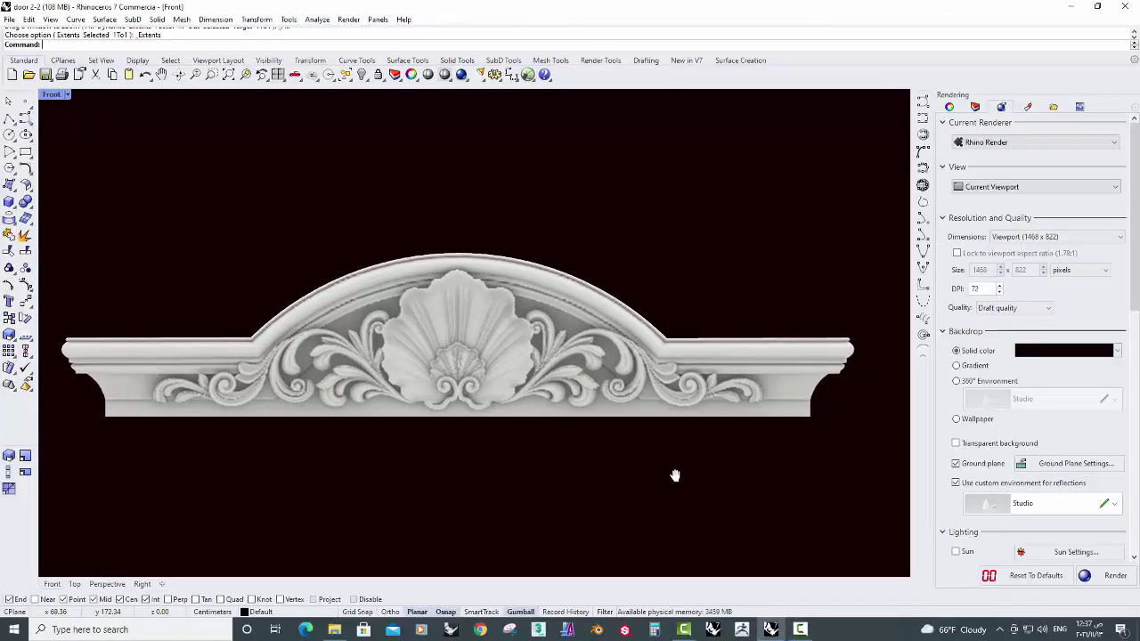
# - Restore the four-viewport layout and zoom extents so the whole pediment shows in every view
pyautogui.doubleClick(50, 94)
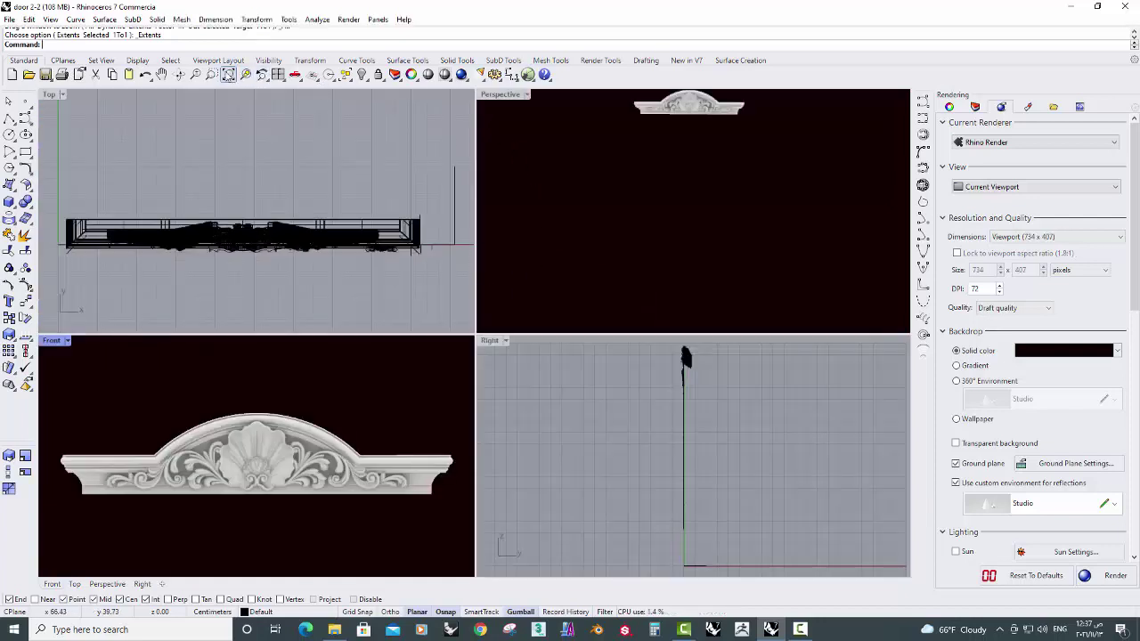
pyautogui.rightClick(228, 74)
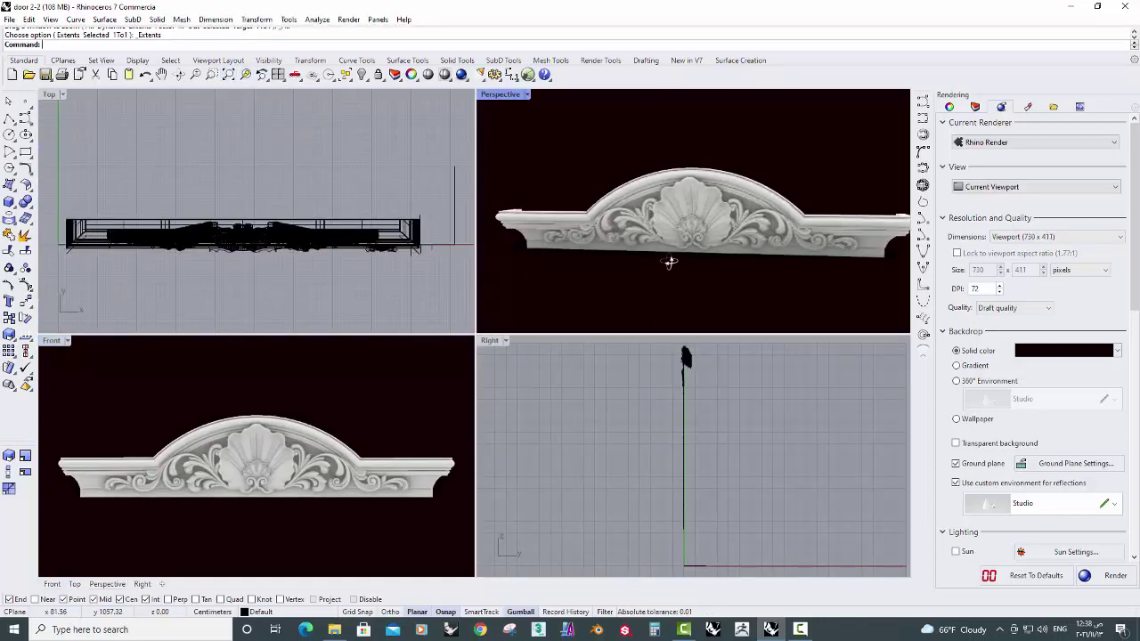
pyautogui.scroll(2, 695, 267)
pyautogui.scroll(2, 701, 238)
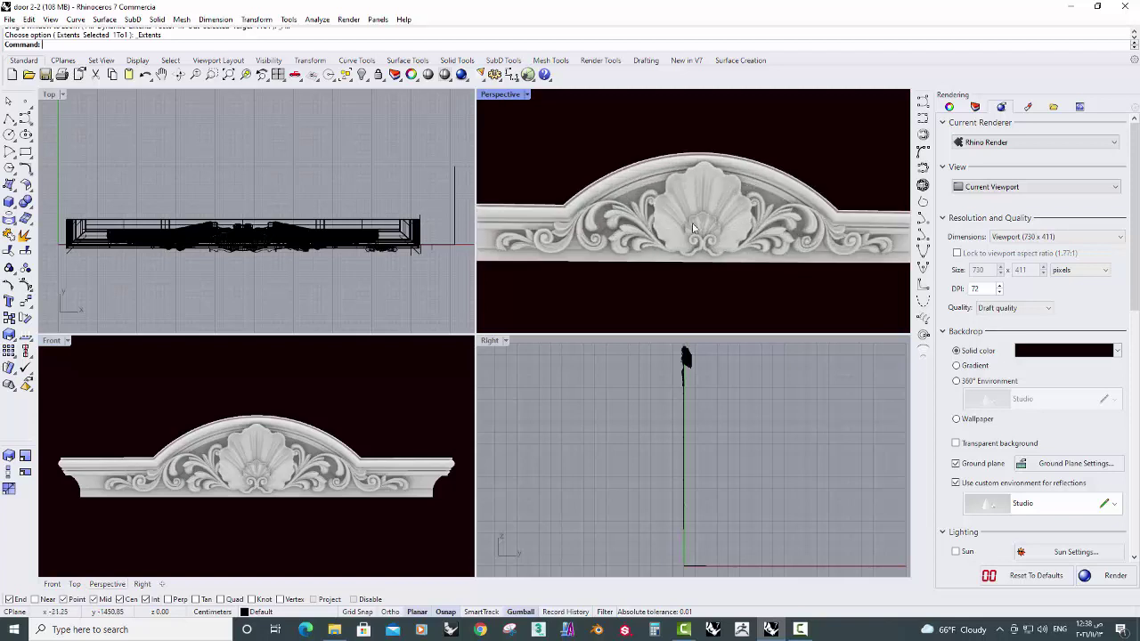
# - Maximize the Perspective view and orbit the pediment around to a straight frontal view
pyautogui.doubleClick(504, 94)
pyautogui.moveTo(641, 241)
pyautogui.mouseDown(button='right')
pyautogui.moveTo(621, 183)
pyautogui.moveTo(593, 209)
pyautogui.moveTo(638, 229)
pyautogui.moveTo(605, 234)
pyautogui.moveTo(635, 237)
pyautogui.moveTo(593, 244)
pyautogui.mouseUp(button='right')
pyautogui.scroll(3, 538, 290)
pyautogui.moveTo(545, 284); pyautogui.dragTo(570, 287, button='right')
pyautogui.scroll(-2, 570, 287)
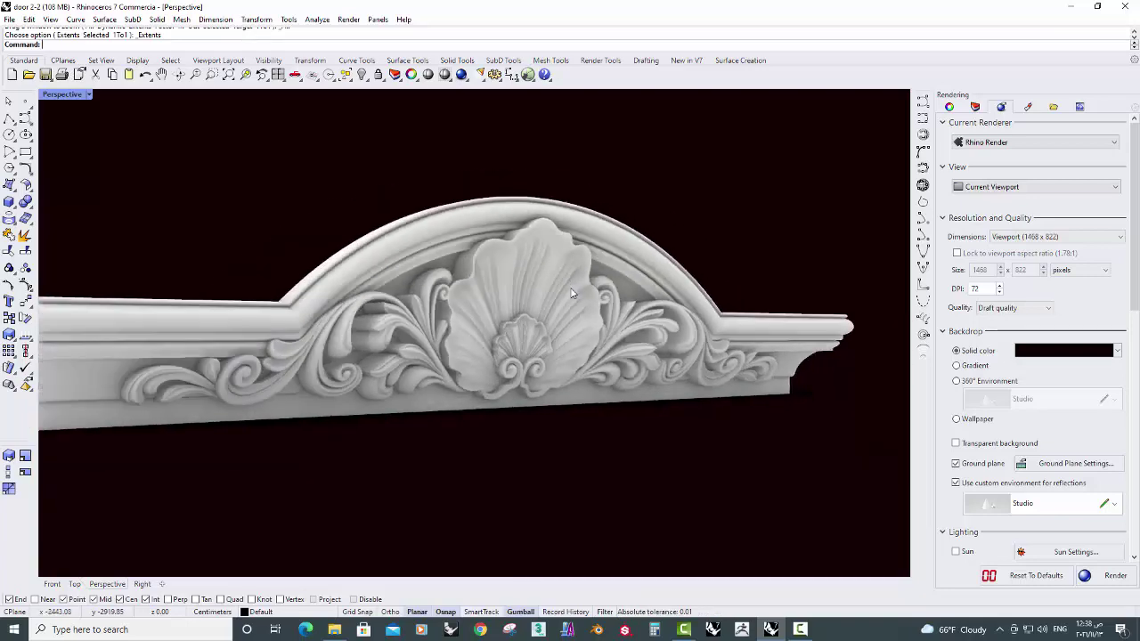
pyautogui.moveTo(501, 220); pyautogui.dragTo(500, 264, button='right')
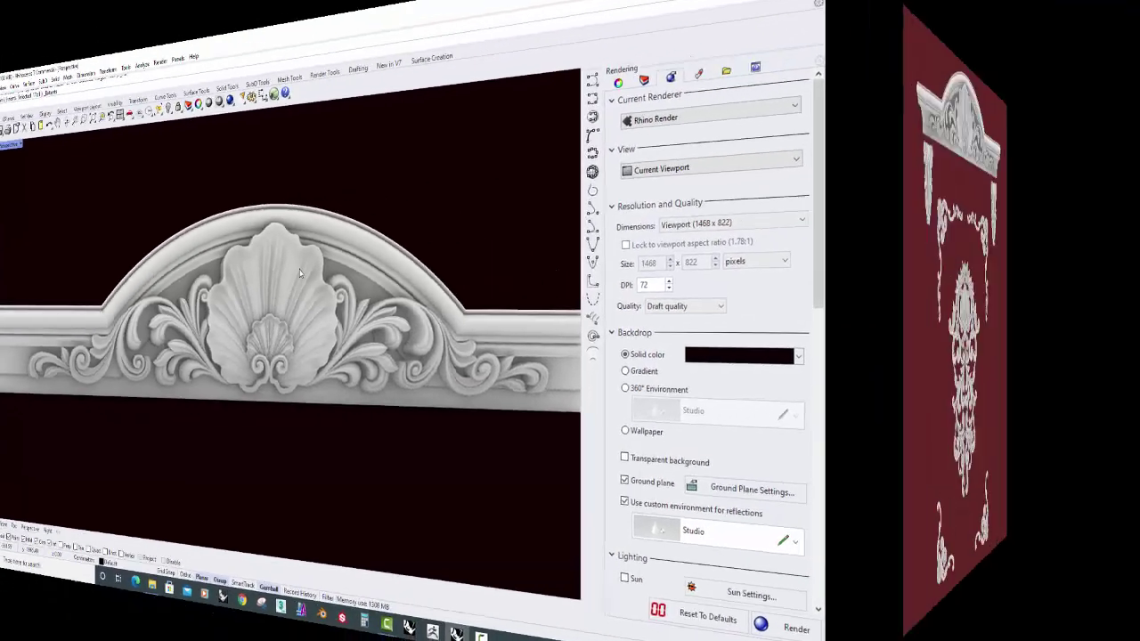
# - Draw a rectangle from the door frame's top-left to bottom-right corner on the reference photo
pyautogui.scroll(5, 458, 249)
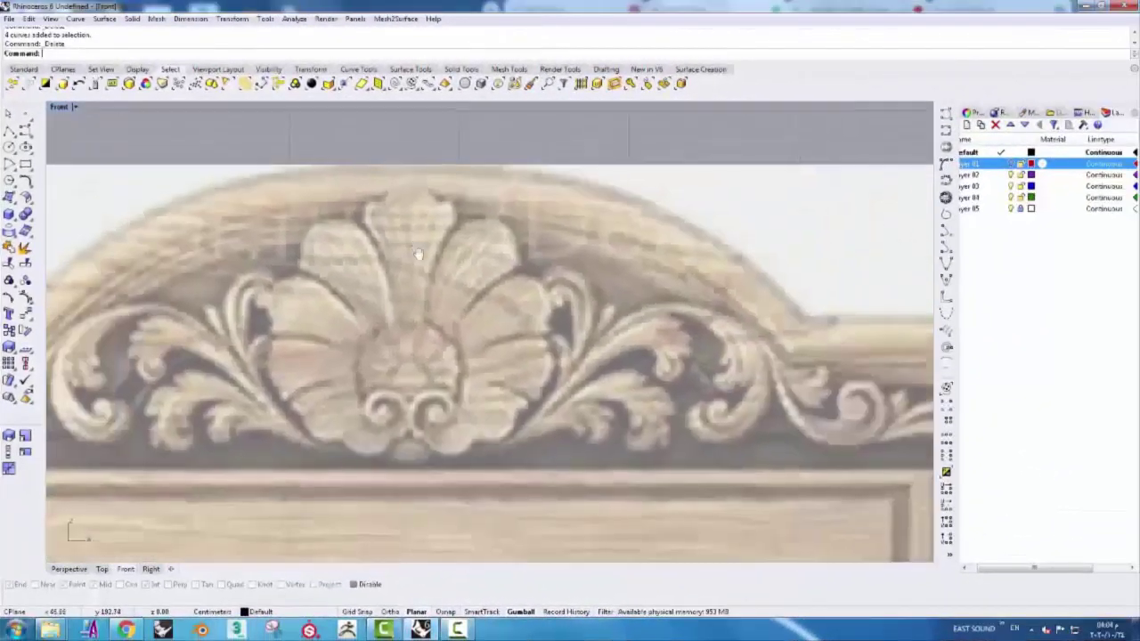
pyautogui.click(945, 130)
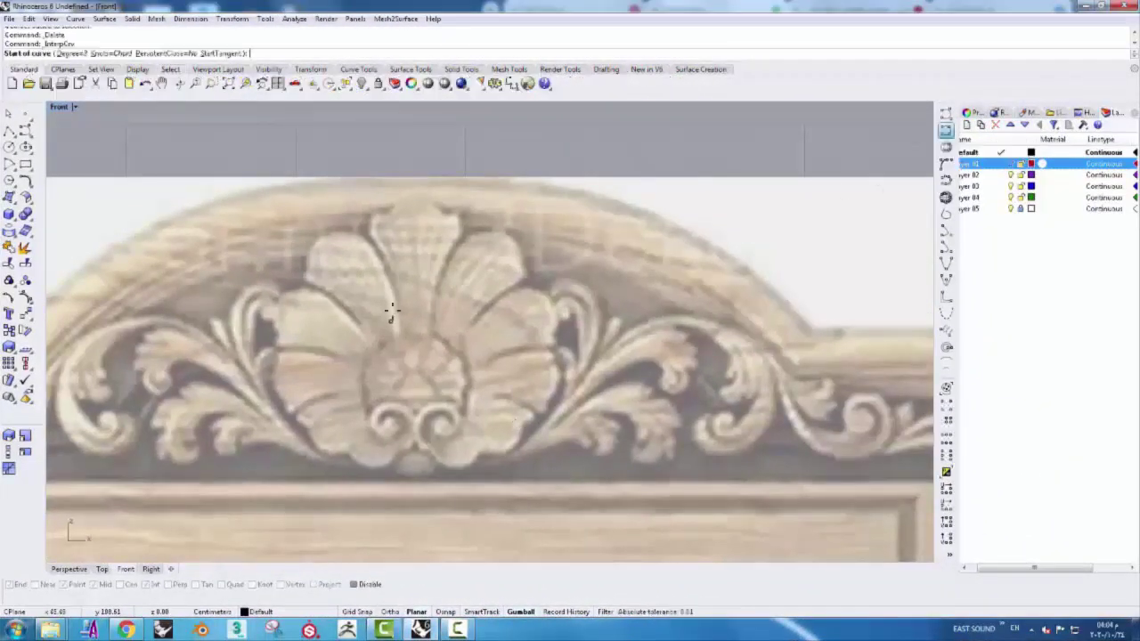
pyautogui.scroll(-5, 390, 310)
pyautogui.press('Escape')
pyautogui.click(26, 164)
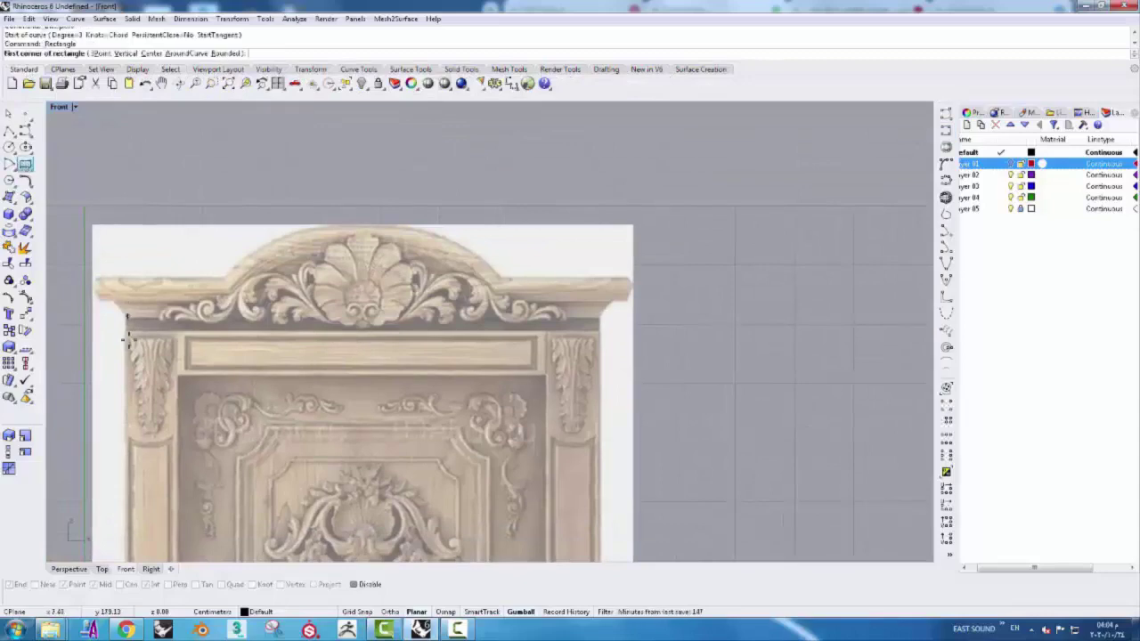
pyautogui.click(128, 321)
pyautogui.scroll(-3, 401, 400)
pyautogui.scroll(5, 445, 463)
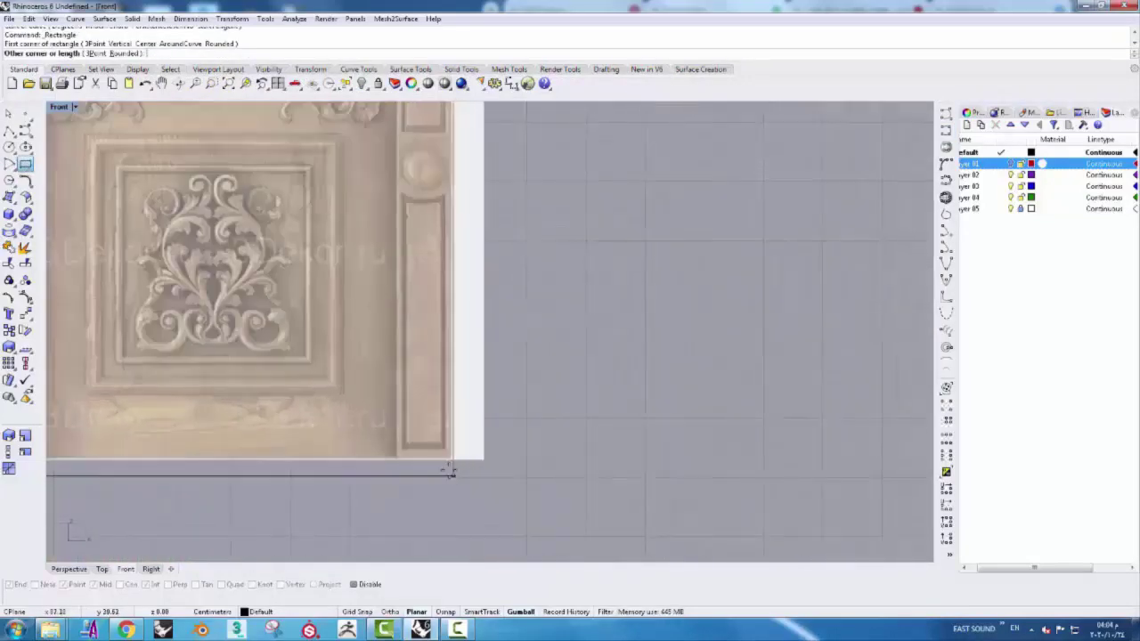
pyautogui.click(450, 459)
# - Cancel the repeated Rectangle command and start a polyline with 'pl'
pyautogui.rightClick(450, 459)
pyautogui.scroll(-3, 445, 454)
pyautogui.scroll(5, 279, 303)
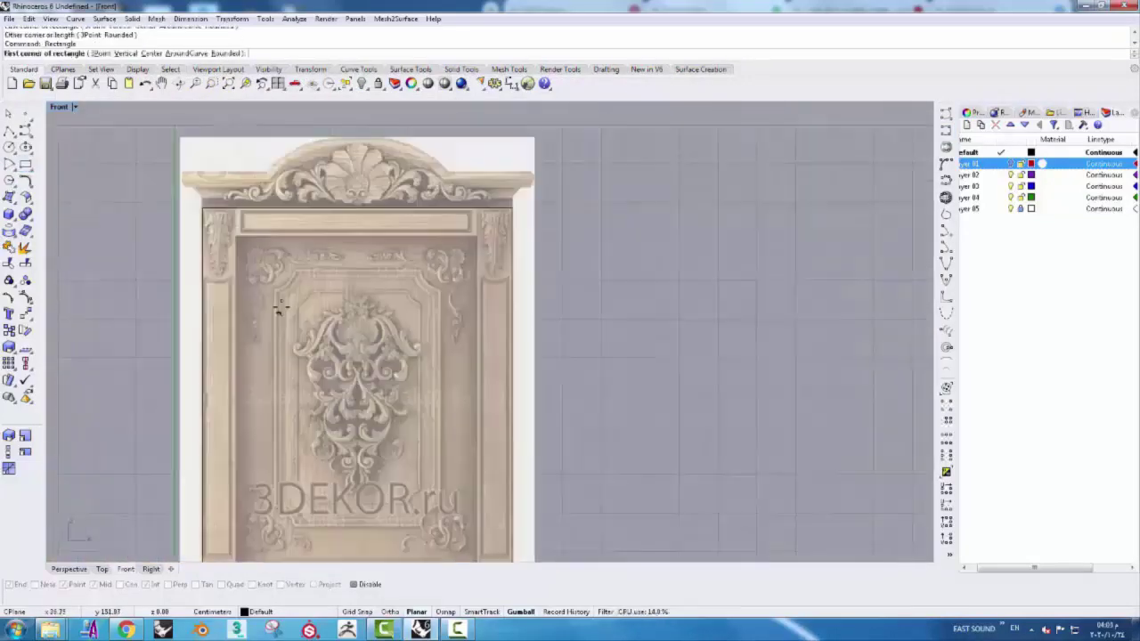
pyautogui.scroll(-3, 276, 271)
pyautogui.press('Escape')
pyautogui.scroll(3, 356, 223)
pyautogui.scroll(2, 360, 218)
pyautogui.write('pl')
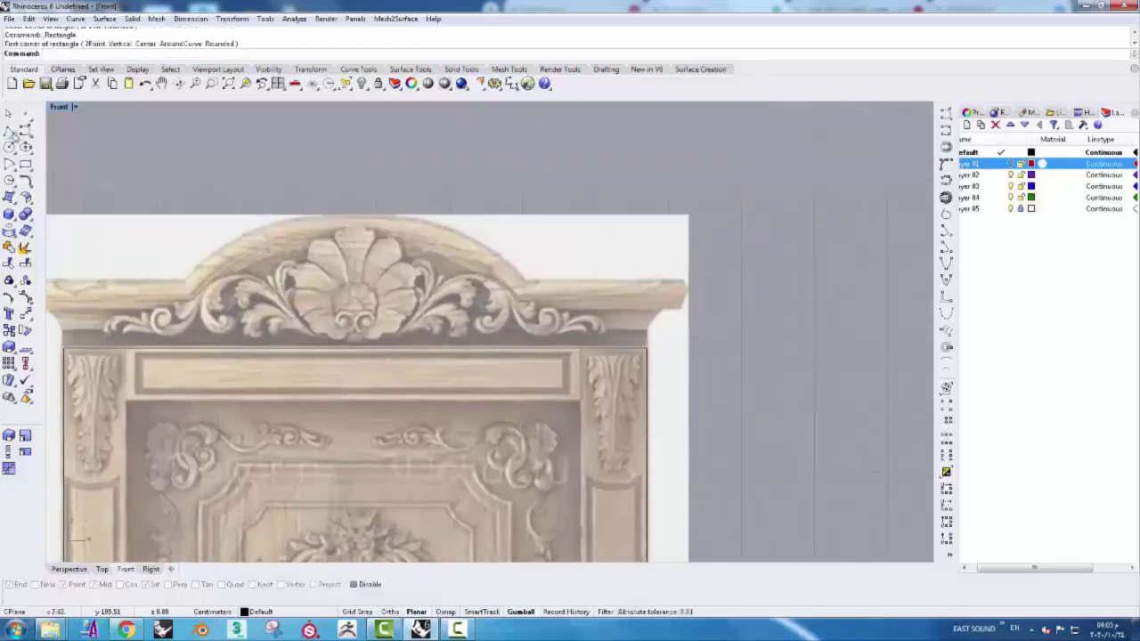
pyautogui.press('Return')
# - Draw a vertical centre line from the arch's top midpoint down to the door's bottom
pyautogui.click(356, 216)
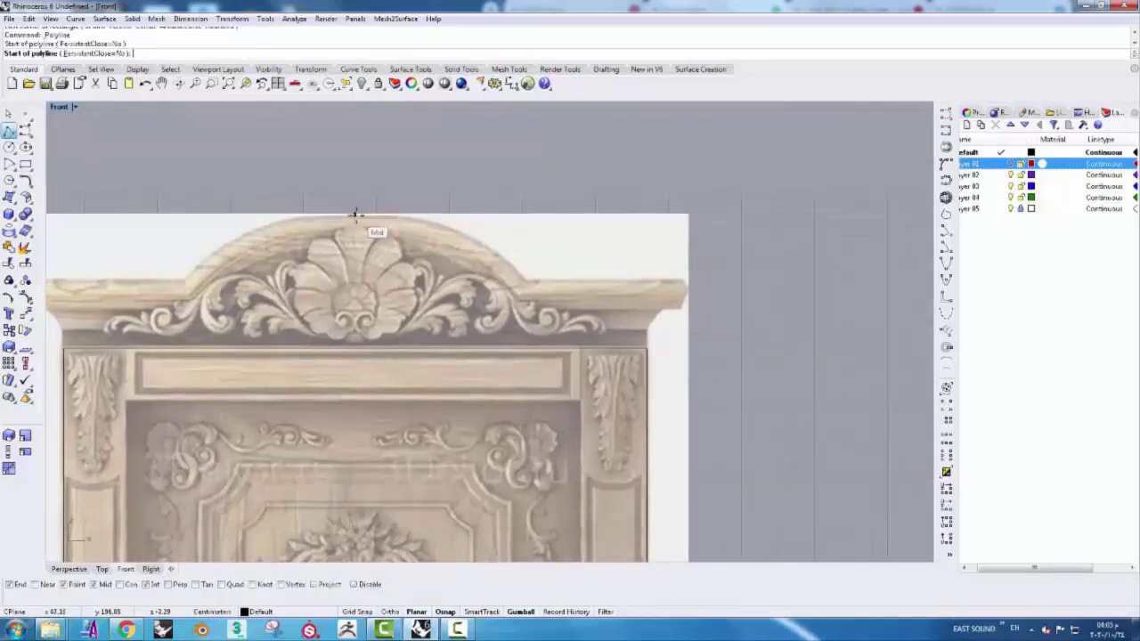
pyautogui.scroll(-2, 369, 247)
pyautogui.scroll(-2, 392, 427)
pyautogui.scroll(3, 362, 470)
pyautogui.click(362, 469)
pyautogui.press('Return')
pyautogui.scroll(-2, 362, 470)
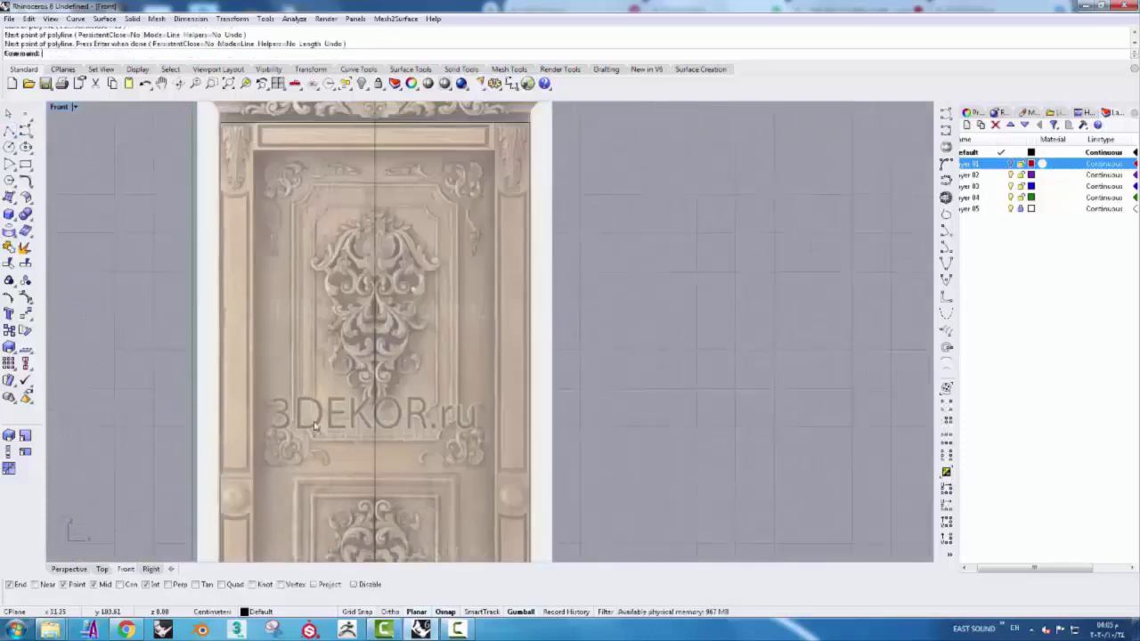
pyautogui.scroll(3, 178, 294)
pyautogui.scroll(2, 142, 299)
# - Draw the left cornice line from the cornice's left edge to where the arch begins
pyautogui.press('Return')
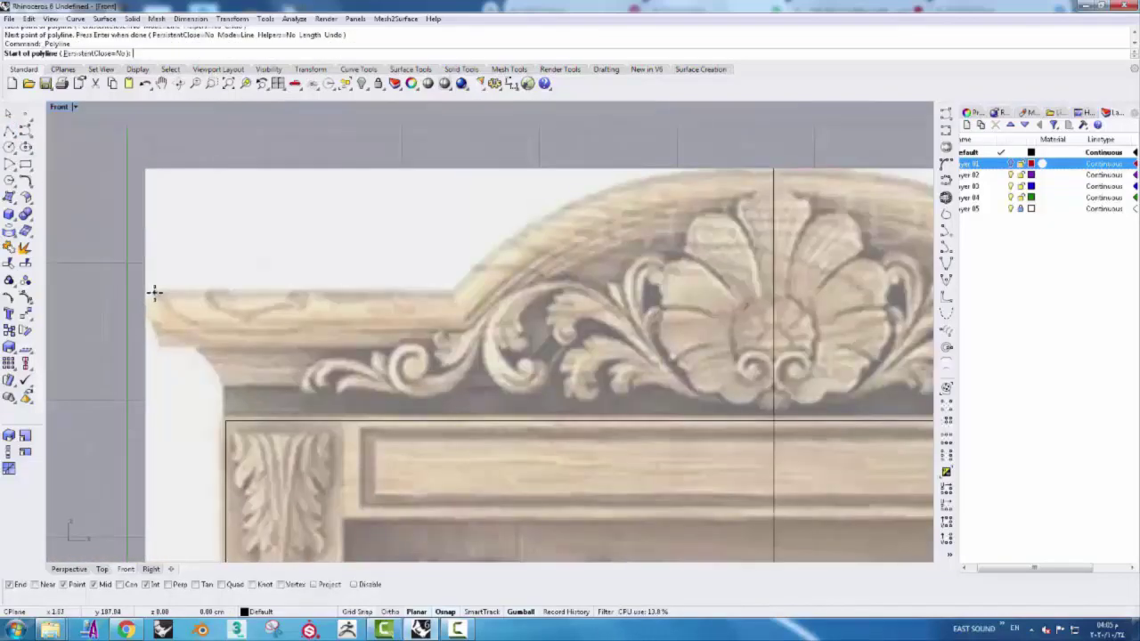
pyautogui.click(154, 292)
pyautogui.click(451, 292)
pyautogui.press('Return')
pyautogui.scroll(-3, 134, 285)
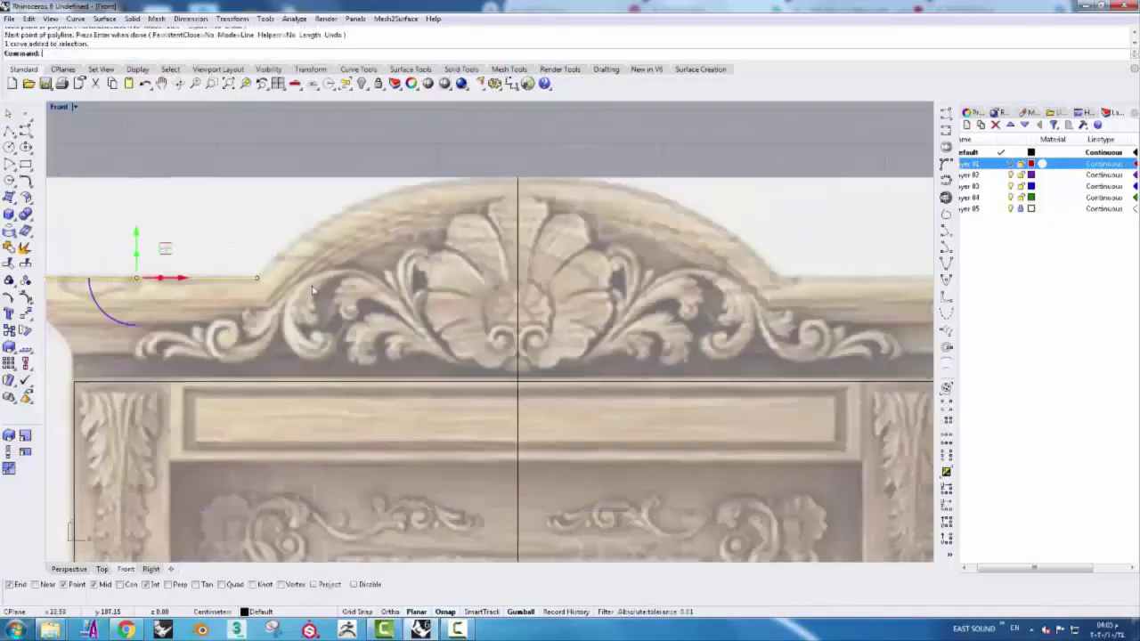
# - Mirror the left cornice line about the centre line onto the right side
pyautogui.click(310, 69)
pyautogui.click(95, 84)
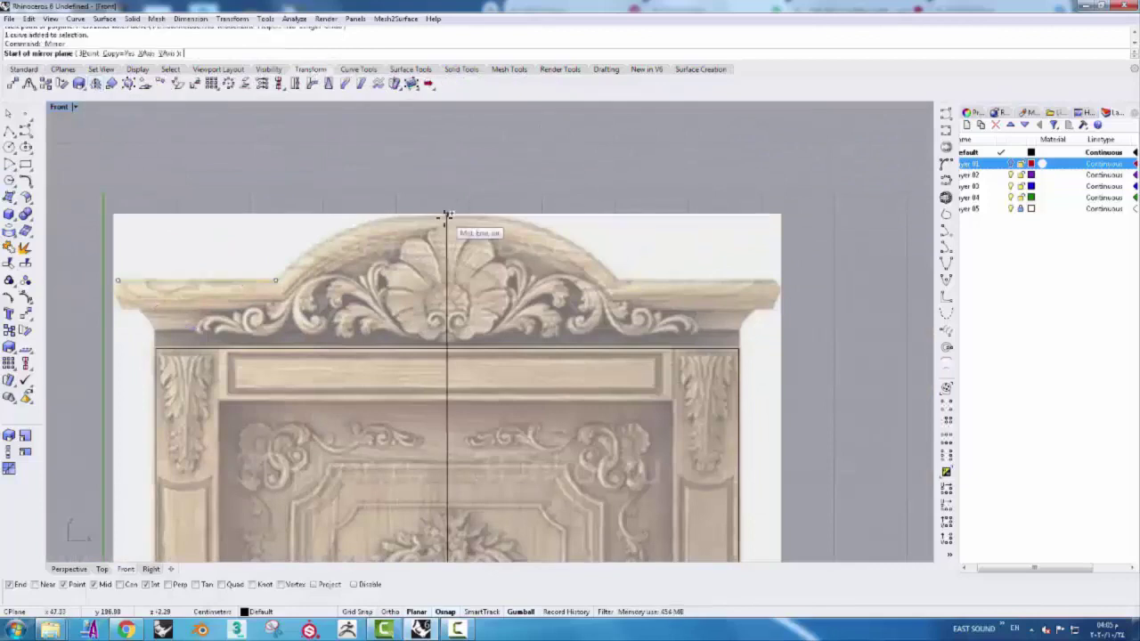
pyautogui.click(447, 215)
pyautogui.click(448, 178)
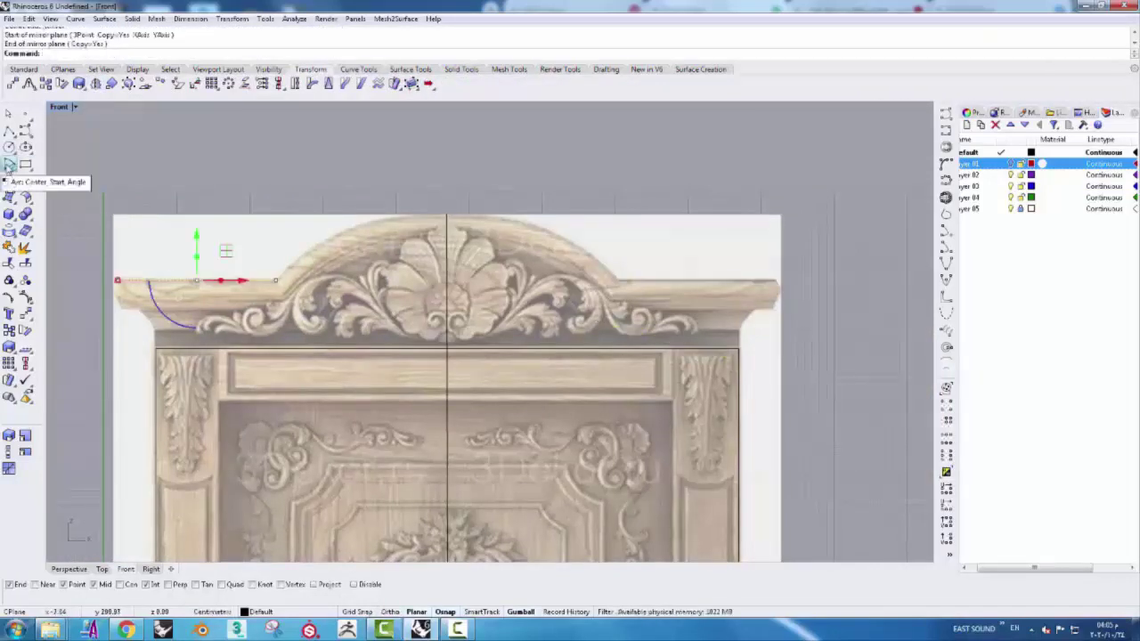
# - Draw a 3-point arc between the two cornice line ends, rising to the pediment's crown
pyautogui.rightClick(9, 165)
pyautogui.click(278, 281)
pyautogui.click(616, 281)
pyautogui.scroll(2, 480, 241)
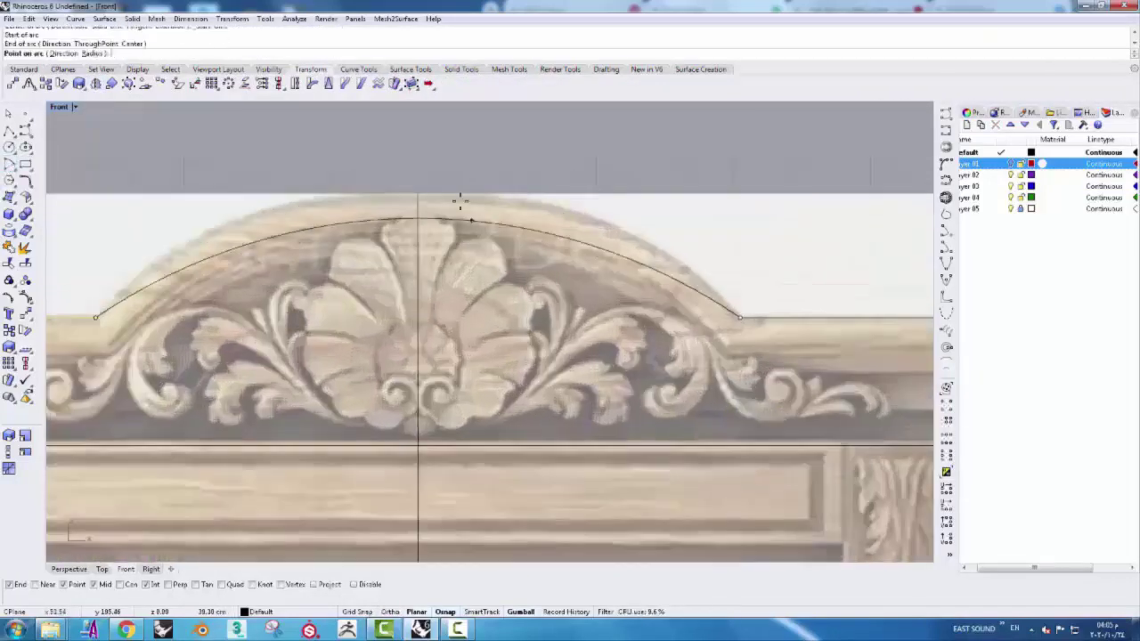
pyautogui.scroll(1, 428, 191)
pyautogui.click(415, 183)
pyautogui.scroll(-2, 415, 184)
pyautogui.scroll(-1, 514, 248)
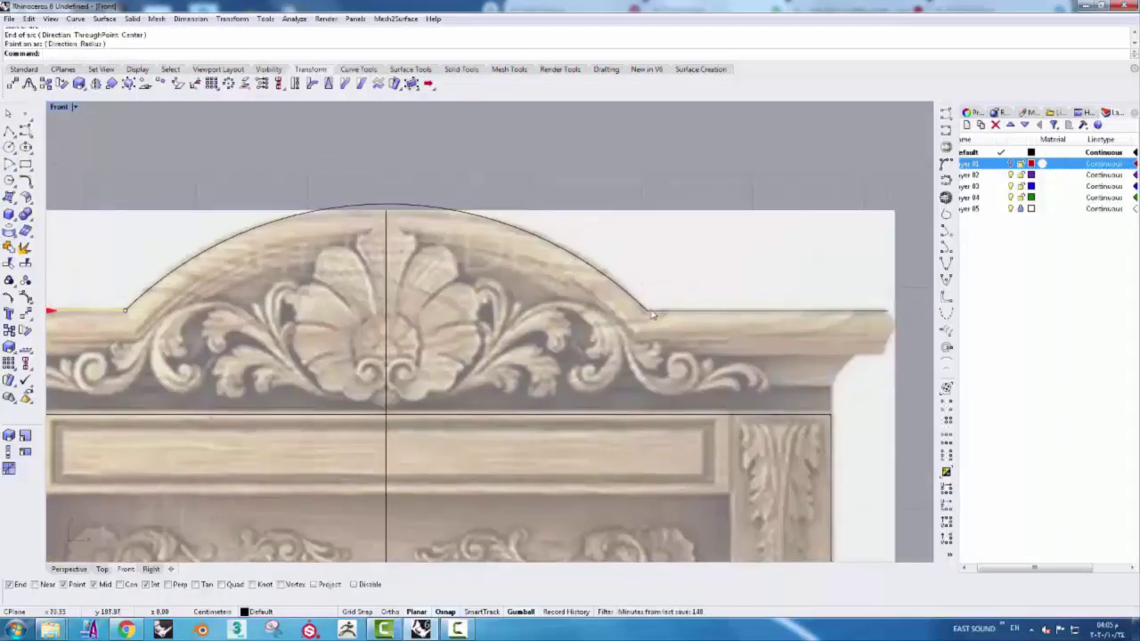
# - Join the two cornice lines and the arc into a single outline curve
pyautogui.click(659, 312)
pyautogui.keyDown('shift'); pyautogui.click(385, 207); pyautogui.keyUp('shift')
pyautogui.keyDown('shift'); pyautogui.click(89, 312); pyautogui.keyUp('shift')
pyautogui.click(25, 276)
pyautogui.moveTo(252, 314); pyautogui.dragTo(302, 314, button='right')
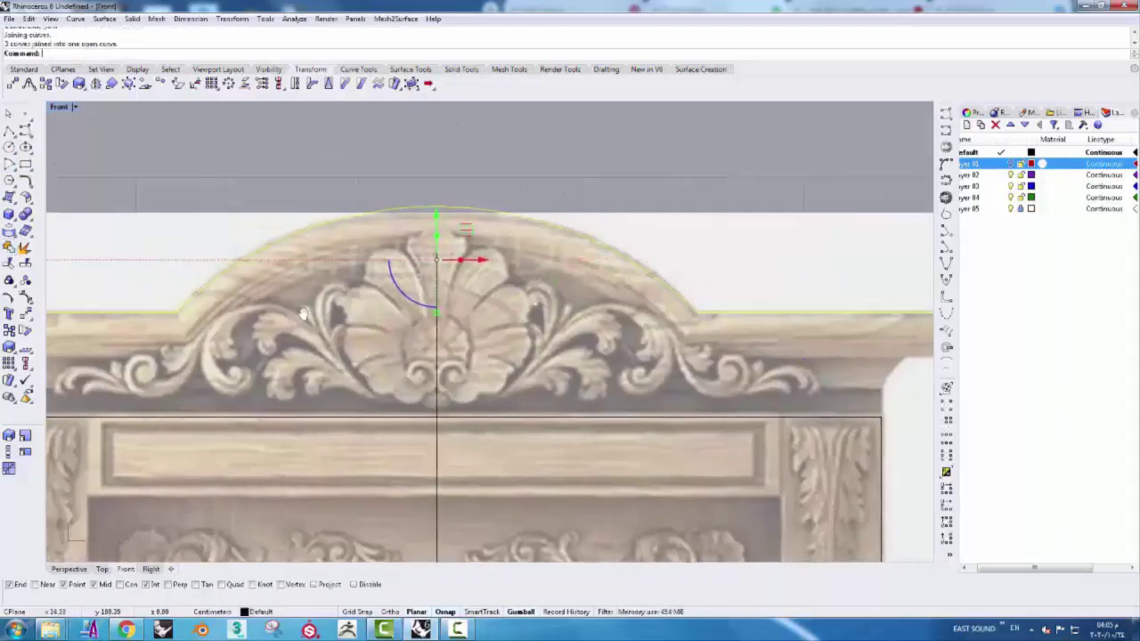
# - Offset the joined pediment outline to a parallel copy below it, following the arch and ledges
pyautogui.click(75, 19)
pyautogui.moveTo(92, 326)
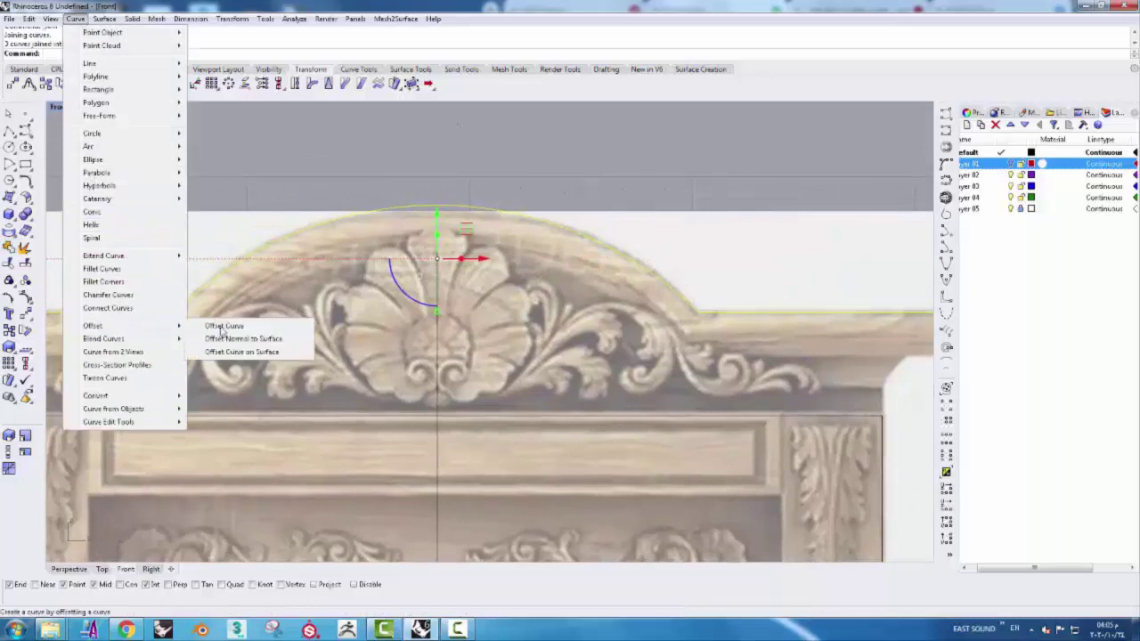
pyautogui.click(223, 326)
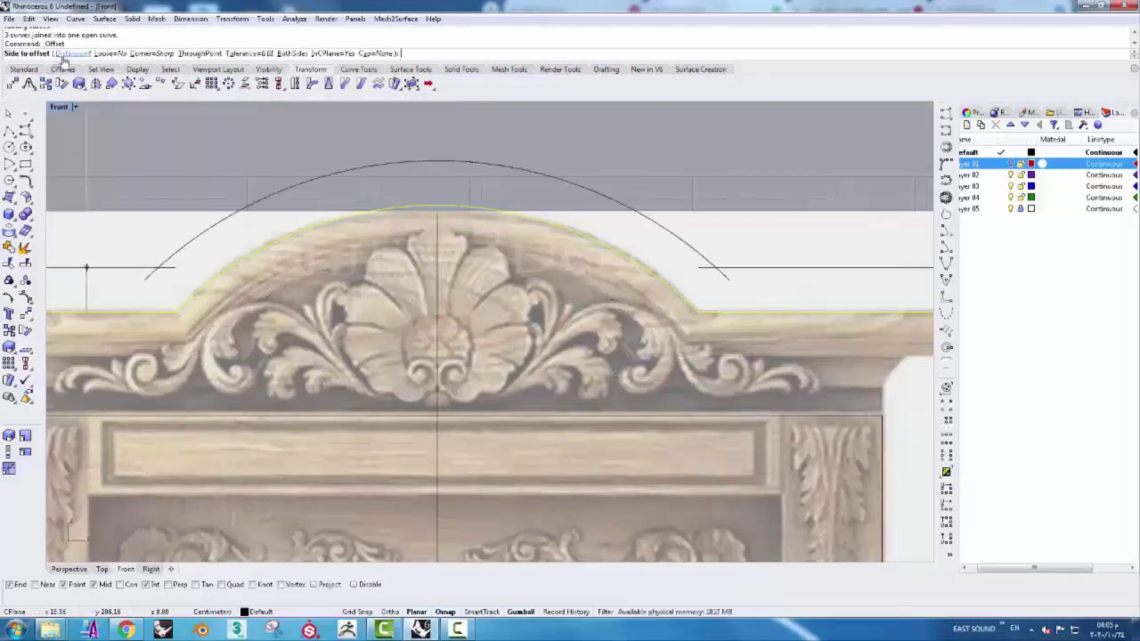
pyautogui.scroll(3, 723, 362)
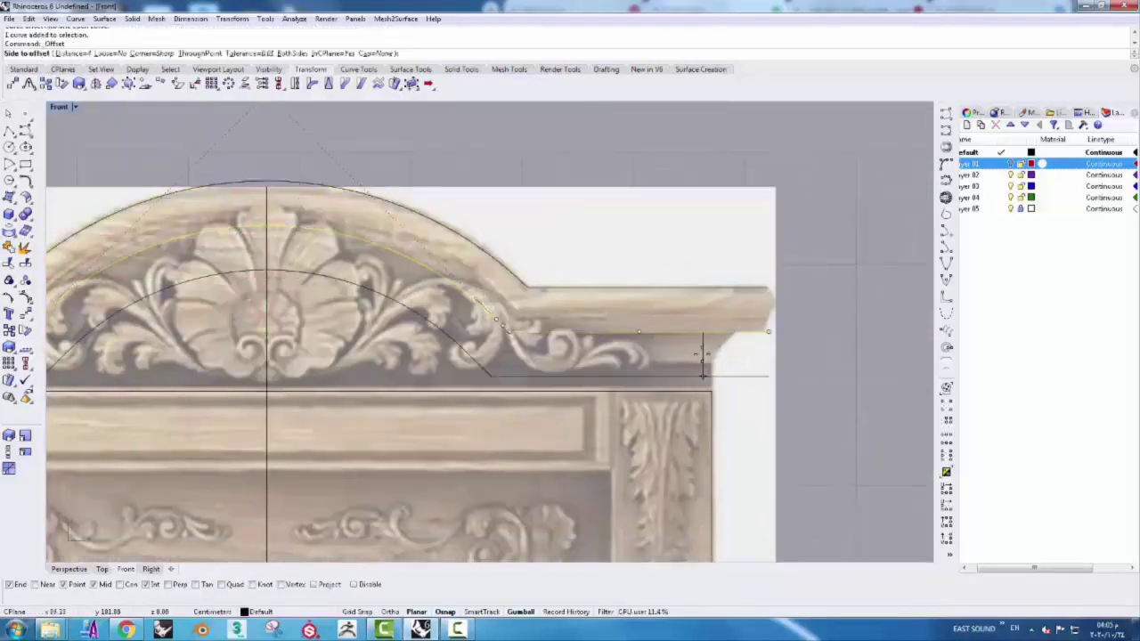
pyautogui.click(702, 360)
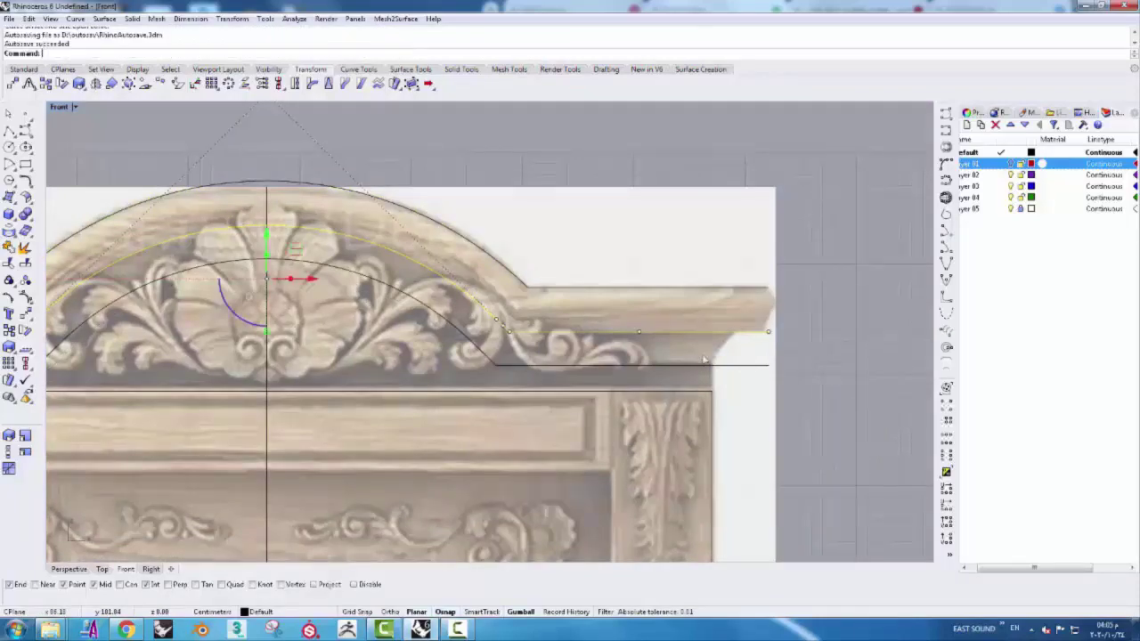
pyautogui.press('Escape')
pyautogui.scroll(1, 636, 256)
pyautogui.scroll(1, 600, 313)
pyautogui.scroll(1, 579, 348)
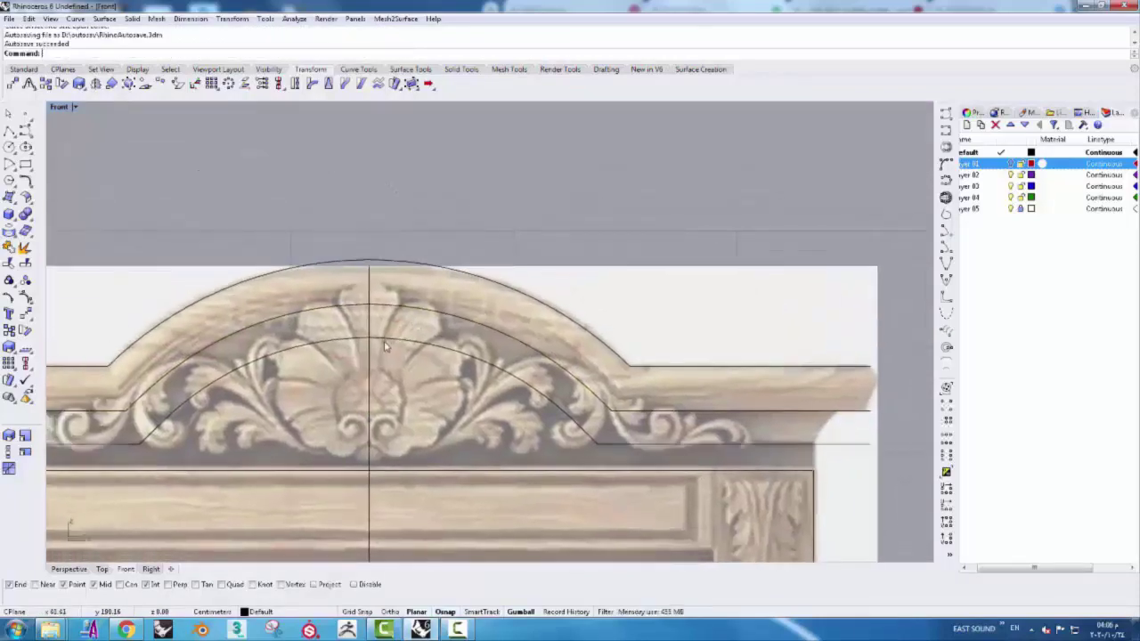
pyautogui.scroll(1, 545, 396)
pyautogui.scroll(1, 499, 400)
pyautogui.scroll(1, 344, 427)
pyautogui.scroll(1, 382, 433)
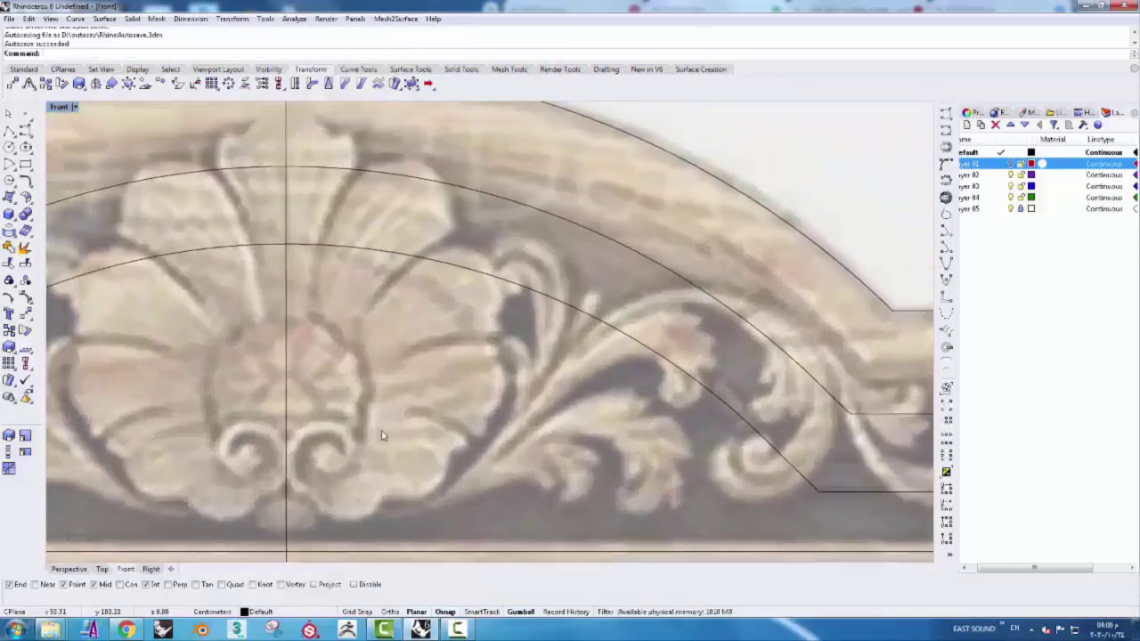
# - Begin an interpolated curve along the shell's lower scalloped edge, placing points up its right side
pyautogui.click(944, 129)
pyautogui.scroll(2, 356, 517)
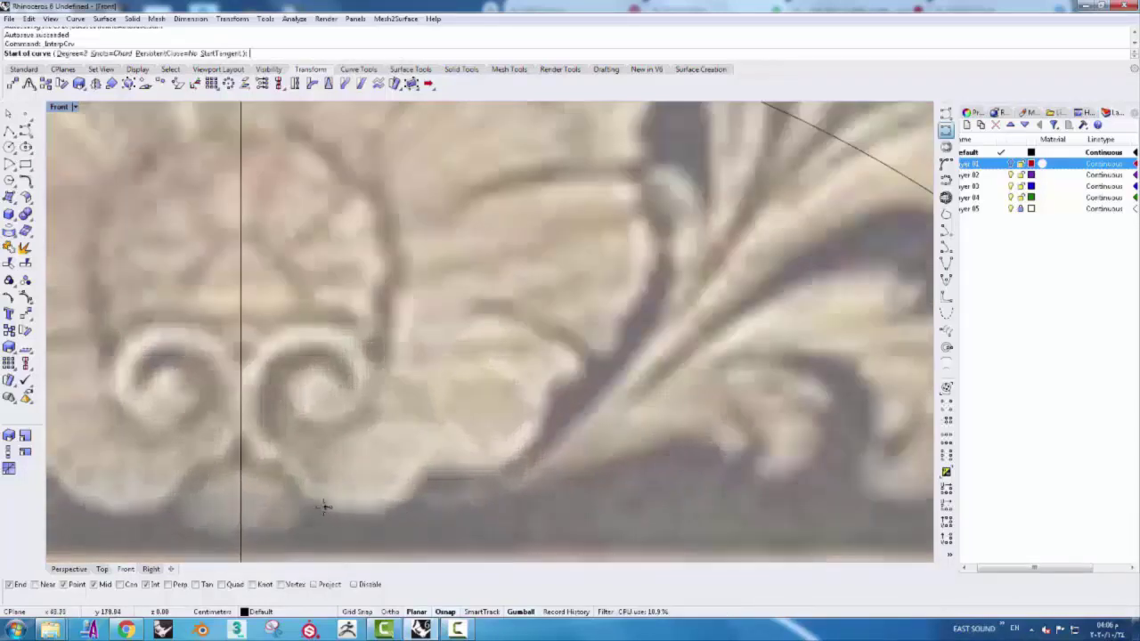
pyautogui.click(324, 508)
pyautogui.click(374, 515)
pyautogui.click(422, 489)
pyautogui.click(427, 479)
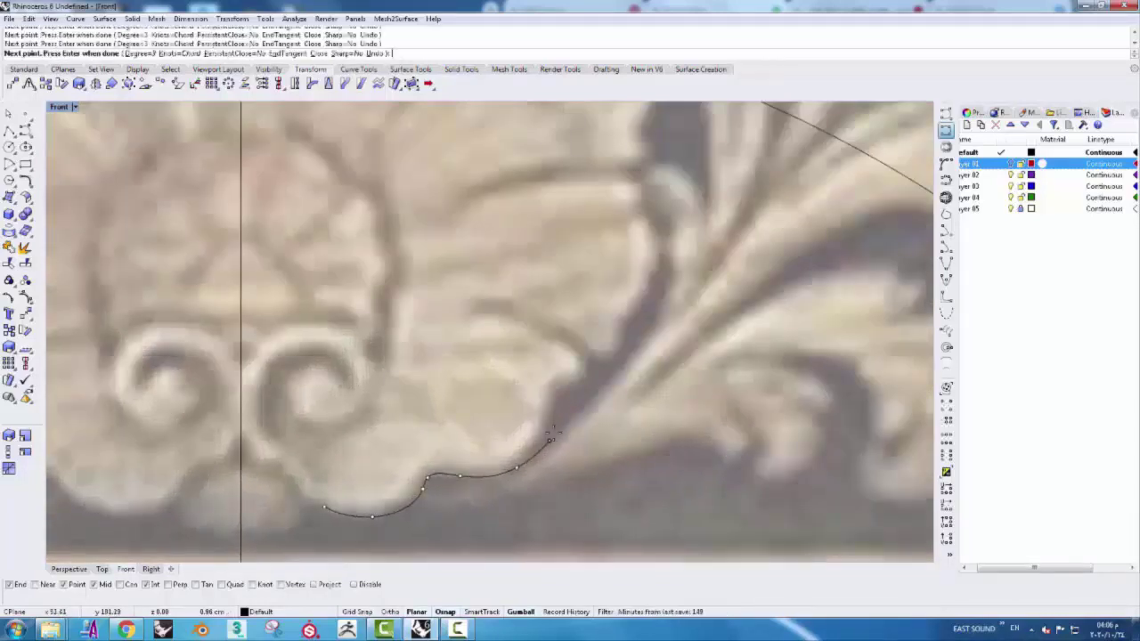
pyautogui.click(553, 392)
pyautogui.moveTo(579, 388); pyautogui.dragTo(557, 445, button='right')
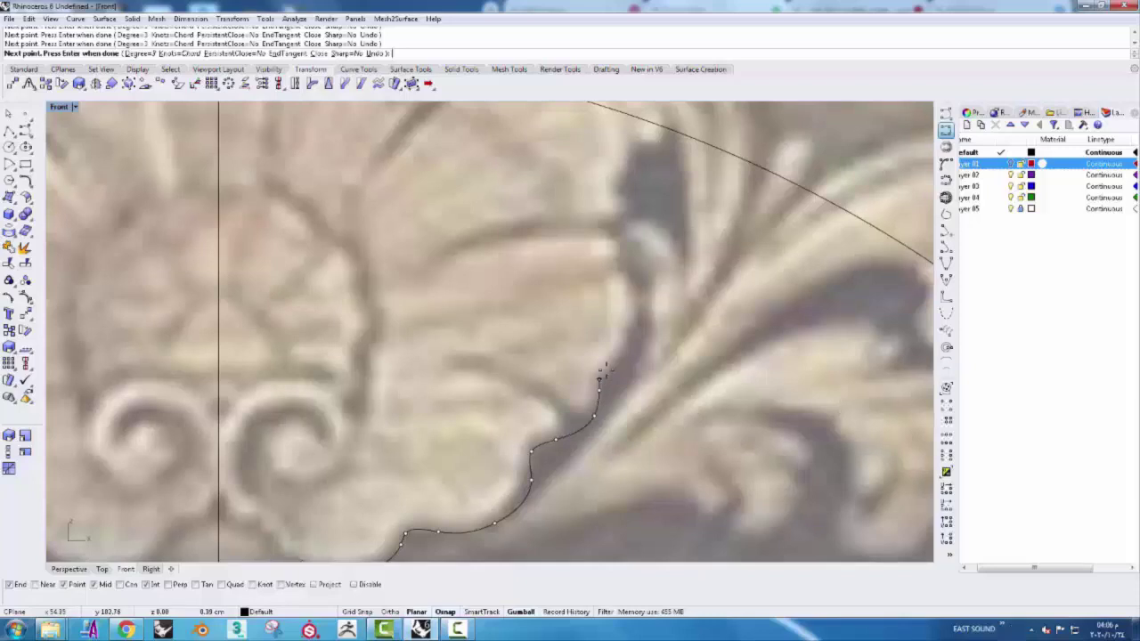
pyautogui.moveTo(604, 369); pyautogui.dragTo(586, 419, button='right')
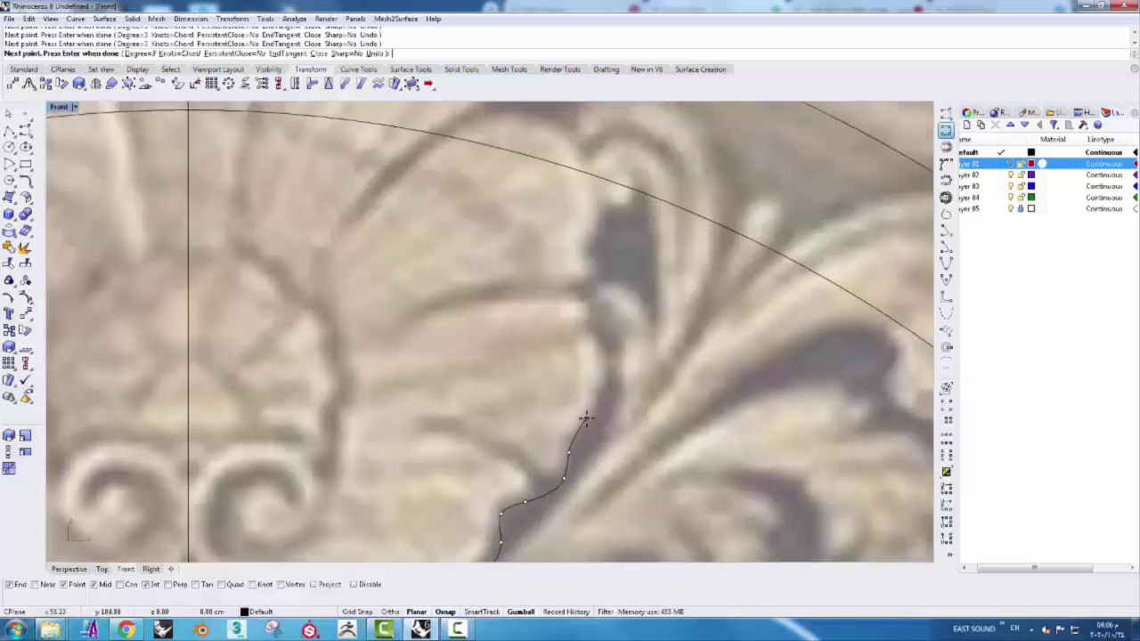
pyautogui.click(593, 254)
# - Continue the traced curve through the S-bend of the shell edge and finish it
pyautogui.moveTo(593, 254); pyautogui.dragTo(550, 365, button='right')
pyautogui.scroll(3, 530, 272)
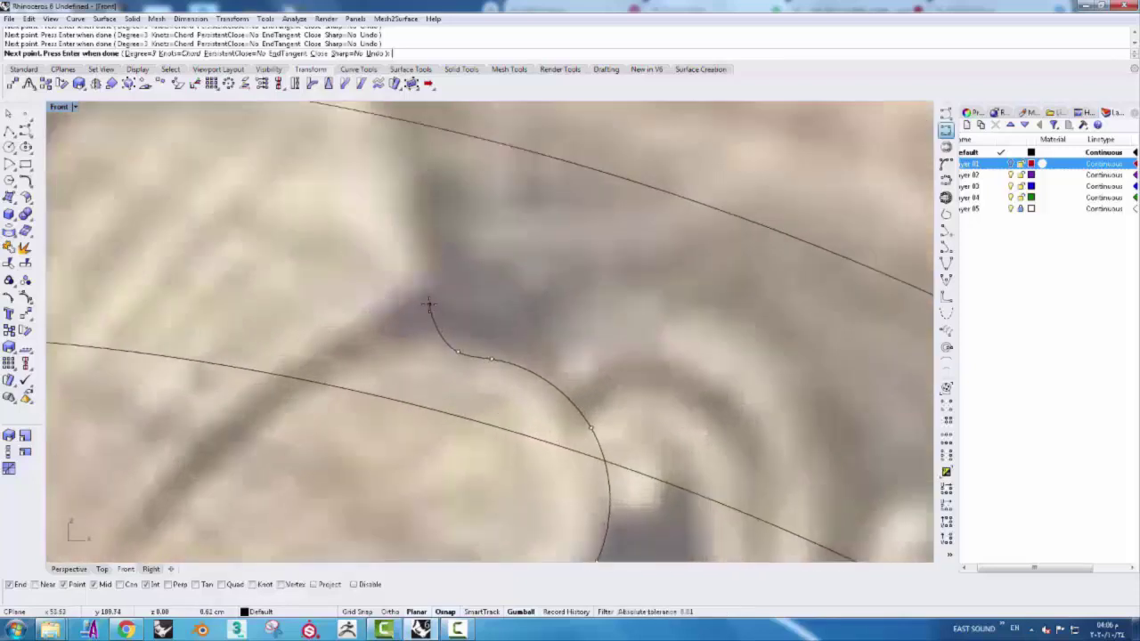
pyautogui.moveTo(428, 305); pyautogui.dragTo(500, 407, button='right')
pyautogui.moveTo(485, 336)
pyautogui.mouseDown(button='right')
pyautogui.moveTo(509, 392)
pyautogui.moveTo(433, 338)
pyautogui.mouseUp(button='right')
pyautogui.moveTo(325, 344); pyautogui.dragTo(412, 408, button='right')
pyautogui.click(412, 408)
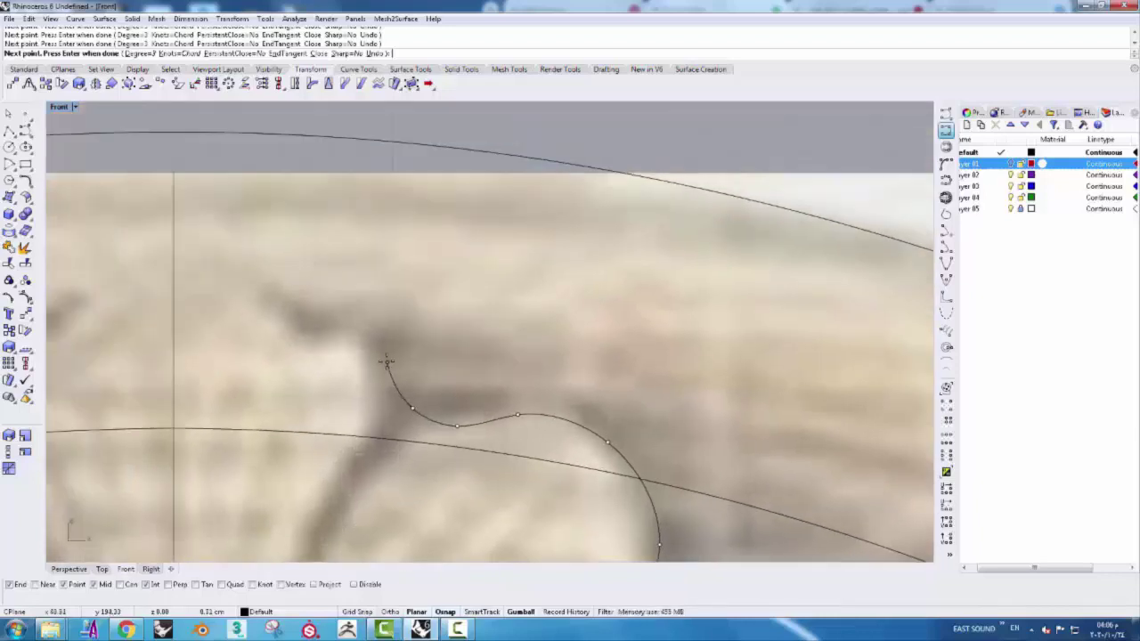
pyautogui.click(322, 343)
pyautogui.moveTo(245, 286); pyautogui.dragTo(344, 342, button='right')
pyautogui.press('Return')
pyautogui.click(293, 324)
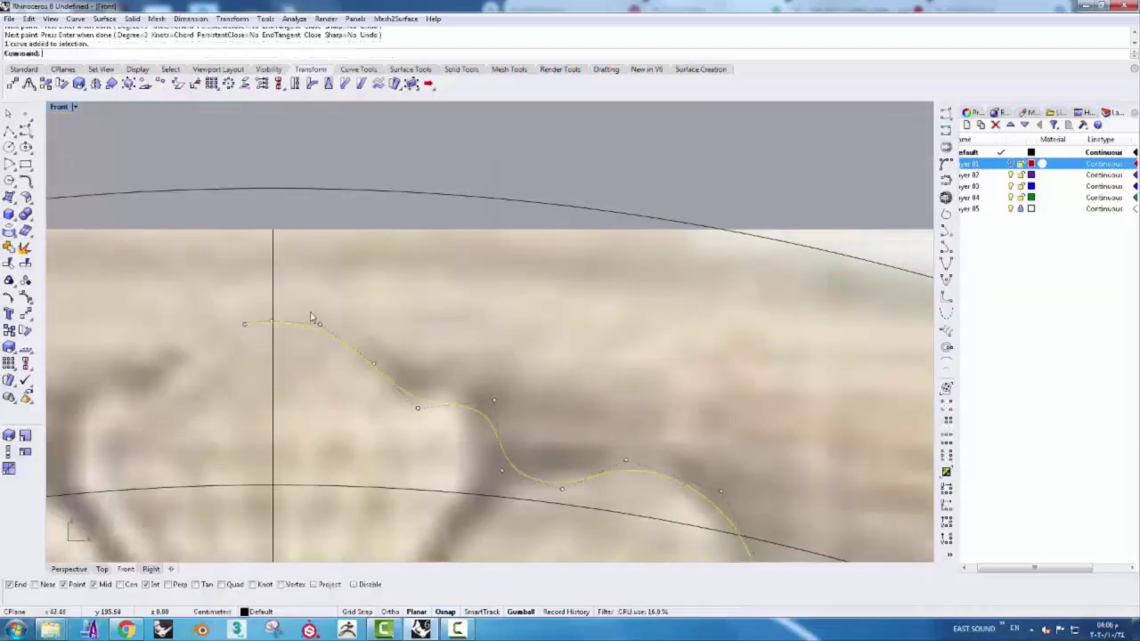
# - Try splitting the traced curve at the vertical centre line, then clear the selection
pyautogui.scroll(-3, 267, 161)
pyautogui.click(25, 264)
pyautogui.click(277, 230)
pyautogui.press('Return')
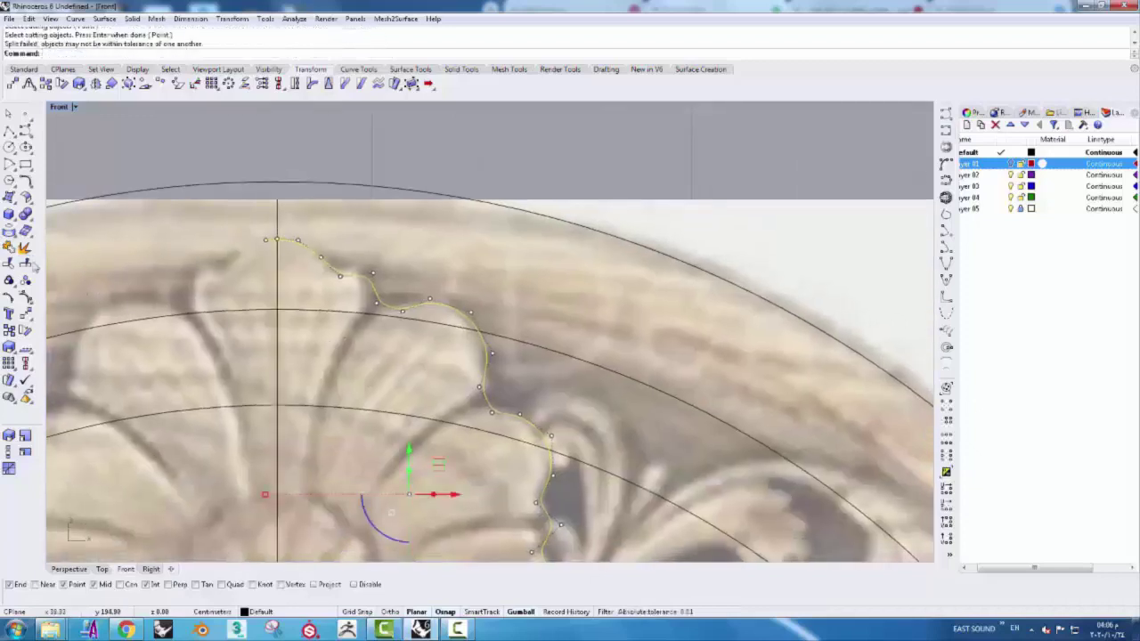
pyautogui.scroll(5, 255, 208)
pyautogui.press('Escape')
# - Project the traced curve and the centre line flat onto the construction plane
pyautogui.click(365, 296)
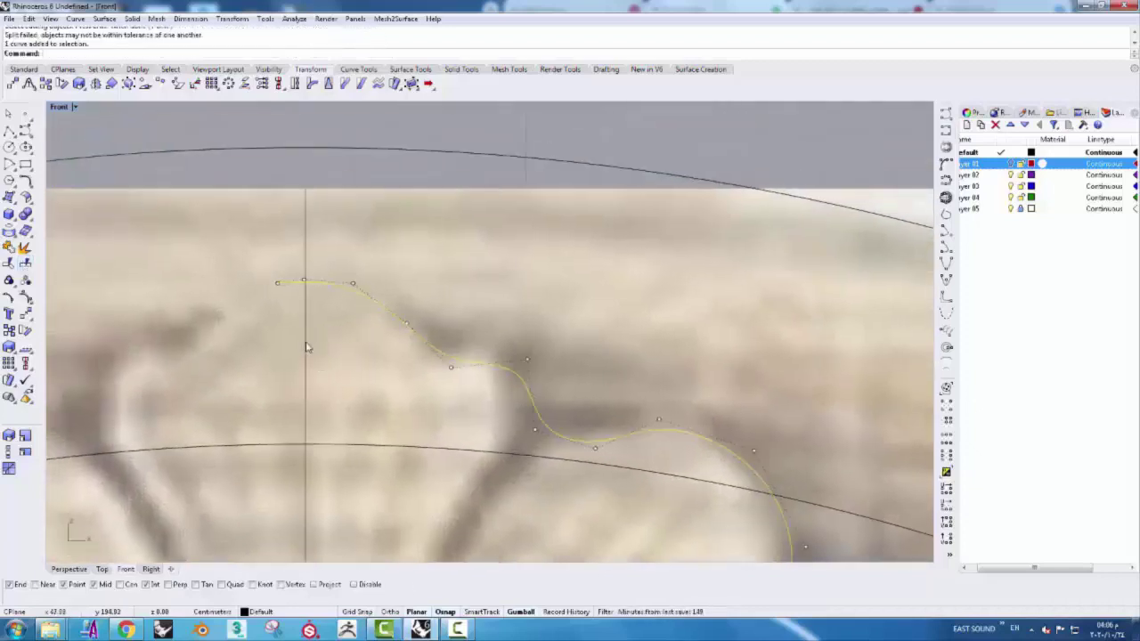
pyautogui.click(305, 347)
pyautogui.click(231, 19)
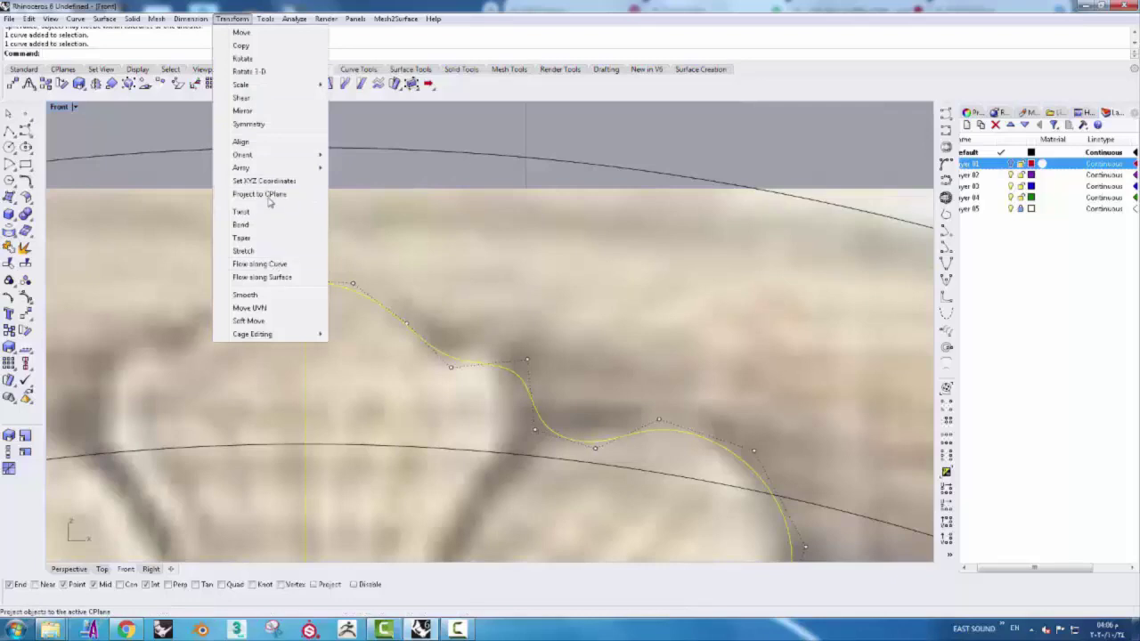
pyautogui.click(268, 196)
# - Split the flattened curve at the centre line and select the short piece left of centre
pyautogui.click(343, 287)
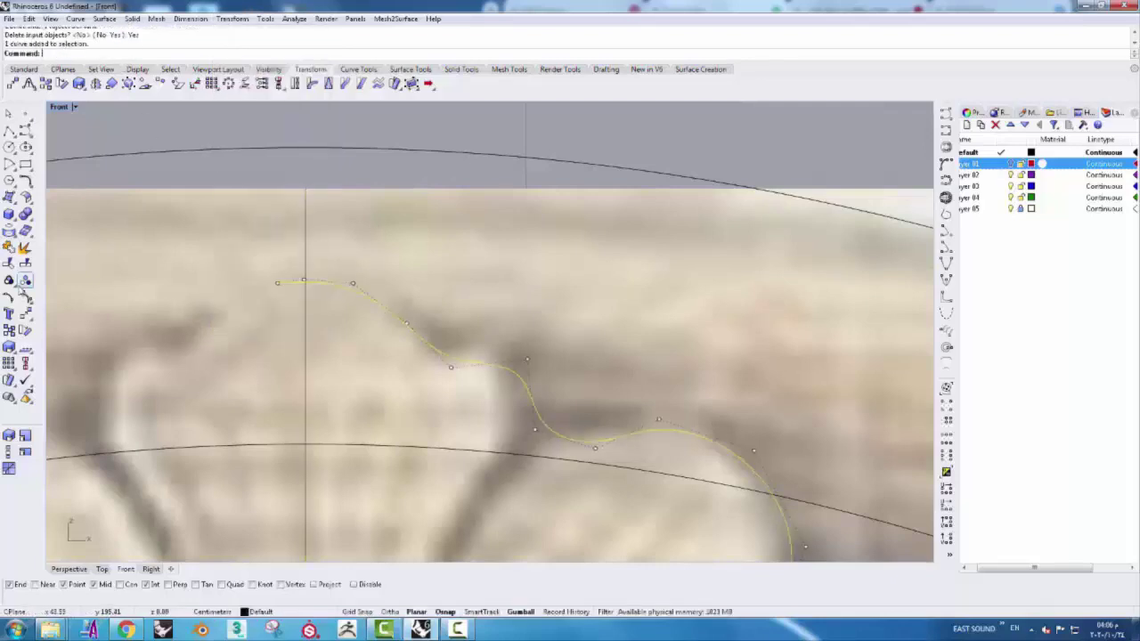
pyautogui.click(309, 267)
pyautogui.press('Return')
pyautogui.moveTo(234, 249); pyautogui.dragTo(339, 321)
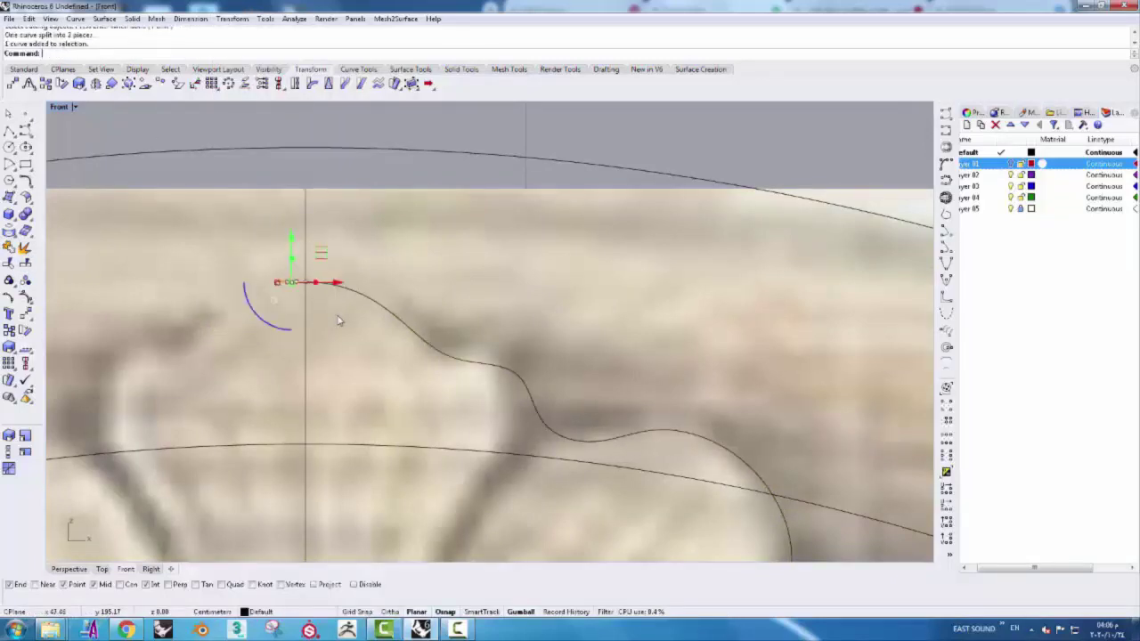
pyautogui.scroll(-5, 337, 321)
pyautogui.scroll(3, 614, 348)
pyautogui.scroll(3, 614, 348)
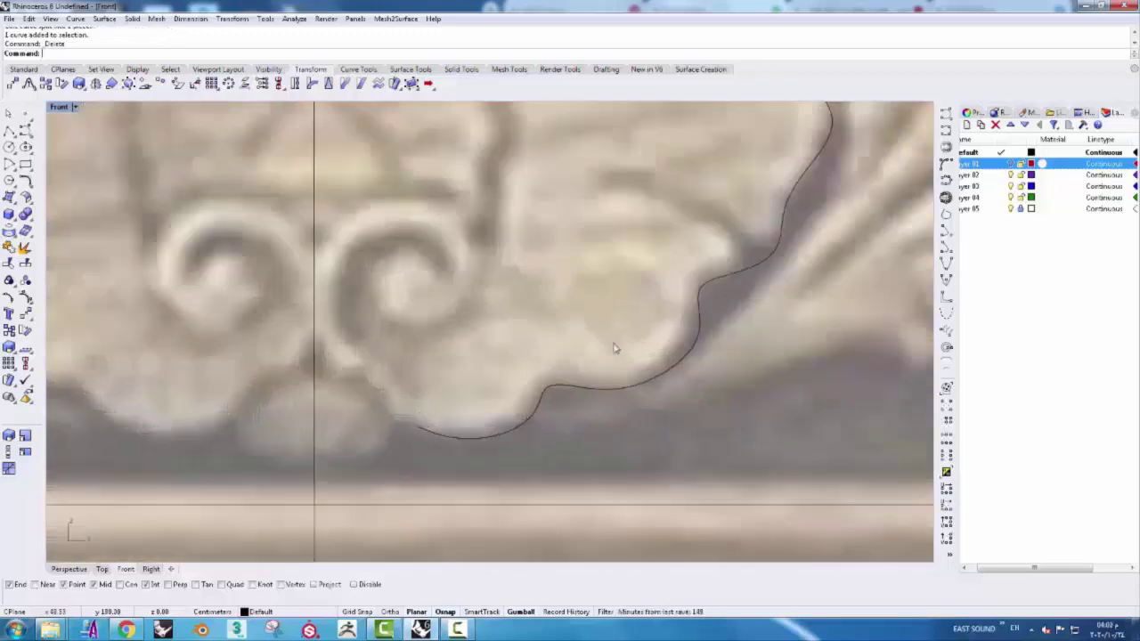
pyautogui.scroll(2, 489, 352)
# - Trace the lower scroll outline, split it at the centre line and delete the left pieces
pyautogui.click(380, 462)
pyautogui.click(360, 424)
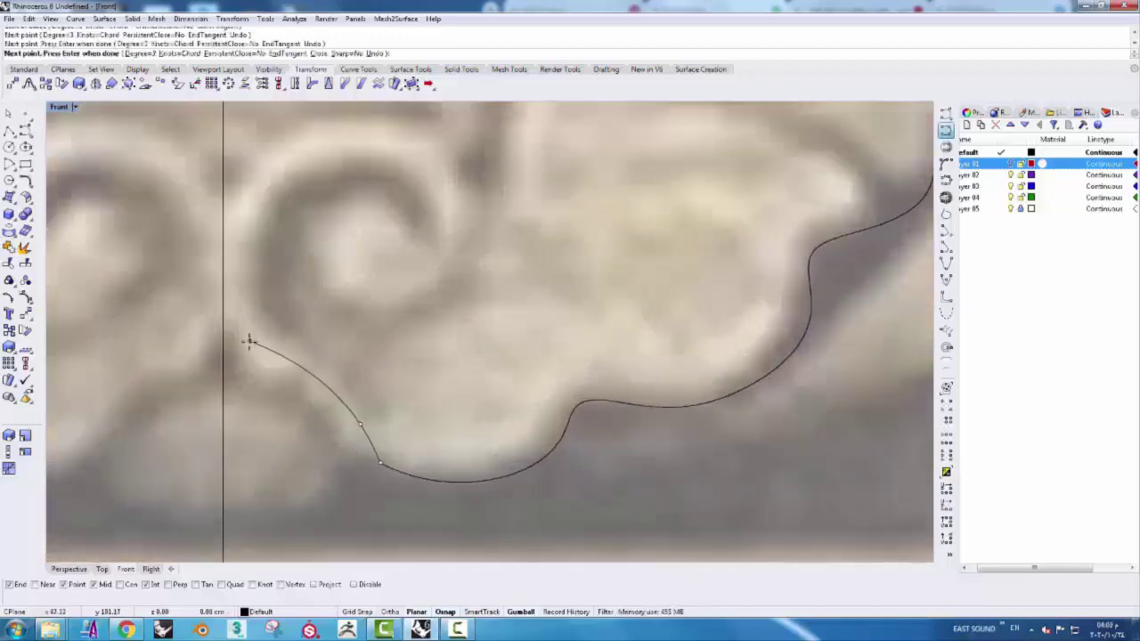
pyautogui.click(175, 339)
pyautogui.press('Return')
pyautogui.click(192, 337)
pyautogui.click(25, 264)
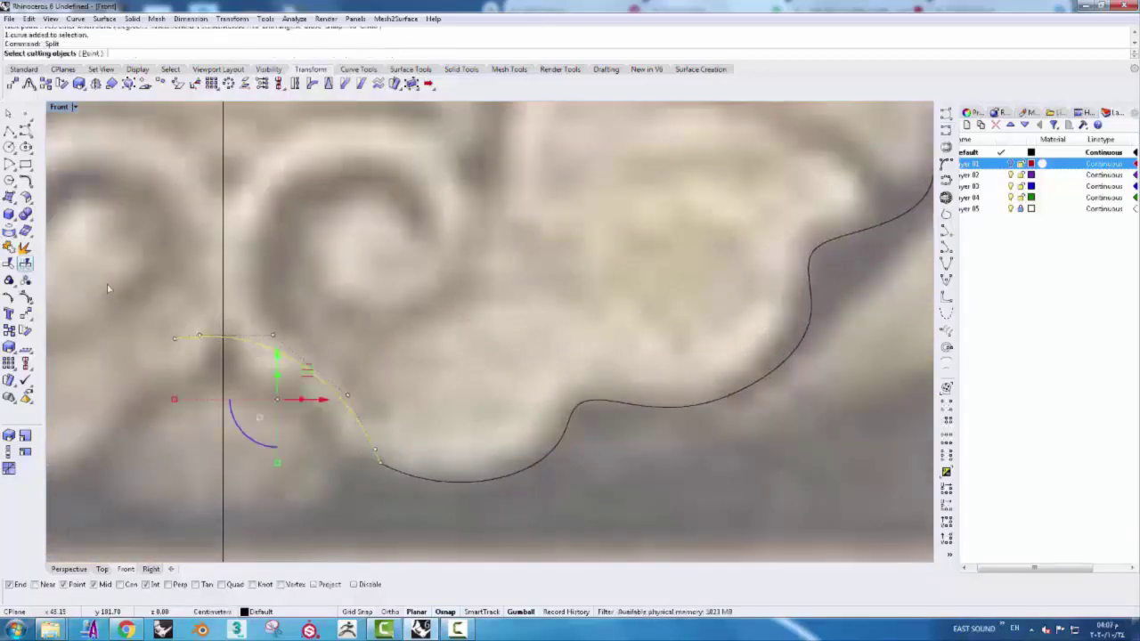
pyautogui.click(224, 319)
pyautogui.press('Return')
pyautogui.click(192, 336)
pyautogui.press('Delete')
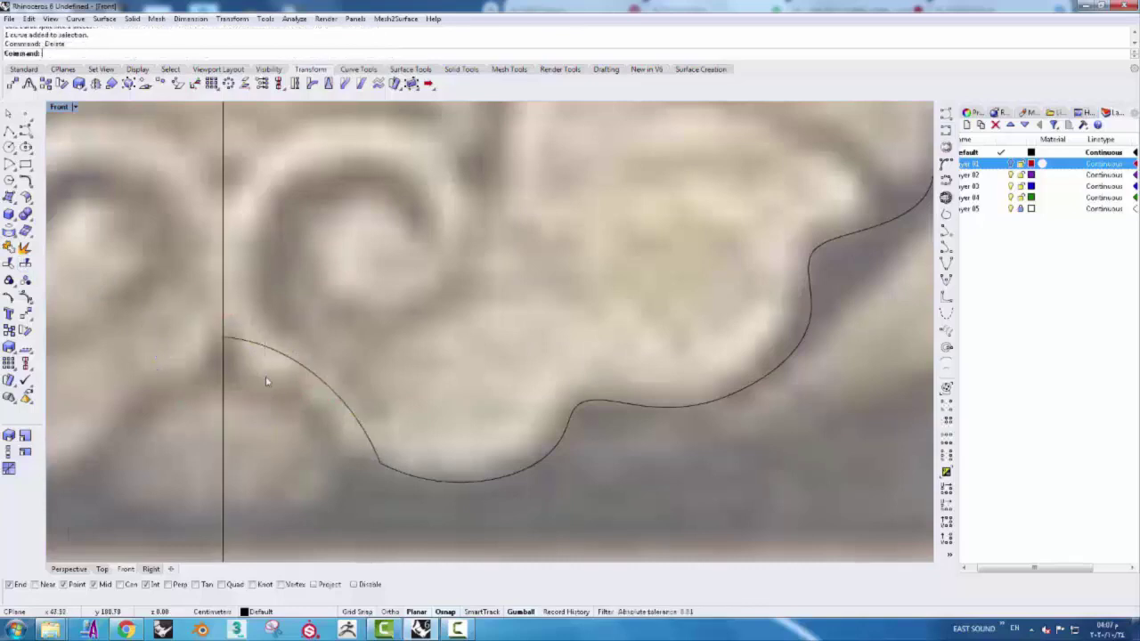
# - Turn on control points for both outline curves and select points along them to adjust
pyautogui.scroll(-2, 351, 418)
pyautogui.click(324, 448)
pyautogui.keyDown('shift'); pyautogui.click(463, 441); pyautogui.keyUp('shift')
pyautogui.press('F10')
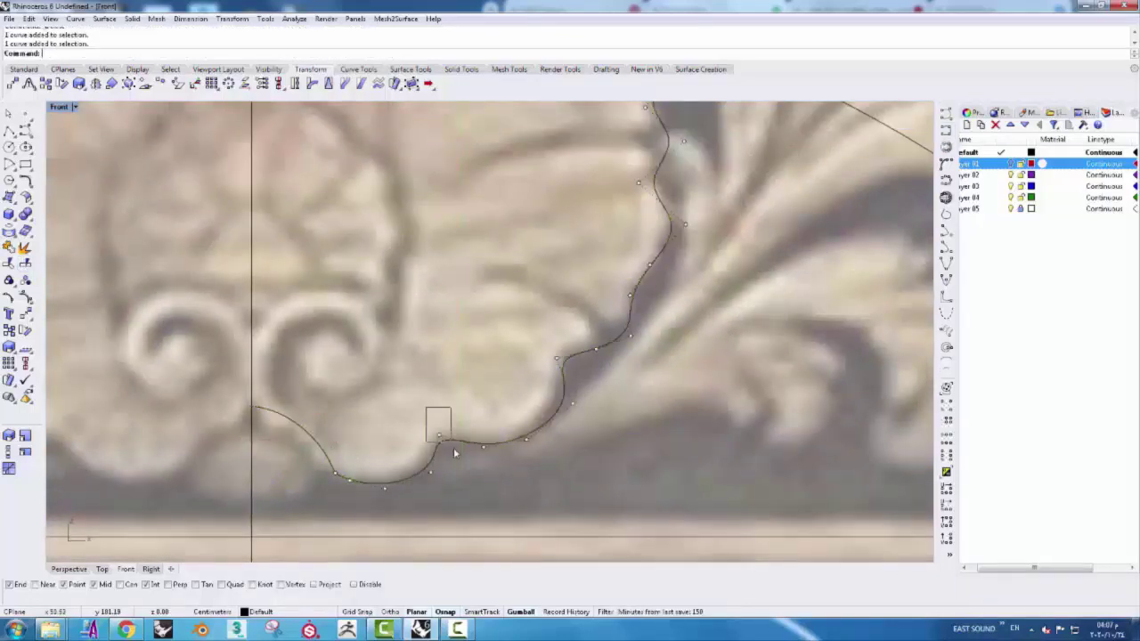
pyautogui.moveTo(486, 494); pyautogui.dragTo(505, 375)
pyautogui.scroll(2, 553, 424)
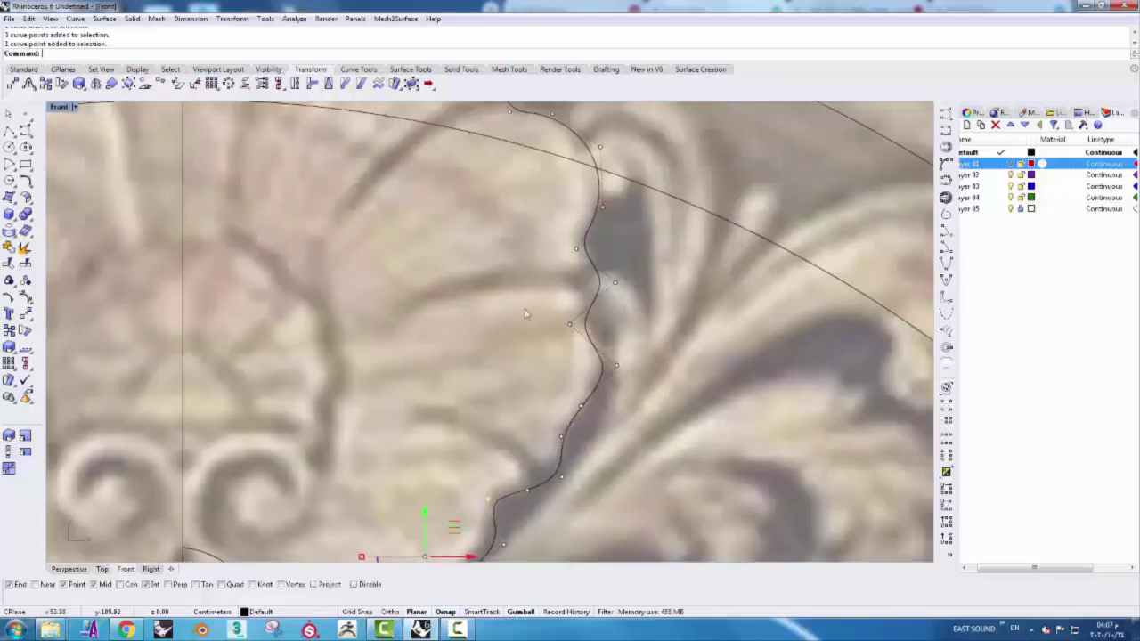
pyautogui.scroll(1, 526, 315)
pyautogui.scroll(1, 535, 328)
pyautogui.moveTo(487, 239); pyautogui.dragTo(523, 297, button='right')
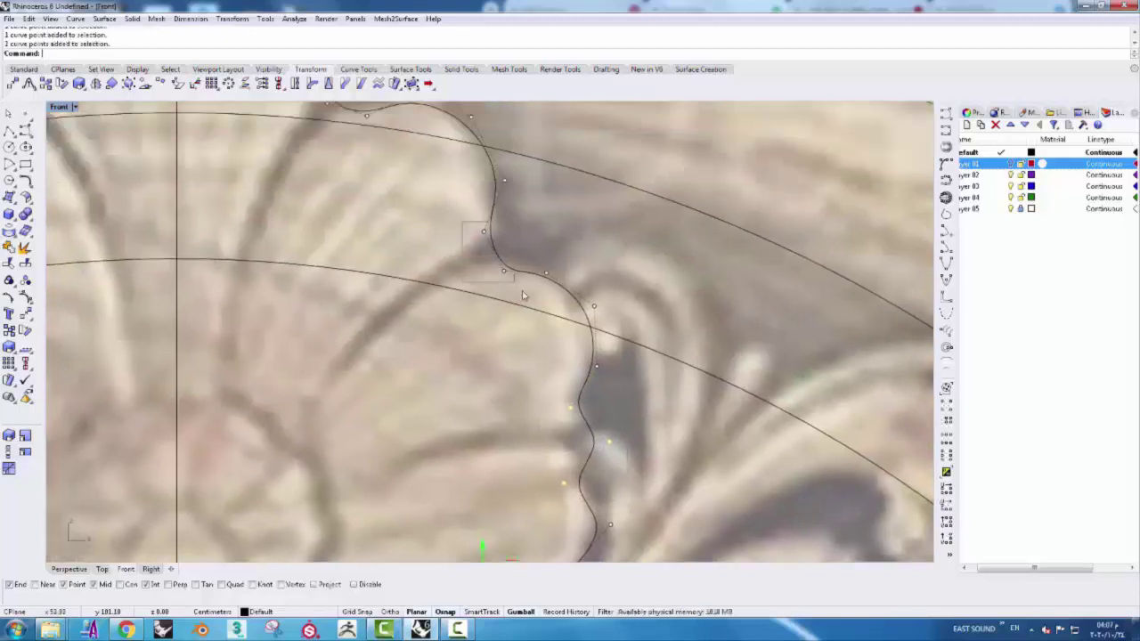
pyautogui.moveTo(462, 223); pyautogui.dragTo(513, 287)
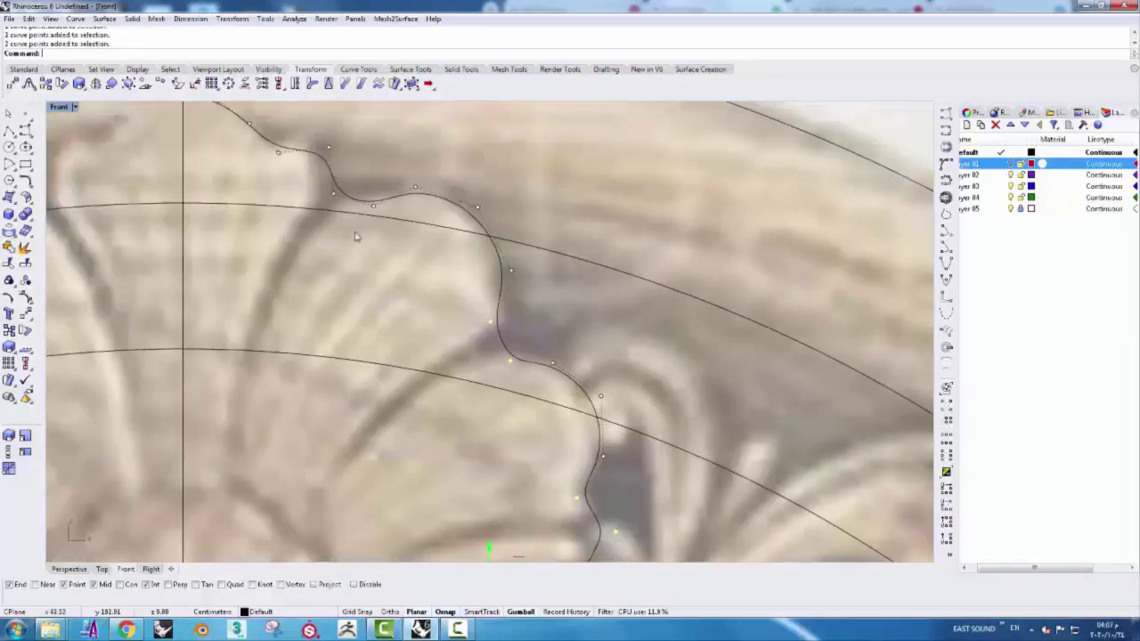
# - Shade the Front view and return to the four-viewport layout
pyautogui.click(58, 107)
pyautogui.click(80, 294)
pyautogui.moveTo(312, 135); pyautogui.dragTo(318, 171, button='right')
pyautogui.hotkey('ctrl', 'm')
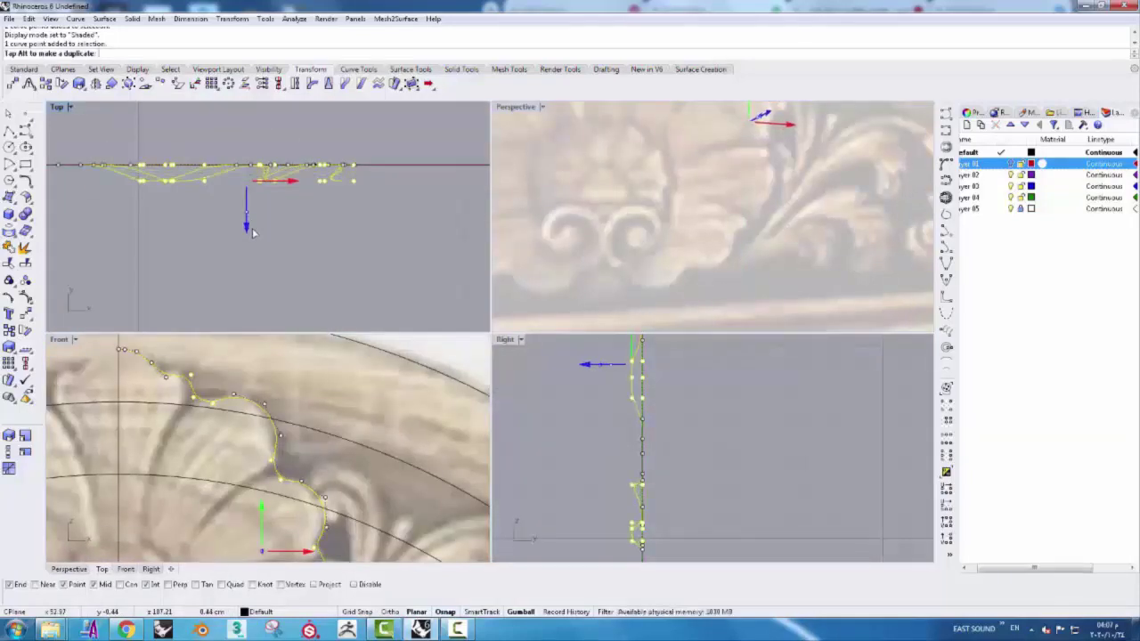
# - Show the shell outline curve's edit points to inspect them, then hide them again
pyautogui.click(187, 166)
pyautogui.click(9, 300)
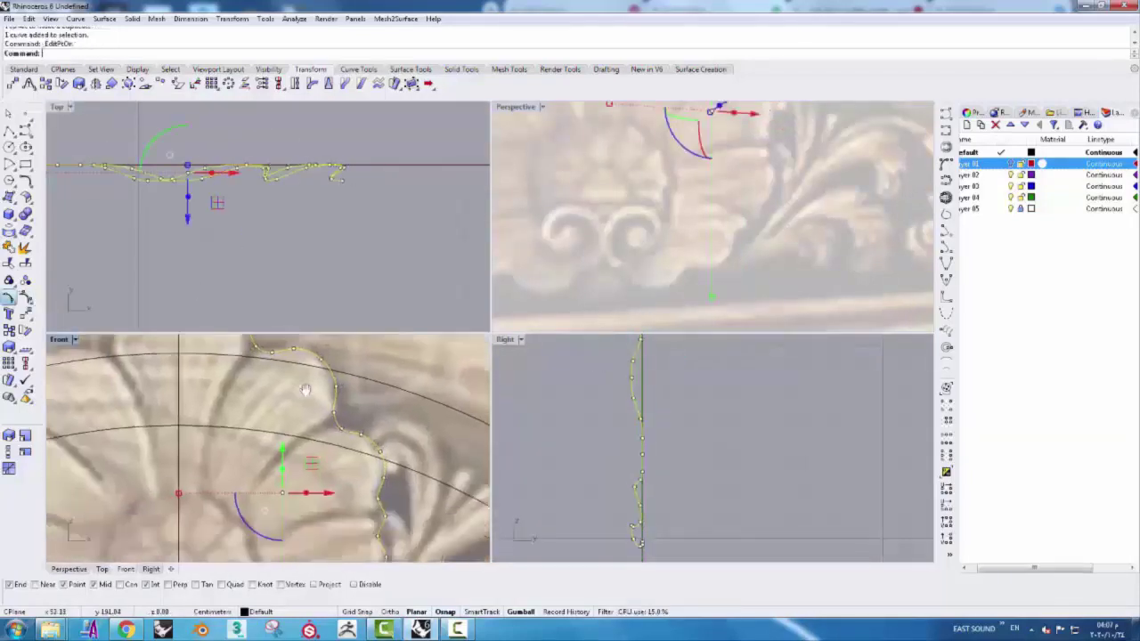
pyautogui.scroll(5, 280, 497)
pyautogui.scroll(-5, 280, 497)
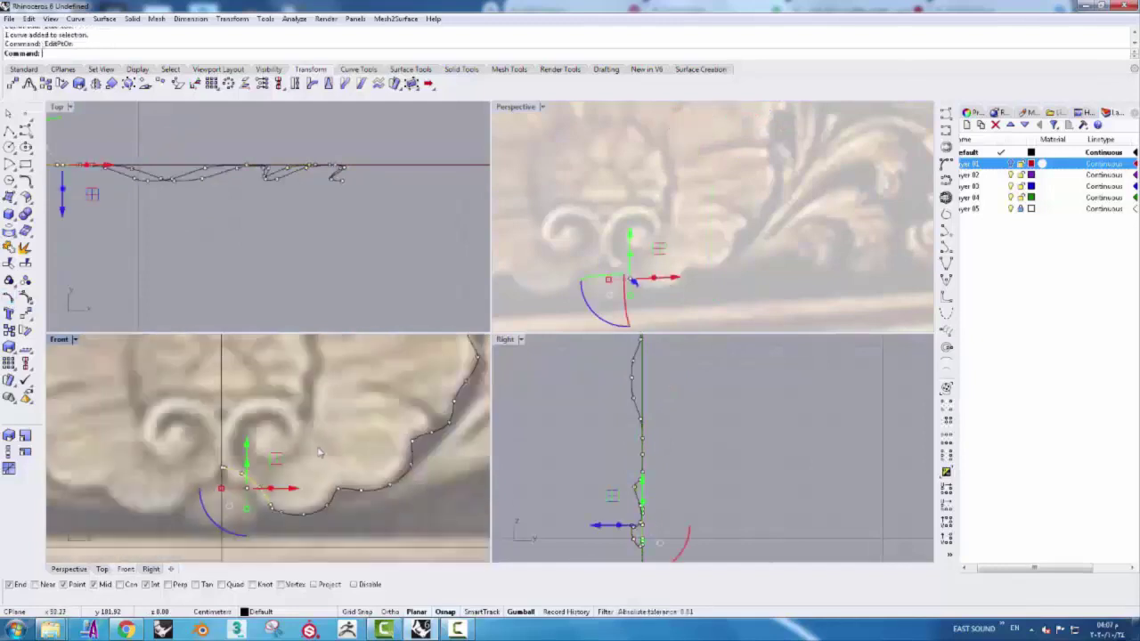
pyautogui.press('Escape')
# - Draw a diagonal rib curve from the shell's centre-bottom to its scalloped edge and push it back in depth
pyautogui.click(270, 510)
pyautogui.scroll(3, 267, 464)
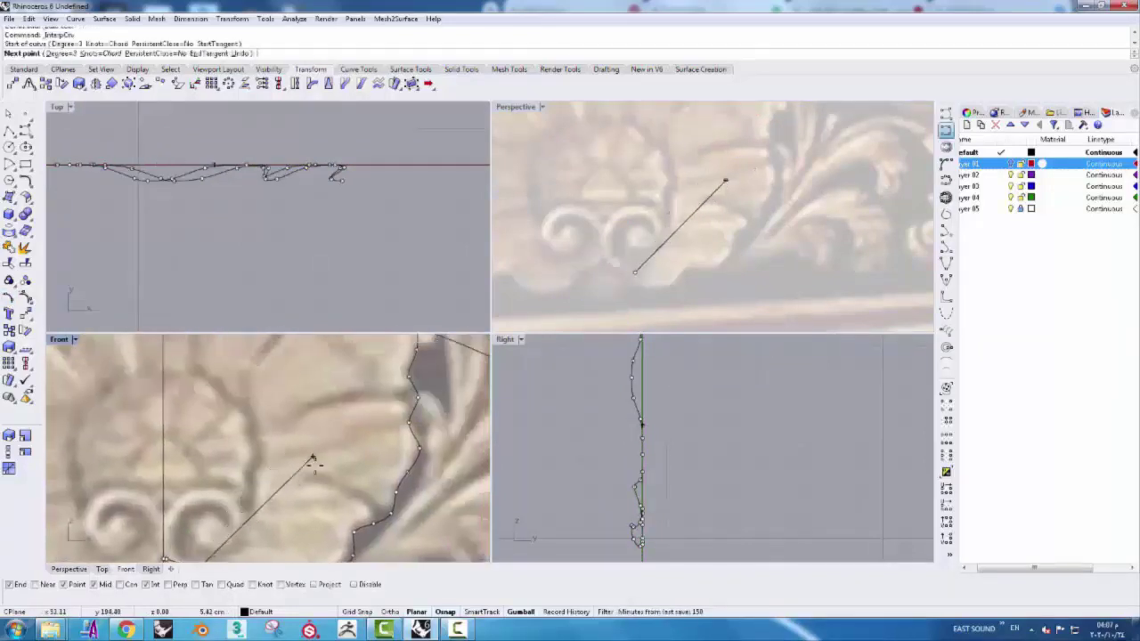
pyautogui.click(409, 424)
pyautogui.press('Return')
pyautogui.click(334, 482)
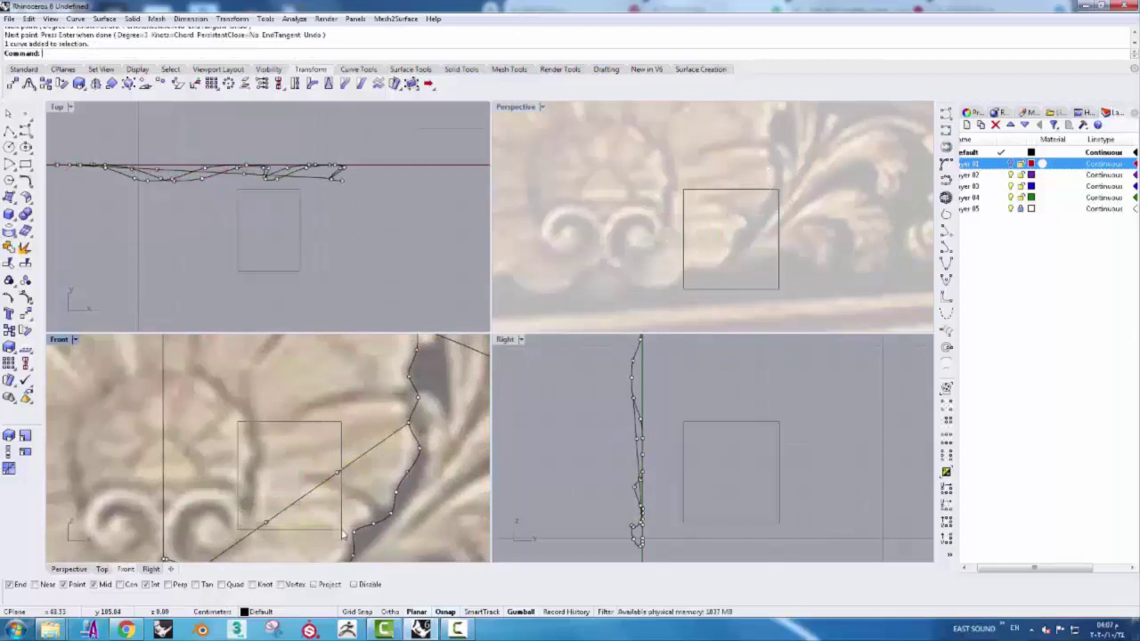
pyautogui.moveTo(326, 465); pyautogui.dragTo(321, 442)
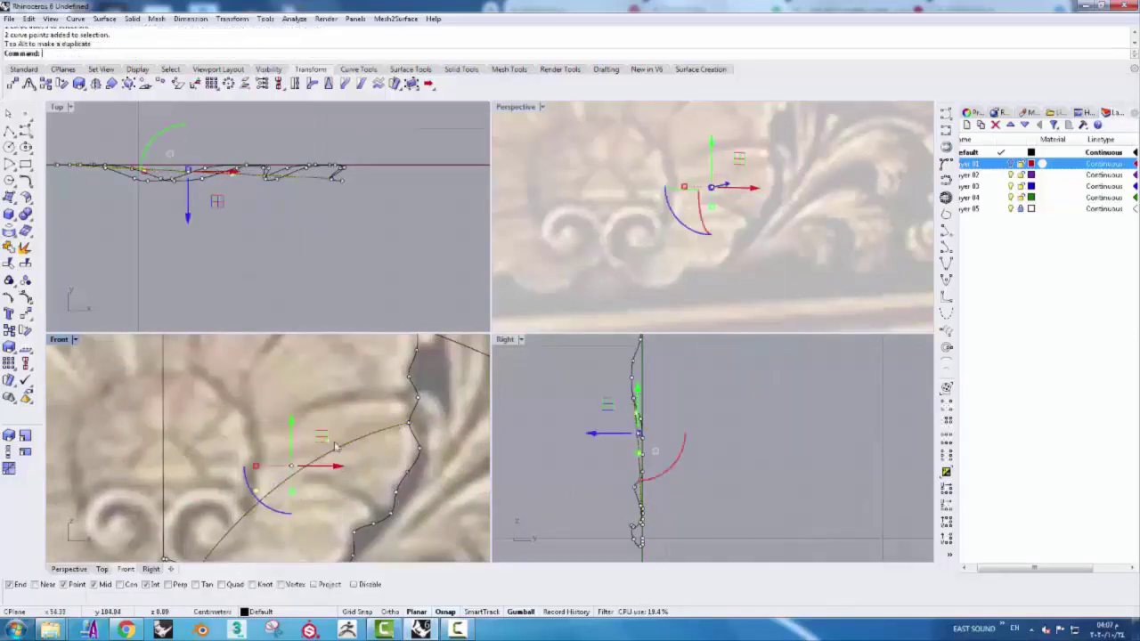
pyautogui.scroll(-2, 249, 435)
pyautogui.scroll(-1, 249, 436)
pyautogui.press('Escape')
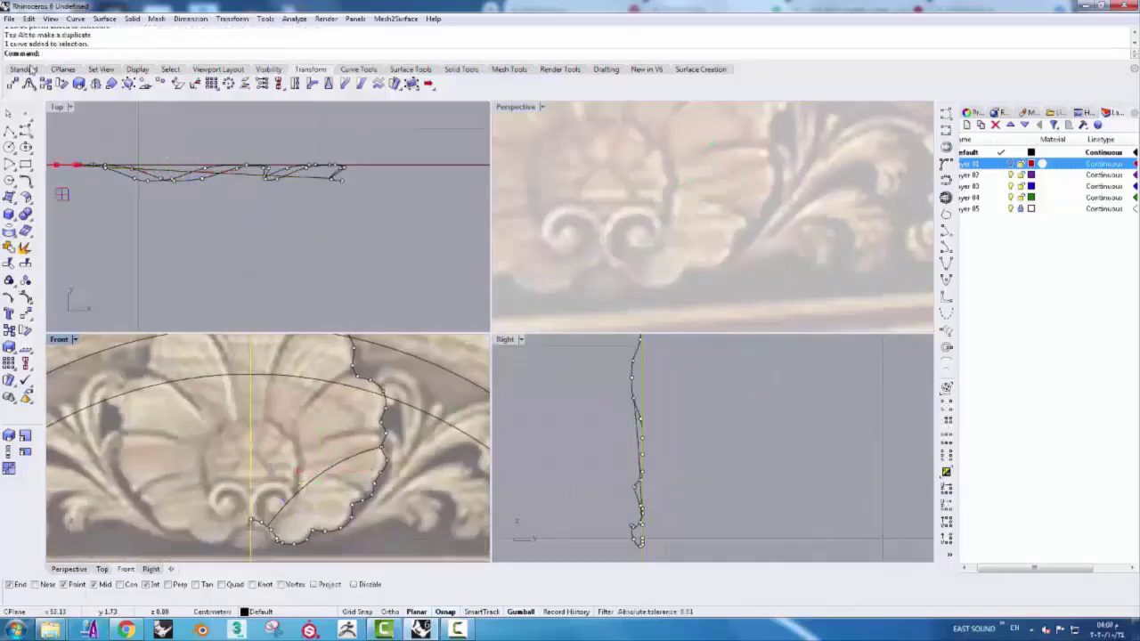
# - Start an InterpCrv curve on the shell's right side, then cancel it
pyautogui.click(23, 68)
pyautogui.write('InterpCrv')
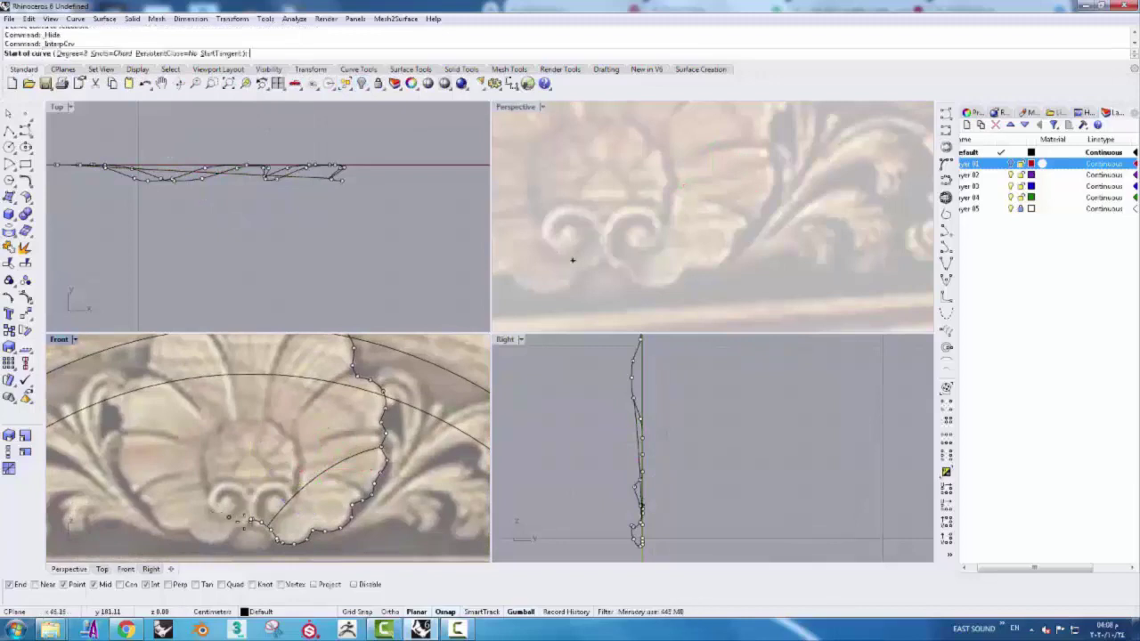
pyautogui.press('Return')
pyautogui.click(608, 261)
pyautogui.scroll(3, 244, 459)
pyautogui.press('Escape')
pyautogui.scroll(-2, 245, 459)
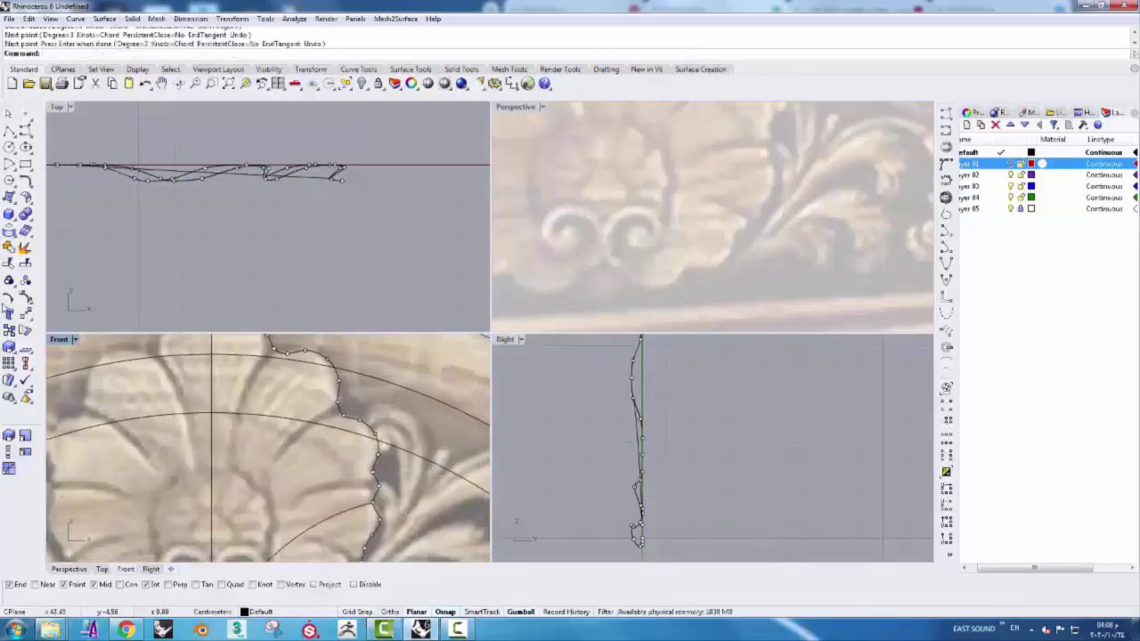
# - Pull a point on the rib curve outward in depth in the side view
pyautogui.click(17, 296)
pyautogui.click(332, 482)
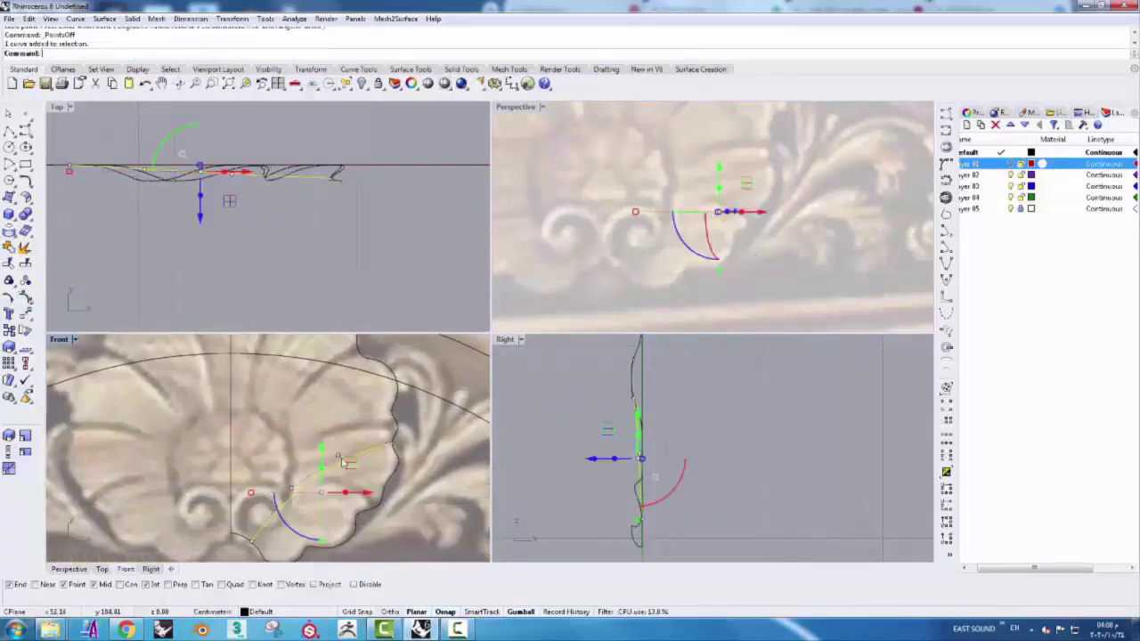
pyautogui.keyDown('ctrl'); pyautogui.keyDown('shift'); pyautogui.click(339, 455); pyautogui.keyUp('shift'); pyautogui.keyUp('ctrl')
pyautogui.scroll(2, 609, 454)
pyautogui.moveTo(608, 454); pyautogui.dragTo(588, 454)
pyautogui.scroll(-3, 287, 497)
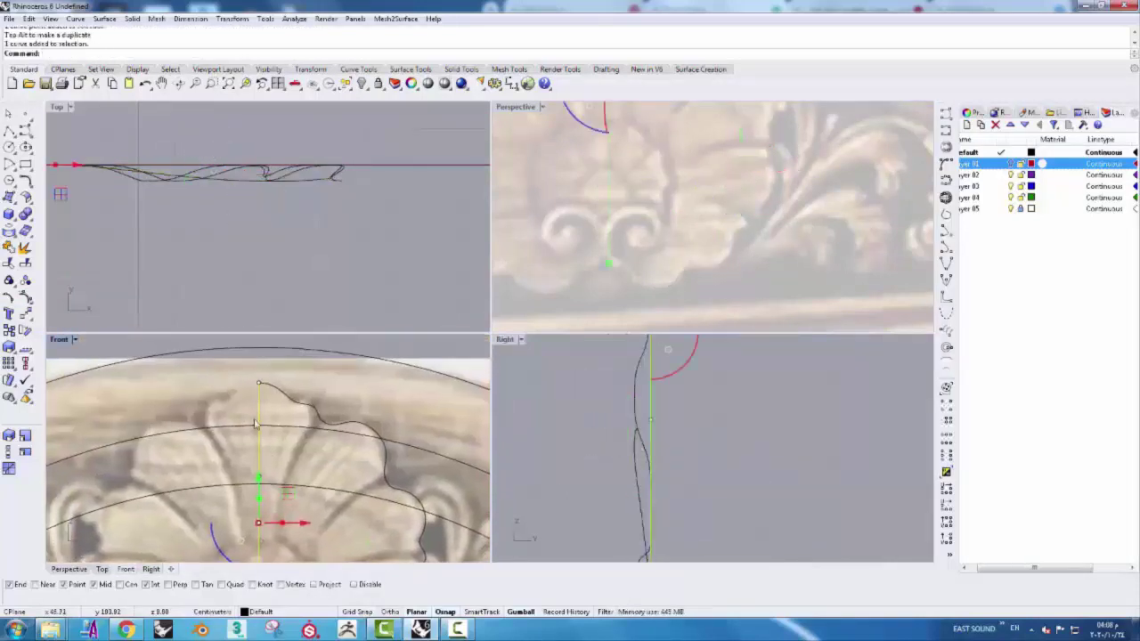
pyautogui.press('Escape')
# - Bow the centre line outward in depth by dragging its top point
pyautogui.keyDown('ctrl'); pyautogui.keyDown('shift'); pyautogui.click(258, 477); pyautogui.keyUp('shift'); pyautogui.keyUp('ctrl')
pyautogui.moveTo(264, 378); pyautogui.dragTo(264, 383)
pyautogui.moveTo(610, 410); pyautogui.dragTo(662, 406, button='right')
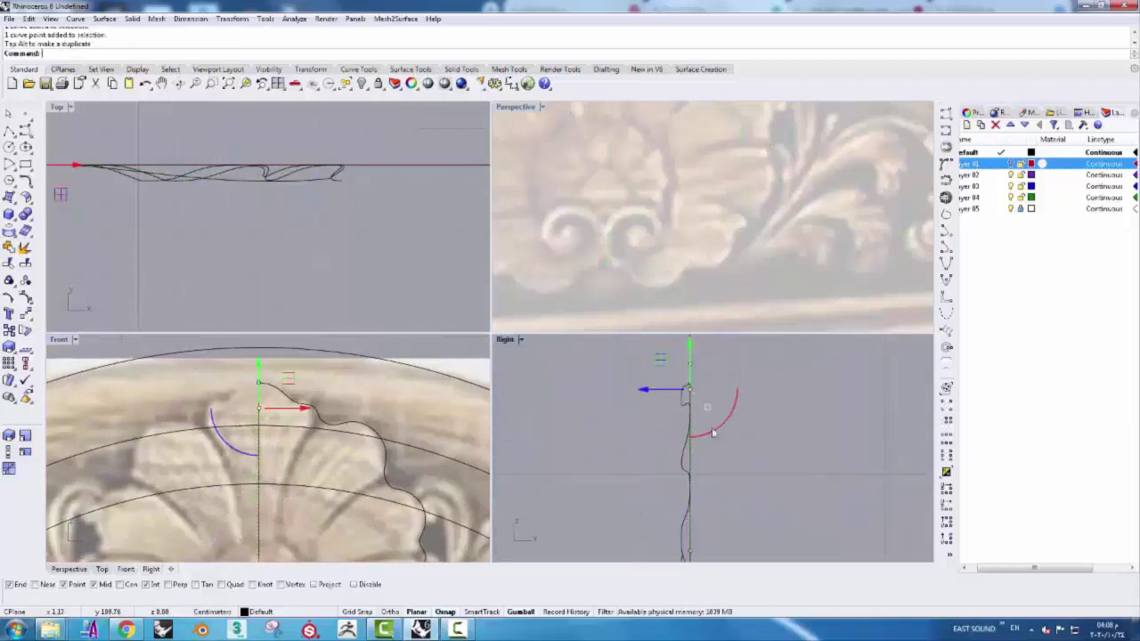
pyautogui.moveTo(613, 413); pyautogui.dragTo(615, 411)
pyautogui.scroll(-3, 276, 406)
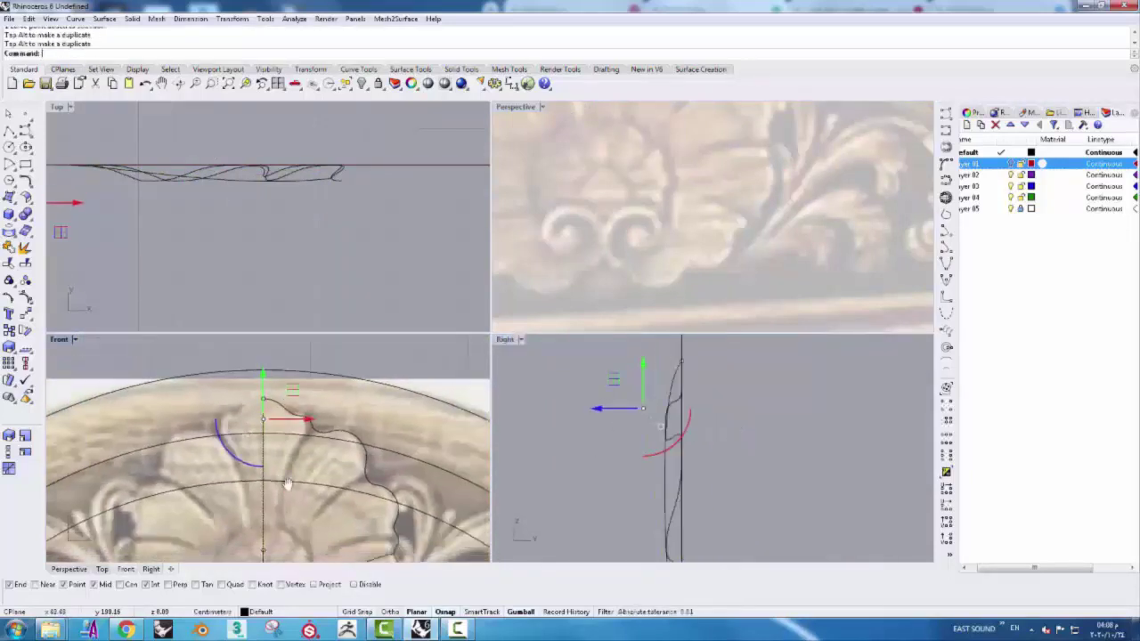
pyautogui.moveTo(308, 481); pyautogui.dragTo(308, 414, button='right')
pyautogui.press('Escape')
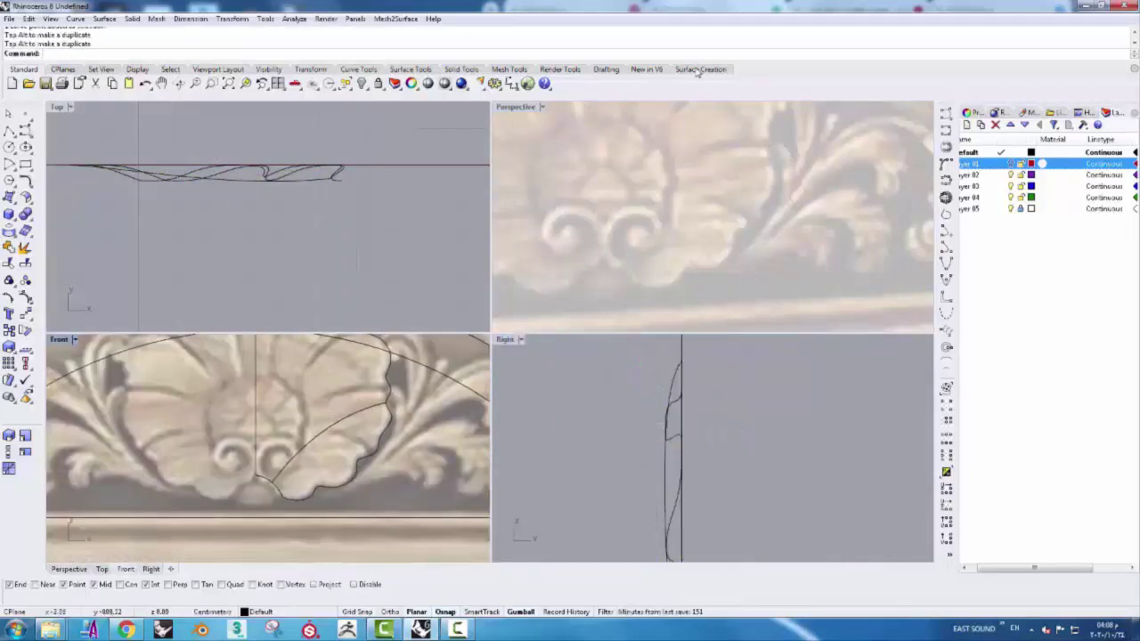
pyautogui.click(699, 70)
# - Build a network surface from the traced shell curves, accepting the default tolerances
pyautogui.click(46, 83)
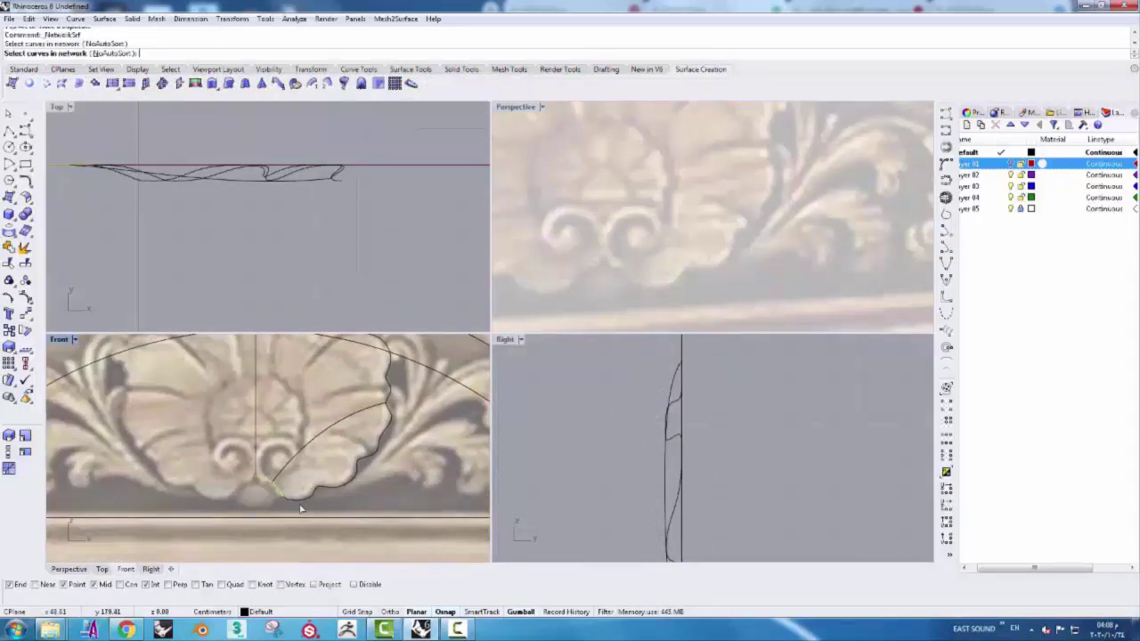
pyautogui.click(301, 504)
pyautogui.scroll(-2, 262, 465)
pyautogui.scroll(-2, 265, 463)
pyautogui.press('Return')
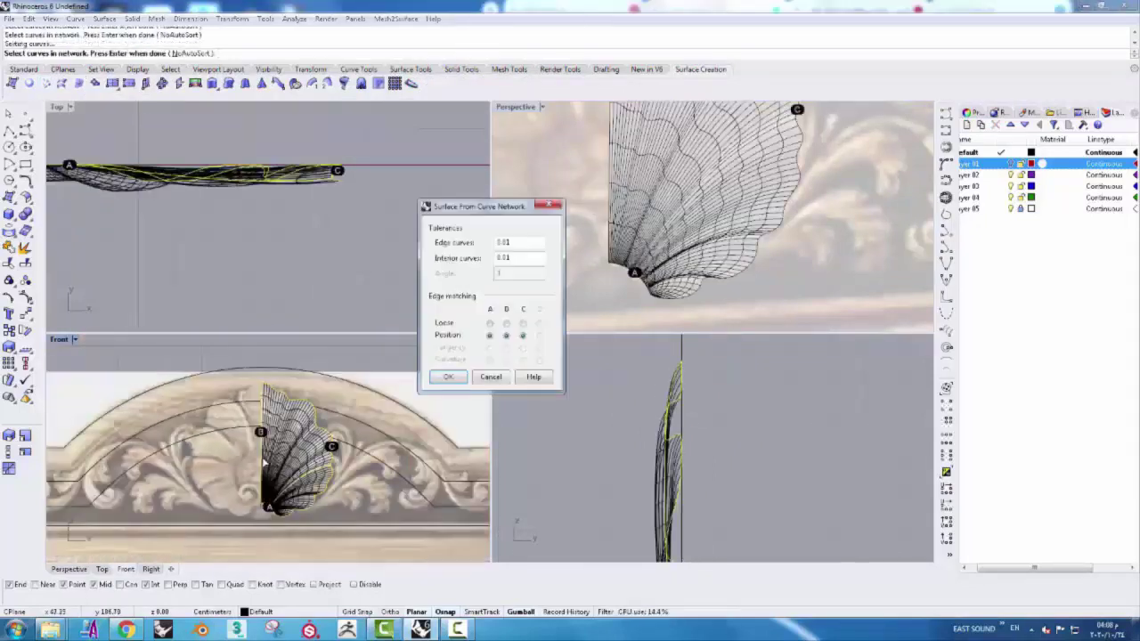
pyautogui.click(450, 378)
# - Display the new shell surface's control points with PointsOn
pyautogui.moveTo(677, 287); pyautogui.dragTo(672, 284, button='right')
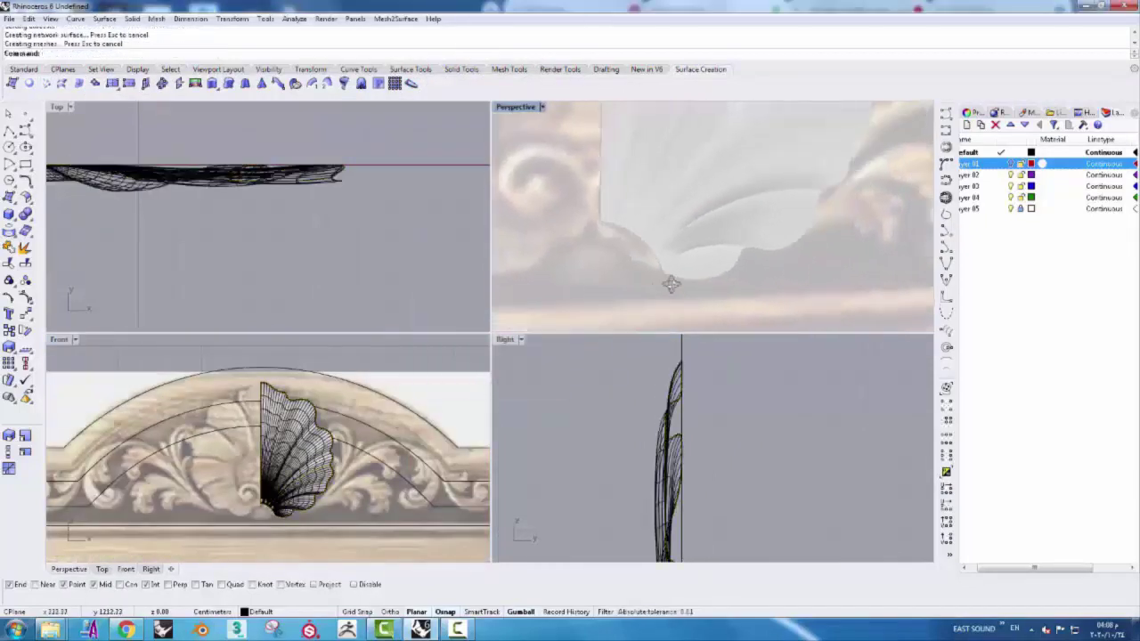
pyautogui.scroll(3, 309, 483)
pyautogui.click(310, 483)
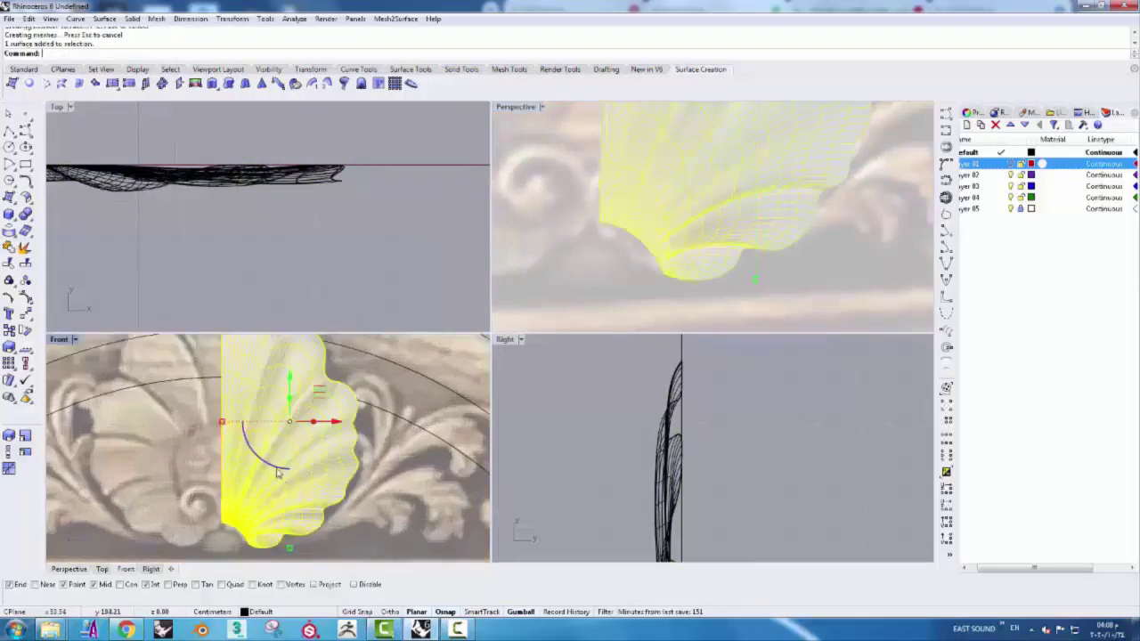
pyautogui.click(26, 299)
pyautogui.press('Escape')
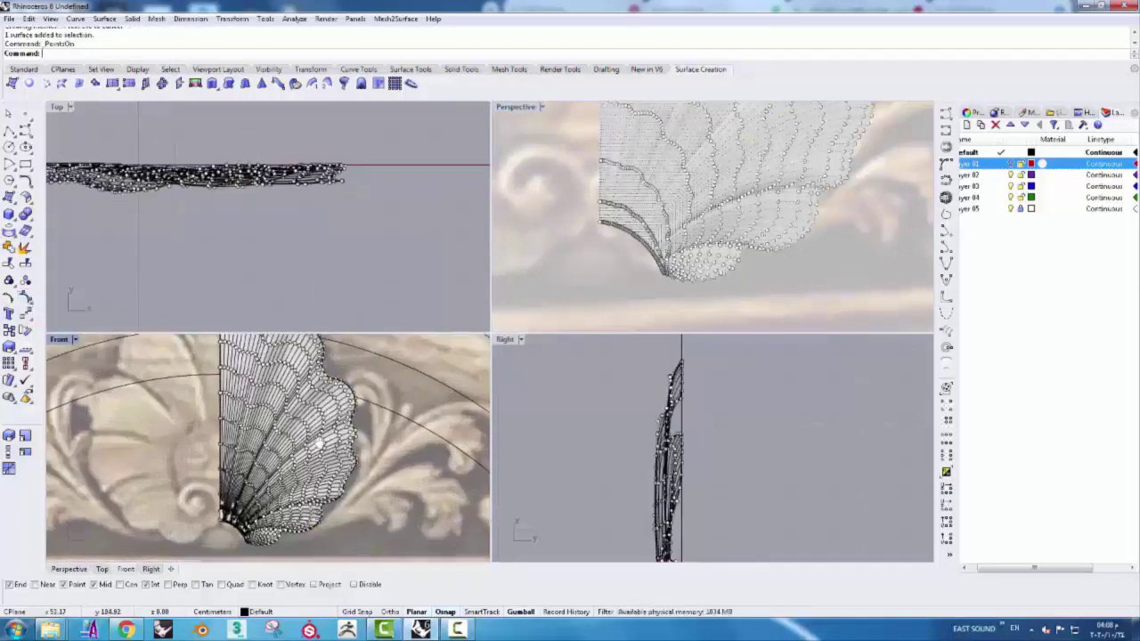
# - Lasso the control points at the shell base and smooth them with 20 steps
pyautogui.moveTo(267, 464); pyautogui.dragTo(264, 432, button='right')
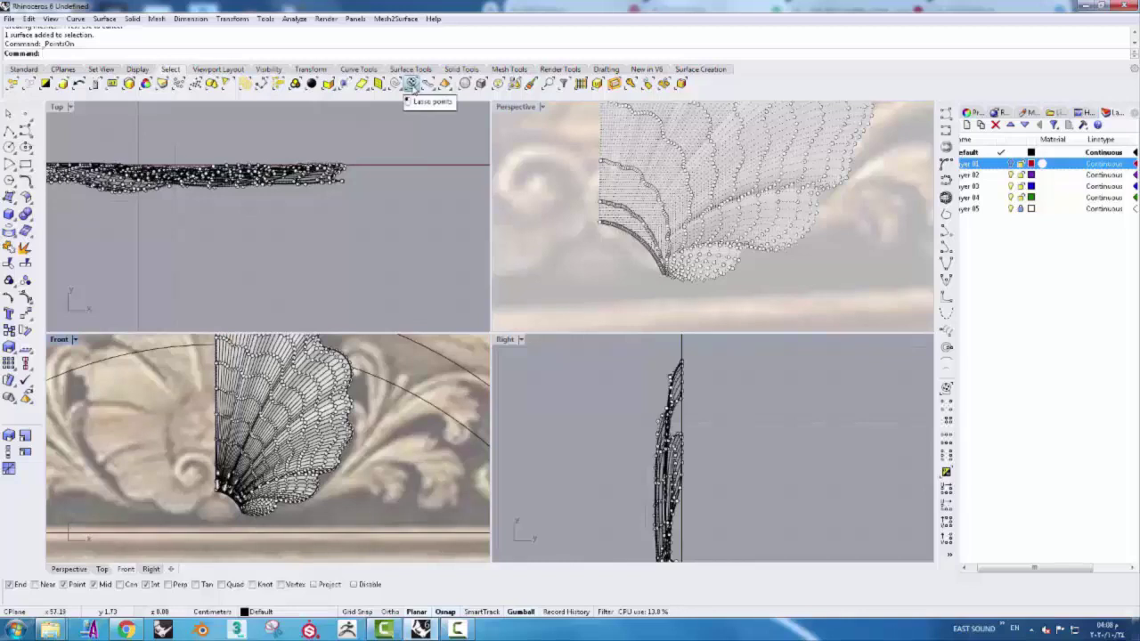
pyautogui.click(410, 83)
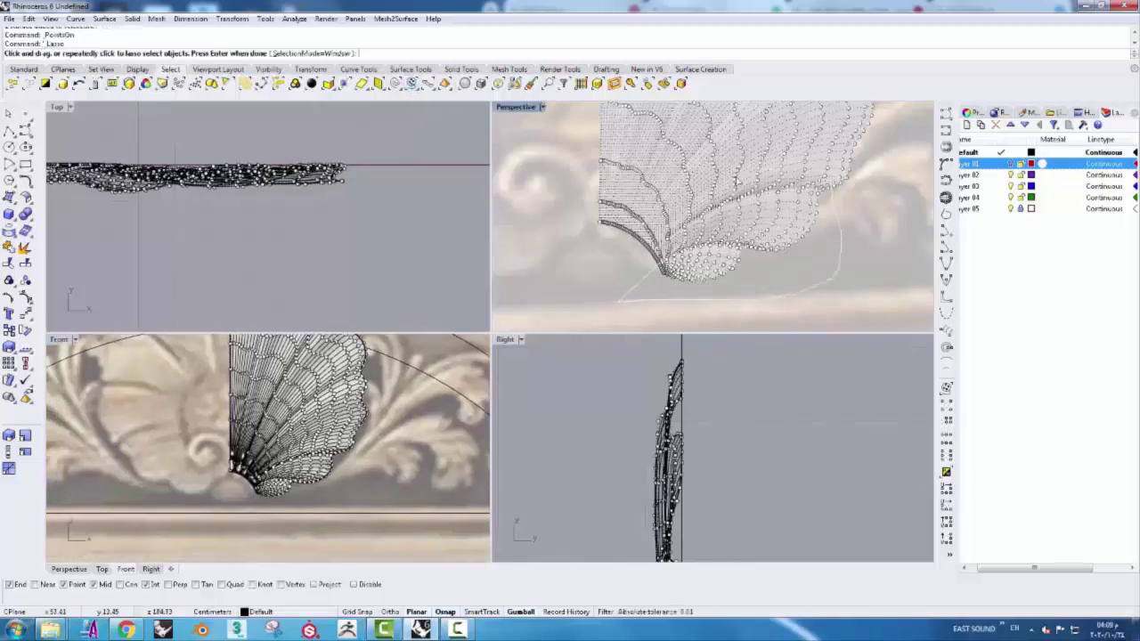
pyautogui.press('Return')
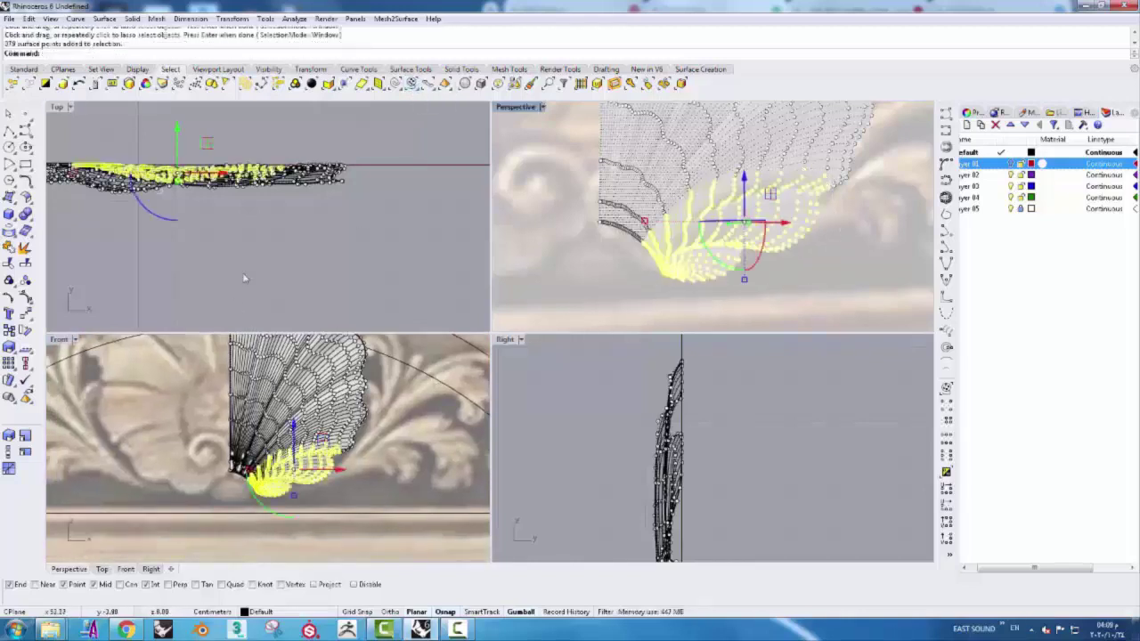
pyautogui.click(232, 19)
pyautogui.click(246, 294)
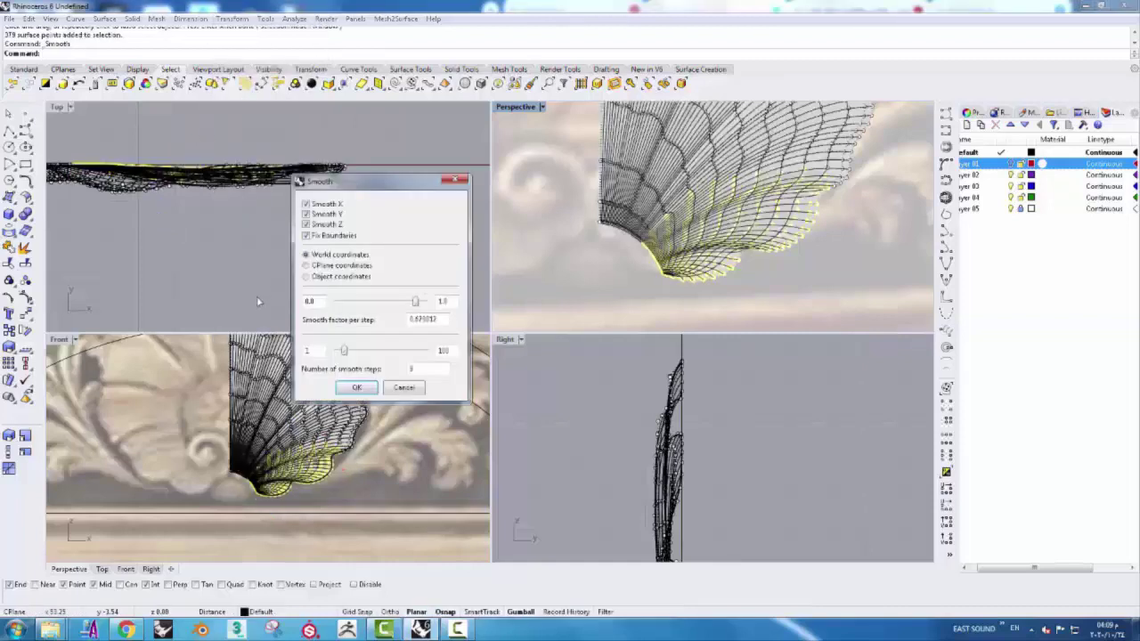
pyautogui.moveTo(335, 355); pyautogui.dragTo(354, 352)
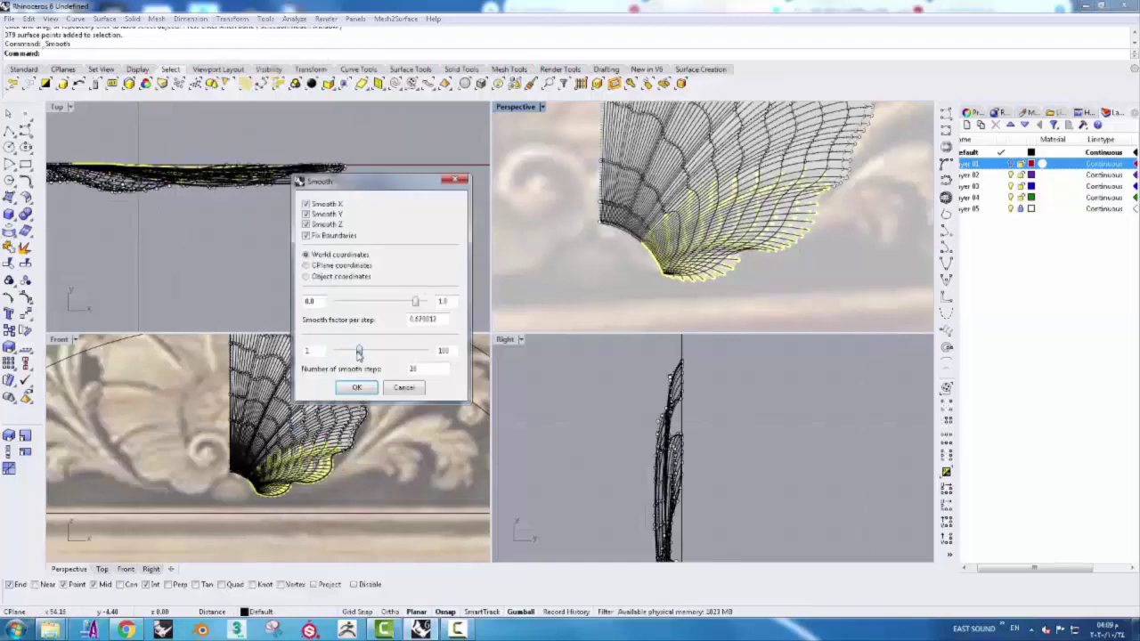
pyautogui.click(357, 387)
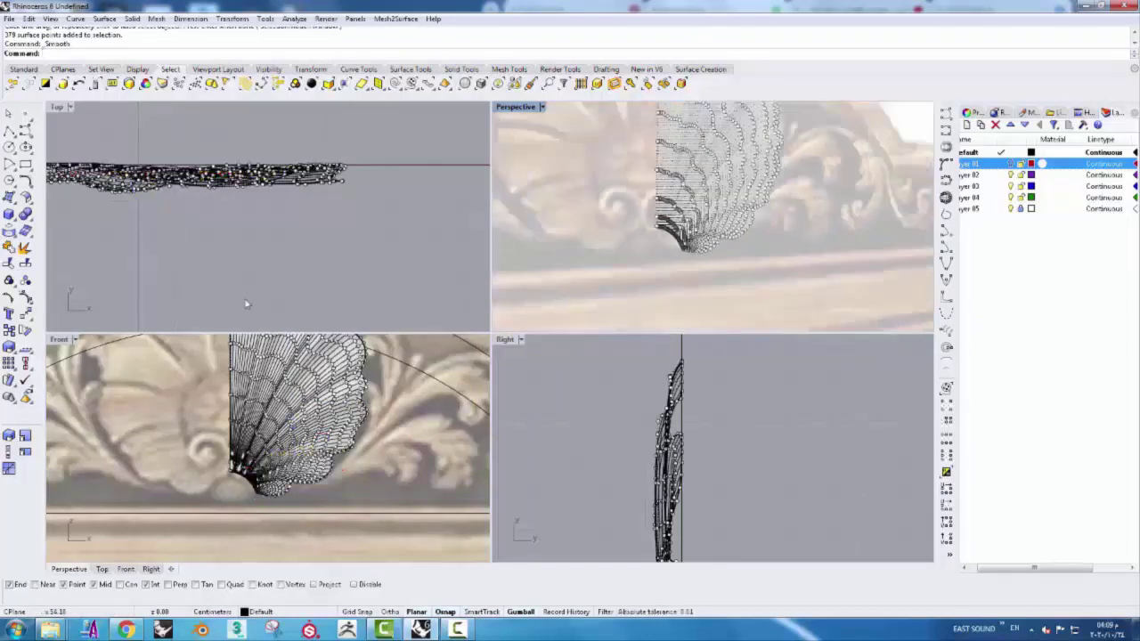
# - Hide the control points, inspect the smoothed shell, and select the shell surface
pyautogui.press('F11')
pyautogui.scroll(3, 703, 267)
pyautogui.scroll(3, 677, 247)
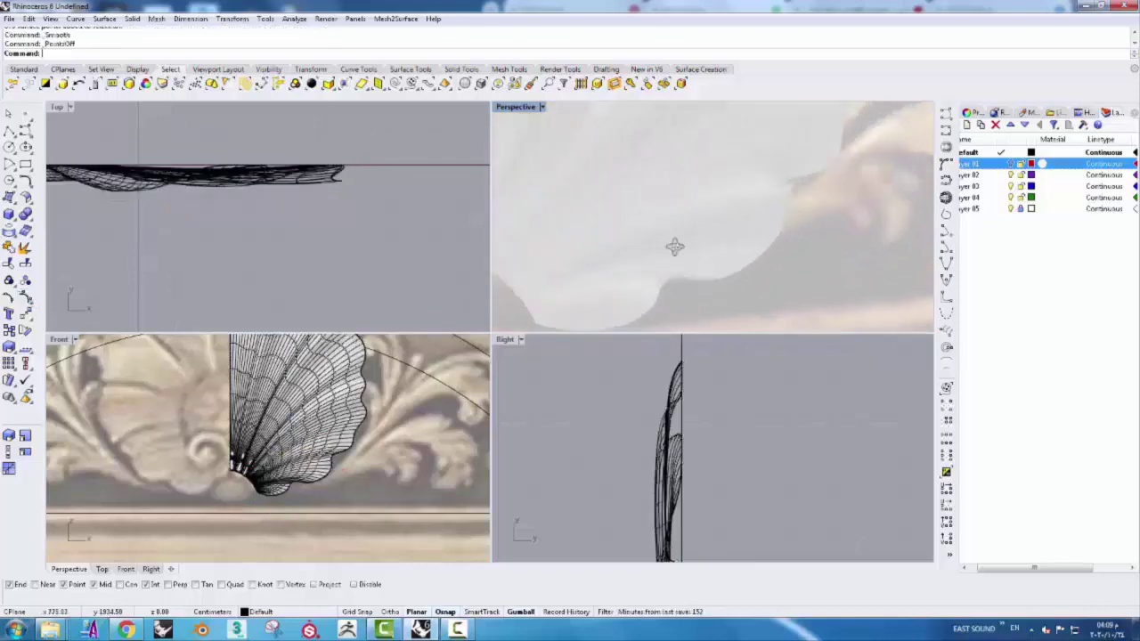
pyautogui.scroll(1, 324, 506)
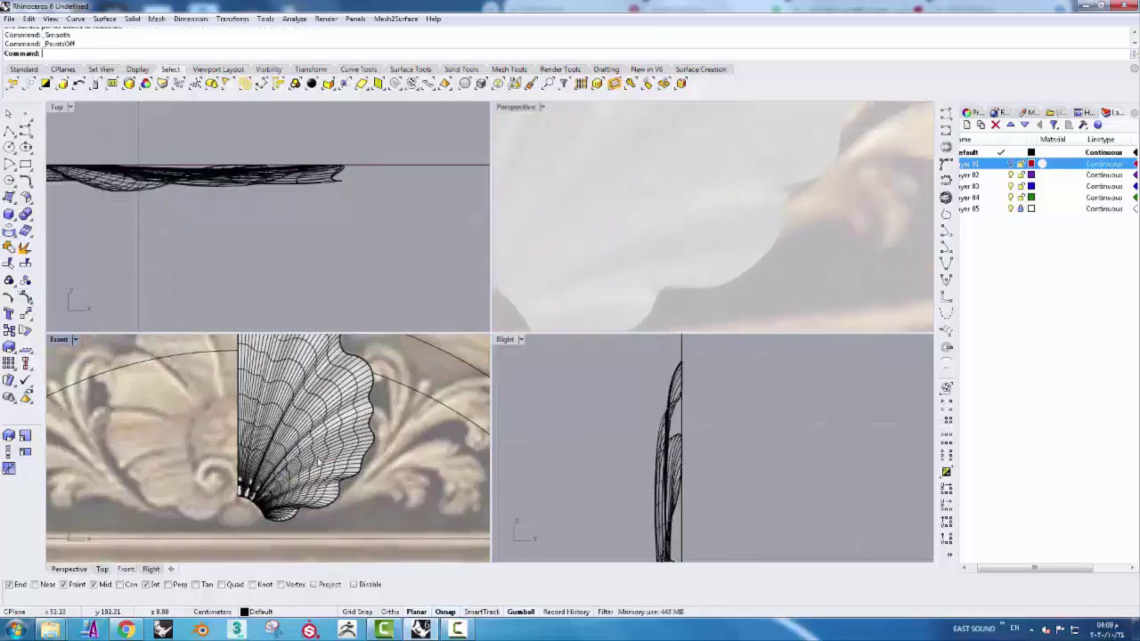
pyautogui.scroll(1, 324, 506)
pyautogui.scroll(-2, 695, 245)
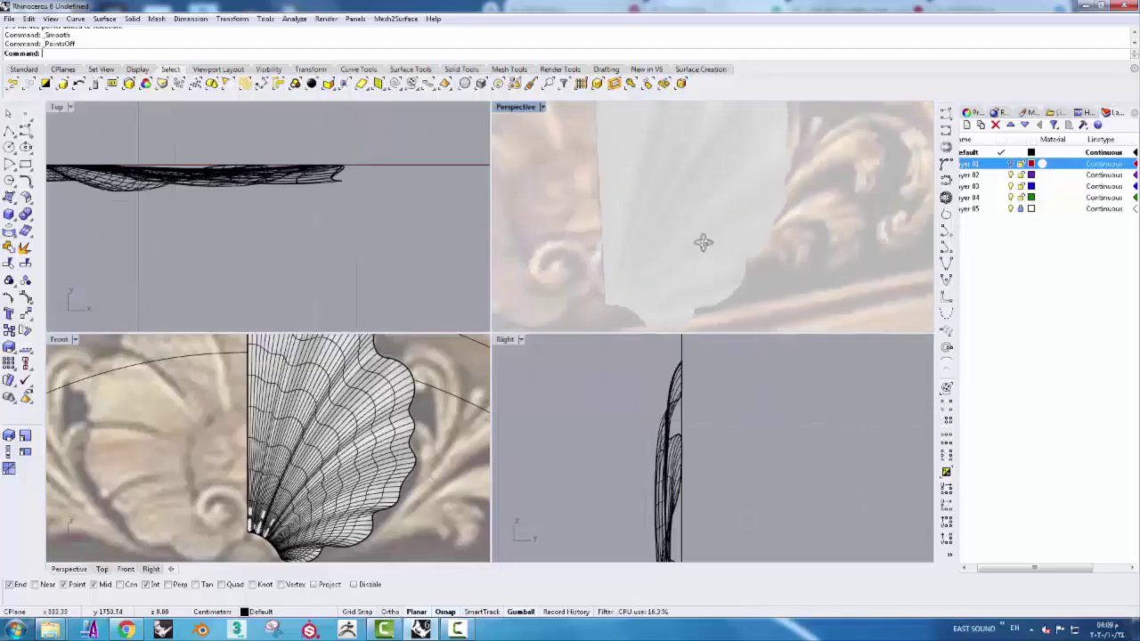
pyautogui.scroll(-2, 685, 263)
pyautogui.scroll(1, 367, 435)
pyautogui.scroll(2, 367, 435)
pyautogui.scroll(-2, 643, 241)
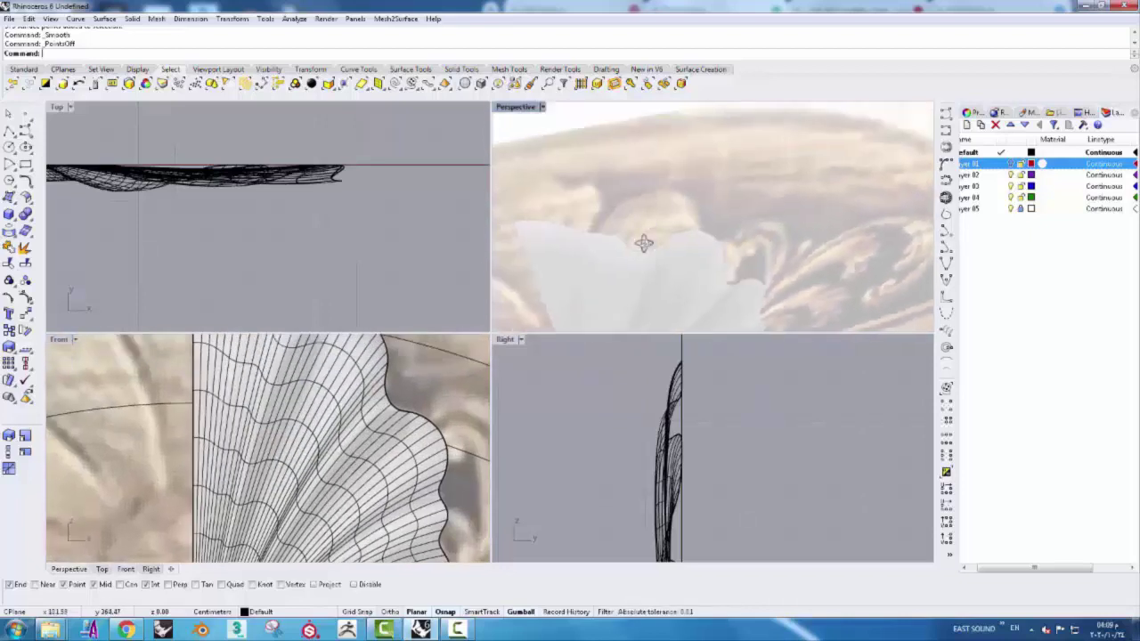
pyautogui.scroll(2, 629, 191)
pyautogui.scroll(1, 628, 191)
pyautogui.scroll(-1, 244, 479)
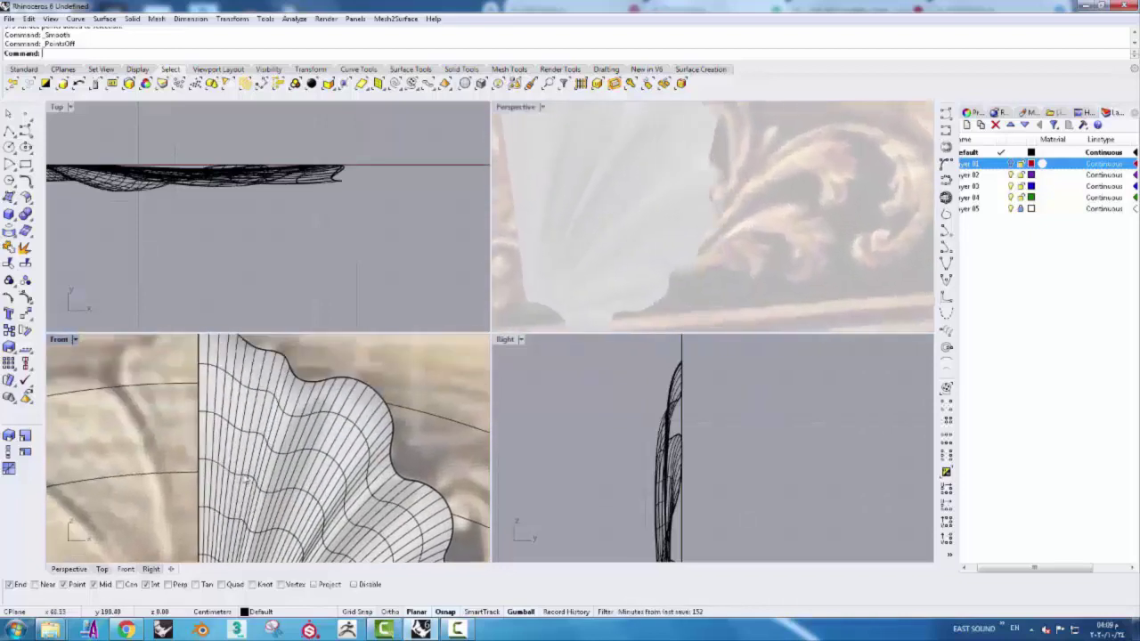
pyautogui.click(325, 457)
# - Rebuild the shell surface with 60 by 15 control points, degree 3
pyautogui.click(415, 70)
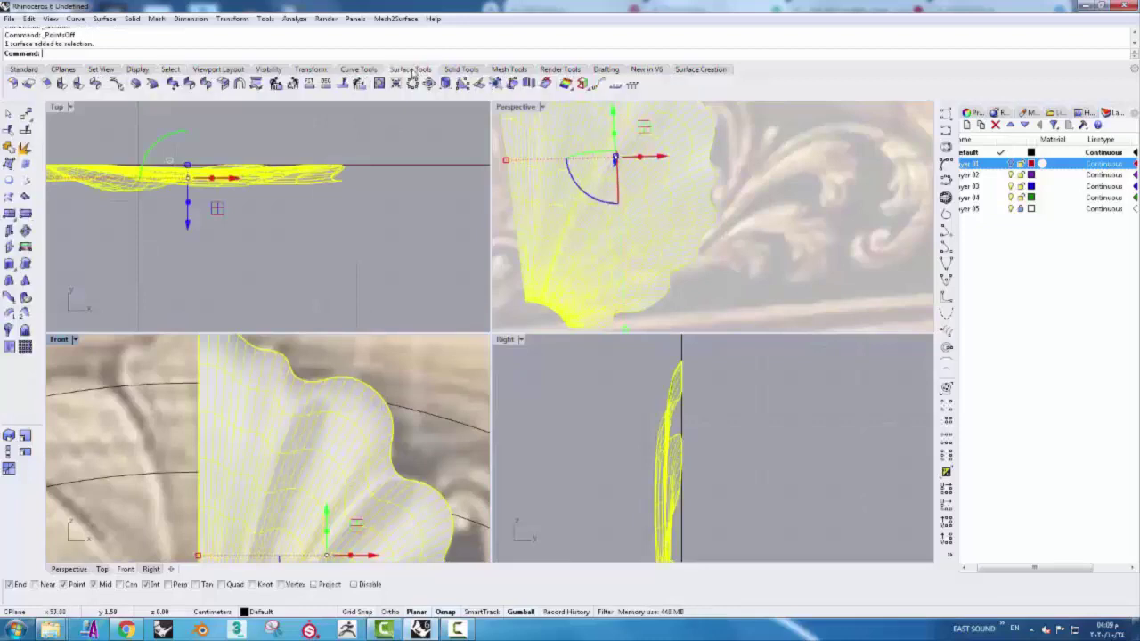
pyautogui.click(275, 84)
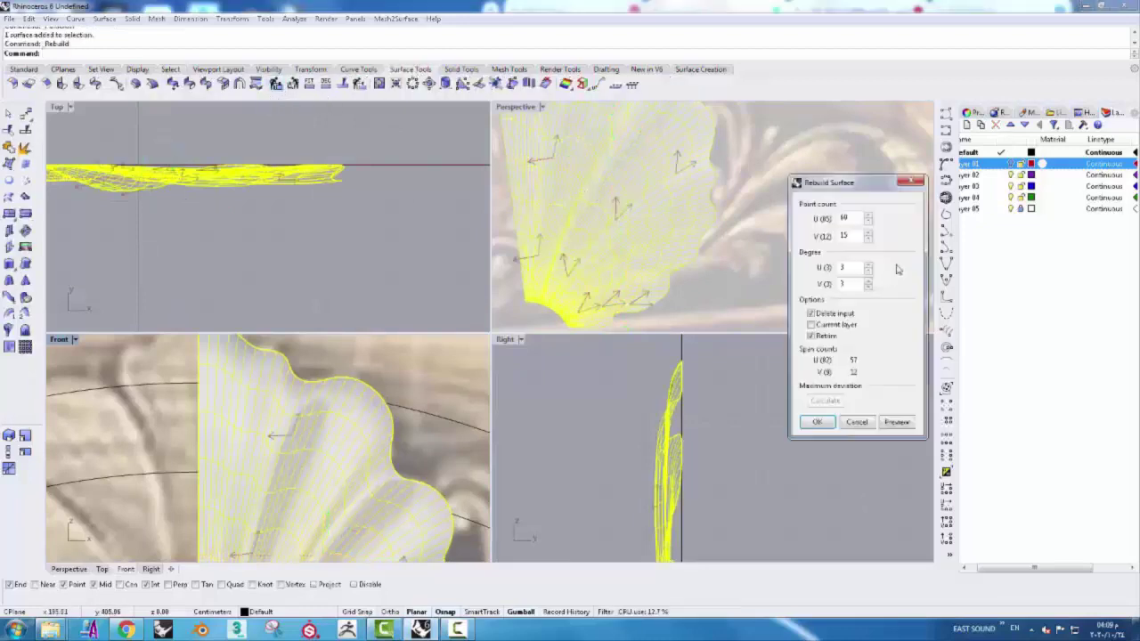
pyautogui.click(817, 421)
pyautogui.scroll(3, 268, 445)
pyautogui.press('Escape')
pyautogui.scroll(3, 310, 405)
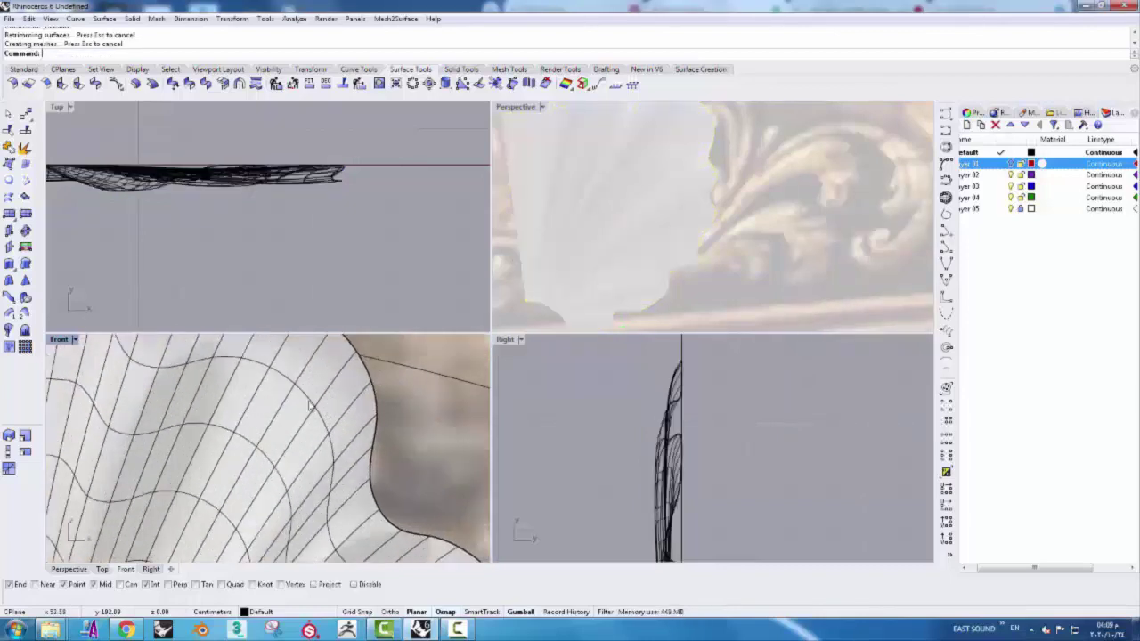
pyautogui.scroll(-1, 310, 405)
# - Show the rebuilt surface's control points and select the full scalloped-edge row with Select U
pyautogui.click(338, 439)
pyautogui.click(24, 69)
pyautogui.click(25, 130)
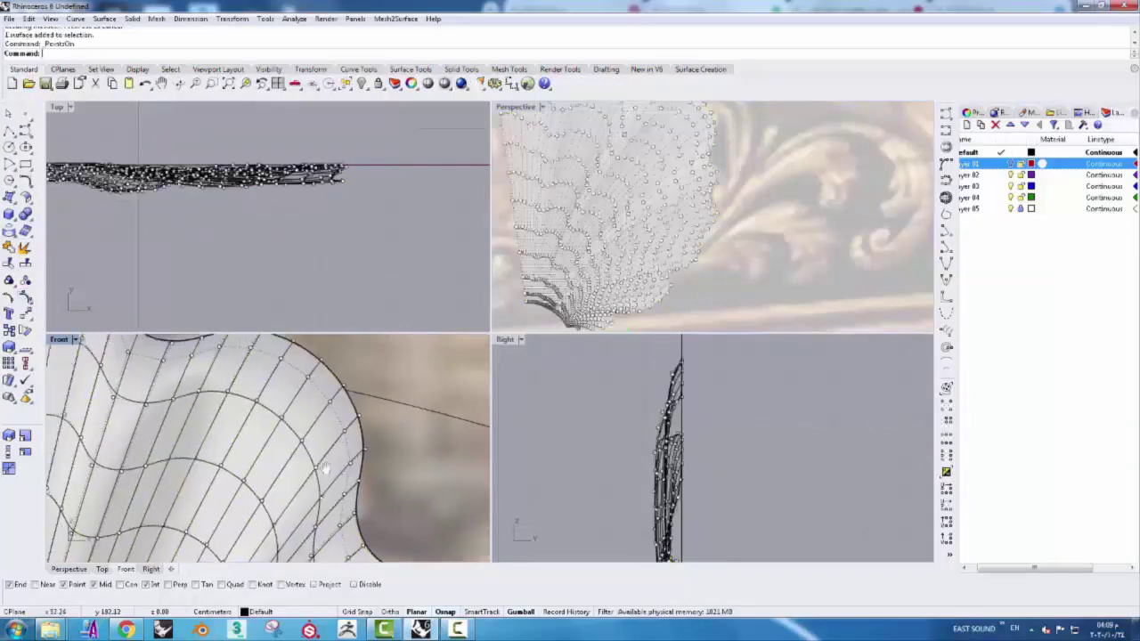
pyautogui.moveTo(312, 429); pyautogui.dragTo(310, 426)
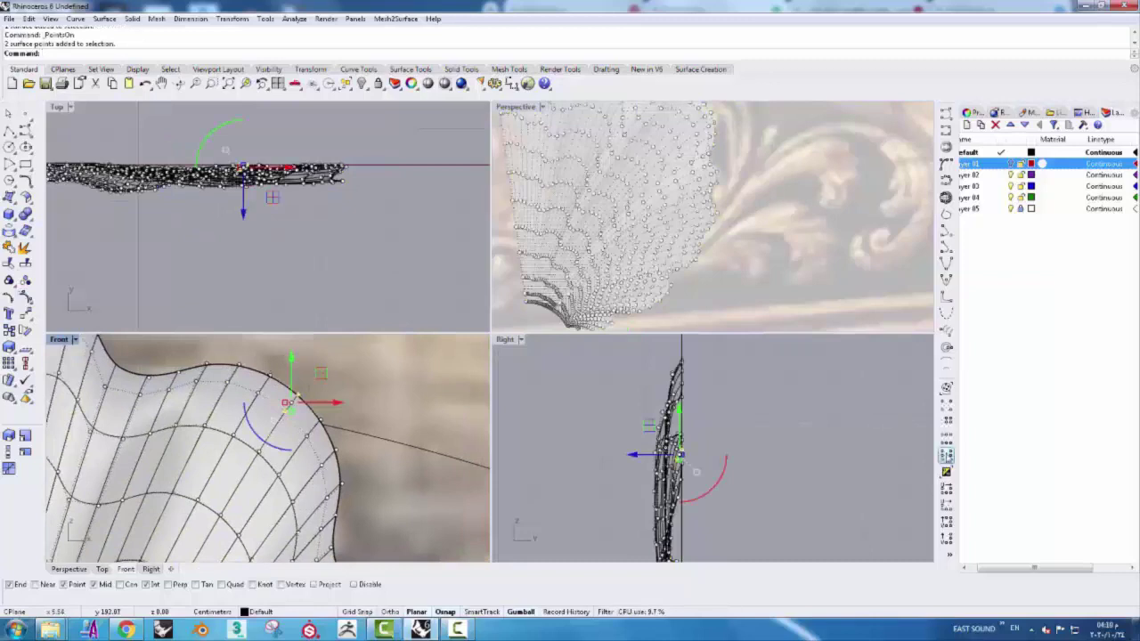
pyautogui.click(948, 439)
pyautogui.scroll(-1, 692, 389)
pyautogui.scroll(-2, 612, 497)
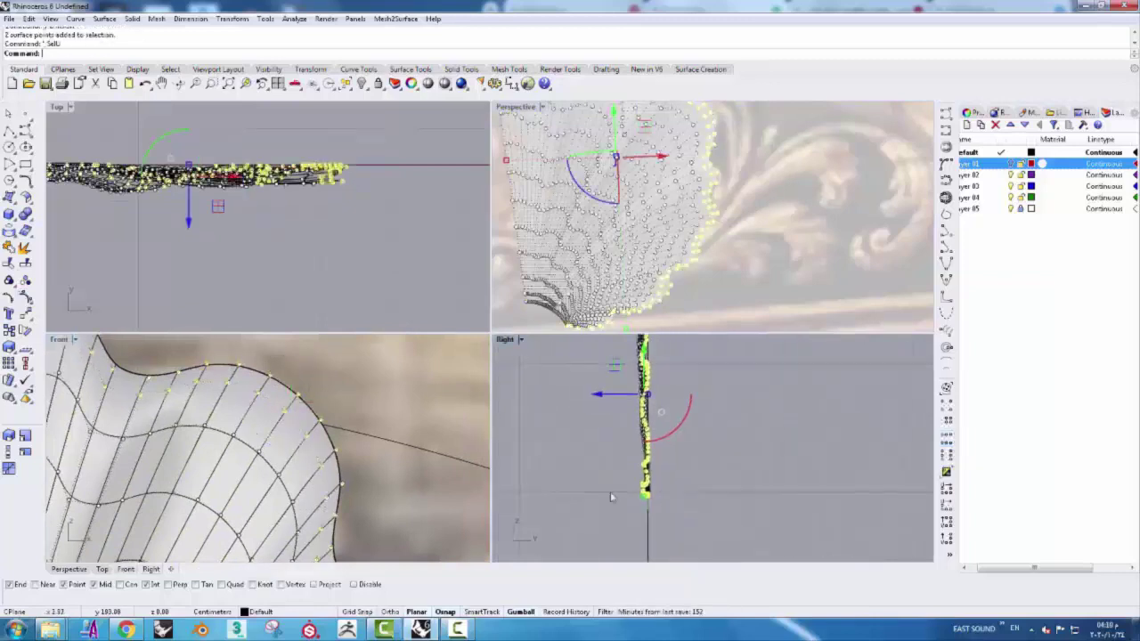
# - Try rotating the selected edge-row points, then undo the rotation
pyautogui.click(25, 330)
pyautogui.scroll(1, 708, 428)
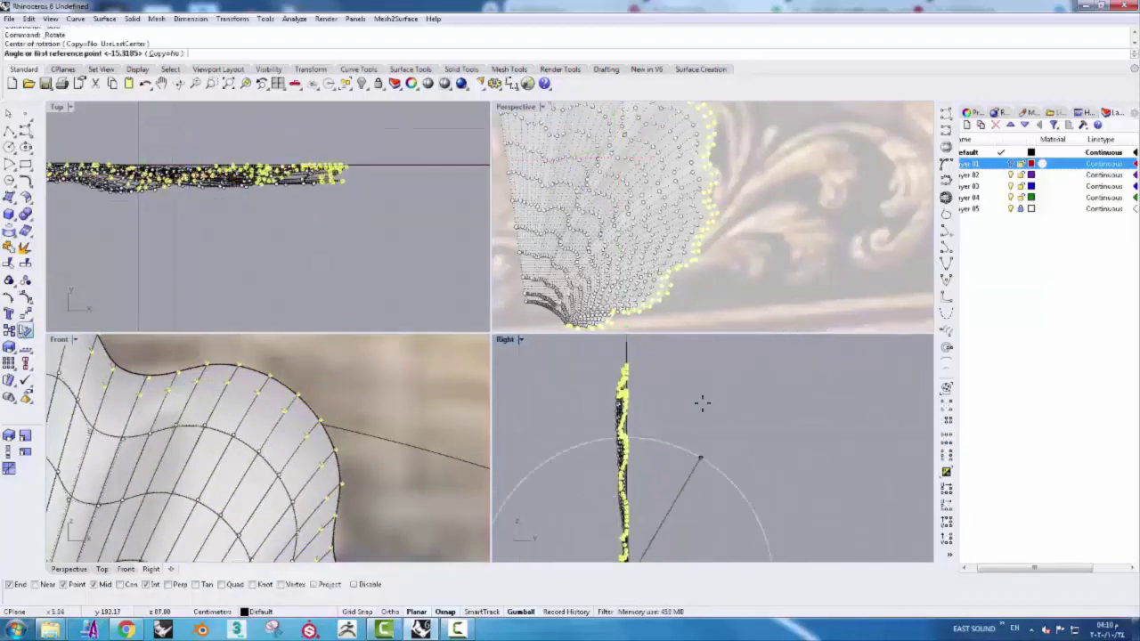
pyautogui.click(630, 353)
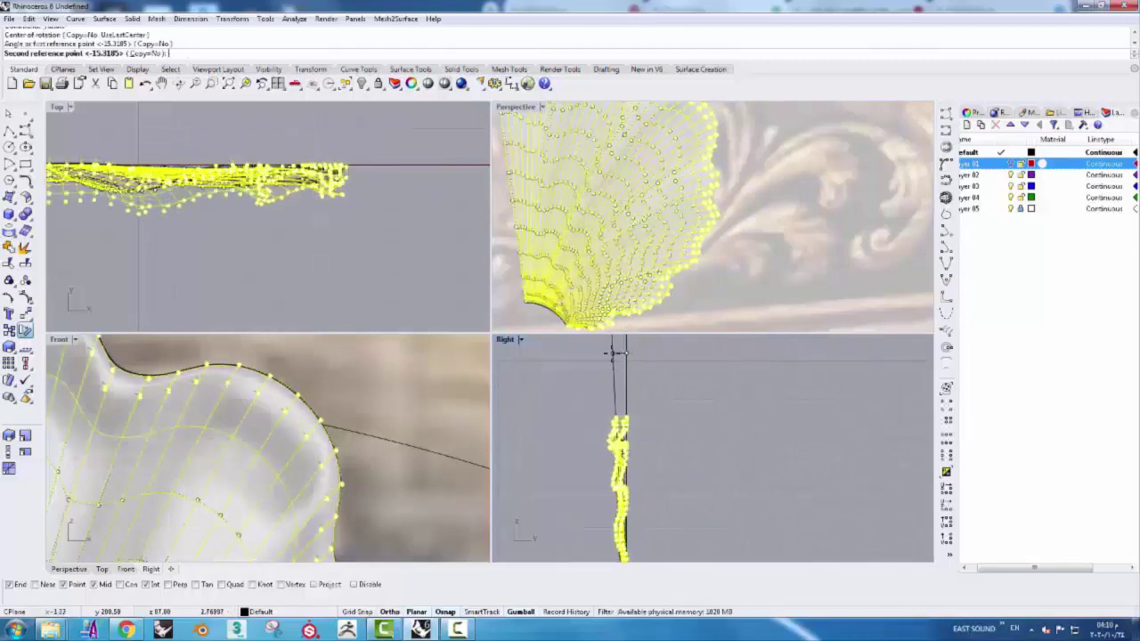
pyautogui.click(615, 346)
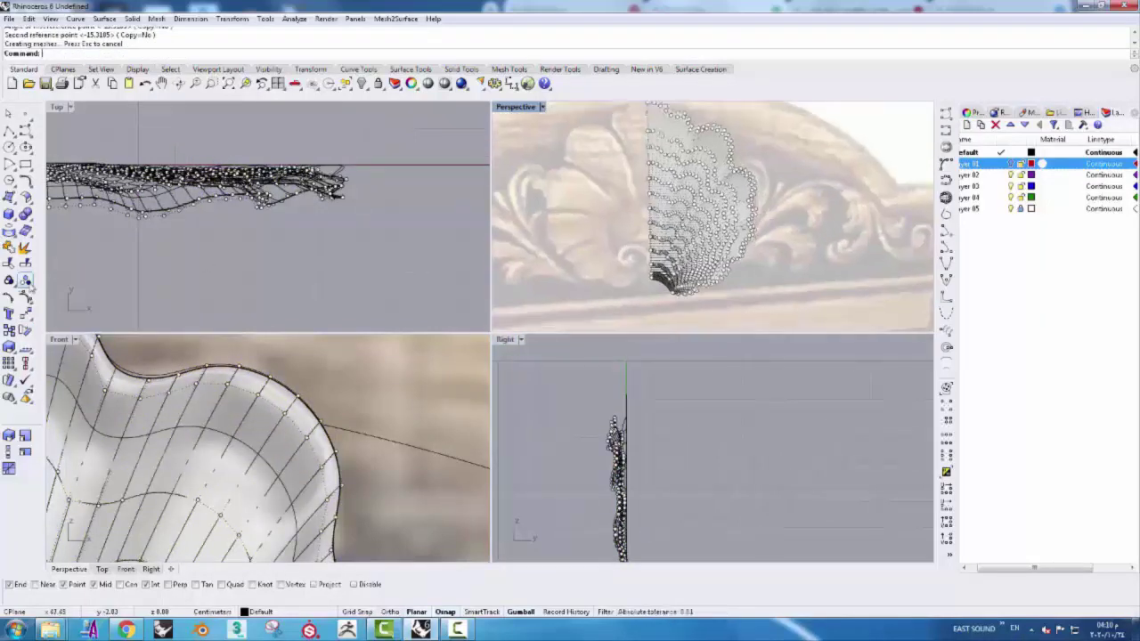
pyautogui.hotkey('ctrl', 'z')
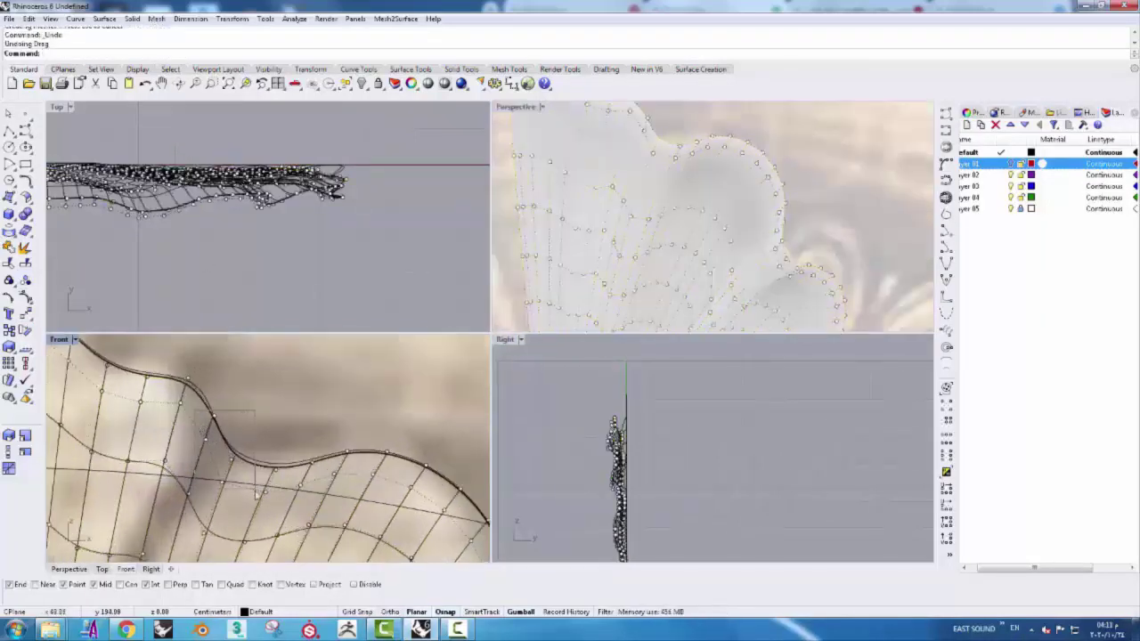
# - Select several groups of control points along the shell's edge
pyautogui.moveTo(283, 506); pyautogui.dragTo(284, 504)
pyautogui.moveTo(284, 504)
pyautogui.mouseDown(button='right')
pyautogui.moveTo(219, 418)
pyautogui.moveTo(274, 415)
pyautogui.mouseUp(button='right')
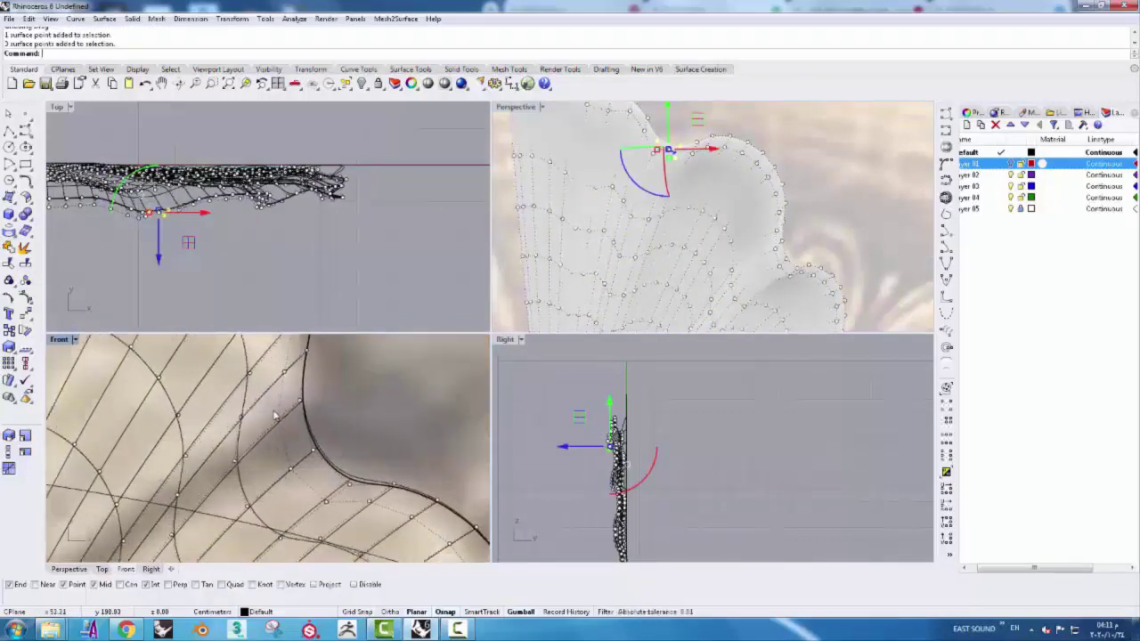
pyautogui.keyDown('shift'); pyautogui.moveTo(322, 474); pyautogui.dragTo(283, 465); pyautogui.keyUp('shift')
pyautogui.moveTo(283, 464); pyautogui.dragTo(290, 436, button='right')
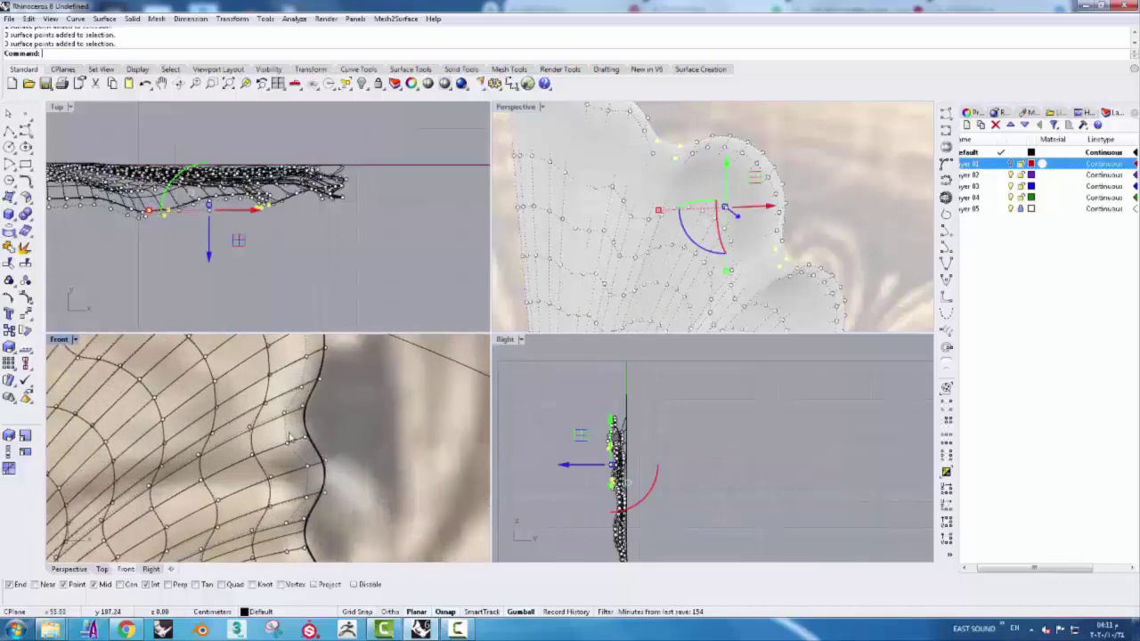
pyautogui.keyDown('shift'); pyautogui.moveTo(321, 454); pyautogui.dragTo(294, 428); pyautogui.keyUp('shift')
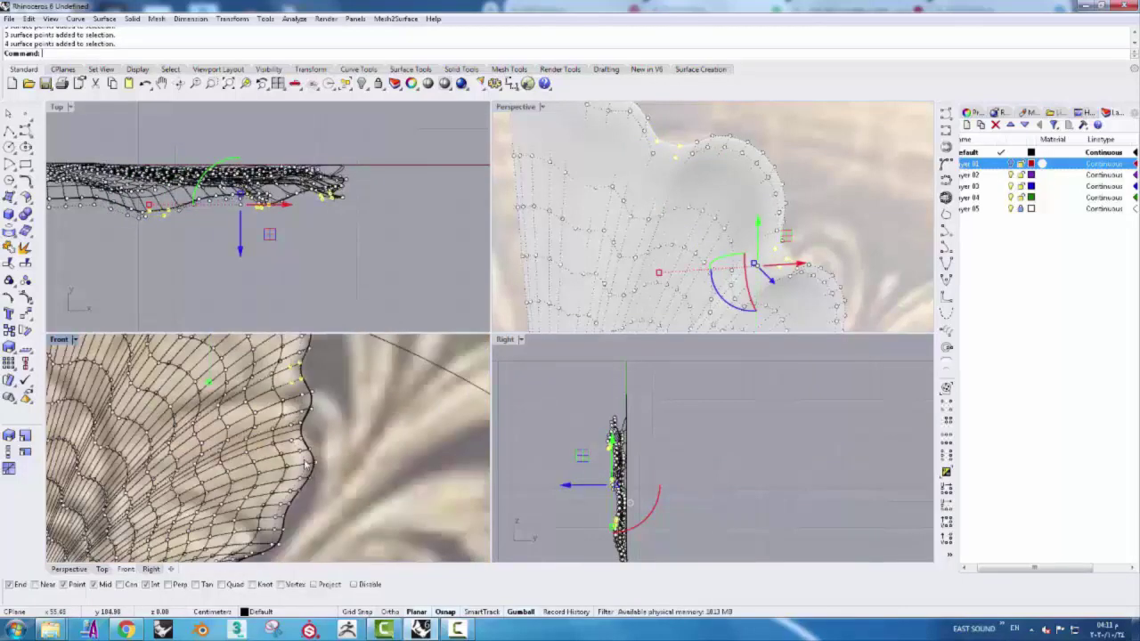
pyautogui.scroll(3, 271, 381)
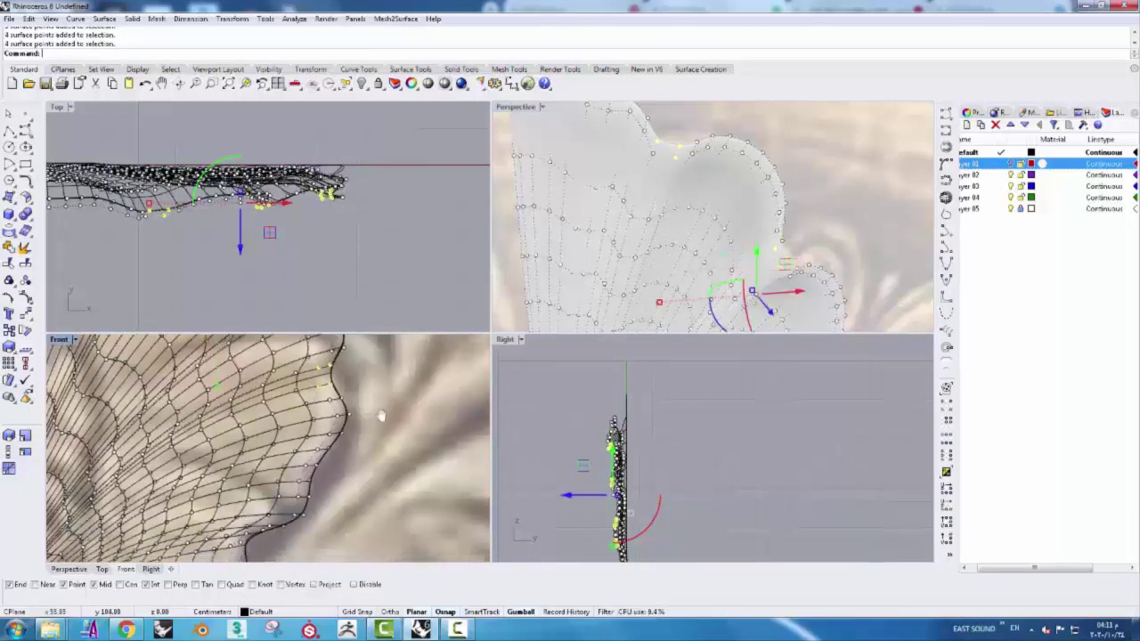
pyautogui.moveTo(357, 472); pyautogui.dragTo(292, 474, button='right')
pyautogui.scroll(-3, 335, 436)
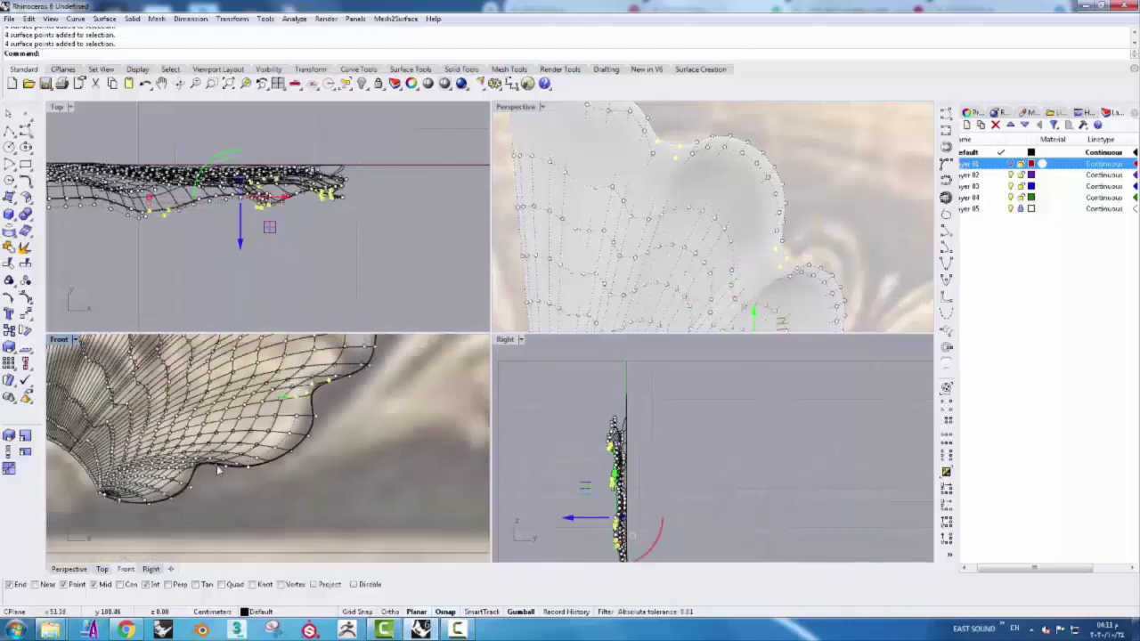
pyautogui.scroll(3, 129, 490)
pyautogui.scroll(2, 168, 454)
pyautogui.scroll(-1, 168, 453)
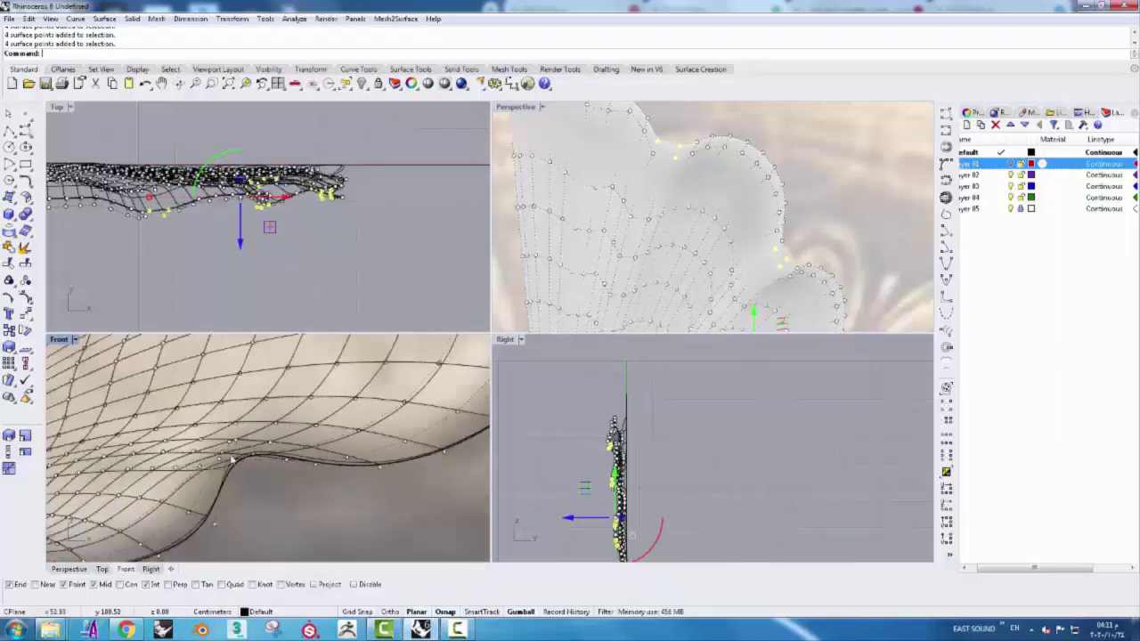
pyautogui.scroll(-1, 166, 472)
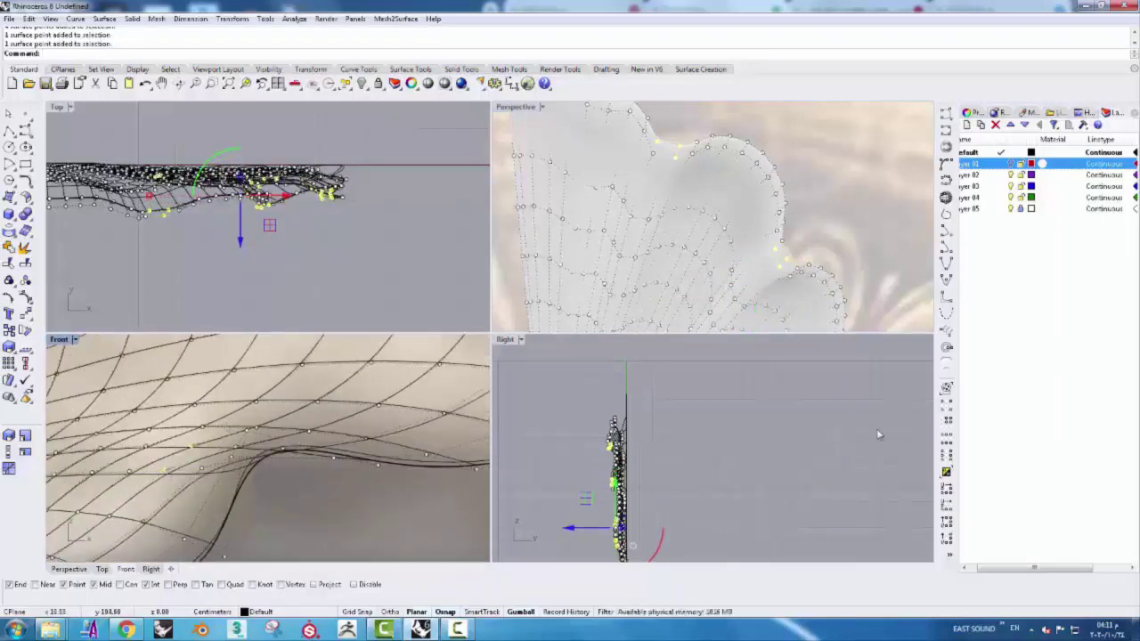
# - Rotate a vertical band of control points in the Right view to curl the rim, then hide points
pyautogui.moveTo(261, 280); pyautogui.dragTo(348, 288, button='right')
pyautogui.moveTo(708, 534); pyautogui.dragTo(707, 446, button='right')
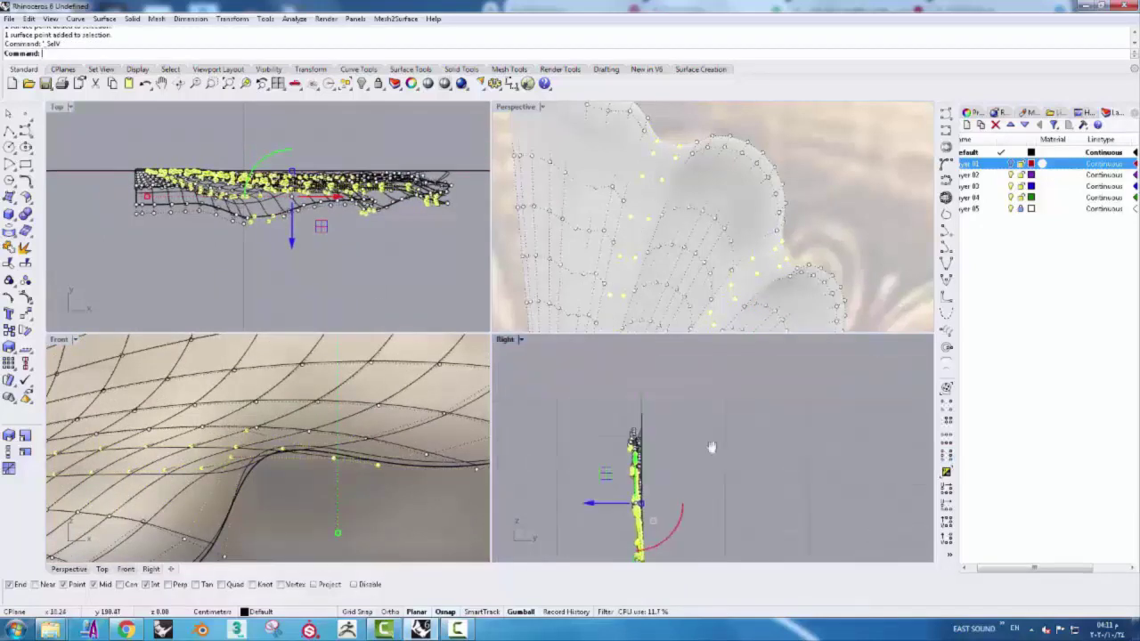
pyautogui.scroll(3, 552, 427)
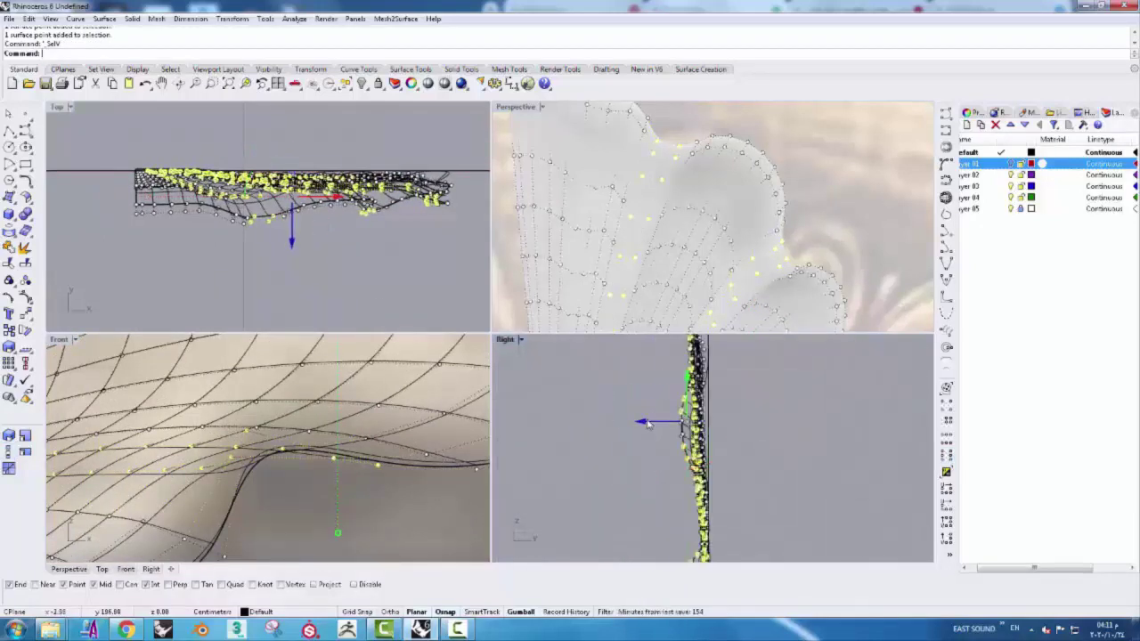
pyautogui.click(25, 329)
pyautogui.click(677, 410)
pyautogui.click(679, 374)
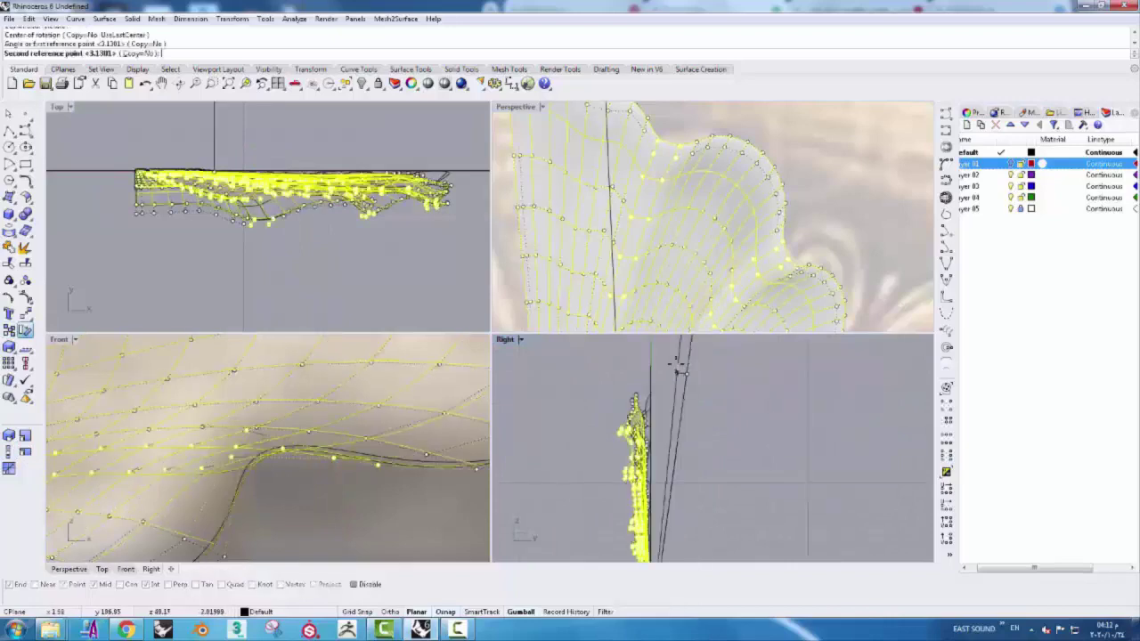
pyautogui.click(678, 361)
pyautogui.press('Escape')
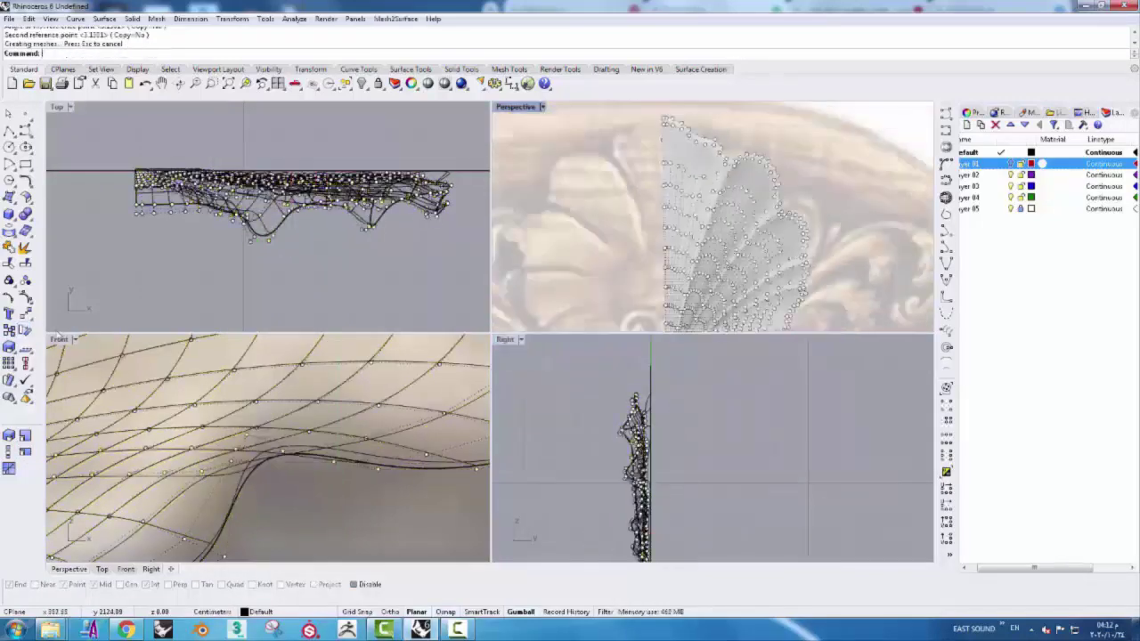
pyautogui.click(30, 304)
pyautogui.scroll(-3, 660, 199)
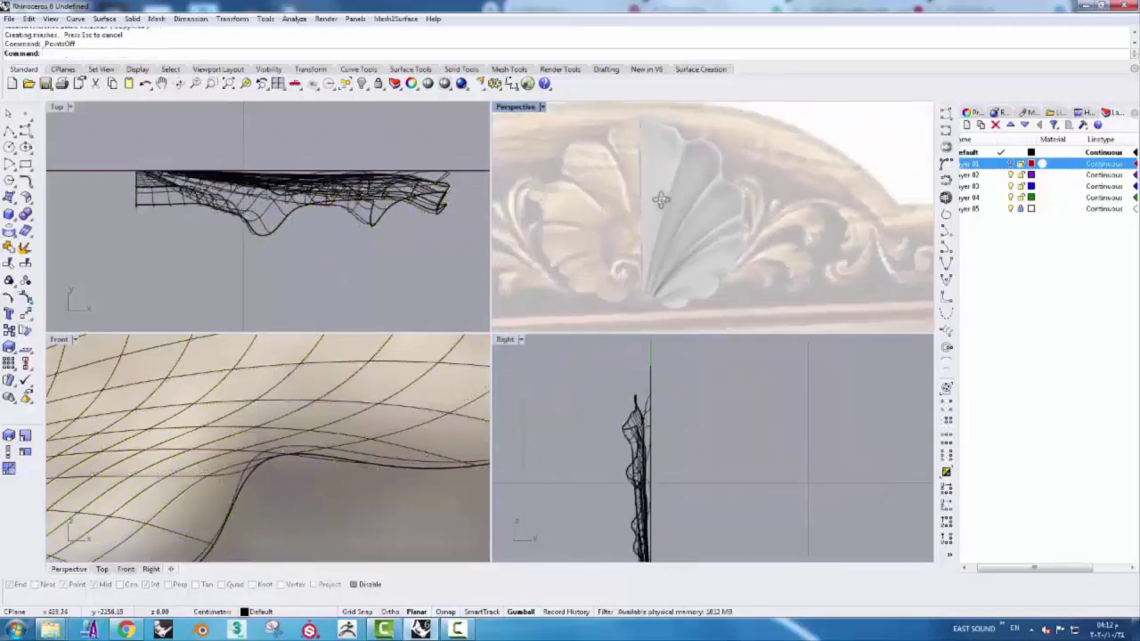
pyautogui.scroll(-3, 267, 446)
# - Select the shell surface and display its control points
pyautogui.scroll(-2, 267, 445)
pyautogui.moveTo(487, 212); pyautogui.dragTo(138, 316)
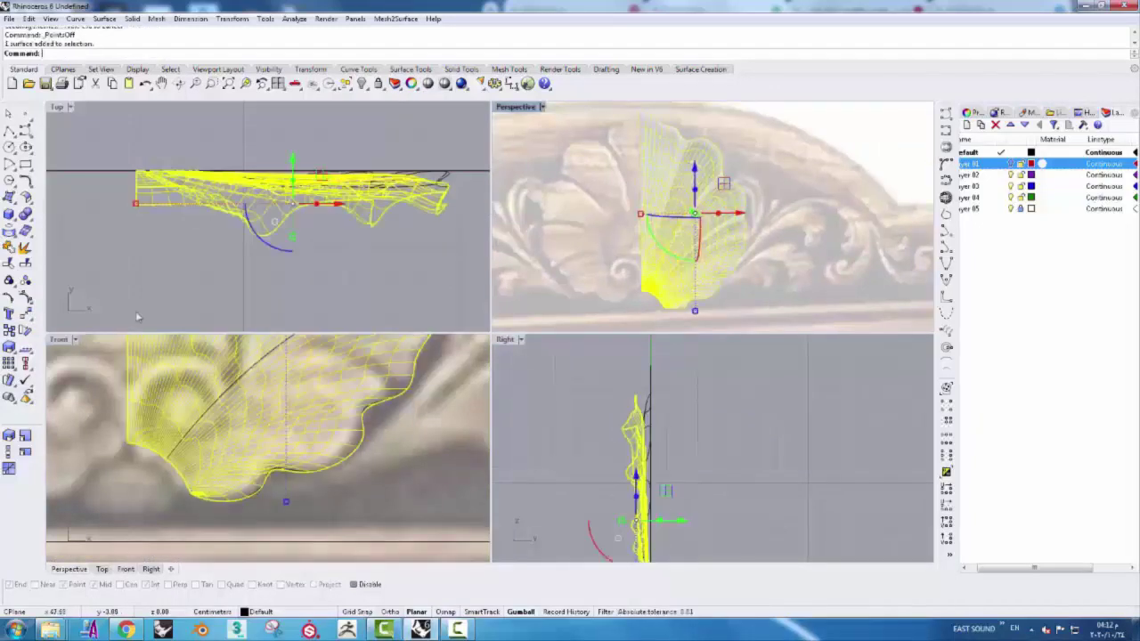
pyautogui.click(25, 298)
# - Pick the first control points on the shell's edge in the Front view
pyautogui.scroll(2, 230, 388)
pyautogui.scroll(2, 230, 388)
pyautogui.scroll(2, 230, 388)
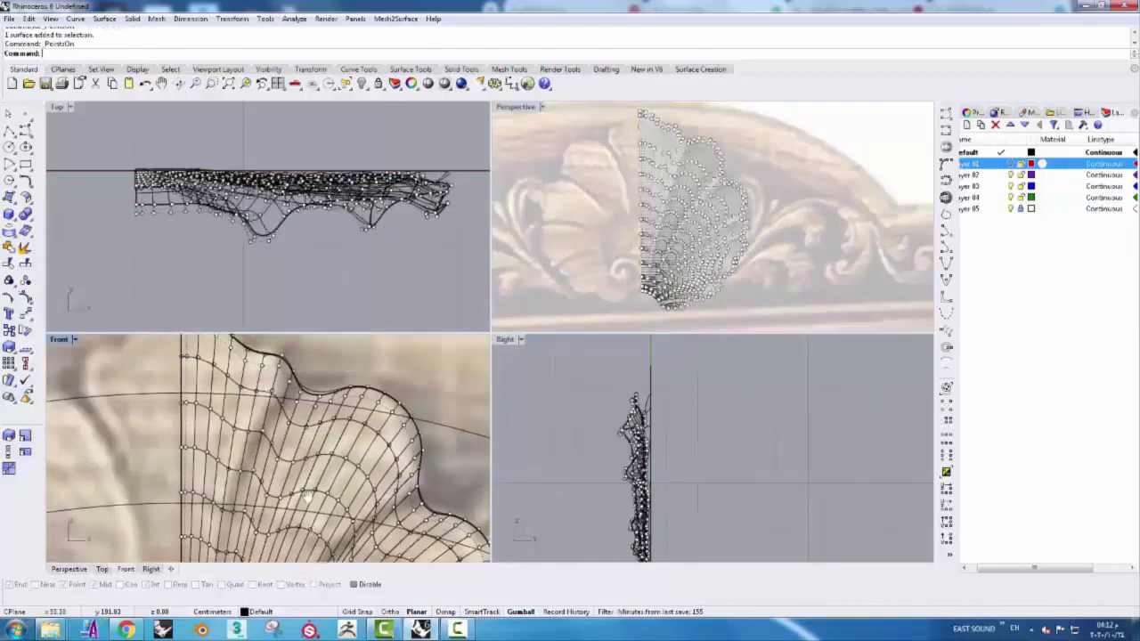
pyautogui.scroll(2, 230, 388)
pyautogui.scroll(2, 228, 389)
pyautogui.click(220, 401)
pyautogui.scroll(3, 258, 422)
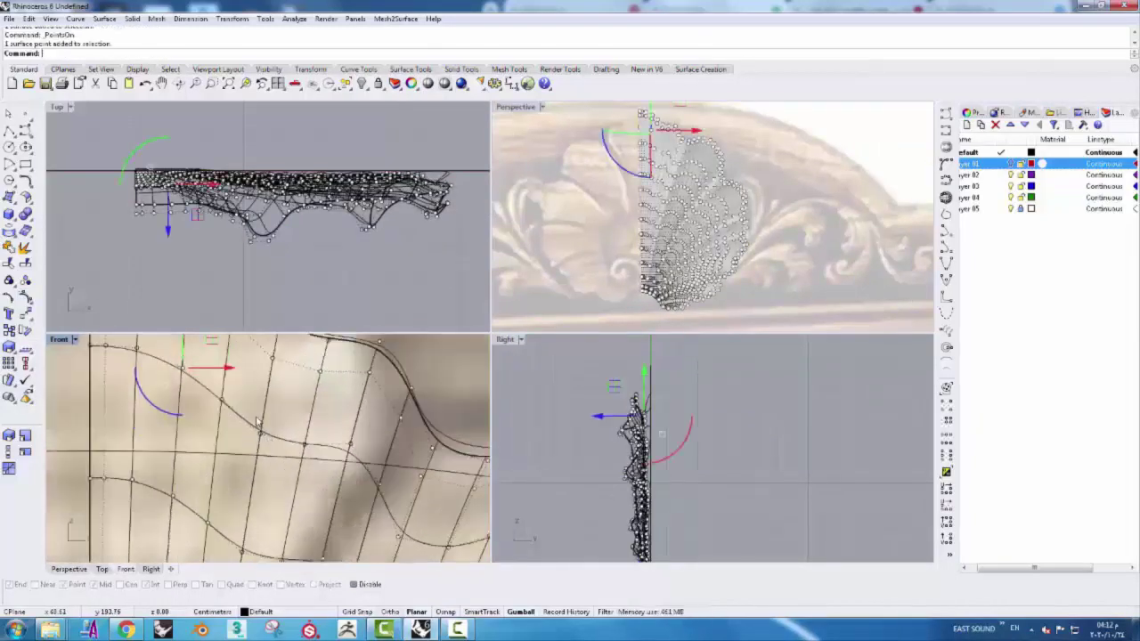
pyautogui.click(275, 445)
pyautogui.scroll(-2, 275, 445)
pyautogui.scroll(-2, 294, 436)
pyautogui.scroll(-2, 326, 425)
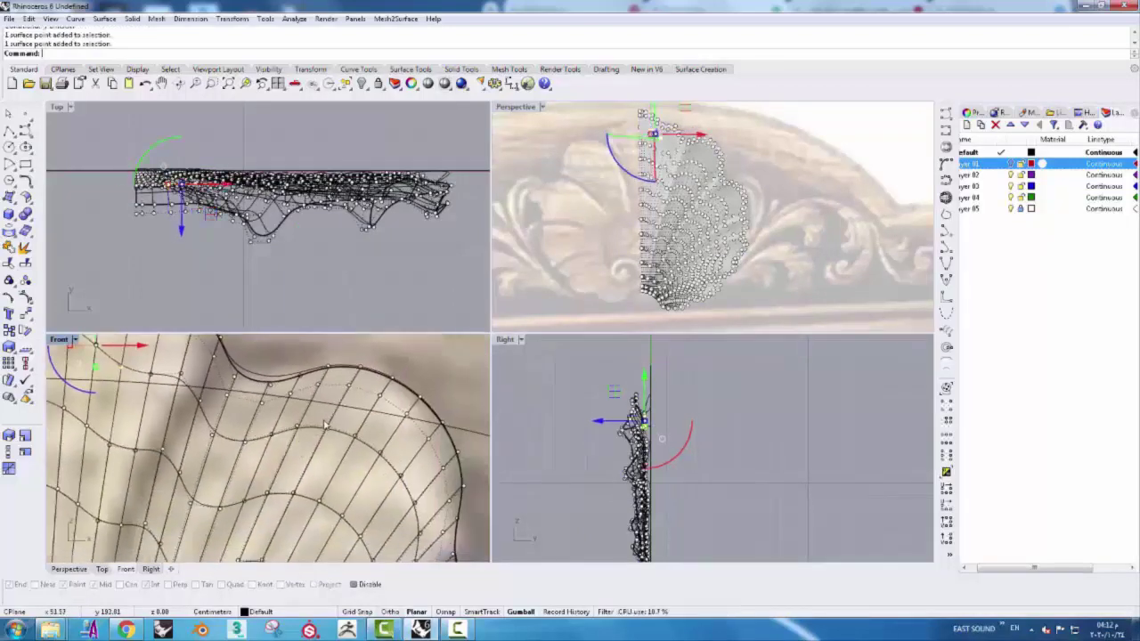
# - Add more control points along the lobe, then window-select a vertical band of points
pyautogui.click(340, 437)
pyautogui.scroll(-2, 356, 445)
pyautogui.click(352, 470)
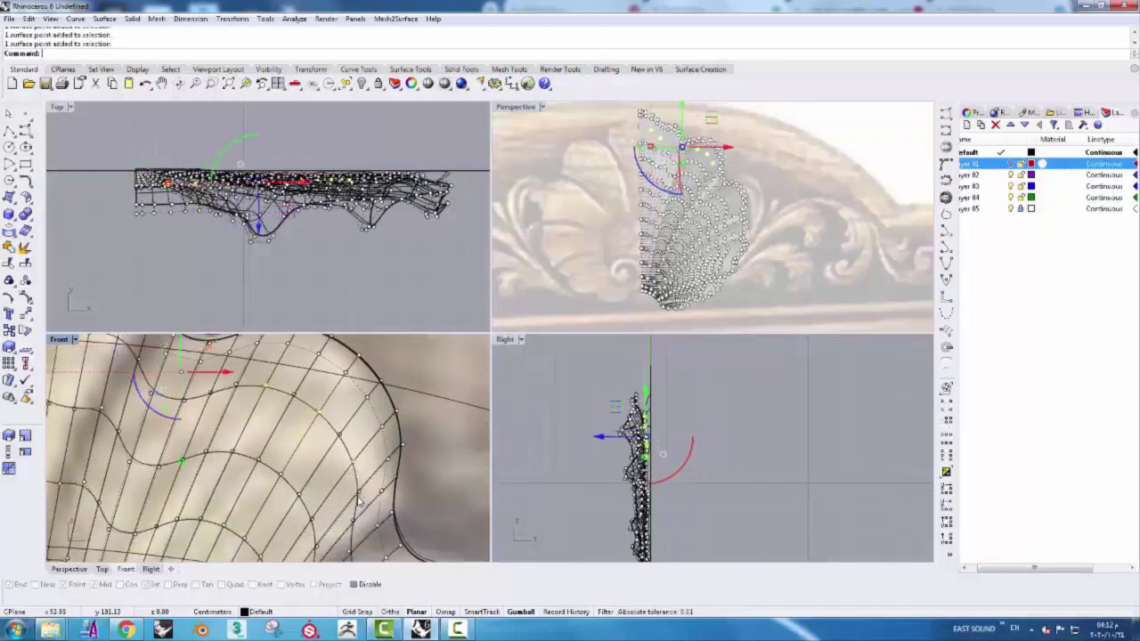
pyautogui.scroll(-1, 339, 481)
pyautogui.click(373, 504)
pyautogui.scroll(-1, 372, 504)
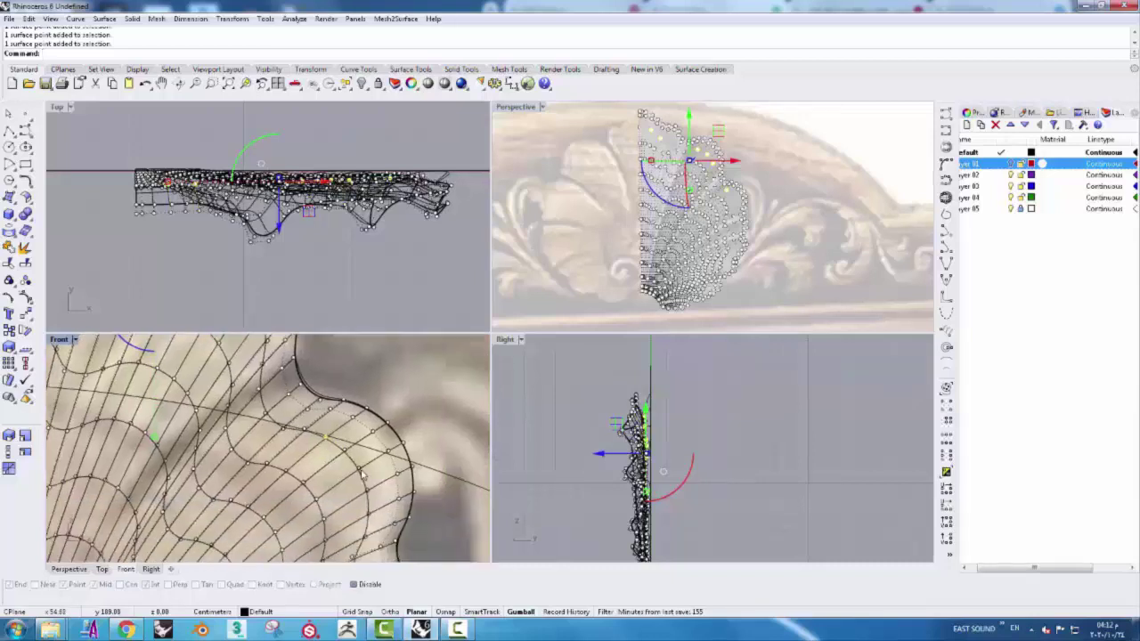
pyautogui.click(362, 474)
pyautogui.scroll(-1, 363, 475)
pyautogui.click(356, 456)
pyautogui.scroll(-1, 358, 455)
pyautogui.scroll(-2, 360, 452)
pyautogui.scroll(-1, 352, 446)
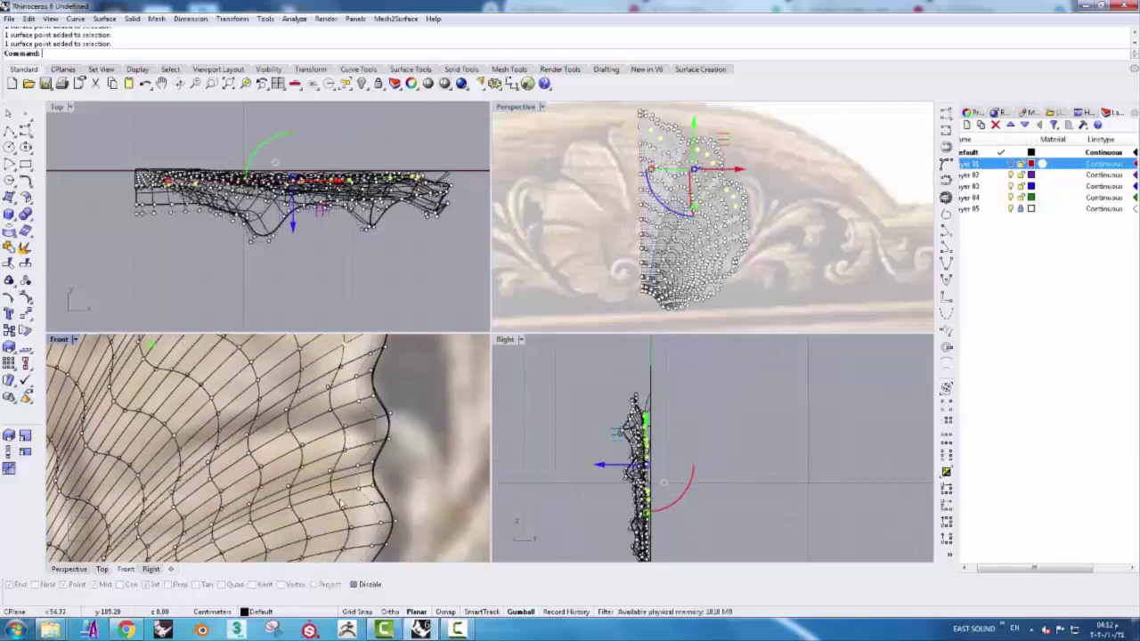
pyautogui.scroll(-1, 346, 450)
pyautogui.click(343, 483)
pyautogui.scroll(-2, 344, 484)
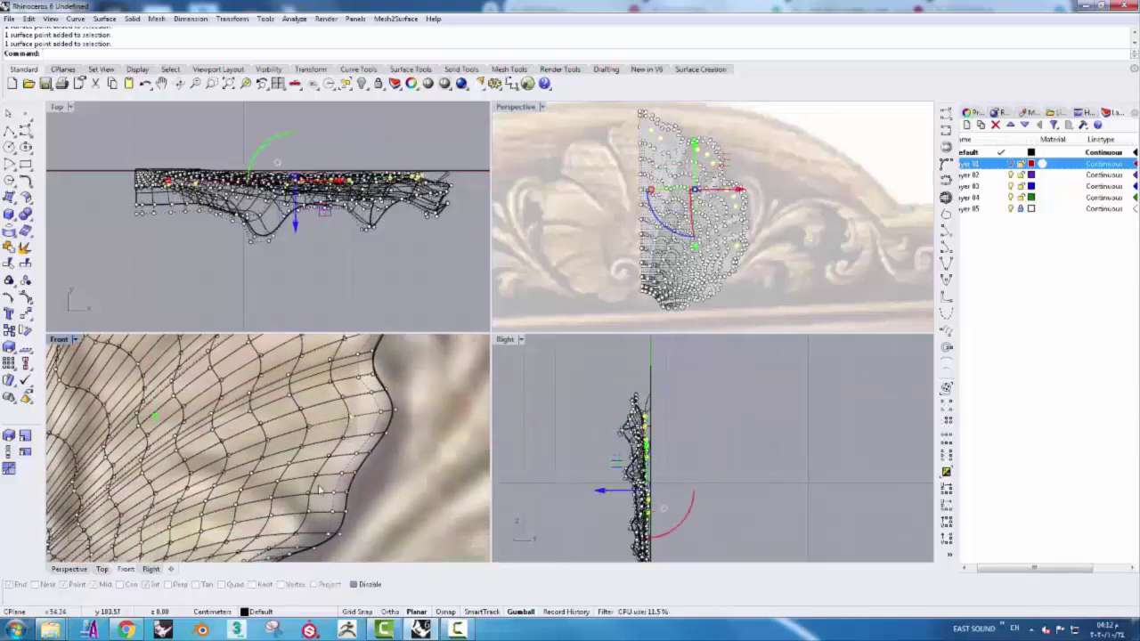
pyautogui.scroll(1, 325, 470)
pyautogui.moveTo(326, 471); pyautogui.dragTo(375, 390, button='right')
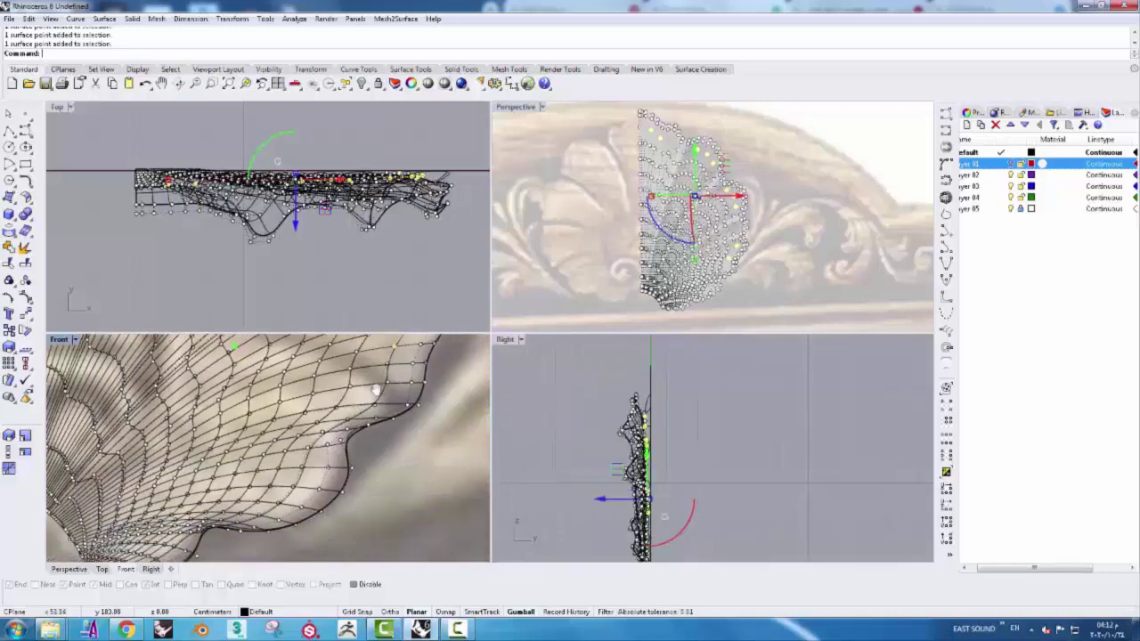
pyautogui.moveTo(201, 507); pyautogui.dragTo(396, 488, button='right')
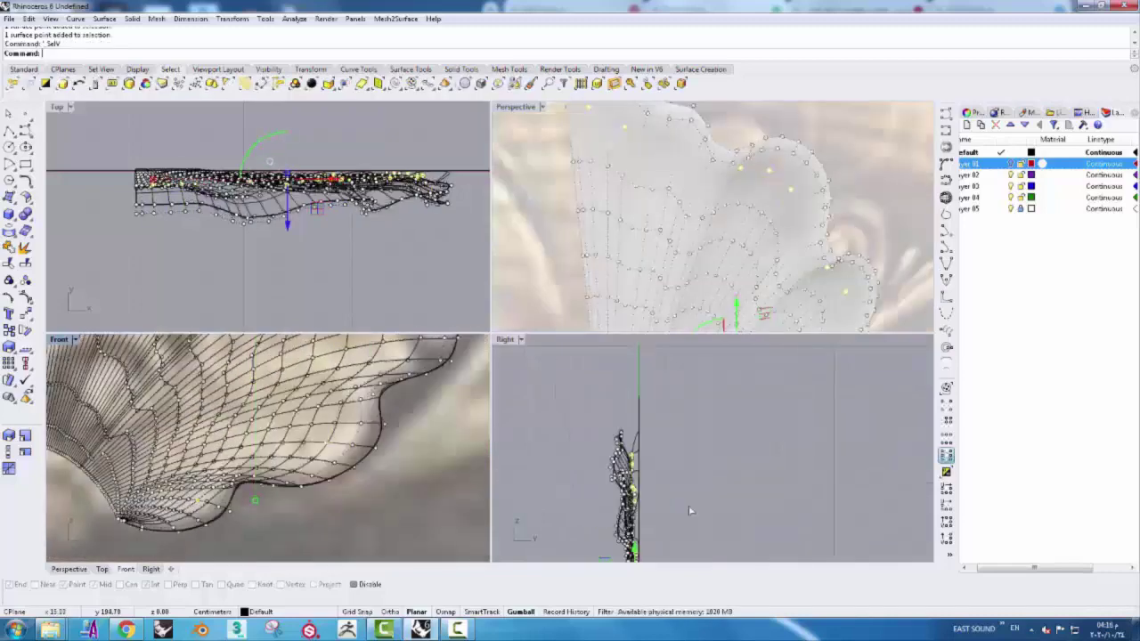
# - Deselect the unwanted control points, keeping only the lobe points to bend
pyautogui.keyDown('ctrl'); pyautogui.click(248, 508); pyautogui.keyUp('ctrl')
pyautogui.scroll(2, 339, 503)
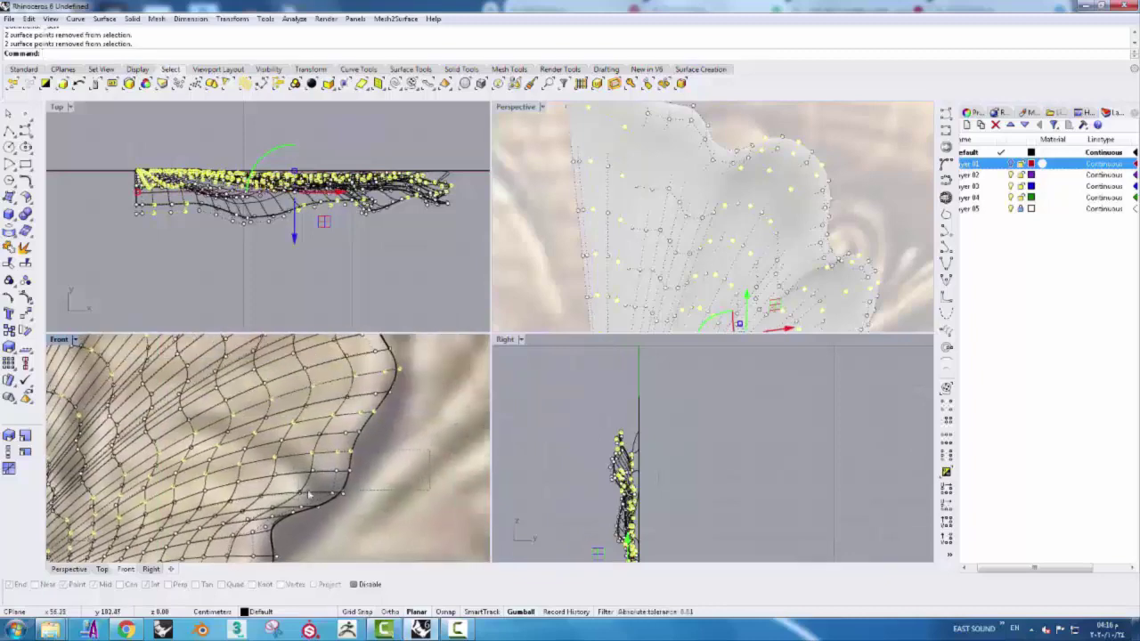
pyautogui.scroll(-3, 307, 494)
pyautogui.keyDown('ctrl'); pyautogui.click(401, 454); pyautogui.keyUp('ctrl')
pyautogui.scroll(1, 401, 454)
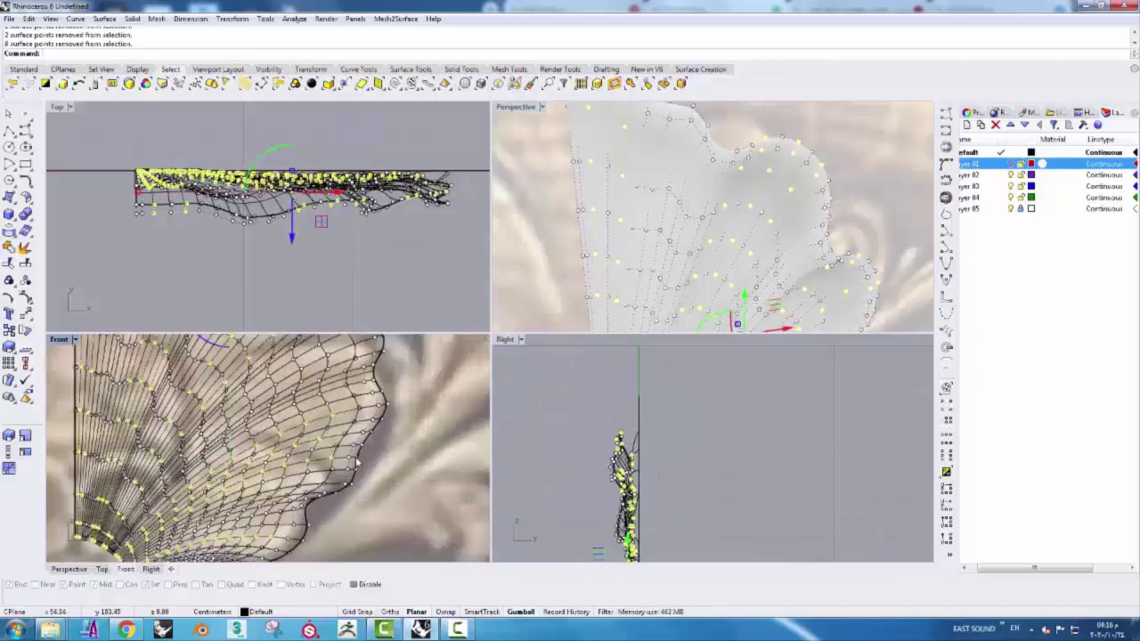
pyautogui.keyDown('ctrl'); pyautogui.click(331, 463); pyautogui.keyUp('ctrl')
pyautogui.scroll(2, 374, 419)
pyautogui.scroll(2, 411, 388)
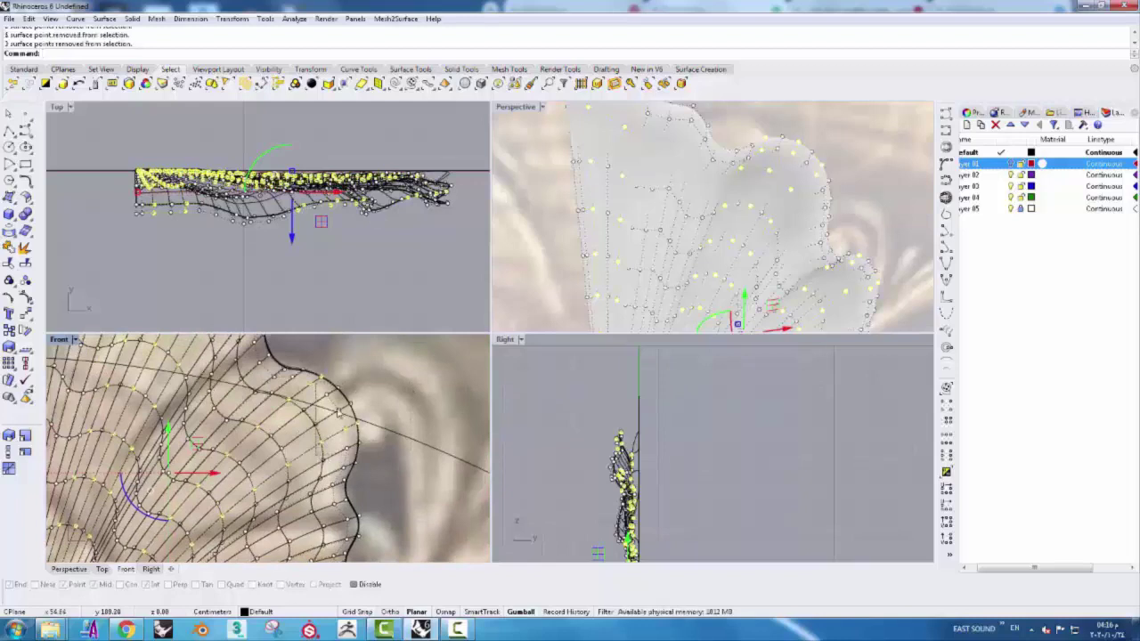
pyautogui.keyDown('ctrl'); pyautogui.click(282, 410); pyautogui.keyUp('ctrl')
pyautogui.scroll(2, 371, 418)
pyautogui.scroll(2, 372, 395)
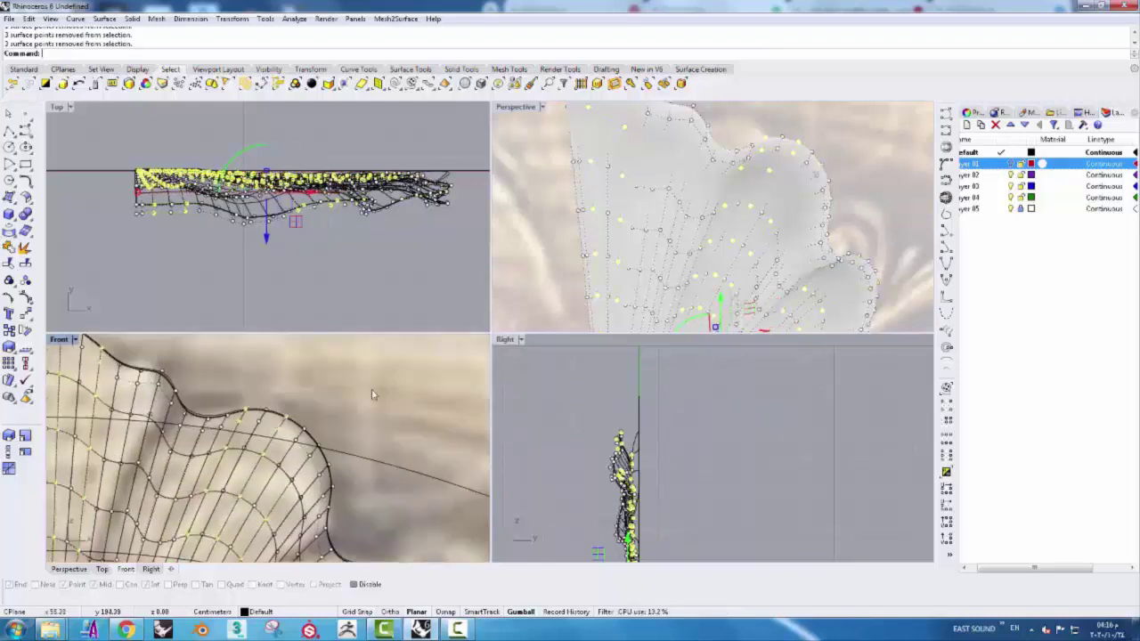
pyautogui.scroll(-2, 223, 455)
pyautogui.keyDown('ctrl'); pyautogui.moveTo(218, 454); pyautogui.dragTo(238, 472); pyautogui.keyUp('ctrl')
pyautogui.scroll(-1, 288, 458)
pyautogui.scroll(1, 597, 450)
pyautogui.scroll(2, 596, 449)
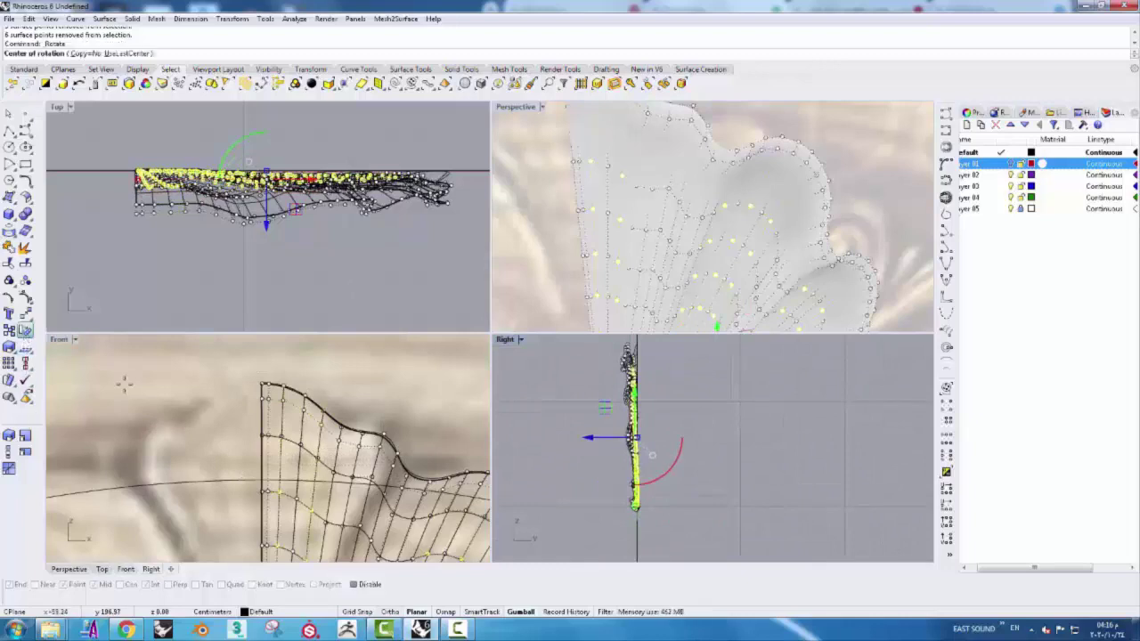
# - Rotate the remaining points in the Right view profile, then clear the selection and hide the points
pyautogui.click(640, 428)
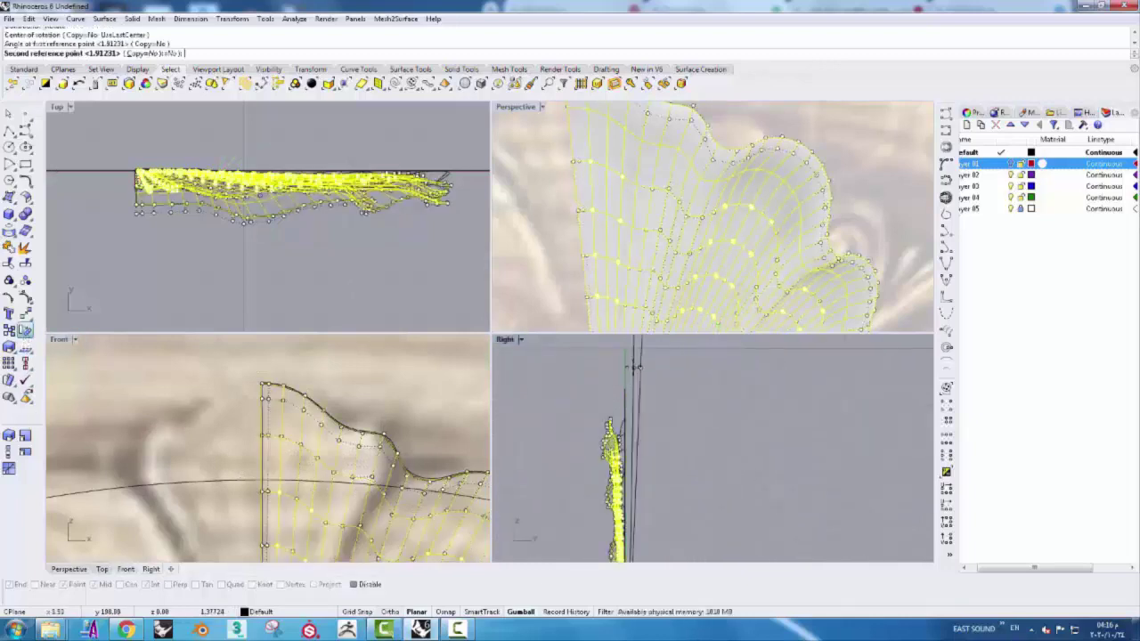
pyautogui.click(624, 414)
pyautogui.scroll(-3, 626, 249)
pyautogui.press('Escape')
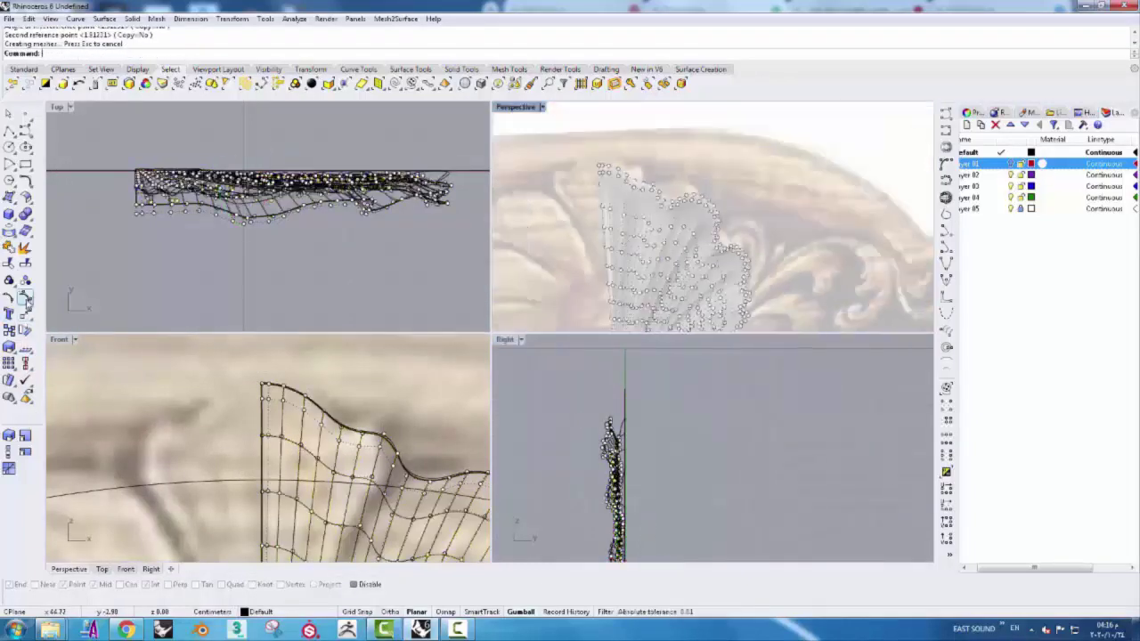
pyautogui.rightClick(27, 301)
pyautogui.scroll(3, 629, 180)
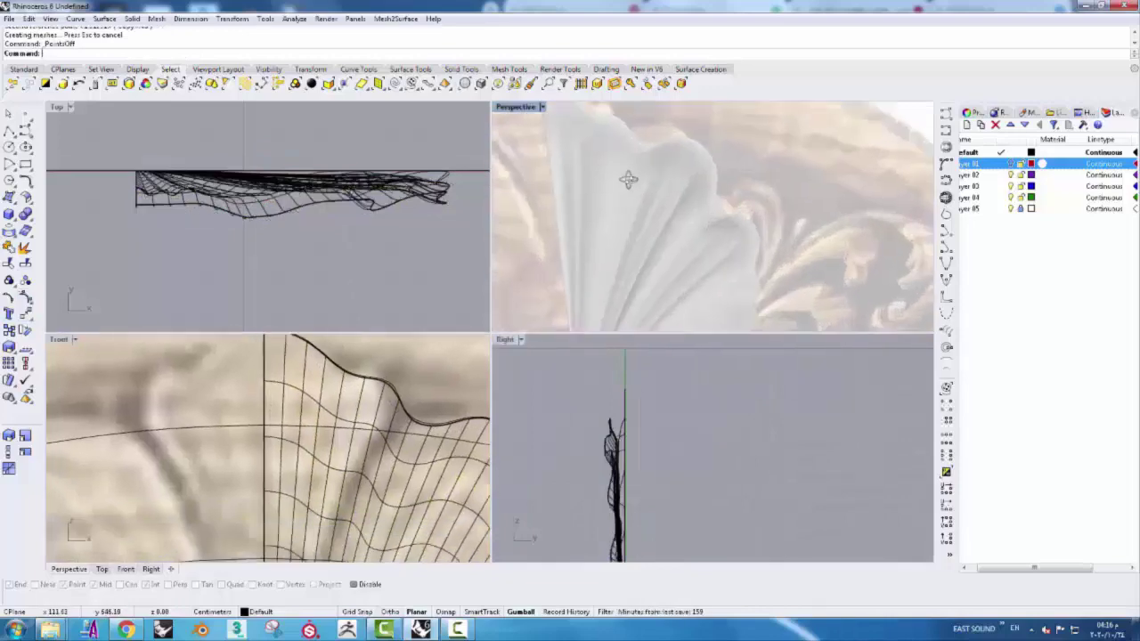
pyautogui.scroll(-2, 629, 180)
# - Set the Perspective view to Shaded, select the shell, and show its control points
pyautogui.click(515, 108)
pyautogui.click(526, 152)
pyautogui.click(594, 188)
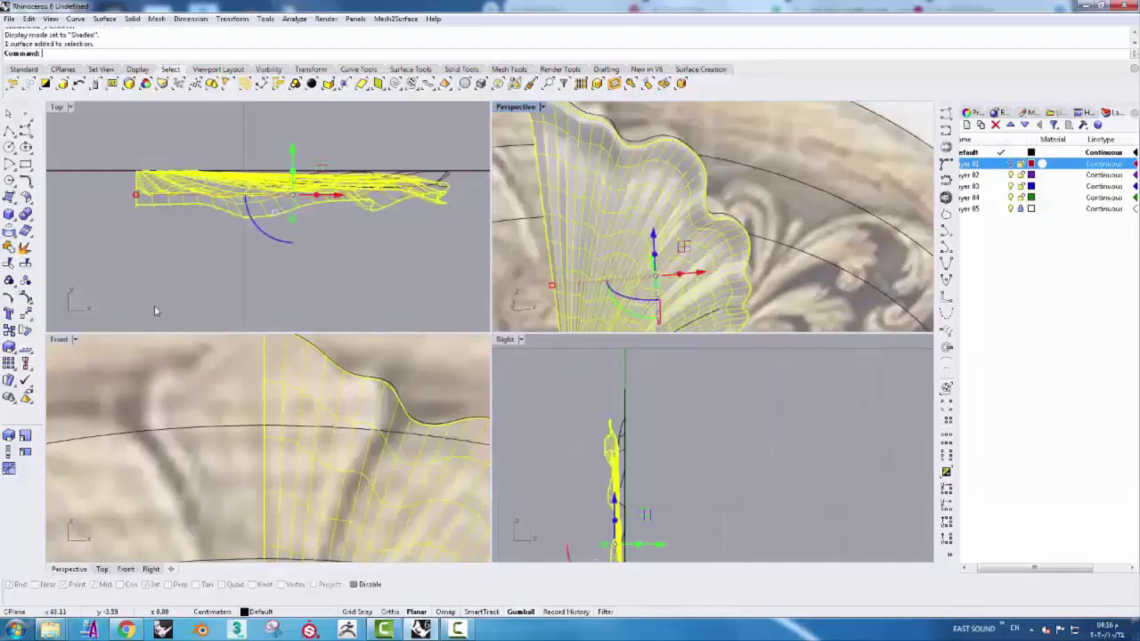
pyautogui.click(25, 297)
pyautogui.scroll(-2, 567, 222)
pyautogui.scroll(2, 568, 221)
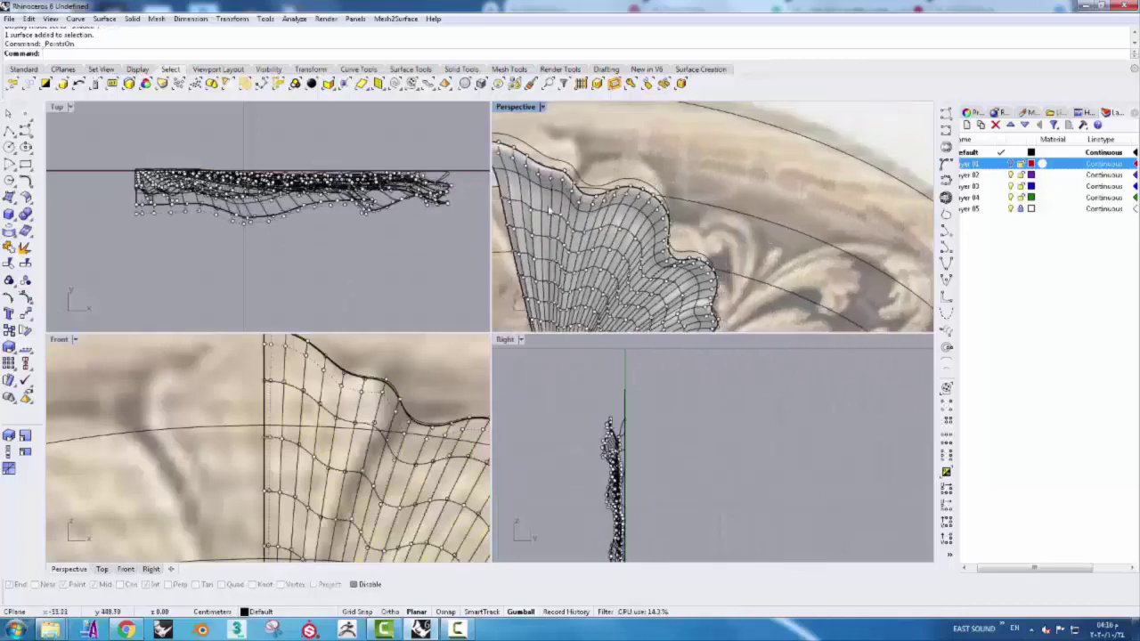
pyautogui.scroll(3, 567, 222)
# - Select a column of the shell's control points and rotate it in the Right view
pyautogui.click(567, 222)
pyautogui.click(604, 253)
pyautogui.click(946, 451)
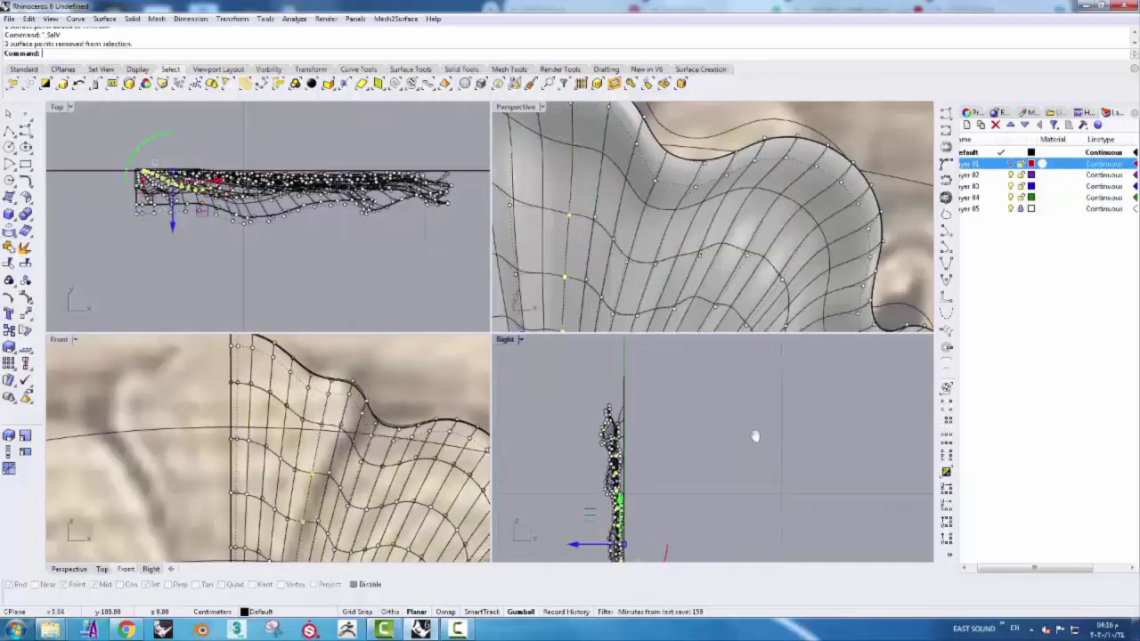
pyautogui.click(25, 330)
pyautogui.click(608, 459)
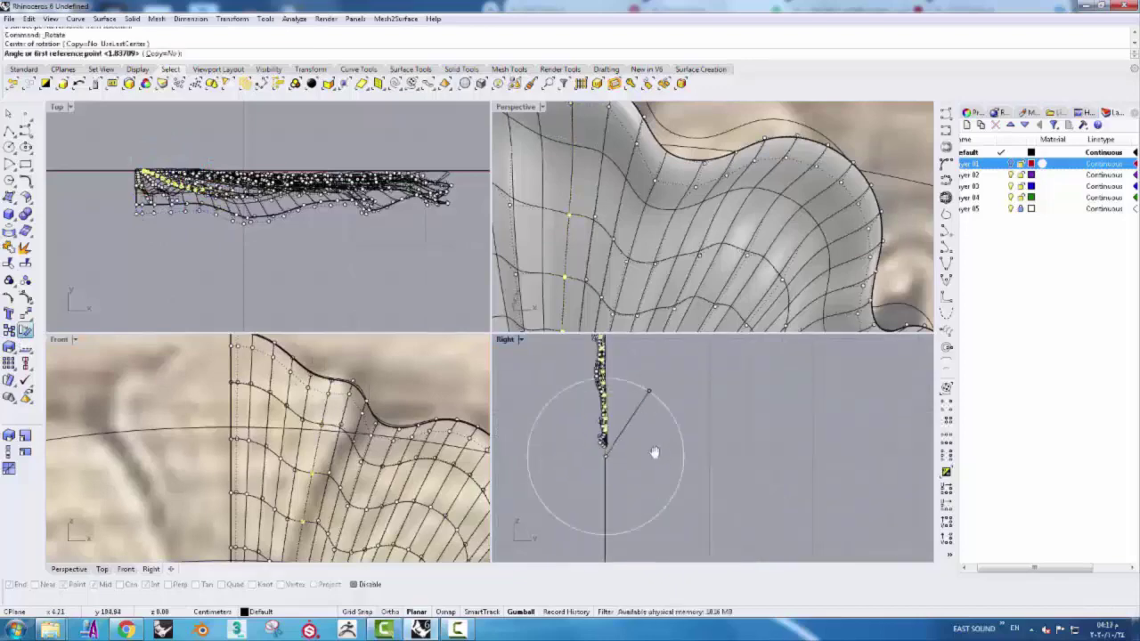
pyautogui.click(656, 452)
pyautogui.click(605, 365)
# - Clear the selection, hide the control points, and set Perspective to Rendered
pyautogui.scroll(-5, 641, 178)
pyautogui.press('Escape')
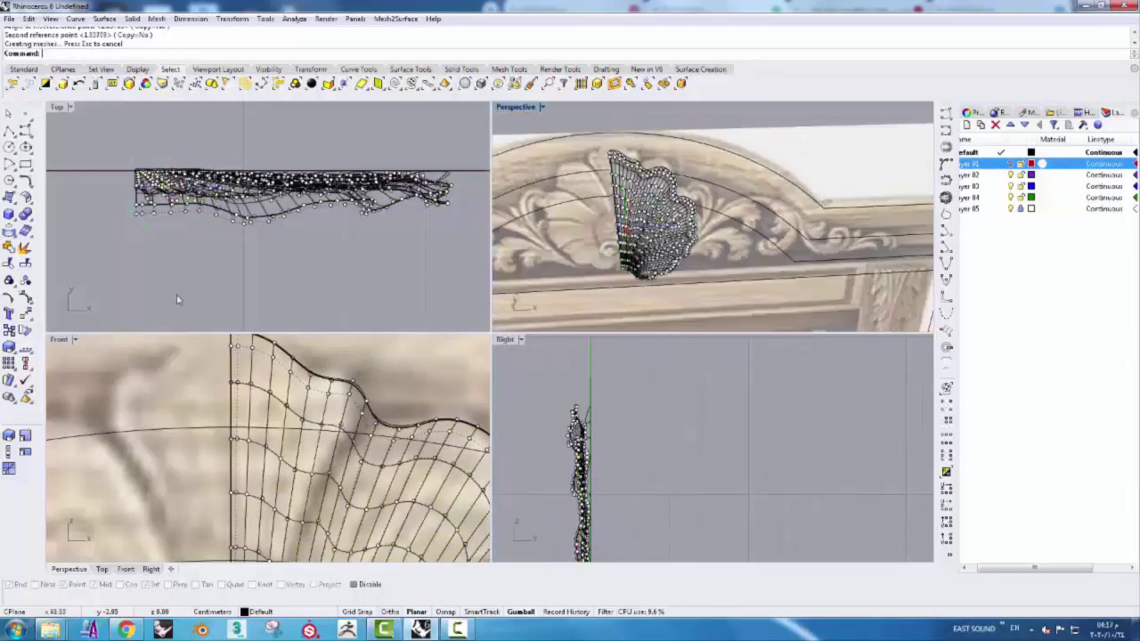
pyautogui.press('F11')
pyautogui.click(541, 107)
pyautogui.click(524, 160)
pyautogui.scroll(3, 638, 187)
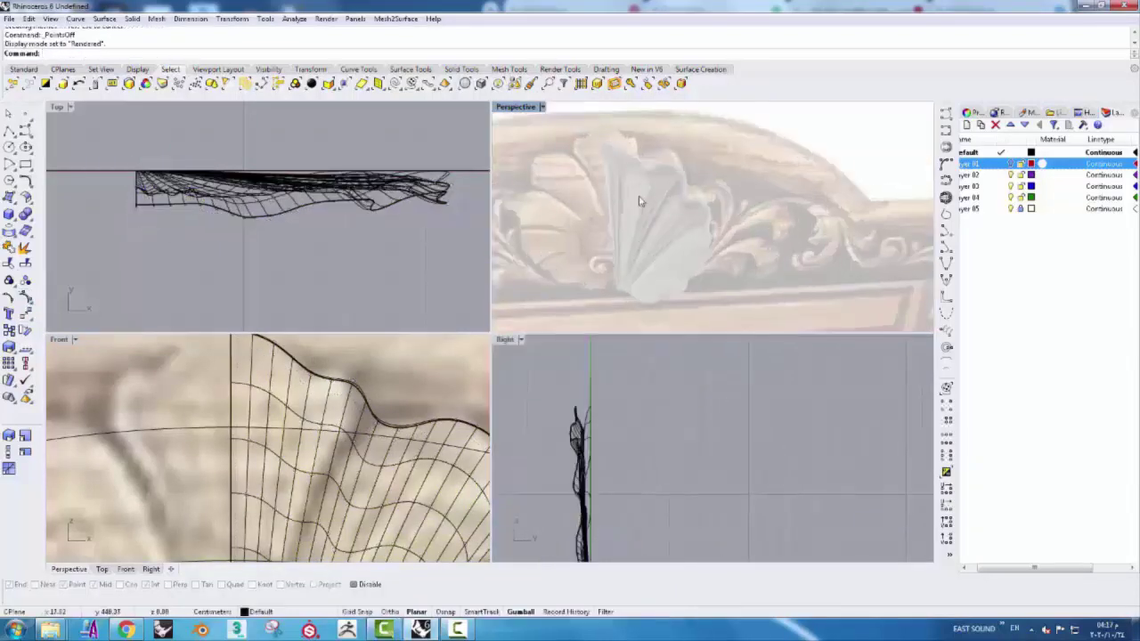
# - Switch Perspective to Wireframe, then to Shaded, and orbit around the shell
pyautogui.scroll(2, 637, 187)
pyautogui.scroll(2, 638, 187)
pyautogui.click(703, 211)
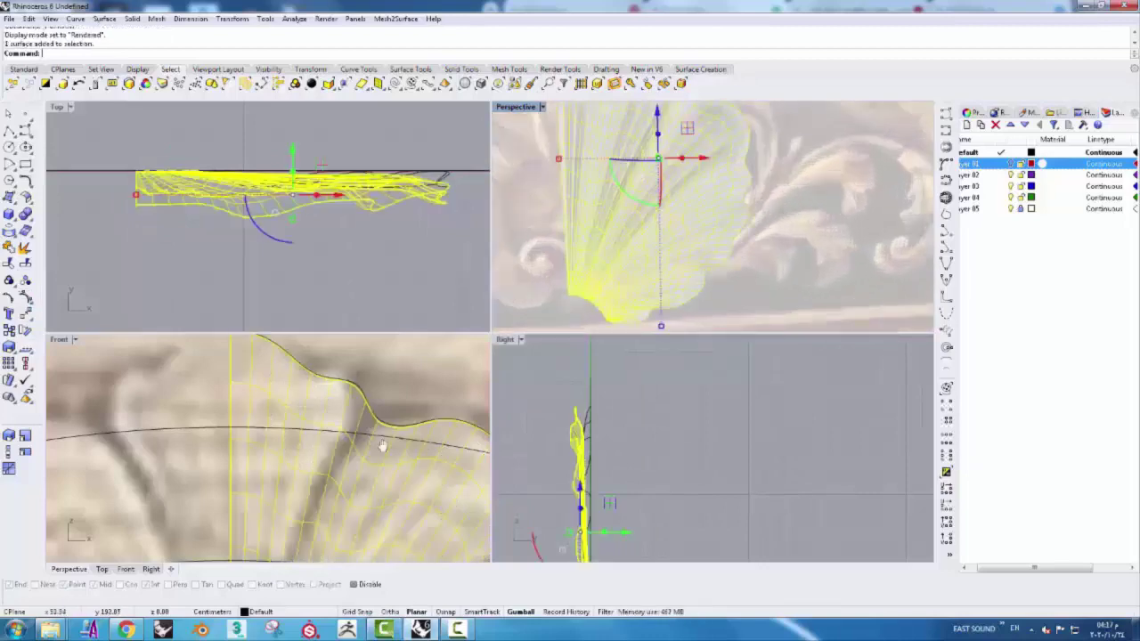
pyautogui.scroll(-3, 382, 445)
pyautogui.click(541, 107)
pyautogui.click(534, 131)
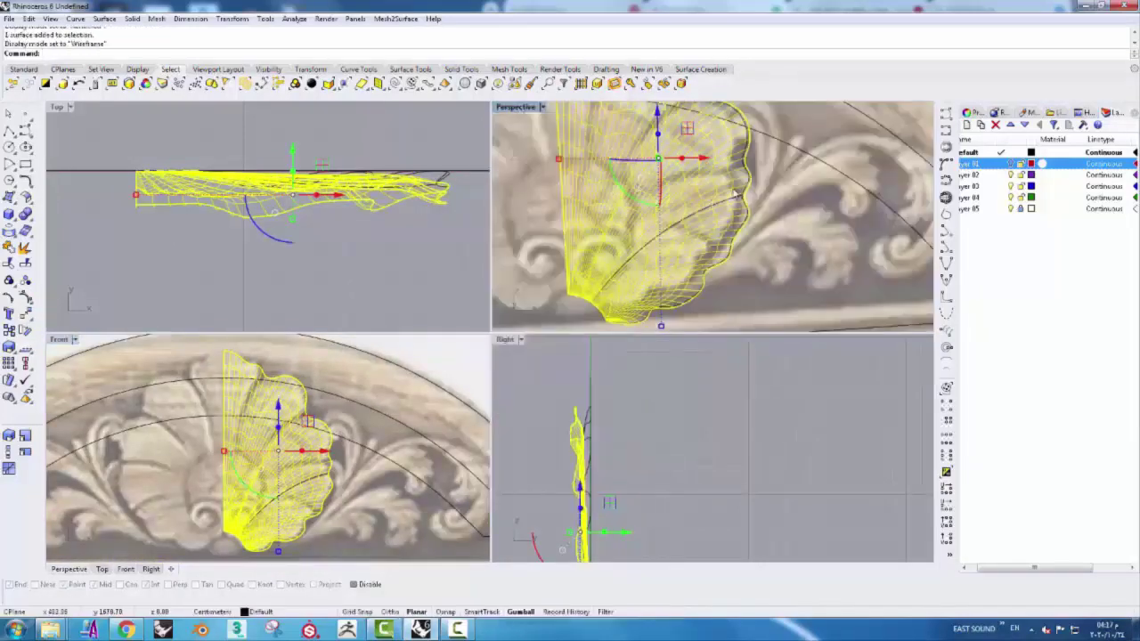
pyautogui.click(541, 107)
pyautogui.click(535, 146)
pyautogui.moveTo(729, 184); pyautogui.dragTo(810, 211, button='right')
pyautogui.press('Escape')
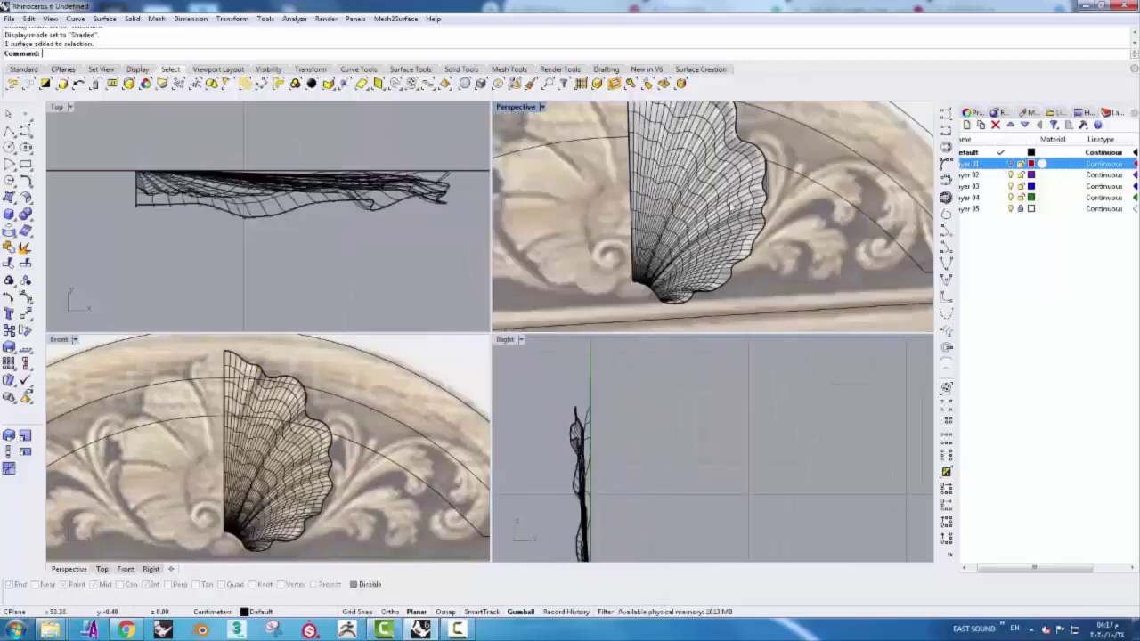
# - Turn on the half shell's control points and select a row along its wavy edge
pyautogui.click(695, 178)
pyautogui.press('F10')
pyautogui.scroll(2, 570, 221)
pyautogui.scroll(2, 570, 220)
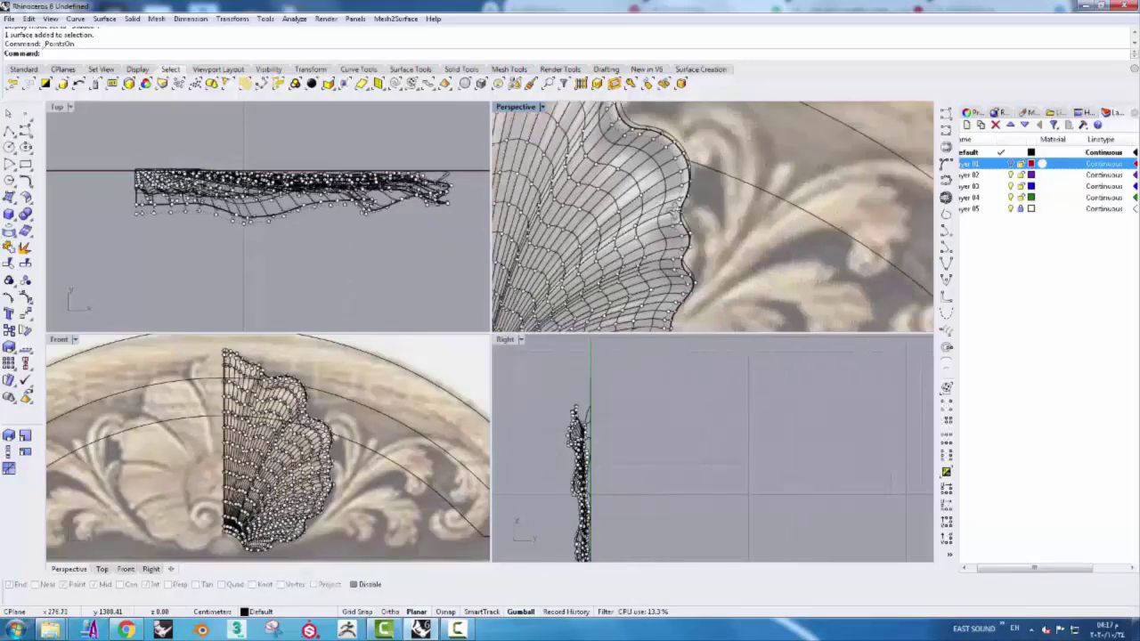
pyautogui.scroll(2, 570, 221)
pyautogui.scroll(2, 570, 221)
pyautogui.click(570, 221)
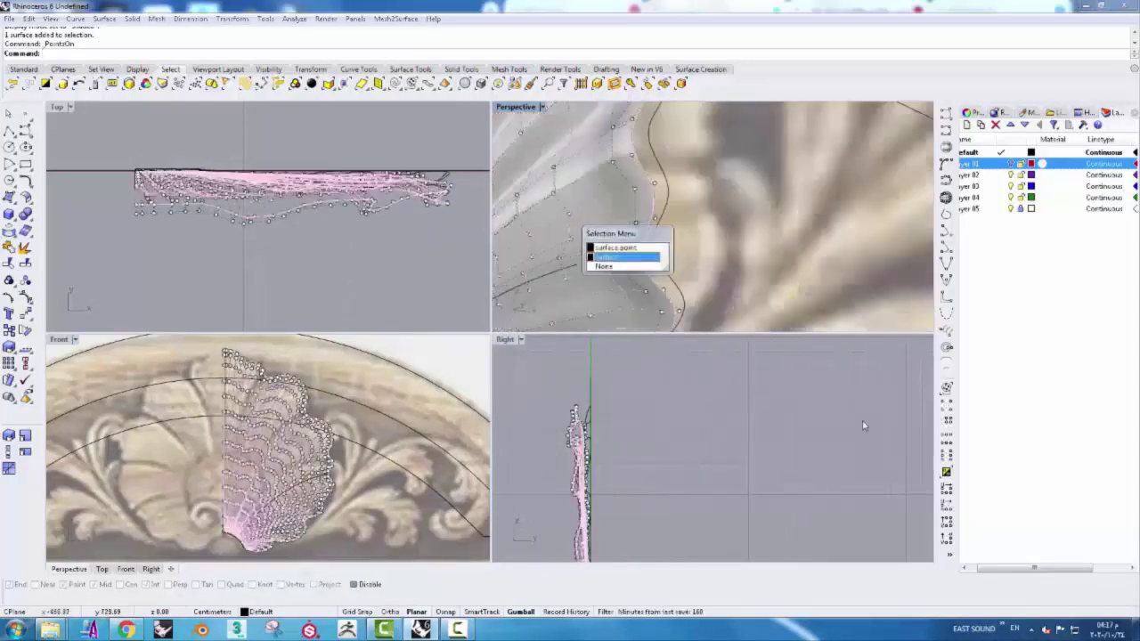
pyautogui.click(618, 260)
pyautogui.scroll(5, 347, 445)
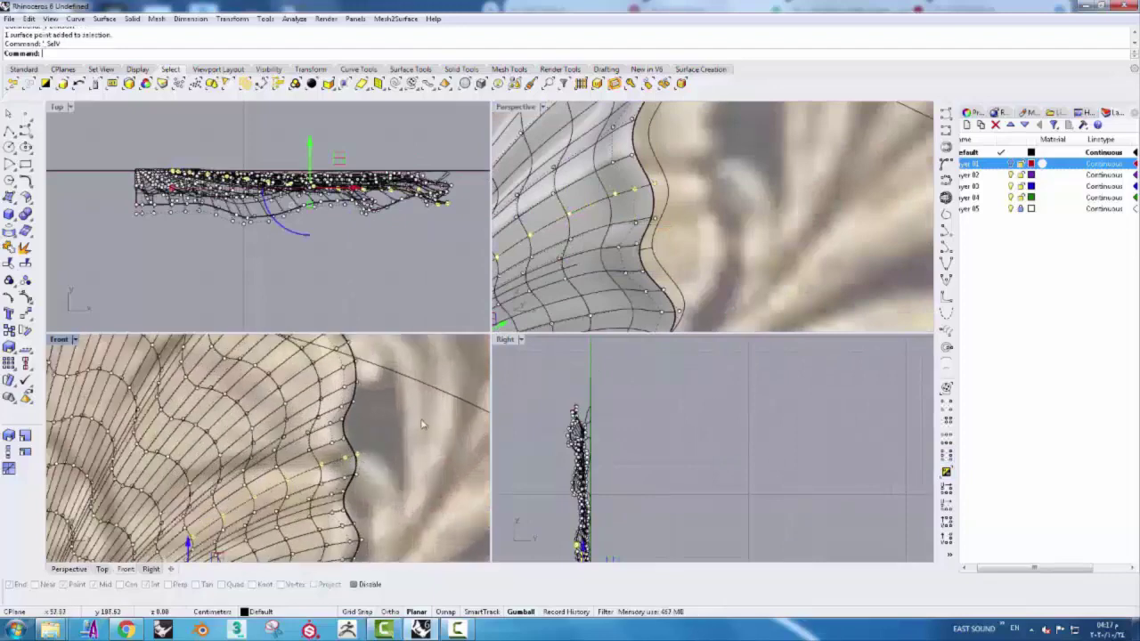
pyautogui.keyDown('ctrl'); pyautogui.moveTo(378, 417); pyautogui.dragTo(429, 497); pyautogui.keyUp('ctrl')
pyautogui.scroll(2, 592, 524)
# - Hide the points, orbit toward the carving, set Perspective to Rendered, and select the half shell
pyautogui.press('Escape')
pyautogui.press('Escape')
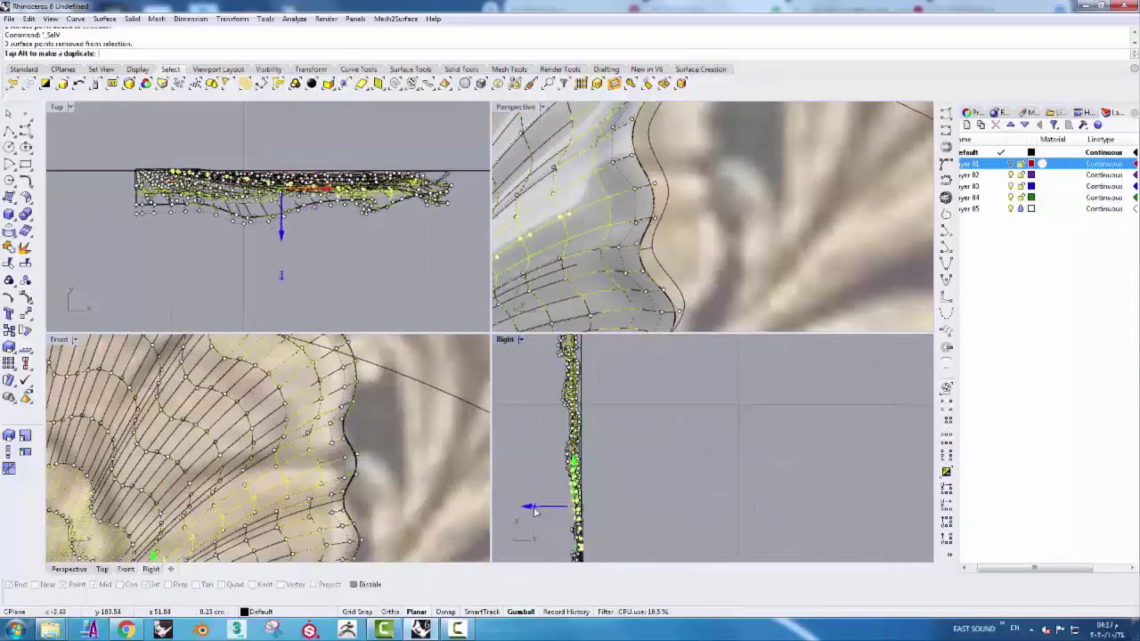
pyautogui.scroll(-3, 637, 234)
pyautogui.scroll(-3, 638, 234)
pyautogui.scroll(-2, 638, 233)
pyautogui.moveTo(637, 234)
pyautogui.mouseDown(button='right')
pyautogui.moveTo(618, 249)
pyautogui.moveTo(630, 268)
pyautogui.mouseUp(button='right')
pyautogui.click(517, 107)
pyautogui.click(537, 167)
pyautogui.scroll(2, 631, 268)
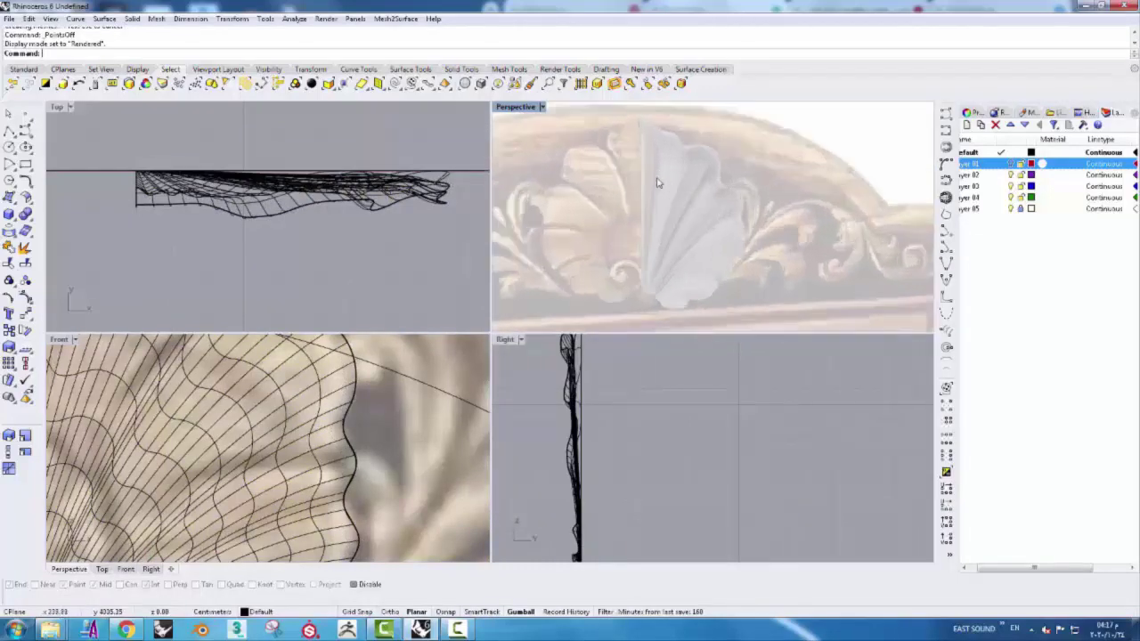
pyautogui.scroll(3, 657, 178)
pyautogui.scroll(-4, 657, 178)
pyautogui.click(122, 416)
pyautogui.scroll(-5, 122, 416)
# - Mirror the half shell about its vertical centre line in the Front view with Transform > Mirror
pyautogui.moveTo(122, 415); pyautogui.dragTo(153, 430, button='right')
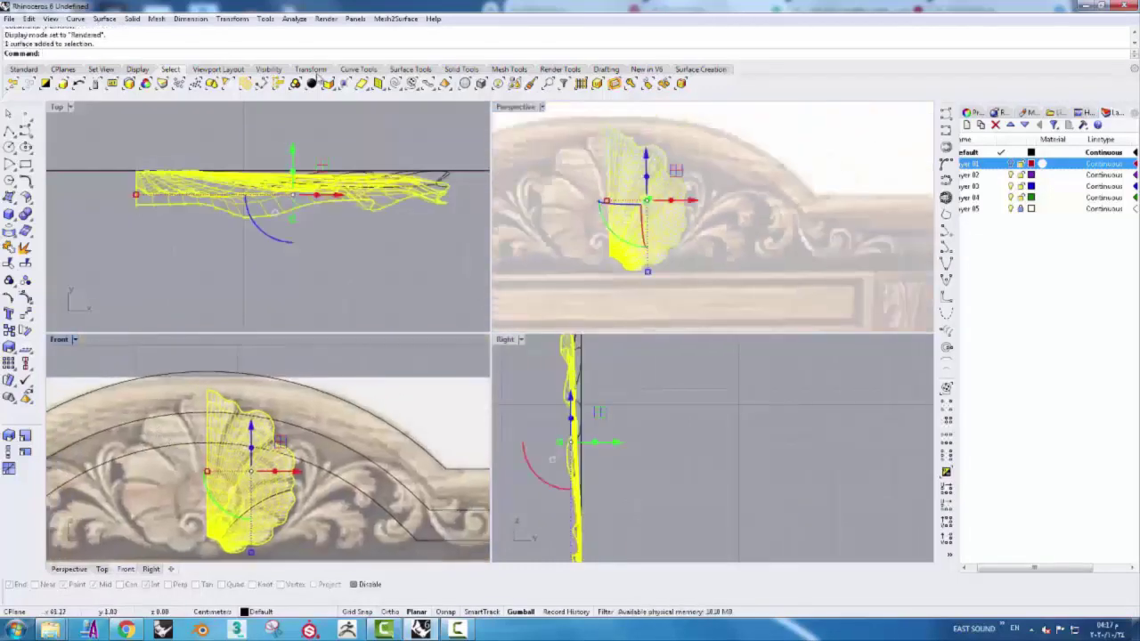
pyautogui.click(310, 69)
pyautogui.click(95, 83)
pyautogui.scroll(3, 212, 396)
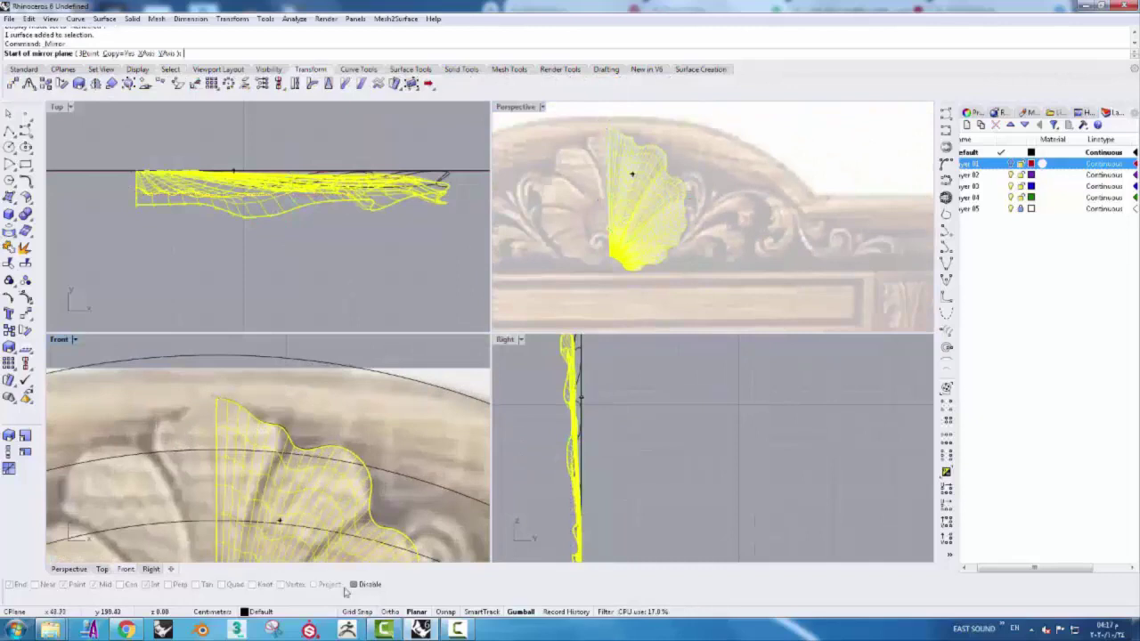
pyautogui.click(218, 358)
pyautogui.click(217, 499)
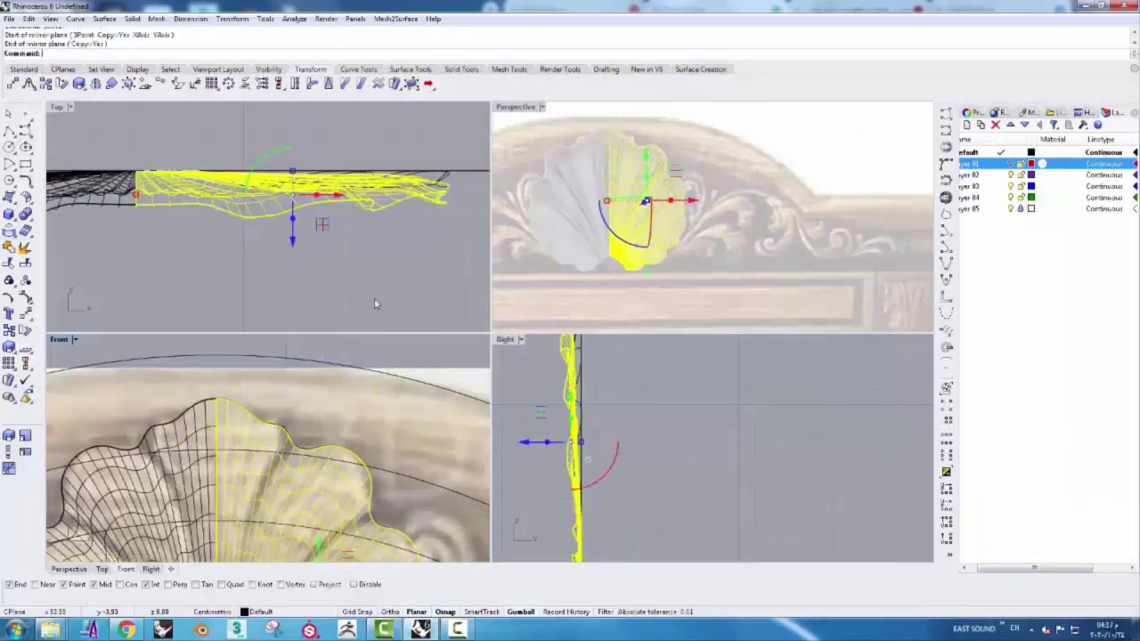
pyautogui.scroll(-2, 689, 256)
pyautogui.scroll(3, 683, 211)
pyautogui.scroll(2, 722, 224)
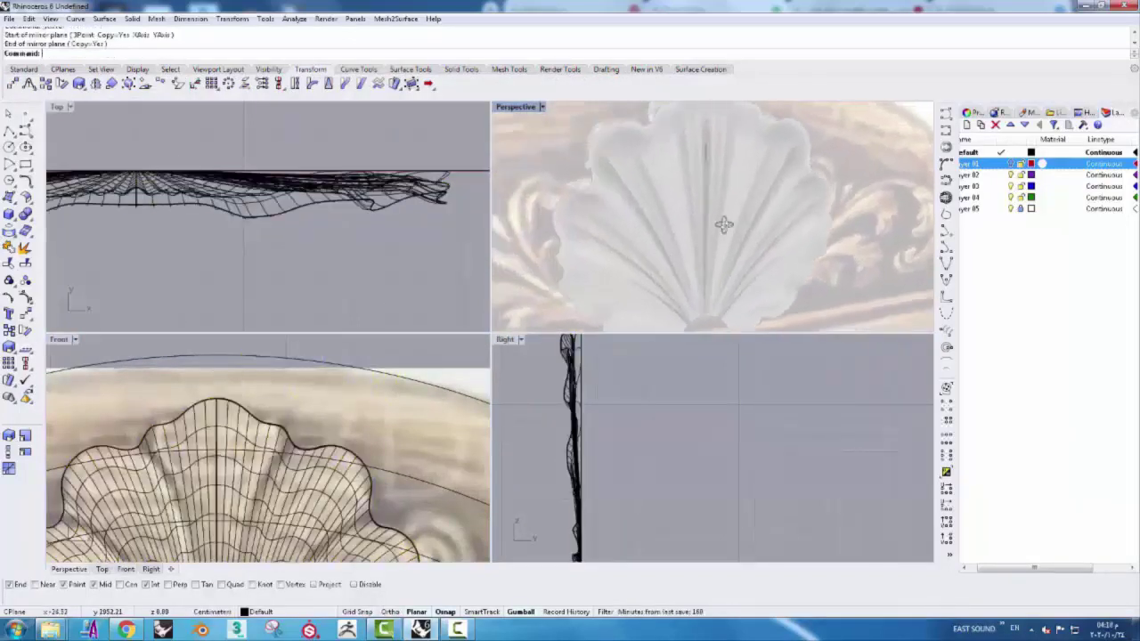
pyautogui.scroll(2, 710, 219)
pyautogui.scroll(-2, 709, 219)
pyautogui.scroll(-2, 674, 216)
pyautogui.scroll(-2, 674, 191)
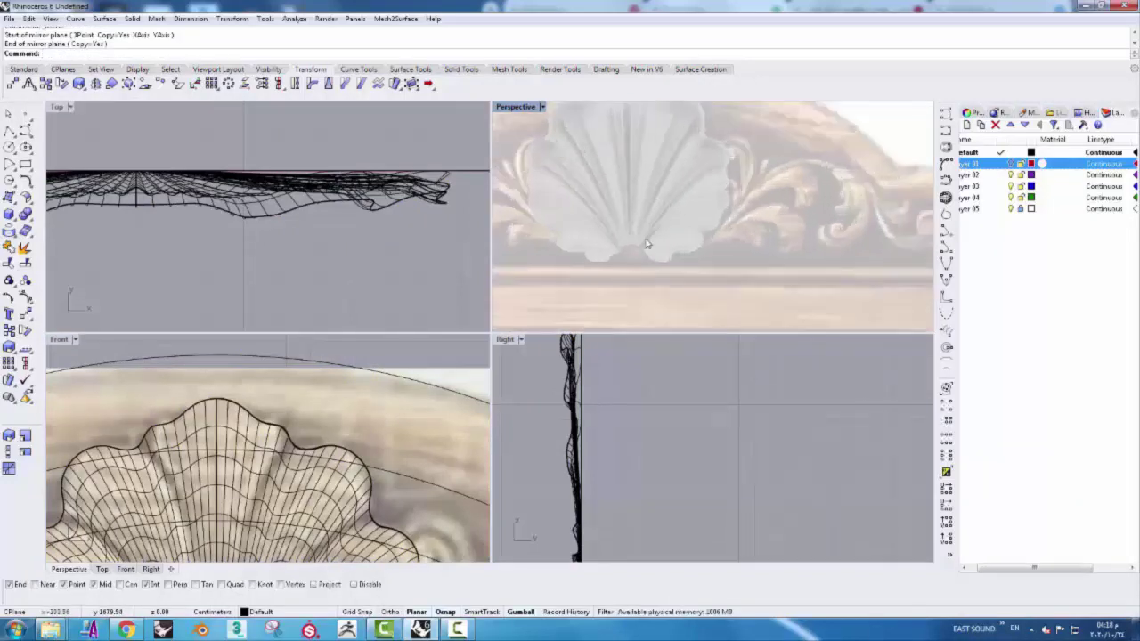
pyautogui.scroll(-2, 282, 442)
pyautogui.scroll(-3, 282, 441)
# - Use Save As, go to the Desktop, and start entering the file name 'door'
pyautogui.click(8, 19)
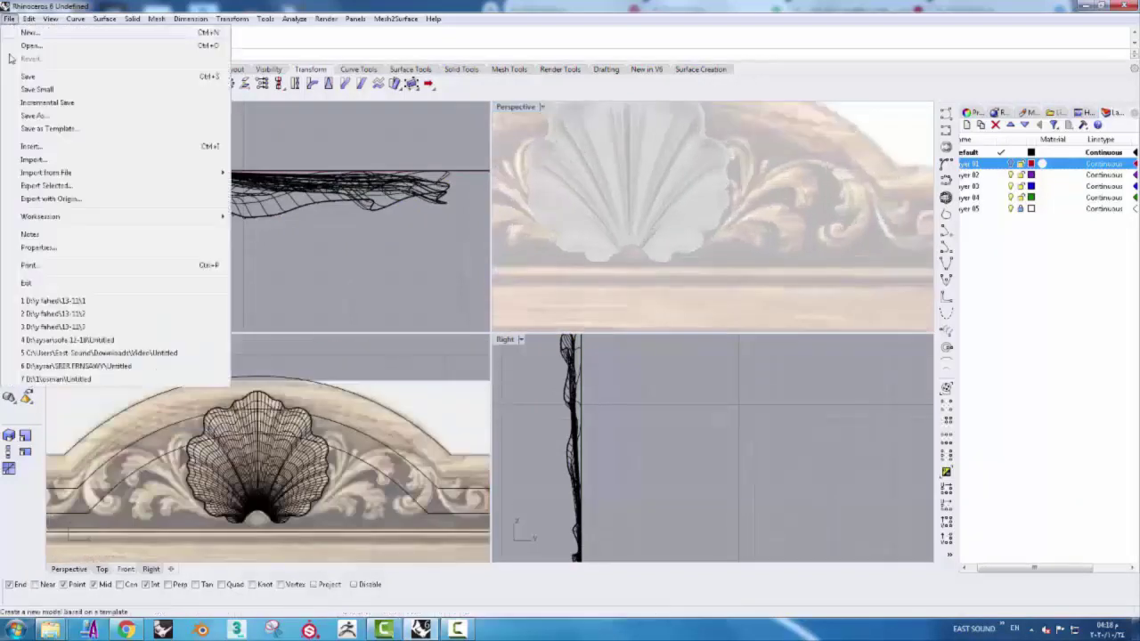
pyautogui.click(36, 104)
pyautogui.click(49, 89)
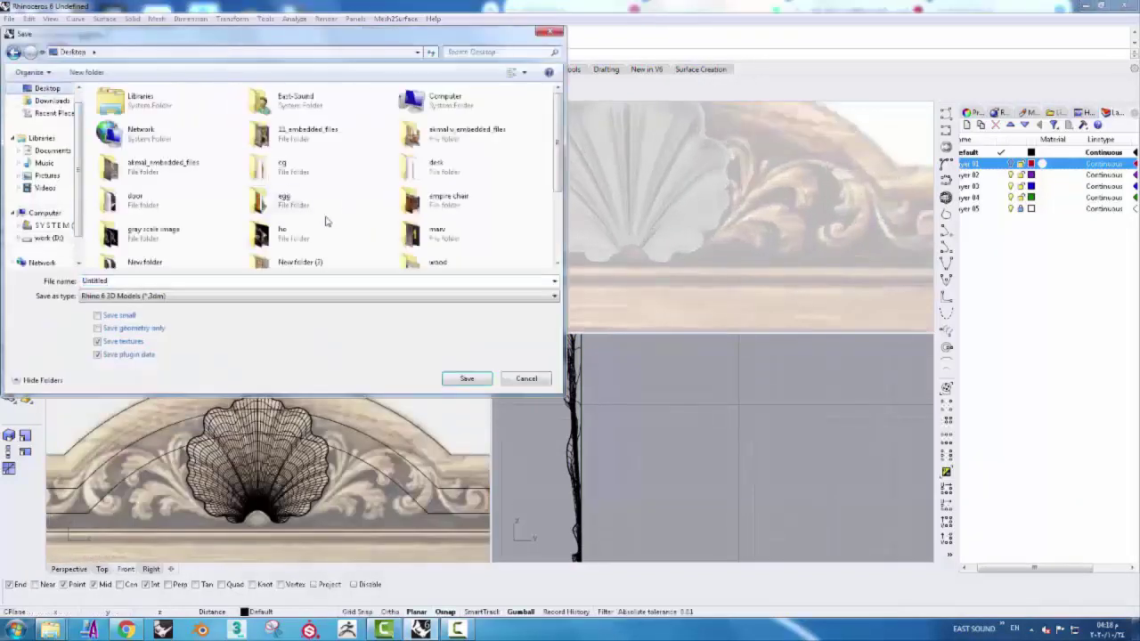
pyautogui.write('do')
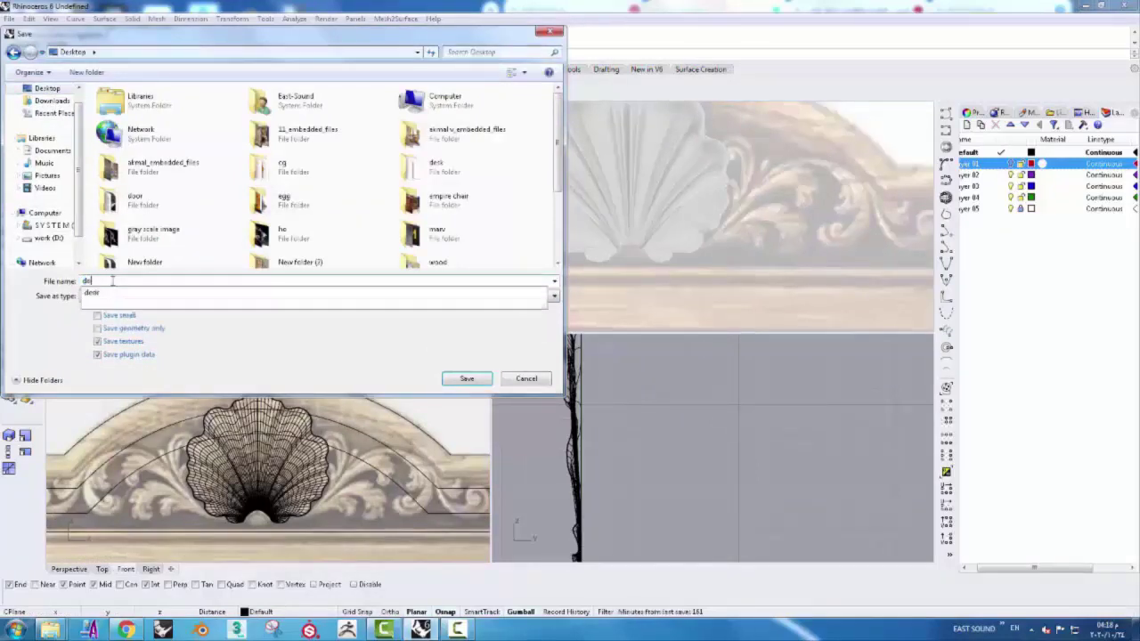
pyautogui.write('or 2')
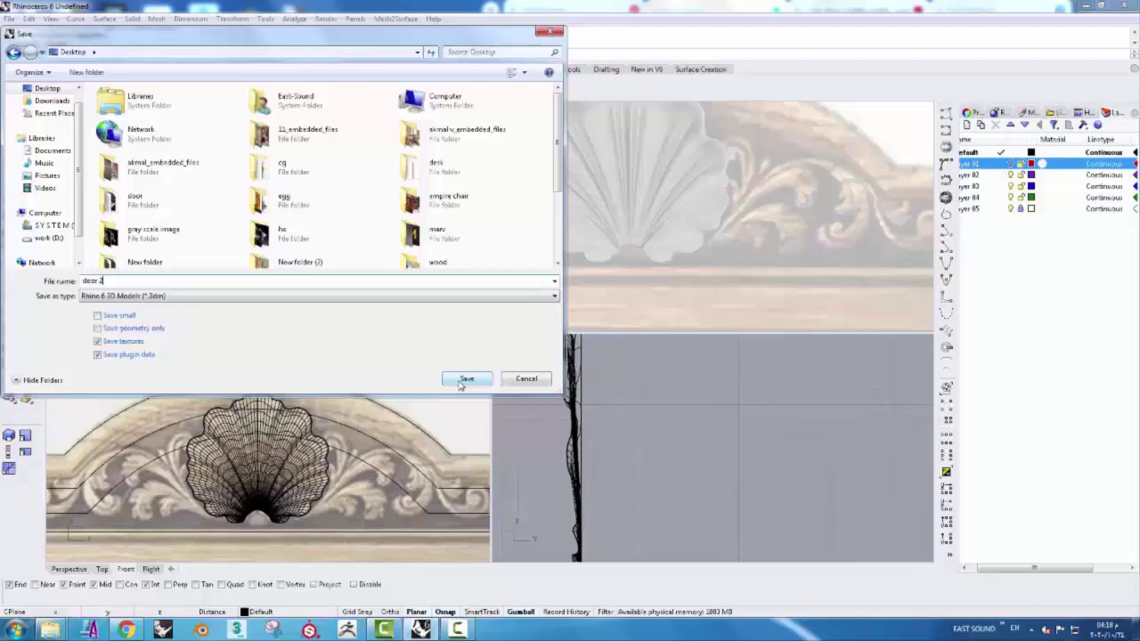
# - Save the model as 'door 2' to the Desktop, then hide both shell halves in a maximized Front view
pyautogui.click(460, 383)
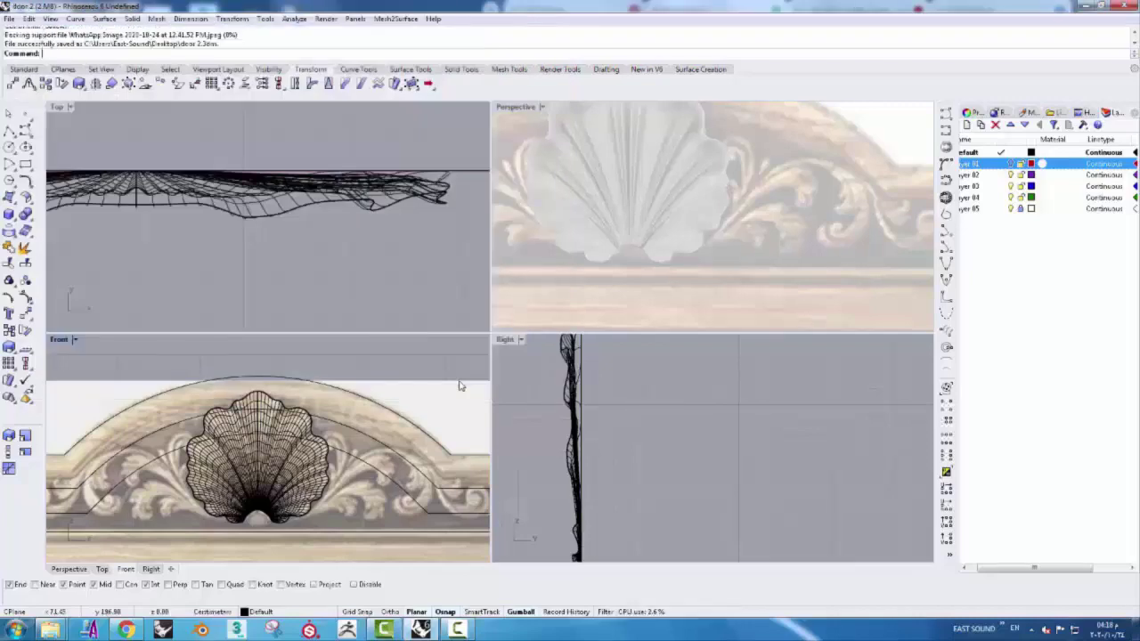
pyautogui.hotkey('ctrl', 'm')
pyautogui.click(412, 383)
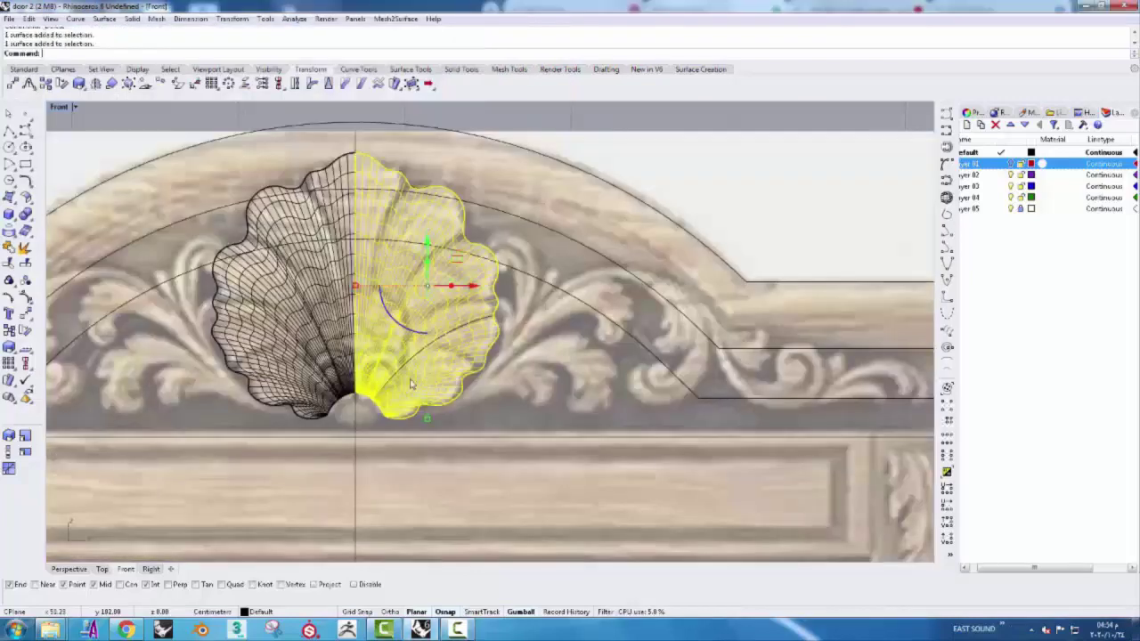
pyautogui.keyDown('shift'); pyautogui.click(301, 377); pyautogui.keyUp('shift')
pyautogui.click(24, 70)
pyautogui.click(361, 83)
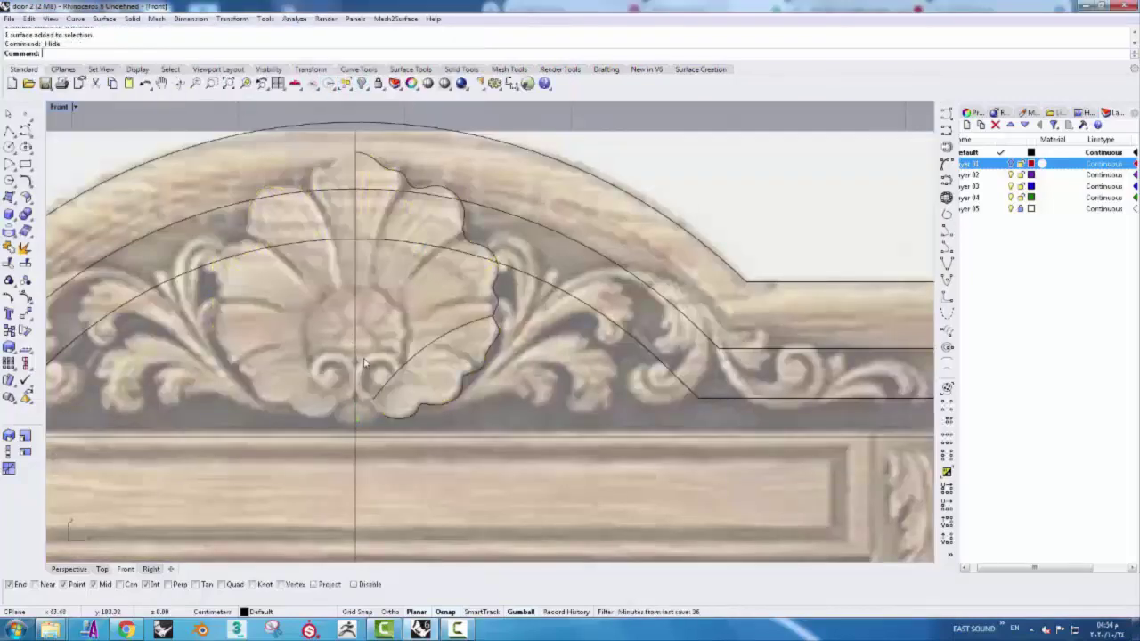
pyautogui.scroll(5, 395, 382)
# - Draw a spiral centred in the volute and delete the extra mirrored copy
pyautogui.click(948, 348)
pyautogui.scroll(2, 388, 319)
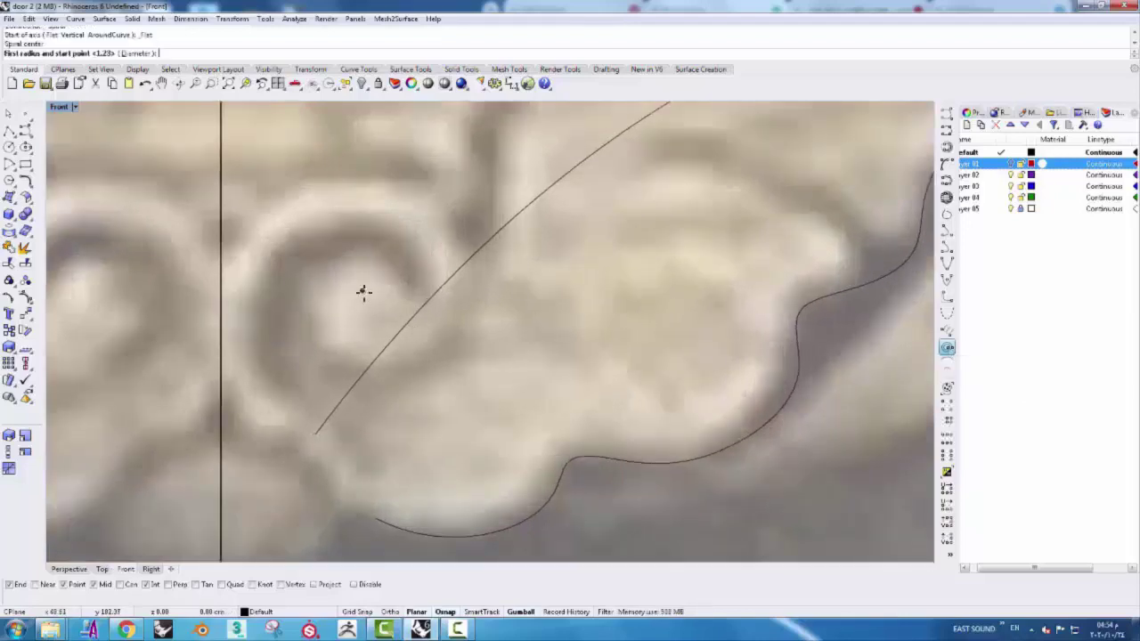
pyautogui.click(452, 338)
pyautogui.click(434, 239)
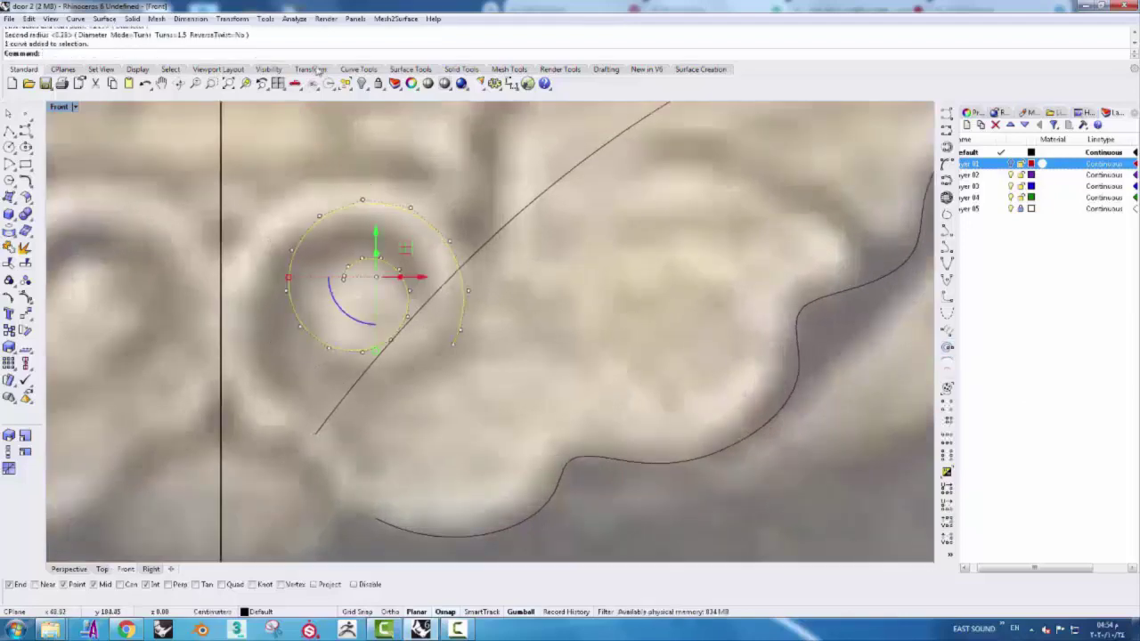
pyautogui.click(311, 69)
pyautogui.click(95, 83)
pyautogui.click(367, 280)
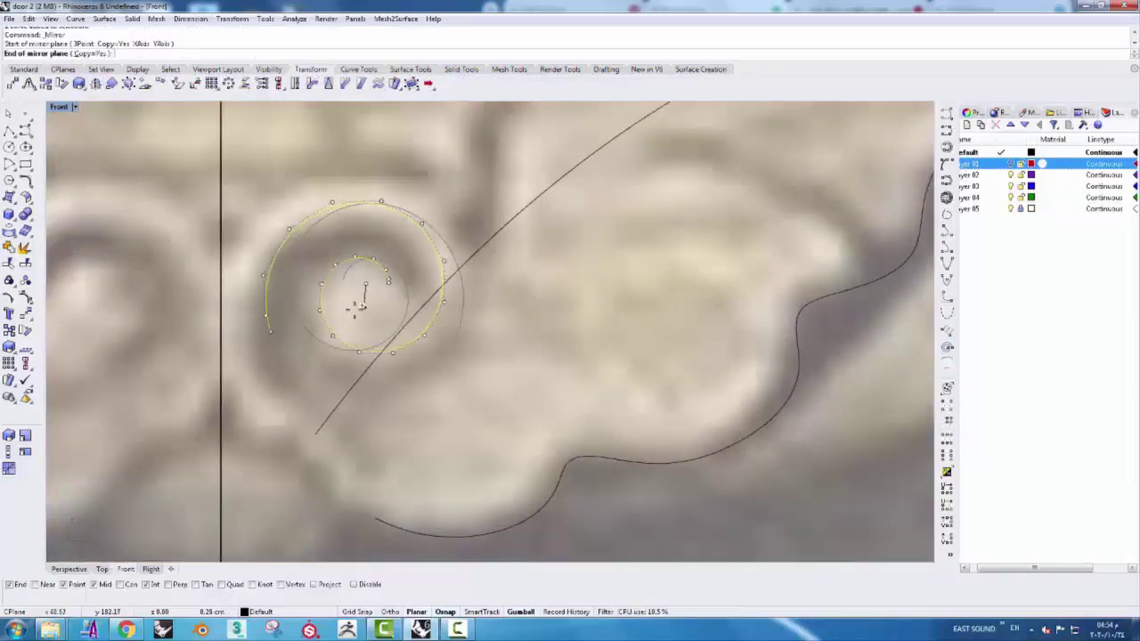
pyautogui.click(352, 308)
pyautogui.press('Delete')
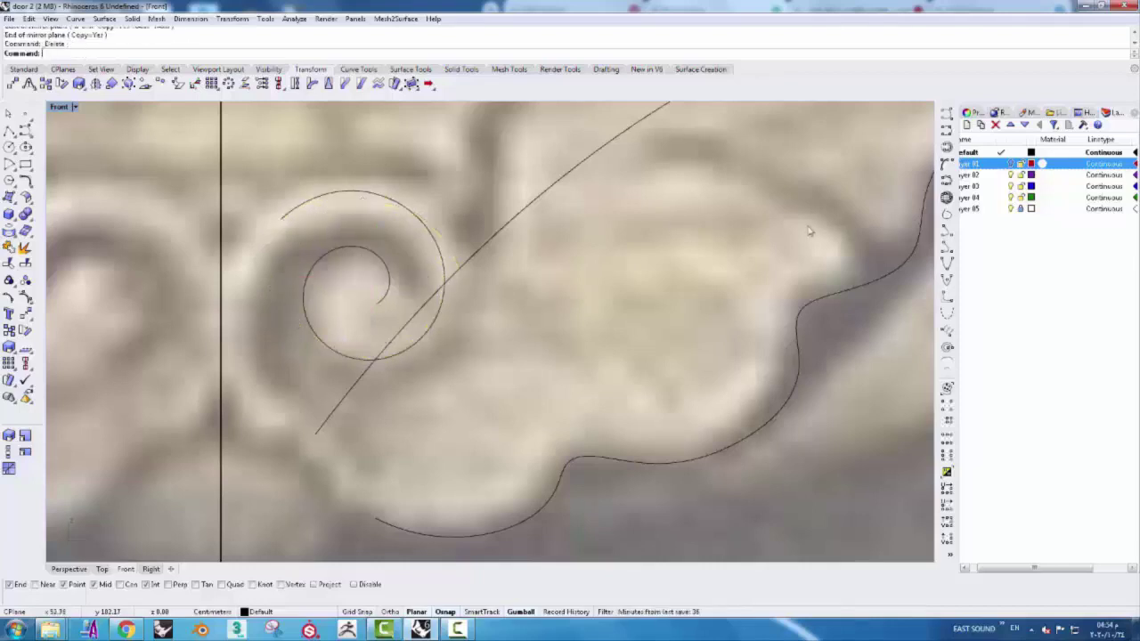
# - Trace an interpolated curve from the leaf's lower edge up to the spiral's outer end
pyautogui.click(503, 535)
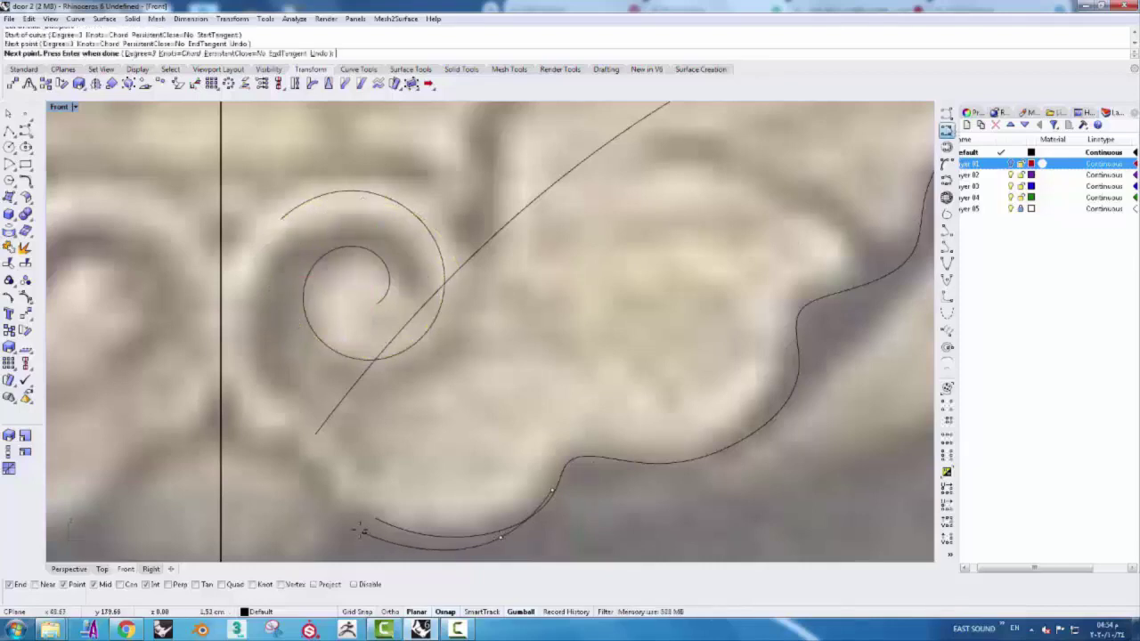
pyautogui.click(364, 533)
pyautogui.click(329, 490)
pyautogui.click(281, 216)
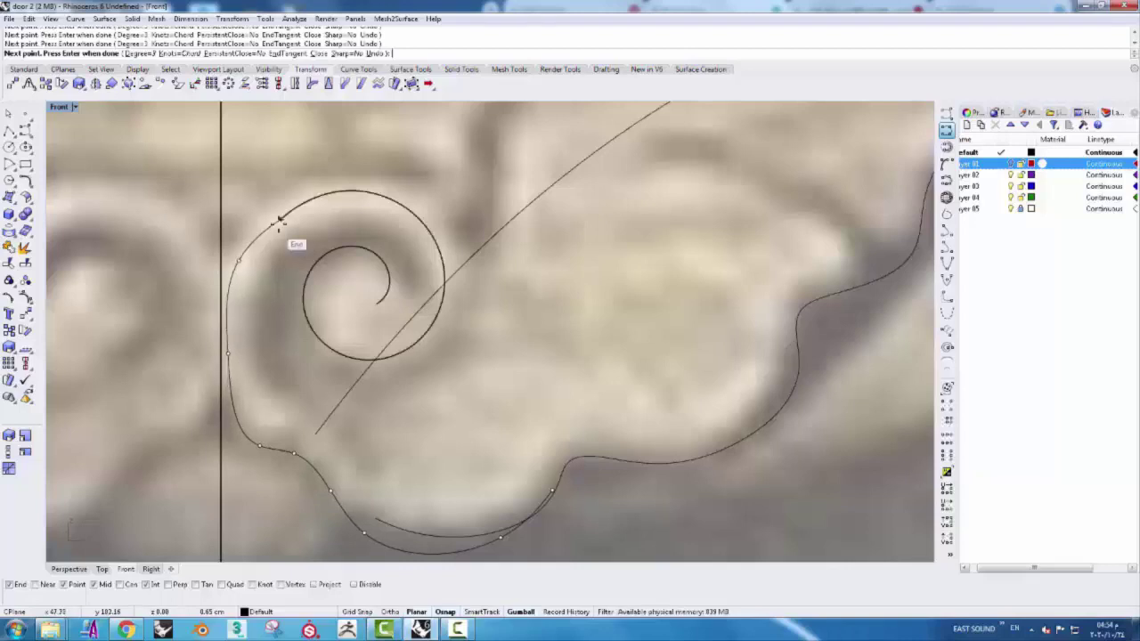
pyautogui.press('Return')
pyautogui.scroll(3, 258, 246)
pyautogui.scroll(-3, 320, 272)
# - Adjust the traced curve's points so it meets the spiral's end
pyautogui.click(407, 255)
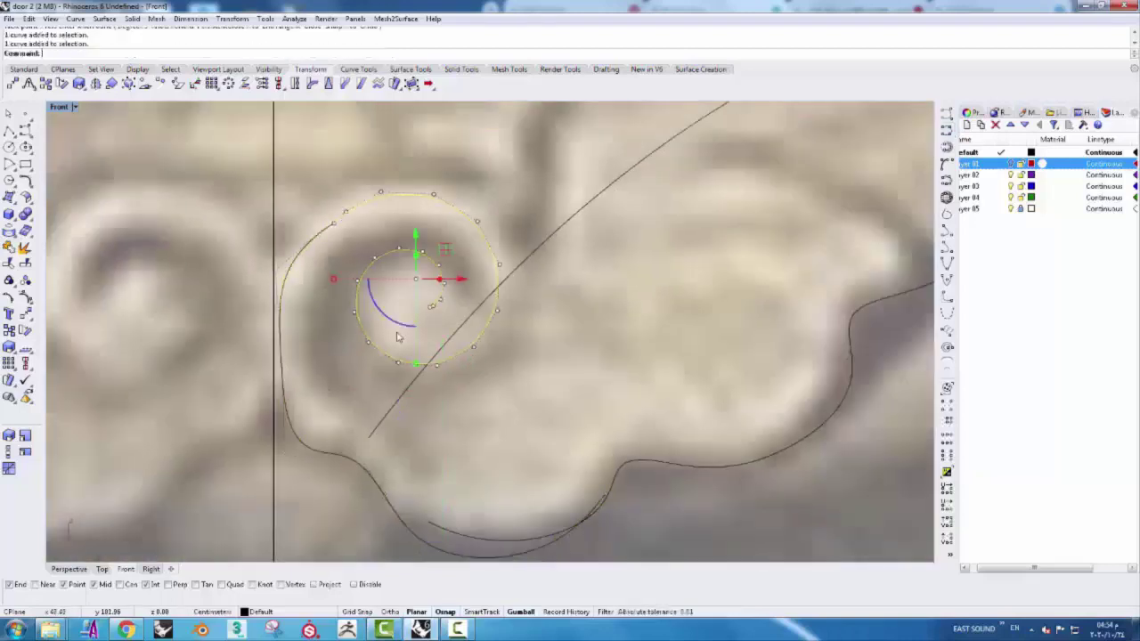
pyautogui.scroll(2, 321, 236)
pyautogui.moveTo(317, 235); pyautogui.dragTo(354, 193)
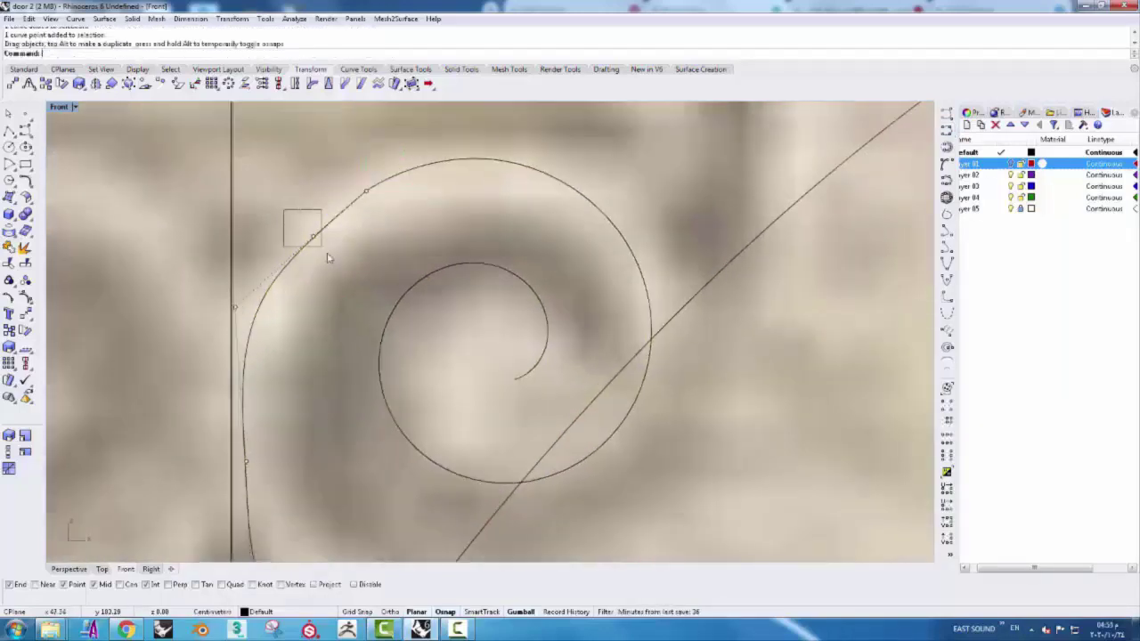
pyautogui.click(318, 191)
pyautogui.scroll(-3, 312, 331)
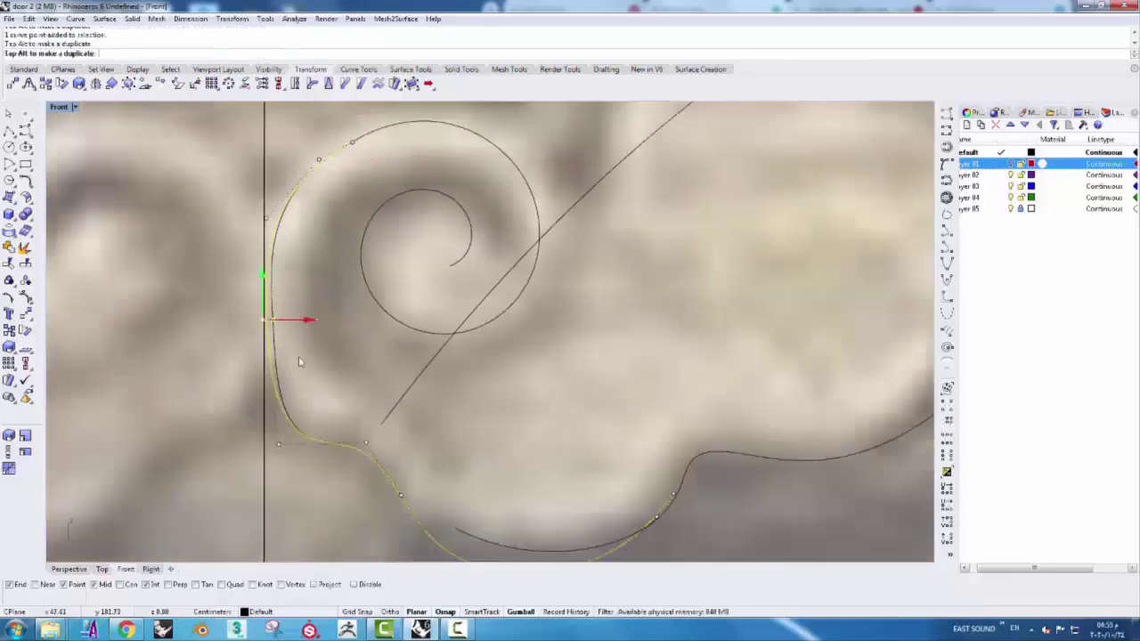
pyautogui.press('Down')
pyautogui.press('Right')
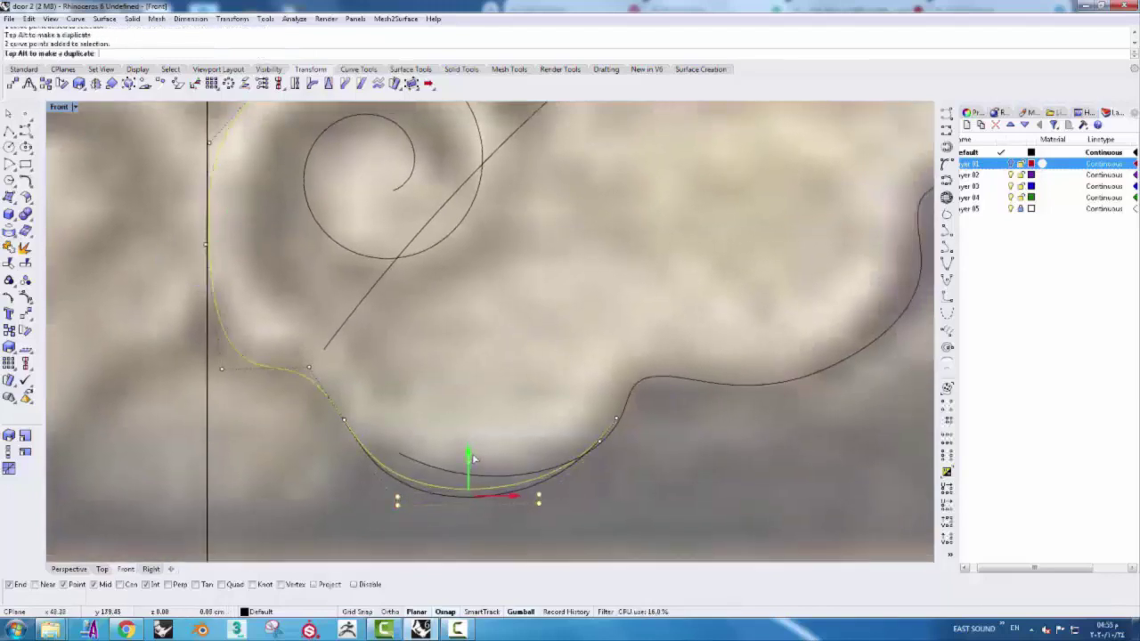
# - Show the hidden shell halves again
pyautogui.scroll(3, 595, 394)
pyautogui.scroll(2, 613, 427)
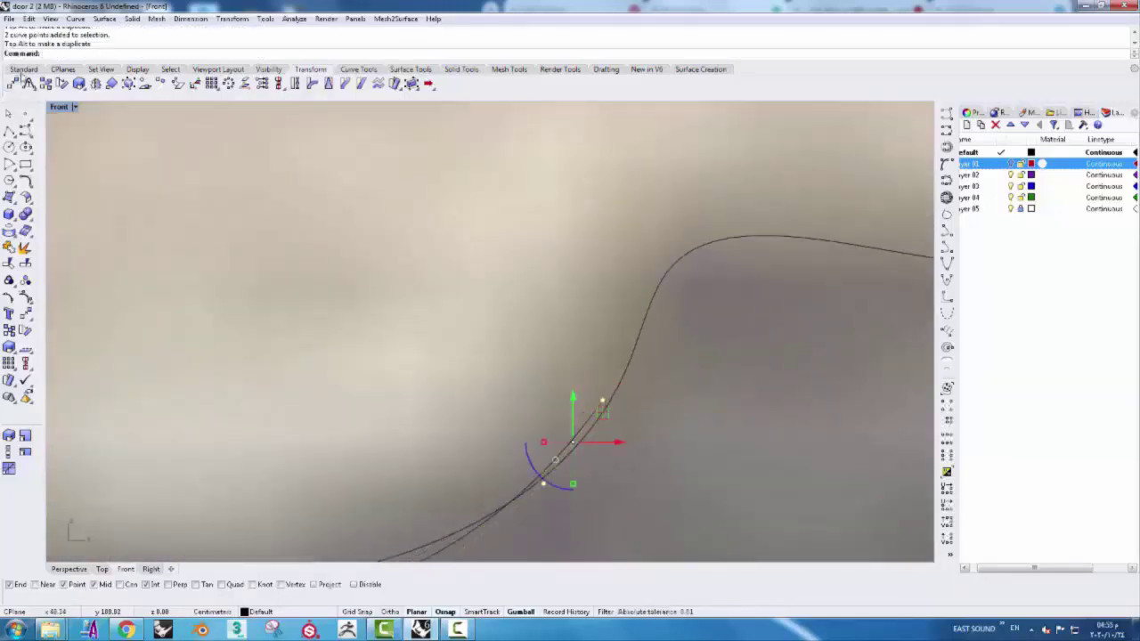
pyautogui.click(23, 70)
pyautogui.click(359, 83)
pyautogui.scroll(-5, 452, 287)
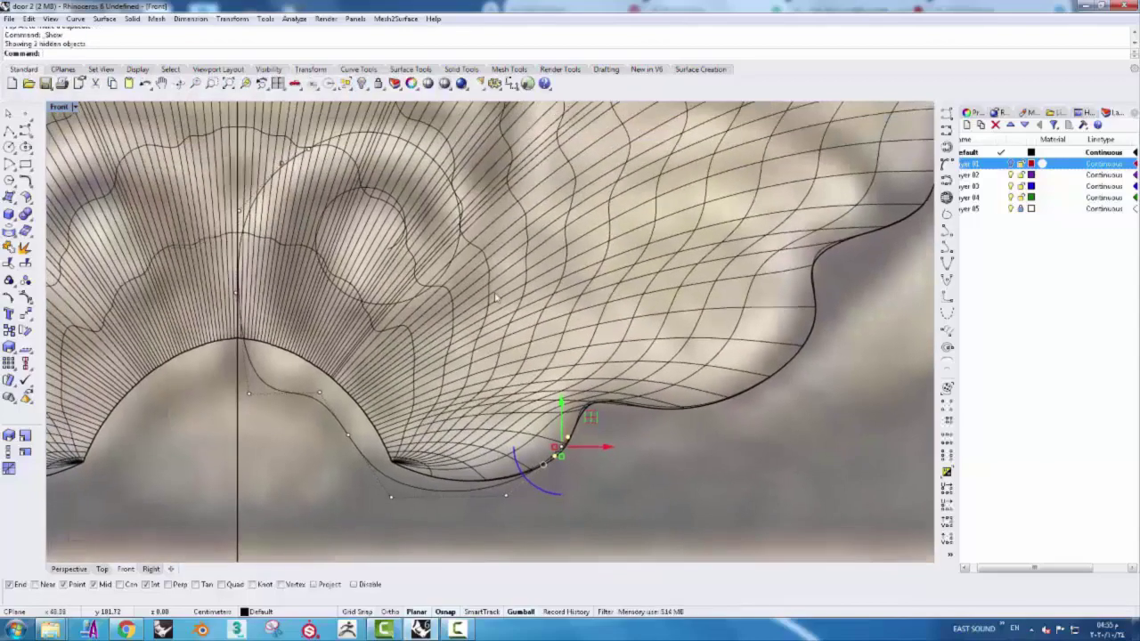
# - Trace an interpolated curve along the scroll's lower edge toward its inner curl
pyautogui.scroll(5, 357, 223)
pyautogui.click(368, 275)
pyautogui.click(365, 272)
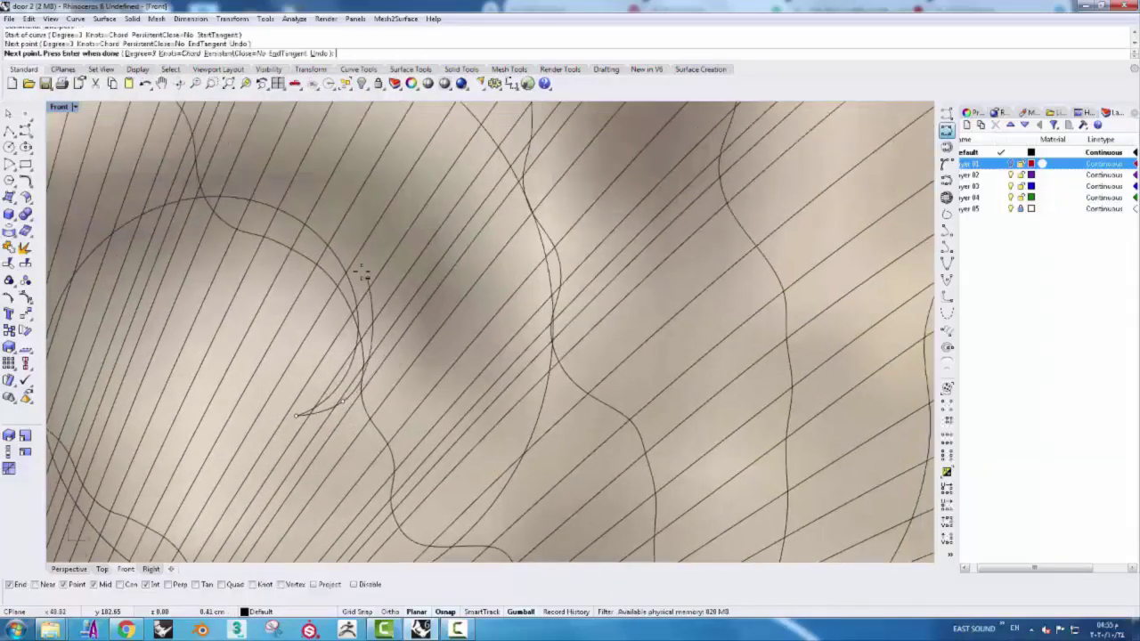
pyautogui.click(359, 262)
pyautogui.click(284, 195)
pyautogui.scroll(-3, 284, 195)
pyautogui.click(345, 190)
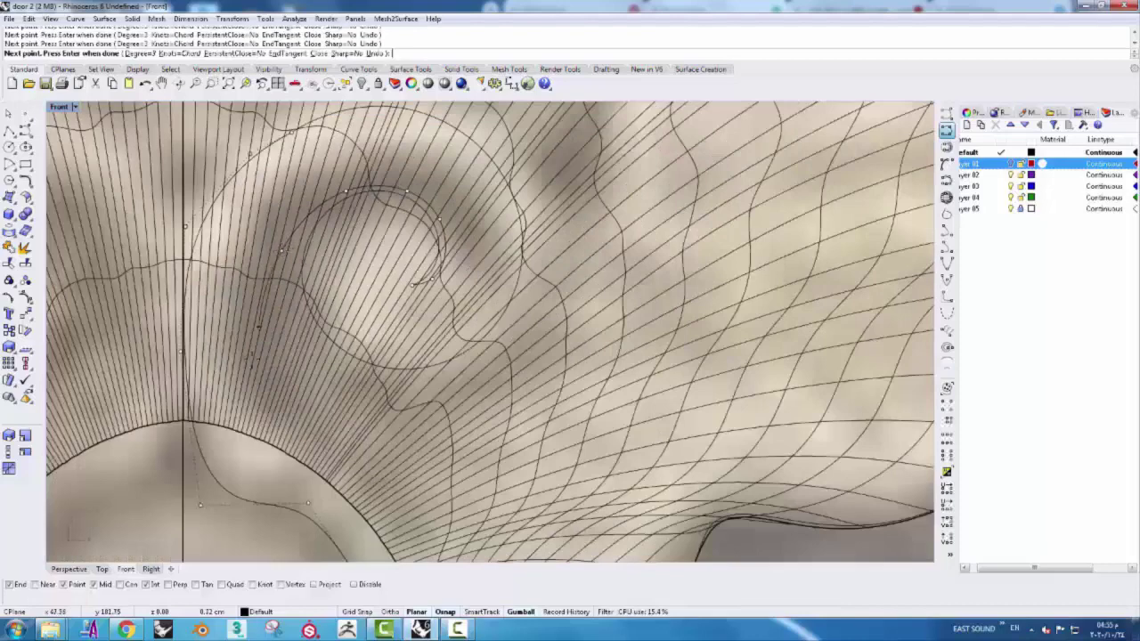
pyautogui.scroll(-3, 290, 436)
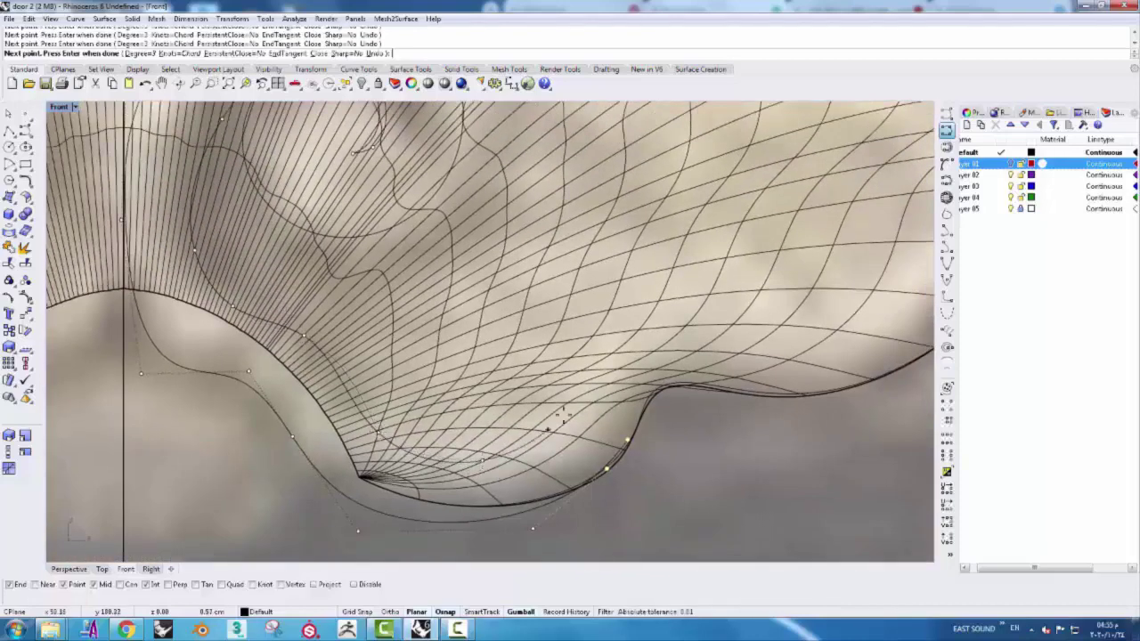
pyautogui.press('Return')
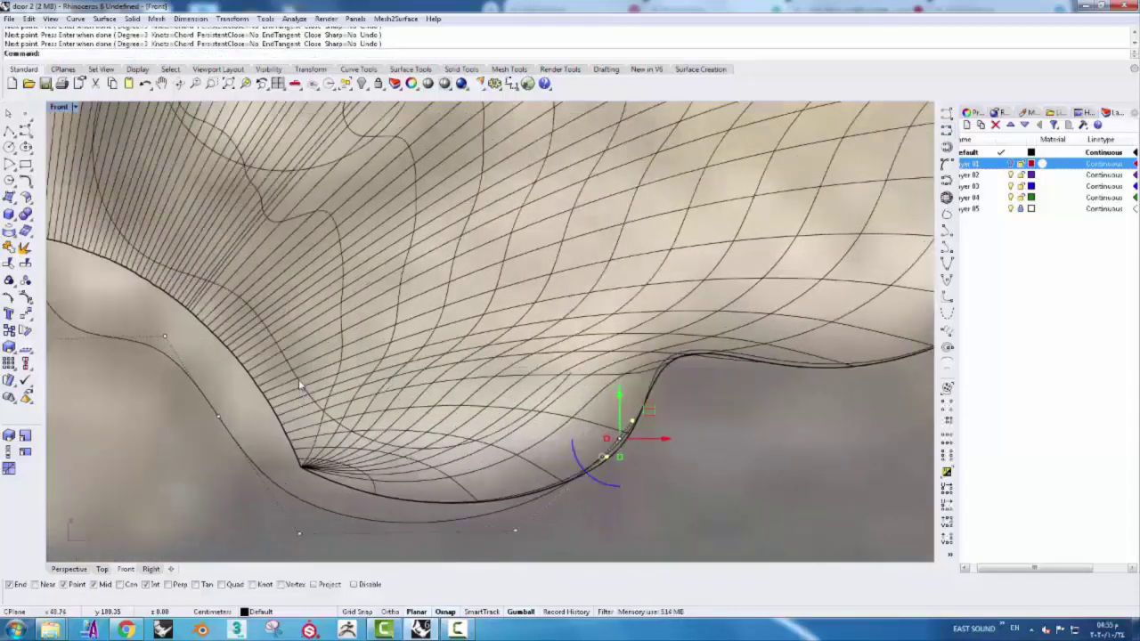
# - Drag a point of the new curve onto the scroll's edge
pyautogui.scroll(3, 301, 384)
pyautogui.scroll(3, 319, 281)
pyautogui.scroll(3, 320, 281)
pyautogui.click(316, 429)
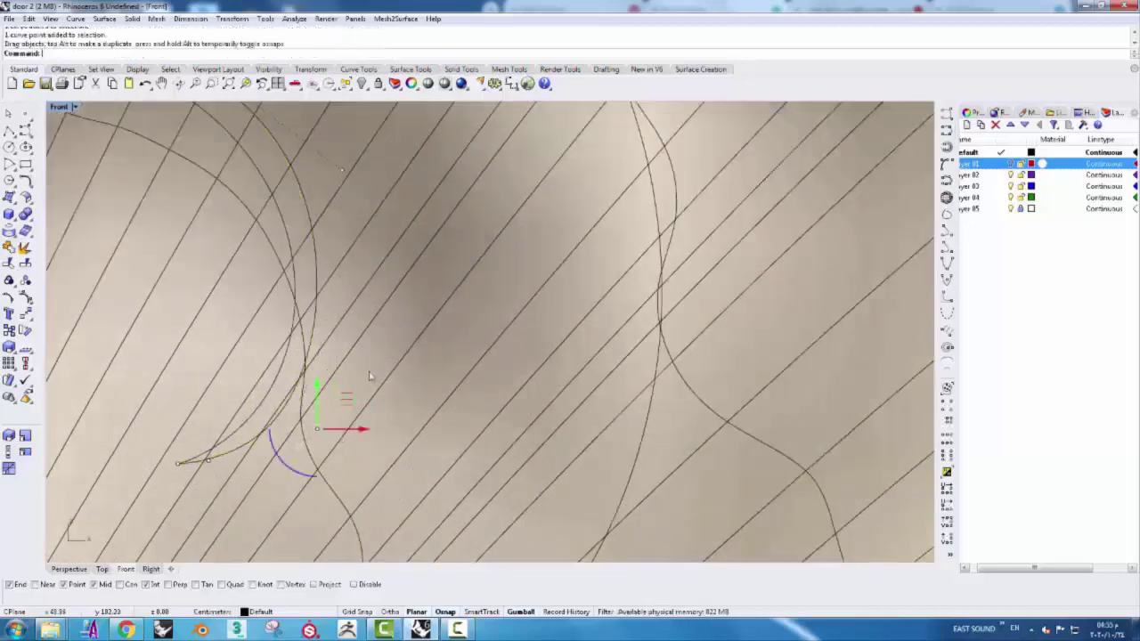
pyautogui.scroll(-3, 404, 276)
pyautogui.scroll(-3, 403, 277)
pyautogui.moveTo(175, 374); pyautogui.dragTo(282, 323)
pyautogui.scroll(-2, 282, 324)
pyautogui.scroll(2, 283, 323)
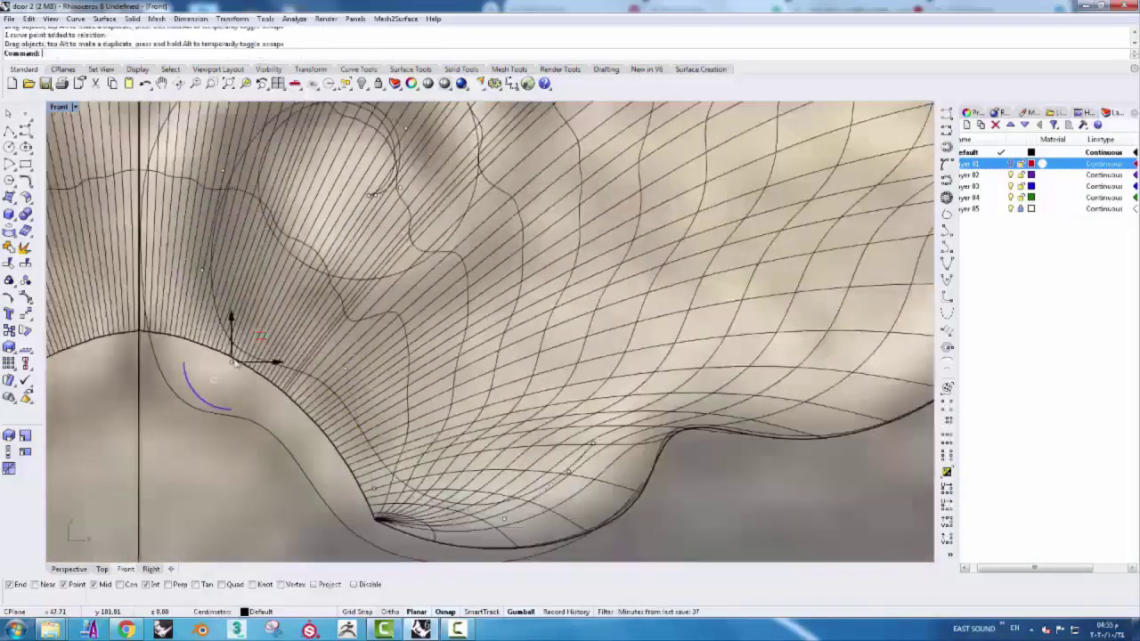
pyautogui.scroll(-2, 260, 337)
# - Join the outer curve and the new traced curve into one open curve
pyautogui.click(287, 399)
pyautogui.scroll(2, 288, 399)
pyautogui.scroll(2, 136, 237)
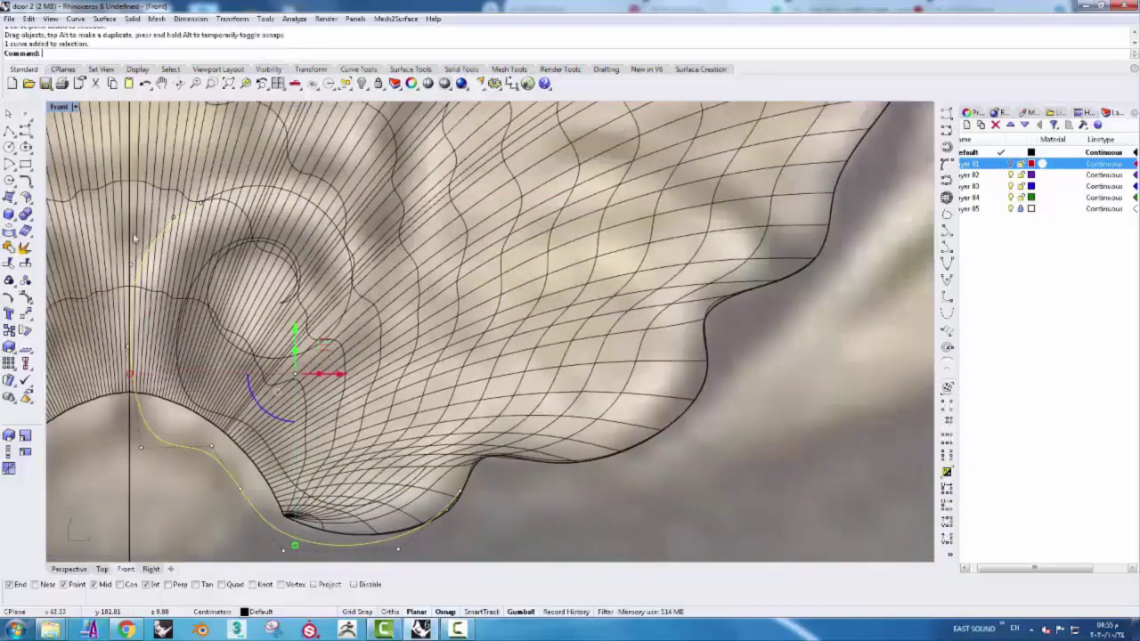
pyautogui.scroll(3, 179, 232)
pyautogui.scroll(2, 231, 258)
pyautogui.scroll(2, 285, 276)
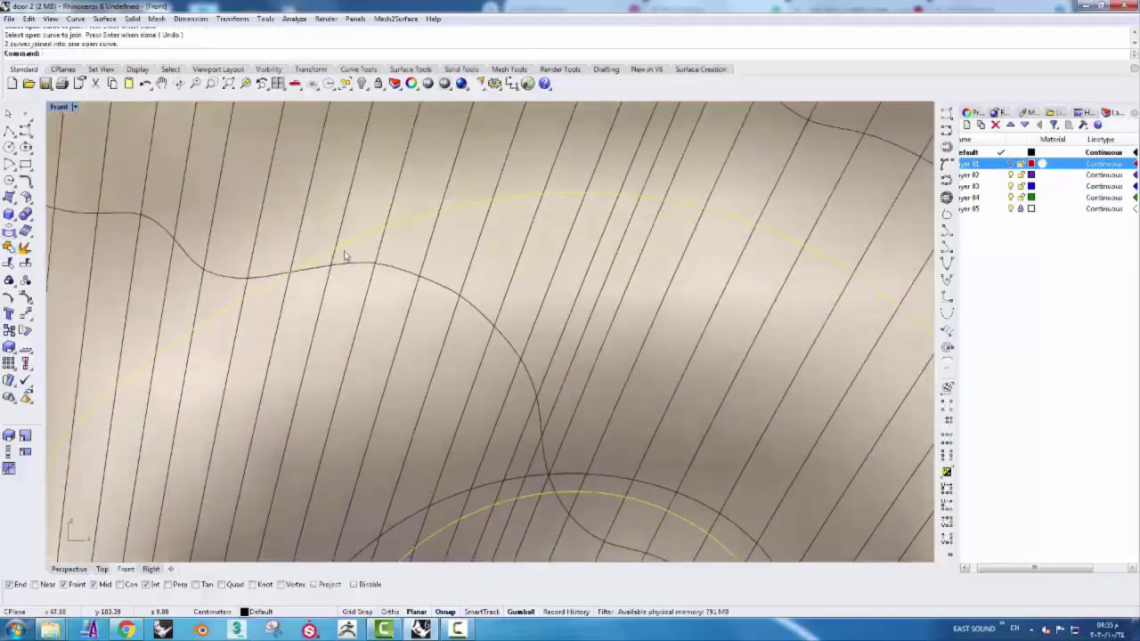
pyautogui.click(299, 286)
pyautogui.scroll(2, 298, 286)
# - Select the points around the joint, then the long left curve and the large circle
pyautogui.moveTo(249, 250); pyautogui.dragTo(271, 318)
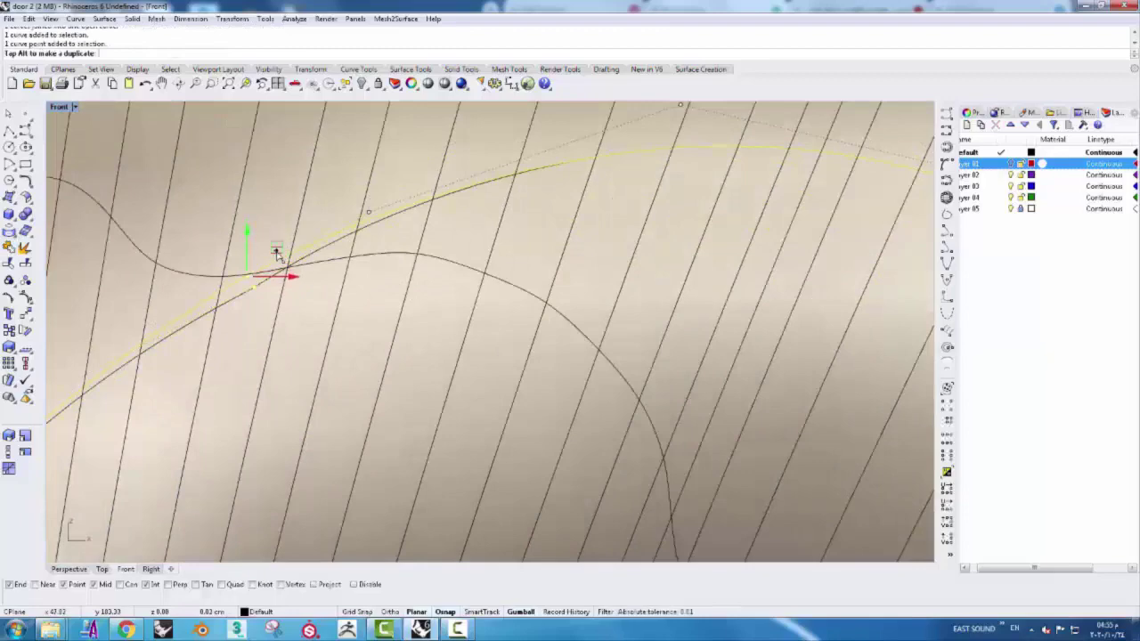
pyautogui.scroll(-3, 277, 254)
pyautogui.scroll(-2, 238, 432)
pyautogui.scroll(3, 287, 462)
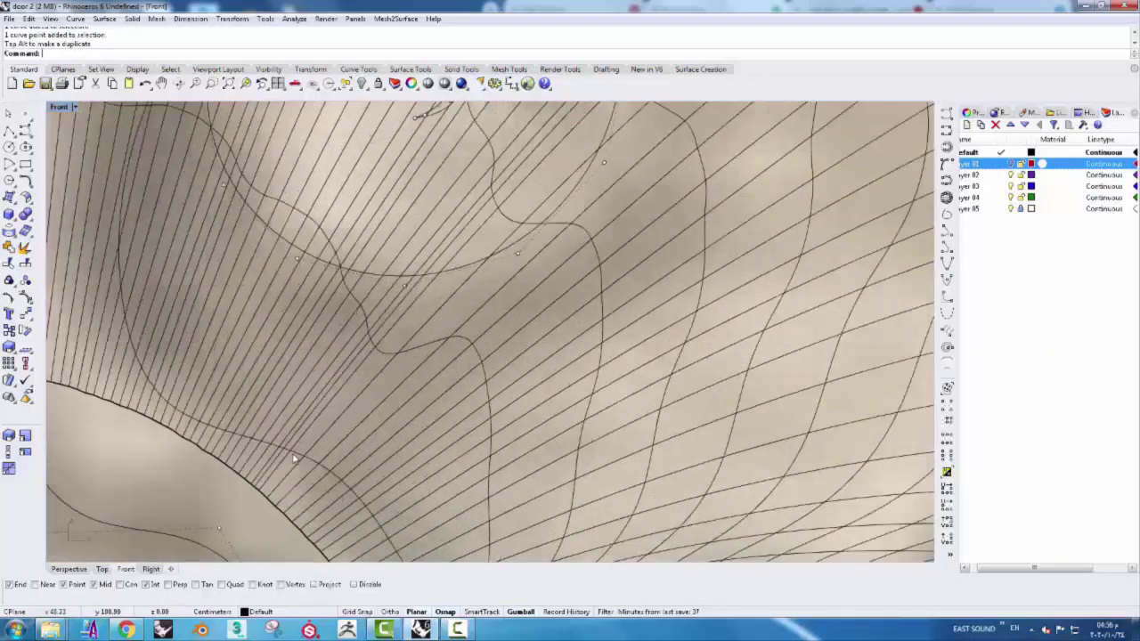
pyautogui.click(125, 267)
pyautogui.keyDown('shift'); pyautogui.click(499, 256); pyautogui.keyUp('shift')
# - Restore the four-viewport layout, shift the selected curves back in depth, and shade the Perspective view
pyautogui.doubleClick(58, 107)
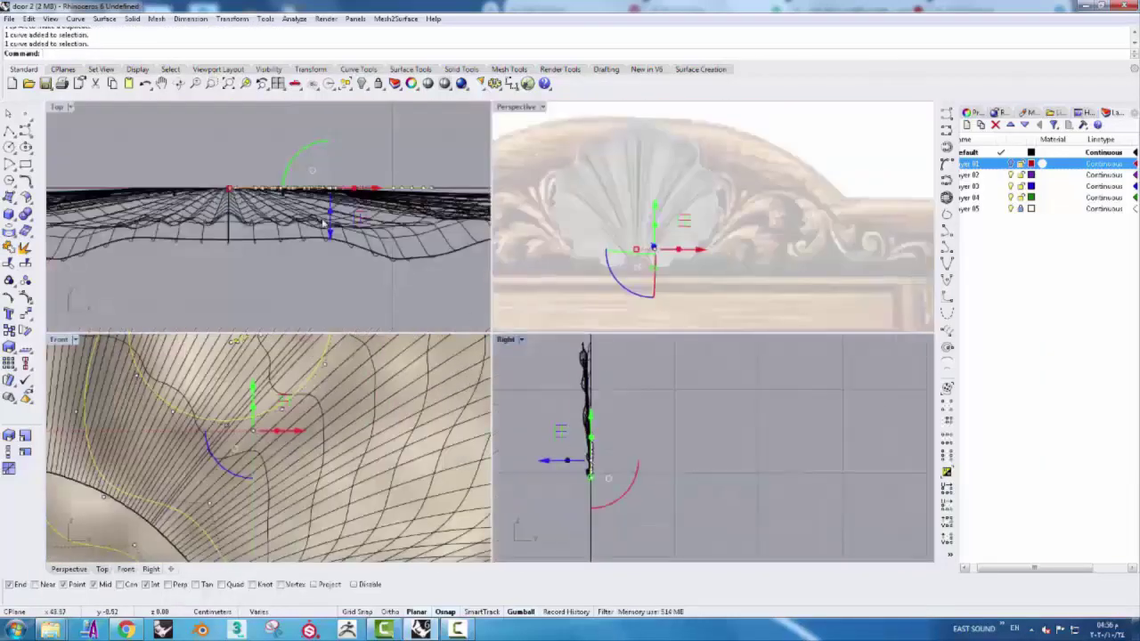
pyautogui.moveTo(562, 472); pyautogui.dragTo(584, 472)
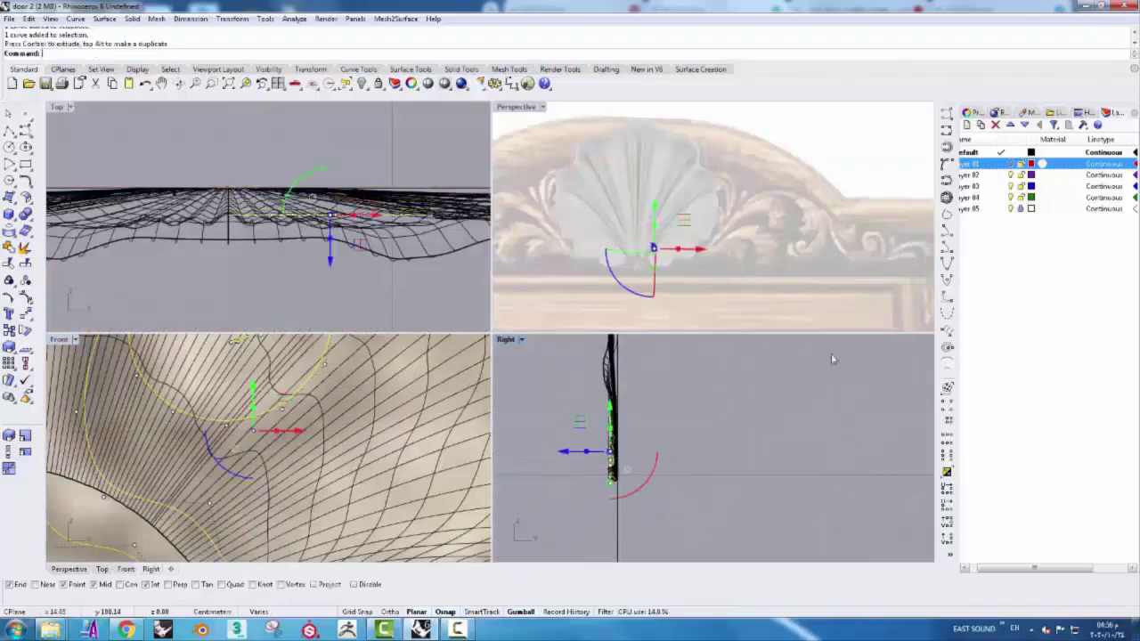
pyautogui.click(529, 108)
pyautogui.click(579, 223)
pyautogui.scroll(5, 677, 258)
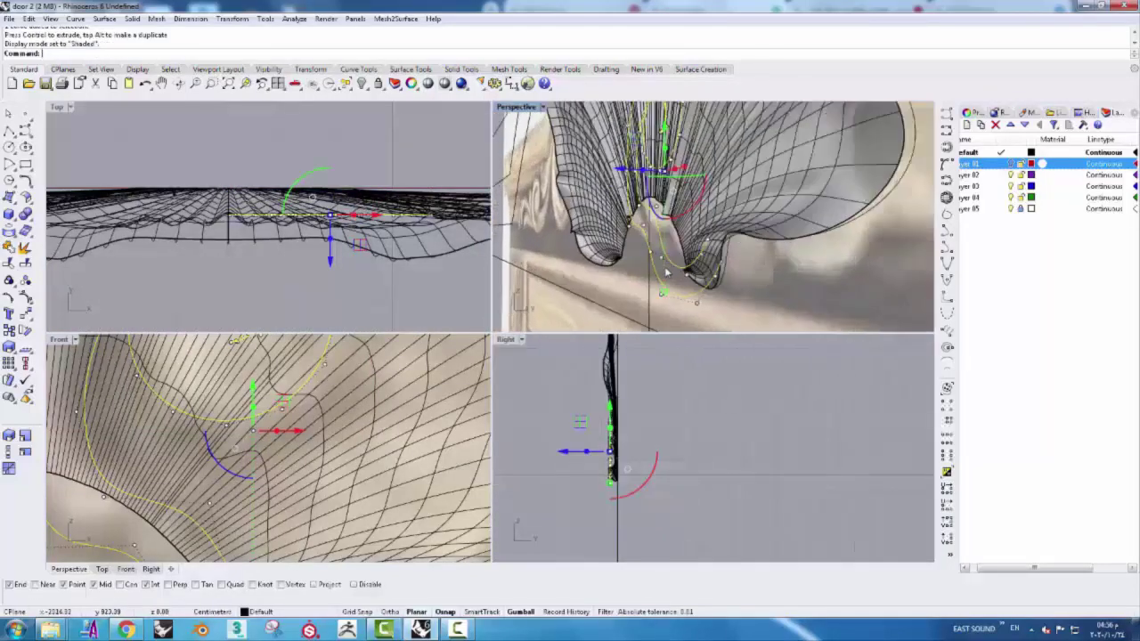
pyautogui.moveTo(797, 296); pyautogui.dragTo(677, 267, button='right')
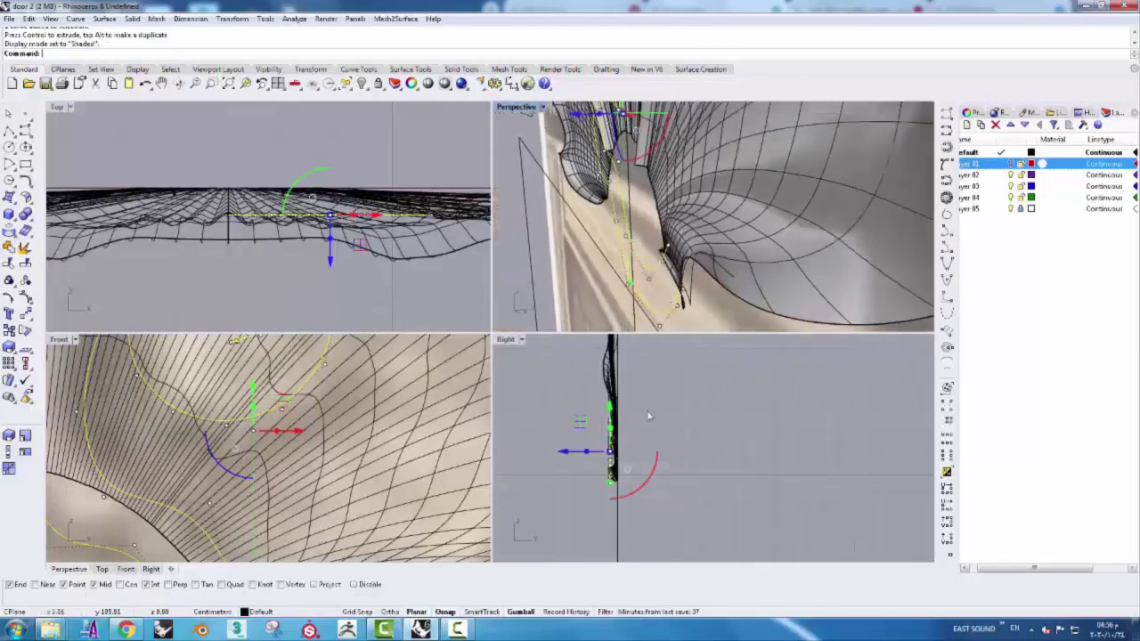
pyautogui.moveTo(499, 464); pyautogui.dragTo(624, 463, button='right')
pyautogui.click(702, 416)
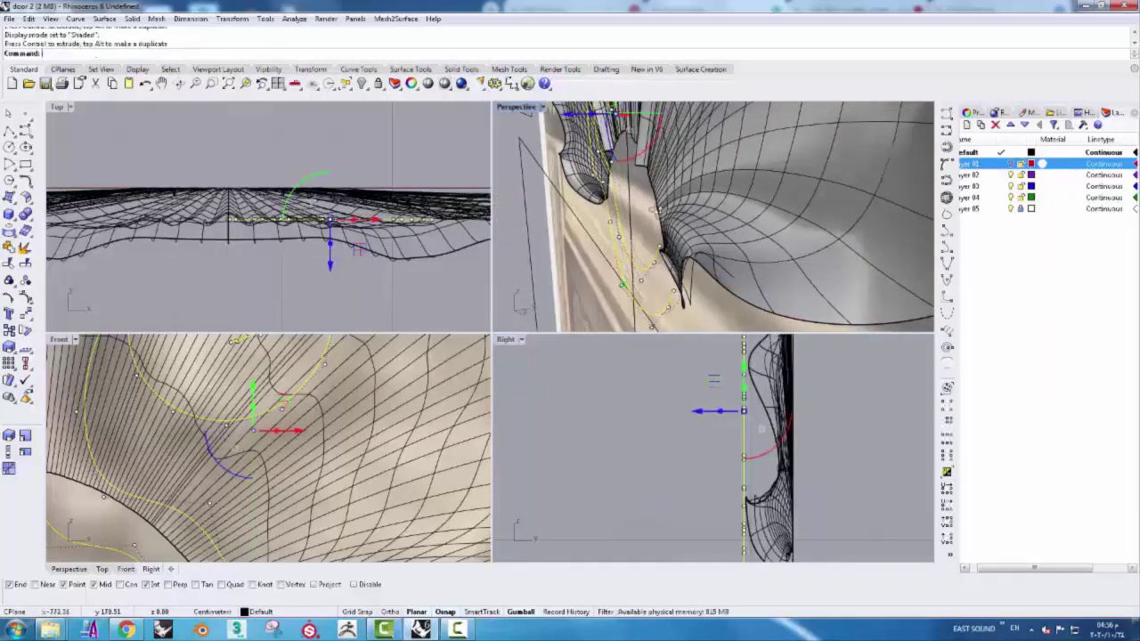
pyautogui.moveTo(713, 223); pyautogui.dragTo(623, 267, button='right')
# - Draw a short polyline and project it onto the shell surface
pyautogui.click(273, 482)
pyautogui.scroll(-3, 272, 482)
pyautogui.click(9, 130)
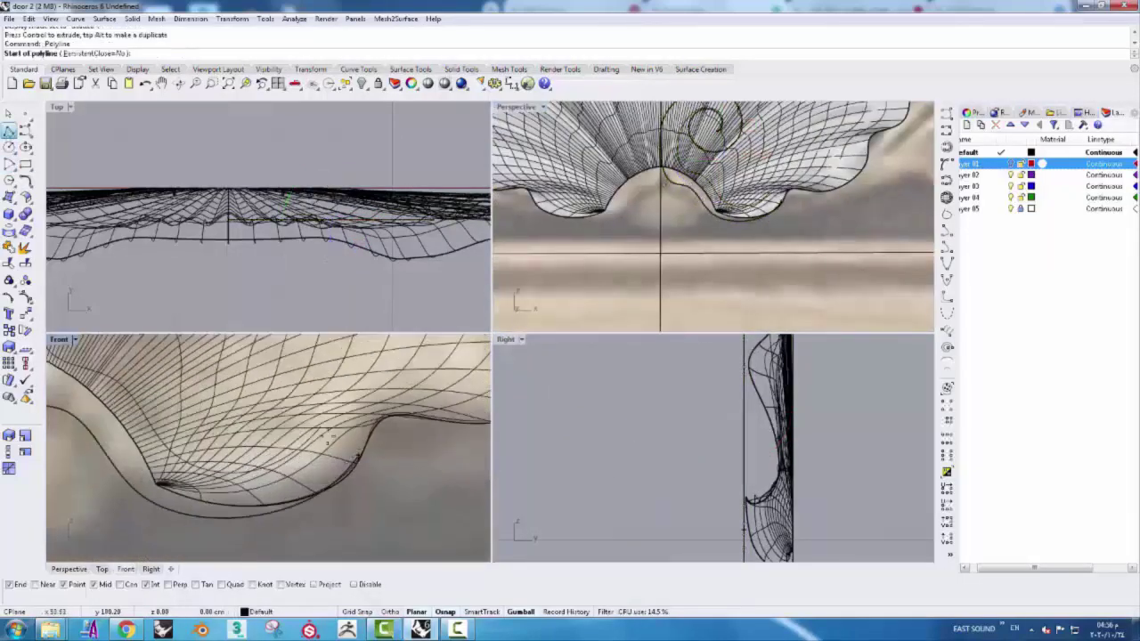
pyautogui.scroll(3, 339, 446)
pyautogui.click(311, 418)
pyautogui.click(383, 467)
pyautogui.press('Return')
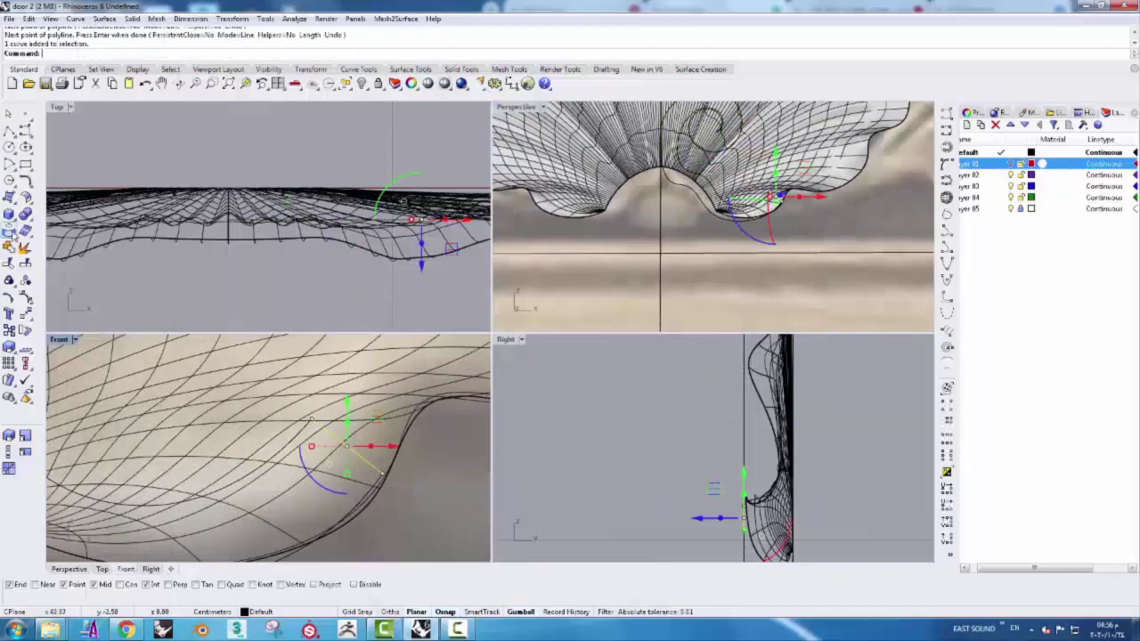
pyautogui.click(9, 231)
pyautogui.click(359, 436)
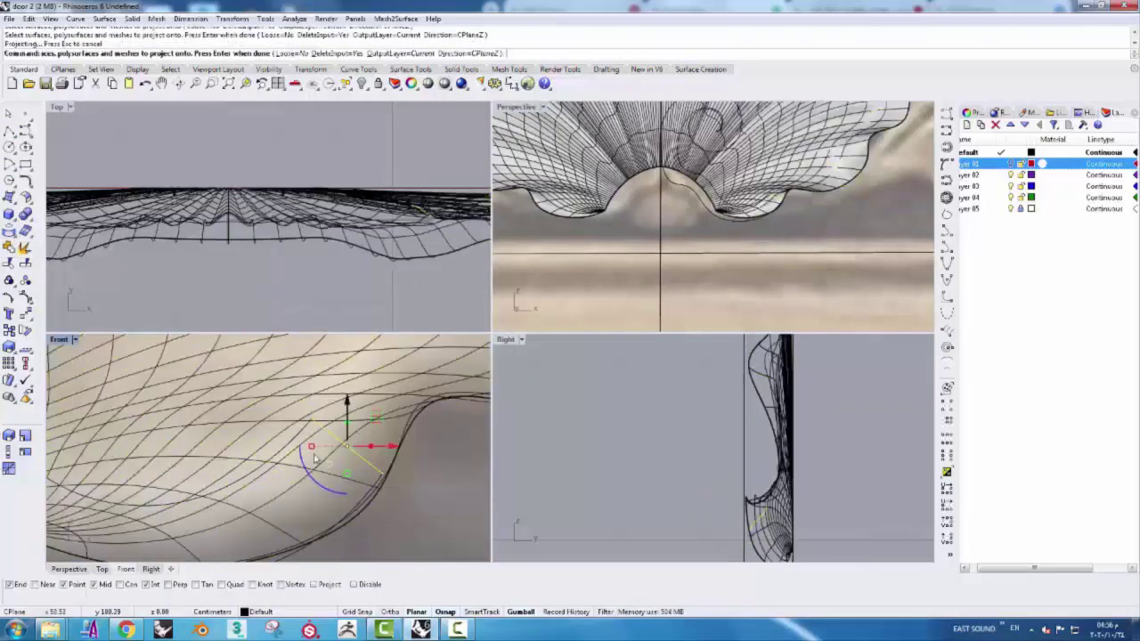
pyautogui.press('Return')
# - Trace an interpolated curve around the scroll's spiral
pyautogui.click(249, 533)
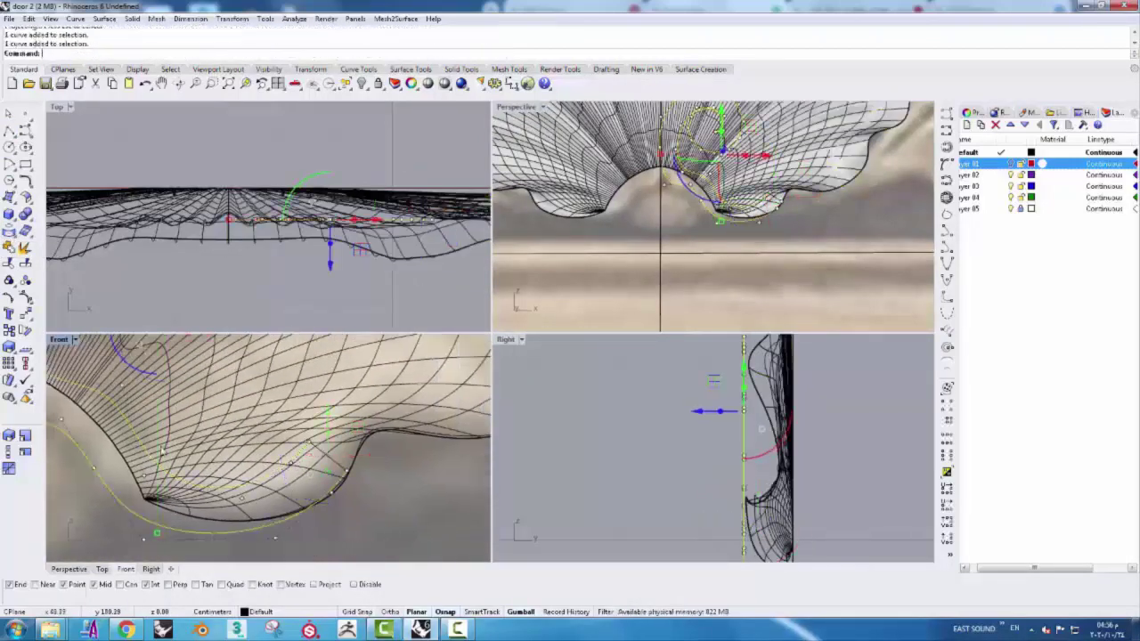
pyautogui.scroll(3, 249, 532)
pyautogui.scroll(3, 212, 431)
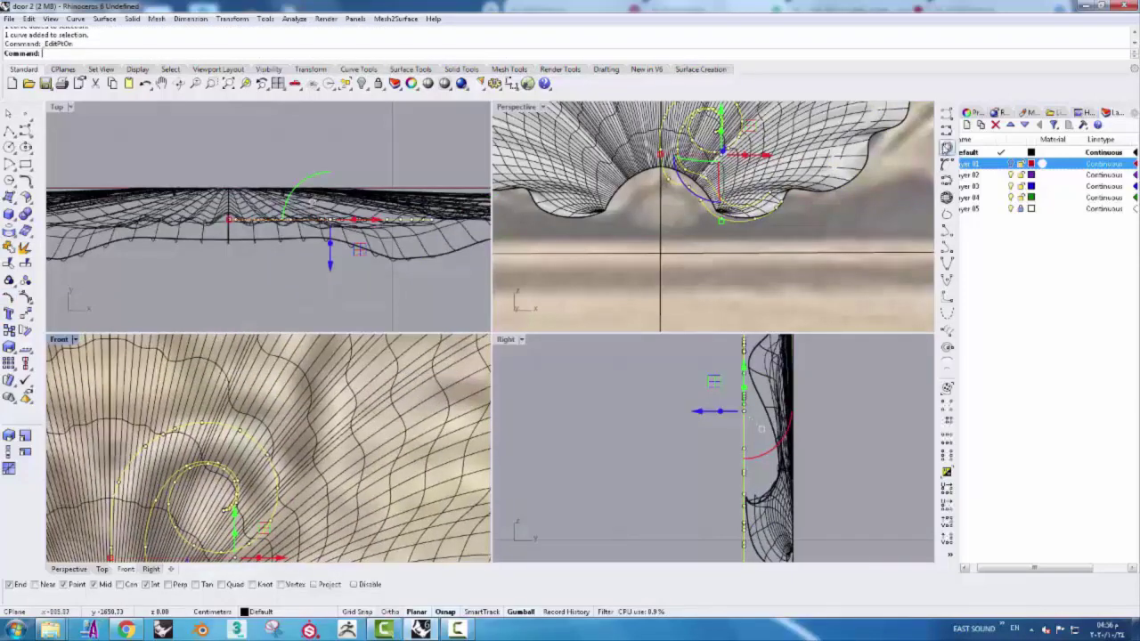
pyautogui.click(946, 129)
pyautogui.scroll(2, 209, 482)
pyautogui.click(207, 481)
pyautogui.click(196, 383)
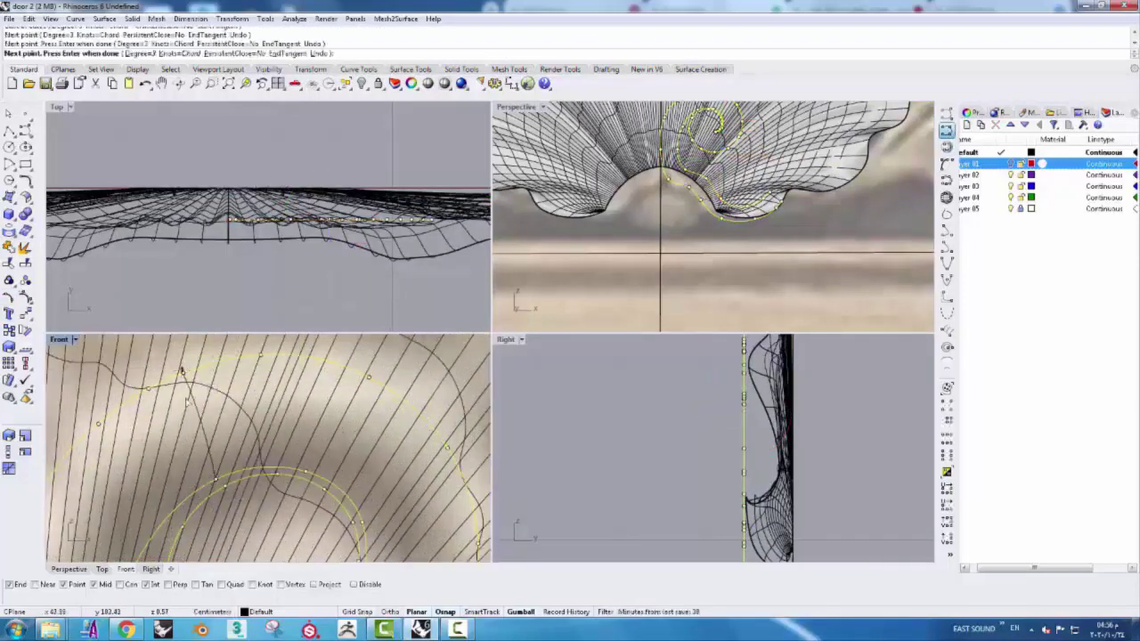
pyautogui.press('Return')
# - Rebuild the spiral curve so it is smoother
pyautogui.click(358, 69)
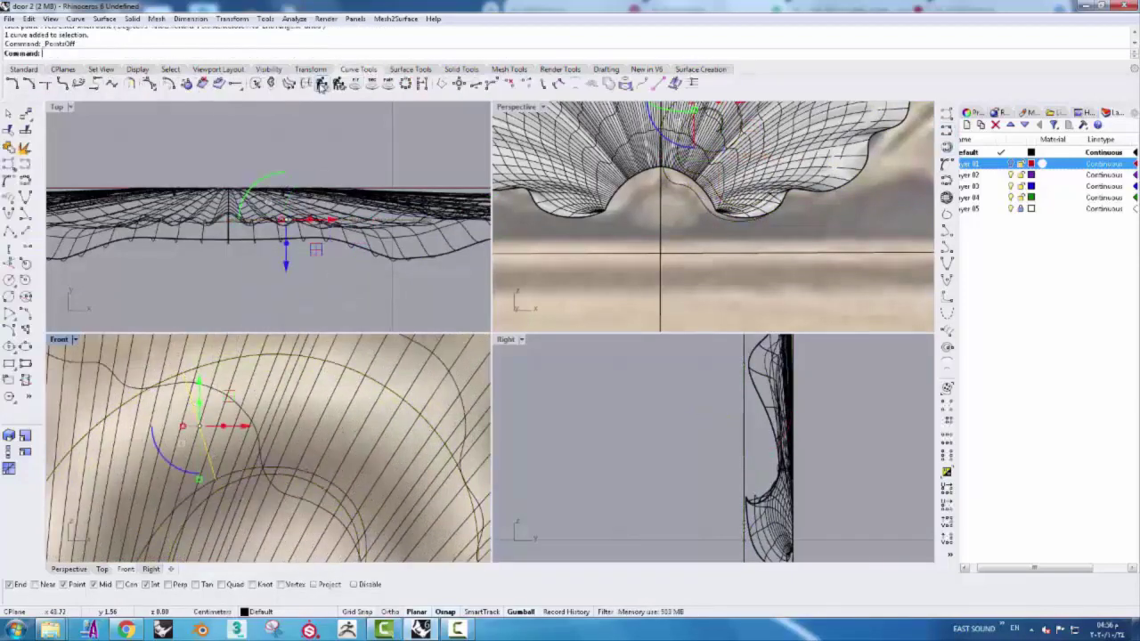
pyautogui.click(322, 83)
pyautogui.click(462, 327)
pyautogui.scroll(-2, 230, 431)
# - Hide the shell surface and inspect the front curve's control points
pyautogui.click(365, 210)
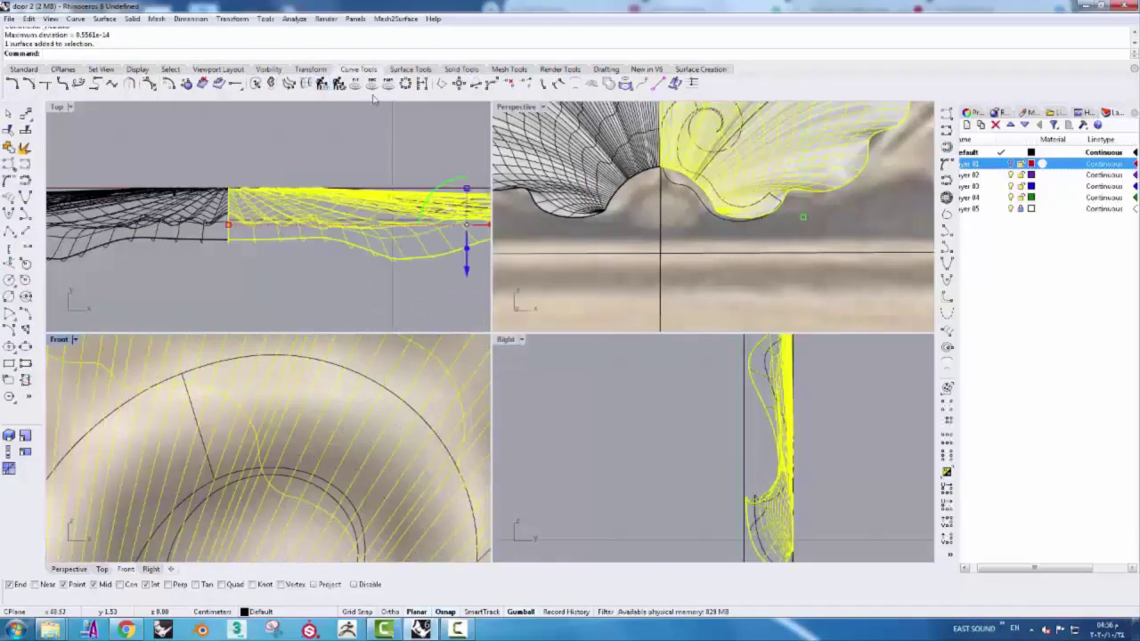
pyautogui.click(24, 68)
pyautogui.click(410, 83)
pyautogui.click(178, 424)
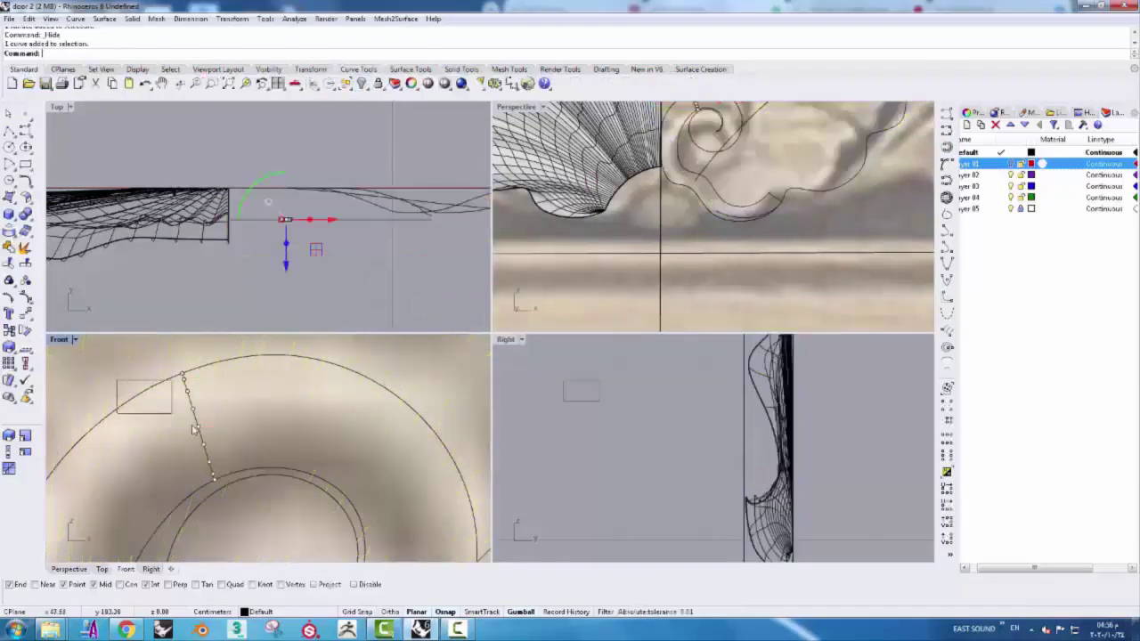
pyautogui.moveTo(257, 479); pyautogui.dragTo(256, 480)
pyautogui.scroll(3, 173, 398)
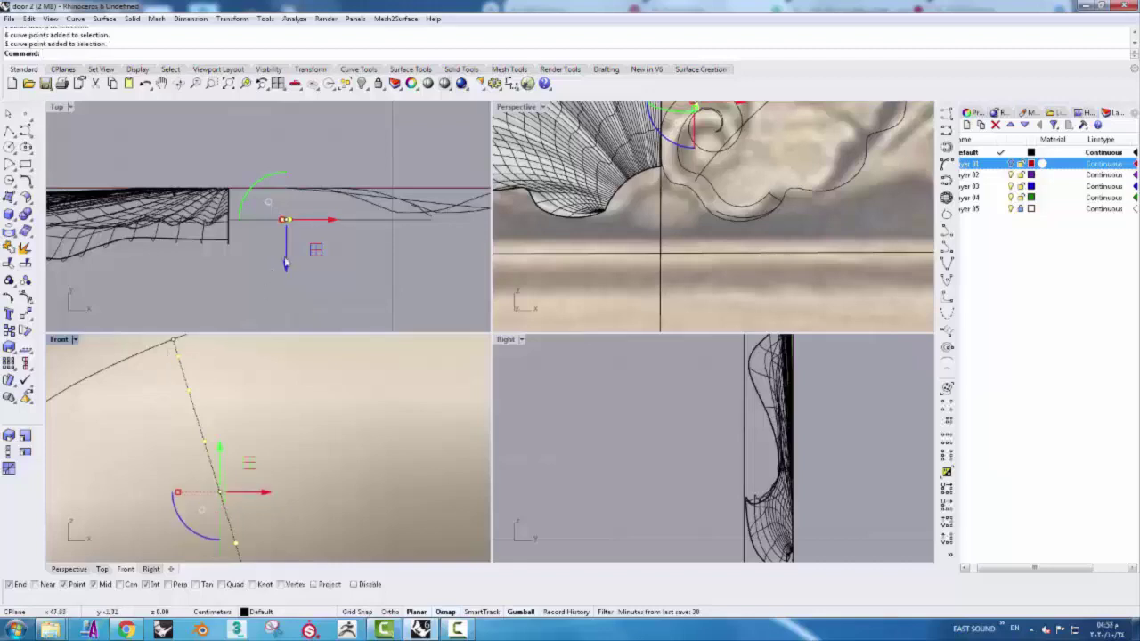
pyautogui.scroll(3, 286, 263)
pyautogui.scroll(-3, 174, 393)
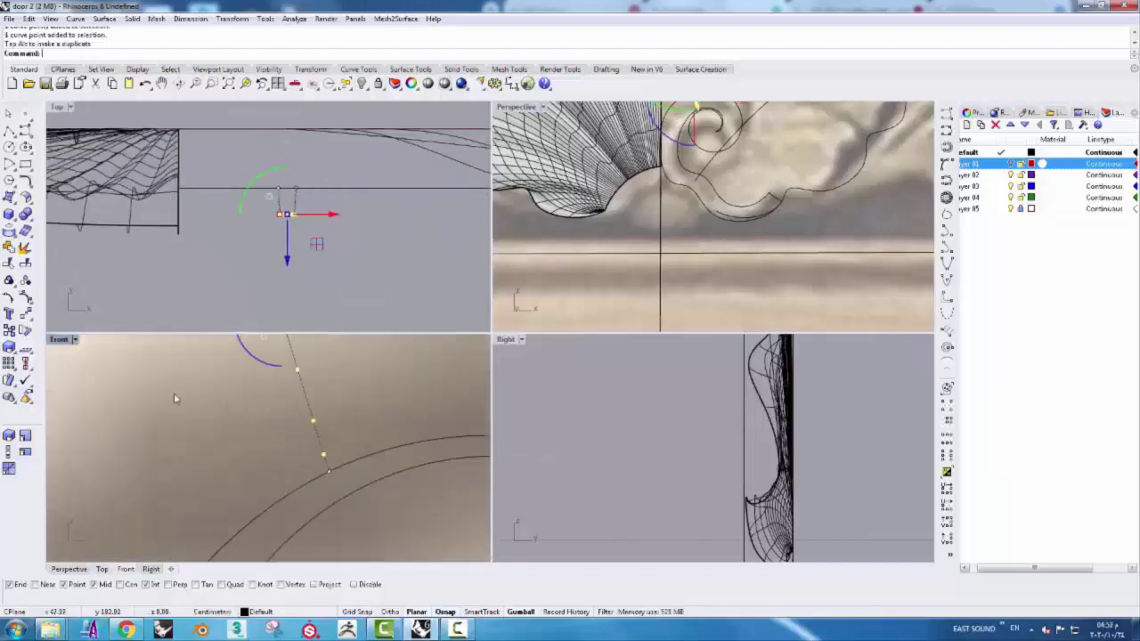
pyautogui.moveTo(152, 400); pyautogui.dragTo(319, 466)
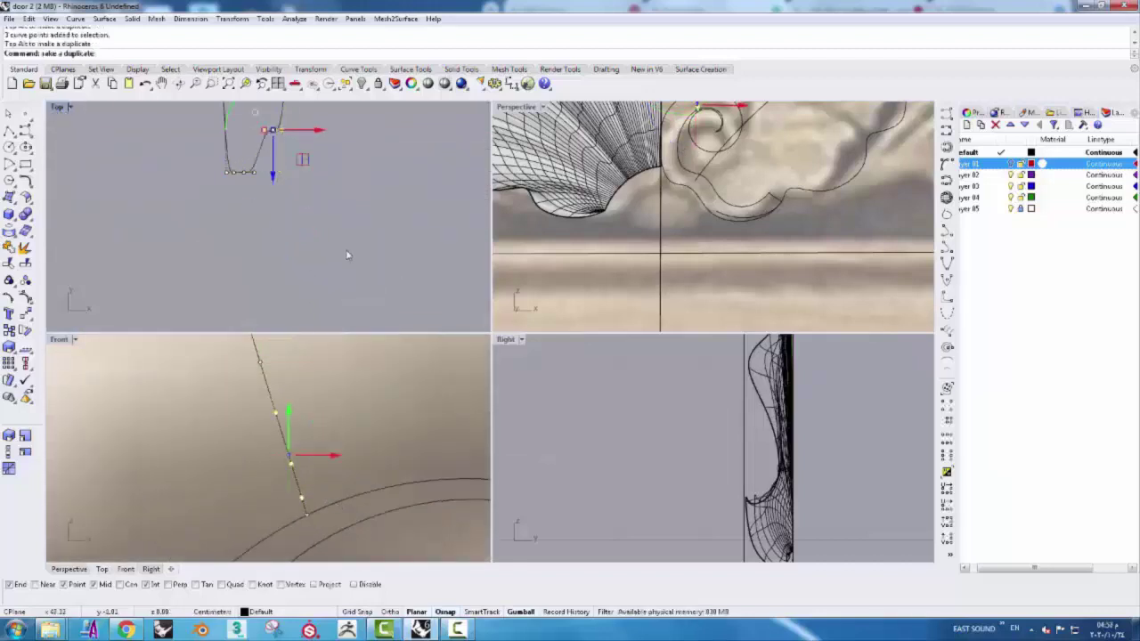
pyautogui.press('Escape')
# - Sweep2 the scroll's lower band along two rails and a cross-section, adding a slash between the rails
pyautogui.click(693, 69)
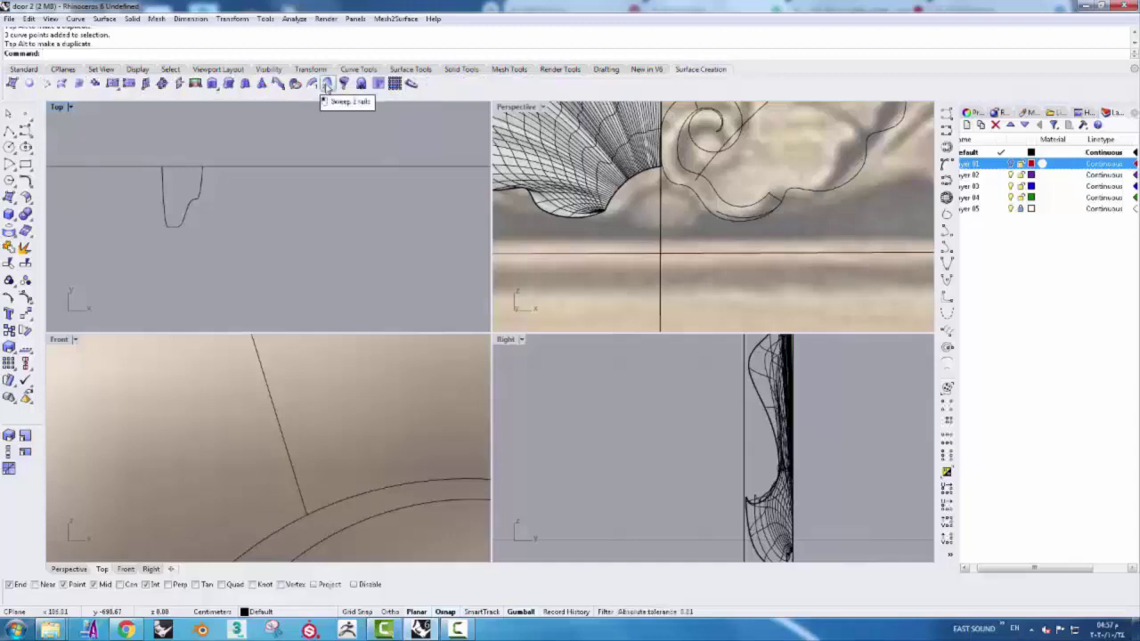
pyautogui.click(327, 85)
pyautogui.scroll(-3, 277, 461)
pyautogui.click(262, 452)
pyautogui.click(255, 437)
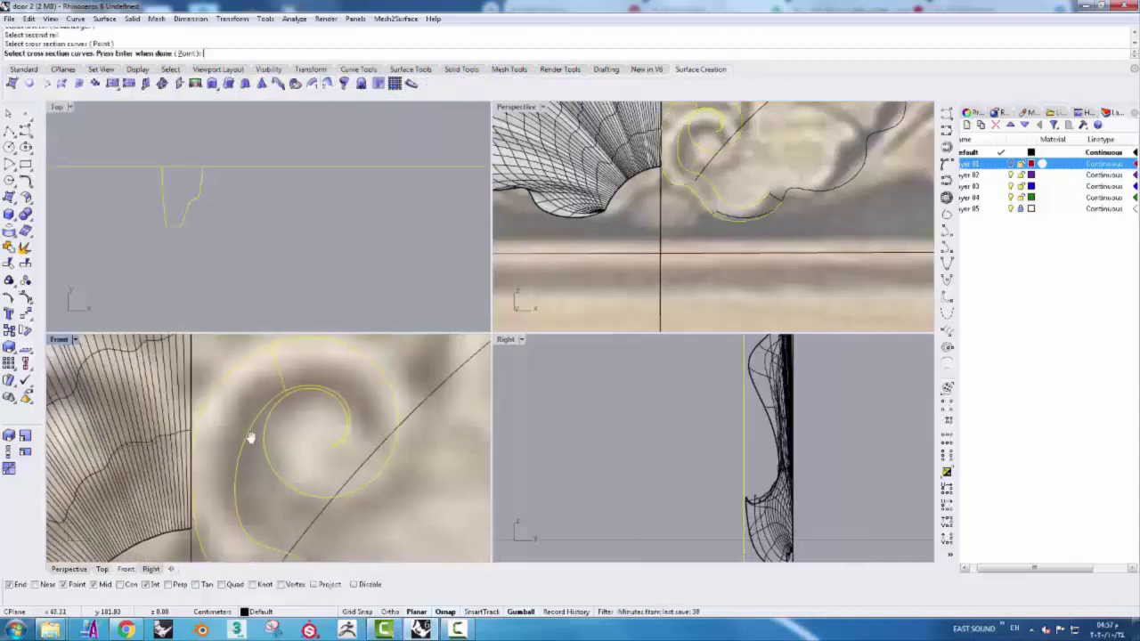
pyautogui.click(318, 489)
pyautogui.press('Return')
pyautogui.click(423, 347)
pyautogui.click(199, 464)
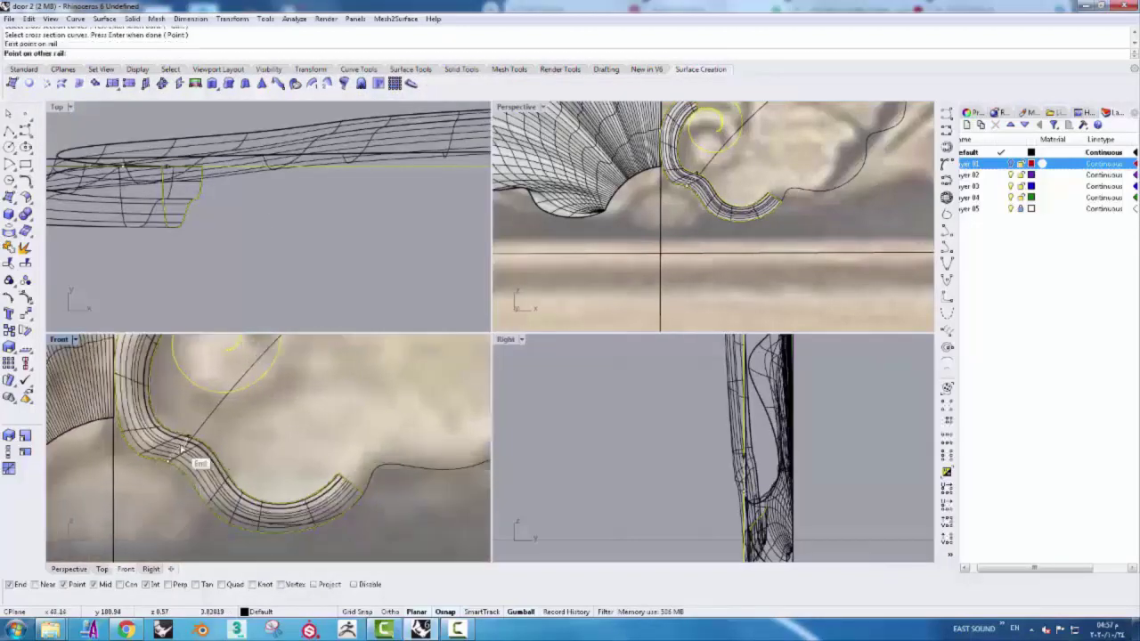
pyautogui.click(133, 445)
pyautogui.scroll(3, 138, 456)
pyautogui.click(175, 481)
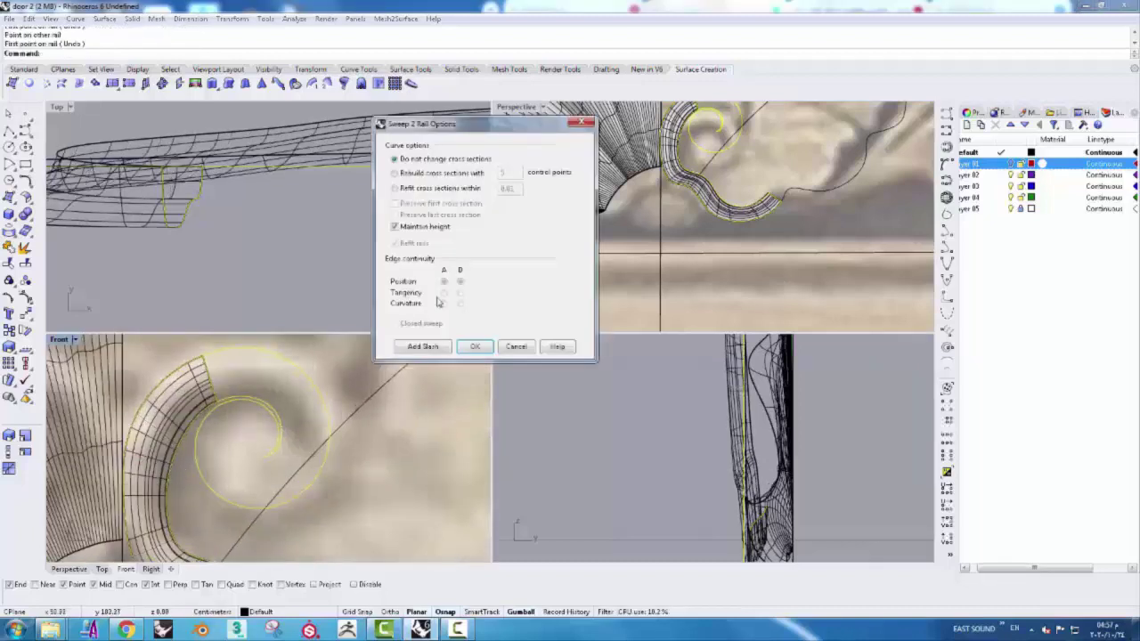
pyautogui.click(473, 348)
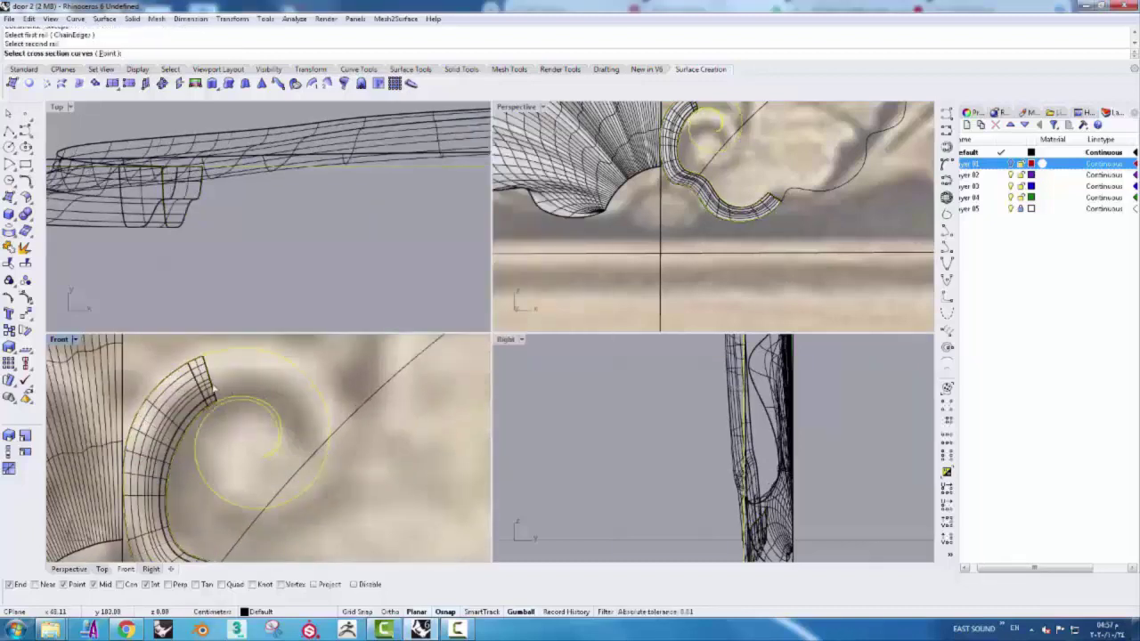
# - Repeat Sweep2 along the spiral curve to form the curled volute, then show the shell again
pyautogui.press('Return')
pyautogui.click(427, 349)
pyautogui.scroll(3, 351, 433)
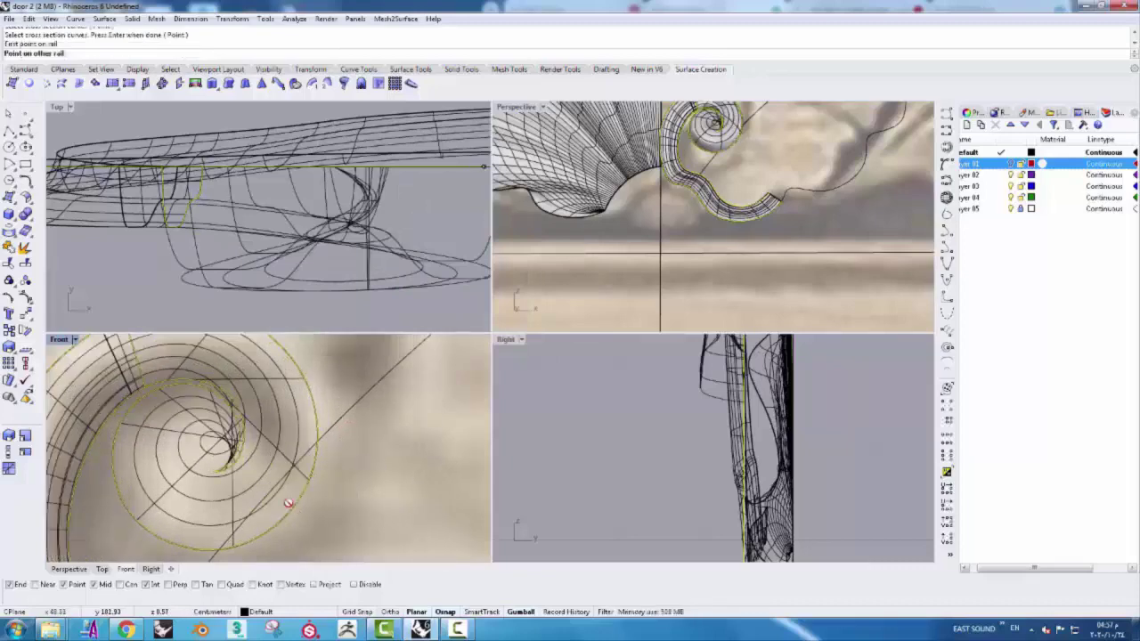
pyautogui.click(263, 463)
pyautogui.press('Return')
pyautogui.click(474, 347)
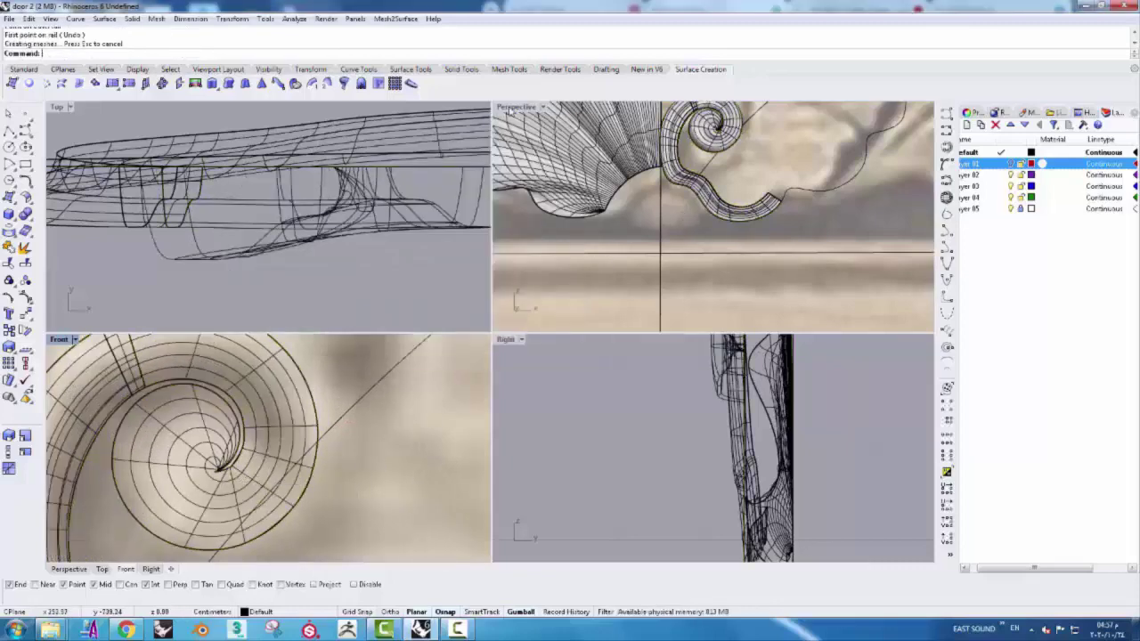
pyautogui.click(23, 68)
pyautogui.click(361, 83)
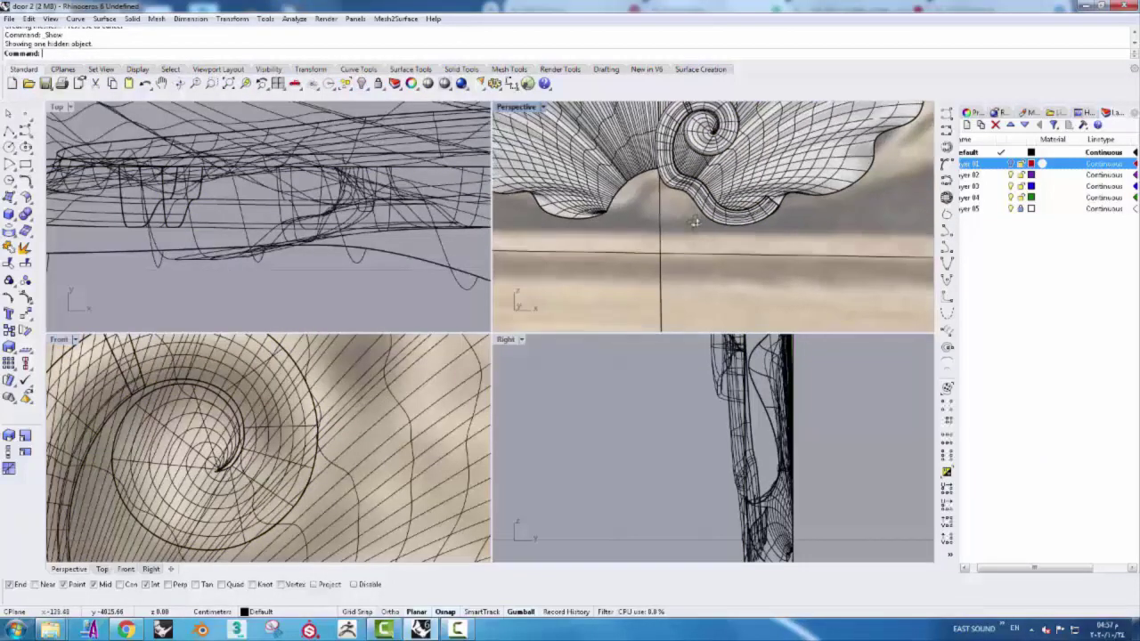
# - Join the two volute surfaces and mirror the result across the shell's vertical centre line
pyautogui.click(715, 222)
pyautogui.keyDown('shift'); pyautogui.click(279, 134); pyautogui.keyUp('shift')
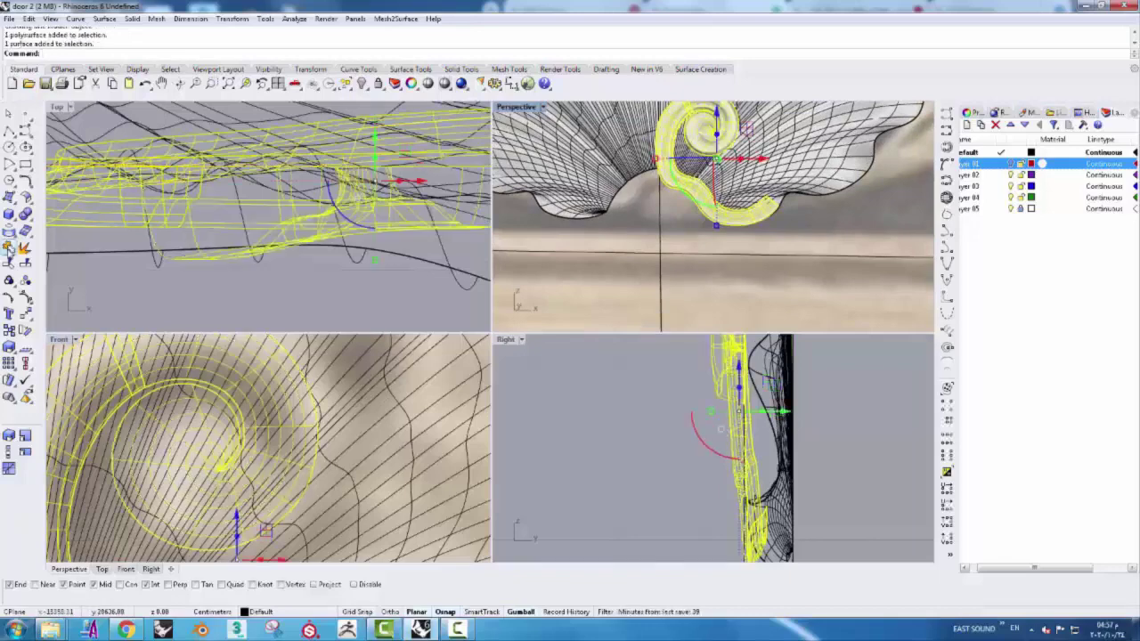
pyautogui.hotkey('ctrl', 'j')
pyautogui.click(310, 68)
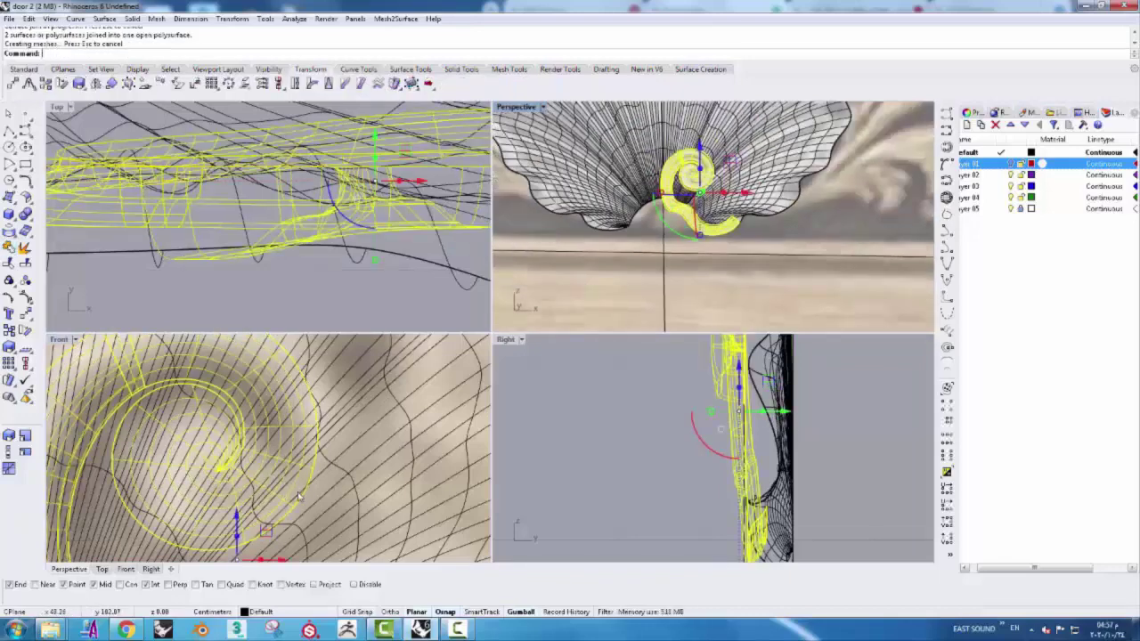
pyautogui.scroll(-5, 267, 526)
pyautogui.click(95, 83)
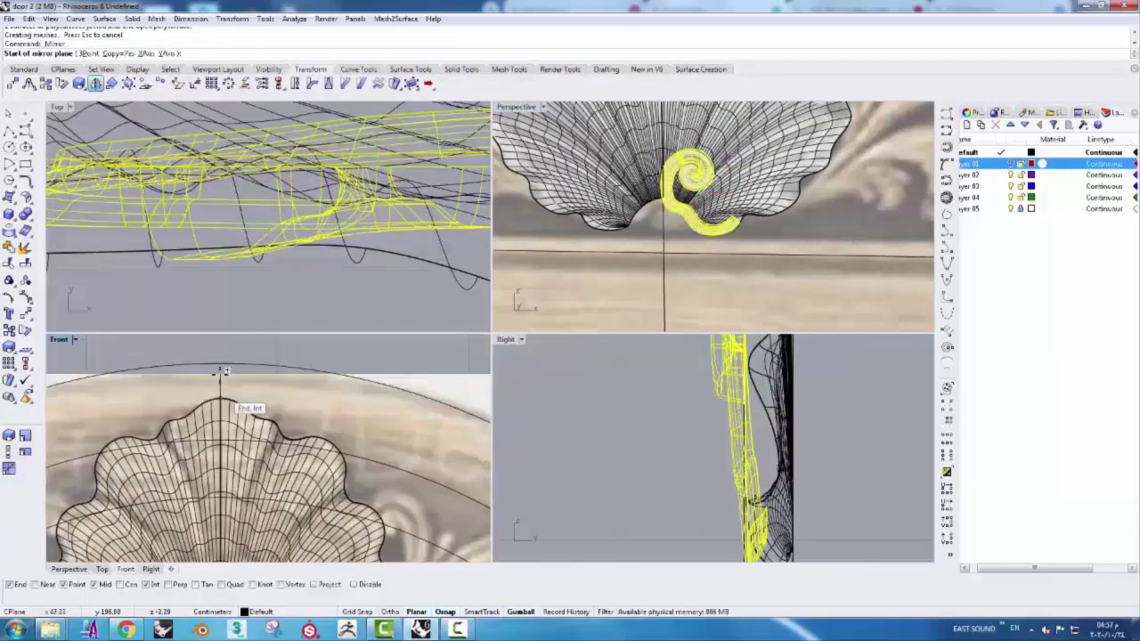
pyautogui.click(219, 376)
pyautogui.click(220, 481)
# - Switch the Perspective view to Rendered display and select both shell halves
pyautogui.click(524, 107)
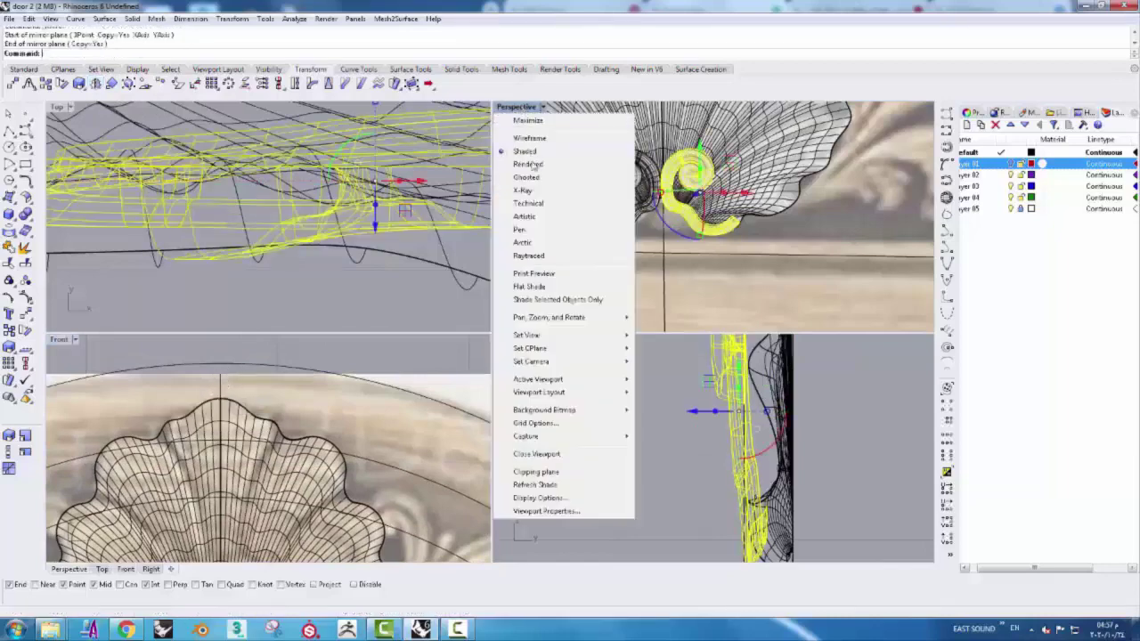
pyautogui.click(535, 159)
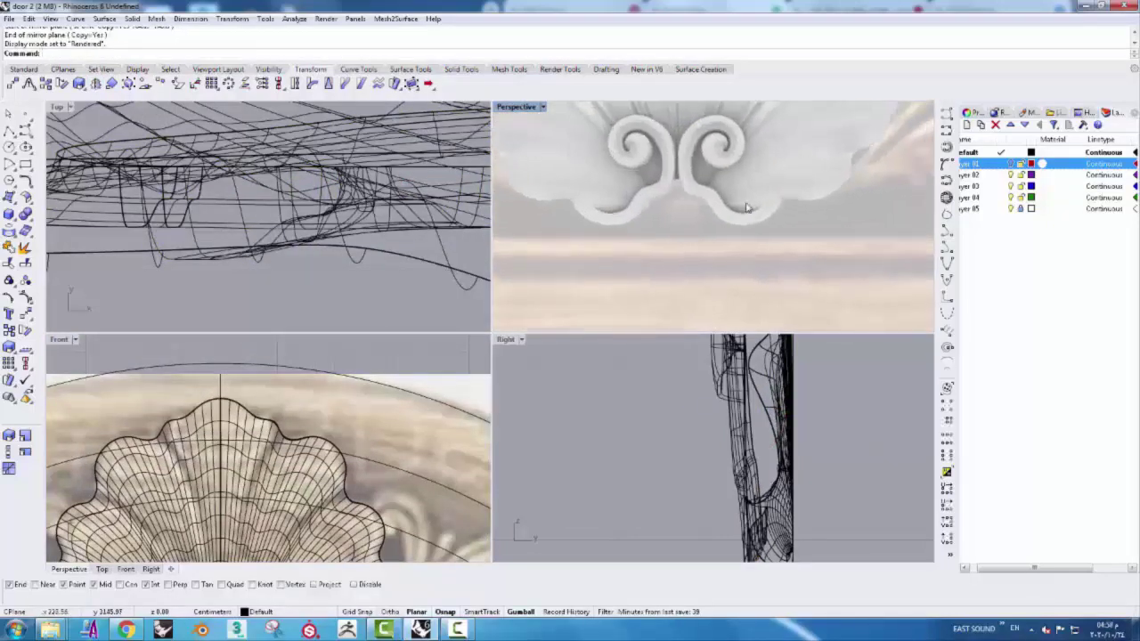
pyautogui.click(704, 192)
pyautogui.keyDown('shift'); pyautogui.click(574, 182); pyautogui.keyUp('shift')
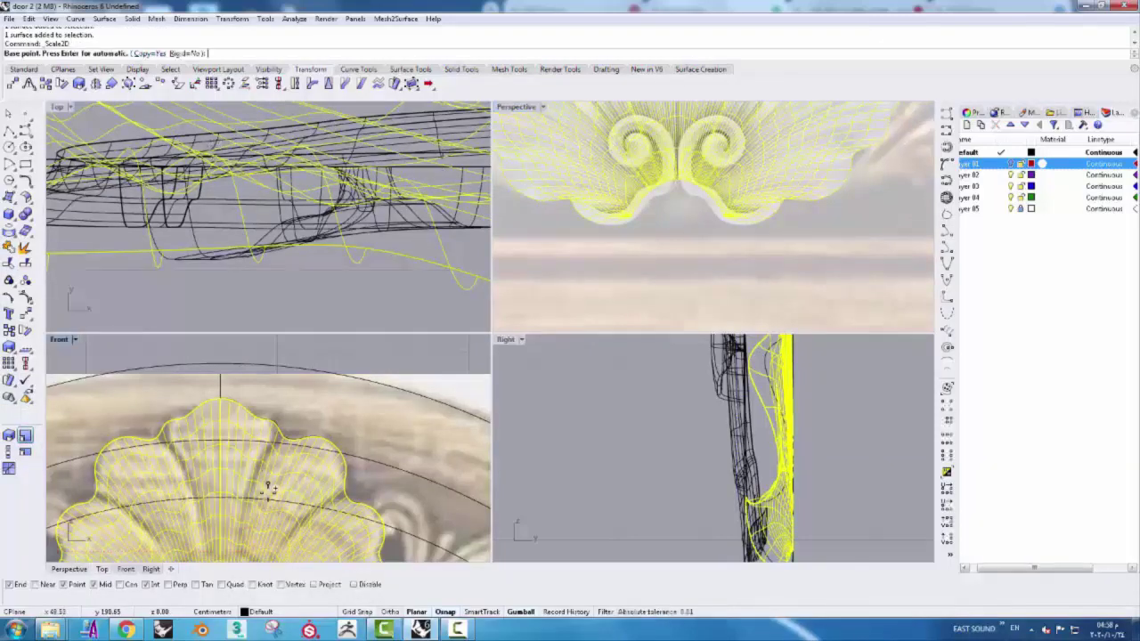
# - Scale2D the shell from its bottom centre to enlarge it above the volutes
pyautogui.scroll(-3, 268, 488)
pyautogui.click(230, 460)
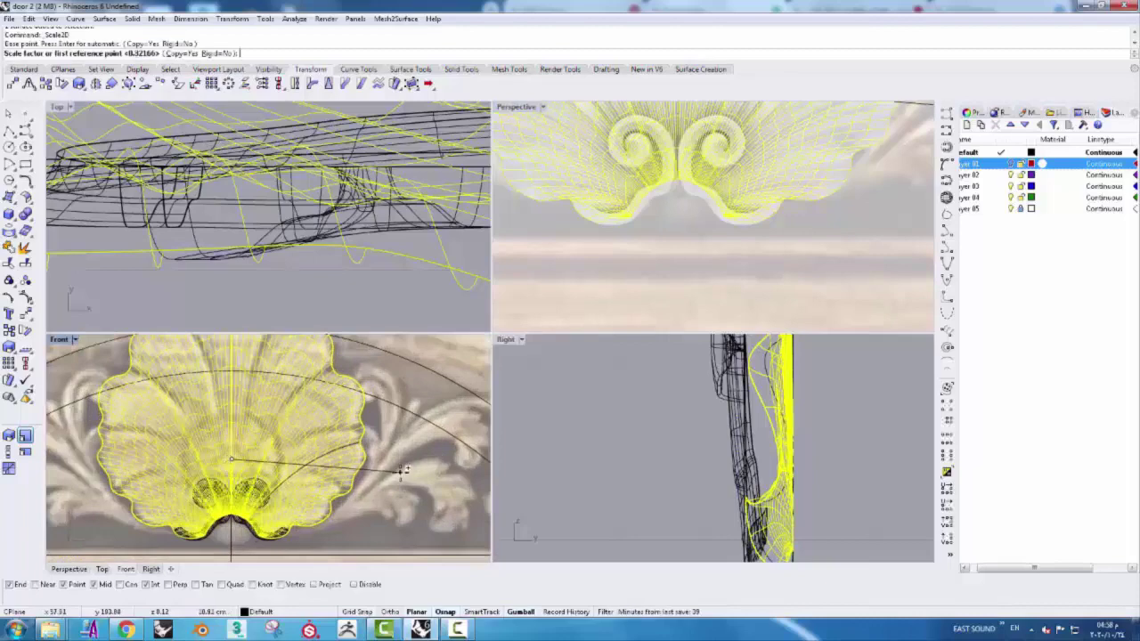
pyautogui.click(416, 459)
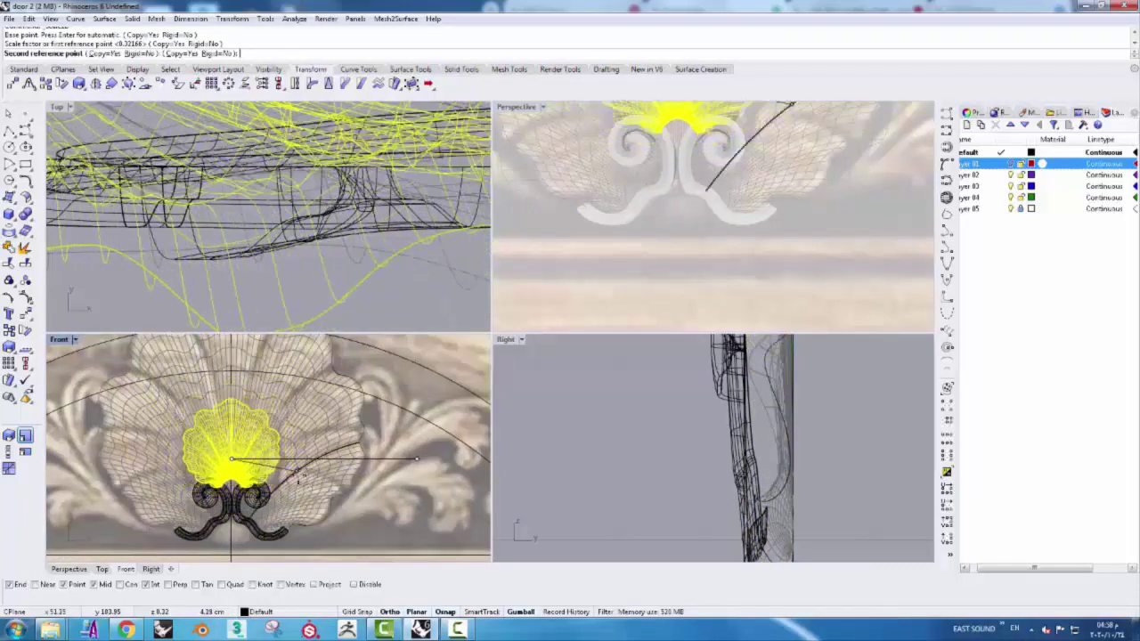
pyautogui.click(298, 476)
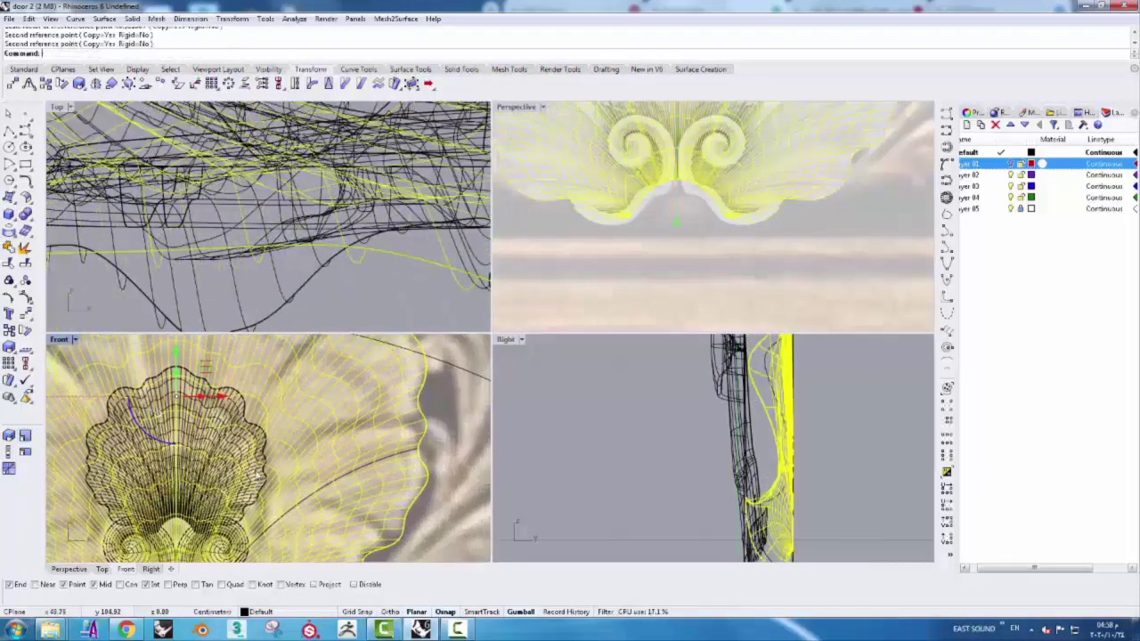
# - Enlarge one shell half further with the gumball scale handle
pyautogui.scroll(2, 267, 479)
pyautogui.click(267, 481)
pyautogui.scroll(3, 232, 445)
pyautogui.scroll(2, 194, 412)
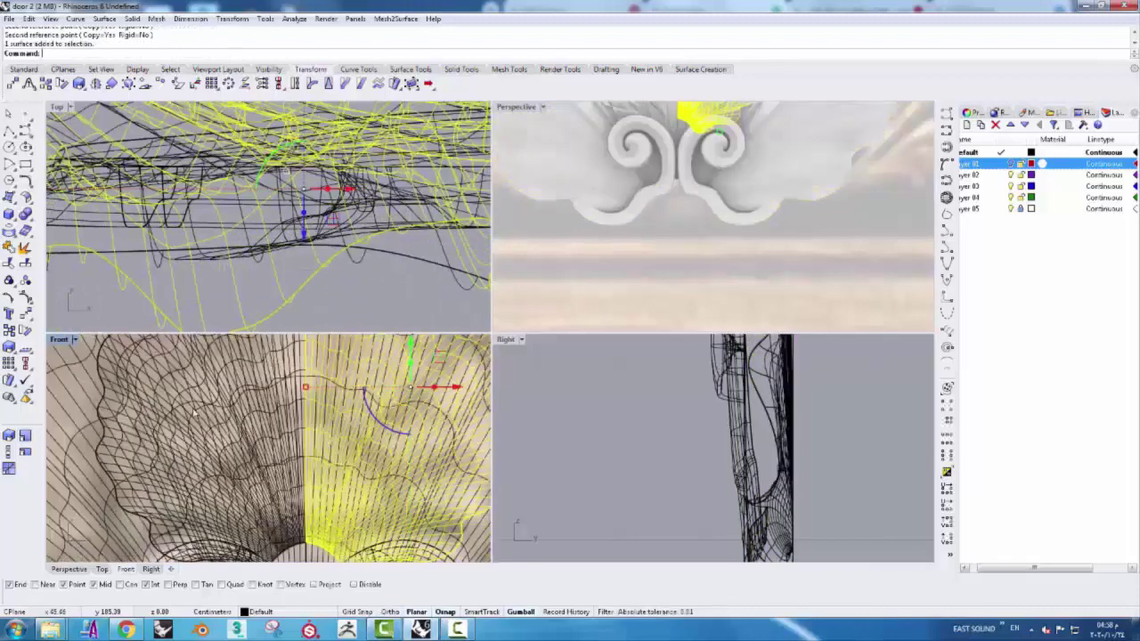
pyautogui.scroll(-3, 99, 411)
pyautogui.moveTo(294, 407); pyautogui.dragTo(508, 387)
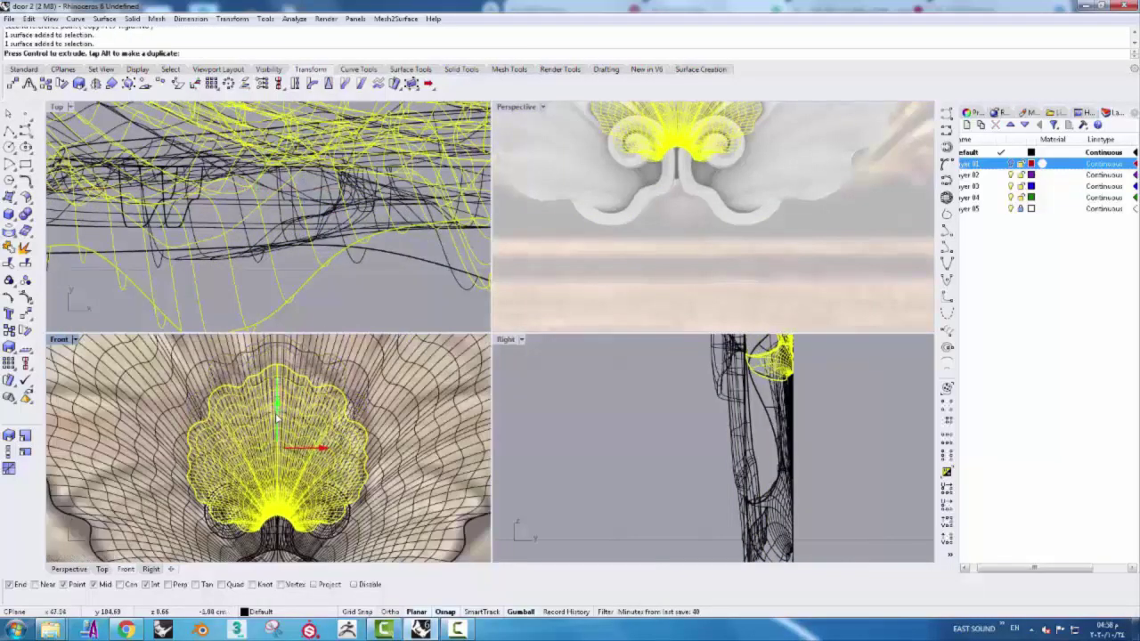
# - Flatten the shell's depth with the gumball and check it in the Perspective view
pyautogui.scroll(-3, 694, 277)
pyautogui.scroll(-3, 225, 270)
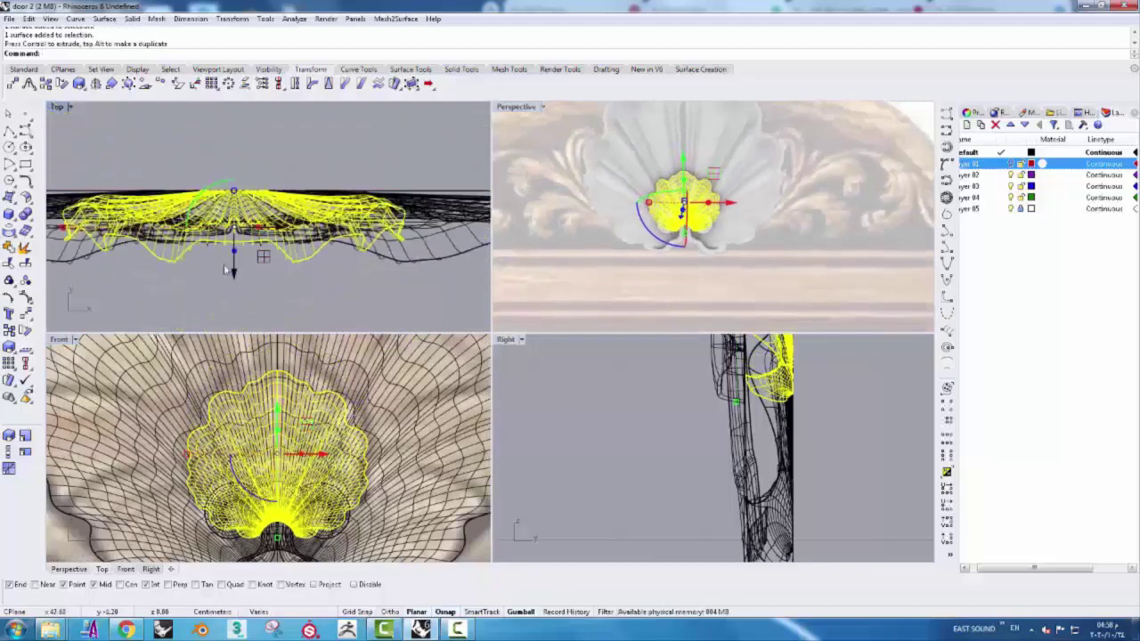
pyautogui.moveTo(231, 192); pyautogui.dragTo(234, 207)
pyautogui.moveTo(713, 222); pyautogui.dragTo(801, 227, button='right')
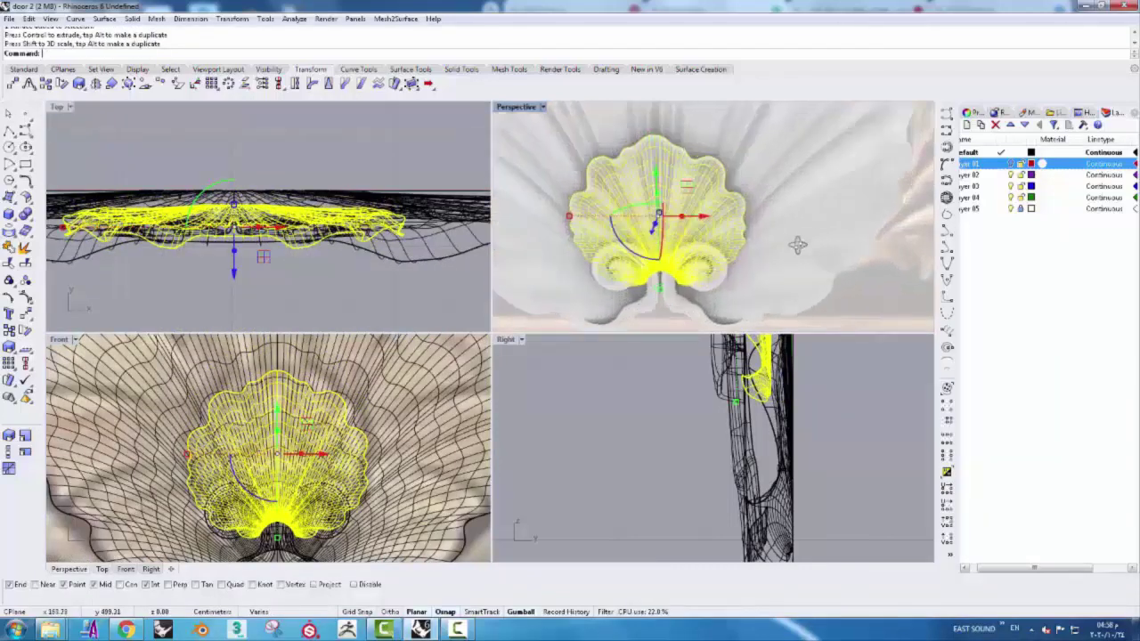
pyautogui.moveTo(579, 209)
pyautogui.mouseDown(button='right')
pyautogui.moveTo(615, 205)
pyautogui.moveTo(684, 303)
pyautogui.mouseUp(button='right')
pyautogui.press('Escape')
# - Select both shell halves to review the resized carving, then clear the selection
pyautogui.scroll(2, 679, 223)
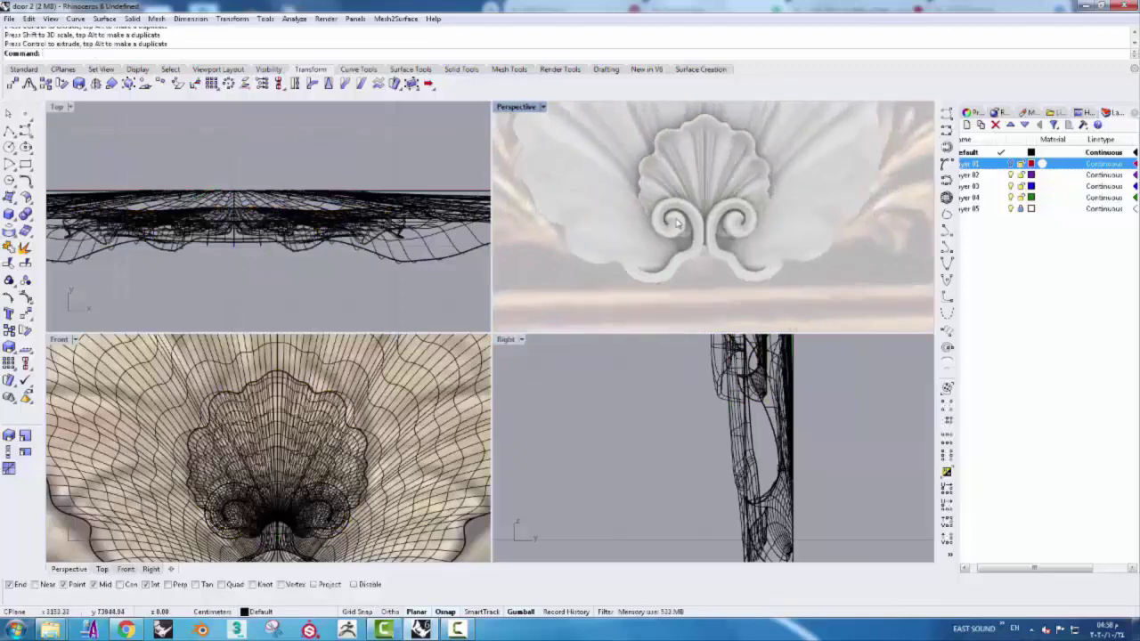
pyautogui.scroll(3, 704, 236)
pyautogui.scroll(2, 719, 249)
pyautogui.scroll(2, 743, 224)
pyautogui.click(743, 225)
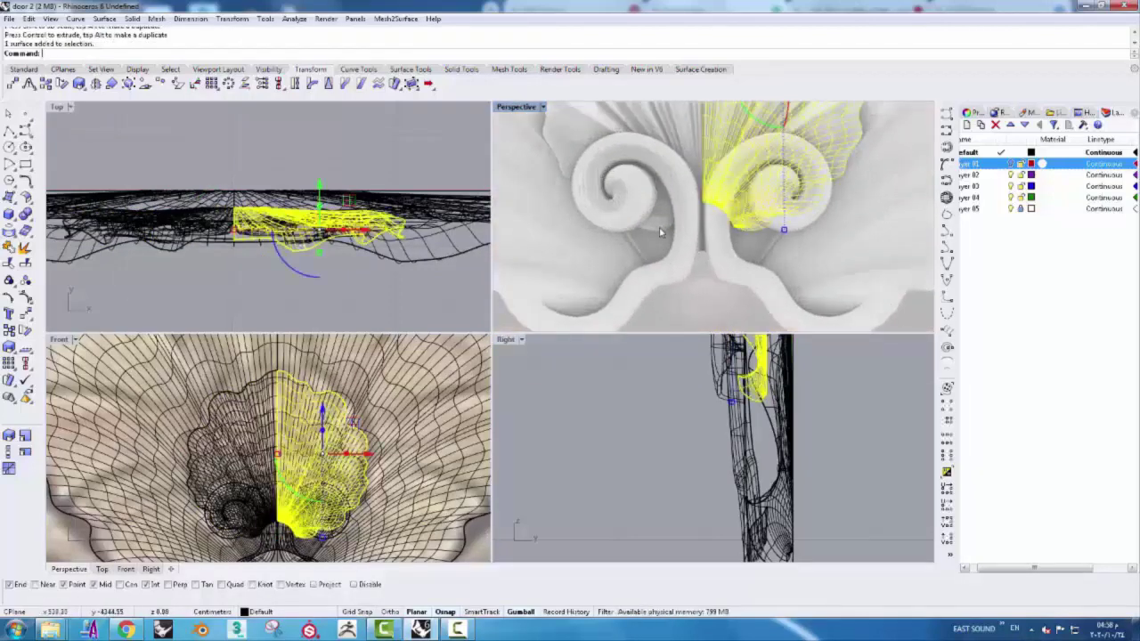
pyautogui.keyDown('shift'); pyautogui.click(661, 232); pyautogui.keyUp('shift')
pyautogui.scroll(-2, 268, 412)
pyautogui.scroll(2, 267, 412)
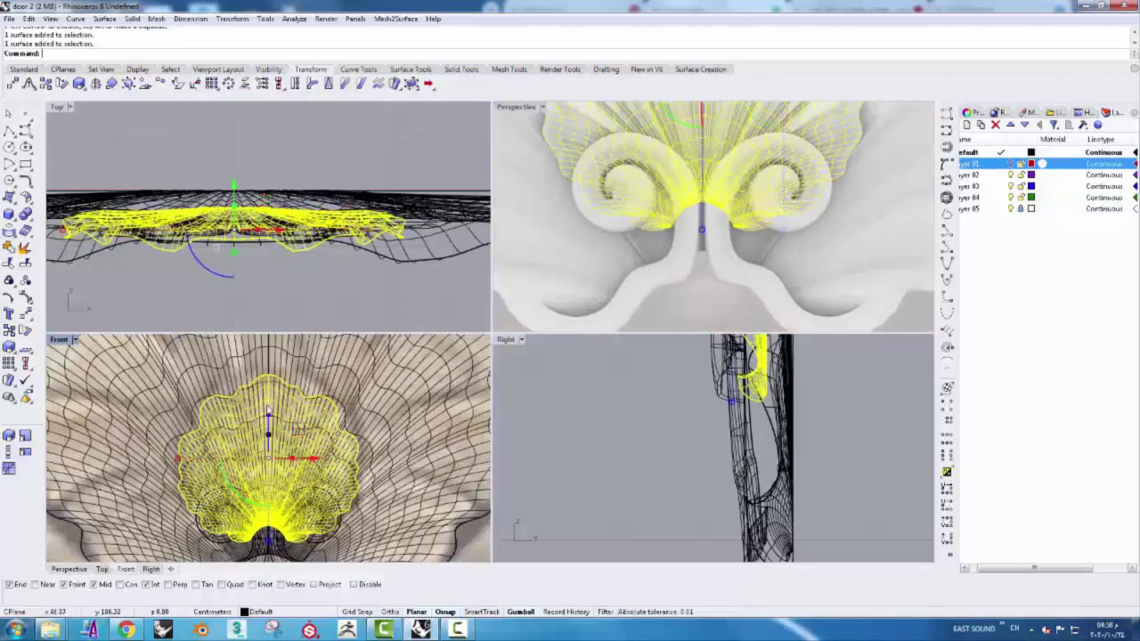
pyautogui.press('Escape')
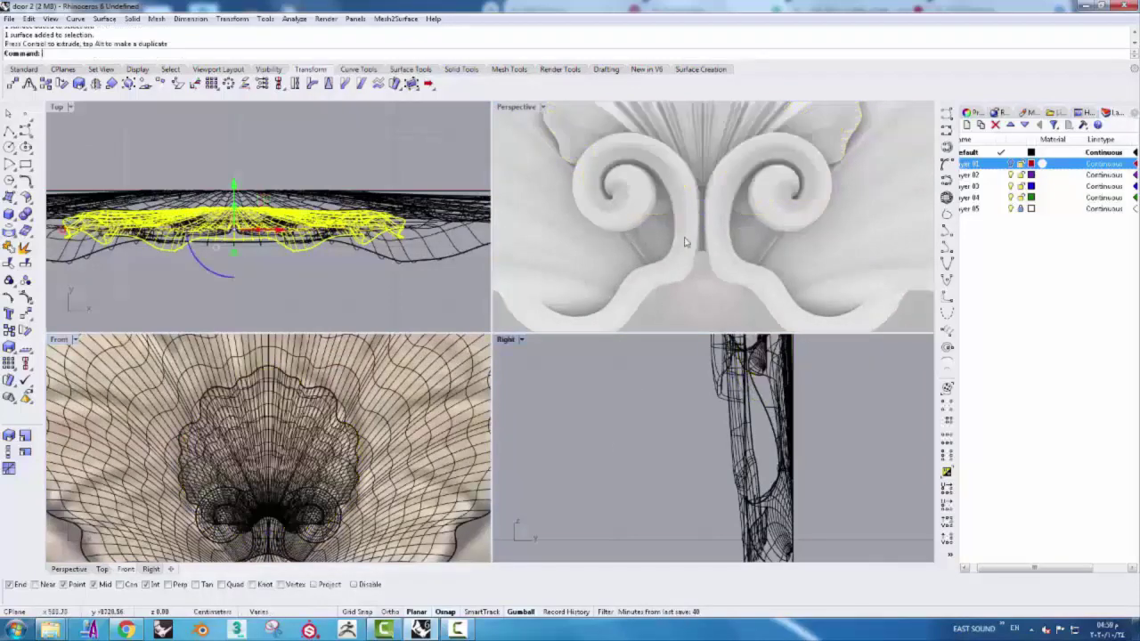
pyautogui.scroll(-3, 626, 254)
pyautogui.scroll(-2, 626, 254)
pyautogui.scroll(-2, 626, 254)
pyautogui.scroll(2, 288, 496)
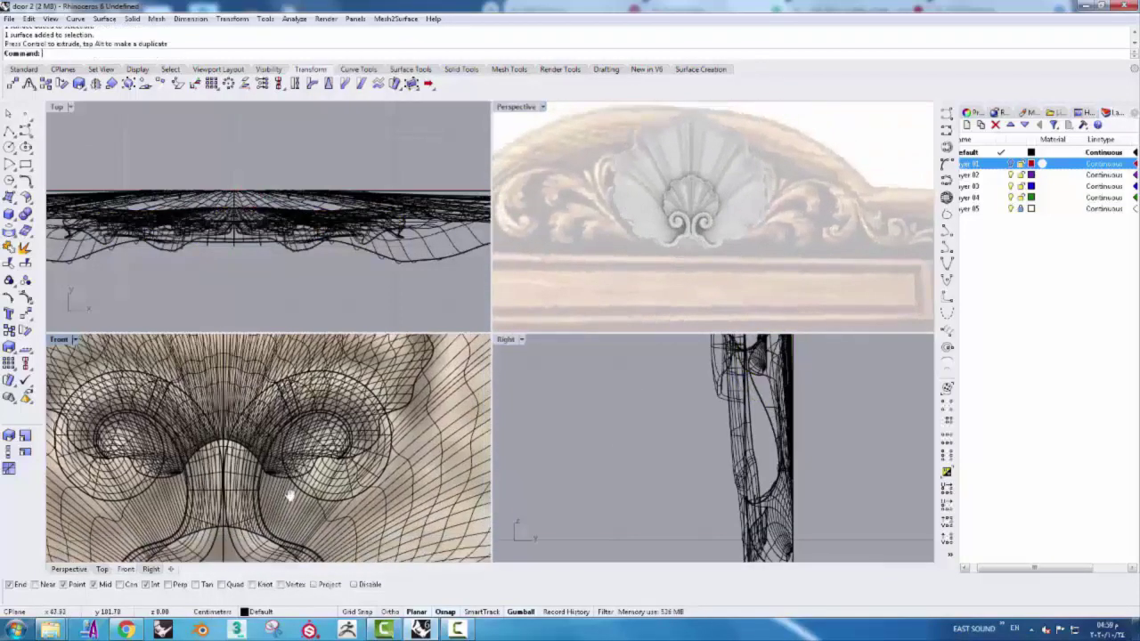
pyautogui.scroll(2, 285, 490)
pyautogui.scroll(2, 343, 501)
# - Join the shell pieces and volutes into one polysurface and select it
pyautogui.moveTo(591, 276); pyautogui.dragTo(812, 171)
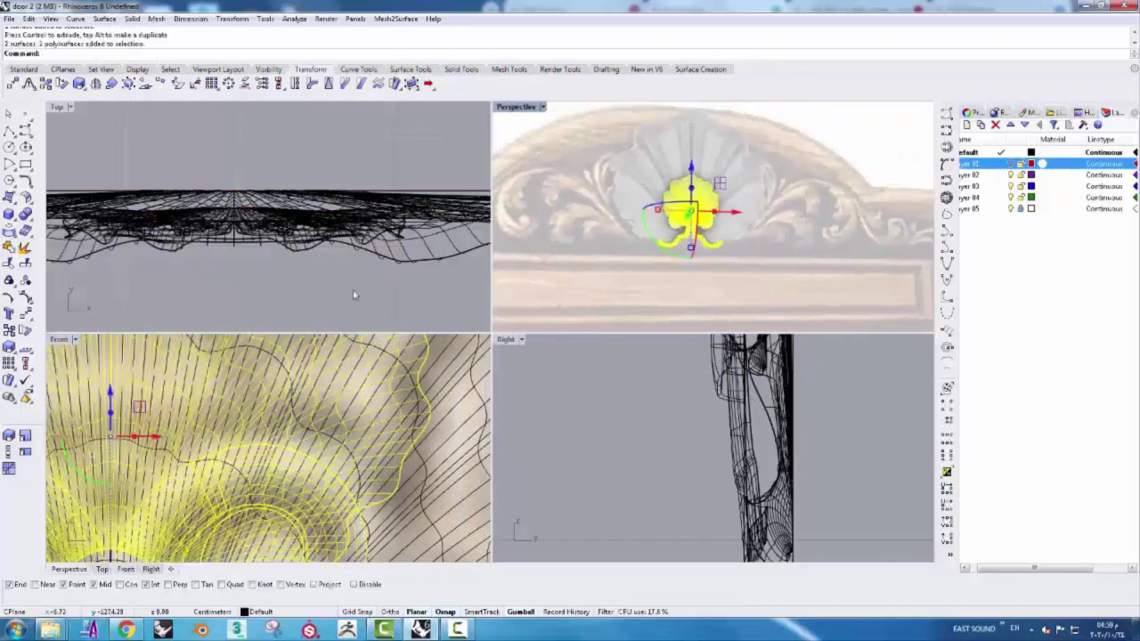
pyautogui.click(7, 249)
pyautogui.scroll(3, 711, 193)
pyautogui.click(710, 193)
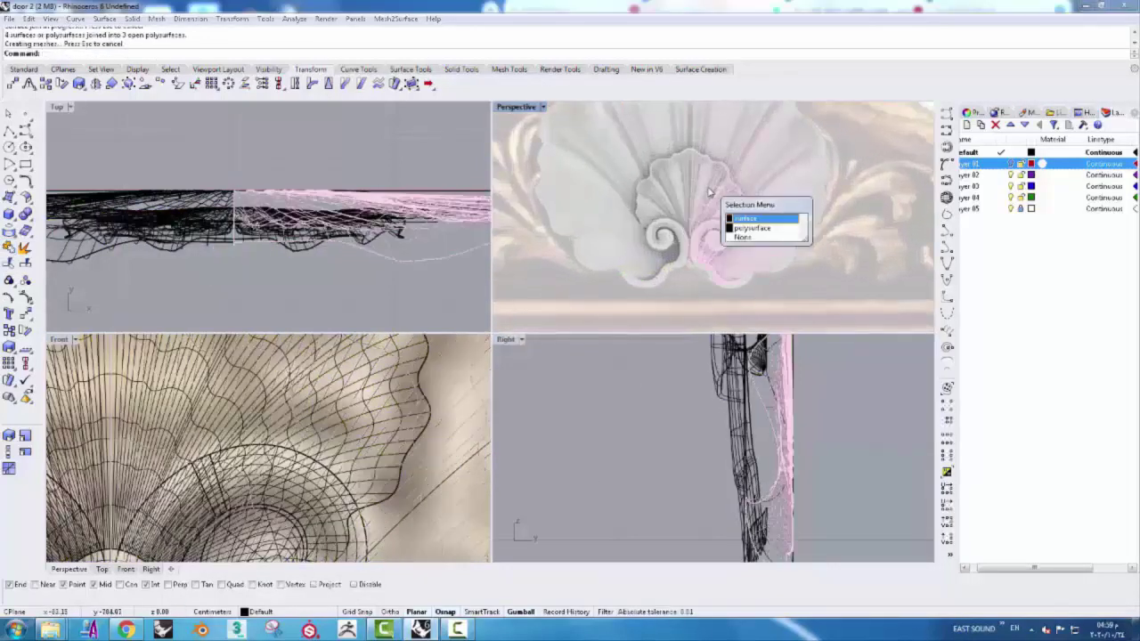
pyautogui.click(756, 228)
pyautogui.scroll(-2, 445, 464)
pyautogui.scroll(-1, 445, 463)
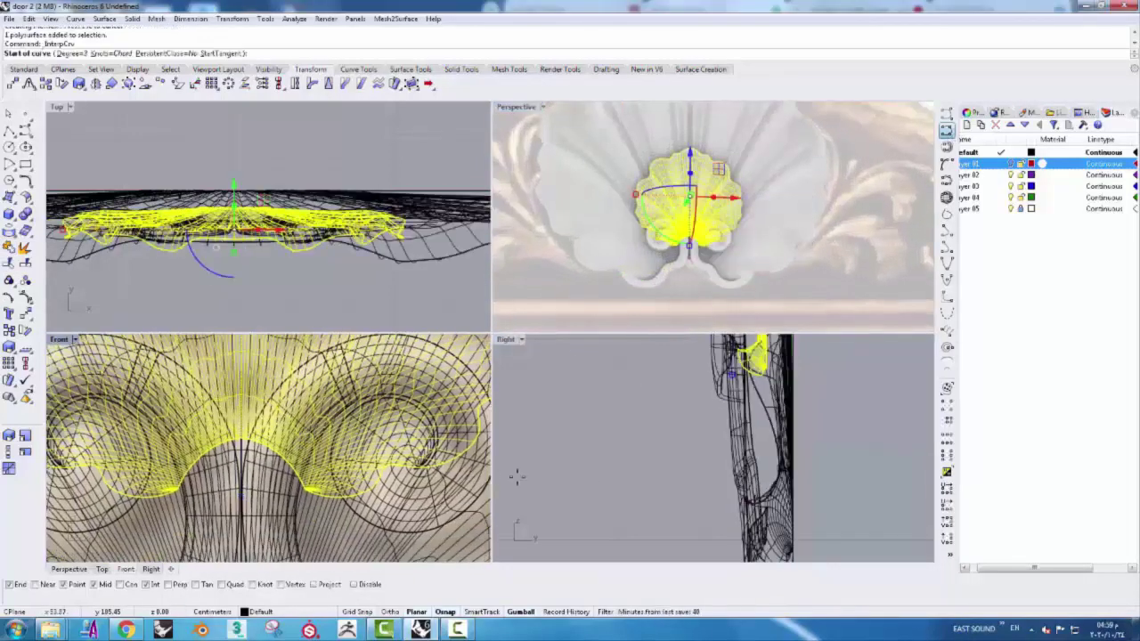
# - Draw a curve across the shell base, split the shell with it, and delete the cut-off piece
pyautogui.click(711, 257)
pyautogui.click(704, 241)
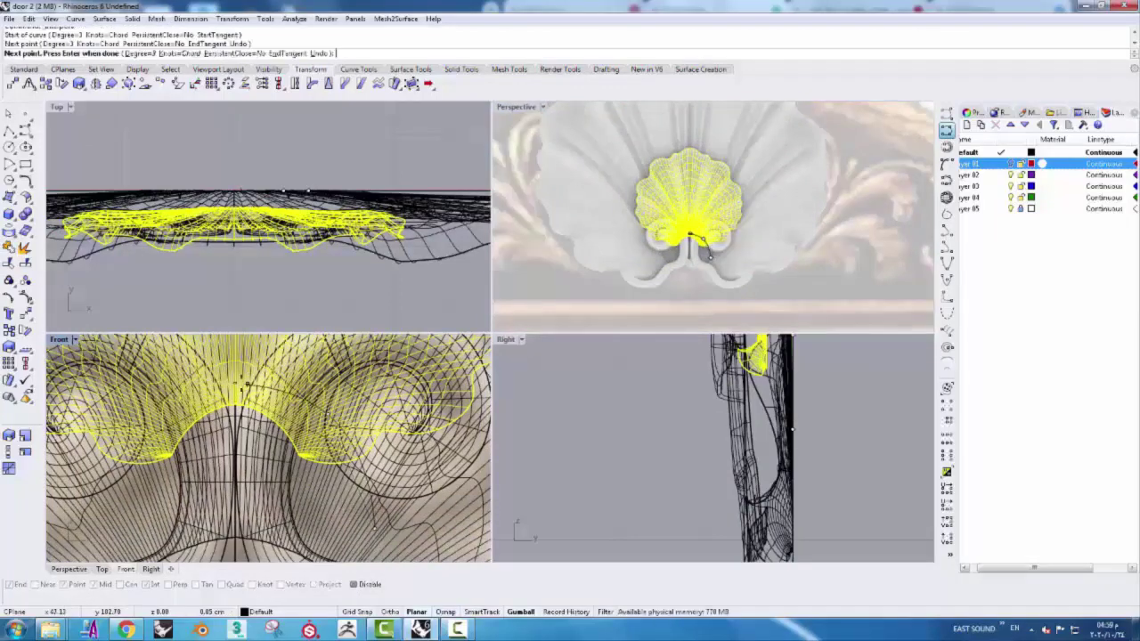
pyautogui.click(686, 233)
pyautogui.click(668, 238)
pyautogui.press('Return')
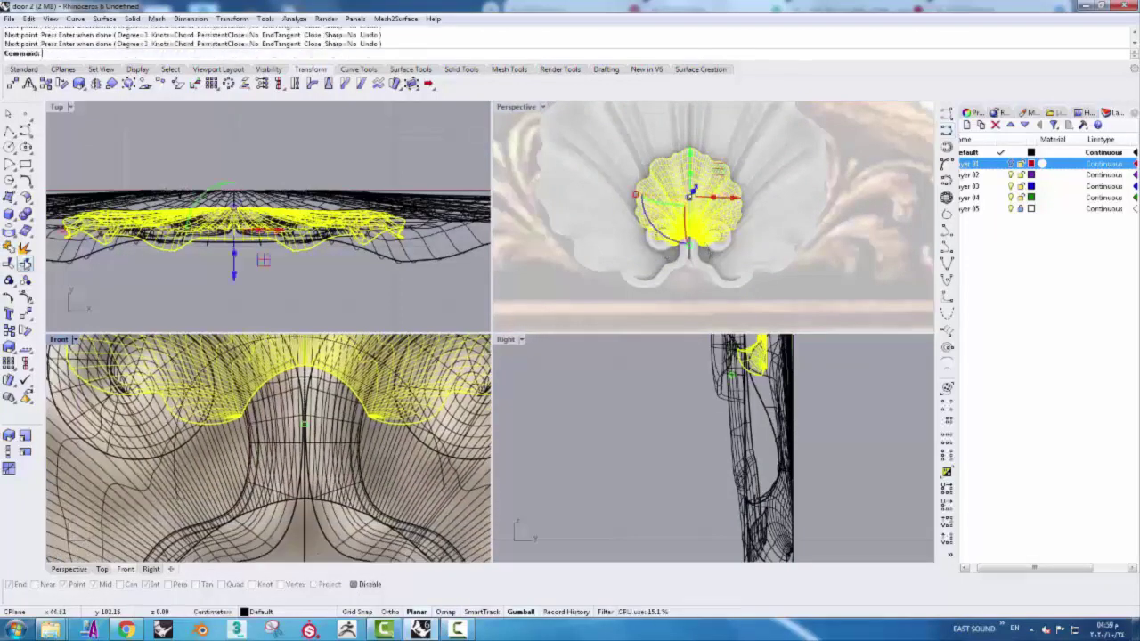
pyautogui.click(25, 264)
pyautogui.scroll(1, 187, 472)
pyautogui.scroll(1, 193, 476)
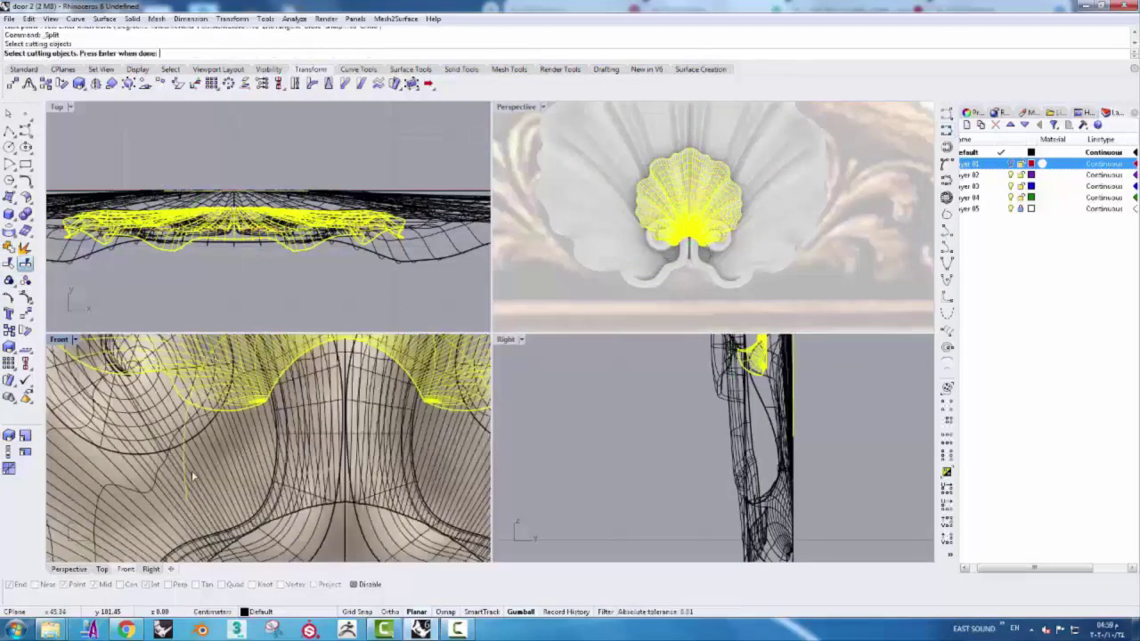
pyautogui.click(250, 401)
pyautogui.press('Delete')
# - Move the shell polysurface along one gumball axis, then open the Curve from Objects options
pyautogui.scroll(2, 721, 256)
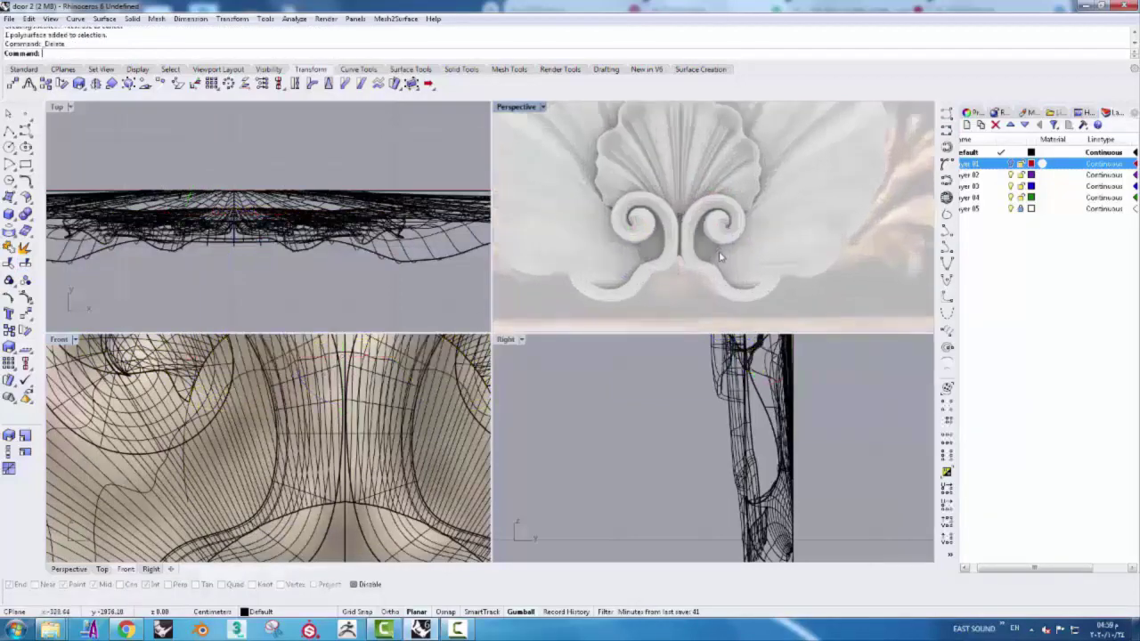
pyautogui.scroll(2, 694, 240)
pyautogui.scroll(1, 686, 232)
pyautogui.scroll(1, 668, 195)
pyautogui.click(656, 173)
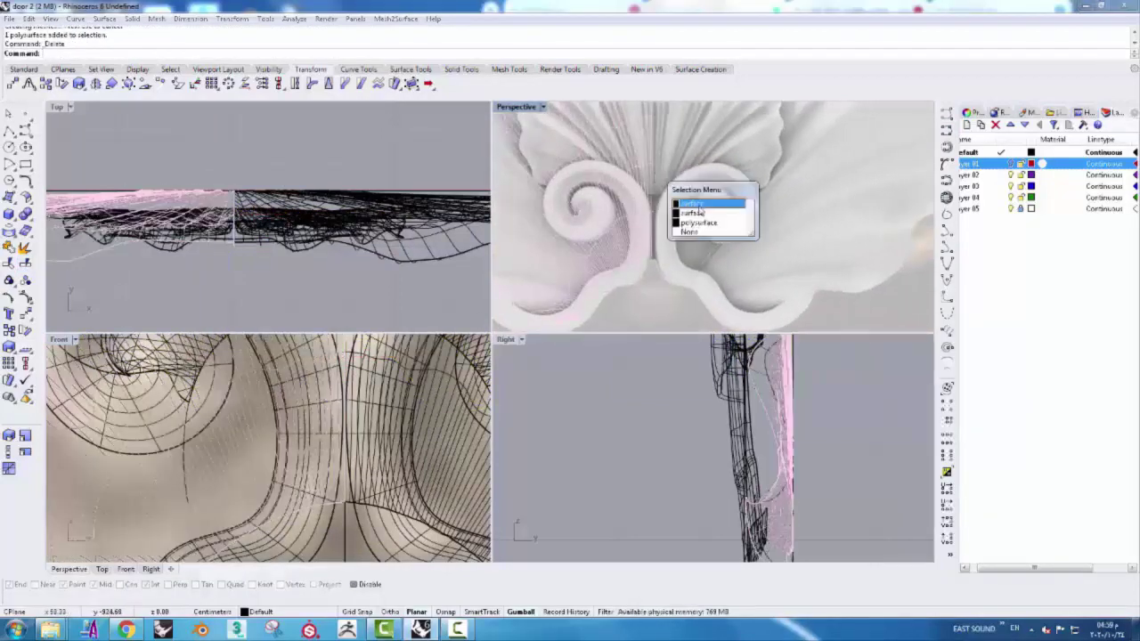
pyautogui.click(699, 222)
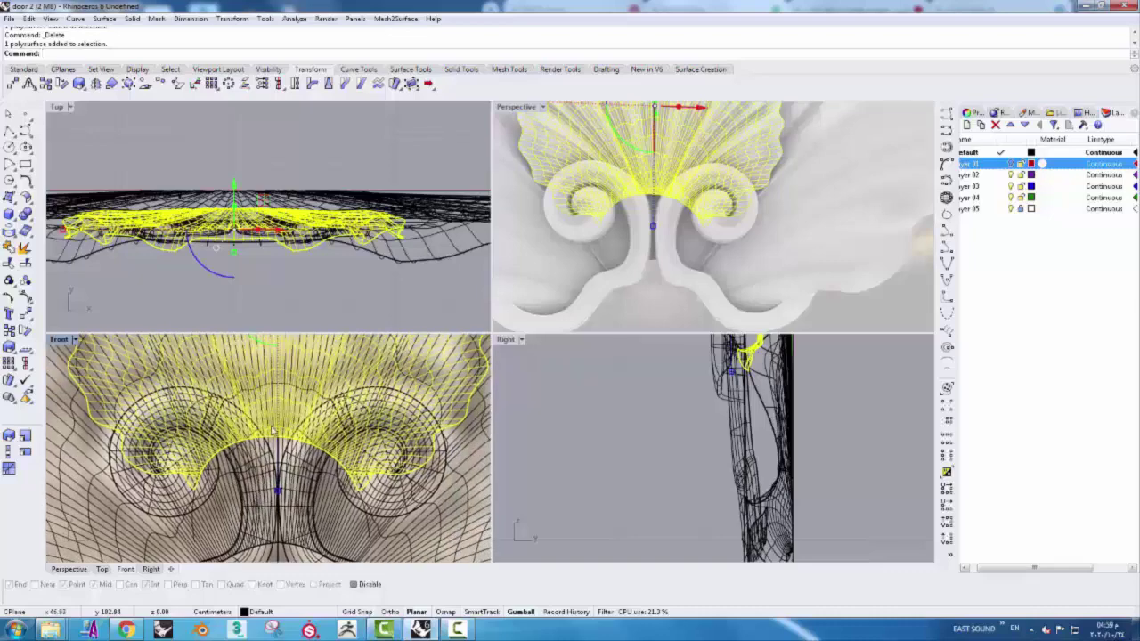
pyautogui.scroll(-1, 273, 431)
pyautogui.scroll(-1, 267, 419)
pyautogui.moveTo(259, 405); pyautogui.dragTo(686, 348)
pyautogui.scroll(3, 361, 404)
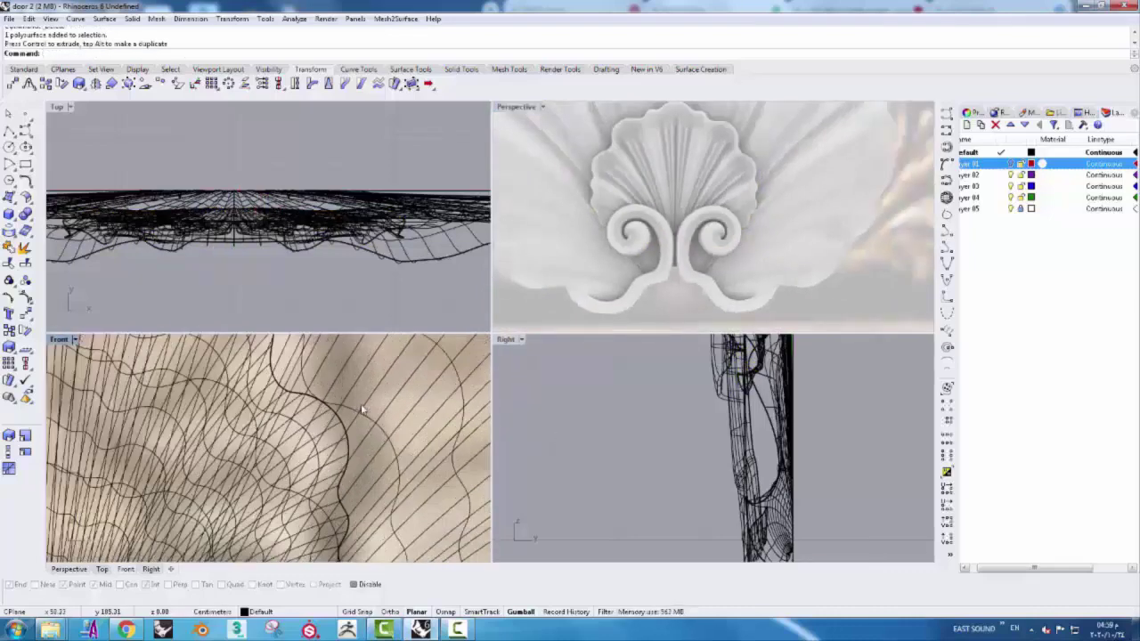
pyautogui.click(75, 19)
pyautogui.moveTo(113, 409)
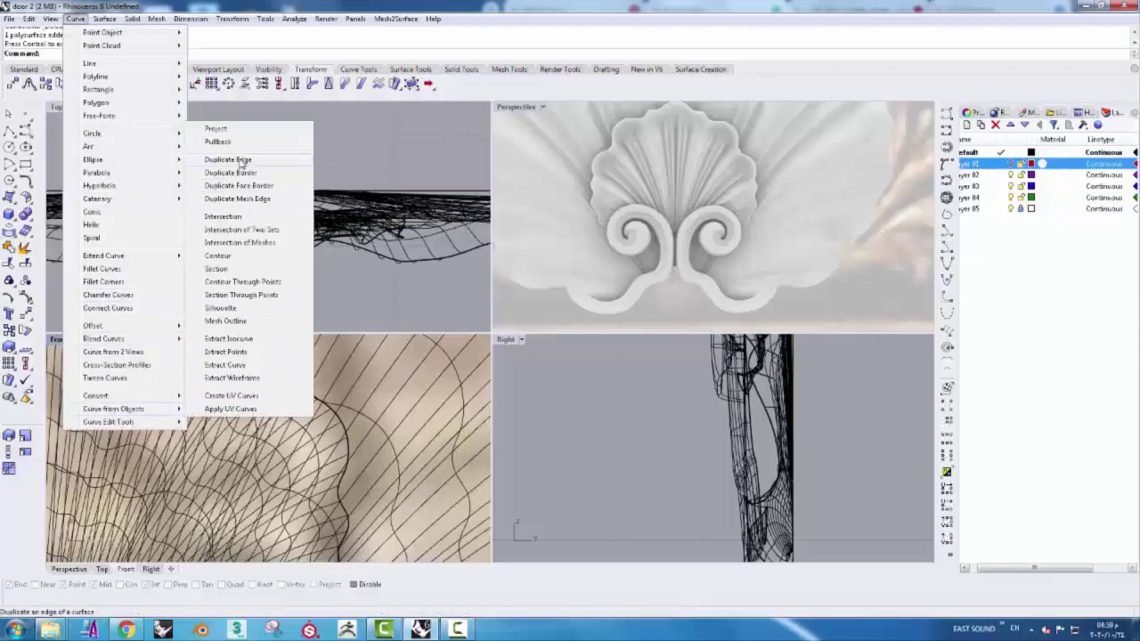
# - Duplicate the shell's scalloped inner edge and join the pieces into one curve
pyautogui.click(241, 160)
pyautogui.click(256, 408)
pyautogui.scroll(-2, 255, 408)
pyautogui.scroll(2, 255, 408)
pyautogui.scroll(-2, 256, 408)
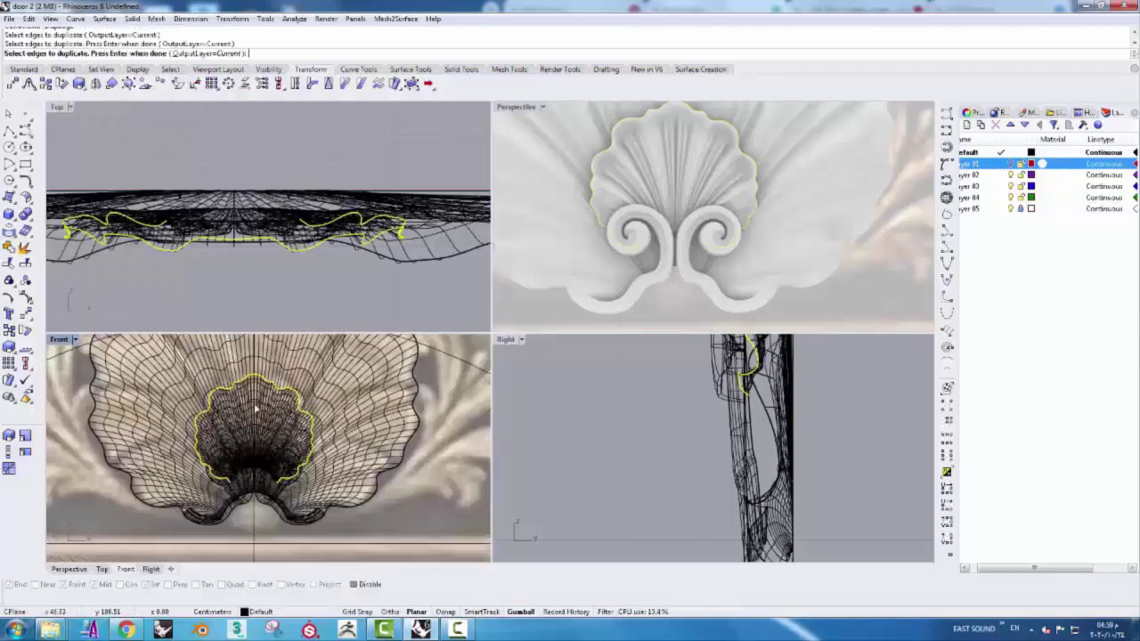
pyautogui.press('Return')
pyautogui.click(8, 248)
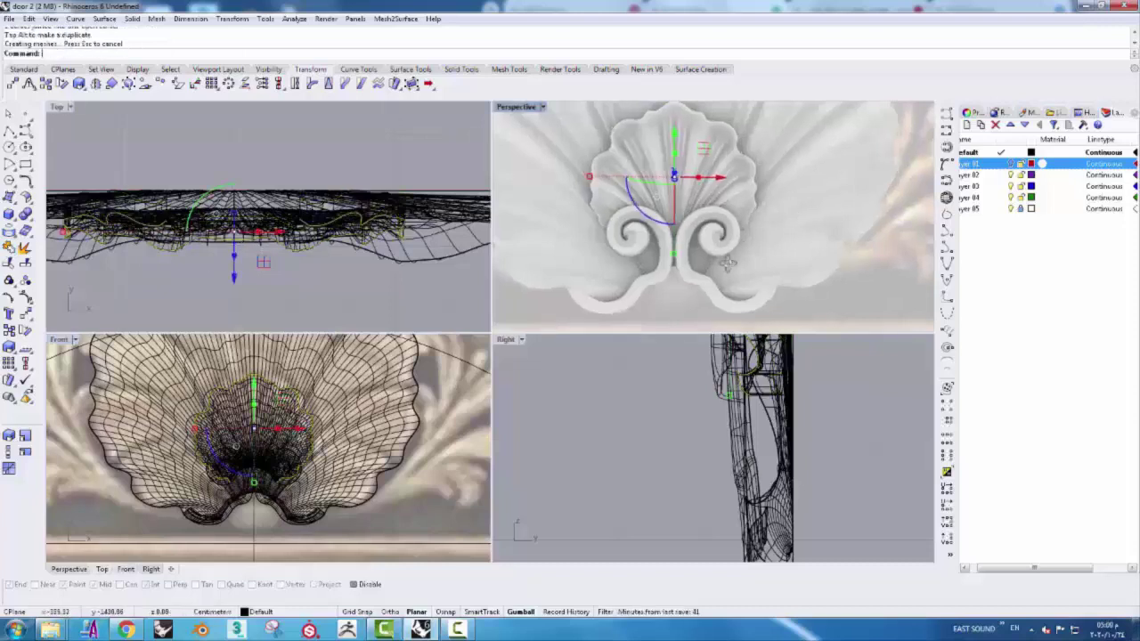
# - Draw an L-shaped polyline starting at the origin in the Top view
pyautogui.moveTo(623, 267); pyautogui.dragTo(563, 261, button='right')
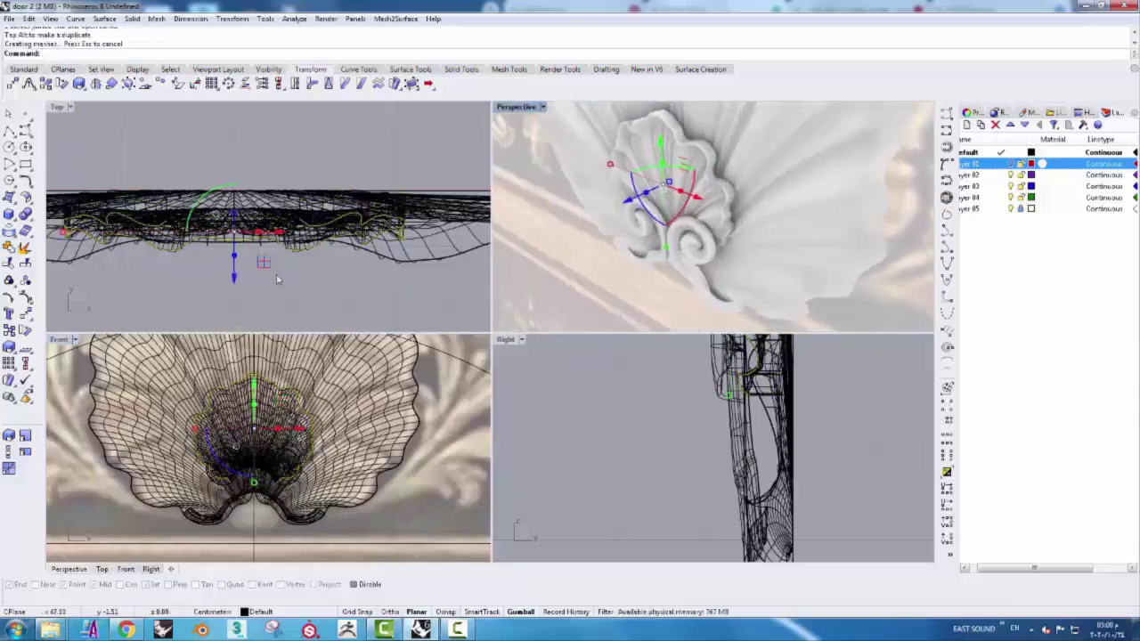
pyautogui.moveTo(90, 307); pyautogui.dragTo(204, 266, button='right')
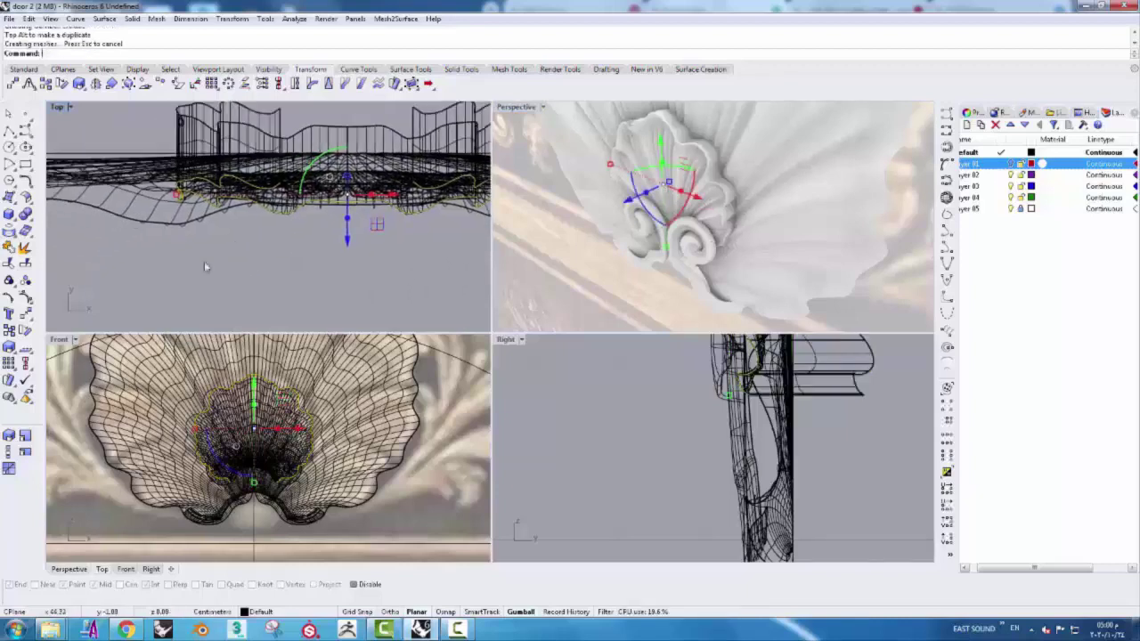
pyautogui.click(204, 261)
pyautogui.scroll(-3, 199, 254)
pyautogui.scroll(-3, 224, 232)
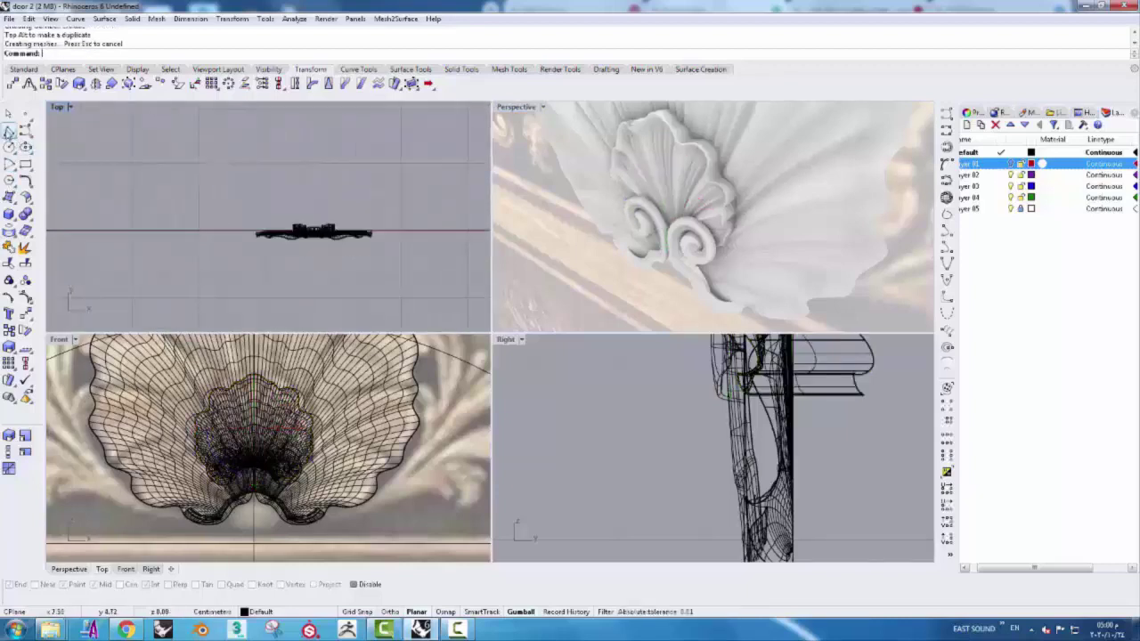
pyautogui.click(8, 131)
pyautogui.scroll(-3, 191, 215)
pyautogui.press('Return')
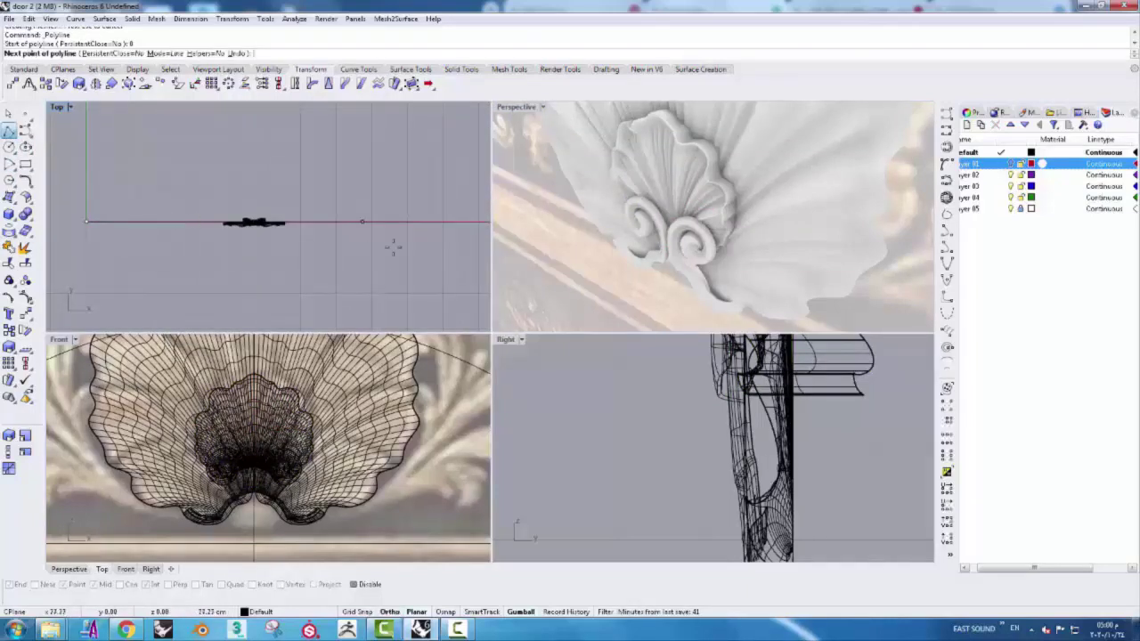
pyautogui.click(374, 223)
pyautogui.click(374, 154)
pyautogui.press('Return')
pyautogui.scroll(2, 261, 217)
# - Split the shell with the L polyline and delete the piece past the back plane
pyautogui.click(256, 228)
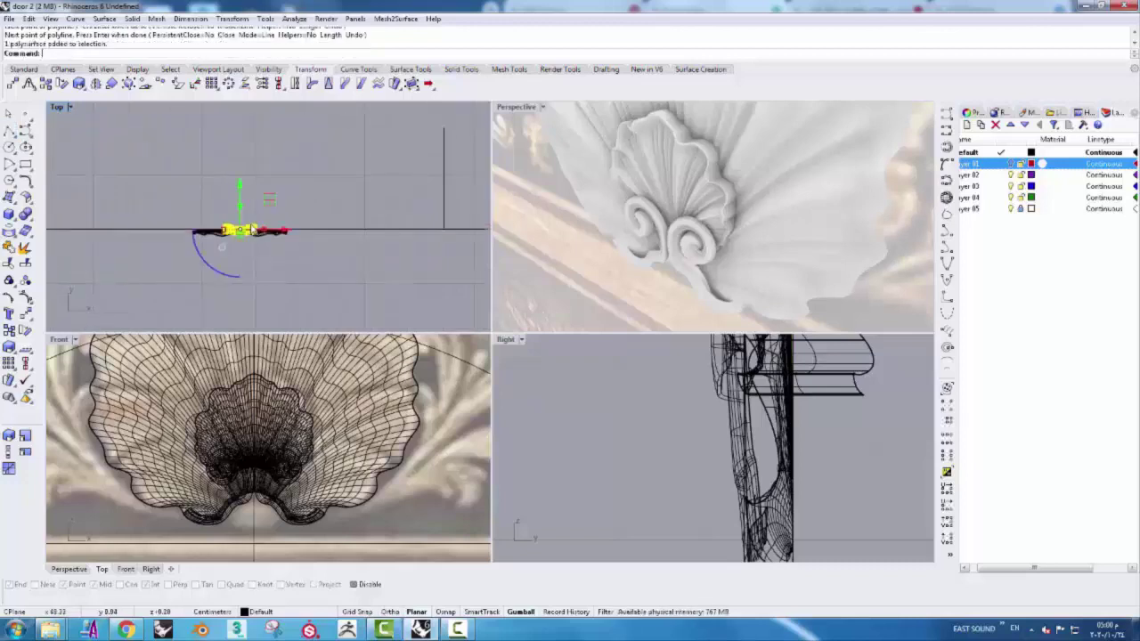
pyautogui.write('split')
pyautogui.press('Return')
pyautogui.click(290, 230)
pyautogui.press('Return')
pyautogui.click(290, 226)
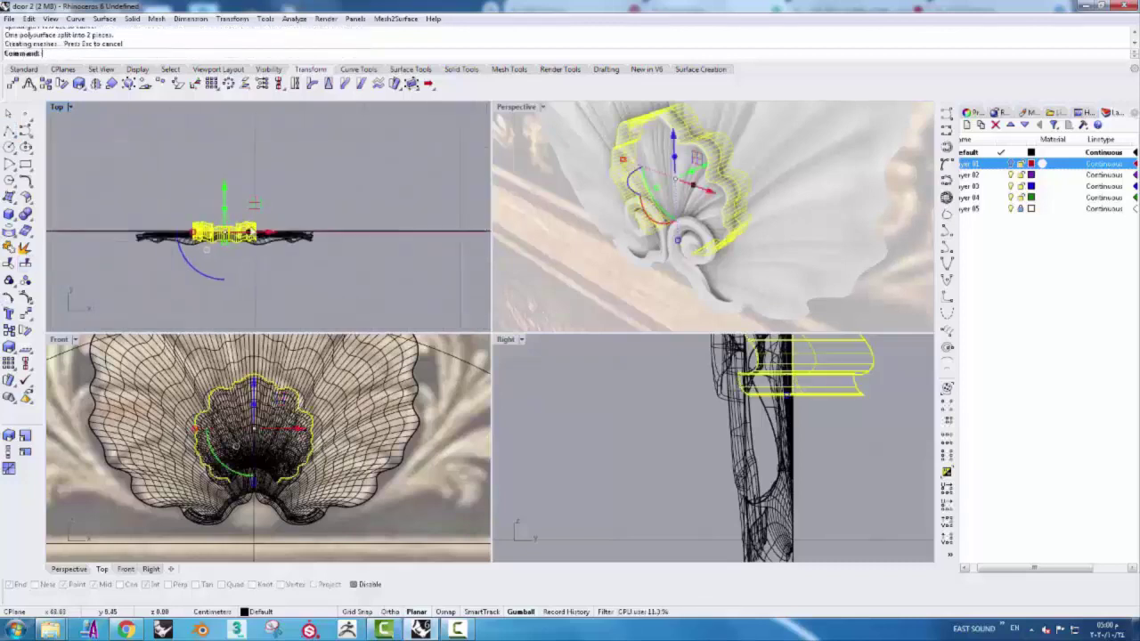
pyautogui.scroll(3, 250, 229)
pyautogui.press('Delete')
# - Orbit the Perspective view to face the shell and open the Curve from Objects menu
pyautogui.moveTo(653, 201)
pyautogui.mouseDown(button='right')
pyautogui.moveTo(680, 267)
pyautogui.moveTo(669, 233)
pyautogui.mouseUp(button='right')
pyautogui.scroll(3, 680, 271)
pyautogui.scroll(2, 680, 277)
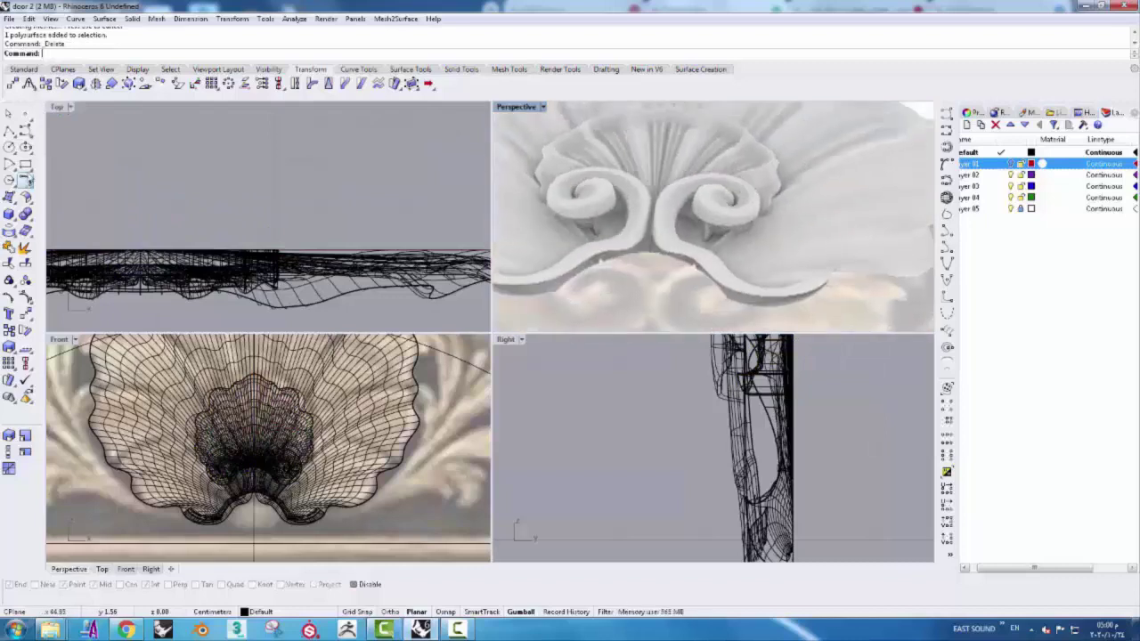
pyautogui.click(73, 20)
pyautogui.moveTo(113, 409)
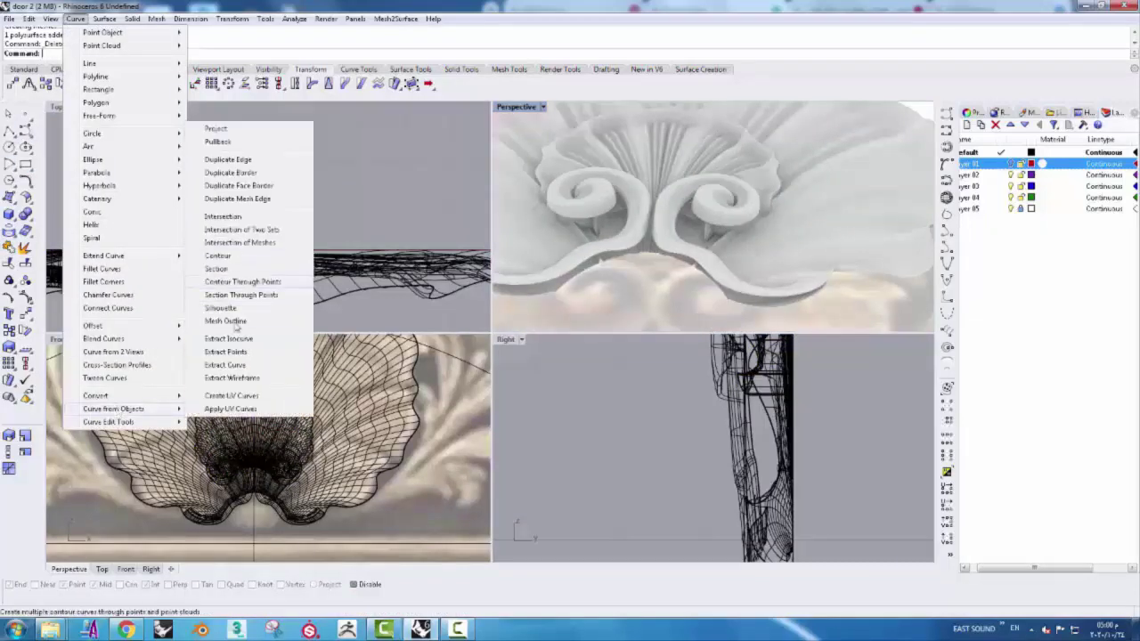
# - Duplicate the right volute's five spiral edges and join them into one open curve
pyautogui.click(228, 161)
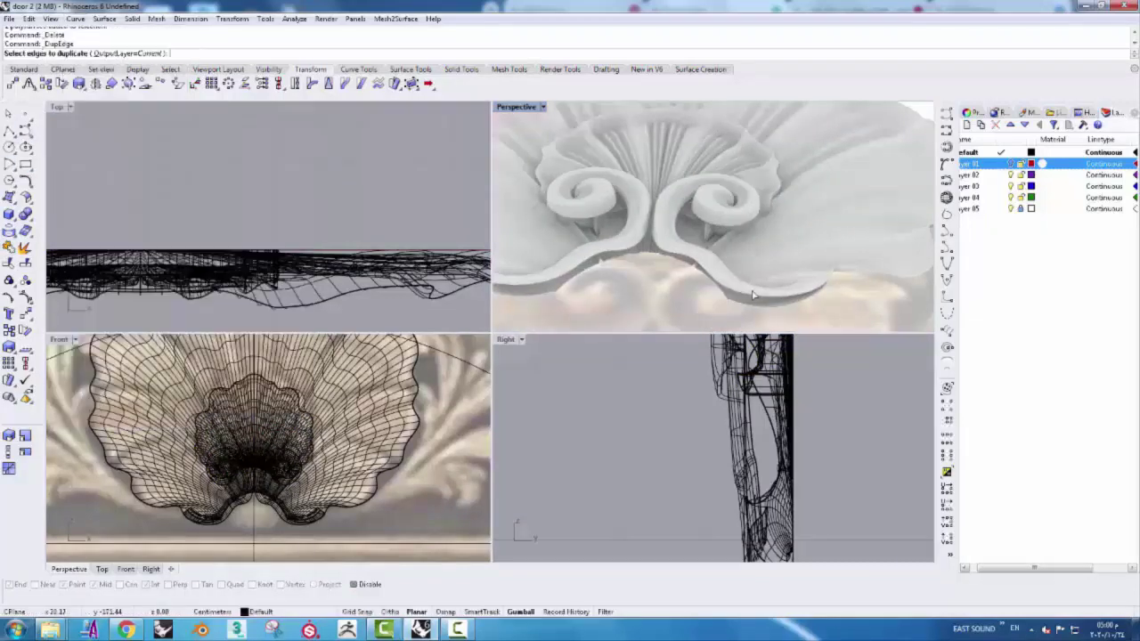
pyautogui.click(686, 212)
pyautogui.moveTo(685, 212); pyautogui.dragTo(690, 240, button='right')
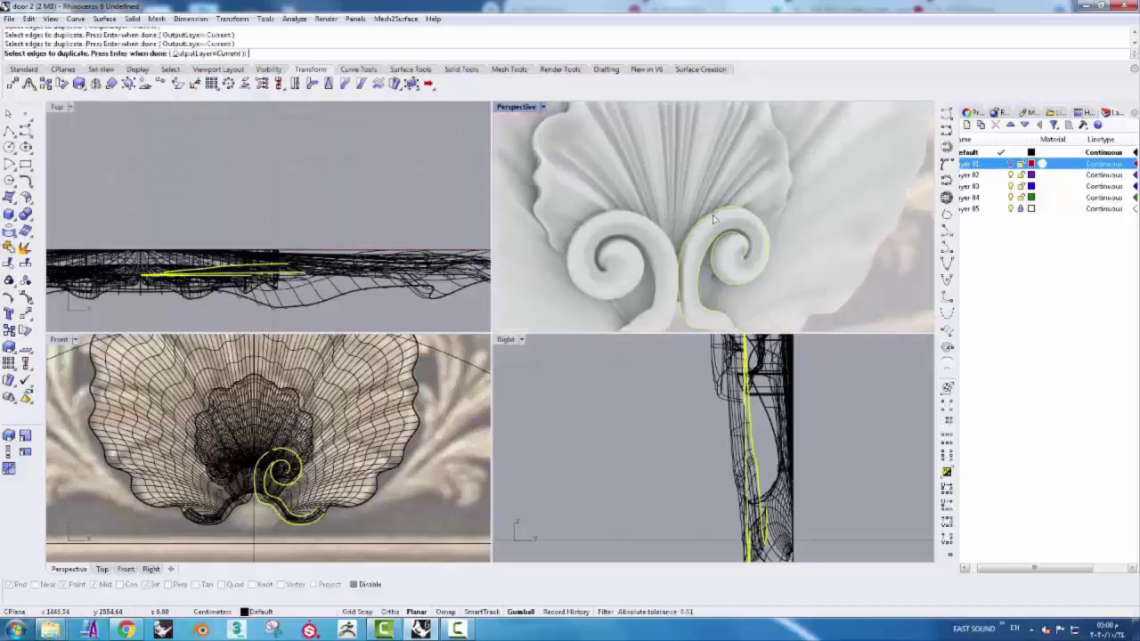
pyautogui.scroll(2, 714, 218)
pyautogui.scroll(3, 708, 224)
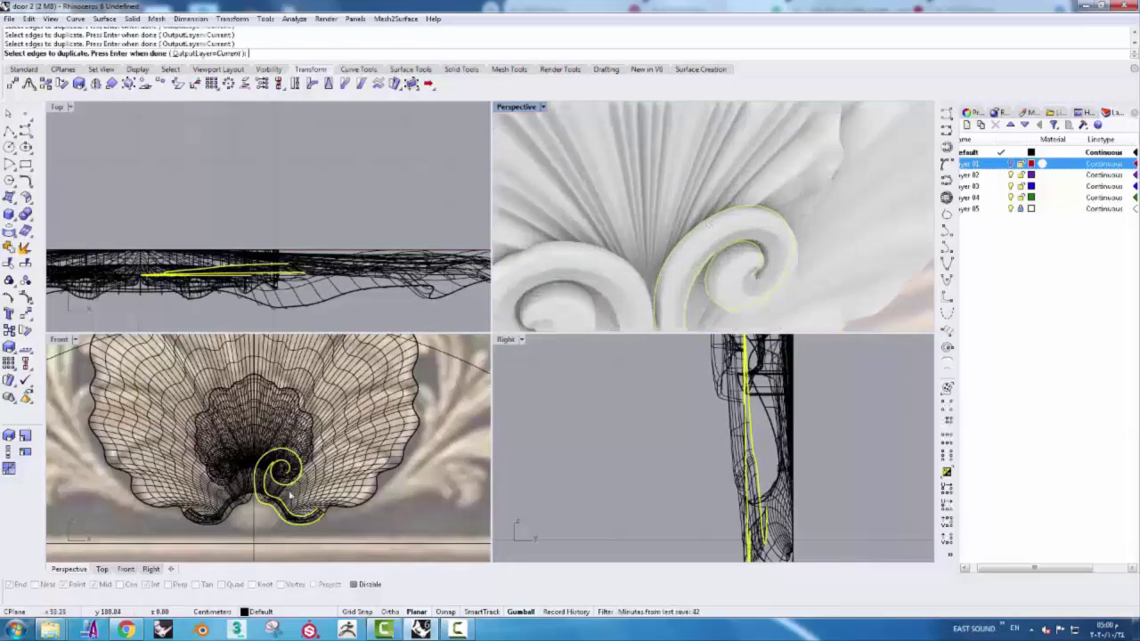
pyautogui.scroll(3, 289, 496)
pyautogui.scroll(2, 319, 431)
pyautogui.scroll(-3, 289, 441)
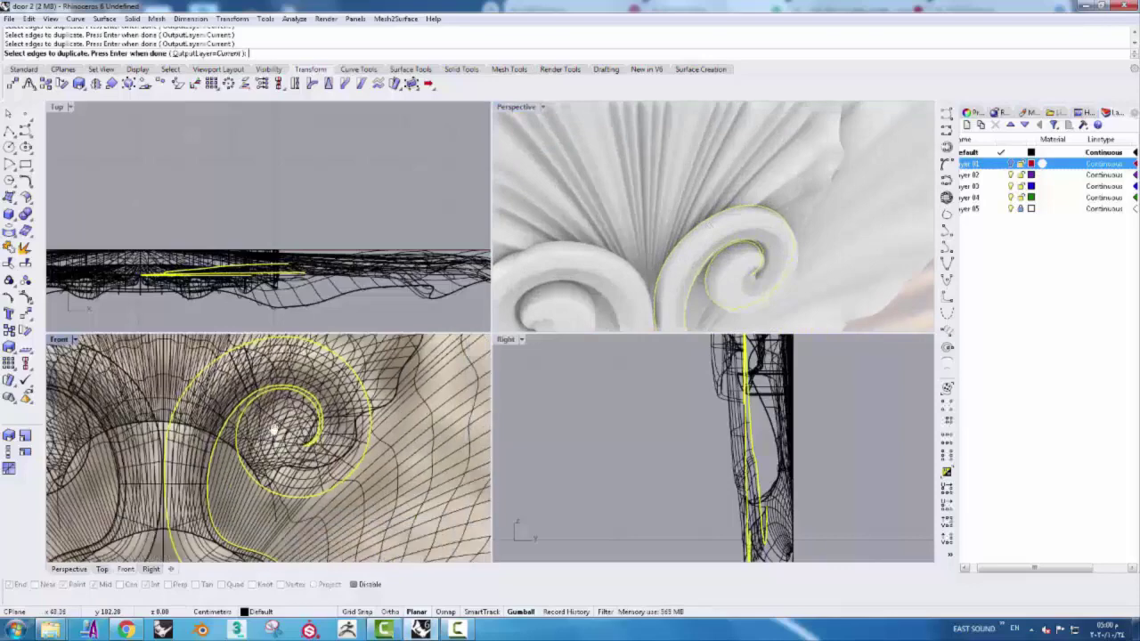
pyautogui.scroll(-3, 321, 472)
pyautogui.press('Return')
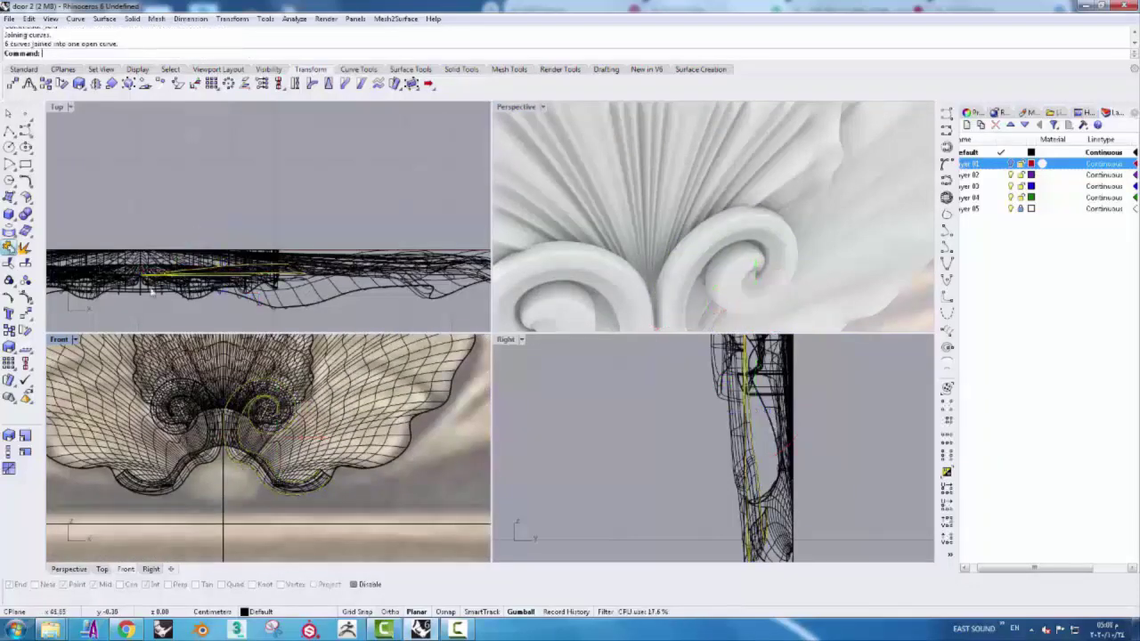
# - Split the right volute polysurface using the L-shaped polyline as the cutter
pyautogui.click(225, 297)
pyautogui.moveTo(318, 241); pyautogui.dragTo(204, 240, button='right')
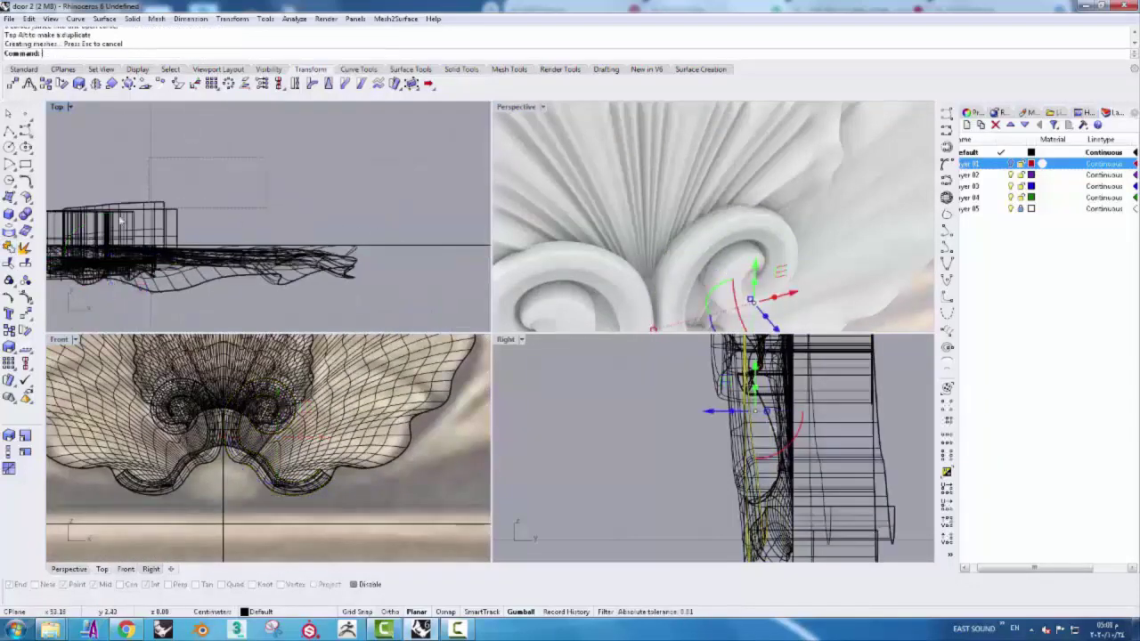
pyautogui.click(25, 264)
pyautogui.scroll(-3, 363, 227)
pyautogui.scroll(-2, 363, 227)
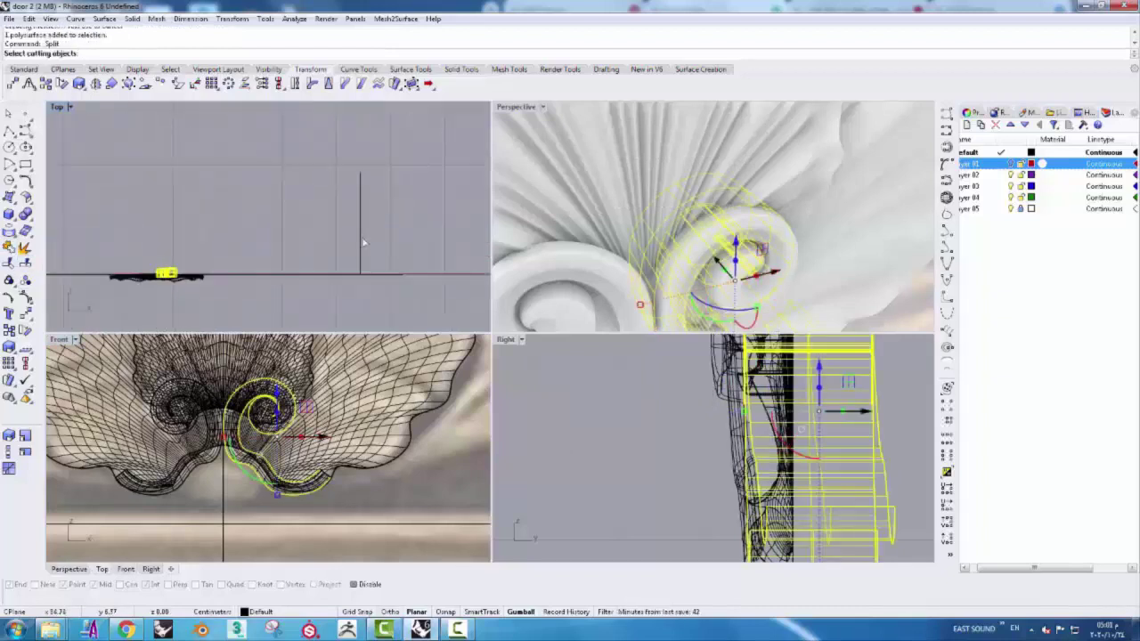
pyautogui.click(361, 250)
pyautogui.press('Return')
# - Delete the volute piece behind the door's back plane and activate the Perspective view
pyautogui.scroll(3, 224, 259)
pyautogui.click(250, 234)
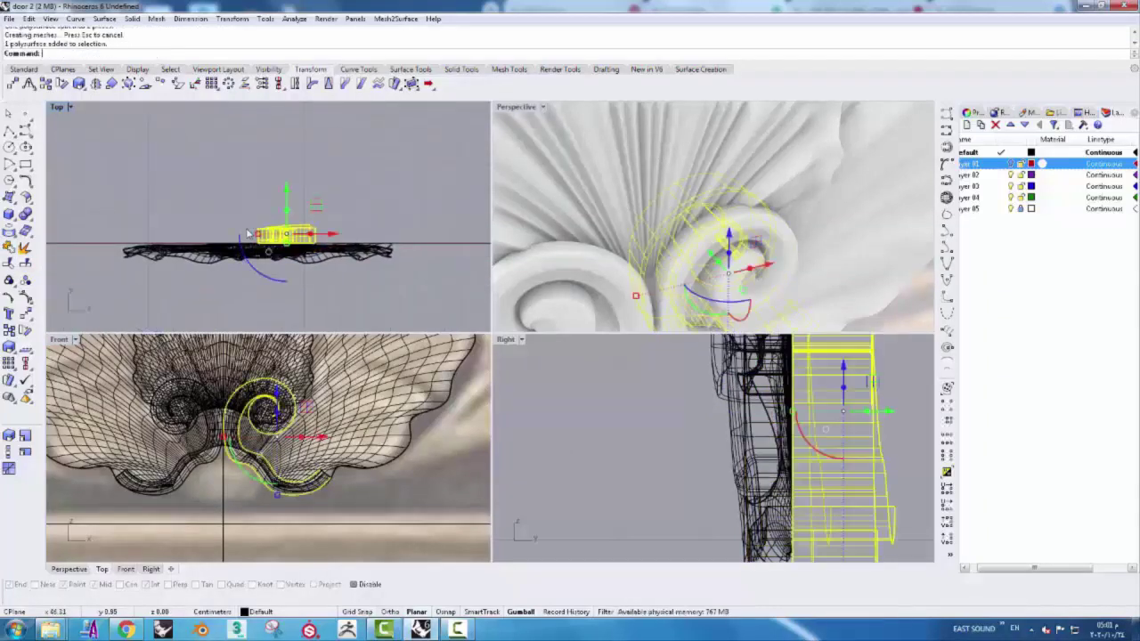
pyautogui.press('Delete')
pyautogui.scroll(-3, 274, 247)
pyautogui.scroll(-3, 305, 395)
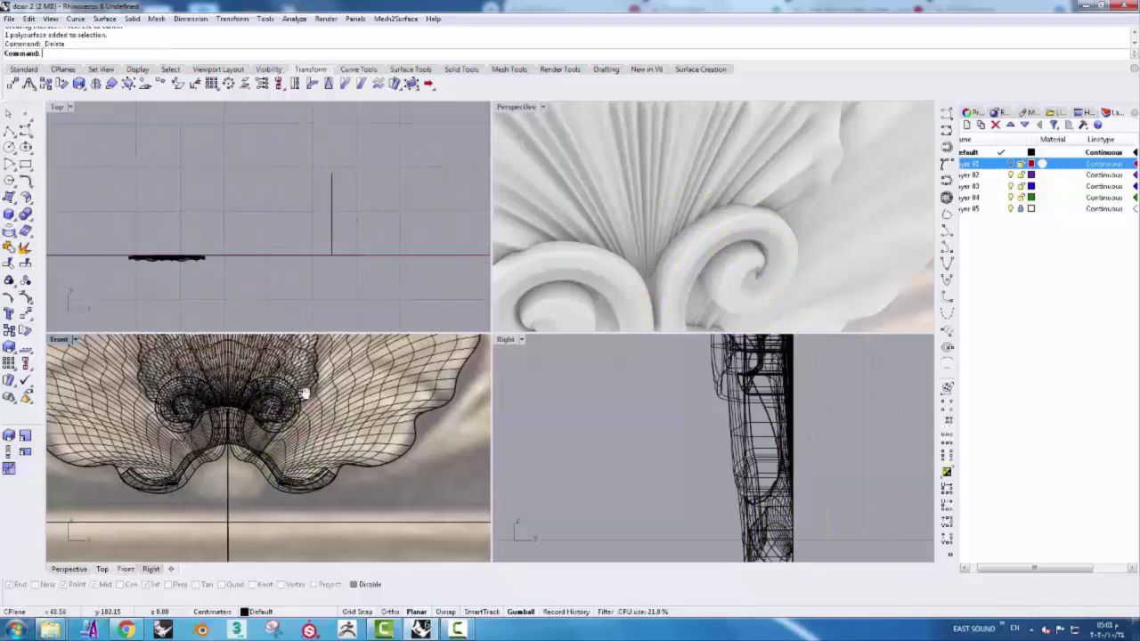
pyautogui.click(656, 195)
pyautogui.scroll(-3, 656, 194)
pyautogui.scroll(-2, 656, 194)
# - Delete the old left scroll and mirror the trimmed right volute across the centre line with Osnap
pyautogui.click(586, 256)
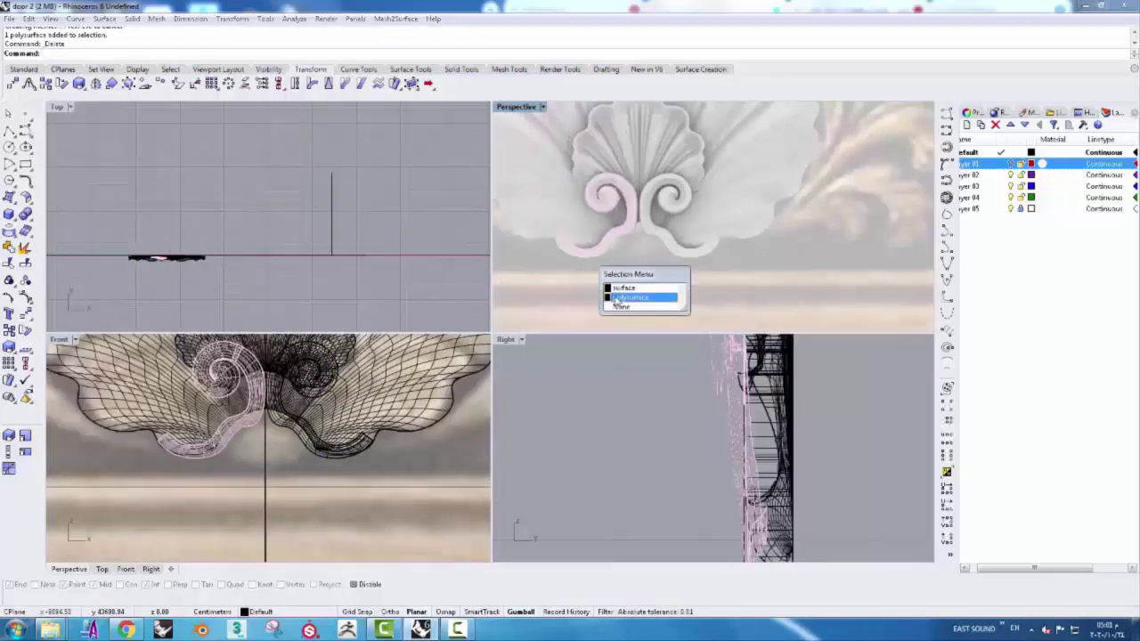
pyautogui.click(616, 299)
pyautogui.press('Delete')
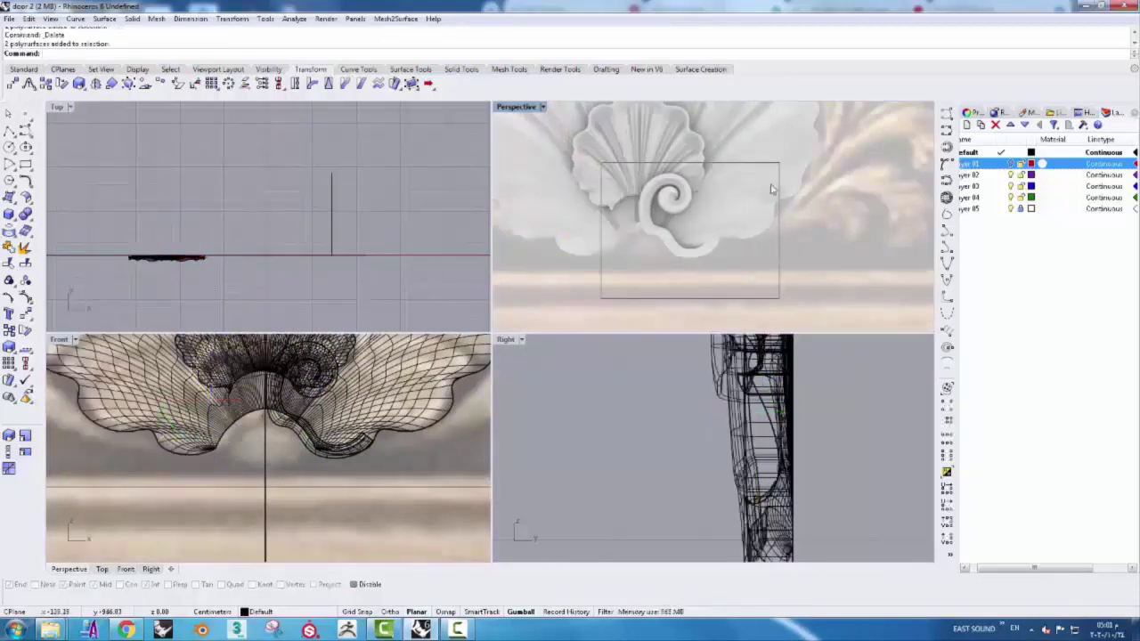
pyautogui.moveTo(771, 188); pyautogui.dragTo(775, 187)
pyautogui.click(96, 87)
pyautogui.scroll(-3, 294, 469)
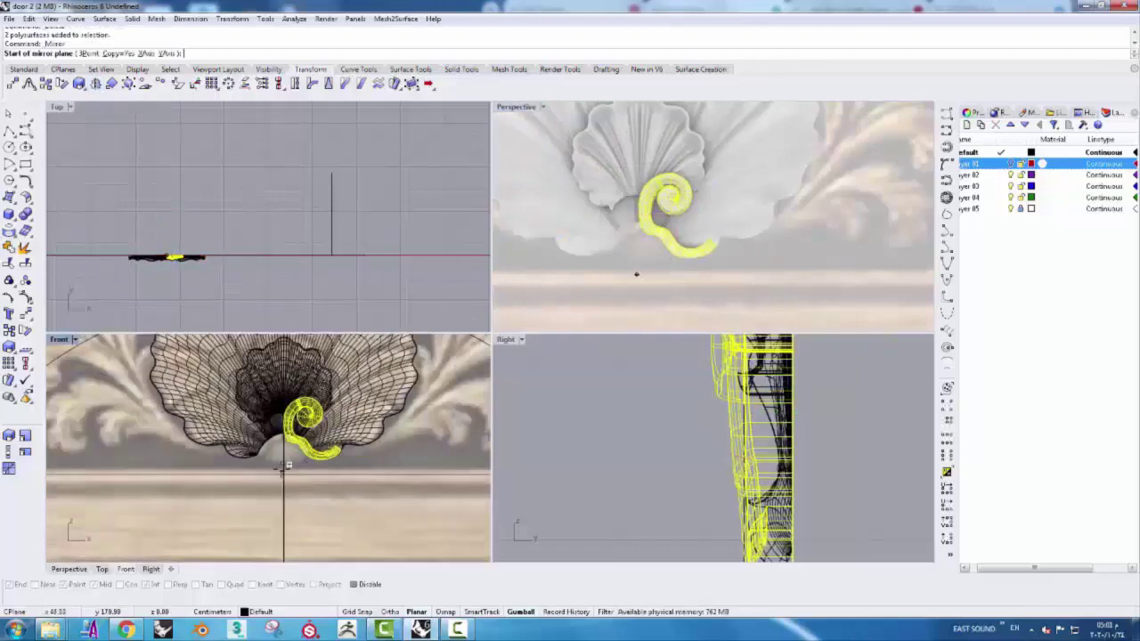
pyautogui.click(352, 585)
pyautogui.click(285, 491)
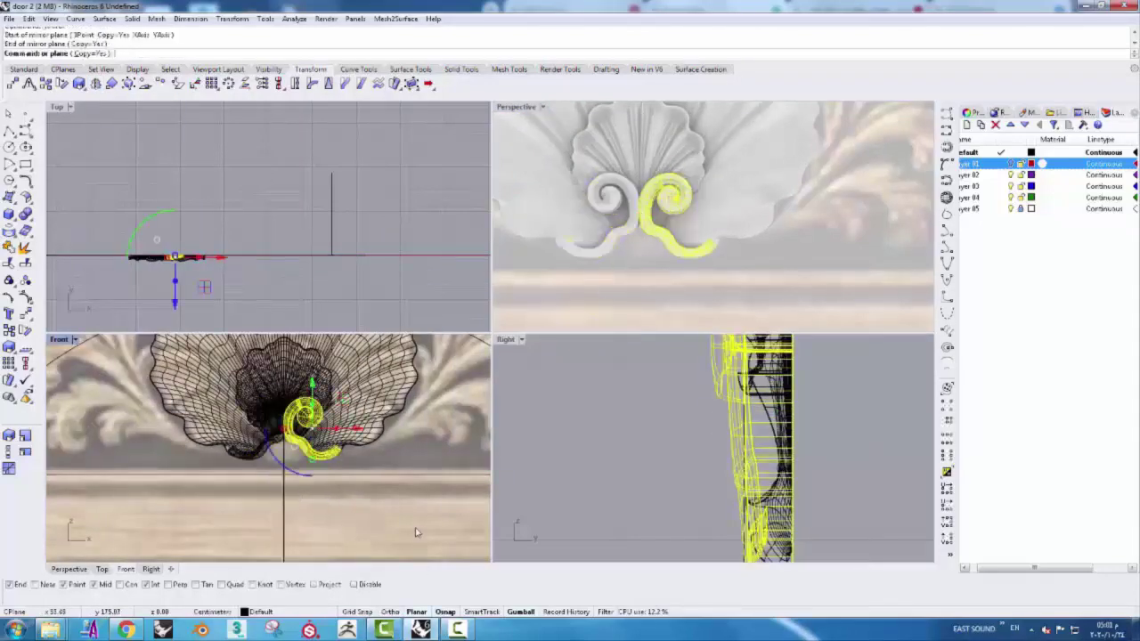
pyautogui.click(687, 267)
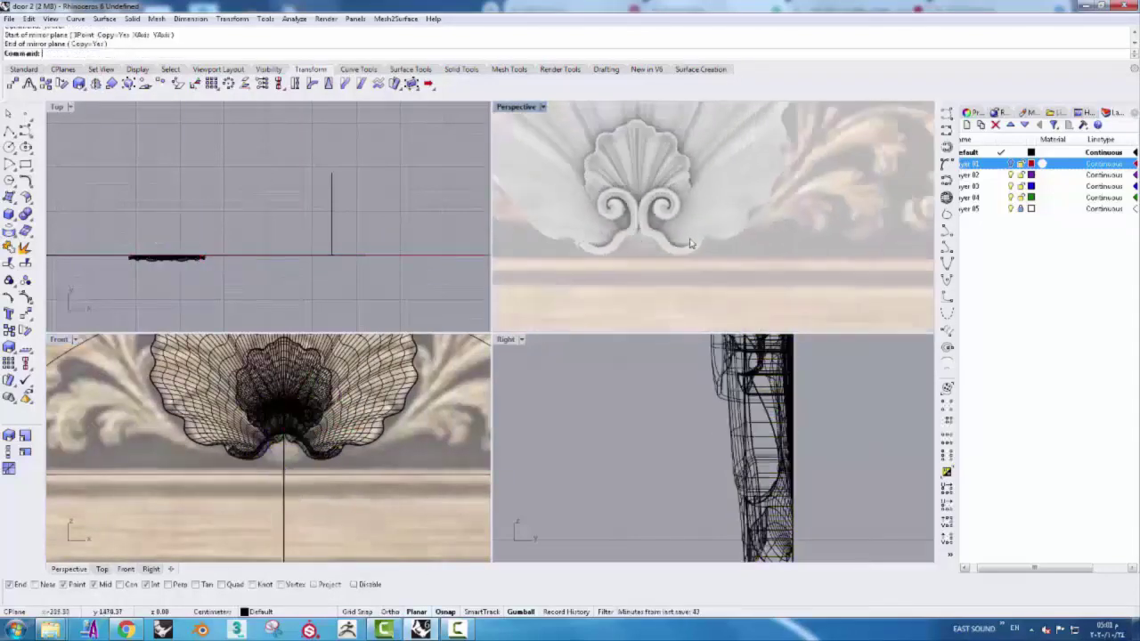
# - Orbit to view the whole shell and select both shell halves
pyautogui.moveTo(687, 267); pyautogui.dragTo(616, 218, button='right')
pyautogui.scroll(3, 616, 219)
pyautogui.click(577, 234)
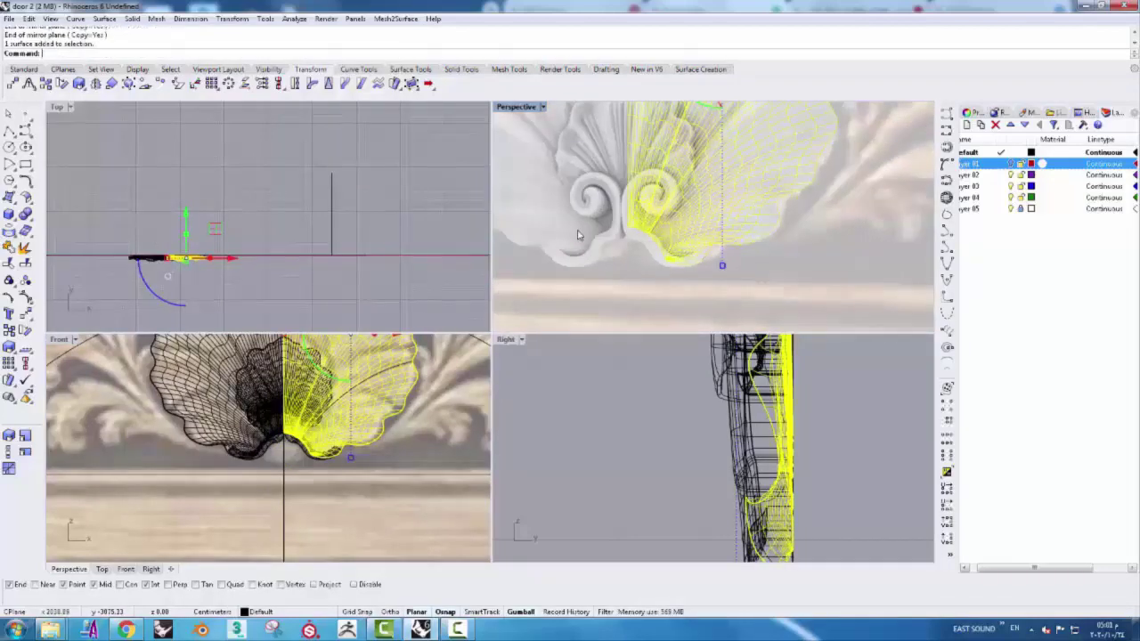
pyautogui.keyDown('shift'); pyautogui.click(577, 235); pyautogui.keyUp('shift')
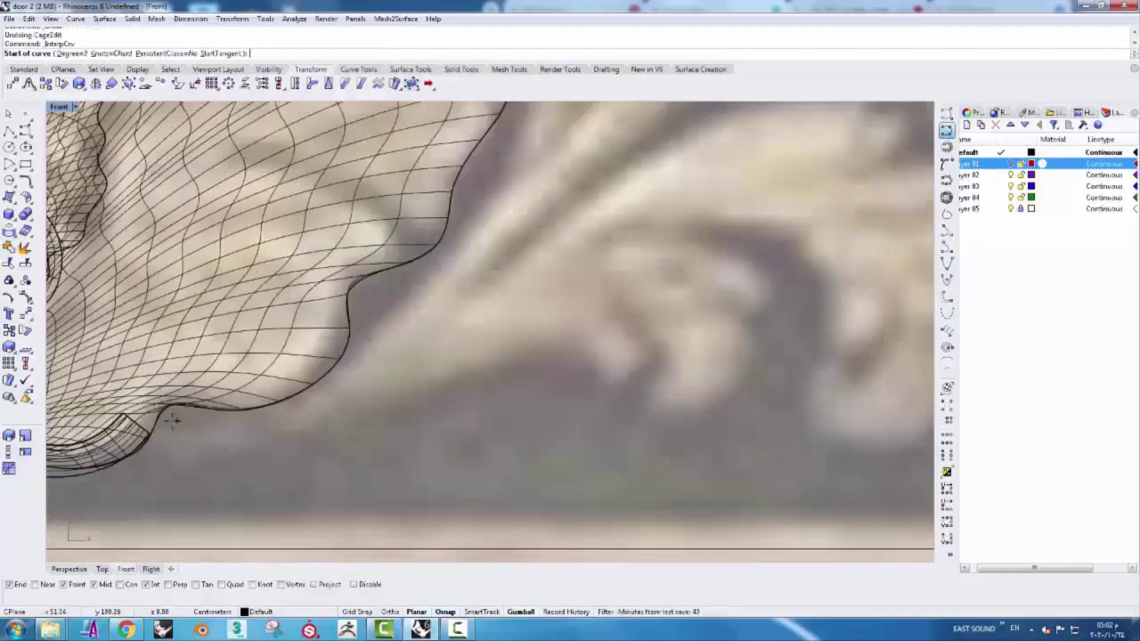
# - Trace a three-point curve along the lower leaf scroll
pyautogui.click(174, 420)
pyautogui.click(281, 415)
pyautogui.click(326, 419)
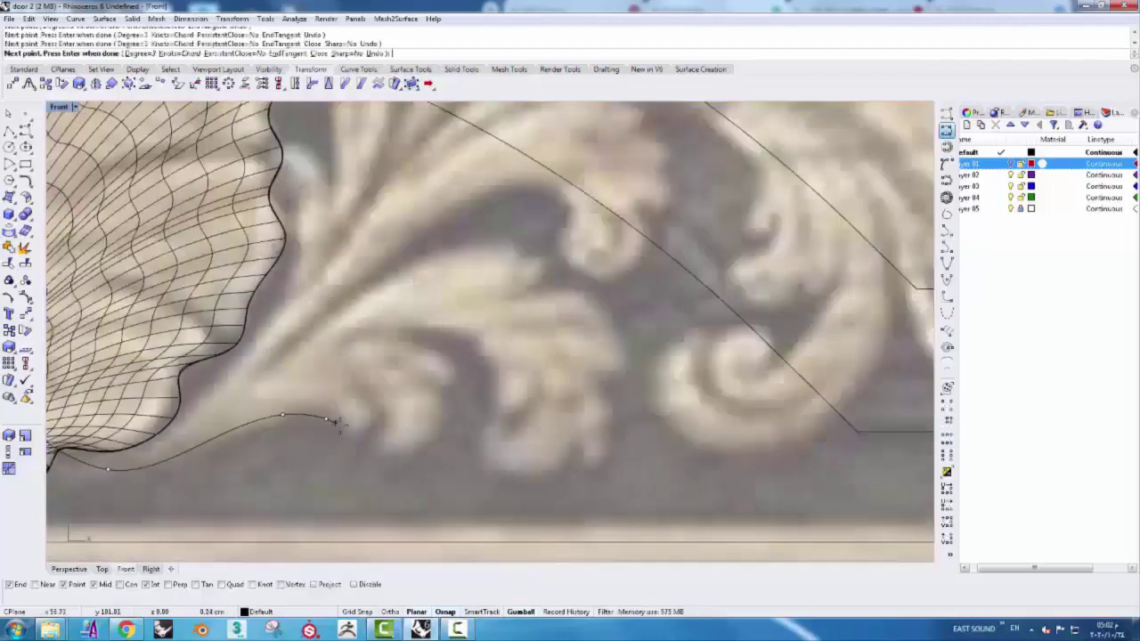
pyautogui.press('Return')
pyautogui.scroll(2, 621, 281)
# - Trace the outer leaf edge with a four-point curve and select its control points
pyautogui.click(583, 187)
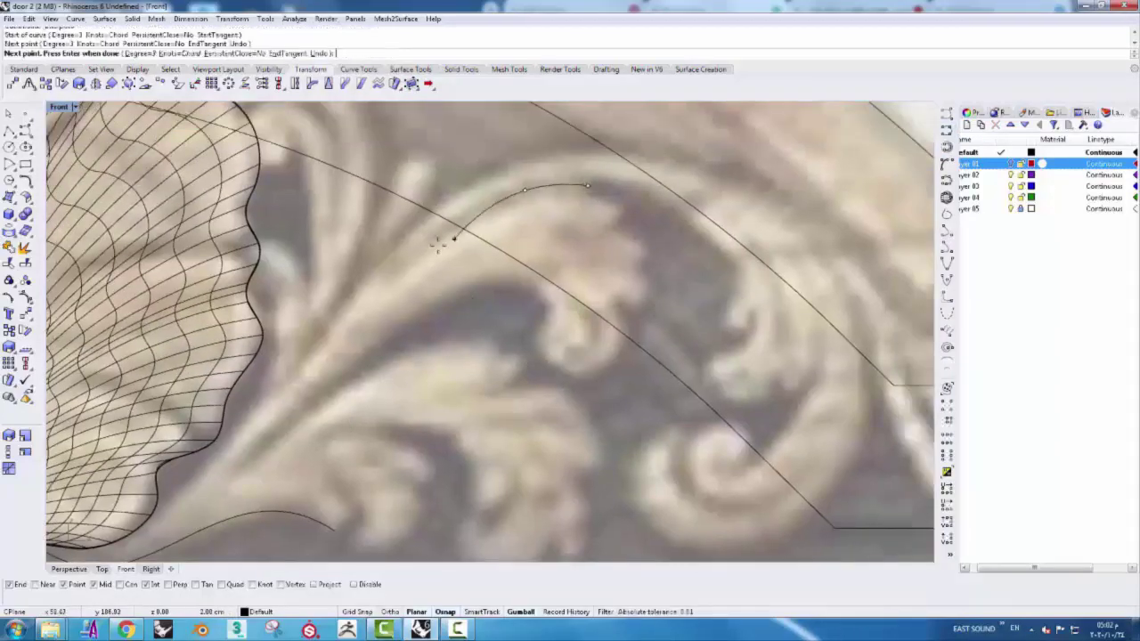
pyautogui.click(350, 330)
pyautogui.scroll(2, 350, 330)
pyautogui.scroll(2, 502, 350)
pyautogui.scroll(-3, 501, 351)
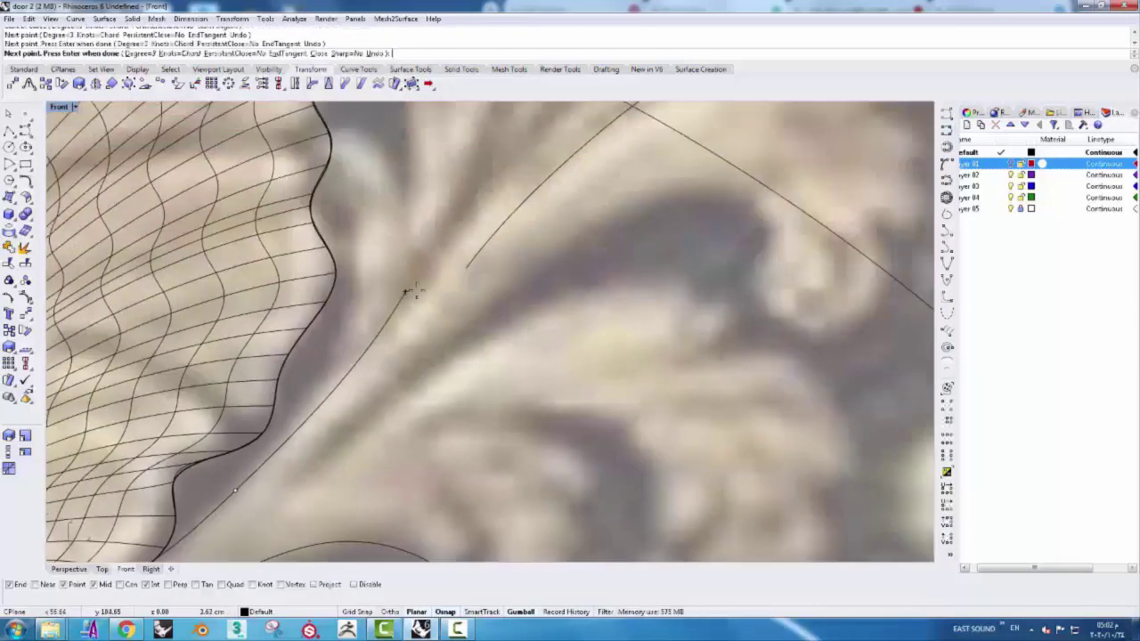
pyautogui.click(453, 204)
pyautogui.scroll(2, 547, 178)
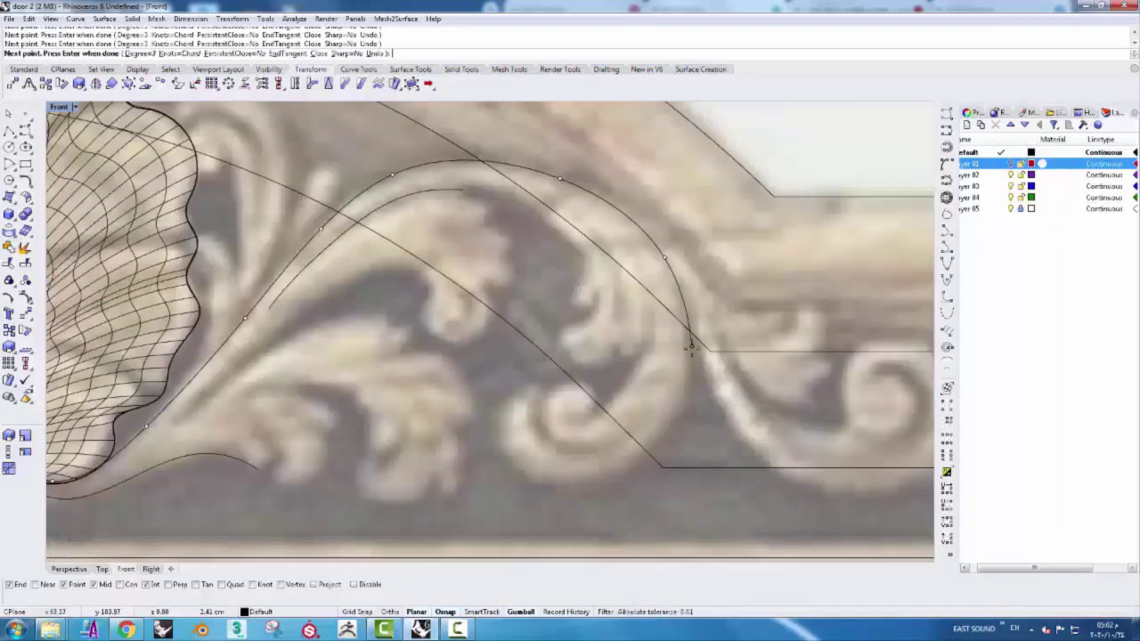
pyautogui.scroll(1, 501, 196)
pyautogui.click(402, 181)
pyautogui.press('F10')
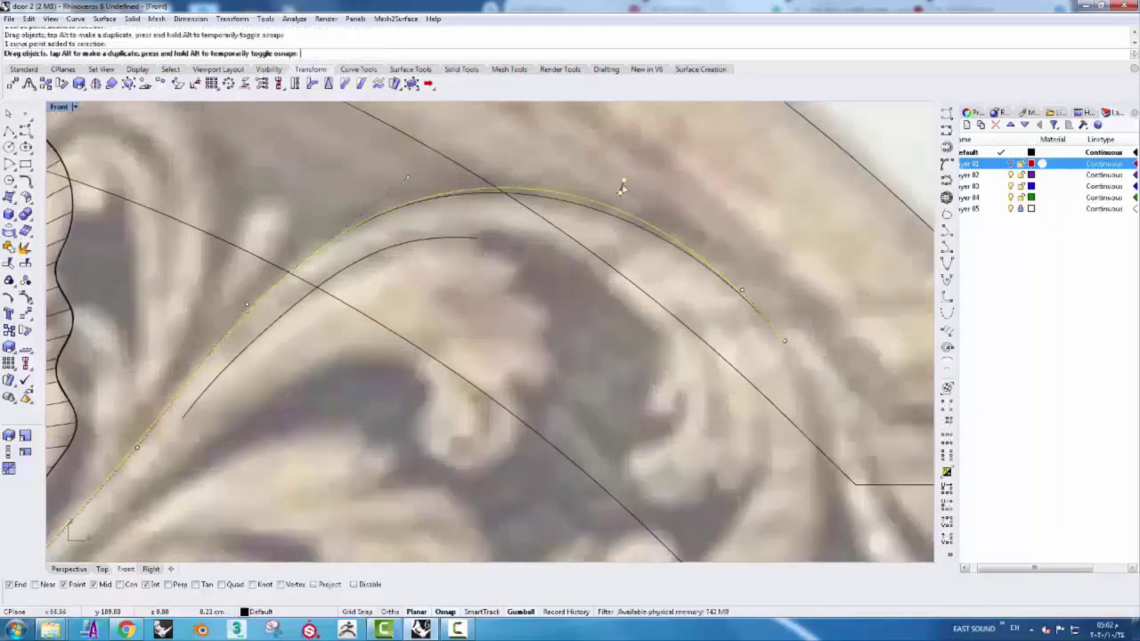
pyautogui.click(623, 183)
pyautogui.scroll(1, 624, 183)
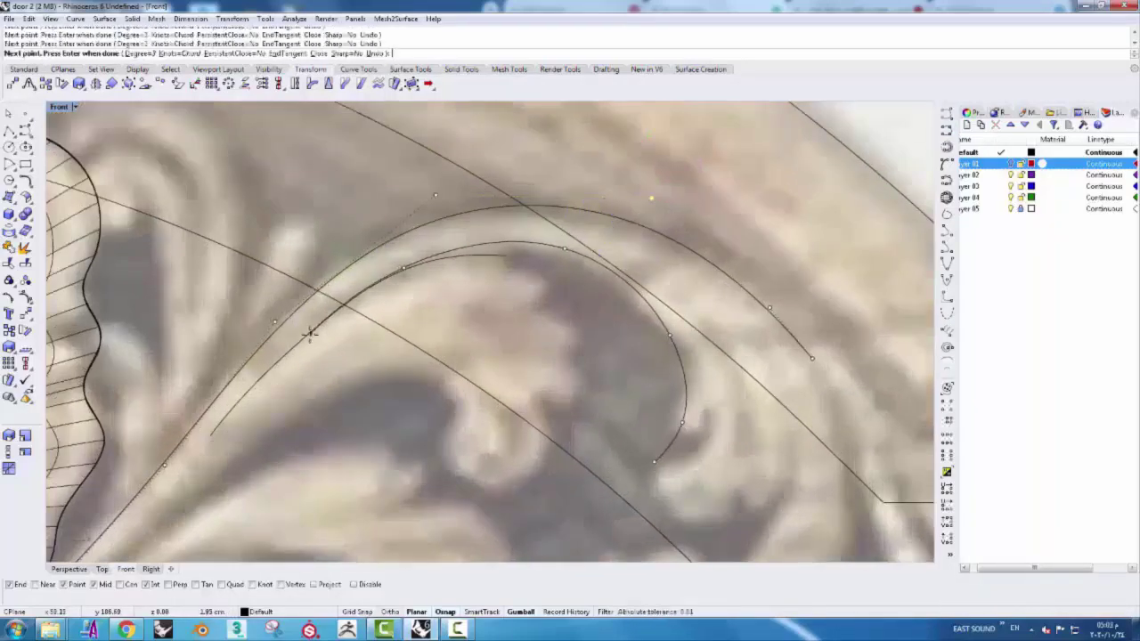
# - Trace the leaf curl down to the leaf's base, then start another curve there
pyautogui.press('Return')
pyautogui.press('Return')
pyautogui.click(500, 251)
pyautogui.click(491, 285)
pyautogui.click(205, 428)
pyautogui.press('Return')
pyautogui.press('Return')
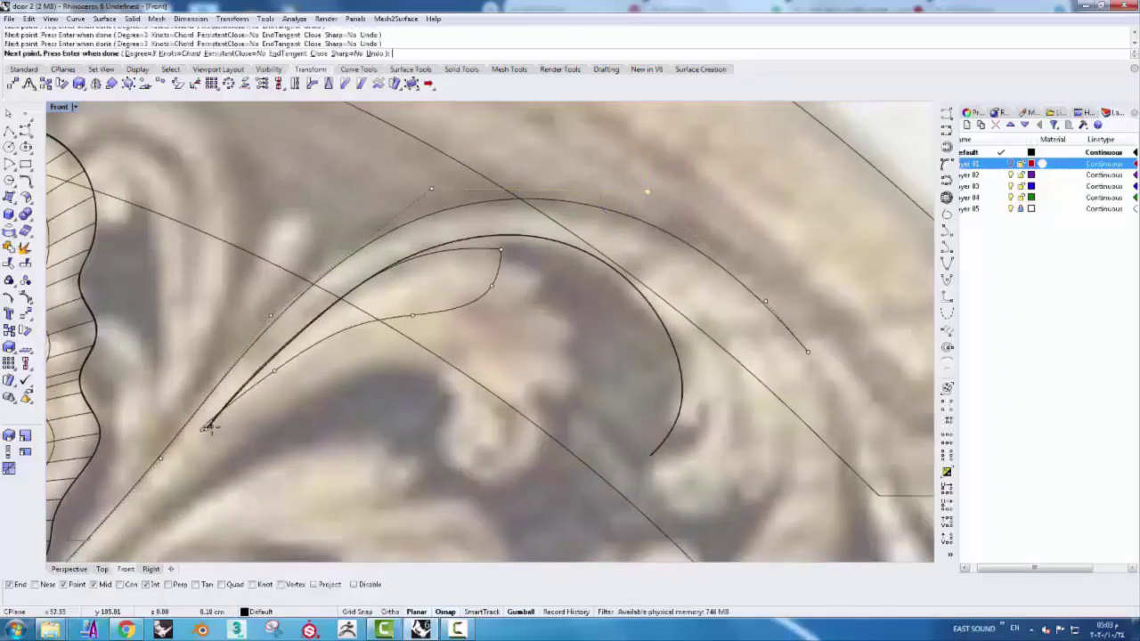
pyautogui.click(206, 429)
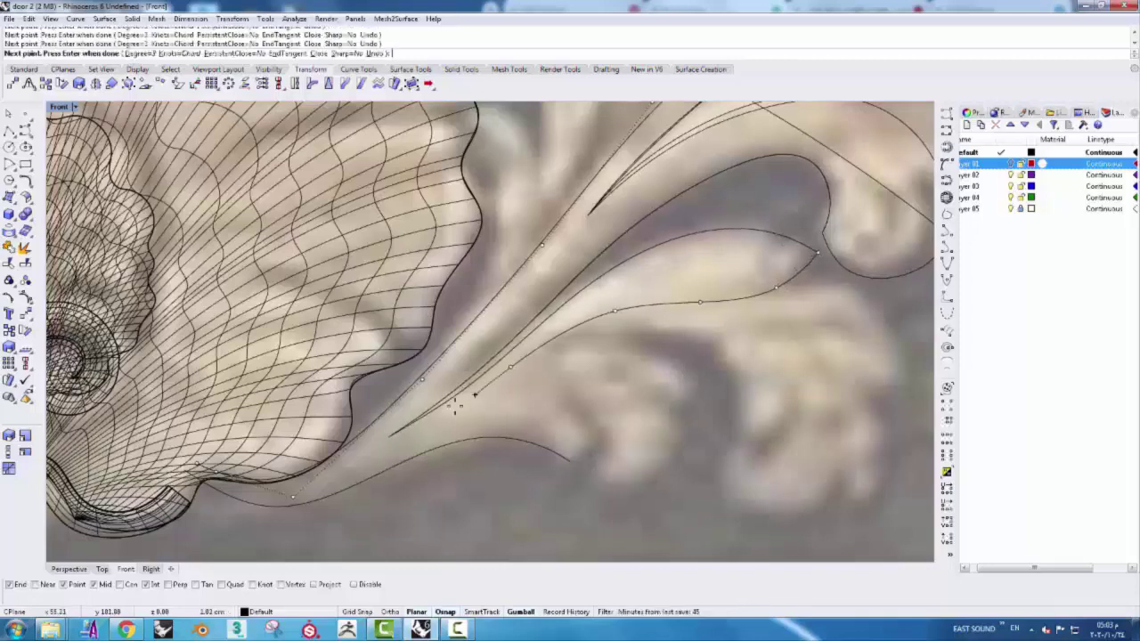
pyautogui.scroll(1, 474, 395)
pyautogui.scroll(1, 535, 312)
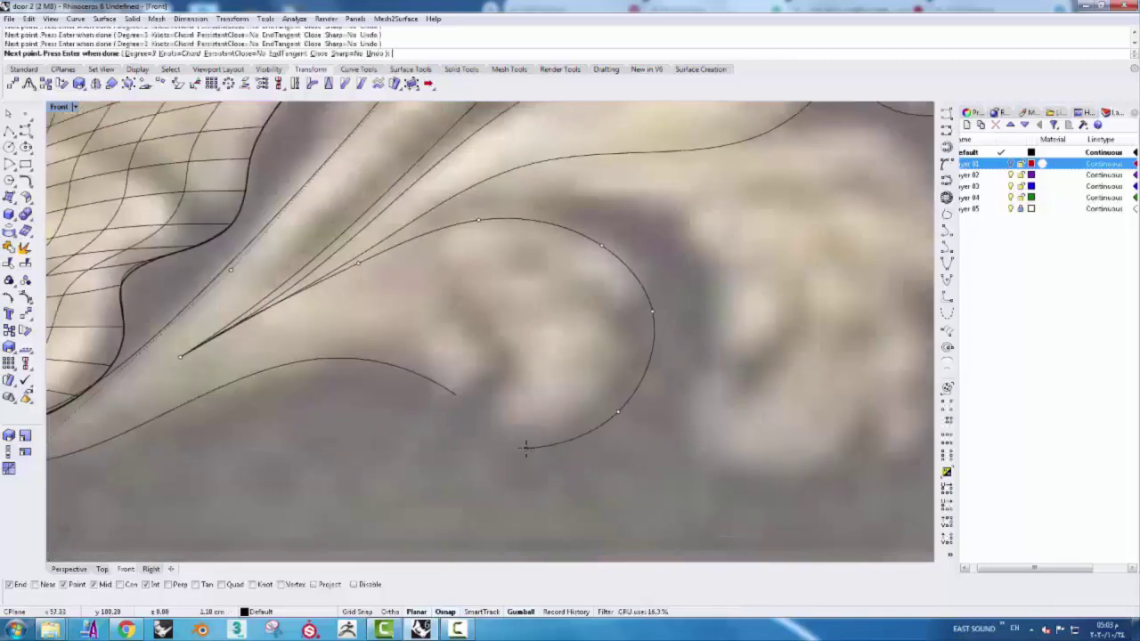
# - Finish the leaf curl and lobe outlines, then select control points to reshape the lobe
pyautogui.press('Return')
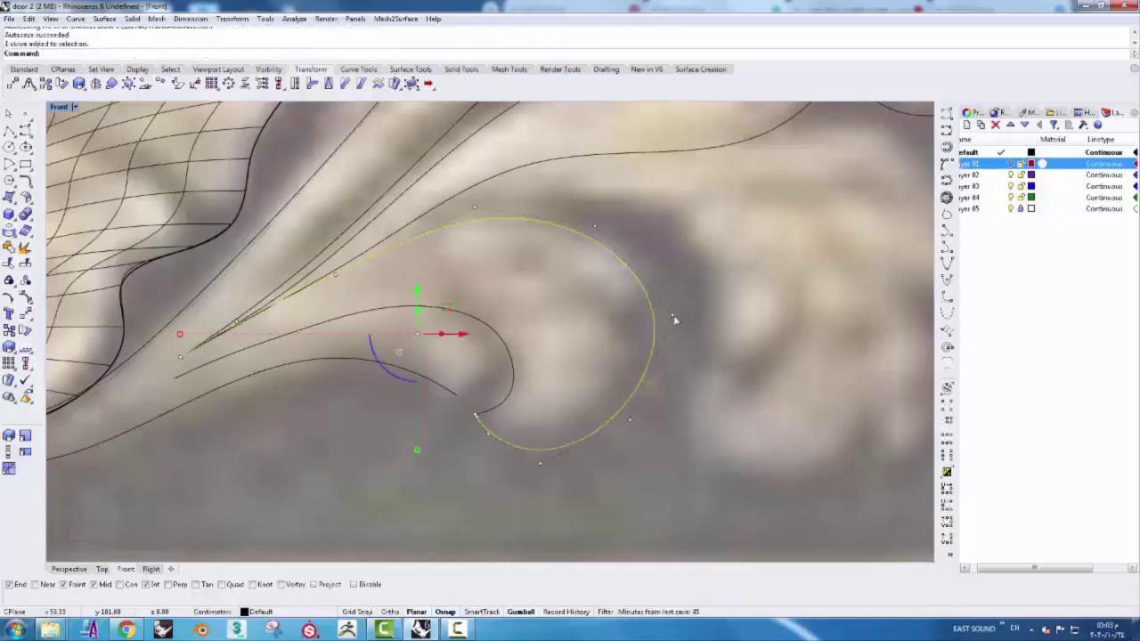
pyautogui.click(660, 303)
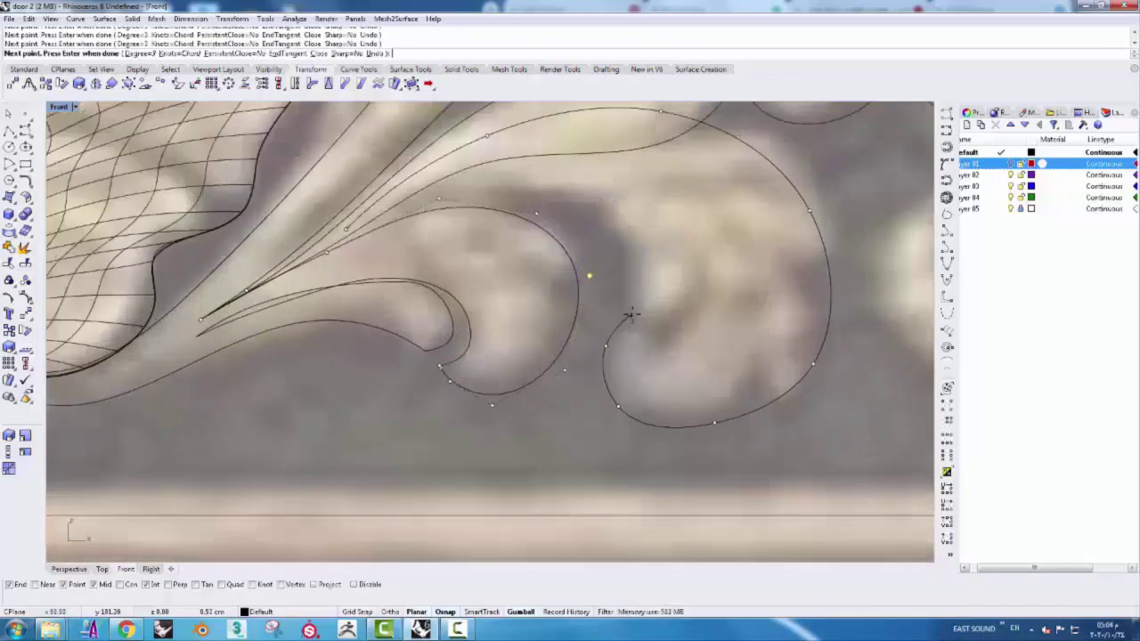
pyautogui.press('Return')
pyautogui.click(737, 445)
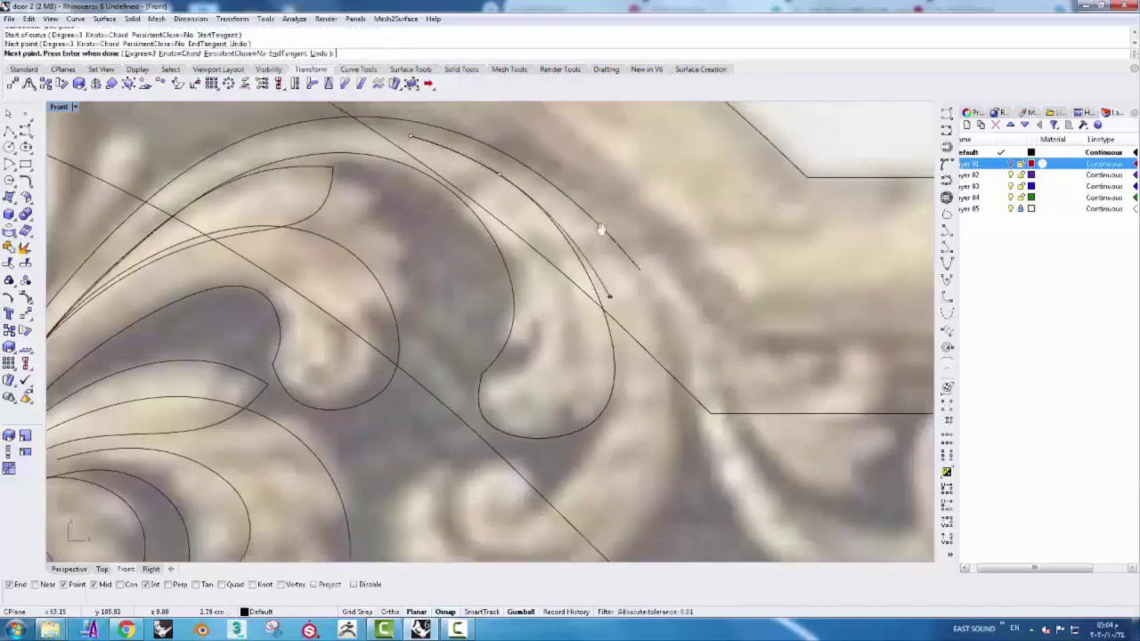
# - Trace a leaf edge curve bending downward, then complete the spiral around the volute
pyautogui.click(607, 287)
pyautogui.click(568, 407)
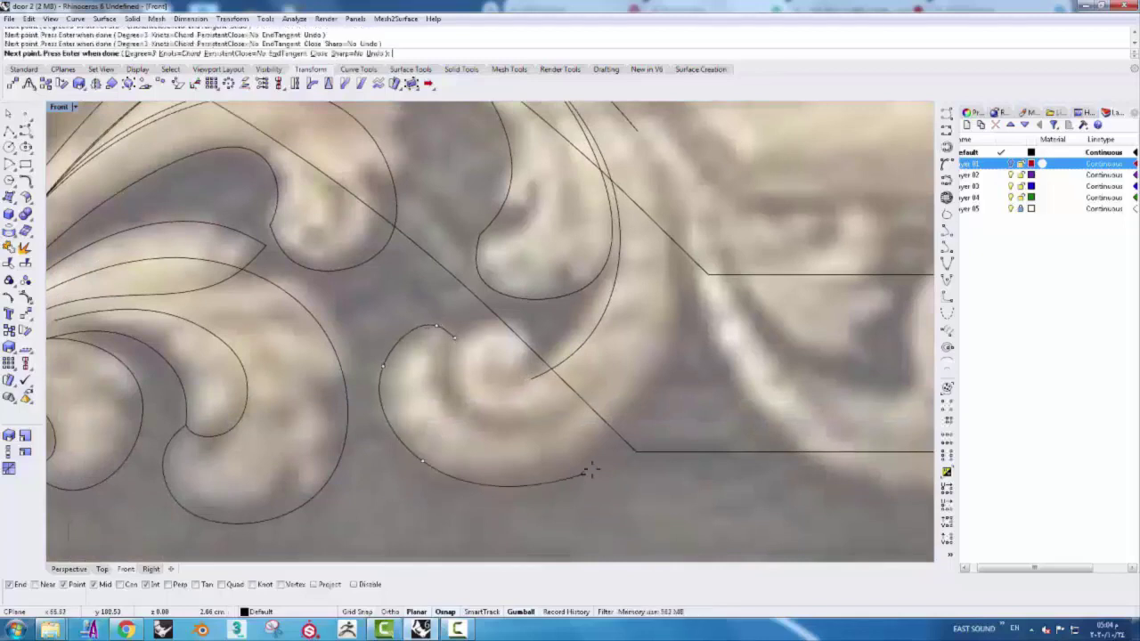
pyautogui.press('Return')
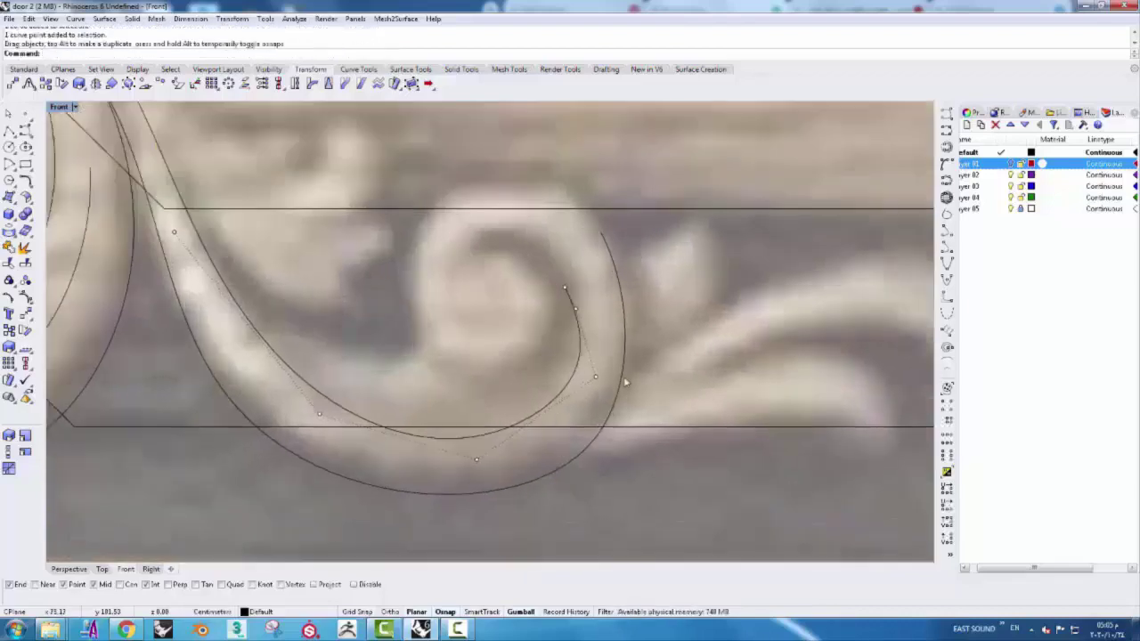
pyautogui.click(550, 293)
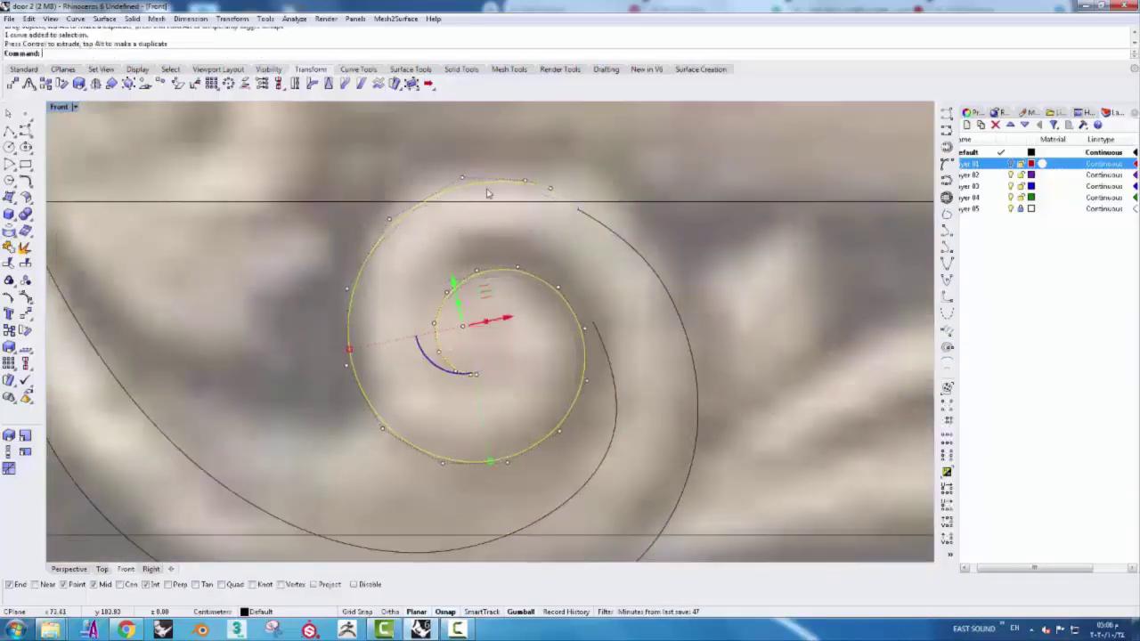
# - Move a spiral control point to match the carving
pyautogui.click(577, 209)
pyautogui.scroll(3, 635, 236)
pyautogui.moveTo(591, 206); pyautogui.dragTo(590, 206)
pyautogui.scroll(-3, 590, 206)
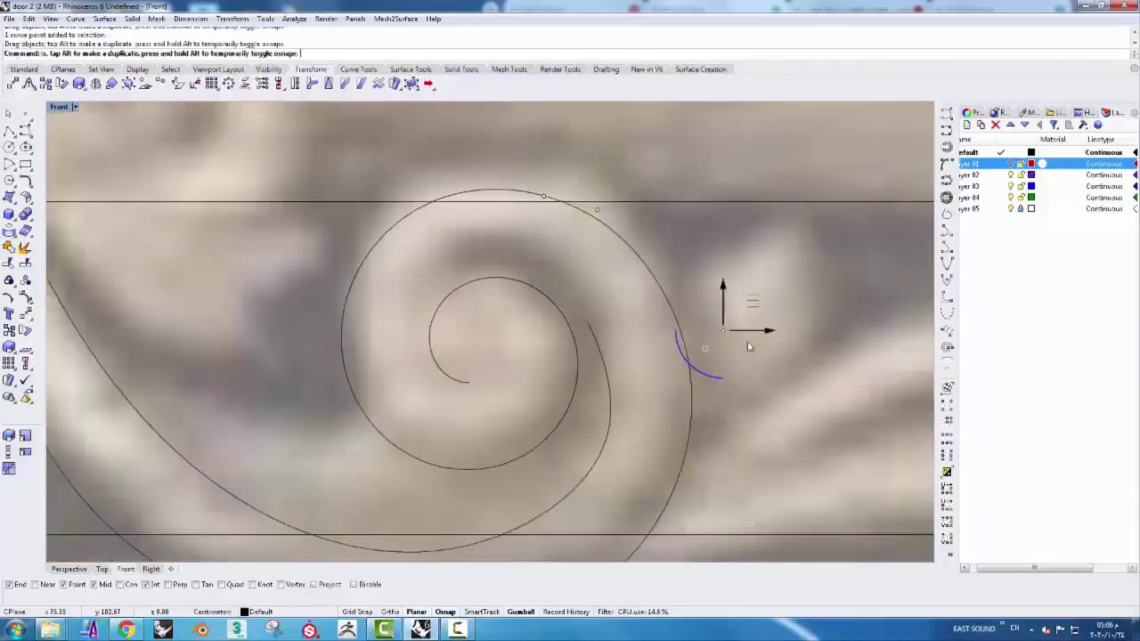
pyautogui.scroll(-2, 590, 206)
pyautogui.scroll(2, 489, 358)
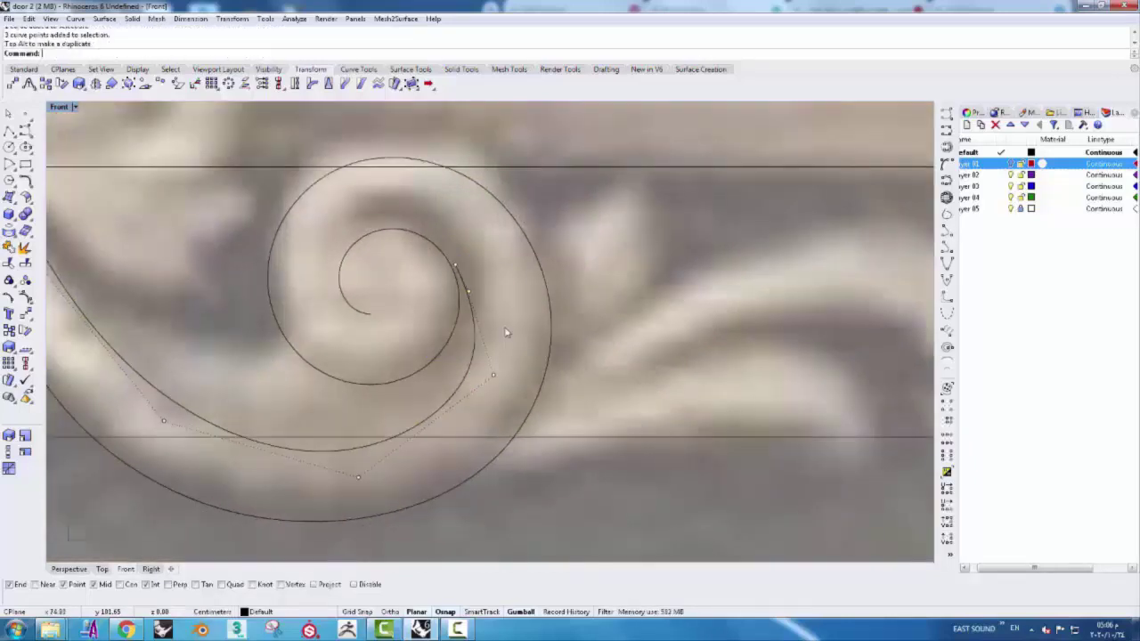
pyautogui.scroll(3, 532, 337)
# - Trace the three-point inner spiral and join it to the outer spiral
pyautogui.click(945, 129)
pyautogui.click(285, 336)
pyautogui.click(247, 334)
pyautogui.click(217, 238)
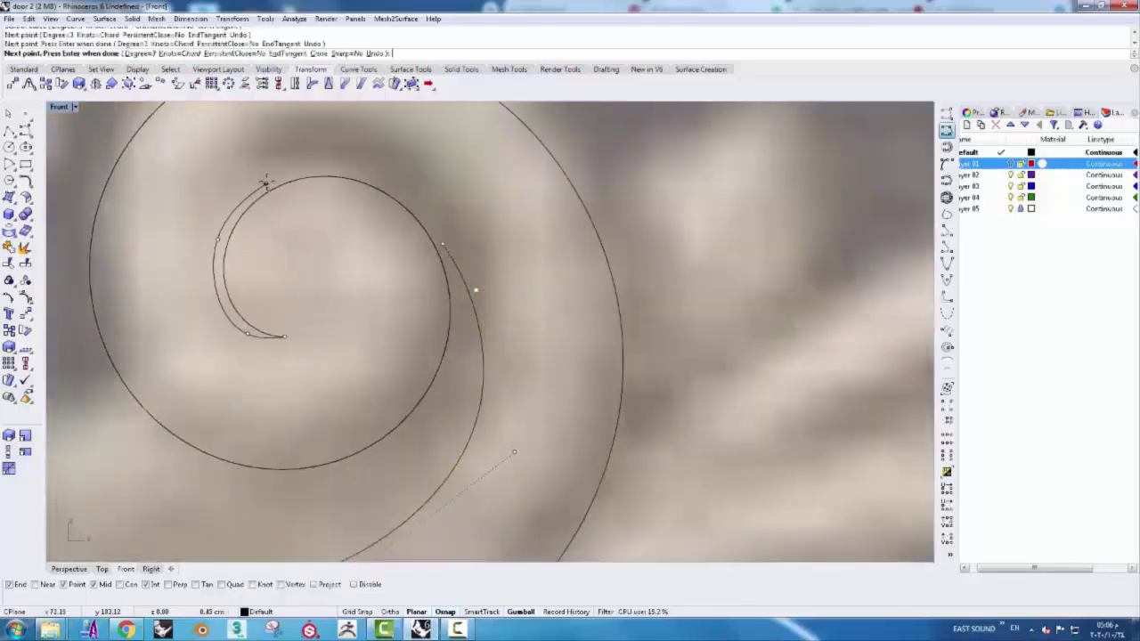
pyautogui.press('Return')
pyautogui.scroll(-2, 448, 241)
pyautogui.scroll(2, 292, 311)
pyautogui.hotkey('ctrl', 'j')
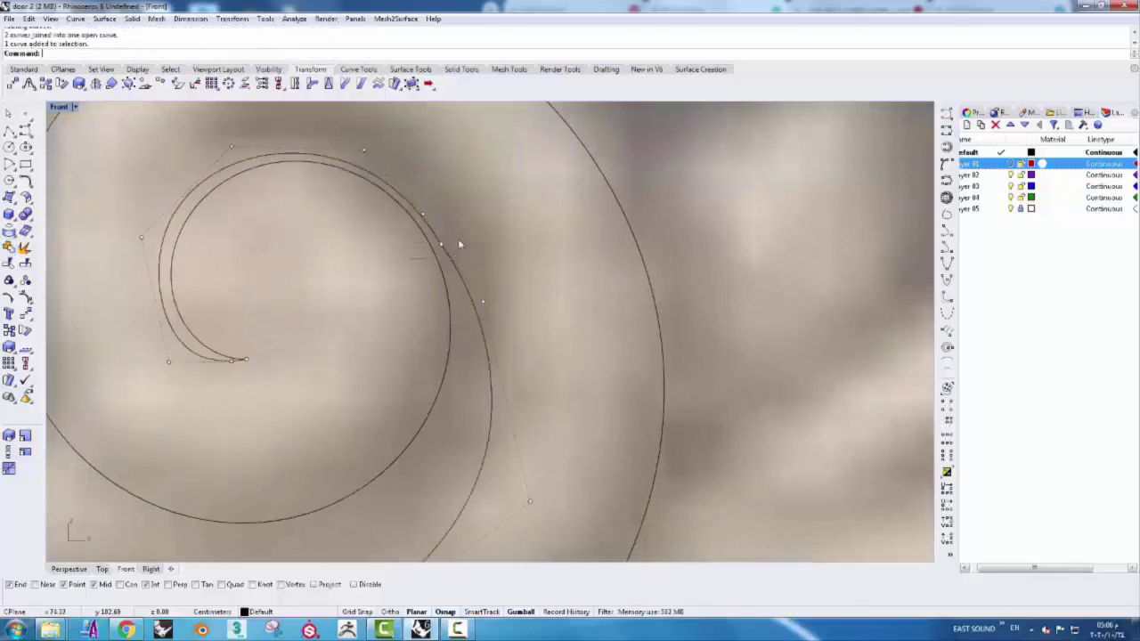
# - Start a stem curve from the top of the stem toward the spiral
pyautogui.scroll(-3, 461, 243)
pyautogui.scroll(3, 534, 267)
pyautogui.click(946, 130)
pyautogui.click(263, 138)
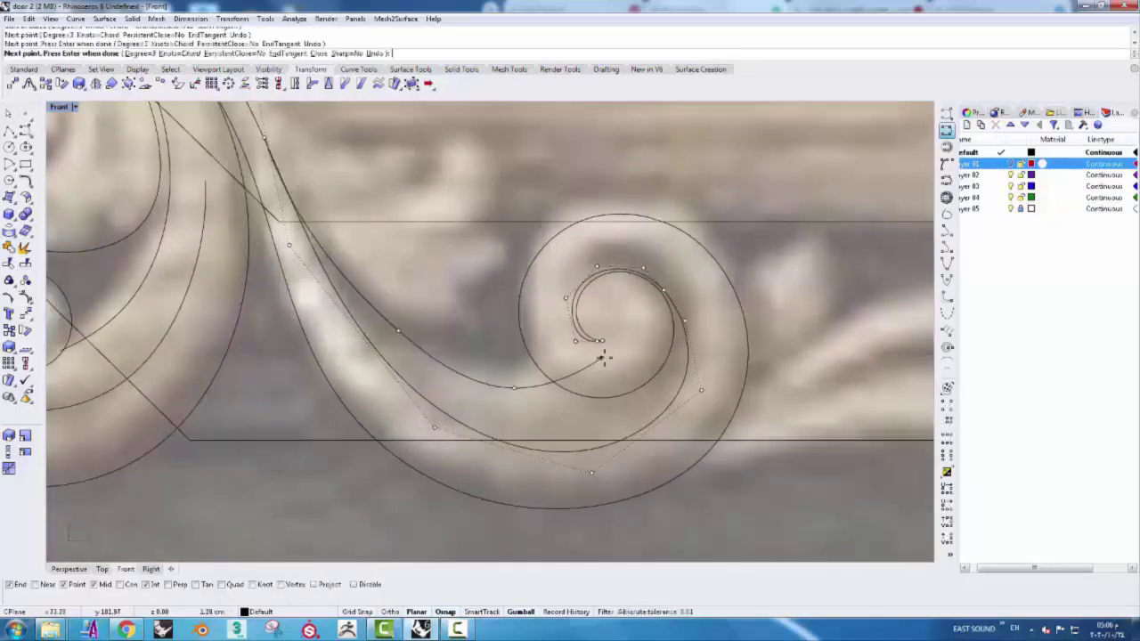
pyautogui.press('Return')
pyautogui.moveTo(380, 253); pyautogui.dragTo(439, 405, button='right')
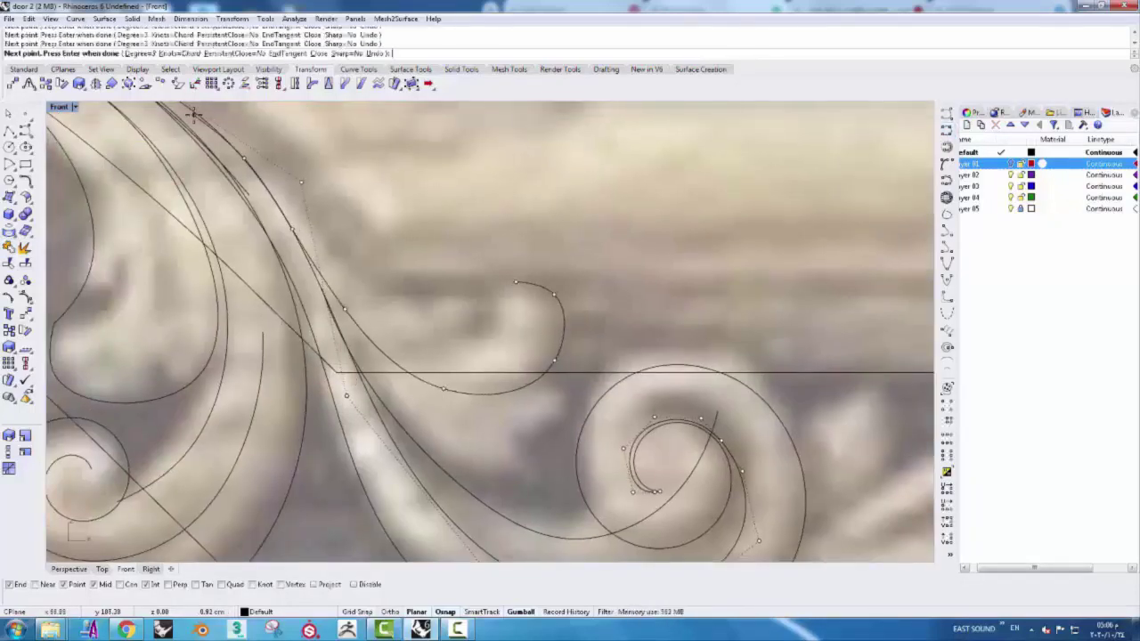
# - End the connecting curve at the spiral's end and add a curve point beside the spiral
pyautogui.click(516, 284)
pyautogui.press('Return')
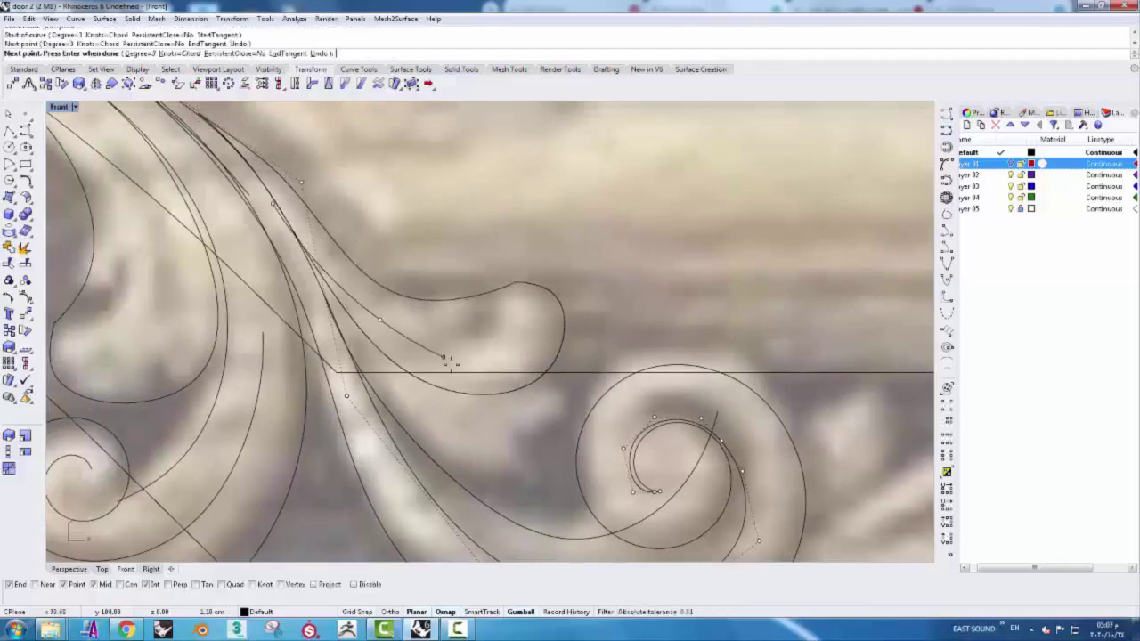
pyautogui.scroll(3, 305, 255)
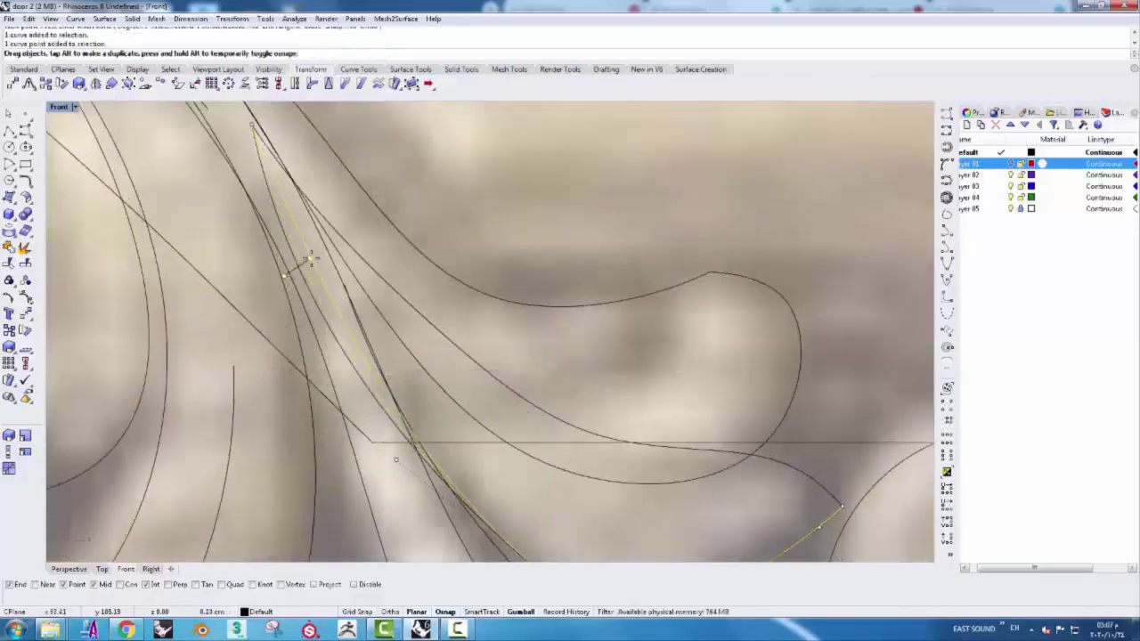
pyautogui.scroll(-5, 484, 357)
pyautogui.scroll(3, 541, 279)
pyautogui.click(540, 279)
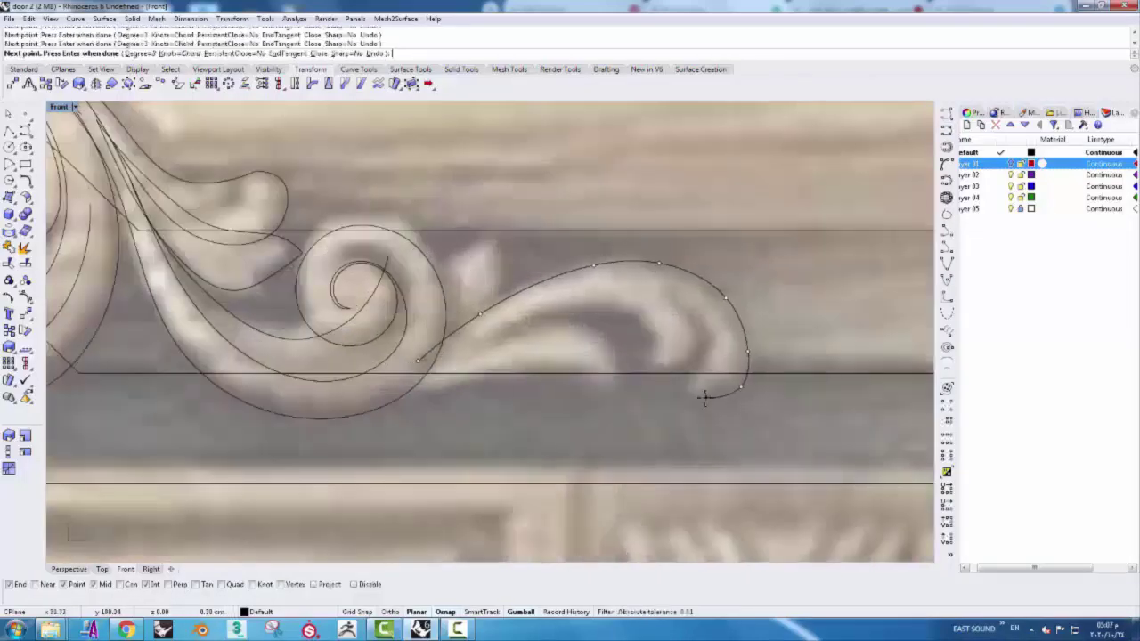
pyautogui.scroll(2, 647, 357)
# - Trace the right-hand leaf from its tip along the underside to its base
pyautogui.press('Return')
pyautogui.click(621, 352)
pyautogui.click(653, 366)
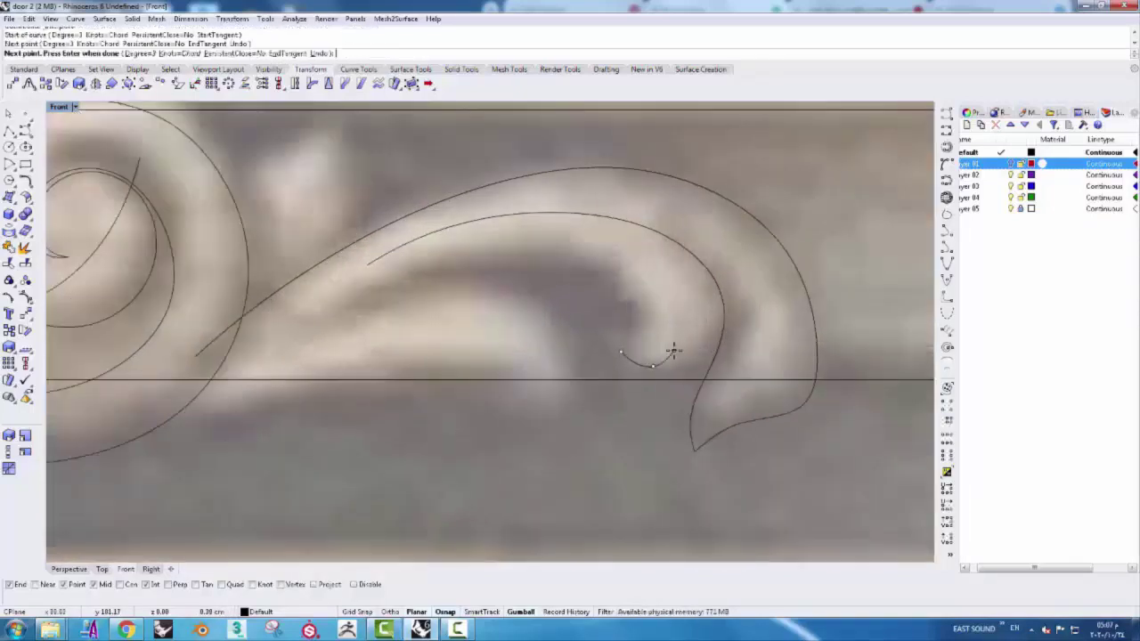
pyautogui.click(582, 275)
pyautogui.click(418, 288)
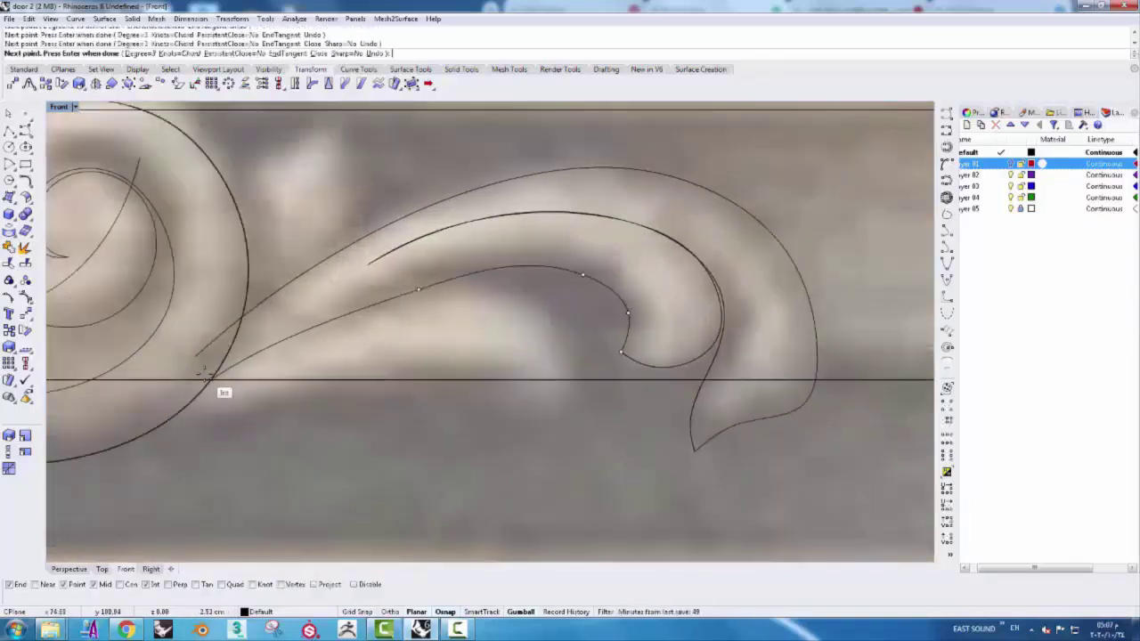
pyautogui.scroll(-1, 429, 302)
pyautogui.click(405, 307)
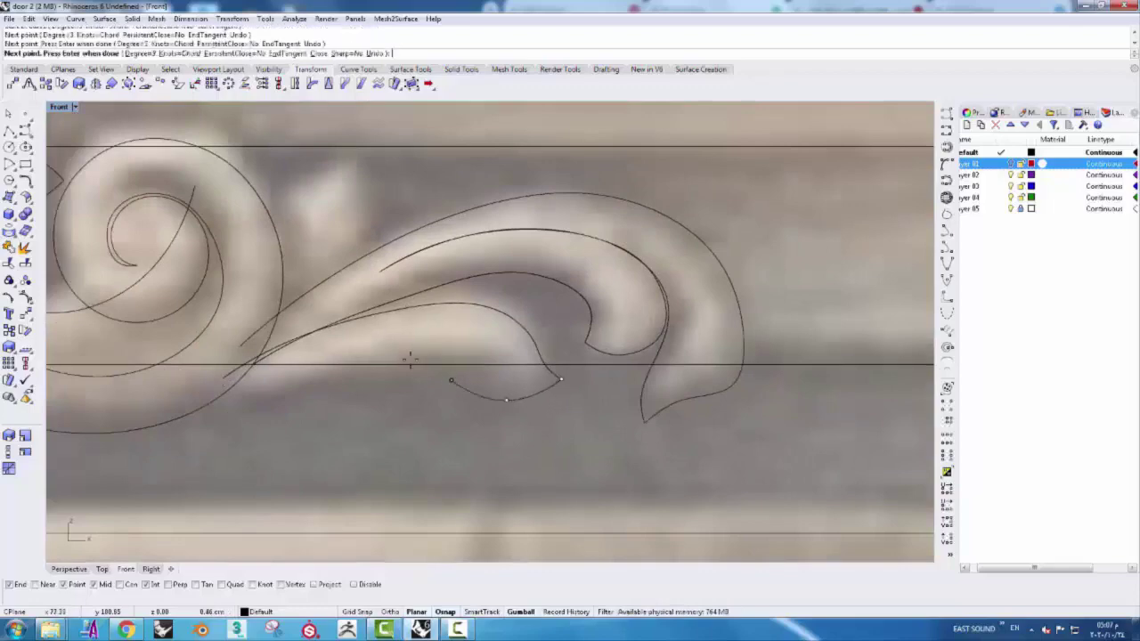
pyautogui.press('Return')
pyautogui.press('Return')
pyautogui.moveTo(363, 157); pyautogui.dragTo(363, 238, button='right')
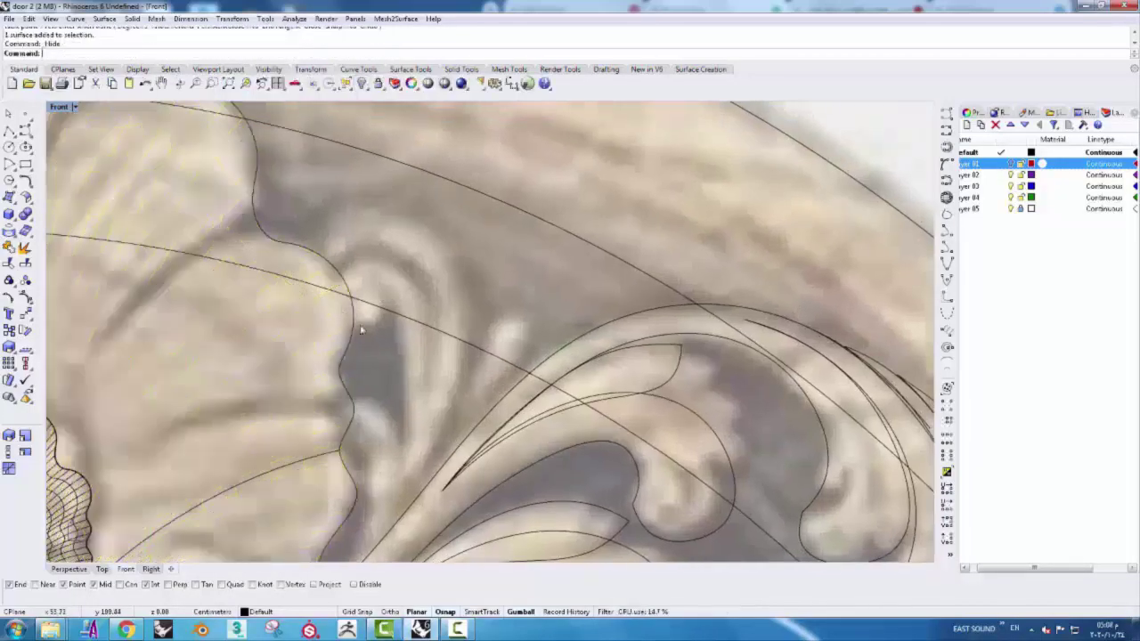
pyautogui.moveTo(361, 330); pyautogui.dragTo(381, 339, button='right')
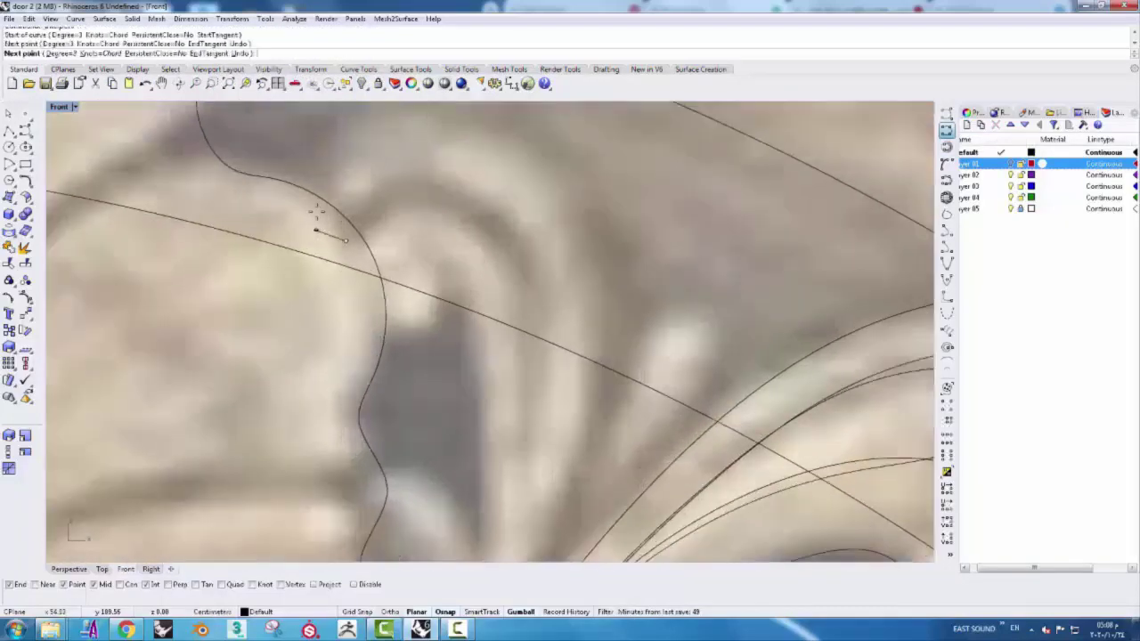
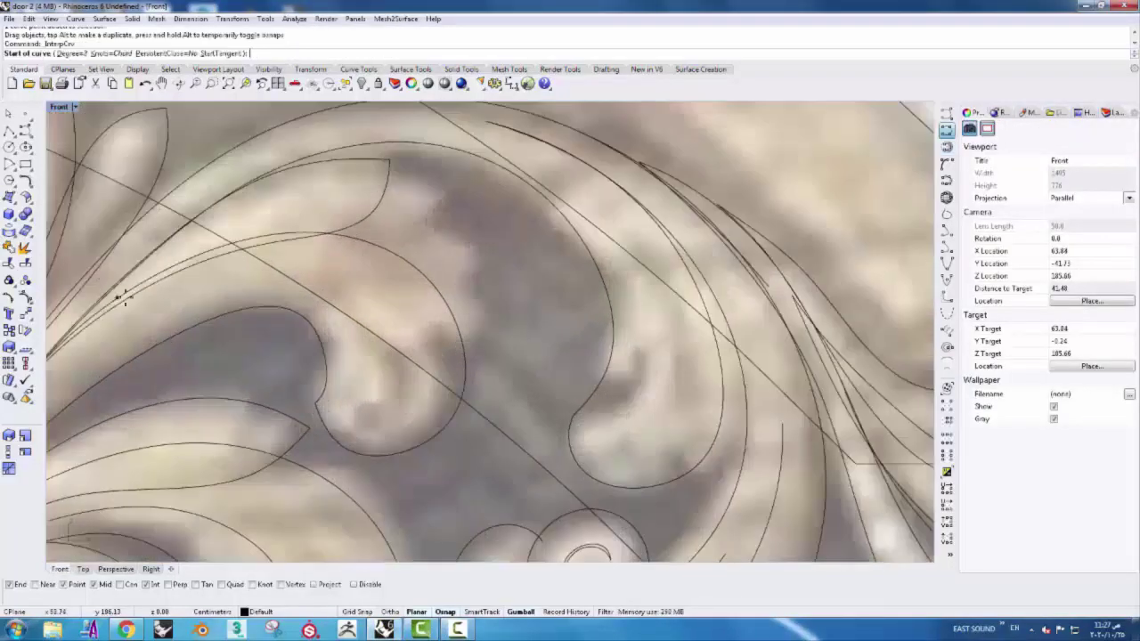
# - Trace two interpolated curves along the acanthus-leaf edge and the scroll outline
pyautogui.click(129, 297)
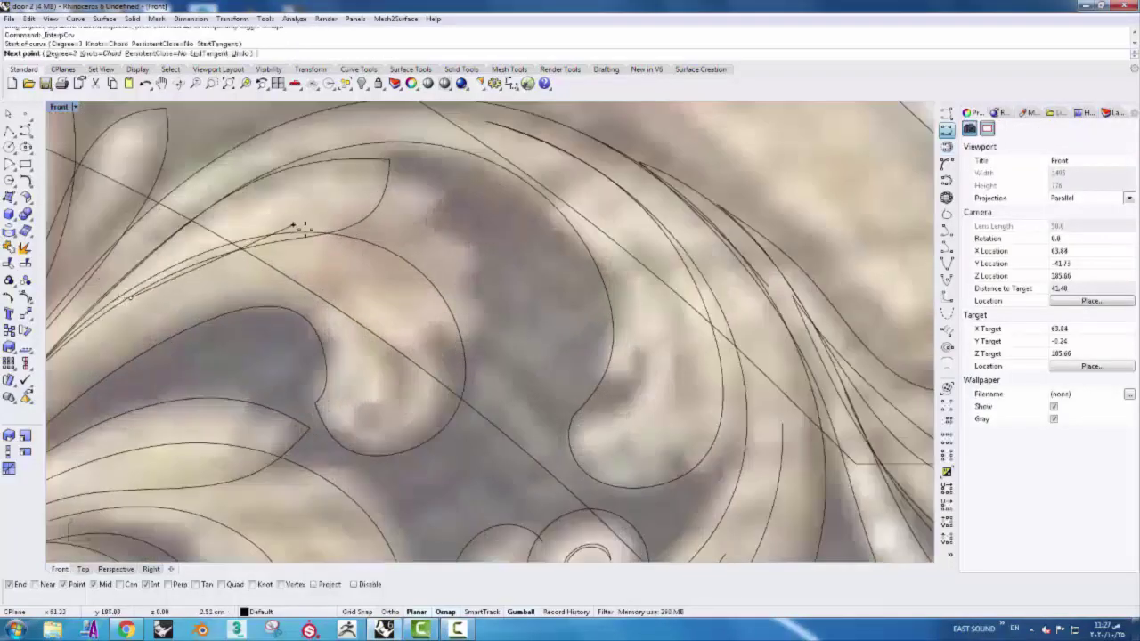
pyautogui.click(306, 229)
pyautogui.click(427, 240)
pyautogui.click(470, 272)
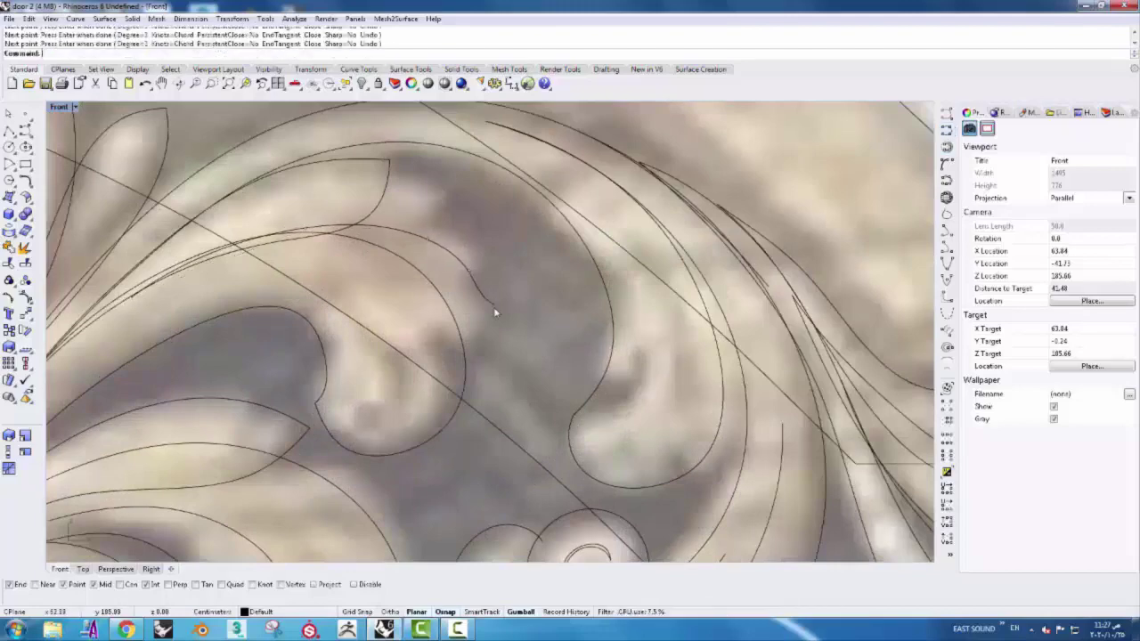
pyautogui.press('Return')
pyautogui.click(493, 306)
pyautogui.click(453, 324)
pyautogui.click(378, 292)
pyautogui.press('Return')
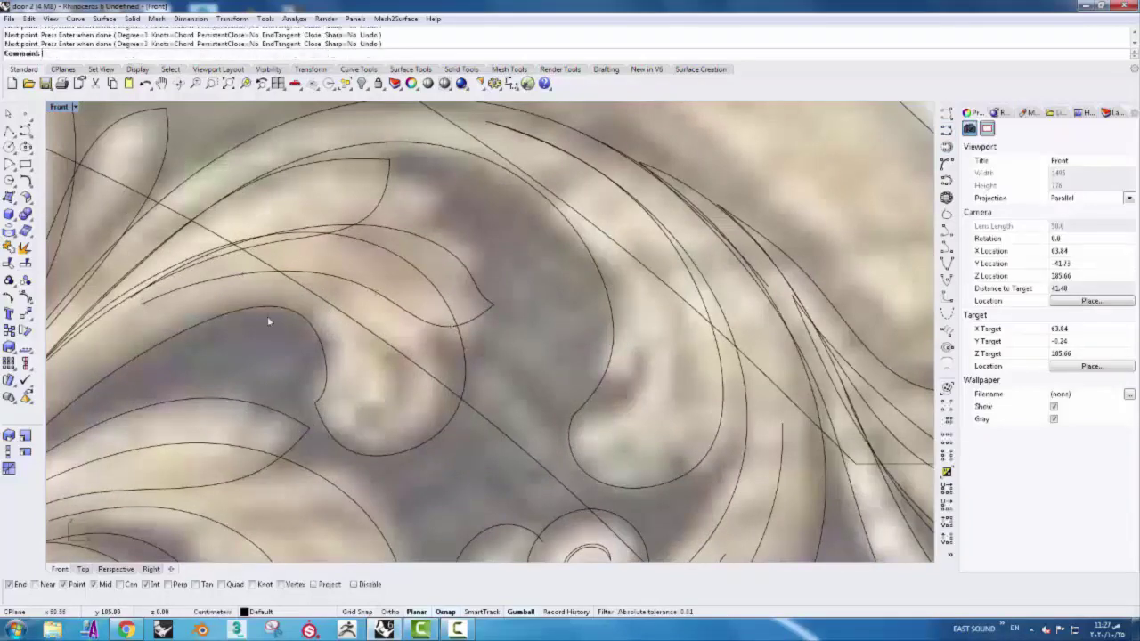
pyautogui.scroll(-3, 141, 304)
pyautogui.scroll(4, 199, 299)
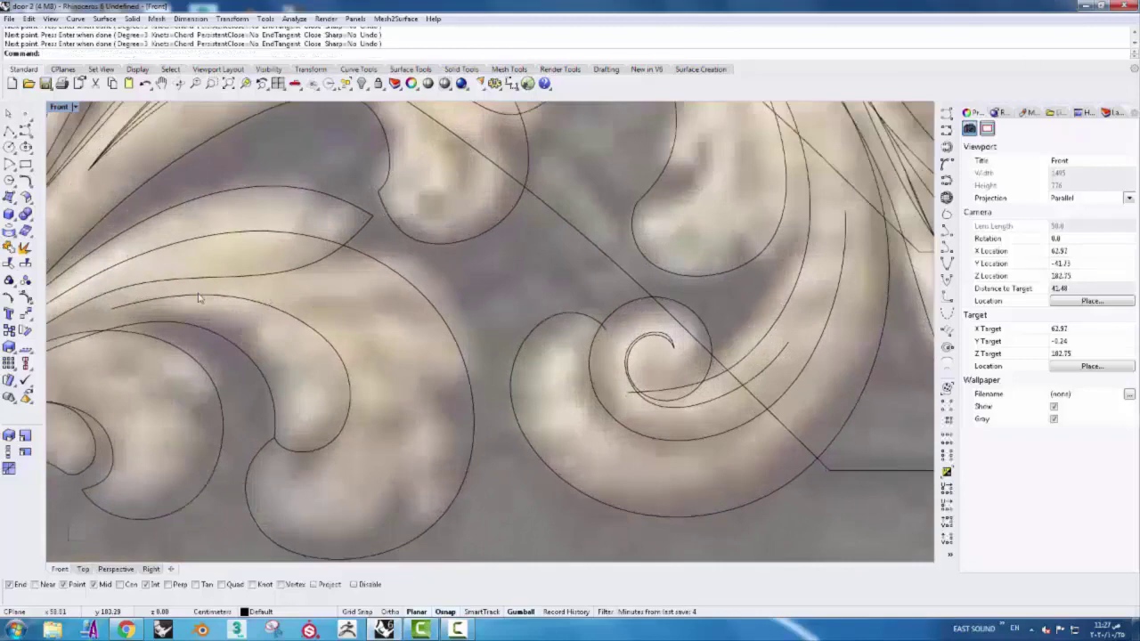
# - Trace the leaf's upper edge out to its tip and back along the lower edge
pyautogui.click(107, 295)
pyautogui.click(343, 243)
pyautogui.click(436, 290)
pyautogui.click(503, 348)
pyautogui.press('Return')
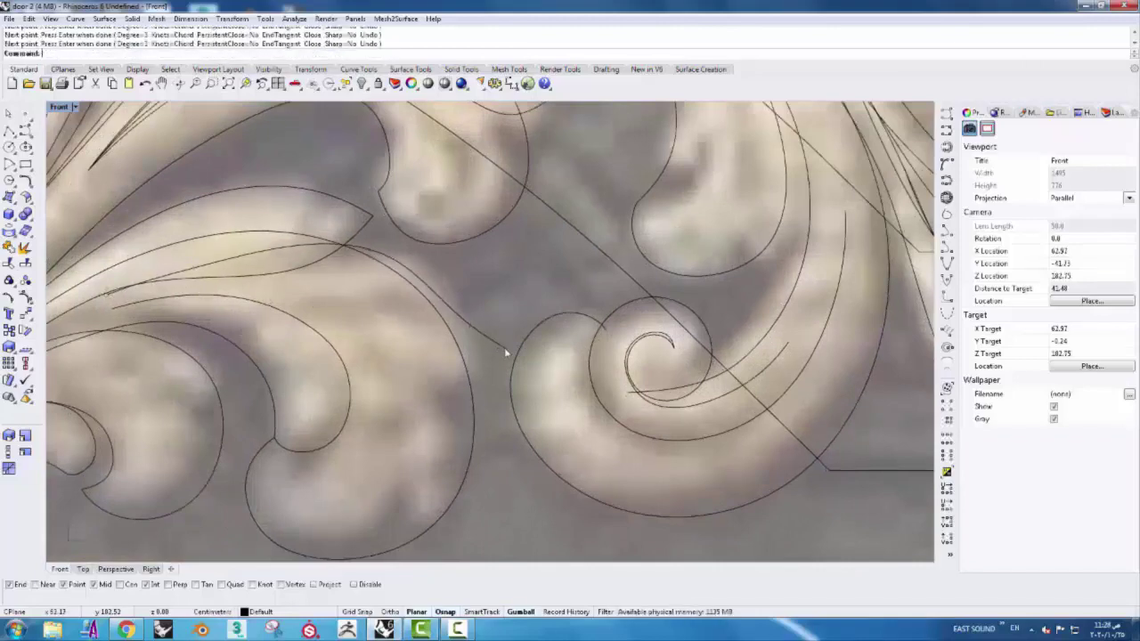
pyautogui.press('Return')
pyautogui.click(504, 348)
pyautogui.click(450, 378)
pyautogui.click(374, 354)
pyautogui.press('Return')
pyautogui.scroll(3, 112, 305)
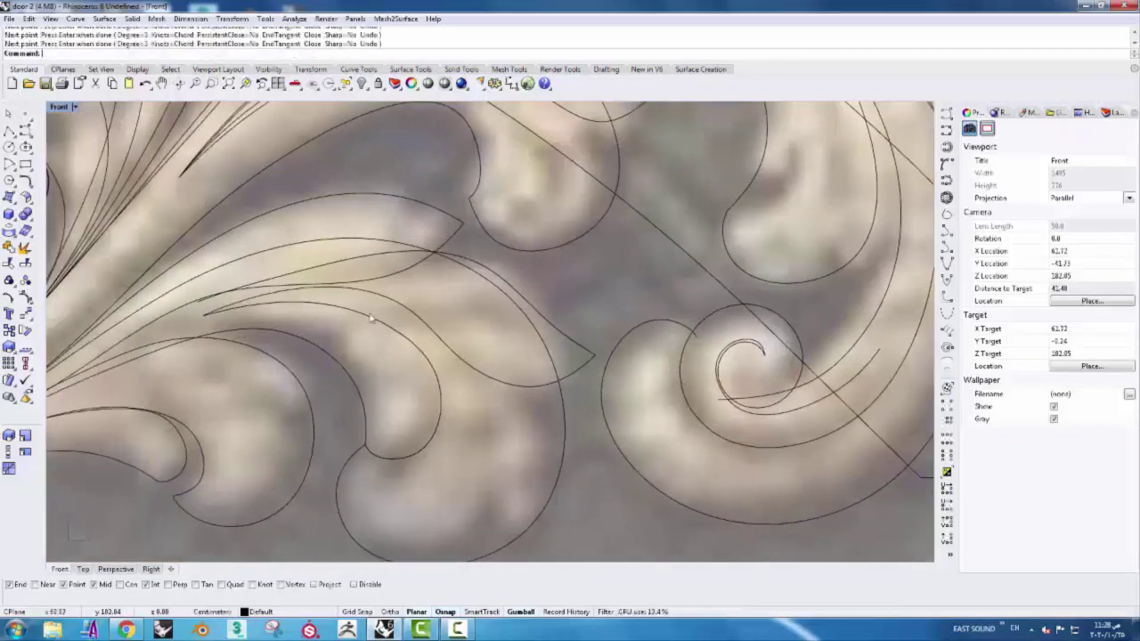
pyautogui.click(428, 350)
# - Select the six scroll spiral and outline curves and join them into three open curves
pyautogui.scroll(2, 201, 283)
pyautogui.scroll(-2, 200, 283)
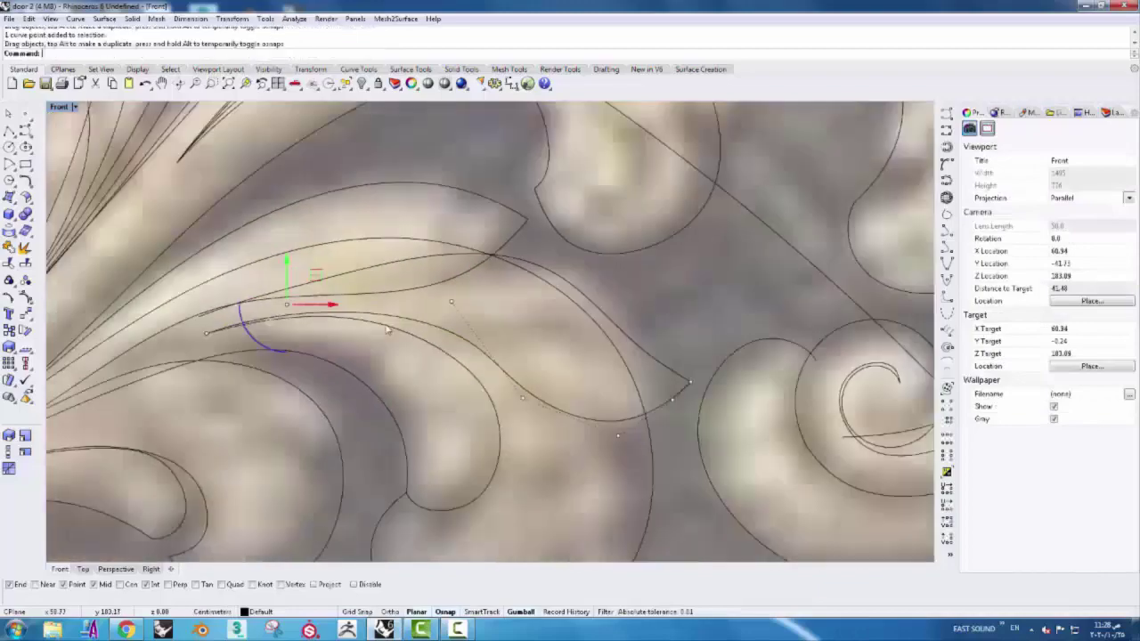
pyautogui.scroll(-2, 475, 388)
pyautogui.scroll(-2, 474, 388)
pyautogui.scroll(-1, 589, 430)
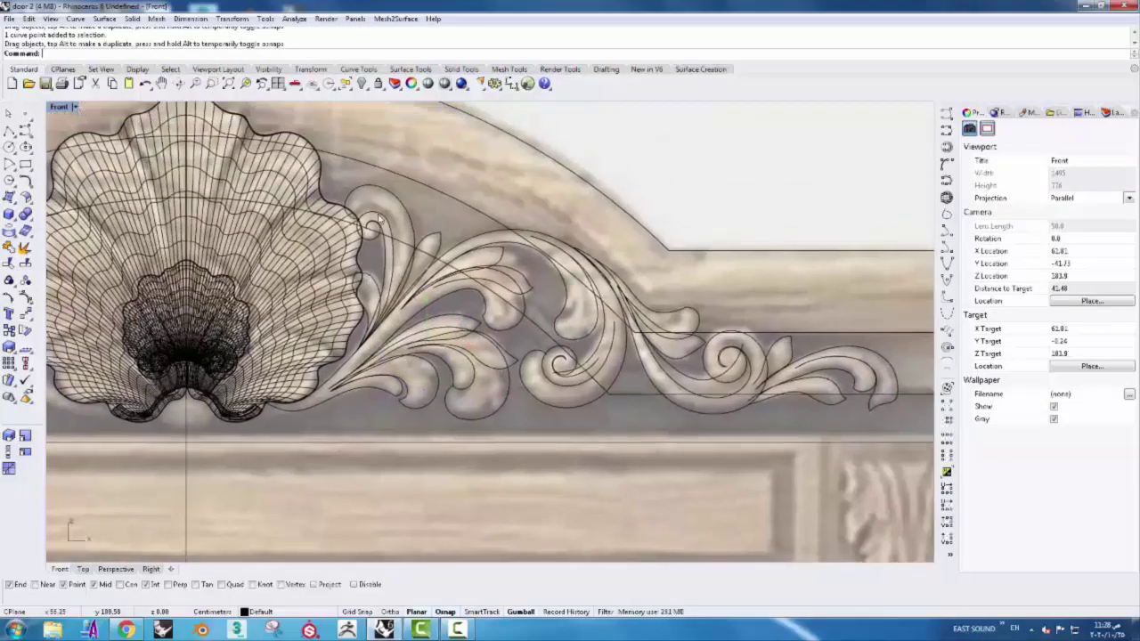
pyautogui.scroll(4, 374, 160)
pyautogui.click(374, 272)
pyautogui.keyDown('shift'); pyautogui.click(407, 281); pyautogui.keyUp('shift')
pyautogui.scroll(-3, 407, 281)
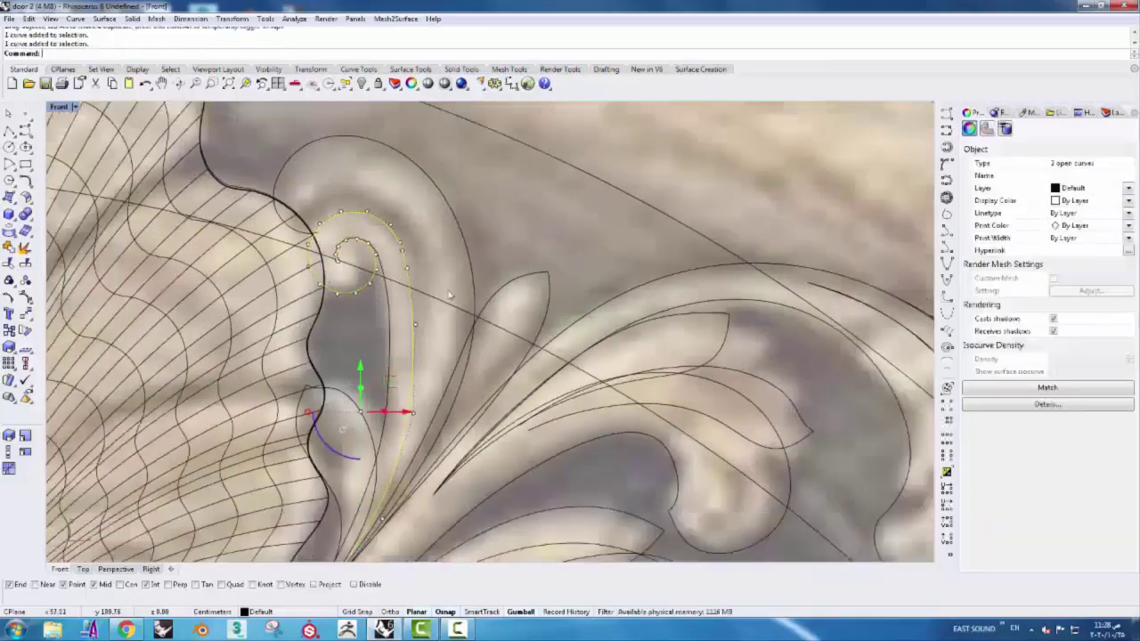
pyautogui.scroll(2, 526, 303)
pyautogui.keyDown('shift'); pyautogui.click(534, 364); pyautogui.keyUp('shift')
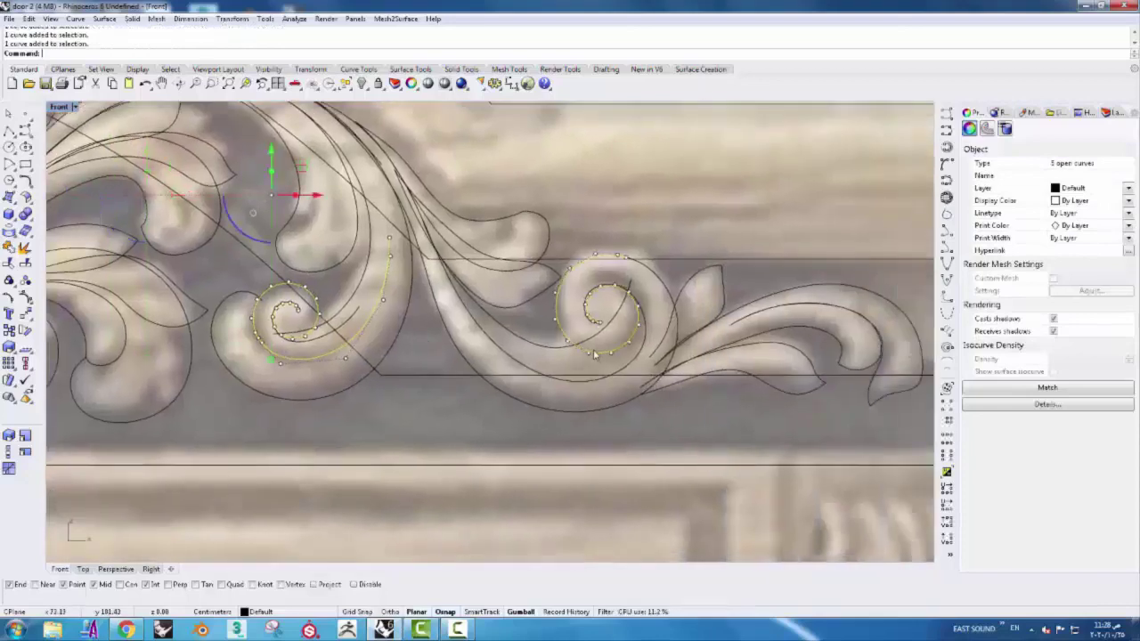
pyautogui.keyDown('shift'); pyautogui.click(650, 279); pyautogui.keyUp('shift')
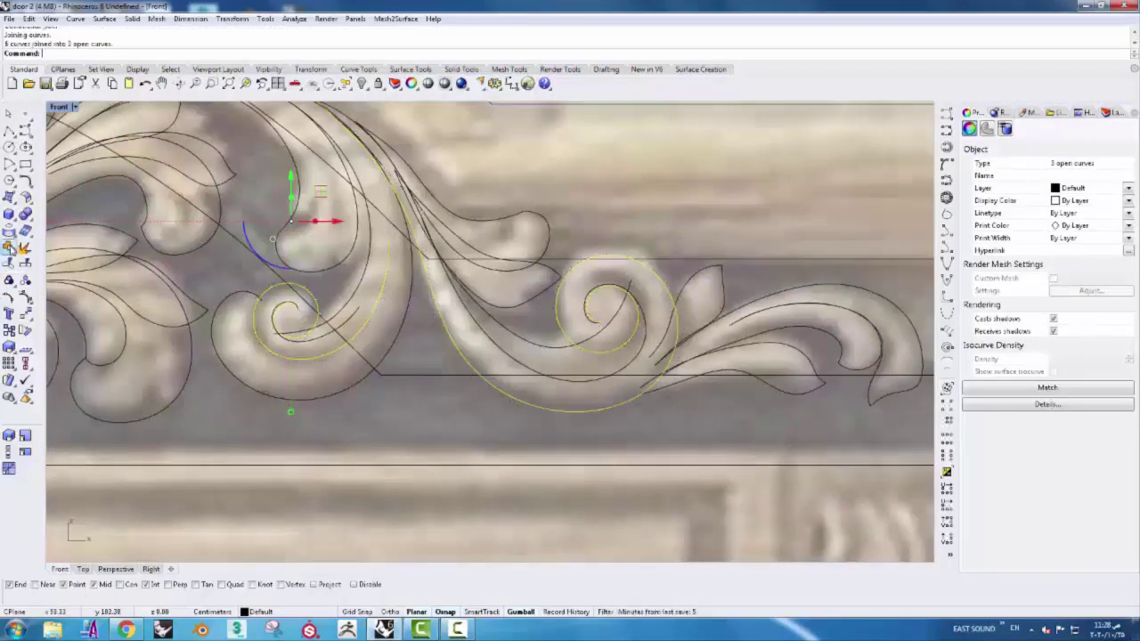
pyautogui.scroll(-3, 395, 424)
pyautogui.press('Escape')
pyautogui.scroll(2, 401, 426)
pyautogui.scroll(2, 366, 426)
pyautogui.scroll(2, 343, 425)
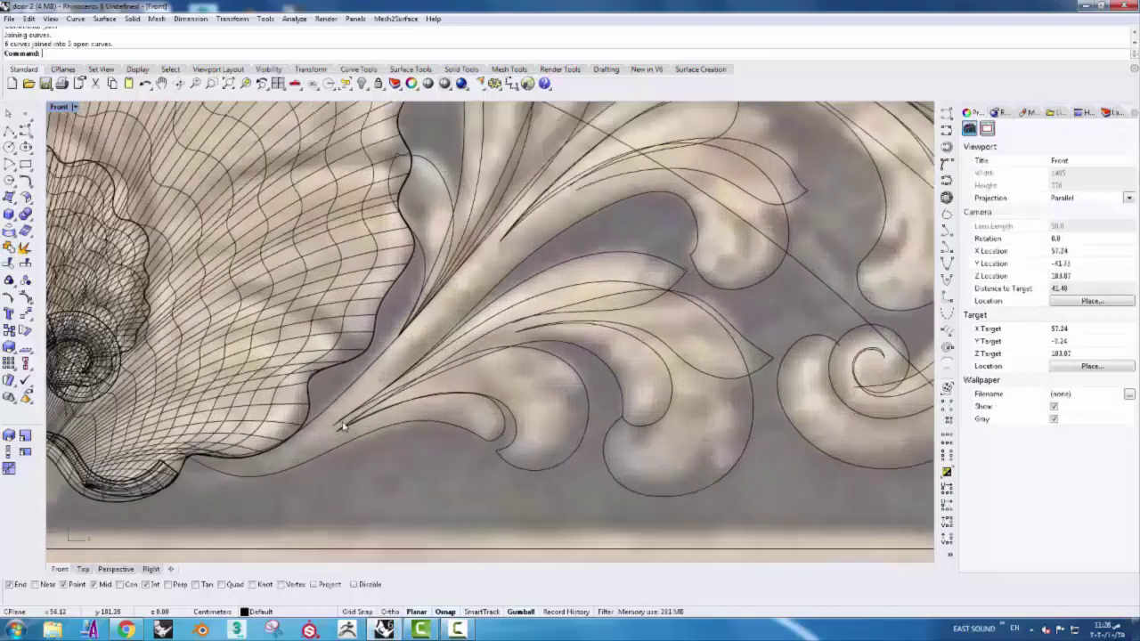
# - Draw a short cross-section curve bridging the leaf base, then restore the four-viewport layout
pyautogui.click(947, 129)
pyautogui.scroll(3, 228, 400)
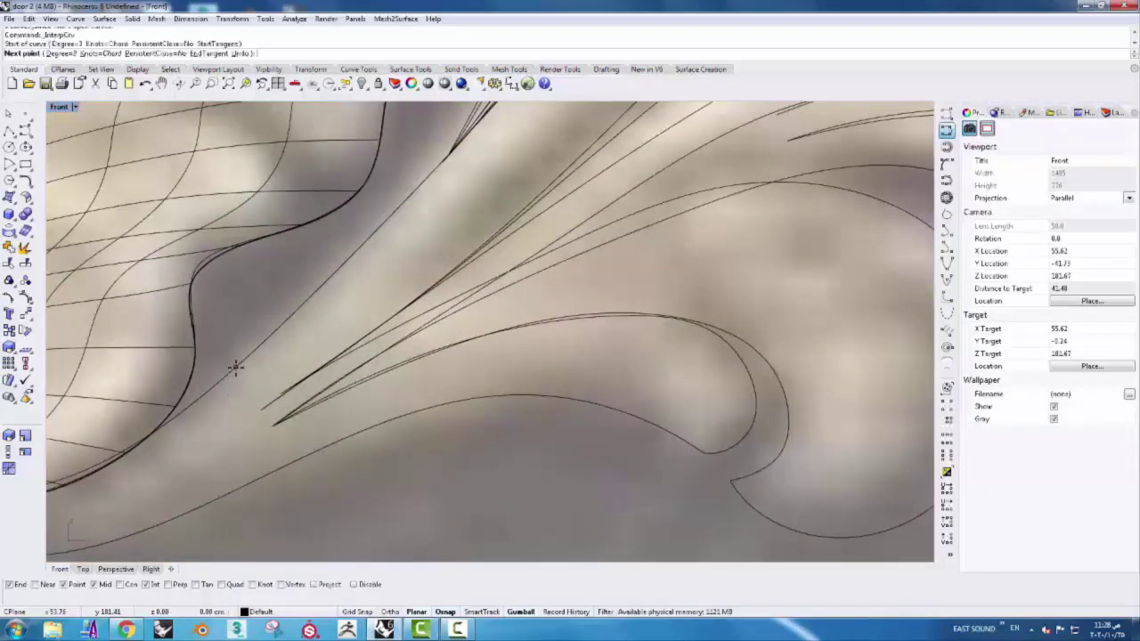
pyautogui.scroll(2, 303, 456)
pyautogui.press('Return')
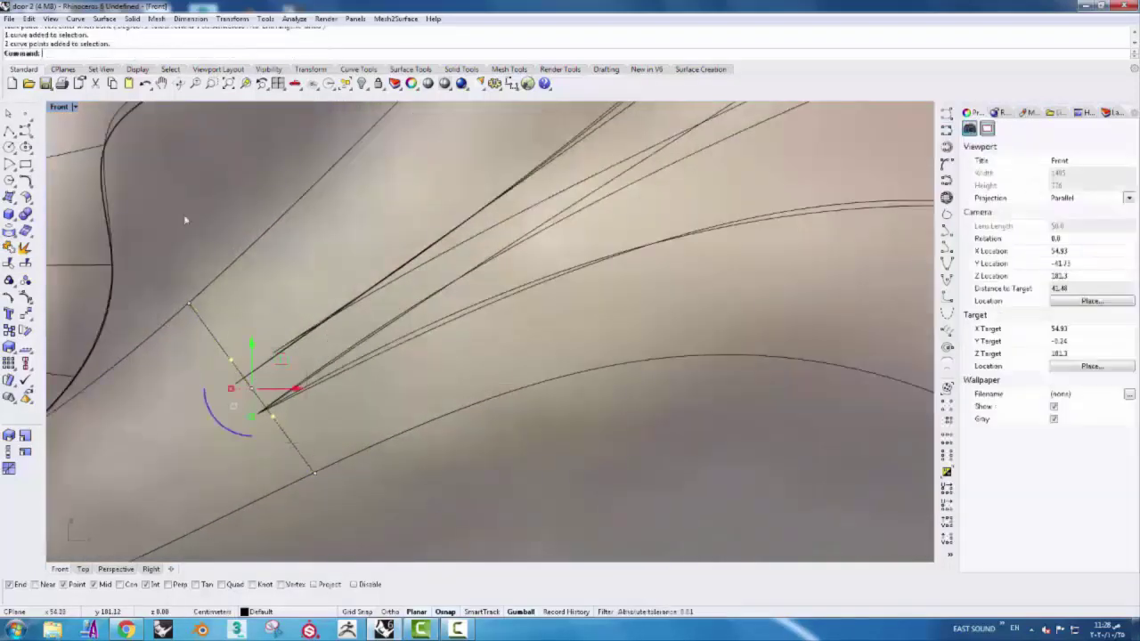
pyautogui.doubleClick(58, 107)
# - Push the cross-section points out into relief depth with the gumball in Top
pyautogui.scroll(2, 267, 213)
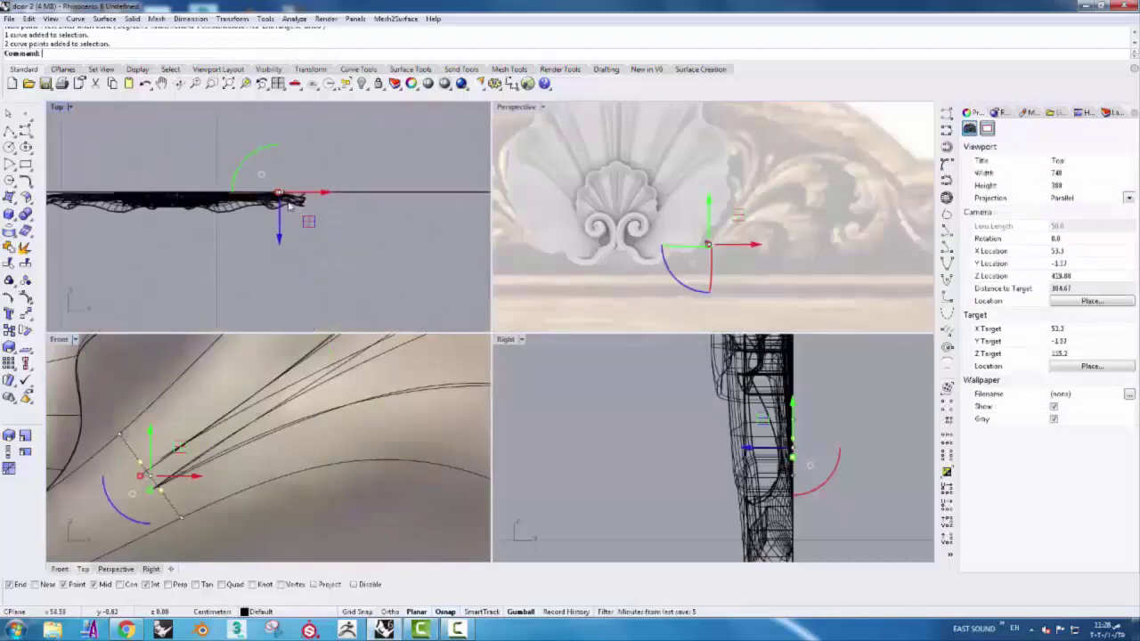
pyautogui.scroll(2, 263, 206)
pyautogui.scroll(2, 261, 233)
pyautogui.scroll(2, 247, 226)
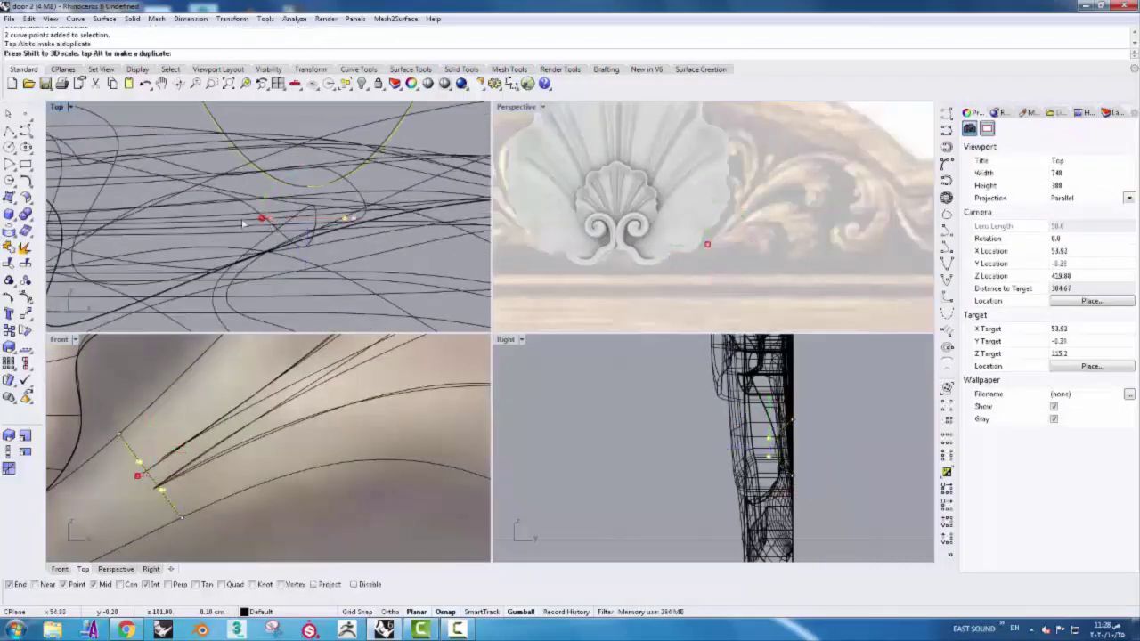
pyautogui.moveTo(213, 223); pyautogui.dragTo(218, 224)
pyautogui.scroll(-1, 282, 478)
# - Sweep2 the leaf surface along its two edge rails through the cross-section
pyautogui.click(700, 71)
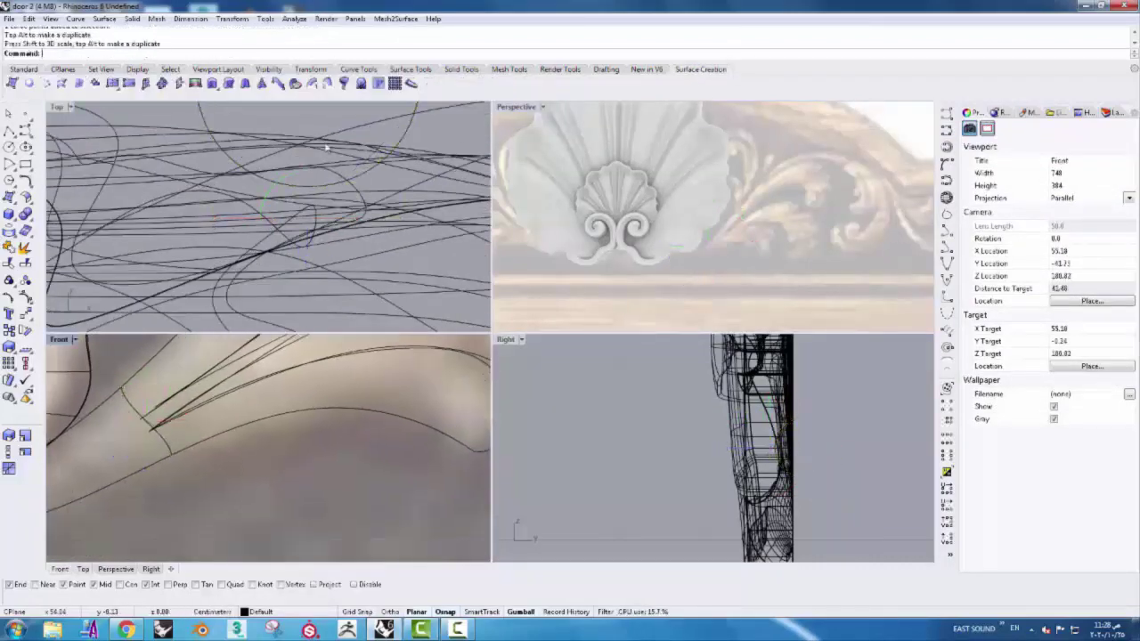
pyautogui.scroll(-2, 169, 414)
pyautogui.click(132, 475)
pyautogui.scroll(-2, 188, 489)
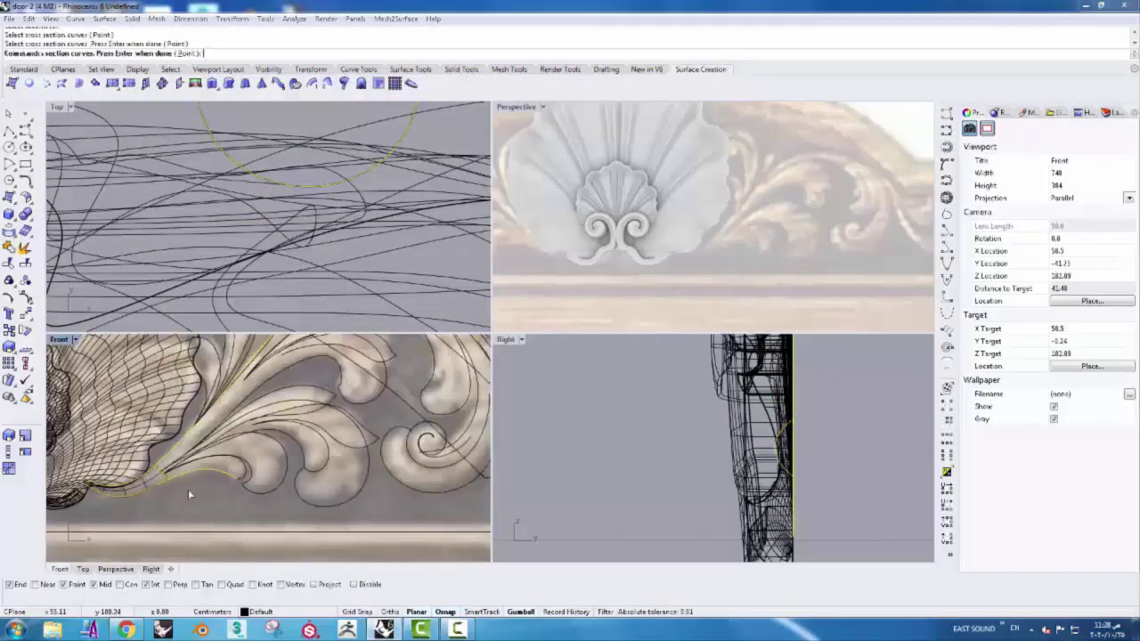
pyautogui.click(187, 489)
pyautogui.press('Return')
pyautogui.click(475, 347)
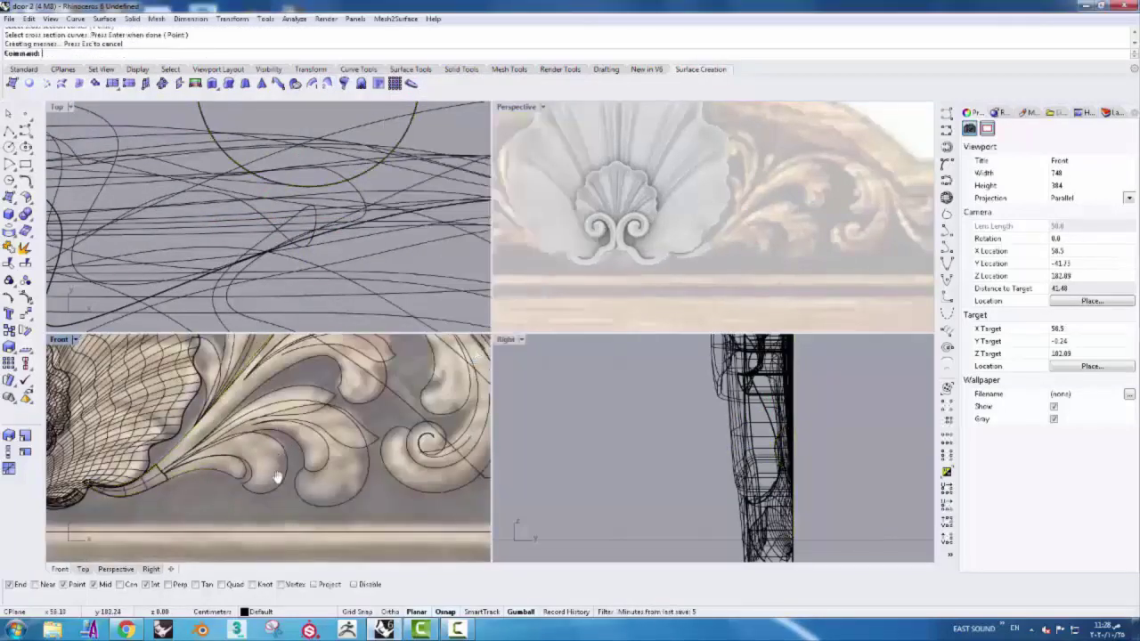
# - Copy the cross-section curve onto the next leaf further along
pyautogui.scroll(2, 197, 483)
pyautogui.scroll(1, 197, 483)
pyautogui.click(205, 485)
pyautogui.click(232, 515)
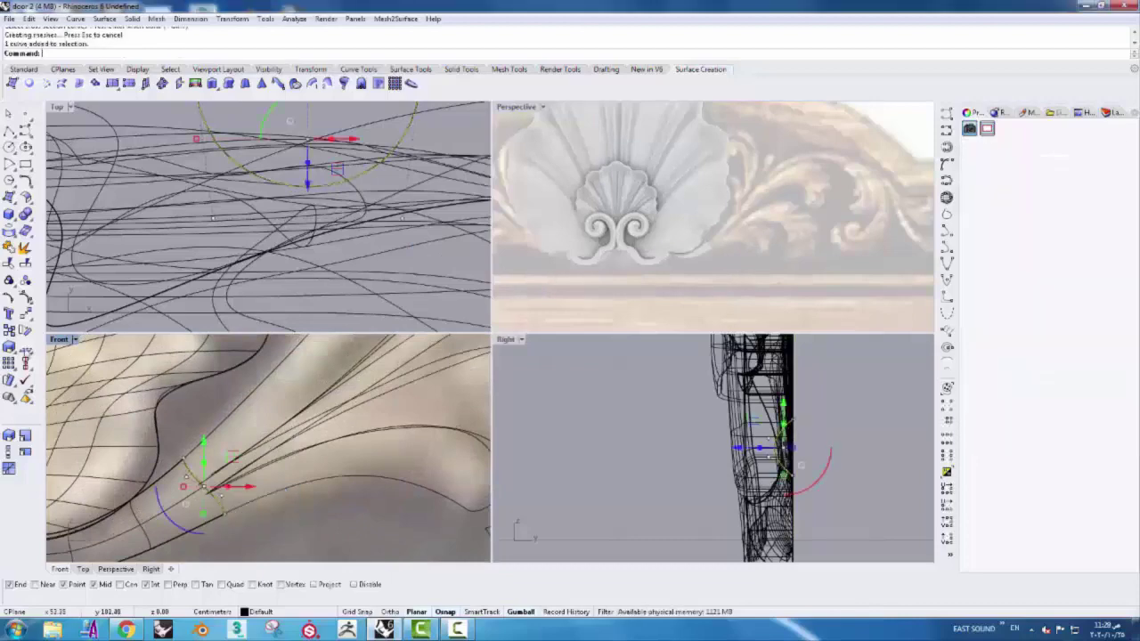
pyautogui.scroll(2, 267, 446)
pyautogui.click(163, 450)
pyautogui.moveTo(273, 422); pyautogui.dragTo(316, 391, button='right')
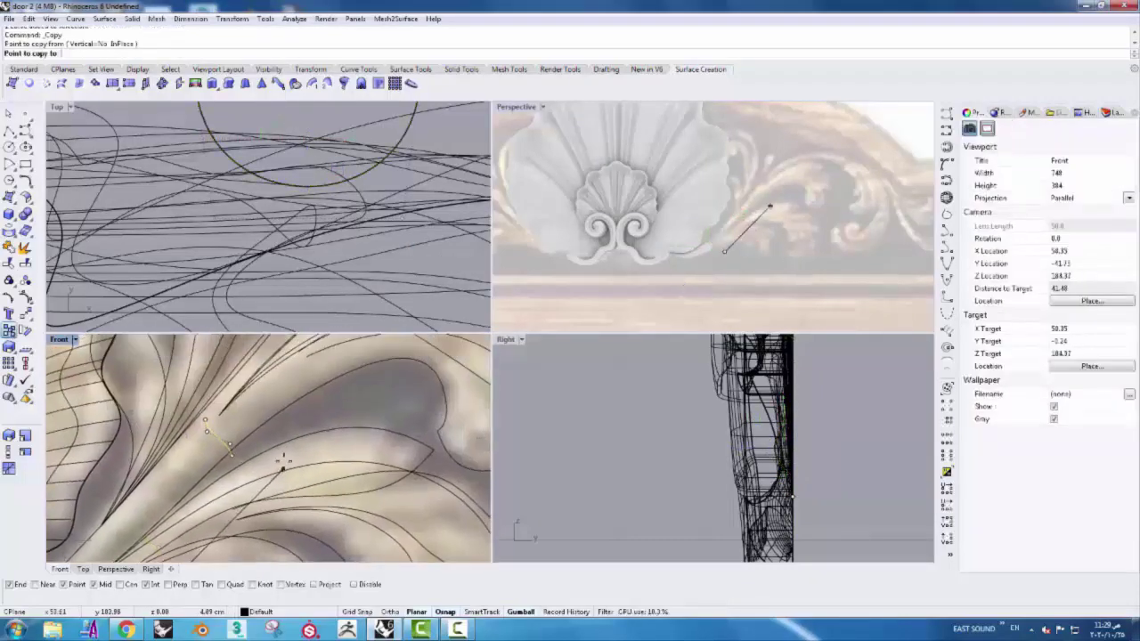
pyautogui.click(289, 454)
pyautogui.scroll(3, 224, 430)
# - Scale the copied cross-section down for the next leaf
pyautogui.click(205, 442)
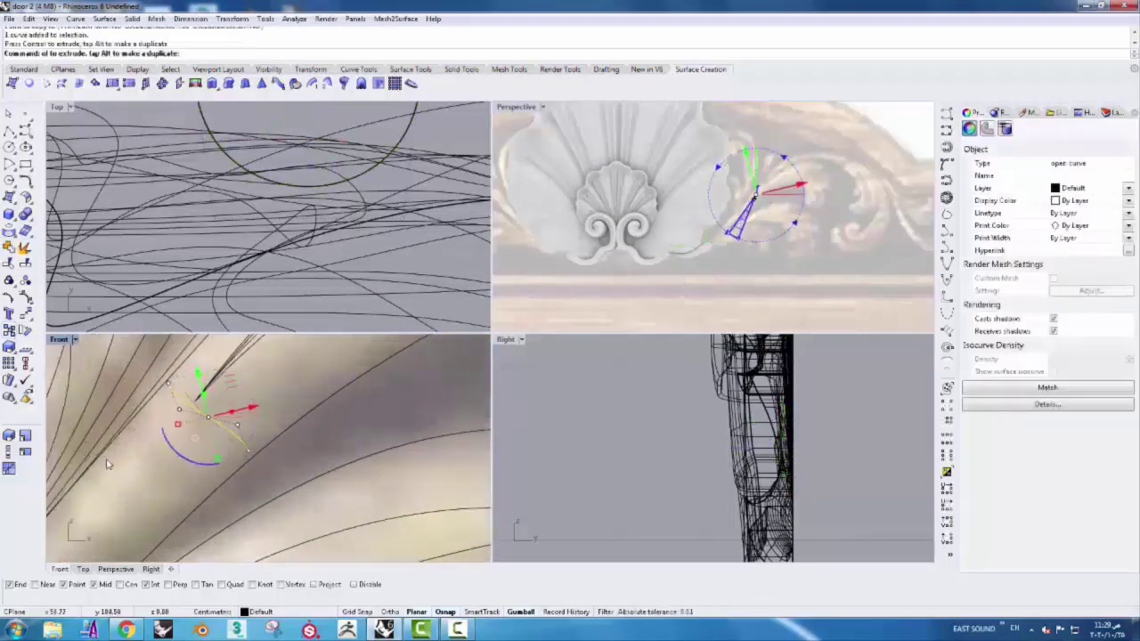
pyautogui.scroll(2, 241, 386)
pyautogui.click(9, 348)
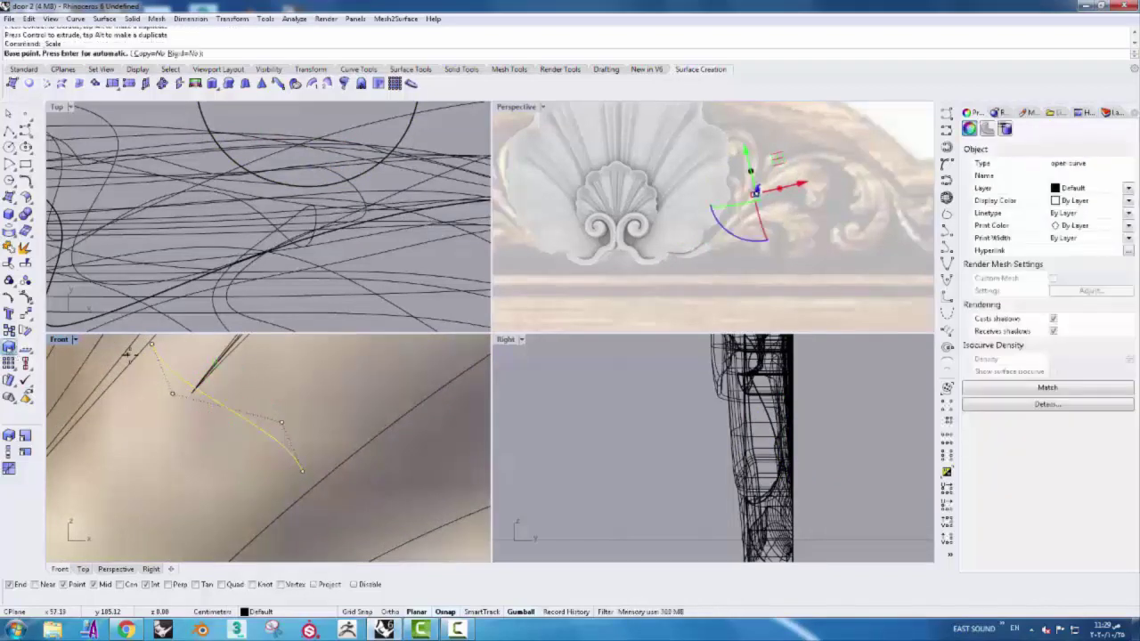
pyautogui.click(242, 463)
pyautogui.click(255, 462)
# - Rescale the copy from a new base point so it spans the leaf width
pyautogui.click(283, 484)
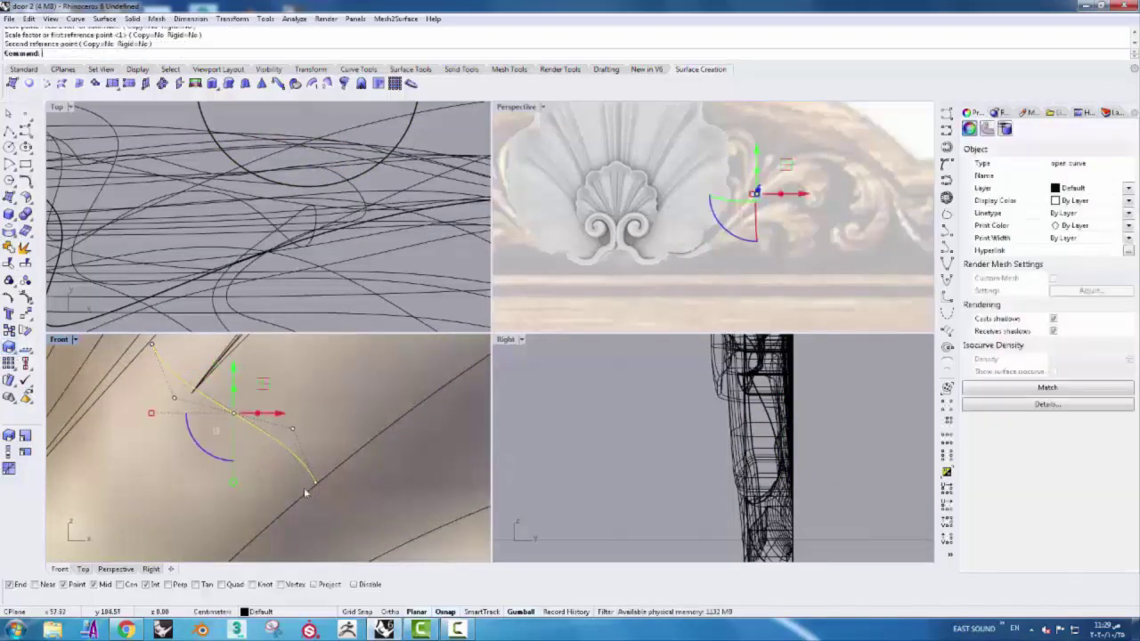
pyautogui.press('Return')
pyautogui.click(198, 445)
pyautogui.click(198, 437)
pyautogui.click(213, 441)
pyautogui.scroll(-2, 287, 456)
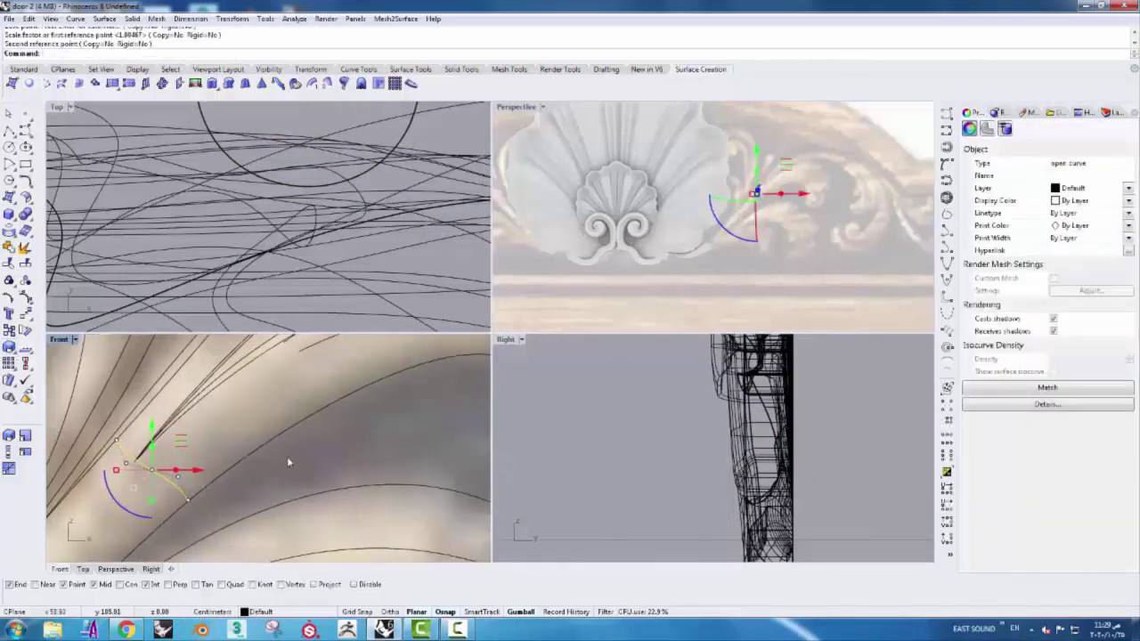
pyautogui.scroll(-2, 277, 410)
pyautogui.press('Escape')
pyautogui.scroll(-3, 277, 410)
pyautogui.click(411, 70)
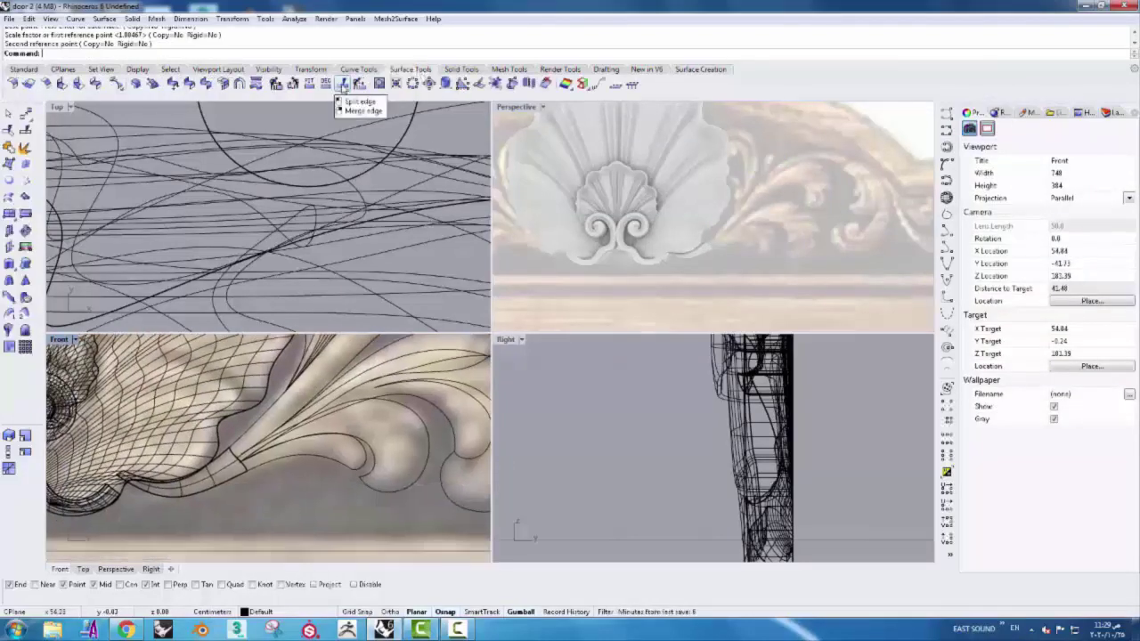
# - Split the edge of the first leaf surface where the next lobe begins
pyautogui.click(343, 84)
pyautogui.scroll(3, 249, 445)
pyautogui.click(233, 432)
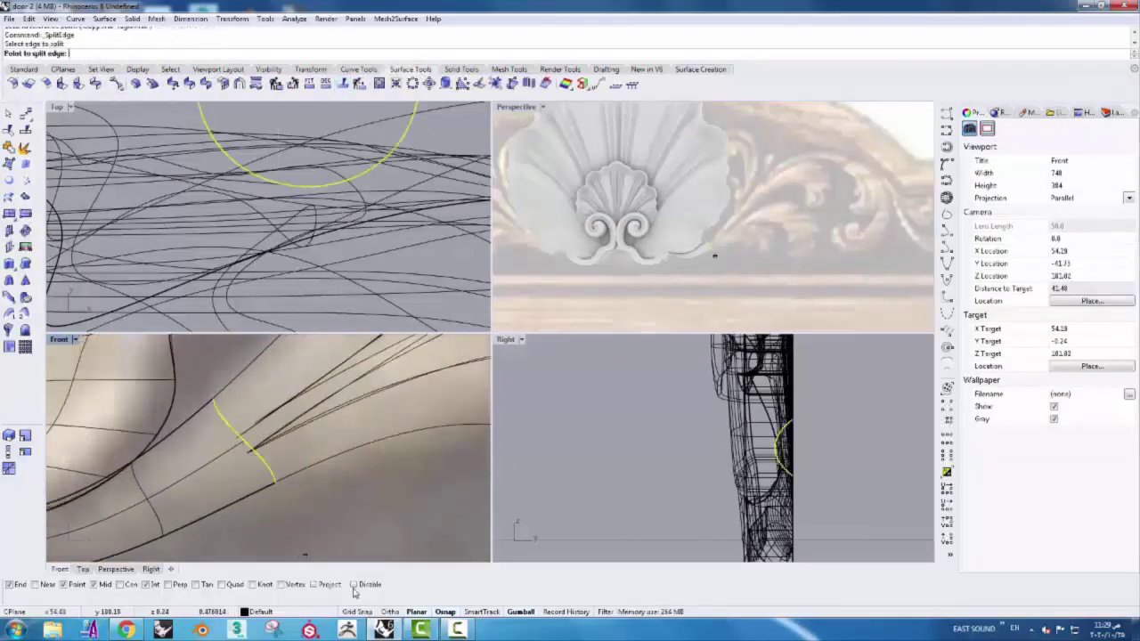
pyautogui.scroll(1, 259, 478)
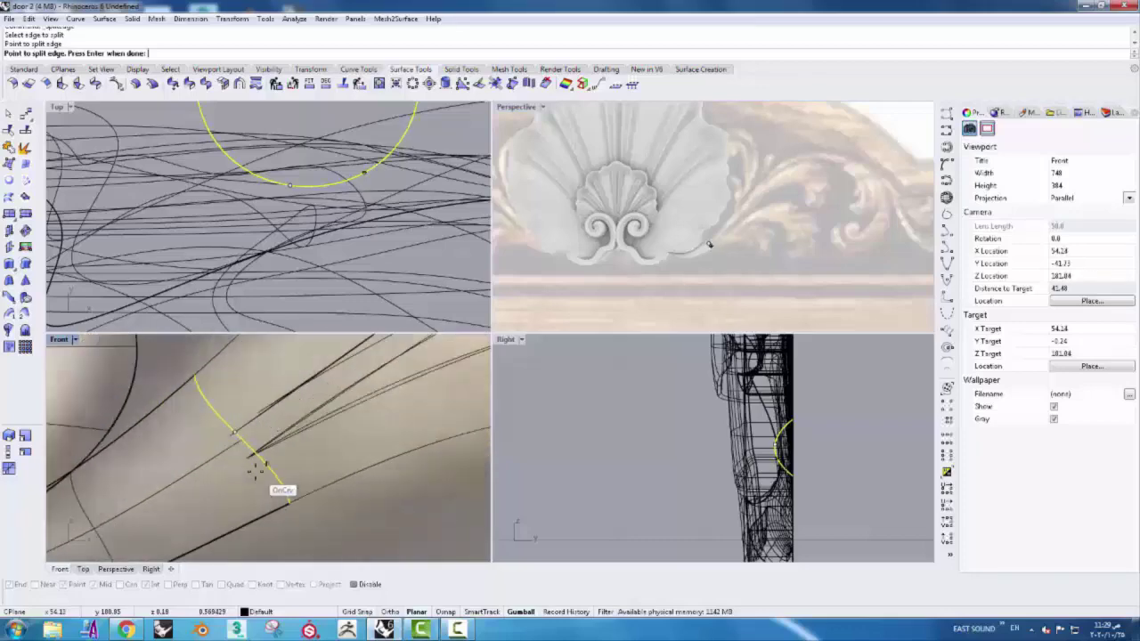
pyautogui.press('Return')
pyautogui.scroll(-5, 250, 488)
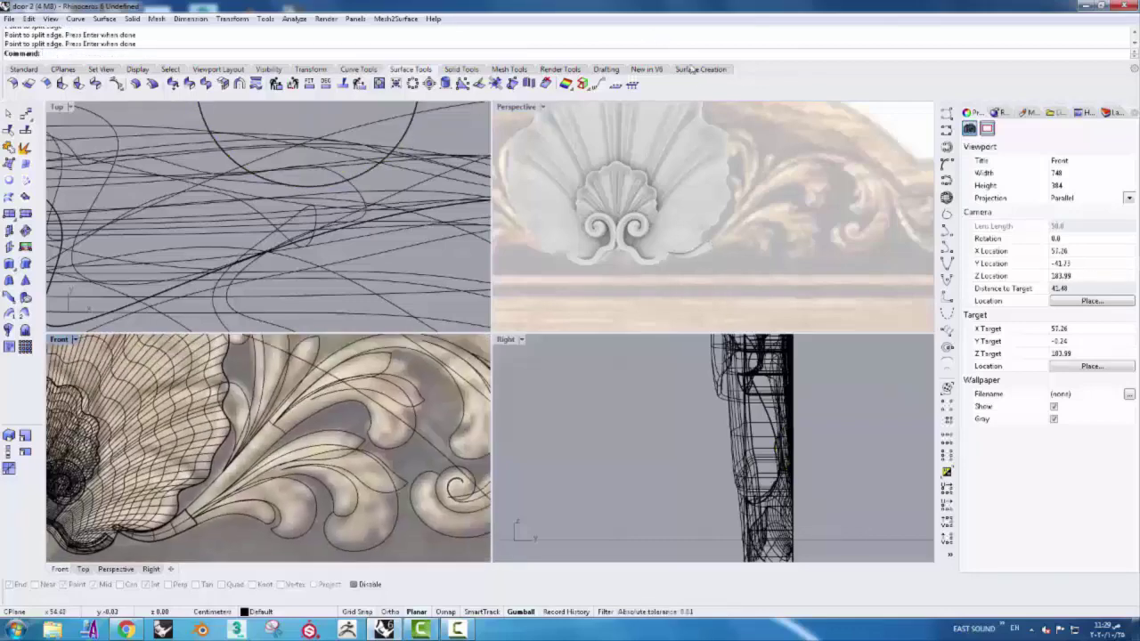
# - Sweep2 the second leaf lobe along both rails through the copied cross-section curves
pyautogui.click(693, 70)
pyautogui.scroll(1, 275, 448)
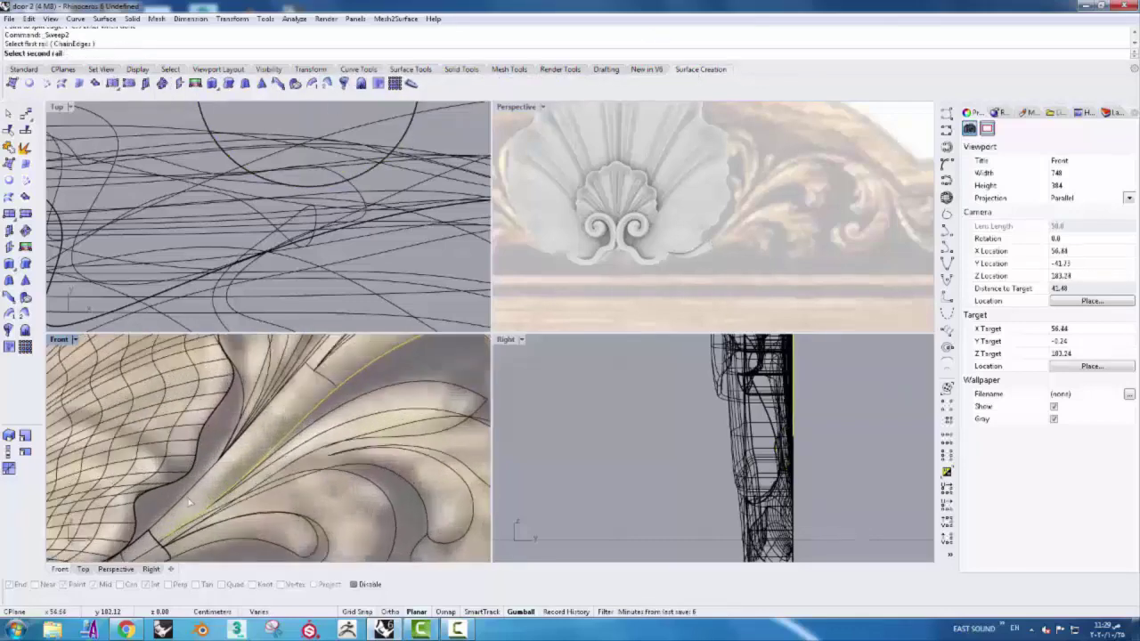
pyautogui.click(277, 446)
pyautogui.click(279, 444)
pyautogui.click(291, 425)
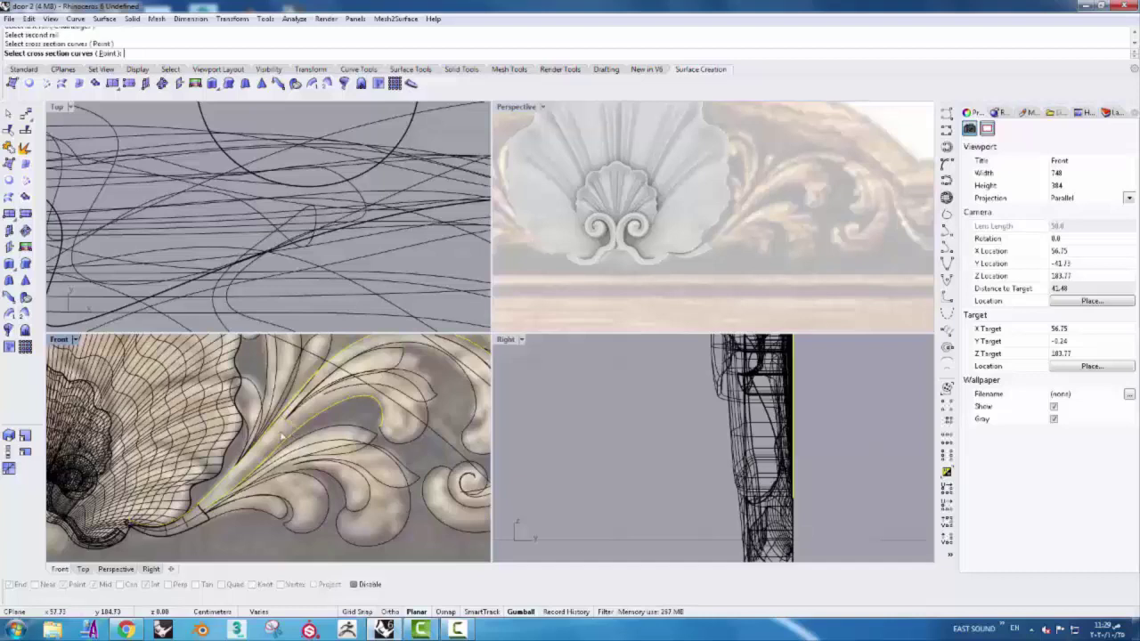
pyautogui.scroll(1, 204, 522)
pyautogui.click(193, 490)
pyautogui.click(223, 526)
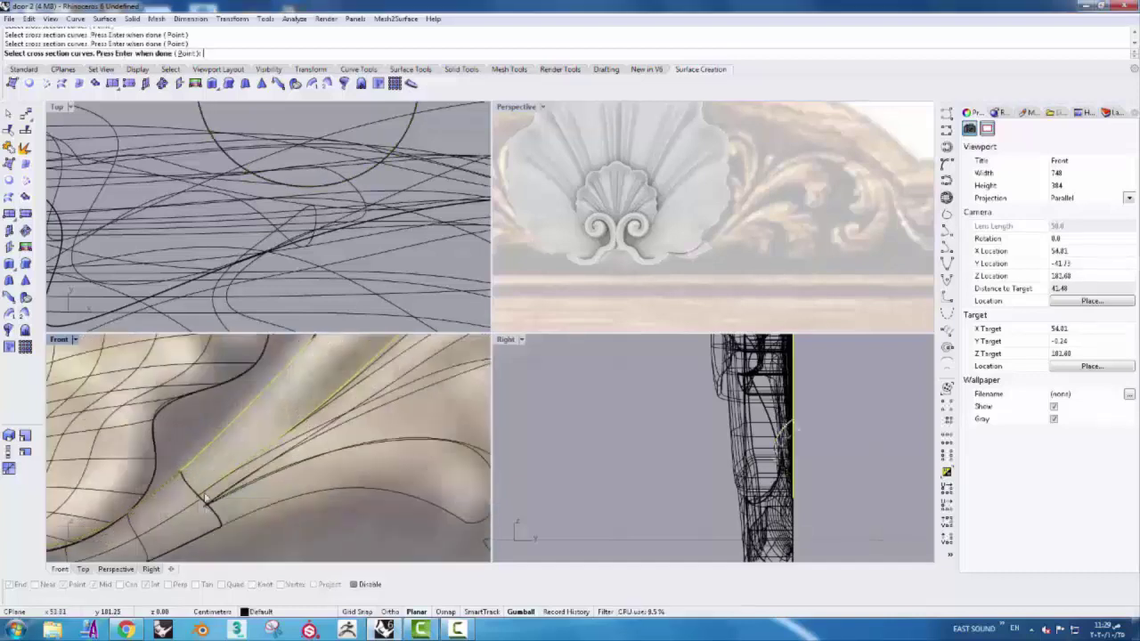
pyautogui.press('Return')
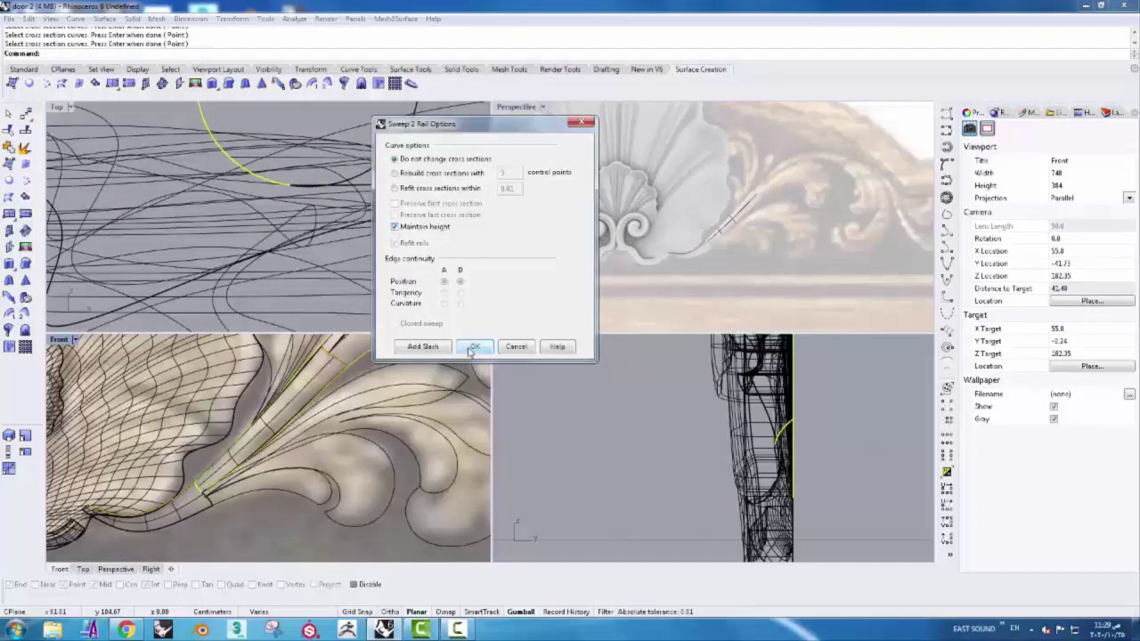
pyautogui.click(473, 347)
pyautogui.scroll(2, 442, 395)
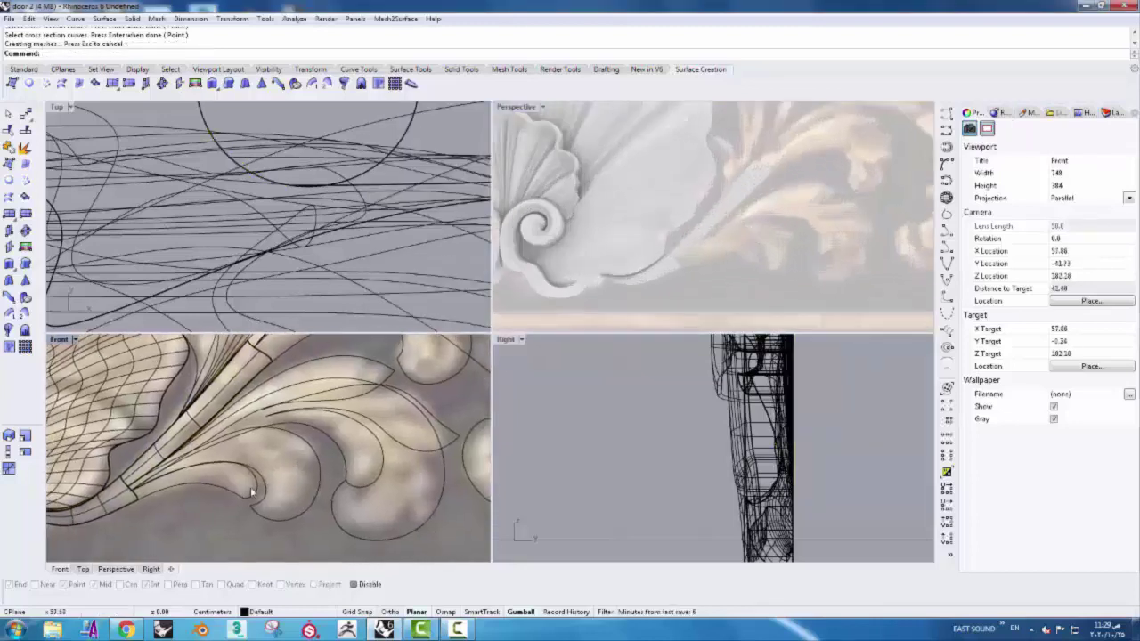
pyautogui.scroll(2, 442, 394)
# - Draw a two-point InterpCrv across the curling leaf tip in Front
pyautogui.scroll(-1, 442, 394)
pyautogui.click(323, 445)
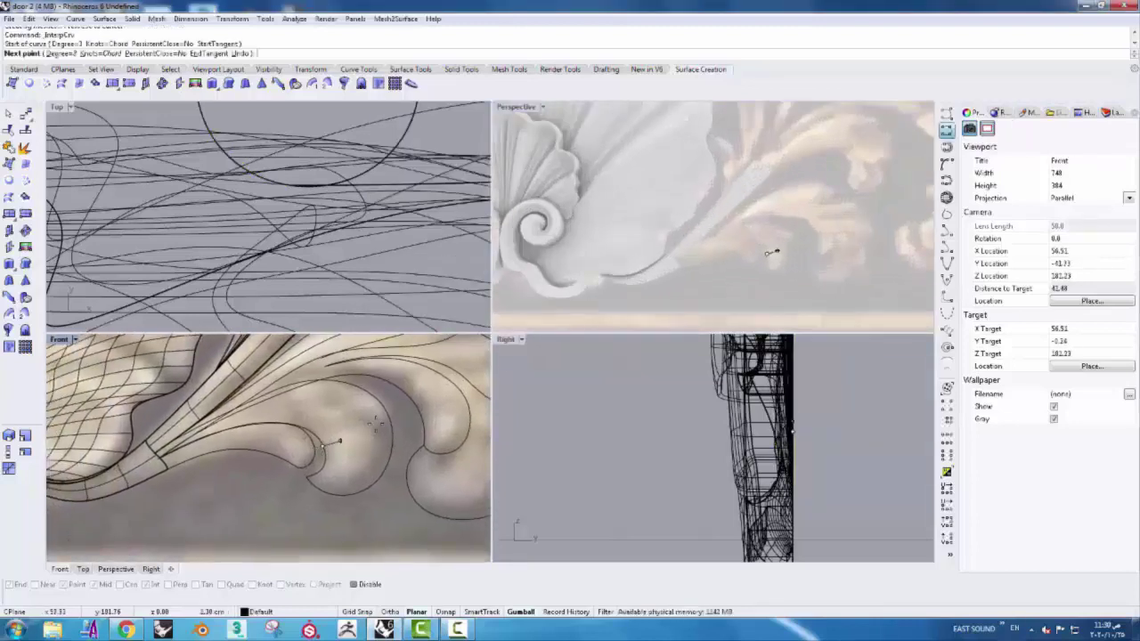
pyautogui.click(388, 414)
pyautogui.press('Return')
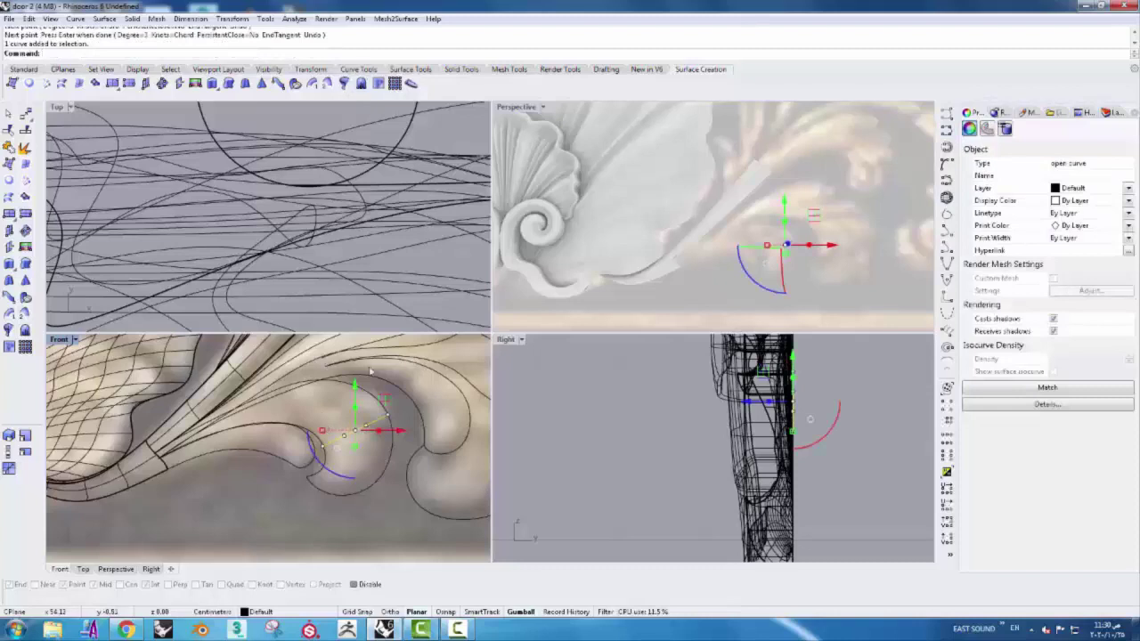
pyautogui.scroll(3, 361, 391)
pyautogui.scroll(-4, 355, 241)
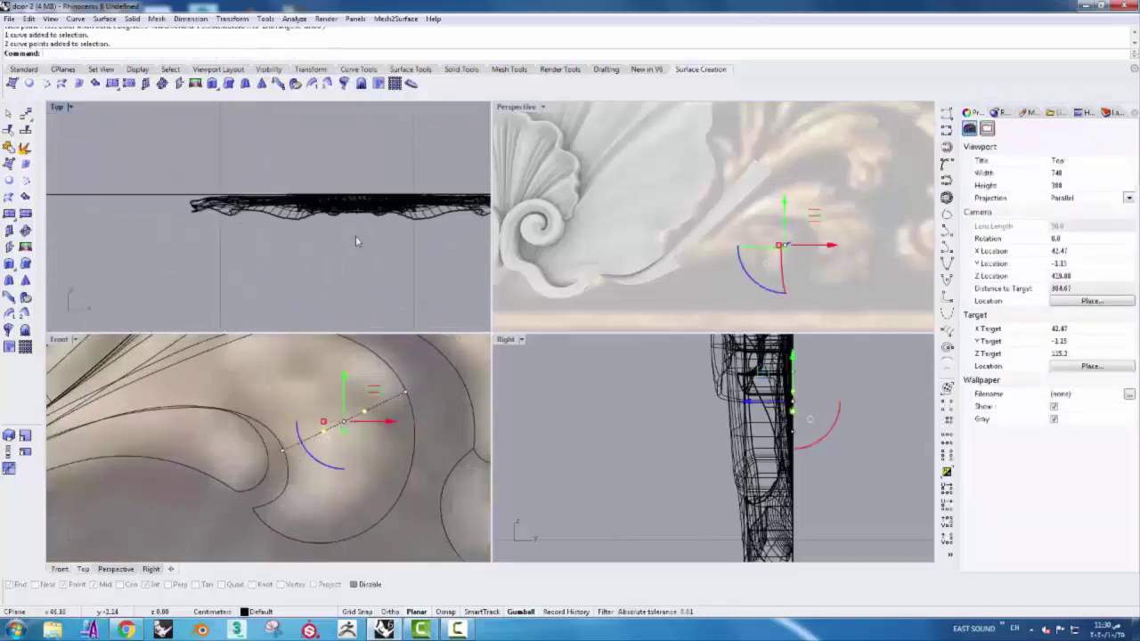
pyautogui.scroll(3, 355, 239)
pyautogui.scroll(2, 339, 228)
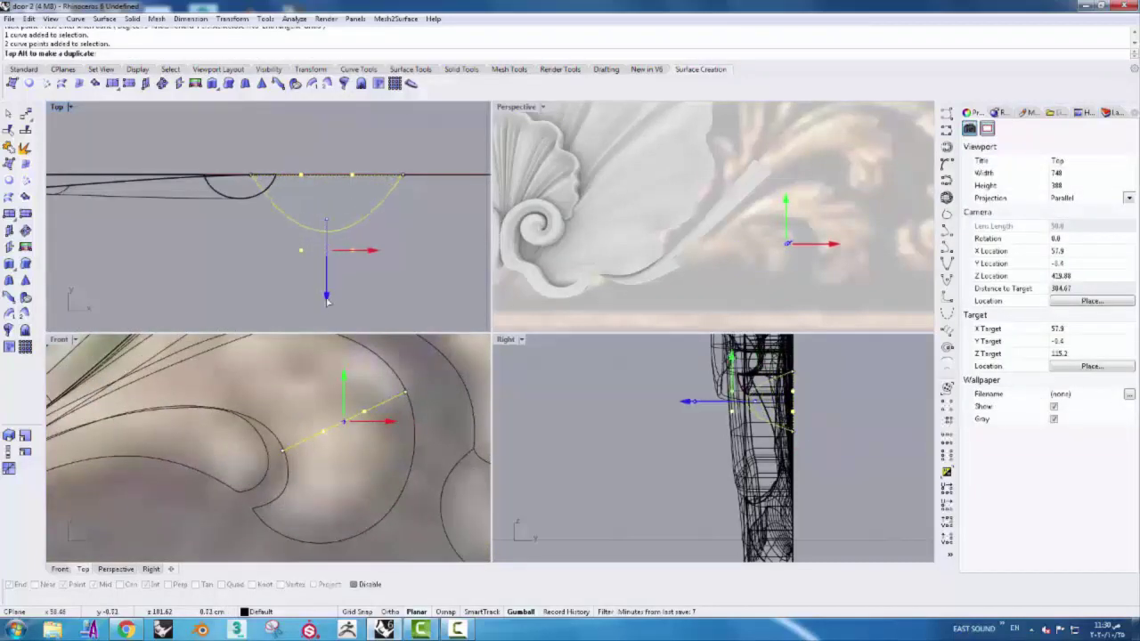
pyautogui.scroll(2, 326, 301)
# - Rebuild the tip curve and move its control points in Top to bow it
pyautogui.moveTo(392, 276)
pyautogui.mouseDown()
pyautogui.moveTo(263, 248)
pyautogui.moveTo(316, 260)
pyautogui.mouseUp()
pyautogui.click(337, 164)
pyautogui.click(358, 69)
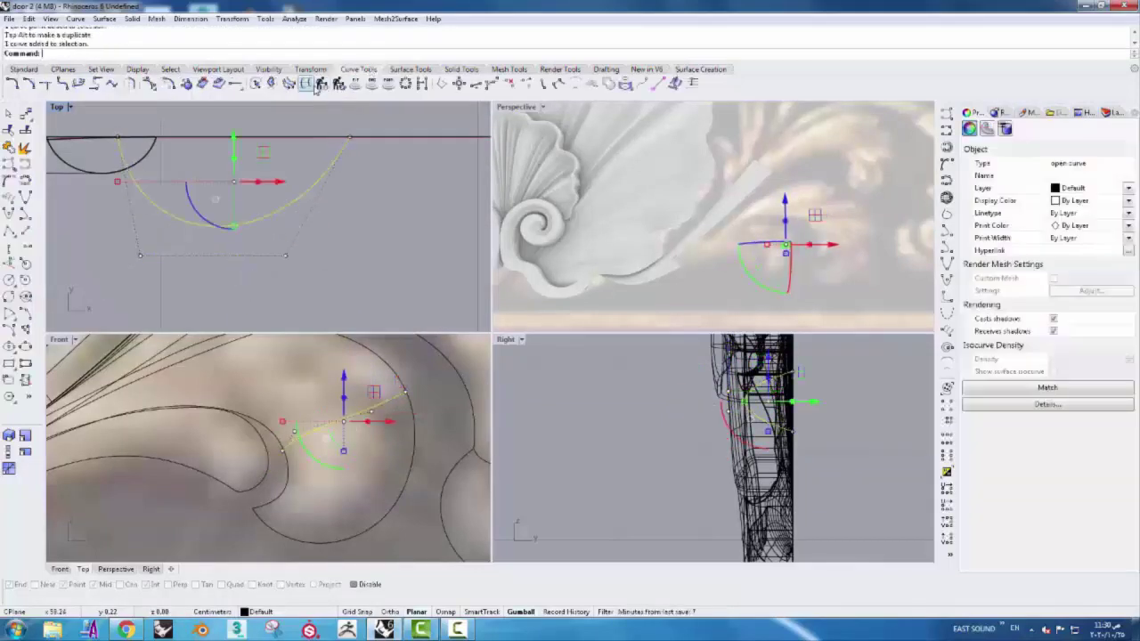
pyautogui.click(322, 83)
pyautogui.click(465, 328)
pyautogui.scroll(2, 231, 205)
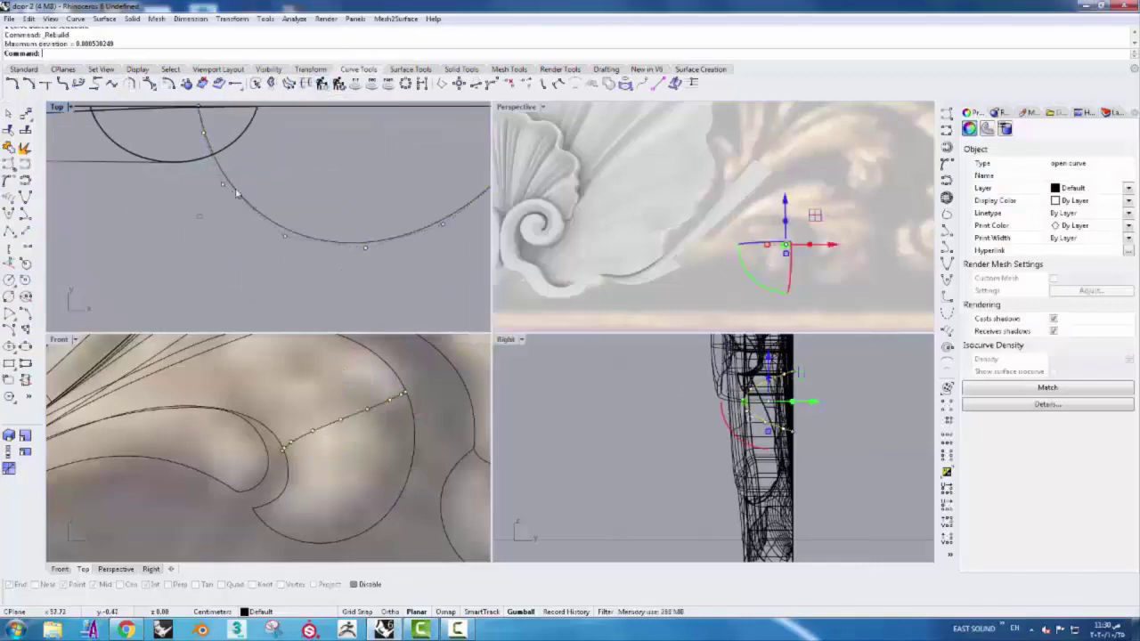
pyautogui.click(222, 185)
pyautogui.moveTo(226, 196); pyautogui.dragTo(229, 203)
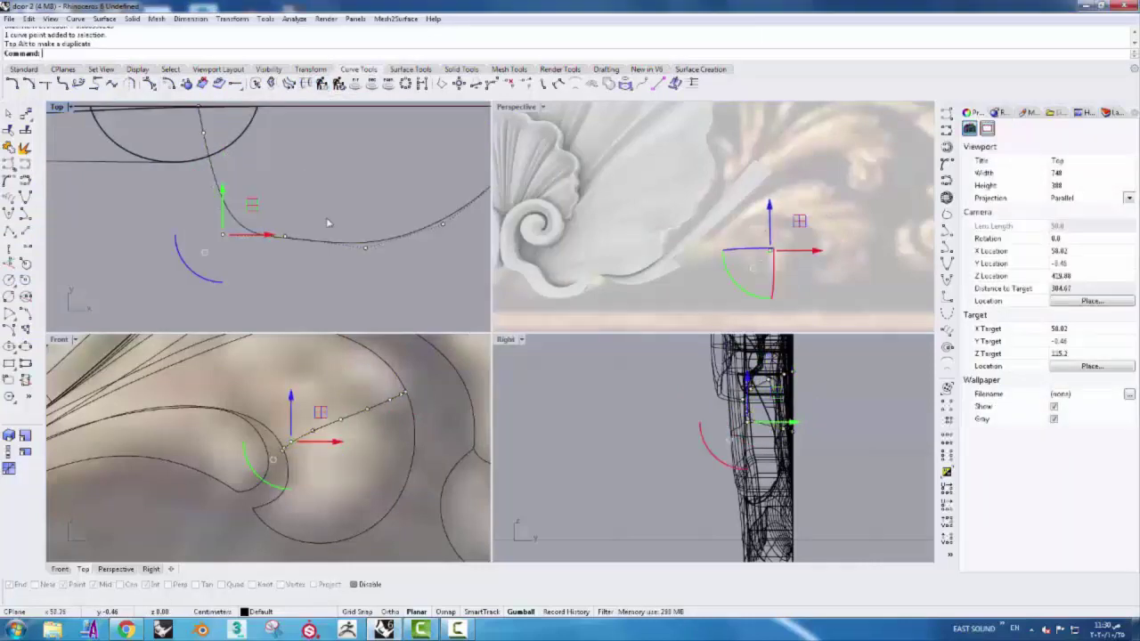
pyautogui.click(173, 203)
pyautogui.scroll(-3, 224, 244)
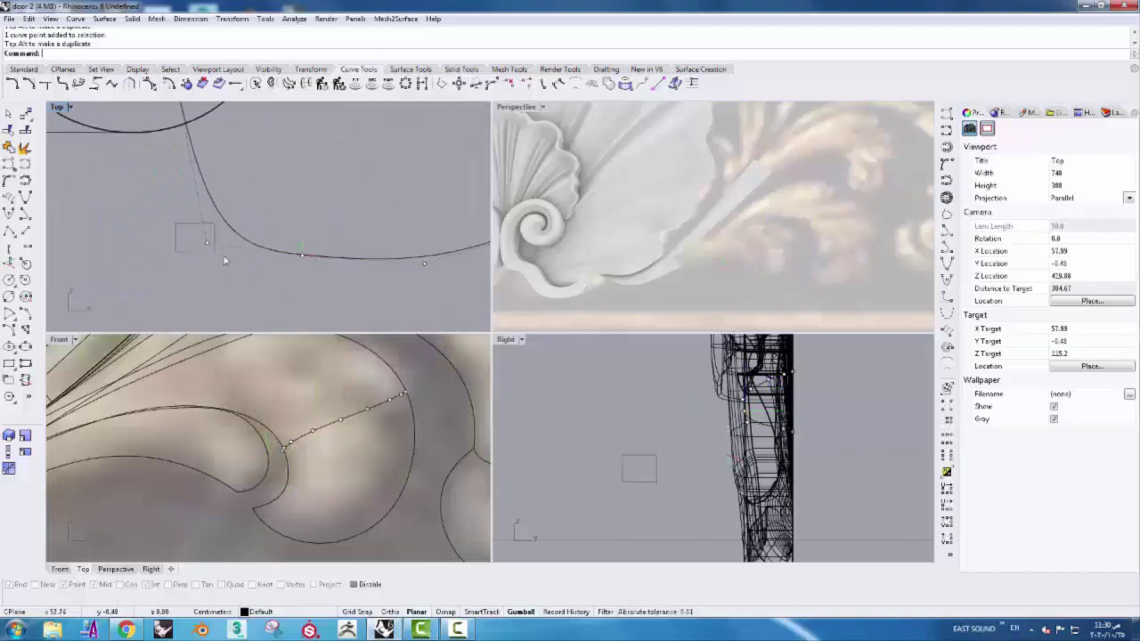
pyautogui.click(176, 242)
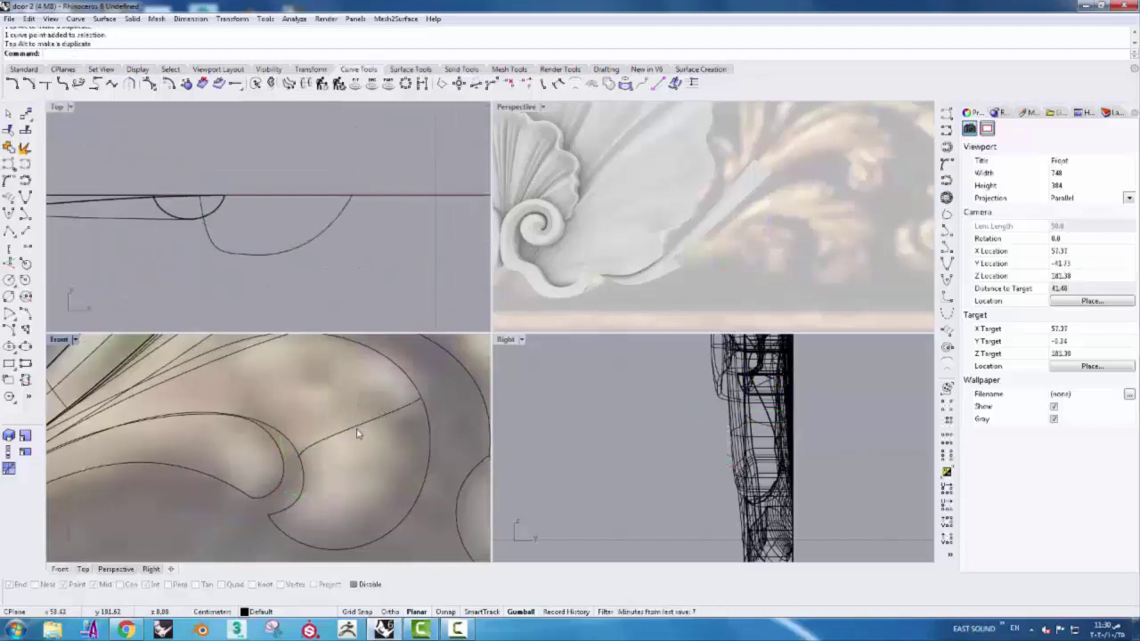
pyautogui.click(271, 254)
# - Scale1D the tip cross-section to set its rounded relief depth
pyautogui.click(9, 451)
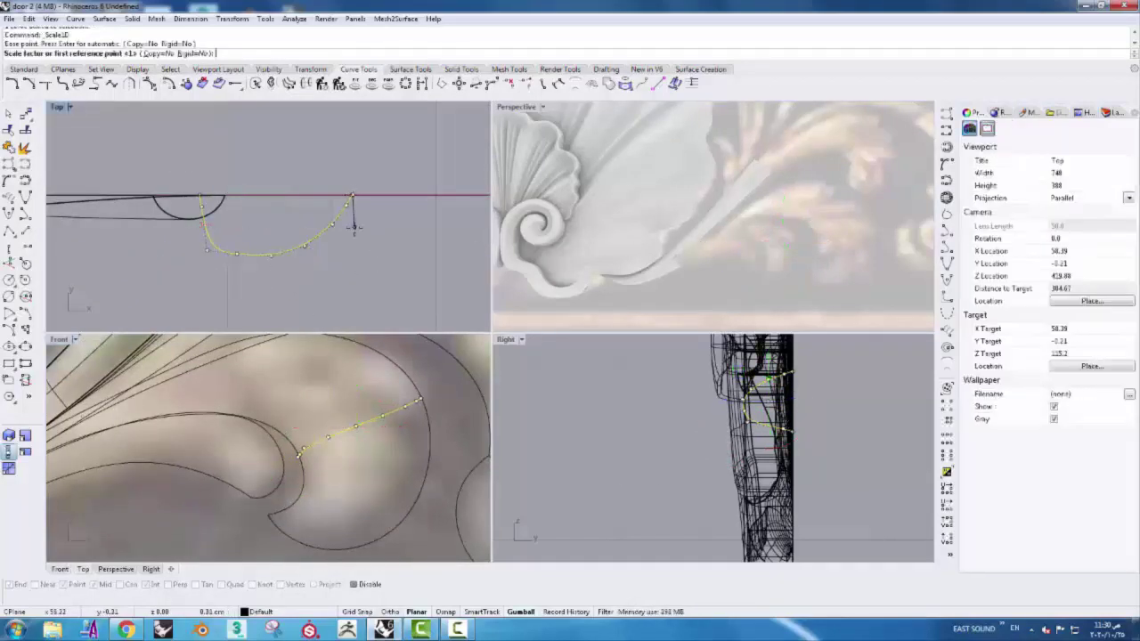
pyautogui.click(353, 235)
pyautogui.click(282, 461)
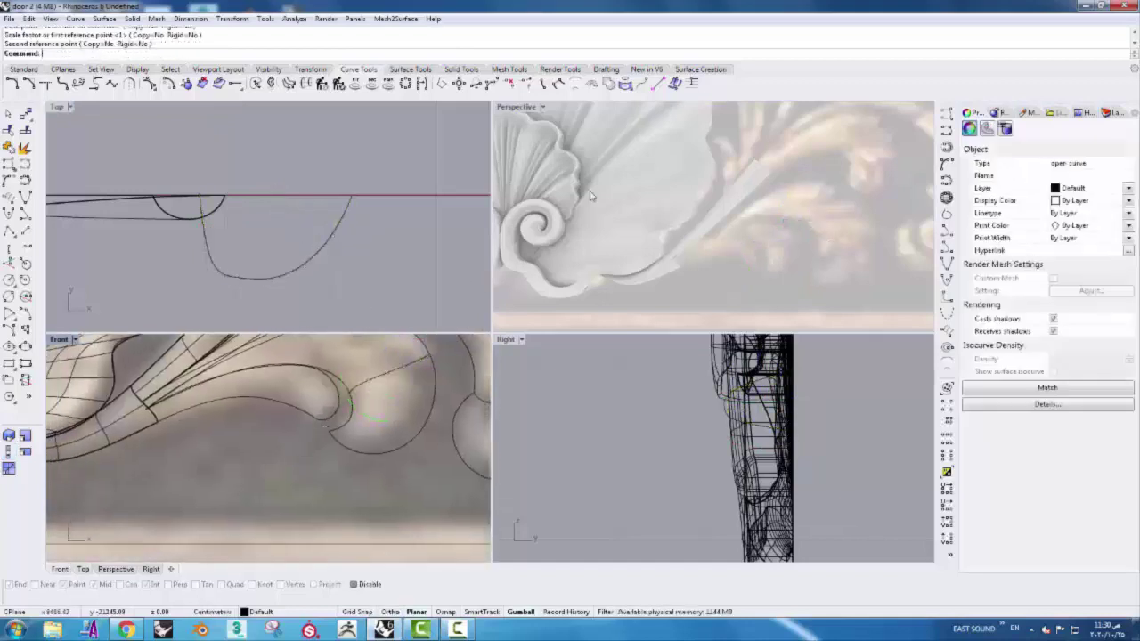
pyautogui.click(310, 69)
pyautogui.click(328, 84)
# - Sweep a two-rail surface over the curling leaf tip from the new cross-section, matching points on both rails
pyautogui.scroll(2, 305, 463)
pyautogui.click(305, 466)
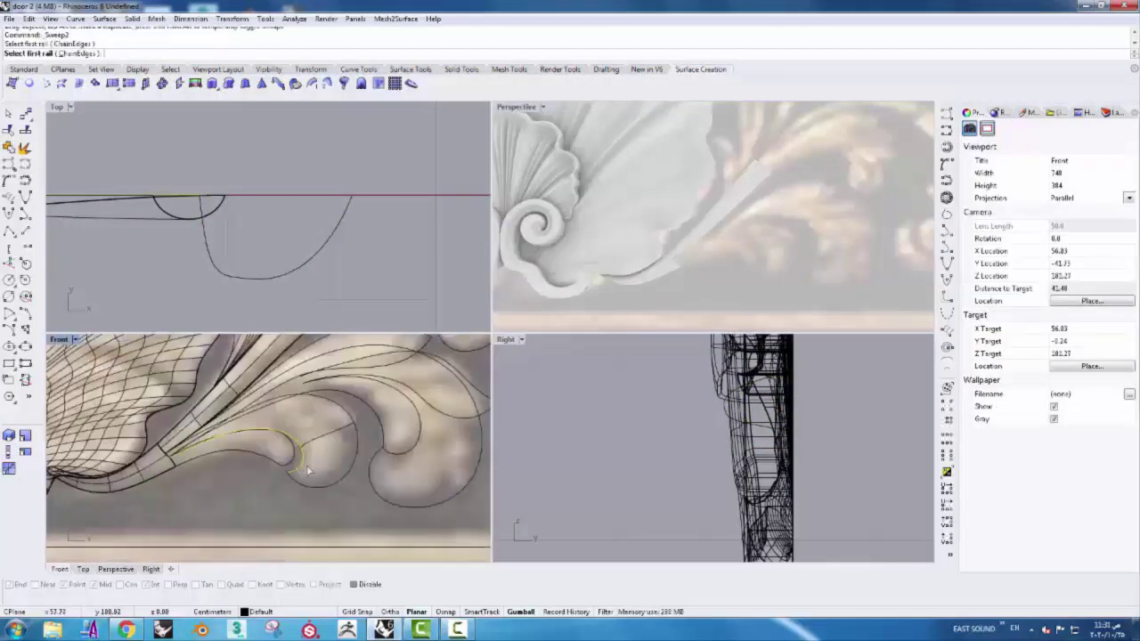
pyautogui.click(312, 432)
pyautogui.scroll(3, 150, 468)
pyautogui.click(166, 427)
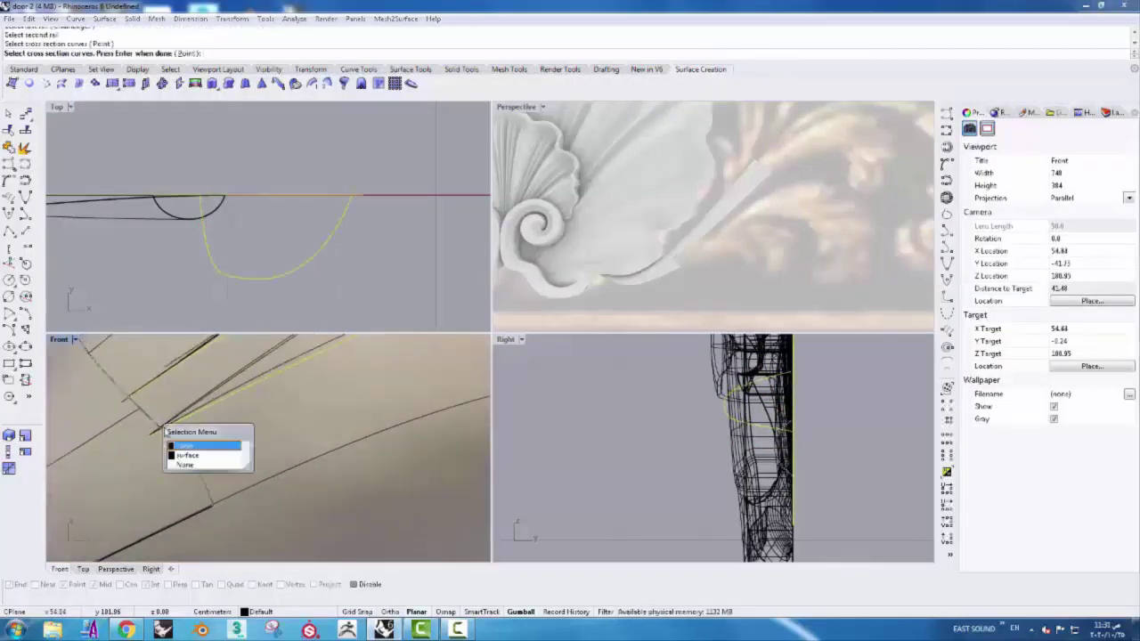
pyautogui.click(203, 443)
pyautogui.scroll(-3, 227, 477)
pyautogui.press('Return')
pyautogui.click(419, 349)
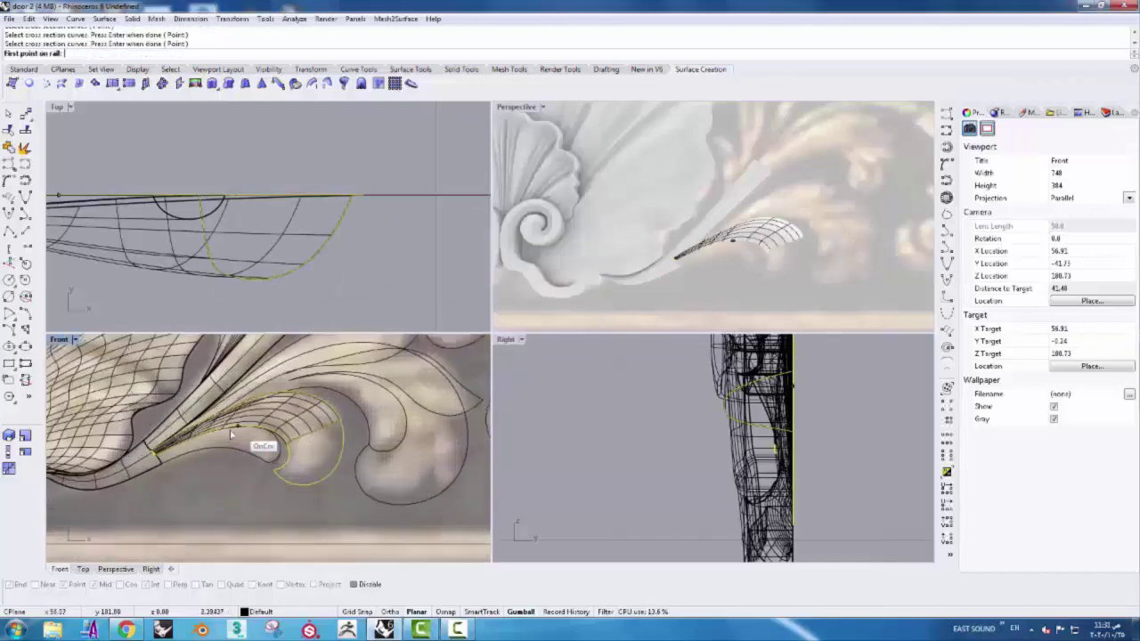
pyautogui.scroll(3, 259, 446)
pyautogui.click(327, 386)
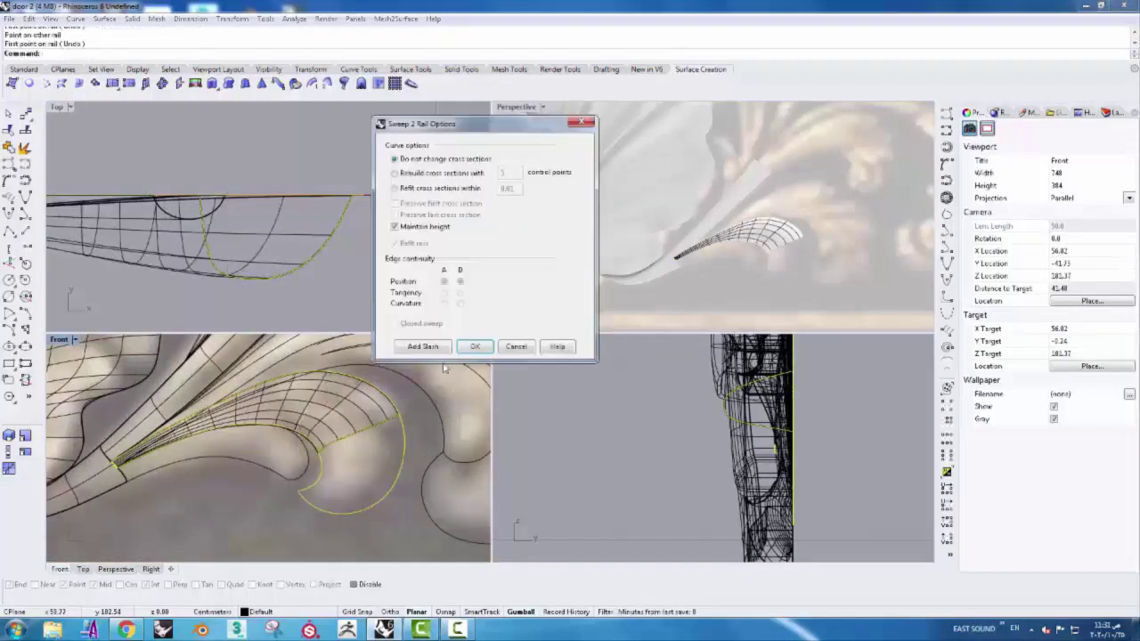
pyautogui.click(445, 355)
# - Sweep a second two-rail surface around the spiral curl
pyautogui.click(348, 508)
pyautogui.click(355, 447)
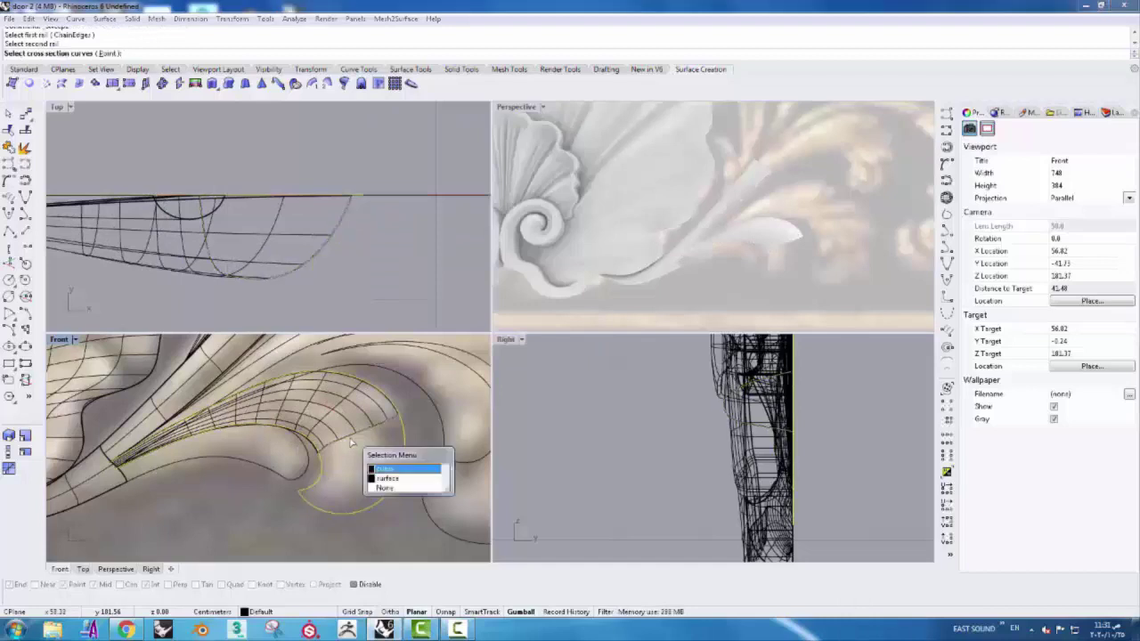
pyautogui.click(376, 475)
pyautogui.press('Return')
pyautogui.click(475, 346)
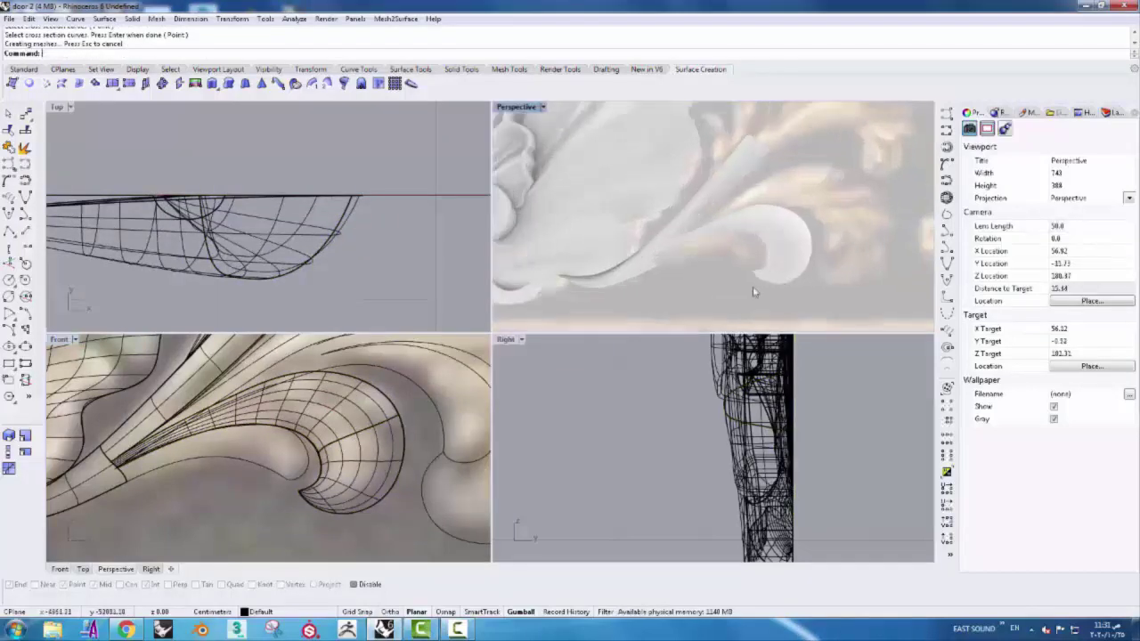
# - Select the spiral scroll's cross-section curve from the overlapping candidates
pyautogui.scroll(2, 262, 458)
pyautogui.scroll(2, 389, 443)
pyautogui.click(390, 433)
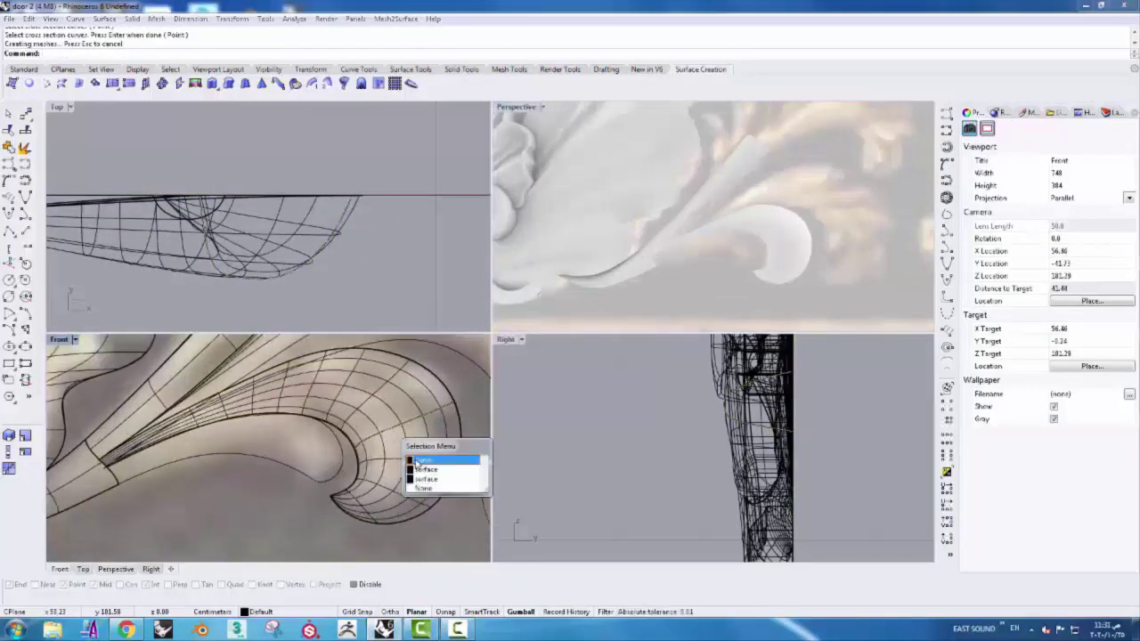
pyautogui.click(419, 458)
pyautogui.click(24, 69)
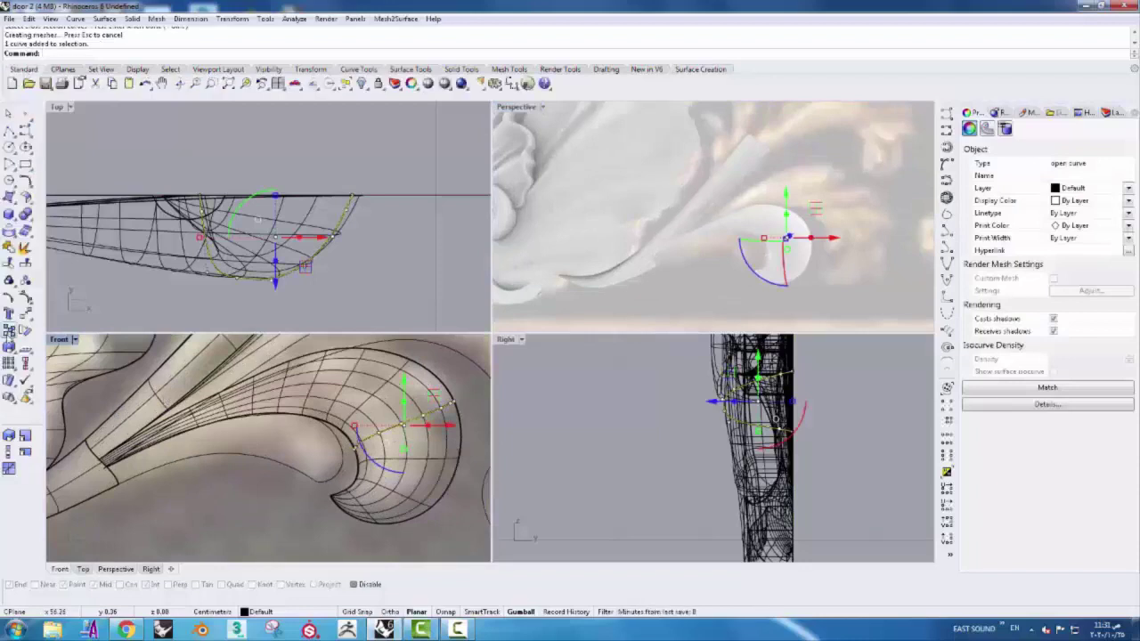
# - Copy the cross-section curve and move the copy along the scroll
pyautogui.click(403, 464)
pyautogui.click(267, 481)
pyautogui.press('Return')
pyautogui.moveTo(231, 505)
pyautogui.mouseDown()
pyautogui.moveTo(303, 518)
pyautogui.moveTo(56, 509)
pyautogui.mouseUp()
# - Enlarge then shrink the copied curve and rotate it about 30 degrees
pyautogui.click(9, 436)
pyautogui.click(283, 433)
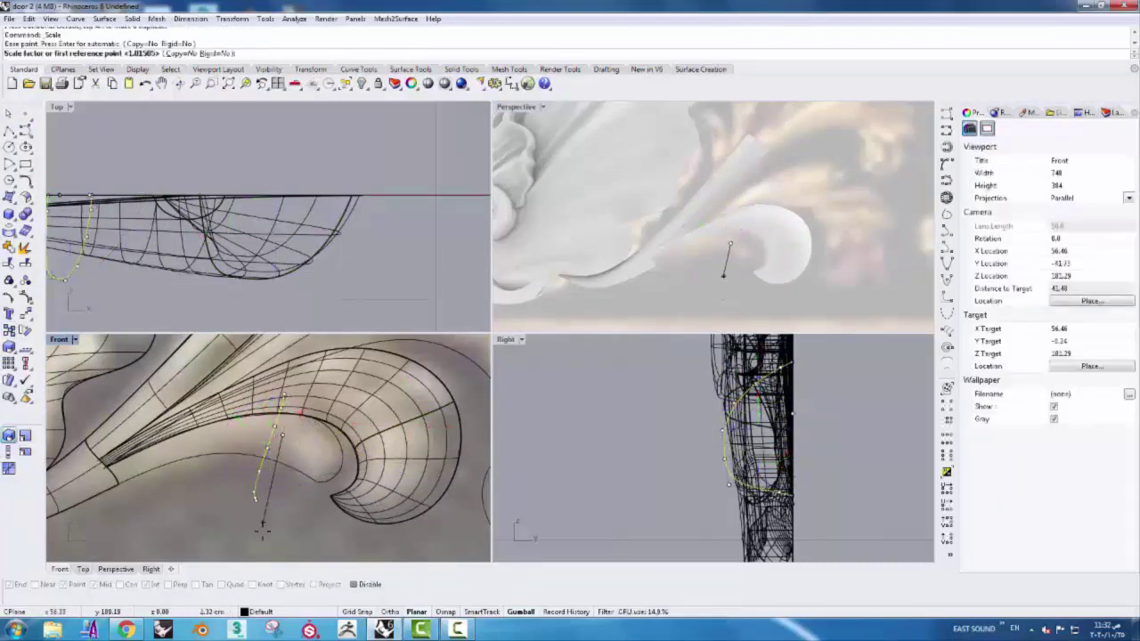
pyautogui.click(278, 496)
pyautogui.scroll(2, 267, 463)
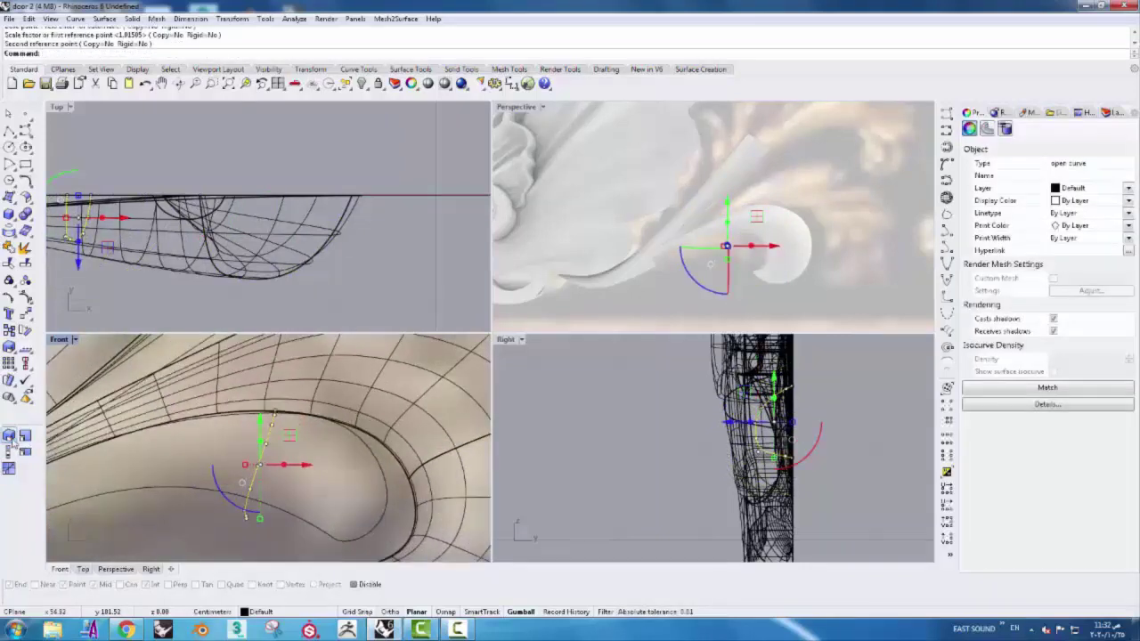
pyautogui.press('Return')
pyautogui.click(274, 413)
pyautogui.click(274, 529)
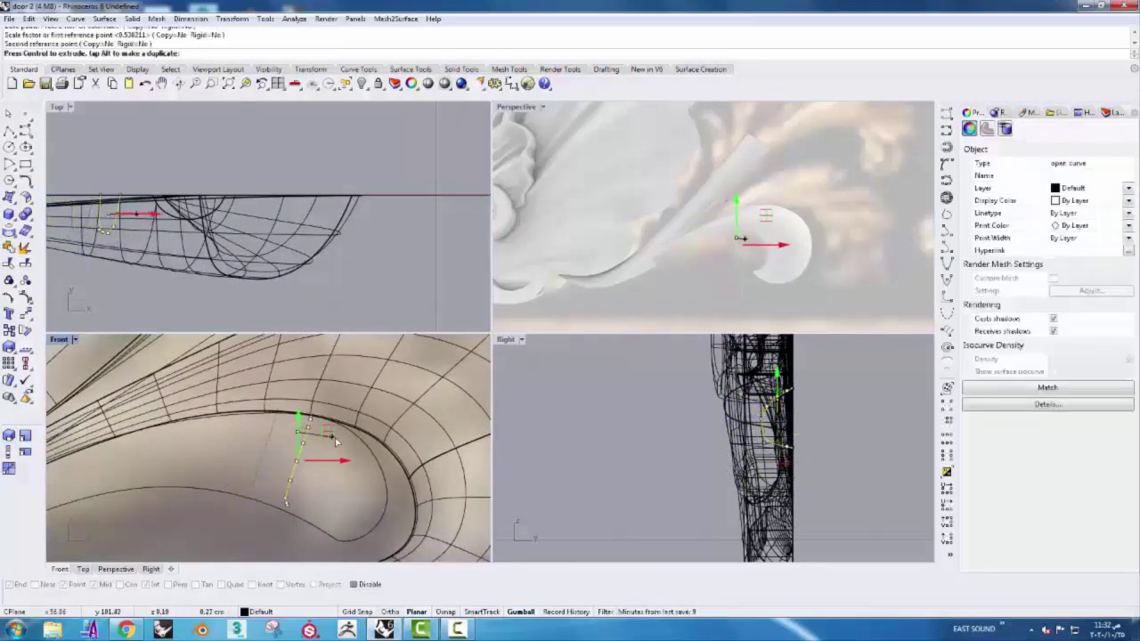
pyautogui.moveTo(293, 485); pyautogui.dragTo(283, 503)
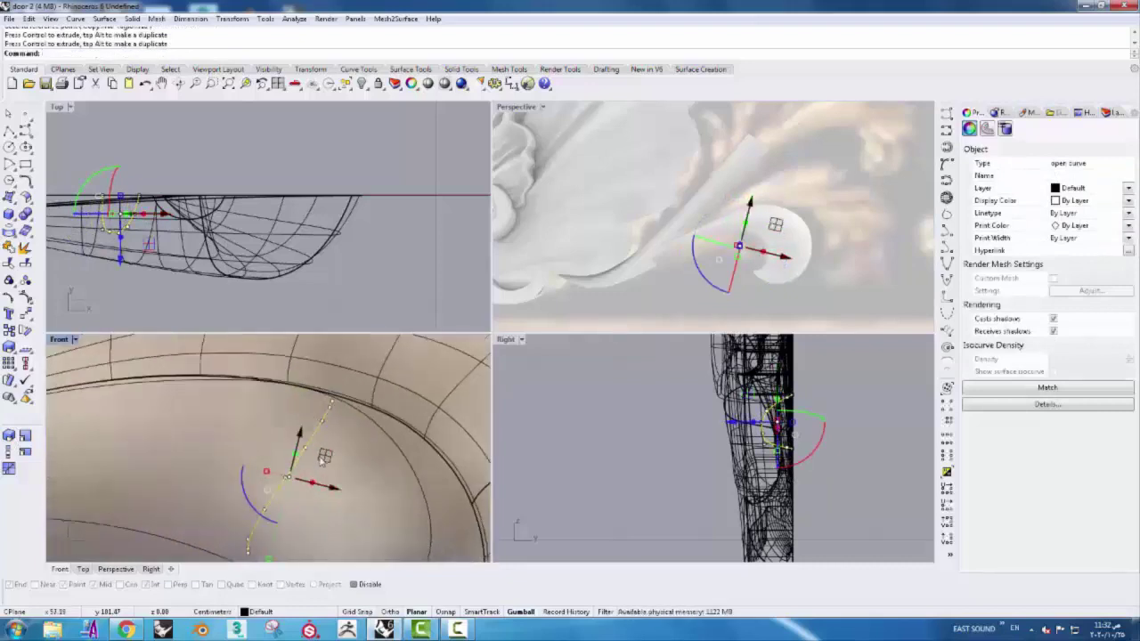
# - Rescale the section curve again from its end point
pyautogui.scroll(2, 303, 436)
pyautogui.press('Return')
pyautogui.click(254, 544)
pyautogui.moveTo(263, 525); pyautogui.dragTo(283, 454, button='right')
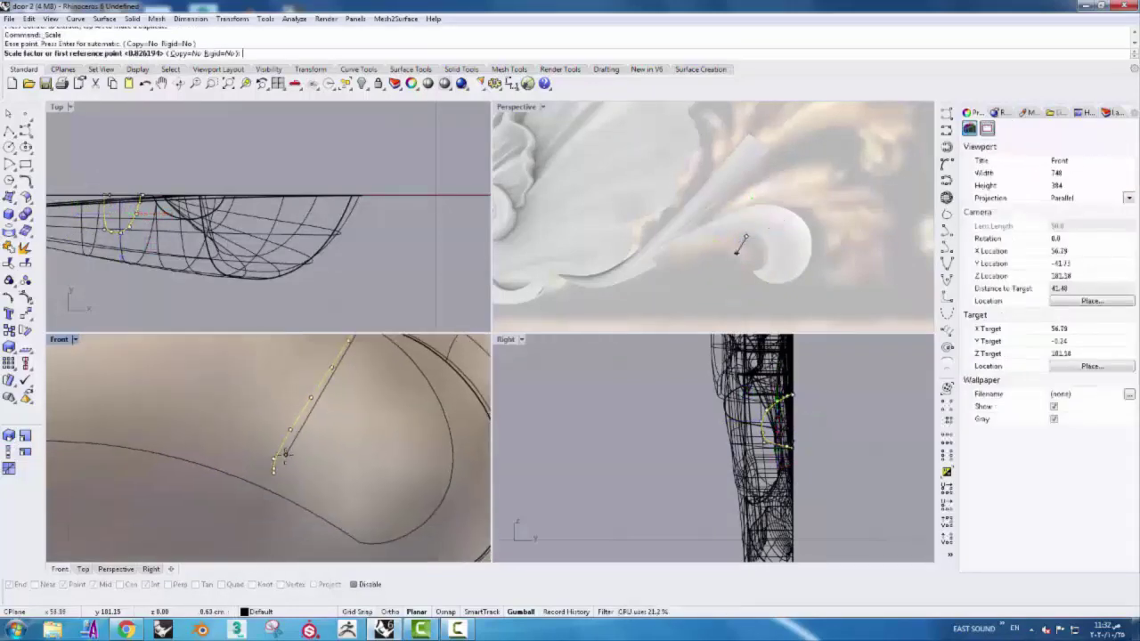
pyautogui.click(283, 467)
pyautogui.scroll(-3, 283, 468)
pyautogui.press('Escape')
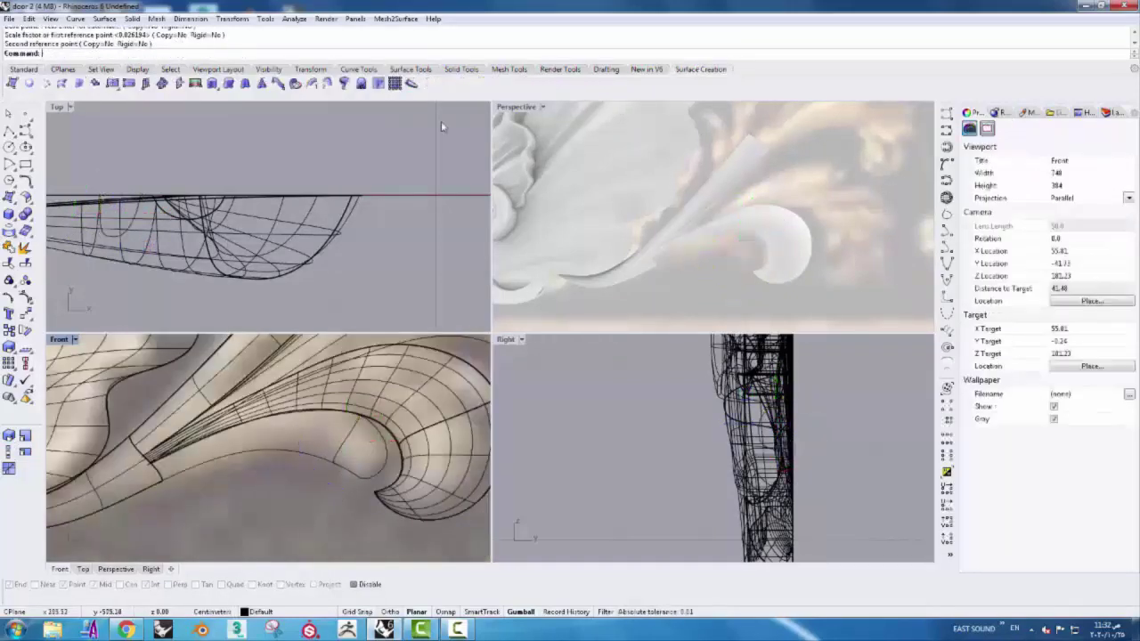
# - Sweep the lobe beneath the spiral curl from the rescaled section and its rail
pyautogui.scroll(2, 219, 474)
pyautogui.click(389, 453)
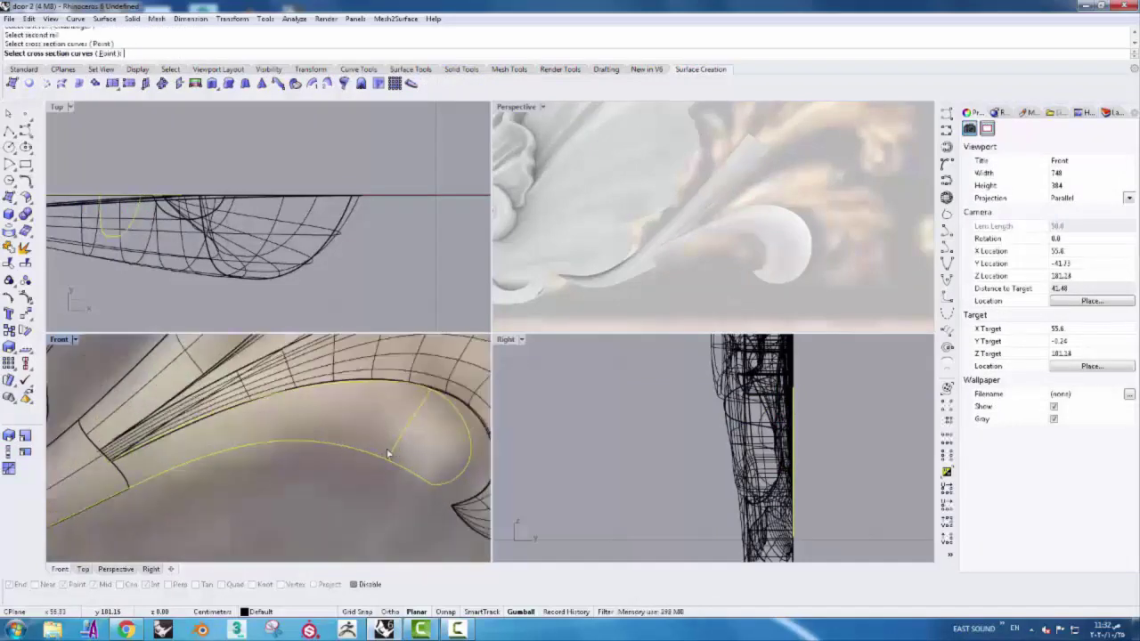
pyautogui.click(127, 485)
pyautogui.click(191, 523)
pyautogui.rightClick(248, 509)
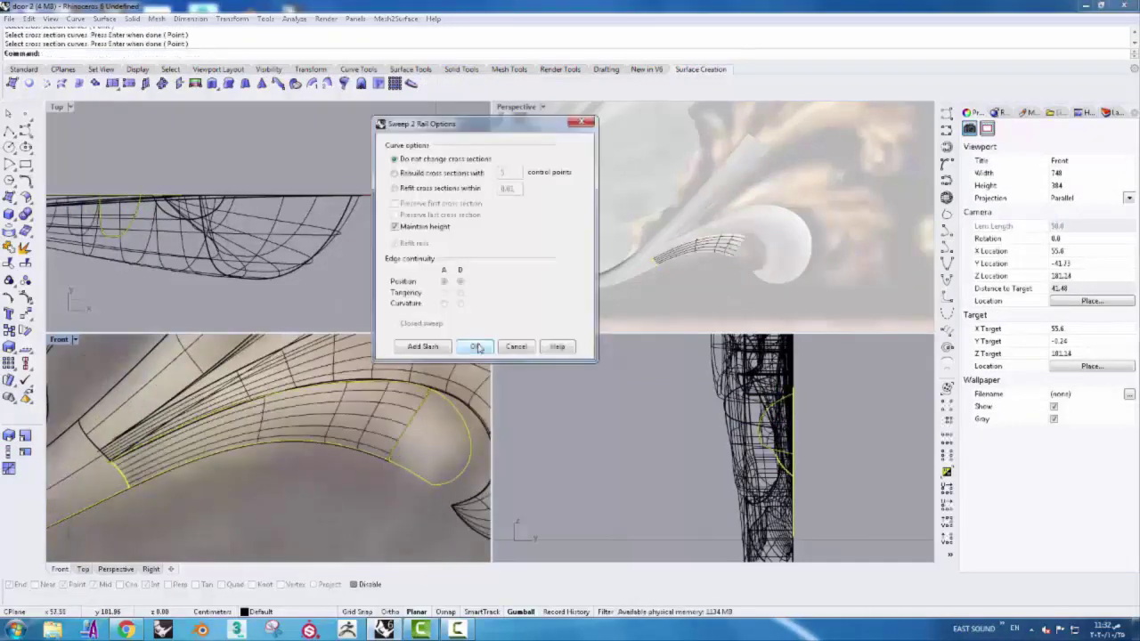
pyautogui.click(407, 344)
# - Sweep the inner curl surface, then select it for bending
pyautogui.click(447, 460)
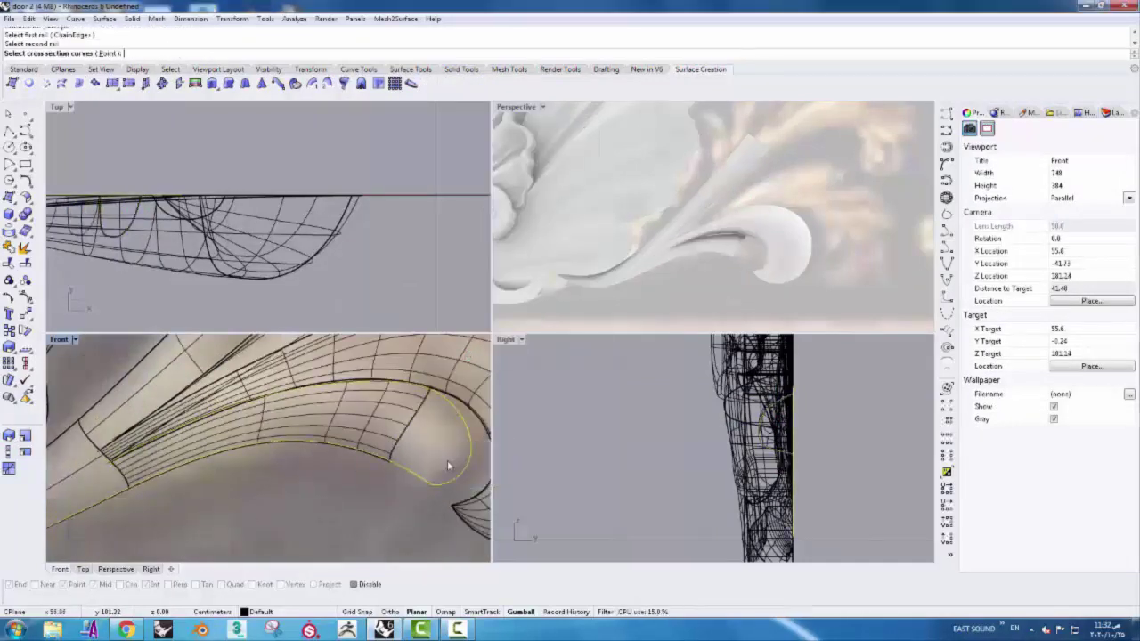
pyautogui.press('Return')
pyautogui.click(408, 346)
pyautogui.moveTo(525, 297); pyautogui.dragTo(638, 275, button='right')
pyautogui.click(638, 275)
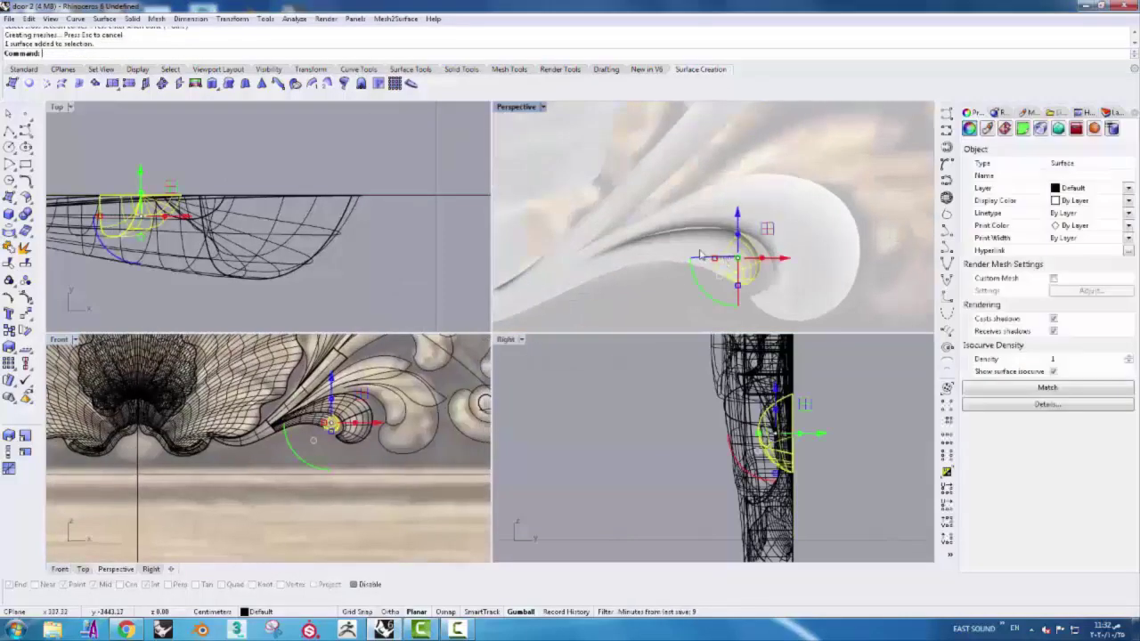
pyautogui.click(311, 70)
pyautogui.click(312, 83)
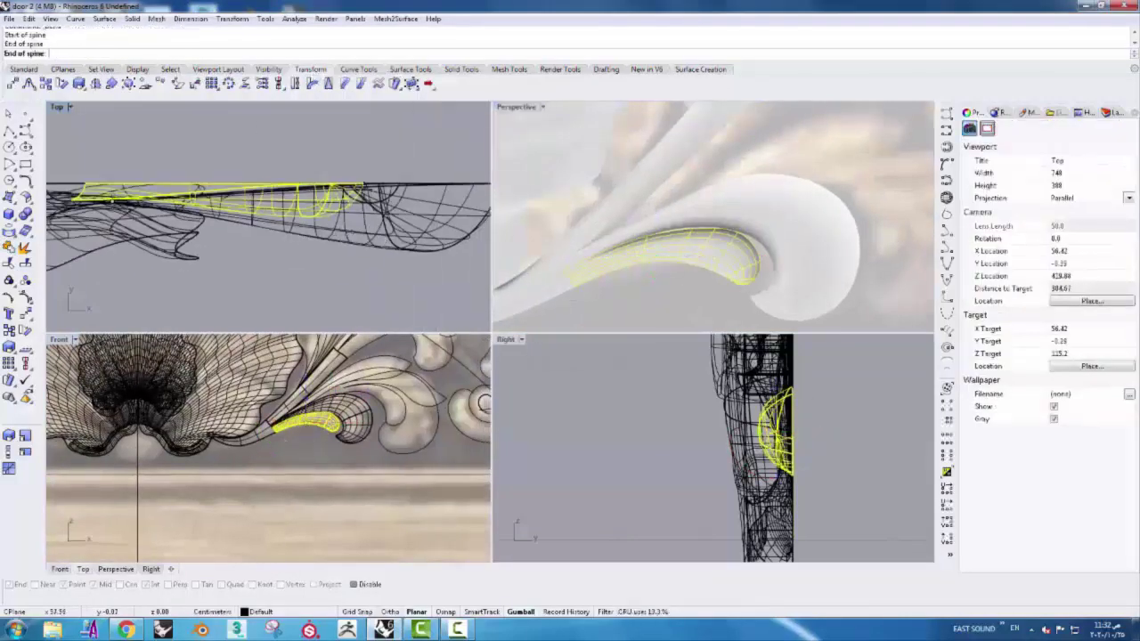
# - Bend the curl surface along a spine and draw a new guide curve over the leaf
pyautogui.moveTo(223, 450); pyautogui.dragTo(308, 434, button='right')
pyautogui.click(290, 419)
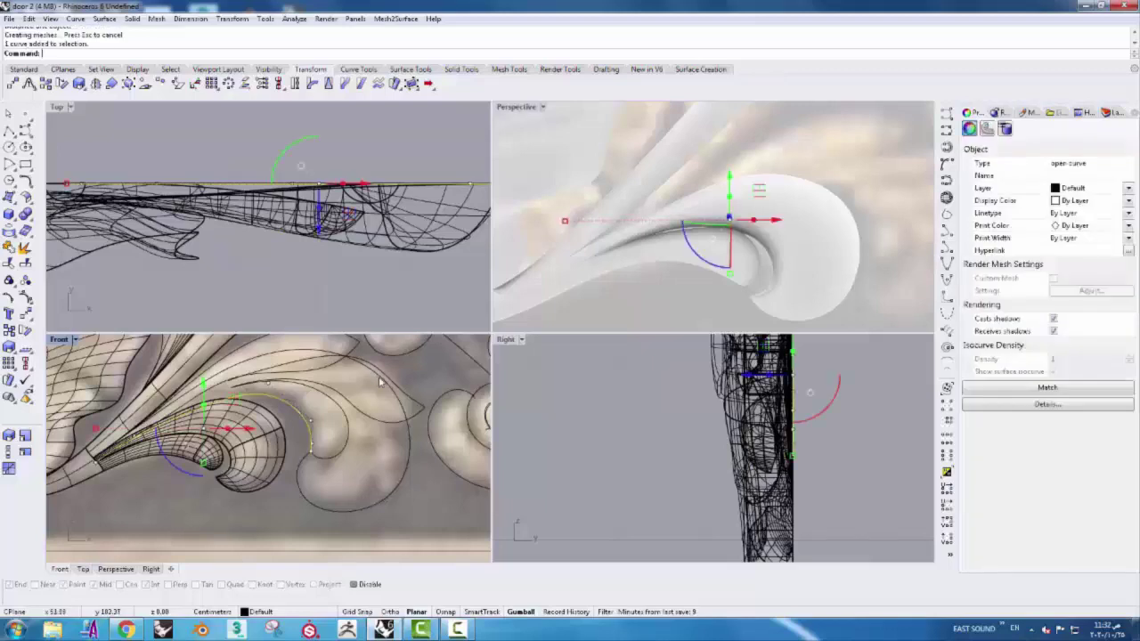
pyautogui.scroll(3, 289, 419)
pyautogui.scroll(3, 245, 427)
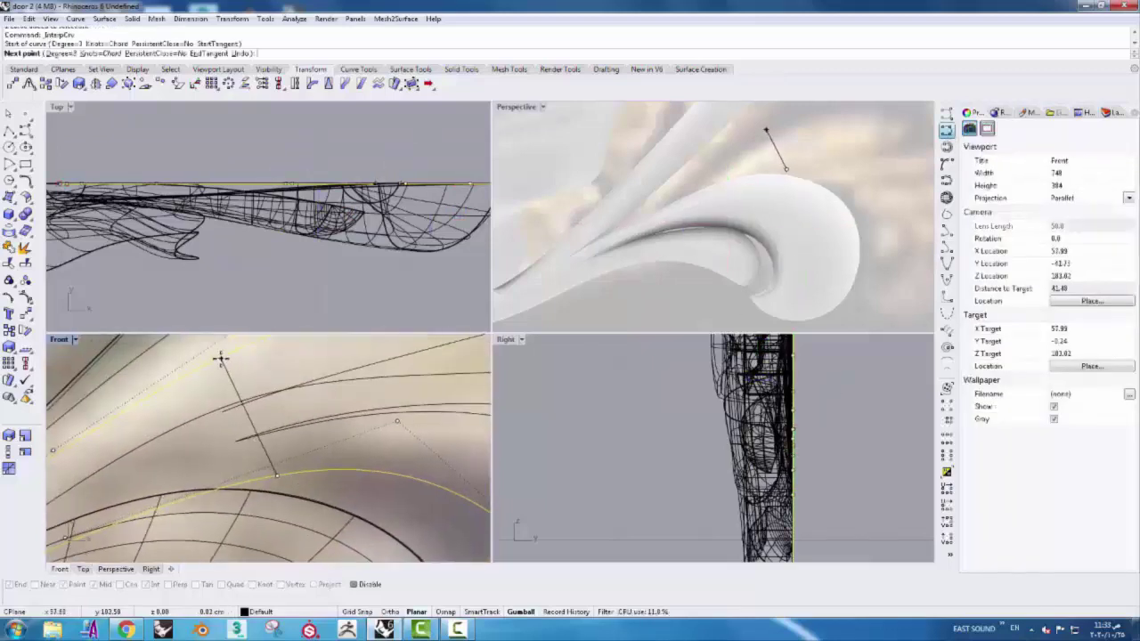
pyautogui.moveTo(255, 411); pyautogui.dragTo(257, 392)
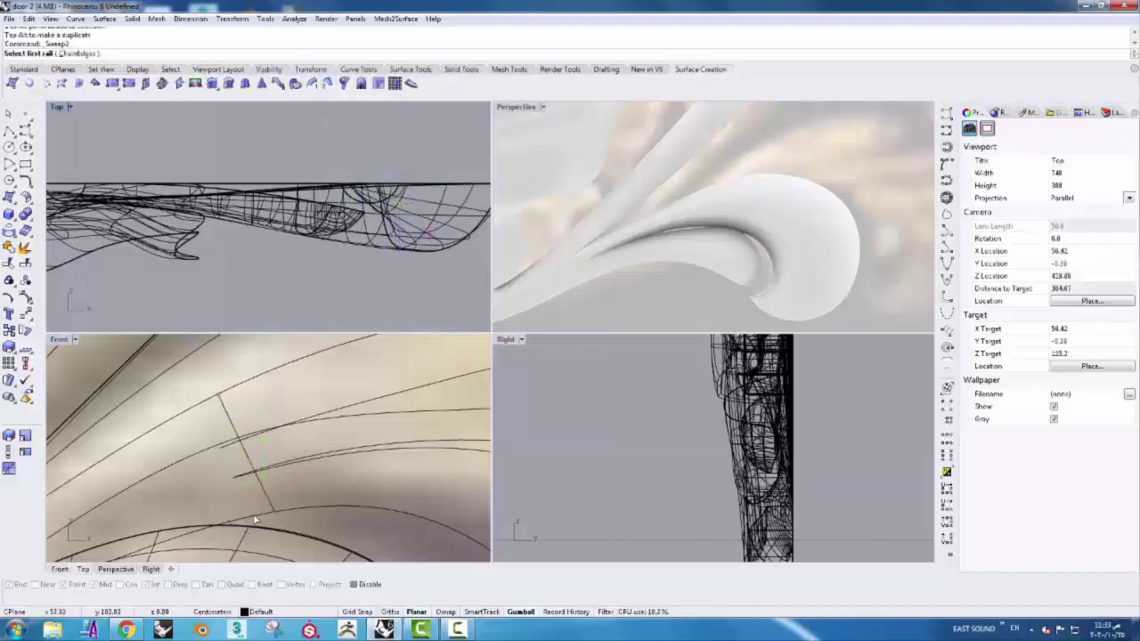
pyautogui.scroll(-3, 254, 519)
pyautogui.scroll(-3, 254, 519)
# - Sweep the acanthus leaf lobe above the curl from its rails and cross-sections
pyautogui.click(203, 481)
pyautogui.click(250, 534)
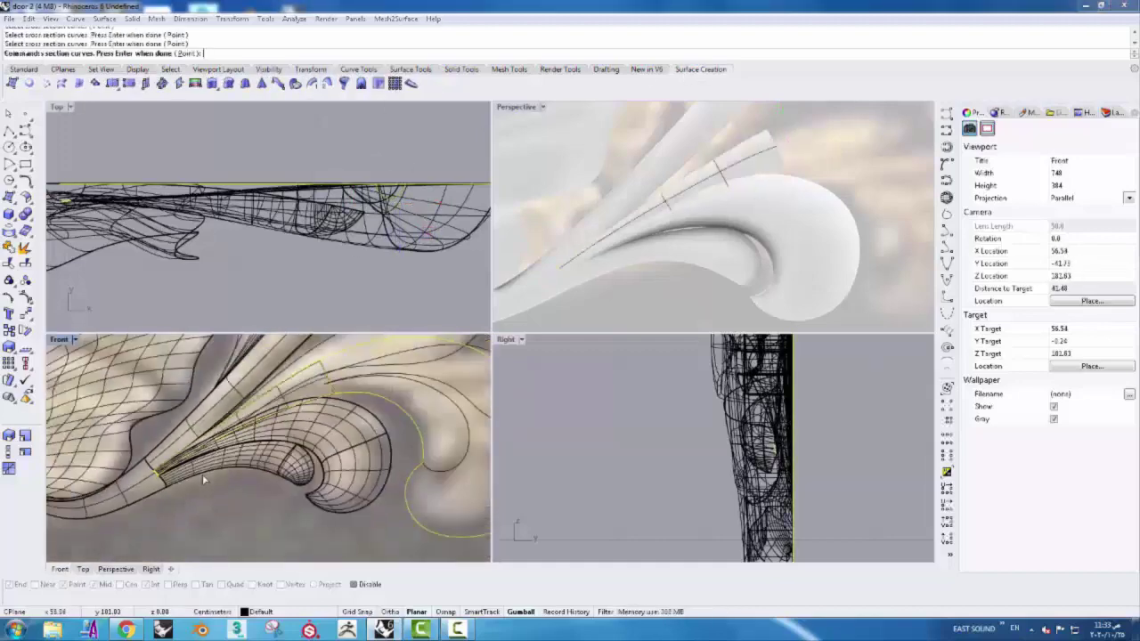
pyautogui.press('Return')
pyautogui.scroll(2, 419, 383)
pyautogui.click(476, 348)
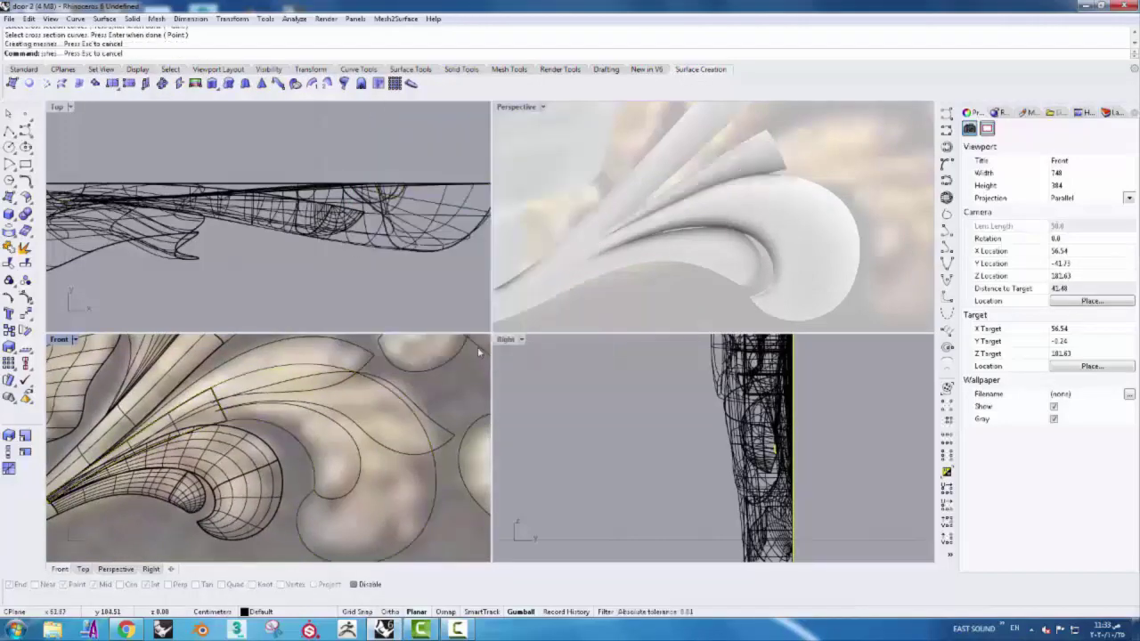
# - Copy the section curve into the next curl and scale it to fit
pyautogui.moveTo(478, 352); pyautogui.dragTo(374, 419, button='right')
pyautogui.click(9, 329)
pyautogui.click(213, 441)
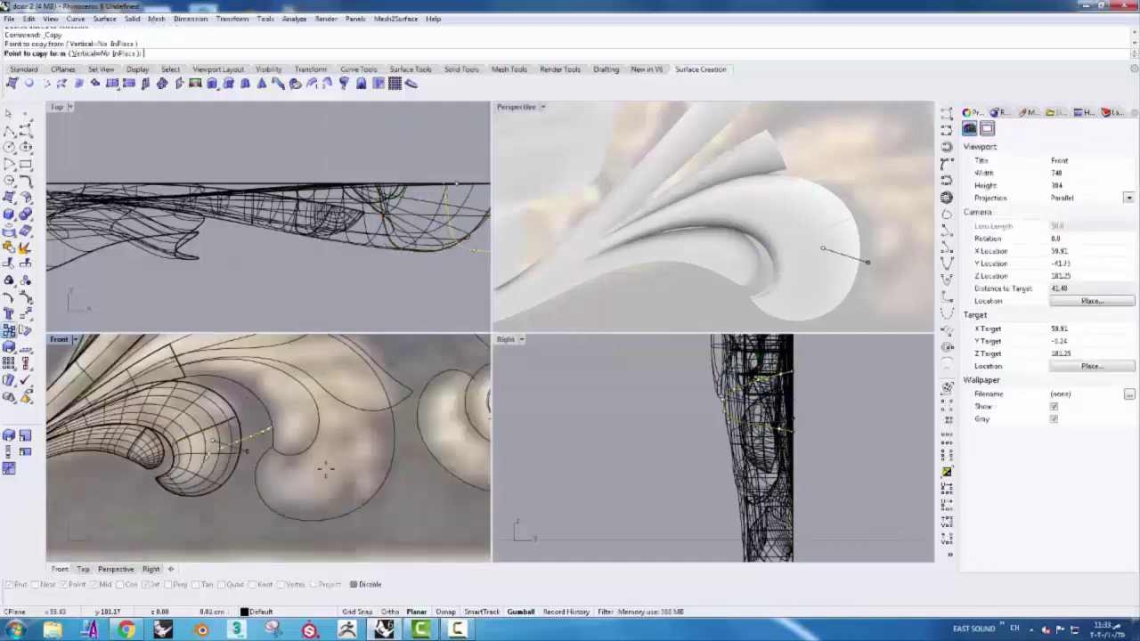
pyautogui.scroll(2, 318, 501)
pyautogui.click(9, 434)
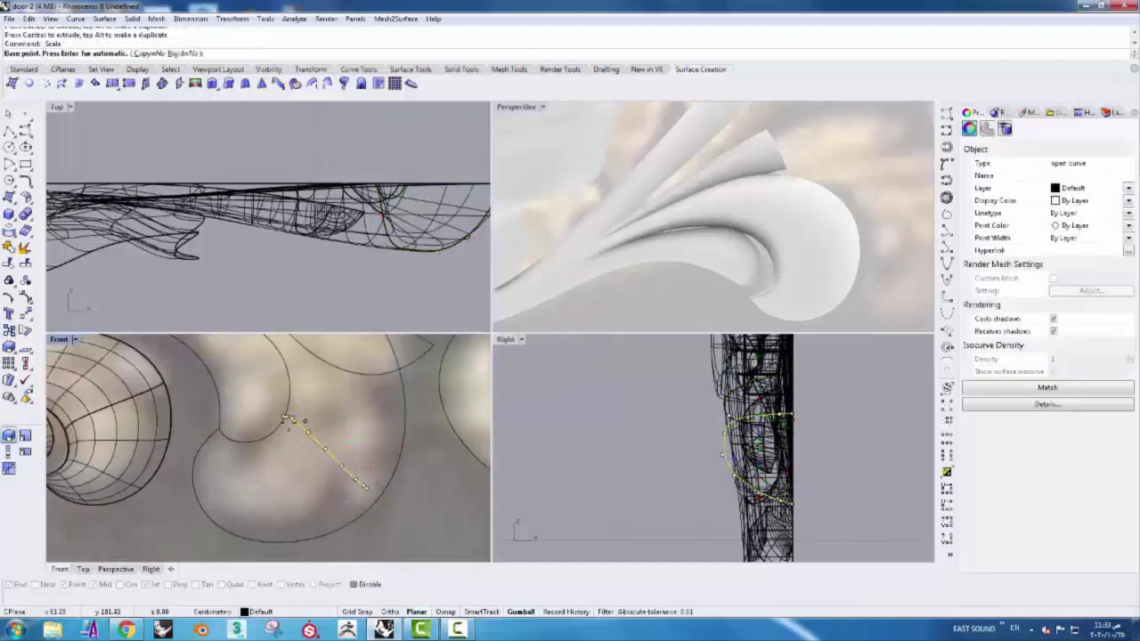
pyautogui.click(283, 416)
pyautogui.click(378, 497)
pyautogui.click(329, 478)
pyautogui.scroll(3, 348, 268)
# - Rebuild the copied curve and adjust a control point to add a bump
pyautogui.click(358, 68)
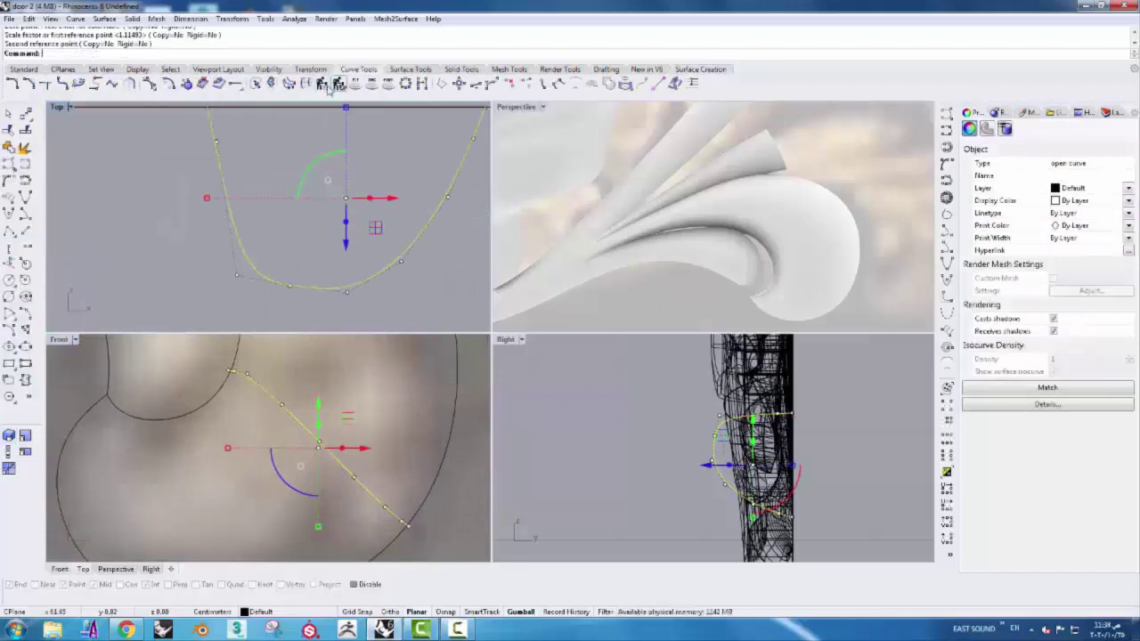
pyautogui.click(321, 83)
pyautogui.click(461, 328)
pyautogui.click(337, 288)
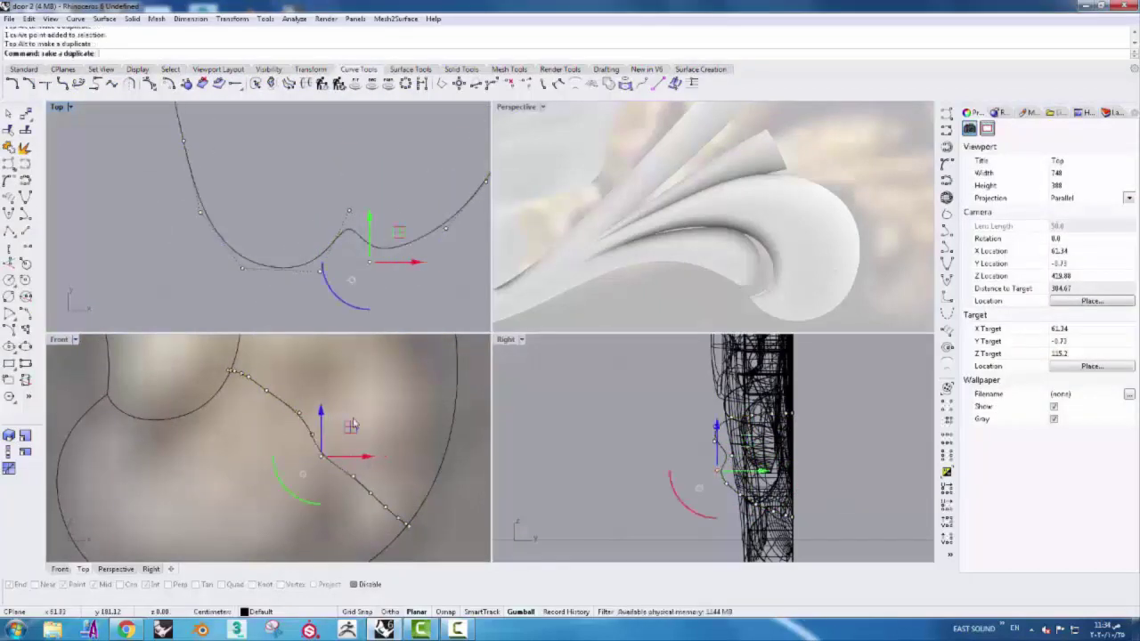
pyautogui.scroll(-3, 396, 439)
pyautogui.press('Escape')
pyautogui.click(409, 69)
pyautogui.click(329, 83)
pyautogui.scroll(-3, 258, 379)
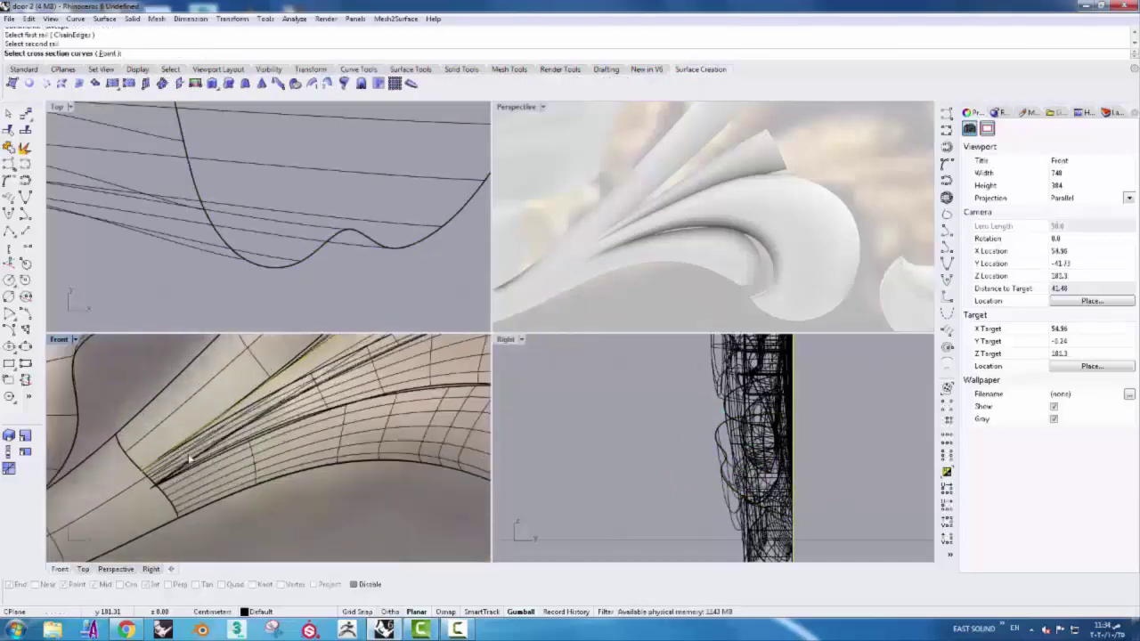
# - Split the surface edge at a point and pick the first rail for the second curl
pyautogui.scroll(-3, 190, 459)
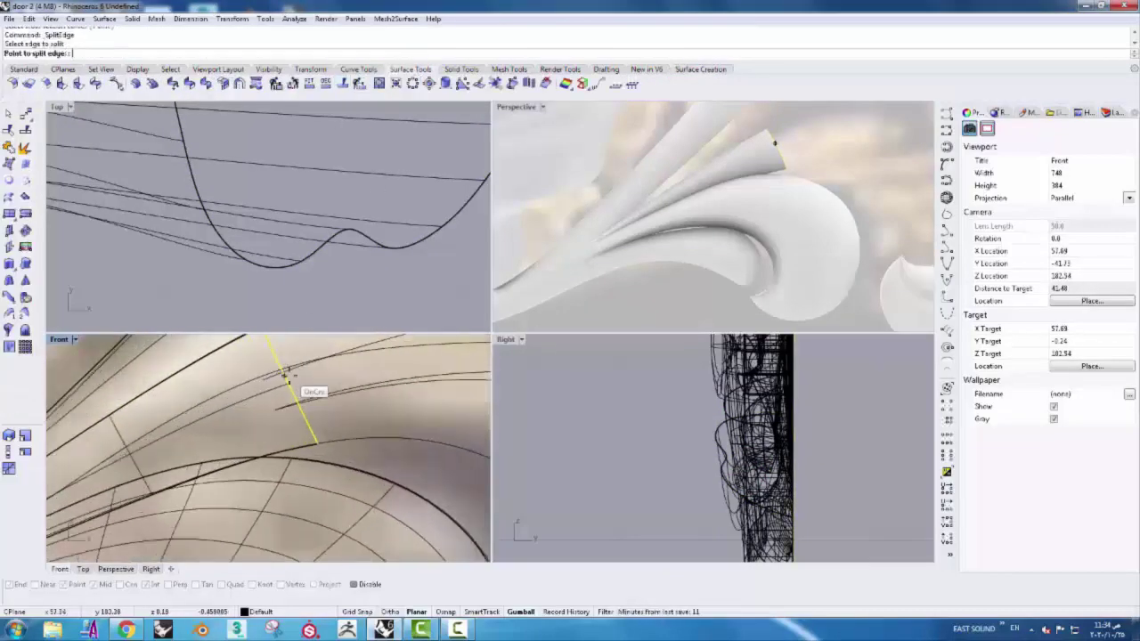
pyautogui.click(300, 403)
pyautogui.press('Return')
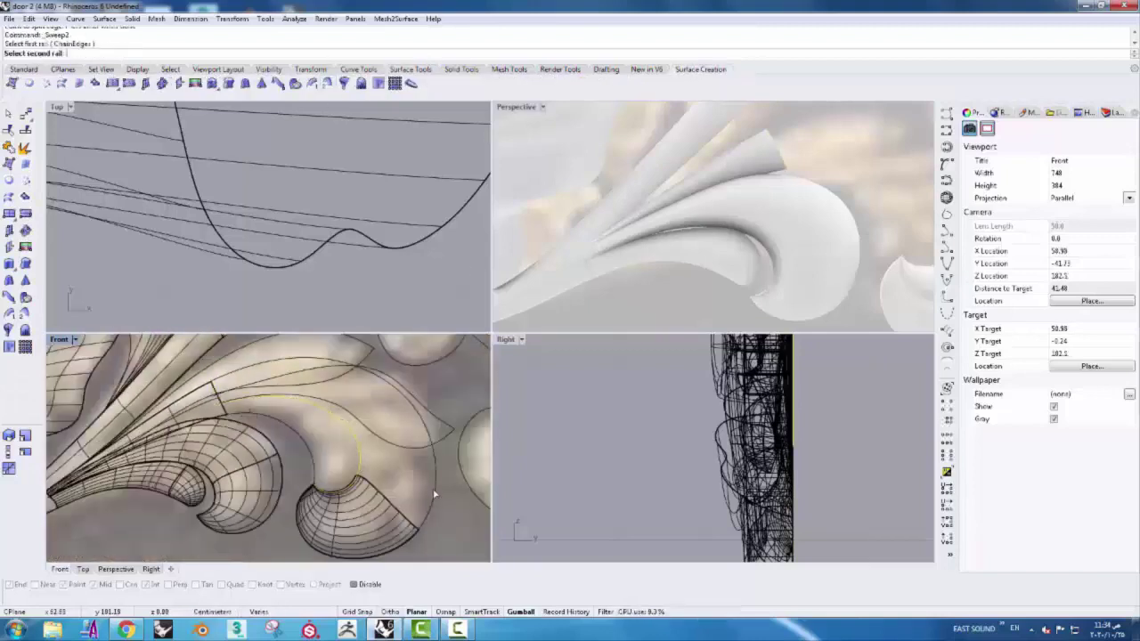
pyautogui.click(216, 408)
pyautogui.click(258, 418)
pyautogui.scroll(2, 223, 445)
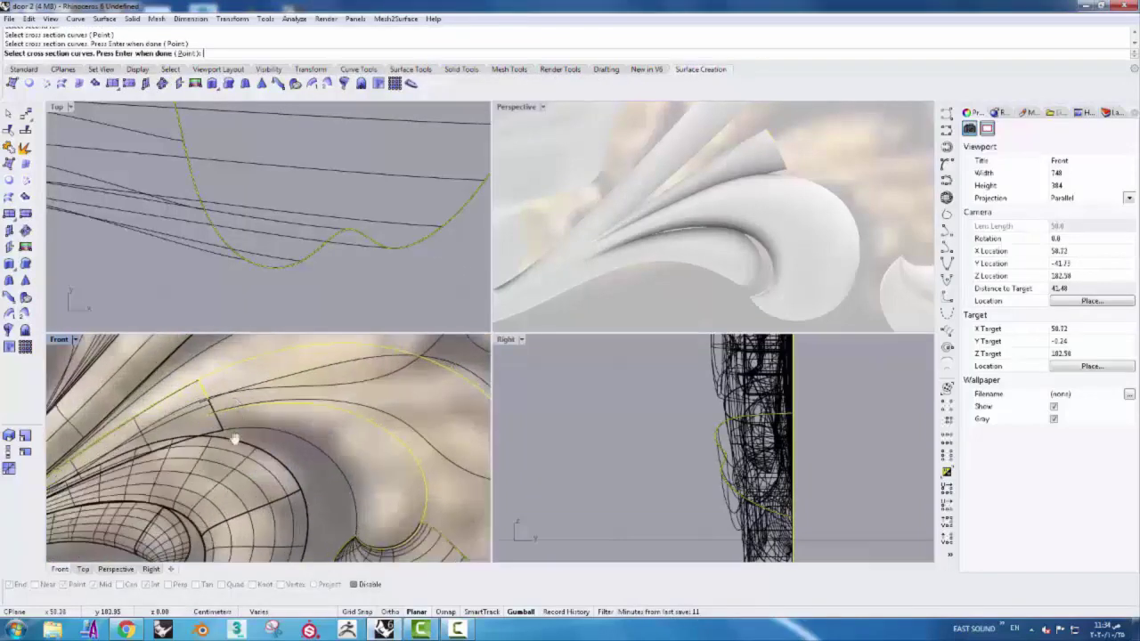
pyautogui.scroll(2, 203, 455)
# - Duplicate two surface edges and join them into one rail curve
pyautogui.click(74, 18)
pyautogui.click(254, 157)
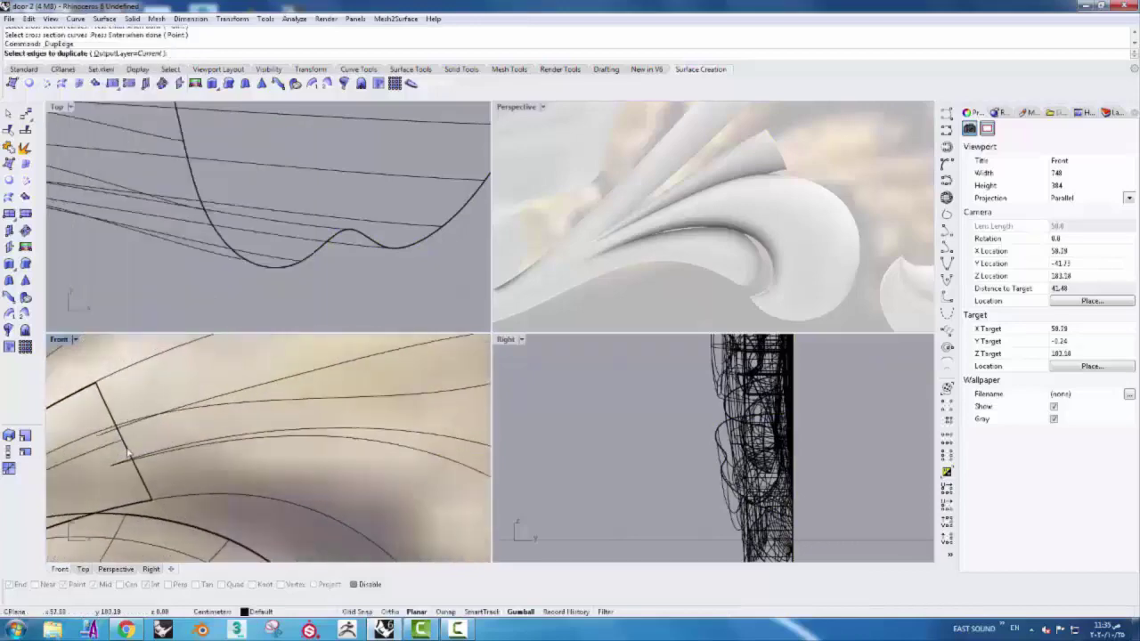
pyautogui.click(159, 405)
pyautogui.click(165, 428)
pyautogui.press('Return')
pyautogui.click(9, 150)
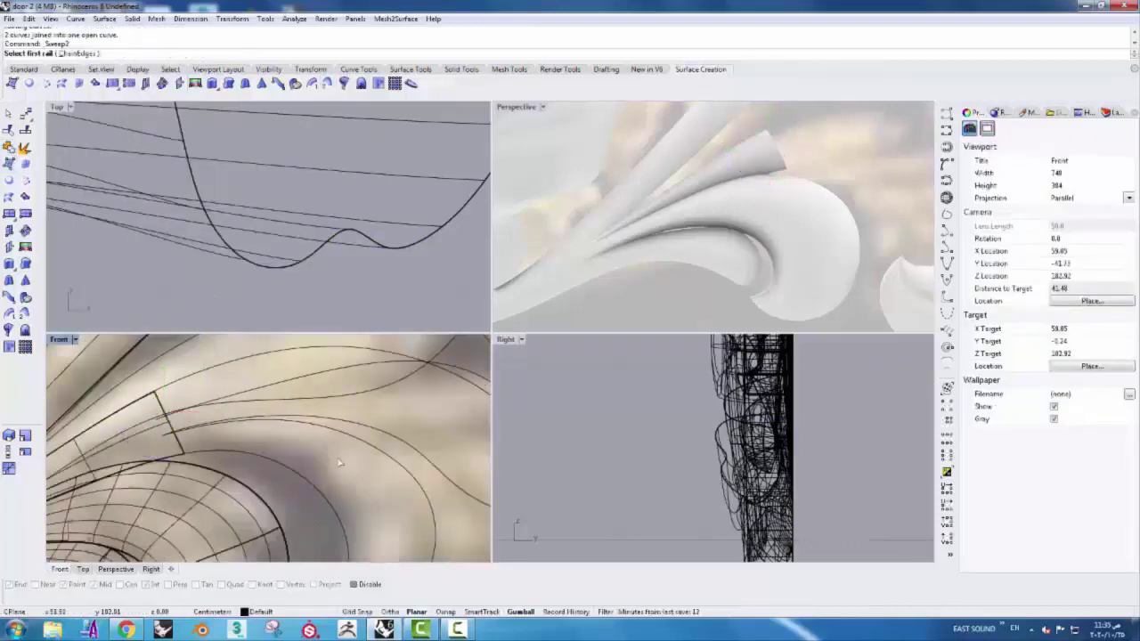
# - Sweep the next leaf lobe using the joined edge curve as a rail
pyautogui.scroll(-2, 339, 462)
pyautogui.click(300, 466)
pyautogui.click(229, 437)
pyautogui.click(259, 463)
pyautogui.press('Return')
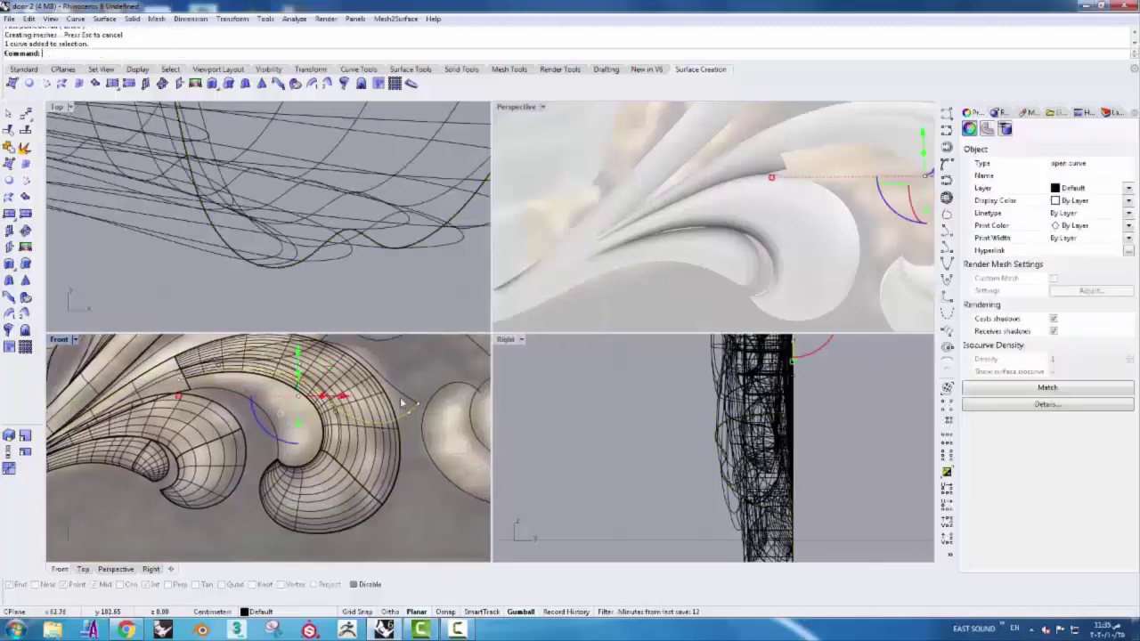
# - Nudge the two rail curves, then draw and rebuild a new interpolated rail curve
pyautogui.keyDown('shift'); pyautogui.click(402, 404); pyautogui.keyUp('shift')
pyautogui.moveTo(304, 285); pyautogui.dragTo(305, 290)
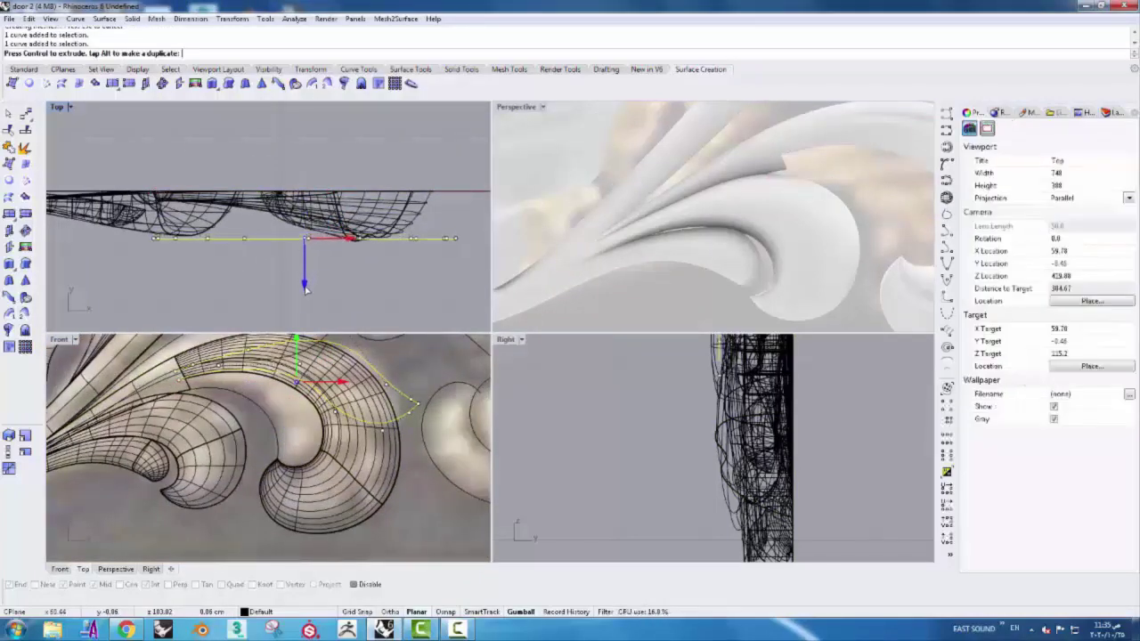
pyautogui.click(8, 298)
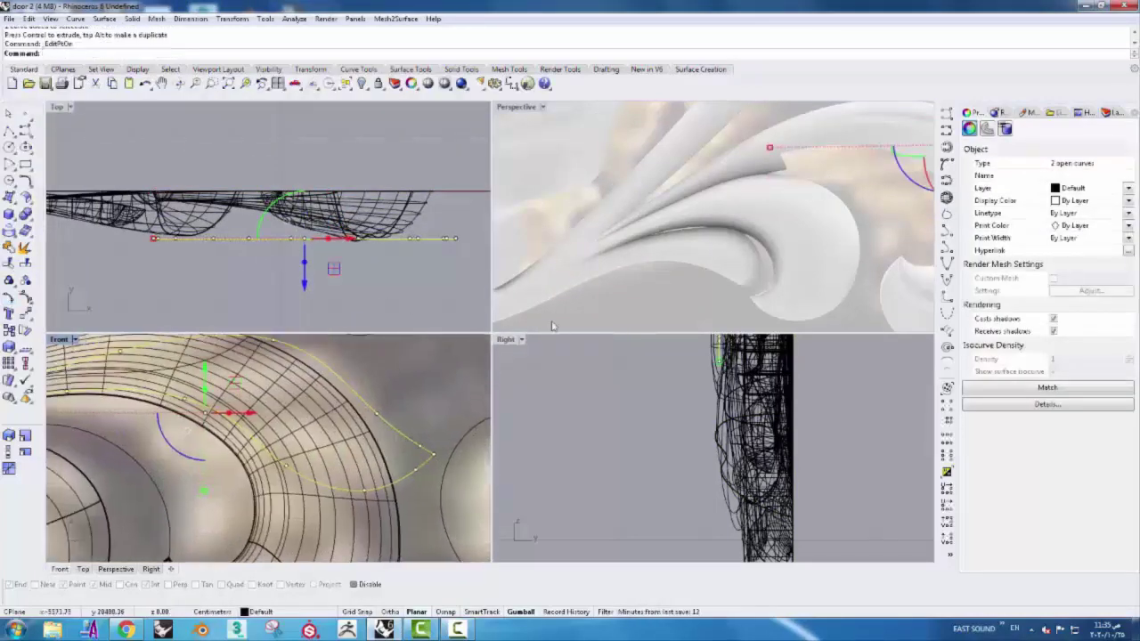
pyautogui.click(368, 82)
pyautogui.click(472, 329)
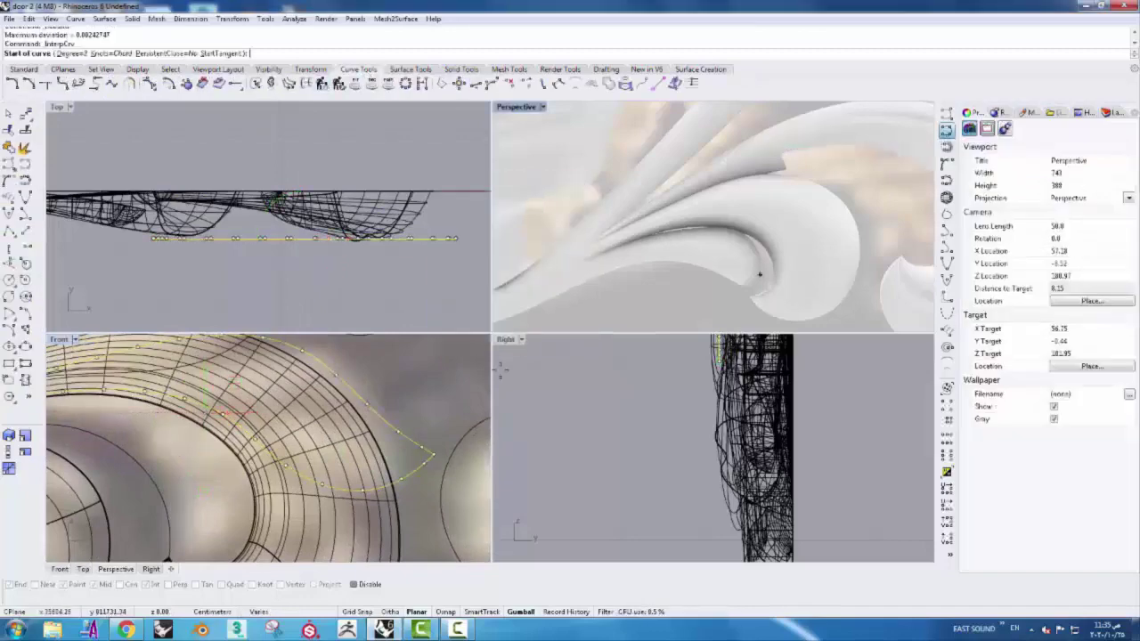
pyautogui.click(336, 374)
pyautogui.press('Return')
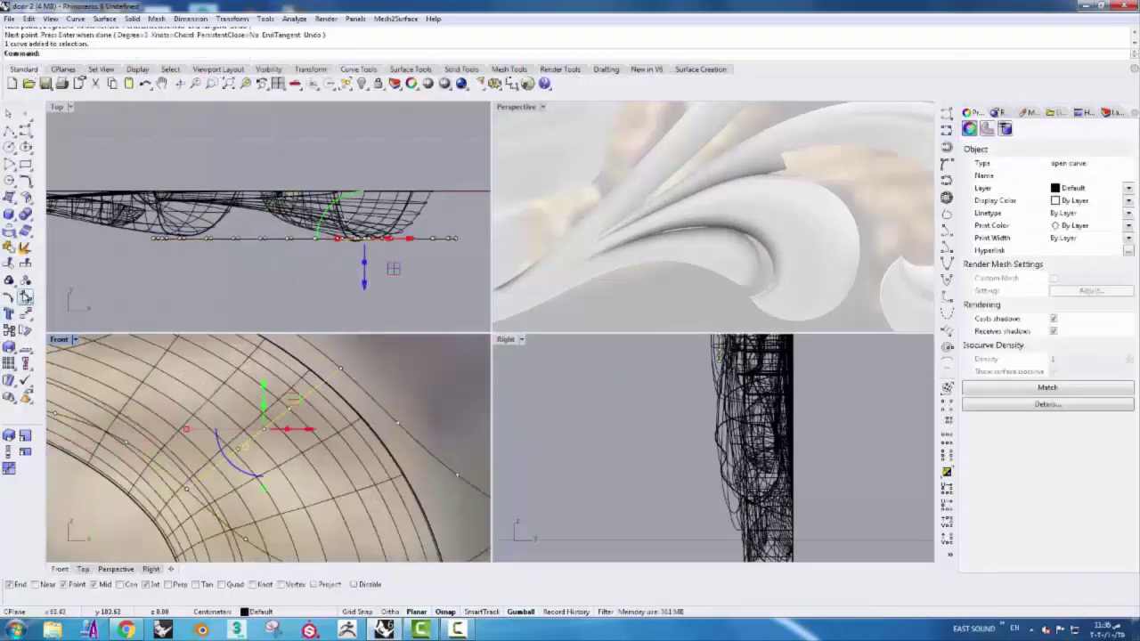
pyautogui.click(359, 69)
pyautogui.click(321, 83)
pyautogui.click(472, 329)
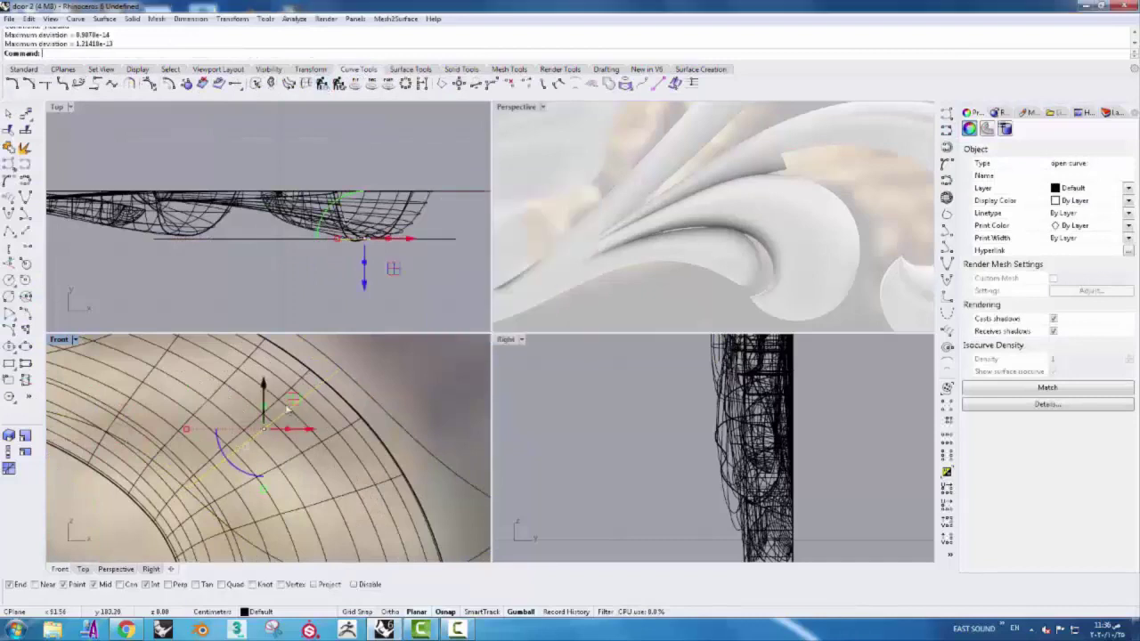
# - Reshape the rail curves by moving selected control points
pyautogui.scroll(-2, 327, 503)
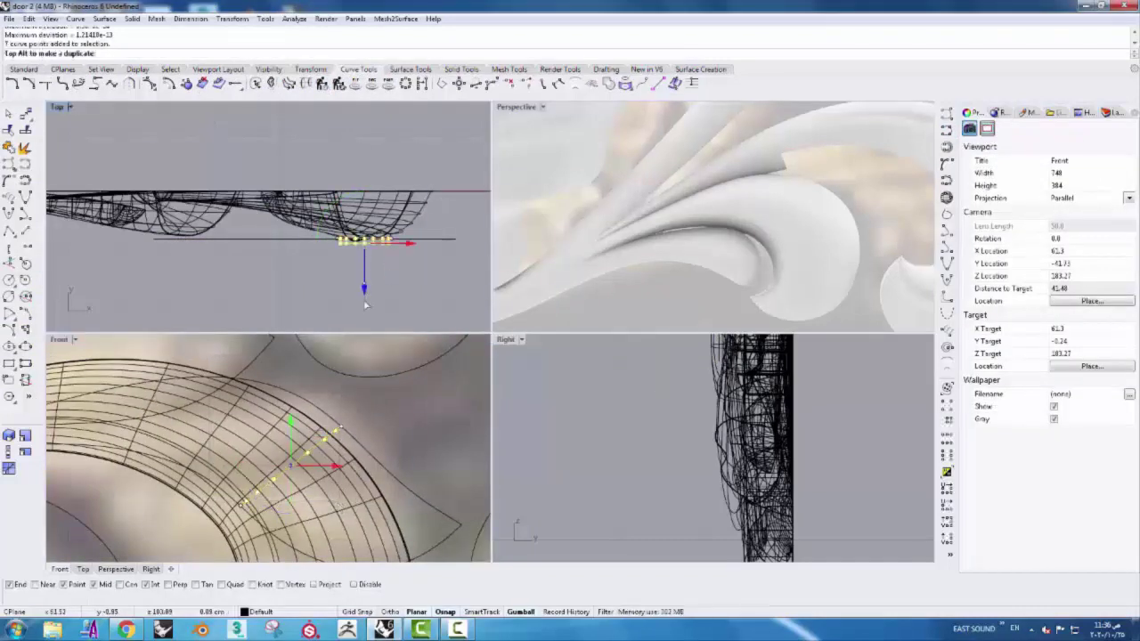
pyautogui.scroll(3, 364, 305)
pyautogui.click(405, 251)
pyautogui.scroll(2, 407, 228)
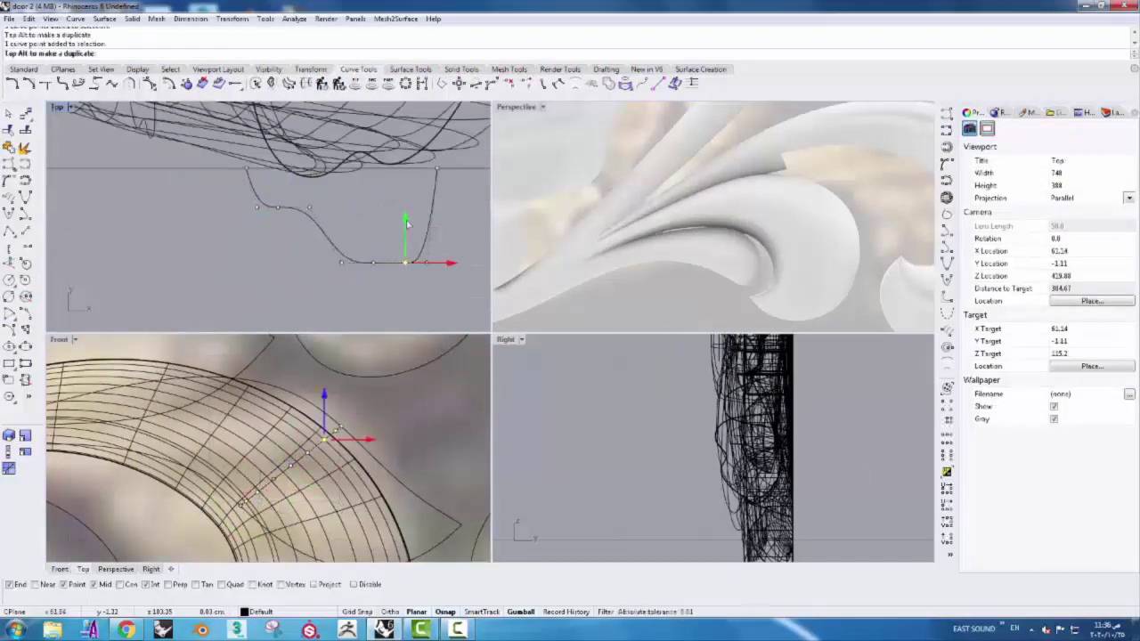
pyautogui.moveTo(410, 276); pyautogui.dragTo(447, 258)
pyautogui.scroll(3, 364, 398)
pyautogui.click(246, 470)
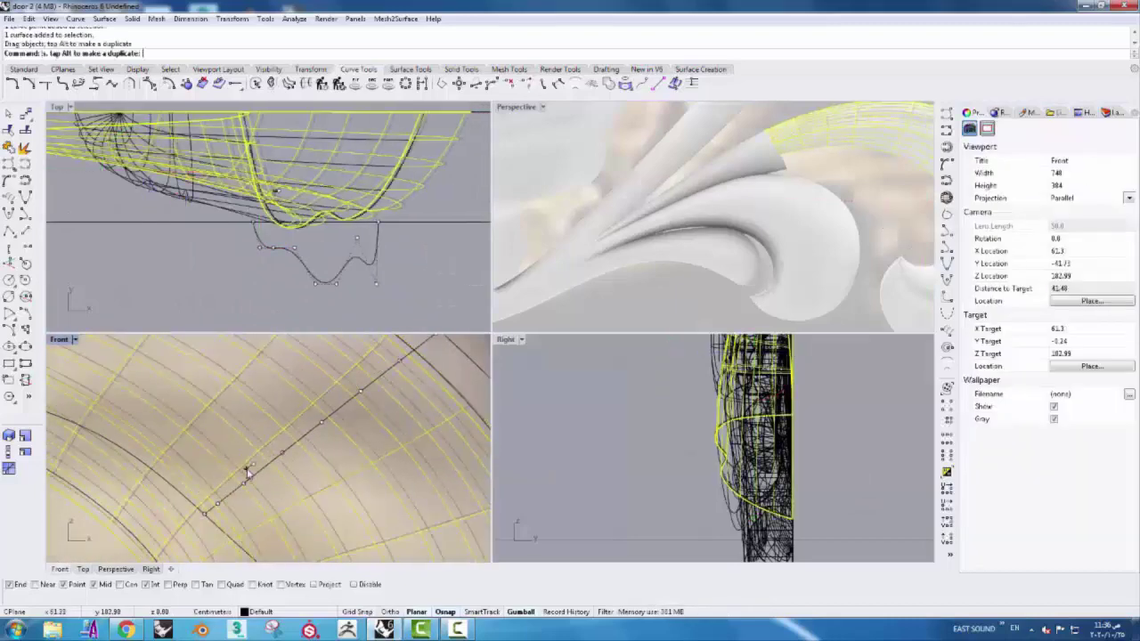
pyautogui.click(234, 486)
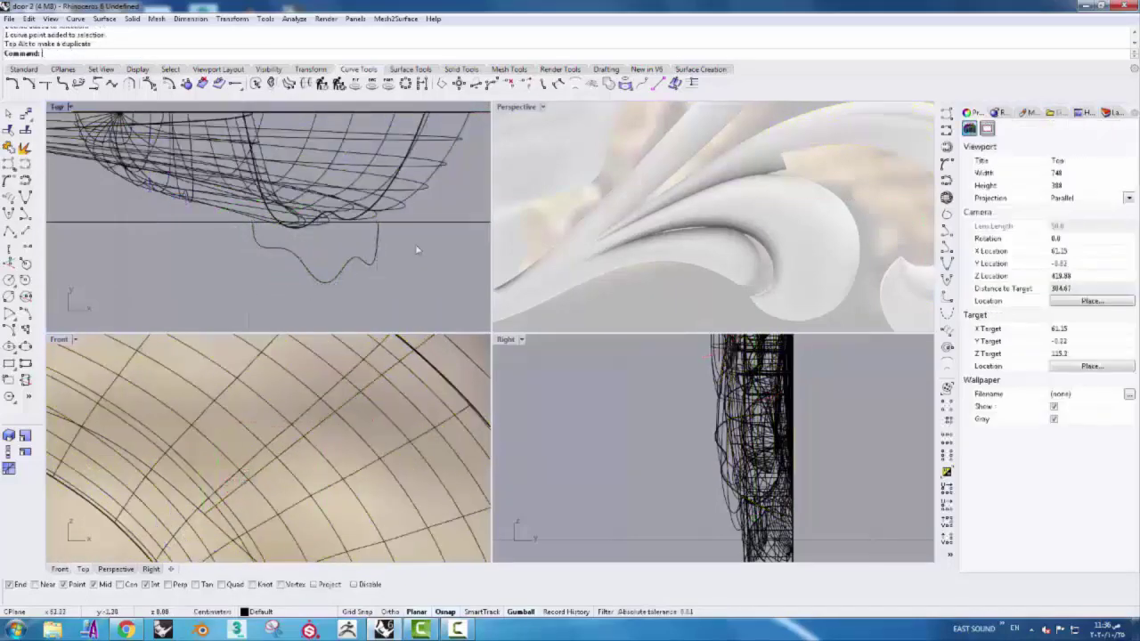
# - Sweep2 the first scroll curl between the straight line and the second rail curve
pyautogui.click(291, 219)
pyautogui.scroll(-3, 390, 450)
pyautogui.scroll(3, 237, 433)
pyautogui.click(203, 425)
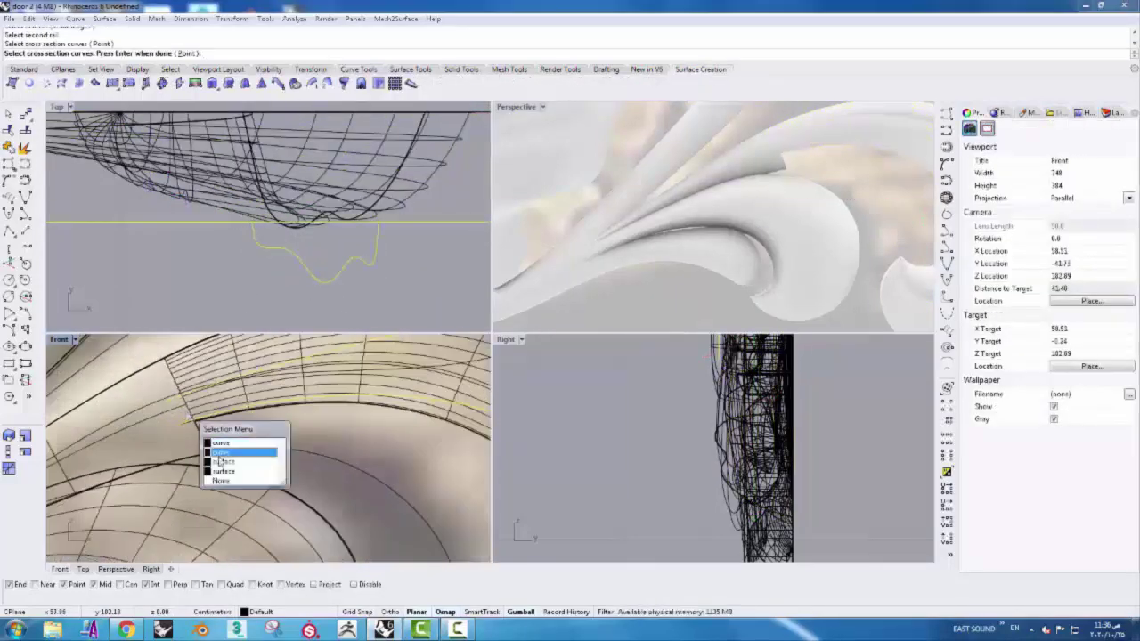
pyautogui.click(222, 456)
pyautogui.scroll(-3, 350, 395)
pyautogui.scroll(-3, 351, 395)
pyautogui.press('Return')
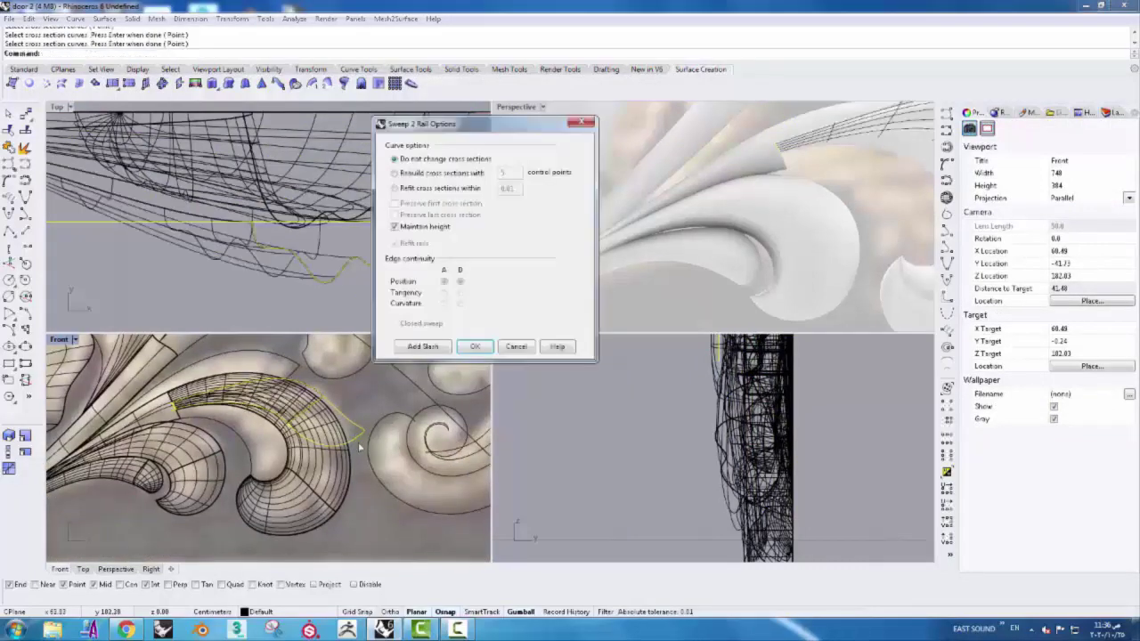
pyautogui.press('Return')
pyautogui.click(291, 425)
pyautogui.press('Return')
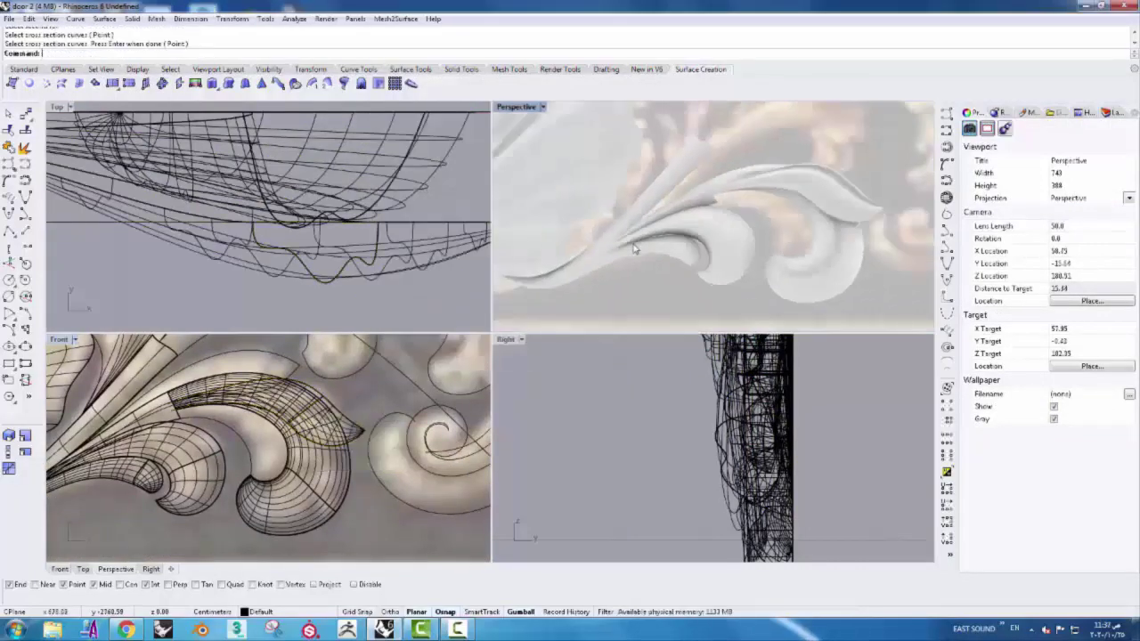
# - Copy the cross-section curve onto the right-hand curl and scale it down to fit
pyautogui.moveTo(712, 214); pyautogui.dragTo(676, 232, button='right')
pyautogui.scroll(3, 153, 492)
pyautogui.click(153, 493)
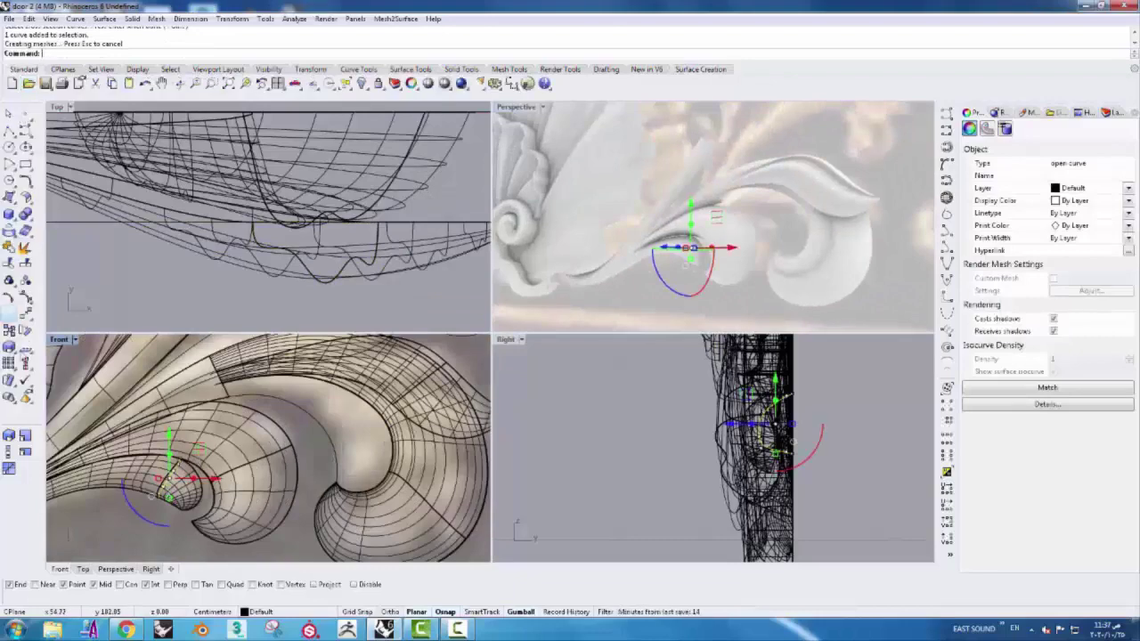
pyautogui.moveTo(152, 494); pyautogui.dragTo(331, 486)
pyautogui.write('scale')
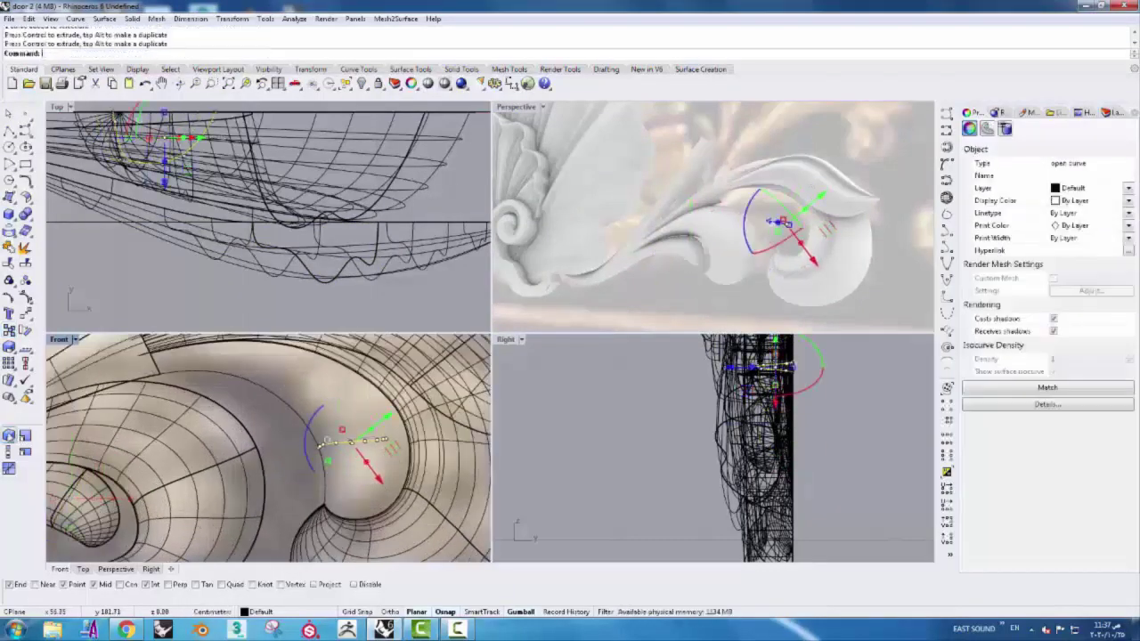
pyautogui.press('Return')
pyautogui.click(318, 445)
pyautogui.click(399, 478)
# - Sweep2 the right-hand curl along its two rails with the scaled cross-section
pyautogui.click(700, 69)
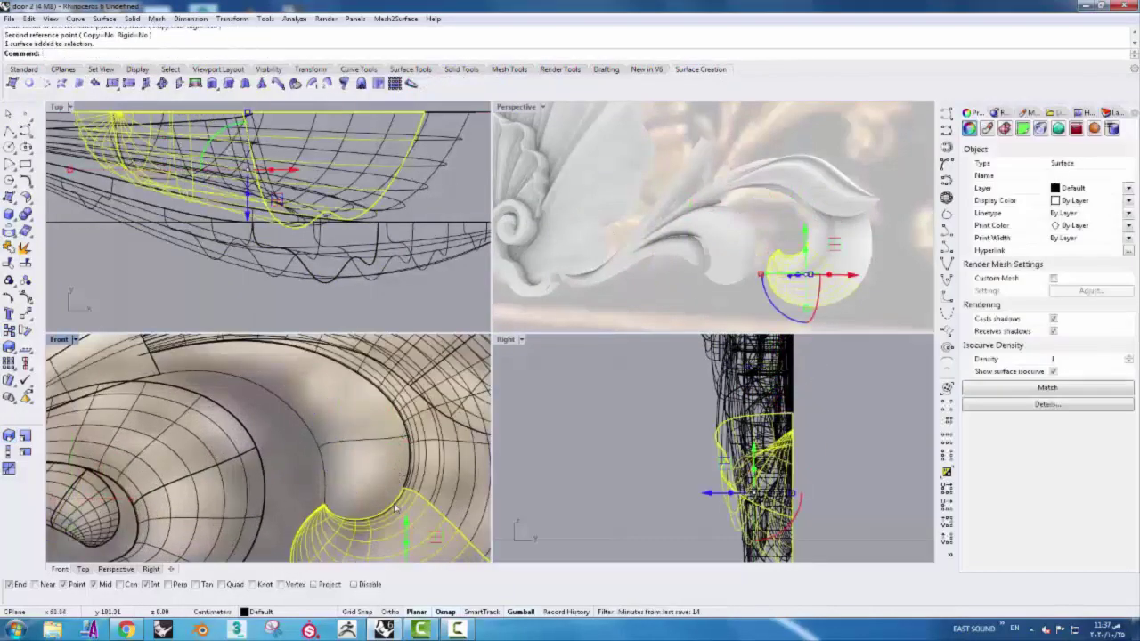
pyautogui.click(326, 84)
pyautogui.click(395, 509)
pyautogui.scroll(-3, 394, 510)
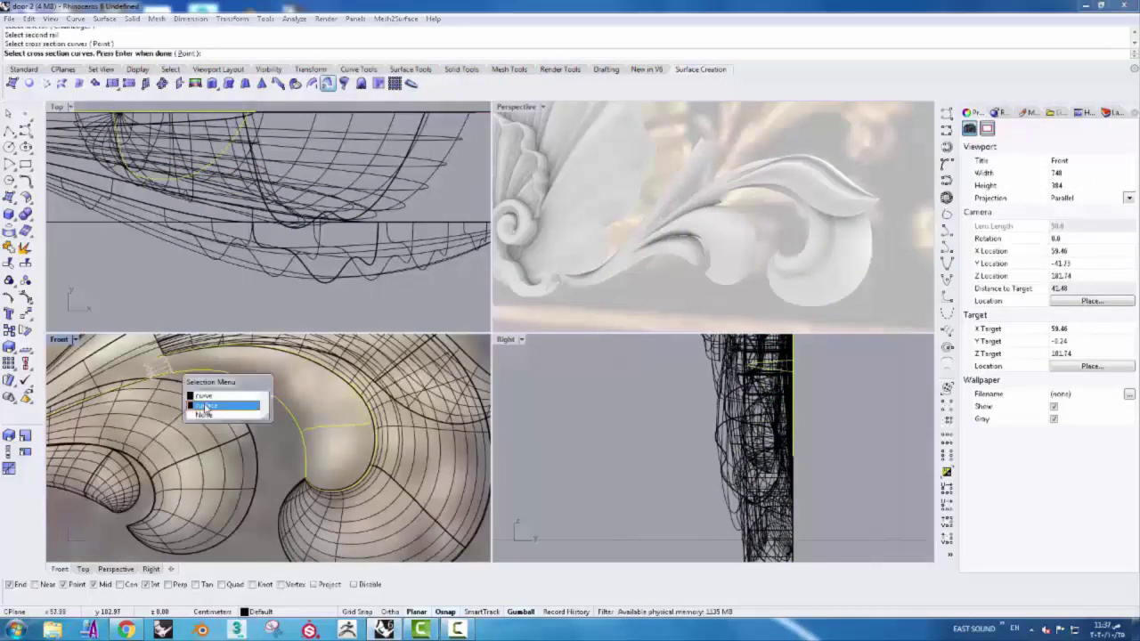
pyautogui.click(205, 396)
pyautogui.press('Return')
pyautogui.click(392, 343)
pyautogui.click(296, 375)
pyautogui.click(296, 375)
# - Sweep2 the curl between the two scrolls with default sweep options
pyautogui.press('Return')
pyautogui.click(549, 344)
pyautogui.press('Return')
pyautogui.scroll(3, 278, 429)
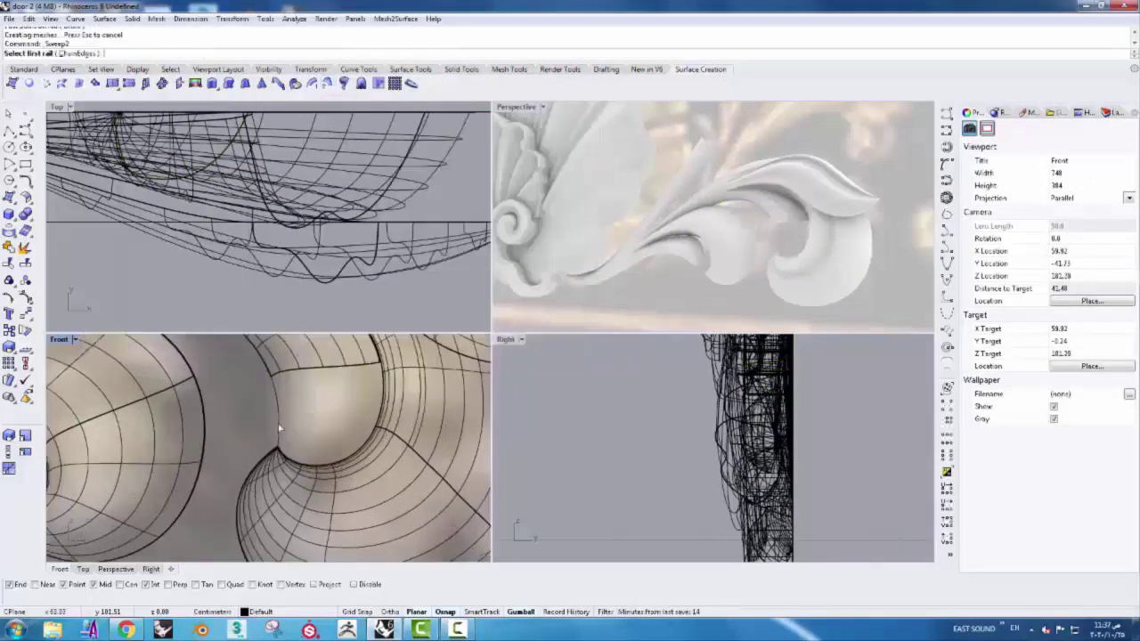
pyautogui.scroll(2, 374, 441)
pyautogui.press('Escape')
pyautogui.click(204, 432)
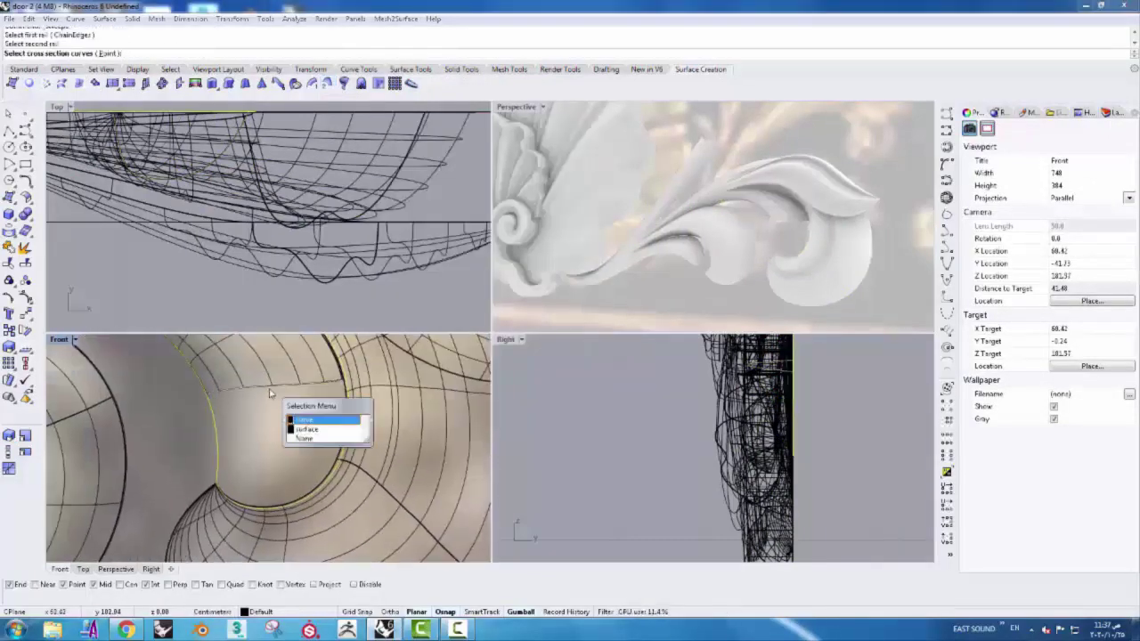
pyautogui.click(303, 417)
pyautogui.press('Return')
pyautogui.click(471, 349)
# - Bend the new swept surface along a spine to follow the curl
pyautogui.scroll(3, 794, 250)
pyautogui.click(795, 250)
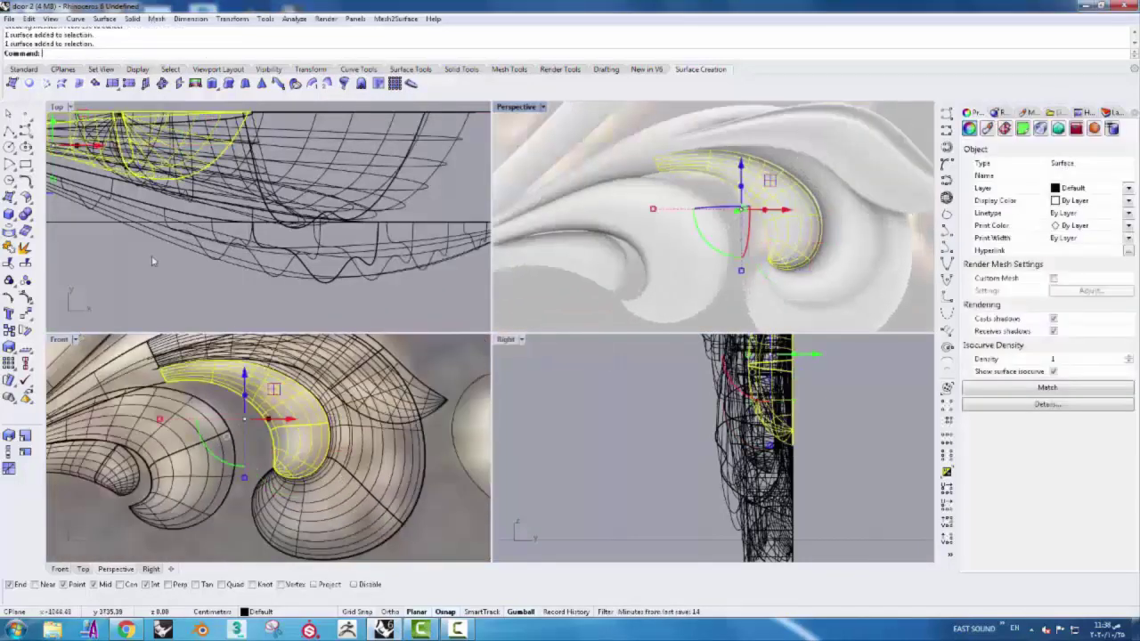
pyautogui.scroll(-2, 267, 214)
pyautogui.click(310, 68)
pyautogui.click(312, 83)
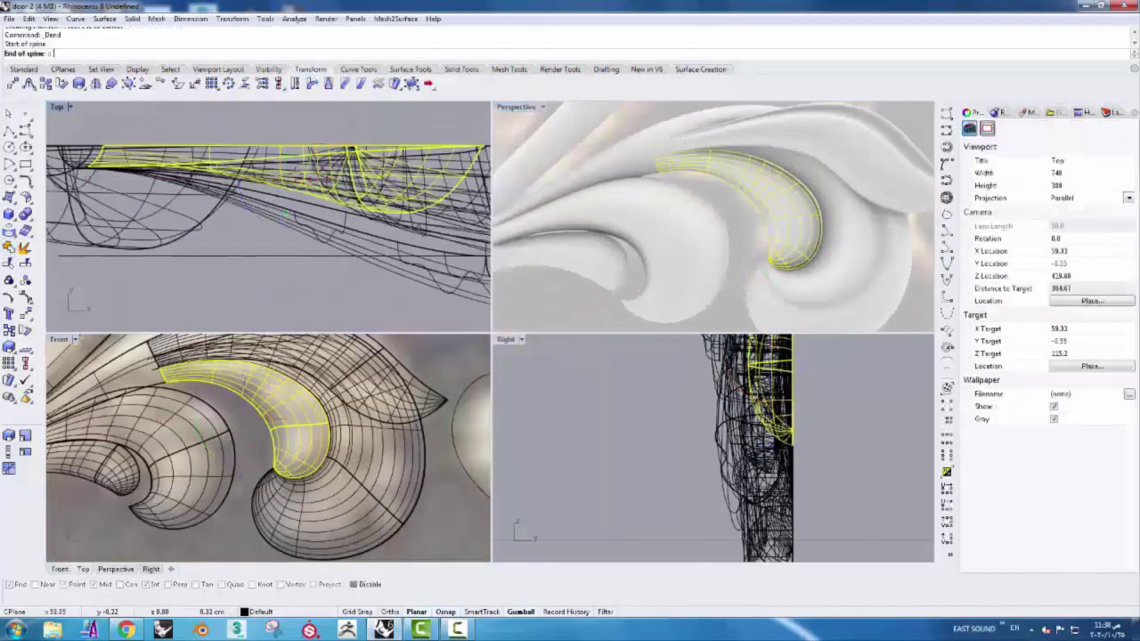
pyautogui.click(285, 214)
# - Copy the leaf outline curve and isolate the leaf curves
pyautogui.scroll(-3, 389, 457)
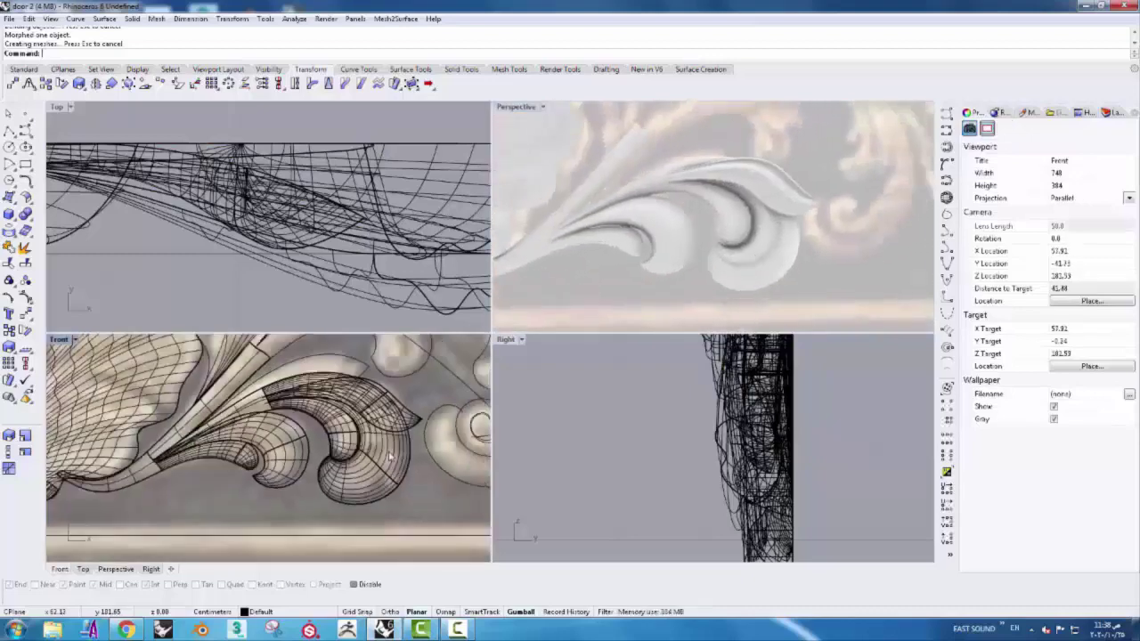
pyautogui.scroll(3, 389, 456)
pyautogui.click(392, 477)
pyautogui.click(419, 499)
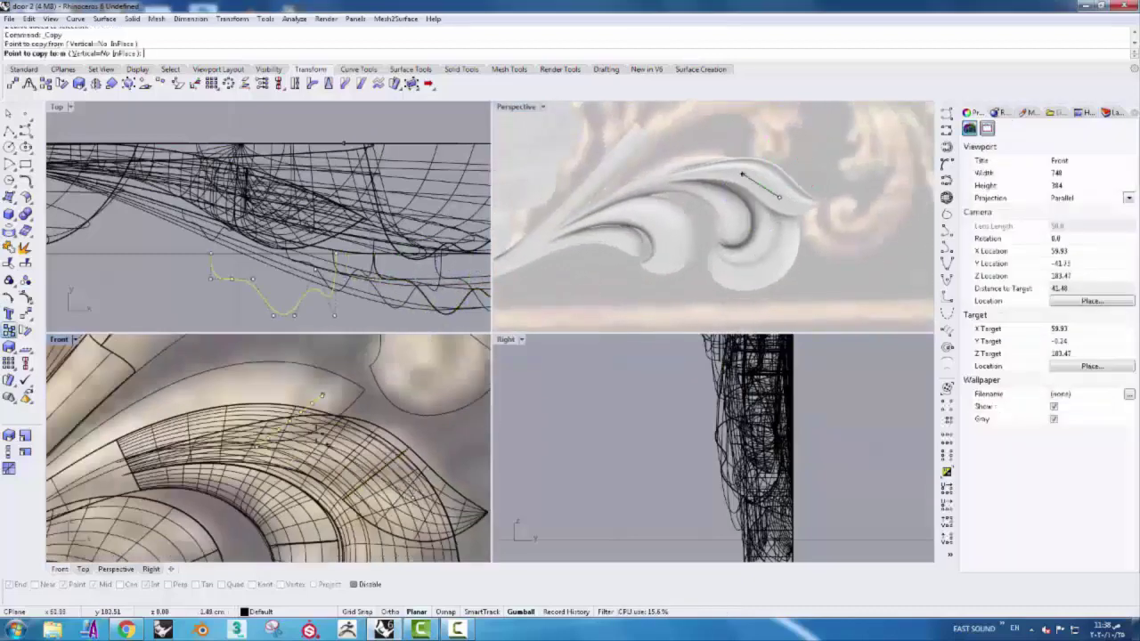
pyautogui.press('Escape')
pyautogui.scroll(-3, 370, 402)
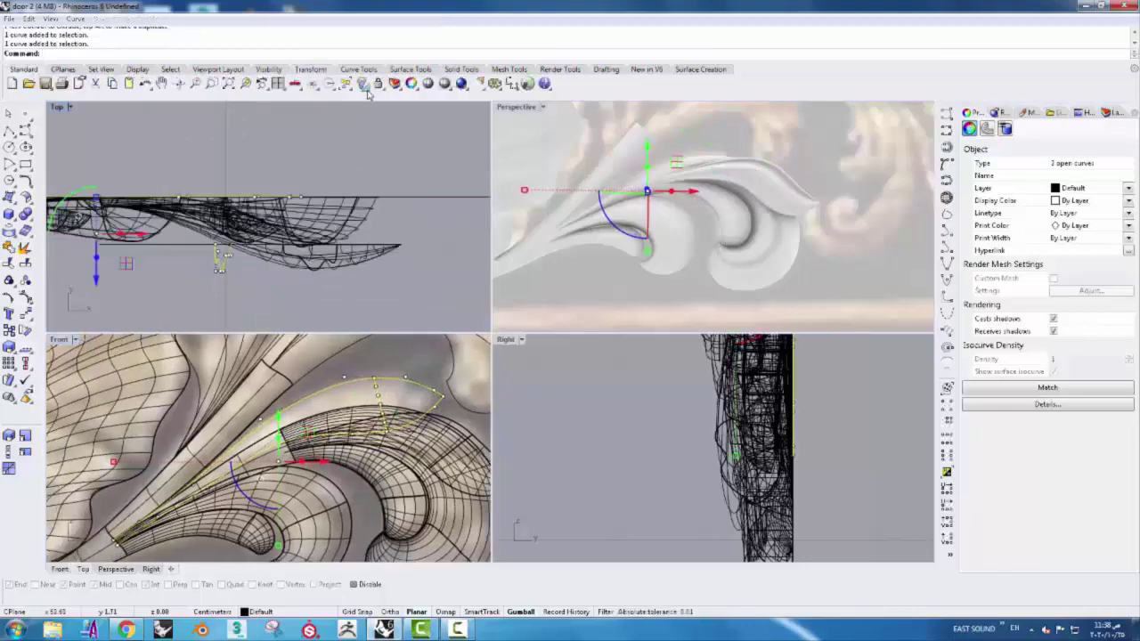
pyautogui.click(364, 84)
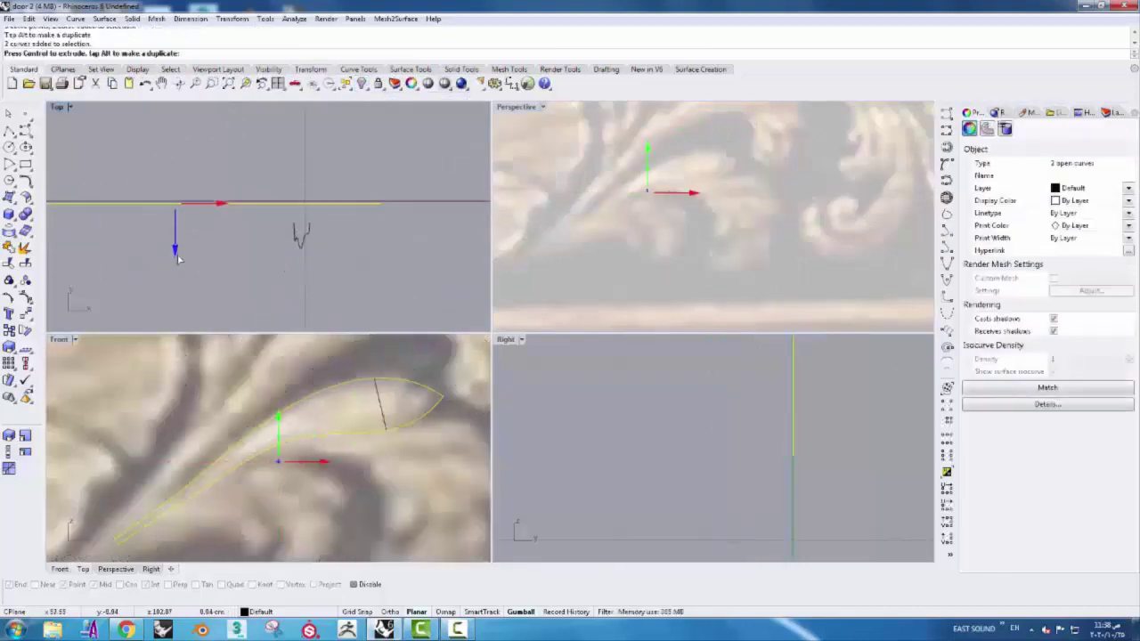
pyautogui.click(310, 69)
# - Sweep2 both halves of the pointed leaf, then show the rest of the model
pyautogui.click(405, 406)
pyautogui.click(374, 421)
pyautogui.press('Return')
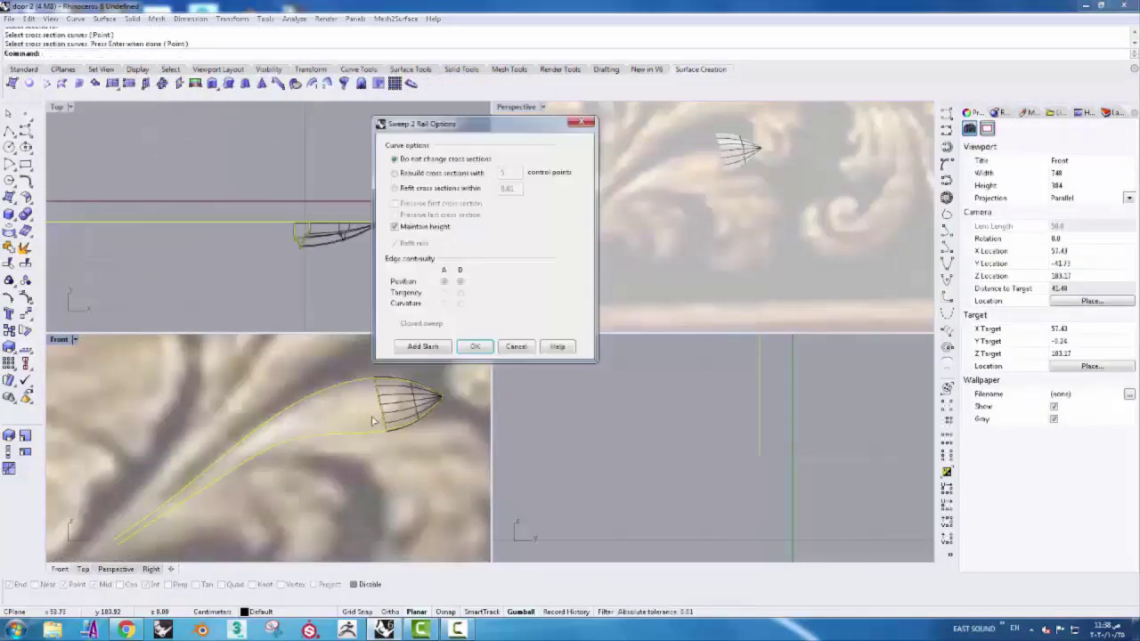
pyautogui.click(475, 346)
pyautogui.click(402, 420)
pyautogui.click(418, 436)
pyautogui.press('Return')
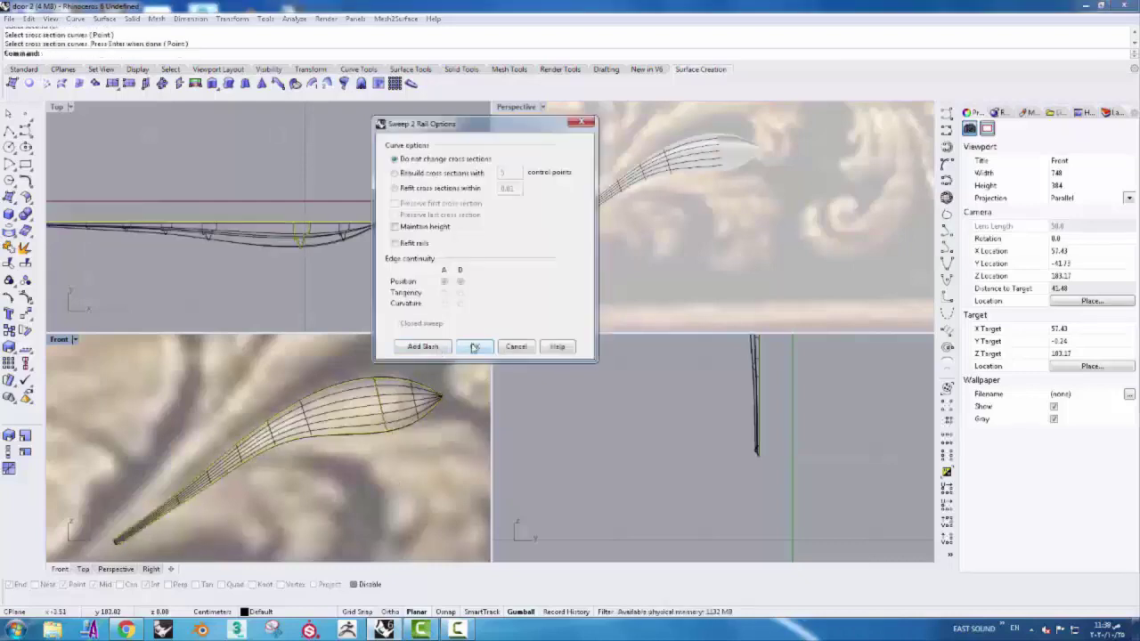
pyautogui.click(475, 345)
pyautogui.click(401, 406)
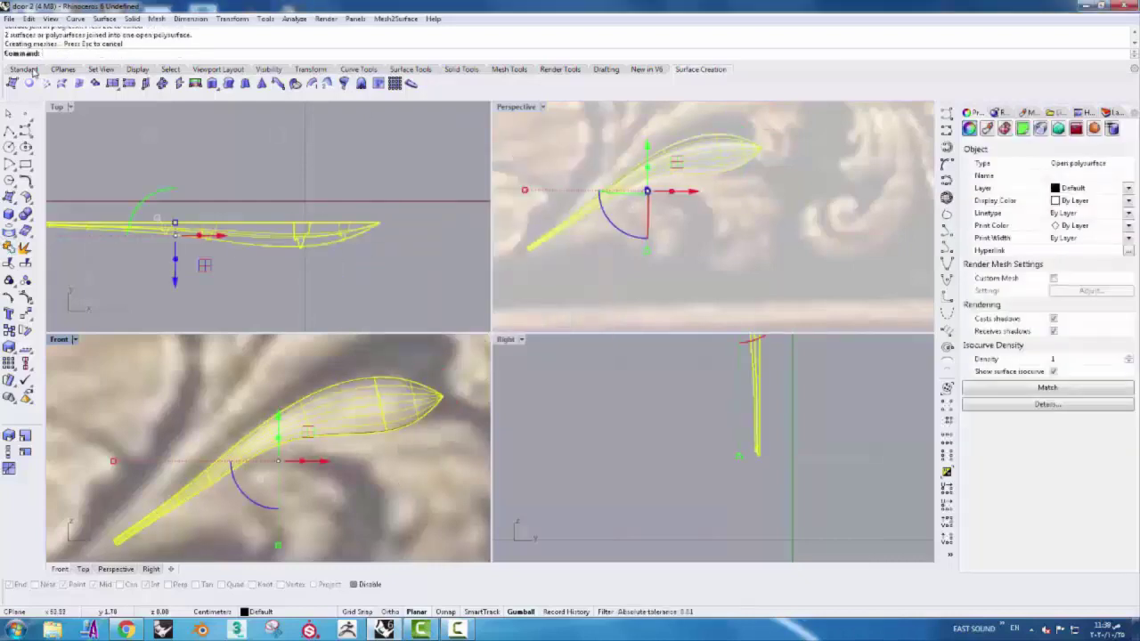
pyautogui.rightClick(362, 84)
# - Bend the leaf polysurface twice along spines so its tip follows the carving
pyautogui.click(310, 68)
pyautogui.click(312, 84)
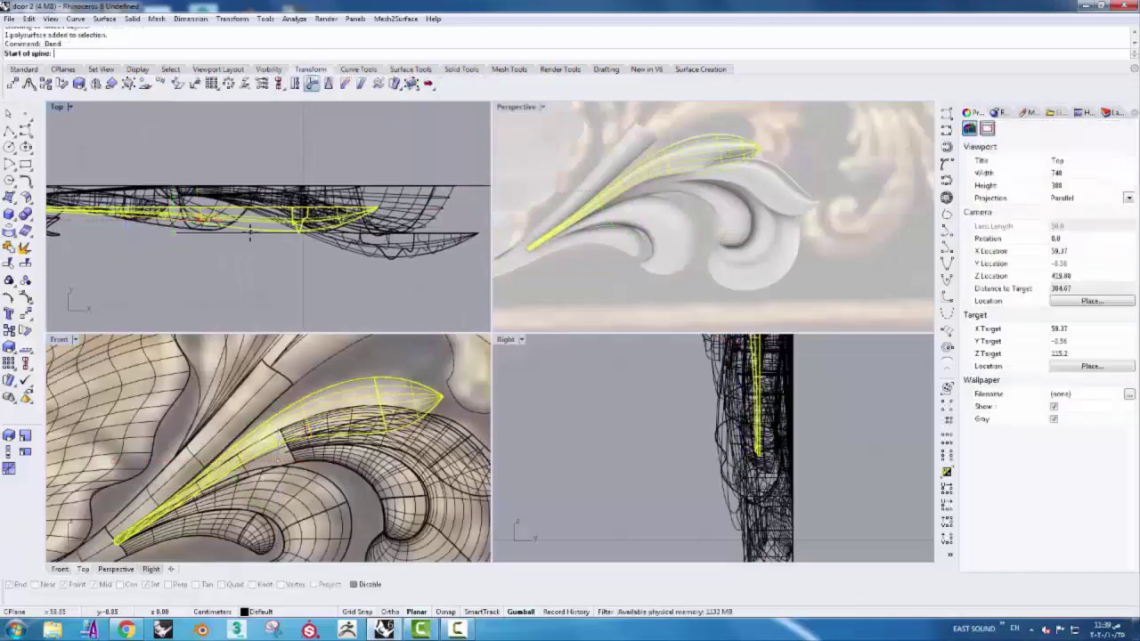
pyautogui.click(303, 230)
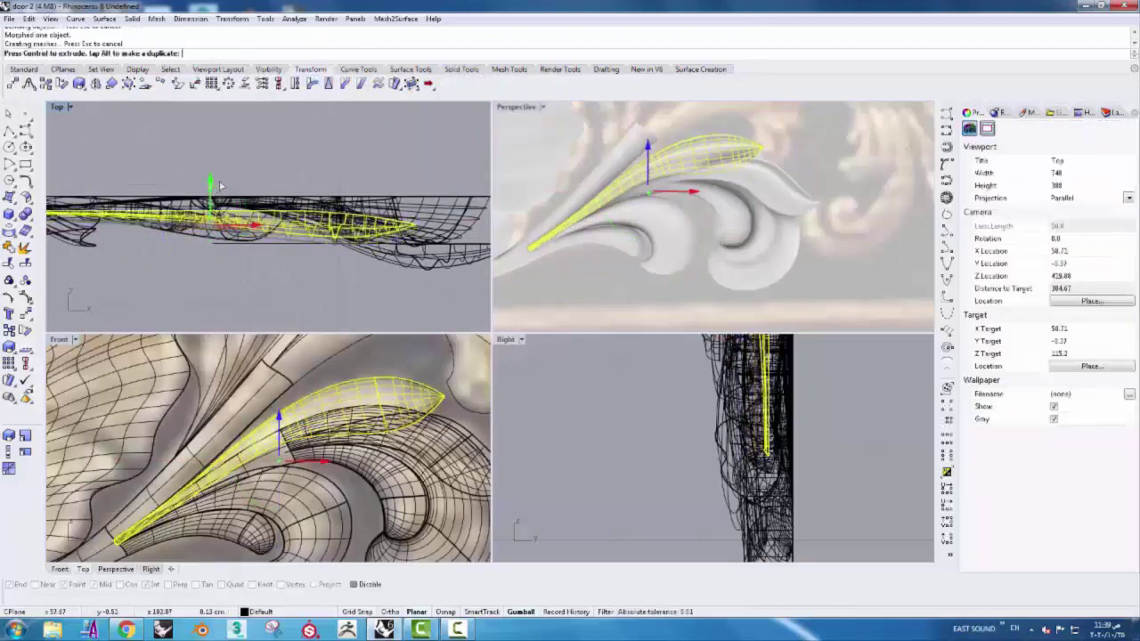
pyautogui.click(674, 165)
pyautogui.click(710, 144)
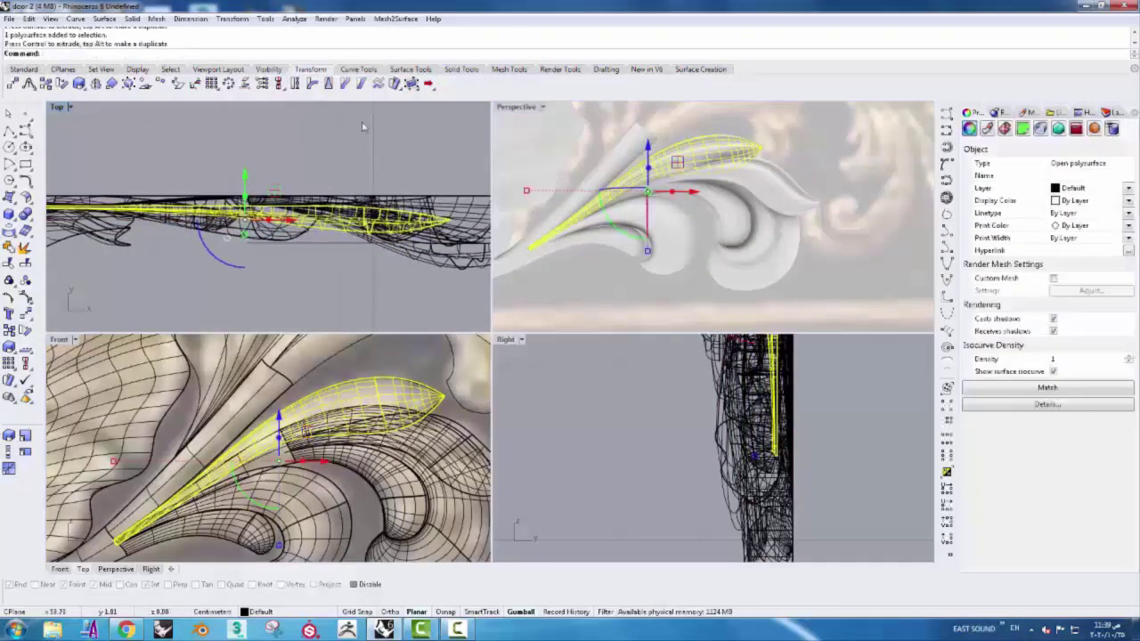
pyautogui.click(311, 84)
pyautogui.click(245, 237)
pyautogui.click(372, 237)
pyautogui.click(418, 223)
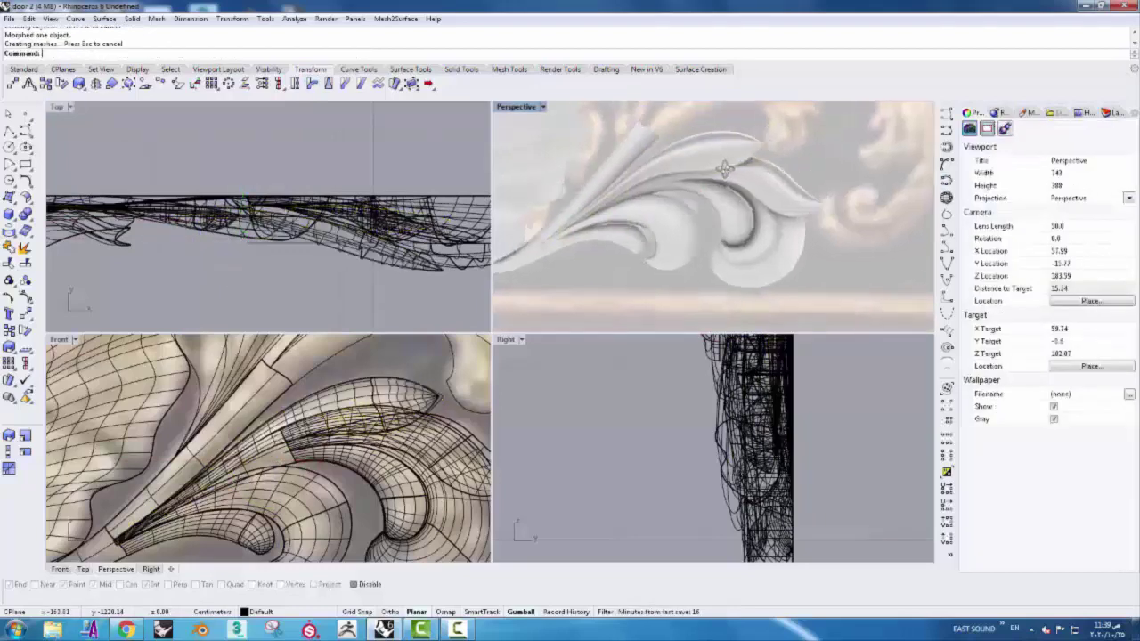
pyautogui.click(267, 222)
# - Create a control cage around the leaf, then delete it
pyautogui.click(412, 83)
pyautogui.press('Return')
pyautogui.press('Return')
pyautogui.press('Return')
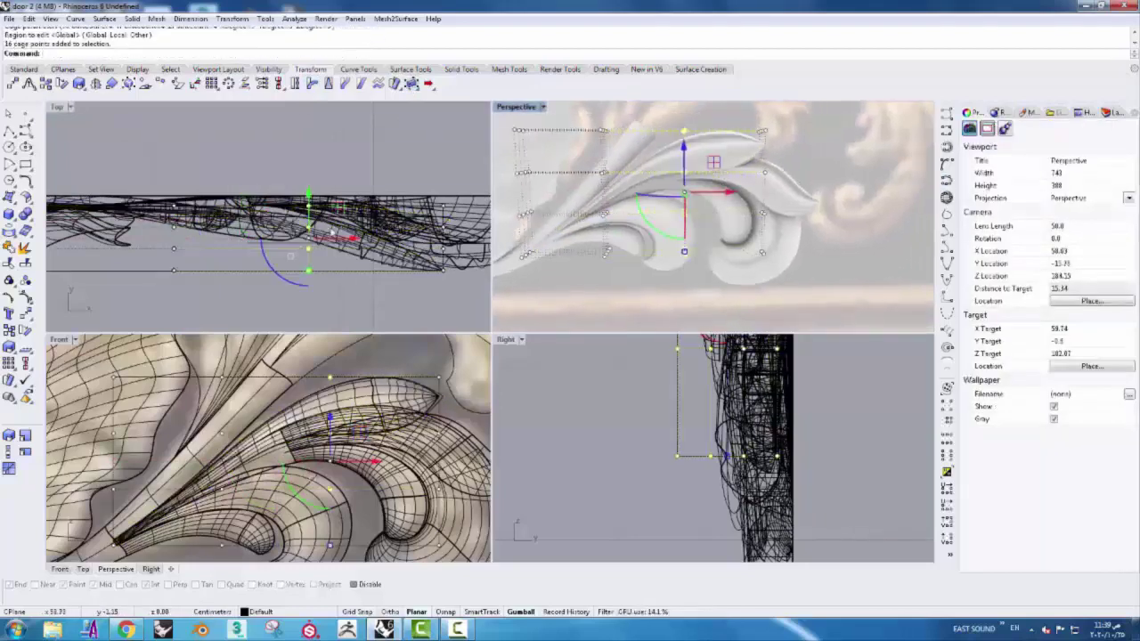
pyautogui.moveTo(369, 297); pyautogui.dragTo(492, 299, button='right')
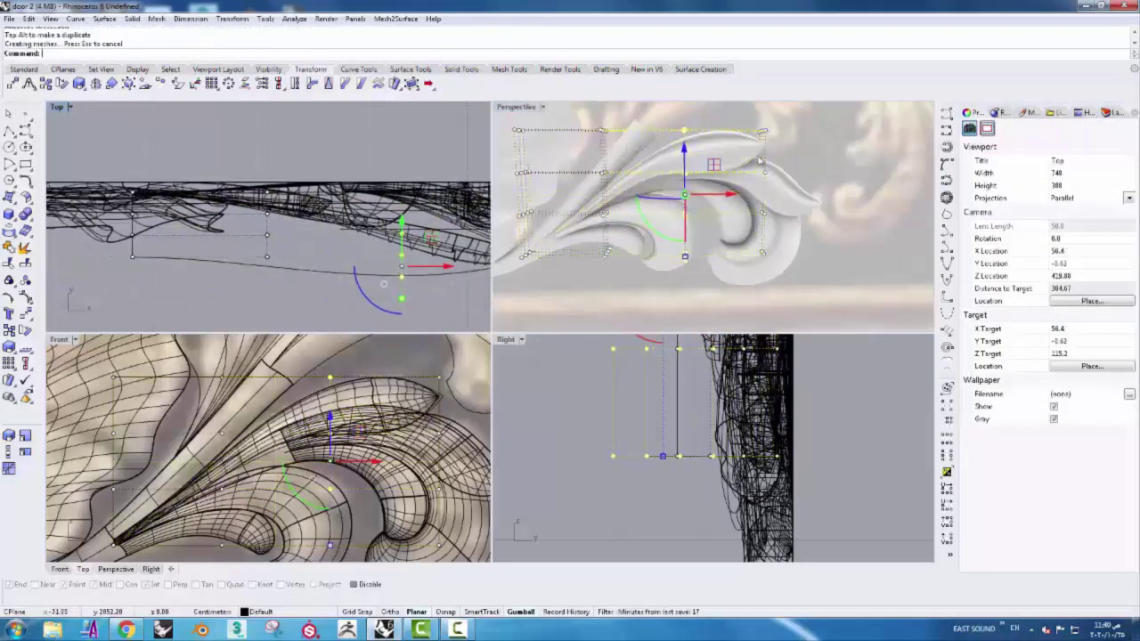
pyautogui.press('Delete')
pyautogui.scroll(3, 677, 214)
# - Cage the leaf again, drag cage points to settle it into the relief, then delete the cage
pyautogui.click(613, 212)
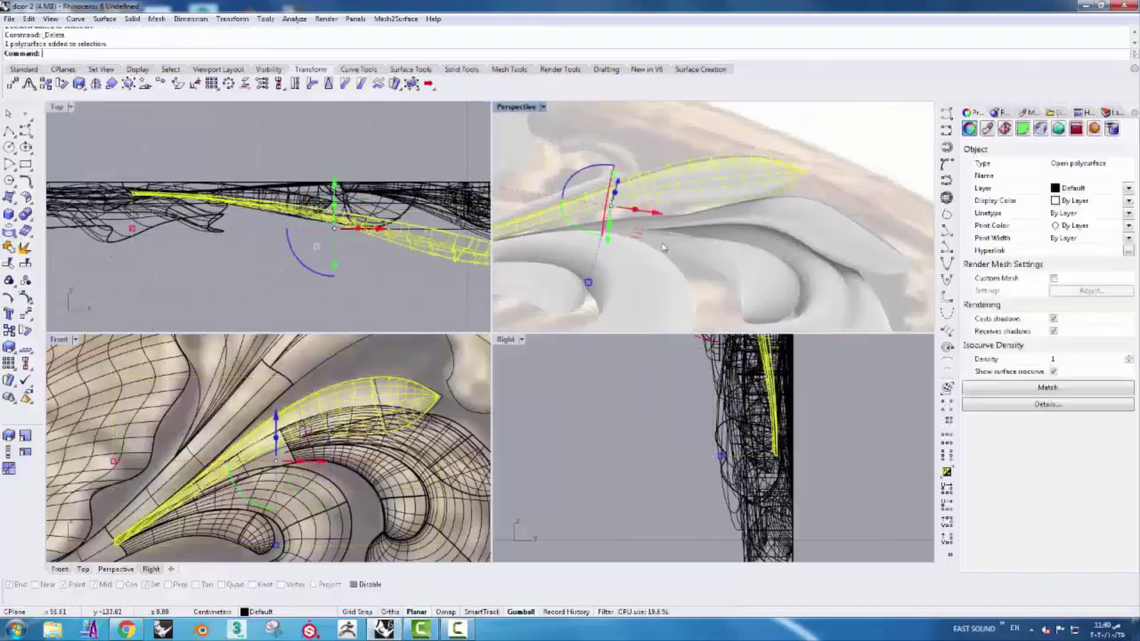
pyautogui.click(377, 82)
pyautogui.scroll(-2, 98, 538)
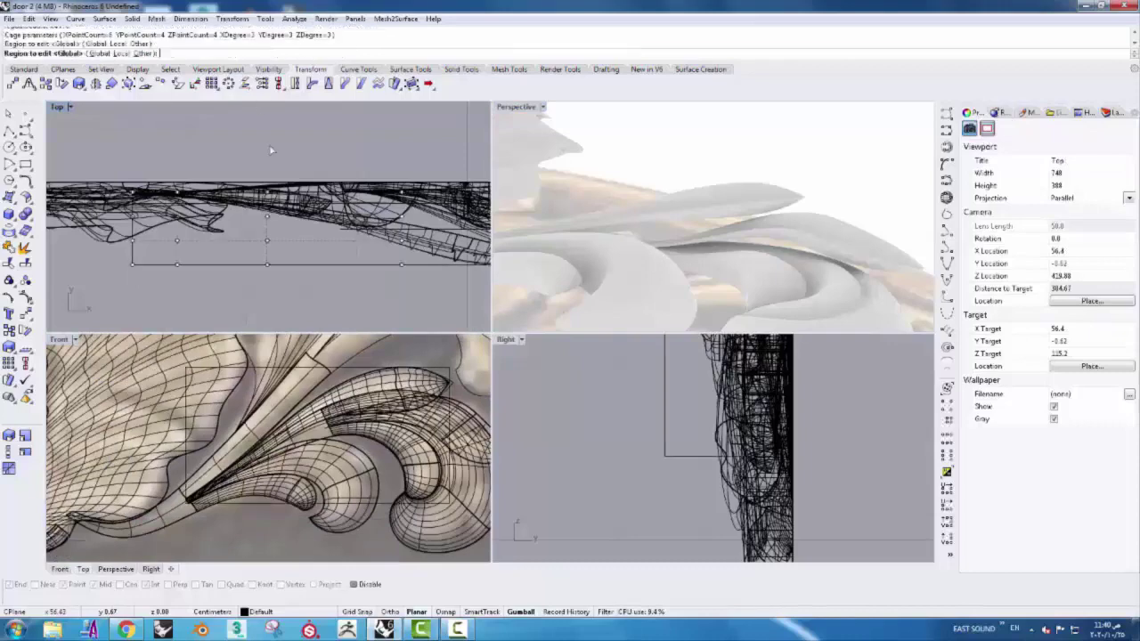
pyautogui.moveTo(677, 213); pyautogui.dragTo(712, 161, button='right')
pyautogui.press('Return')
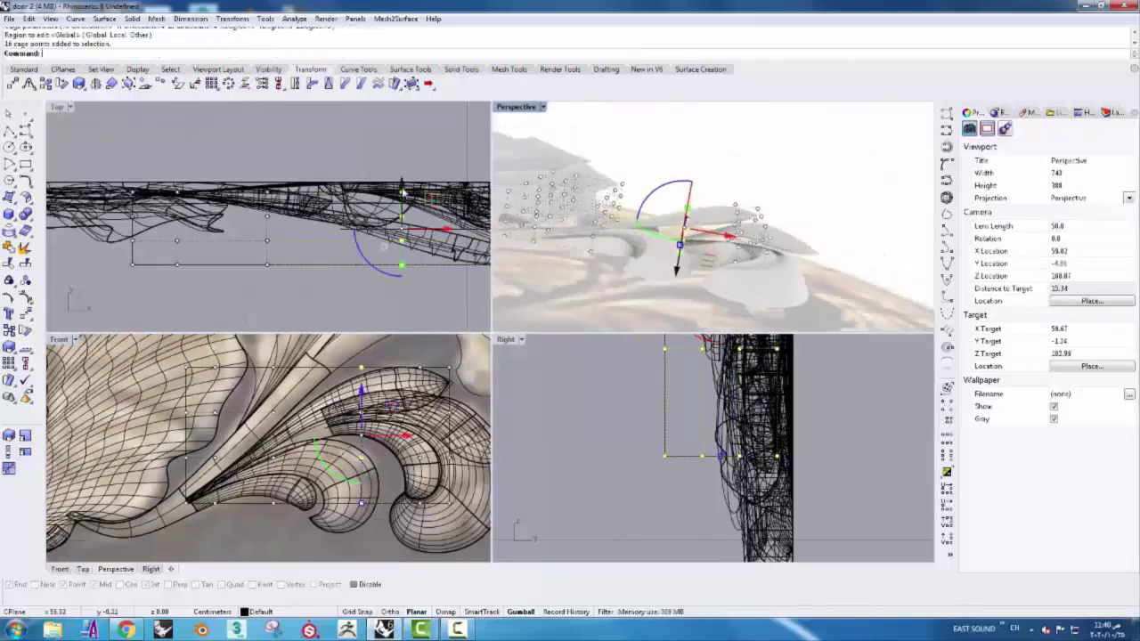
pyautogui.moveTo(403, 191); pyautogui.dragTo(403, 170)
pyautogui.moveTo(695, 231)
pyautogui.mouseDown(button='right')
pyautogui.moveTo(858, 313)
pyautogui.moveTo(597, 309)
pyautogui.mouseUp(button='right')
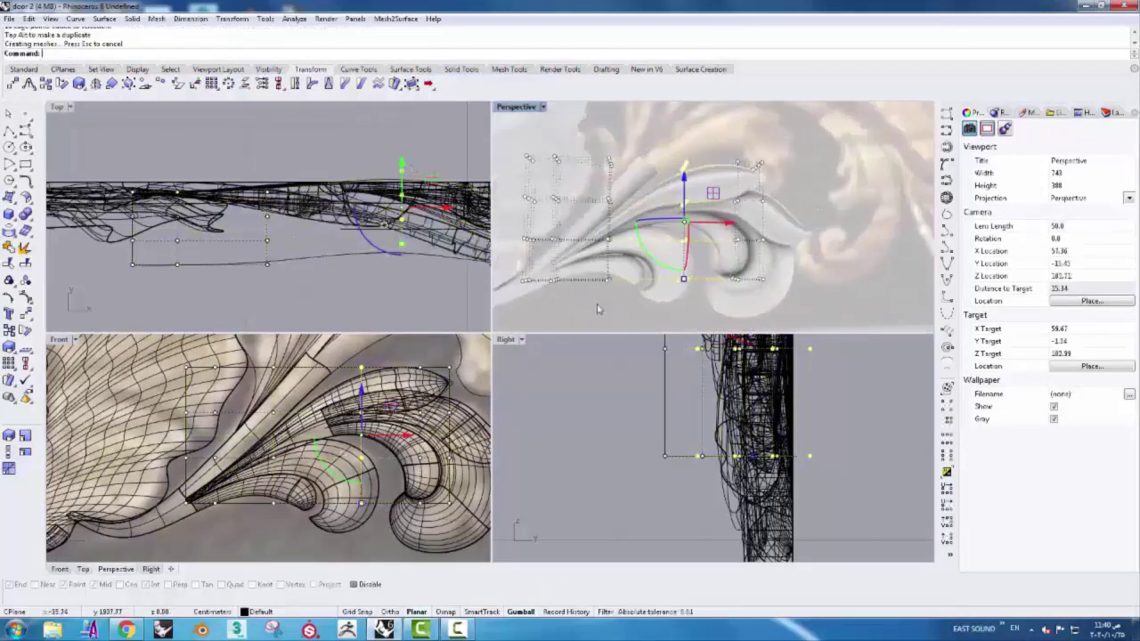
pyautogui.moveTo(464, 160); pyautogui.dragTo(291, 243)
pyautogui.press('Delete')
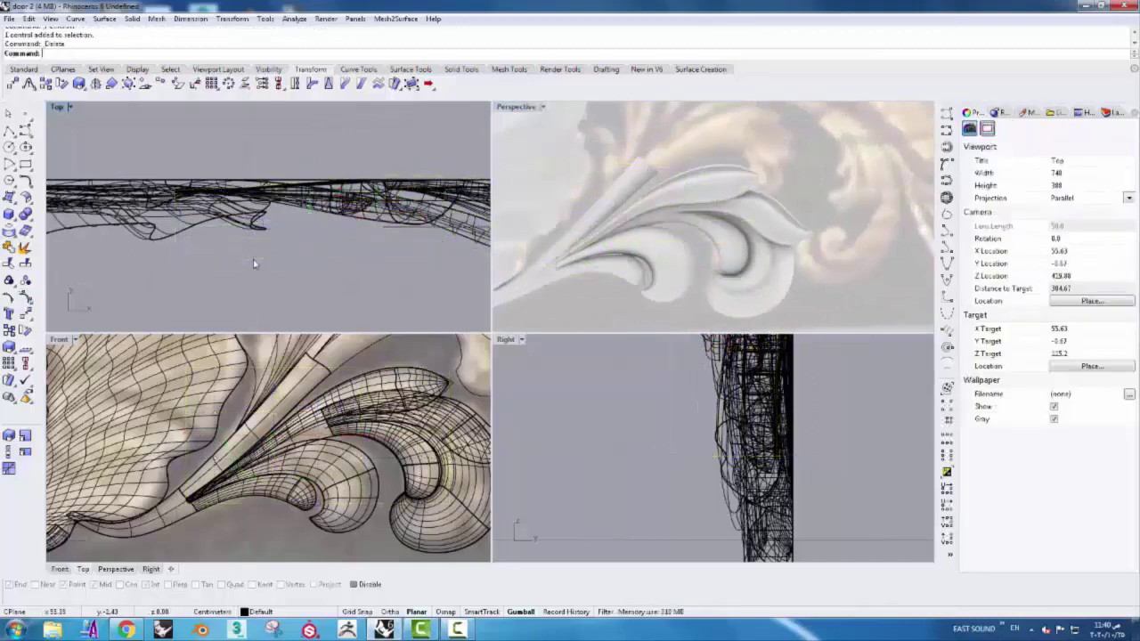
pyautogui.scroll(-5, 254, 418)
pyautogui.scroll(4, 254, 419)
pyautogui.scroll(3, 254, 419)
# - Copy a rail curve up to the curled lobe above the pointed leaf
pyautogui.click(265, 515)
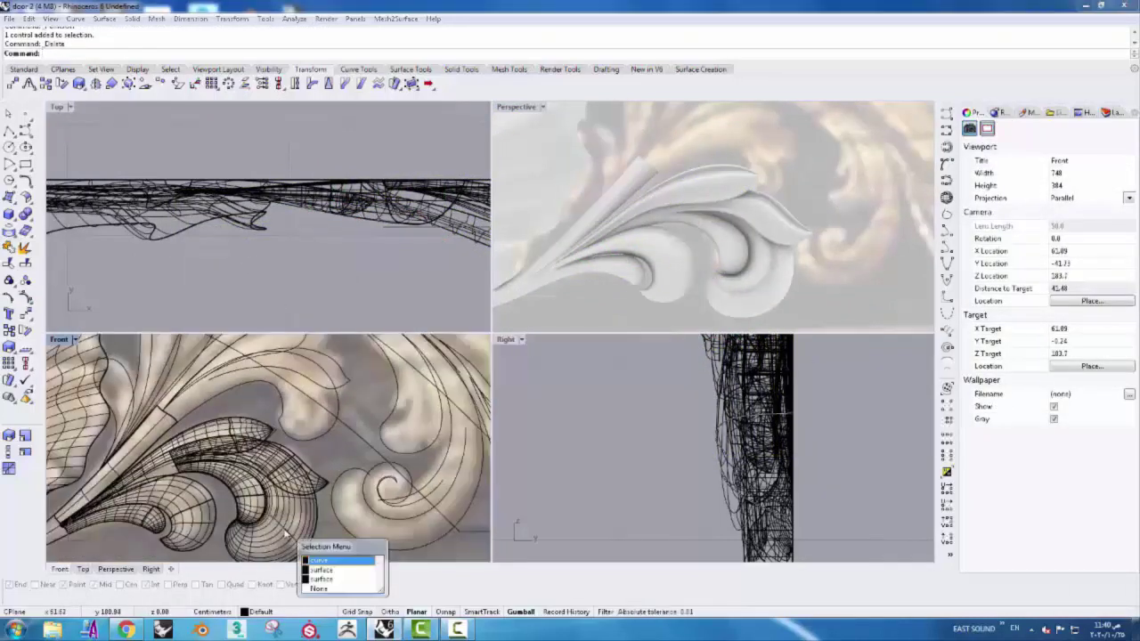
pyautogui.click(294, 534)
pyautogui.click(783, 272)
pyautogui.click(805, 159)
pyautogui.press('Return')
pyautogui.scroll(3, 268, 445)
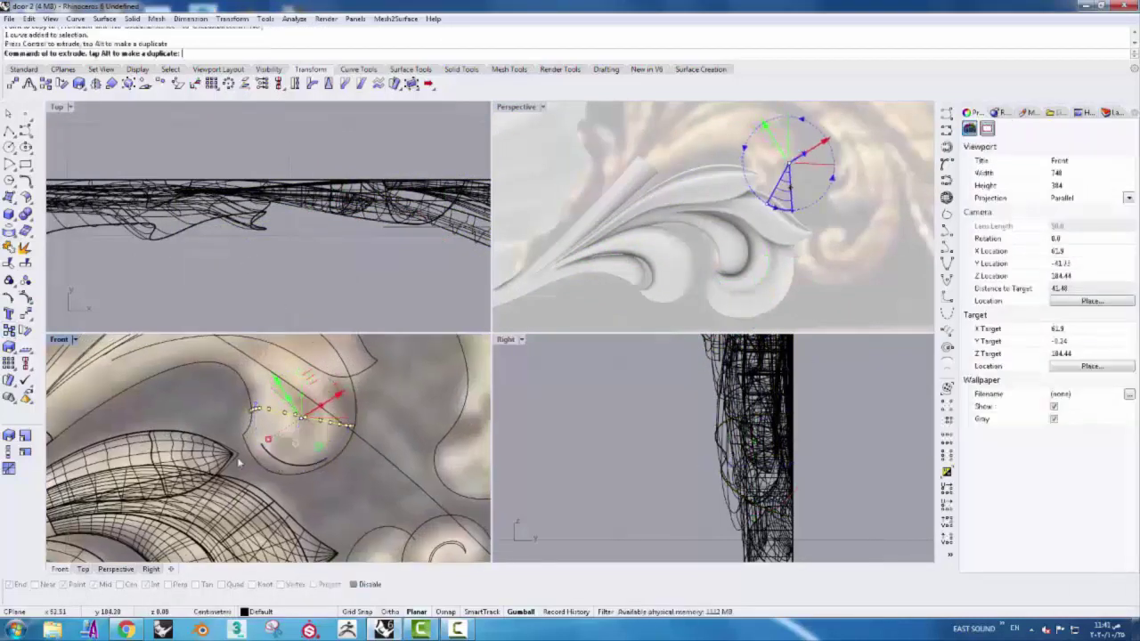
# - Split the surface edge and Sweep2 the curled lobe between its two rail curves
pyautogui.click(358, 68)
pyautogui.click(343, 84)
pyautogui.scroll(-3, 192, 442)
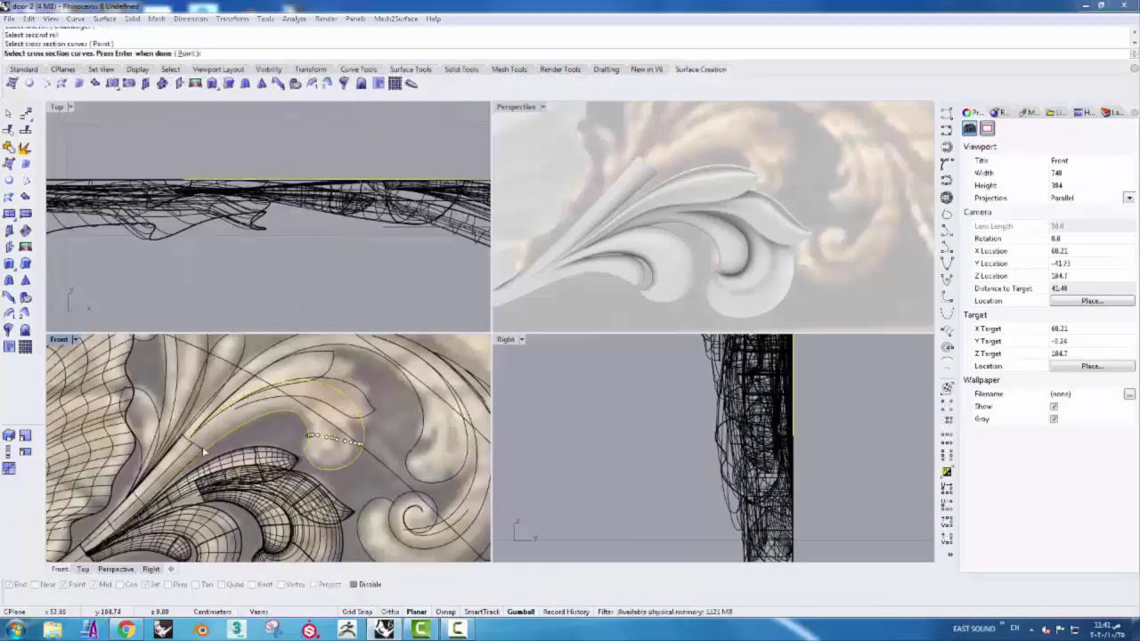
pyautogui.press('Return')
pyautogui.scroll(1, 303, 419)
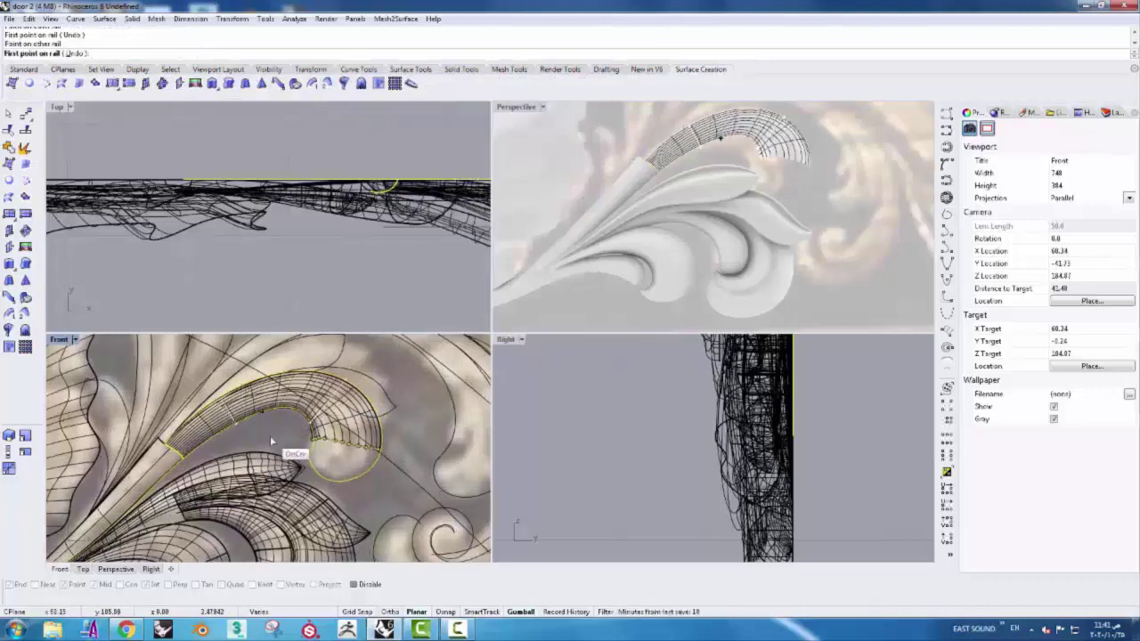
pyautogui.press('Return')
pyautogui.press('Escape')
pyautogui.scroll(2, 357, 445)
pyautogui.click(374, 440)
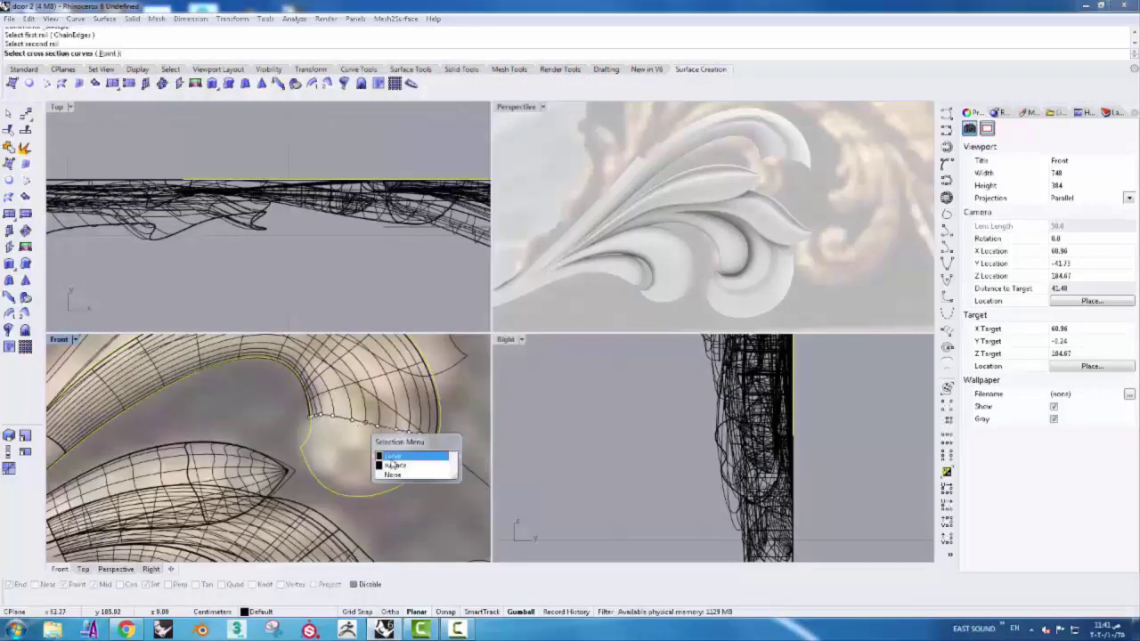
pyautogui.click(393, 464)
pyautogui.press('Return')
# - Set the Perspective viewport to Shaded with isocurves showing
pyautogui.click(478, 348)
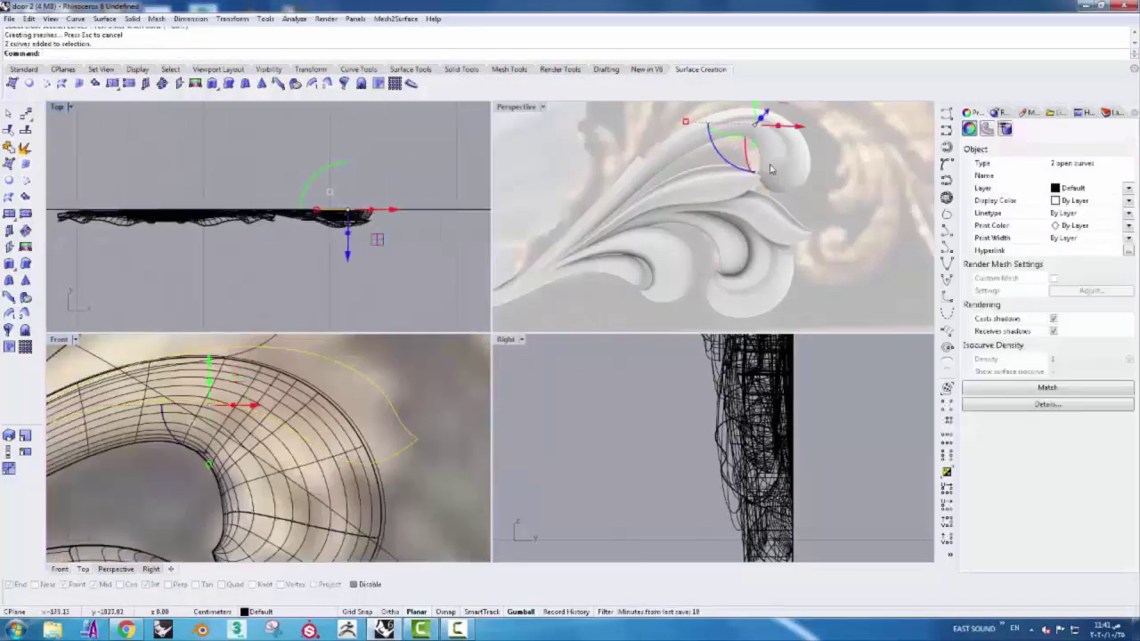
pyautogui.click(517, 107)
pyautogui.click(534, 136)
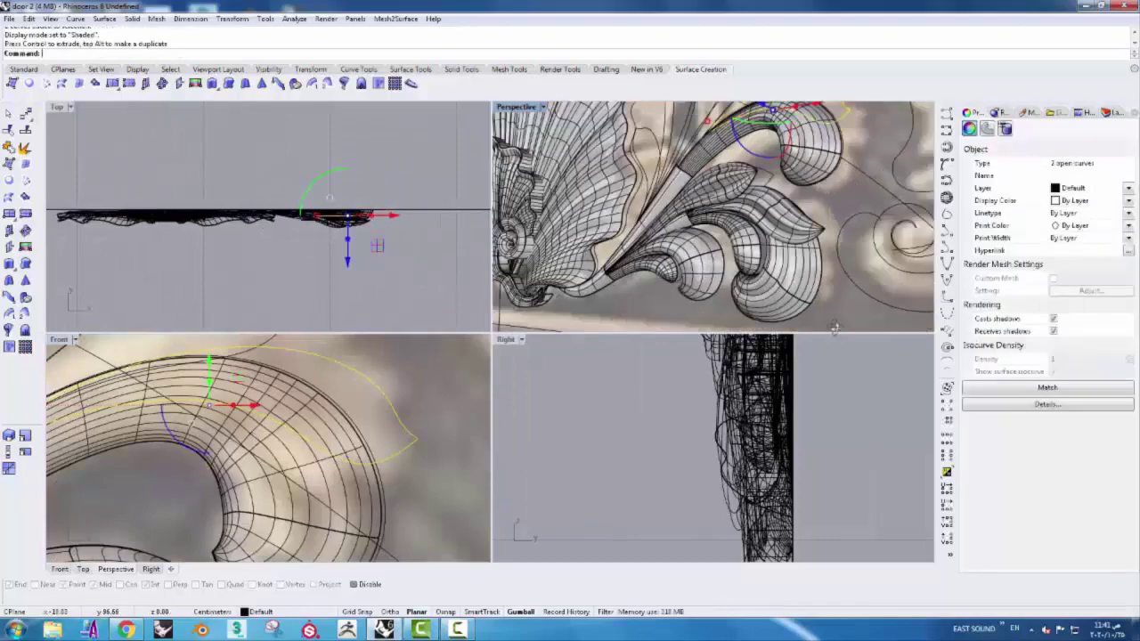
# - Draw an interpolated guide curve across the curled leaf
pyautogui.moveTo(834, 328); pyautogui.dragTo(661, 223, button='right')
pyautogui.press('Escape')
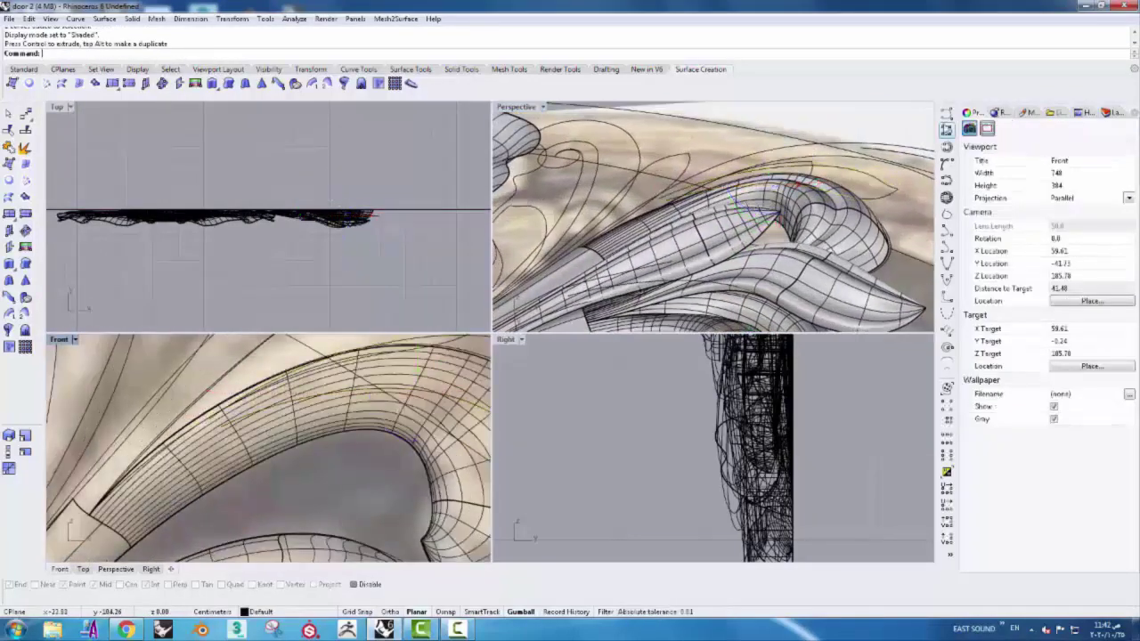
pyautogui.click(25, 148)
pyautogui.scroll(2, 180, 422)
pyautogui.press('Return')
pyautogui.scroll(-3, 175, 407)
pyautogui.click(175, 419)
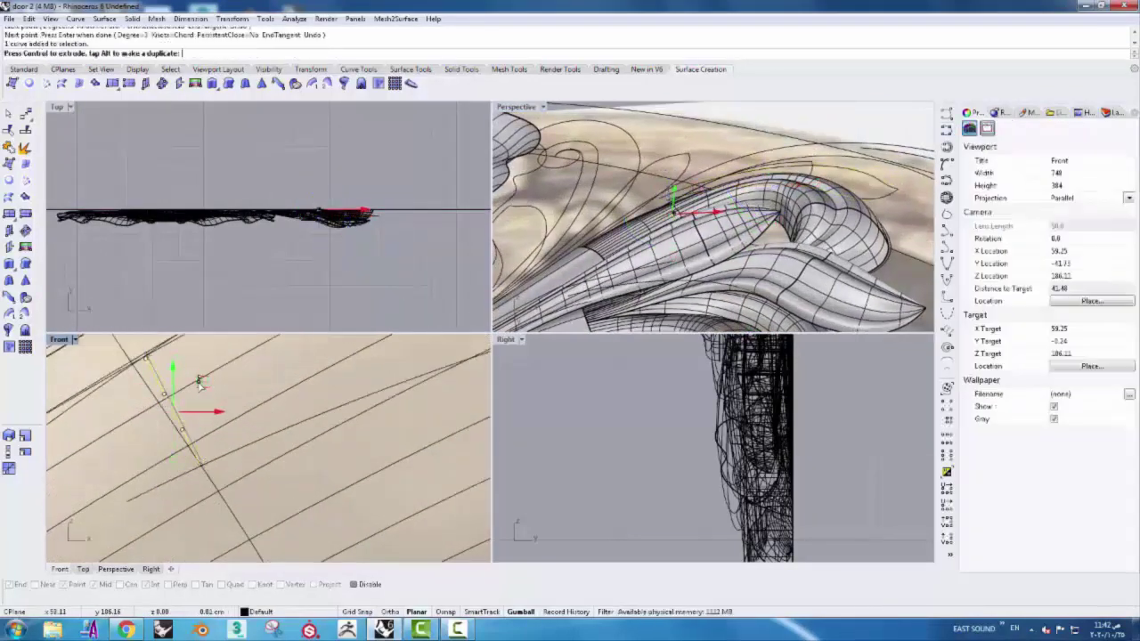
# - Project the new guide curve onto the curled leaf surface
pyautogui.click(24, 71)
pyautogui.click(9, 234)
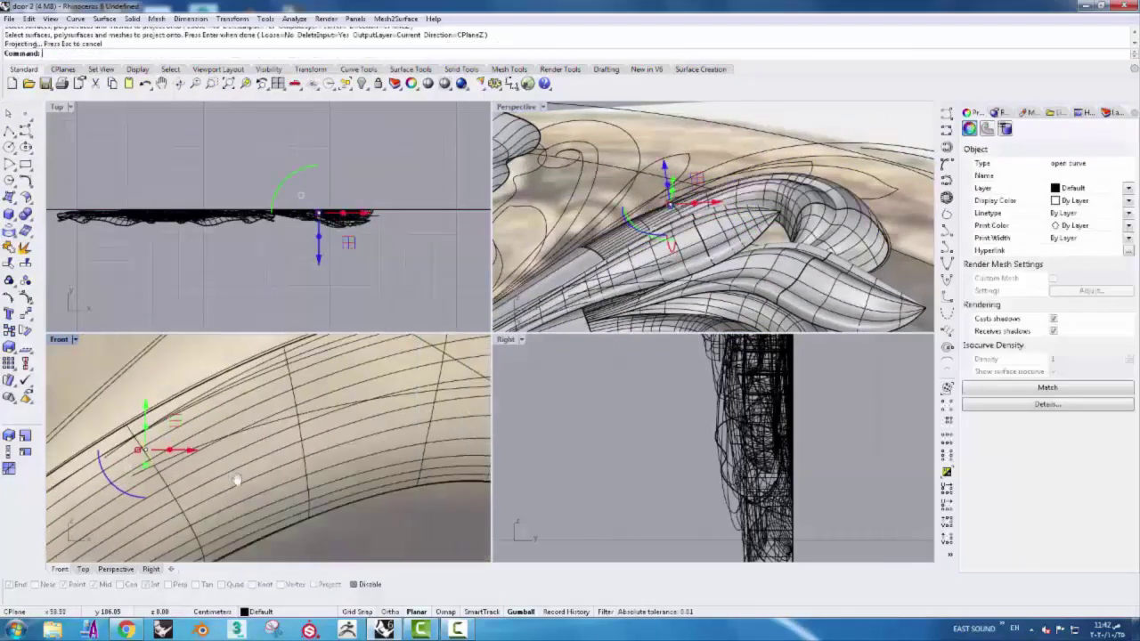
pyautogui.scroll(-4, 267, 446)
pyautogui.click(345, 417)
pyautogui.press('Return')
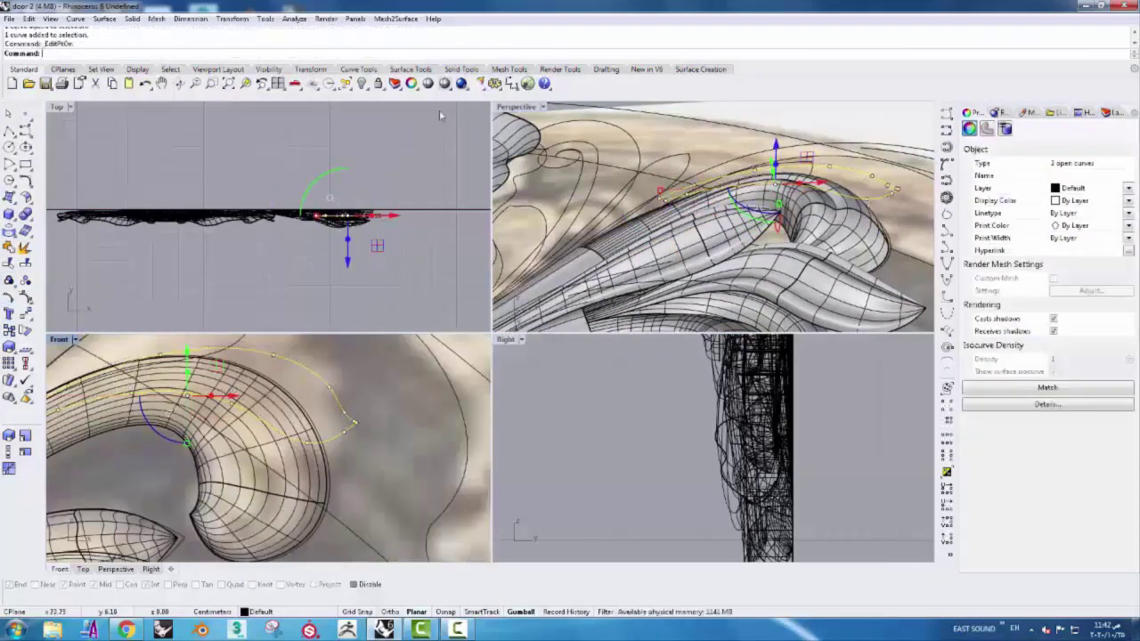
# - Rebuild the projected curve with fewer control points
pyautogui.click(358, 69)
pyautogui.click(321, 83)
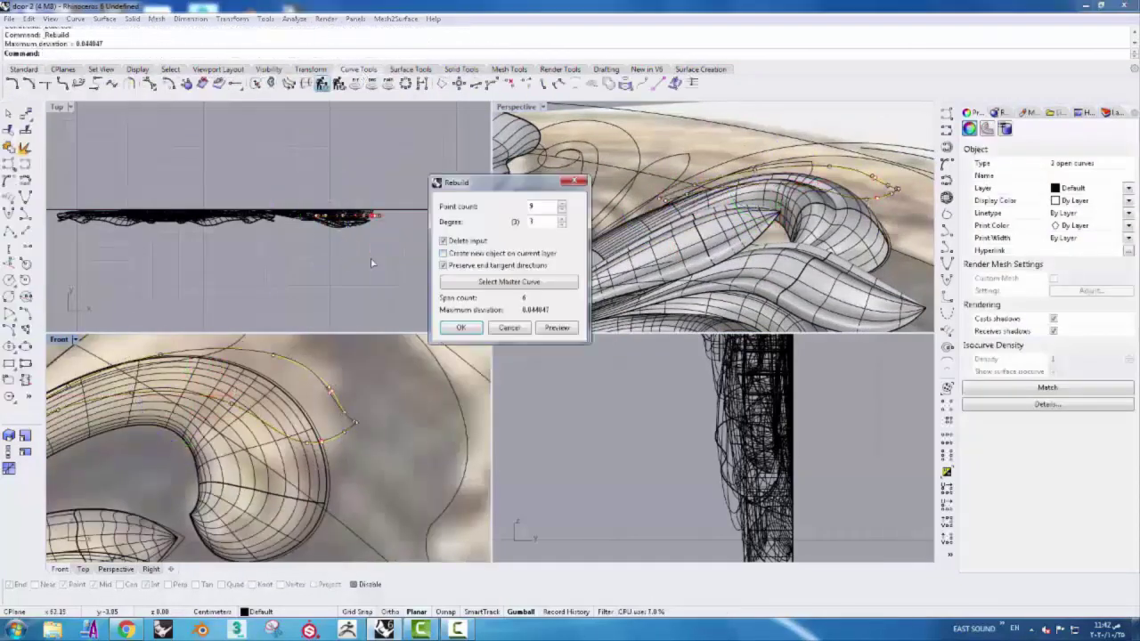
pyautogui.click(461, 327)
# - Draw a second guide curve, rebuild it, and show its control points for adjustment
pyautogui.scroll(3, 374, 499)
pyautogui.click(349, 361)
pyautogui.press('Return')
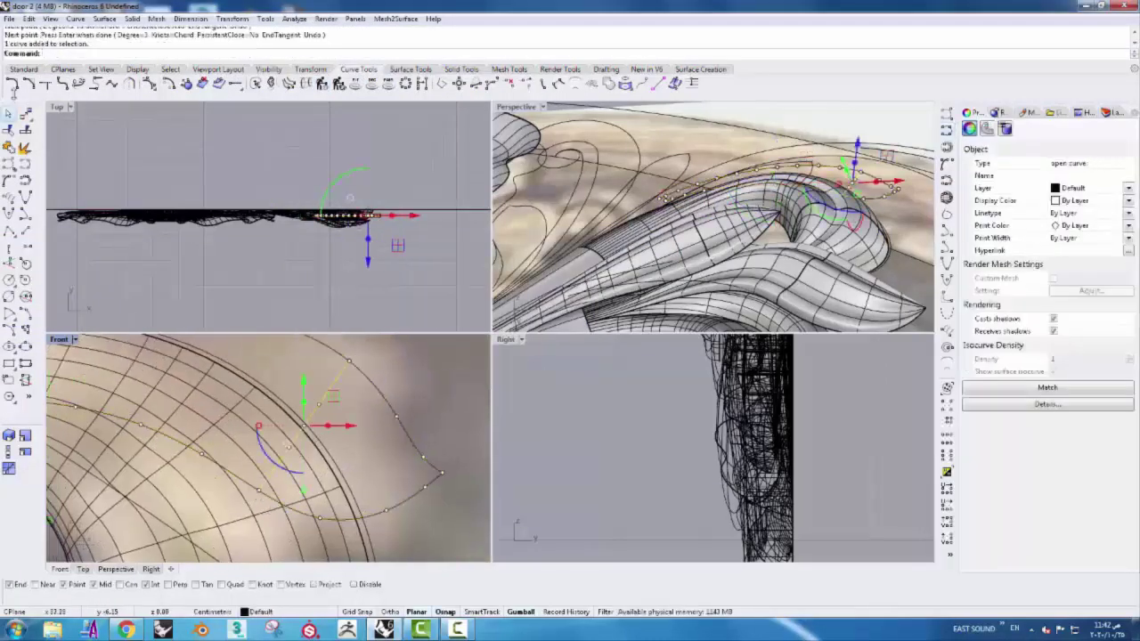
pyautogui.click(358, 69)
pyautogui.click(321, 83)
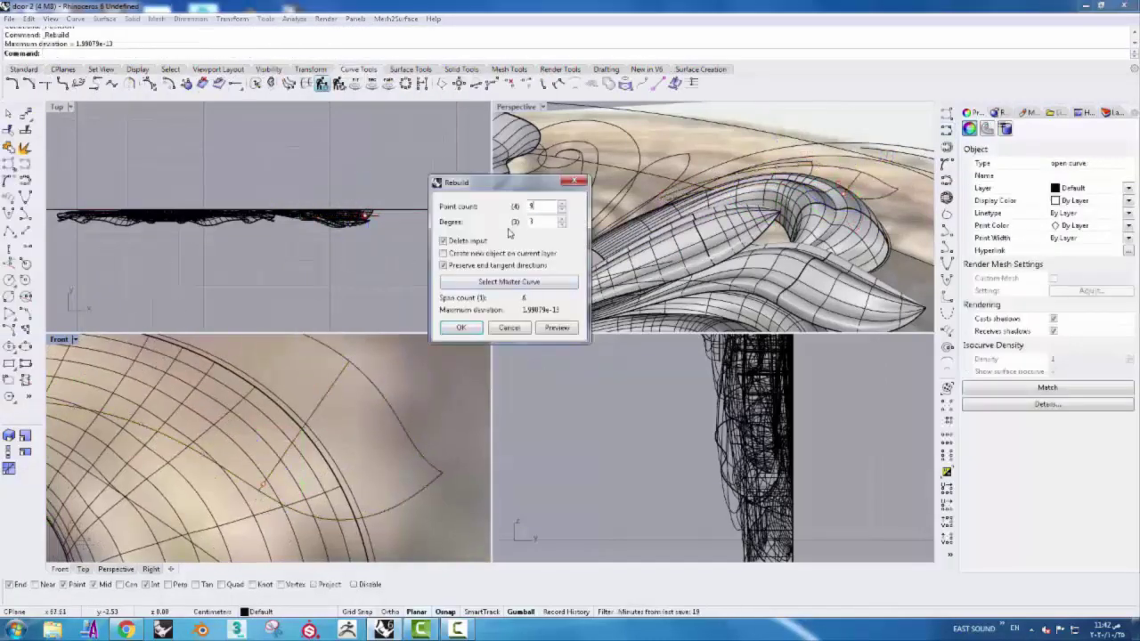
pyautogui.click(460, 328)
pyautogui.press('F10')
pyautogui.click(318, 443)
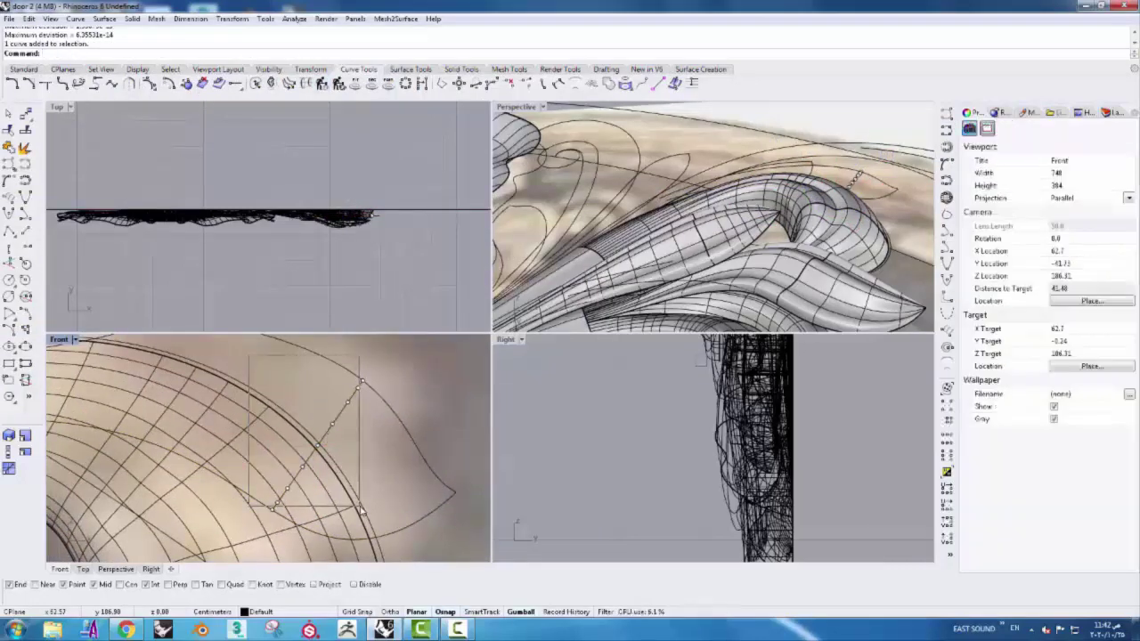
pyautogui.scroll(3, 334, 196)
pyautogui.scroll(5, 388, 434)
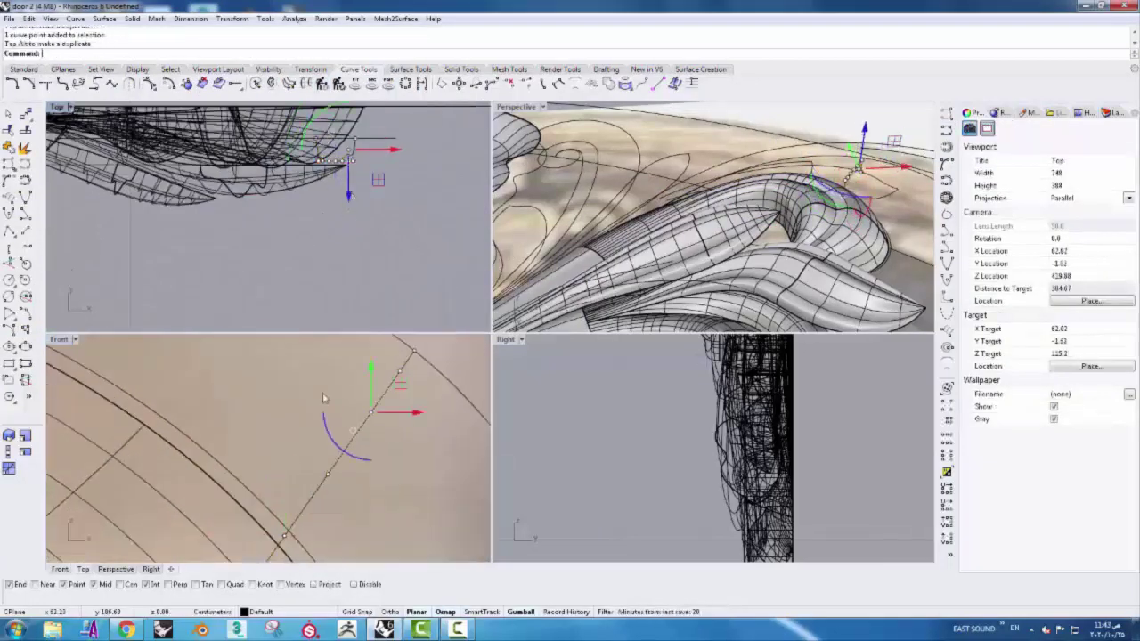
pyautogui.scroll(-3, 307, 387)
pyautogui.scroll(-3, 356, 204)
# - Draw a new interpolated cross-section curve and move it outward from the relief
pyautogui.scroll(-4, 267, 446)
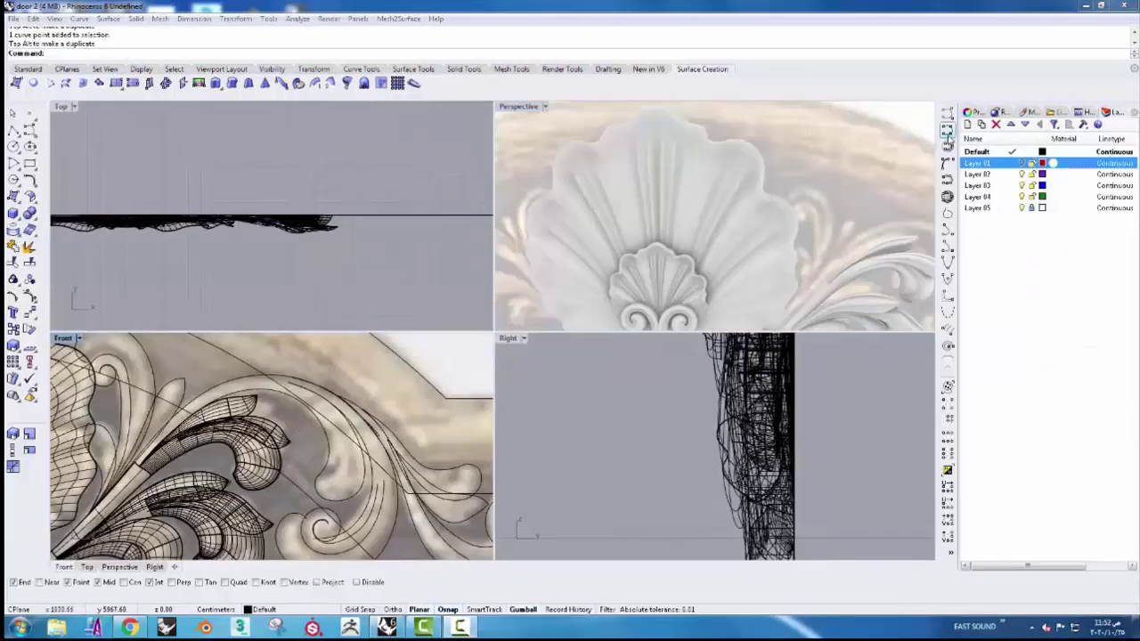
pyautogui.click(946, 130)
pyautogui.scroll(3, 226, 436)
pyautogui.scroll(3, 226, 436)
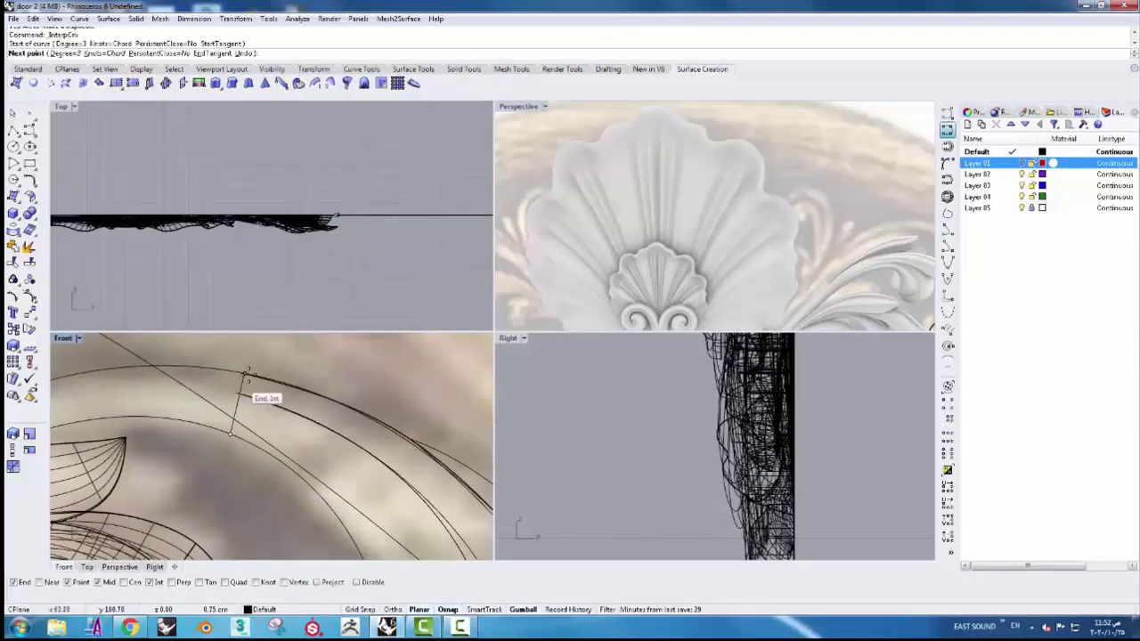
pyautogui.scroll(2, 238, 403)
pyautogui.press('Return')
pyautogui.scroll(3, 310, 243)
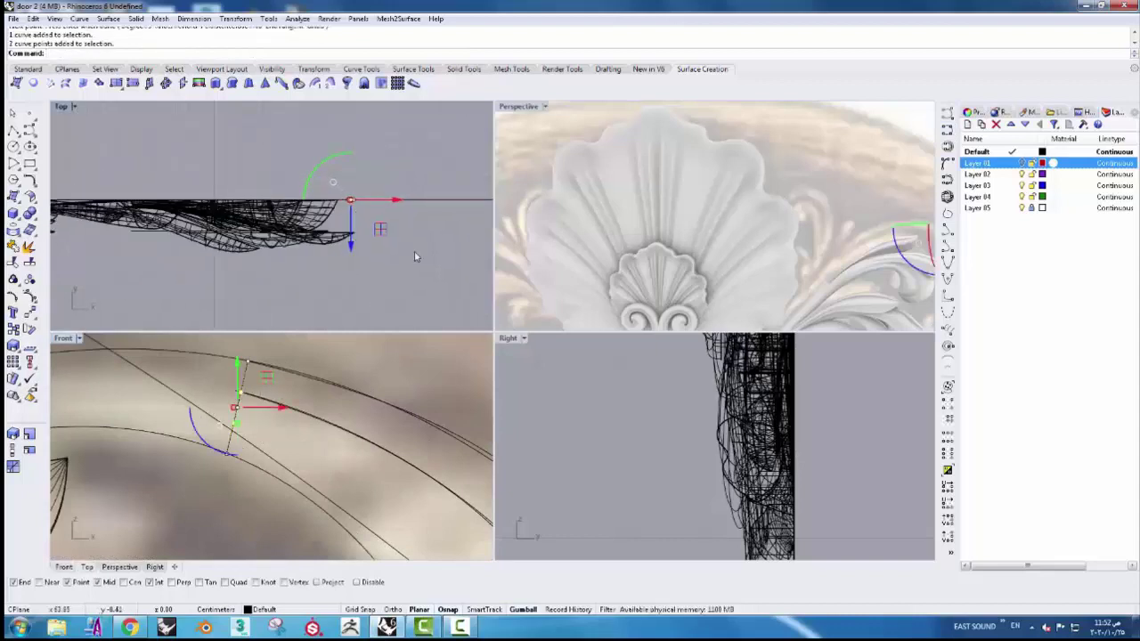
pyautogui.scroll(-3, 725, 403)
pyautogui.scroll(2, 726, 449)
pyautogui.moveTo(717, 426); pyautogui.dragTo(695, 432)
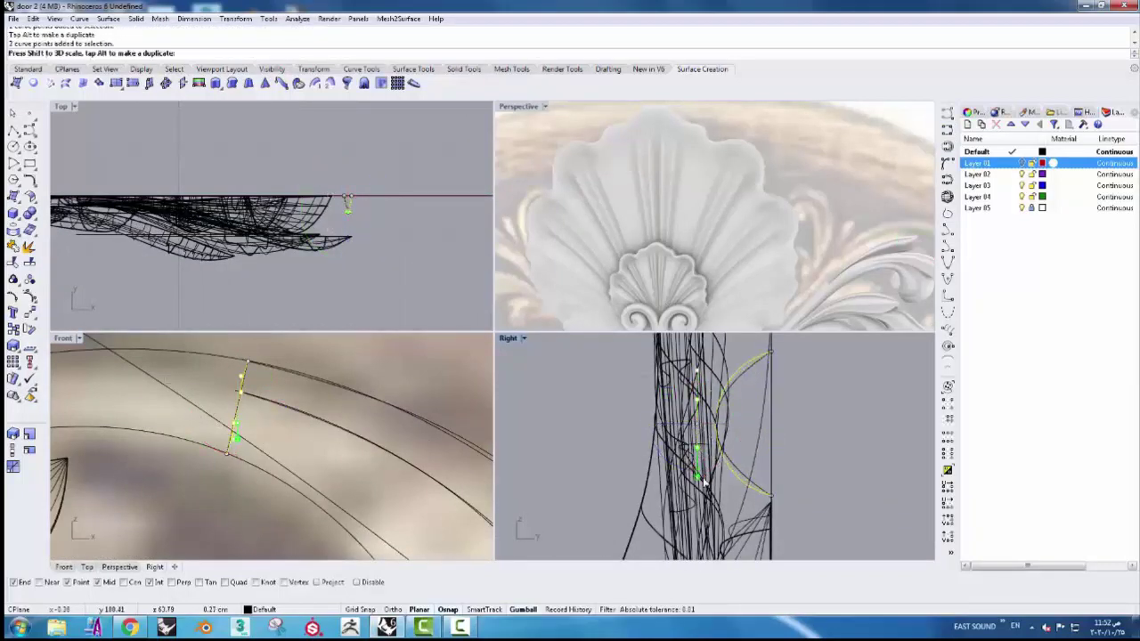
pyautogui.press('Escape')
# - Sweep a surface along two rails using the new cross-section to form a leaf lobe
pyautogui.scroll(-2, 382, 369)
pyautogui.scroll(-2, 382, 370)
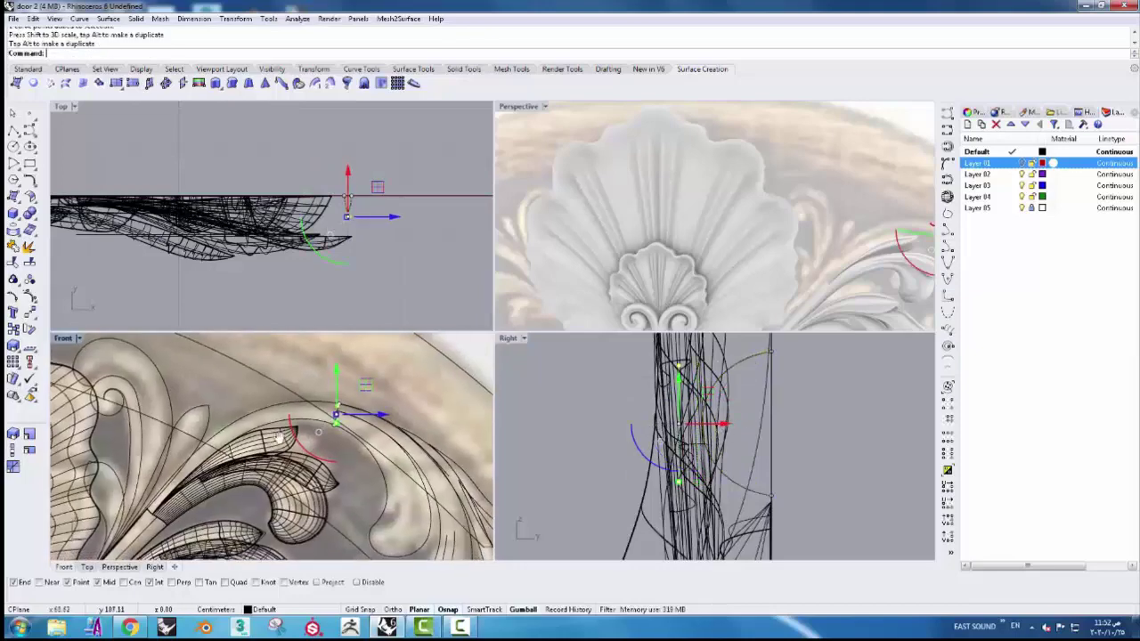
pyautogui.scroll(-1, 382, 369)
pyautogui.click(334, 397)
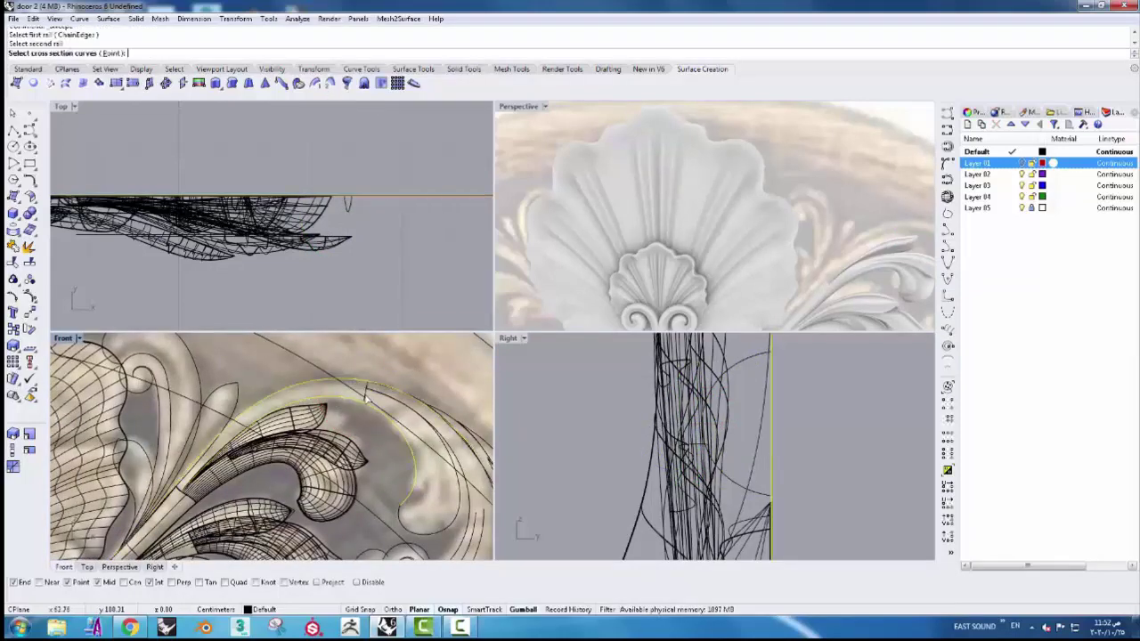
pyautogui.click(391, 414)
pyautogui.scroll(3, 267, 445)
pyautogui.click(170, 515)
pyautogui.click(211, 550)
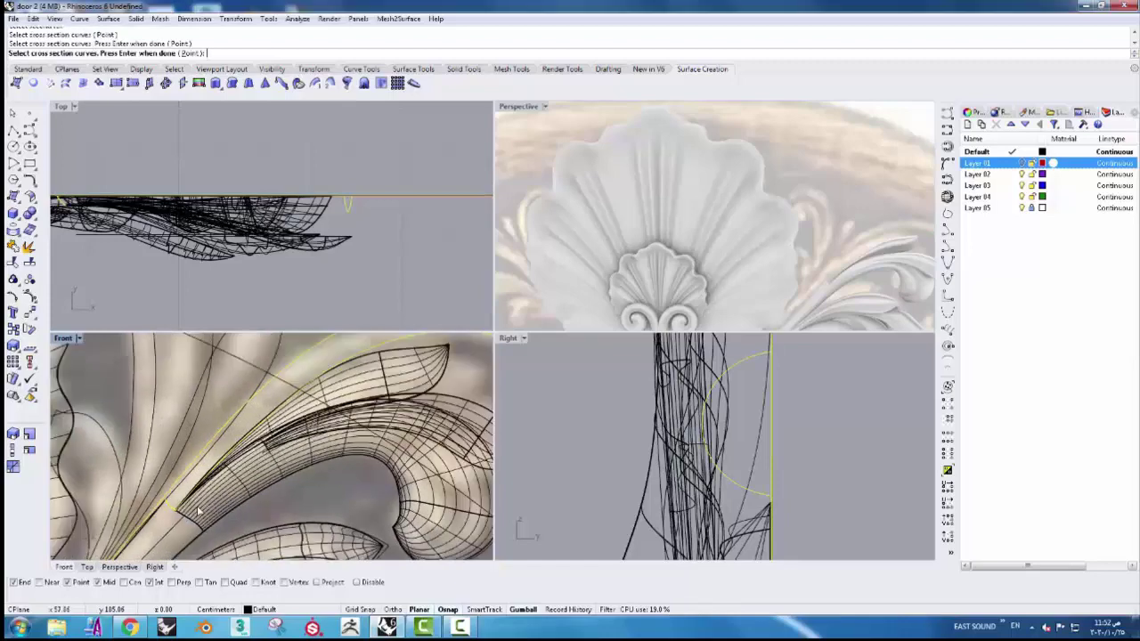
pyautogui.press('Return')
pyautogui.scroll(-2, 278, 481)
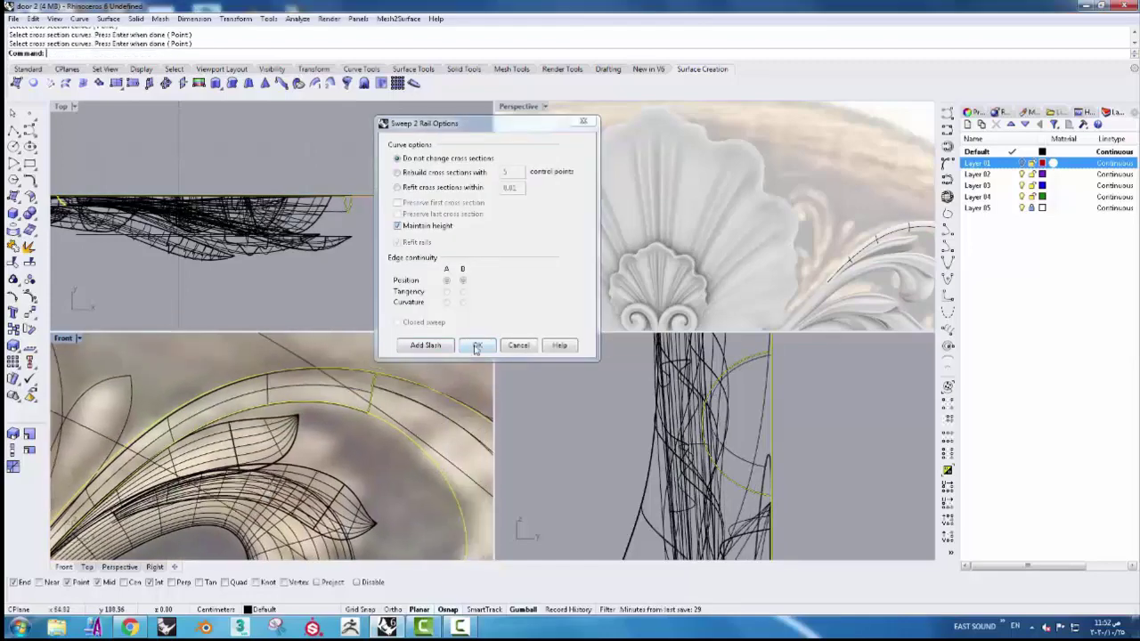
pyautogui.click(478, 345)
pyautogui.scroll(-1, 265, 482)
pyautogui.scroll(-1, 264, 482)
pyautogui.scroll(2, 264, 481)
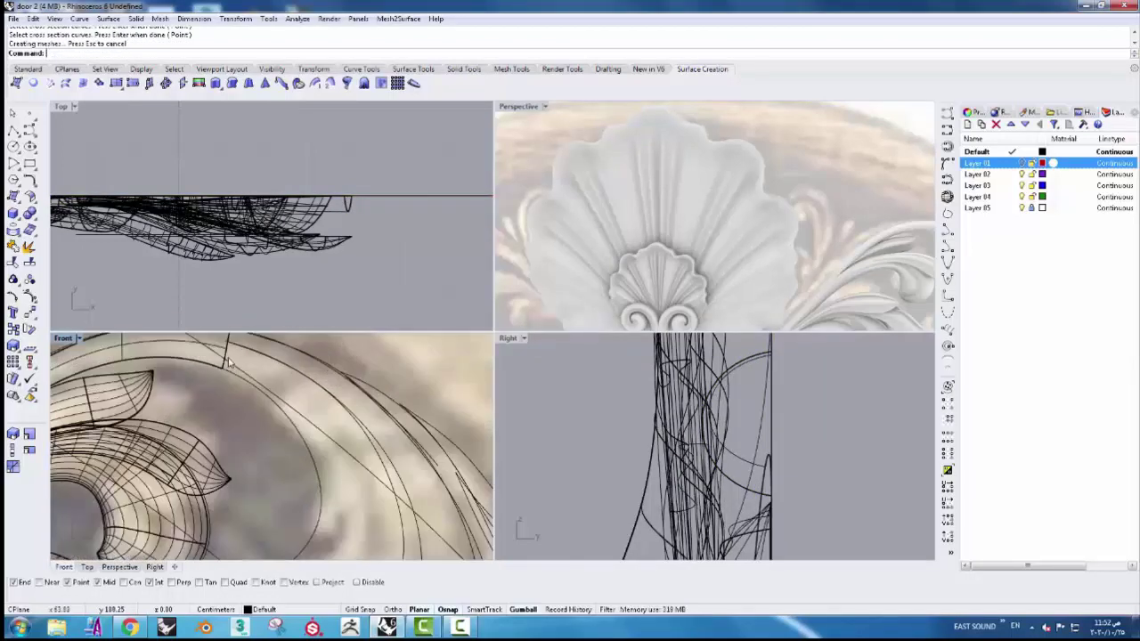
# - Duplicate the leaf cross-section curve and move the copy toward the next lobe
pyautogui.click(258, 365)
pyautogui.click(265, 391)
pyautogui.scroll(-1, 268, 400)
pyautogui.click(268, 399)
pyautogui.scroll(2, 285, 406)
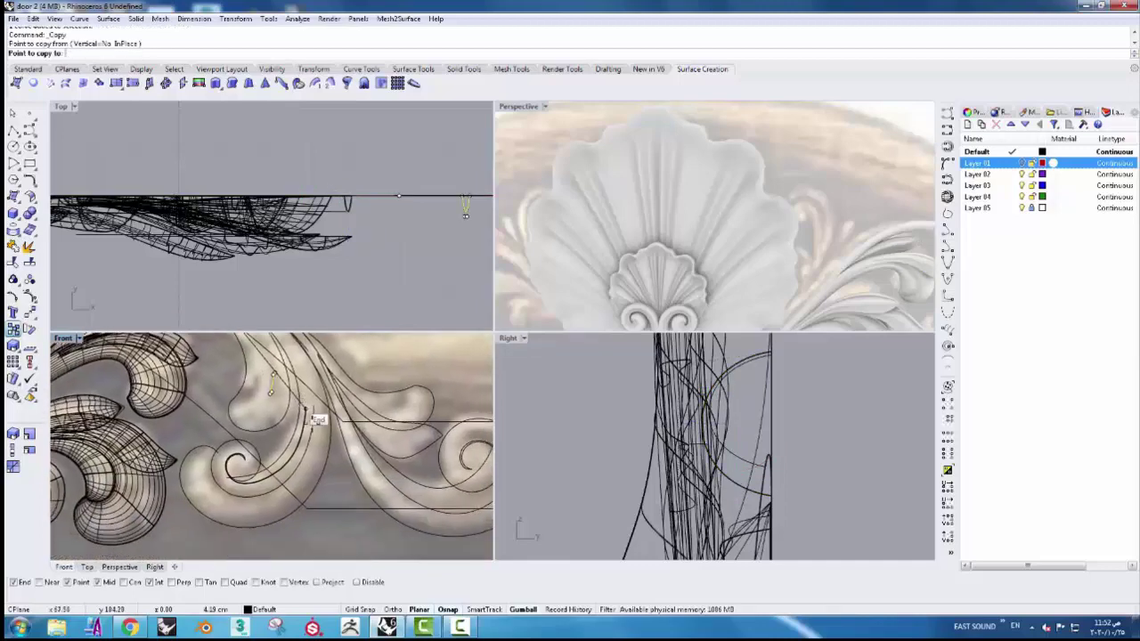
pyautogui.scroll(1, 320, 428)
pyautogui.click(294, 423)
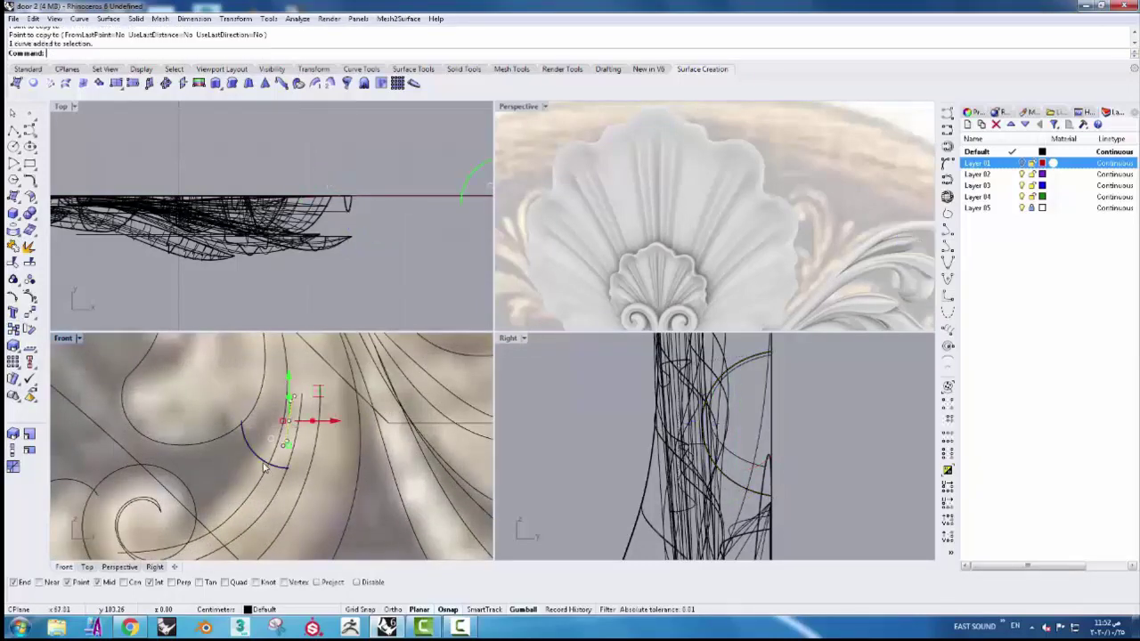
pyautogui.moveTo(342, 433); pyautogui.dragTo(327, 454, button='right')
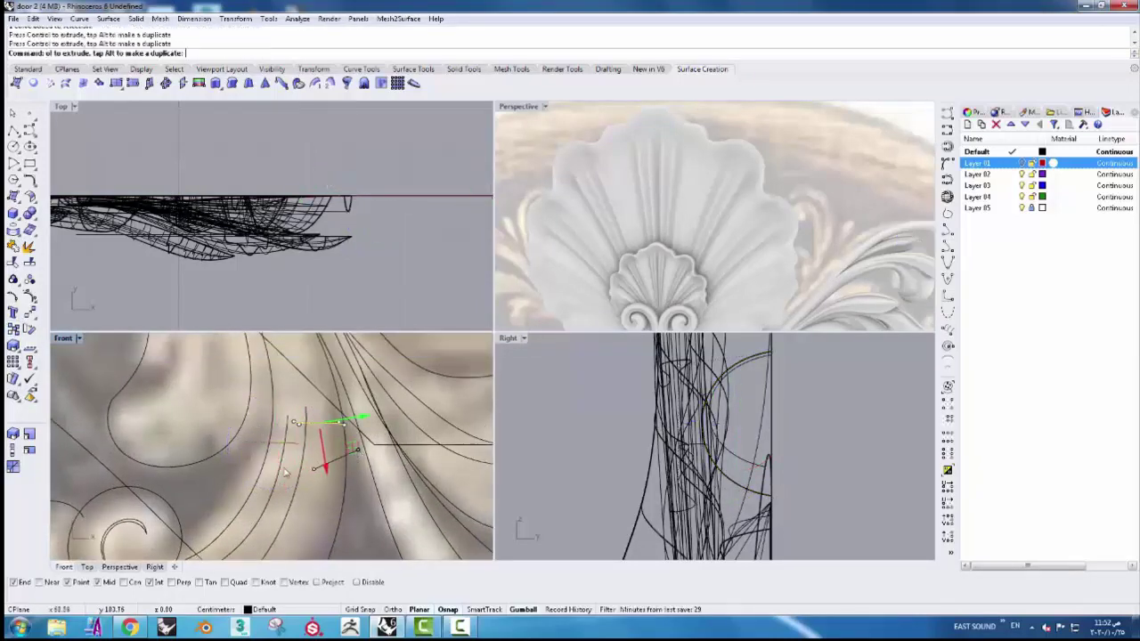
# - Scale the copied cross-section with reference points to fit between the lobe's rails
pyautogui.scroll(5, 343, 423)
pyautogui.click(340, 453)
pyautogui.click(216, 425)
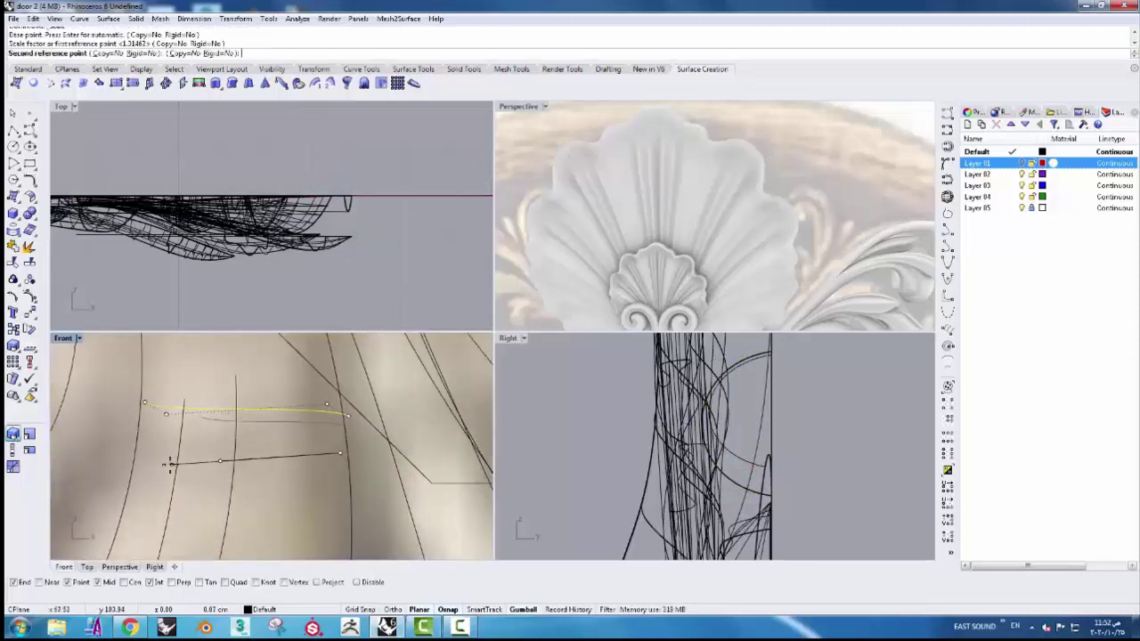
pyautogui.click(170, 463)
pyautogui.press('Return')
pyautogui.click(162, 431)
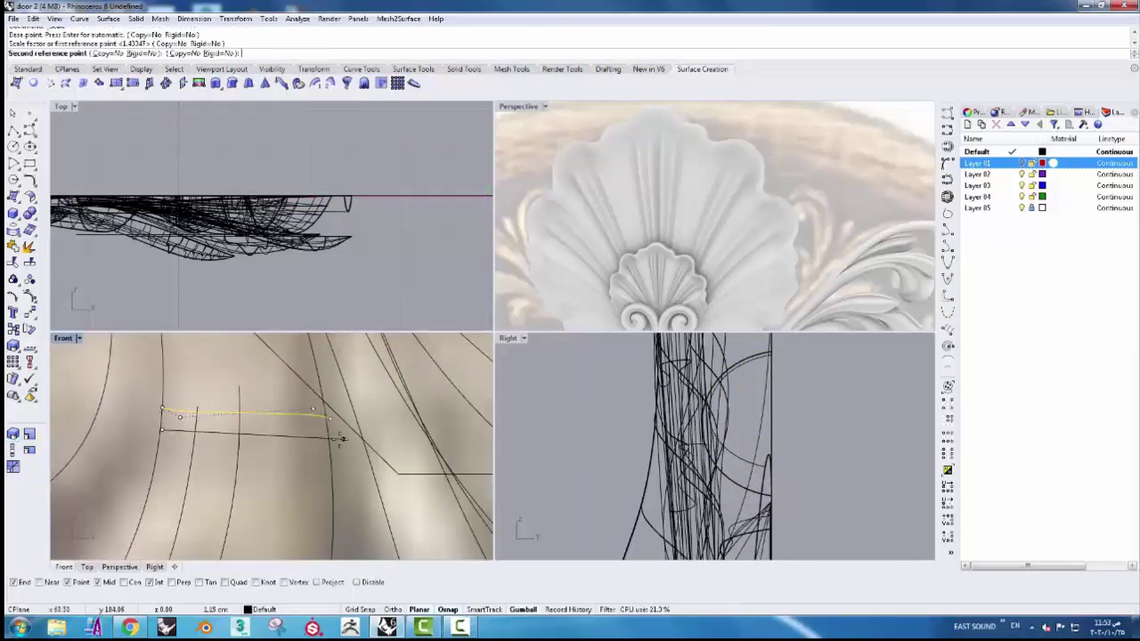
pyautogui.click(342, 438)
pyautogui.scroll(-5, 389, 400)
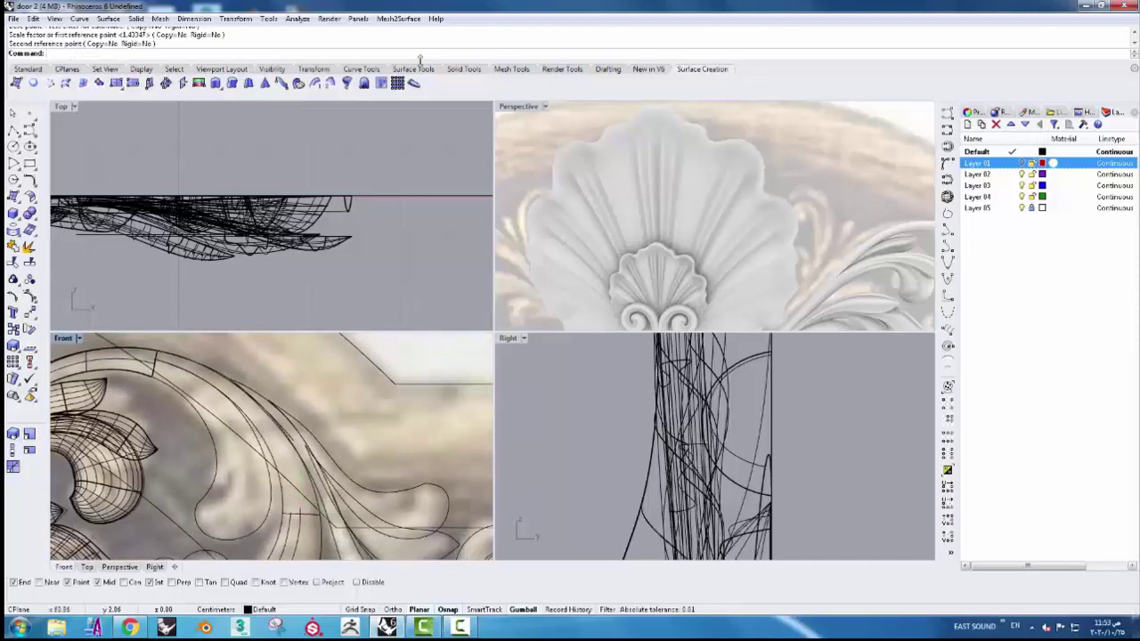
# - Split the neighbouring surface's edge at a chosen point with Osnap turned off
pyautogui.click(413, 69)
pyautogui.click(346, 82)
pyautogui.scroll(2, 176, 375)
pyautogui.scroll(3, 176, 375)
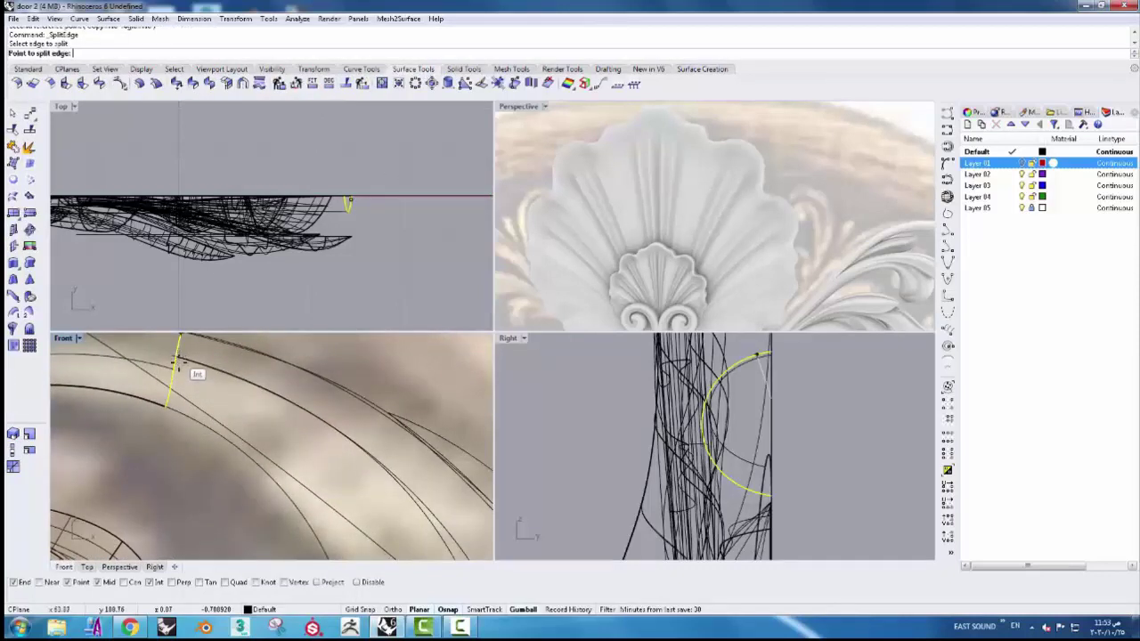
pyautogui.click(357, 582)
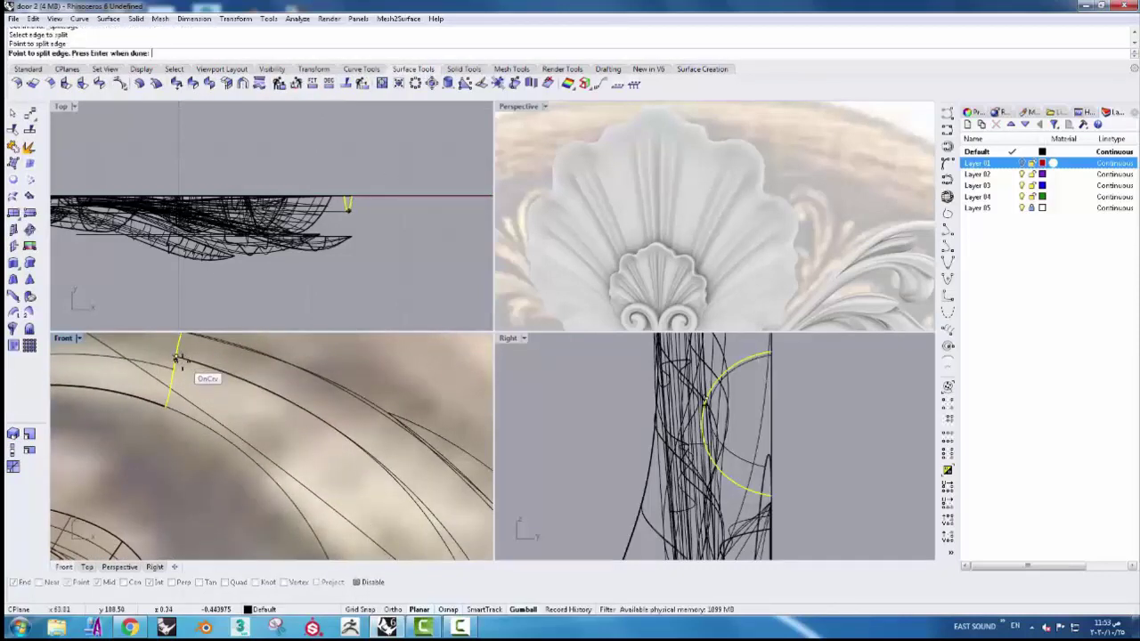
pyautogui.scroll(-3, 178, 357)
pyautogui.scroll(-2, 203, 407)
pyautogui.click(702, 69)
# - Sweep2 the next leaf lobe between its two rails
pyautogui.click(331, 82)
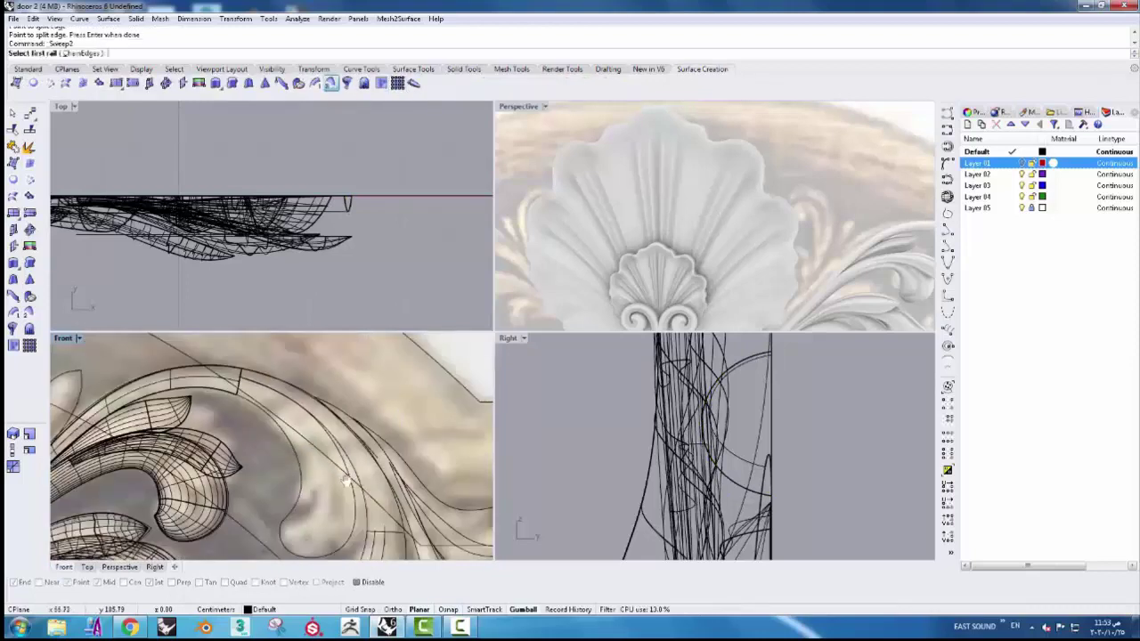
pyautogui.click(360, 488)
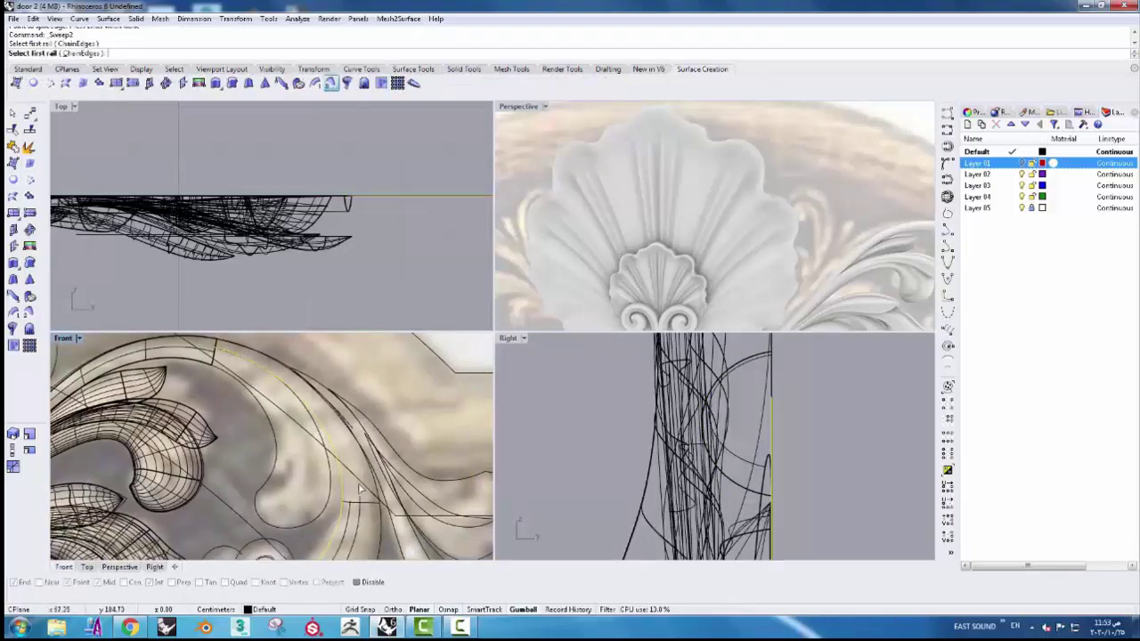
pyautogui.click(214, 357)
pyautogui.click(252, 386)
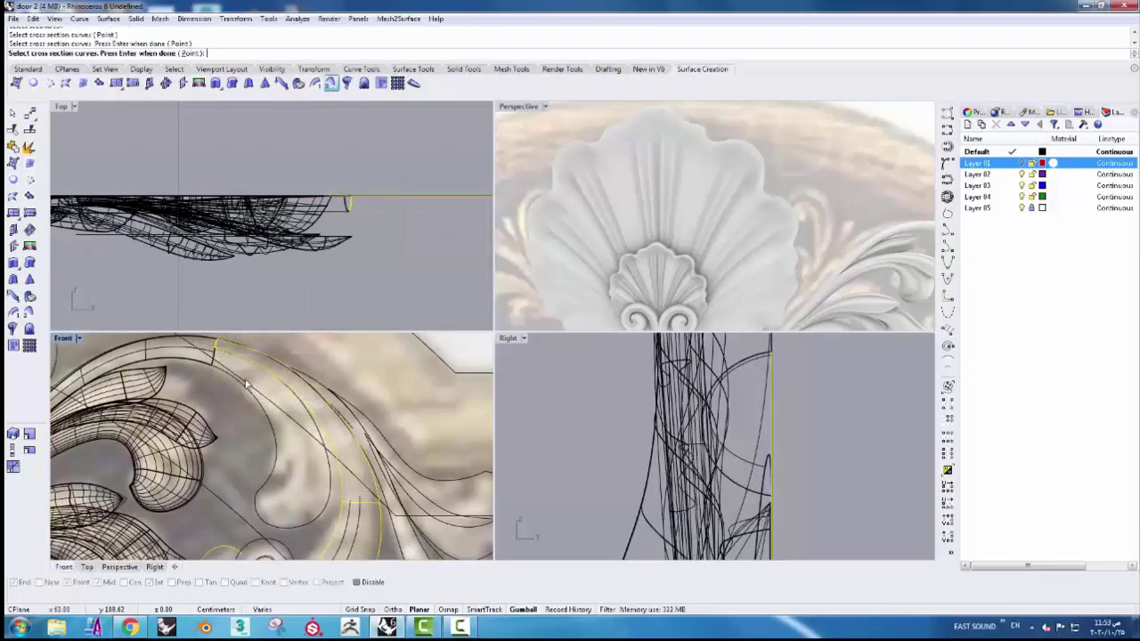
pyautogui.scroll(-2, 223, 398)
pyautogui.press('Return')
pyautogui.click(477, 344)
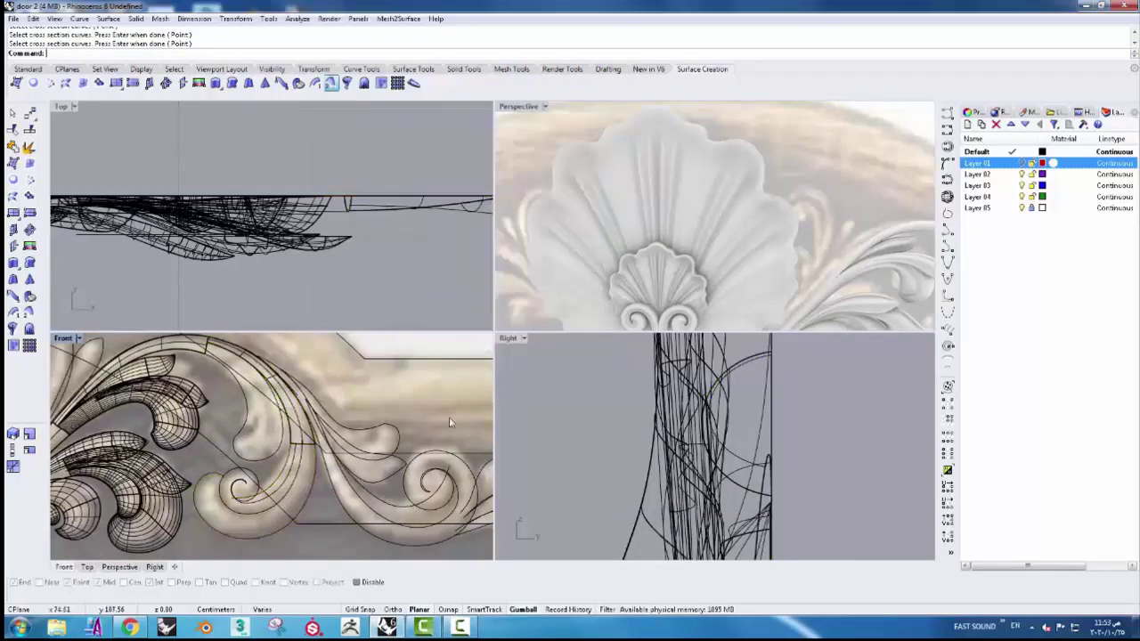
# - Copy a profile curve onto the curled lobe beside the spiral scroll
pyautogui.moveTo(276, 494); pyautogui.dragTo(348, 552, button='right')
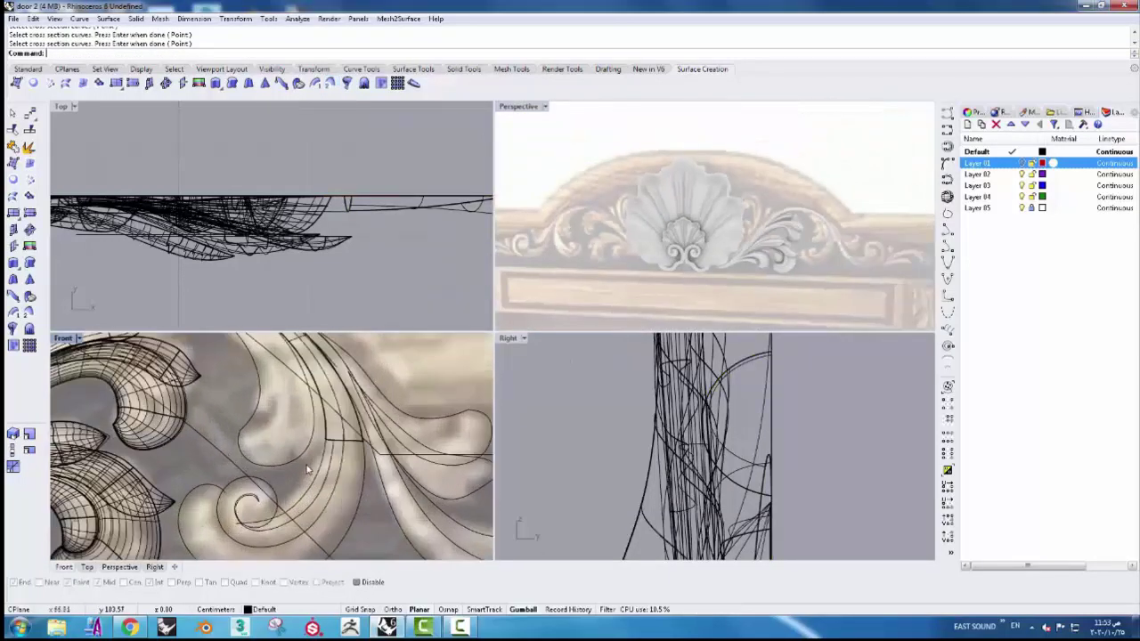
pyautogui.scroll(3, 212, 428)
pyautogui.click(212, 427)
pyautogui.click(243, 454)
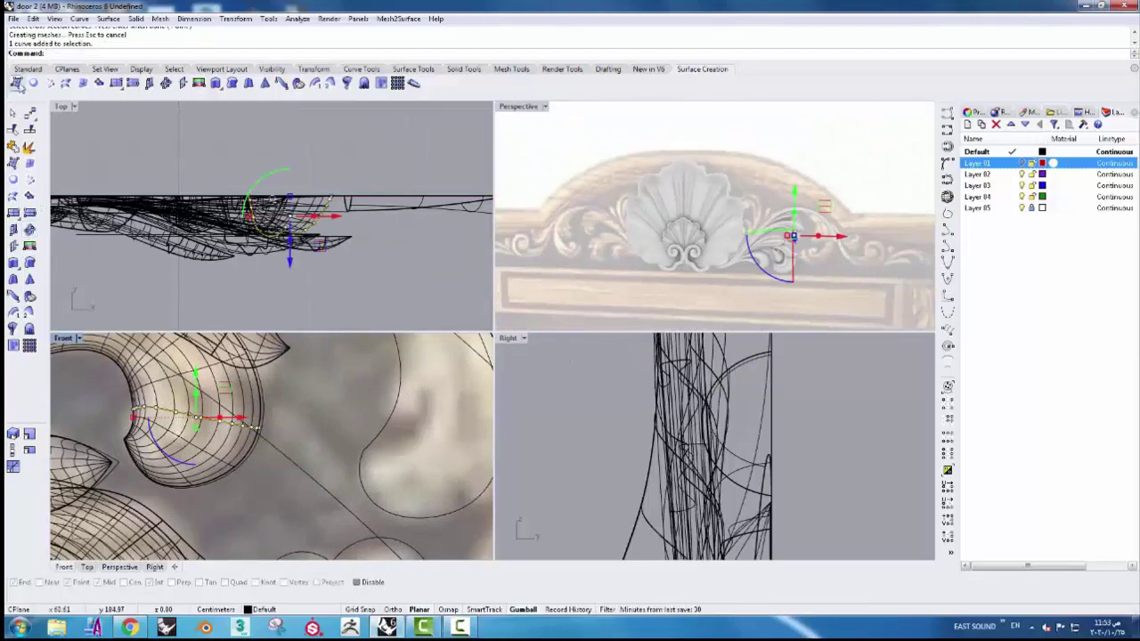
pyautogui.click(16, 83)
pyautogui.scroll(-2, 267, 463)
pyautogui.click(256, 485)
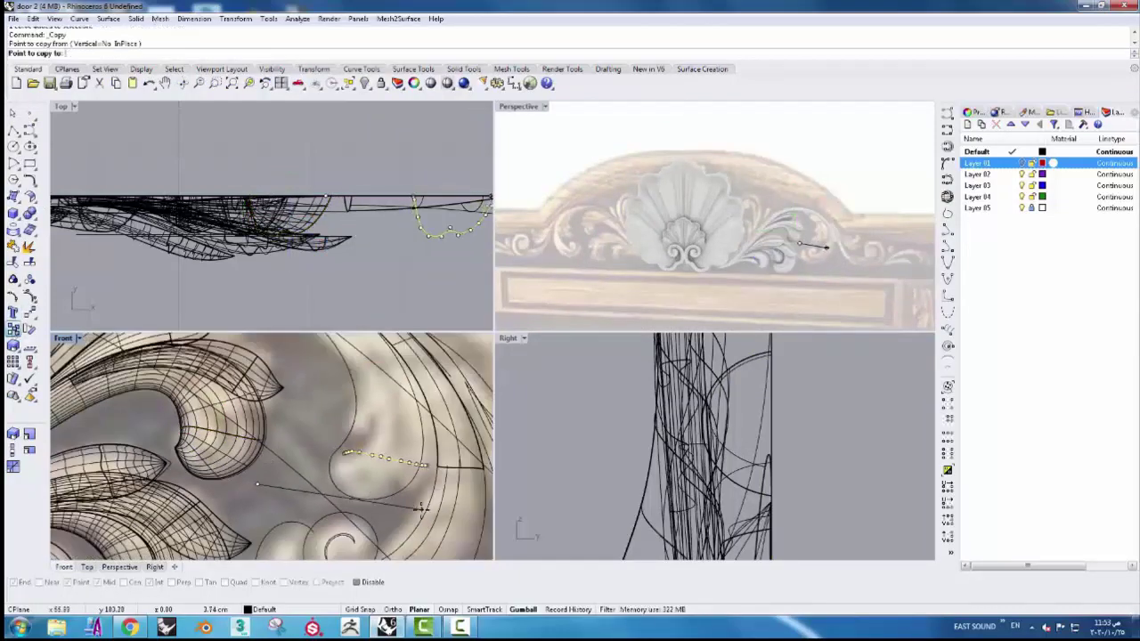
pyautogui.click(422, 506)
pyautogui.press('Return')
# - Scale2D the copied profile so it spans the curled lobe
pyautogui.scroll(2, 383, 464)
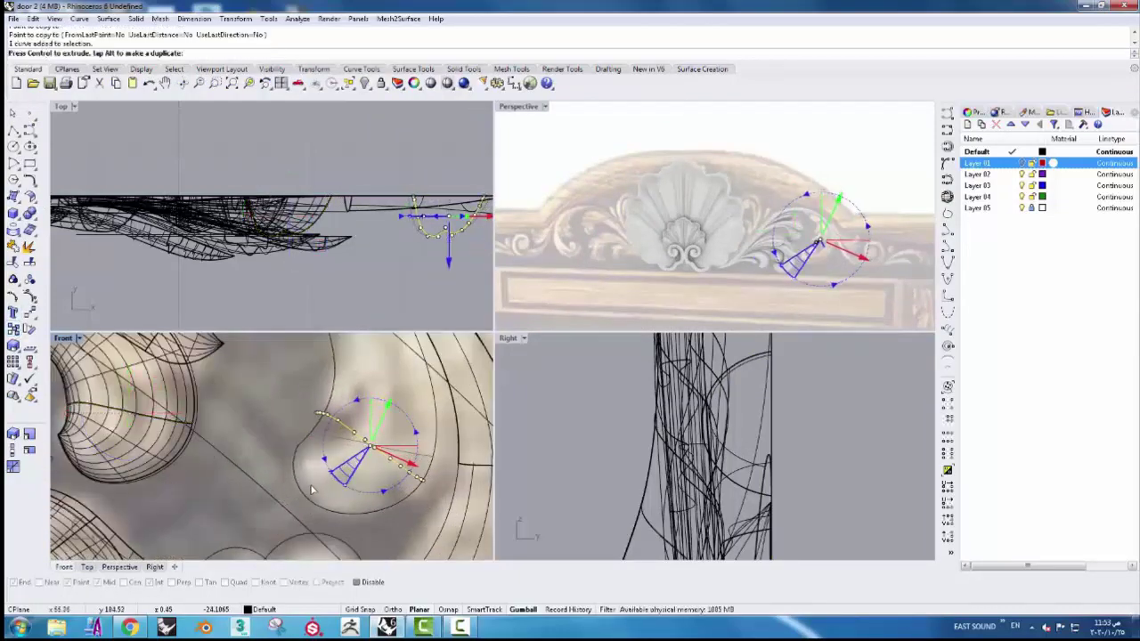
pyautogui.click(29, 434)
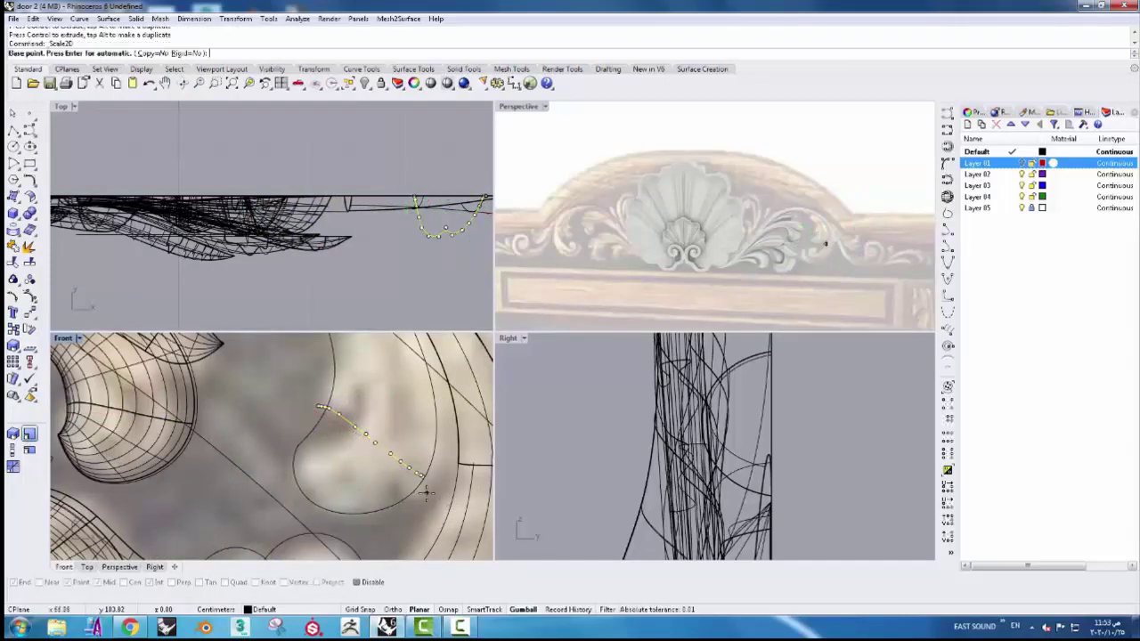
pyautogui.click(427, 493)
pyautogui.click(294, 421)
pyautogui.click(298, 425)
pyautogui.scroll(-2, 356, 445)
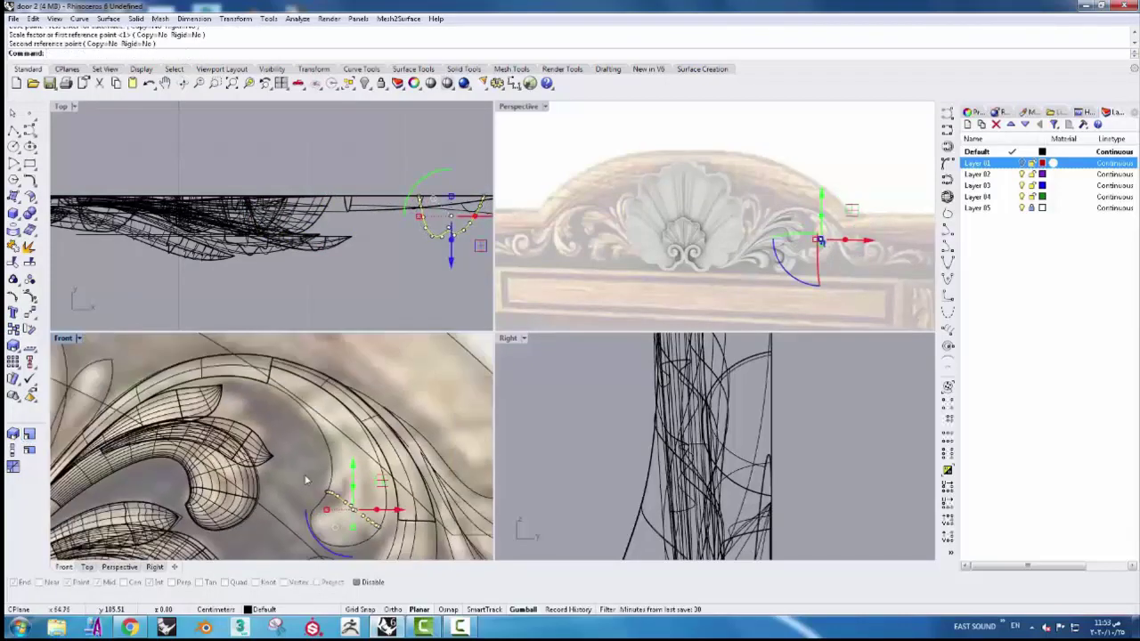
pyautogui.press('Escape')
# - Sweep2 the curled lobe using the rescaled profile, matching points across rails
pyautogui.click(314, 69)
pyautogui.click(330, 83)
pyautogui.click(360, 521)
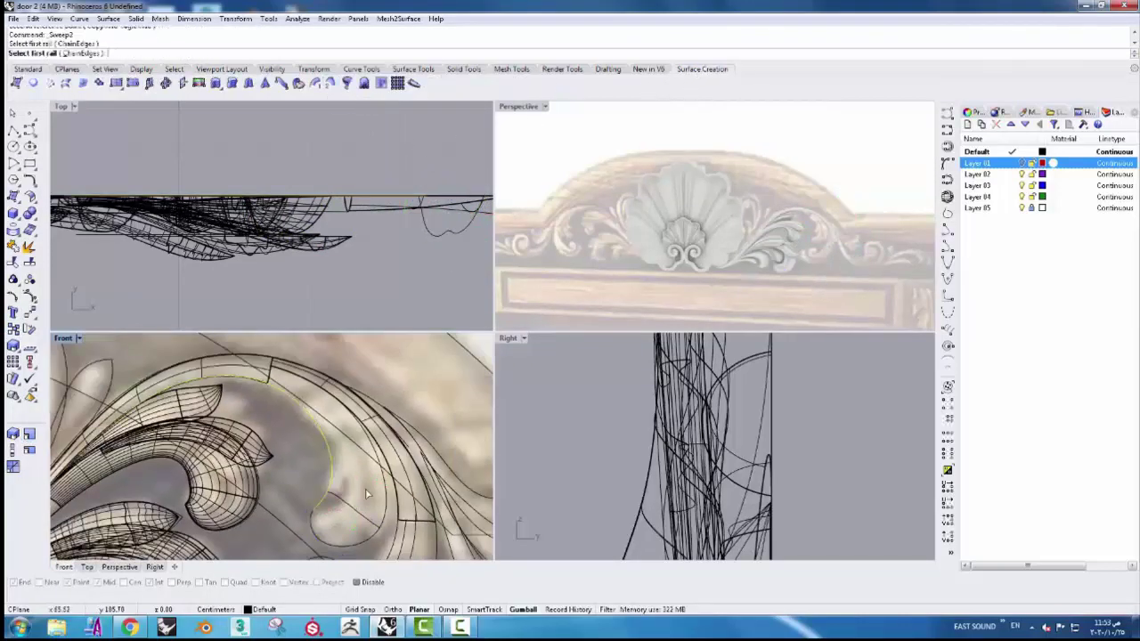
pyautogui.click(272, 378)
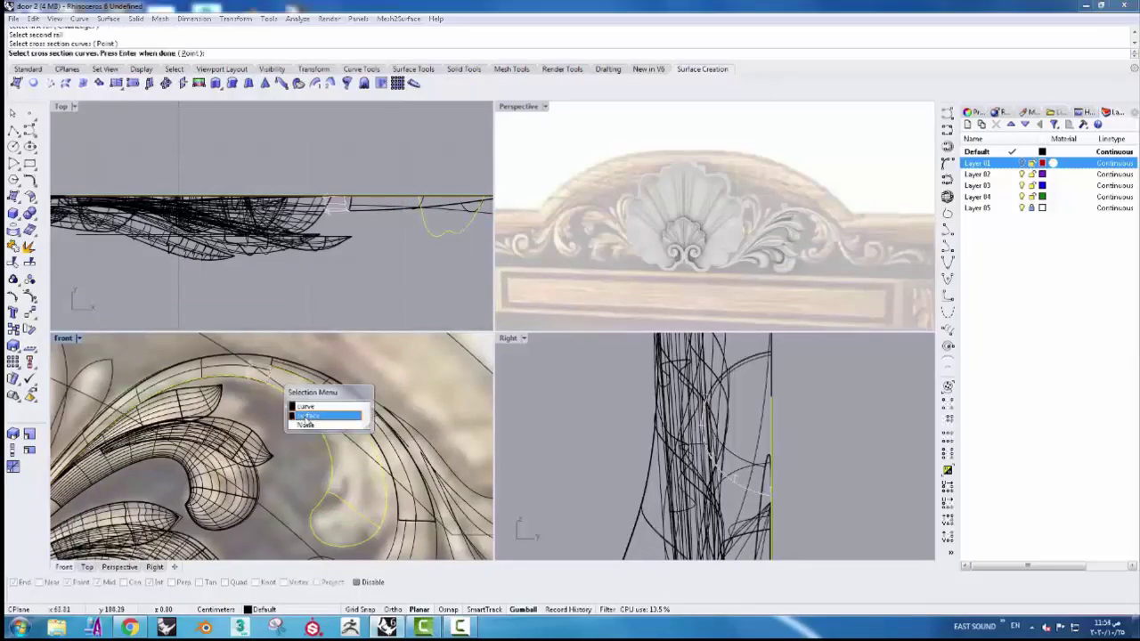
pyautogui.click(325, 401)
pyautogui.press('Return')
pyautogui.click(419, 347)
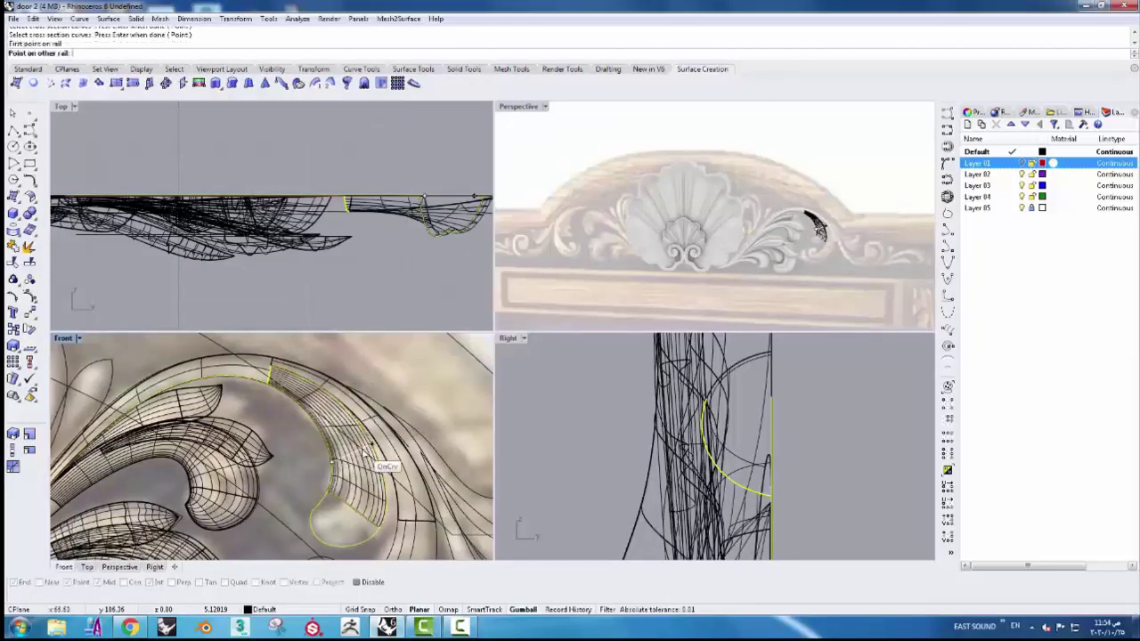
pyautogui.click(365, 456)
pyautogui.scroll(2, 346, 437)
pyautogui.click(392, 434)
# - Repeat the two-rail sweep to surface the lobe tip
pyautogui.press('Return')
pyautogui.press('Return')
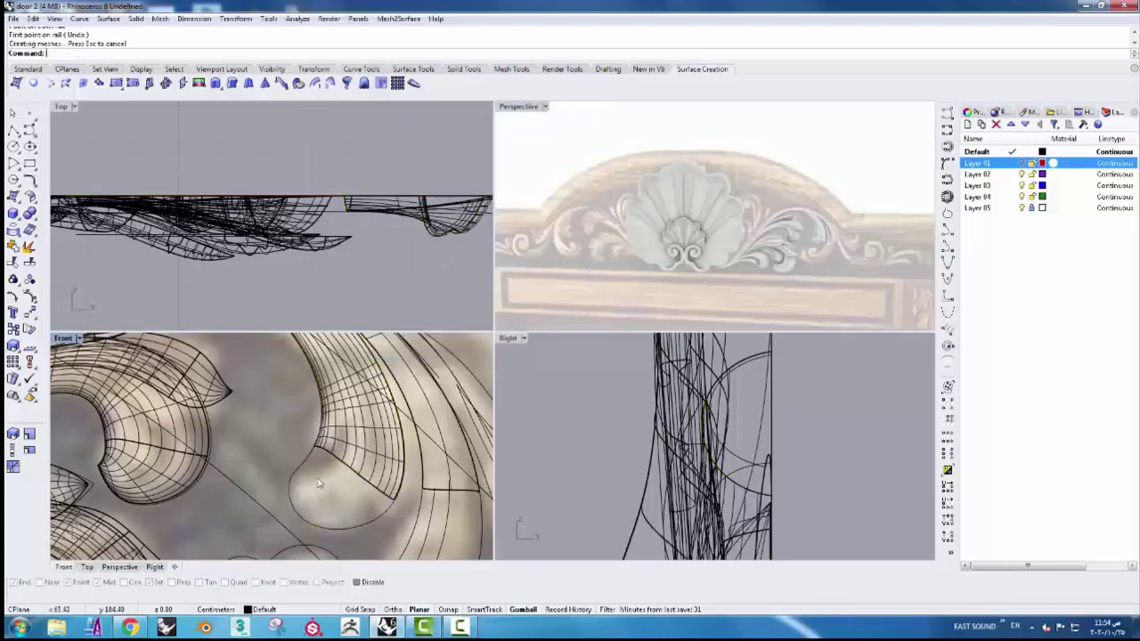
pyautogui.press('Return')
pyautogui.click(346, 483)
pyautogui.click(363, 457)
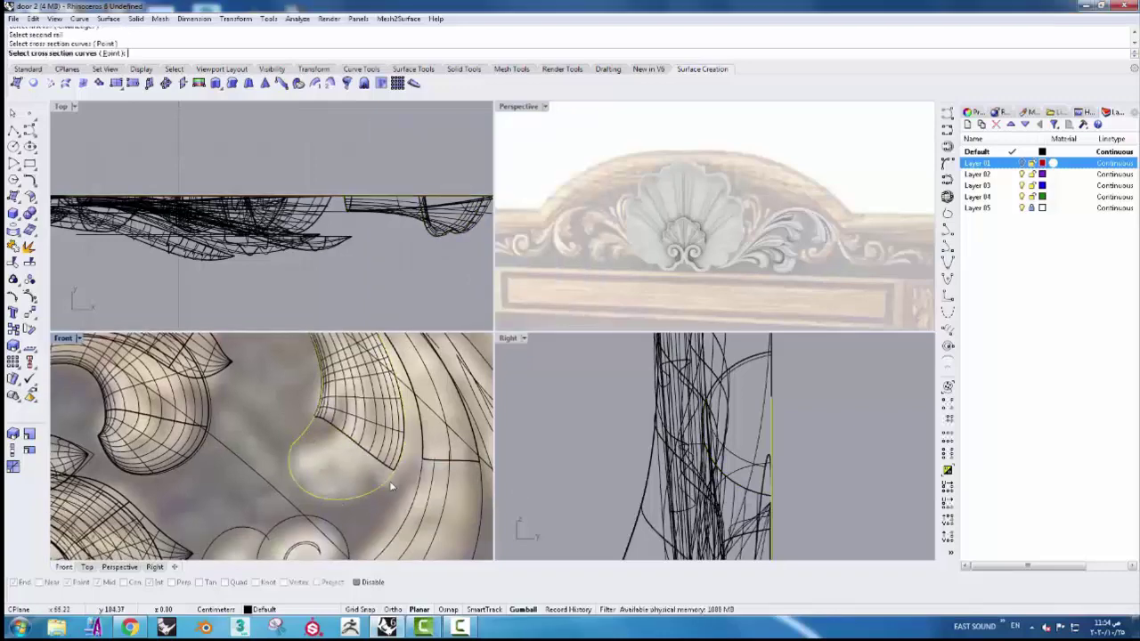
pyautogui.press('Return')
pyautogui.press('Return')
pyautogui.scroll(-2, 326, 472)
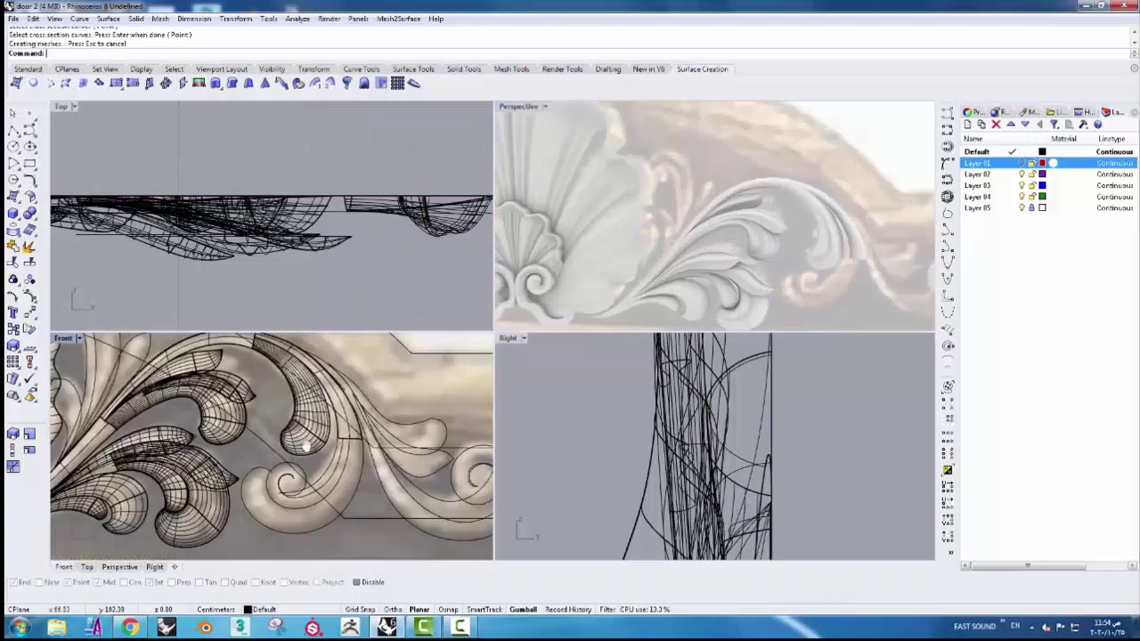
pyautogui.scroll(3, 330, 470)
pyautogui.scroll(1, 330, 468)
pyautogui.scroll(1, 338, 433)
# - Draw a new profile curve from the inner spiral to the outer spiral and rebuild it
pyautogui.scroll(1, 339, 433)
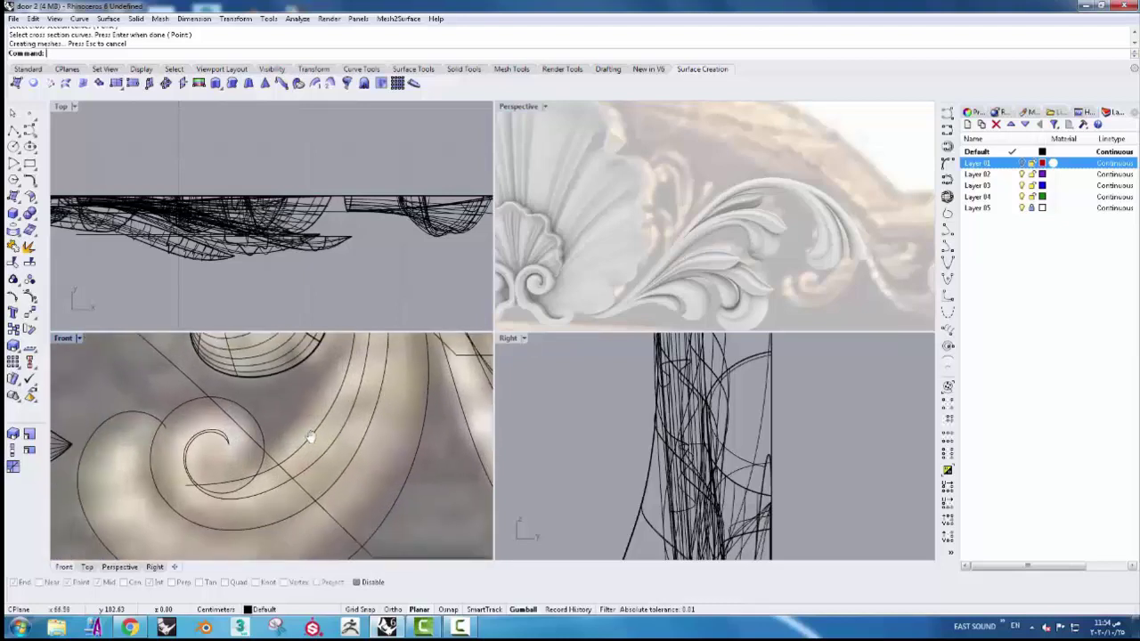
pyautogui.click(947, 129)
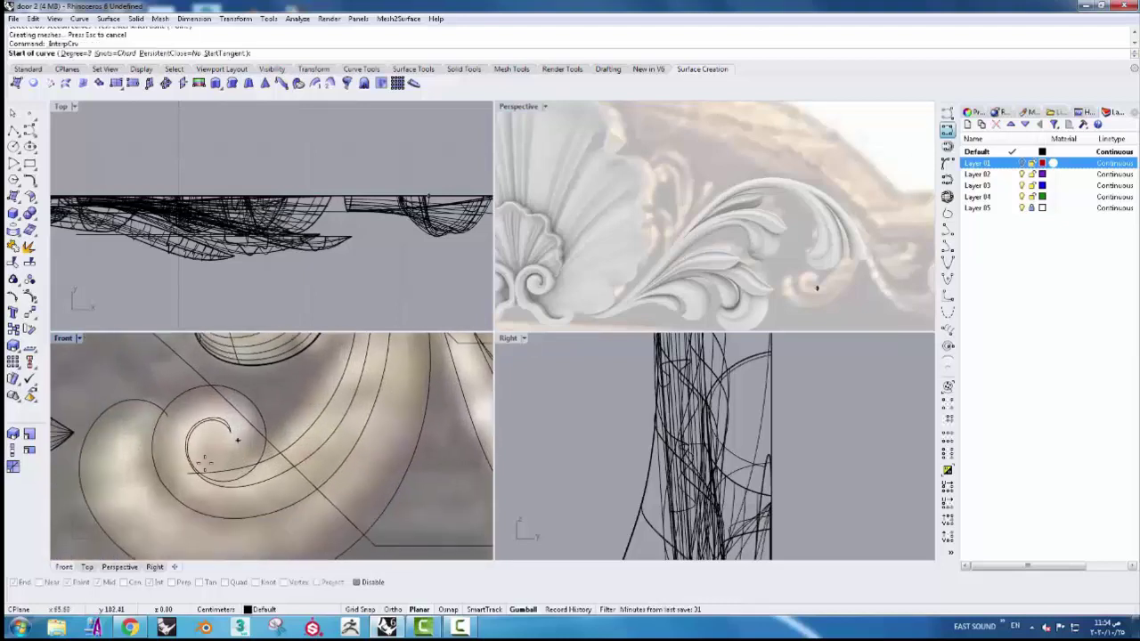
pyautogui.click(191, 507)
pyautogui.click(213, 472)
pyautogui.scroll(1, 214, 472)
pyautogui.press('Return')
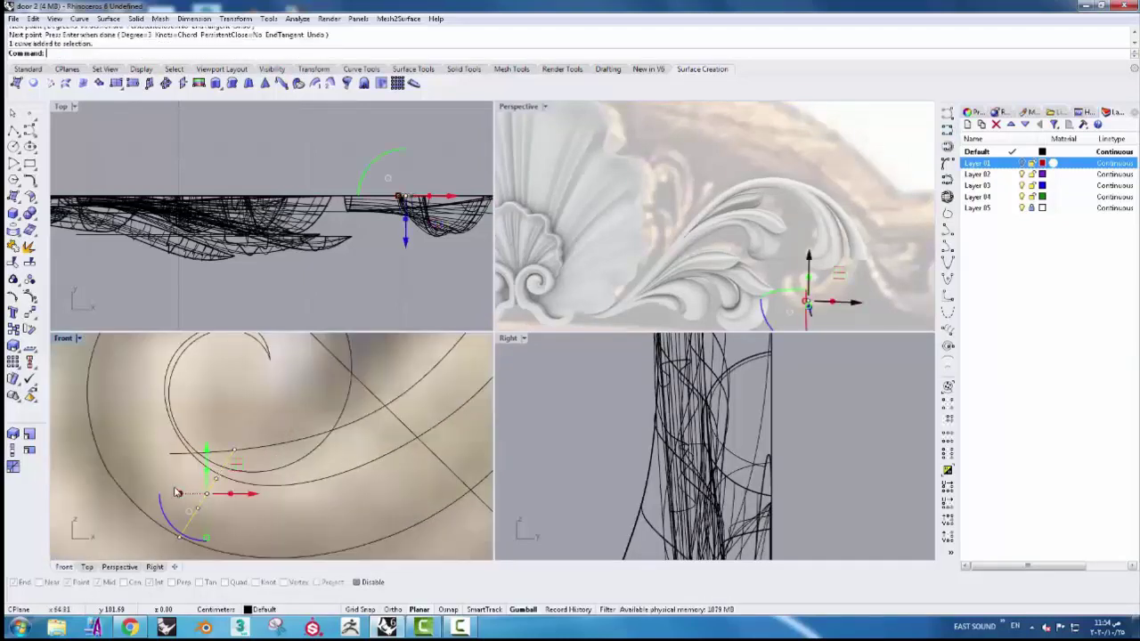
pyautogui.click(361, 68)
pyautogui.click(328, 83)
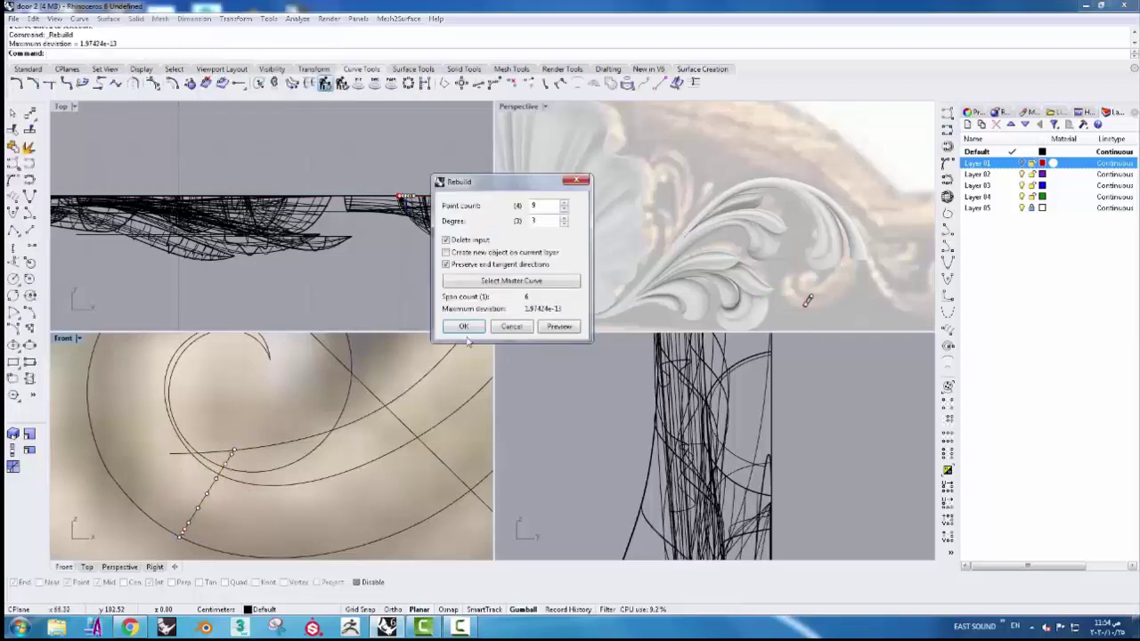
pyautogui.click(440, 326)
# - Push the new curve's control points deeper into the relief, then adjust three points back
pyautogui.press('F10')
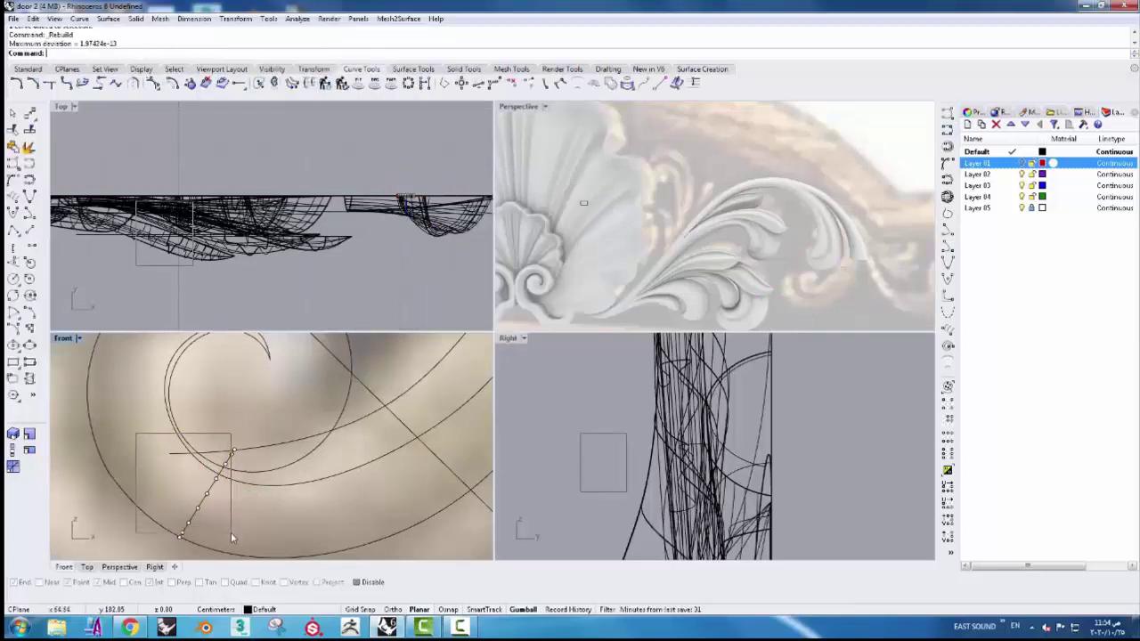
pyautogui.moveTo(235, 539); pyautogui.dragTo(235, 539)
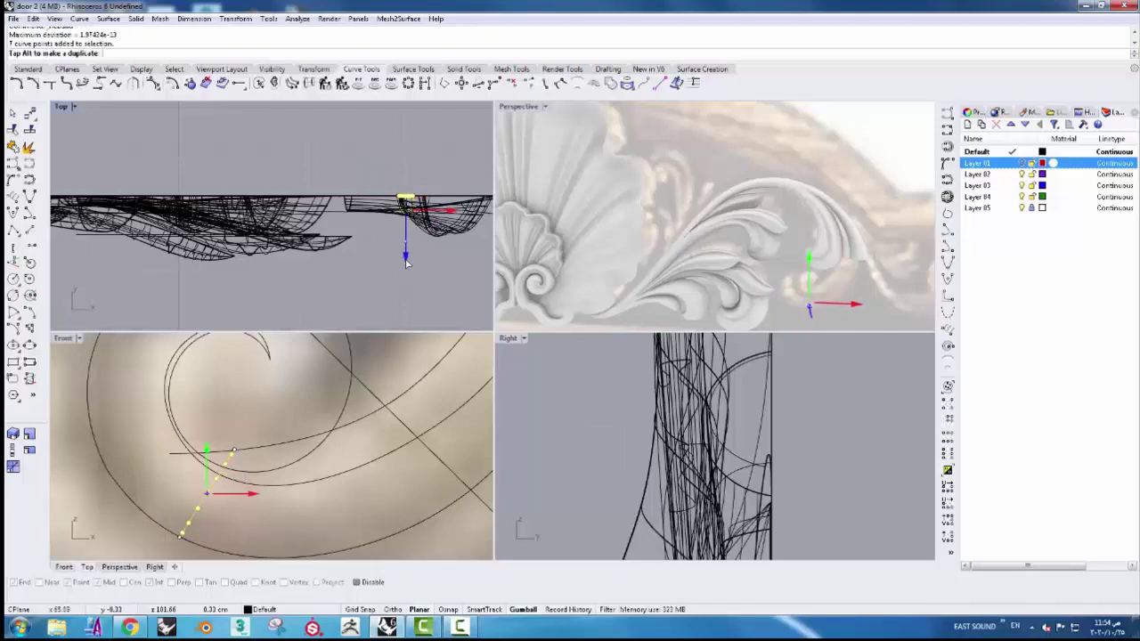
pyautogui.moveTo(405, 247); pyautogui.dragTo(406, 267)
pyautogui.scroll(2, 175, 523)
pyautogui.moveTo(174, 378); pyautogui.dragTo(267, 485)
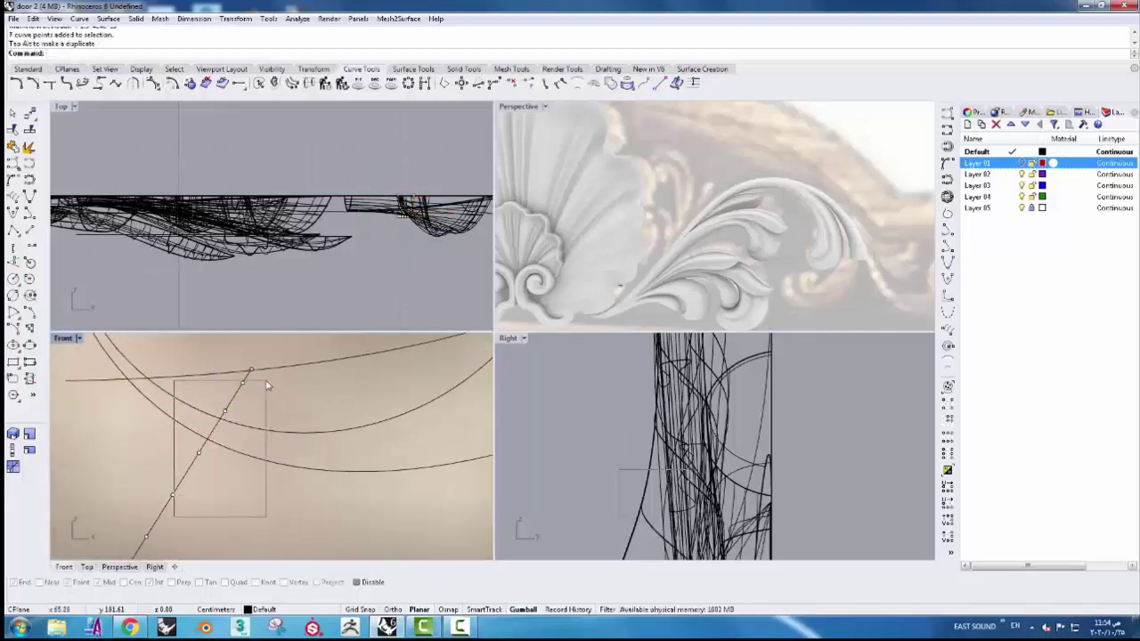
pyautogui.scroll(2, 360, 294)
pyautogui.scroll(2, 360, 294)
pyautogui.moveTo(366, 259); pyautogui.dragTo(365, 254)
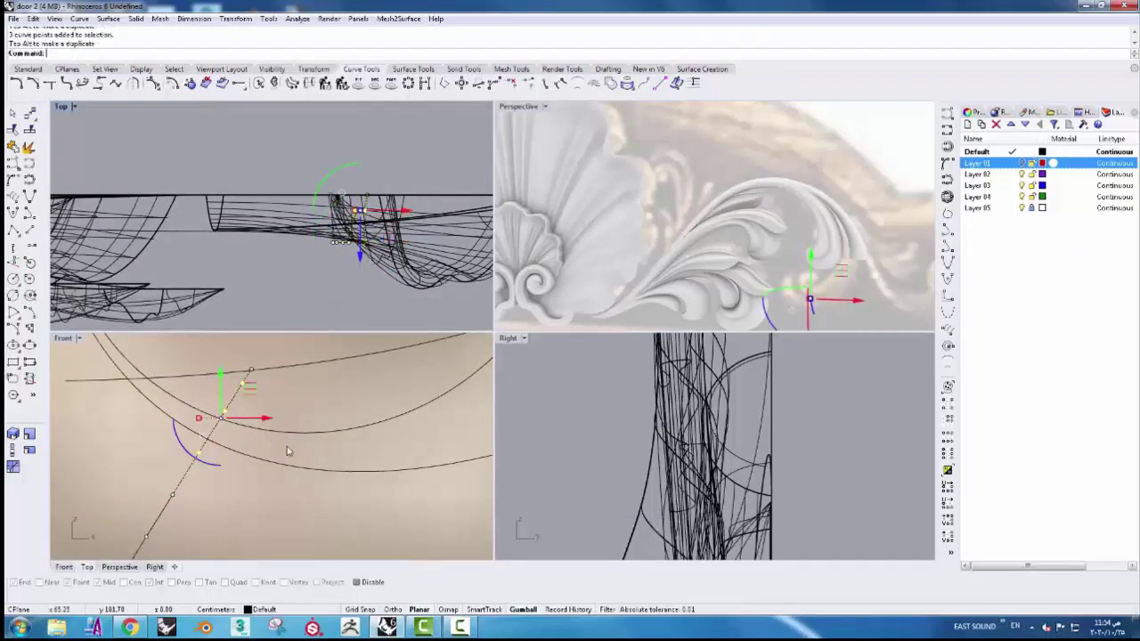
pyautogui.scroll(-3, 288, 453)
pyautogui.scroll(-2, 288, 453)
# - Split the surface edge at the spiral with SplitEdge
pyautogui.click(413, 68)
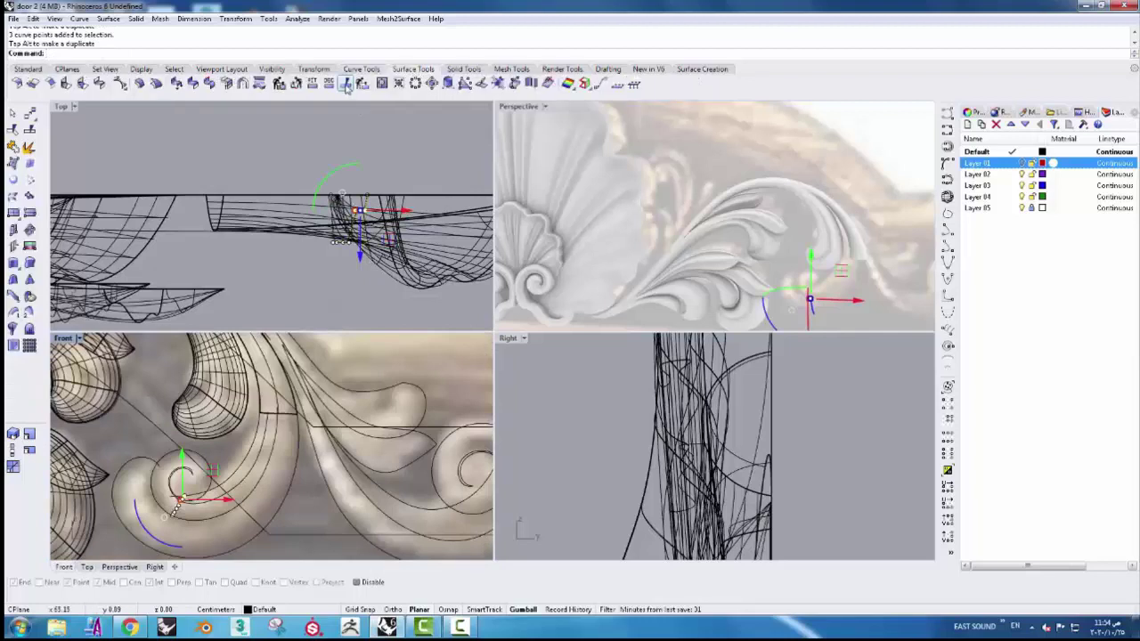
pyautogui.scroll(3, 278, 422)
pyautogui.click(267, 437)
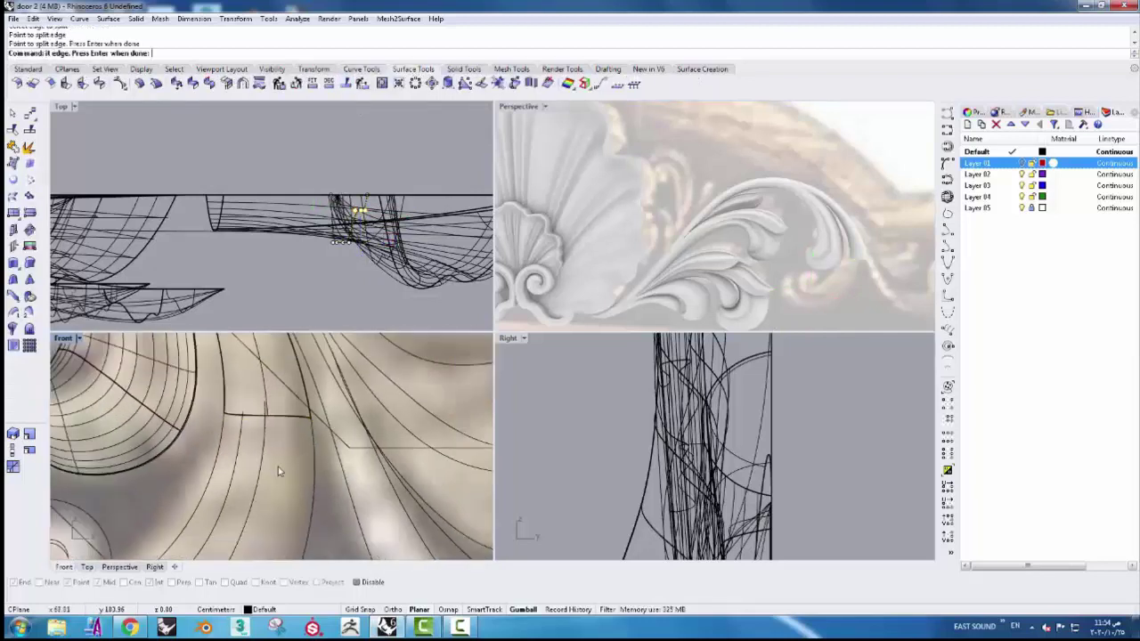
pyautogui.scroll(-3, 243, 433)
pyautogui.press('Return')
# - Sweep2 along the inner and outer spirals, ending the surface in a point at the spiral tip
pyautogui.click(701, 69)
pyautogui.click(331, 82)
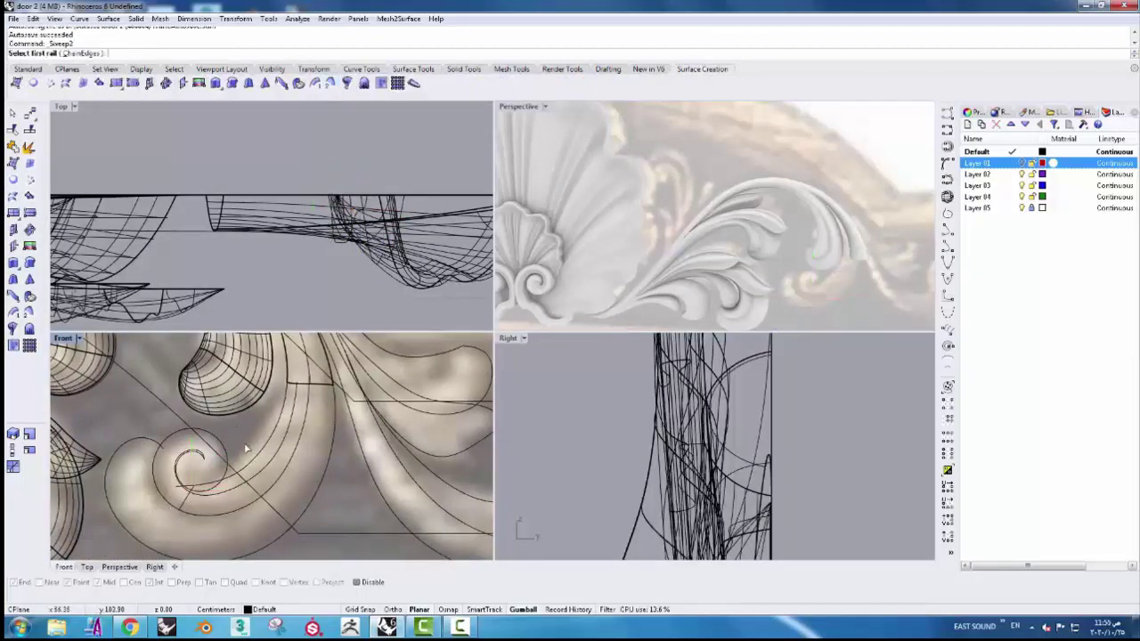
pyautogui.click(254, 454)
pyautogui.click(309, 394)
pyautogui.click(357, 413)
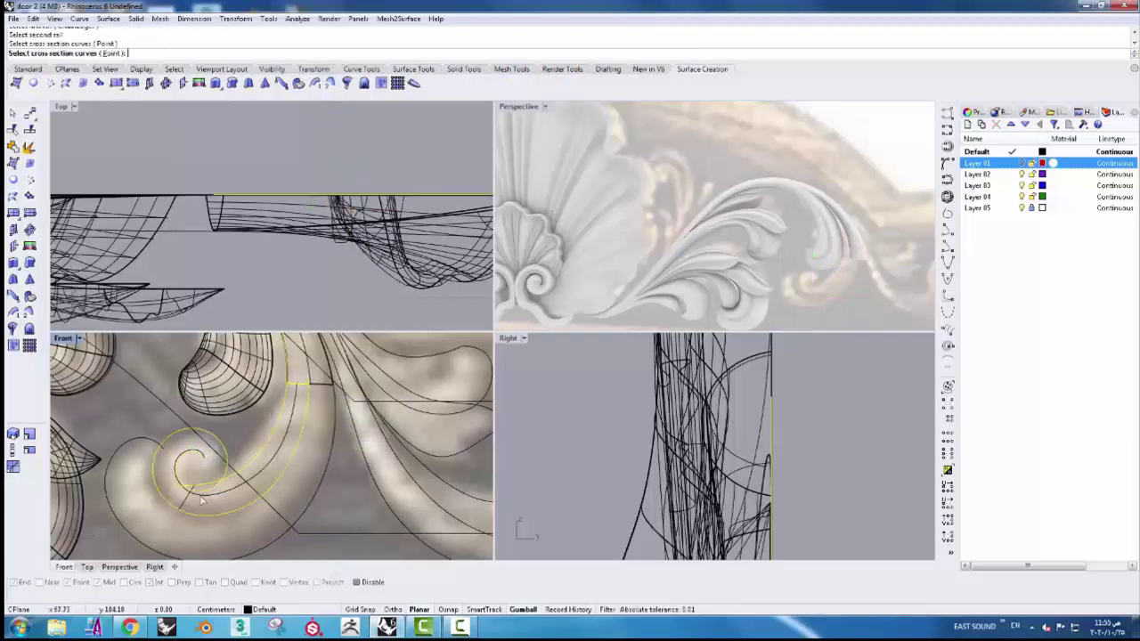
pyautogui.scroll(2, 250, 479)
pyautogui.scroll(-2, 248, 476)
pyautogui.press('Return')
pyautogui.click(426, 346)
pyautogui.scroll(2, 258, 469)
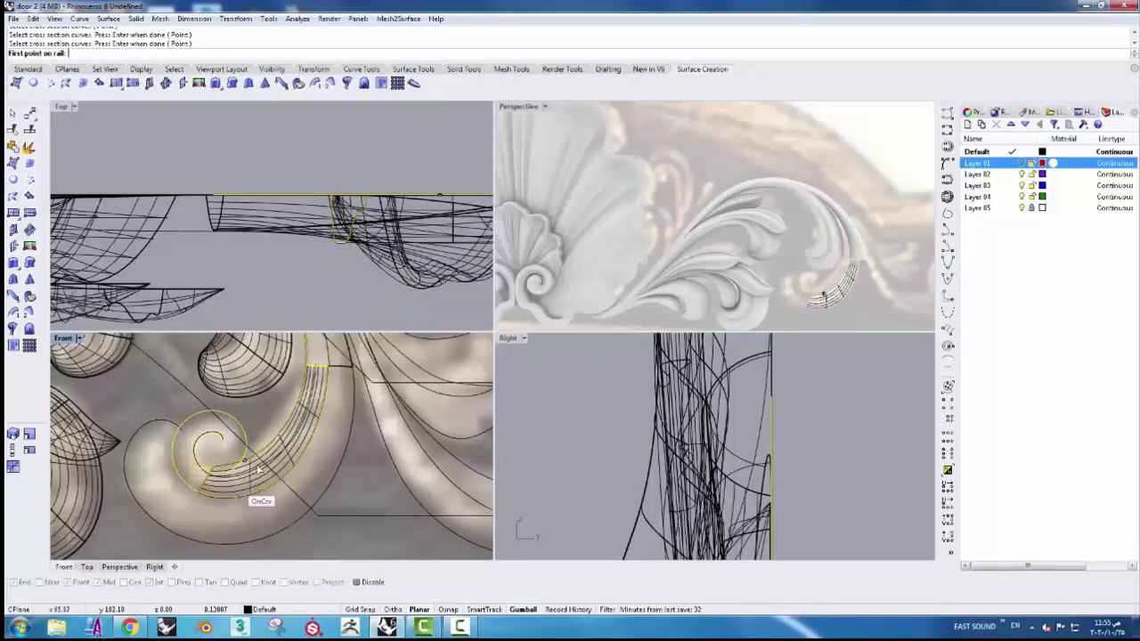
pyautogui.click(276, 483)
pyautogui.press('Return')
pyautogui.click(473, 342)
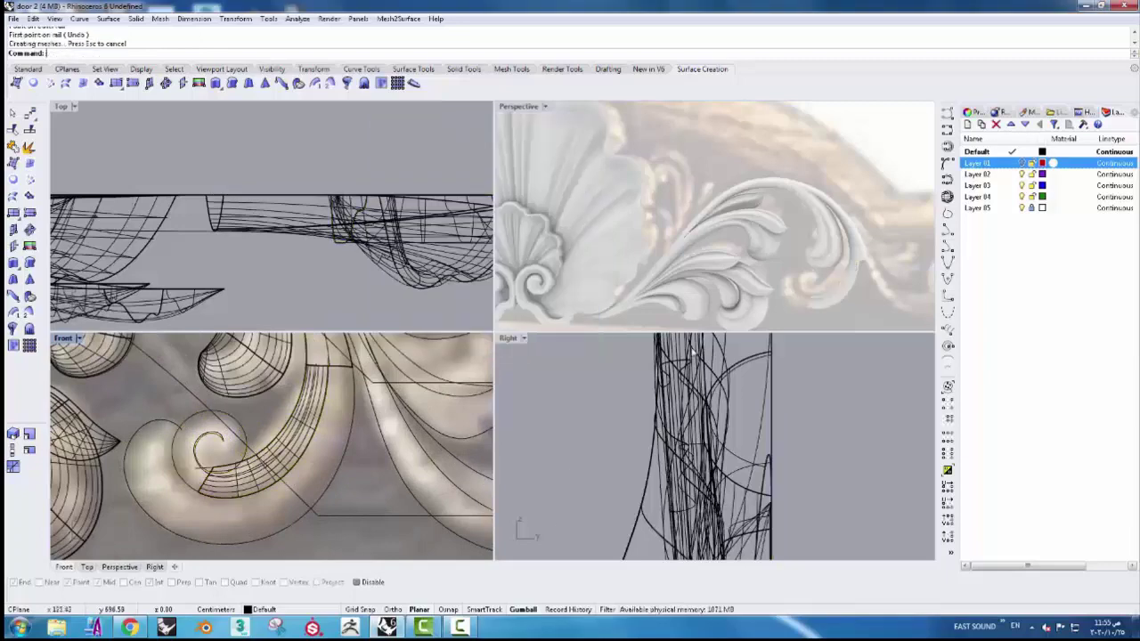
# - Select the spiral curve and the new swept scroll surface
pyautogui.moveTo(260, 468); pyautogui.dragTo(259, 441, button='right')
pyautogui.scroll(2, 258, 443)
pyautogui.click(254, 390)
pyautogui.scroll(-1, 254, 390)
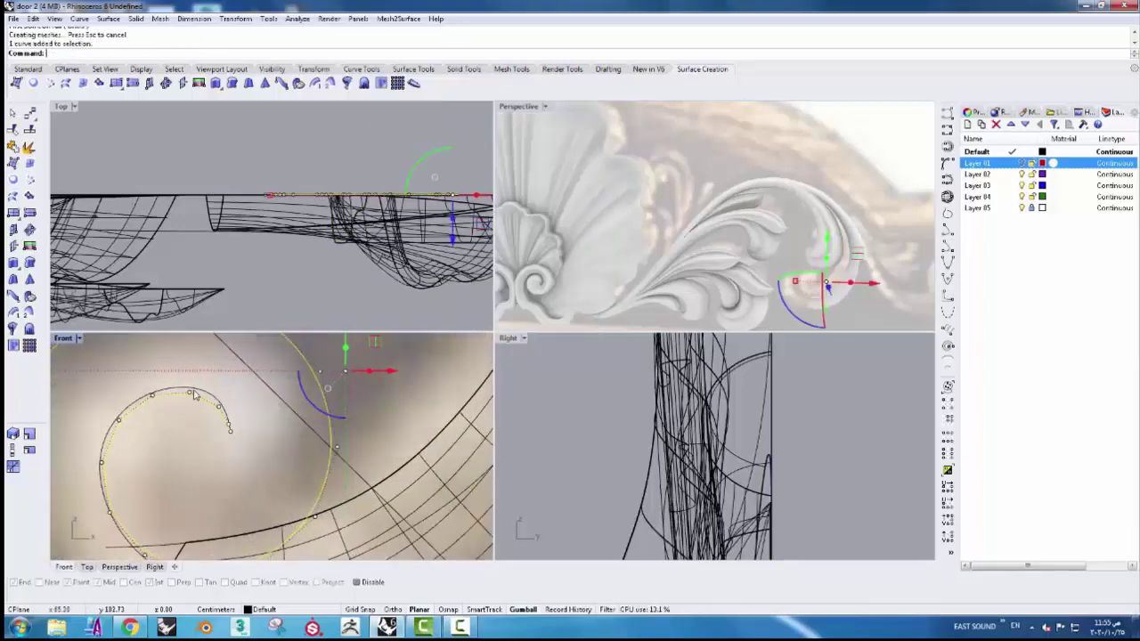
pyautogui.scroll(-3, 200, 393)
pyautogui.scroll(2, 356, 222)
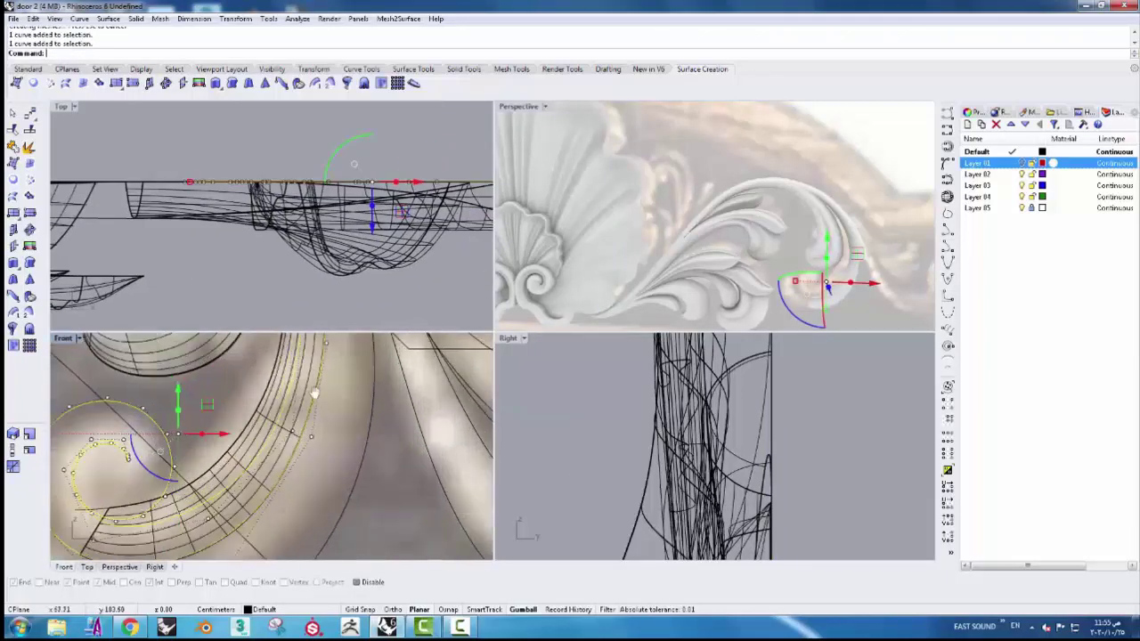
pyautogui.scroll(3, 294, 403)
pyautogui.click(285, 365)
# - Hide all but the selected scroll pieces and move the curve forward in depth
pyautogui.keyDown('shift'); pyautogui.click(276, 488); pyautogui.keyUp('shift')
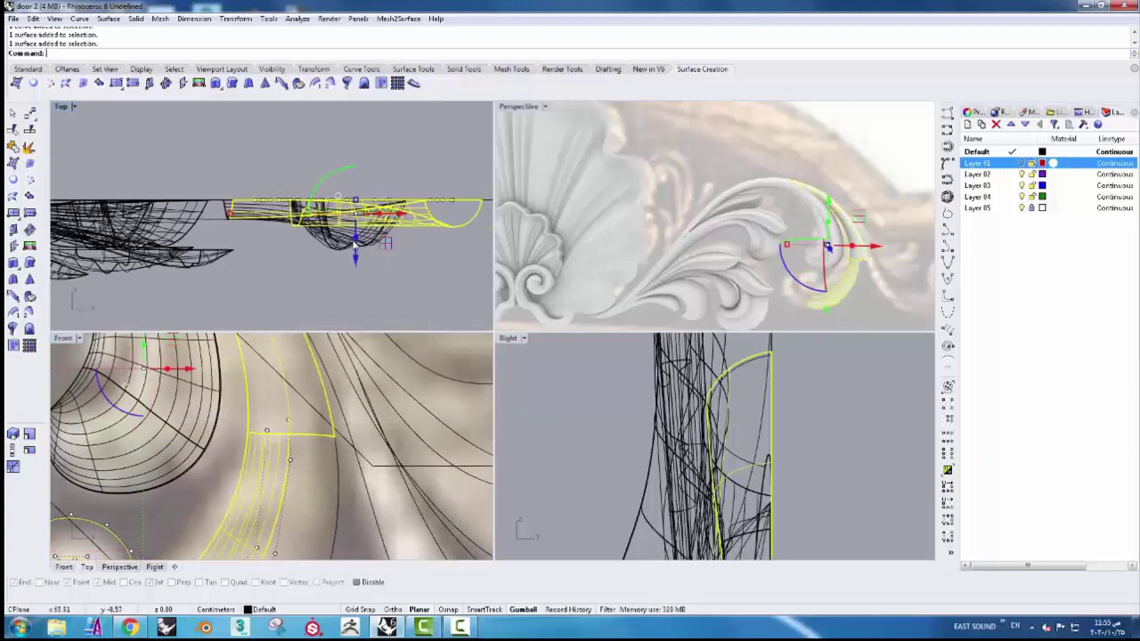
pyautogui.scroll(-2, 294, 214)
pyautogui.click(28, 68)
pyautogui.click(365, 83)
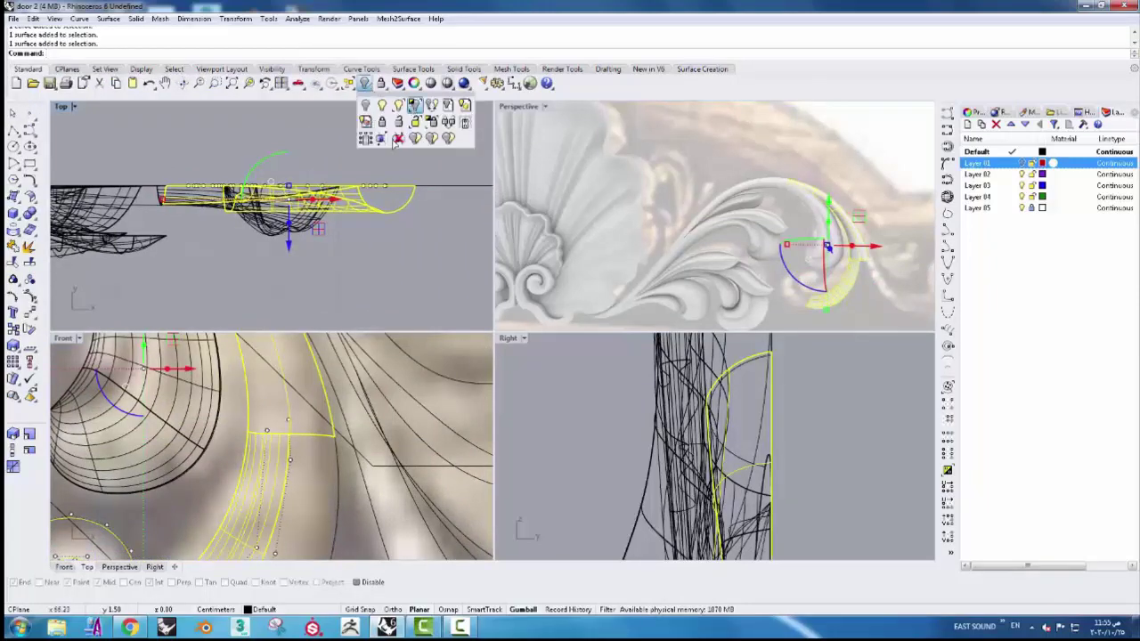
pyautogui.scroll(3, 230, 413)
pyautogui.scroll(-3, 267, 440)
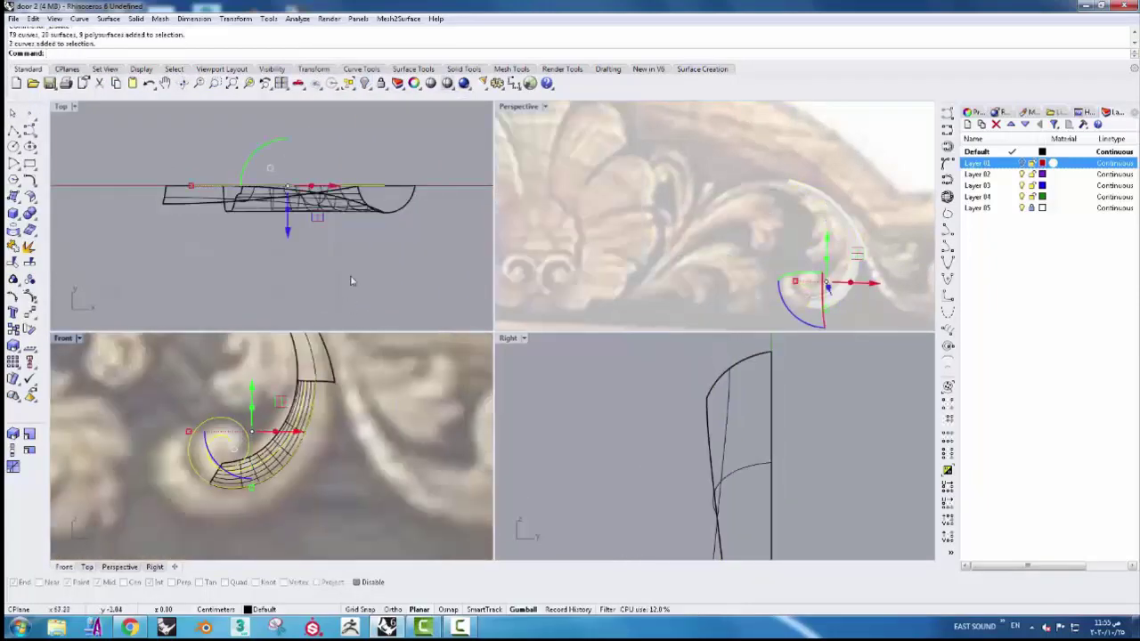
pyautogui.moveTo(289, 236); pyautogui.dragTo(291, 260)
pyautogui.press('Escape')
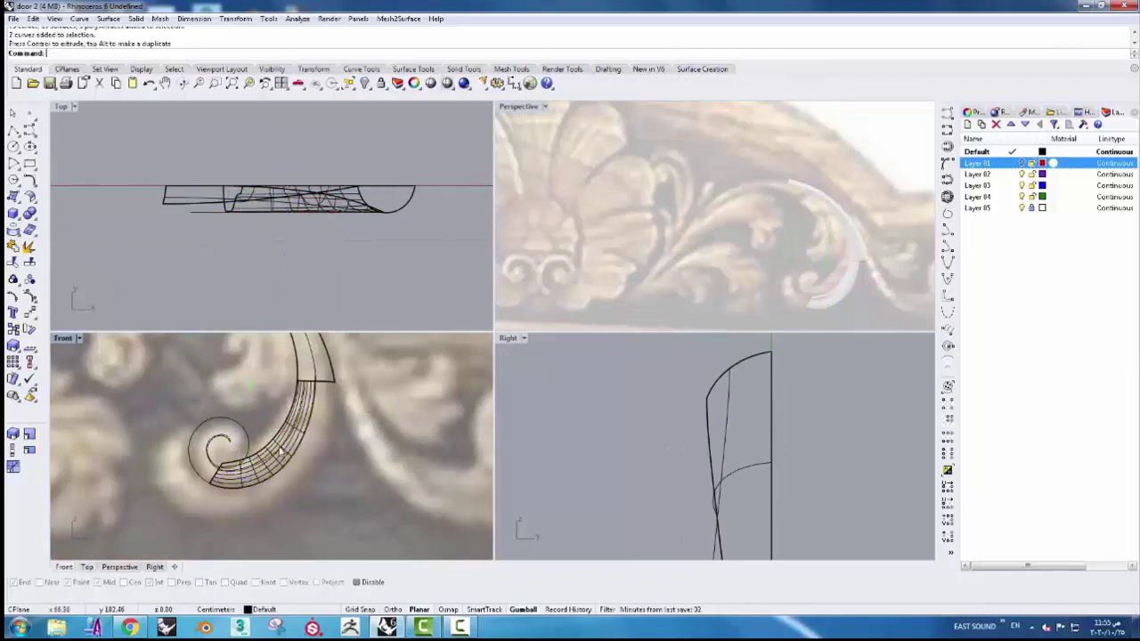
# - Split the scroll surface's edge with SplitEdge
pyautogui.scroll(3, 332, 381)
pyautogui.scroll(5, 331, 381)
pyautogui.scroll(2, 339, 410)
pyautogui.click(344, 433)
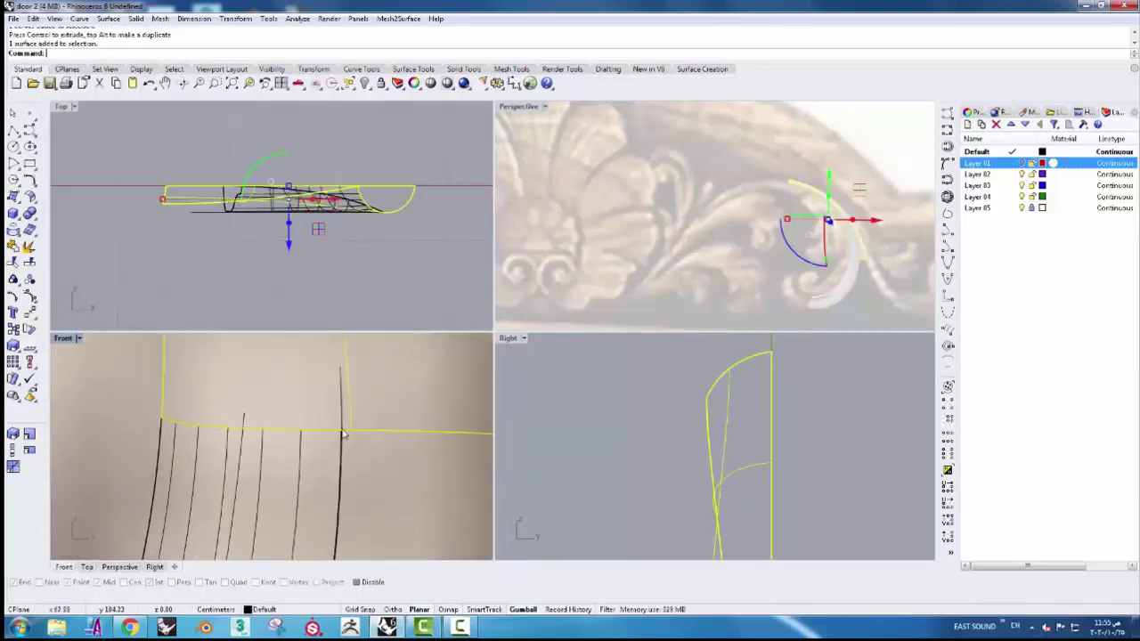
pyautogui.click(413, 68)
pyautogui.click(345, 83)
pyautogui.click(311, 432)
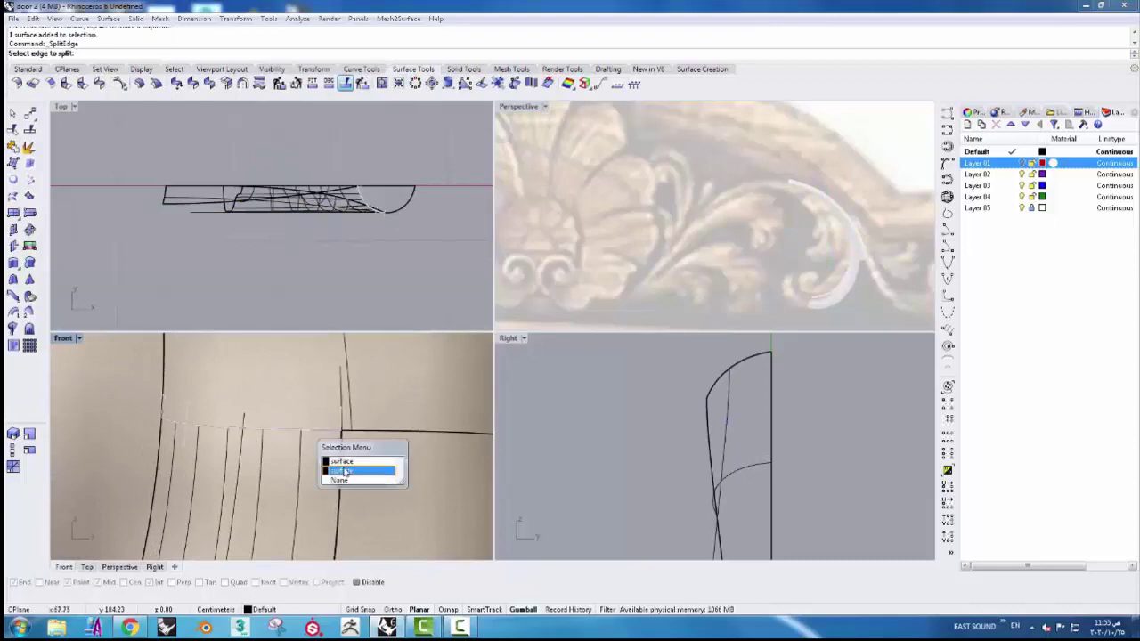
pyautogui.scroll(2, 262, 437)
pyautogui.scroll(-3, 249, 441)
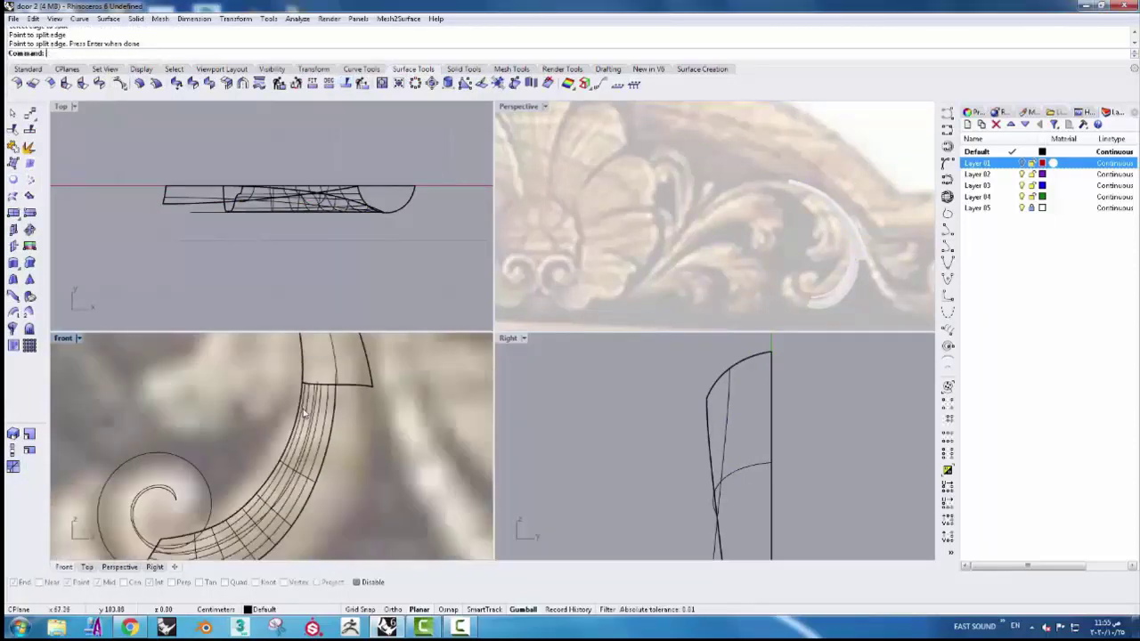
pyautogui.scroll(-2, 245, 454)
pyautogui.press('Return')
# - Rebuild the inner spiral curve to 9 points
pyautogui.click(237, 481)
pyautogui.keyDown('shift'); pyautogui.click(219, 504); pyautogui.keyUp('shift')
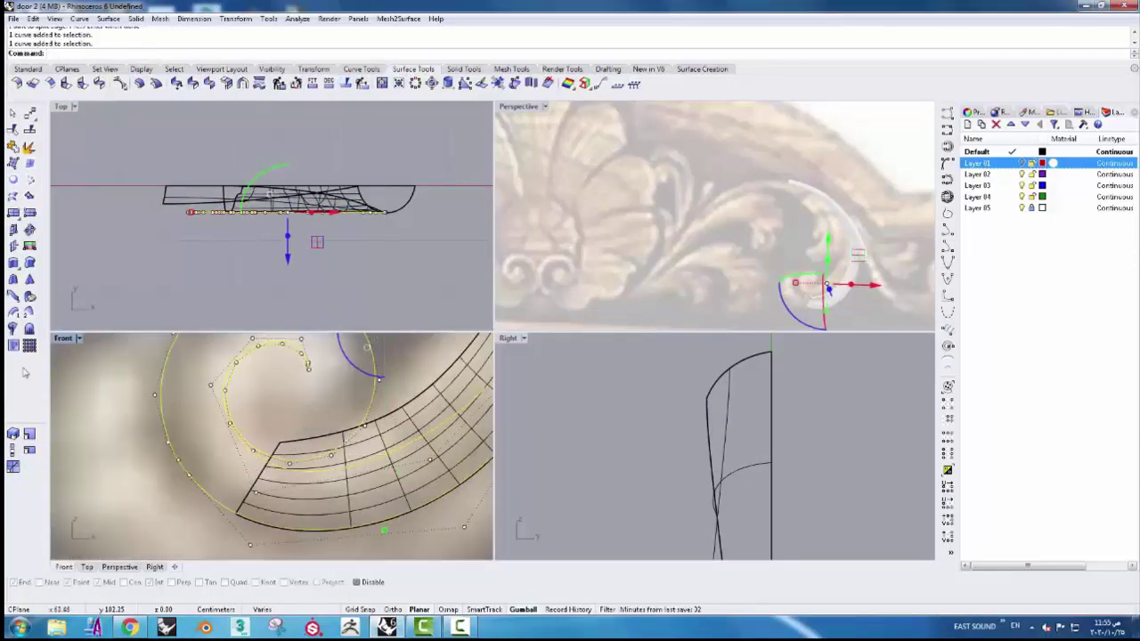
pyautogui.click(31, 68)
pyautogui.click(218, 471)
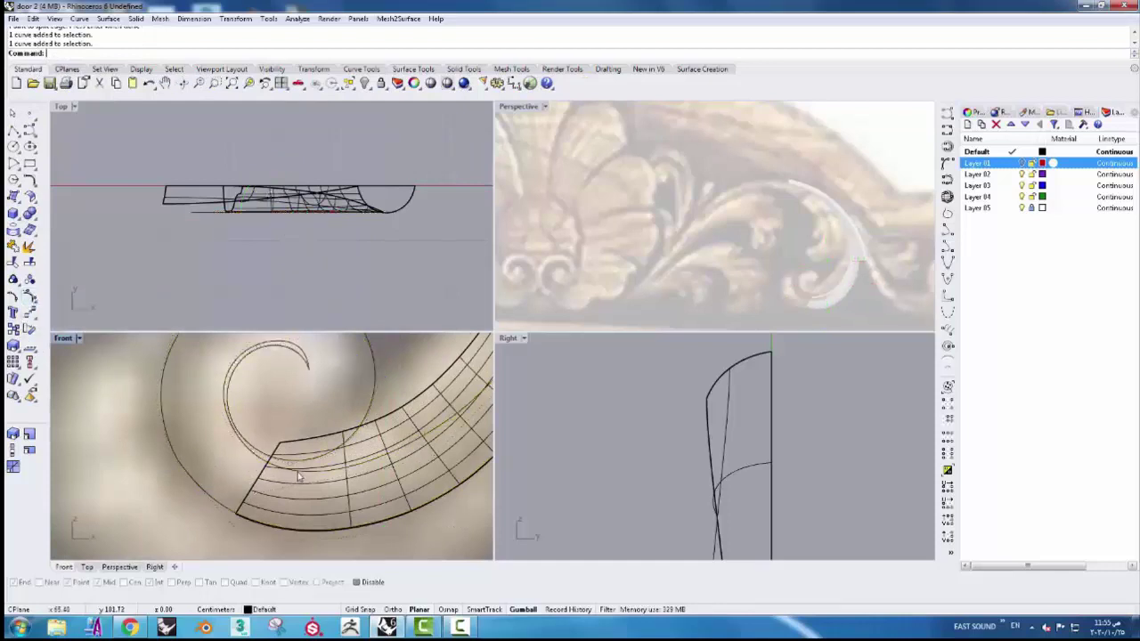
pyautogui.click(361, 68)
pyautogui.click(324, 83)
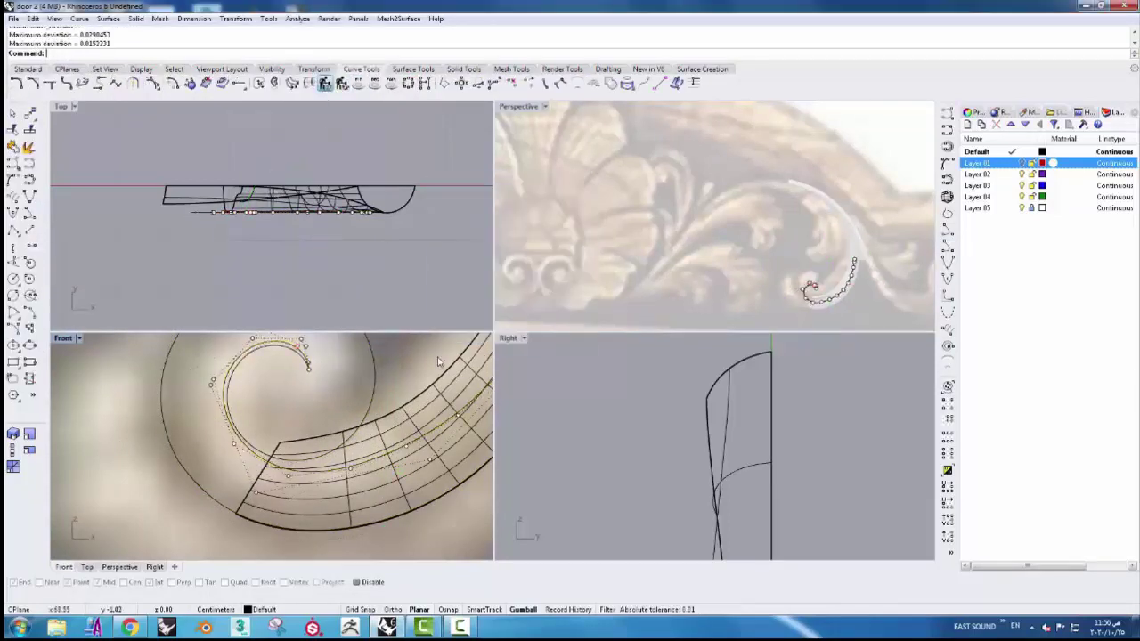
pyautogui.click(463, 325)
pyautogui.click(28, 68)
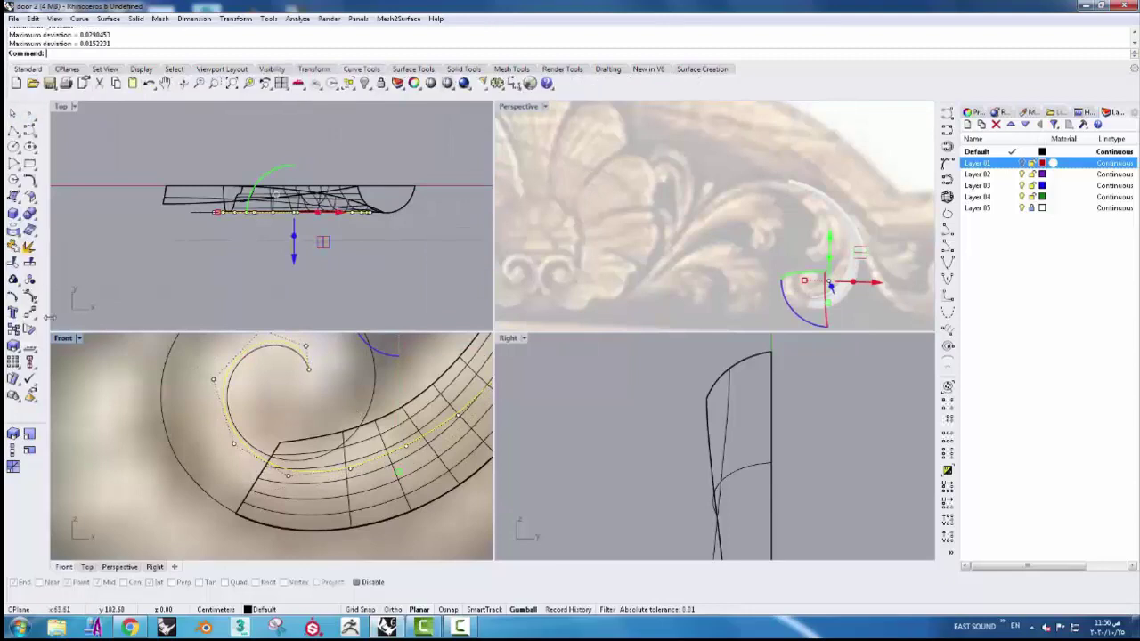
pyautogui.keyDown('shift'); pyautogui.click(204, 492); pyautogui.keyUp('shift')
# - Draw an InterpCrv cross curve between the two spirals and rebuild it to 9 points
pyautogui.click(948, 130)
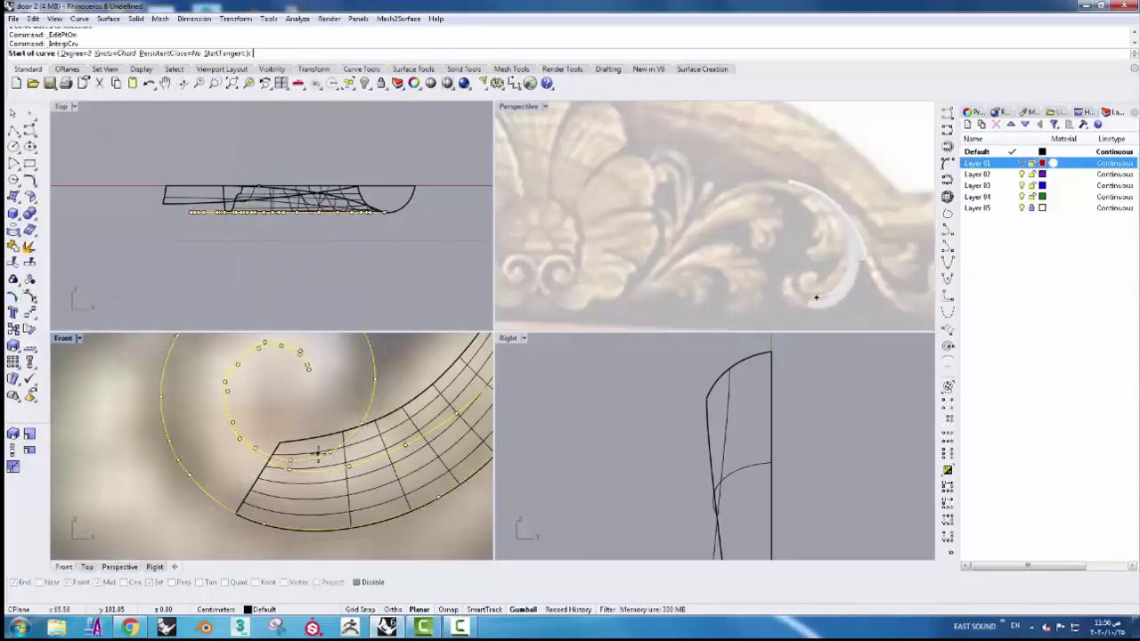
pyautogui.scroll(3, 234, 444)
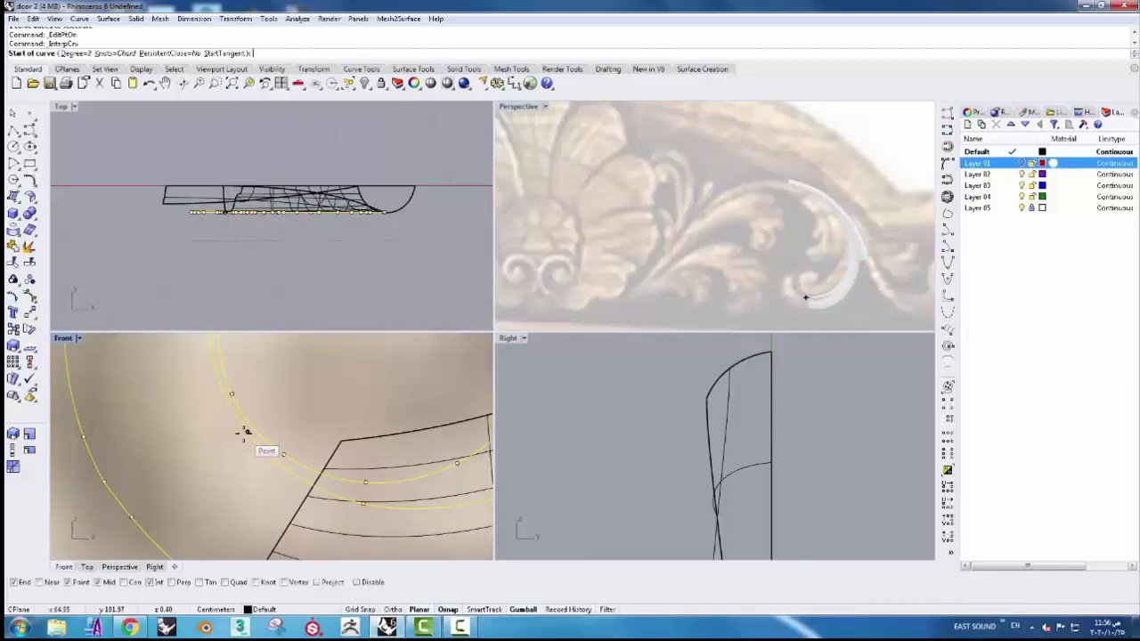
pyautogui.click(245, 433)
pyautogui.click(131, 516)
pyautogui.press('Return')
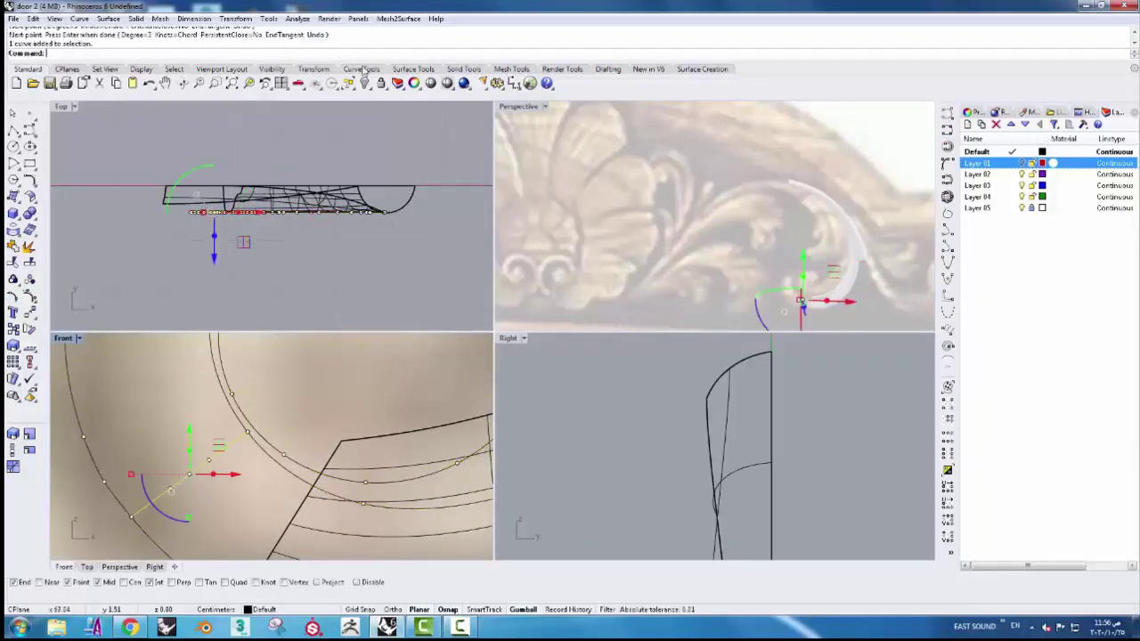
pyautogui.click(363, 71)
pyautogui.click(325, 83)
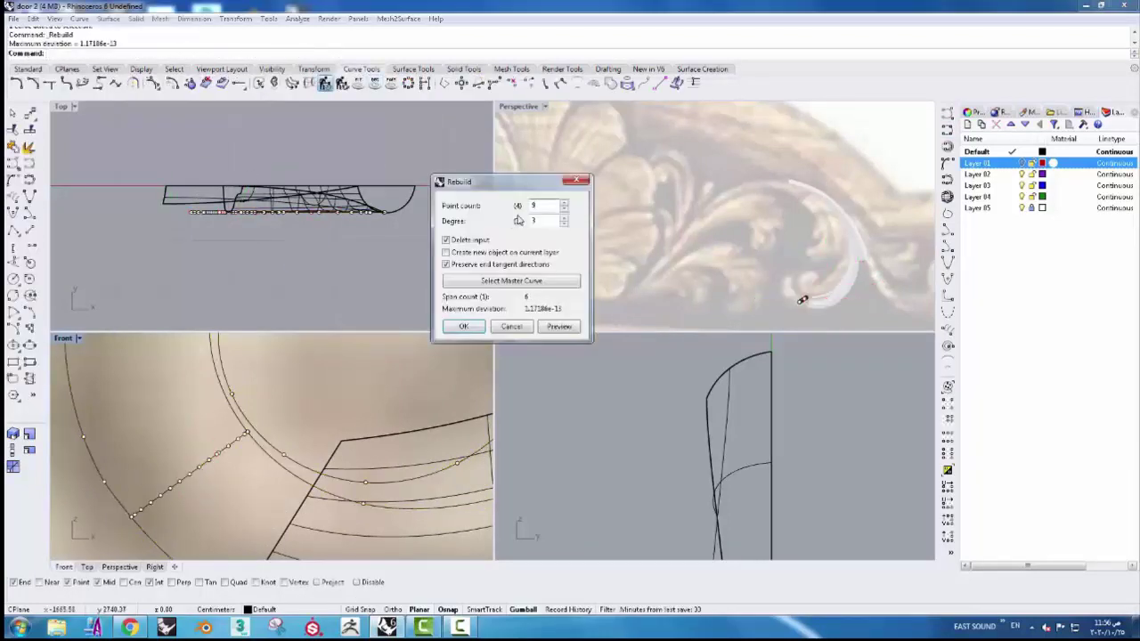
pyautogui.click(466, 327)
# - Bend the cross curve into a U-shape by moving seven of its points in depth
pyautogui.scroll(-2, 214, 470)
pyautogui.scroll(-2, 192, 470)
pyautogui.press('Escape')
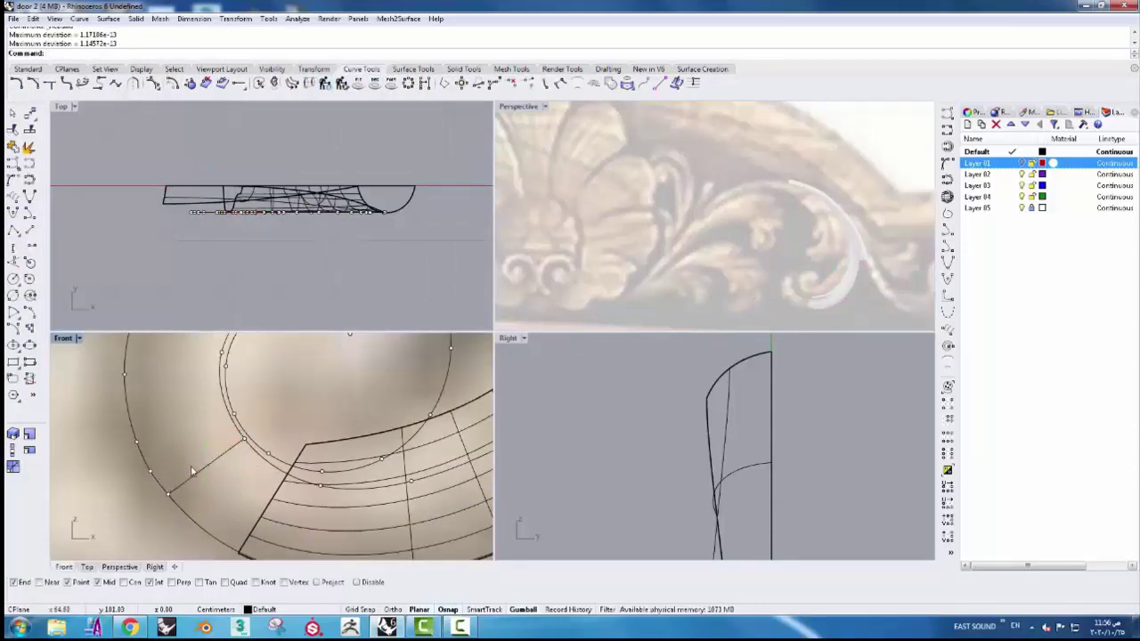
pyautogui.click(27, 69)
pyautogui.press('Escape')
pyautogui.click(170, 425)
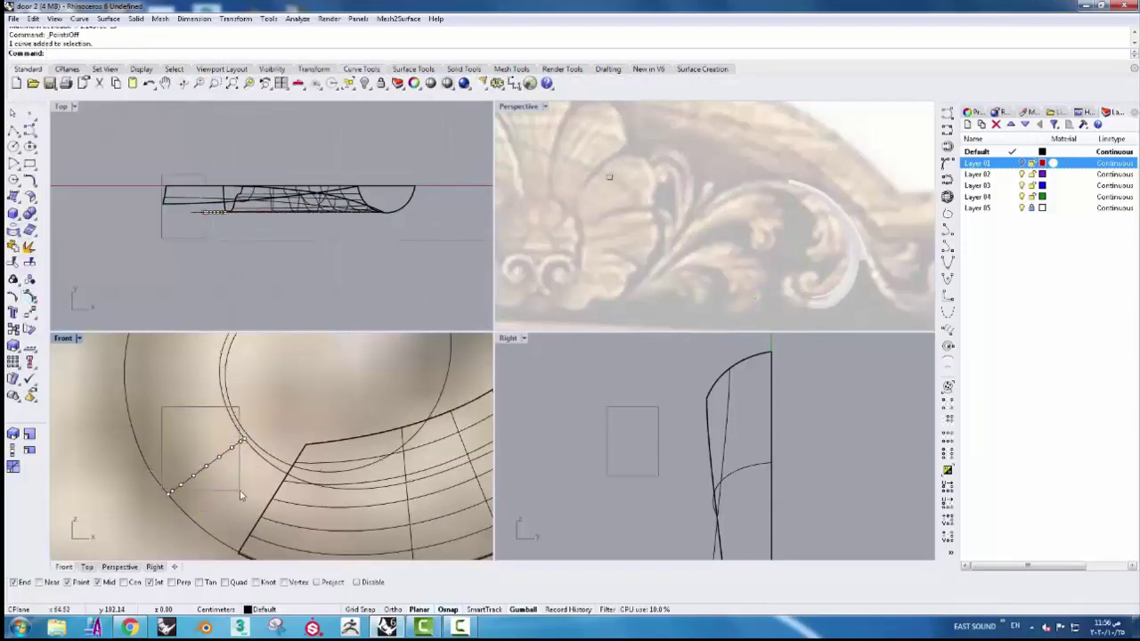
pyautogui.moveTo(245, 499); pyautogui.dragTo(165, 432)
pyautogui.scroll(1, 215, 249)
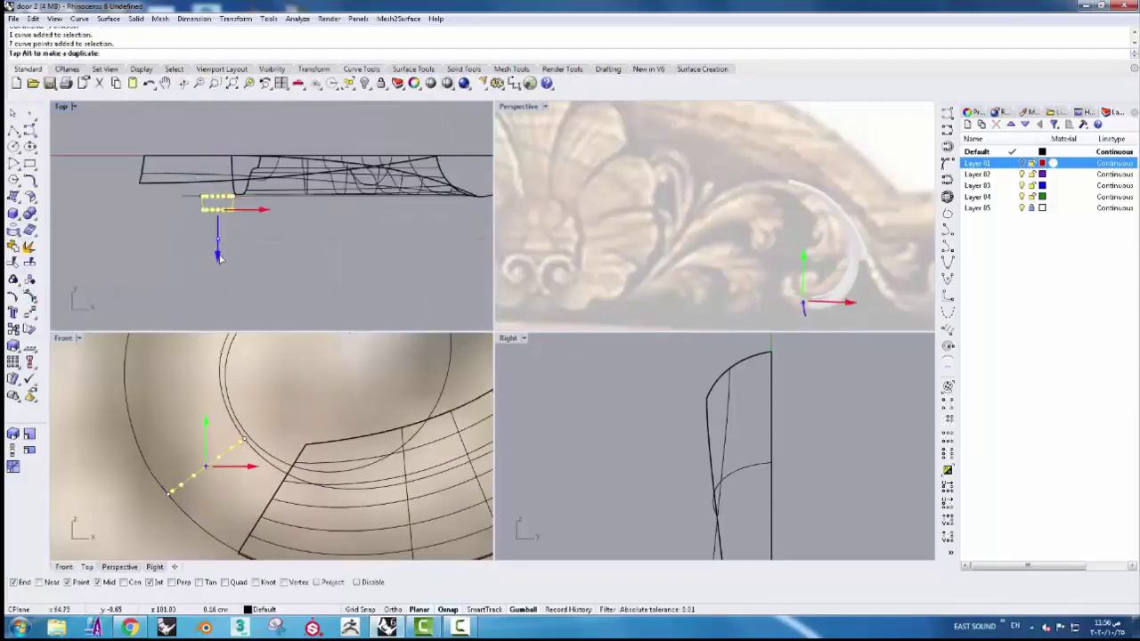
pyautogui.moveTo(220, 258); pyautogui.dragTo(249, 270)
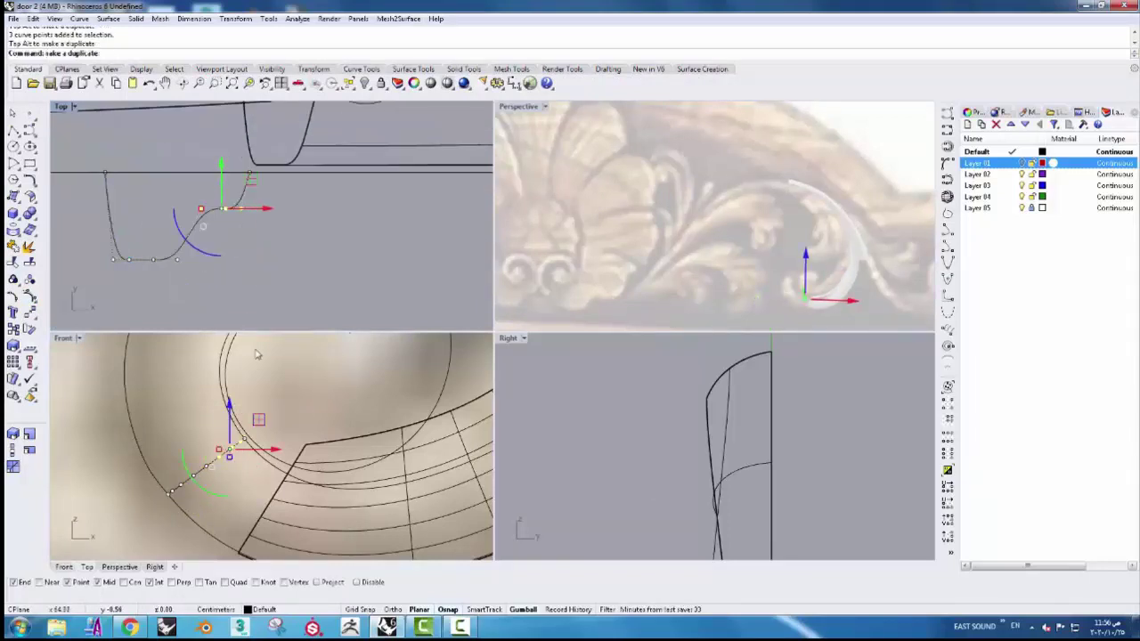
pyautogui.scroll(-3, 331, 481)
pyautogui.click(700, 70)
# - Pick the scroll's two rails and cross-section curve for a two-rail sweep
pyautogui.click(331, 83)
pyautogui.scroll(3, 268, 445)
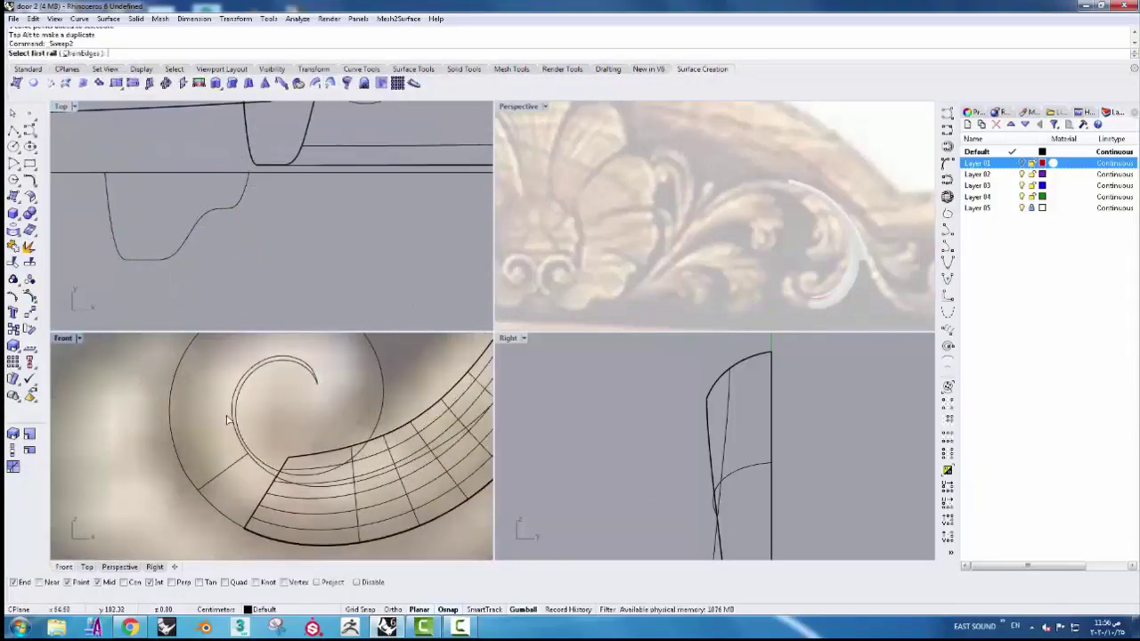
pyautogui.click(383, 454)
pyautogui.click(185, 446)
pyautogui.click(214, 480)
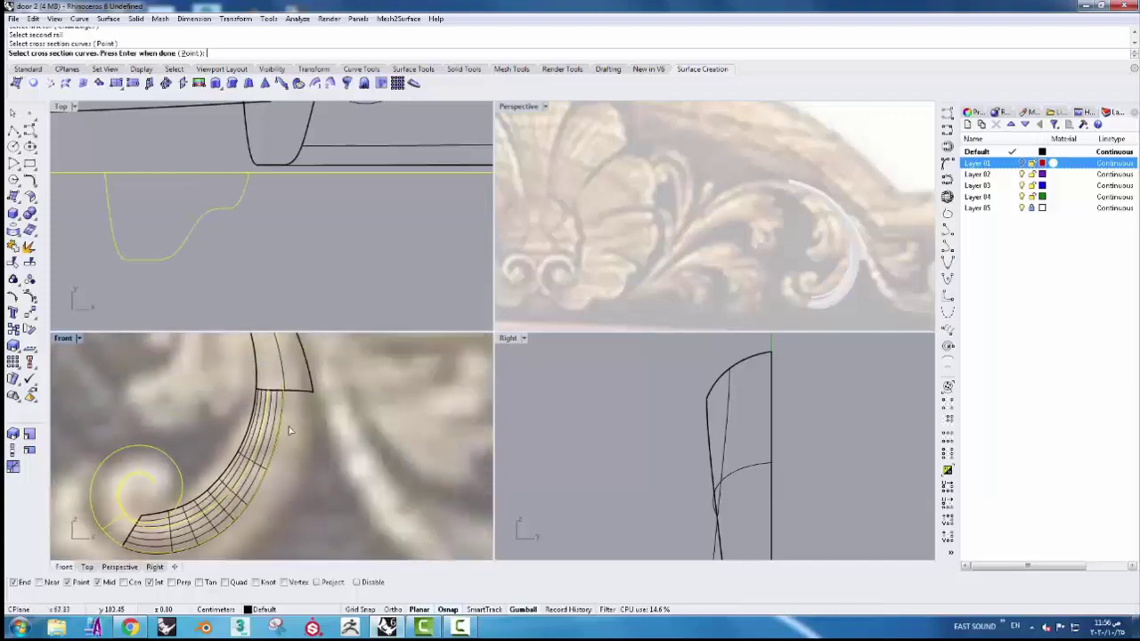
pyautogui.scroll(3, 268, 401)
pyautogui.click(276, 370)
pyautogui.click(292, 398)
pyautogui.scroll(-3, 267, 445)
pyautogui.press('Return')
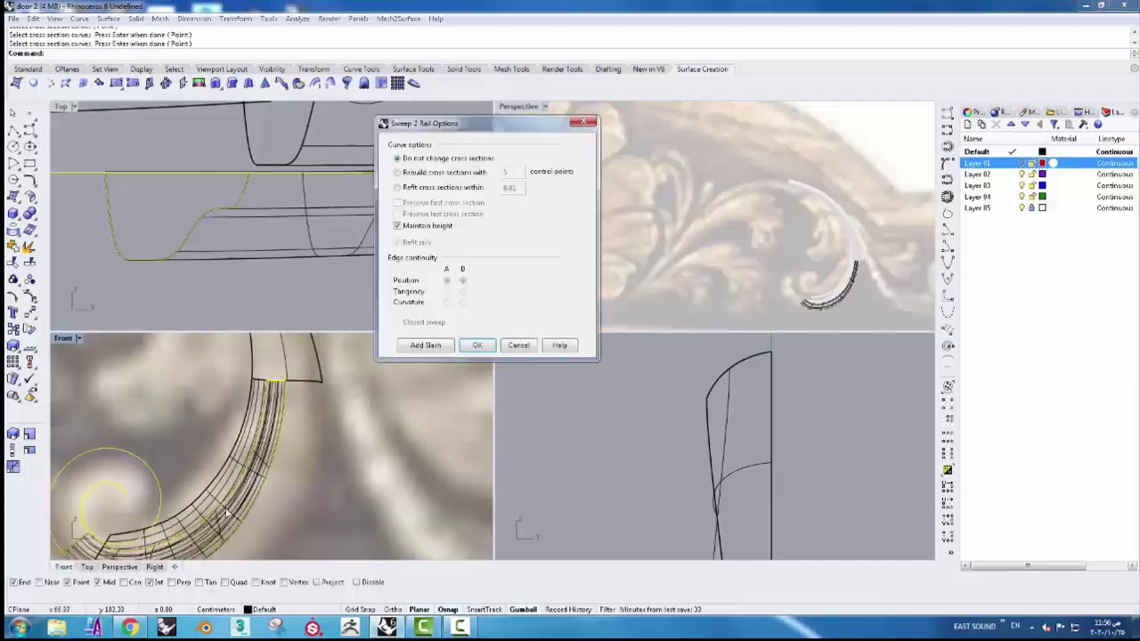
# - Set the matching rail point and build the swept scroll surface
pyautogui.scroll(2, 178, 463)
pyautogui.click(359, 344)
pyautogui.scroll(2, 178, 499)
pyautogui.scroll(-2, 179, 526)
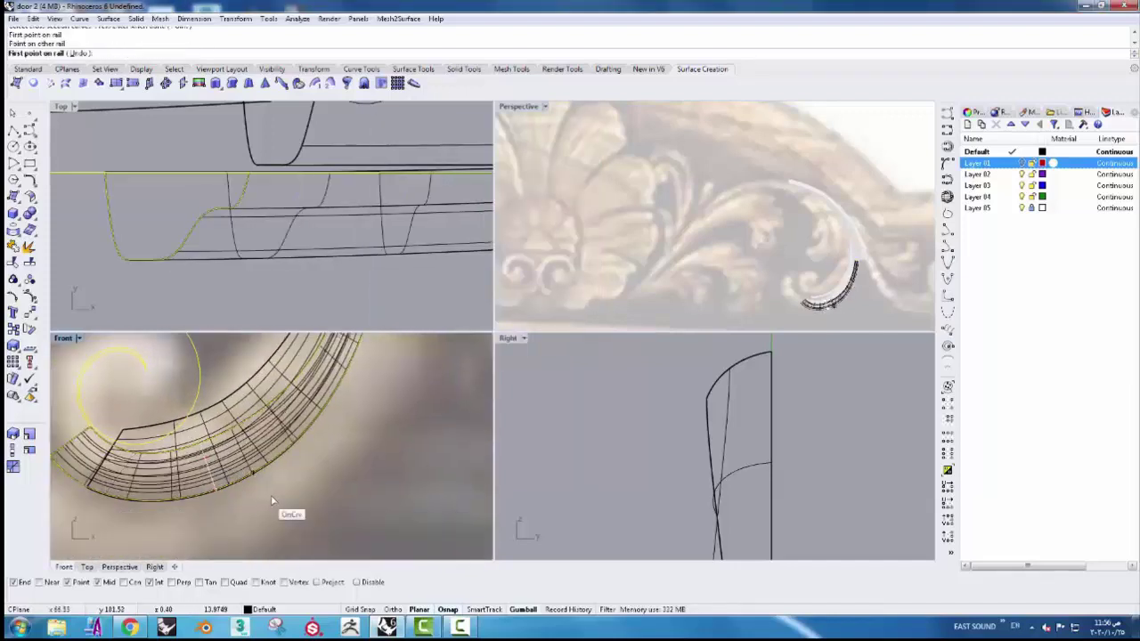
pyautogui.press('Return')
pyautogui.click(476, 346)
pyautogui.scroll(3, 757, 249)
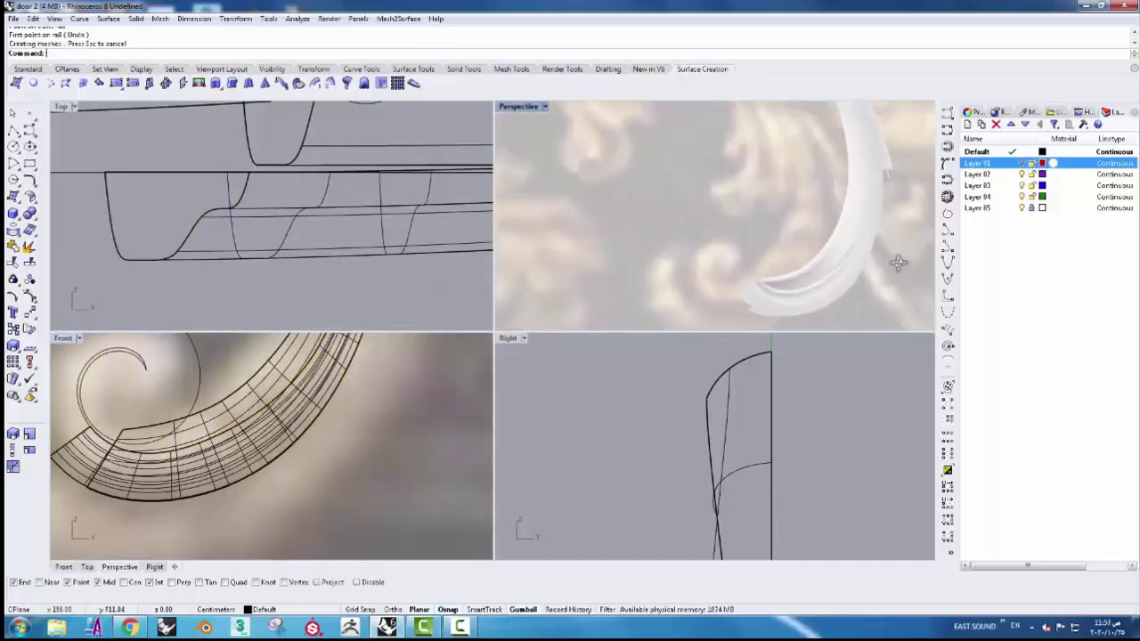
pyautogui.scroll(2, 172, 459)
# - Repeat Sweep2 with the curl's two rails and cross-section to surface the spiral curl
pyautogui.press('Return')
pyautogui.click(173, 458)
pyautogui.click(171, 481)
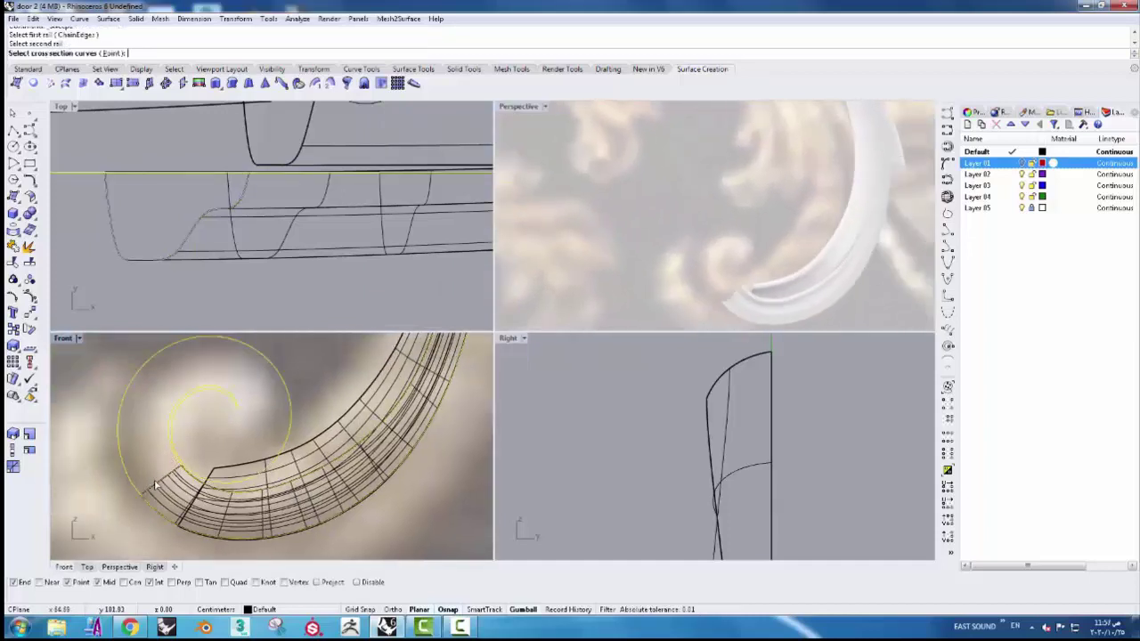
pyautogui.click(169, 486)
pyautogui.click(196, 518)
pyautogui.press('Return')
pyautogui.click(426, 345)
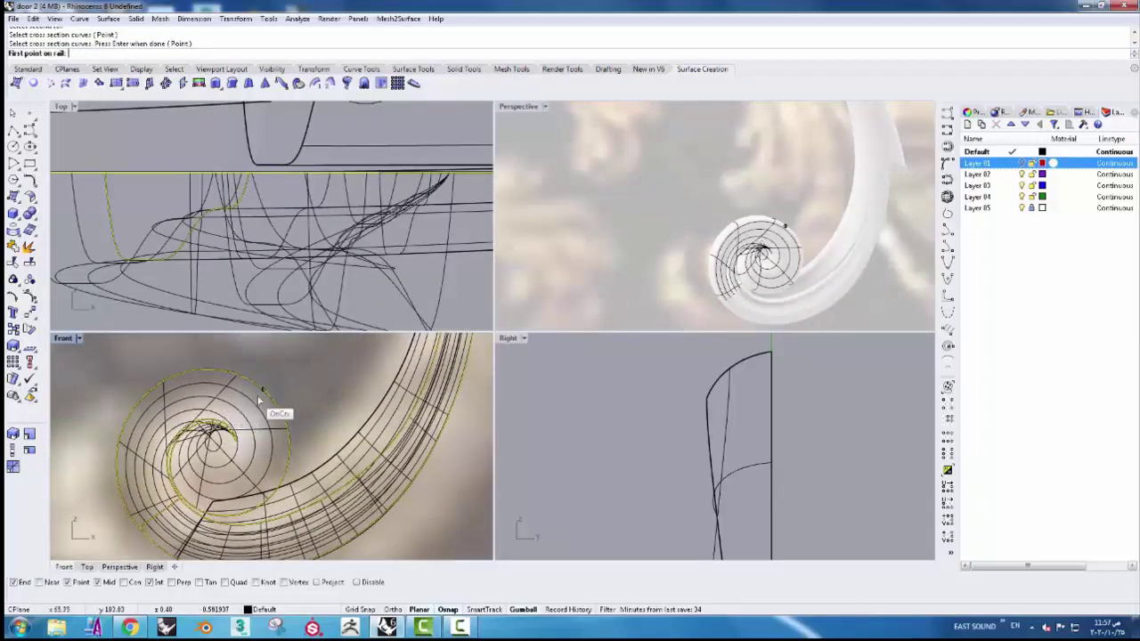
pyautogui.press('Return')
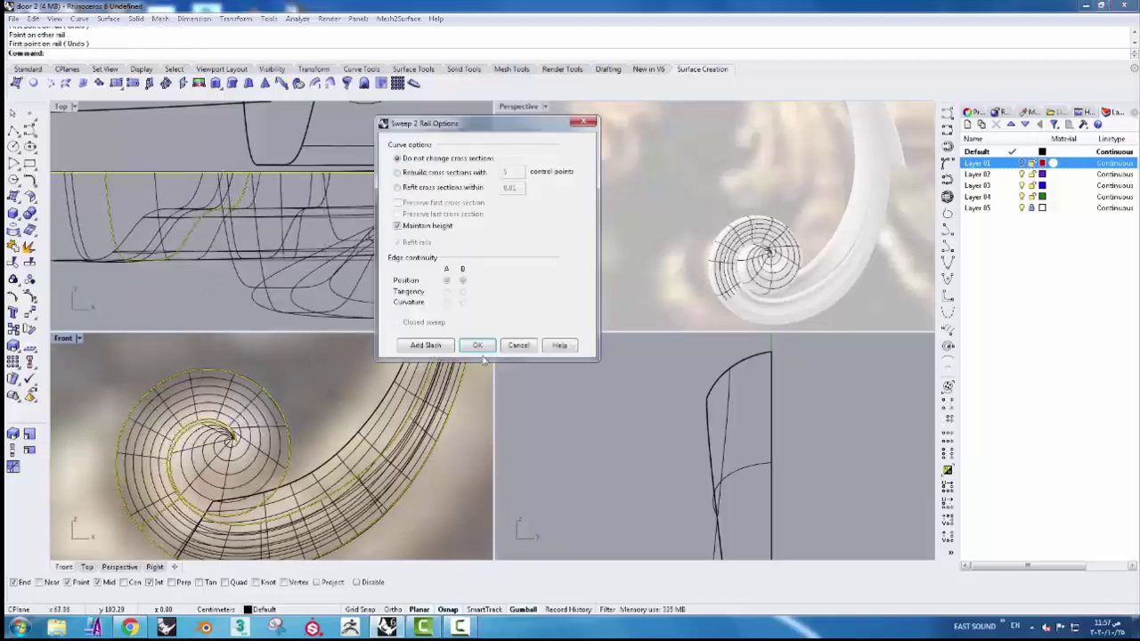
pyautogui.click(478, 353)
# - Draw a sphere centred in the spiral's eye
pyautogui.click(135, 18)
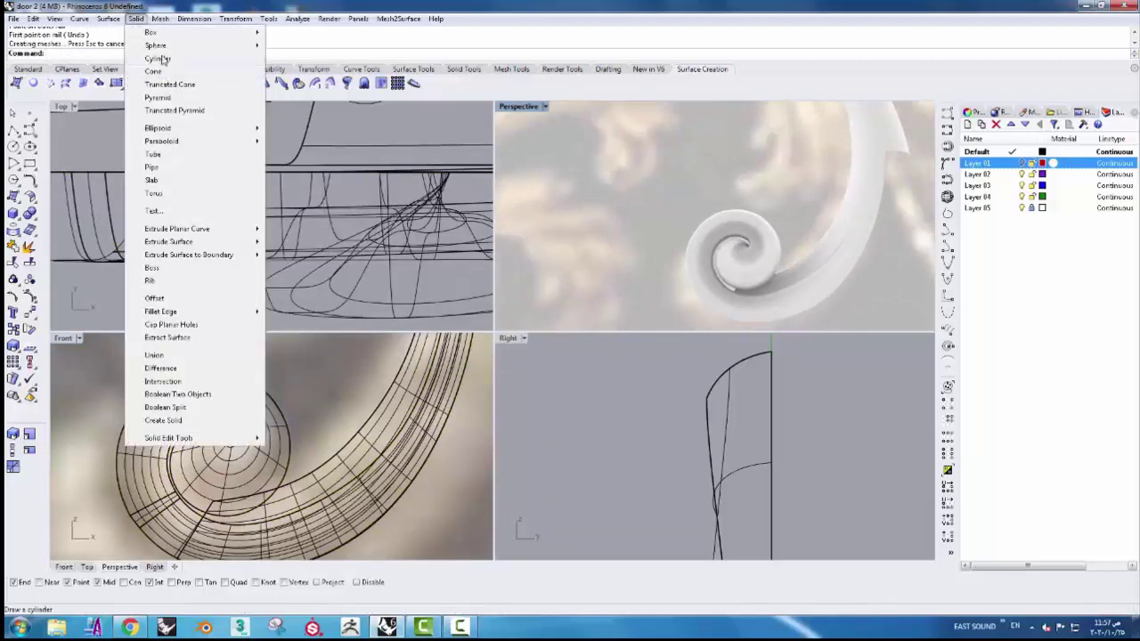
pyautogui.click(299, 42)
pyautogui.scroll(2, 223, 437)
pyautogui.click(200, 459)
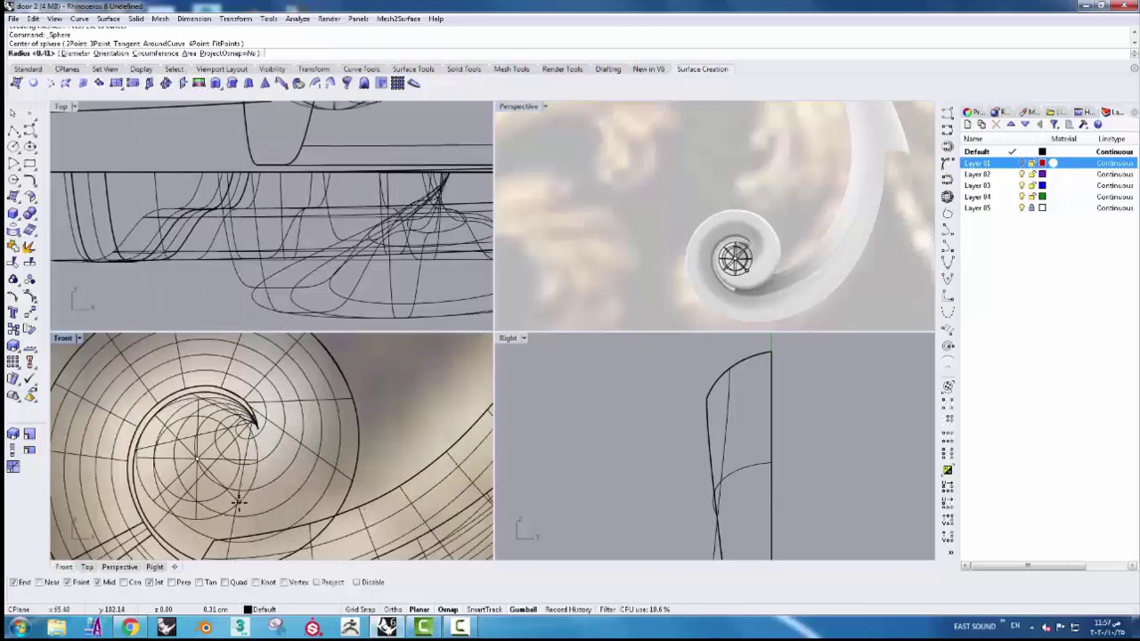
pyautogui.click(255, 425)
# - Sink the sphere into the spiral centre and scale it to fit the eye
pyautogui.click(256, 426)
pyautogui.scroll(-3, 269, 227)
pyautogui.scroll(-2, 269, 228)
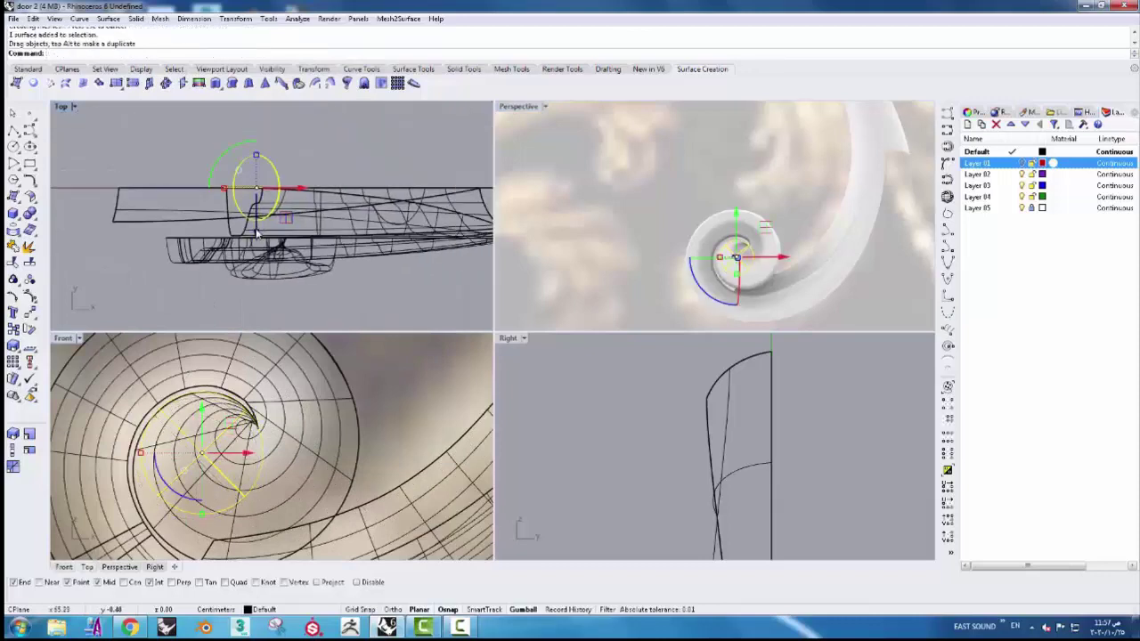
pyautogui.scroll(2, 263, 223)
pyautogui.moveTo(258, 171); pyautogui.dragTo(261, 234)
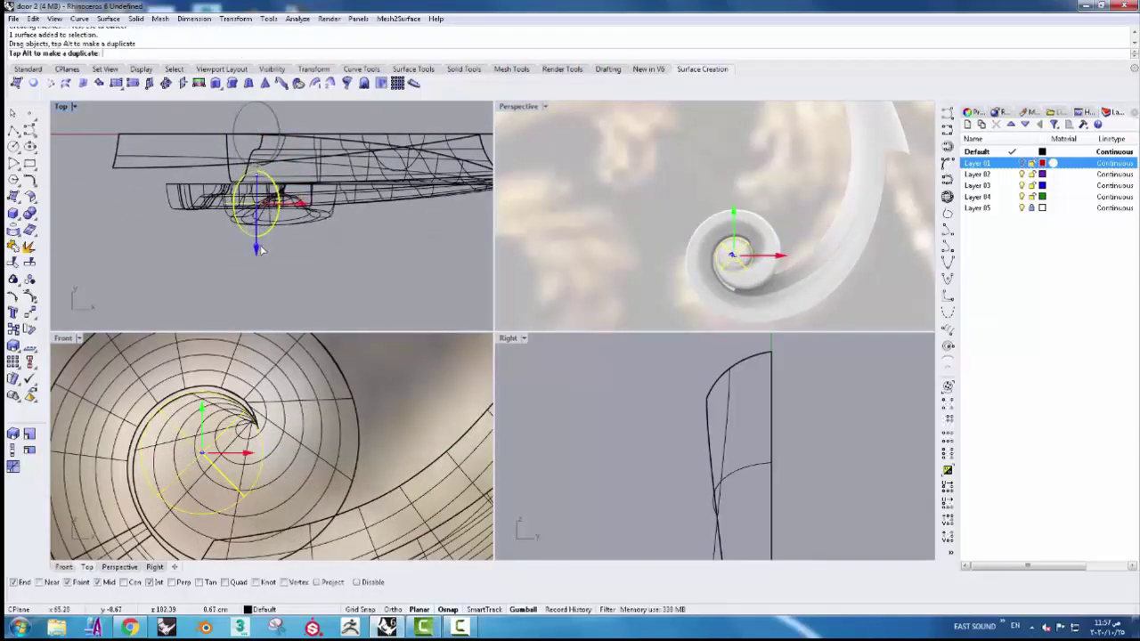
pyautogui.scroll(2, 260, 253)
pyautogui.moveTo(258, 192)
pyautogui.mouseDown()
pyautogui.moveTo(257, 168)
pyautogui.moveTo(257, 177)
pyautogui.mouseUp()
pyautogui.click(401, 401)
pyautogui.scroll(-3, 401, 400)
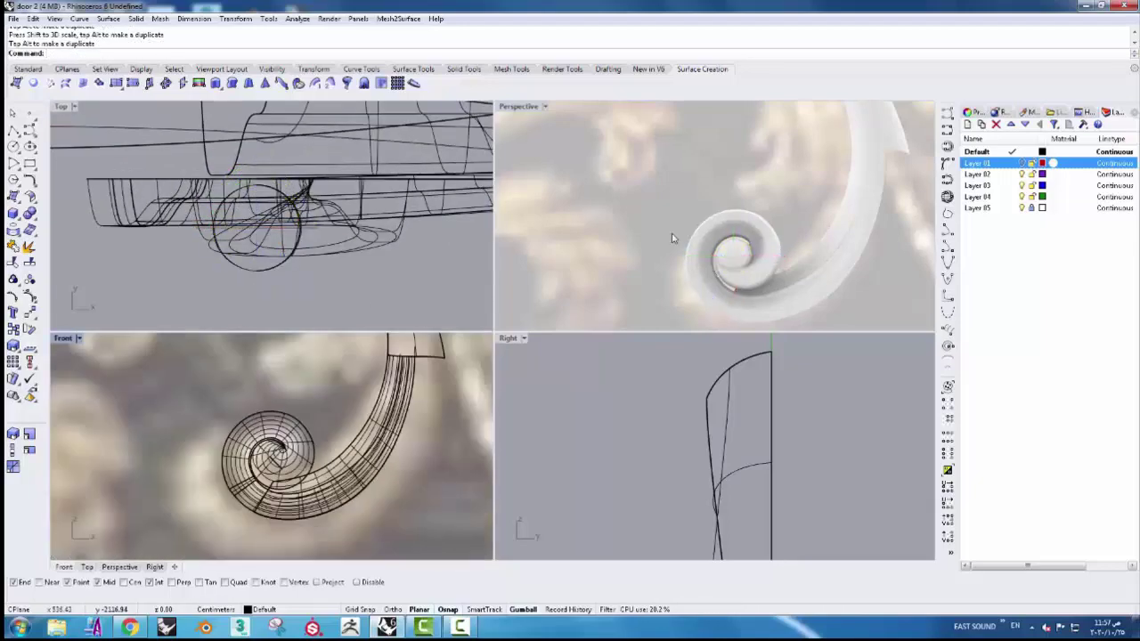
pyautogui.scroll(-5, 546, 203)
# - Show all the hidden curves again
pyautogui.click(365, 83)
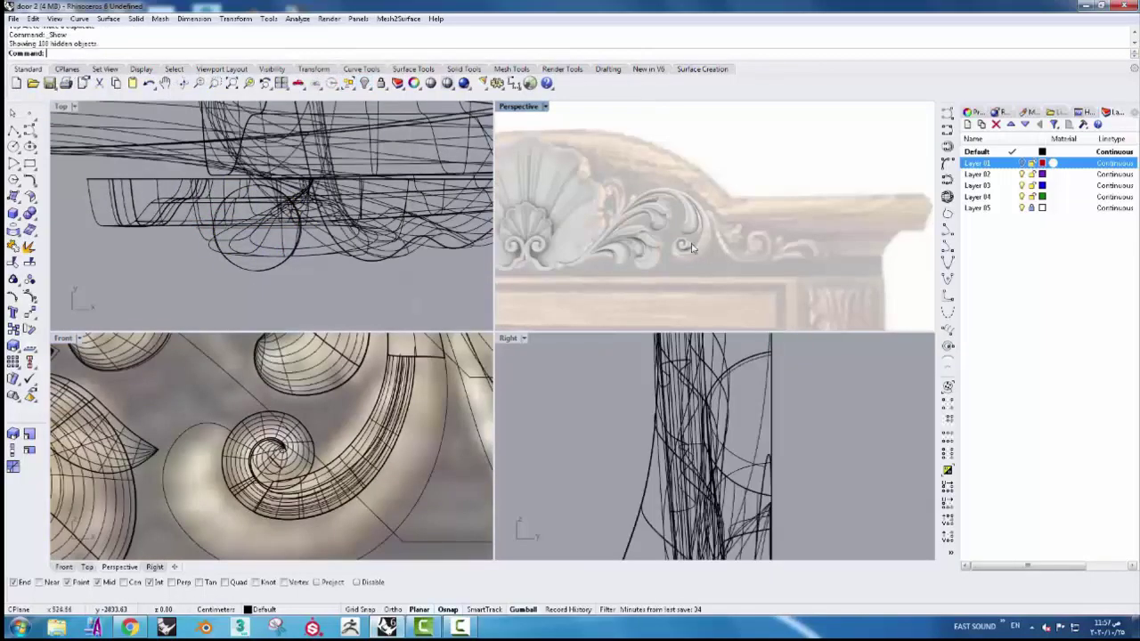
pyautogui.scroll(3, 721, 242)
pyautogui.scroll(2, 721, 242)
pyautogui.scroll(2, 722, 242)
pyautogui.scroll(2, 669, 258)
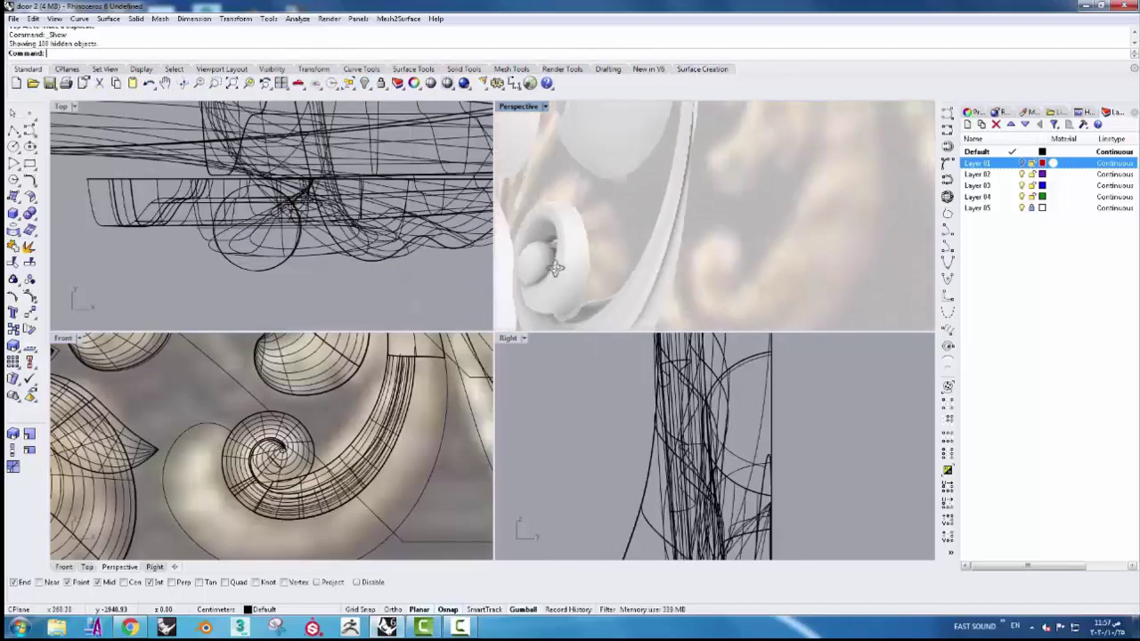
pyautogui.scroll(-5, 669, 257)
pyautogui.scroll(-3, 342, 486)
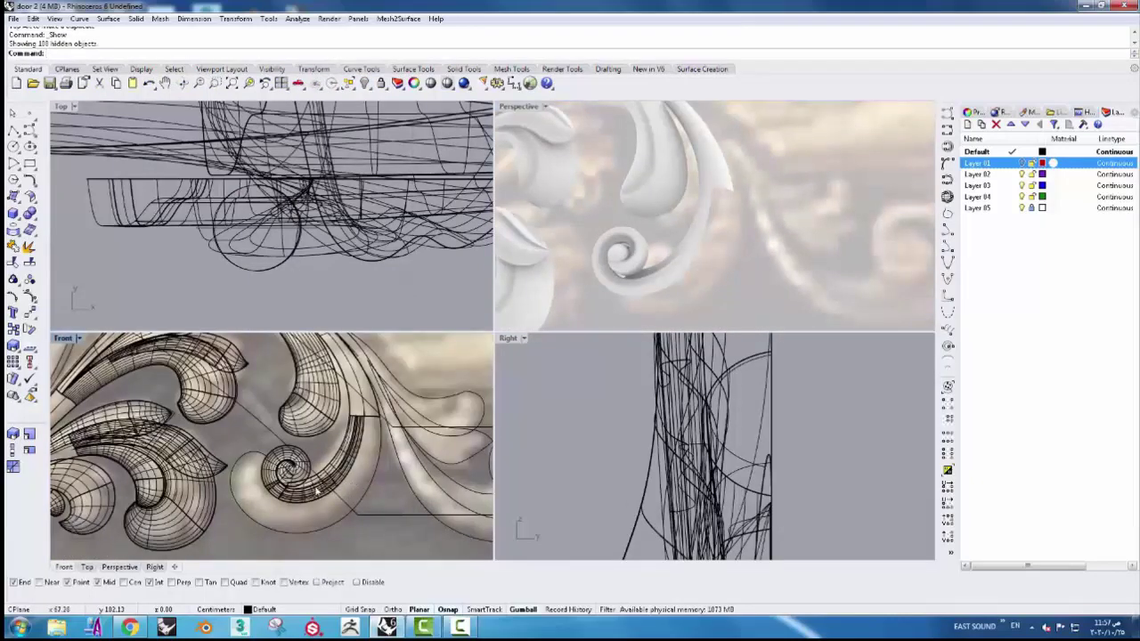
pyautogui.scroll(3, 350, 477)
pyautogui.scroll(2, 260, 403)
# - Project the spiral's outline curve flat onto the construction plane
pyautogui.click(261, 403)
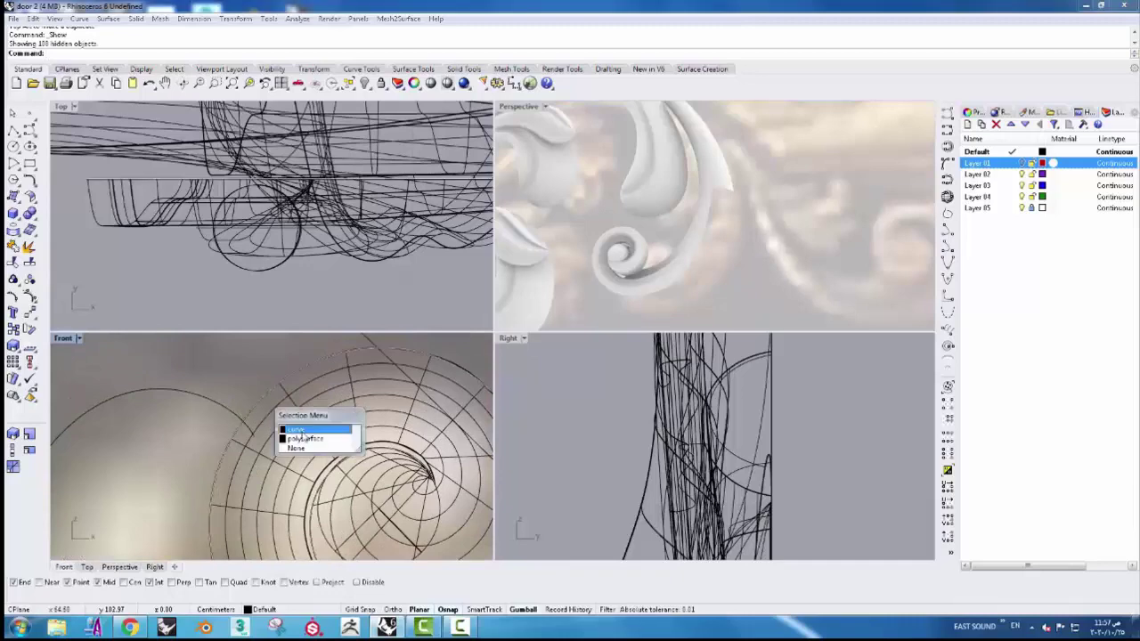
pyautogui.click(305, 436)
pyautogui.scroll(-3, 304, 436)
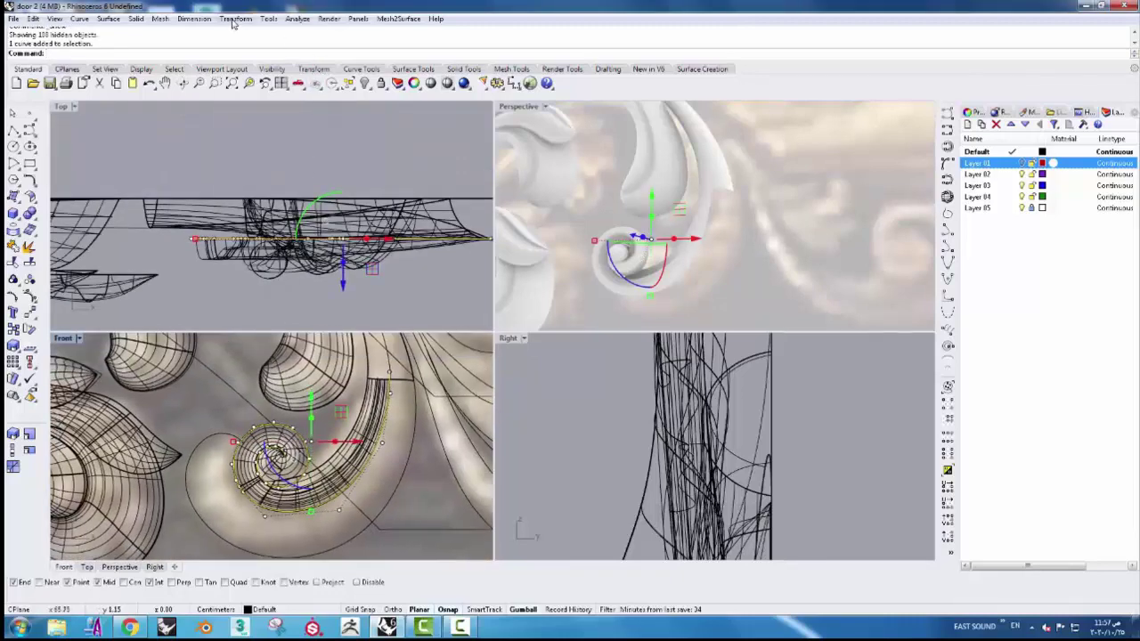
pyautogui.click(235, 19)
pyautogui.click(258, 193)
# - Split the spiral curve at the cutting curve and trim off the excess piece
pyautogui.scroll(3, 254, 448)
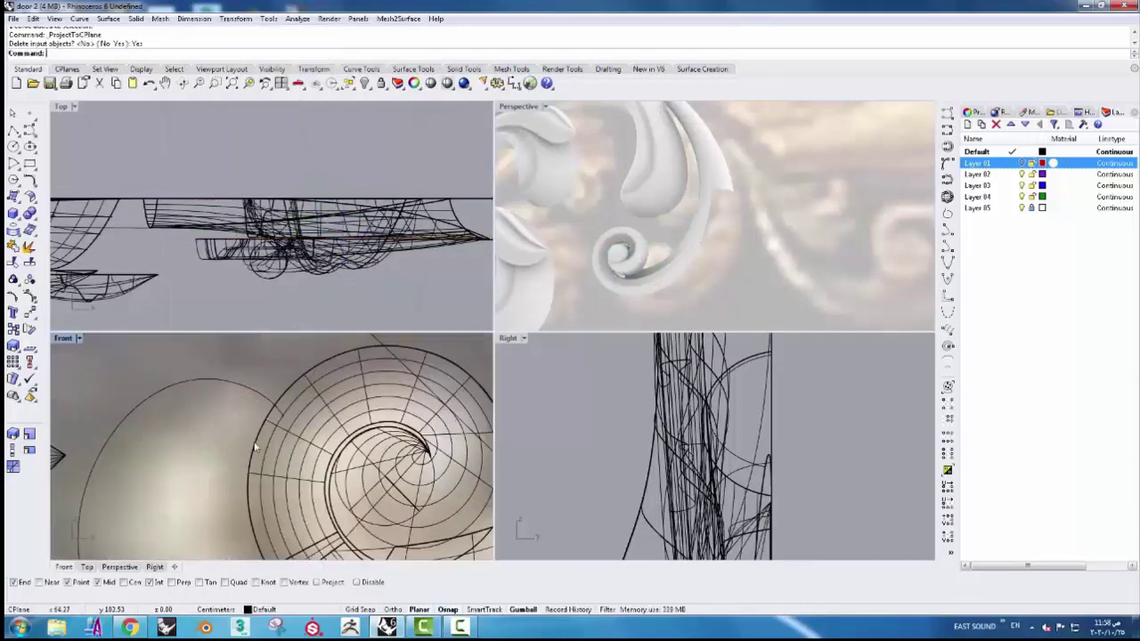
pyautogui.scroll(2, 256, 448)
pyautogui.click(255, 420)
pyautogui.click(293, 454)
pyautogui.click(29, 264)
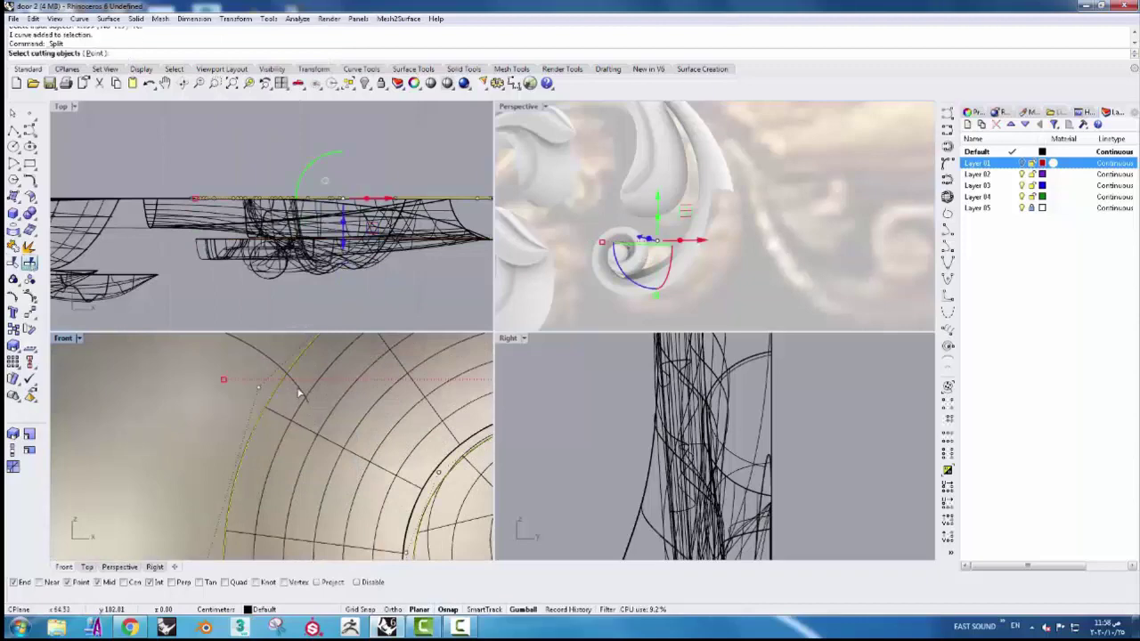
pyautogui.click(14, 264)
pyautogui.click(307, 421)
pyautogui.scroll(-2, 223, 414)
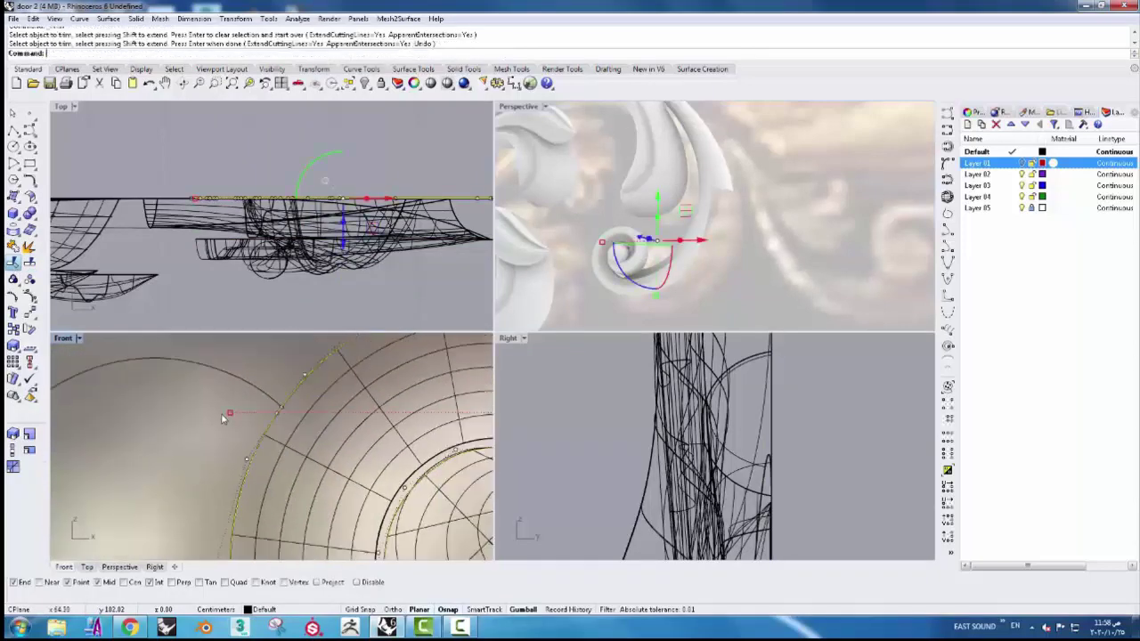
pyautogui.scroll(-2, 223, 418)
pyautogui.scroll(-2, 241, 436)
pyautogui.press('Return')
# - Copy a curve with object snapping off and drag the copy onto the lower-left leaf lobe
pyautogui.moveTo(249, 447); pyautogui.dragTo(277, 445, button='right')
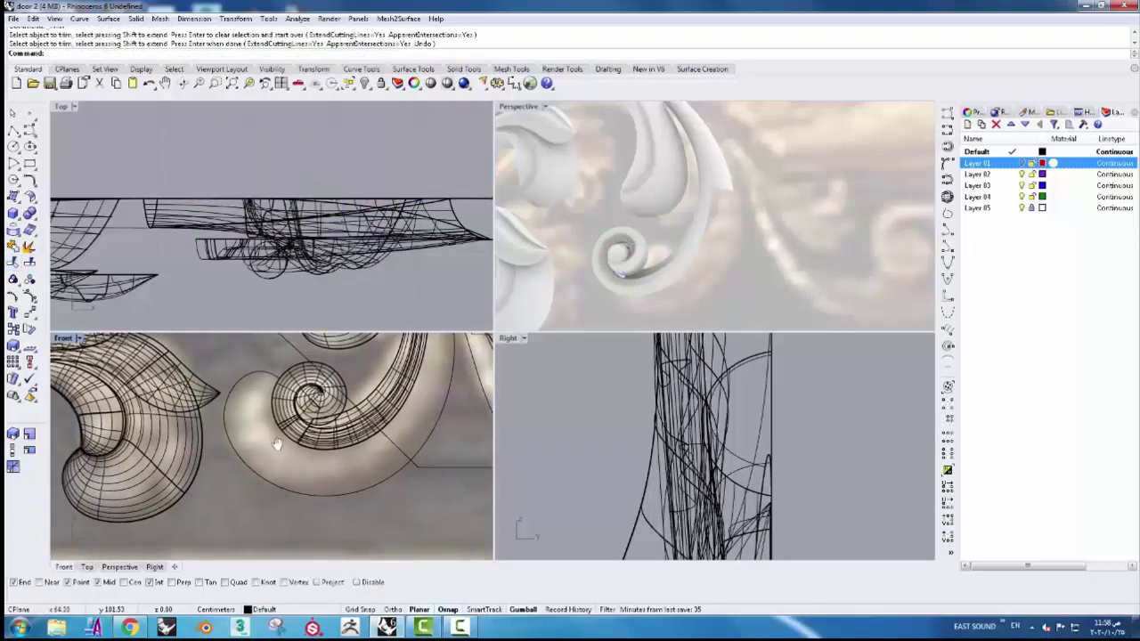
pyautogui.click(163, 474)
pyautogui.click(200, 488)
pyautogui.click(13, 329)
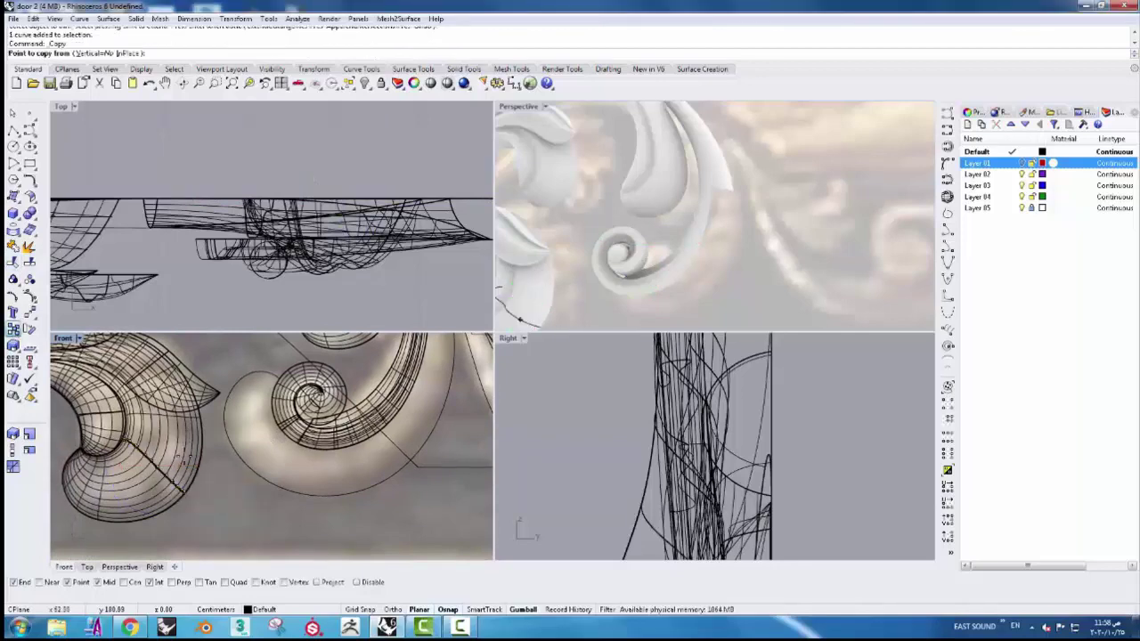
pyautogui.click(356, 582)
pyautogui.click(225, 513)
pyautogui.click(370, 513)
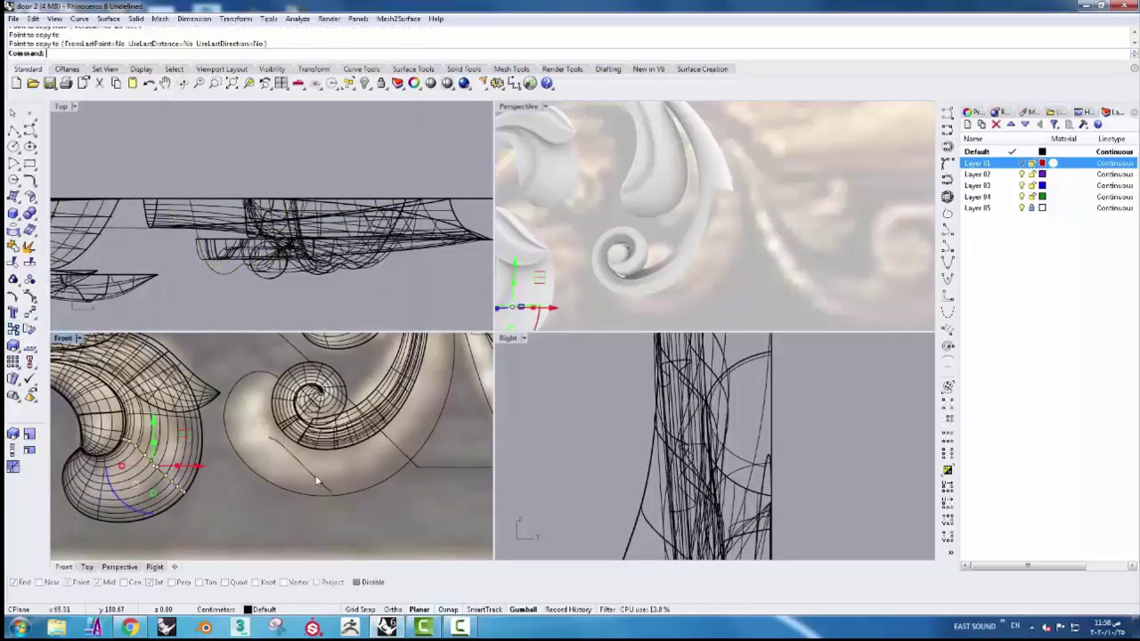
pyautogui.press('Return')
pyautogui.click(288, 515)
pyautogui.scroll(3, 327, 485)
pyautogui.moveTo(325, 483); pyautogui.dragTo(267, 497)
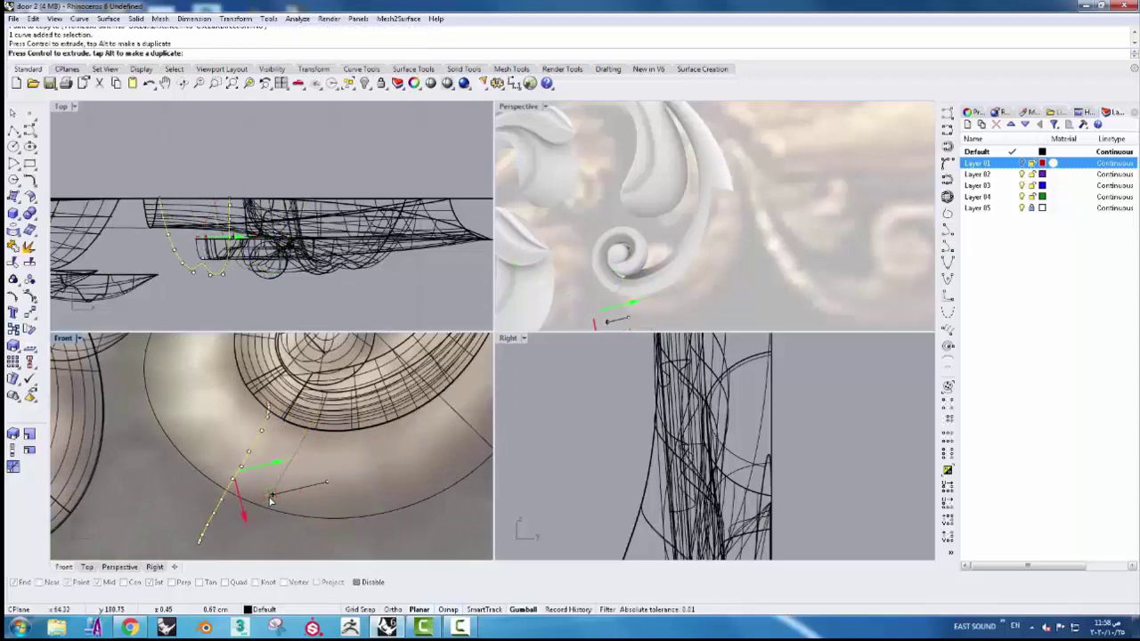
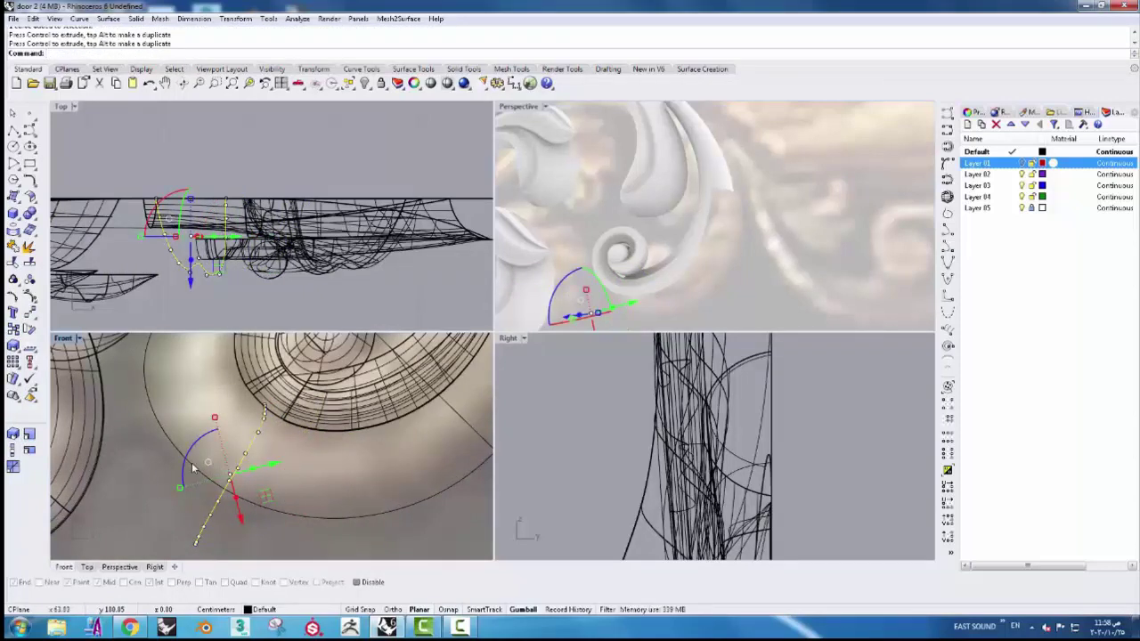
# - Scale the copied cross-section curve at the spiral's lower end so it spans between the rails
pyautogui.scroll(-5, 641, 431)
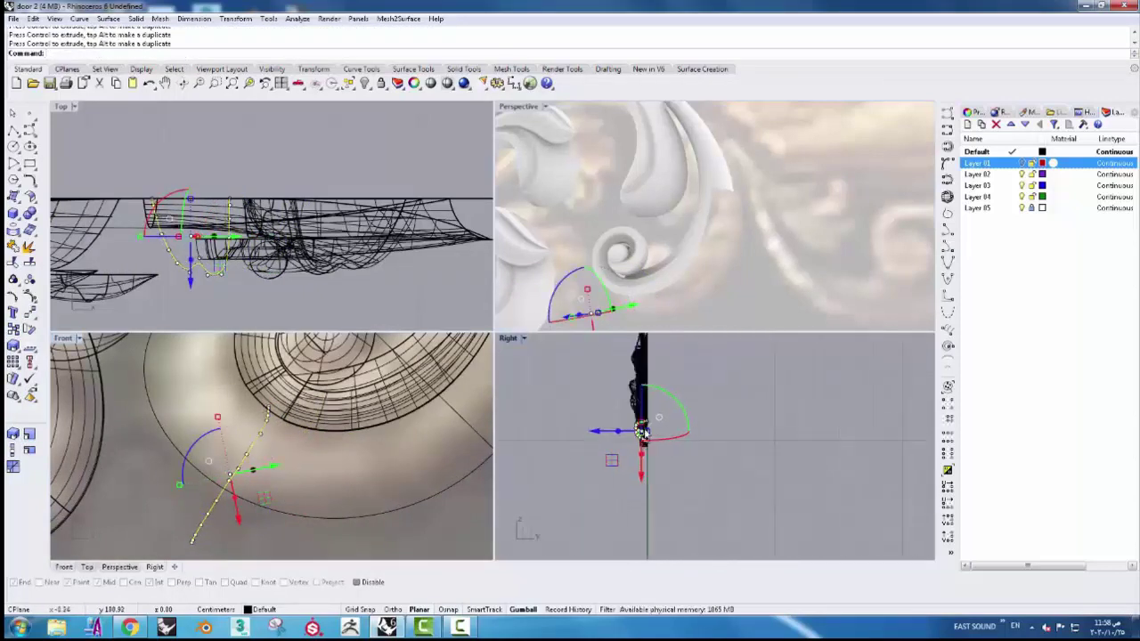
pyautogui.scroll(2, 642, 431)
pyautogui.scroll(2, 641, 311)
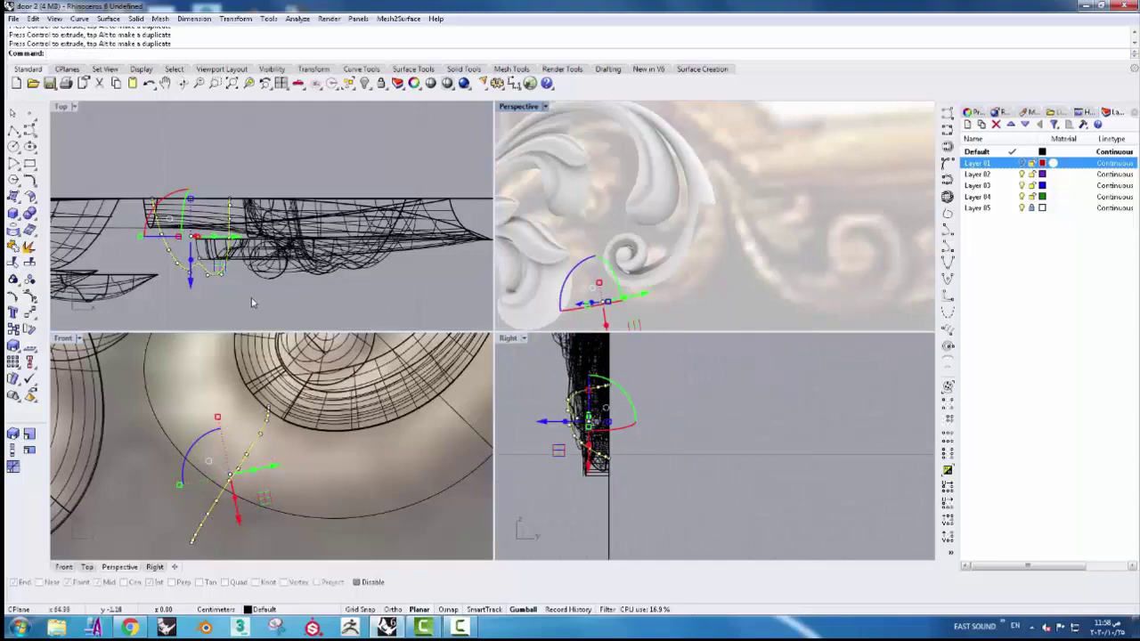
pyautogui.click(12, 435)
pyautogui.click(596, 320)
pyautogui.click(619, 279)
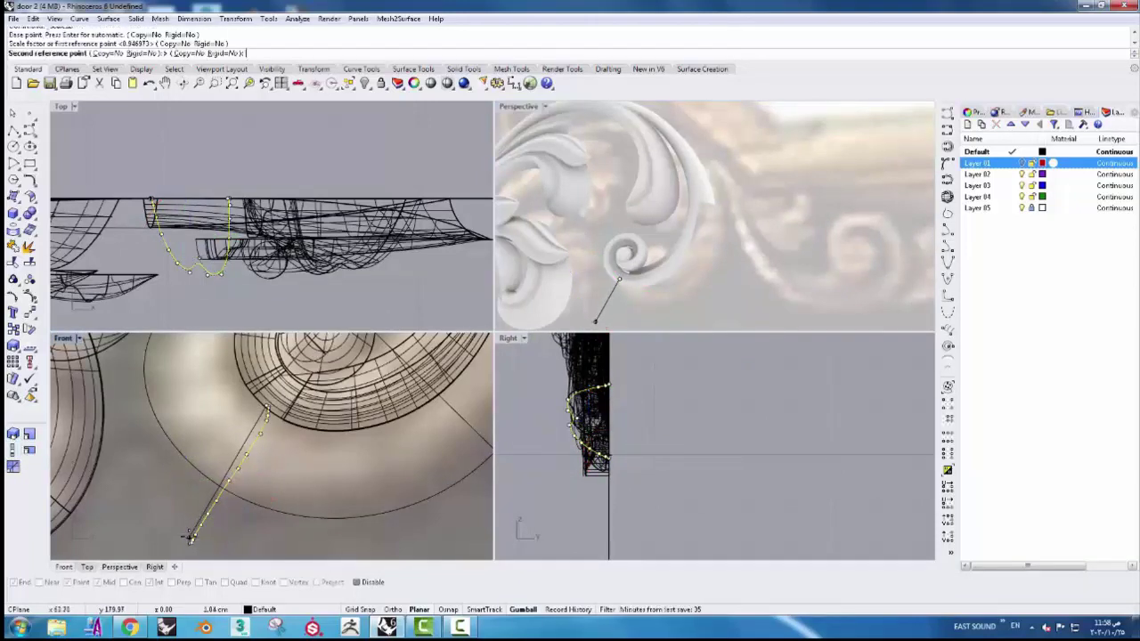
pyautogui.click(219, 483)
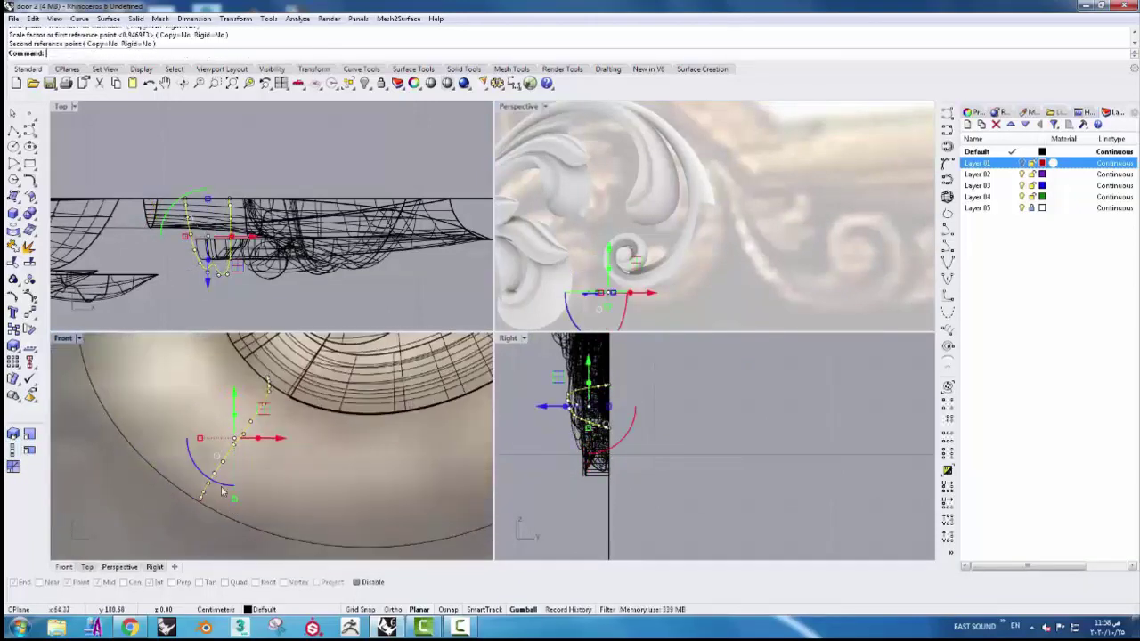
pyautogui.click(381, 504)
pyautogui.scroll(-2, 380, 503)
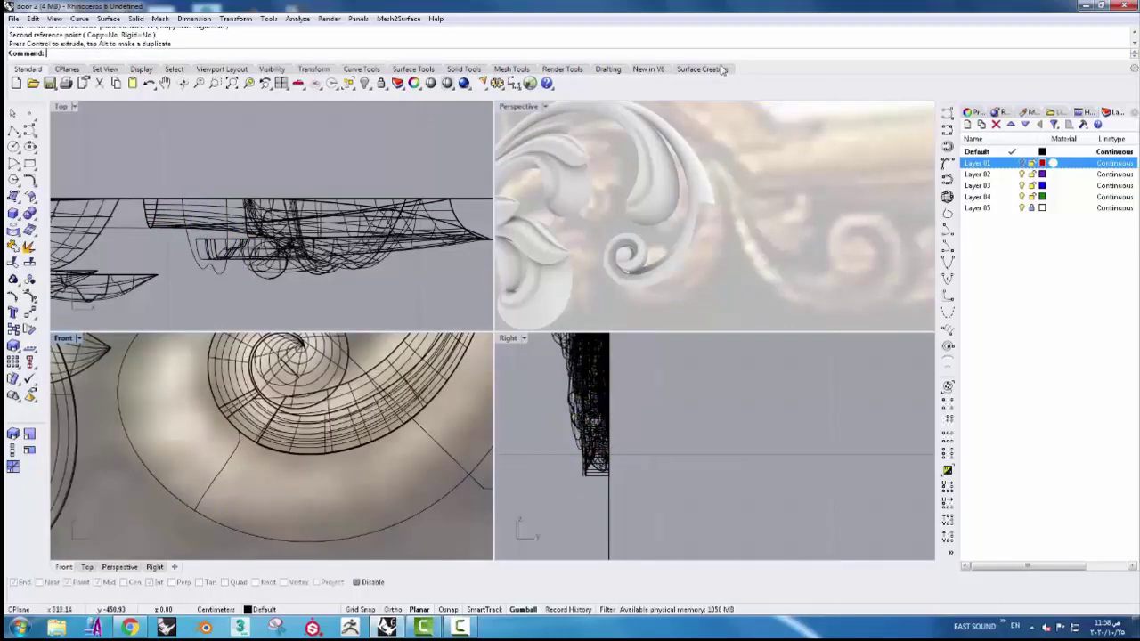
pyautogui.click(702, 69)
# - Try a two-rail sweep along the spiral rails with the cross-section, then cancel it
pyautogui.click(330, 83)
pyautogui.click(374, 488)
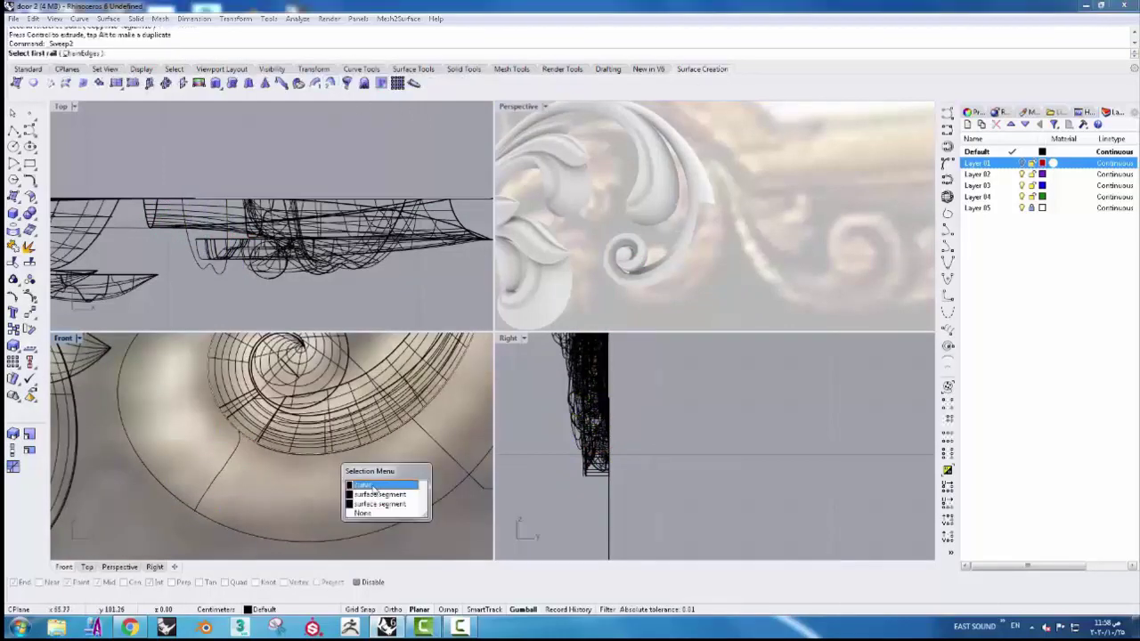
pyautogui.click(374, 486)
pyautogui.click(315, 531)
pyautogui.scroll(-2, 345, 412)
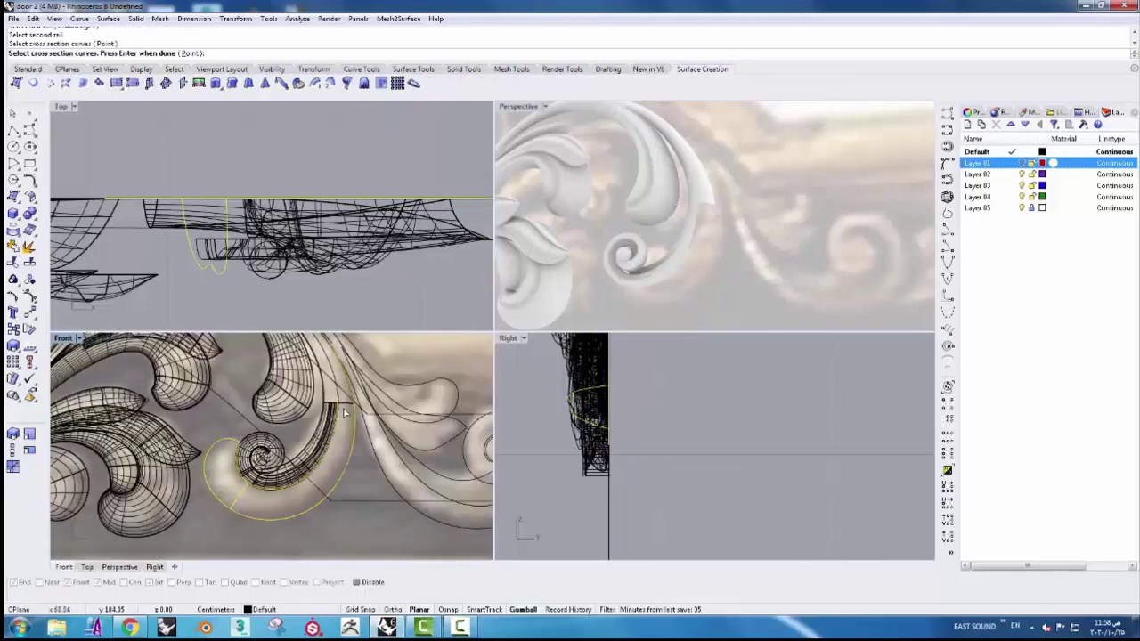
pyautogui.click(345, 412)
pyautogui.click(383, 430)
pyautogui.press('Return')
pyautogui.press('Return')
pyautogui.scroll(2, 337, 488)
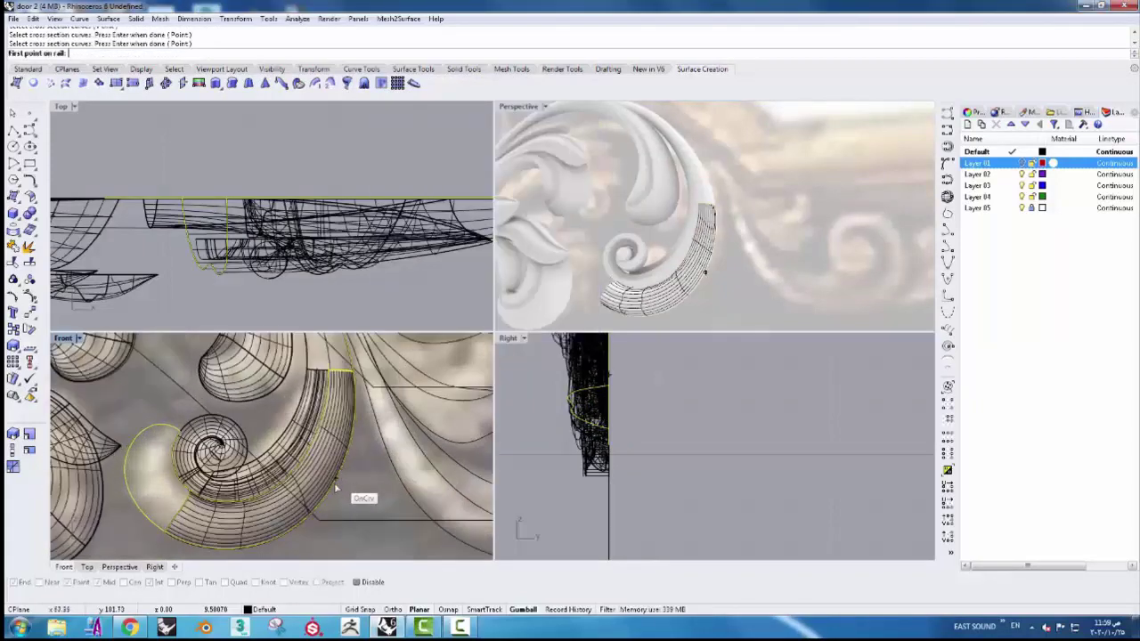
pyautogui.press('Return')
pyautogui.press('Escape')
pyautogui.press('Return')
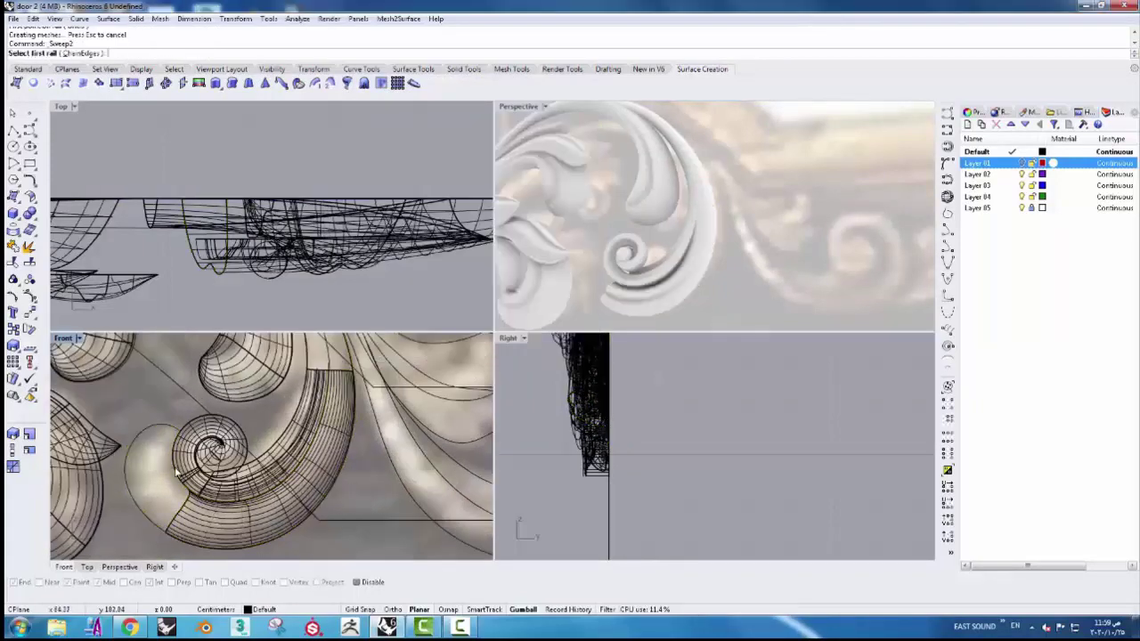
# - Sweep2 a new scroll surface between the two lower spiral rails
pyautogui.click(214, 503)
pyautogui.click(214, 501)
pyautogui.click(192, 525)
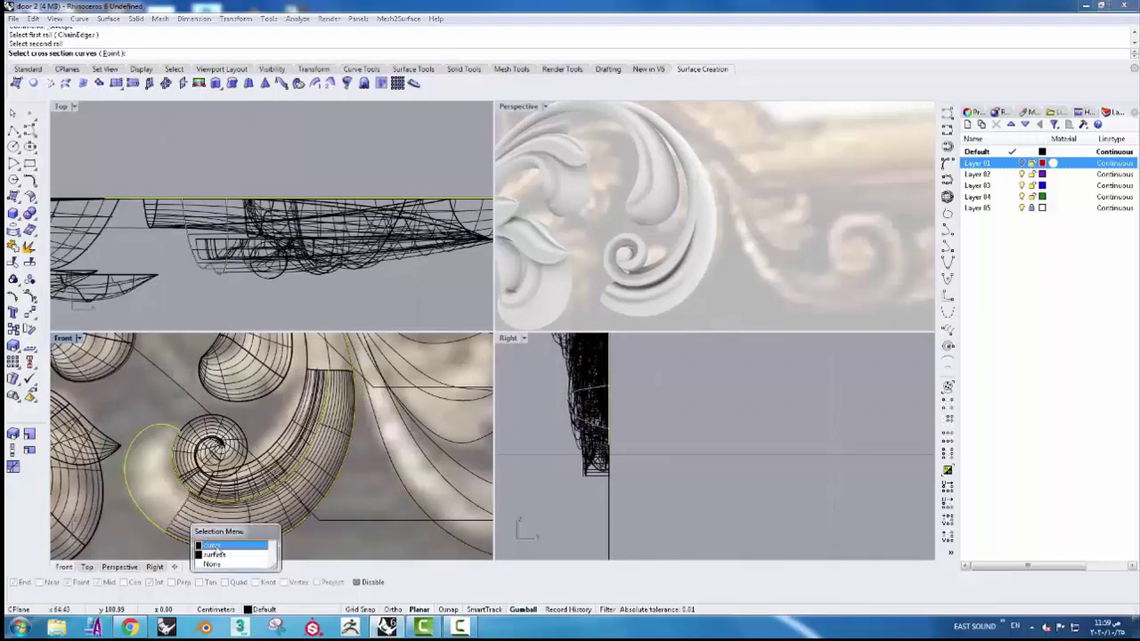
pyautogui.click(210, 545)
pyautogui.press('Return')
pyautogui.click(481, 343)
pyautogui.scroll(3, 664, 269)
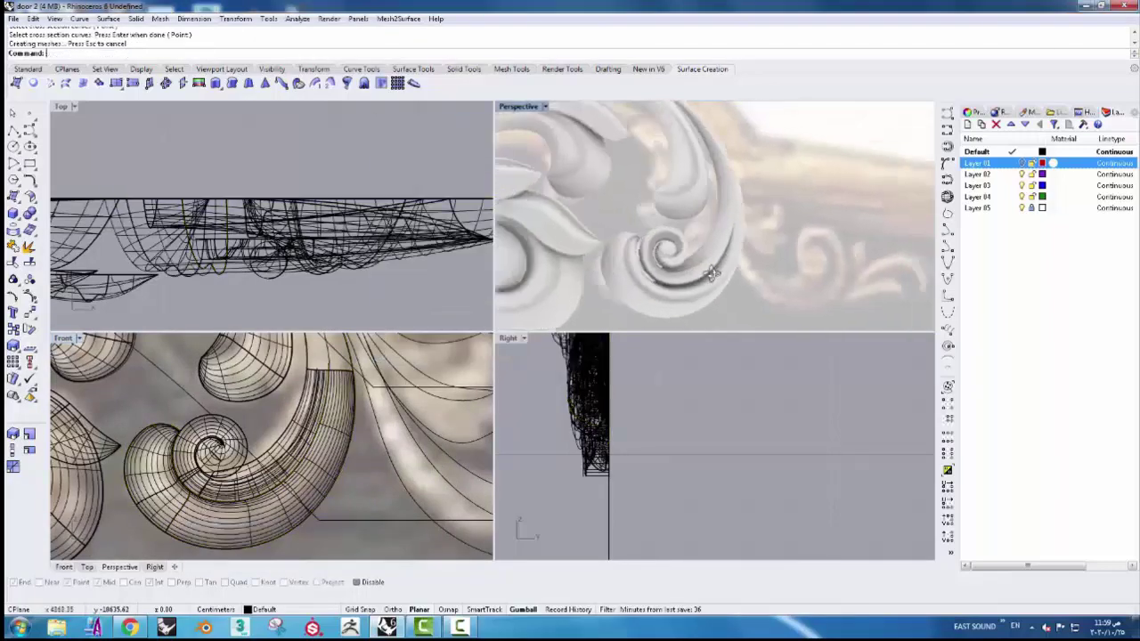
pyautogui.scroll(3, 663, 269)
# - Join the new sweep surface with the spiral polysurface and neighbouring scroll surface
pyautogui.click(696, 285)
pyautogui.click(717, 306)
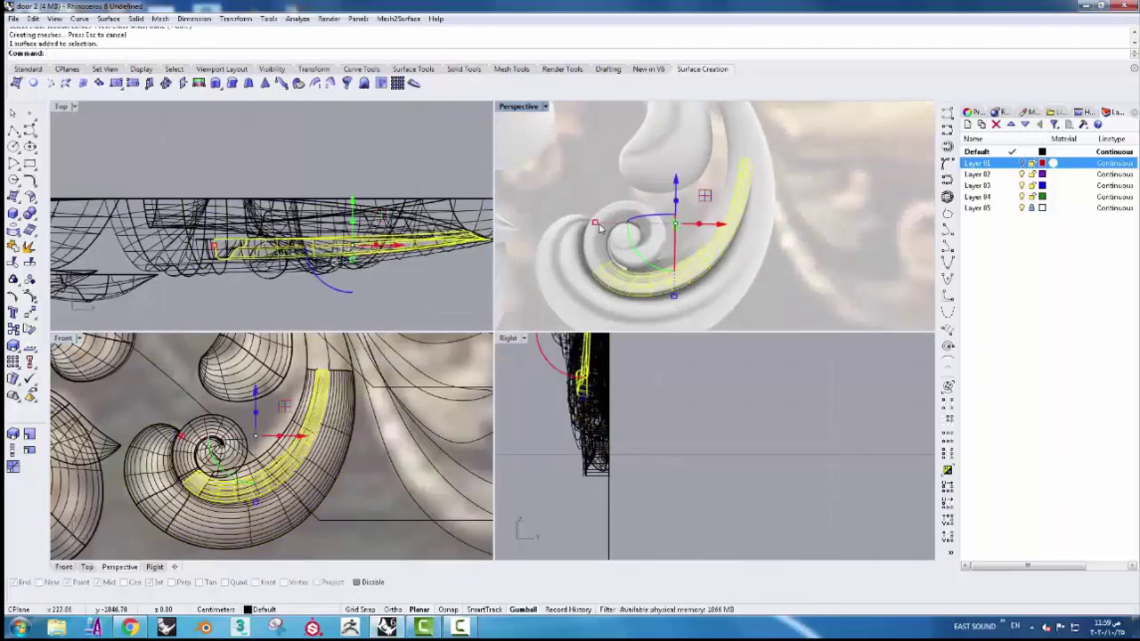
pyautogui.keyDown('shift'); pyautogui.click(603, 255); pyautogui.keyUp('shift')
pyautogui.keyDown('shift'); pyautogui.click(635, 239); pyautogui.keyUp('shift')
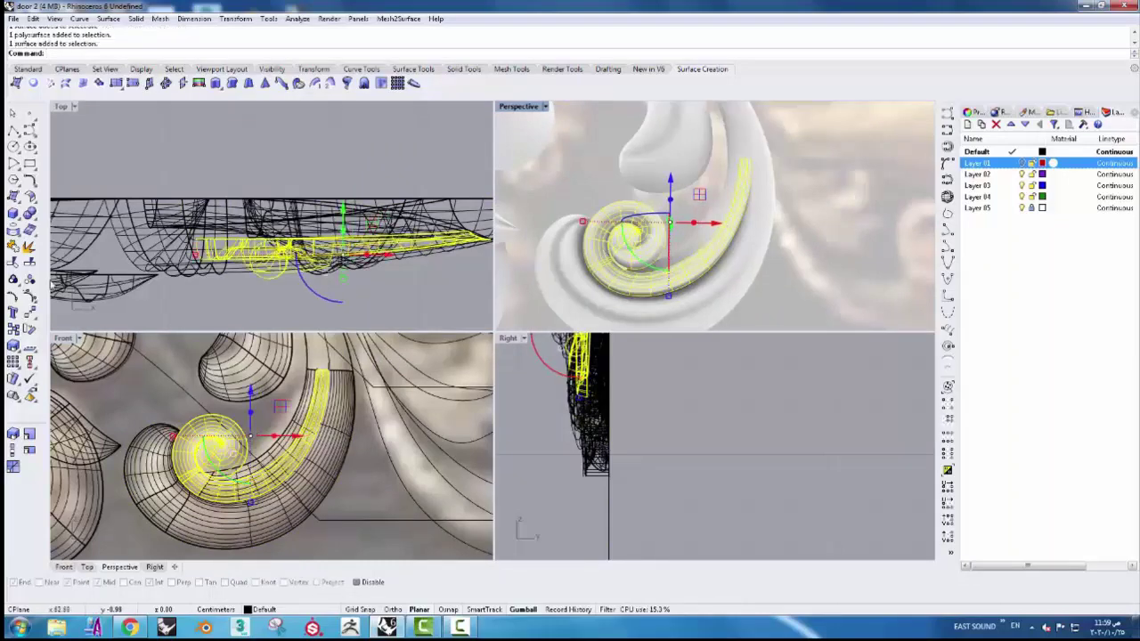
pyautogui.click(14, 250)
# - Bend the joined scroll along a spine drawn in Top view to give it depth
pyautogui.click(314, 68)
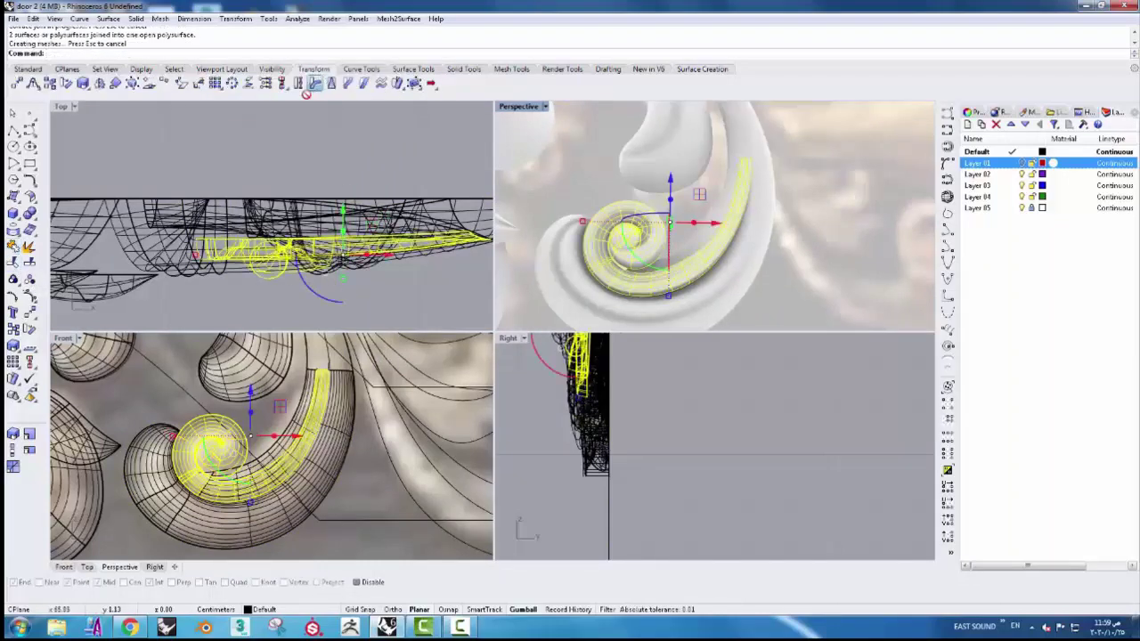
pyautogui.click(315, 83)
pyautogui.click(472, 257)
pyautogui.click(230, 298)
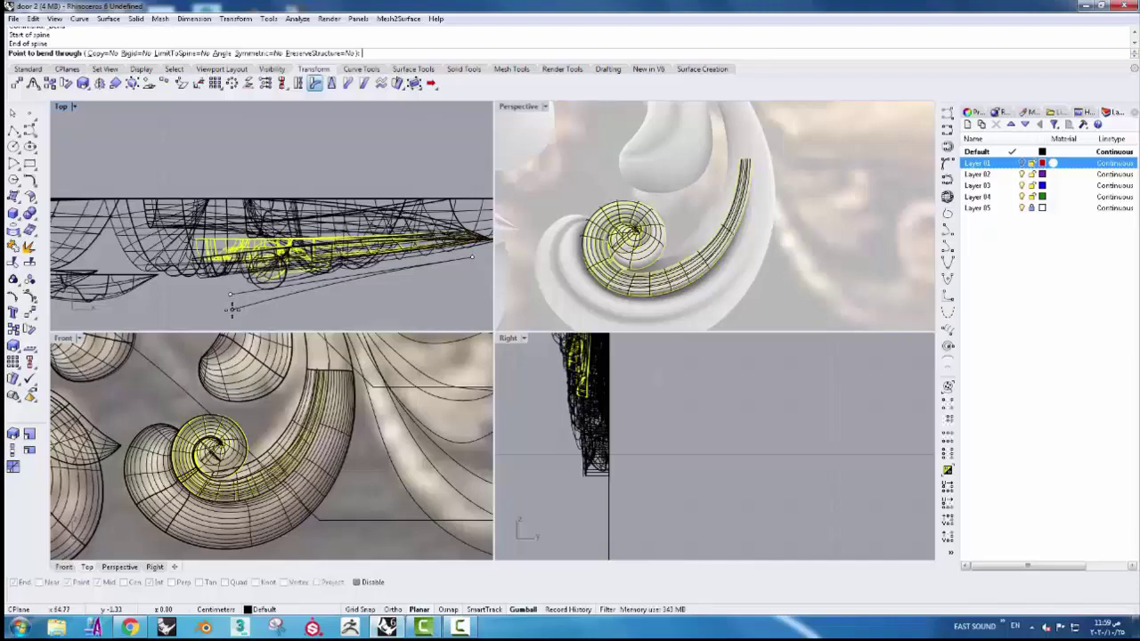
pyautogui.click(233, 305)
pyautogui.moveTo(624, 223); pyautogui.dragTo(662, 175, button='right')
pyautogui.scroll(-3, 661, 176)
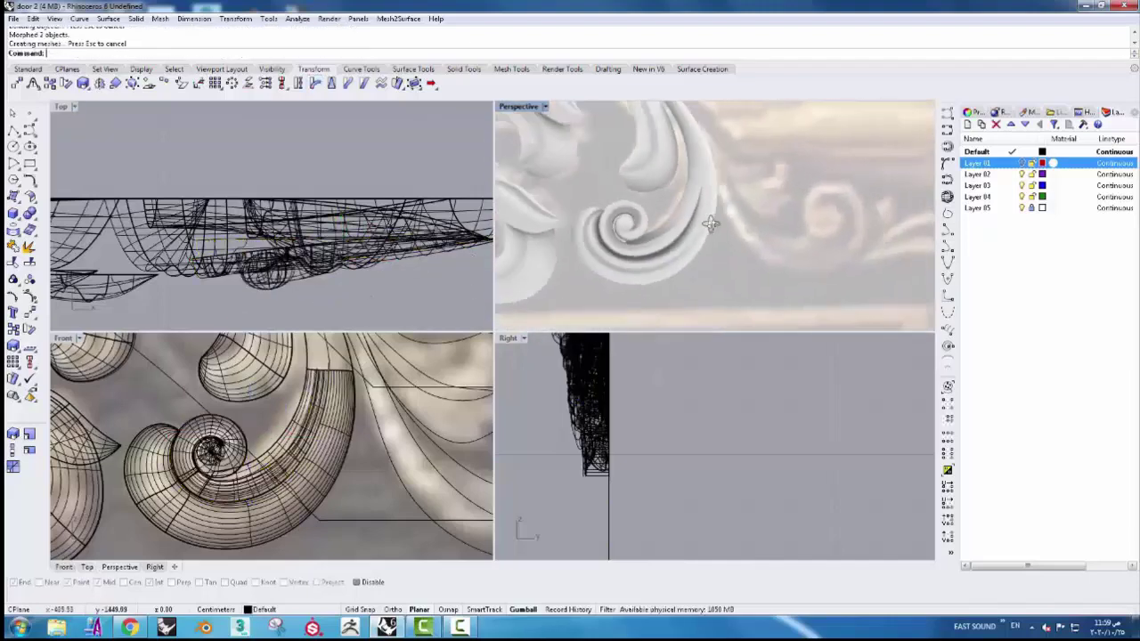
pyautogui.scroll(-3, 271, 422)
pyautogui.moveTo(271, 423); pyautogui.dragTo(149, 415, button='right')
pyautogui.scroll(2, 149, 415)
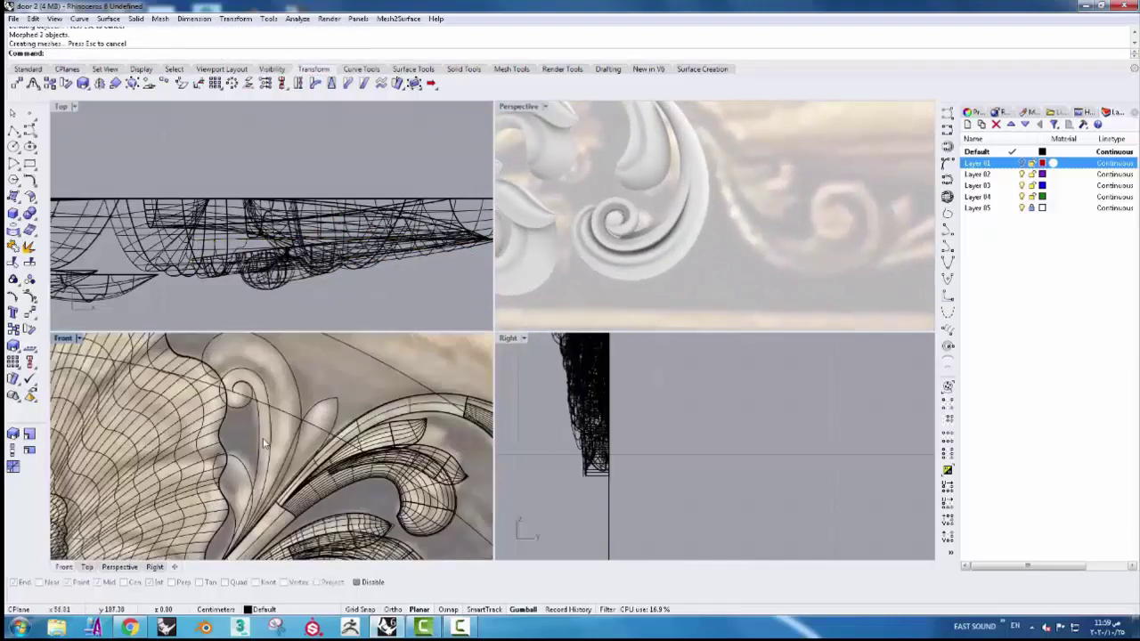
pyautogui.scroll(2, 148, 415)
pyautogui.scroll(2, 149, 415)
pyautogui.scroll(1, 339, 329)
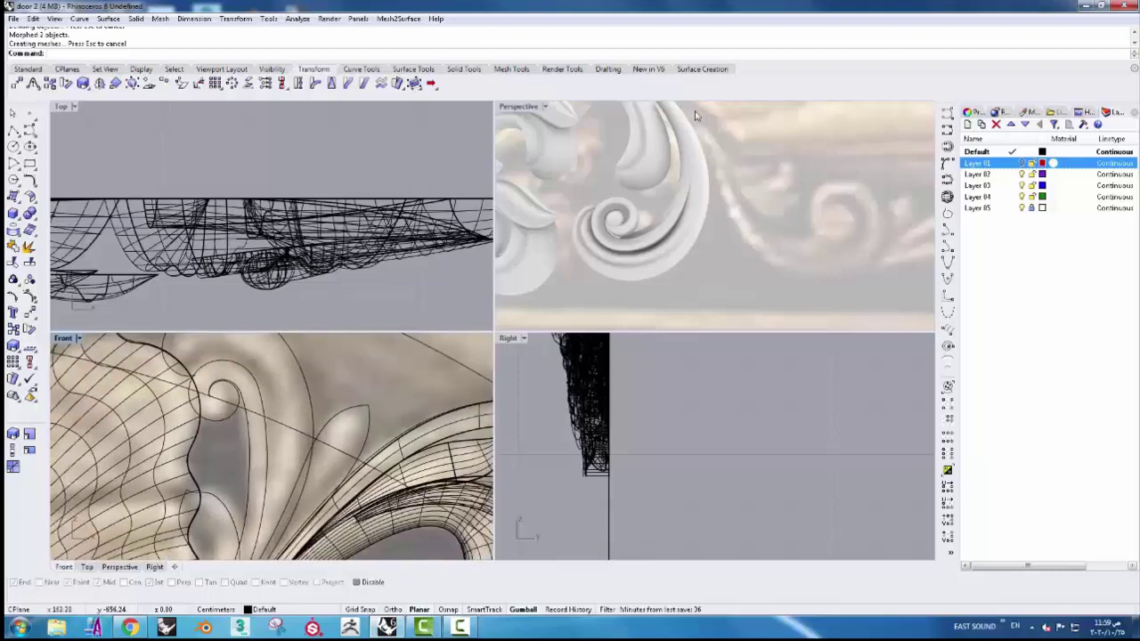
# - Draw an interpolated cross-section curve across the leaf and push its points back in depth
pyautogui.press('Return')
pyautogui.scroll(2, 250, 448)
pyautogui.scroll(1, 250, 448)
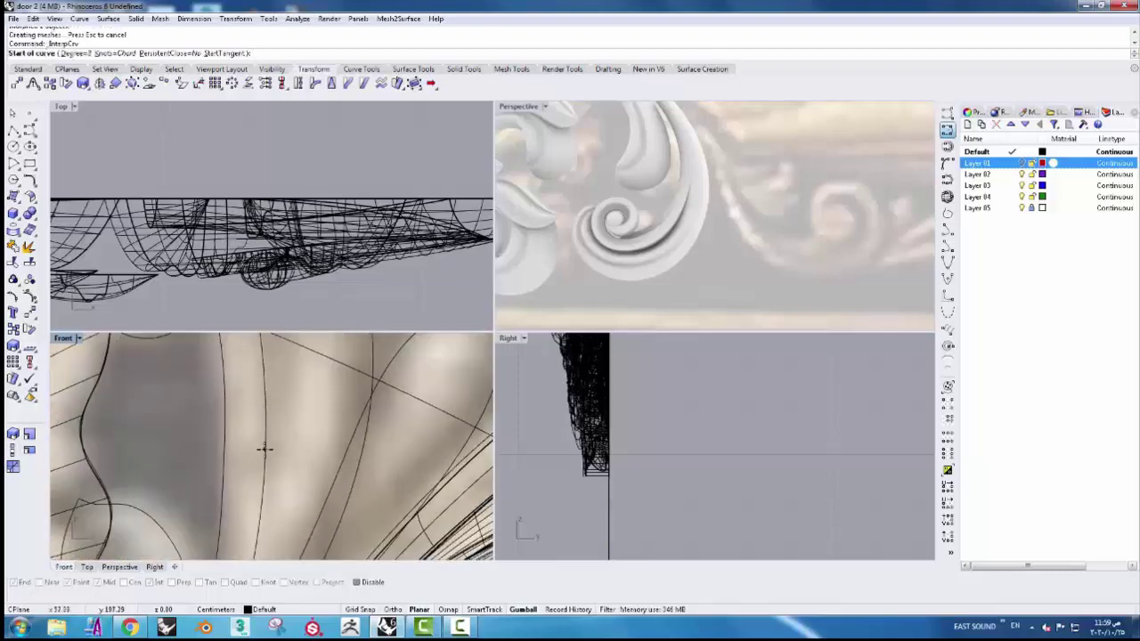
pyautogui.click(264, 448)
pyautogui.click(223, 445)
pyautogui.scroll(2, 224, 446)
pyautogui.press('Return')
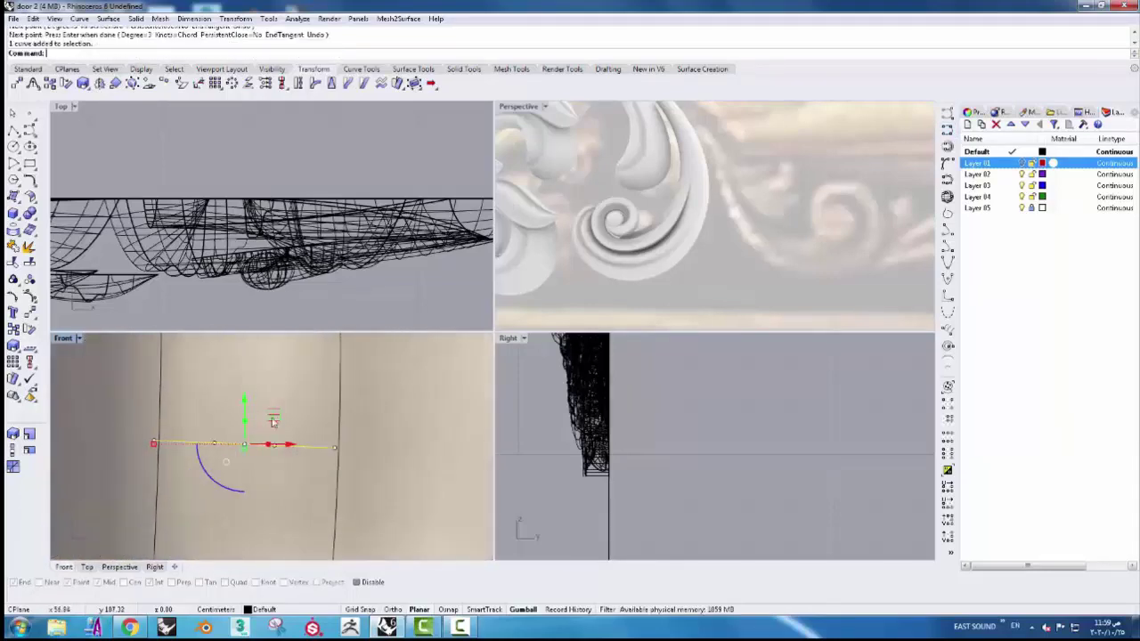
pyautogui.scroll(1, 338, 191)
pyautogui.scroll(1, 339, 192)
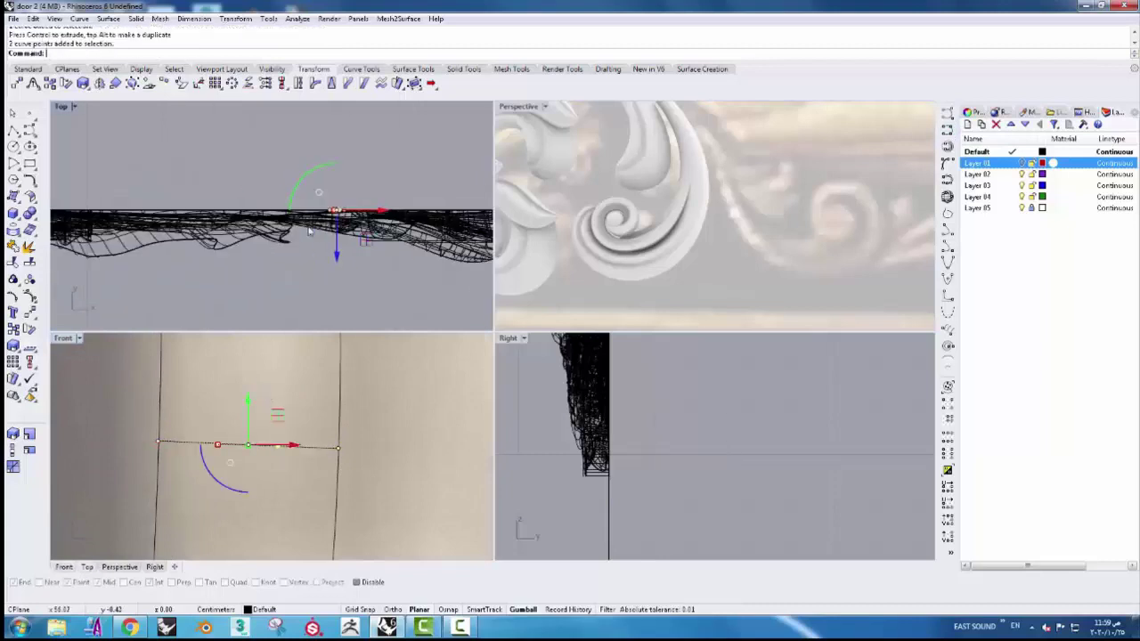
pyautogui.scroll(2, 338, 191)
pyautogui.moveTo(335, 218); pyautogui.dragTo(313, 197)
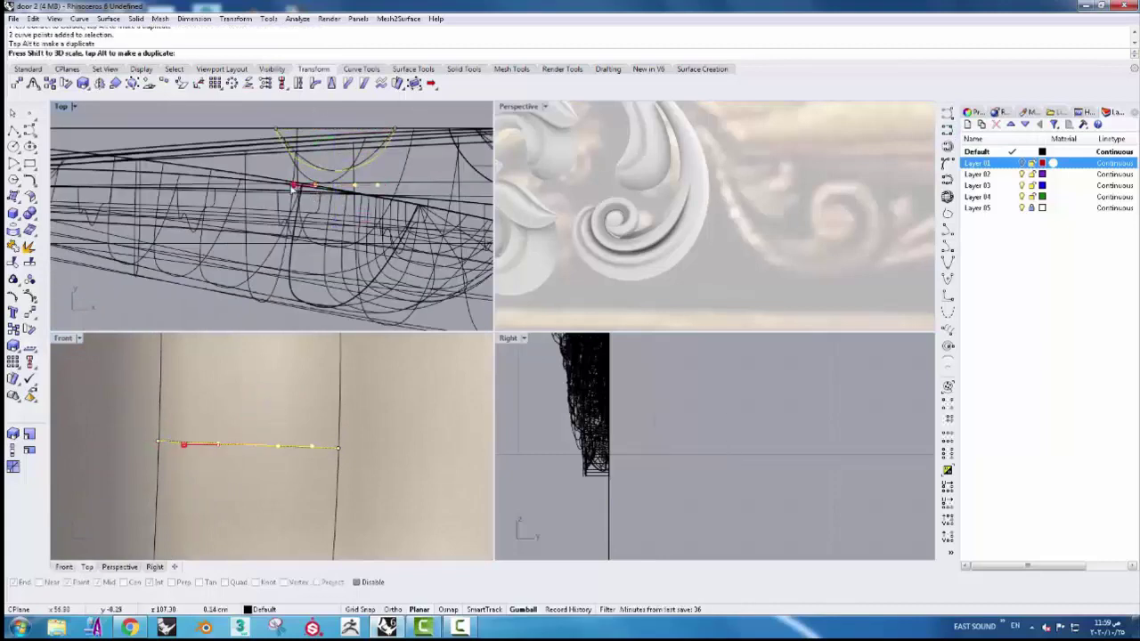
pyautogui.scroll(-2, 267, 445)
pyautogui.scroll(-2, 267, 446)
# - Draw another two-point interpolated cross-section curve further along the leaf
pyautogui.click(946, 127)
pyautogui.scroll(2, 175, 416)
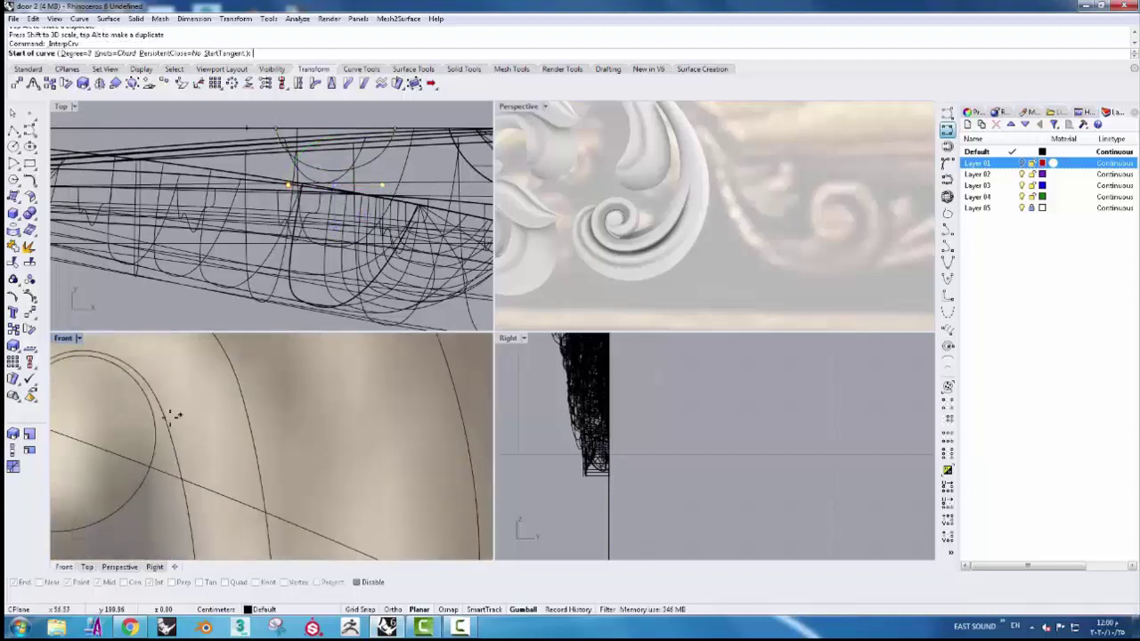
pyautogui.click(175, 416)
pyautogui.click(191, 389)
pyautogui.press('Return')
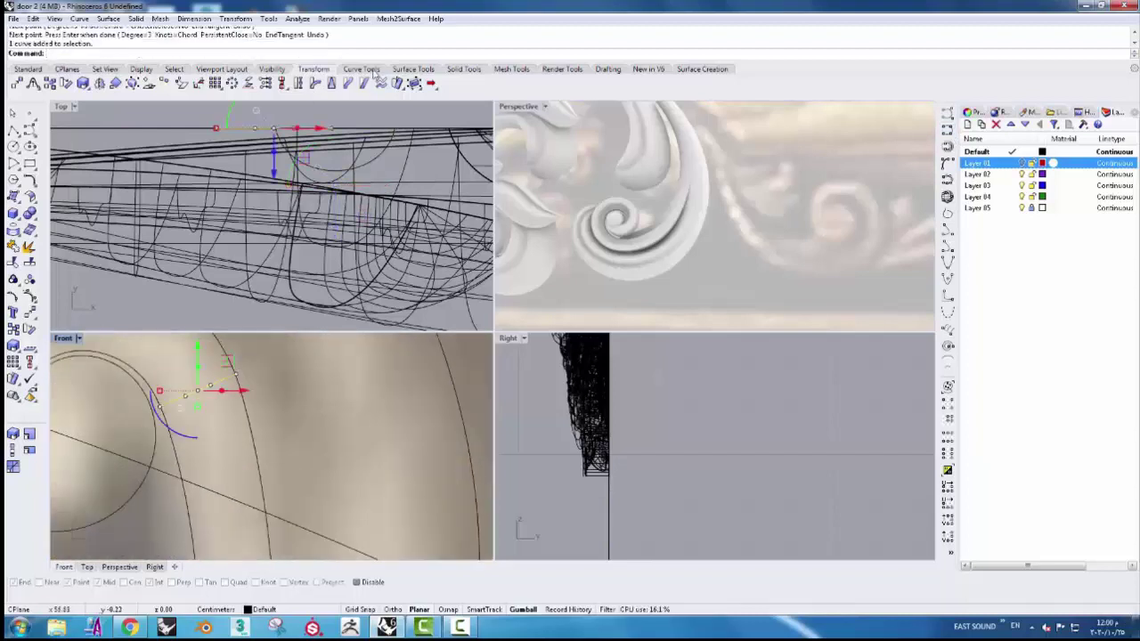
pyautogui.scroll(2, 278, 394)
# - Rebuild the other cross-section curve with evenly spaced control points
pyautogui.click(301, 437)
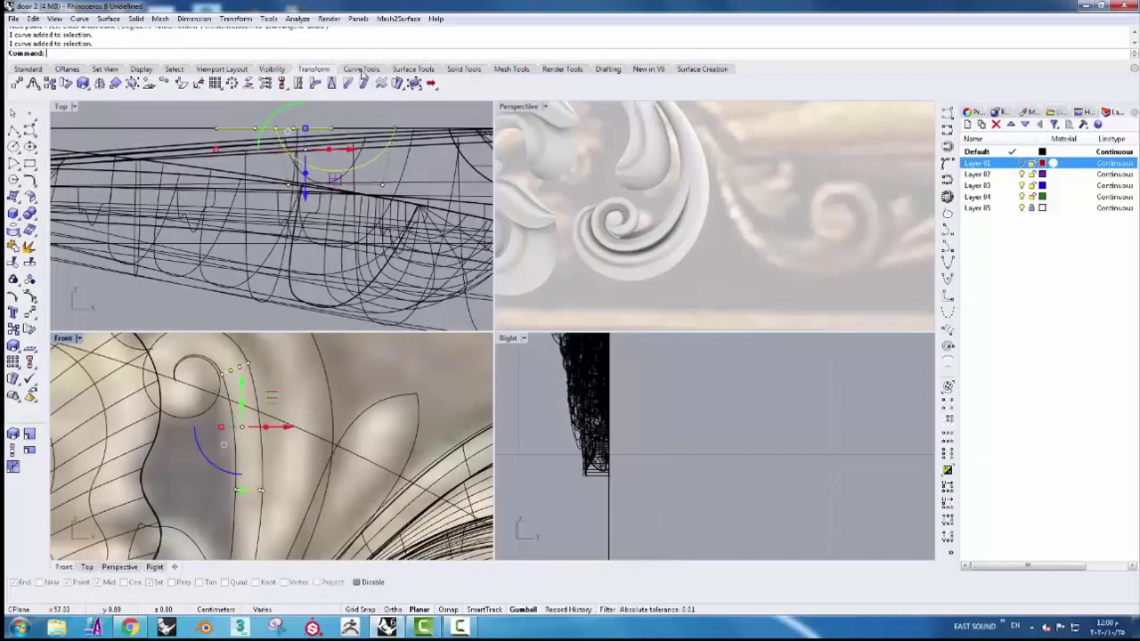
pyautogui.click(361, 69)
pyautogui.click(325, 82)
pyautogui.click(459, 329)
pyautogui.scroll(3, 224, 423)
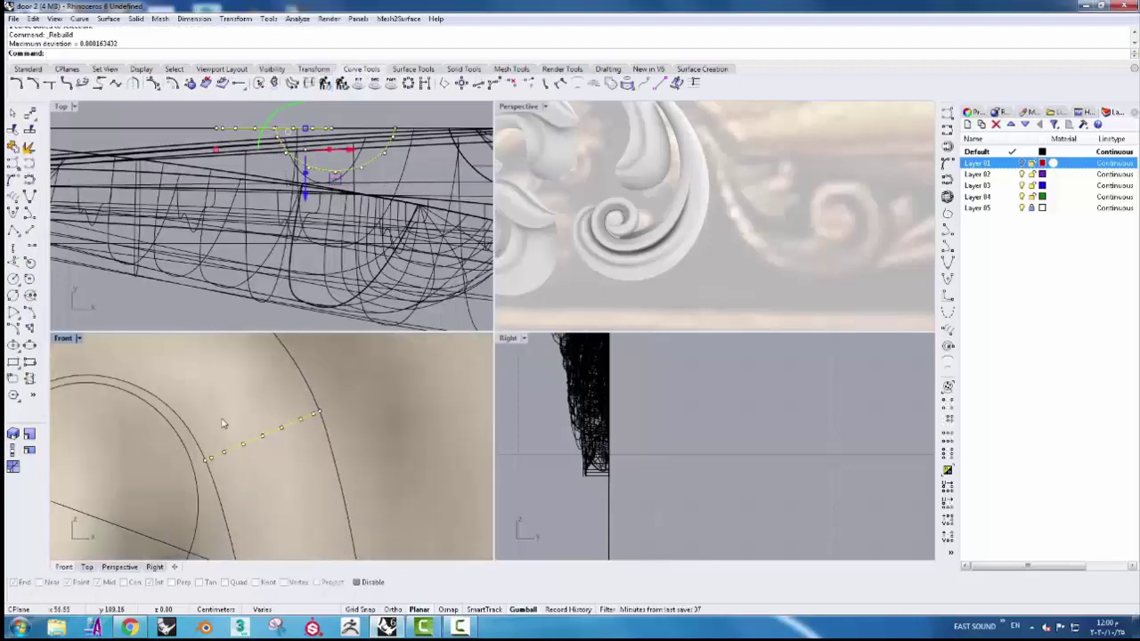
# - Move the rebuilt curve's control points with the gumball to follow the relief
pyautogui.moveTo(318, 472); pyautogui.dragTo(318, 472)
pyautogui.scroll(2, 285, 192)
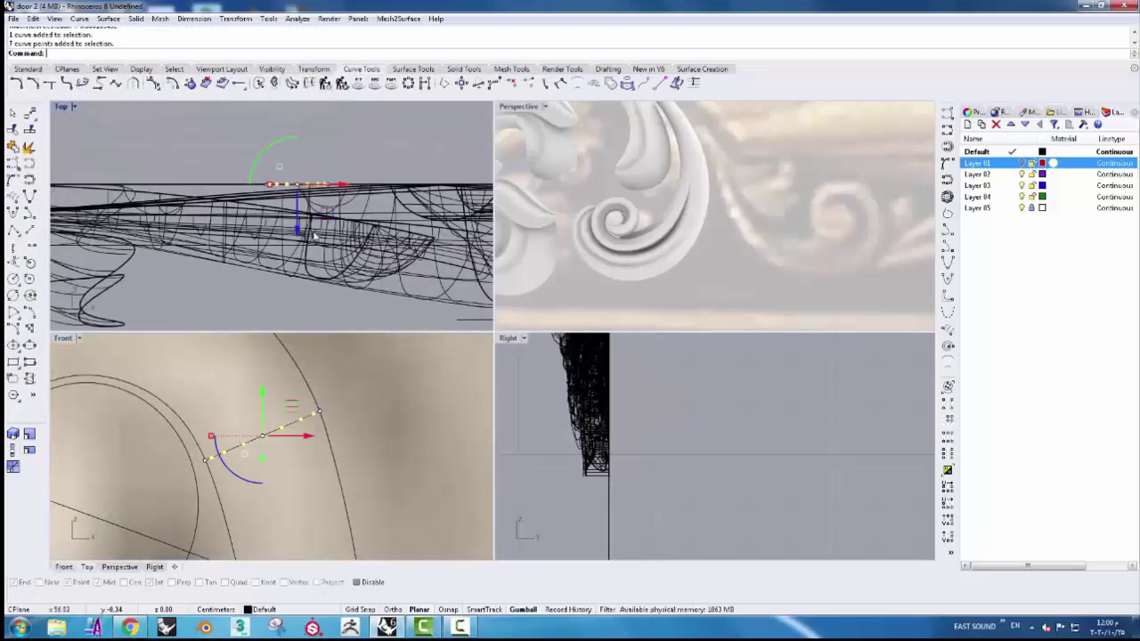
pyautogui.scroll(2, 233, 224)
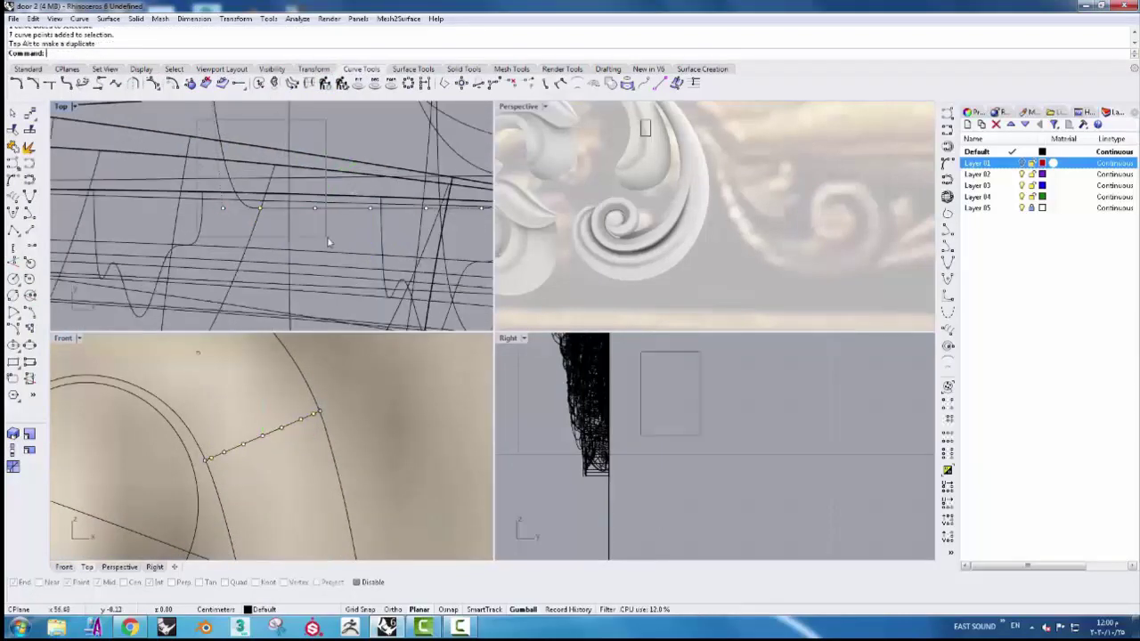
pyautogui.click(223, 207)
pyautogui.scroll(-2, 287, 198)
pyautogui.scroll(2, 292, 157)
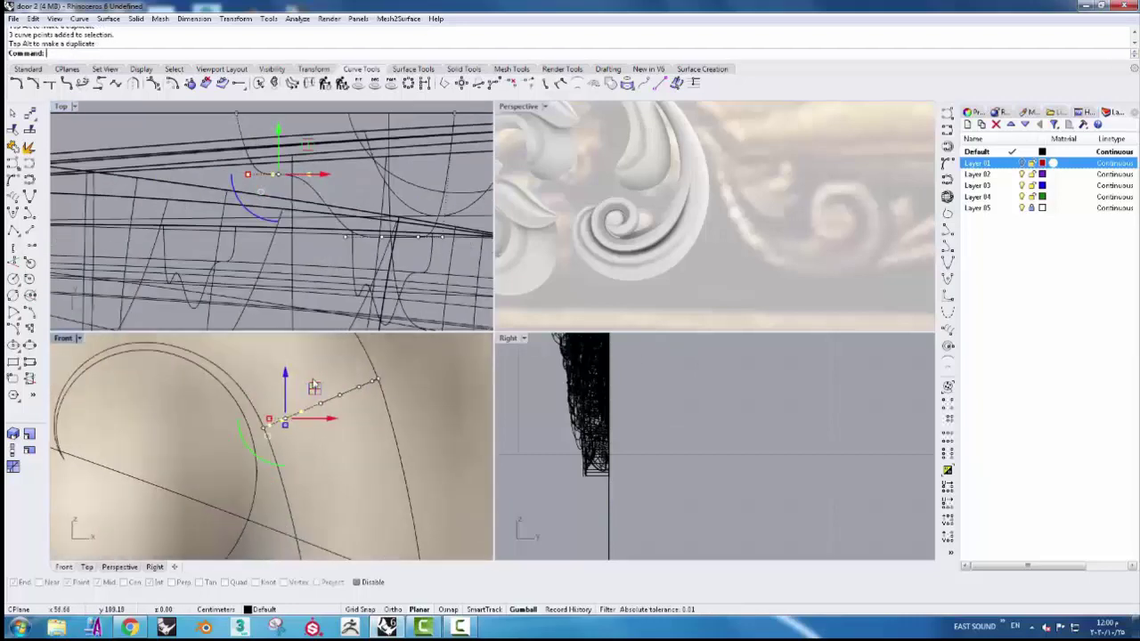
pyautogui.scroll(3, 267, 442)
pyautogui.moveTo(267, 443); pyautogui.dragTo(282, 437)
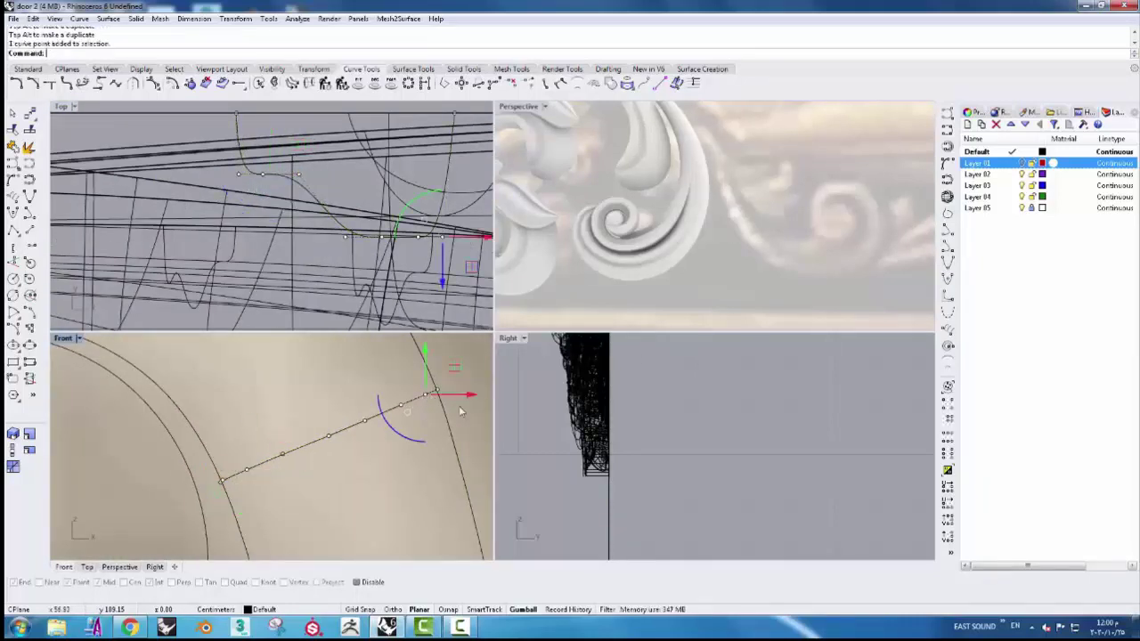
pyautogui.moveTo(461, 411); pyautogui.dragTo(361, 409)
pyautogui.press('Escape')
pyautogui.scroll(-2, 413, 465)
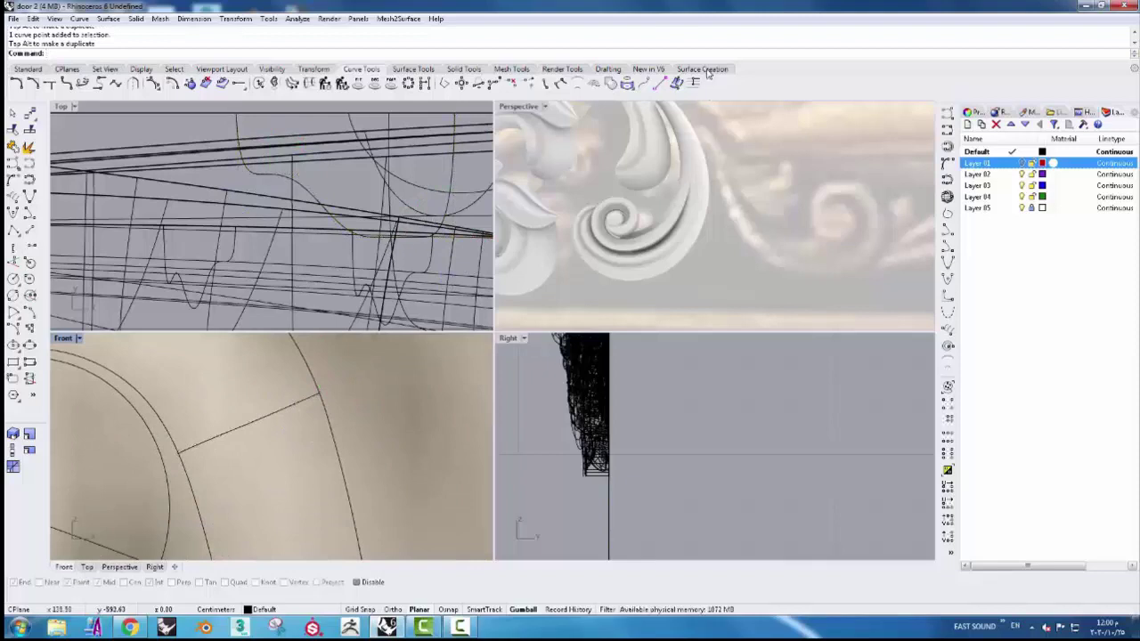
# - Sweep2 a surface along the two stem rails
pyautogui.click(702, 69)
pyautogui.click(183, 82)
pyautogui.click(319, 460)
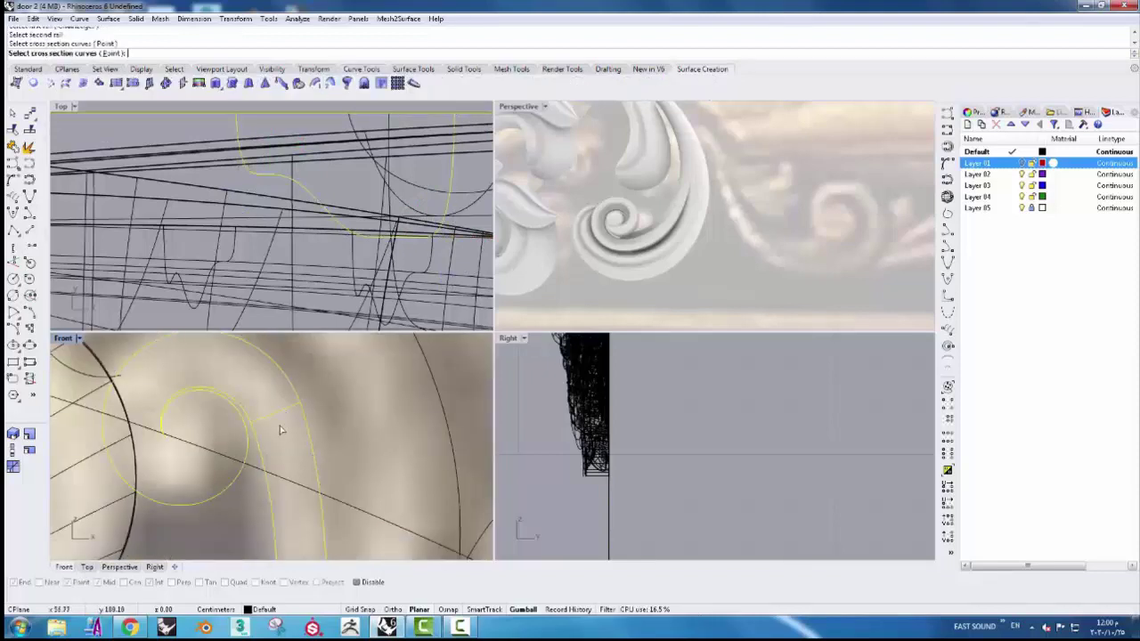
pyautogui.press('Return')
pyautogui.press('Return')
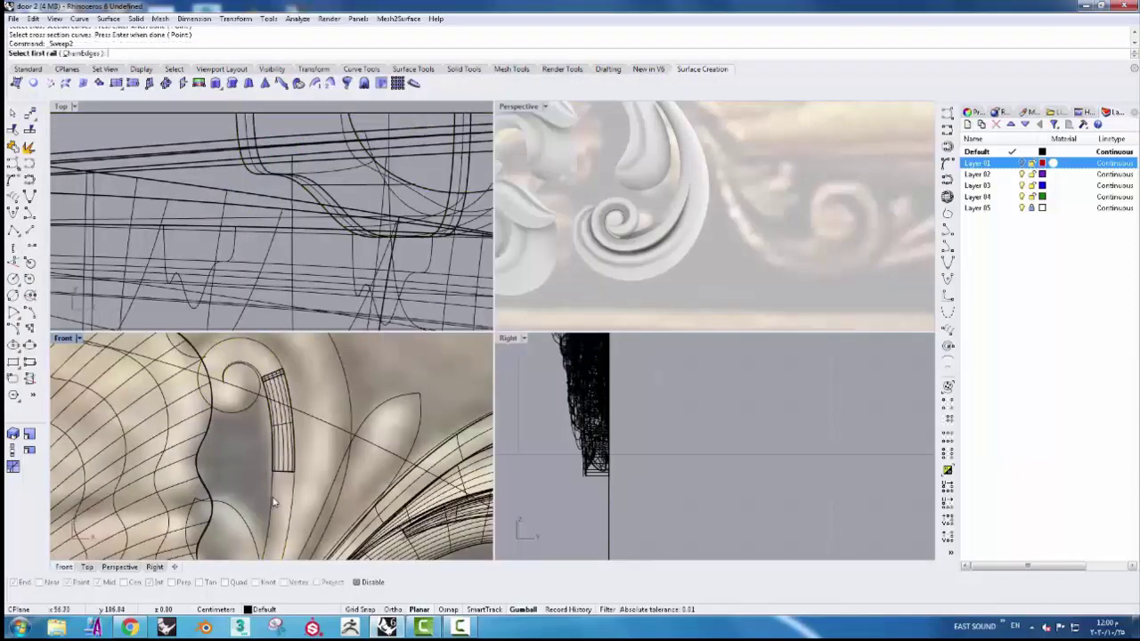
pyautogui.click(283, 485)
pyautogui.click(321, 508)
pyautogui.scroll(-2, 326, 440)
pyautogui.press('Return')
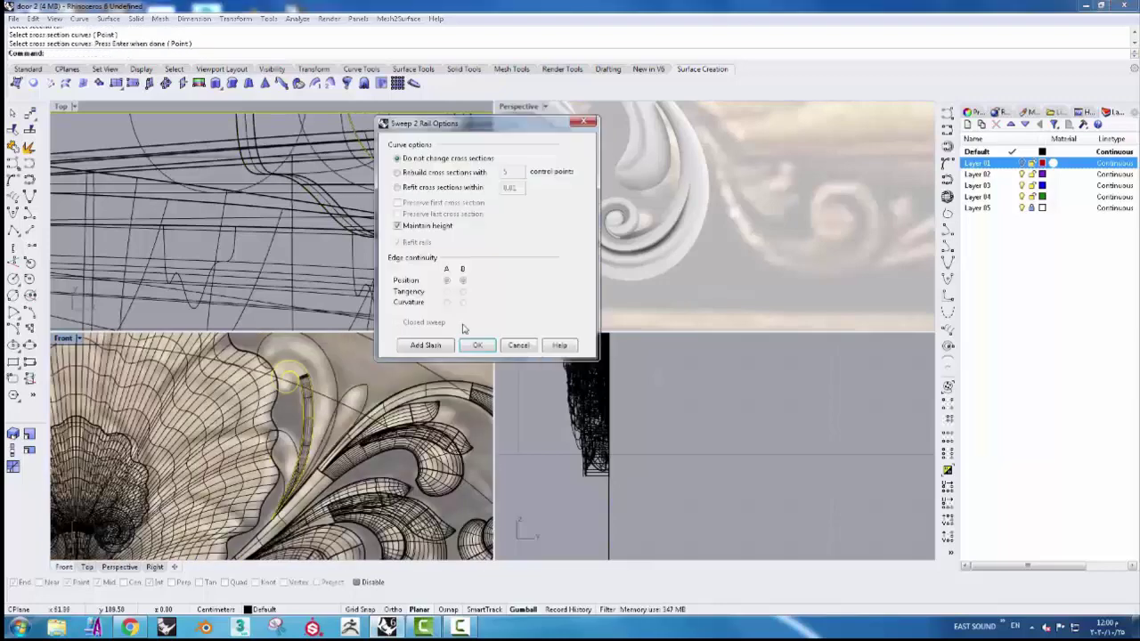
pyautogui.click(478, 345)
# - Sweep2 the spiral curl rails, adding an extra section slash across the spiral
pyautogui.moveTo(616, 262); pyautogui.dragTo(526, 302, button='right')
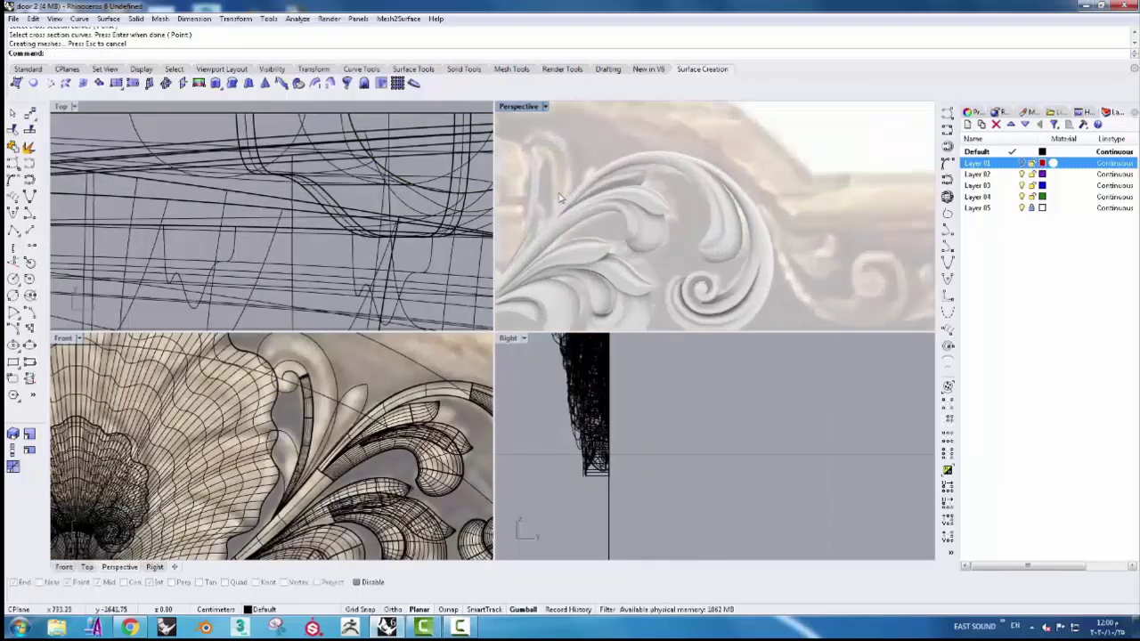
pyautogui.scroll(3, 315, 421)
pyautogui.scroll(2, 315, 421)
pyautogui.rightClick(315, 420)
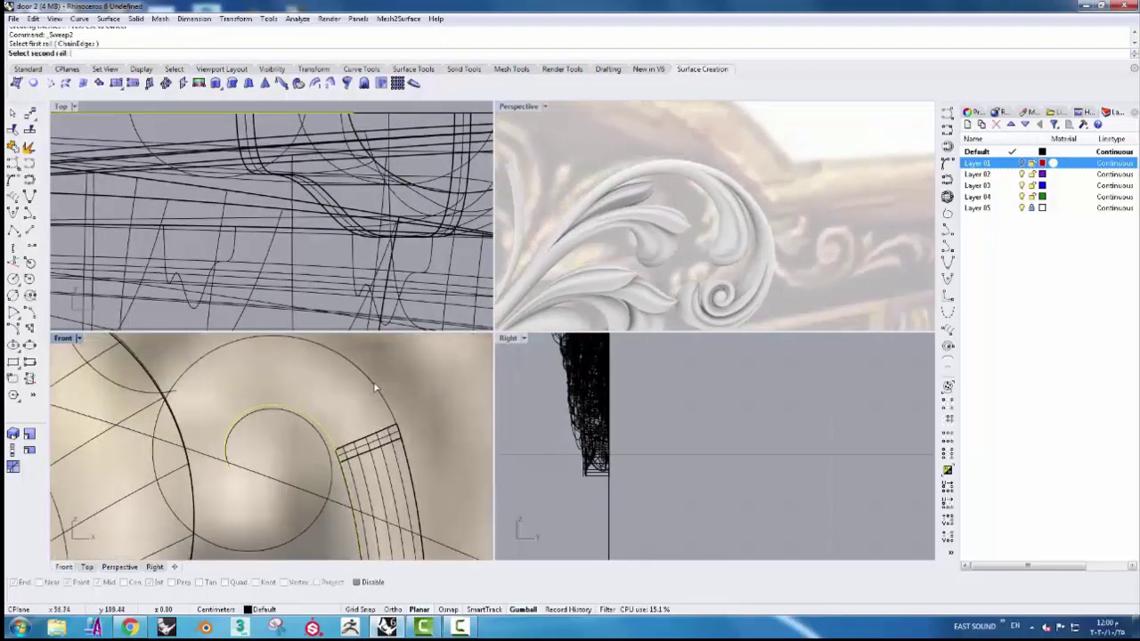
pyautogui.click(385, 439)
pyautogui.click(408, 468)
pyautogui.press('Return')
pyautogui.click(426, 350)
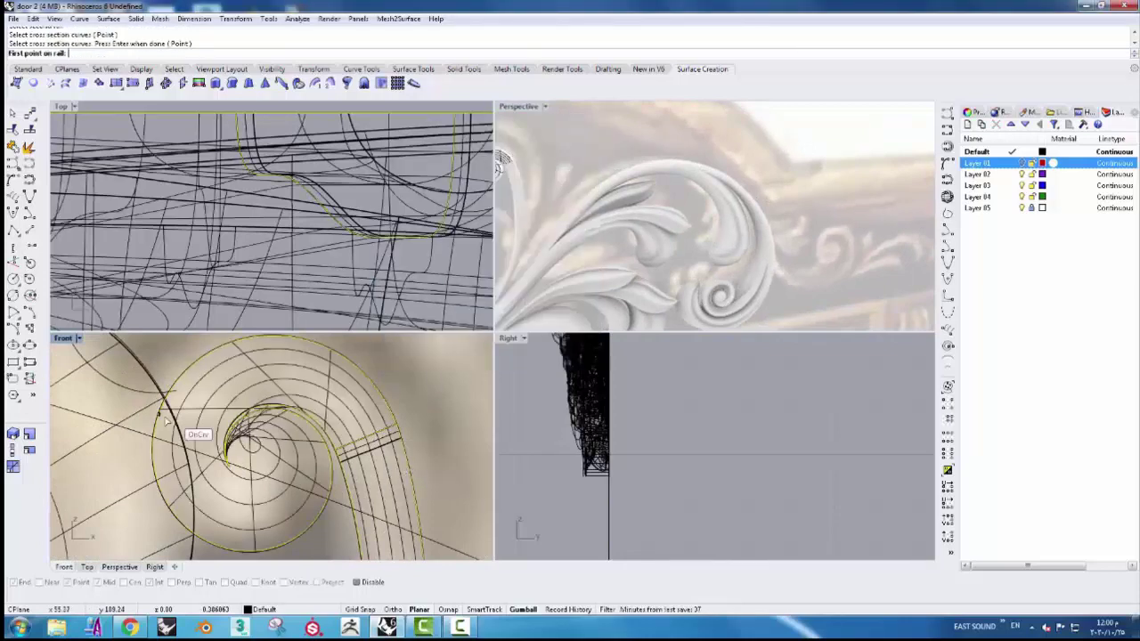
pyautogui.click(217, 442)
pyautogui.click(207, 463)
pyautogui.press('Return')
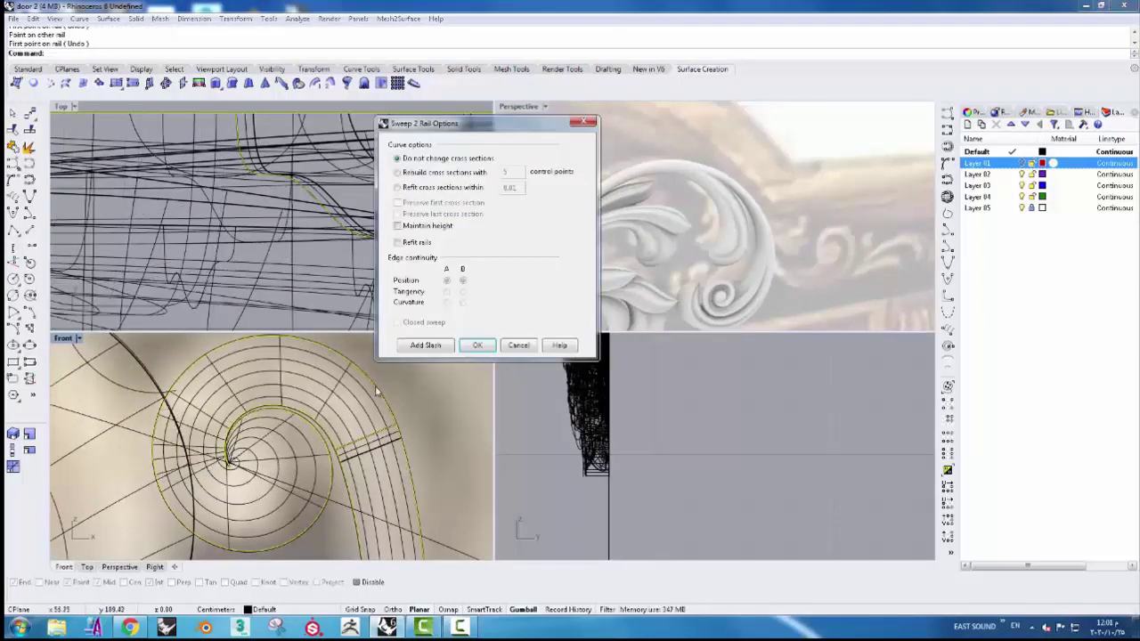
pyautogui.click(481, 342)
# - Join the three curl surfaces into one open polysurface
pyautogui.scroll(2, 583, 205)
pyautogui.scroll(4, 583, 204)
pyautogui.moveTo(584, 205); pyautogui.dragTo(679, 145, button='right')
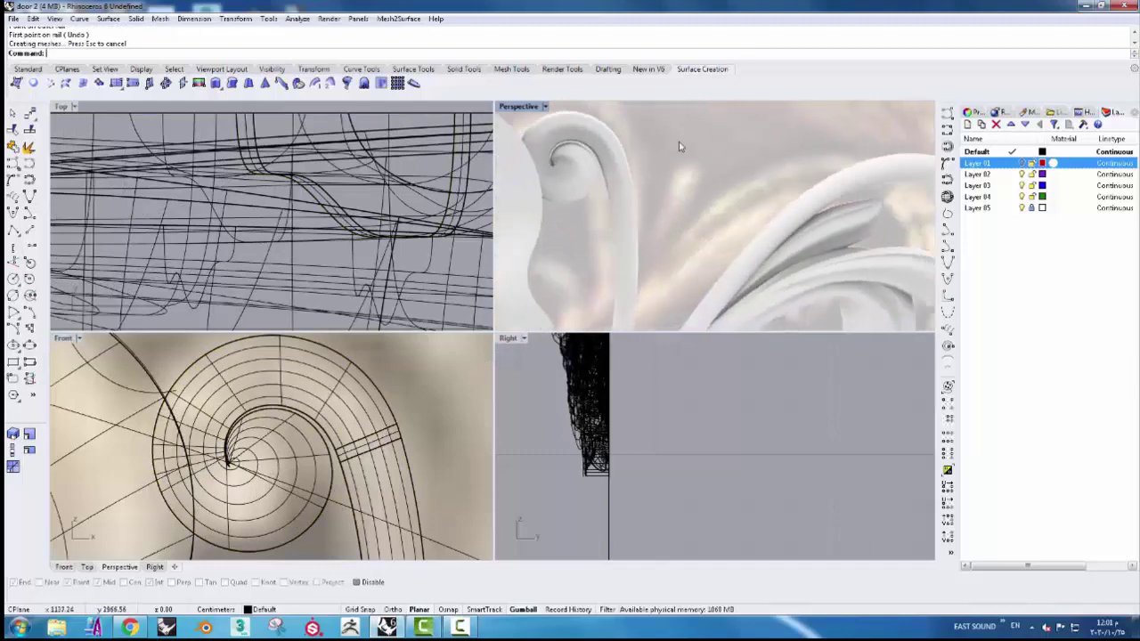
pyautogui.moveTo(577, 238); pyautogui.dragTo(579, 239)
pyautogui.keyDown('shift'); pyautogui.click(81, 256); pyautogui.keyUp('shift')
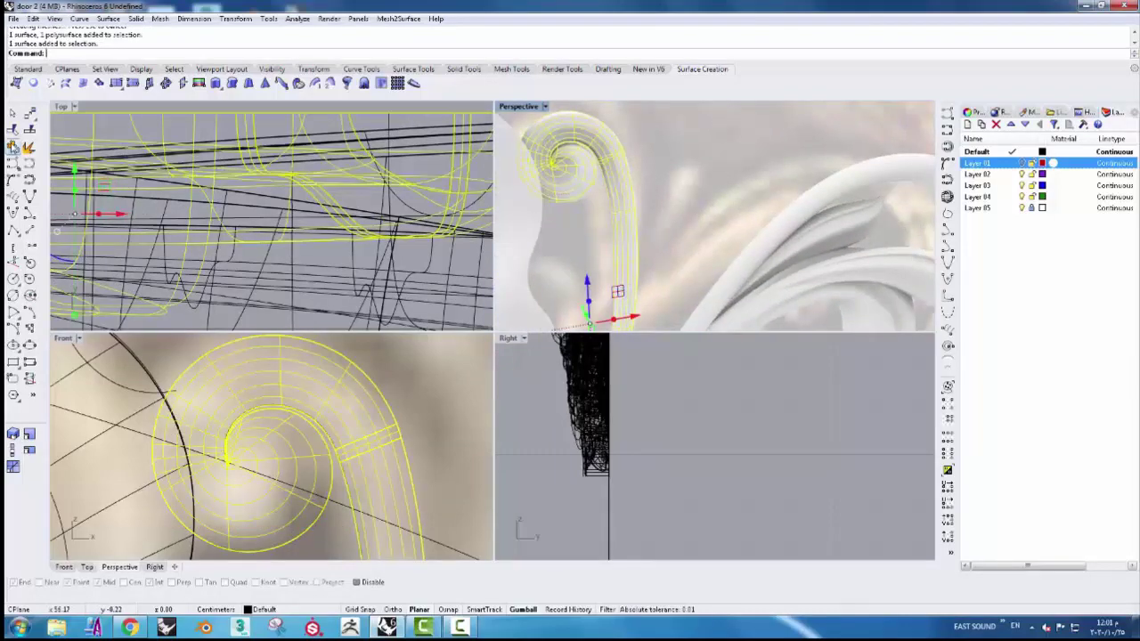
pyautogui.click(14, 147)
# - Split the spiral rail curve and trim away its unwanted part
pyautogui.scroll(-3, 267, 445)
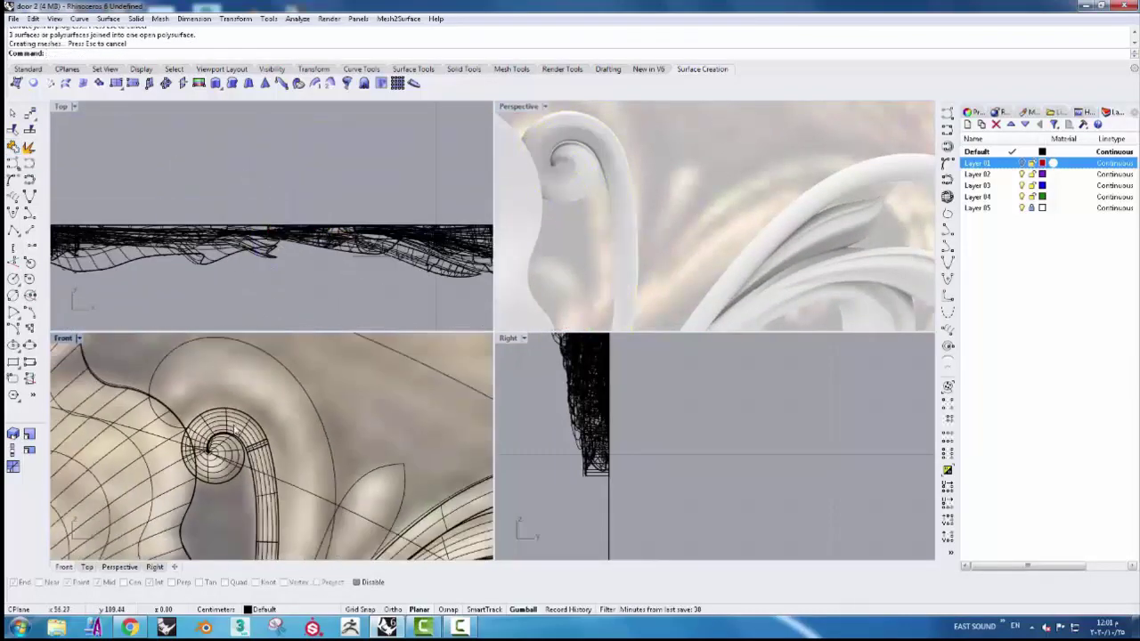
pyautogui.scroll(3, 233, 430)
pyautogui.click(206, 410)
pyautogui.click(234, 435)
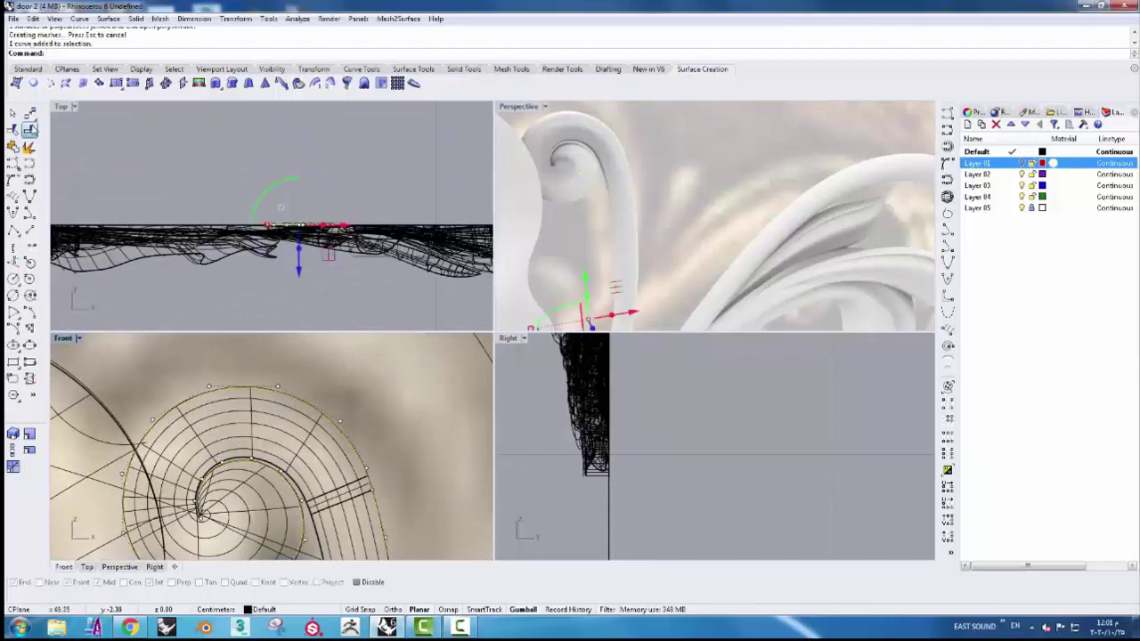
pyautogui.click(30, 129)
pyautogui.scroll(3, 180, 435)
pyautogui.click(13, 130)
pyautogui.scroll(3, 203, 428)
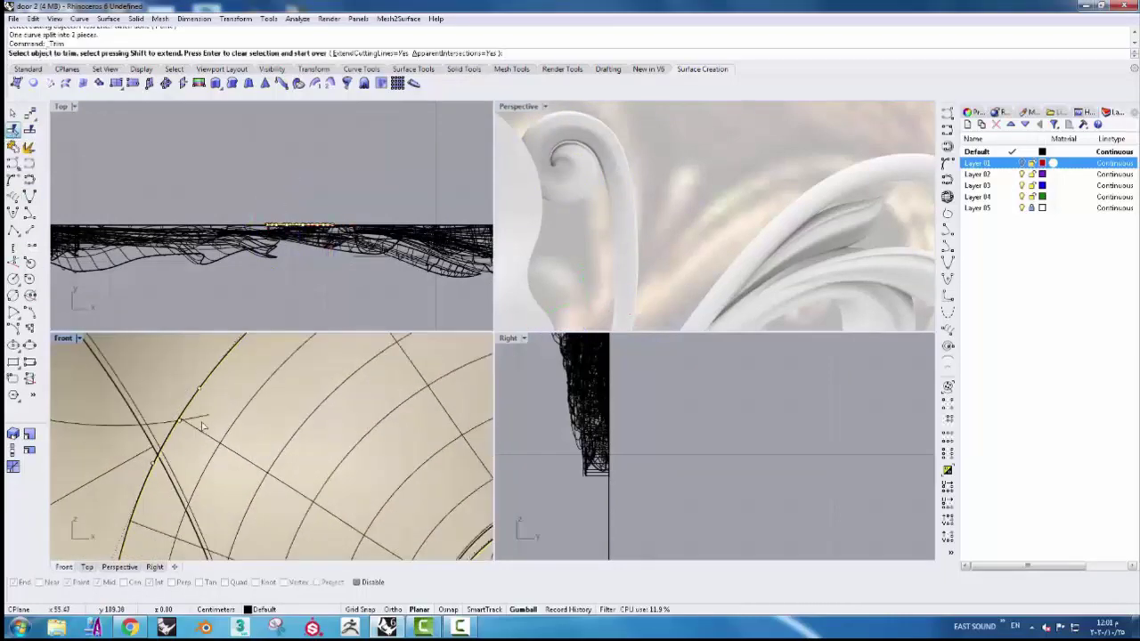
pyautogui.press('Return')
pyautogui.scroll(-5, 203, 425)
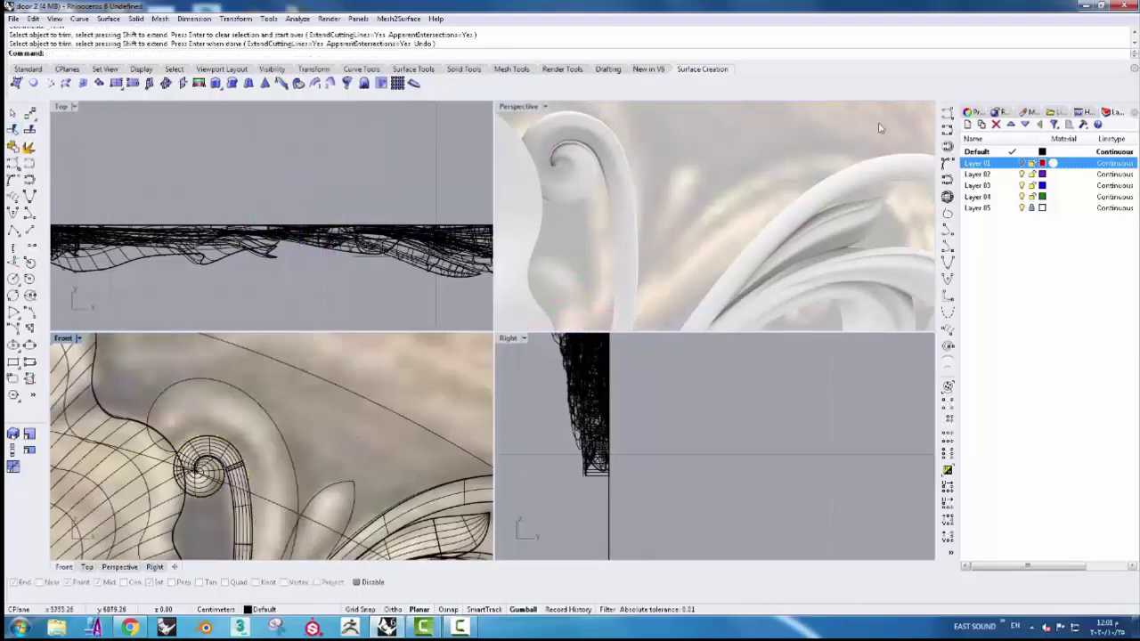
# - Draw a two-point interpolated section curve across the scroll's outer band
pyautogui.click(947, 129)
pyautogui.scroll(2, 379, 433)
pyautogui.scroll(1, 379, 432)
pyautogui.scroll(1, 277, 476)
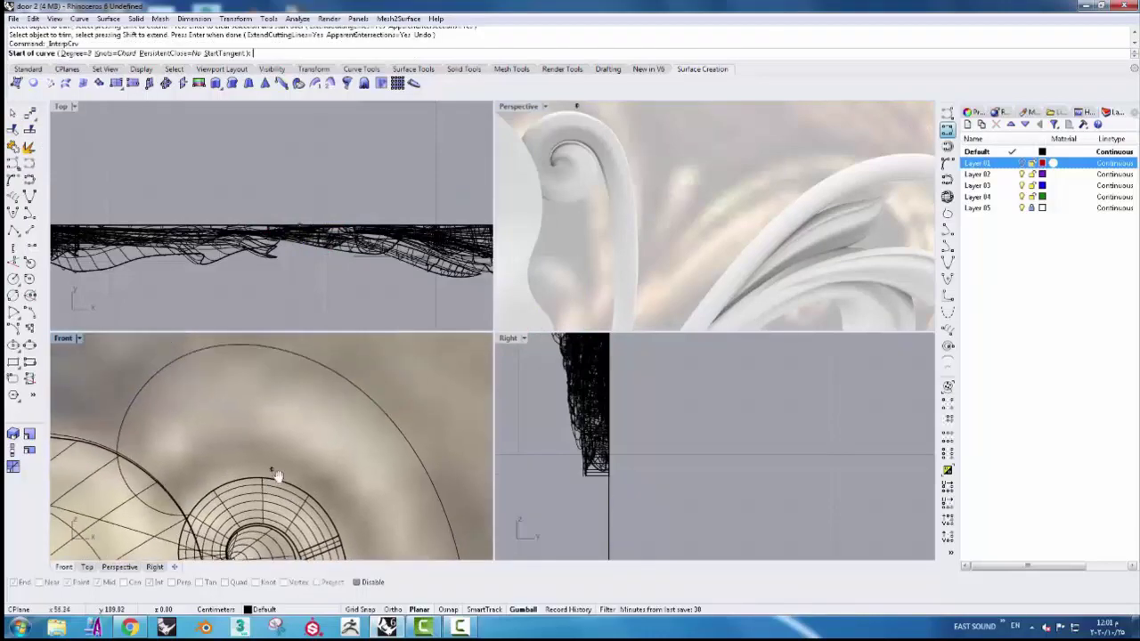
pyautogui.click(236, 481)
pyautogui.click(205, 347)
pyautogui.press('Return')
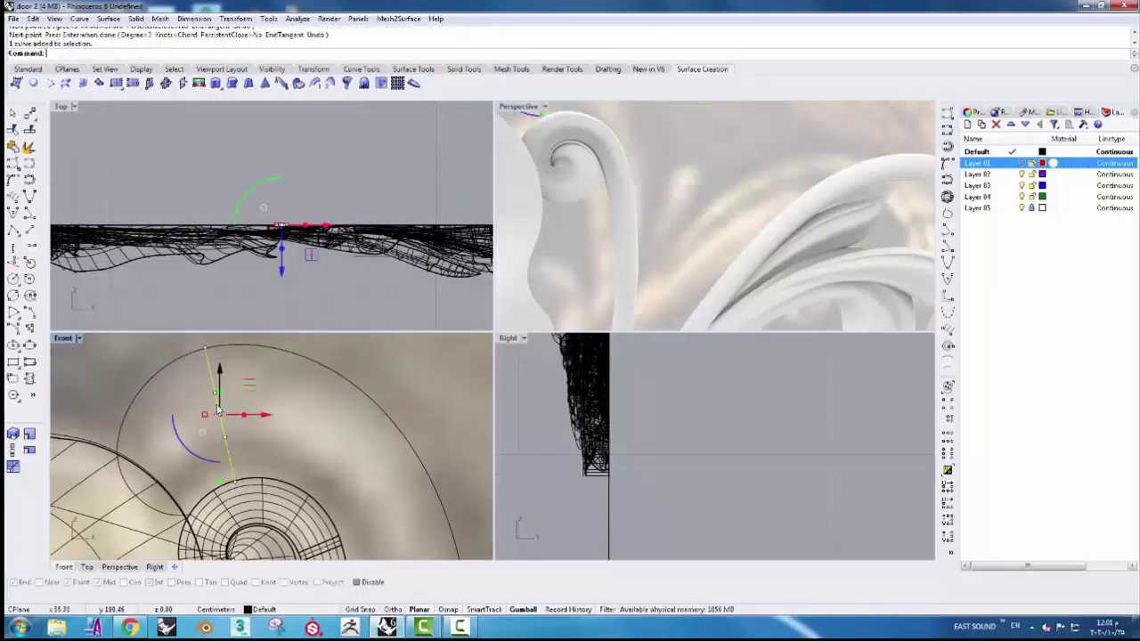
# - Rebuild the new section curve with more control points
pyautogui.scroll(2, 258, 236)
pyautogui.scroll(2, 263, 184)
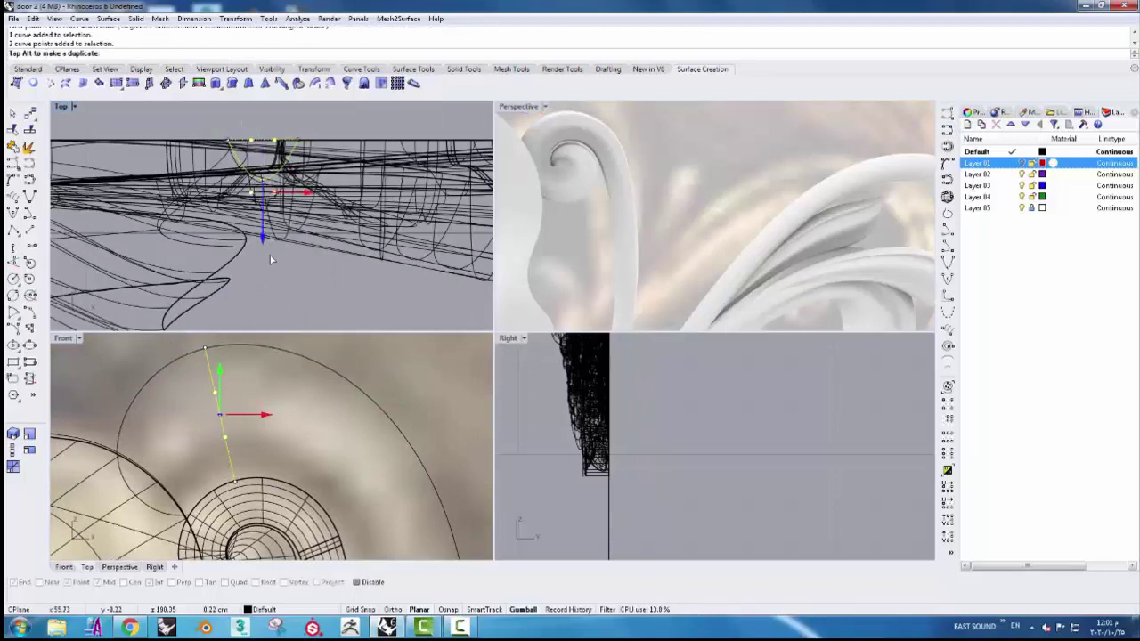
pyautogui.click(214, 392)
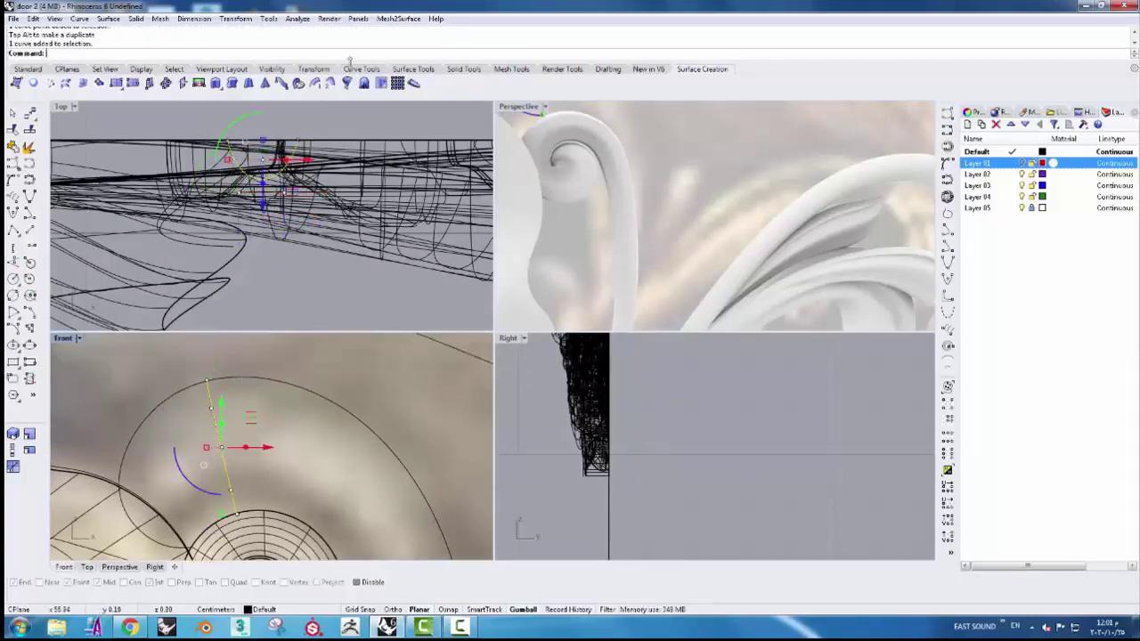
pyautogui.click(361, 68)
pyautogui.click(374, 83)
pyautogui.click(458, 326)
# - Push the section curve's control point back into depth with the gumball in Right view
pyautogui.scroll(1, 260, 463)
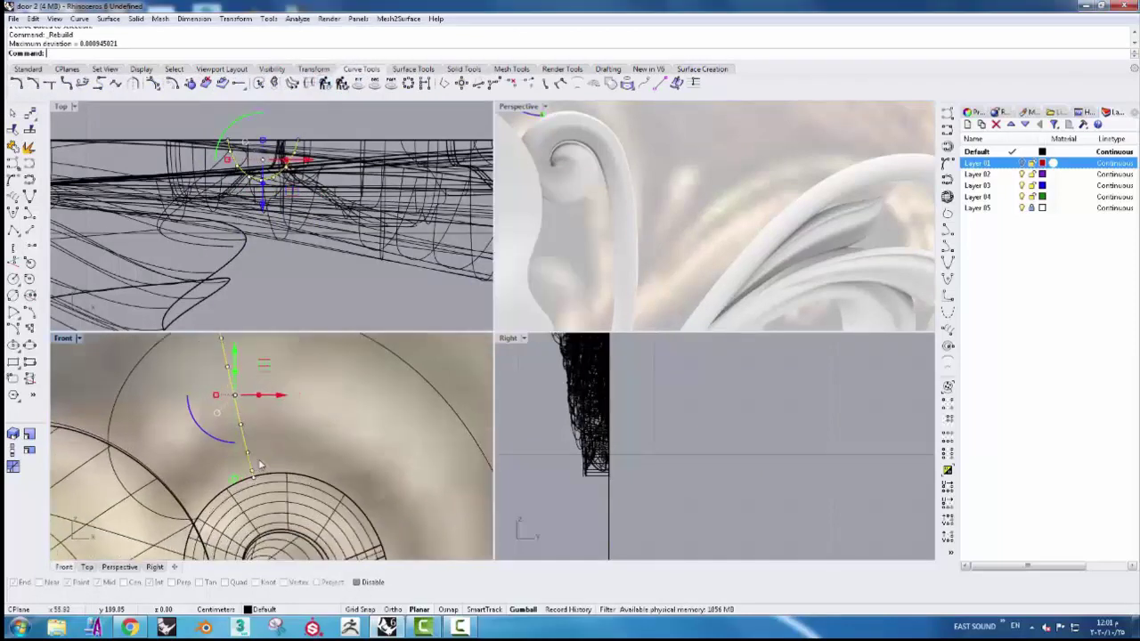
pyautogui.scroll(2, 259, 464)
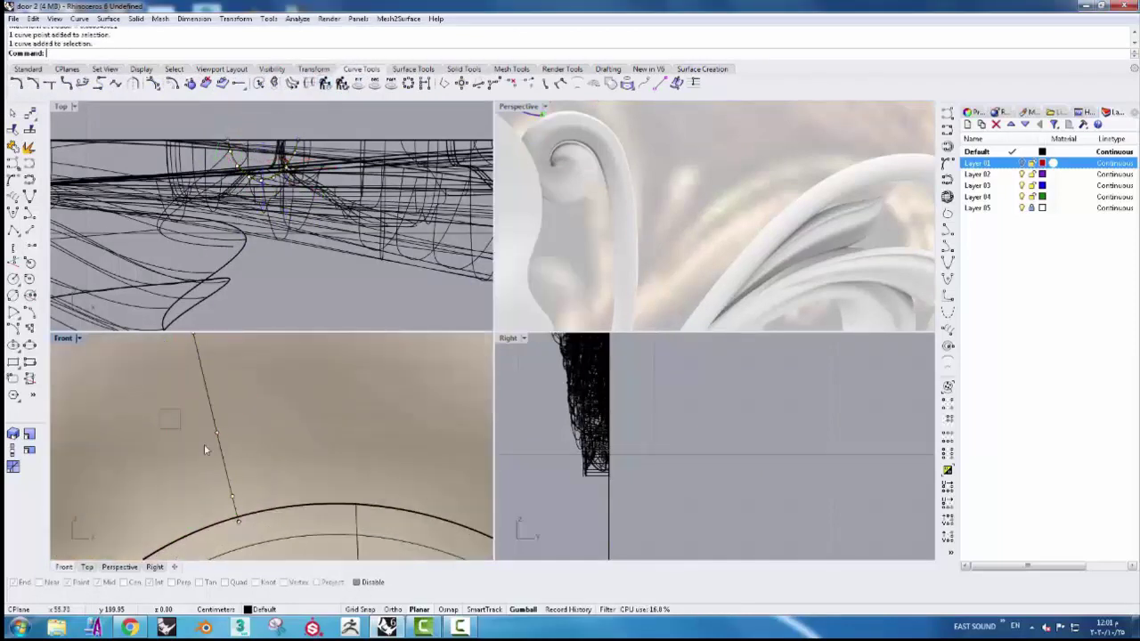
pyautogui.scroll(2, 647, 474)
pyautogui.scroll(2, 637, 472)
pyautogui.scroll(2, 623, 470)
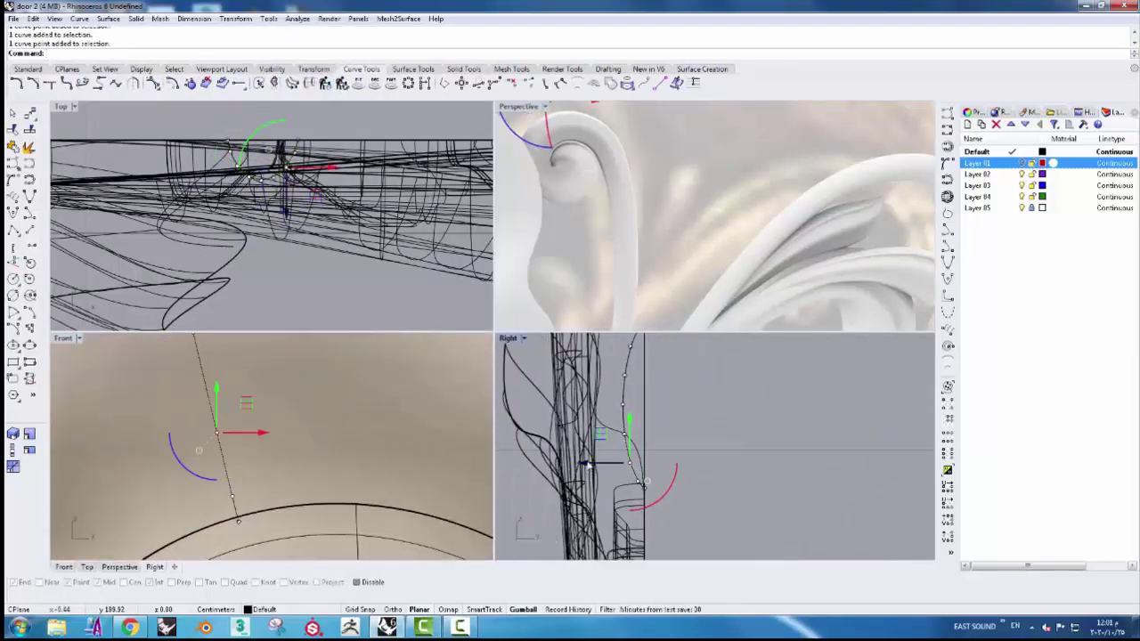
pyautogui.moveTo(604, 468); pyautogui.dragTo(606, 470)
pyautogui.scroll(2, 621, 458)
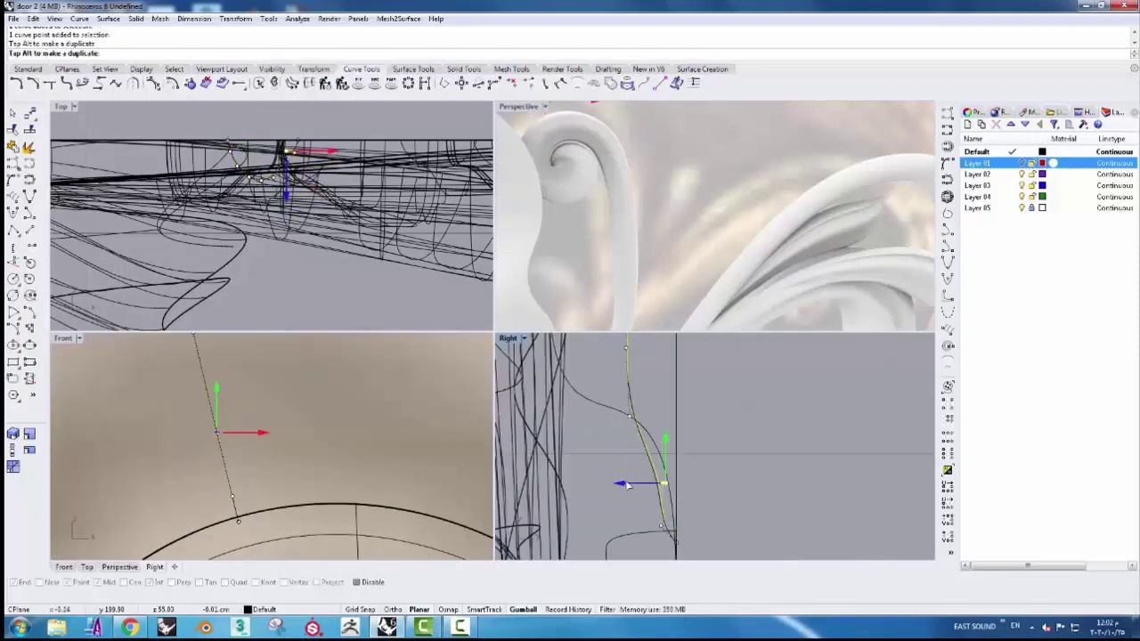
# - Scale the profile curve in one direction with Scale1D in the side view
pyautogui.click(629, 402)
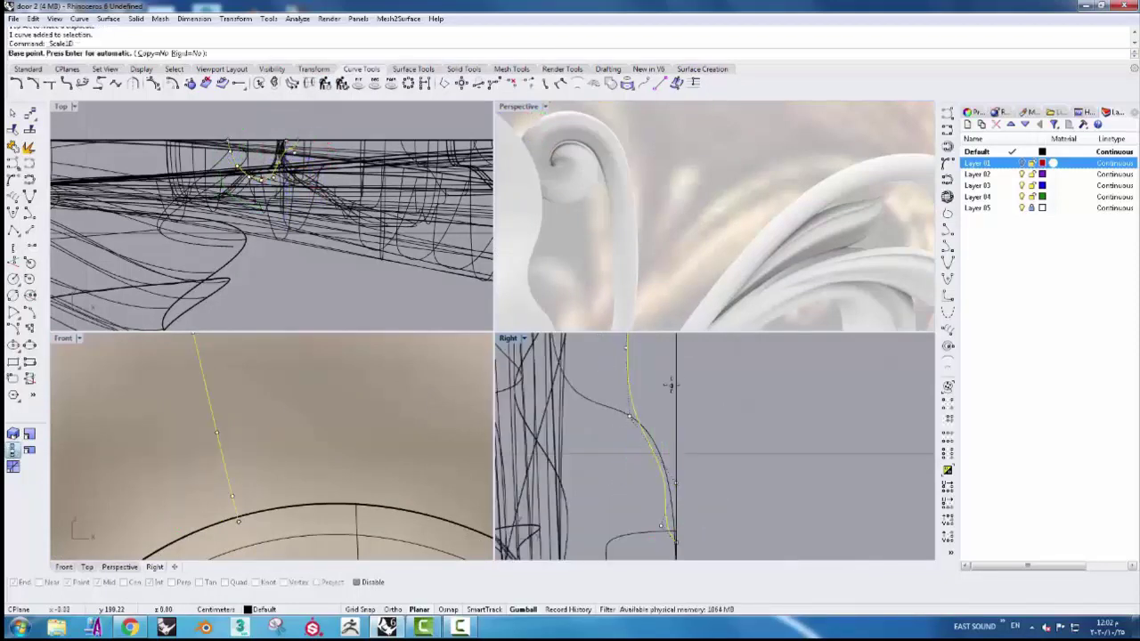
pyautogui.click(671, 384)
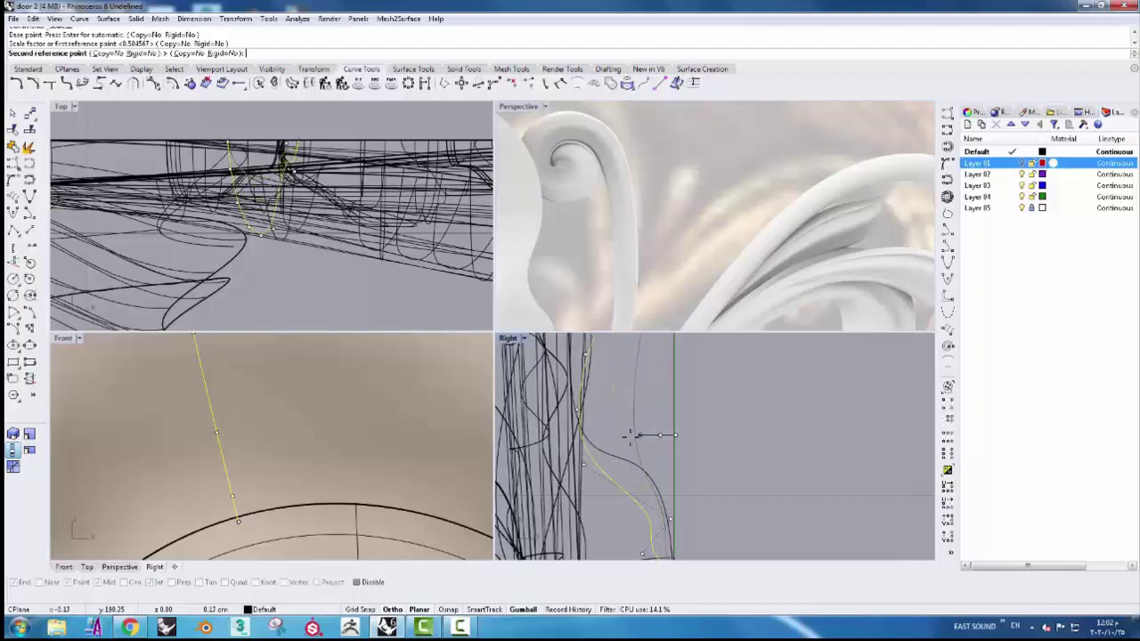
pyautogui.click(631, 435)
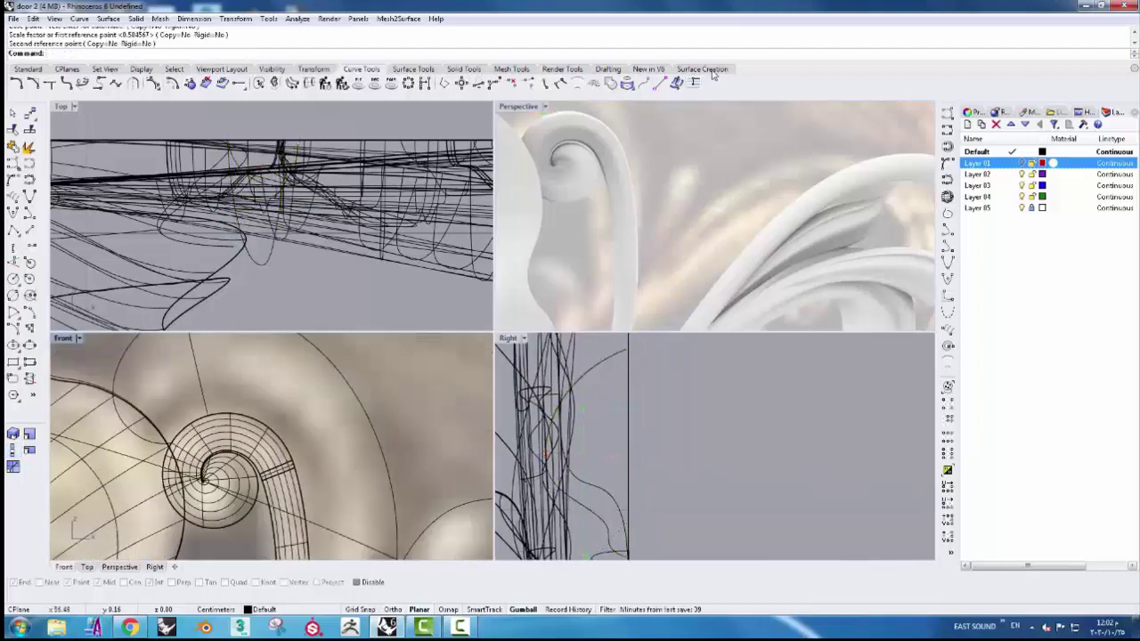
pyautogui.click(710, 70)
# - Sweep a two-rail surface across the outer band from the spiral rails, new section curve and an added section line
pyautogui.click(330, 83)
pyautogui.click(299, 472)
pyautogui.click(349, 497)
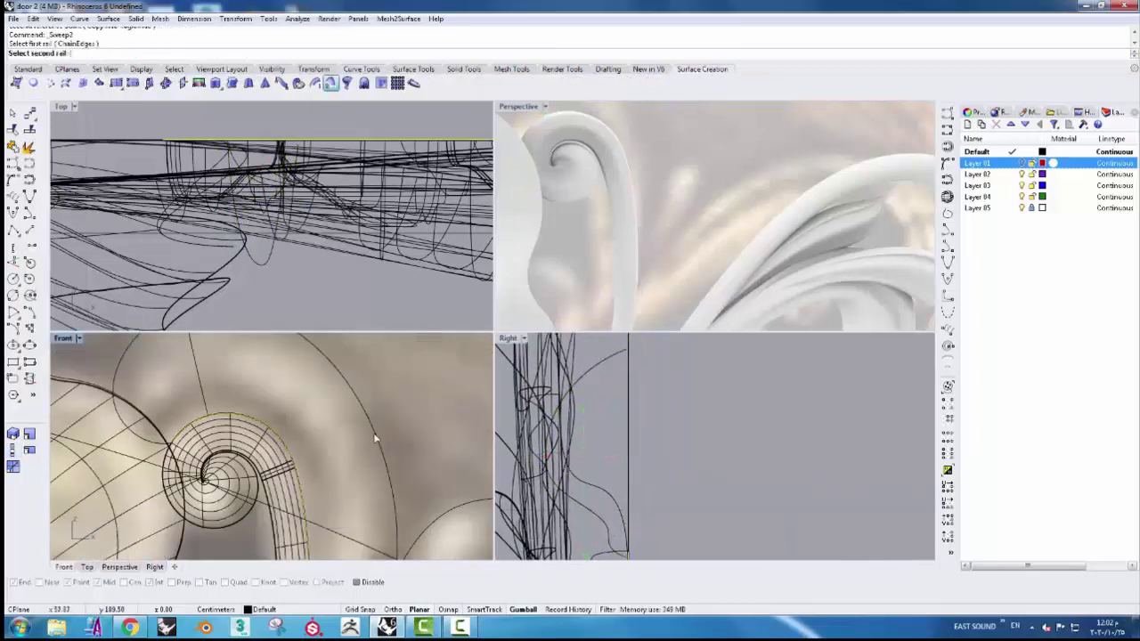
pyautogui.scroll(-2, 373, 432)
pyautogui.scroll(-2, 255, 407)
pyautogui.click(255, 407)
pyautogui.click(424, 357)
pyautogui.press('Return')
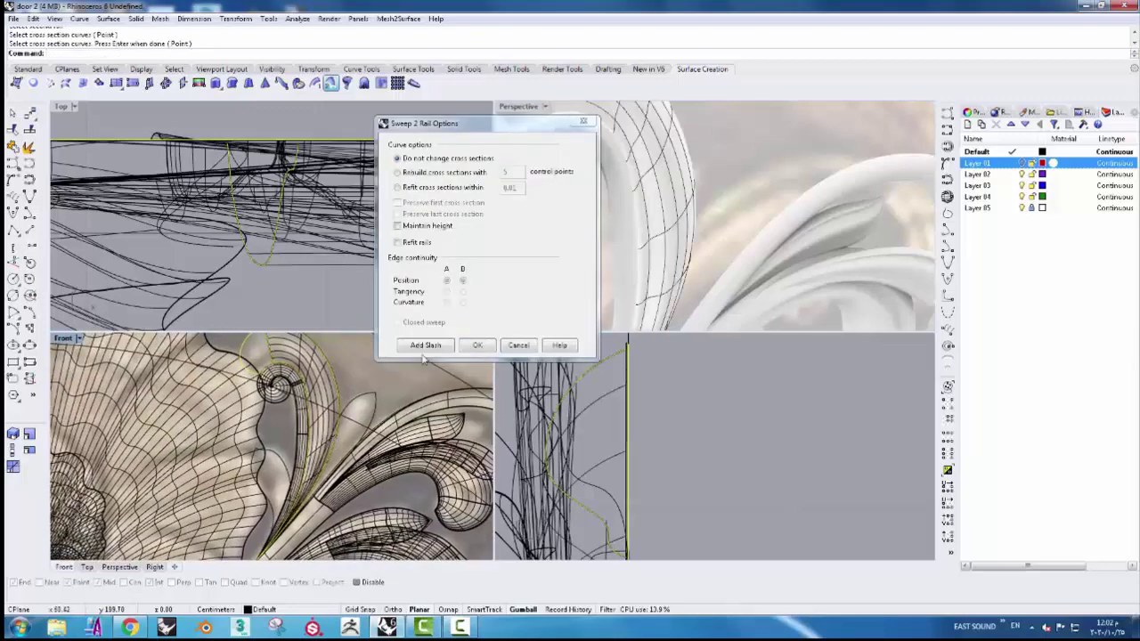
pyautogui.click(425, 347)
pyautogui.scroll(2, 335, 408)
pyautogui.click(385, 386)
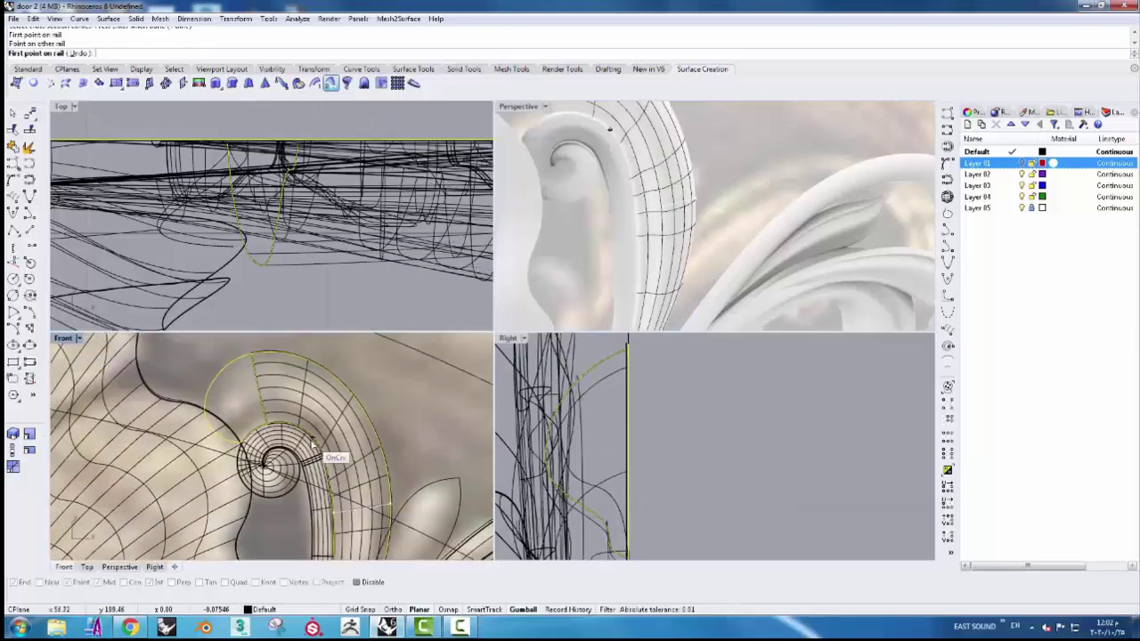
pyautogui.click(339, 407)
pyautogui.press('Return')
pyautogui.press('Return')
# - Sweep a second two-rail surface from the inner spiral rail and its cross-section curve
pyautogui.scroll(2, 254, 442)
pyautogui.click(259, 438)
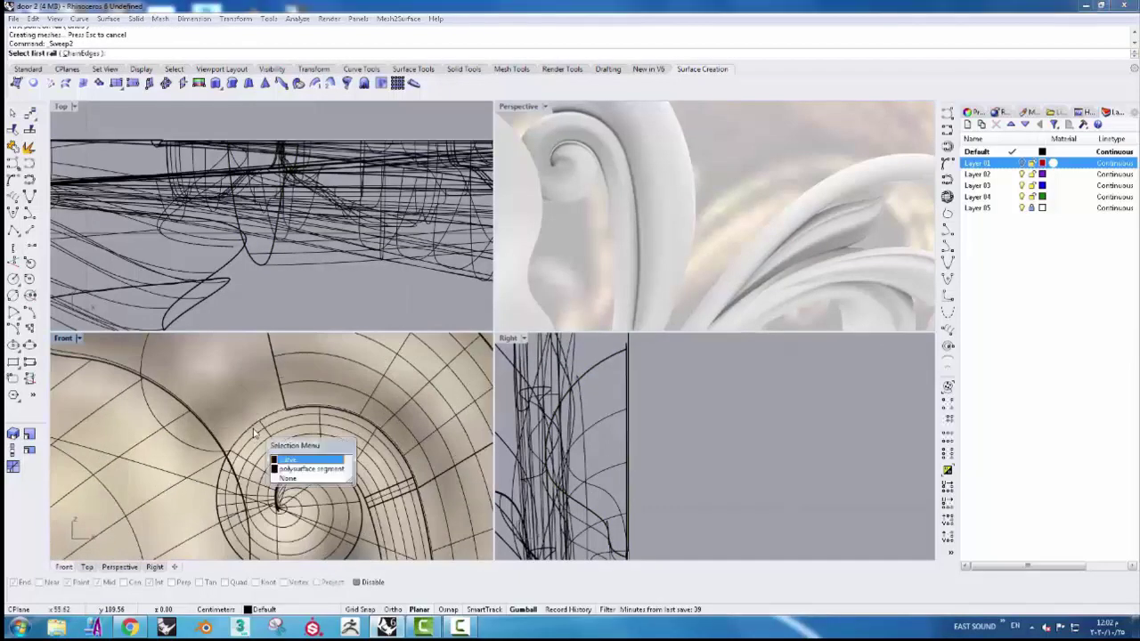
pyautogui.press('Escape')
pyautogui.scroll(1, 282, 437)
pyautogui.click(281, 436)
pyautogui.click(307, 443)
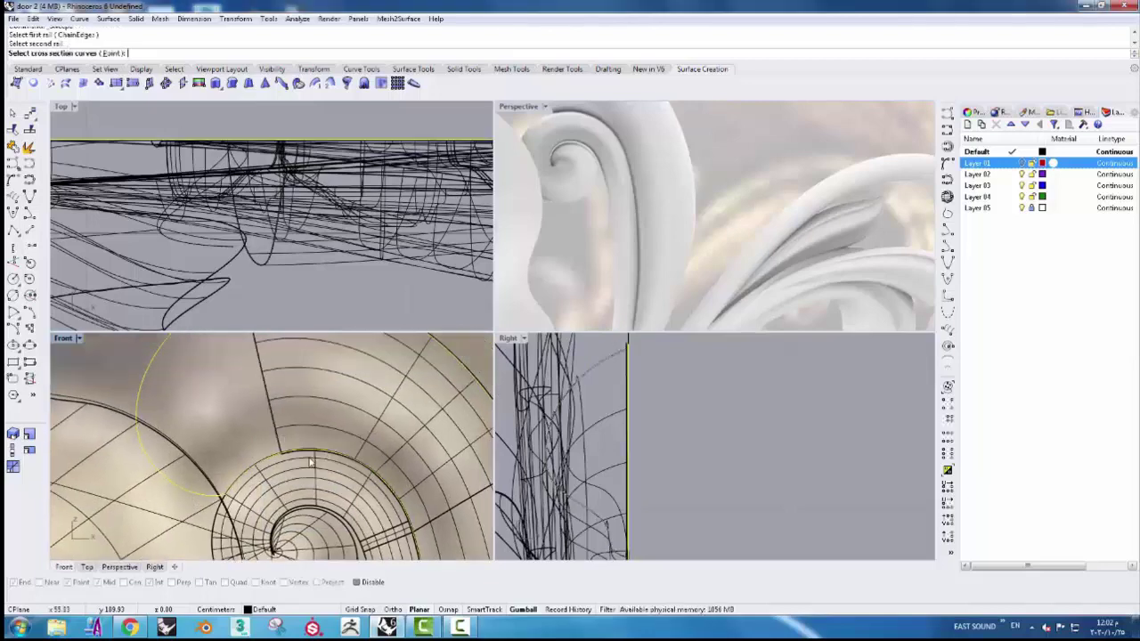
pyautogui.press('Return')
pyautogui.press('Return')
pyautogui.scroll(-3, 579, 229)
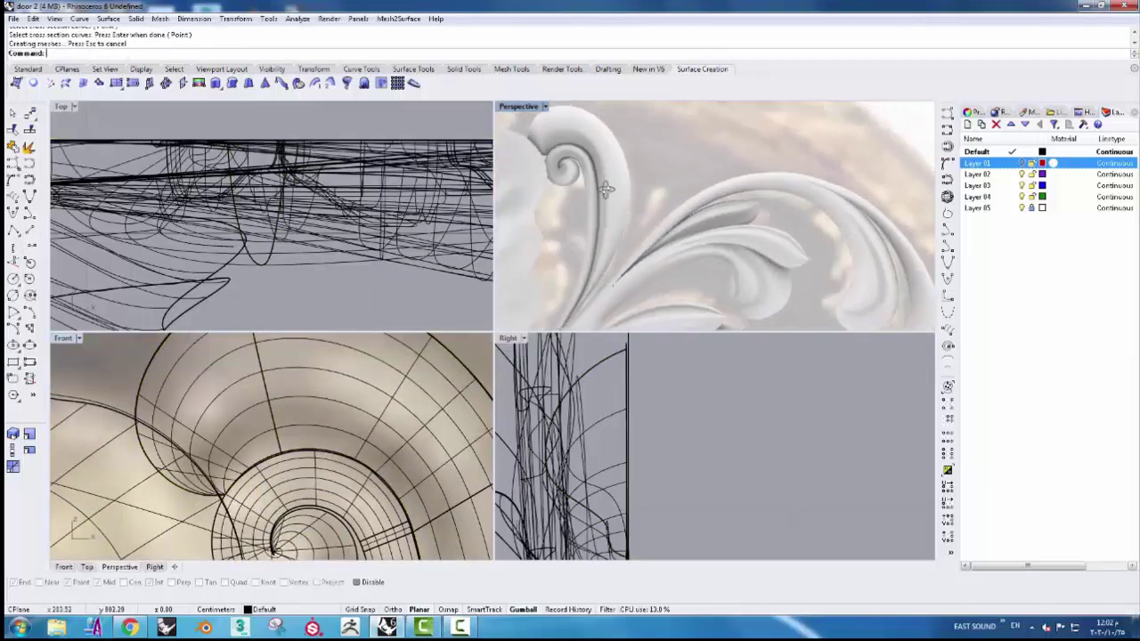
pyautogui.scroll(-3, 356, 456)
pyautogui.moveTo(333, 470); pyautogui.dragTo(303, 416, button='right')
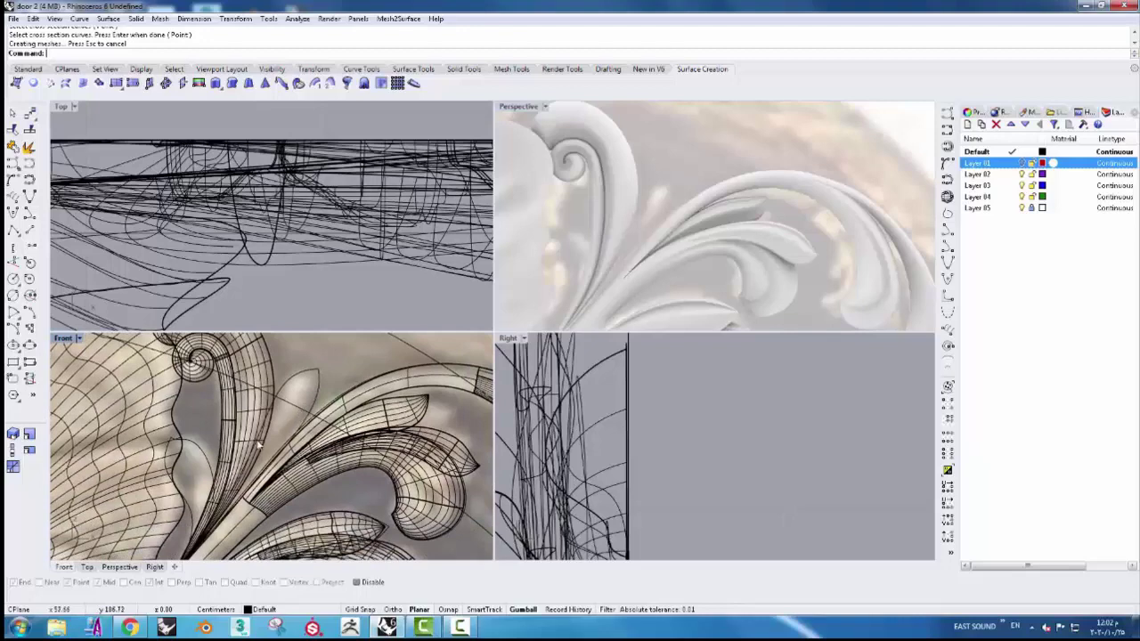
pyautogui.scroll(2, 258, 443)
# - Copy the cross-section curve to the new lobe and rotate the copy to match it
pyautogui.scroll(1, 268, 436)
pyautogui.click(313, 425)
pyautogui.click(343, 437)
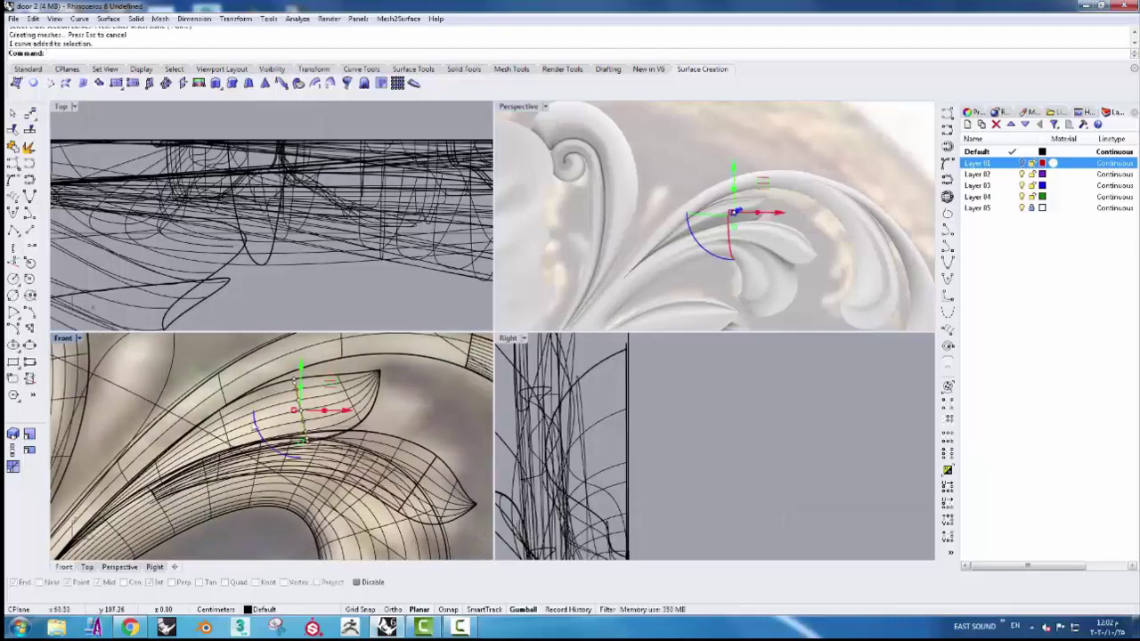
pyautogui.scroll(-2, 301, 419)
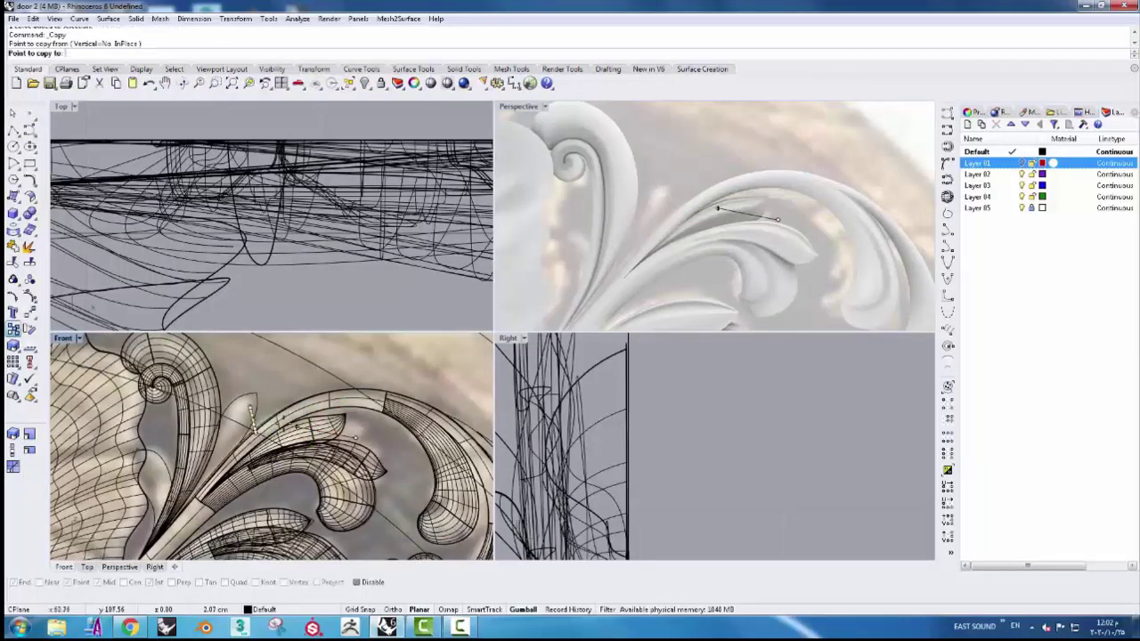
pyautogui.click(703, 205)
pyautogui.press('Return')
pyautogui.scroll(2, 267, 445)
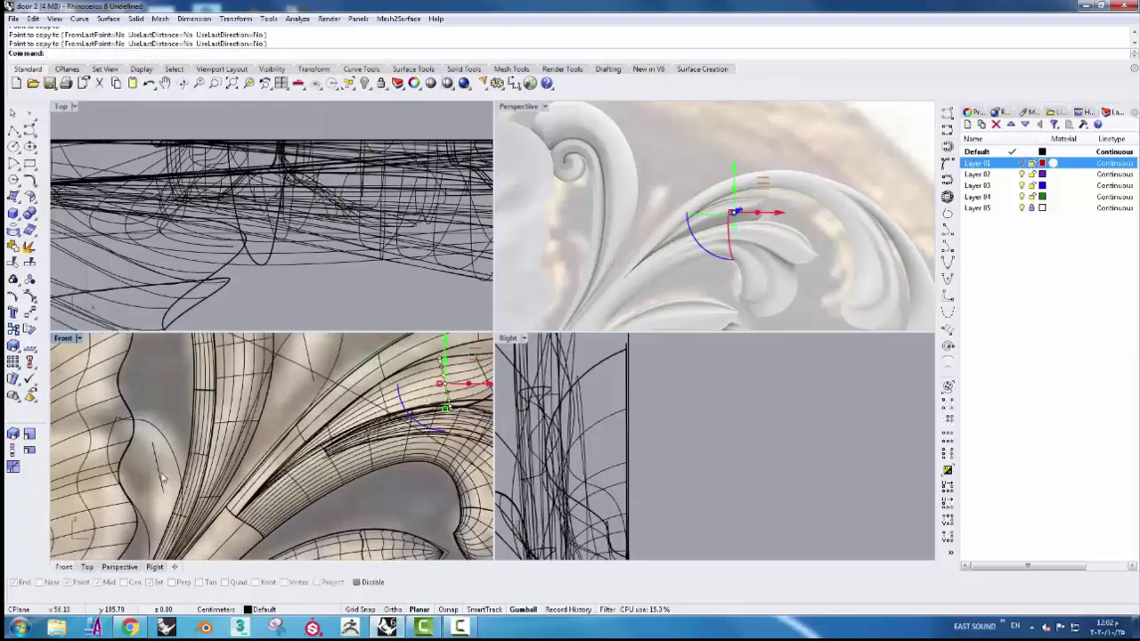
pyautogui.moveTo(178, 481)
pyautogui.mouseDown()
pyautogui.moveTo(88, 481)
pyautogui.moveTo(98, 480)
pyautogui.mouseUp()
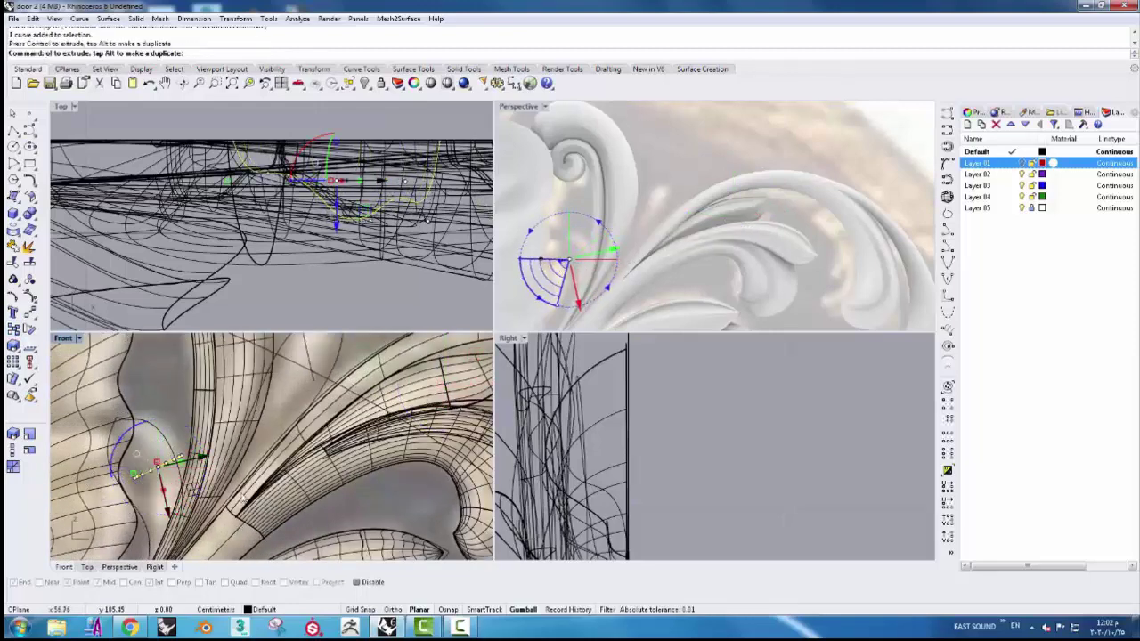
pyautogui.scroll(2, 205, 463)
# - Scale the copied curve to size and push it back in depth
pyautogui.click(29, 435)
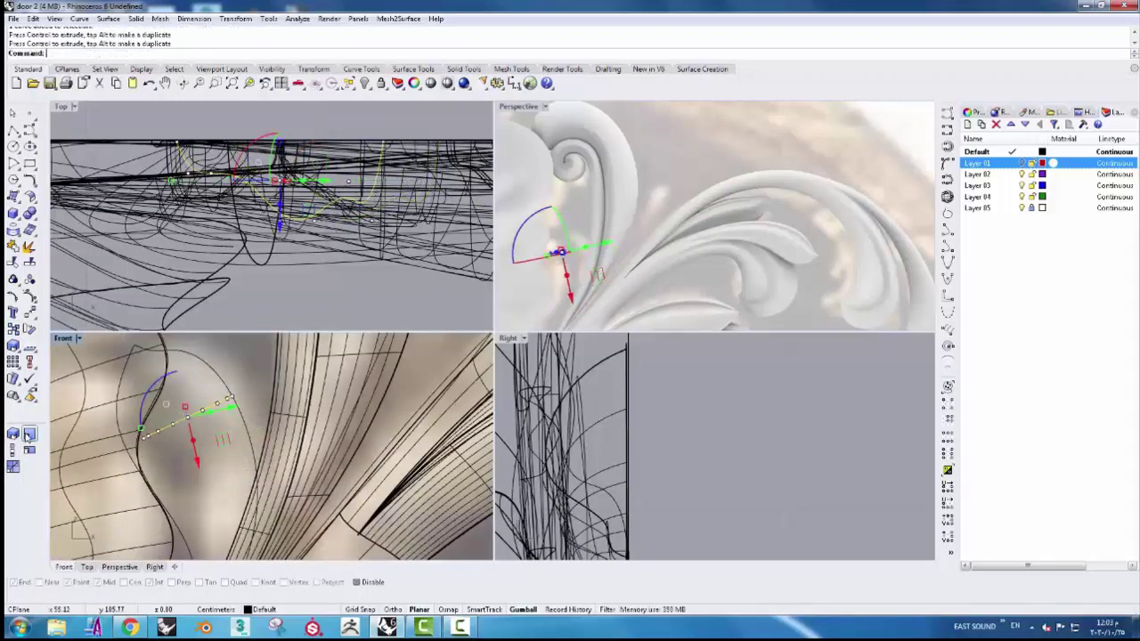
pyautogui.click(579, 252)
pyautogui.click(240, 415)
pyautogui.click(164, 458)
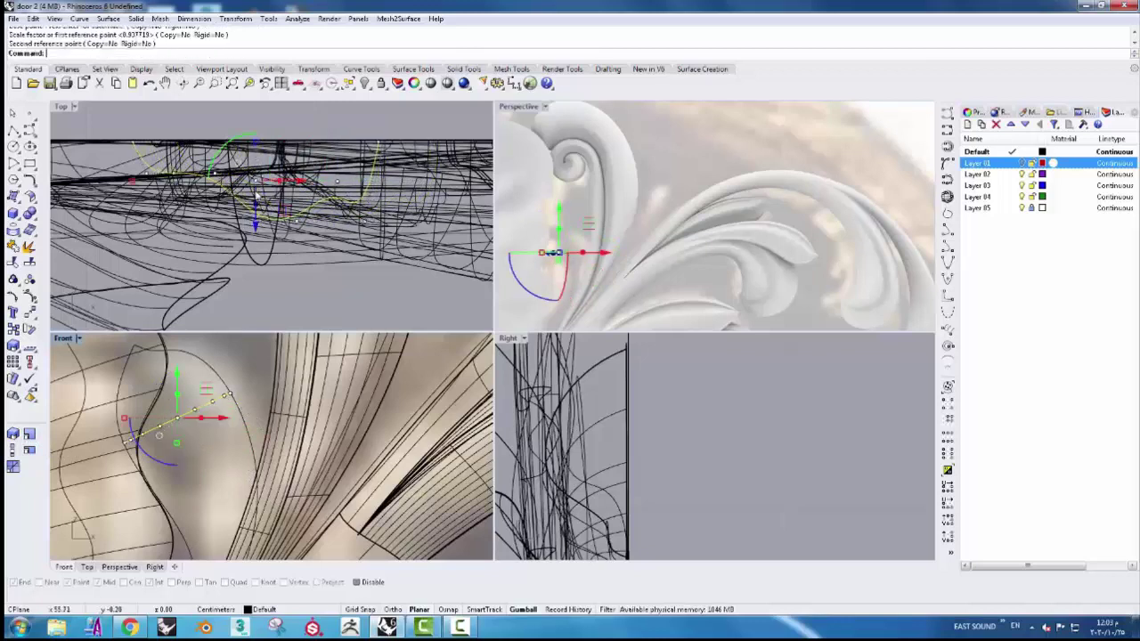
pyautogui.moveTo(257, 175)
pyautogui.mouseDown()
pyautogui.moveTo(261, 240)
pyautogui.moveTo(222, 245)
pyautogui.mouseUp()
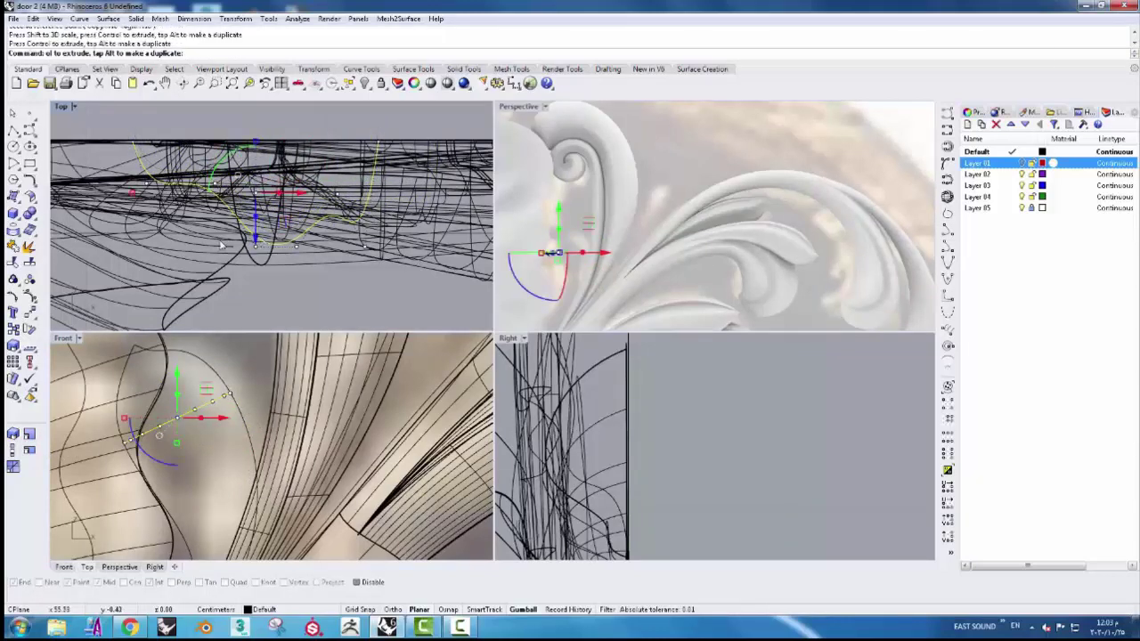
pyautogui.scroll(3, 267, 456)
# - Rotate and resize the next profile curve into position in the top view
pyautogui.click(356, 372)
pyautogui.scroll(-3, 306, 187)
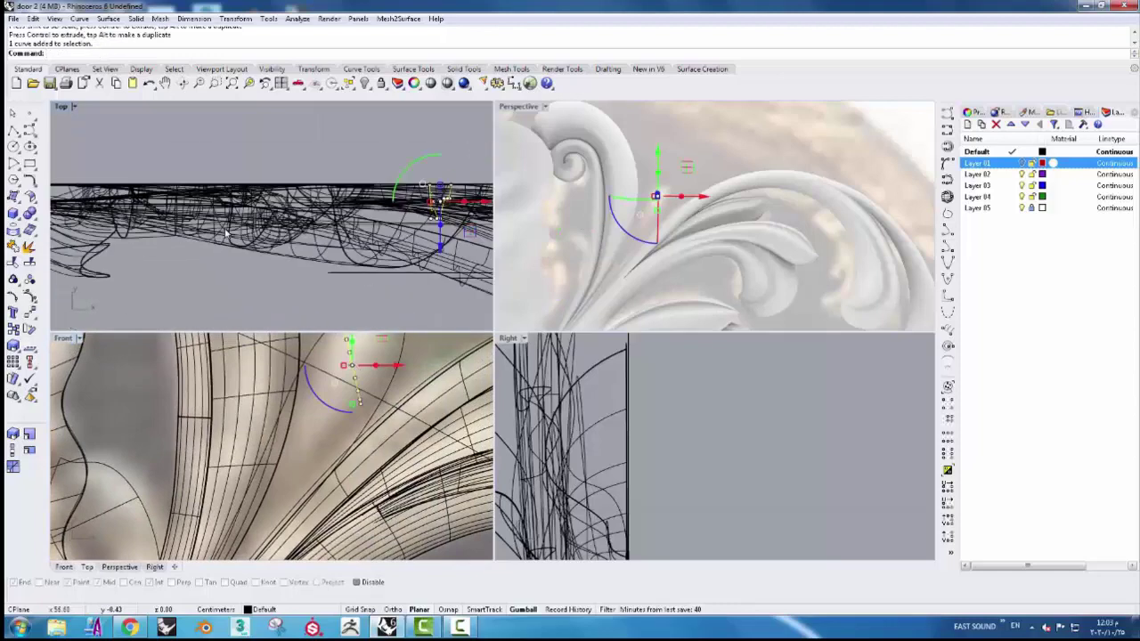
pyautogui.scroll(-1, 352, 402)
pyautogui.moveTo(307, 425); pyautogui.dragTo(318, 457)
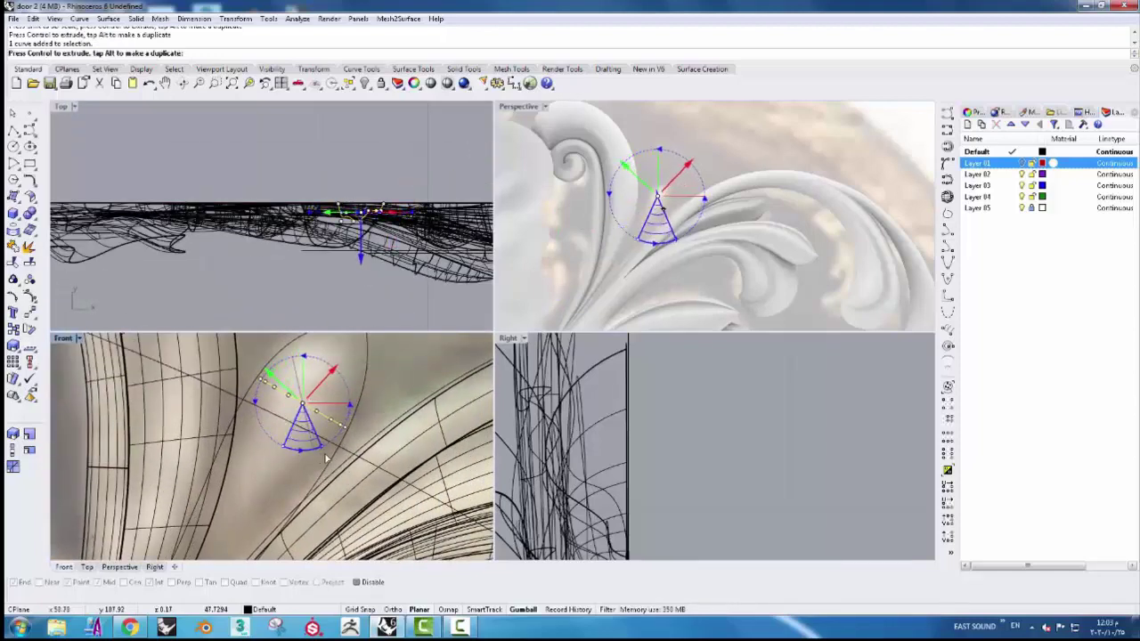
pyautogui.scroll(2, 330, 227)
pyautogui.moveTo(322, 224)
pyautogui.mouseDown()
pyautogui.moveTo(333, 232)
pyautogui.moveTo(322, 219)
pyautogui.mouseUp()
pyautogui.scroll(-2, 307, 360)
# - Sweep a two-rail surface across the pointed leaf lobe, accepting the Sweep 2 Rail Options
pyautogui.press('Escape')
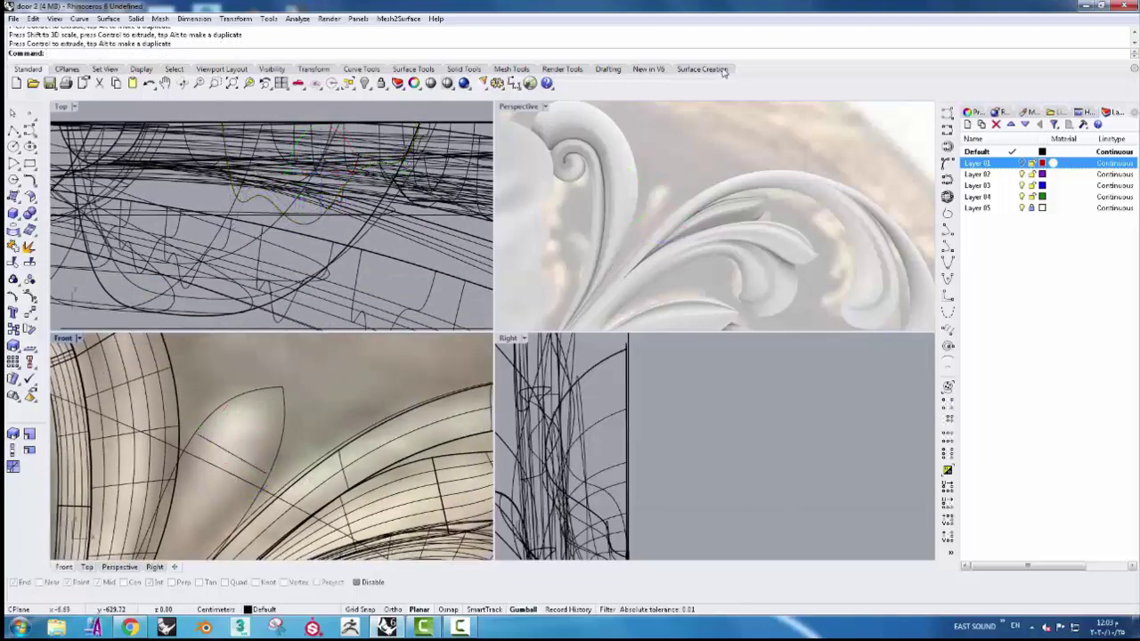
pyautogui.click(702, 69)
pyautogui.click(330, 83)
pyautogui.scroll(-2, 286, 385)
pyautogui.click(281, 416)
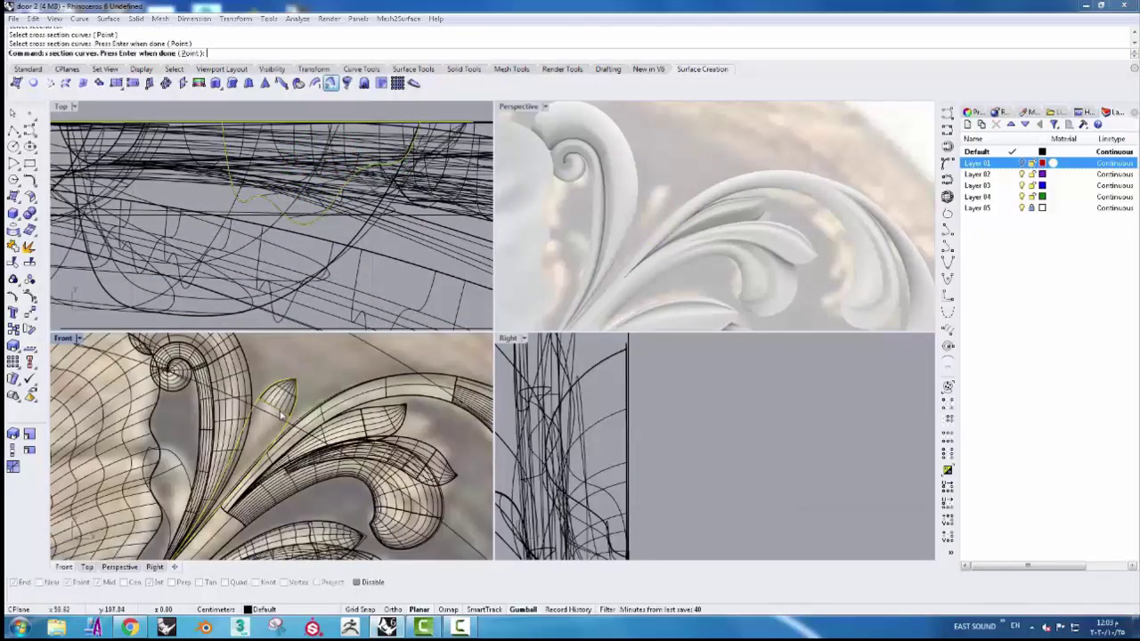
pyautogui.press('Escape')
pyautogui.scroll(2, 294, 423)
pyautogui.click(310, 431)
pyautogui.click(293, 424)
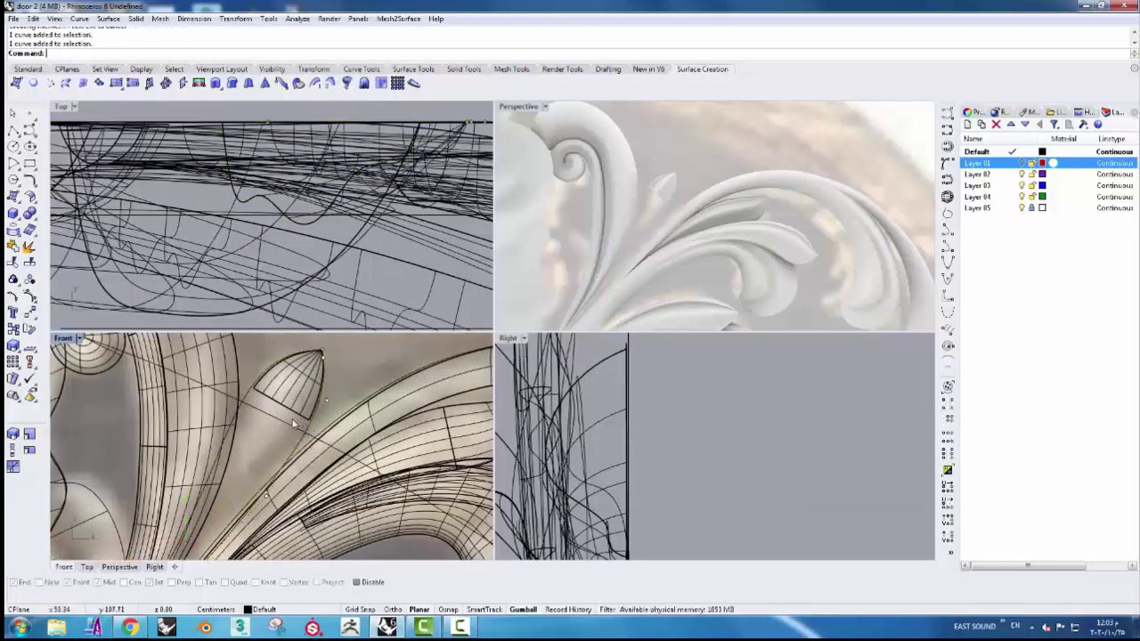
pyautogui.click(264, 401)
pyautogui.click(301, 432)
pyautogui.press('Return')
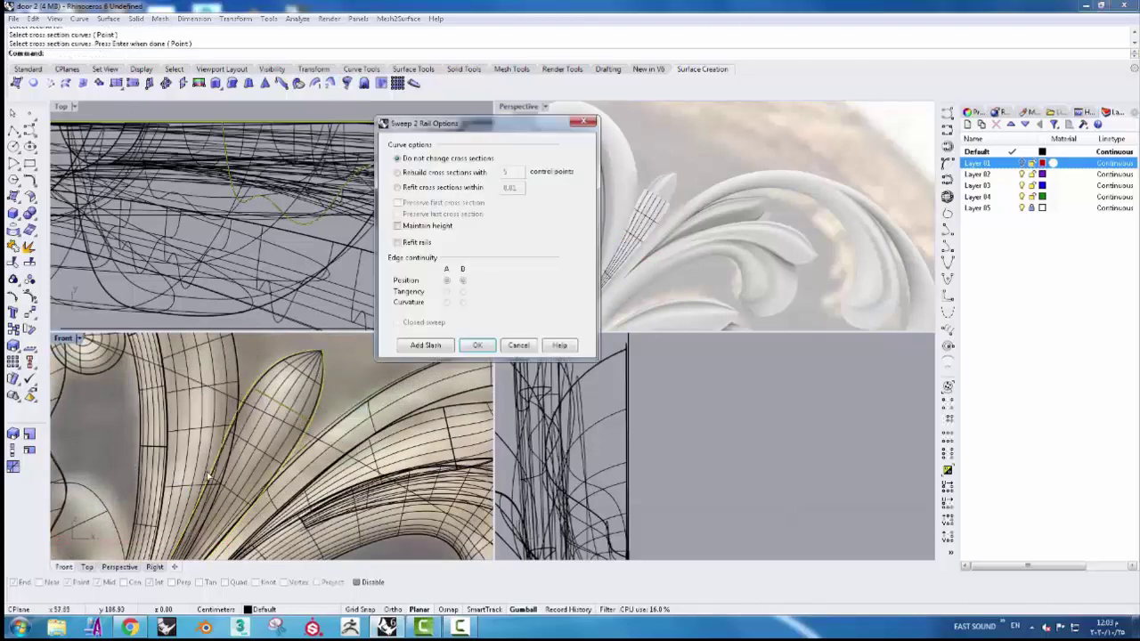
pyautogui.scroll(-3, 267, 445)
pyautogui.click(475, 348)
pyautogui.scroll(3, 240, 498)
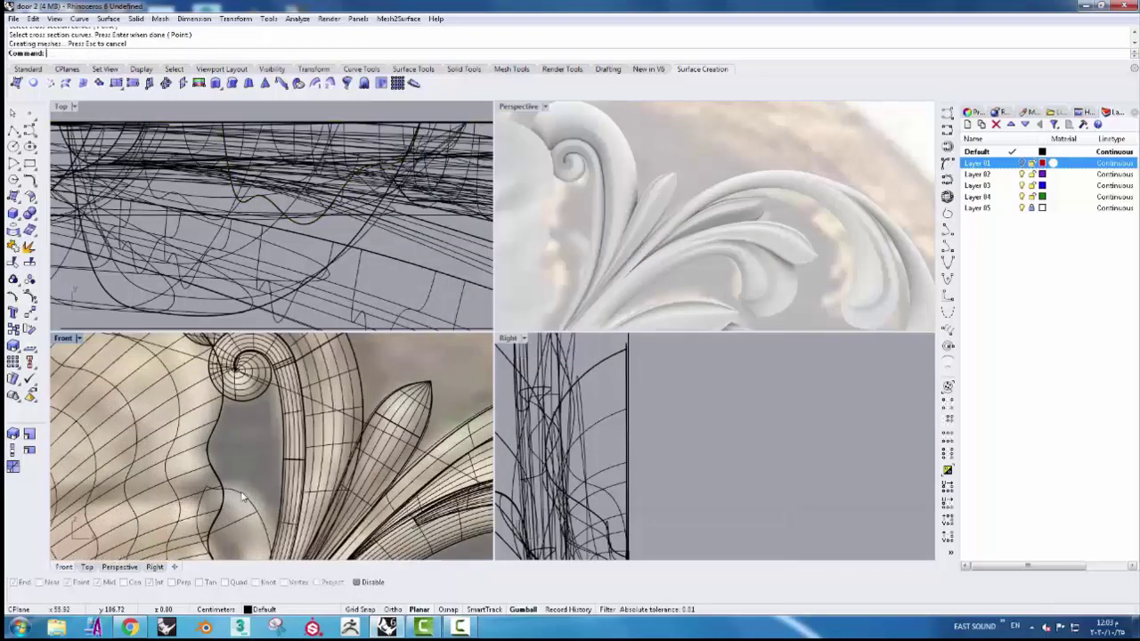
# - Repeat the two-rail sweep for the small lobe near the spiral
pyautogui.moveTo(222, 555); pyautogui.dragTo(223, 424, button='right')
pyautogui.press('Return')
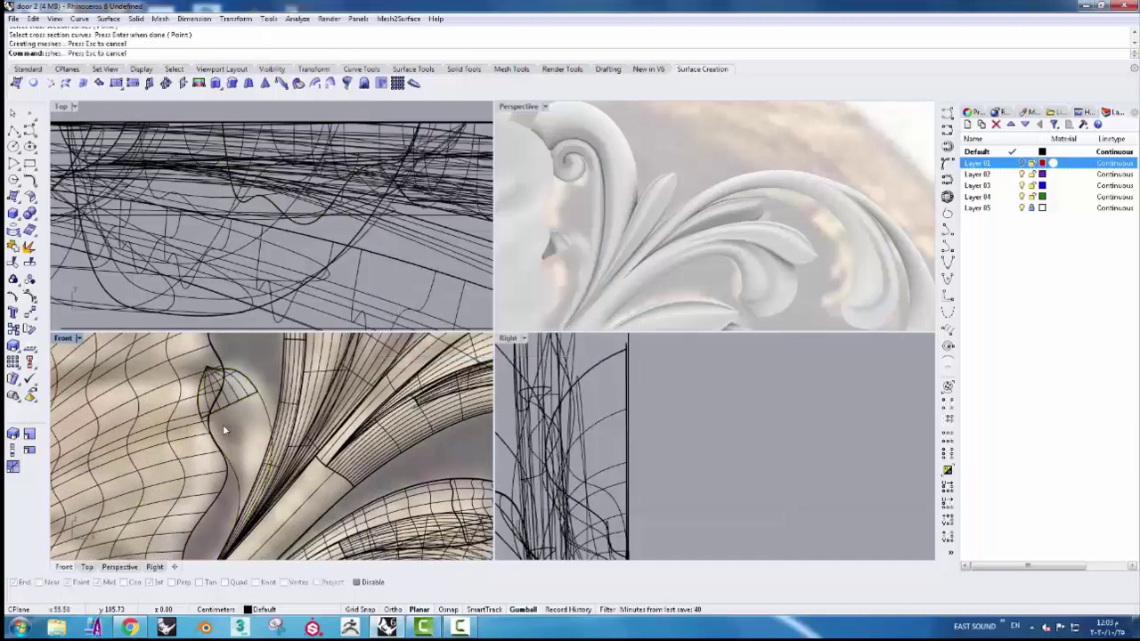
pyautogui.click(223, 424)
pyautogui.click(245, 416)
pyautogui.click(276, 436)
pyautogui.press('Return')
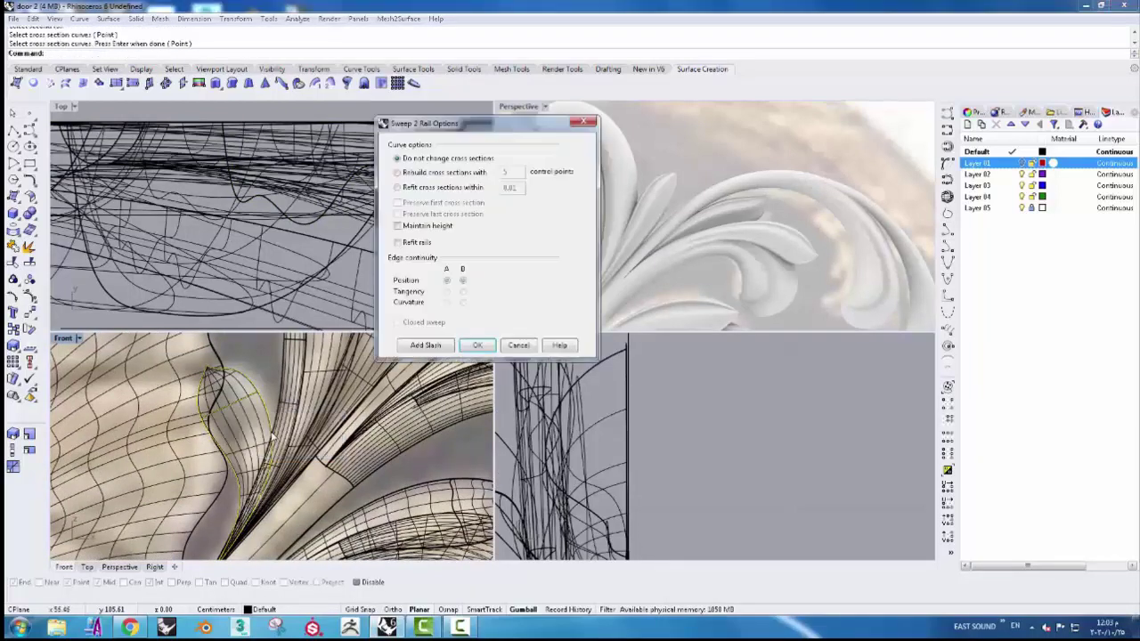
pyautogui.click(478, 345)
# - Select the spiral stem polysurface for bending
pyautogui.scroll(-3, 338, 473)
pyautogui.scroll(-2, 294, 472)
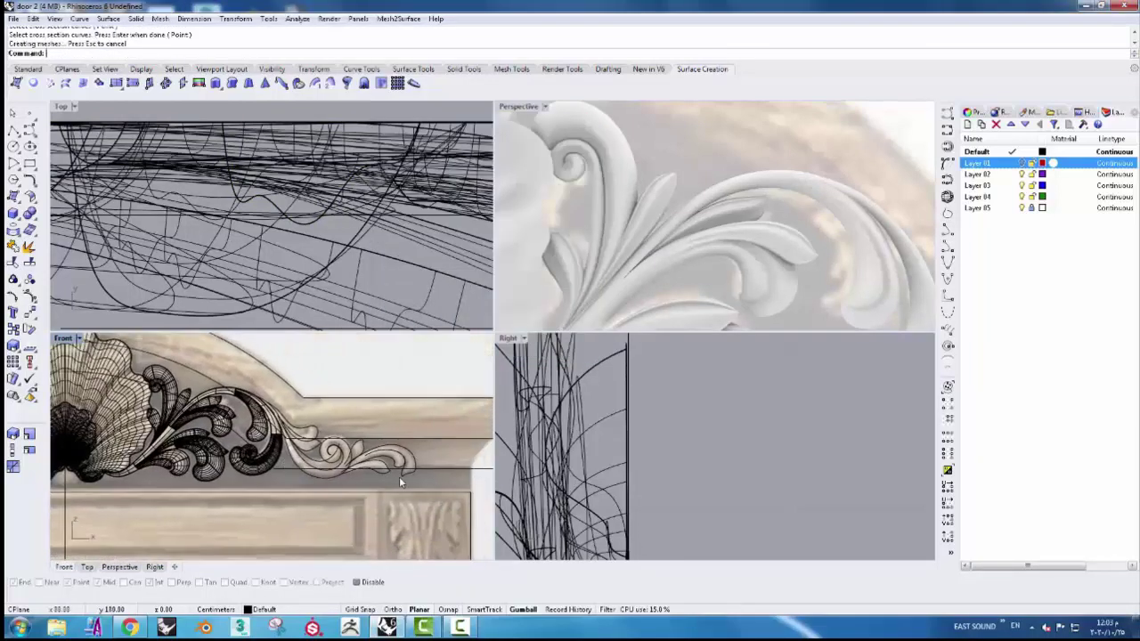
pyautogui.scroll(2, 399, 476)
pyautogui.scroll(3, 399, 476)
pyautogui.scroll(2, 399, 477)
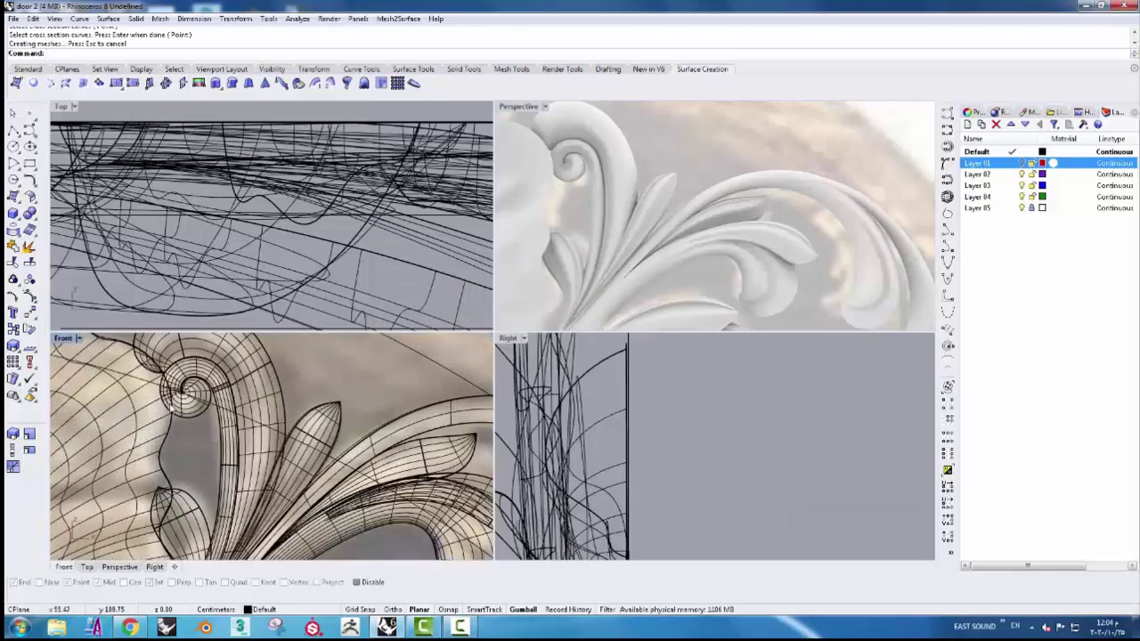
pyautogui.scroll(2, 169, 405)
pyautogui.click(253, 431)
pyautogui.scroll(-3, 695, 462)
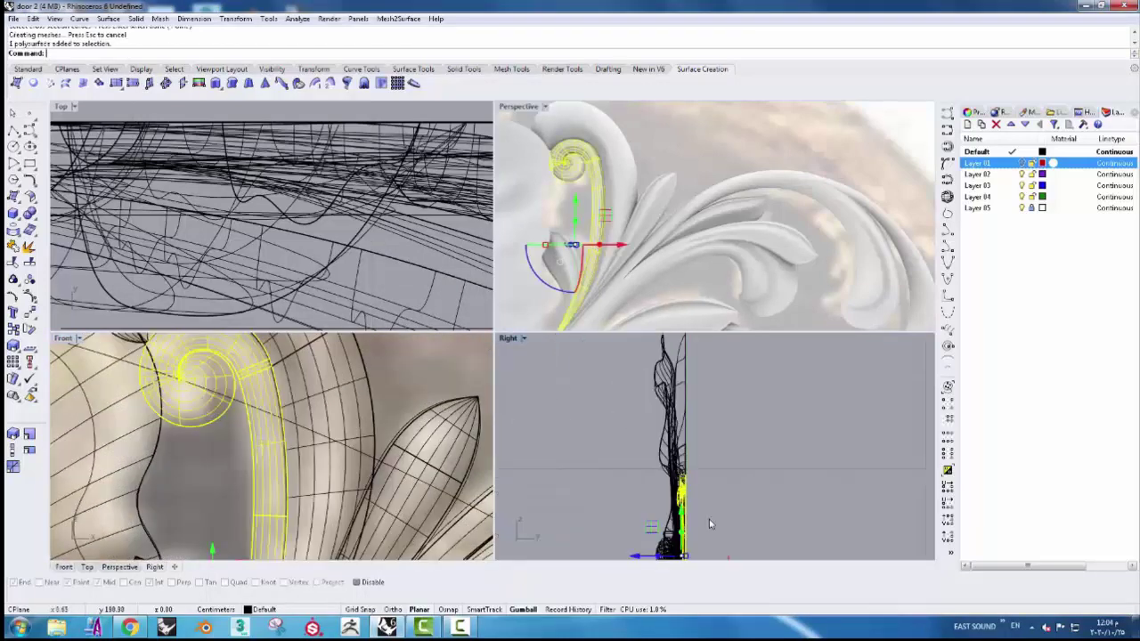
pyautogui.click(316, 70)
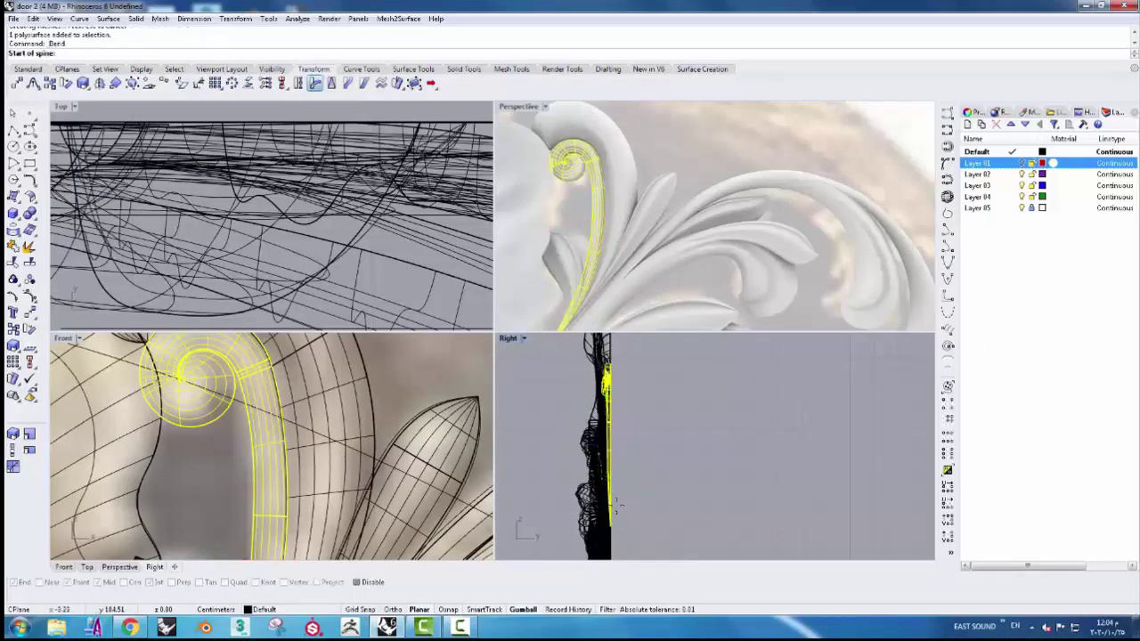
# - Bend the spiral stem into depth in the Right view by setting the spine end and bend-through point
pyautogui.scroll(3, 577, 348)
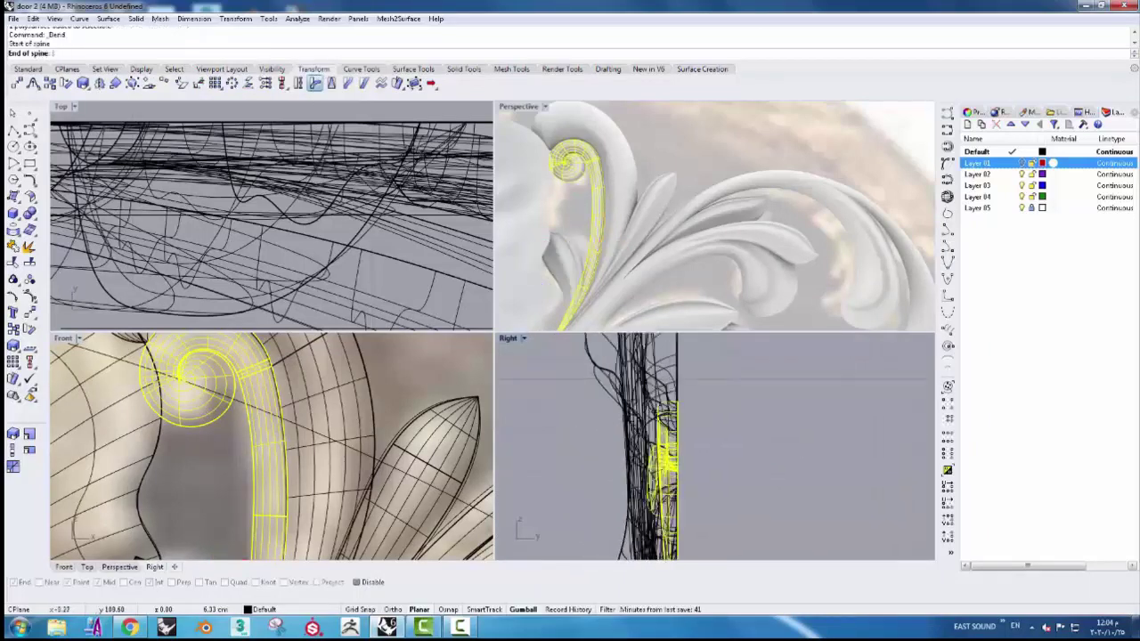
pyautogui.click(663, 407)
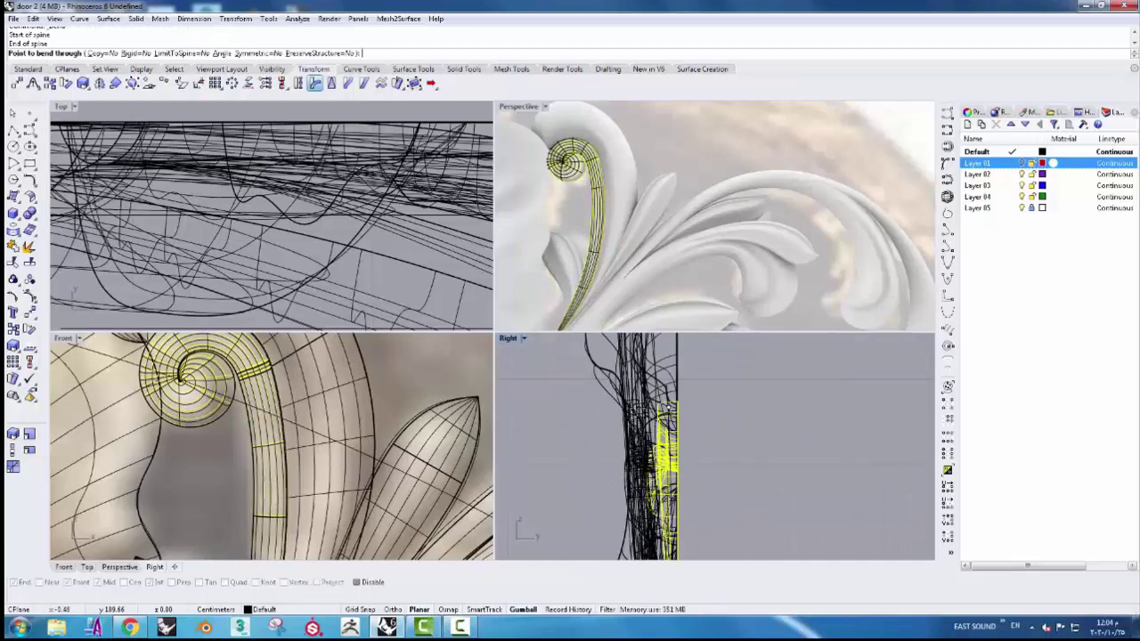
pyautogui.click(627, 408)
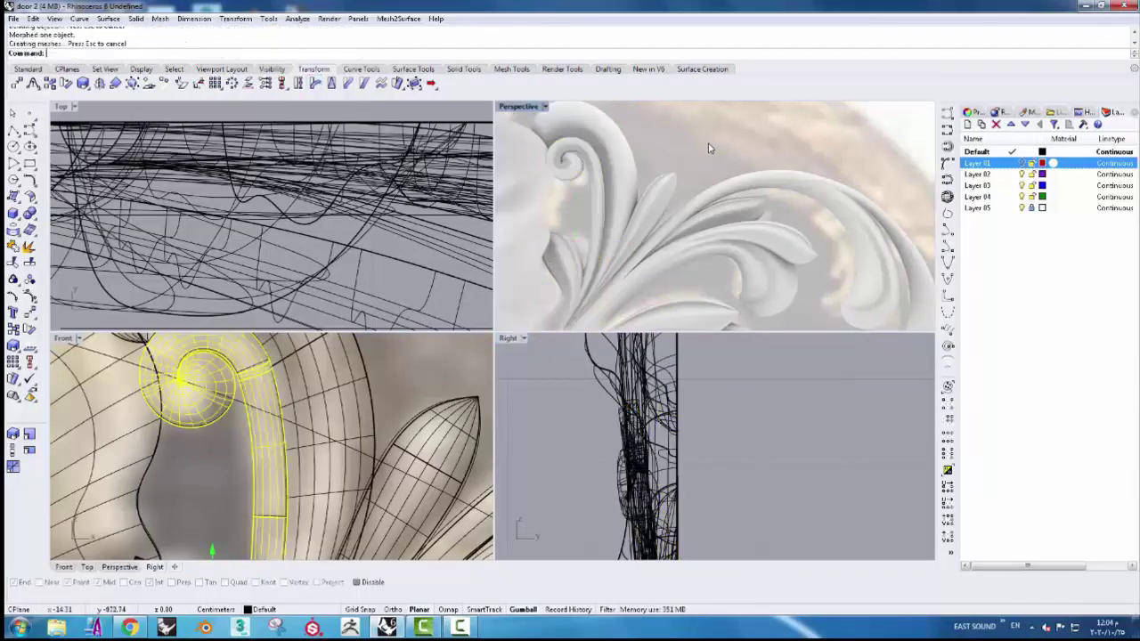
pyautogui.moveTo(624, 218)
pyautogui.mouseDown(button='right')
pyautogui.moveTo(654, 207)
pyautogui.moveTo(582, 199)
pyautogui.mouseUp(button='right')
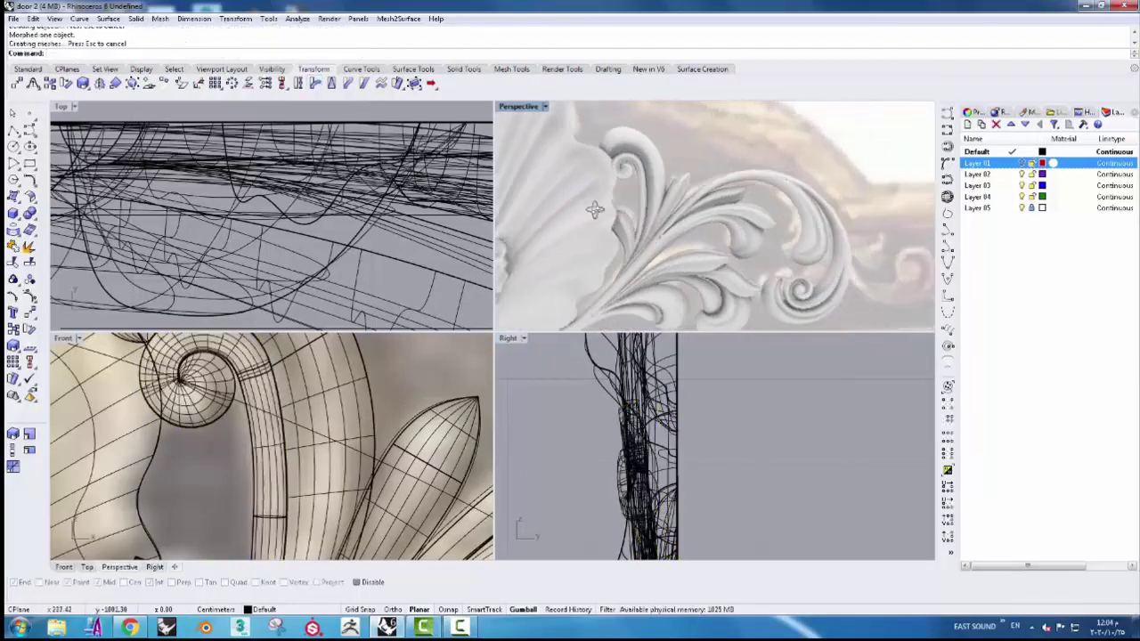
pyautogui.scroll(3, 647, 214)
# - Bend the two pointed-lobe leaf surfaces into depth through a new bend point
pyautogui.click(660, 206)
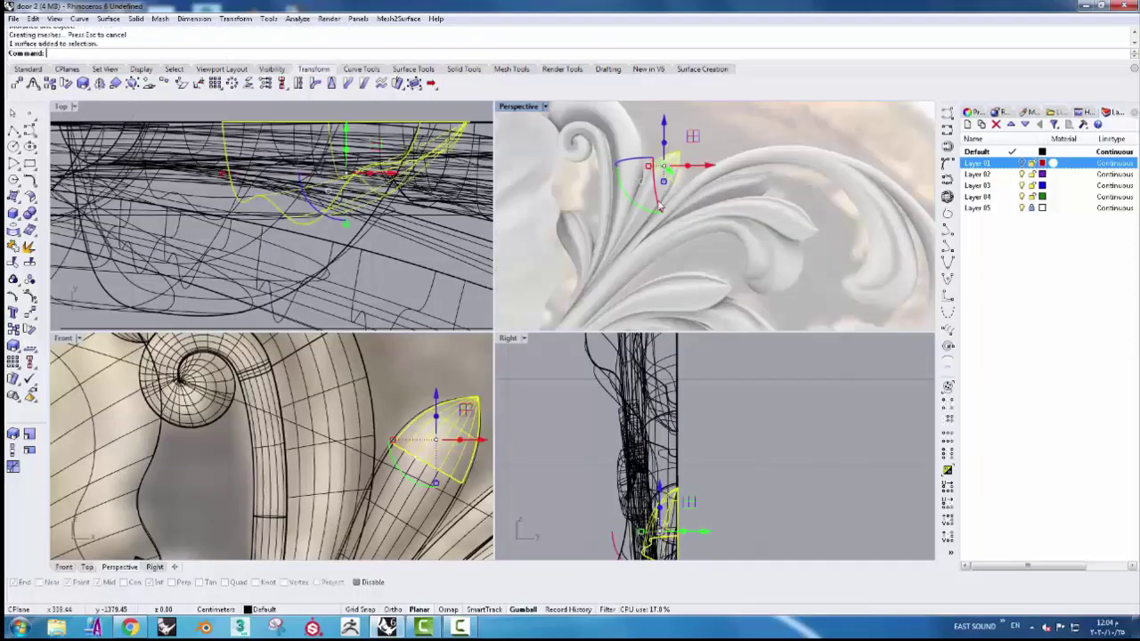
pyautogui.click(641, 226)
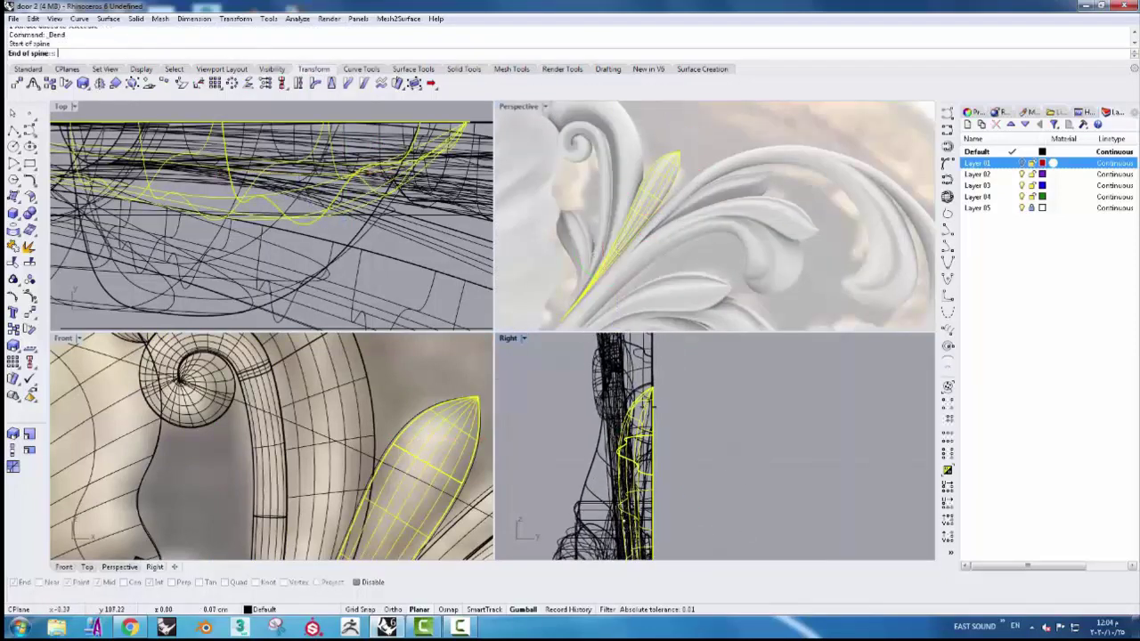
pyautogui.click(654, 389)
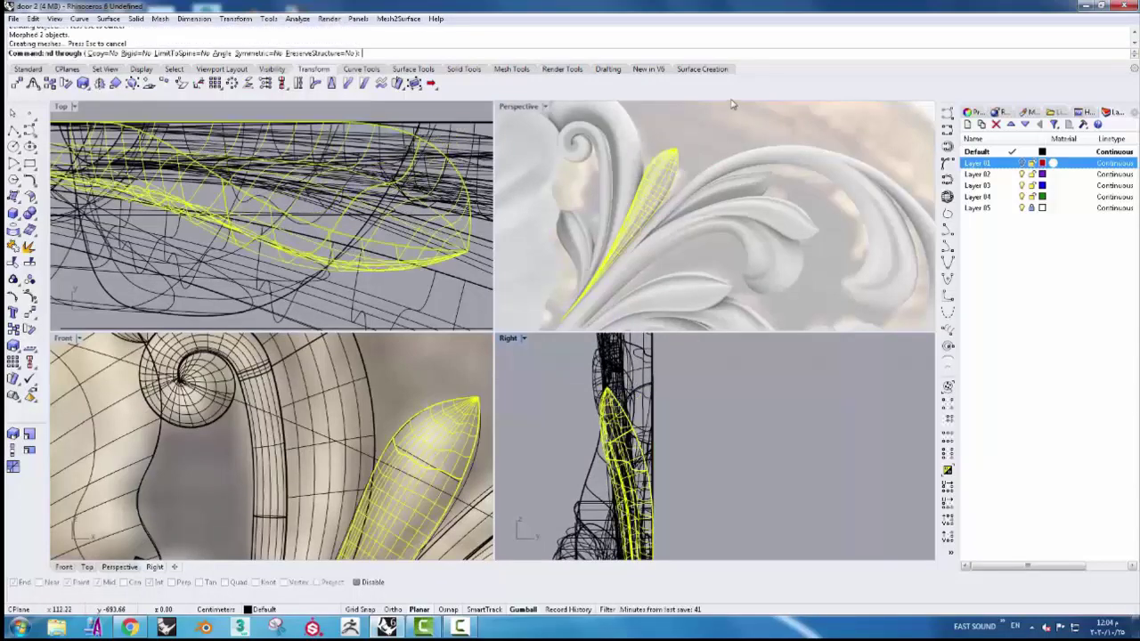
pyautogui.click(721, 125)
pyautogui.scroll(3, 577, 256)
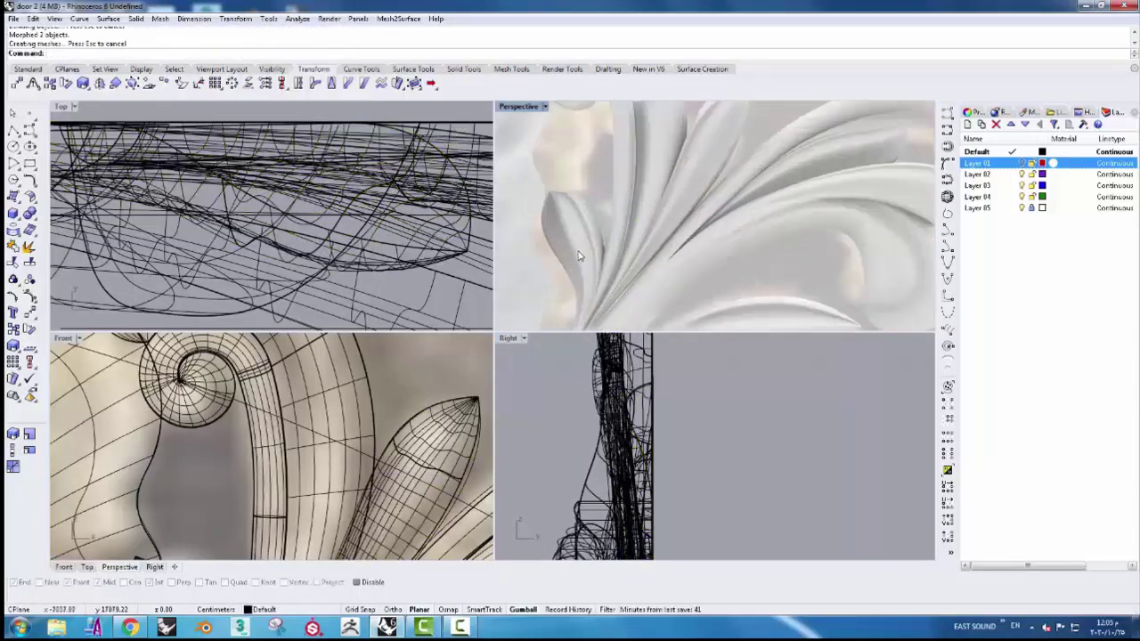
# - Join the selected leaf surfaces and bend them back into depth
pyautogui.click(567, 220)
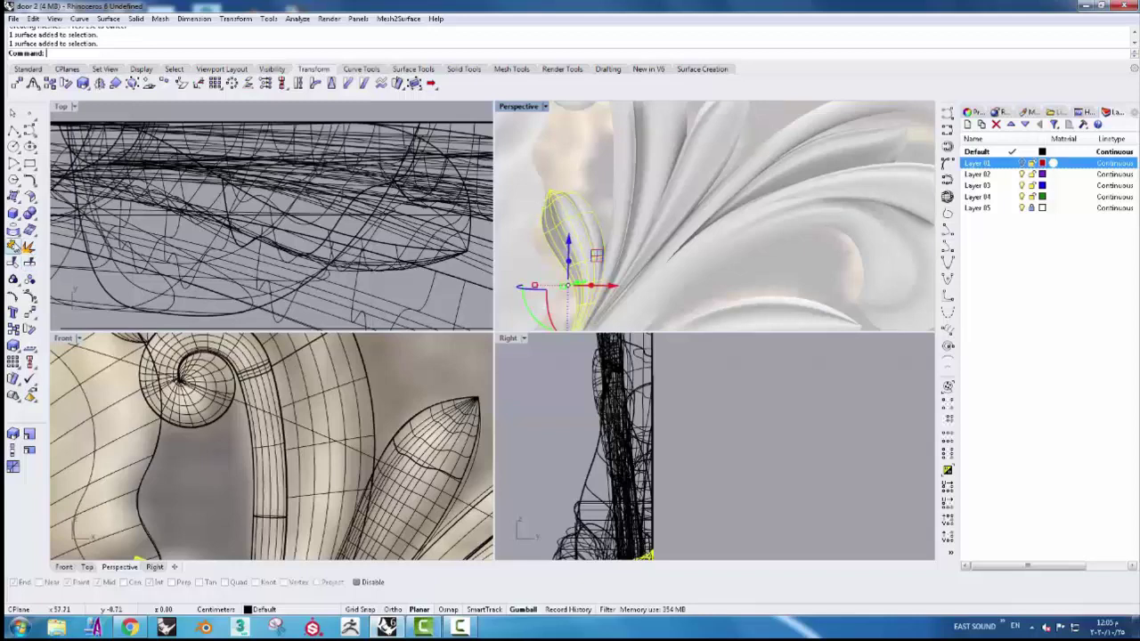
pyautogui.hotkey('ctrl', 'j')
pyautogui.scroll(-3, 704, 407)
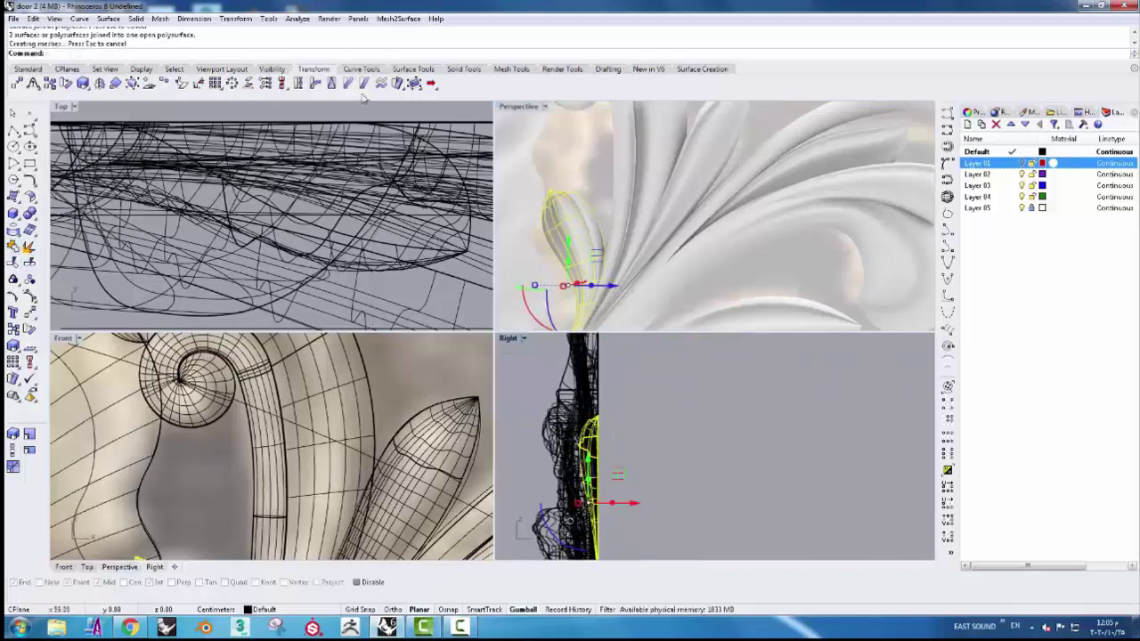
pyautogui.click(315, 83)
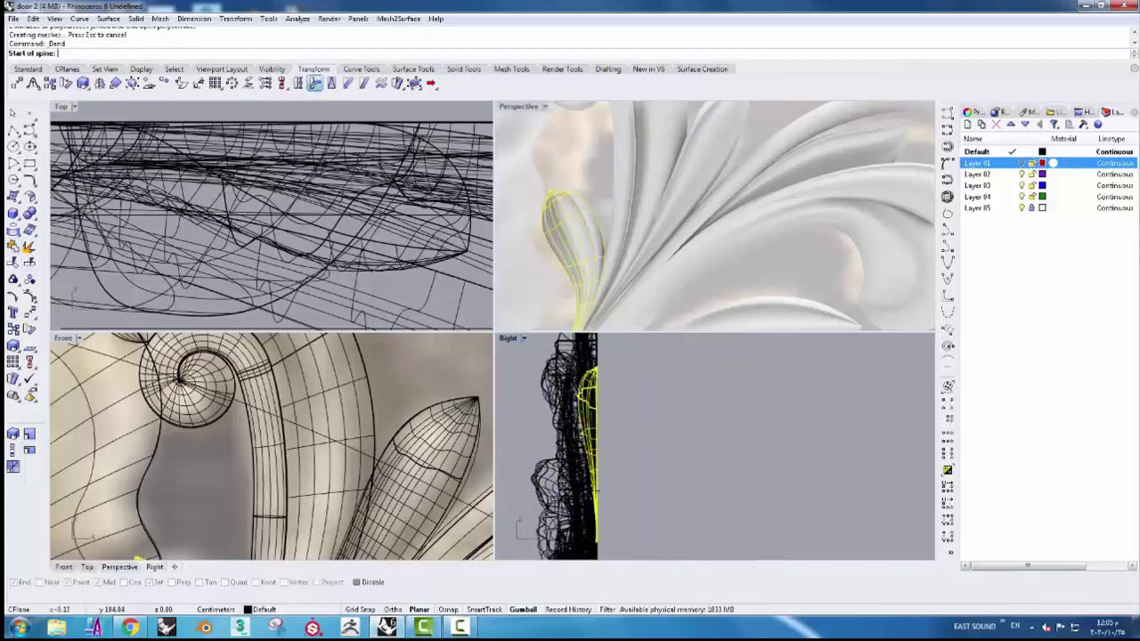
pyautogui.click(583, 367)
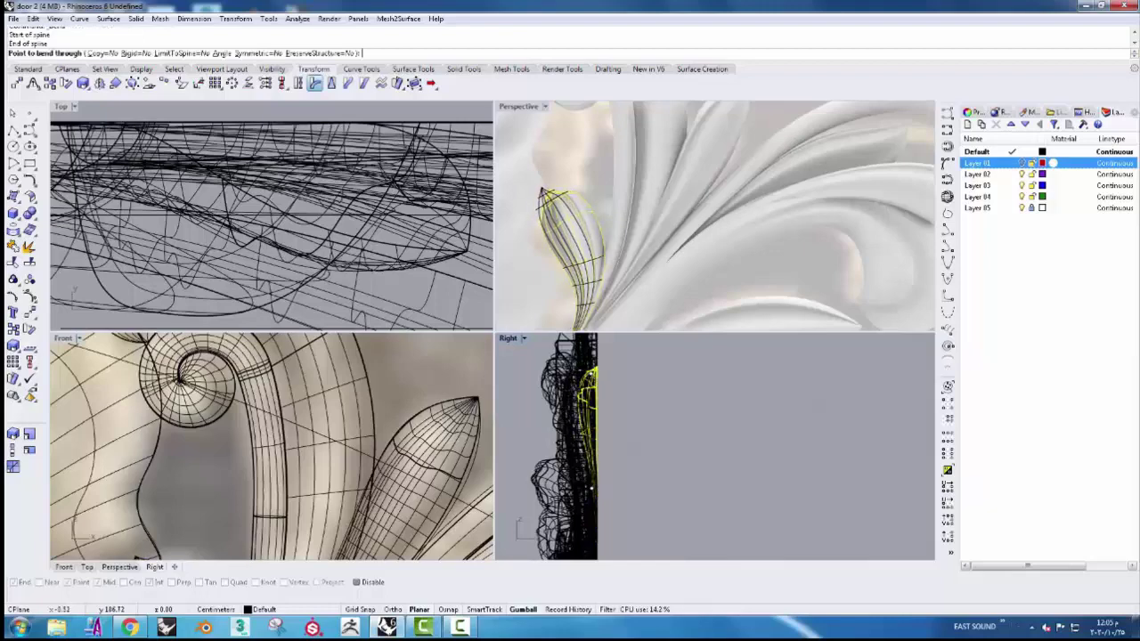
pyautogui.click(570, 401)
pyautogui.scroll(-5, 211, 200)
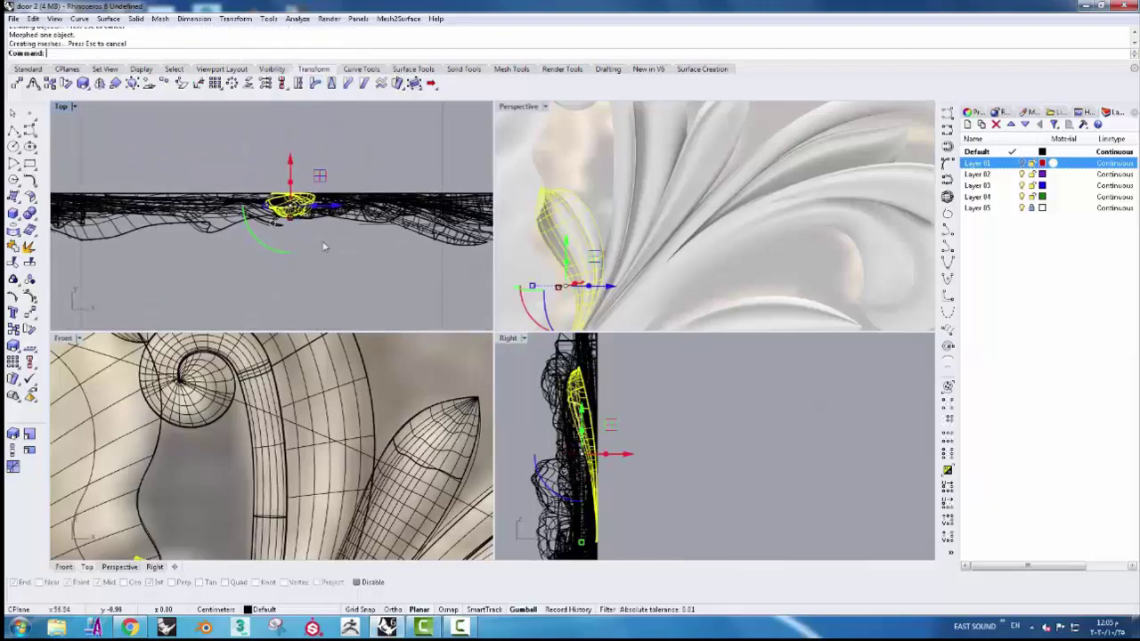
# - Repeat Bend on a new spine to curve the leaf tip into depth
pyautogui.press('Return')
pyautogui.click(577, 415)
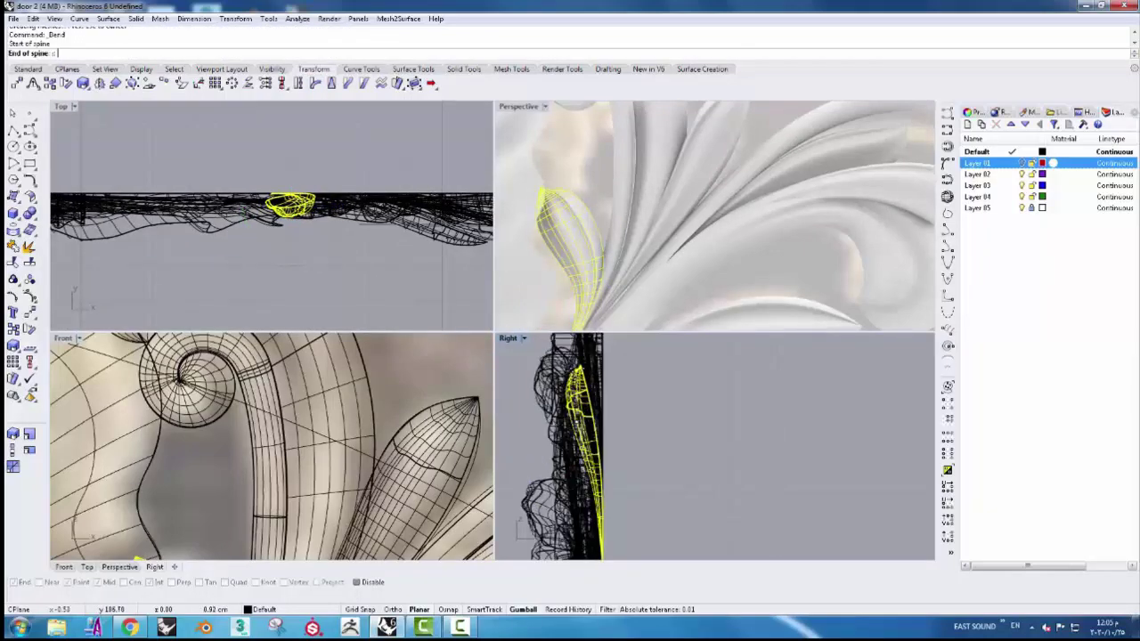
pyautogui.scroll(3, 567, 377)
pyautogui.click(566, 378)
pyautogui.click(710, 418)
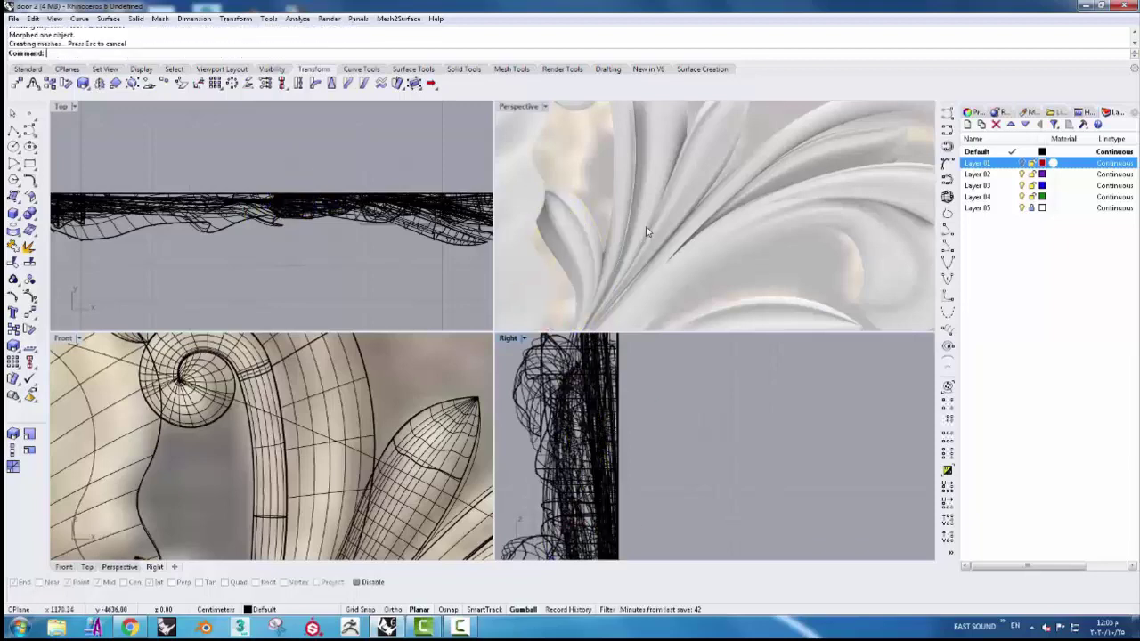
pyautogui.scroll(-3, 697, 252)
pyautogui.scroll(-3, 698, 252)
# - Shift the long curling leaf surface in depth with the gumball
pyautogui.moveTo(697, 252)
pyautogui.mouseDown(button='right')
pyautogui.moveTo(764, 212)
pyautogui.moveTo(719, 227)
pyautogui.mouseUp(button='right')
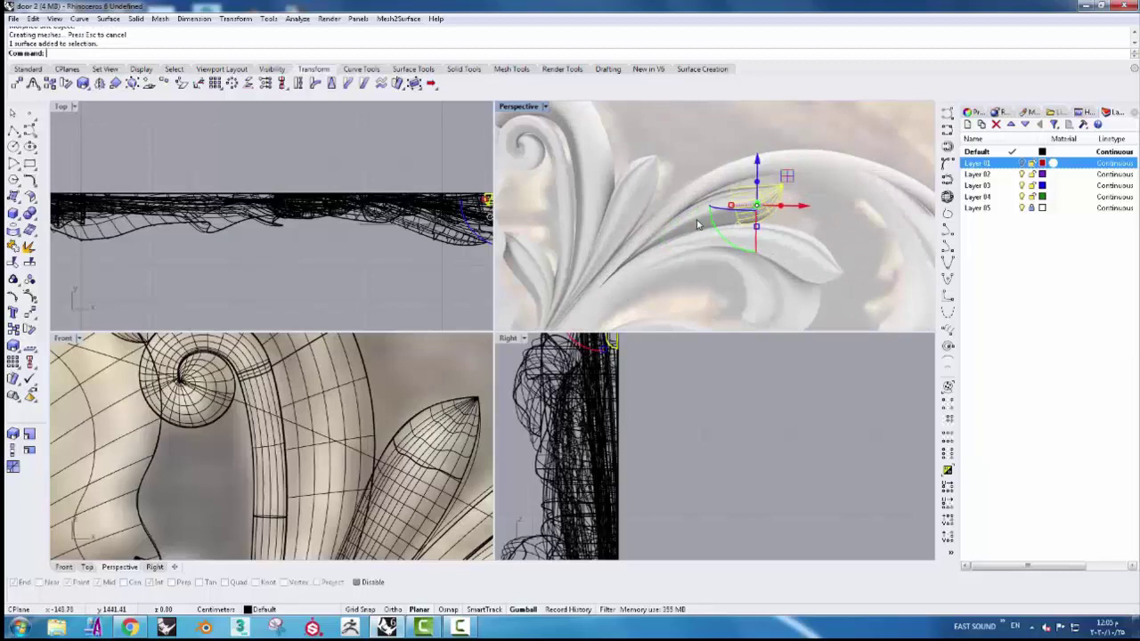
pyautogui.click(690, 231)
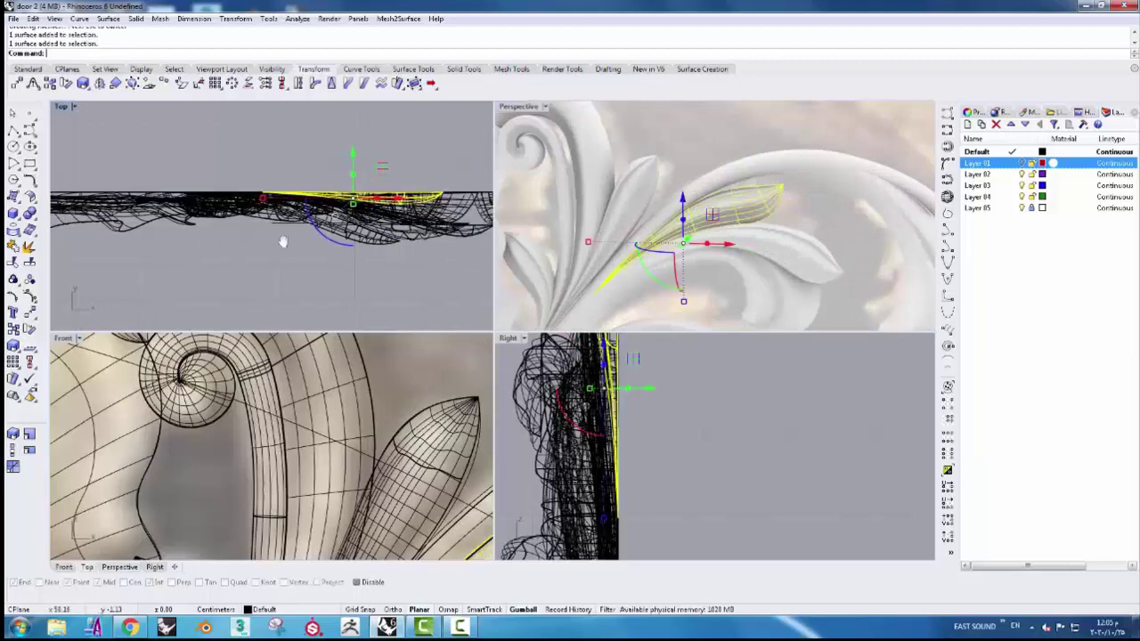
pyautogui.scroll(2, 325, 189)
pyautogui.moveTo(359, 172); pyautogui.dragTo(358, 184)
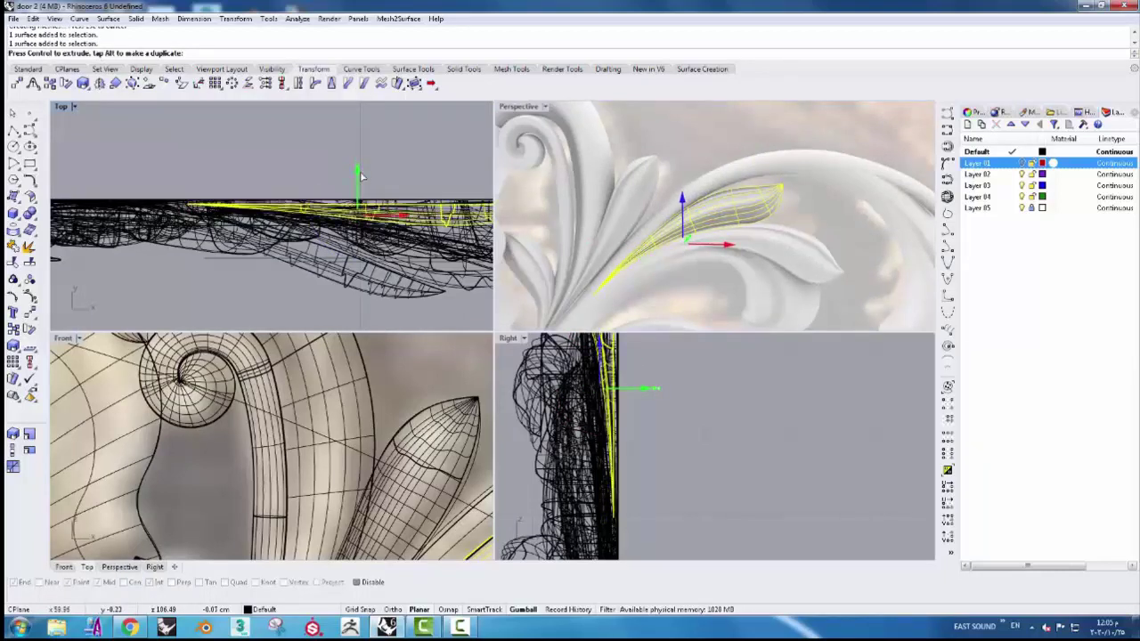
pyautogui.moveTo(359, 184); pyautogui.dragTo(253, 214, button='right')
# - Bend the long curling leaf along its spine to follow the carved relief
pyautogui.write('bend')
pyautogui.press('Return')
pyautogui.click(238, 211)
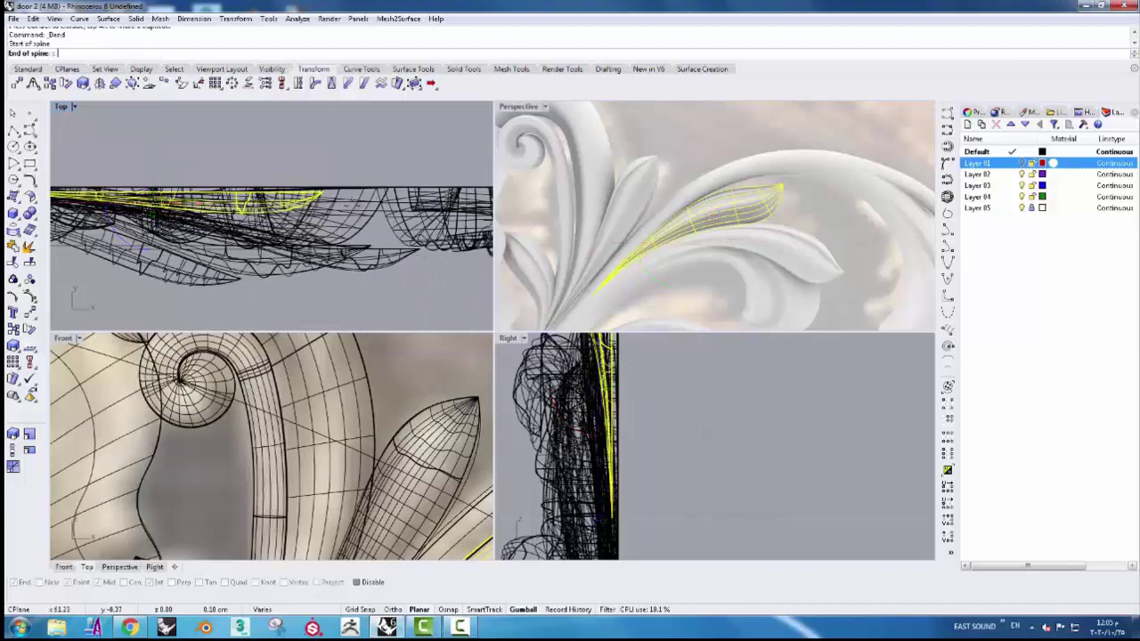
pyautogui.click(327, 191)
pyautogui.click(326, 192)
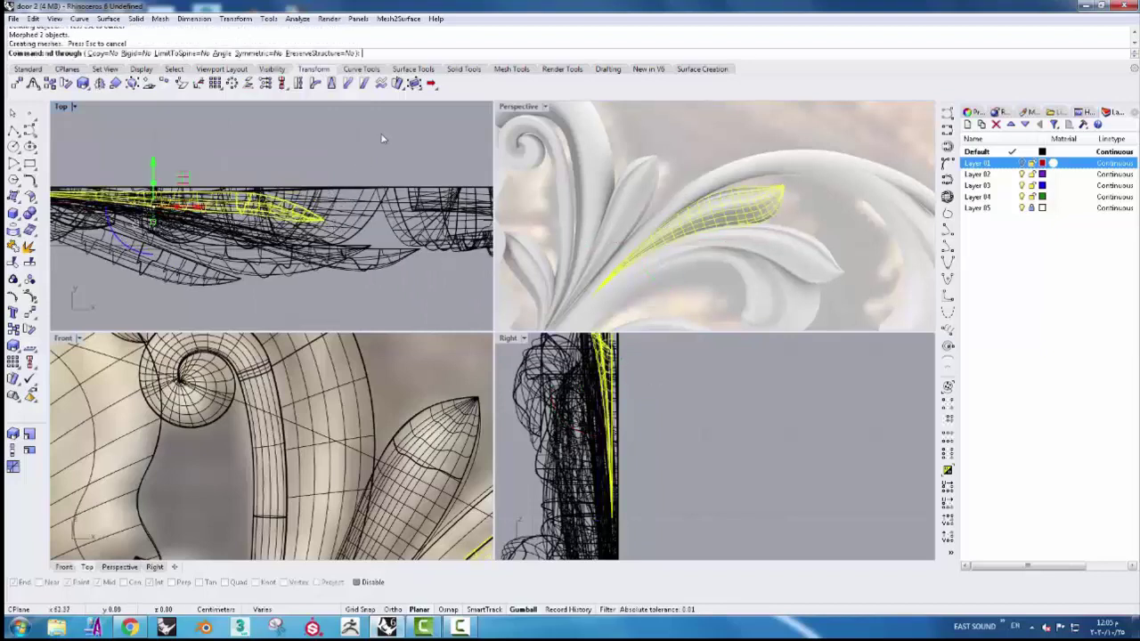
pyautogui.click(408, 135)
# - Zoom and pan to the small lower-right scroll and select its rail curves
pyautogui.scroll(-3, 712, 239)
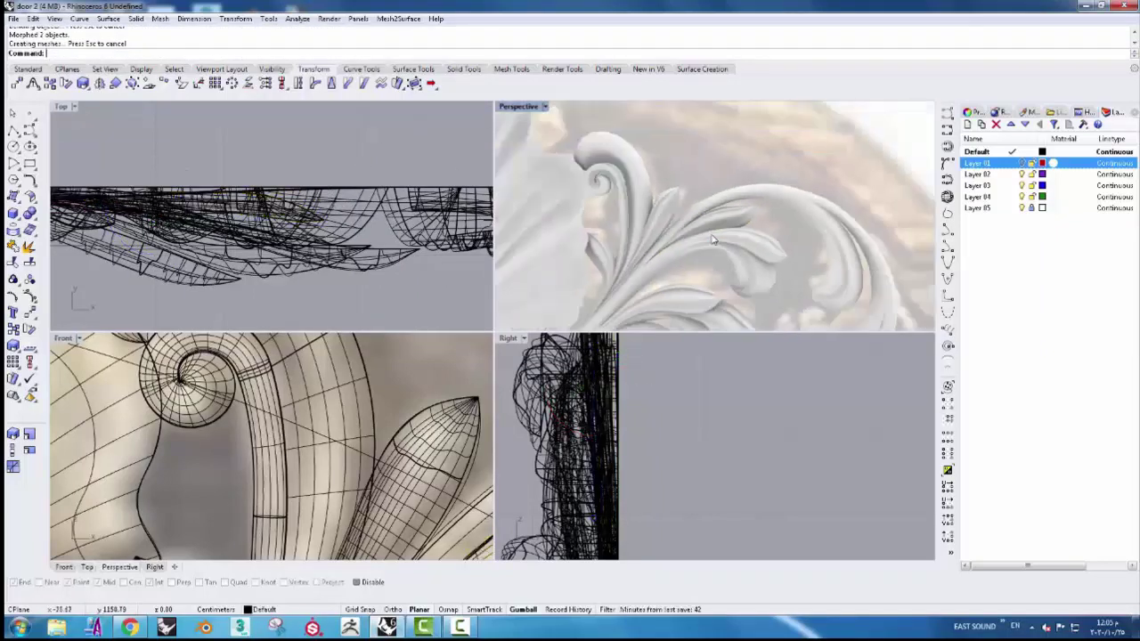
pyautogui.scroll(-2, 694, 233)
pyautogui.scroll(-2, 668, 224)
pyautogui.scroll(-2, 645, 219)
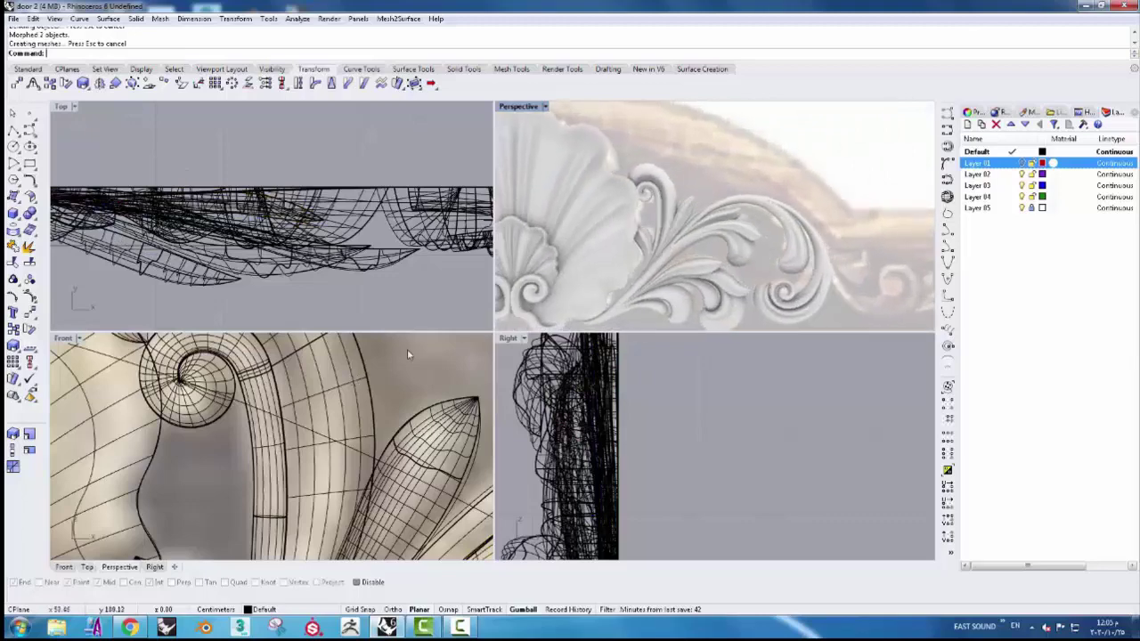
pyautogui.scroll(-3, 274, 396)
pyautogui.scroll(1, 348, 476)
pyautogui.scroll(1, 355, 514)
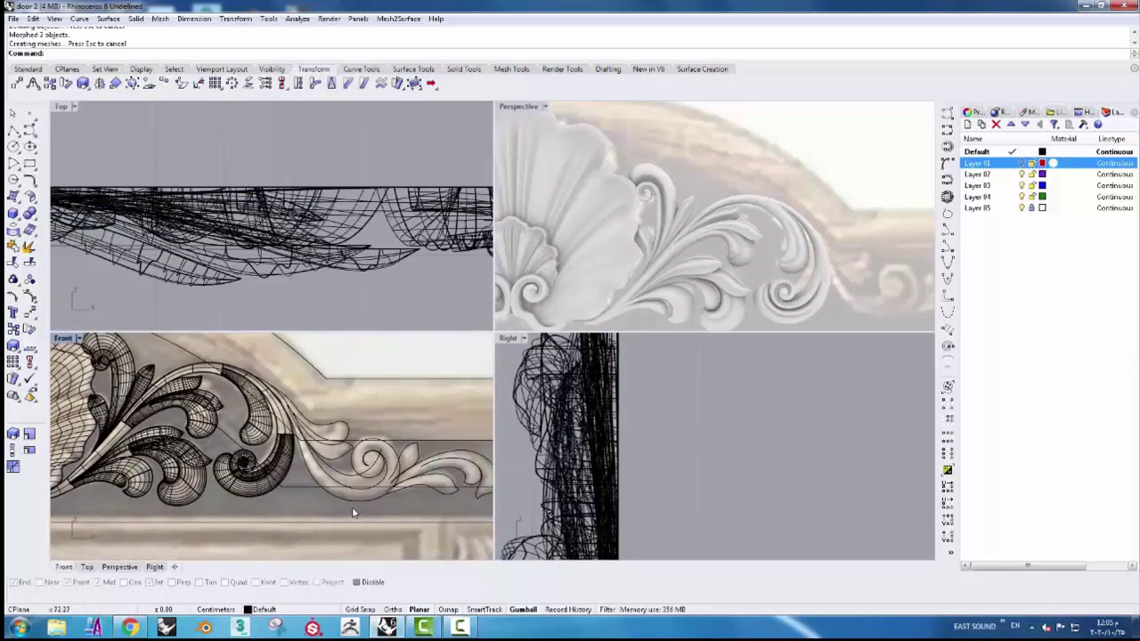
pyautogui.scroll(1, 332, 490)
pyautogui.scroll(1, 332, 490)
pyautogui.scroll(1, 332, 499)
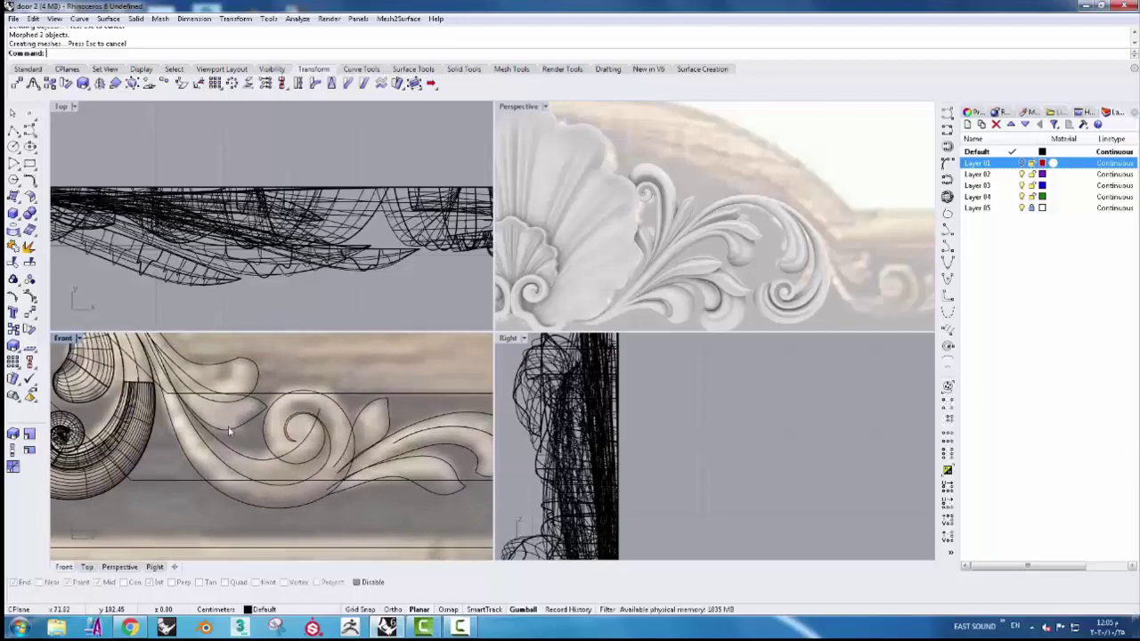
pyautogui.moveTo(228, 431); pyautogui.dragTo(357, 517, button='right')
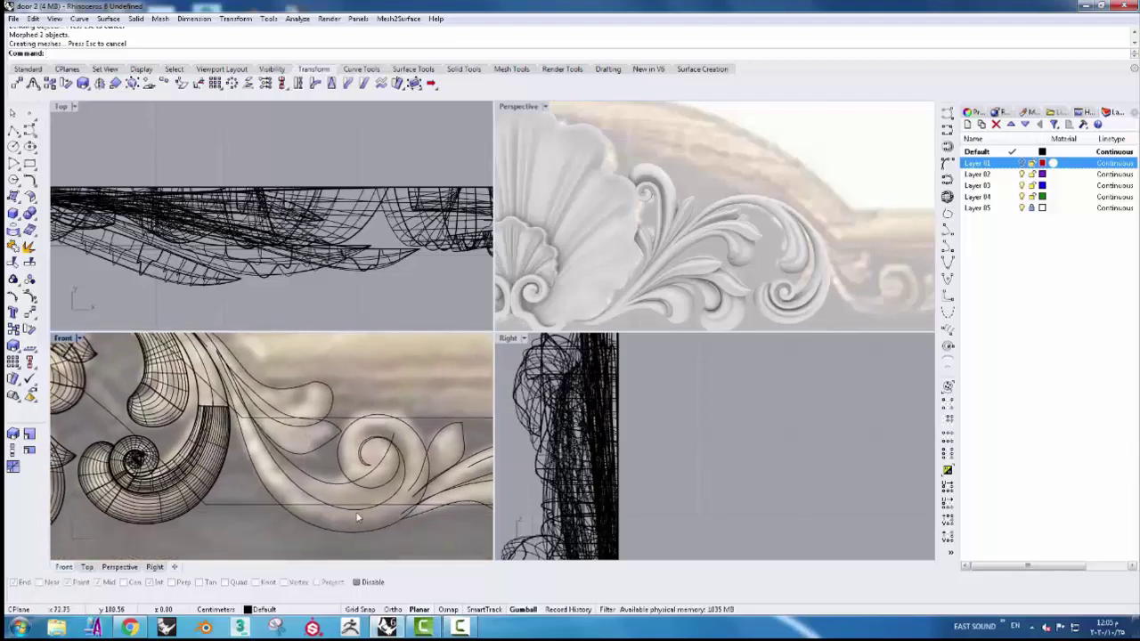
pyautogui.click(357, 515)
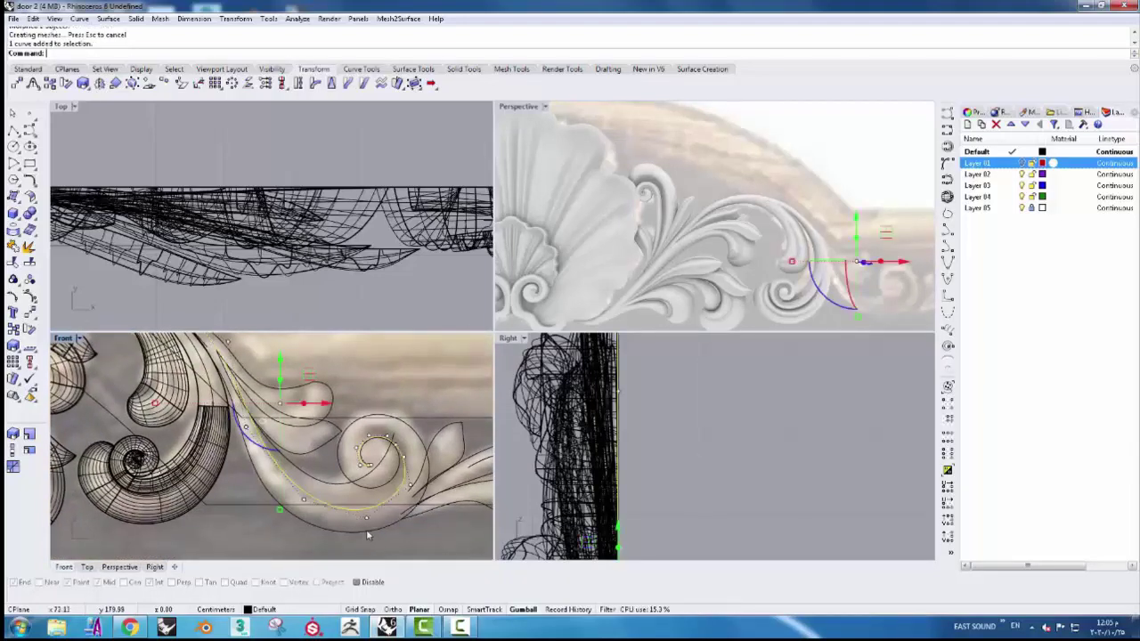
pyautogui.click(367, 534)
pyautogui.scroll(-3, 339, 499)
pyautogui.scroll(4, 234, 409)
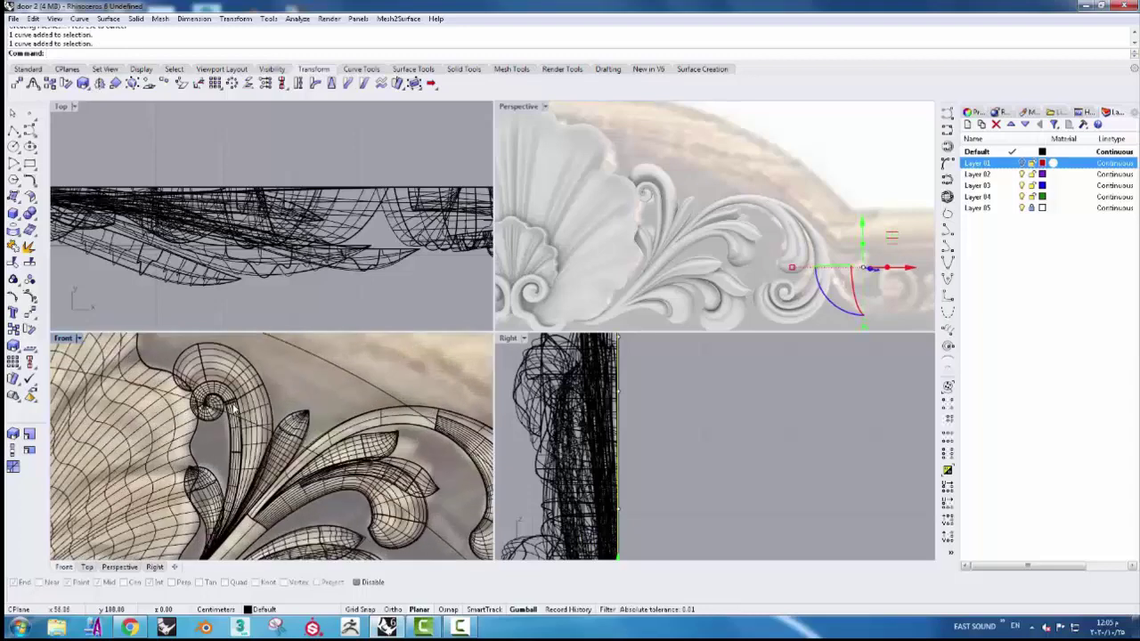
pyautogui.scroll(3, 233, 408)
pyautogui.scroll(2, 235, 405)
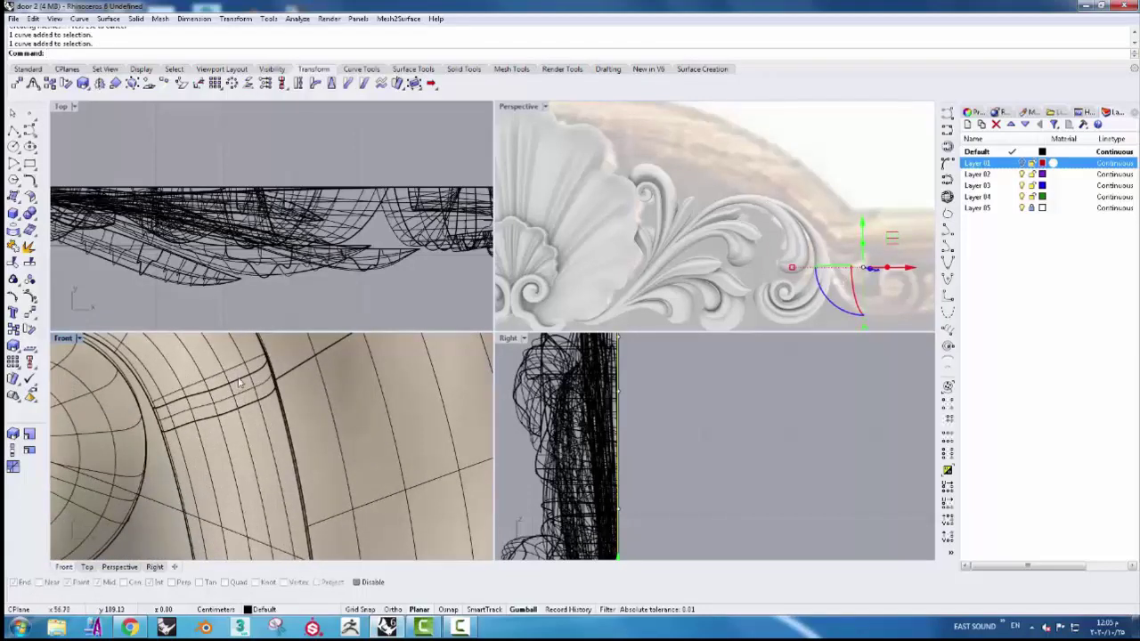
pyautogui.click(252, 408)
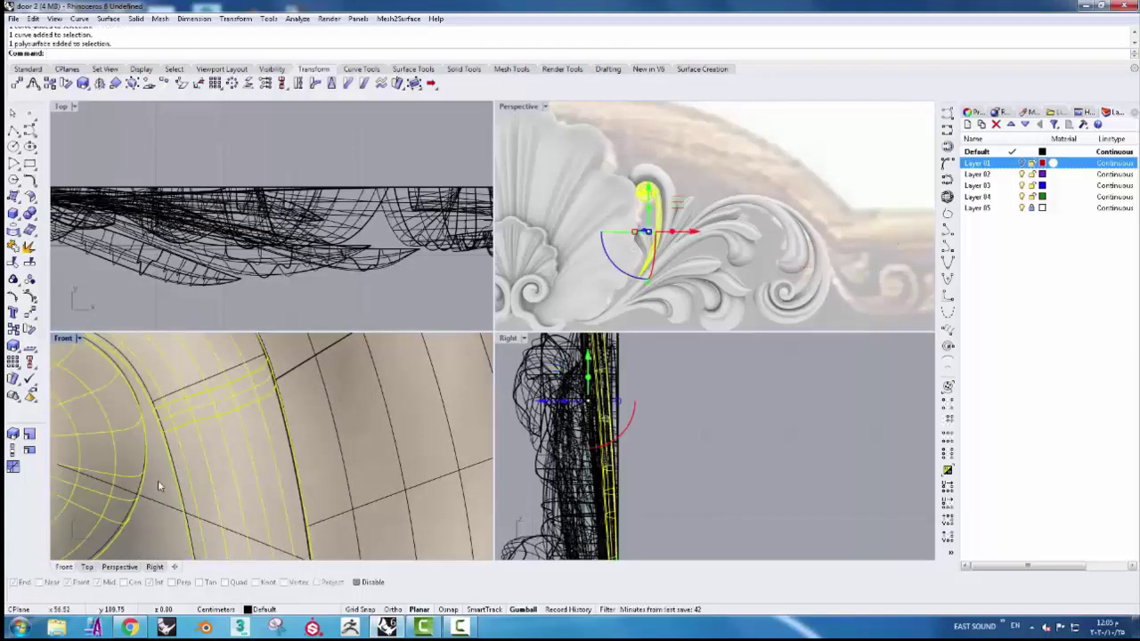
# - Move a section curve onto the lower-right scroll and rotate it across the rails
pyautogui.click(214, 381)
pyautogui.scroll(-3, 187, 388)
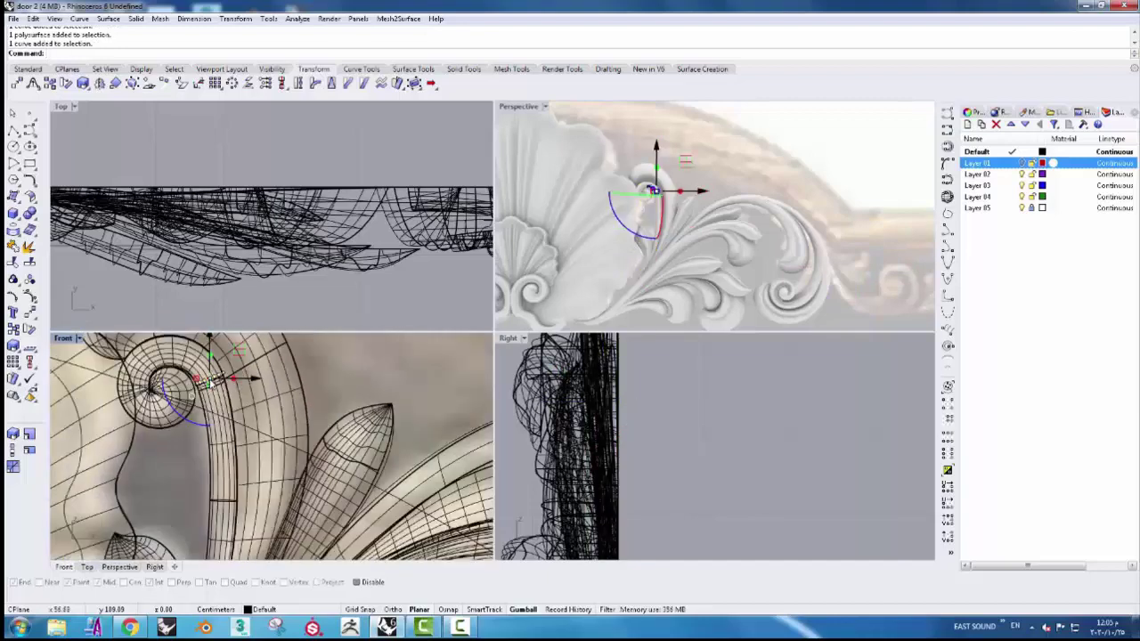
pyautogui.scroll(-3, 178, 390)
pyautogui.scroll(-3, 176, 394)
pyautogui.moveTo(160, 385); pyautogui.dragTo(443, 510)
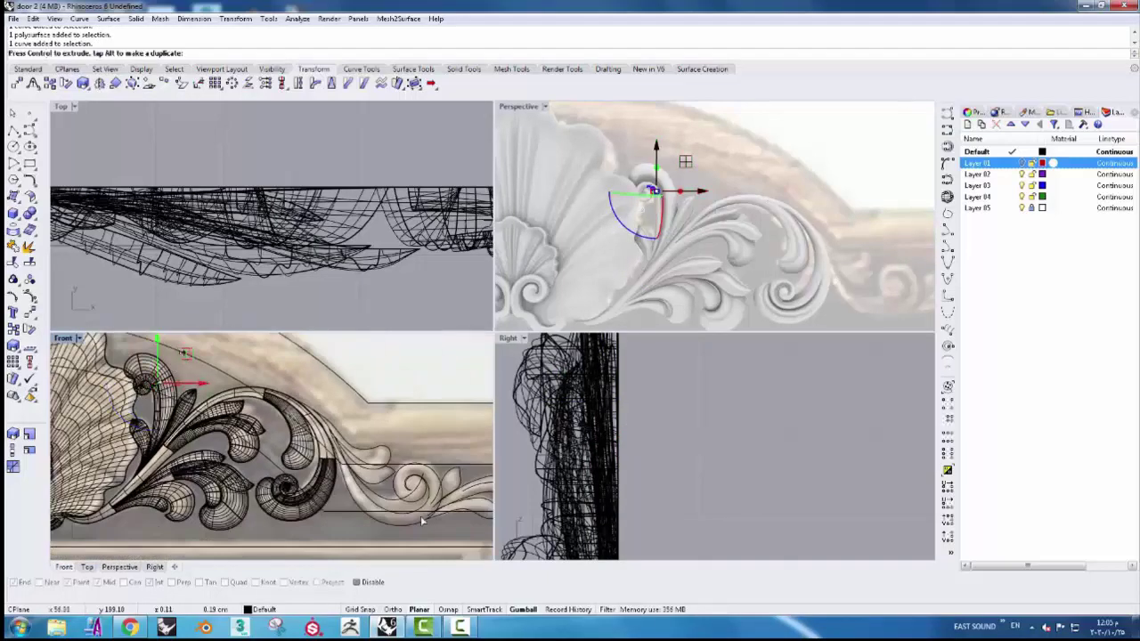
pyautogui.scroll(2, 443, 511)
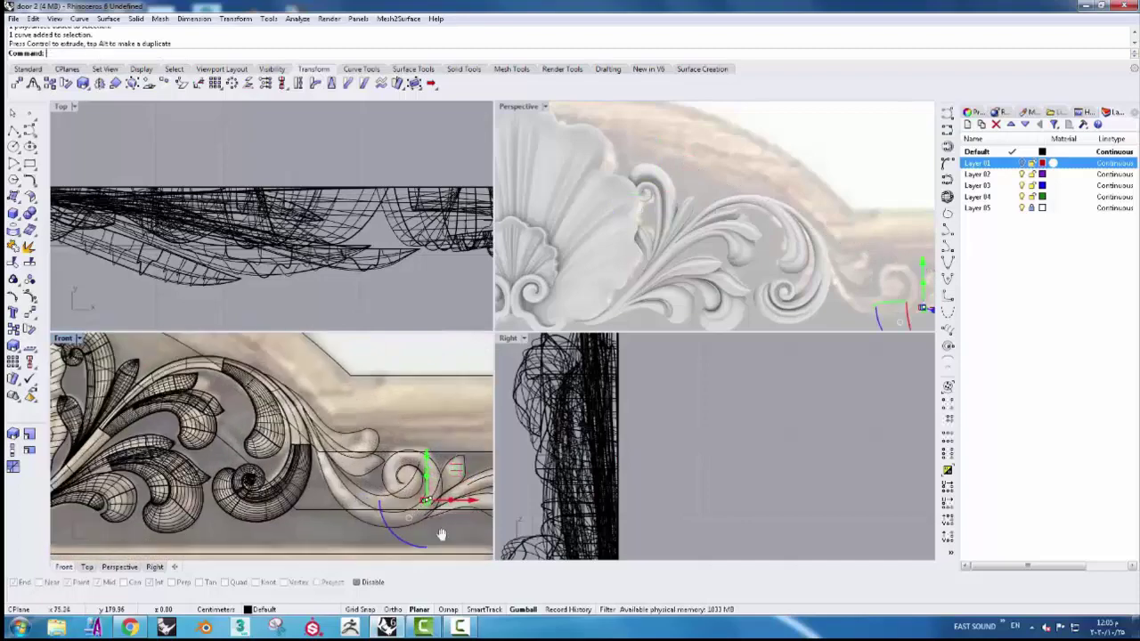
pyautogui.scroll(3, 374, 506)
pyautogui.scroll(2, 294, 498)
pyautogui.moveTo(274, 472); pyautogui.dragTo(324, 471)
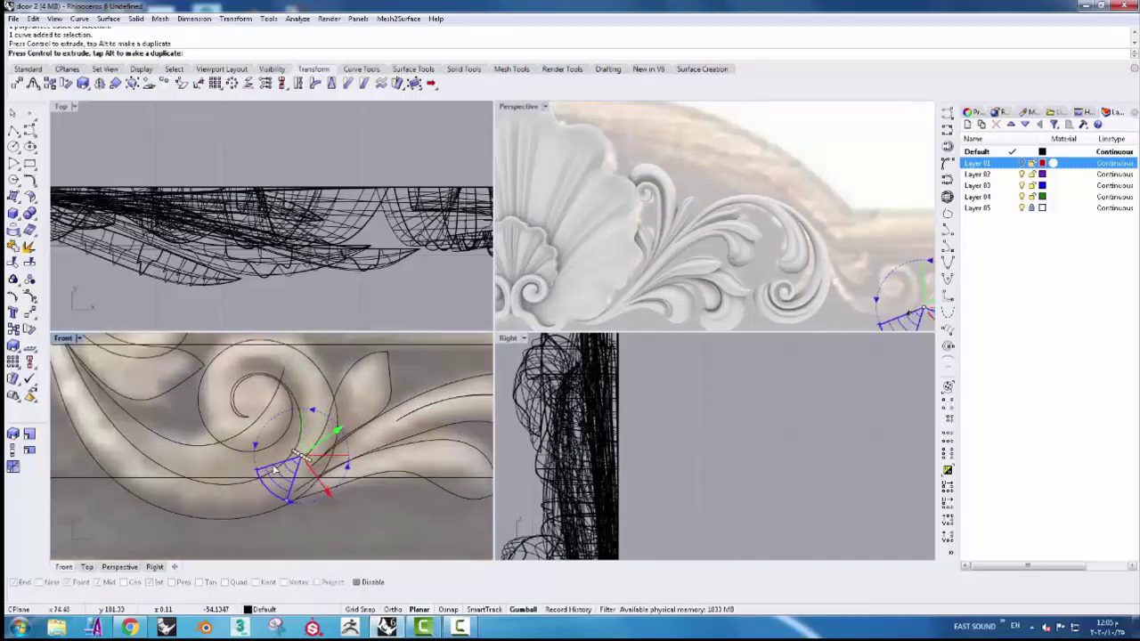
pyautogui.scroll(2, 323, 471)
pyautogui.scroll(2, 291, 466)
# - Scale the section curve by reference points so it spans between both rails
pyautogui.hotkey('ctrl', 'shift', 's')
pyautogui.scroll(2, 286, 442)
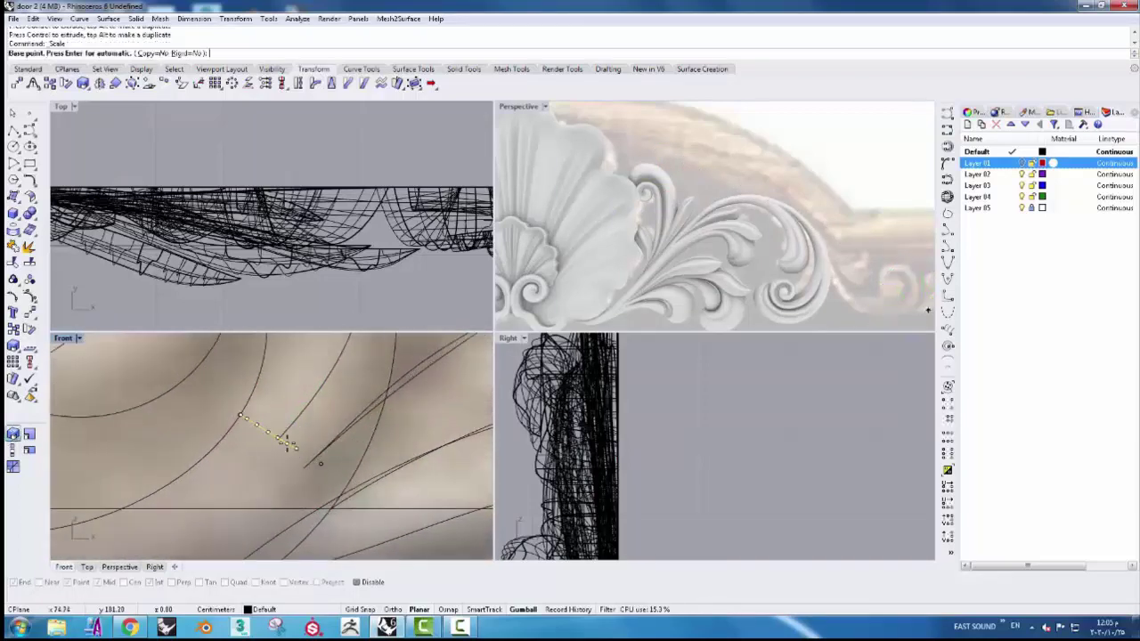
pyautogui.click(239, 418)
pyautogui.click(275, 476)
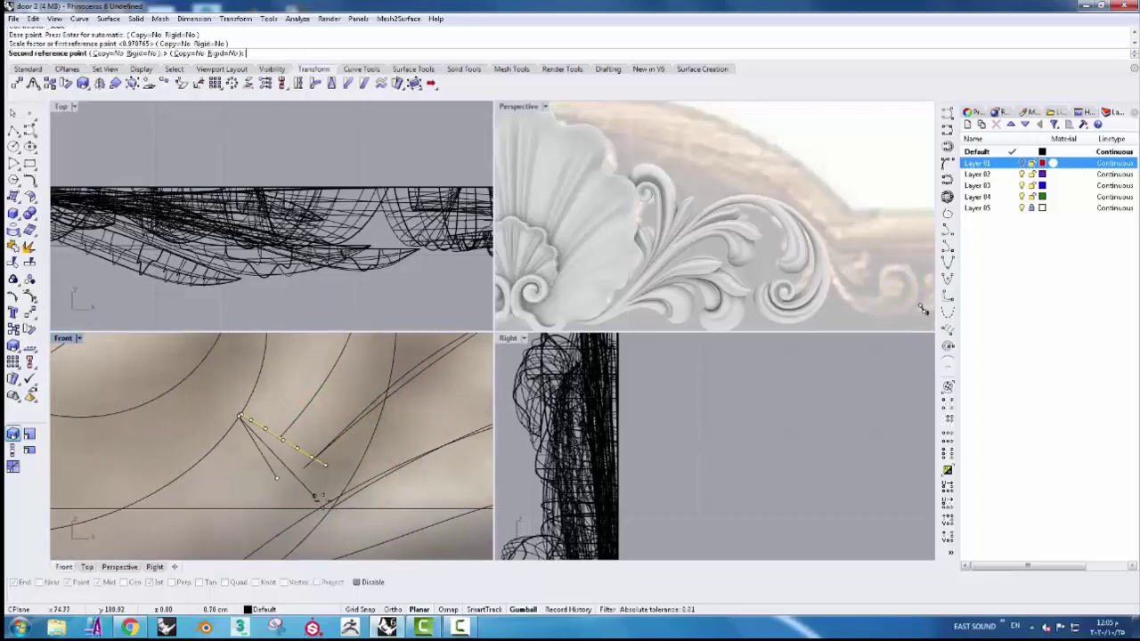
pyautogui.click(350, 478)
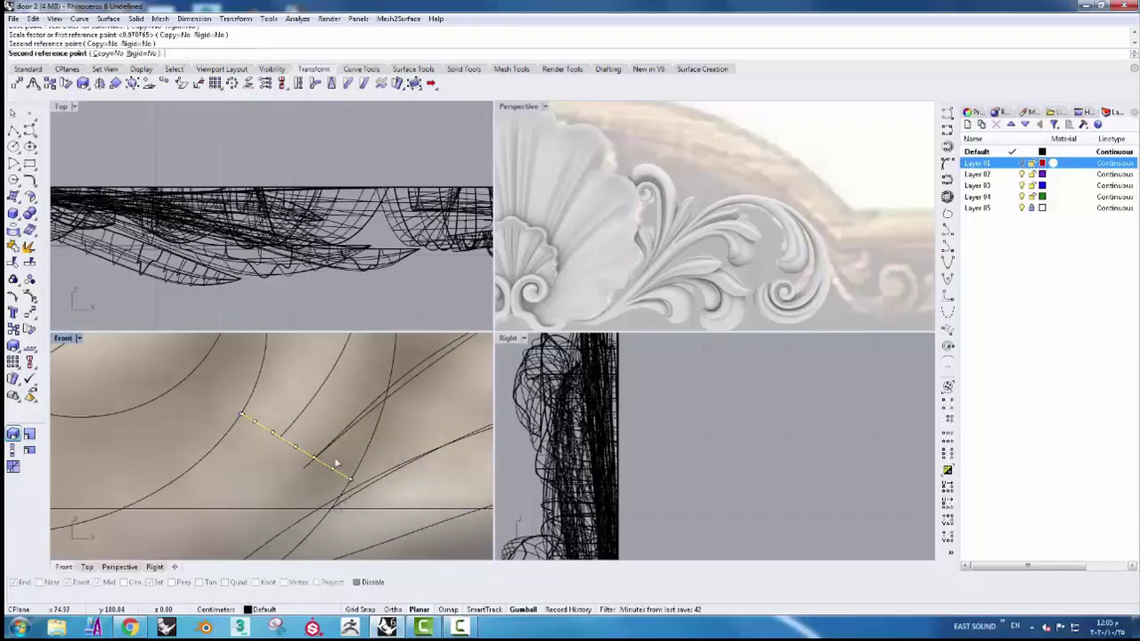
pyautogui.scroll(-2, 382, 427)
pyautogui.scroll(-2, 411, 378)
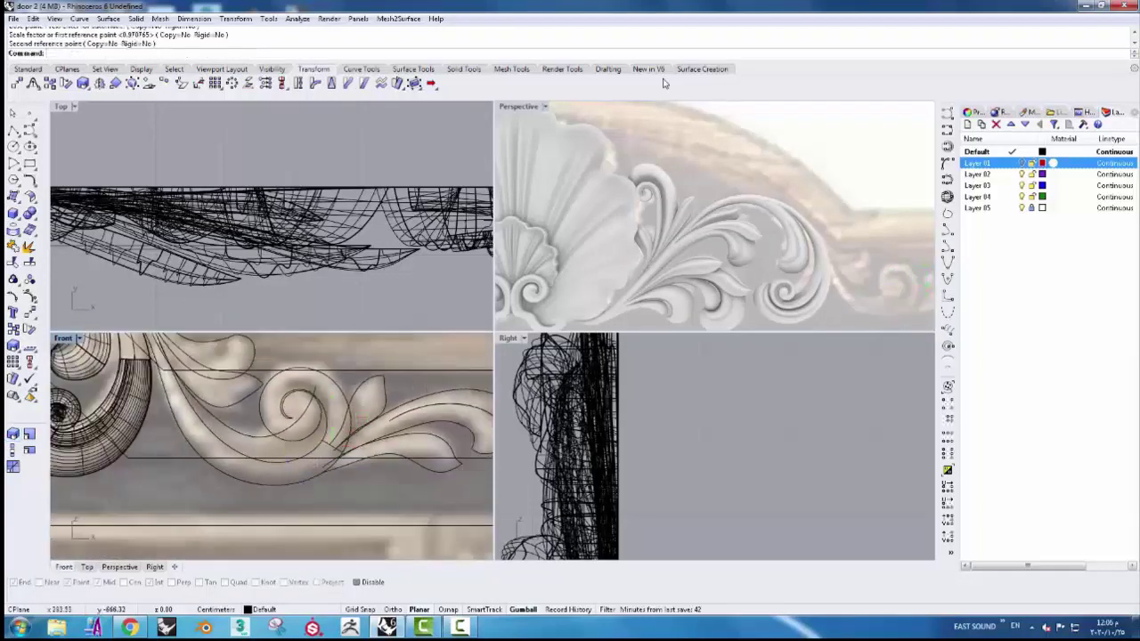
pyautogui.click(716, 70)
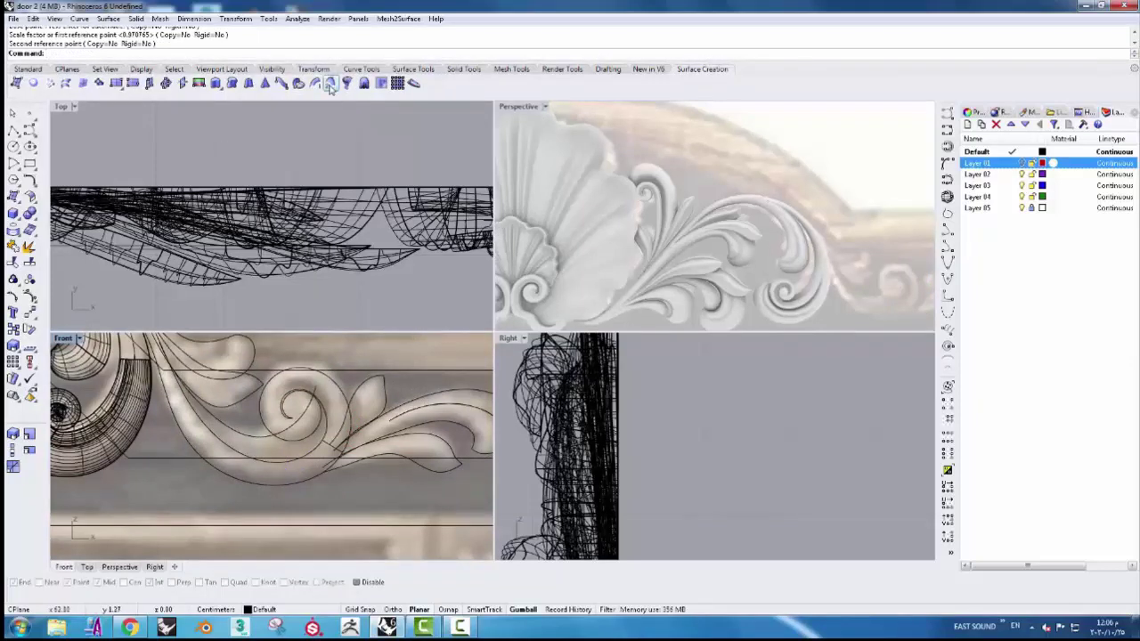
# - Start Sweep2 with the outer scroll and inner spiral as rails and the small section curve as profile
pyautogui.click(328, 84)
pyautogui.scroll(2, 335, 459)
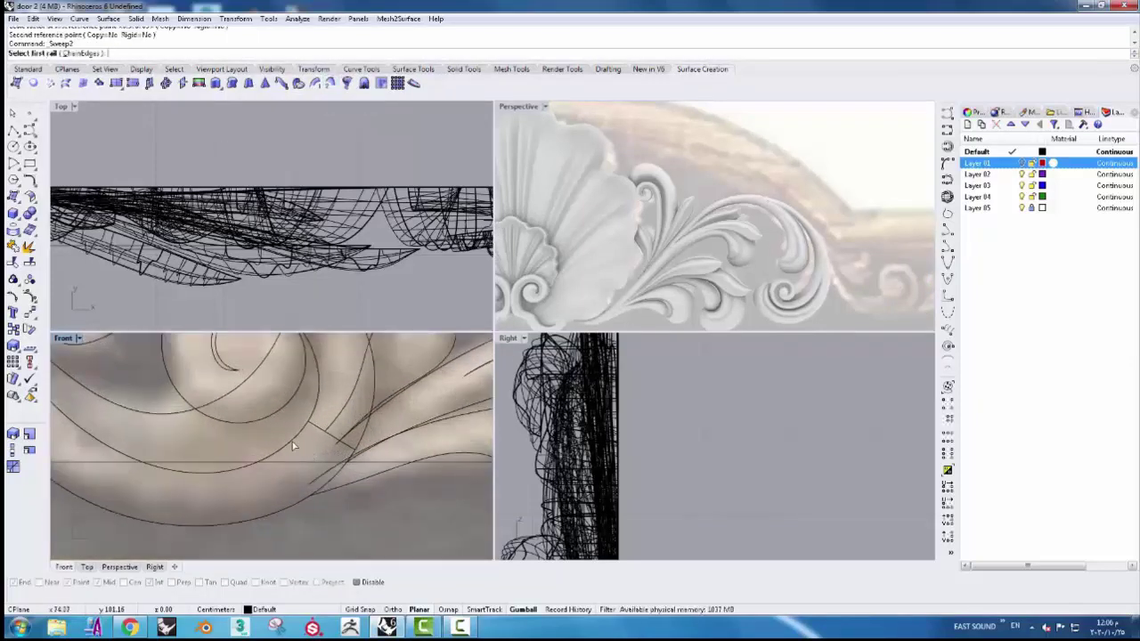
pyautogui.click(293, 442)
pyautogui.click(341, 452)
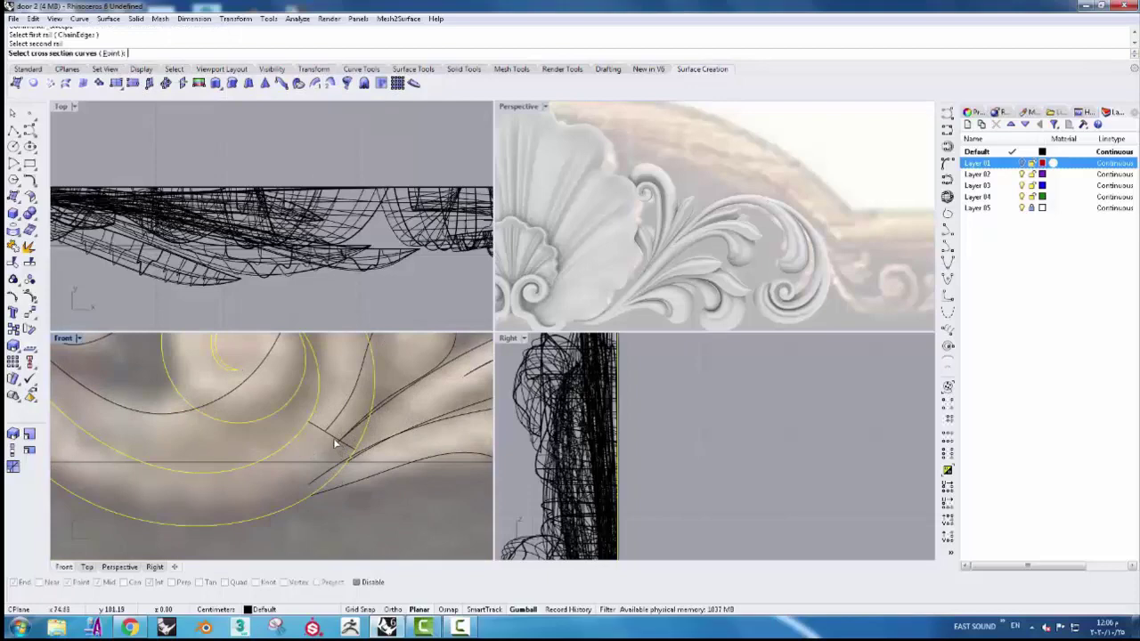
pyautogui.scroll(-3, 335, 441)
pyautogui.click(345, 438)
pyautogui.press('Return')
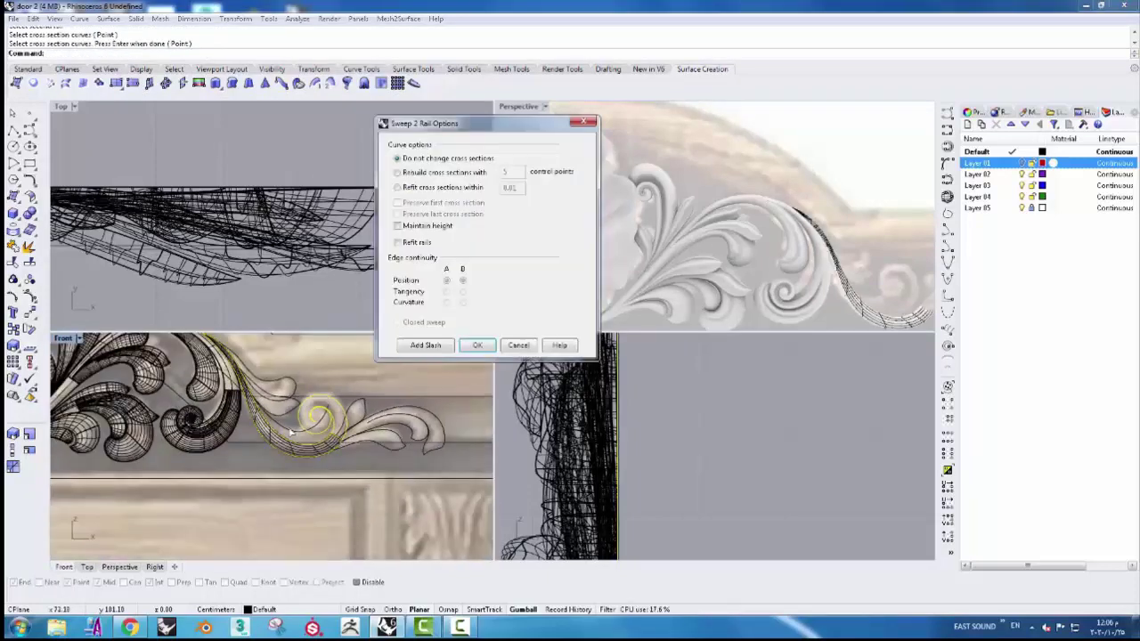
# - Add two slashes between the rails and build the stem sweep surface
pyautogui.click(426, 344)
pyautogui.scroll(2, 318, 465)
pyautogui.scroll(2, 305, 466)
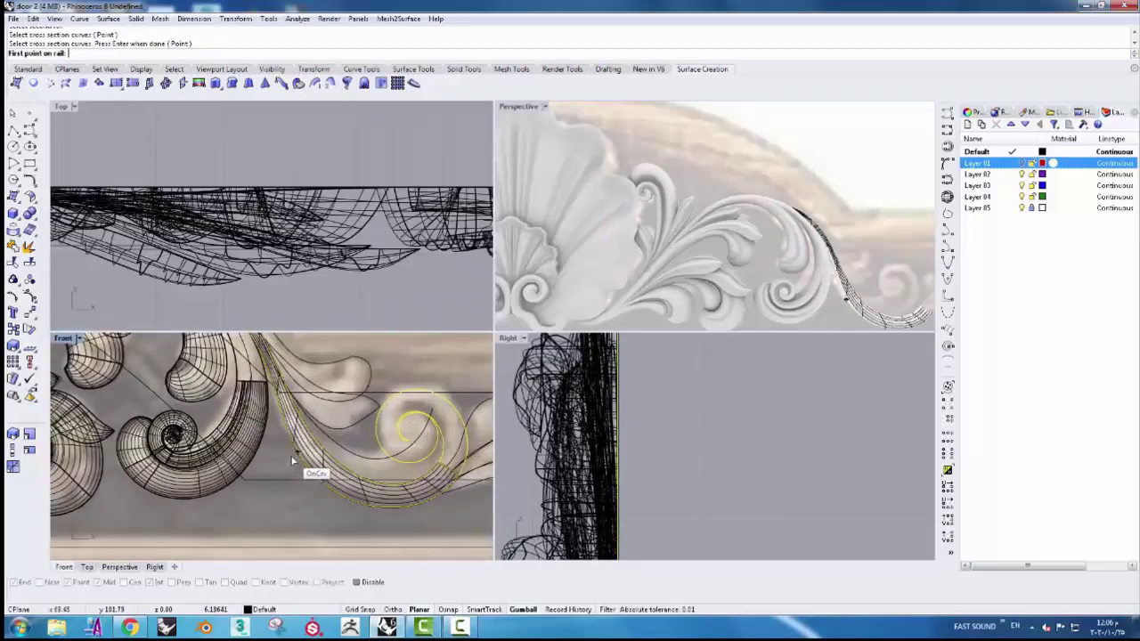
pyautogui.click(303, 449)
pyautogui.click(311, 452)
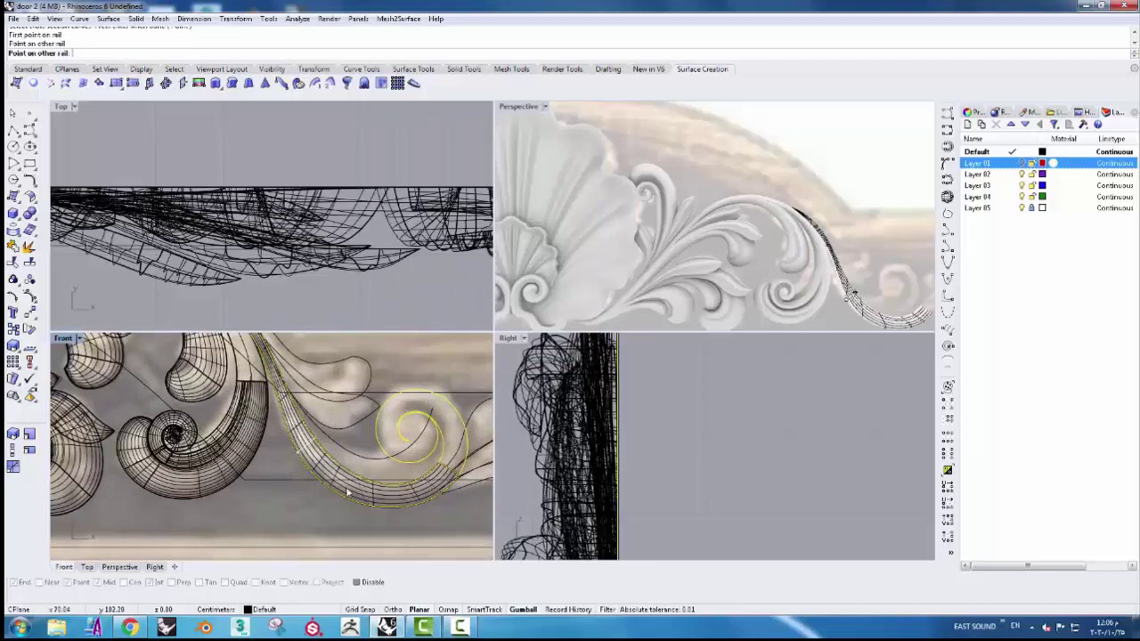
pyautogui.click(405, 509)
pyautogui.click(407, 507)
pyautogui.press('Return')
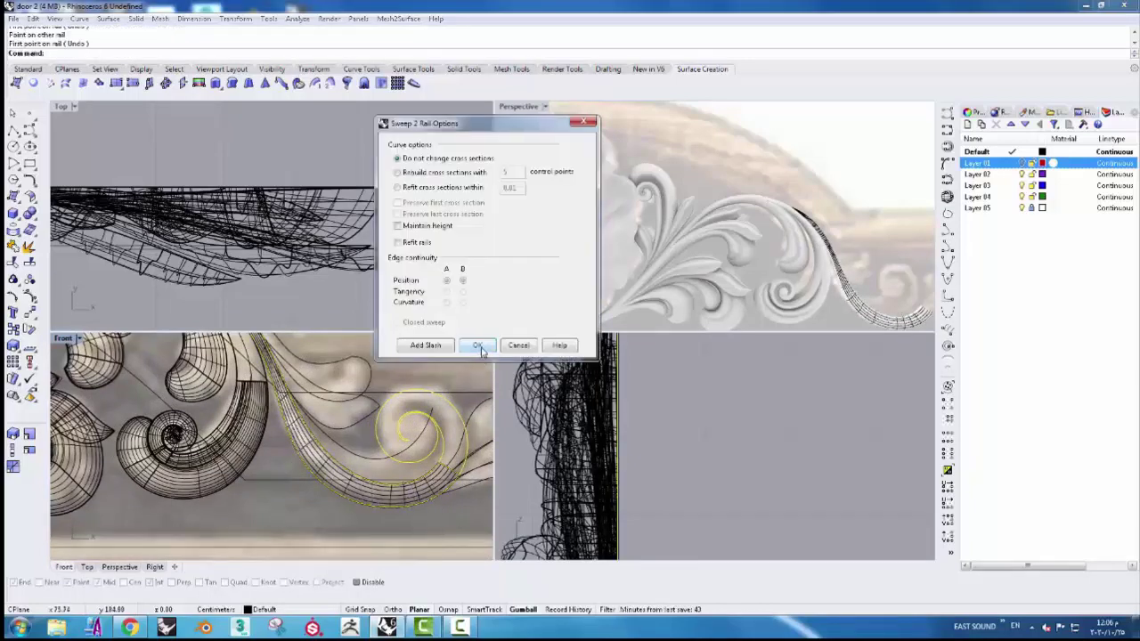
pyautogui.click(477, 345)
pyautogui.moveTo(422, 453); pyautogui.dragTo(366, 459, button='right')
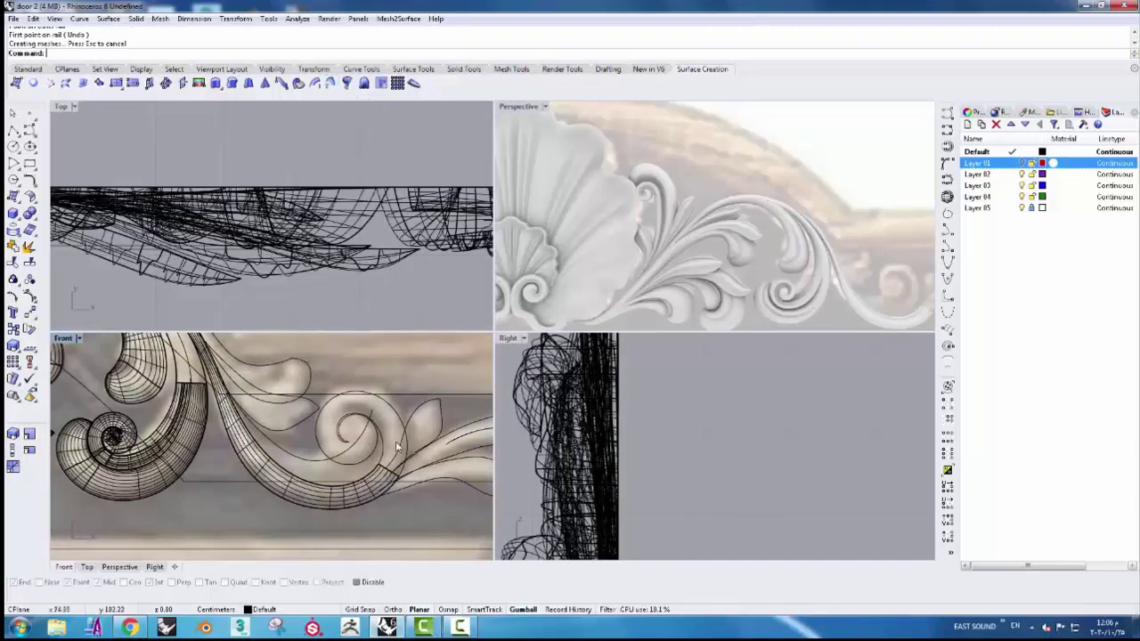
pyautogui.press('Return')
# - Pick the spiral curve chain as rail and the cross-section curve for the inner curl sweep
pyautogui.scroll(5, 376, 452)
pyautogui.click(369, 452)
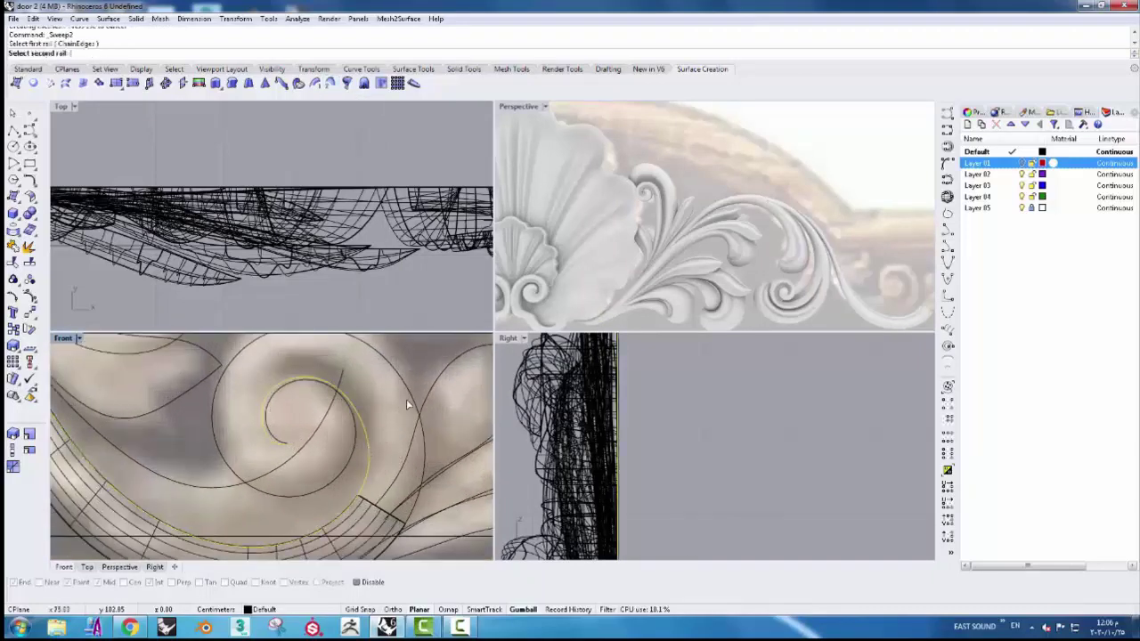
pyautogui.click(381, 513)
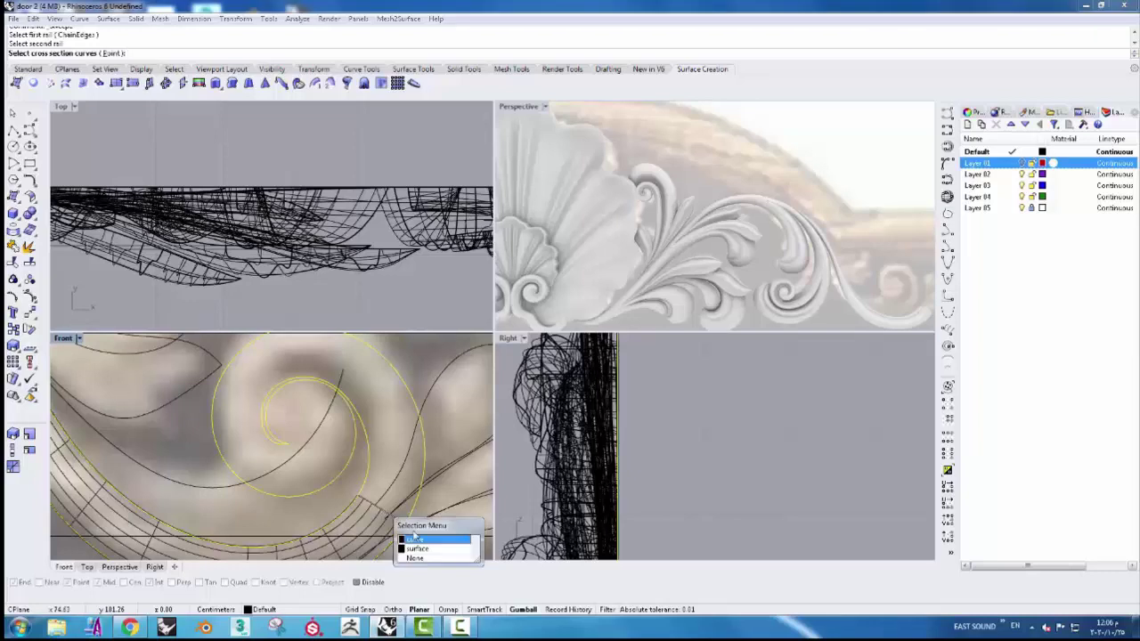
pyautogui.click(419, 541)
pyautogui.scroll(-2, 398, 472)
pyautogui.press('Return')
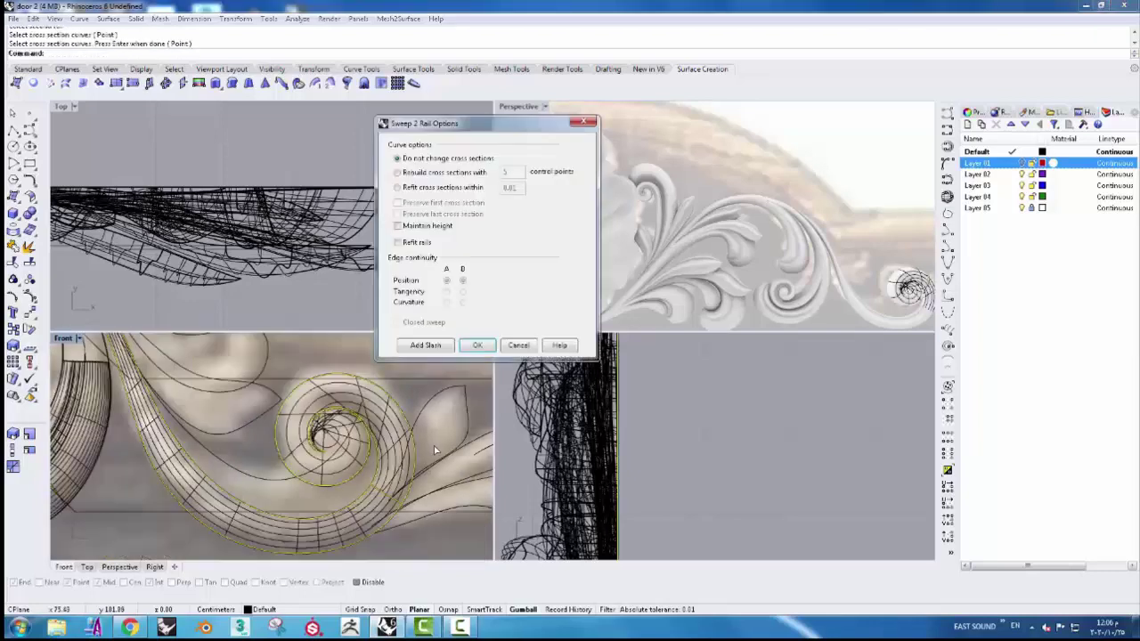
# - Add three slashes between the spiral rails and build the inner spiral sweep surface
pyautogui.click(426, 346)
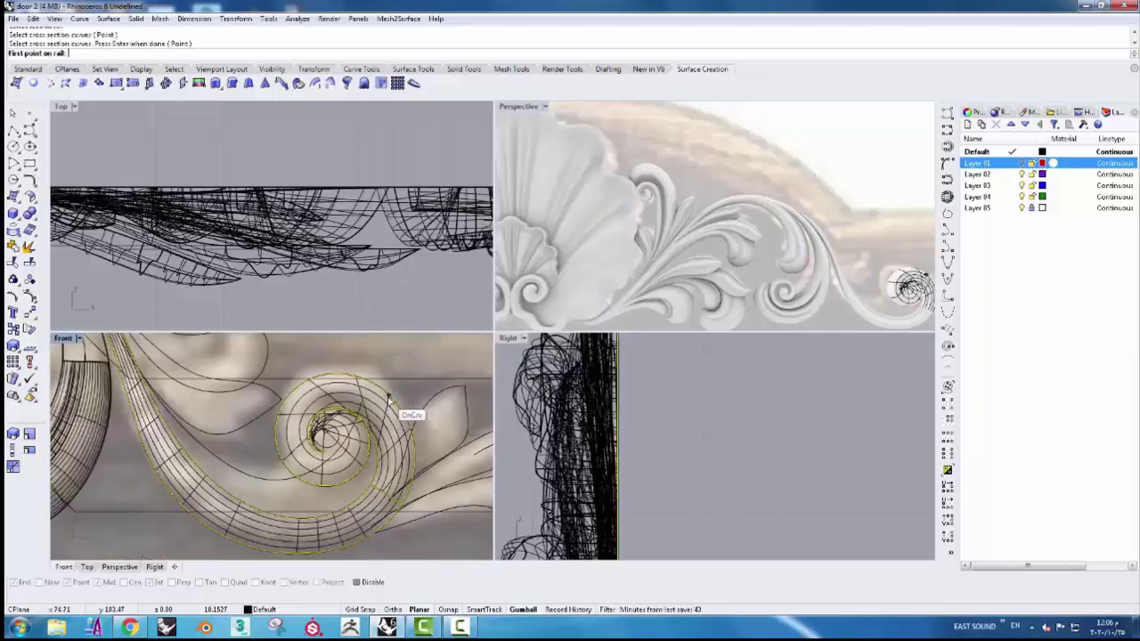
pyautogui.click(388, 398)
pyautogui.click(381, 417)
pyautogui.click(311, 433)
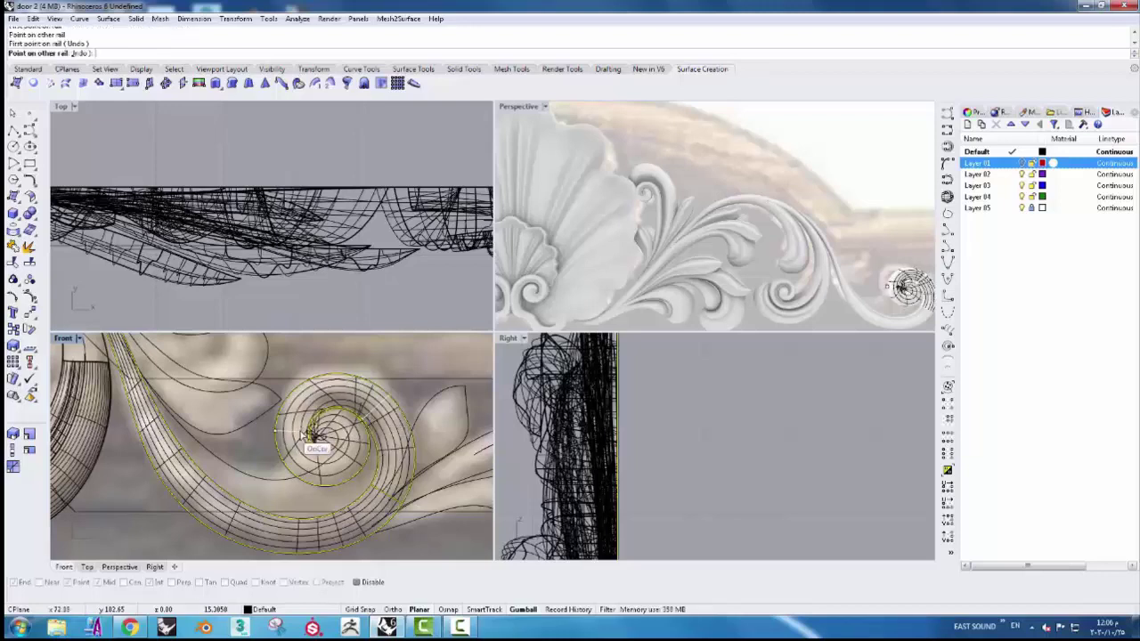
pyautogui.click(310, 433)
pyautogui.scroll(3, 323, 459)
pyautogui.click(360, 472)
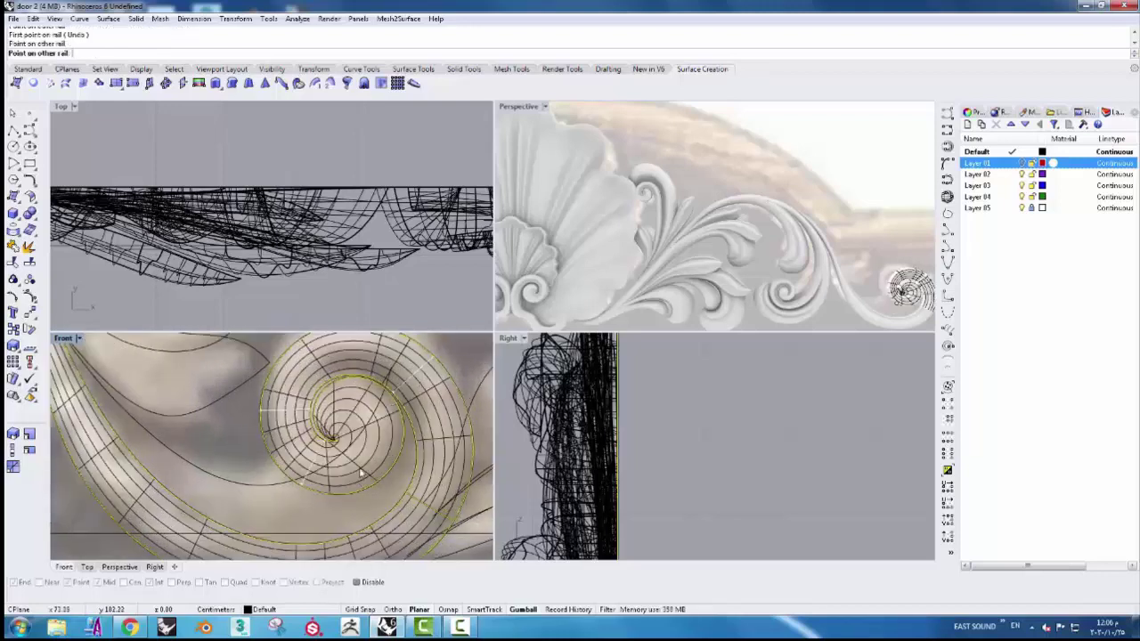
pyautogui.scroll(-2, 331, 463)
pyautogui.click(334, 462)
pyautogui.press('Return')
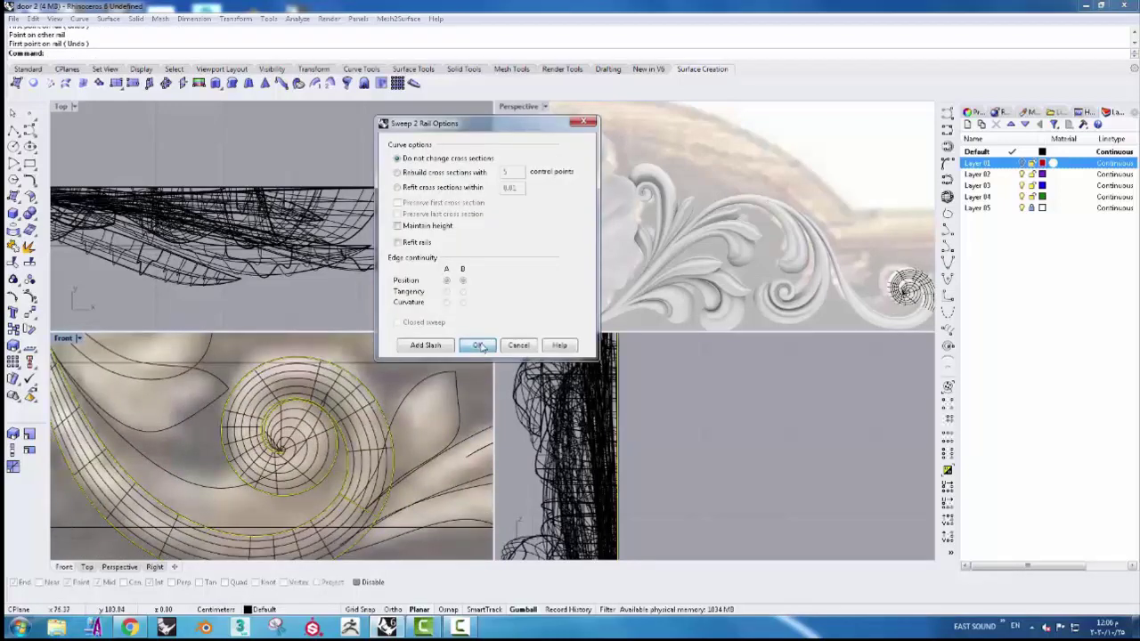
pyautogui.click(479, 345)
# - Join the spiral sweep and the stem surface into one polysurface
pyautogui.scroll(-2, 343, 416)
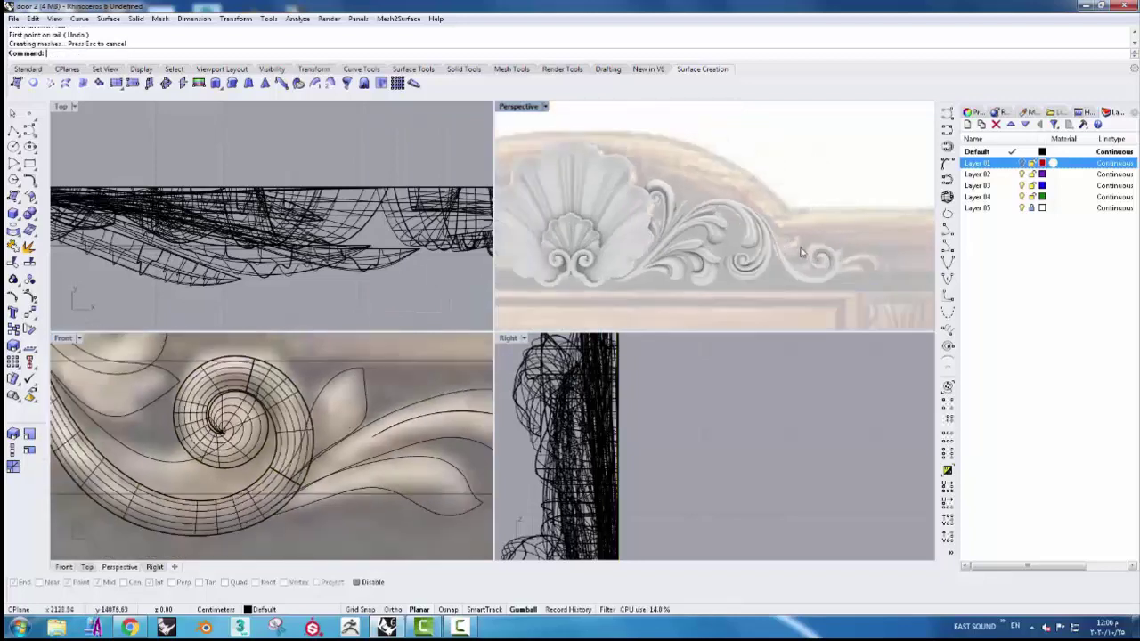
pyautogui.scroll(3, 800, 253)
pyautogui.scroll(3, 796, 294)
pyautogui.scroll(2, 820, 275)
pyautogui.scroll(1, 846, 231)
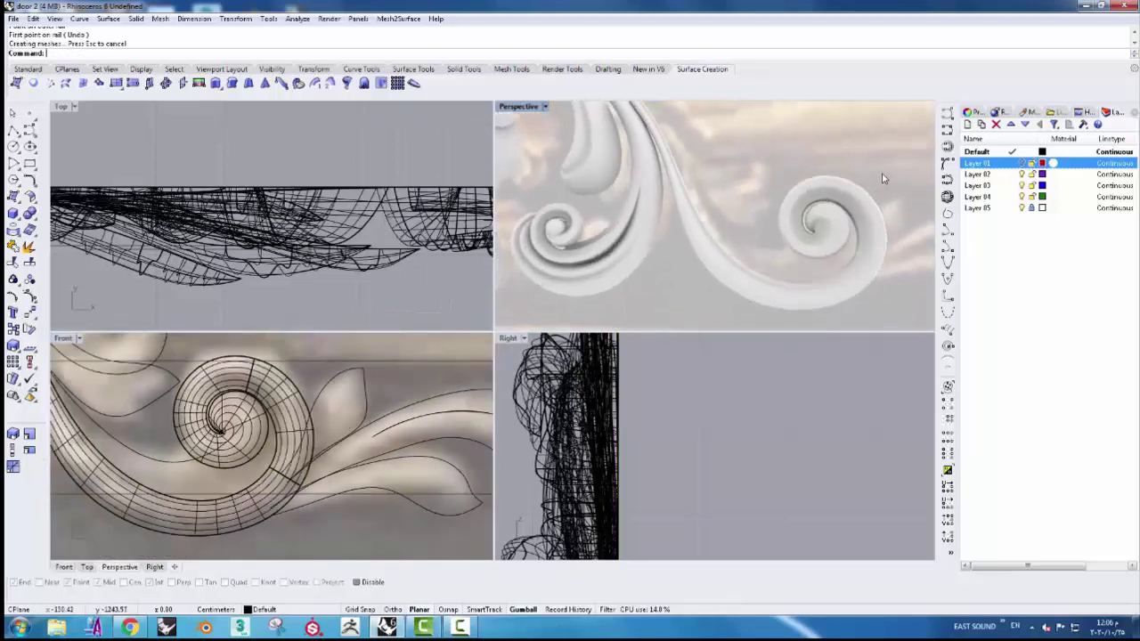
pyautogui.click(813, 307)
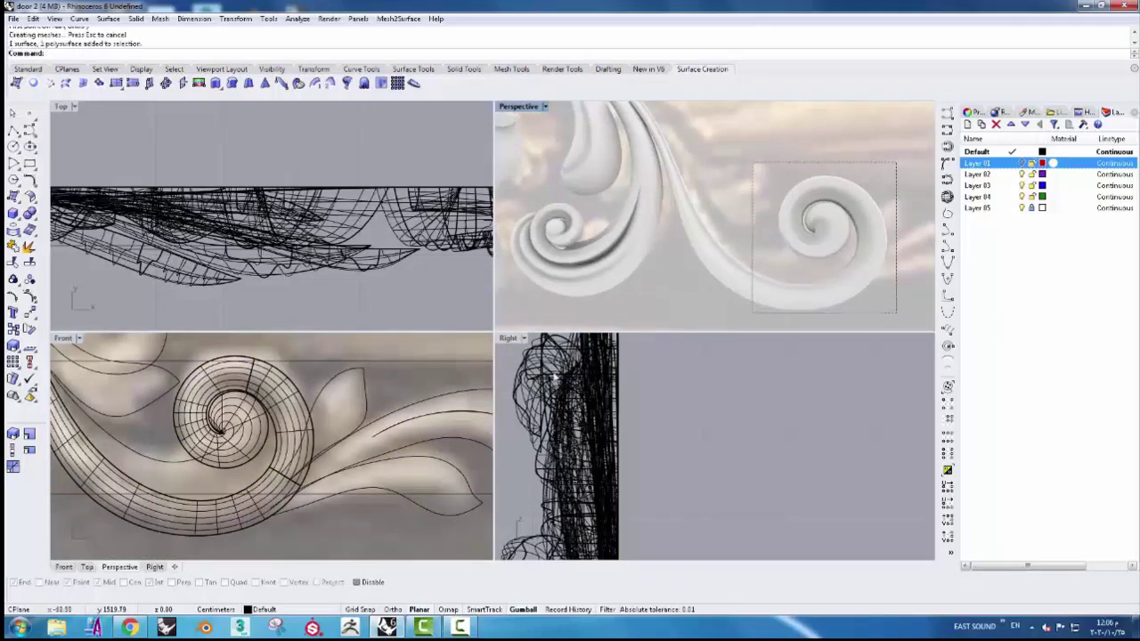
pyautogui.click(13, 249)
pyautogui.scroll(-2, 340, 412)
pyautogui.scroll(1, 340, 412)
pyautogui.press('Escape')
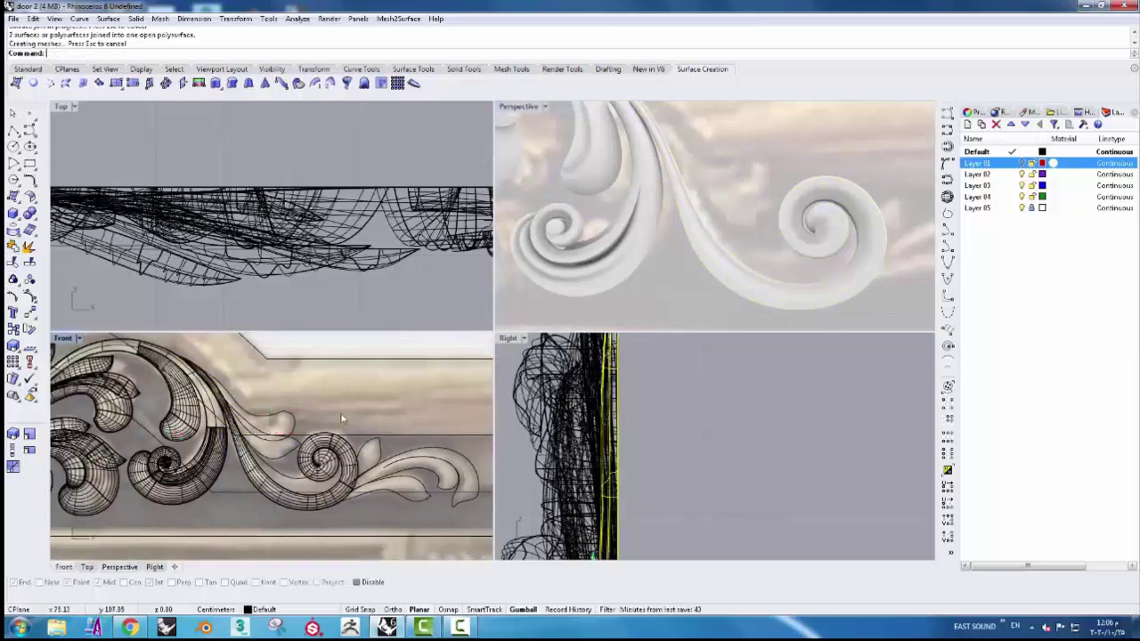
pyautogui.scroll(1, 334, 432)
pyautogui.scroll(1, 323, 454)
pyautogui.scroll(1, 312, 474)
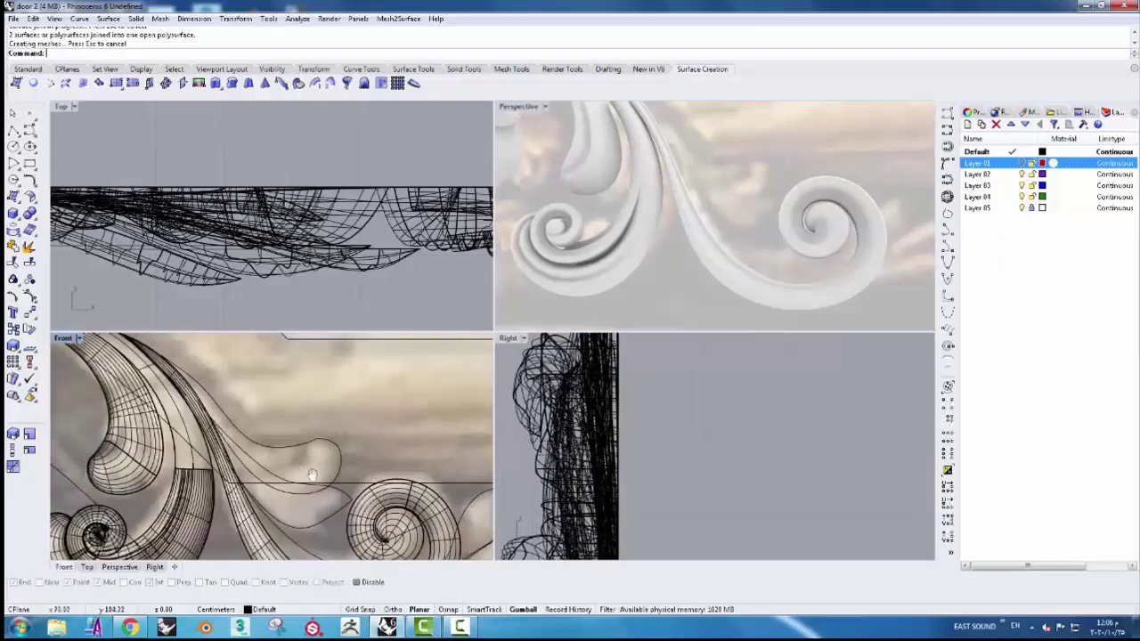
pyautogui.moveTo(312, 475); pyautogui.dragTo(339, 469, button='right')
# - Draw a new five-point interpolated curve for the leaf profile in the front view
pyautogui.click(948, 133)
pyautogui.scroll(1, 294, 469)
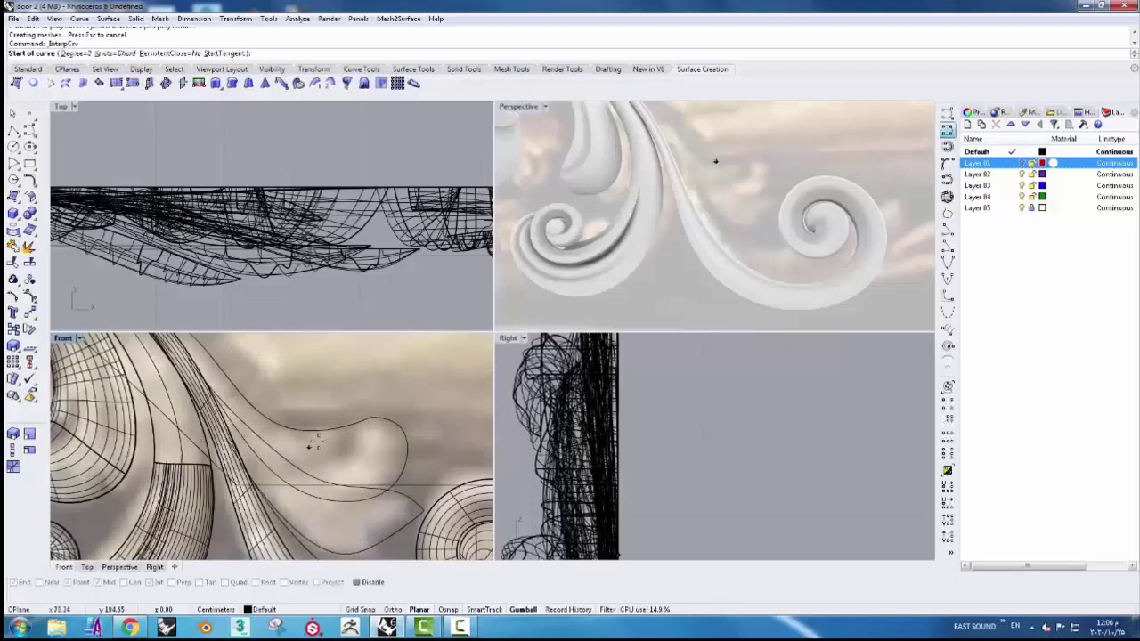
pyautogui.scroll(1, 321, 437)
pyautogui.scroll(-2, 325, 380)
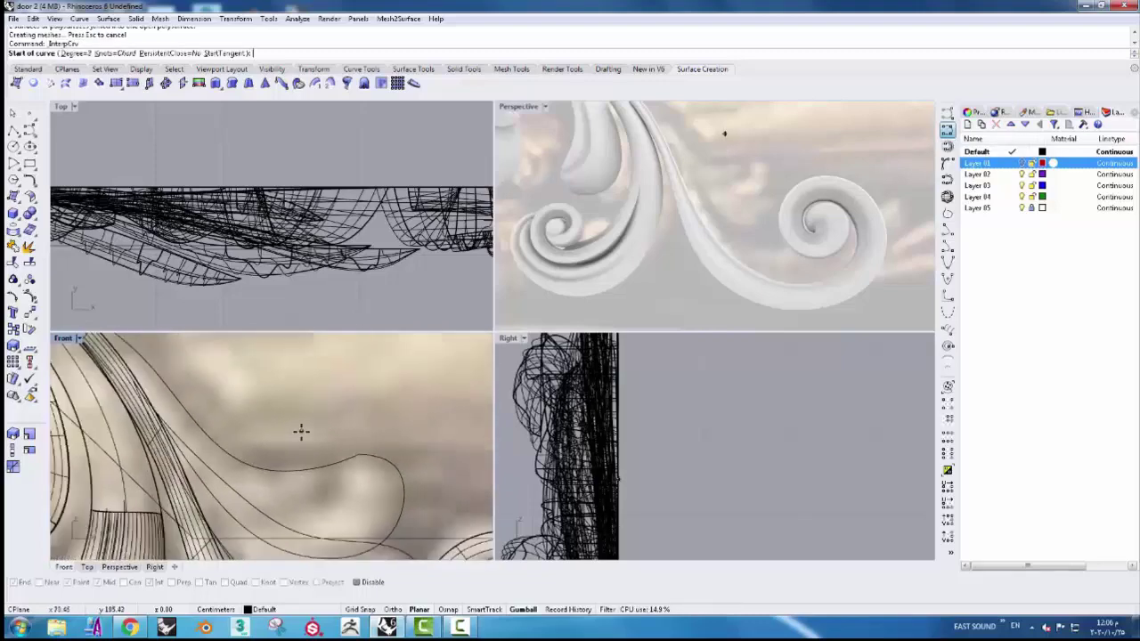
pyautogui.scroll(-1, 300, 433)
pyautogui.click(384, 387)
pyautogui.click(383, 374)
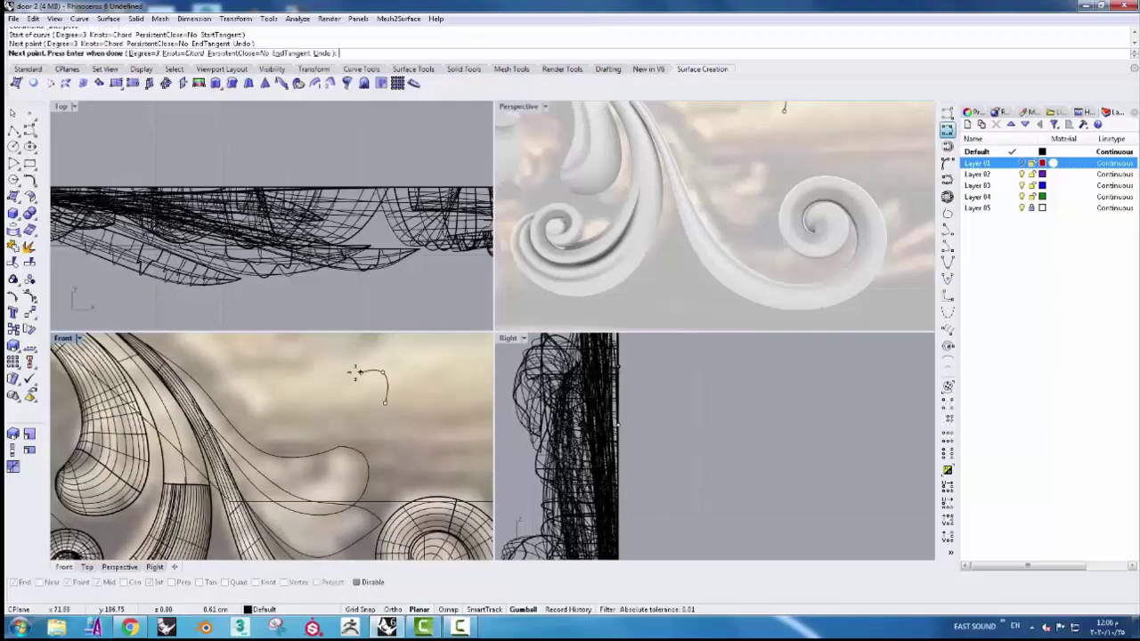
pyautogui.click(354, 372)
pyautogui.click(343, 395)
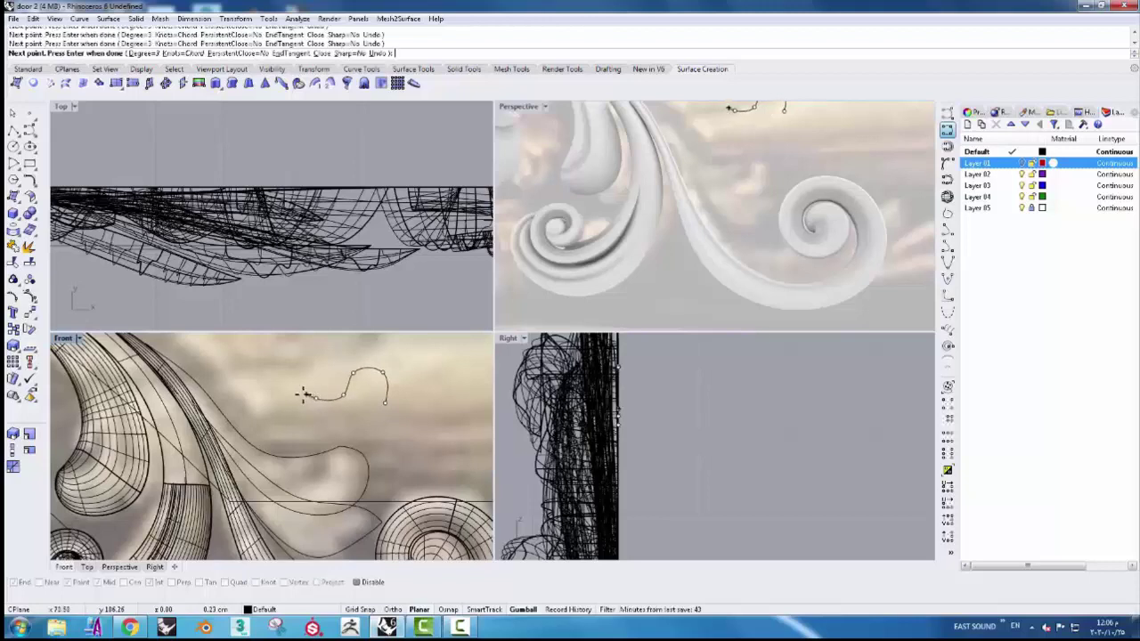
pyautogui.click(298, 416)
pyautogui.press('Return')
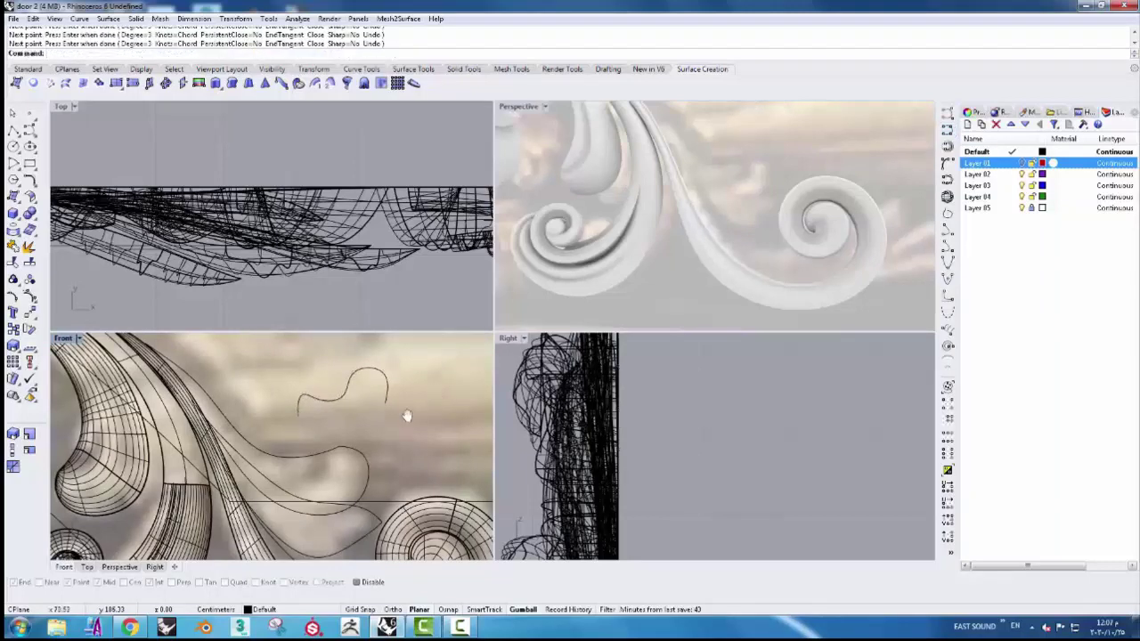
# - Show the new curve's control points and nudge its top and left-end points to reshape it
pyautogui.scroll(2, 341, 431)
pyautogui.click(337, 434)
pyautogui.press('F10')
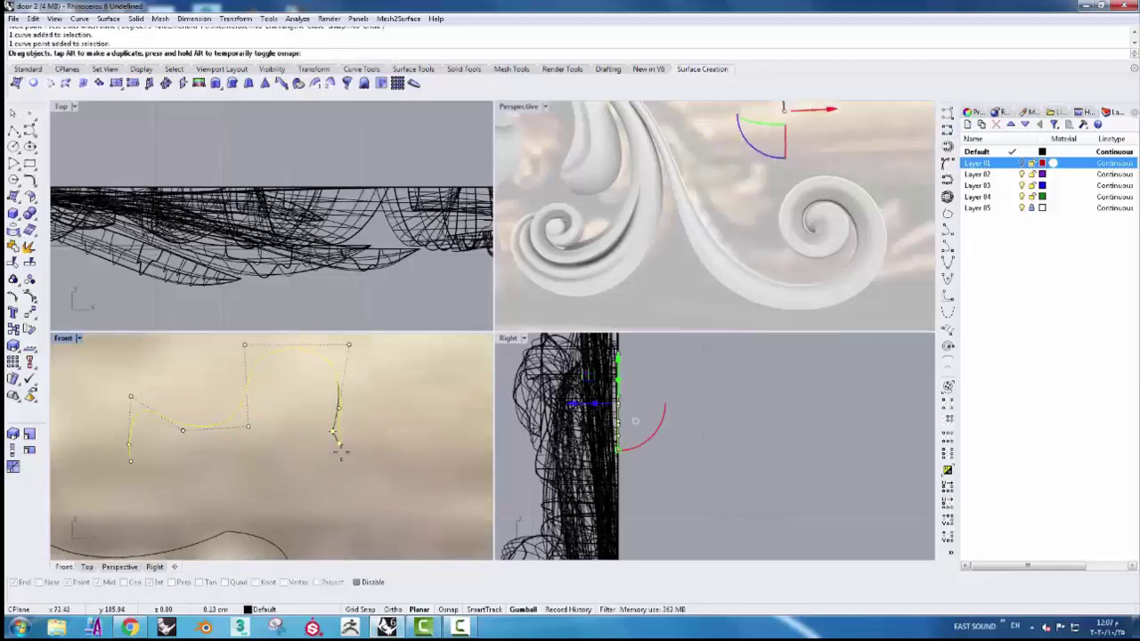
pyautogui.click(335, 485)
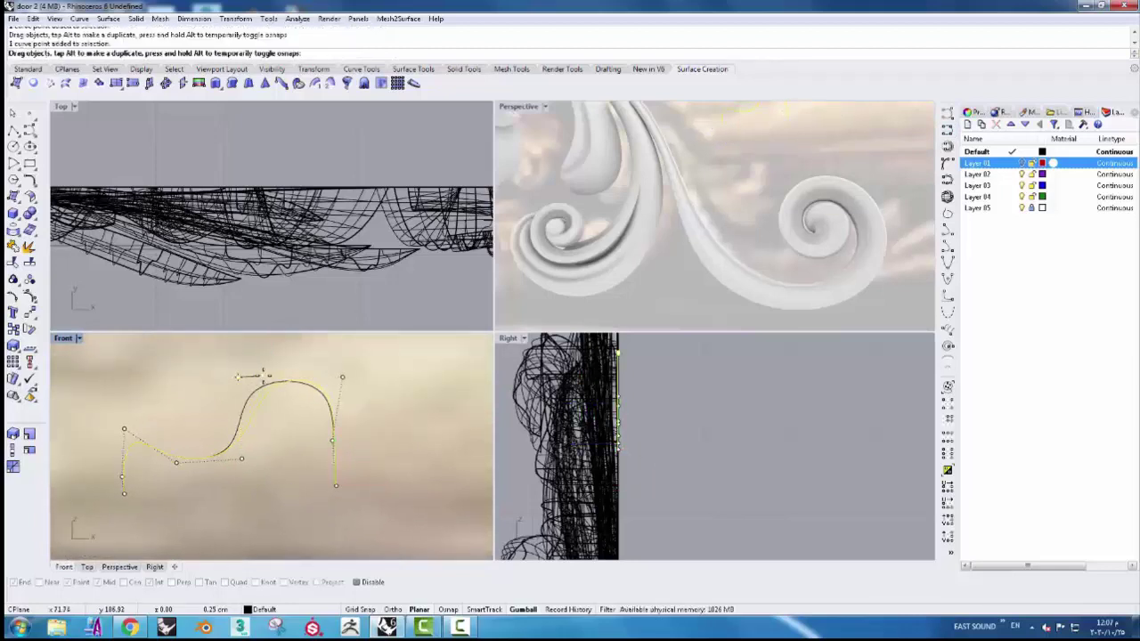
pyautogui.moveTo(238, 379); pyautogui.dragTo(266, 377)
pyautogui.click(126, 431)
pyautogui.moveTo(129, 439); pyautogui.dragTo(134, 449)
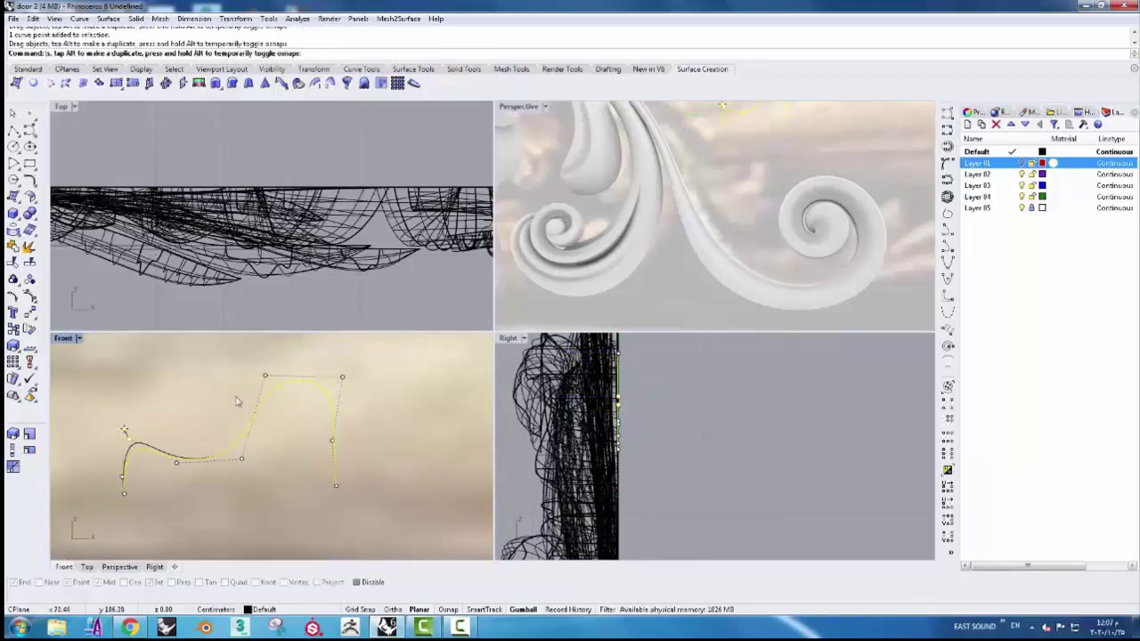
# - Align the three right-end control points to the curve's end point
pyautogui.moveTo(326, 371); pyautogui.dragTo(370, 504)
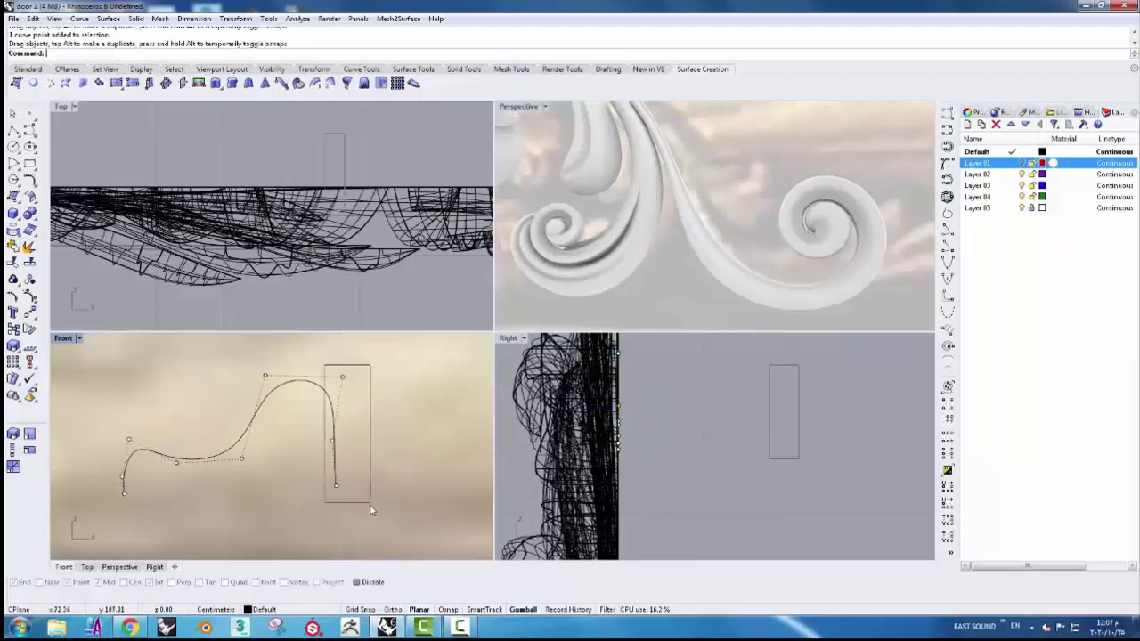
pyautogui.click(29, 314)
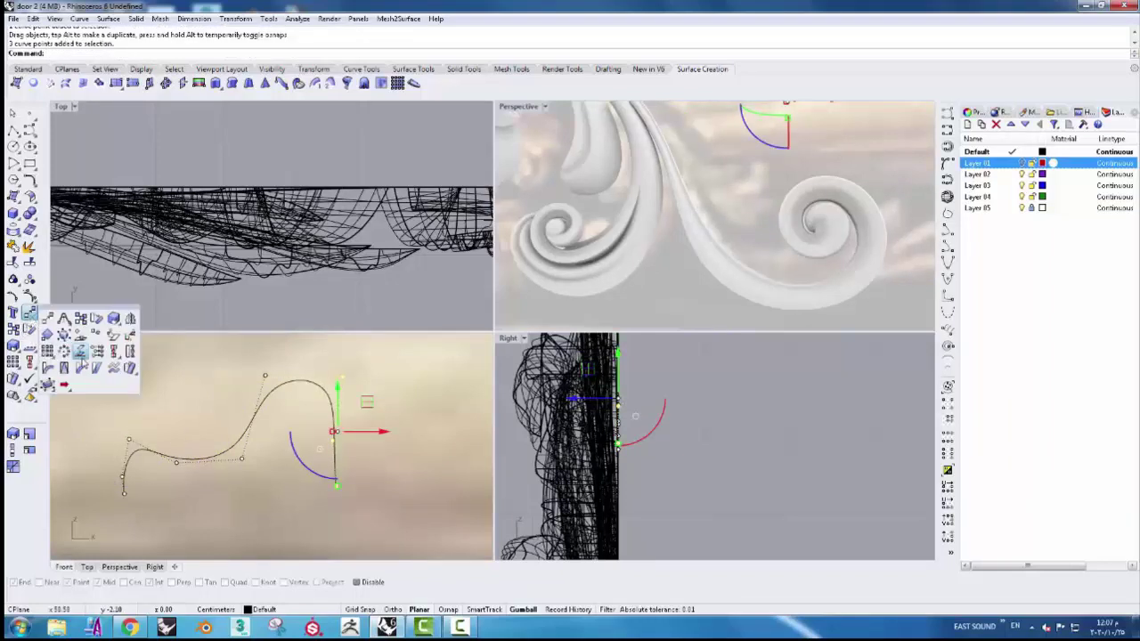
pyautogui.click(97, 352)
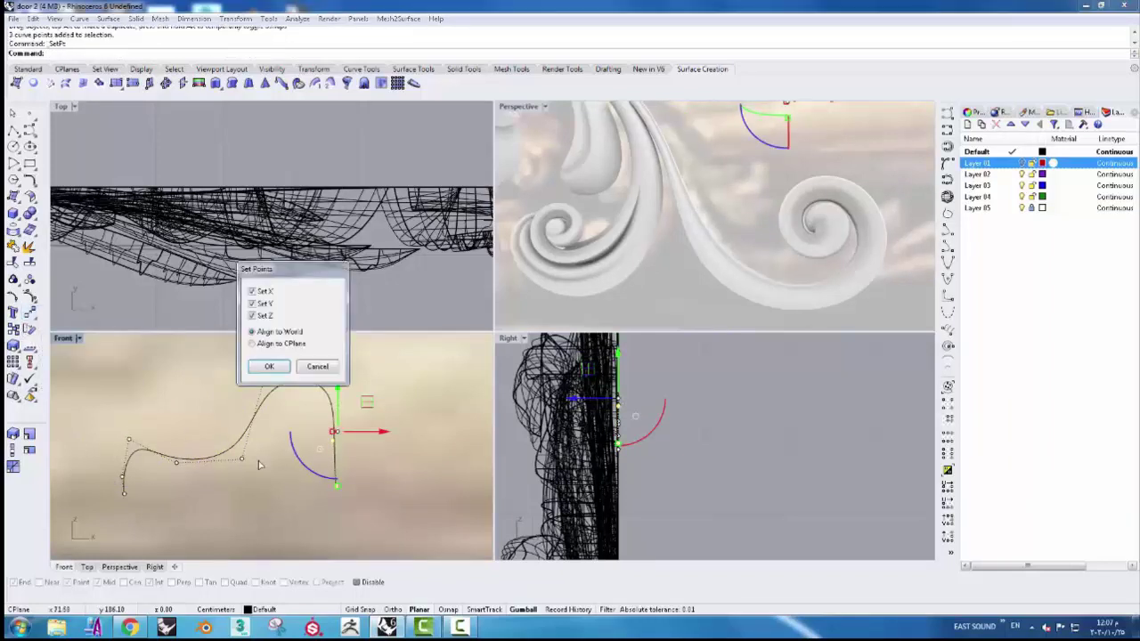
pyautogui.click(268, 368)
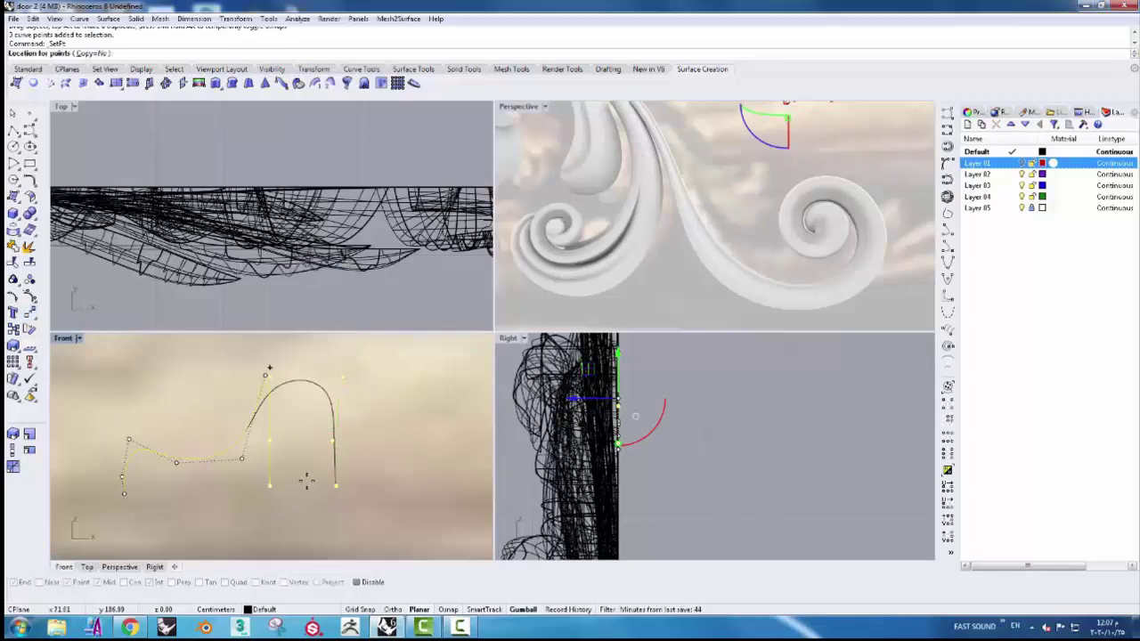
pyautogui.click(338, 485)
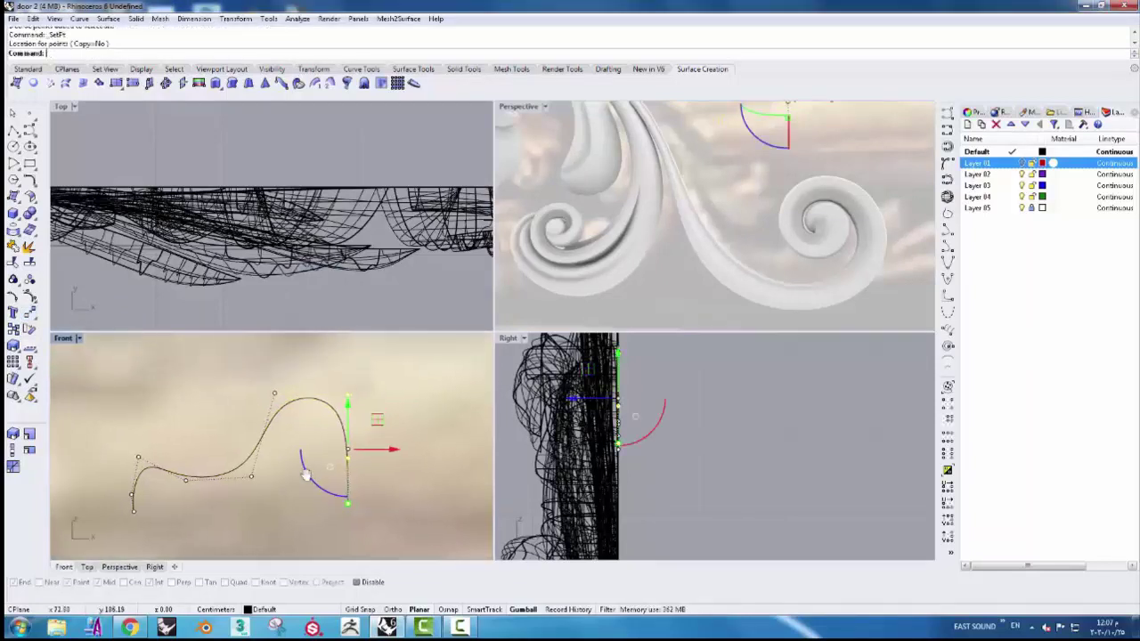
# - Check the end and top control points, then clear them and select the finished profile curve
pyautogui.scroll(1, 232, 467)
pyautogui.scroll(1, 209, 481)
pyautogui.scroll(2, 187, 481)
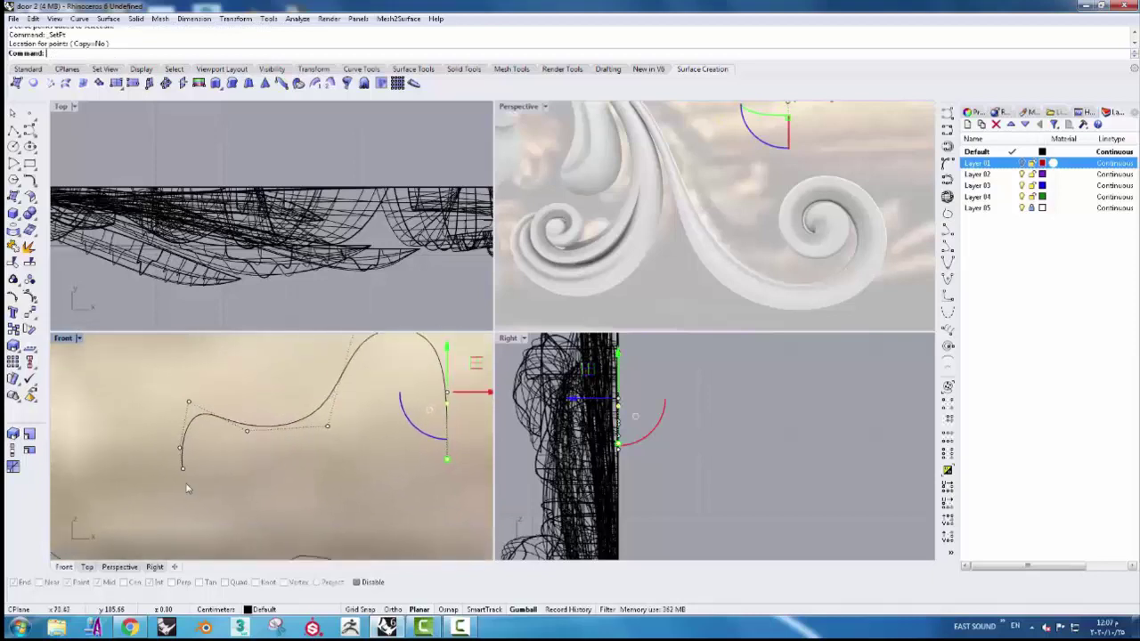
pyautogui.scroll(2, 179, 461)
pyautogui.click(179, 461)
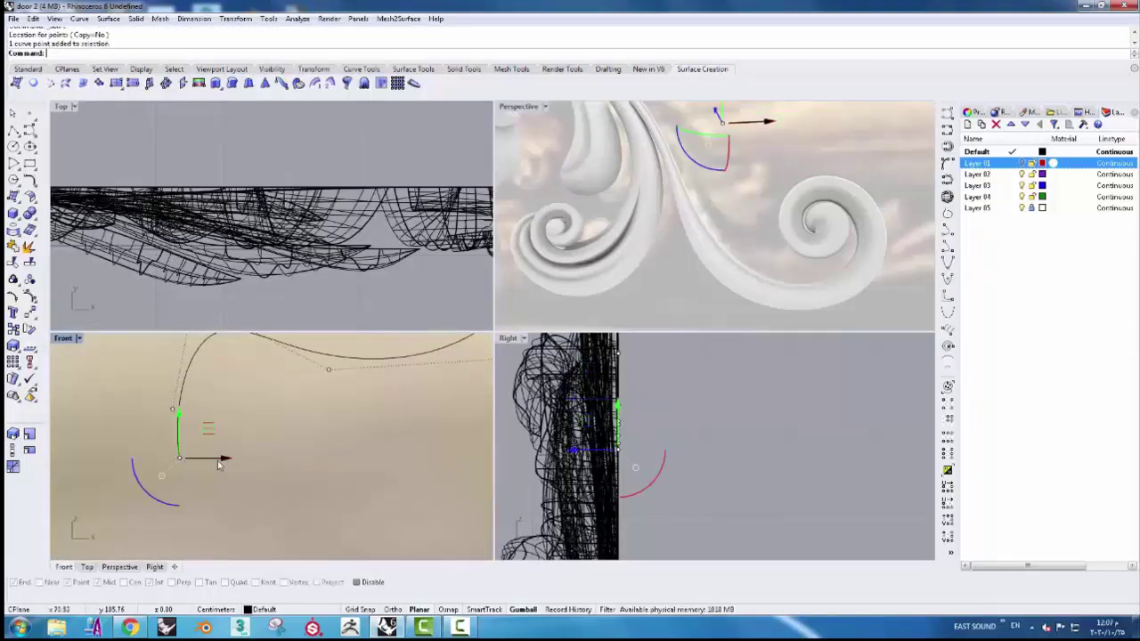
pyautogui.scroll(-1, 198, 471)
pyautogui.scroll(-2, 222, 463)
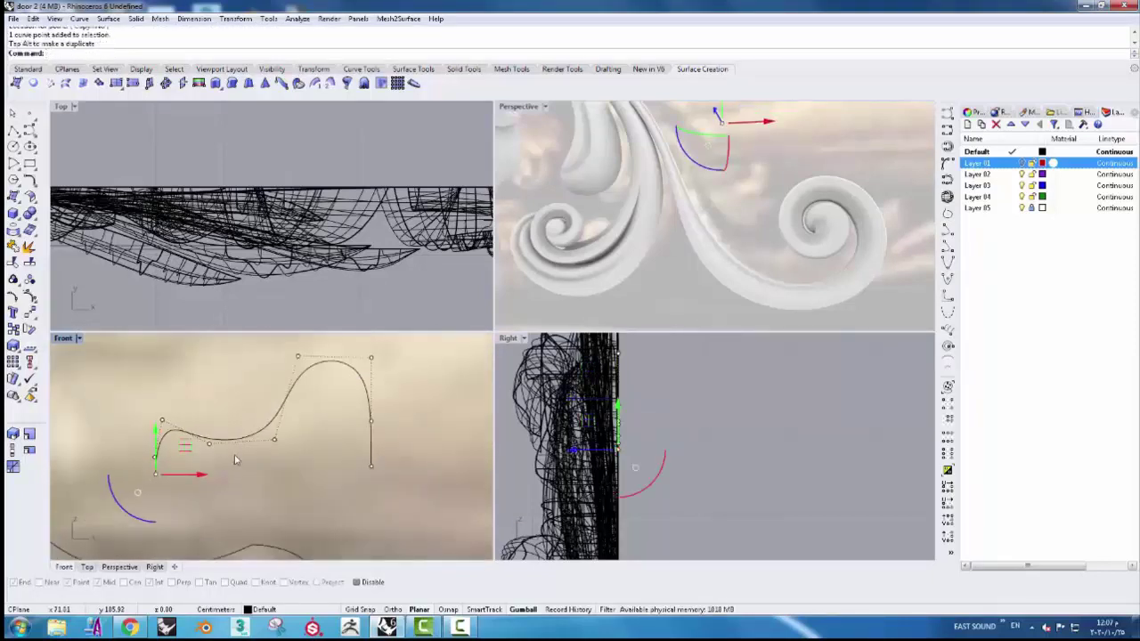
pyautogui.moveTo(274, 398); pyautogui.dragTo(251, 425, button='right')
pyautogui.click(277, 383)
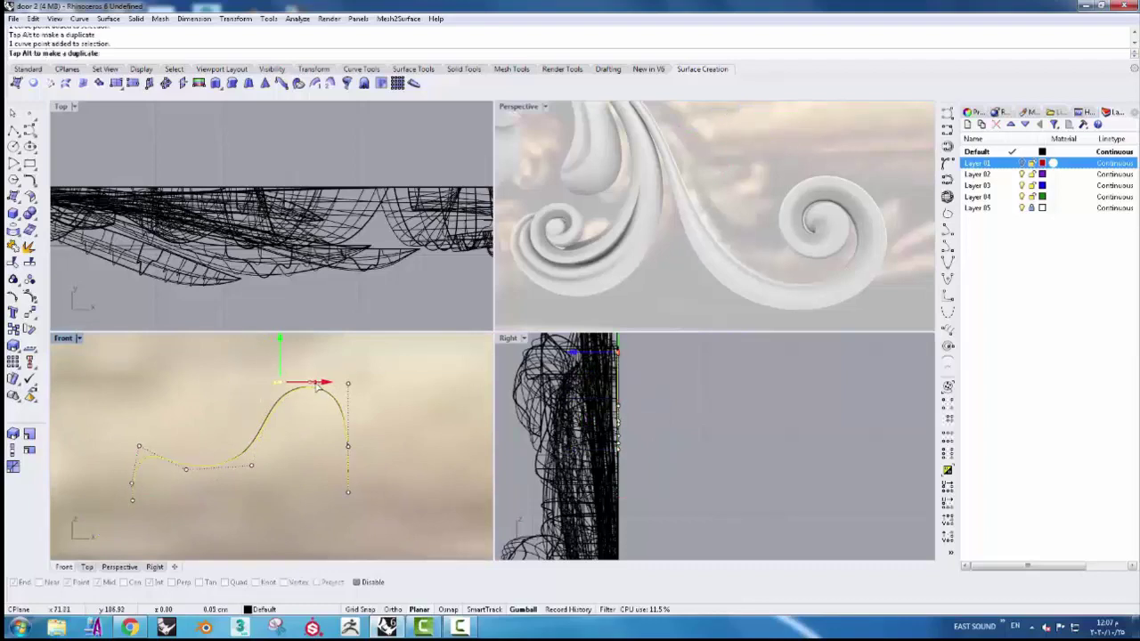
pyautogui.scroll(-3, 320, 418)
pyautogui.press('Escape')
pyautogui.click(330, 426)
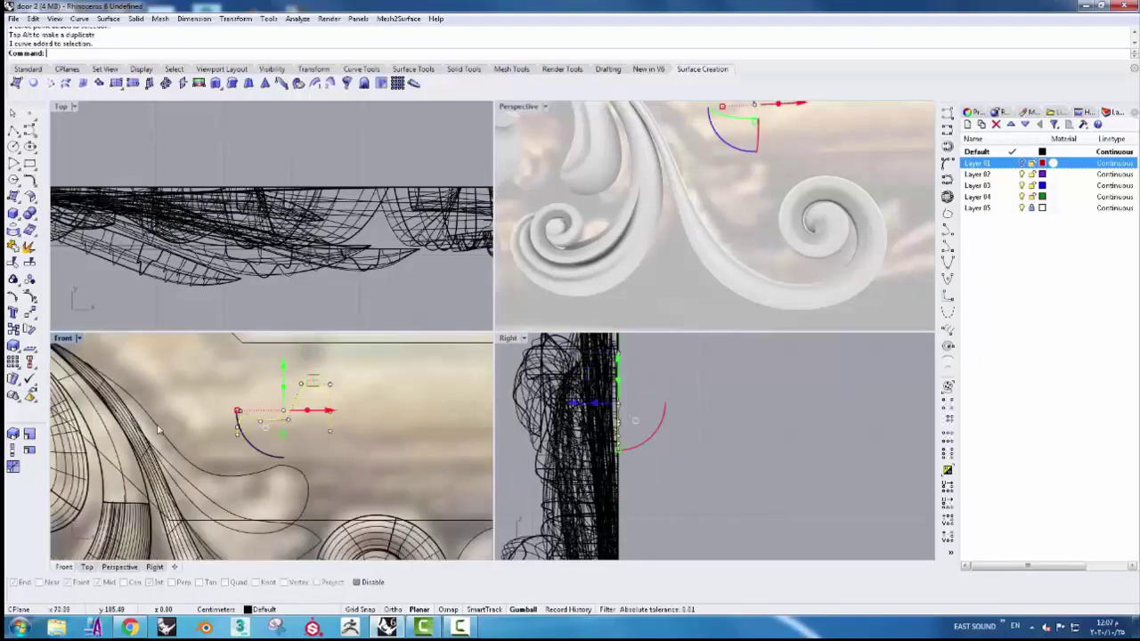
pyautogui.click(13, 131)
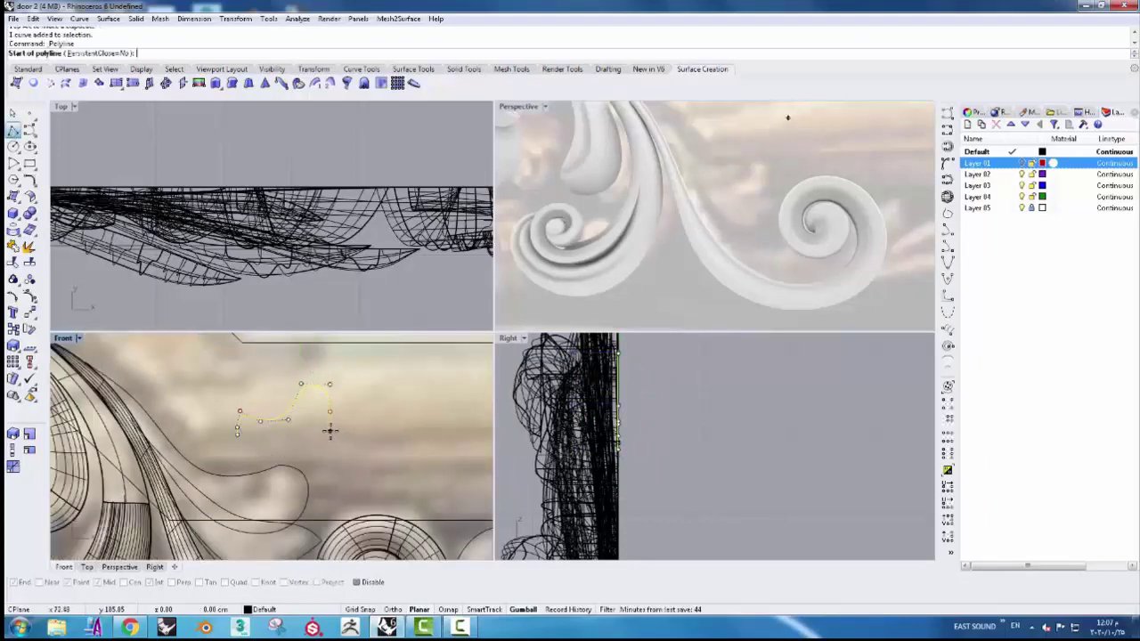
# - Draw a straight cutting line across the end of the profile curve
pyautogui.click(329, 431)
pyautogui.click(198, 433)
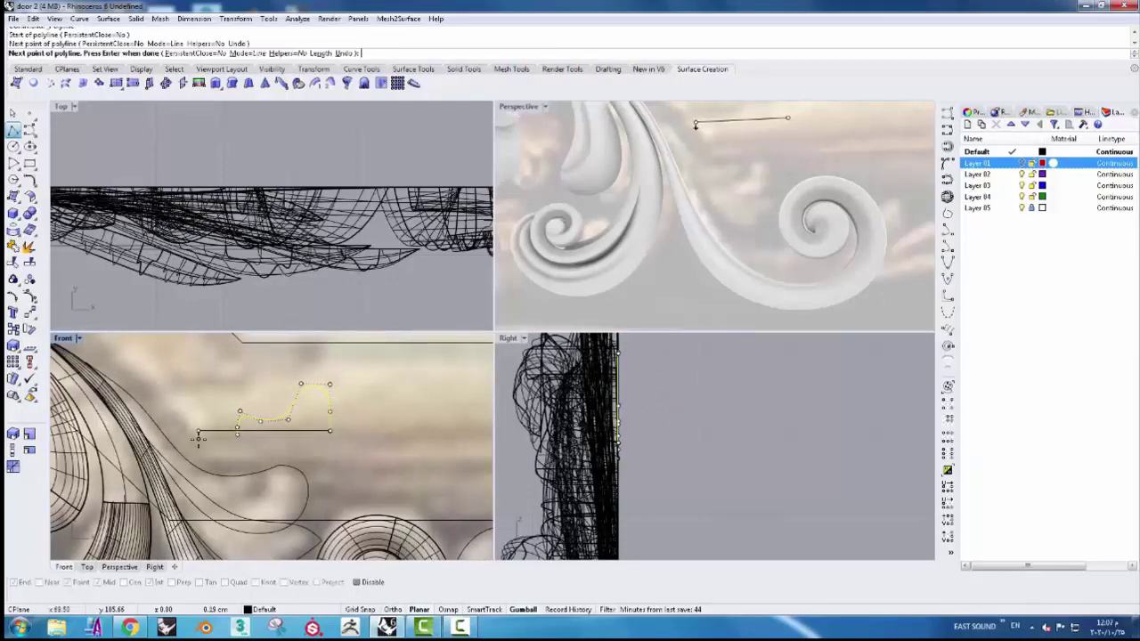
pyautogui.press('Return')
pyautogui.scroll(2, 239, 432)
pyautogui.scroll(1, 238, 429)
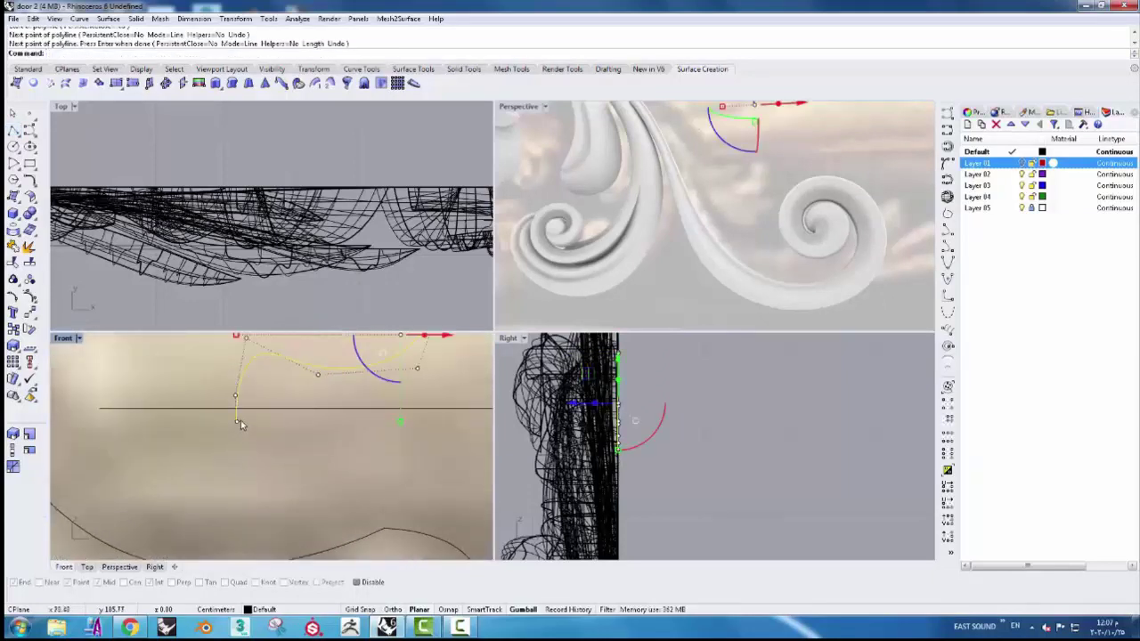
pyautogui.scroll(3, 241, 424)
pyautogui.scroll(3, 267, 419)
pyautogui.scroll(3, 380, 421)
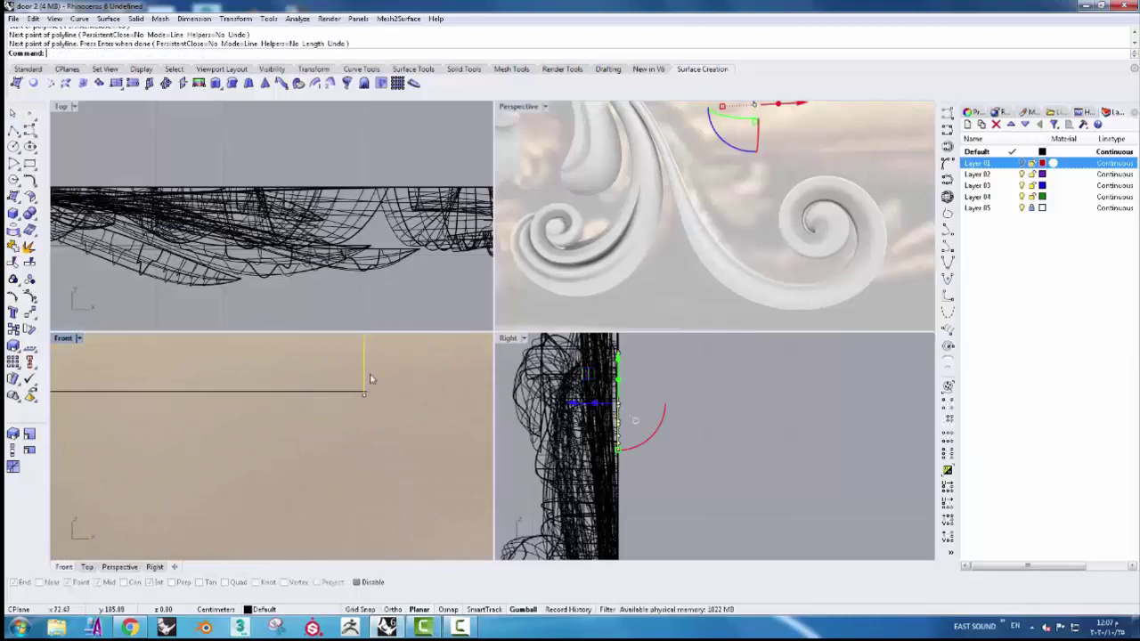
# - Trim the profile's end away at the cutting line, then delete the line
pyautogui.click(365, 389)
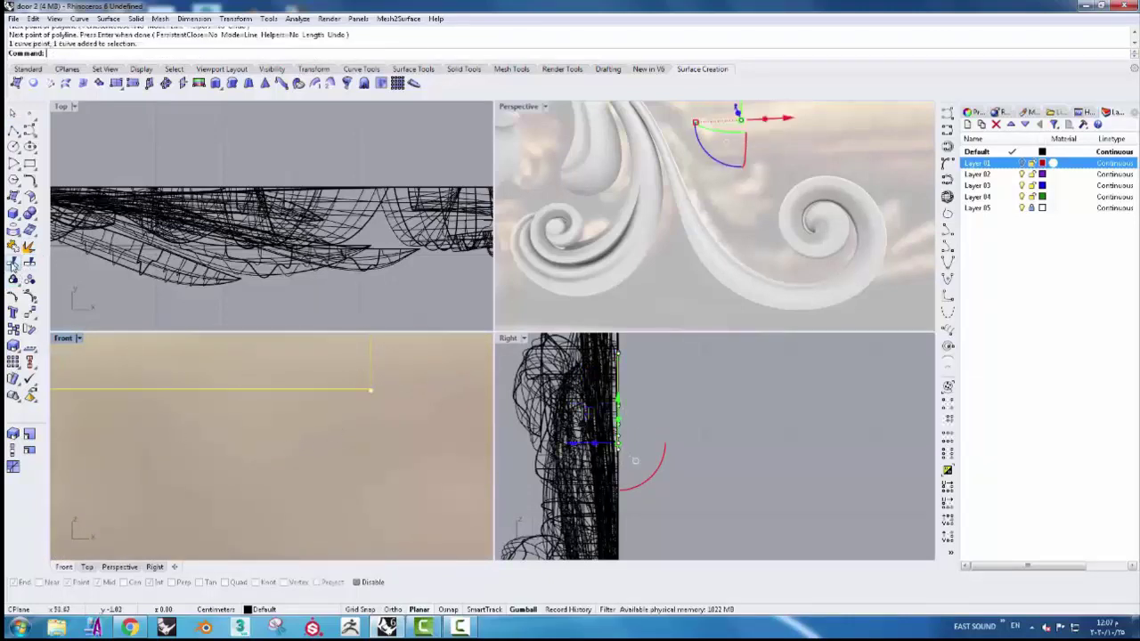
pyautogui.click(12, 263)
pyautogui.click(358, 384)
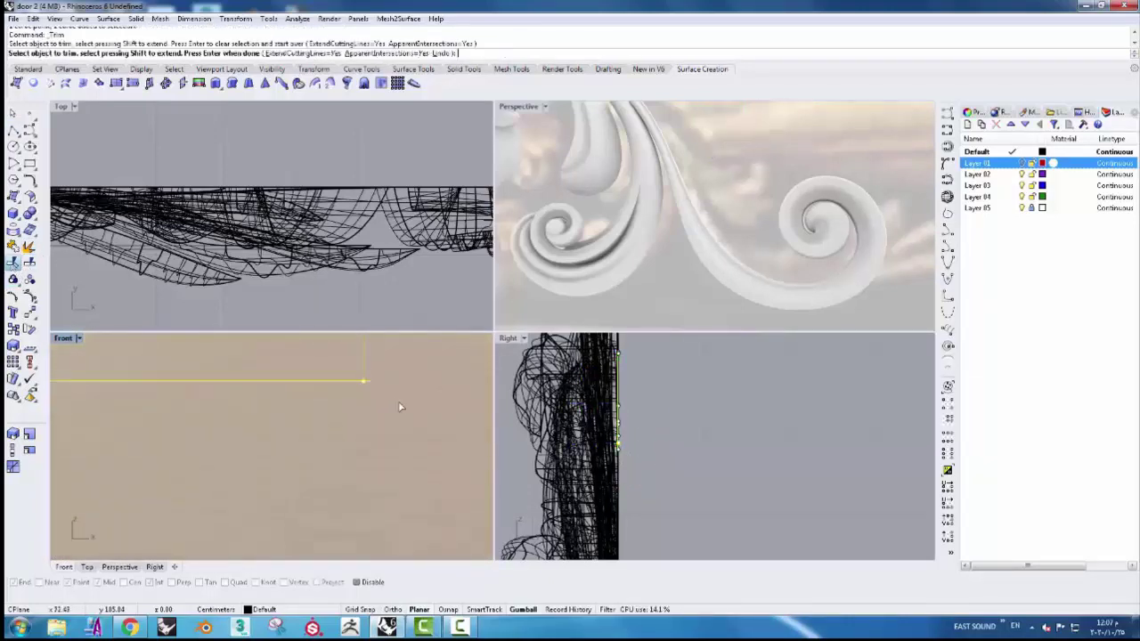
pyautogui.scroll(-2, 213, 423)
pyautogui.scroll(-2, 258, 430)
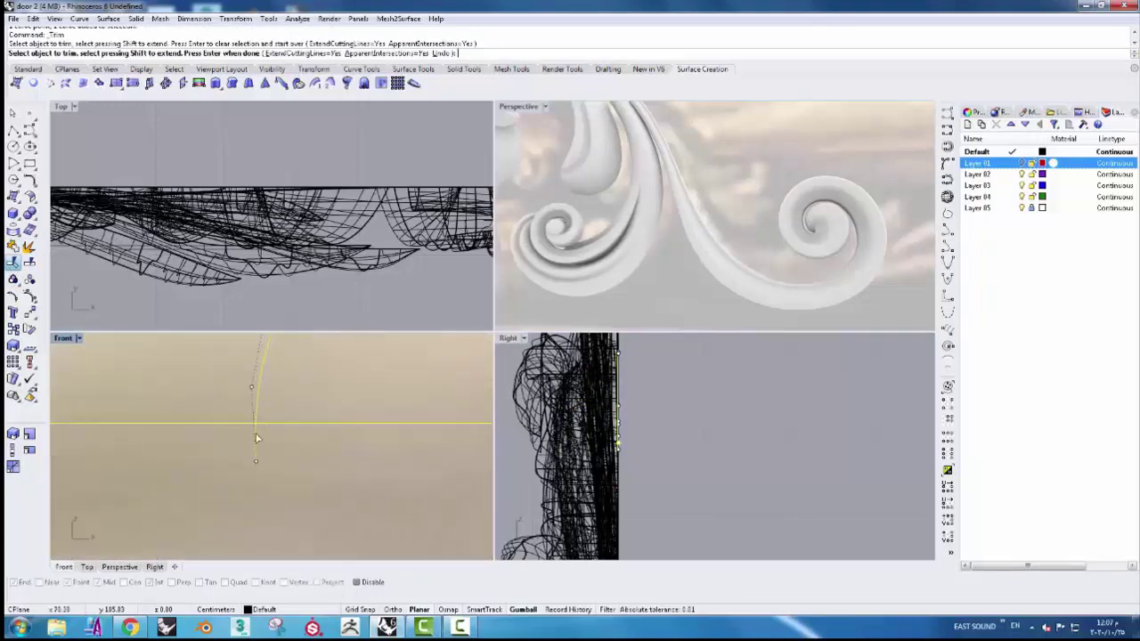
pyautogui.click(257, 430)
pyautogui.press('Return')
pyautogui.moveTo(253, 479); pyautogui.dragTo(256, 431, button='right')
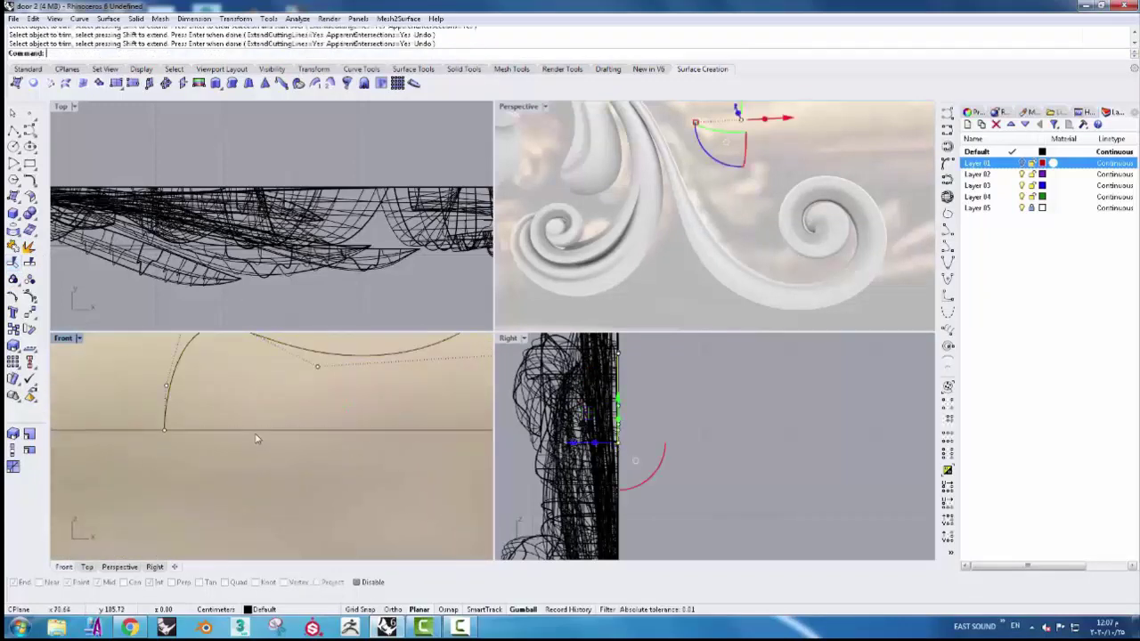
pyautogui.click(257, 431)
pyautogui.press('Delete')
# - Begin rotating the trimmed profile about its end point with object snaps enabled
pyautogui.scroll(3, 256, 434)
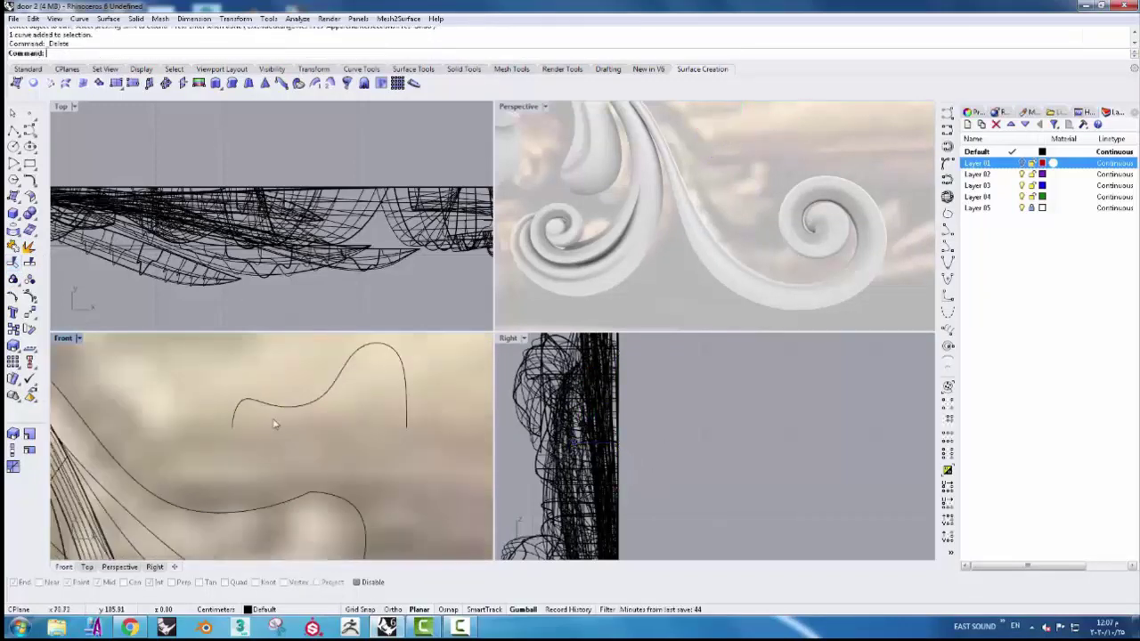
pyautogui.click(378, 392)
pyautogui.click(30, 328)
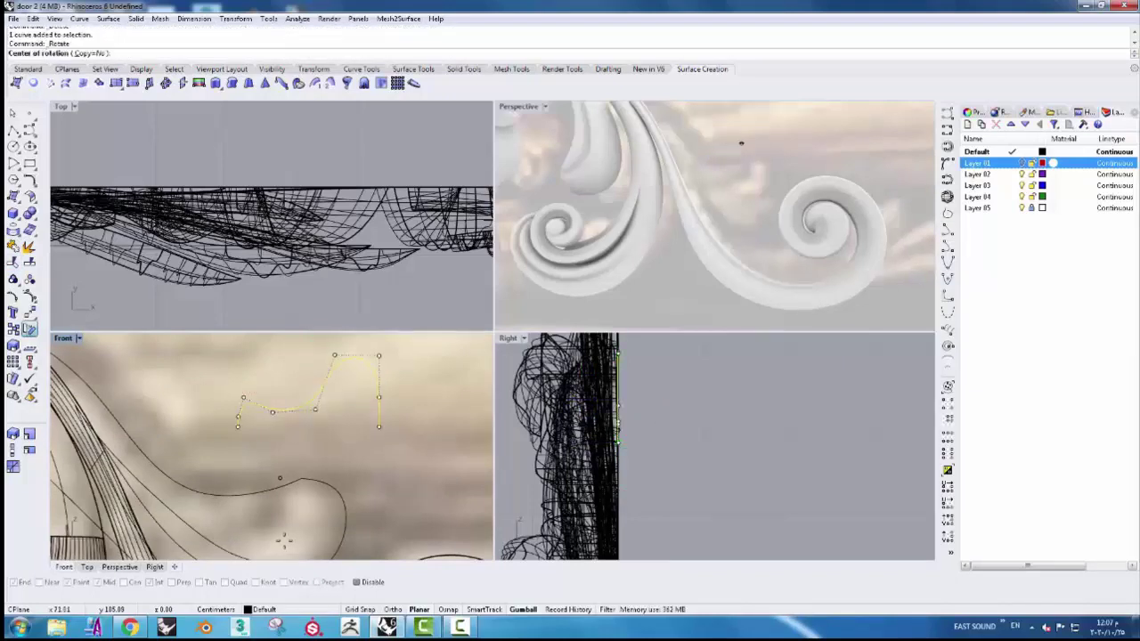
pyautogui.click(356, 582)
pyautogui.click(378, 431)
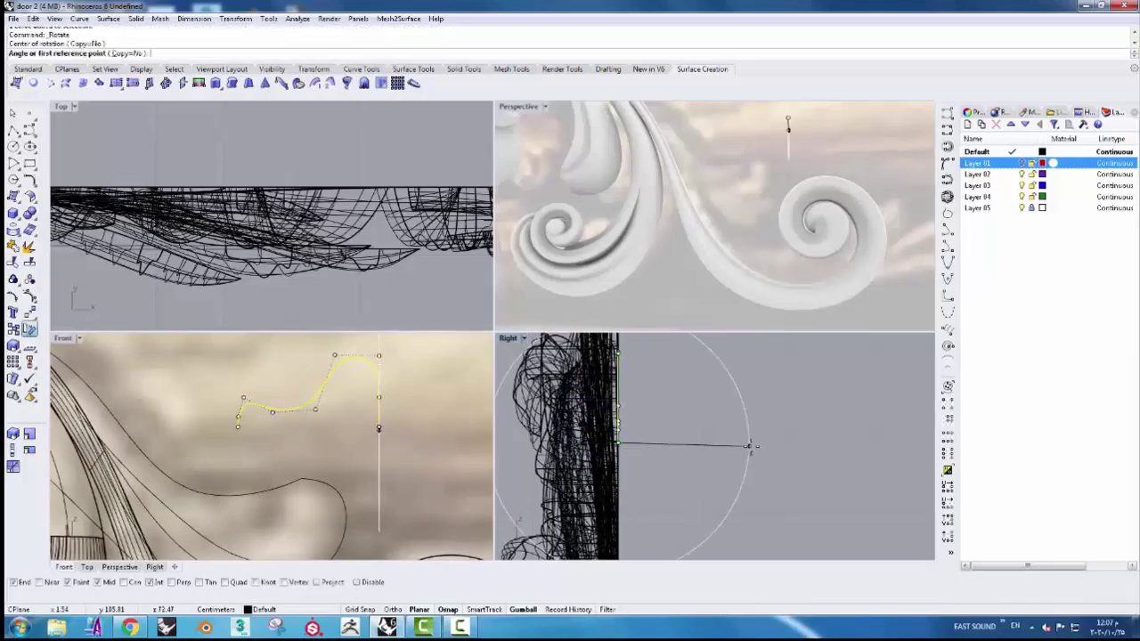
pyautogui.scroll(-3, 748, 445)
pyautogui.scroll(-3, 748, 436)
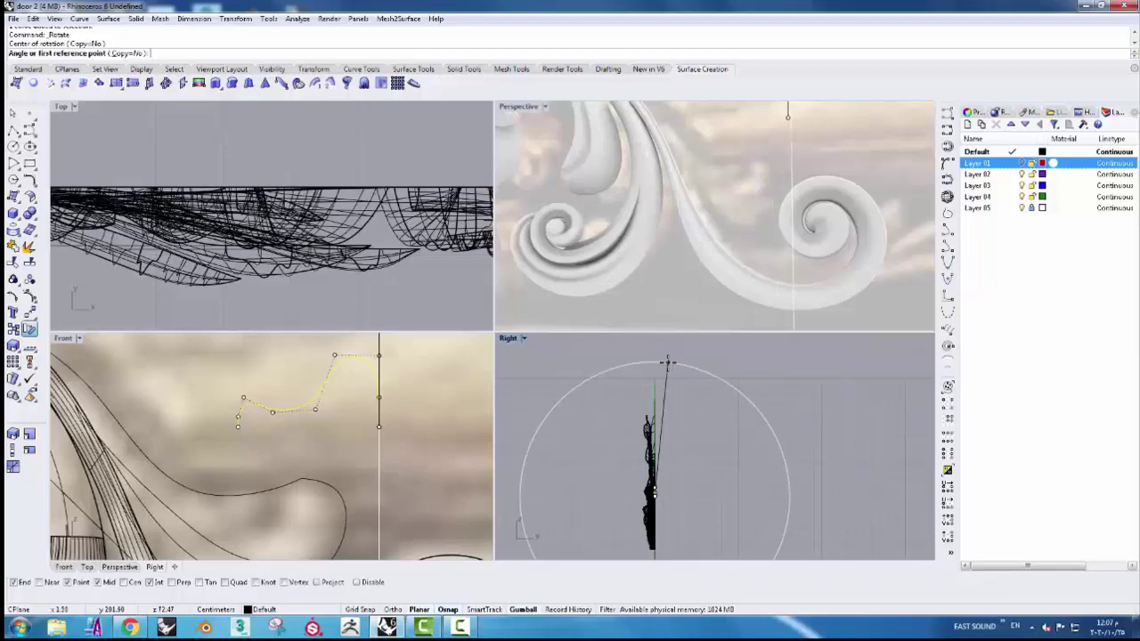
pyautogui.click(656, 362)
# - Turn the profile 90° upright and rotate it with the gumball to align with the leaf rails
pyautogui.click(578, 449)
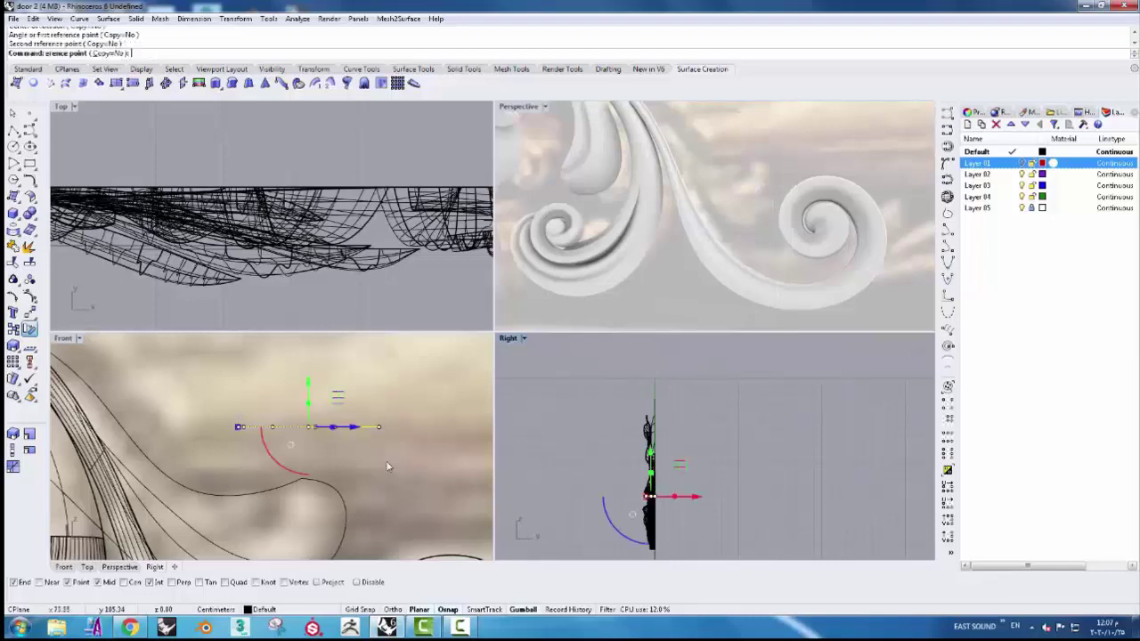
pyautogui.scroll(2, 248, 448)
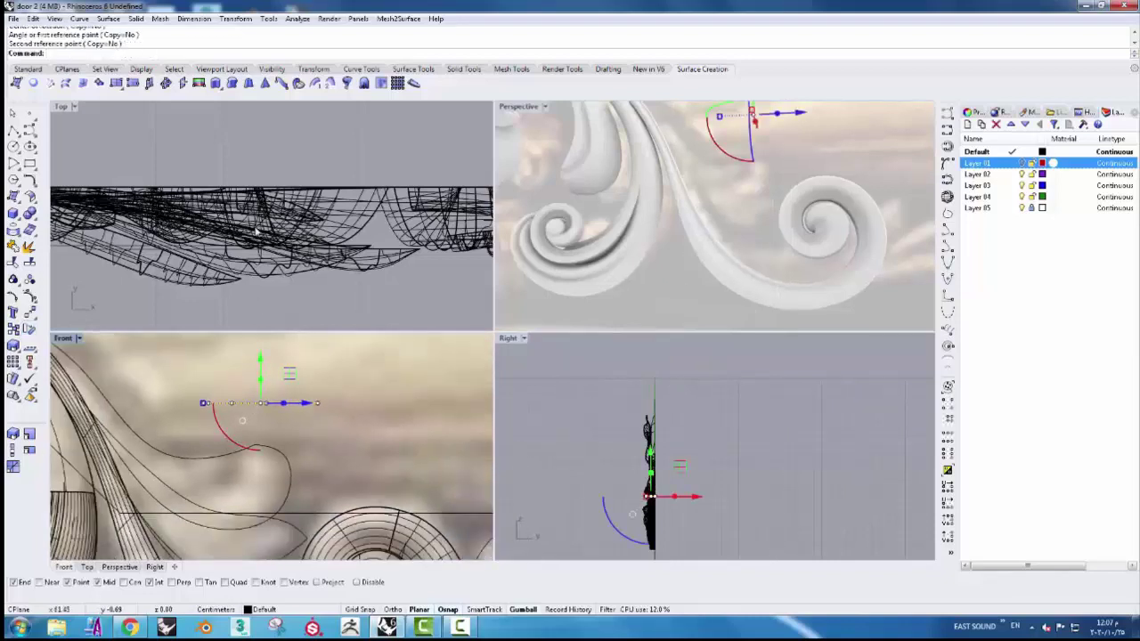
pyautogui.scroll(-3, 257, 230)
pyautogui.moveTo(318, 246); pyautogui.dragTo(267, 252, button='right')
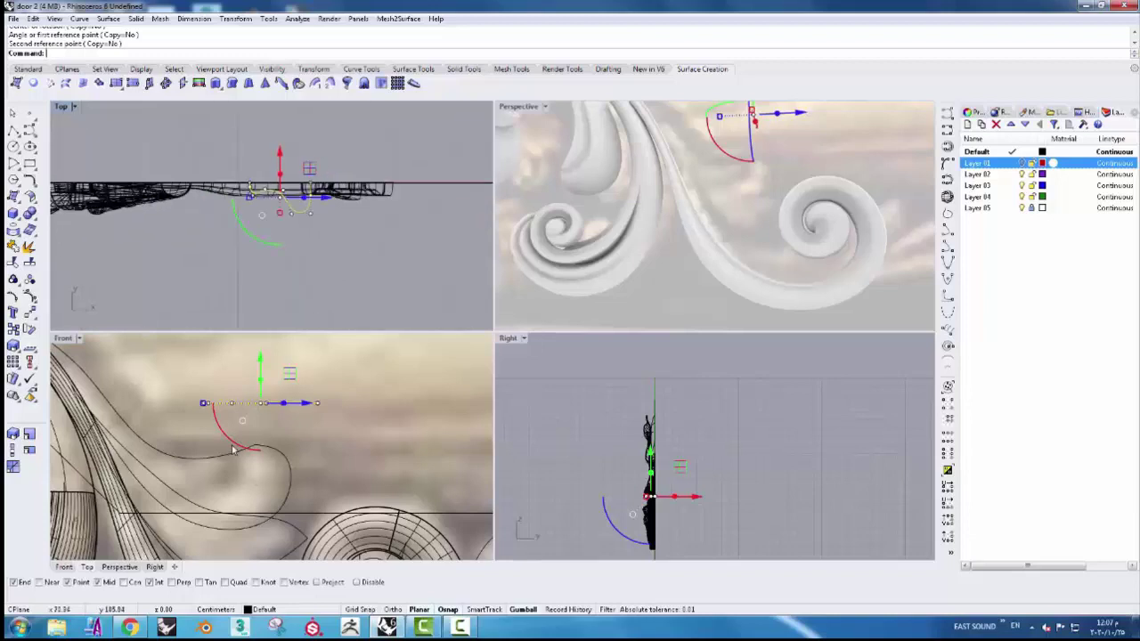
pyautogui.moveTo(232, 450); pyautogui.dragTo(218, 392)
pyautogui.moveTo(302, 419)
pyautogui.mouseDown()
pyautogui.moveTo(280, 488)
pyautogui.moveTo(207, 514)
pyautogui.mouseUp()
pyautogui.scroll(2, 207, 514)
pyautogui.scroll(2, 240, 503)
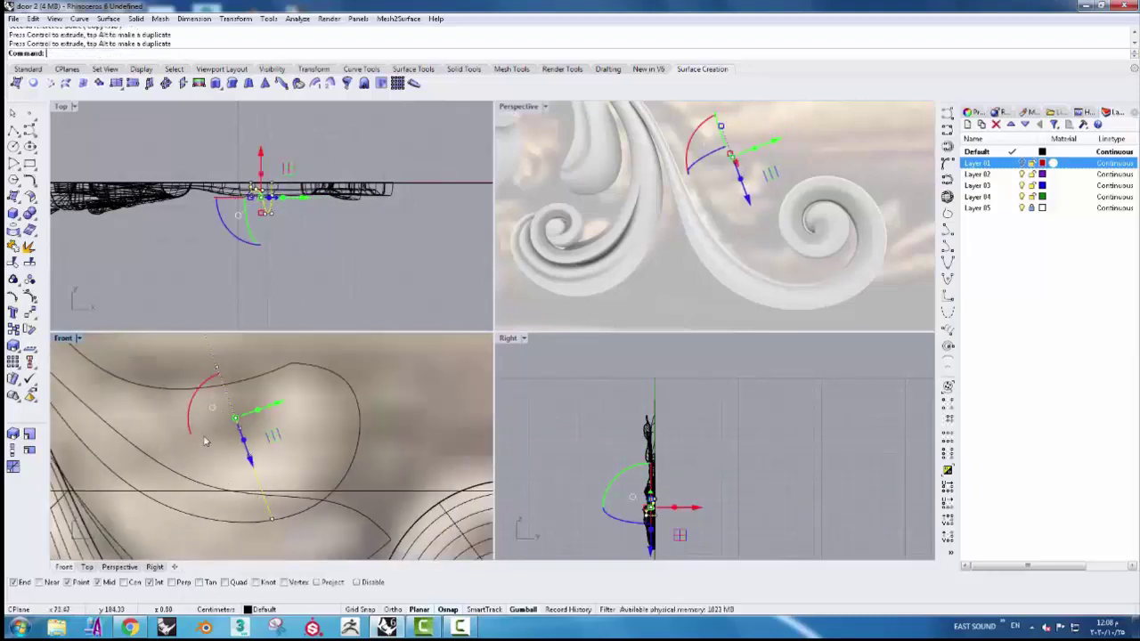
pyautogui.moveTo(192, 434); pyautogui.dragTo(189, 431)
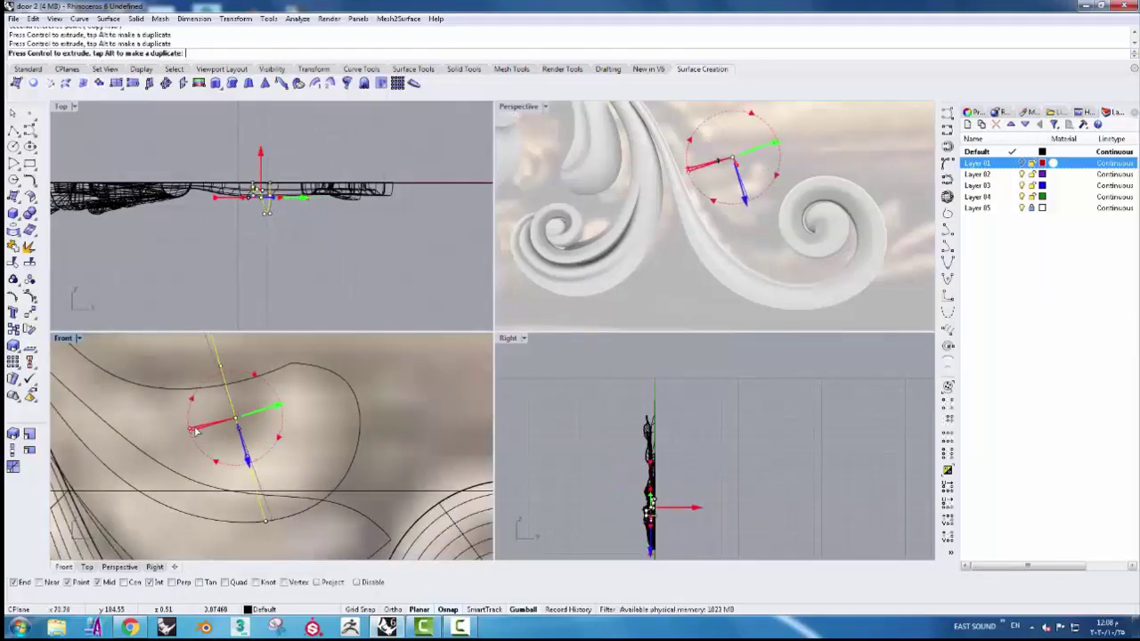
# - Scale the profile, then stretch it one-directionally so it spans between the two rails
pyautogui.click(14, 435)
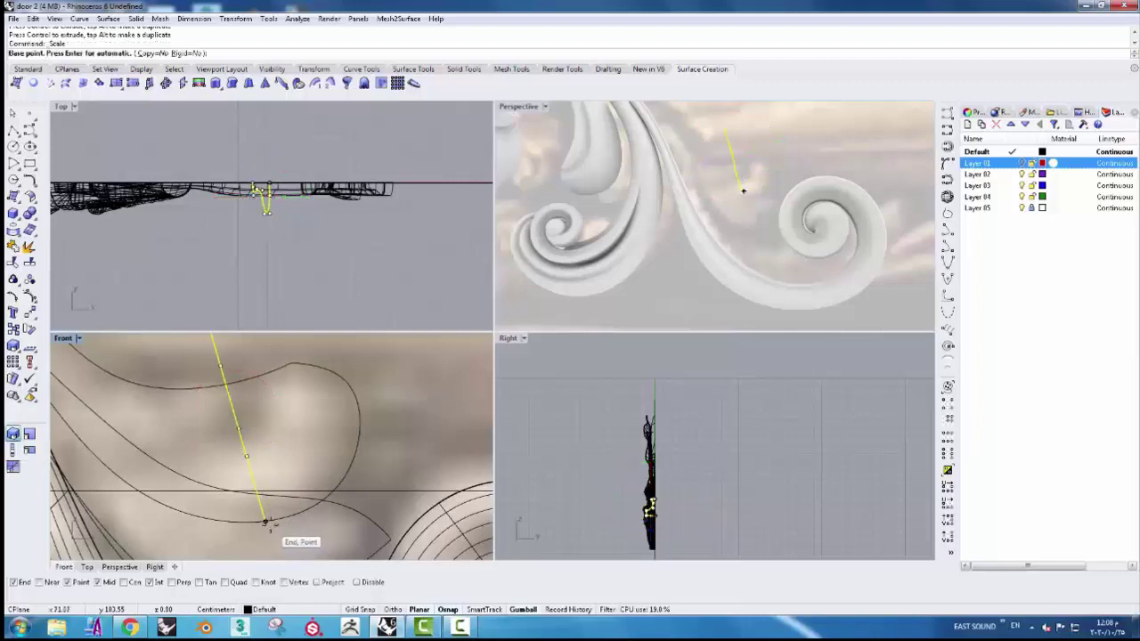
pyautogui.click(265, 523)
pyautogui.click(270, 417)
pyautogui.click(282, 435)
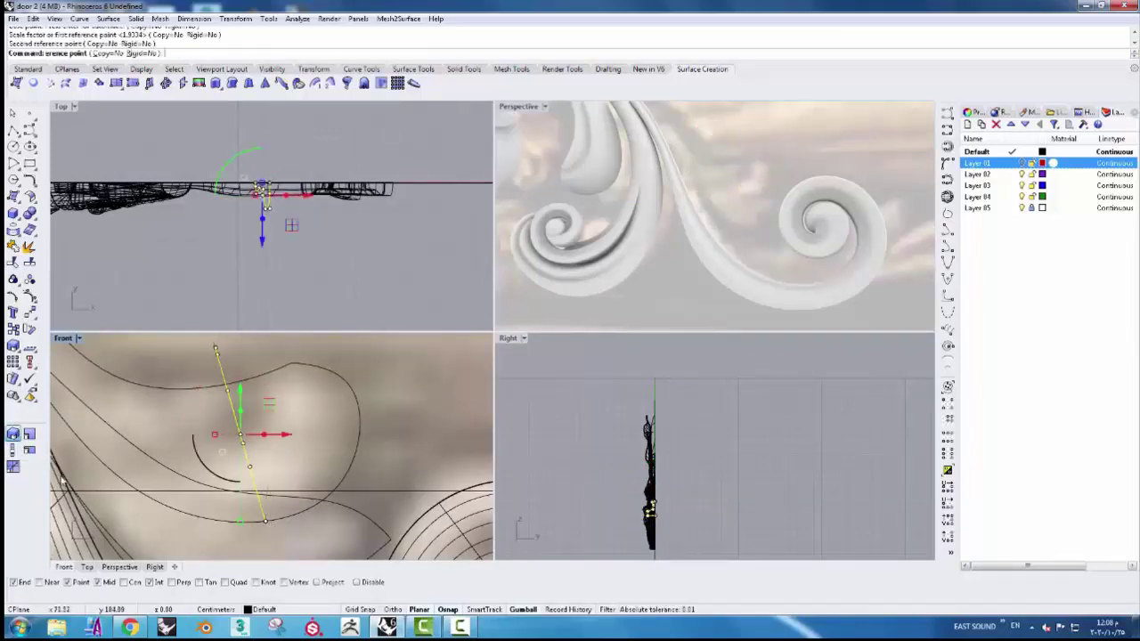
pyautogui.click(29, 435)
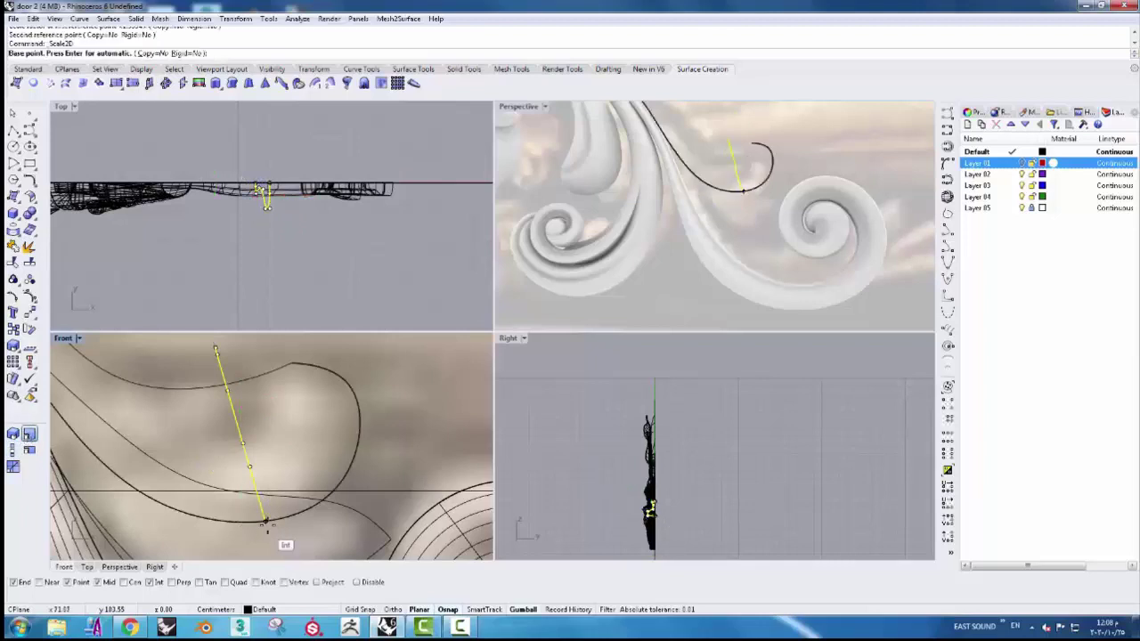
pyautogui.click(266, 522)
pyautogui.moveTo(259, 401); pyautogui.dragTo(262, 444, button='right')
pyautogui.click(241, 385)
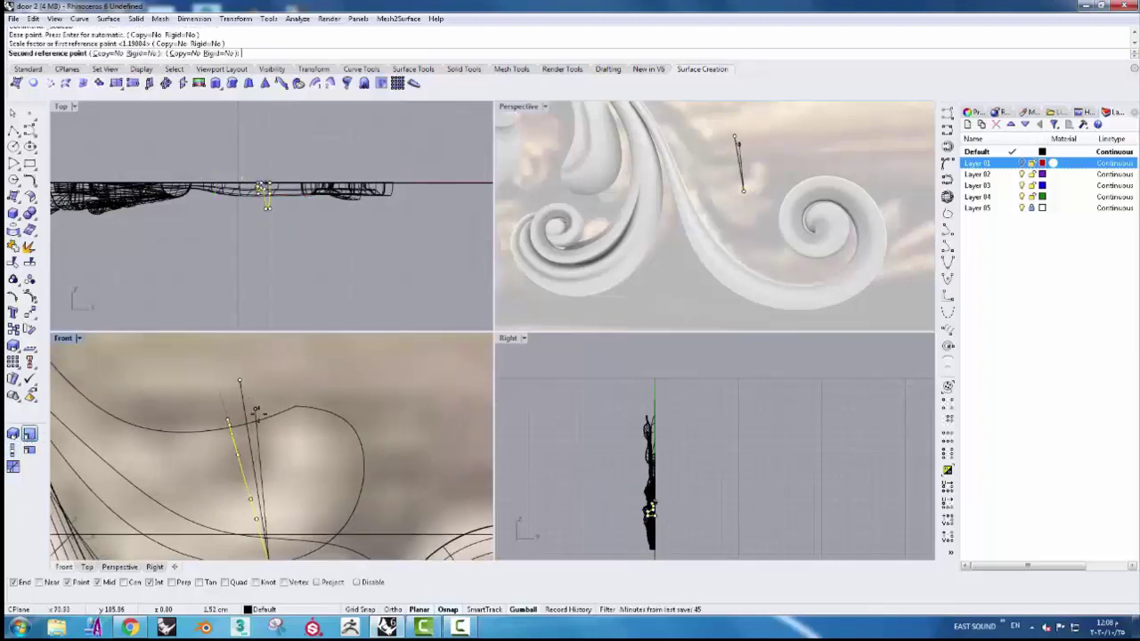
pyautogui.click(261, 415)
pyautogui.scroll(-3, 267, 428)
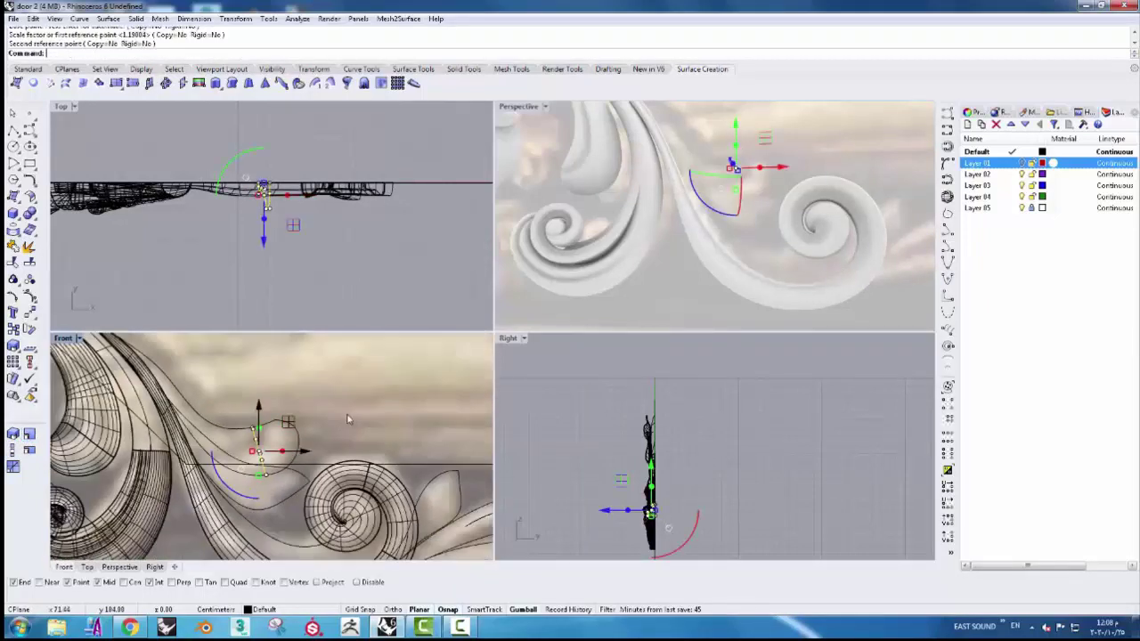
pyautogui.click(330, 84)
# - Pick both leaf rails and the profile cross-section for the two-rail sweep
pyautogui.click(276, 428)
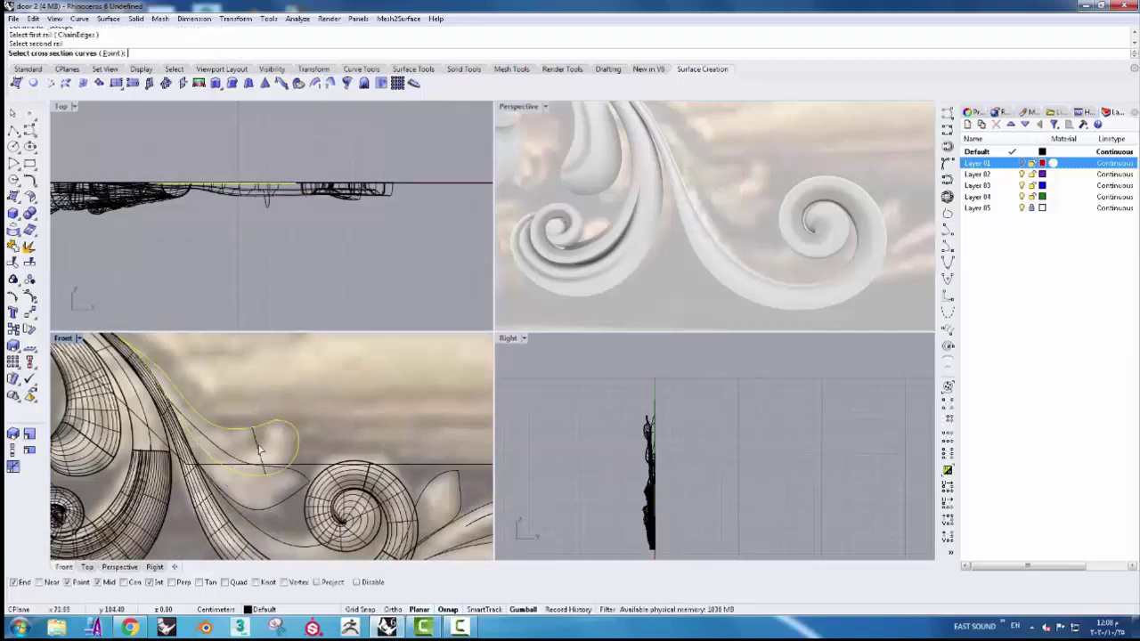
pyautogui.click(294, 450)
pyautogui.click(261, 449)
pyautogui.press('Return')
pyautogui.press('Return')
pyautogui.press('Return')
pyautogui.click(160, 374)
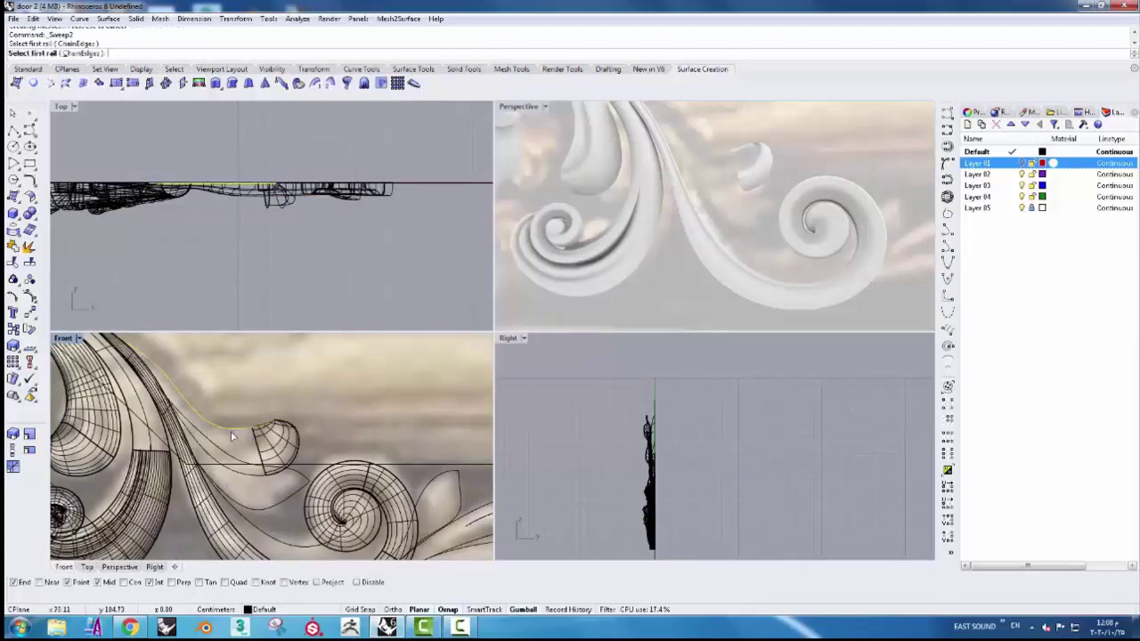
pyautogui.click(258, 450)
pyautogui.click(274, 470)
pyautogui.click(304, 489)
pyautogui.press('Return')
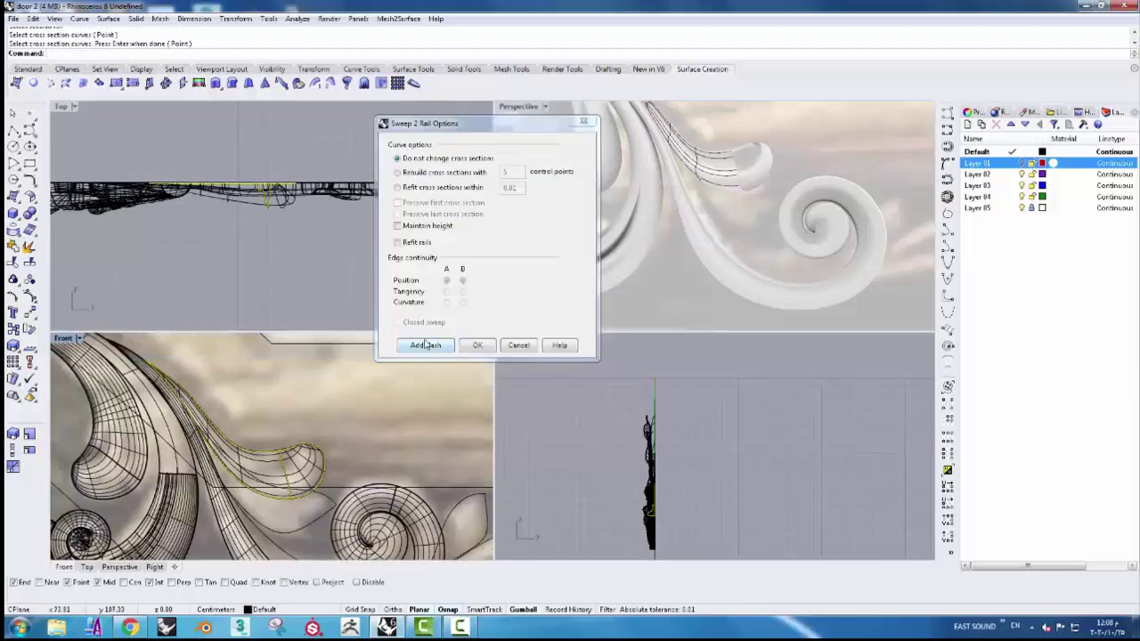
pyautogui.press('Return')
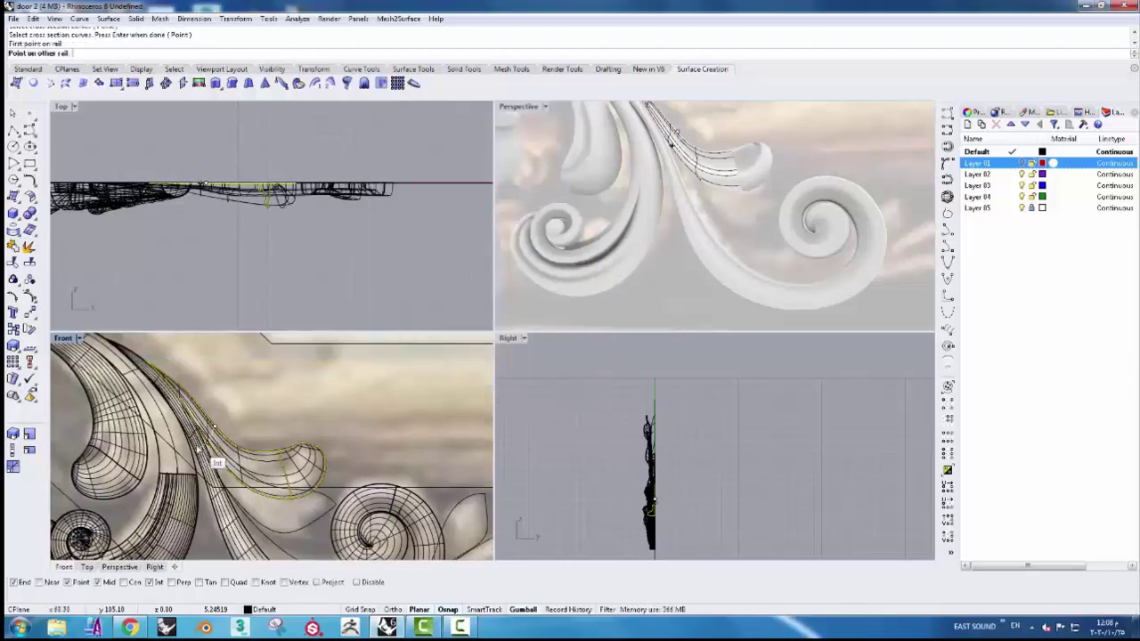
# - Add two slash lines across the rails and build the curled leaf lobe sweep surface
pyautogui.scroll(4, 212, 453)
pyautogui.click(260, 463)
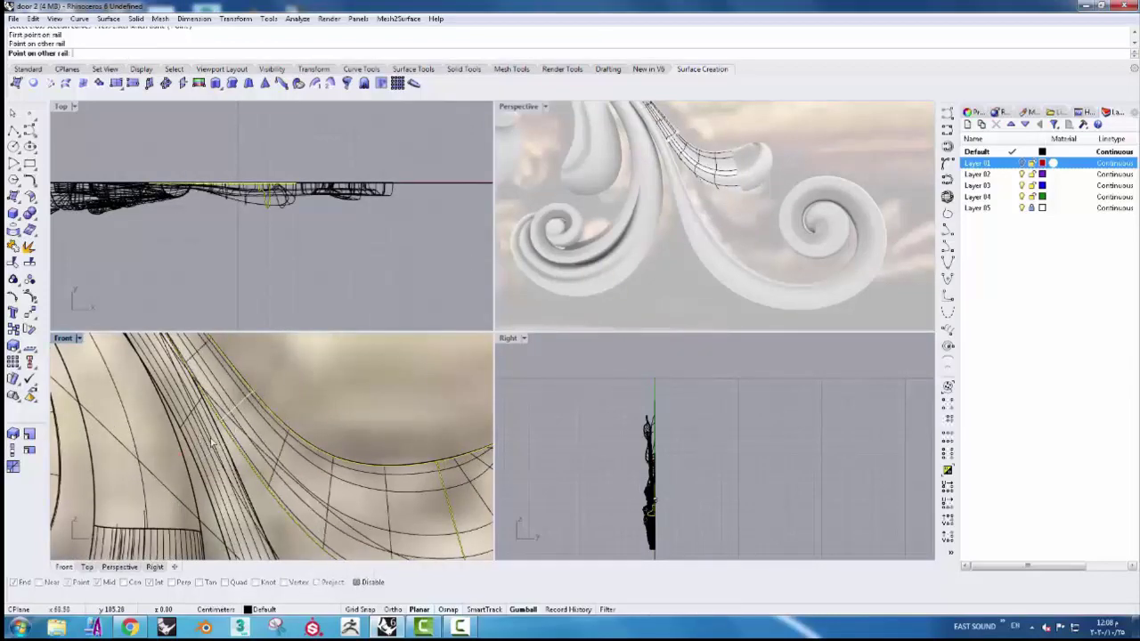
pyautogui.scroll(-3, 223, 382)
pyautogui.click(284, 405)
pyautogui.click(254, 465)
pyautogui.press('Return')
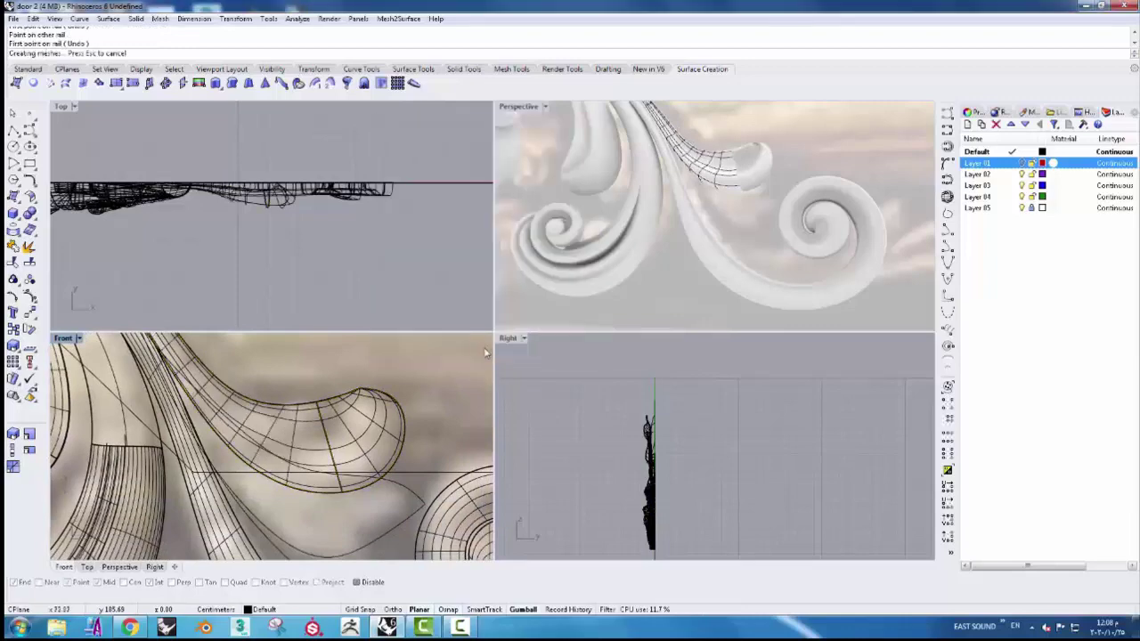
pyautogui.moveTo(89, 450); pyautogui.dragTo(275, 454, button='right')
# - Select the profile curve rather than the surface from the overlapping objects
pyautogui.scroll(2, 274, 452)
pyautogui.scroll(2, 278, 436)
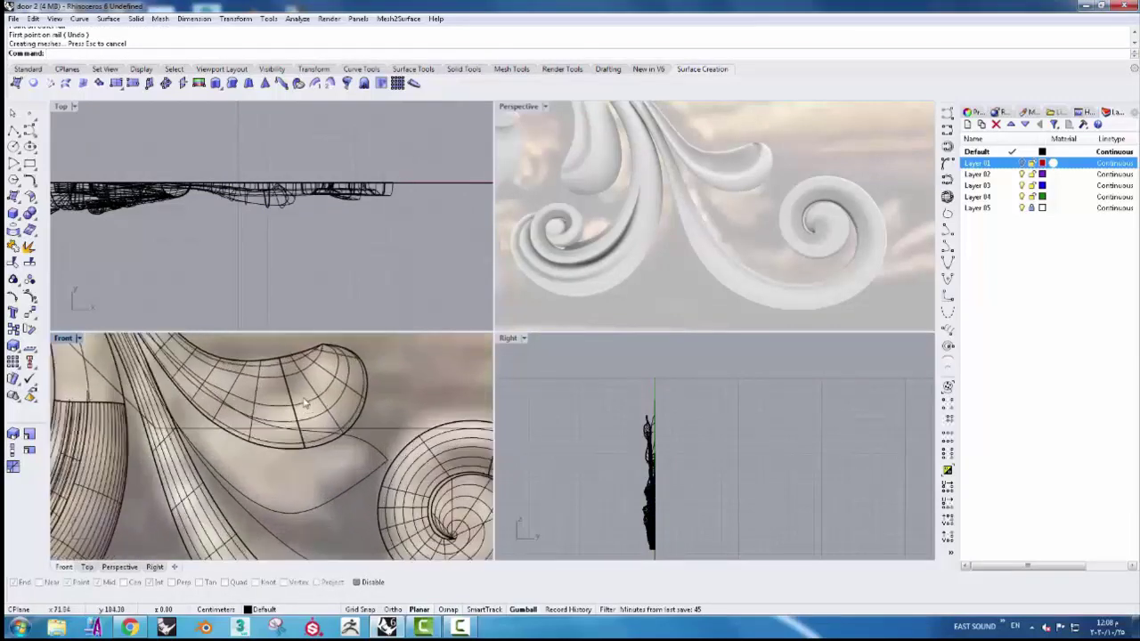
pyautogui.scroll(2, 282, 418)
pyautogui.click(285, 406)
pyautogui.click(326, 434)
# - Scale the copied profile down, rotate it upright and shift it into place
pyautogui.scroll(-3, 276, 419)
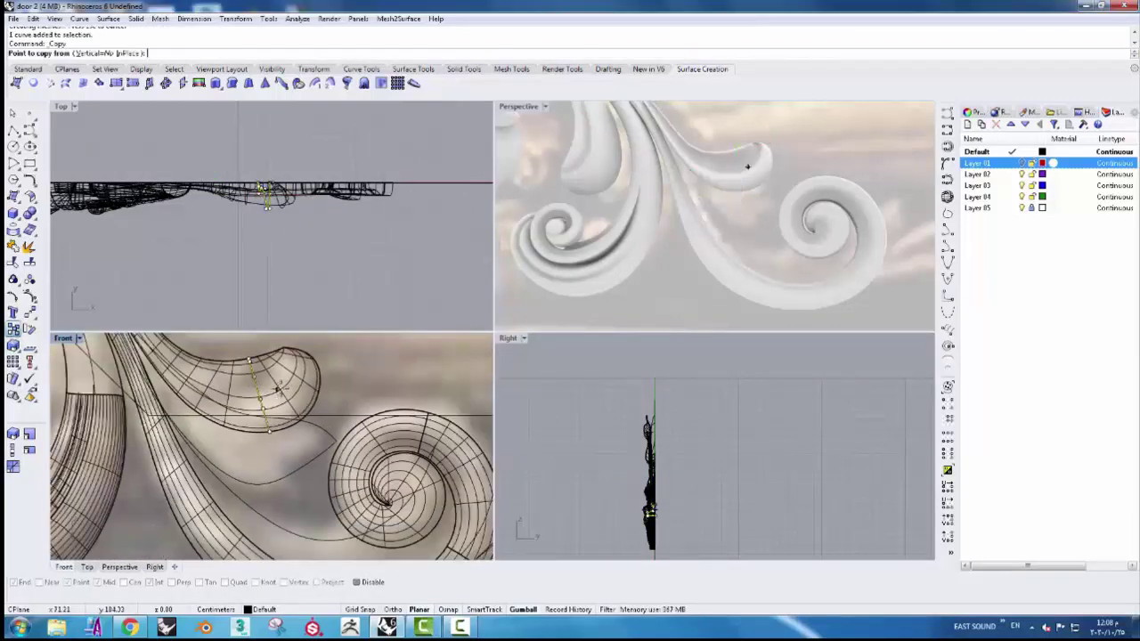
pyautogui.moveTo(252, 476)
pyautogui.mouseDown()
pyautogui.moveTo(239, 481)
pyautogui.moveTo(252, 404)
pyautogui.mouseUp()
pyautogui.scroll(3, 241, 459)
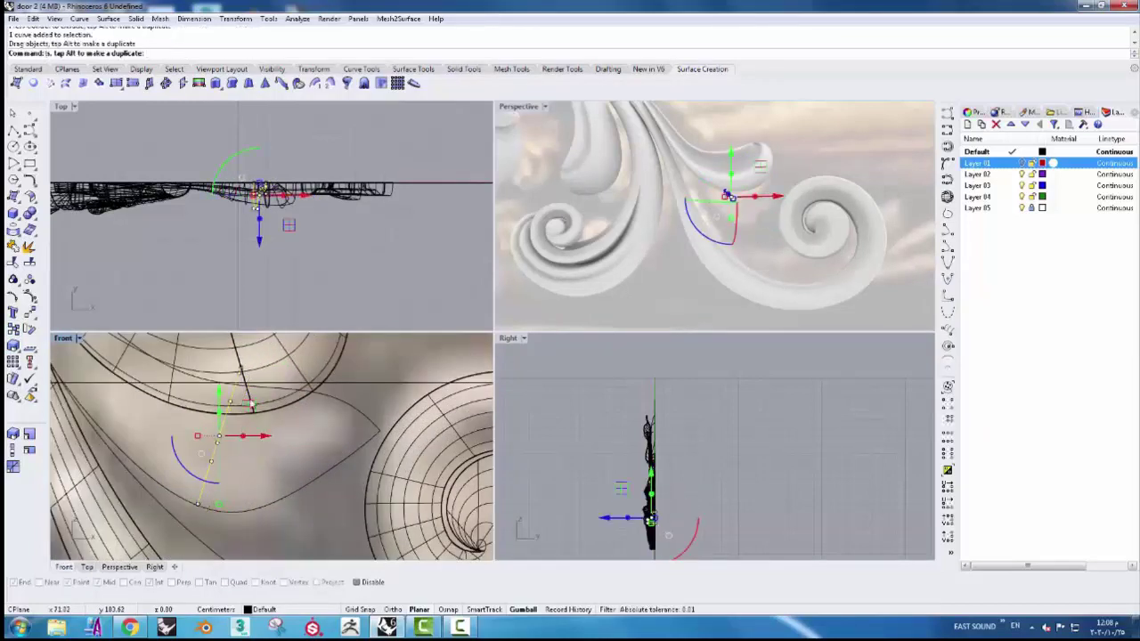
pyautogui.click(13, 450)
pyautogui.click(725, 198)
pyautogui.click(754, 173)
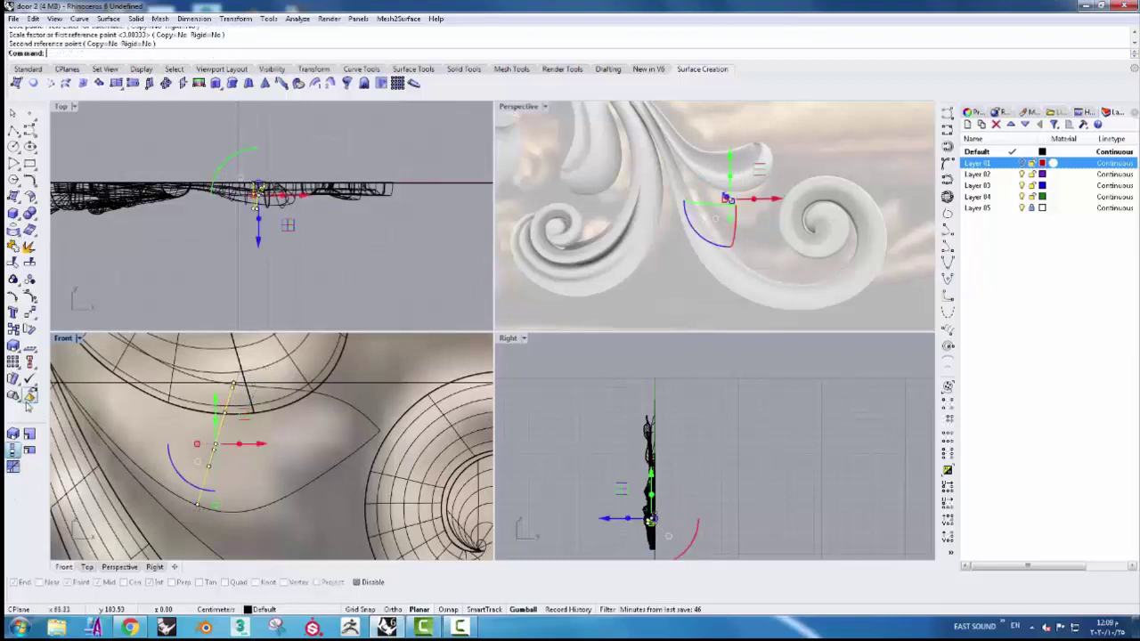
pyautogui.click(738, 182)
pyautogui.click(779, 187)
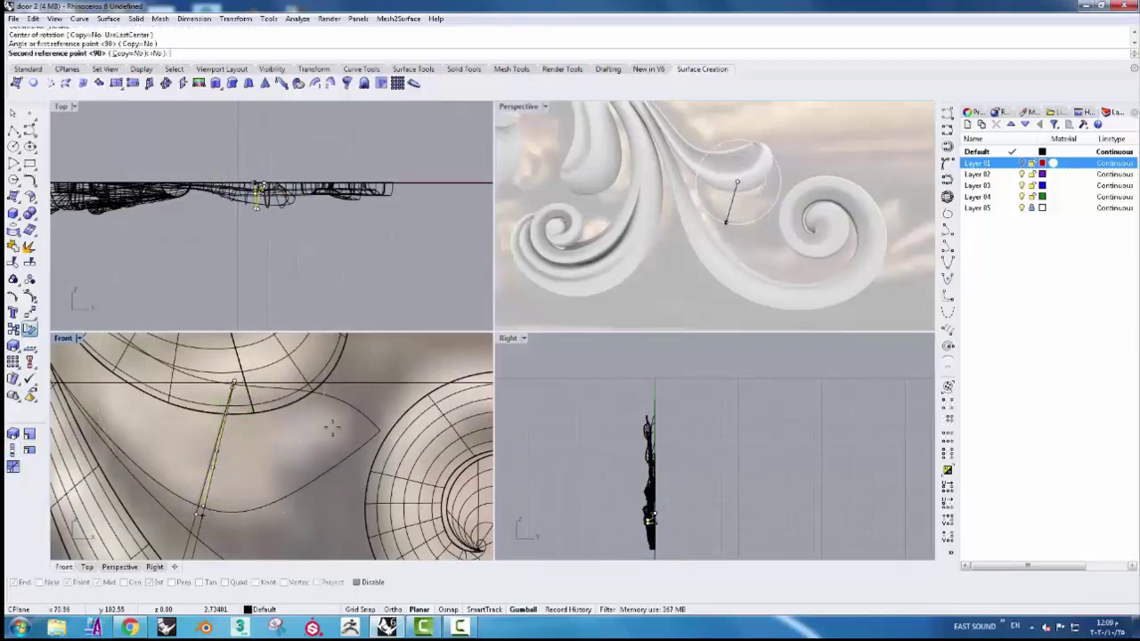
pyautogui.click(356, 383)
pyautogui.moveTo(303, 236); pyautogui.dragTo(351, 266)
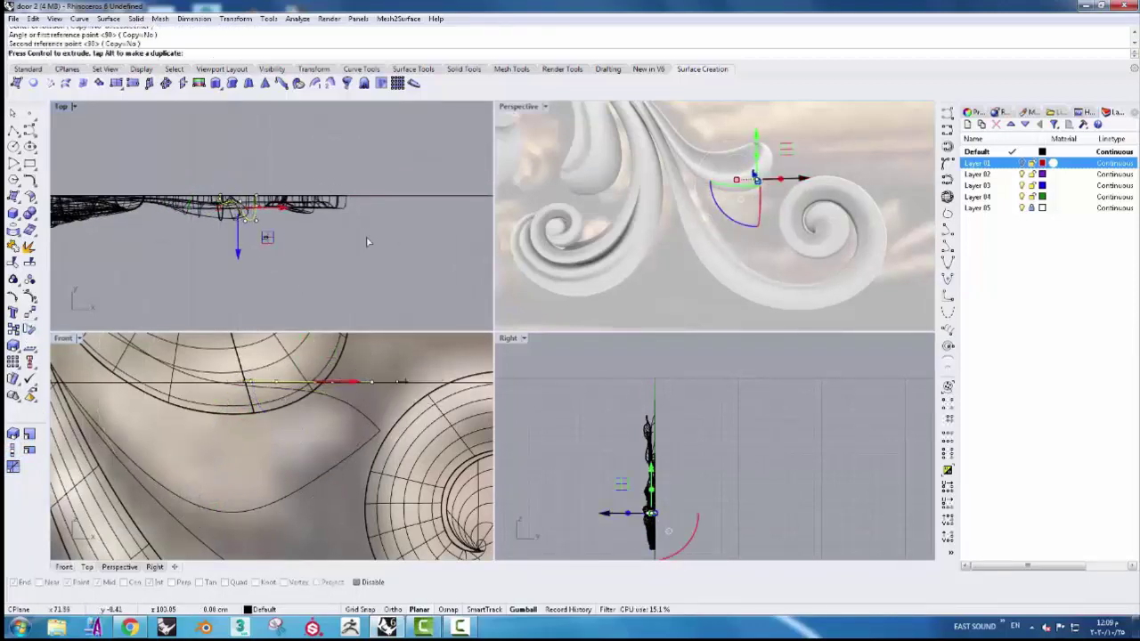
# - Pull the profile's control points in Top view to reshape the cross-section
pyautogui.scroll(3, 351, 266)
pyautogui.click(234, 226)
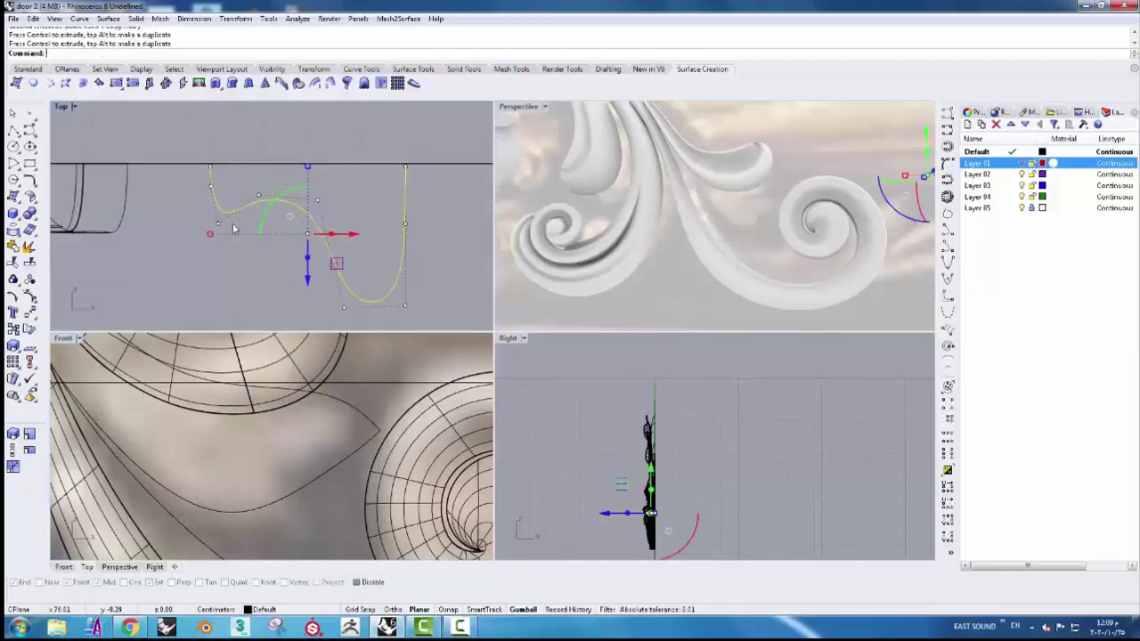
pyautogui.moveTo(212, 186); pyautogui.dragTo(212, 182)
pyautogui.moveTo(349, 269); pyautogui.dragTo(300, 293)
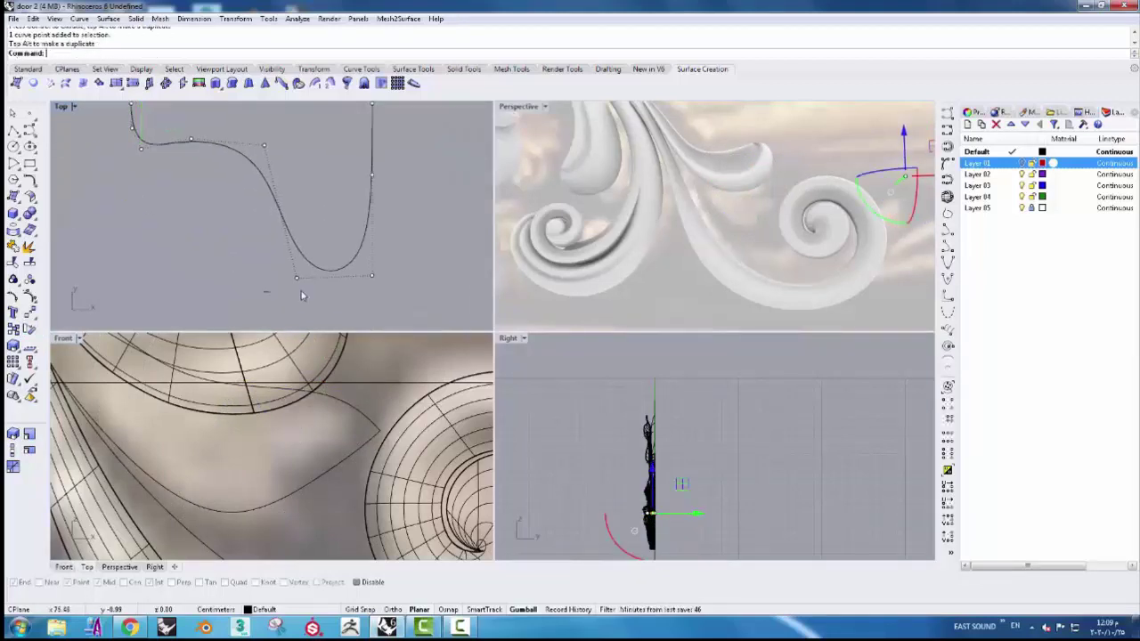
pyautogui.scroll(-3, 300, 293)
pyautogui.click(355, 220)
pyautogui.scroll(3, 311, 222)
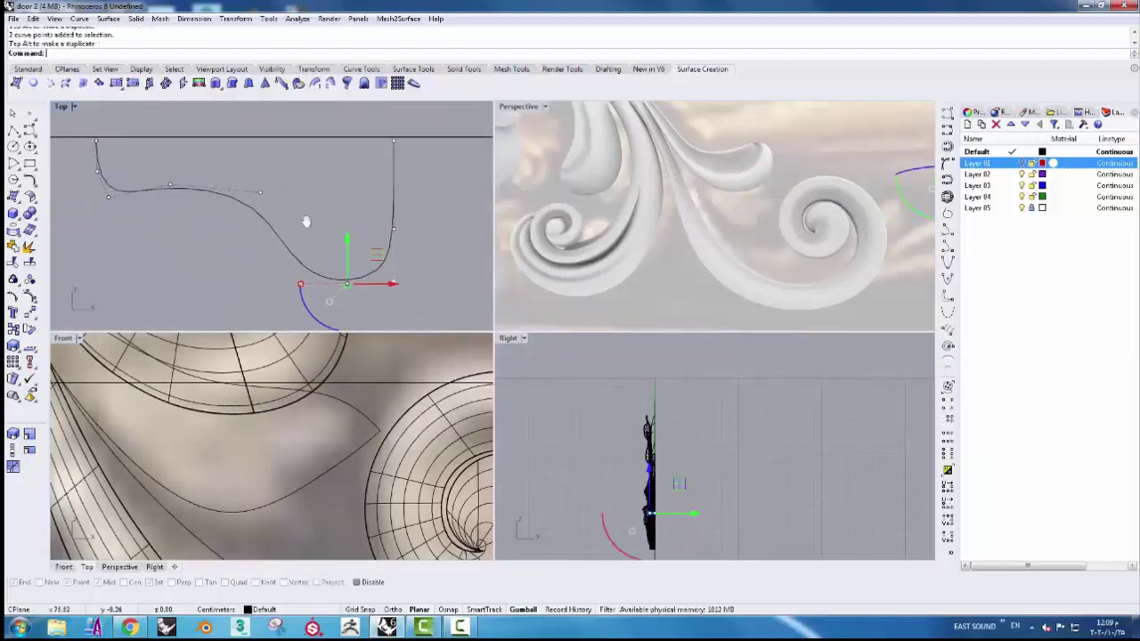
pyautogui.press('Escape')
# - Move the reshaped profile onto the next leaf's edge and rotate it across the leaf
pyautogui.click(286, 257)
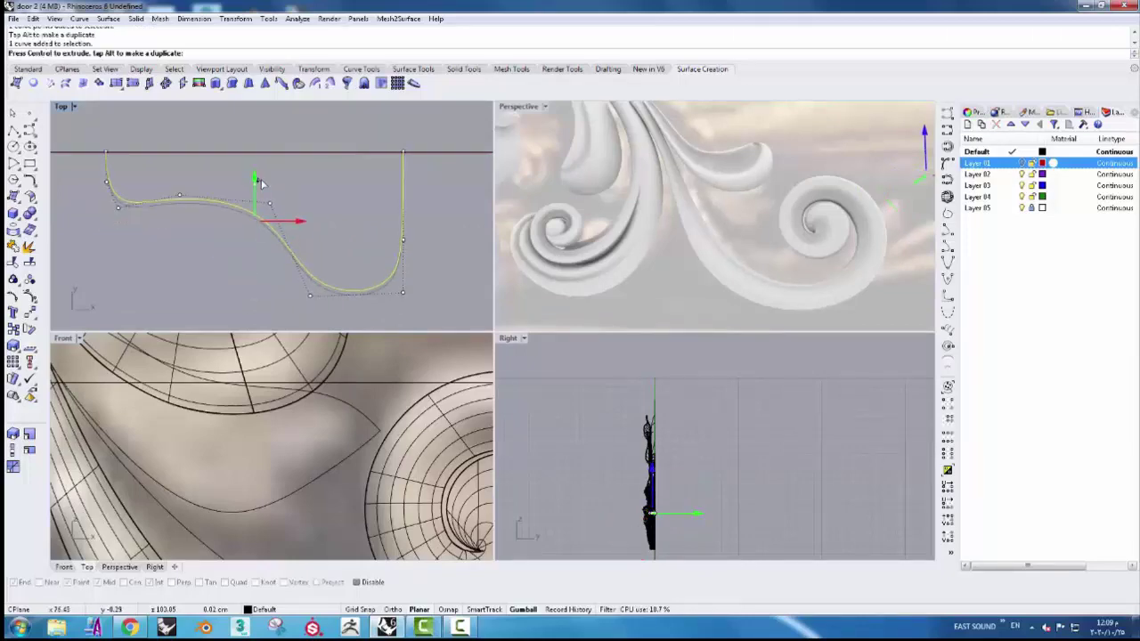
pyautogui.scroll(-3, 386, 390)
pyautogui.click(386, 390)
pyautogui.scroll(3, 313, 443)
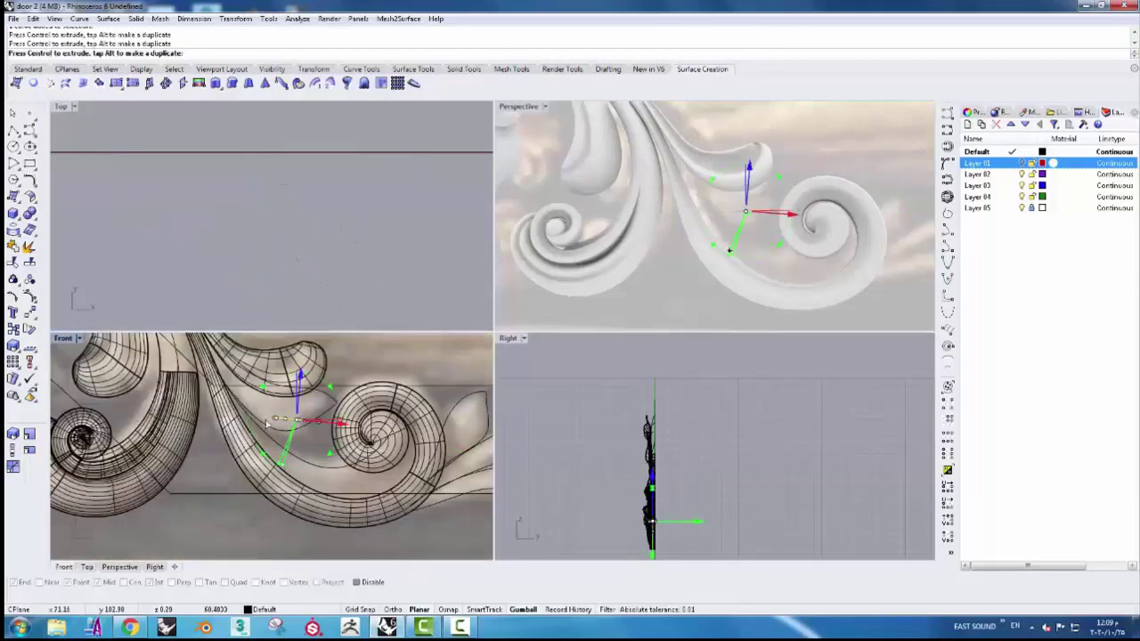
pyautogui.scroll(3, 312, 442)
pyautogui.scroll(3, 631, 521)
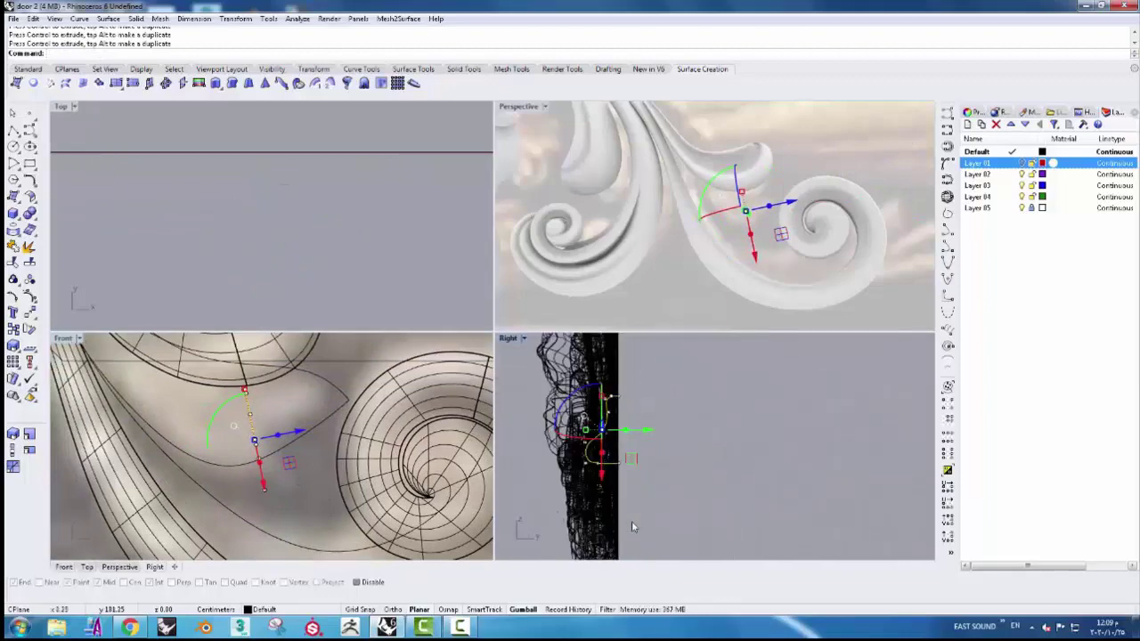
pyautogui.moveTo(288, 460); pyautogui.dragTo(263, 434)
pyautogui.click(30, 328)
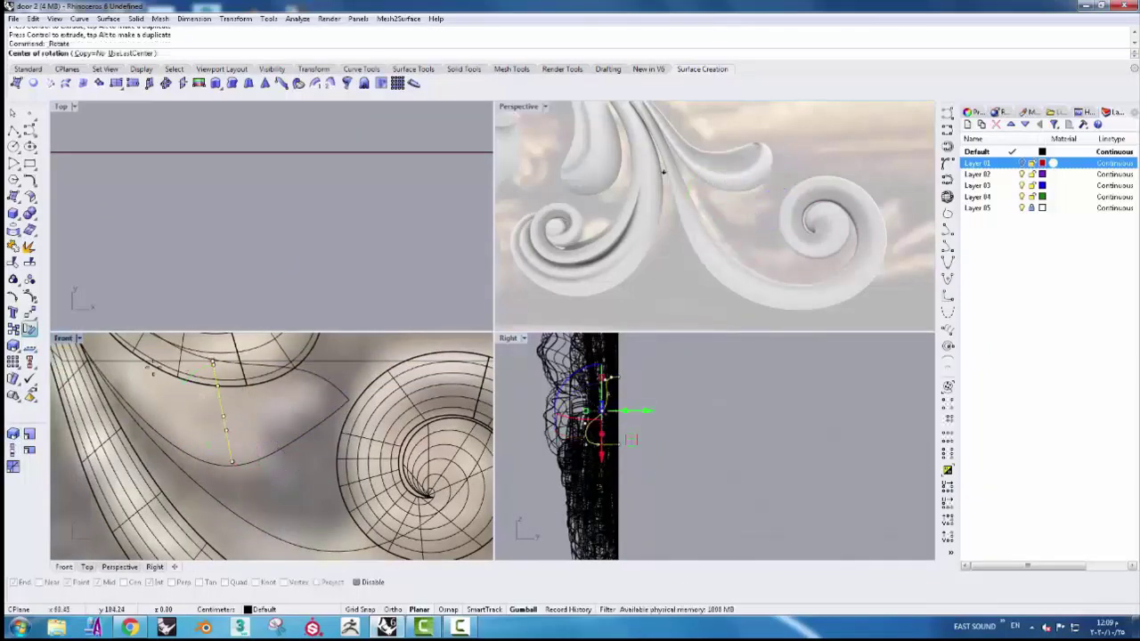
pyautogui.click(212, 363)
pyautogui.click(212, 463)
pyautogui.click(251, 422)
pyautogui.scroll(2, 411, 358)
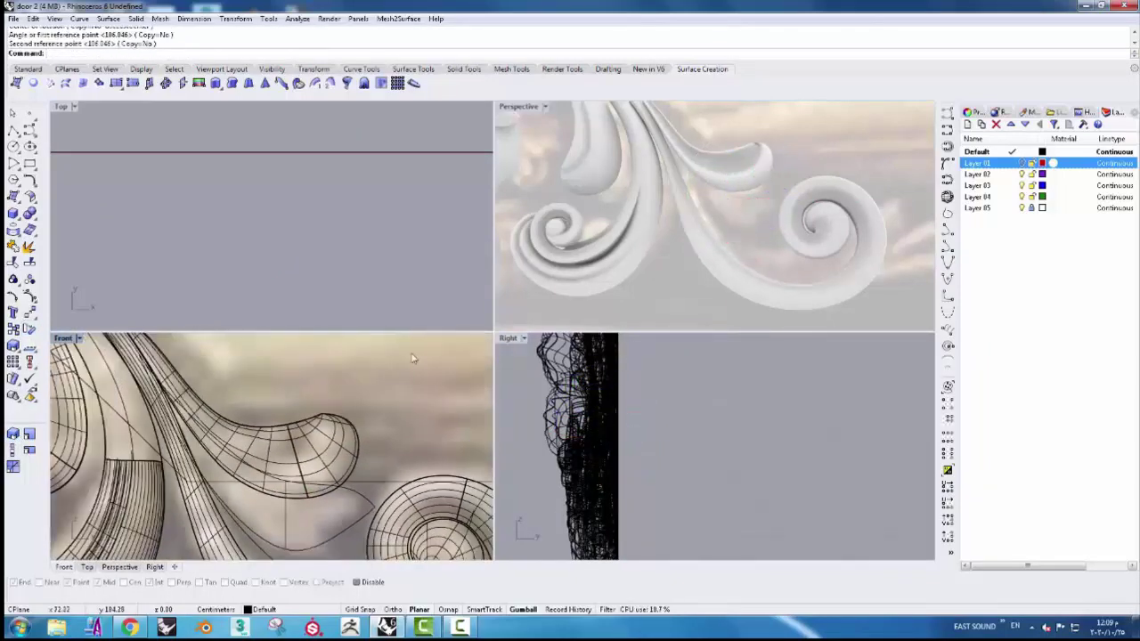
# - Start a two-rail sweep and pick the next leaf's two rails
pyautogui.click(329, 85)
pyautogui.click(353, 524)
pyautogui.click(293, 530)
# - Finish the first half of the leaf's Sweep2 surface from its cross-section curve
pyautogui.click(290, 530)
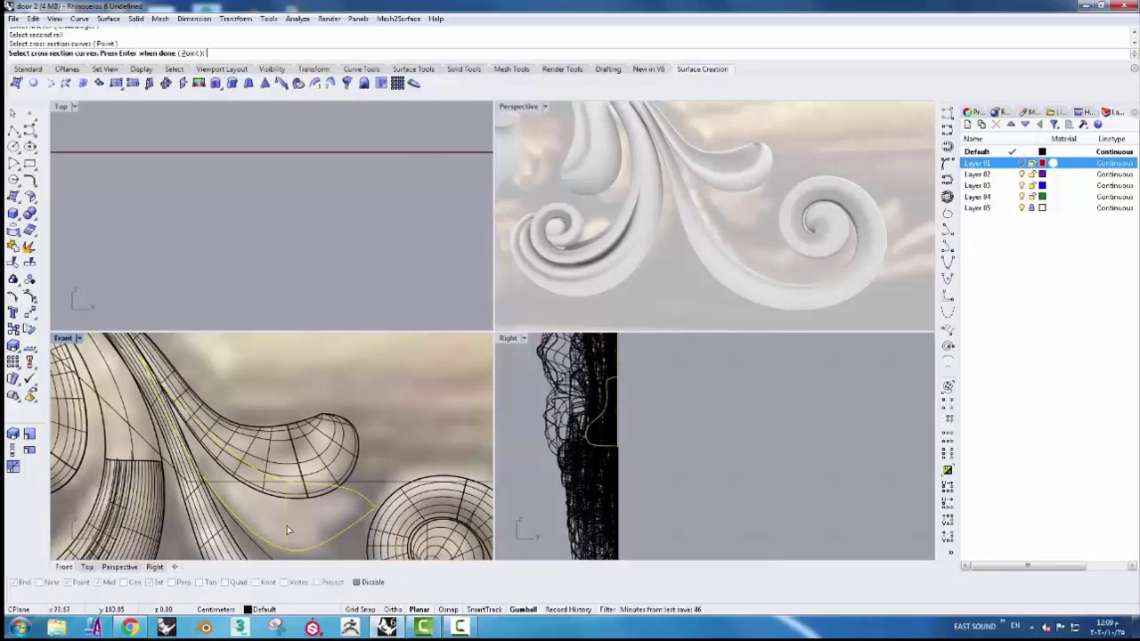
pyautogui.press('Return')
pyautogui.click(477, 346)
# - Sweep the second leaf half along two rails with two cross-sections and an added slash
pyautogui.press('Return')
pyautogui.click(272, 481)
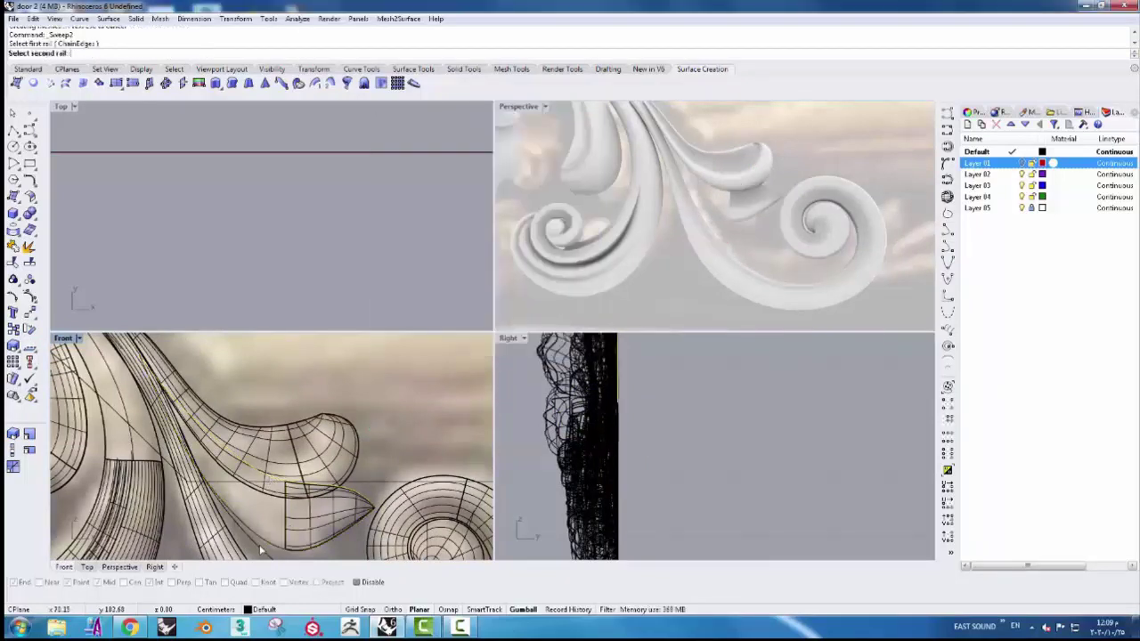
pyautogui.click(353, 523)
pyautogui.click(294, 533)
pyautogui.click(321, 556)
pyautogui.press('Return')
pyautogui.click(425, 345)
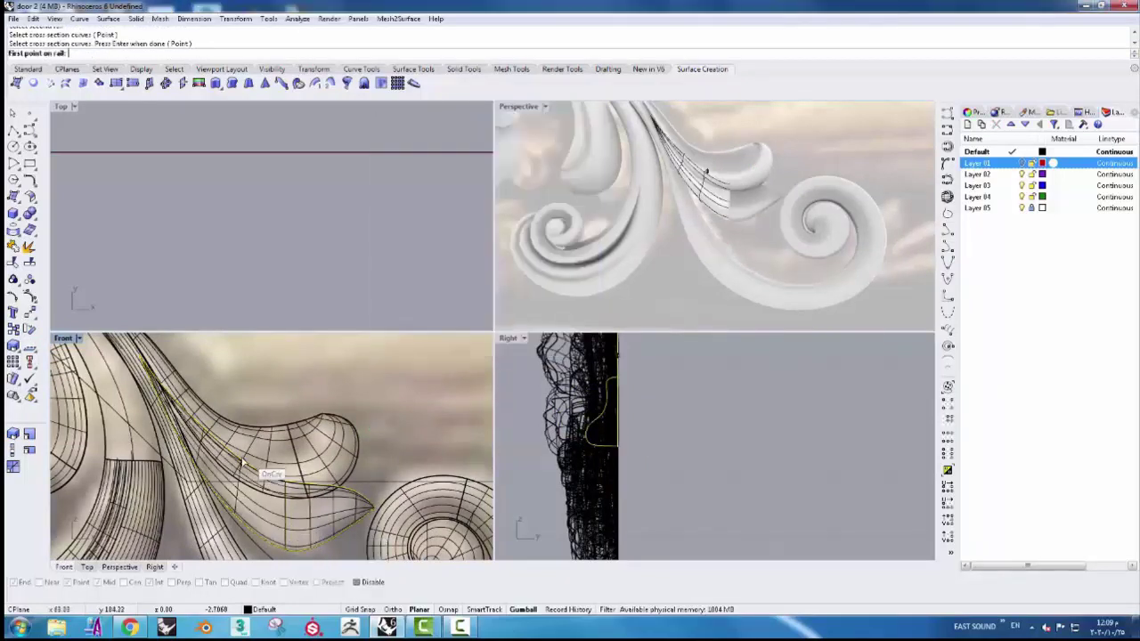
pyautogui.click(270, 475)
pyautogui.click(234, 501)
pyautogui.press('Return')
# - Join the two sweep halves into one leaf surface
pyautogui.click(332, 525)
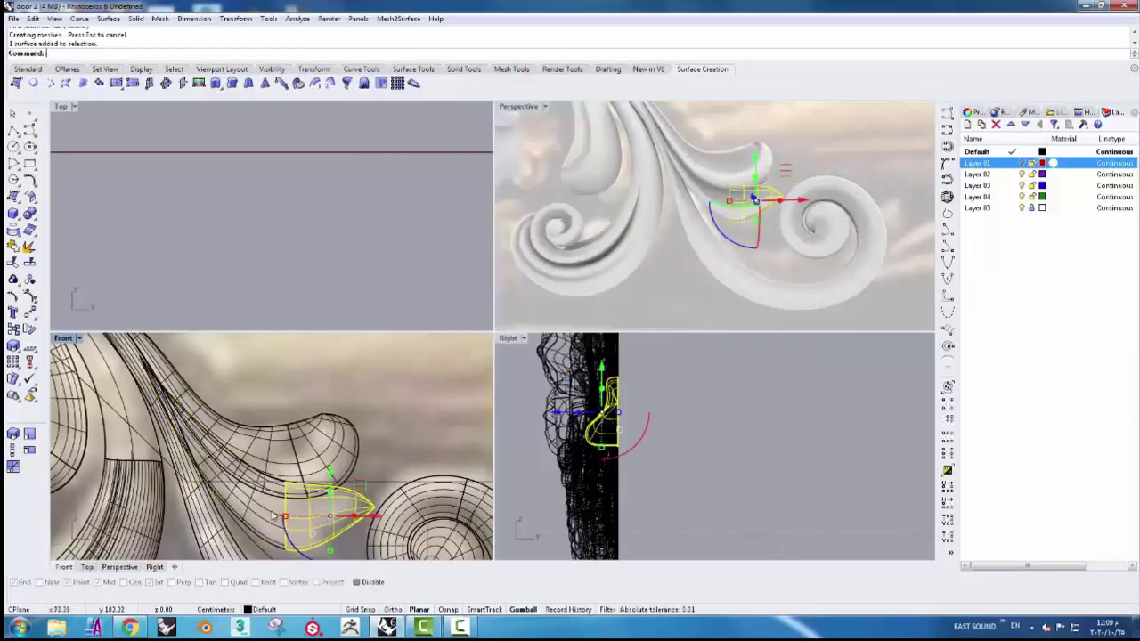
pyautogui.keyDown('shift'); pyautogui.click(273, 513); pyautogui.keyUp('shift')
pyautogui.click(13, 246)
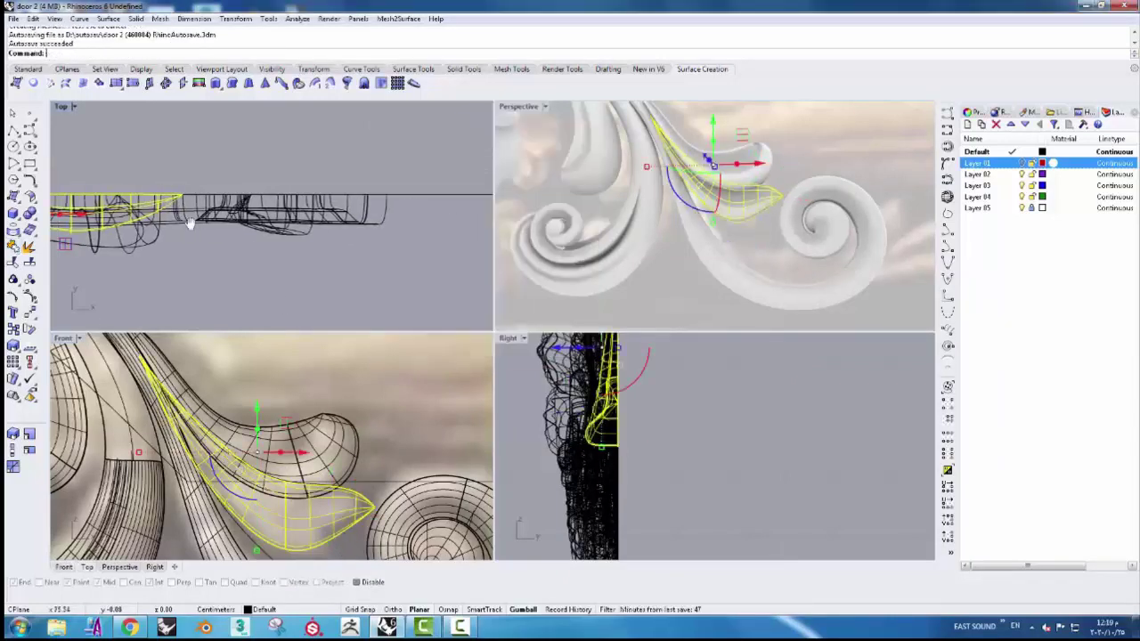
# - Bend the joined leaf so it curves into depth
pyautogui.click(314, 70)
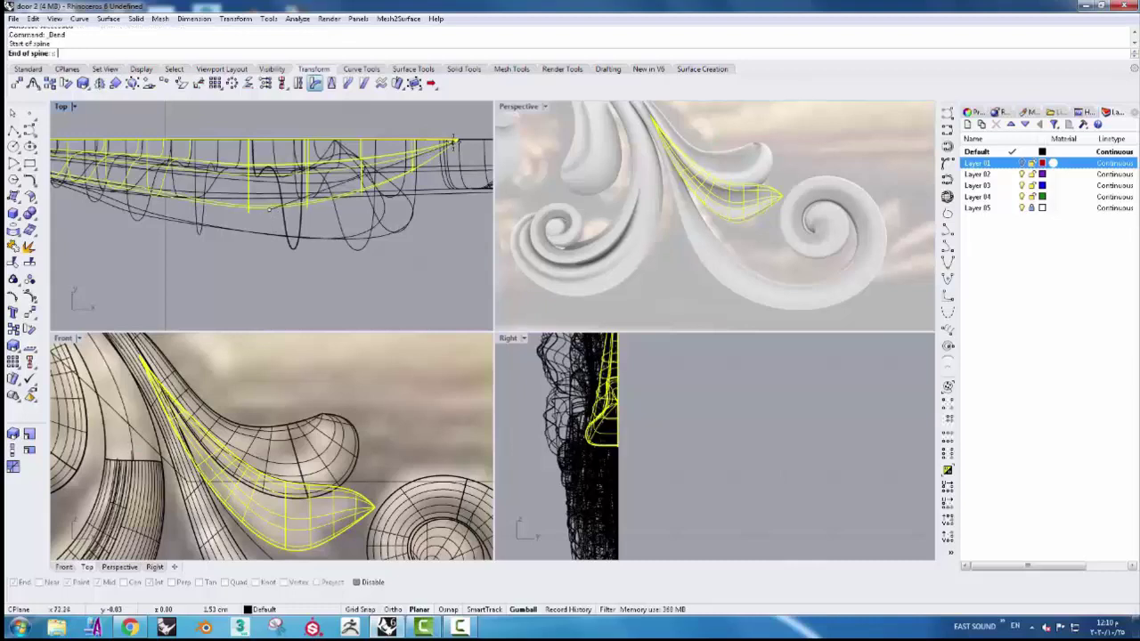
pyautogui.click(453, 142)
pyautogui.click(809, 178)
pyautogui.moveTo(739, 211); pyautogui.dragTo(735, 253, button='right')
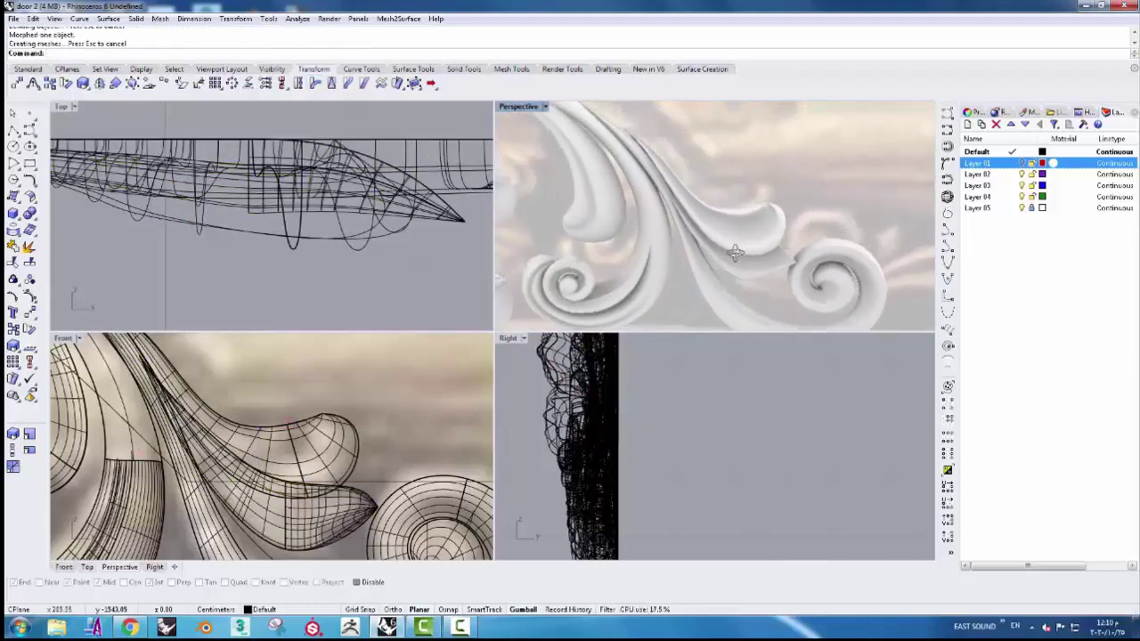
pyautogui.click(735, 253)
# - Stretch the large leaf in one direction with Scale1D
pyautogui.scroll(3, 712, 232)
pyautogui.click(706, 227)
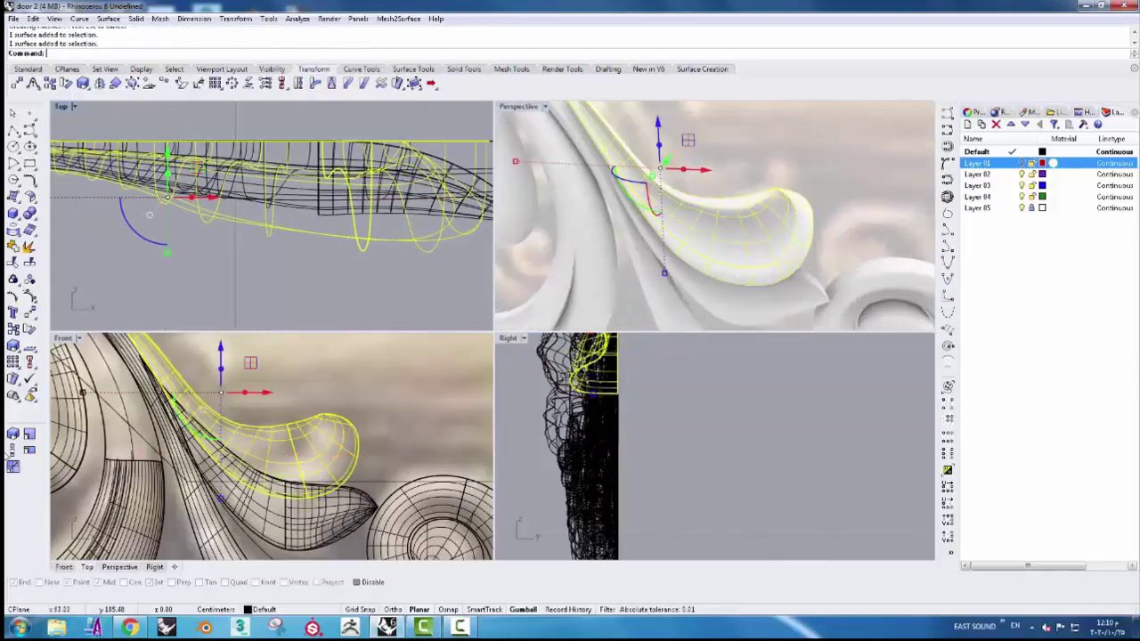
pyautogui.click(14, 449)
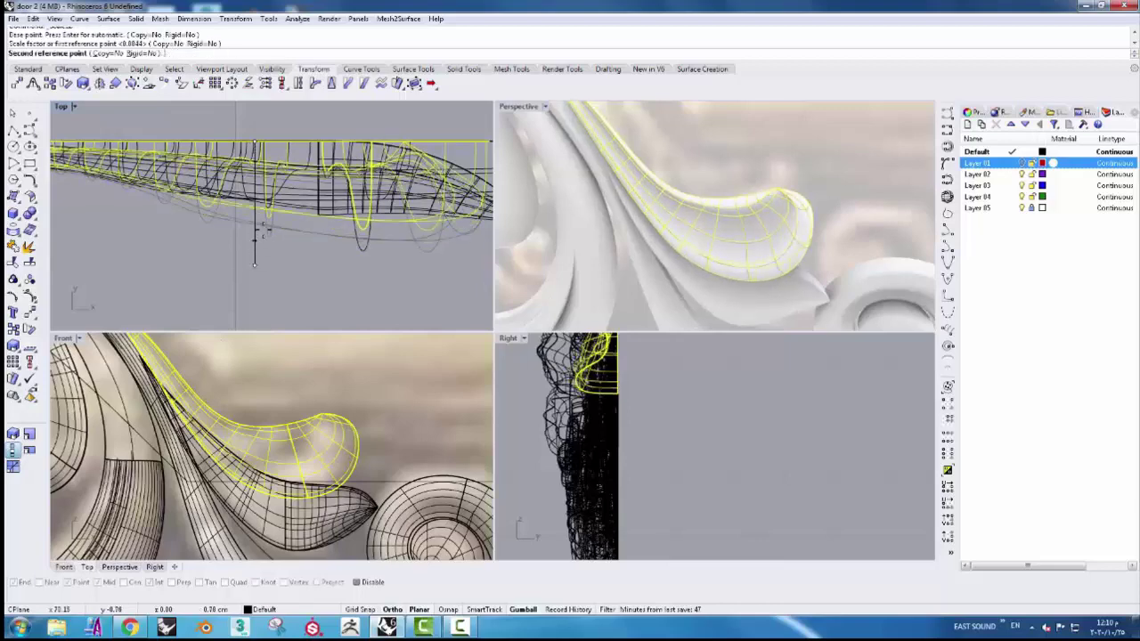
pyautogui.click(255, 265)
pyautogui.click(639, 189)
pyautogui.moveTo(639, 189)
pyautogui.mouseDown(button='right')
pyautogui.moveTo(718, 185)
pyautogui.moveTo(695, 191)
pyautogui.mouseUp(button='right')
pyautogui.scroll(-3, 190, 452)
# - Split the right spiral's outer curve at its crossings
pyautogui.scroll(3, 189, 452)
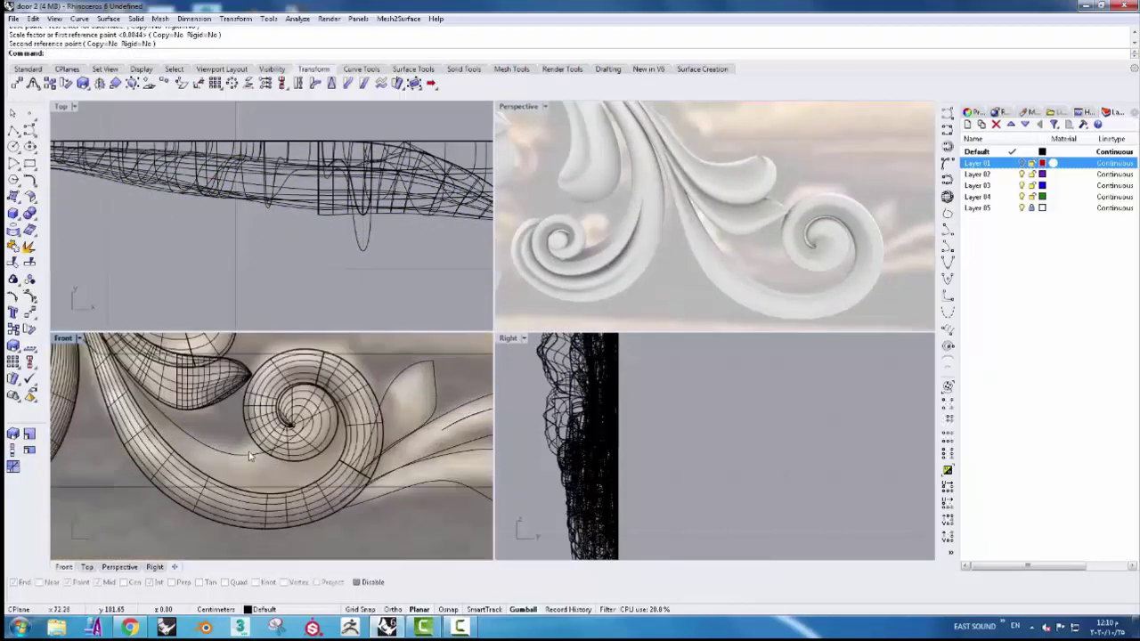
pyautogui.click(251, 451)
pyautogui.click(311, 495)
pyautogui.scroll(3, 330, 470)
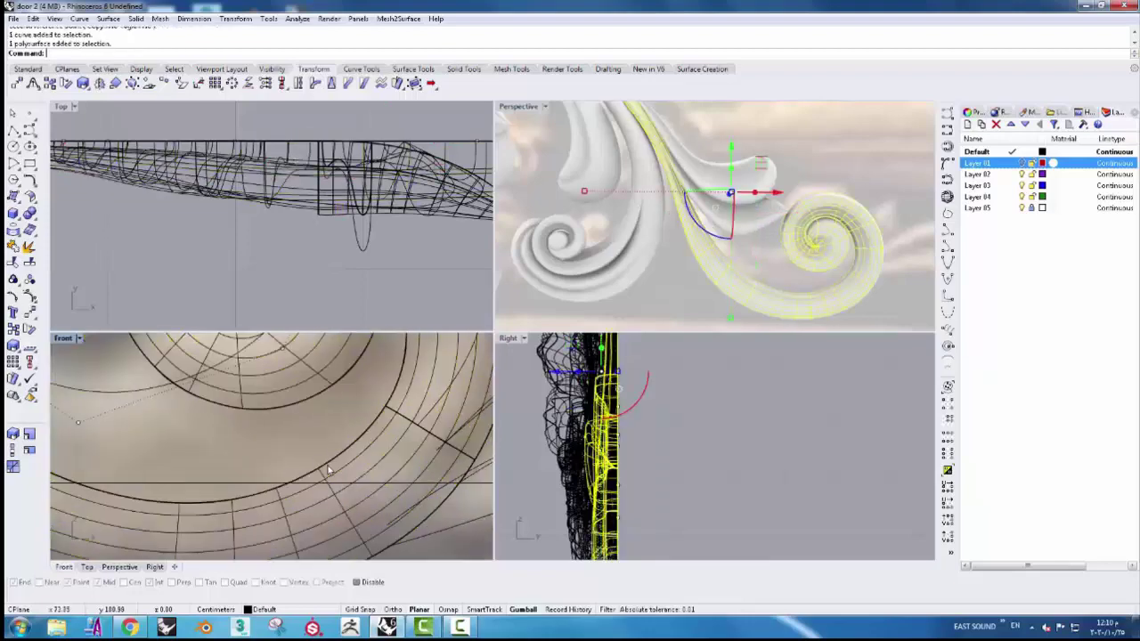
pyautogui.click(344, 481)
pyautogui.click(356, 493)
pyautogui.click(229, 458)
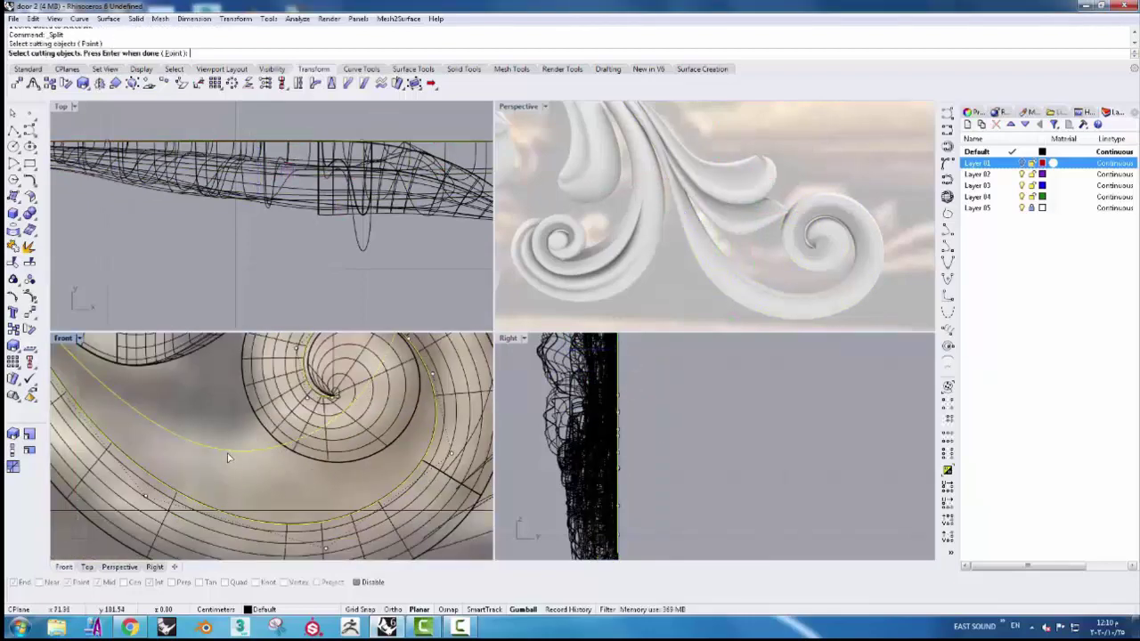
pyautogui.press('Return')
# - Trim away the unwanted piece of the spiral's outer curve
pyautogui.click(13, 263)
pyautogui.scroll(3, 334, 405)
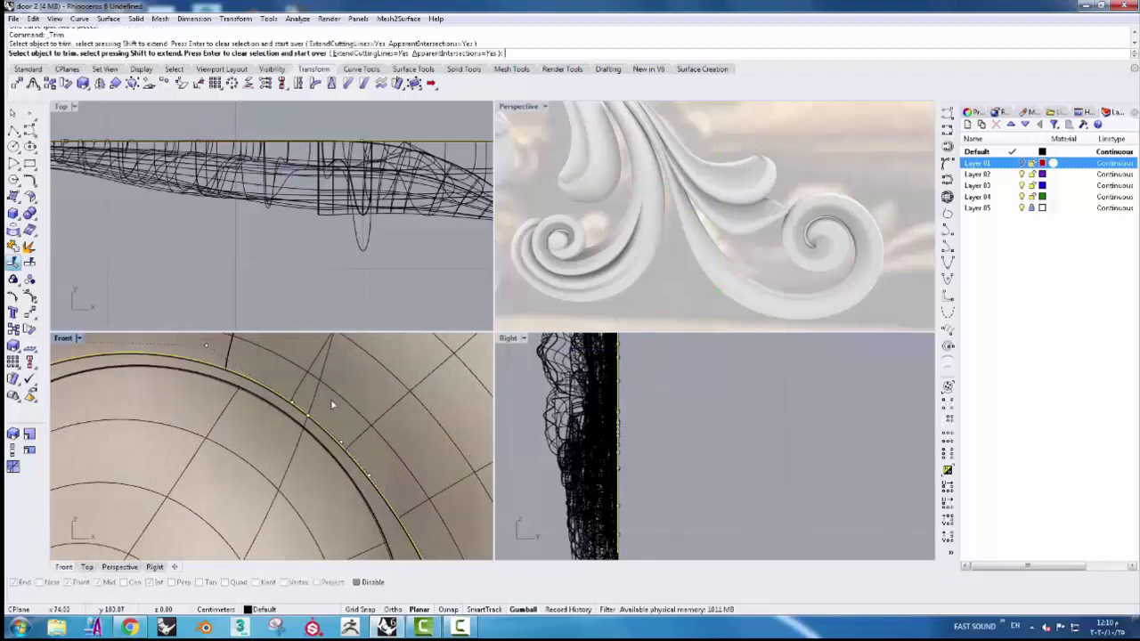
pyautogui.scroll(-3, 331, 405)
pyautogui.scroll(3, 268, 410)
pyautogui.scroll(3, 231, 412)
pyautogui.scroll(2, 213, 412)
pyautogui.click(212, 413)
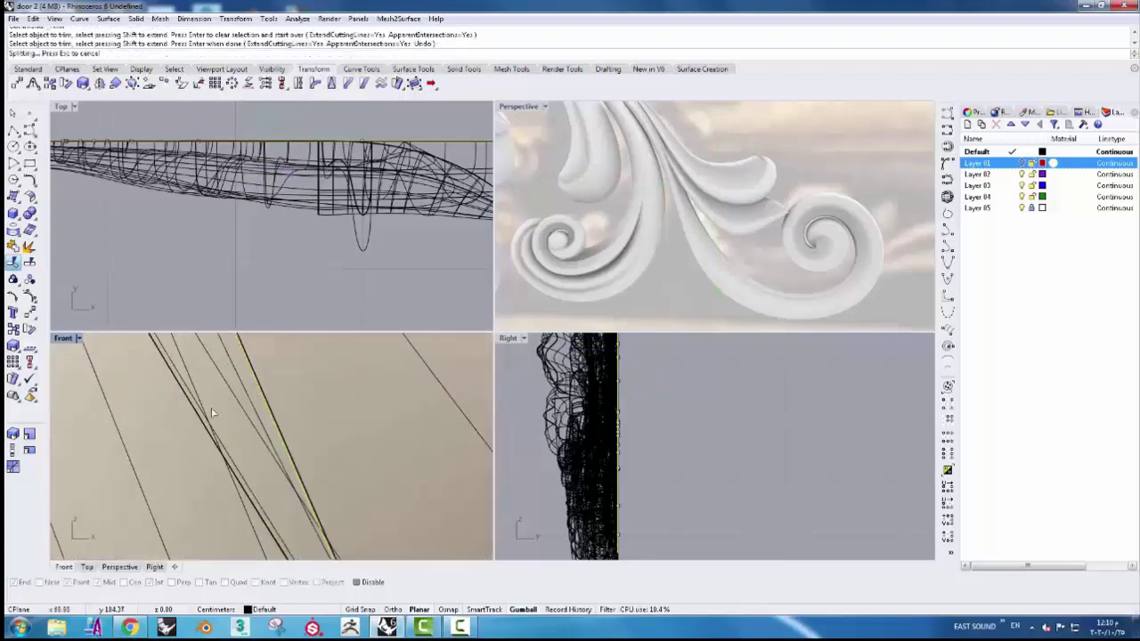
pyautogui.scroll(-3, 212, 412)
pyautogui.scroll(-3, 240, 445)
pyautogui.press('Return')
# - Isolate the remaining curve pieces, hiding everything else
pyautogui.click(275, 487)
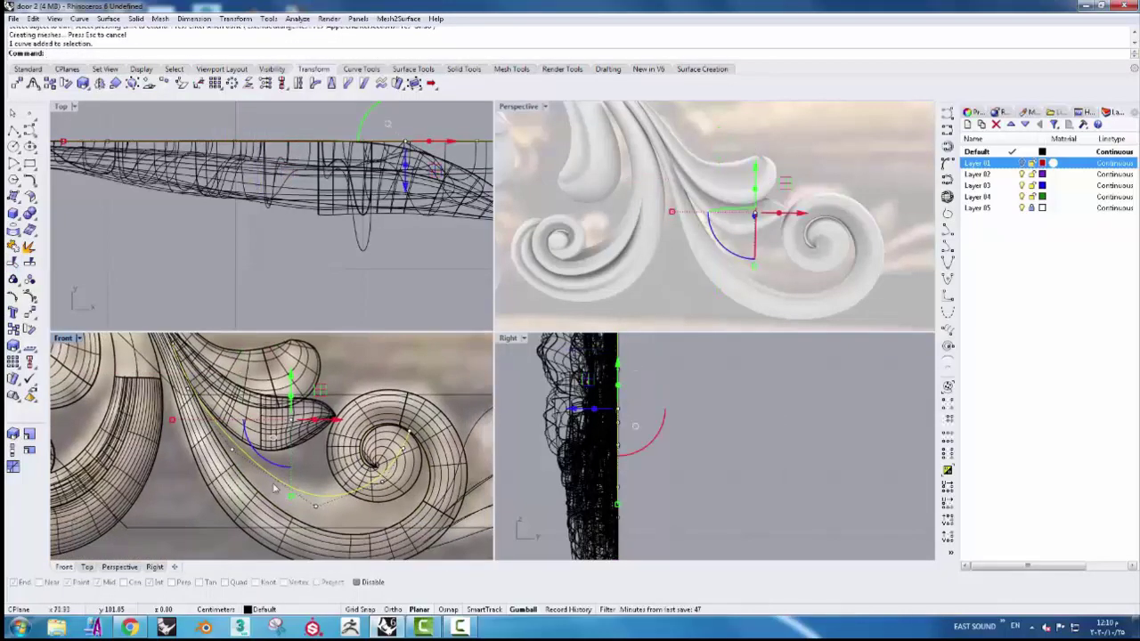
pyautogui.scroll(3, 405, 512)
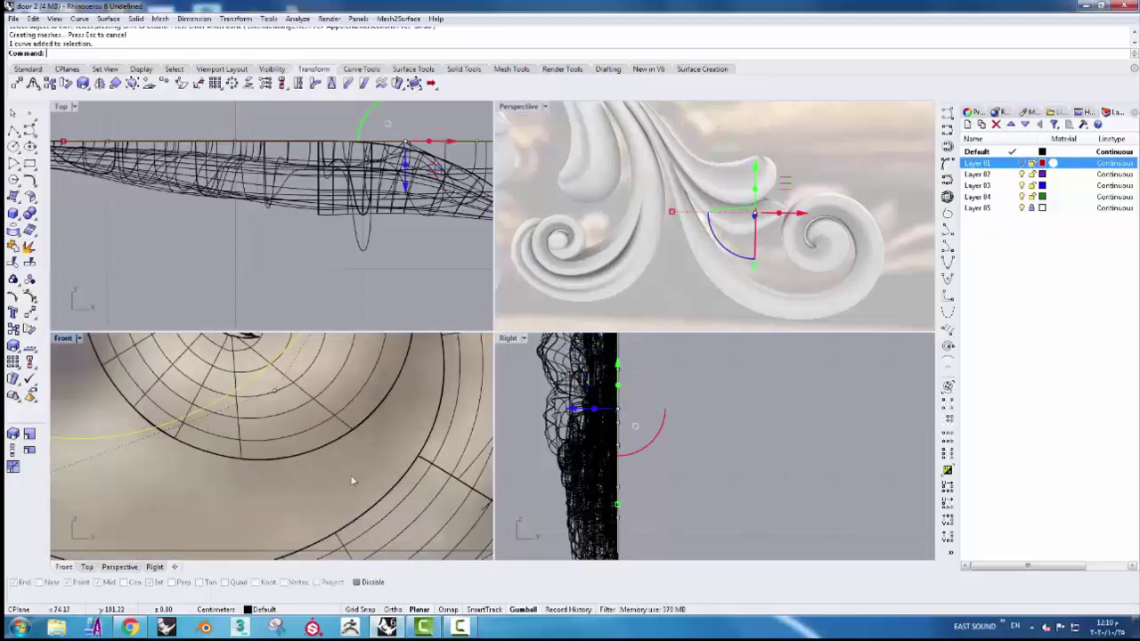
pyautogui.scroll(-3, 350, 475)
pyautogui.keyDown('shift'); pyautogui.click(156, 415); pyautogui.keyUp('shift')
pyautogui.scroll(3, 156, 415)
pyautogui.scroll(-3, 156, 415)
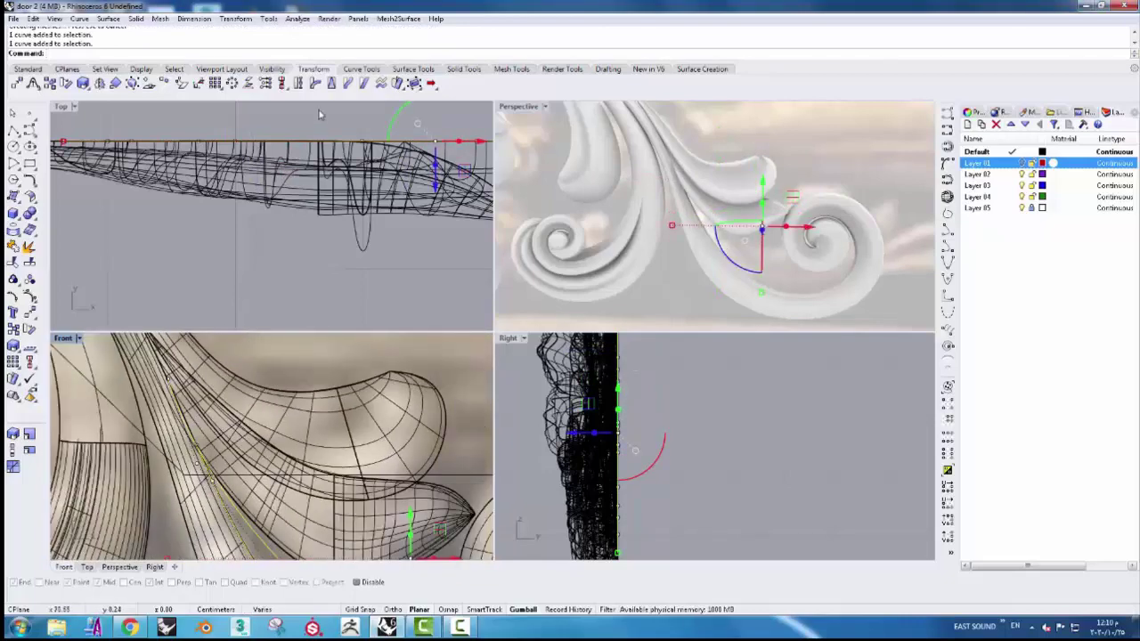
pyautogui.click(28, 69)
pyautogui.click(366, 83)
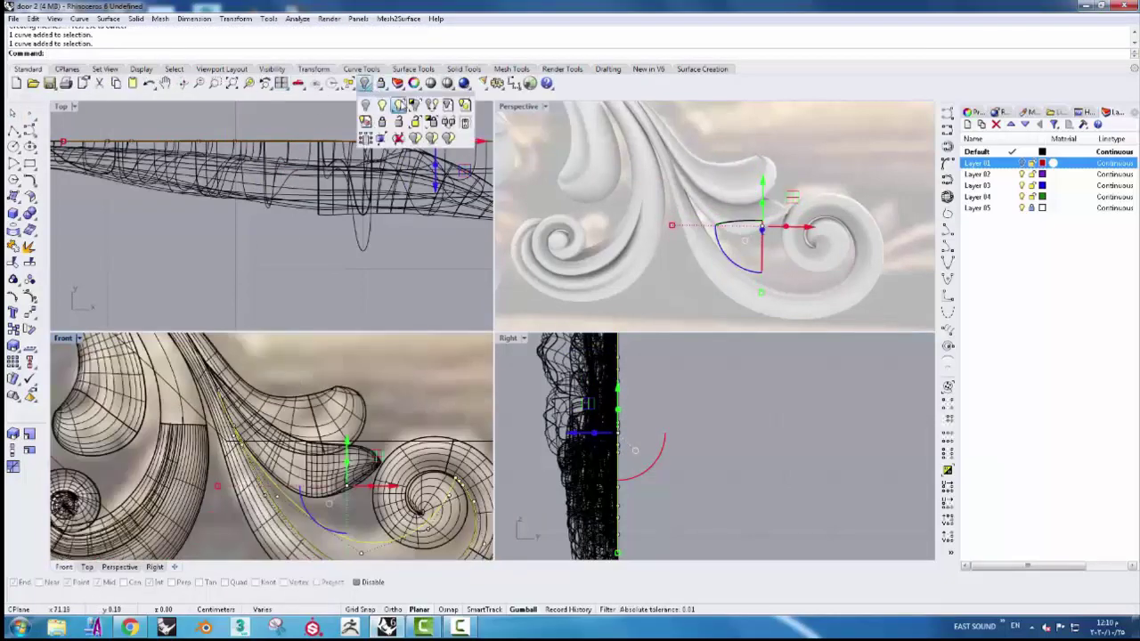
pyautogui.click(383, 124)
# - Trim the profile curve in the Front view, then show all hidden objects
pyautogui.scroll(3, 274, 477)
pyautogui.click(224, 433)
pyautogui.scroll(3, 249, 445)
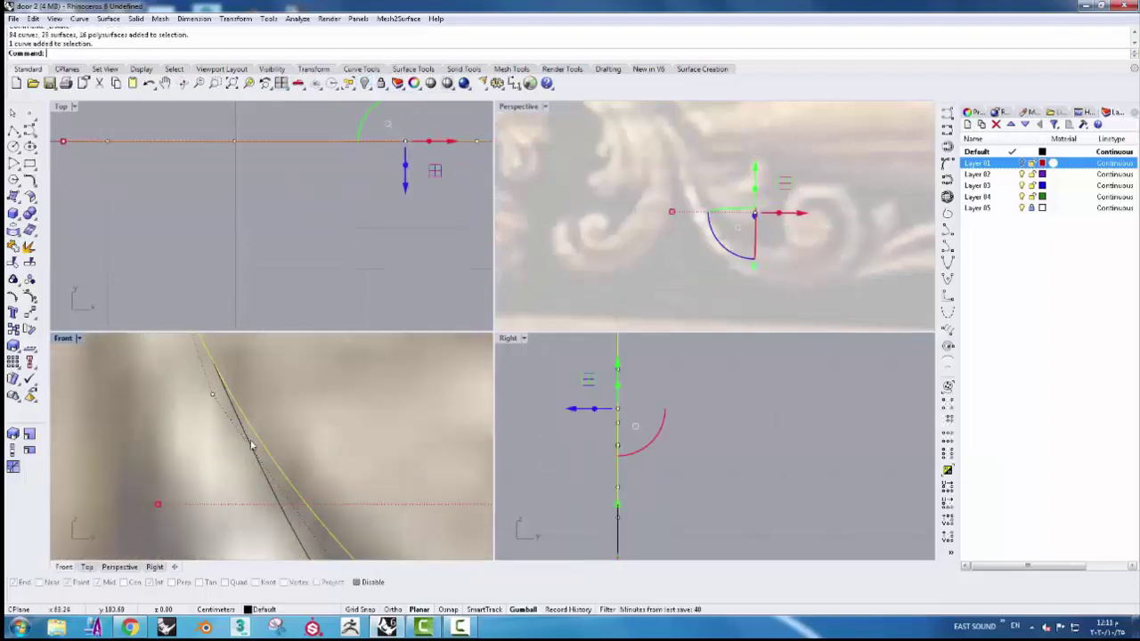
pyautogui.click(13, 263)
pyautogui.scroll(-2, 195, 383)
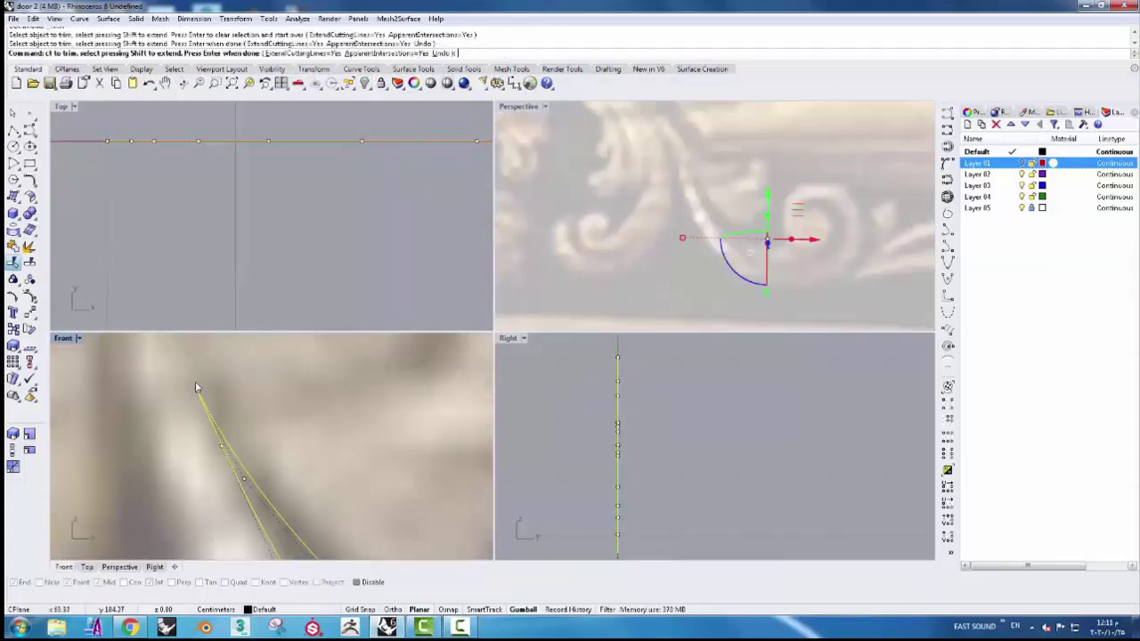
pyautogui.scroll(-3, 195, 383)
pyautogui.rightClick(365, 83)
# - Copy the trimmed profile curve into the eye of the right spiral
pyautogui.scroll(2, 214, 421)
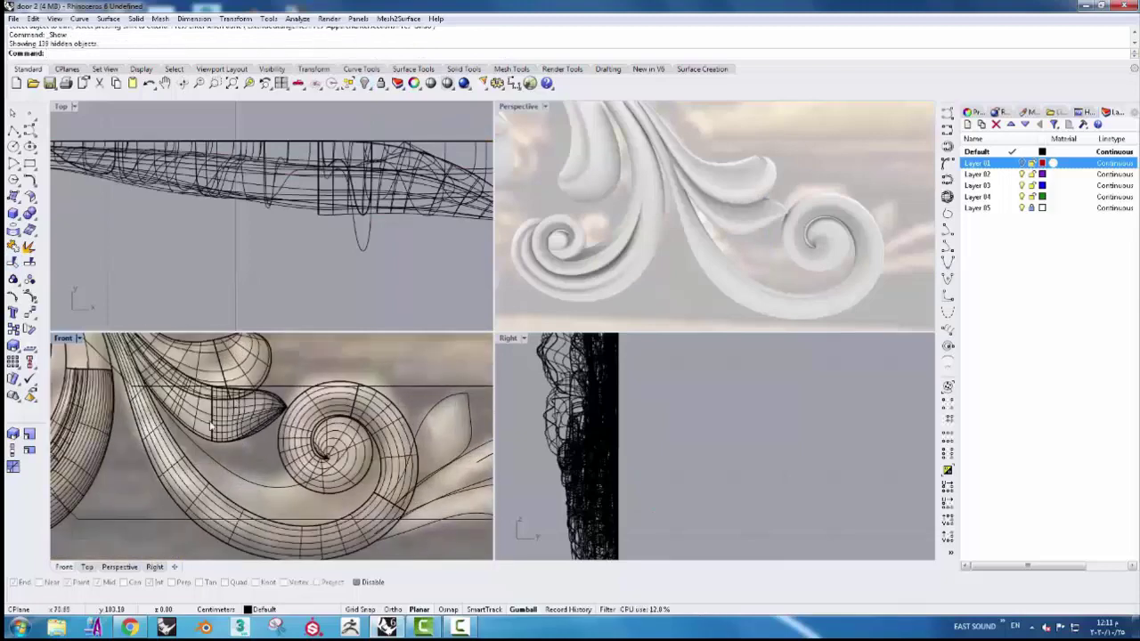
pyautogui.click(214, 420)
pyautogui.click(13, 329)
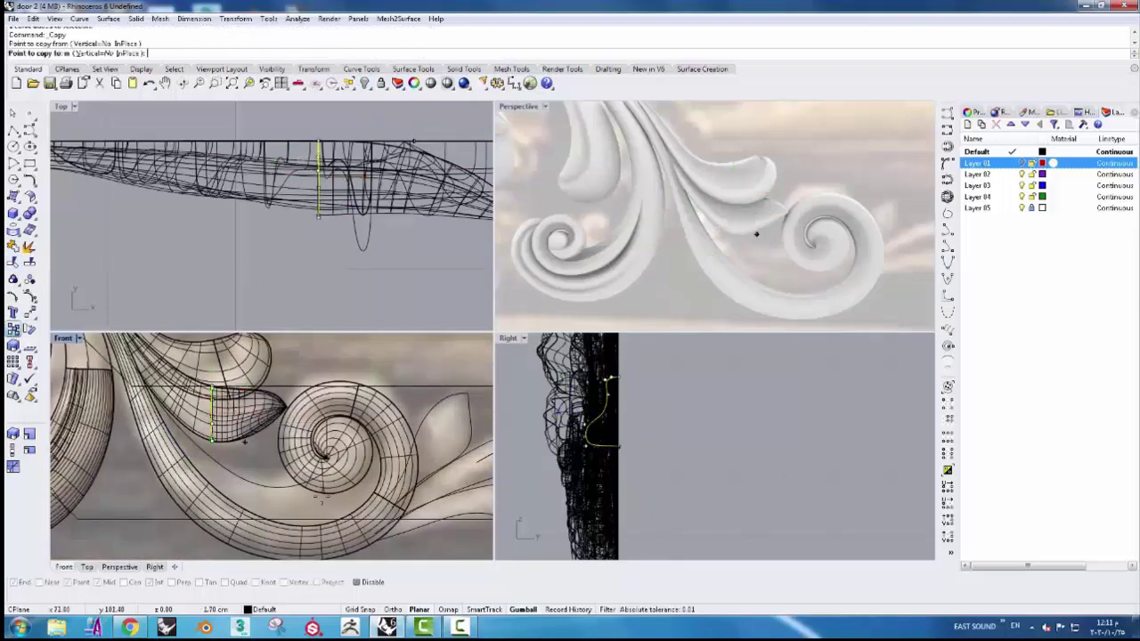
pyautogui.moveTo(322, 502); pyautogui.dragTo(292, 457, button='right')
pyautogui.press('Escape')
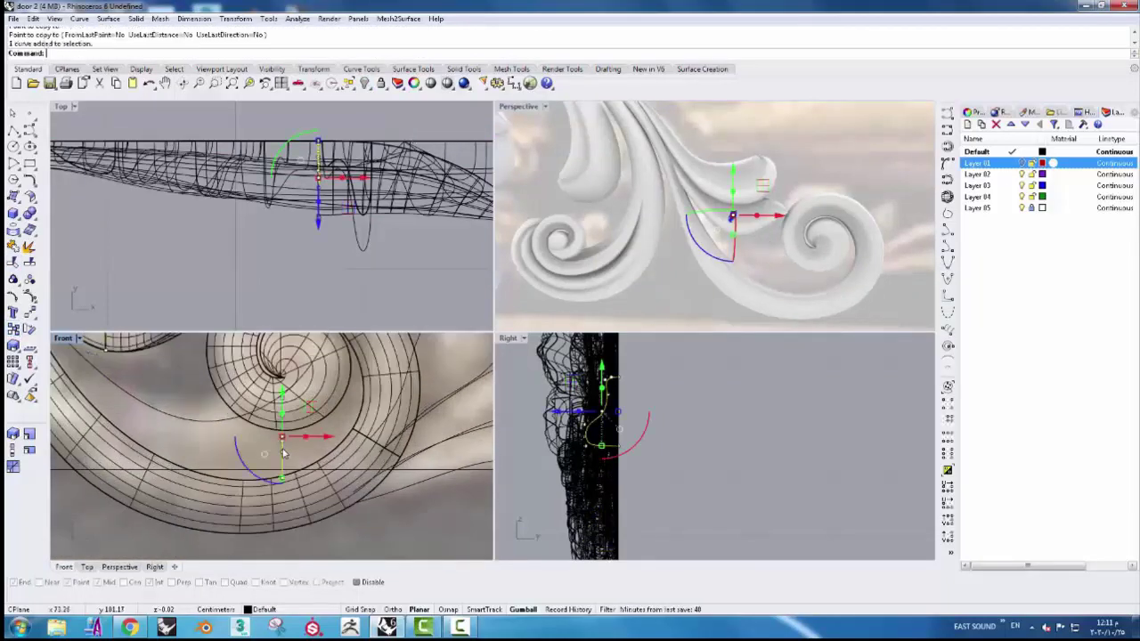
# - Scale the copied cross-section and adjust its size with the gumball in the side view
pyautogui.scroll(3, 285, 410)
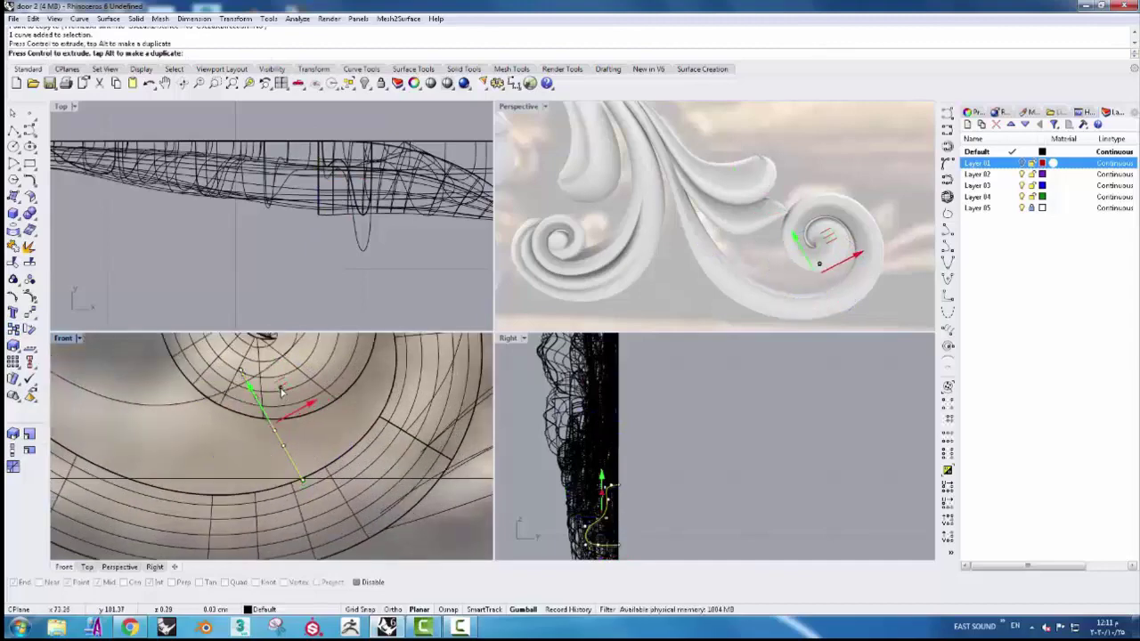
pyautogui.scroll(4, 283, 392)
pyautogui.click(14, 434)
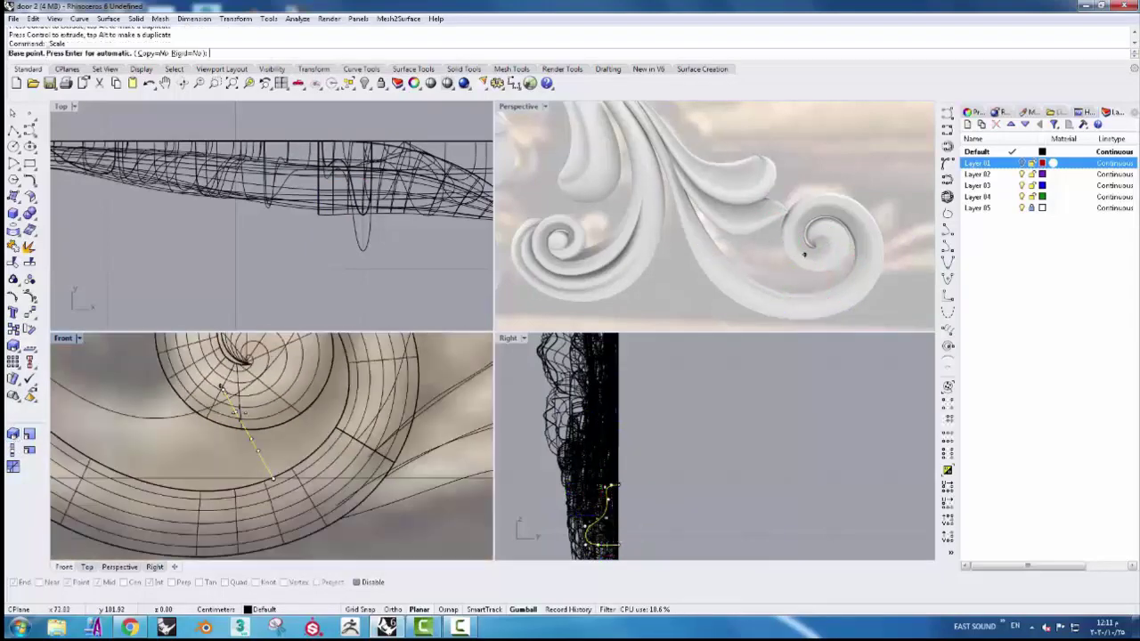
pyautogui.scroll(2, 275, 481)
pyautogui.click(206, 389)
pyautogui.click(215, 398)
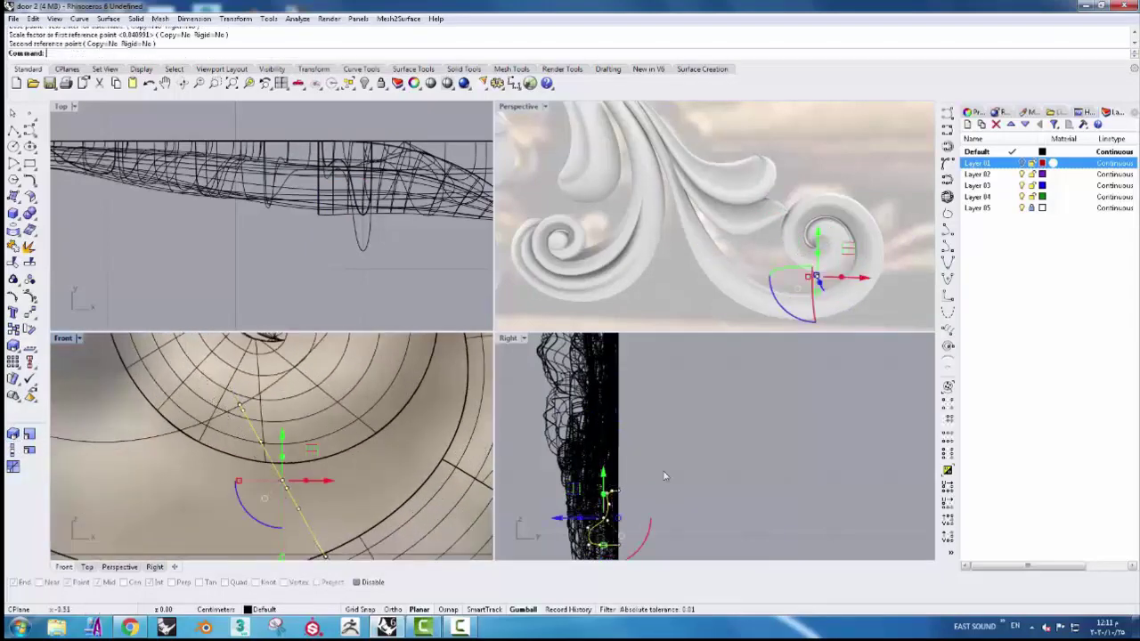
pyautogui.scroll(2, 672, 500)
pyautogui.moveTo(611, 470); pyautogui.dragTo(570, 465)
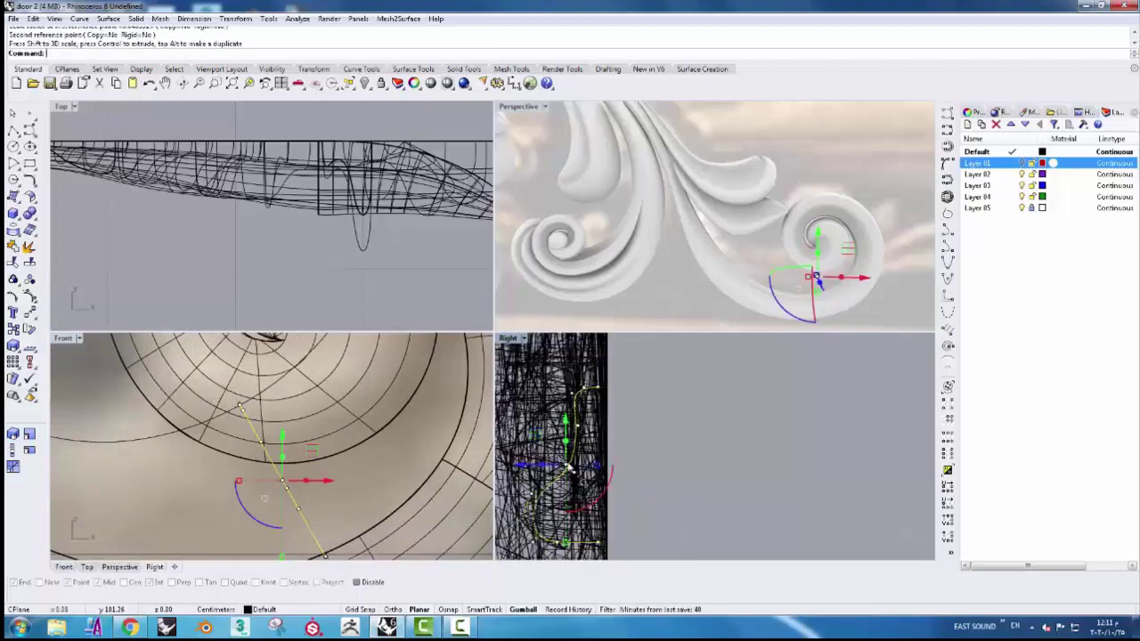
pyautogui.scroll(-3, 273, 435)
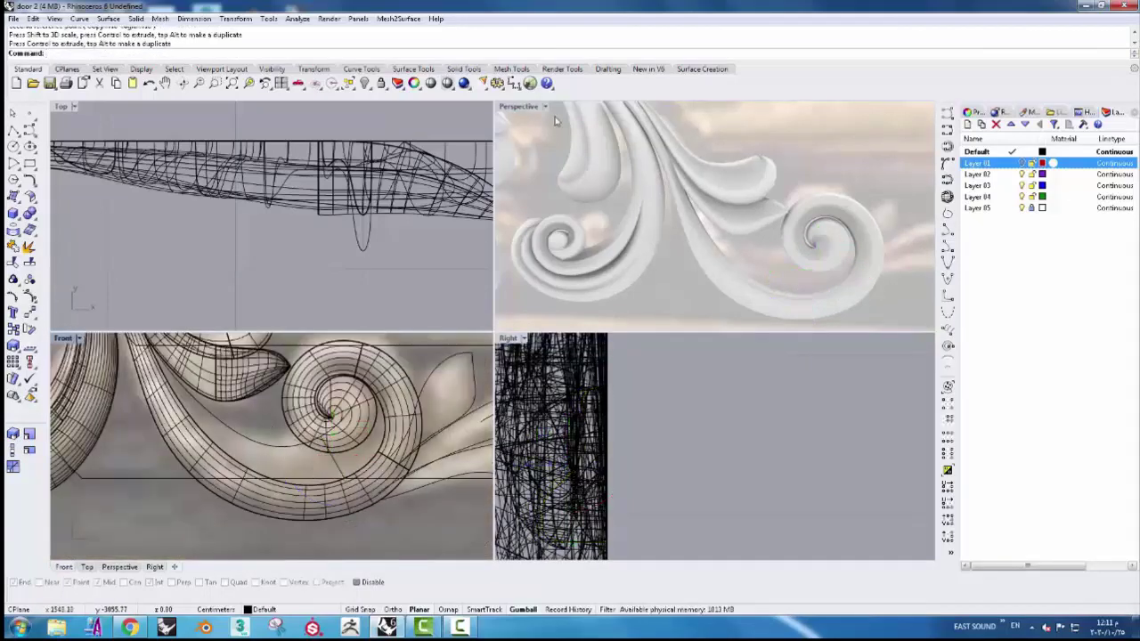
# - Sweep2 a first surface between the right spiral's two rails
pyautogui.write('Sweep2')
pyautogui.press('Return')
pyautogui.click(381, 426)
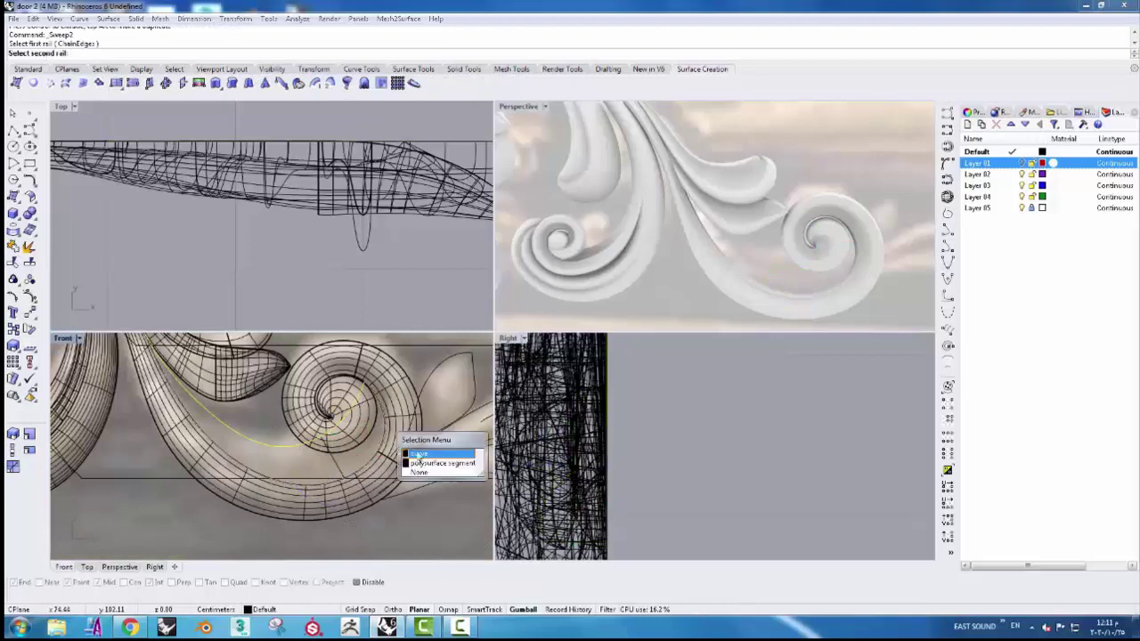
pyautogui.click(419, 453)
pyautogui.click(284, 465)
pyautogui.press('Return')
pyautogui.click(477, 346)
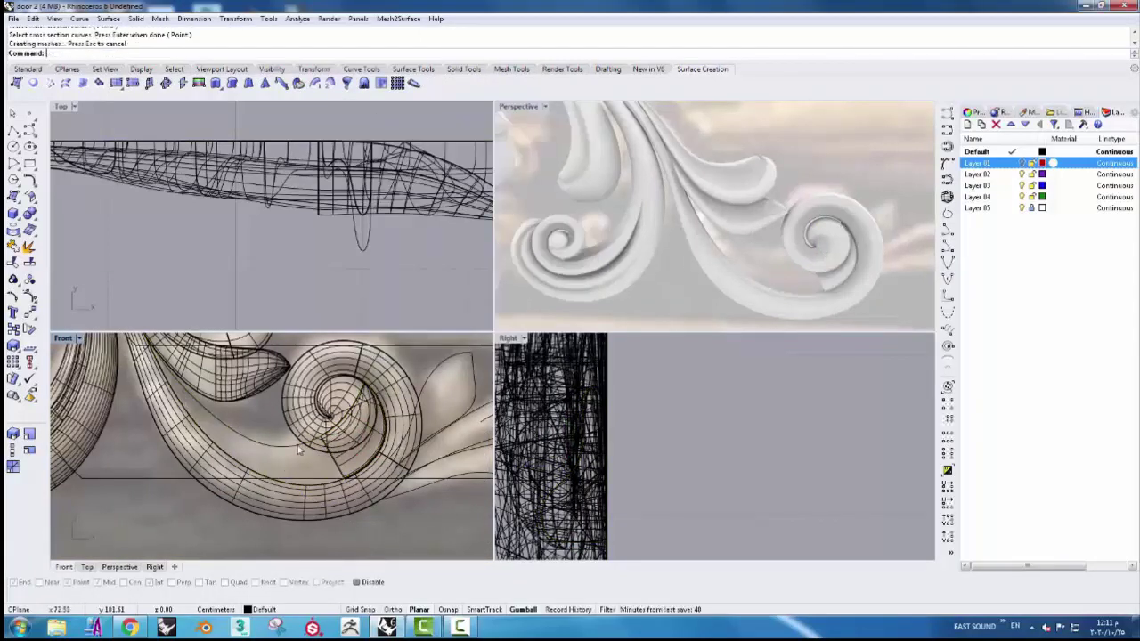
# - Sweep a second two-rail surface along the spiral's inner curl
pyautogui.click(295, 488)
pyautogui.click(332, 508)
pyautogui.click(341, 474)
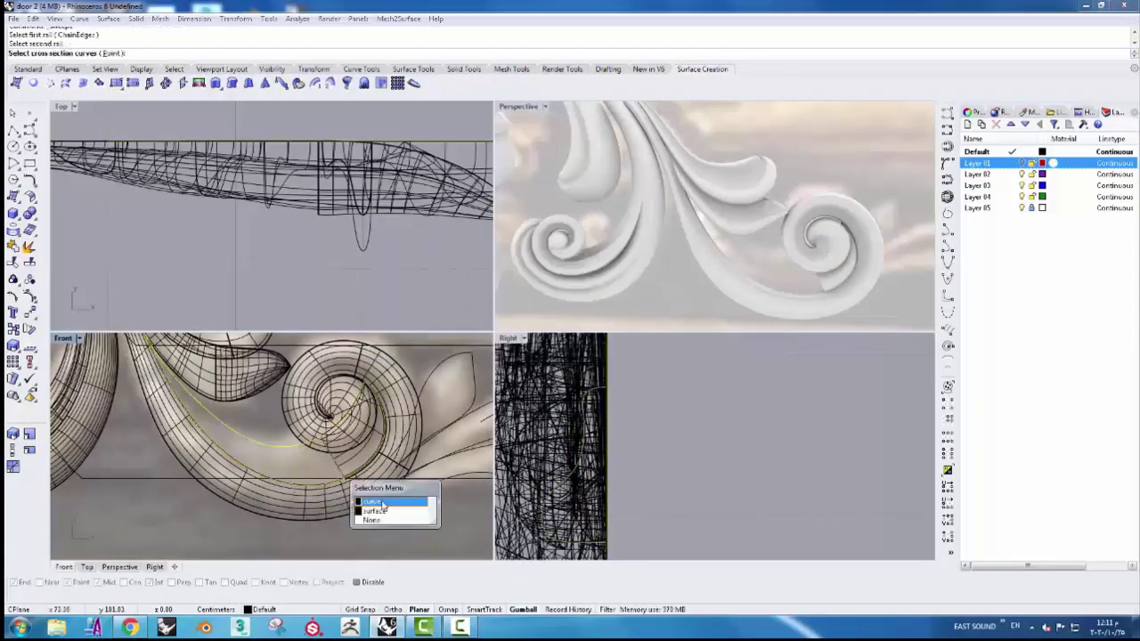
pyautogui.click(382, 501)
pyautogui.press('Return')
pyautogui.click(477, 346)
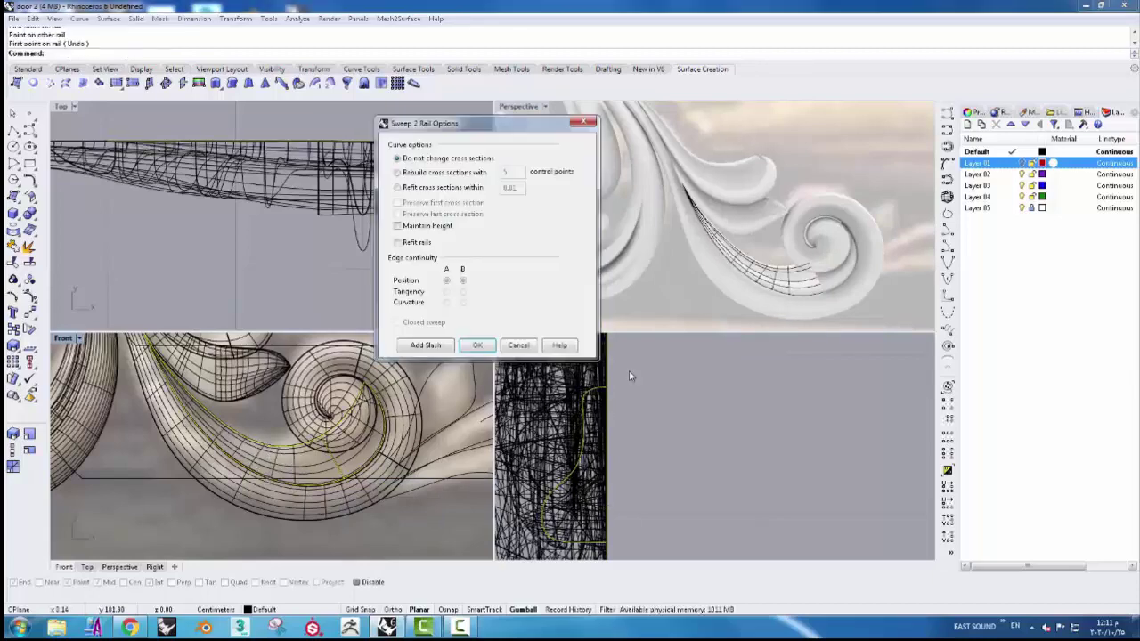
# - Bend the new sweep surface back into depth in the Top view
pyautogui.click(818, 311)
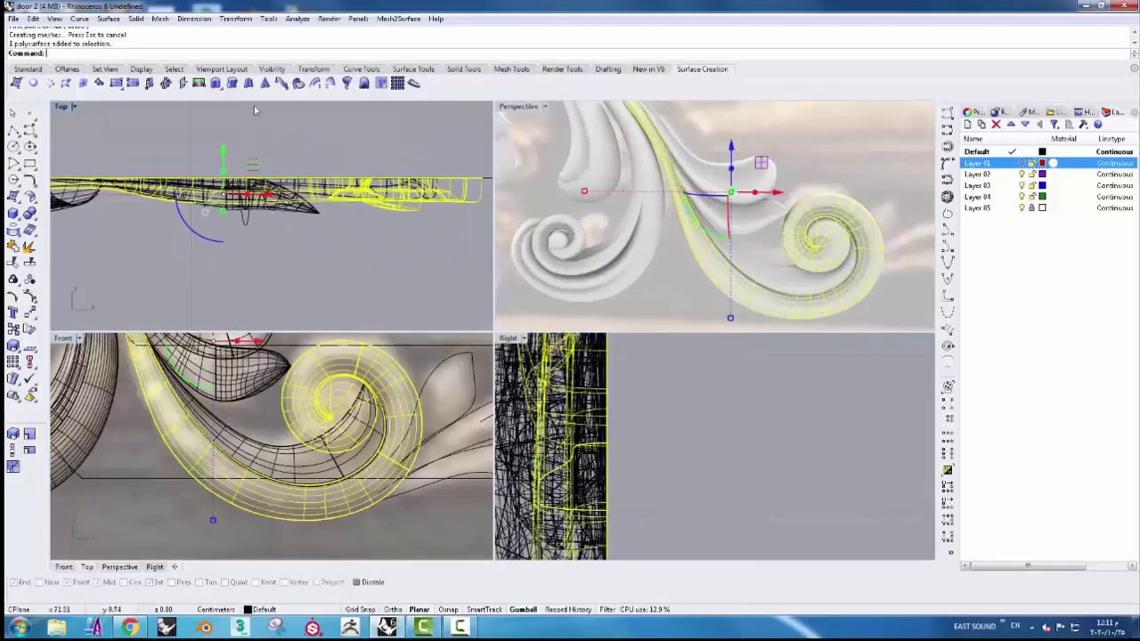
pyautogui.click(314, 68)
pyautogui.click(215, 83)
pyautogui.click(53, 186)
pyautogui.click(425, 187)
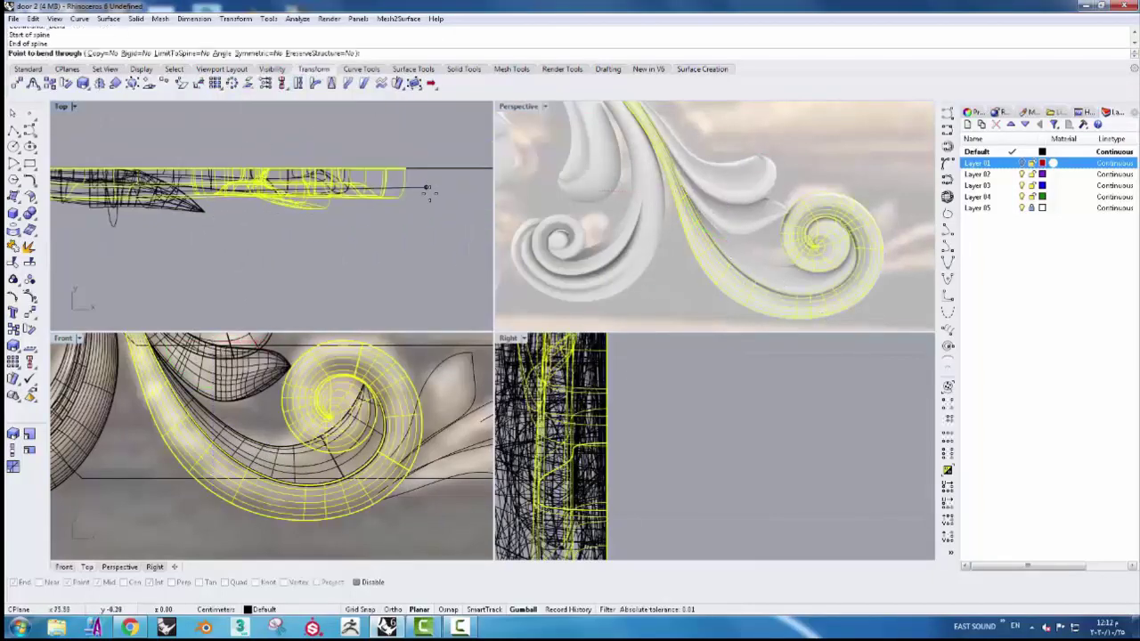
pyautogui.click(428, 215)
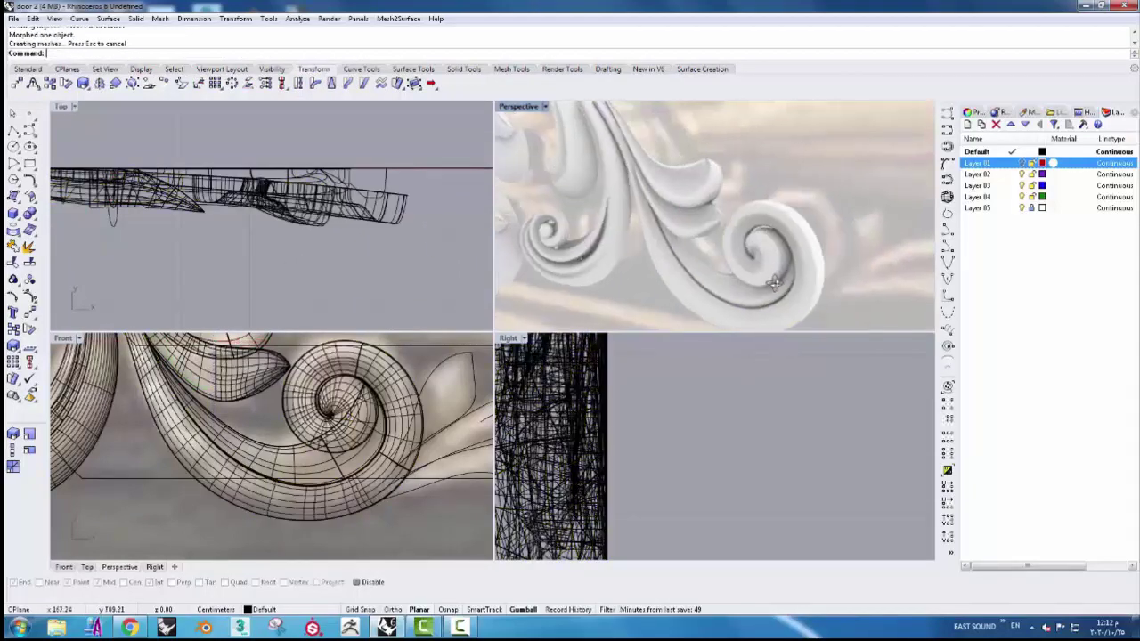
# - Create a center-radius sphere in the eye of the right spiral
pyautogui.click(135, 18)
pyautogui.moveTo(156, 44)
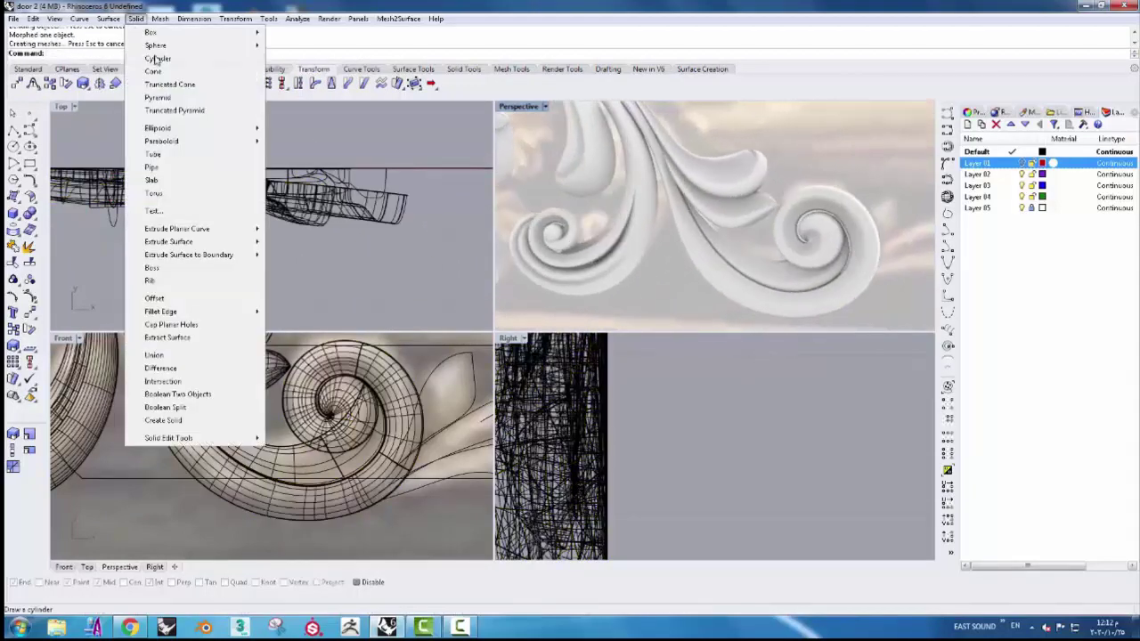
pyautogui.click(304, 45)
pyautogui.click(249, 481)
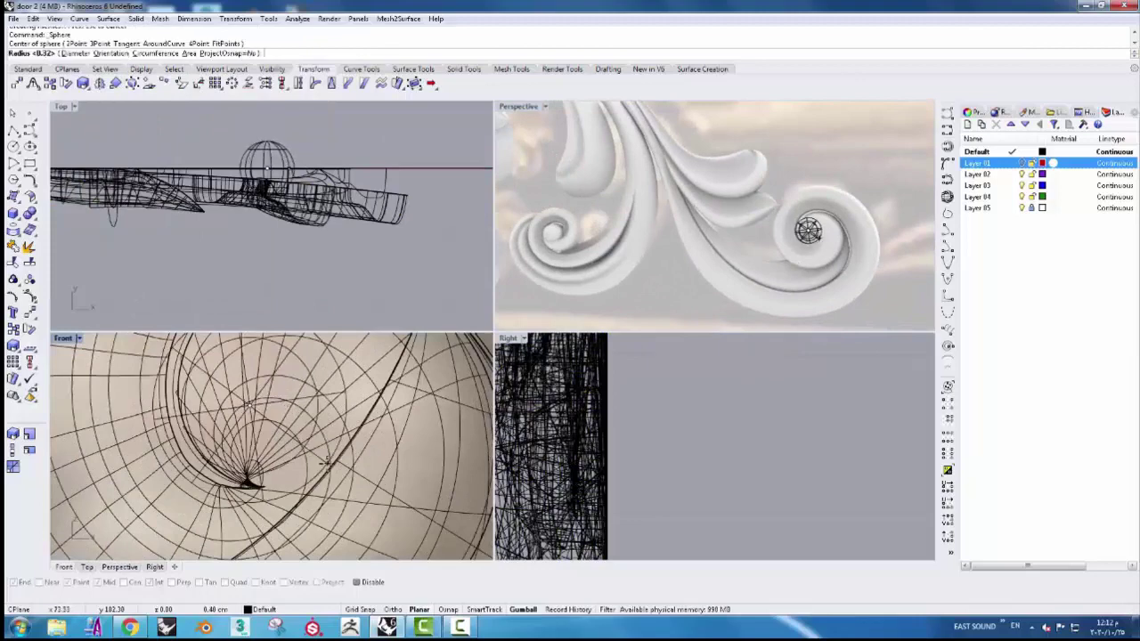
pyautogui.click(330, 420)
# - Resize the sphere with Scale 2D so it fits the curl's eye
pyautogui.scroll(2, 276, 223)
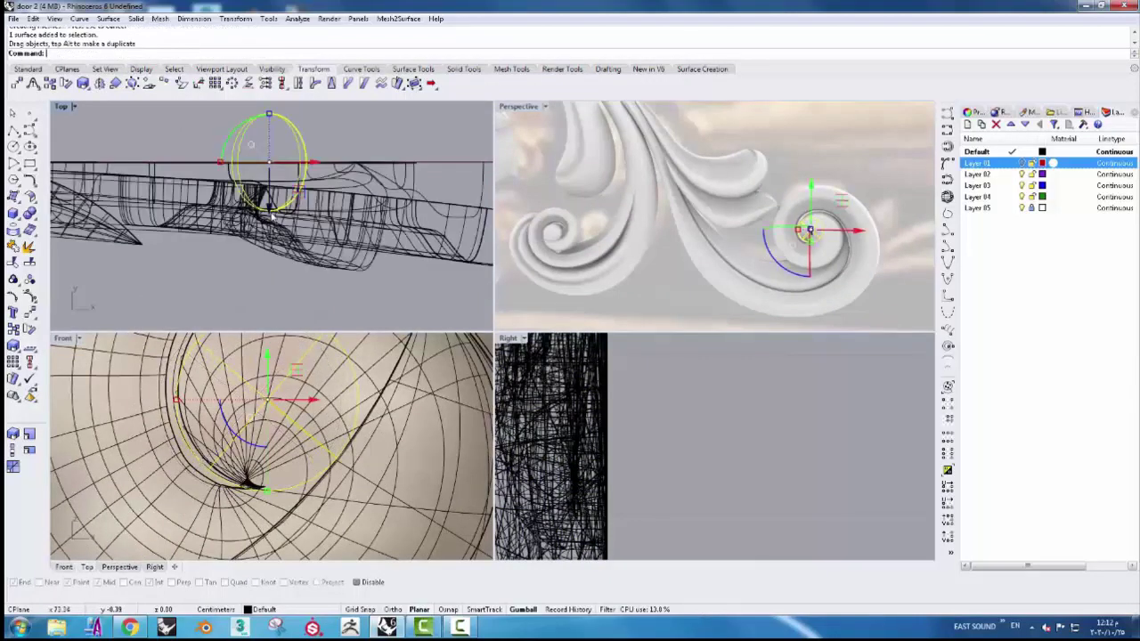
pyautogui.scroll(2, 277, 258)
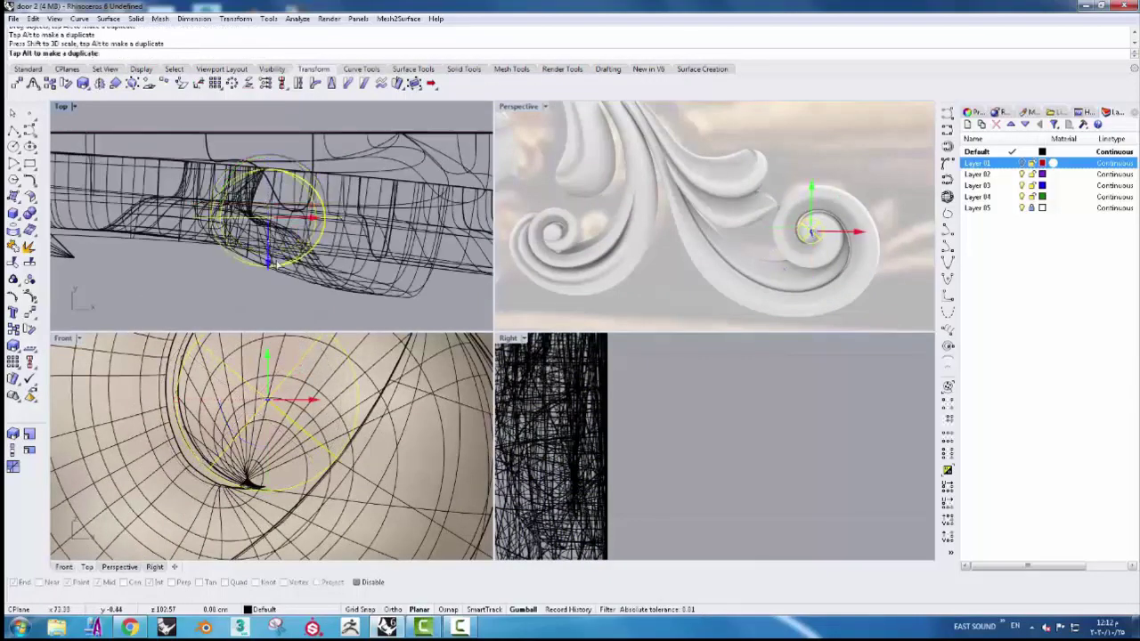
pyautogui.click(30, 433)
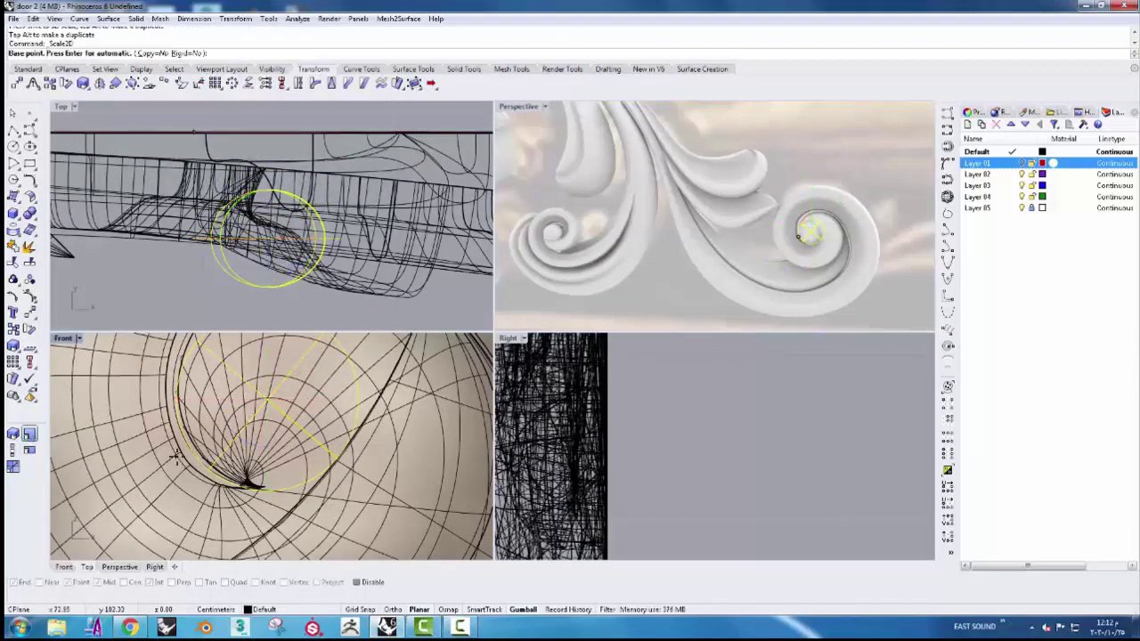
pyautogui.click(265, 399)
pyautogui.click(213, 450)
pyautogui.click(305, 398)
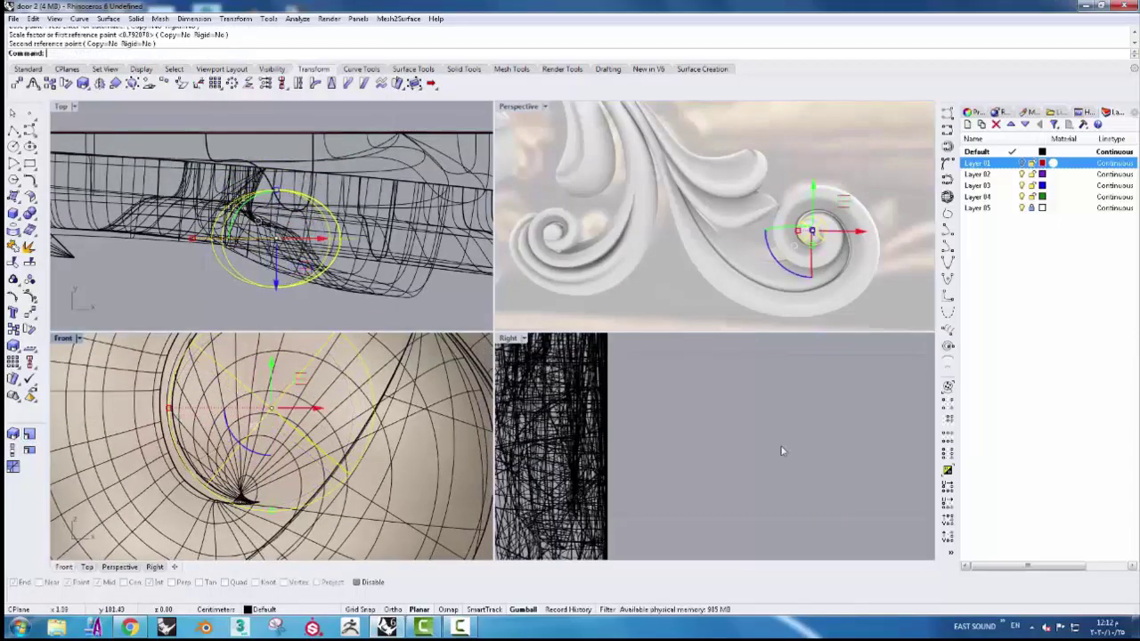
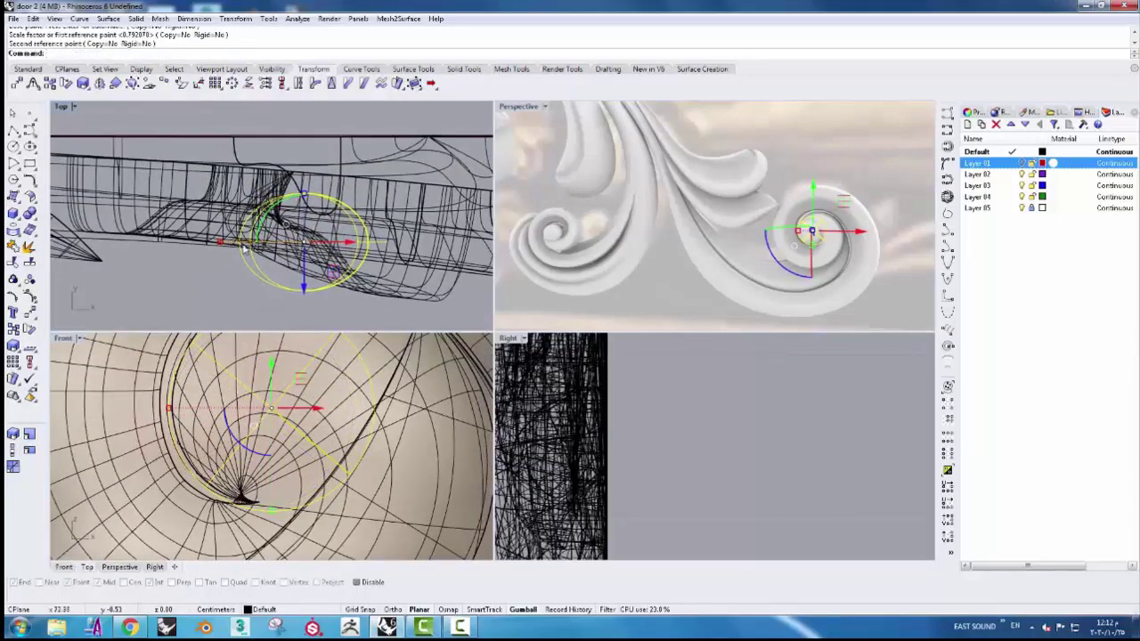
# - Shift the selected piece into place on the scroll
pyautogui.scroll(3, 238, 183)
pyautogui.moveTo(332, 196); pyautogui.dragTo(343, 233)
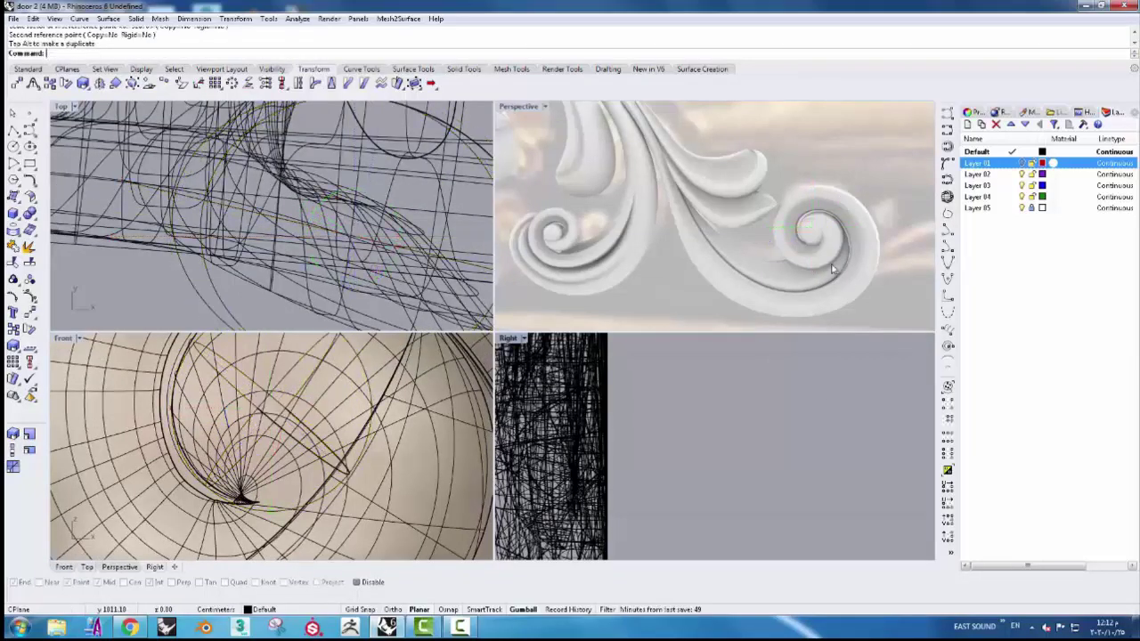
pyautogui.scroll(-6, 295, 392)
pyautogui.scroll(4, 295, 392)
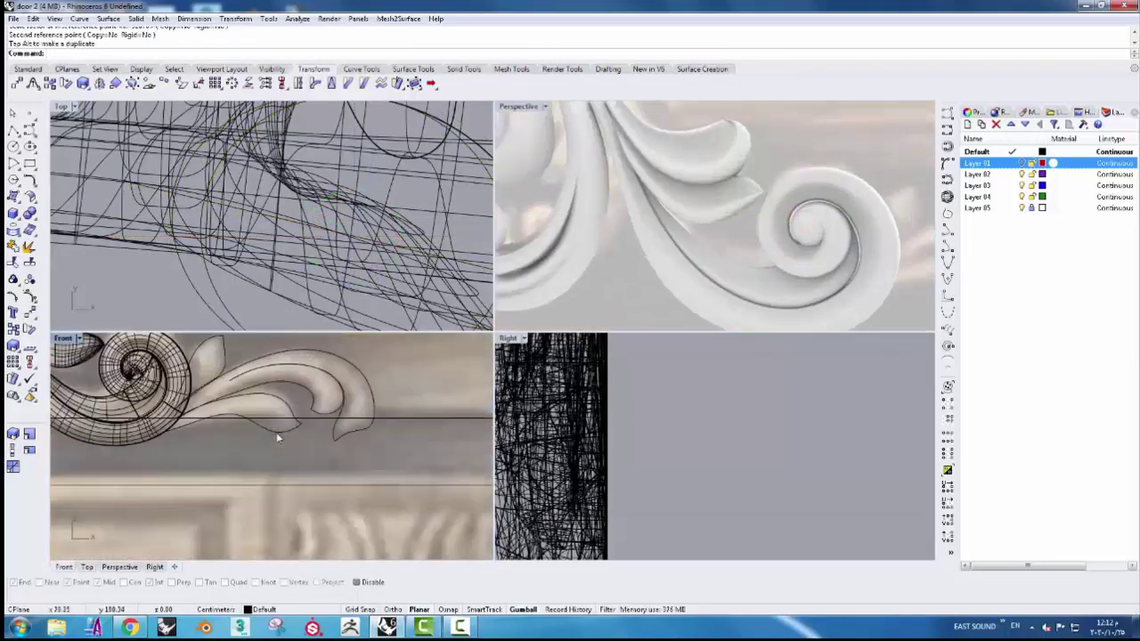
pyautogui.scroll(2, 133, 383)
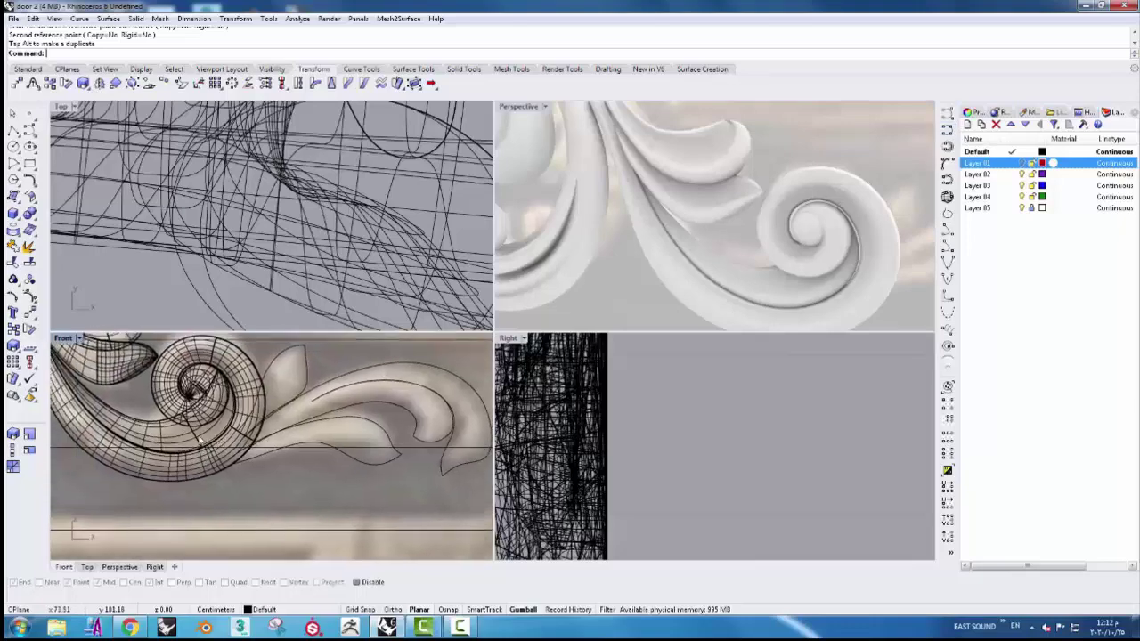
pyautogui.scroll(2, 134, 383)
# - Copy the section curve from the spiral to the next leaf segment
pyautogui.click(203, 441)
pyautogui.click(222, 456)
pyautogui.click(13, 327)
pyautogui.scroll(-2, 243, 514)
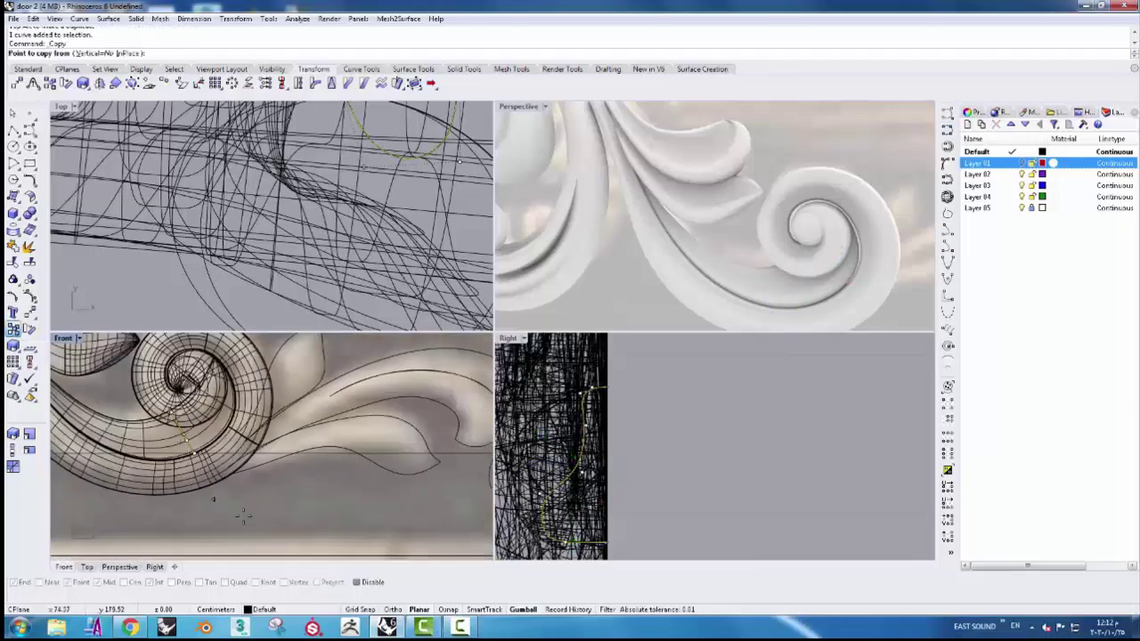
pyautogui.click(387, 459)
pyautogui.press('Return')
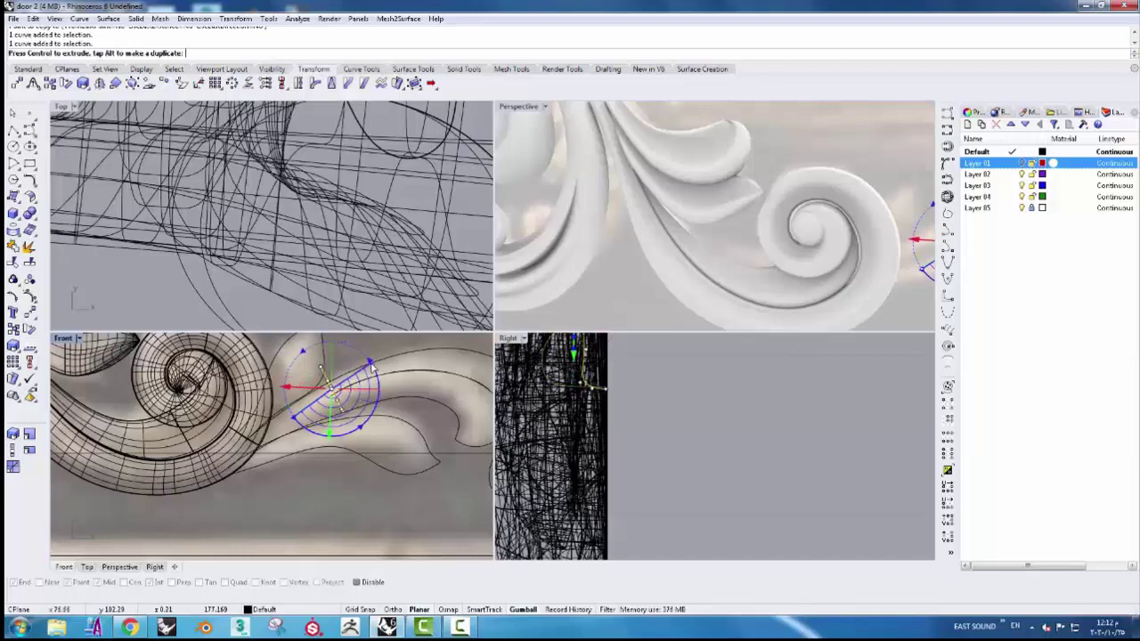
# - Rescale the copied section curve to fit the new leaf segment
pyautogui.scroll(3, 356, 419)
pyautogui.scroll(2, 234, 453)
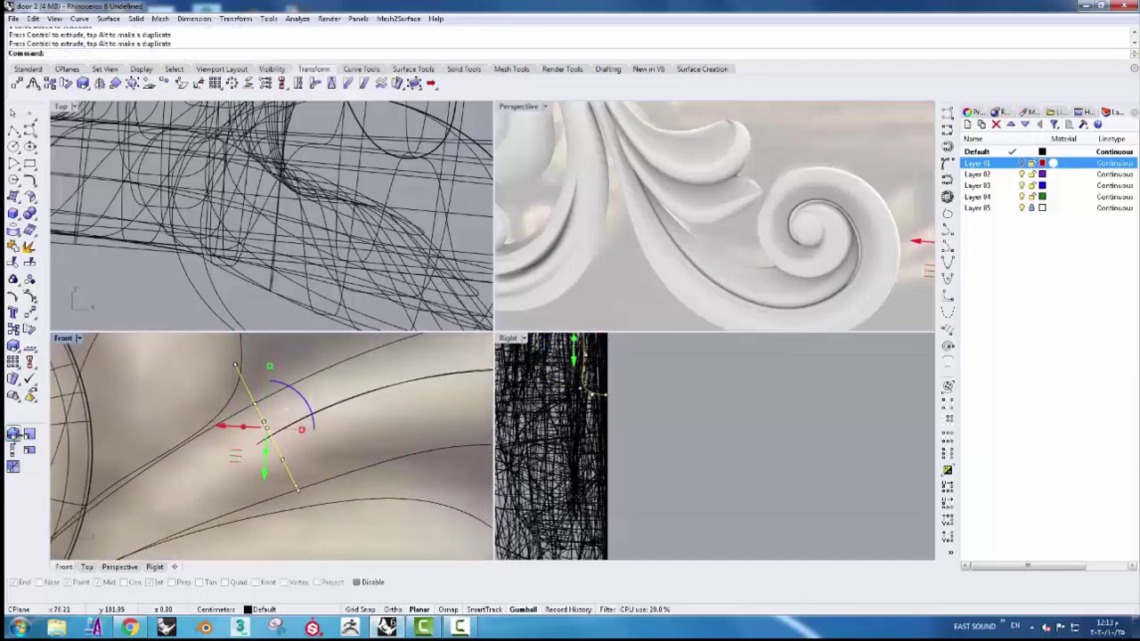
pyautogui.click(230, 406)
pyautogui.scroll(-3, 316, 396)
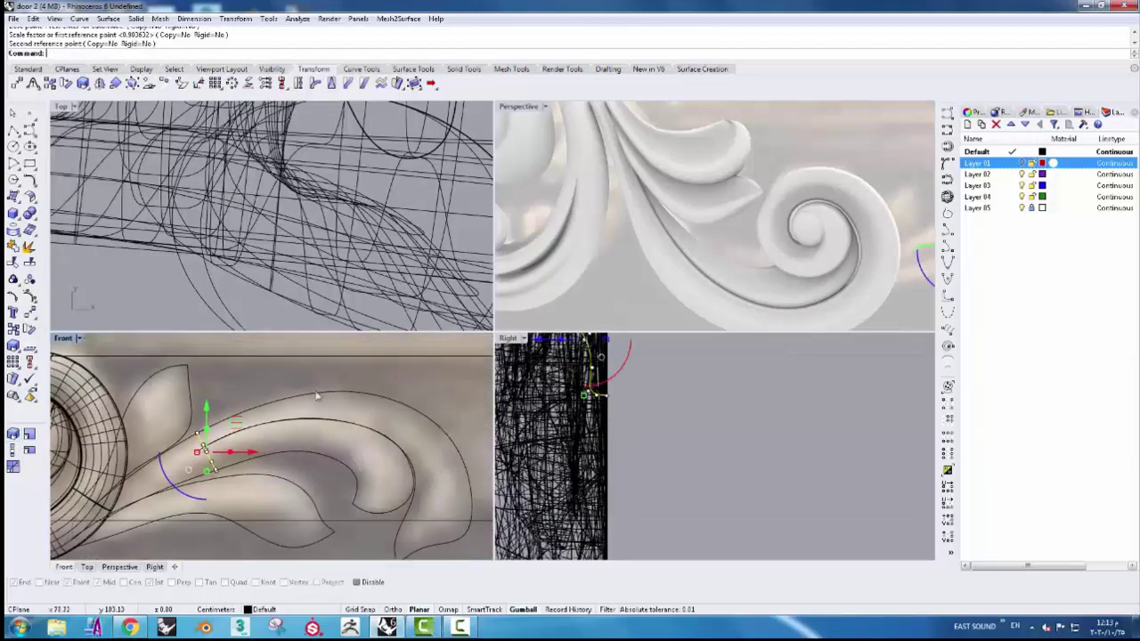
# - Build a Sweep 2 Rails surface from the leaf's edge rails and the rescaled section
pyautogui.click(360, 68)
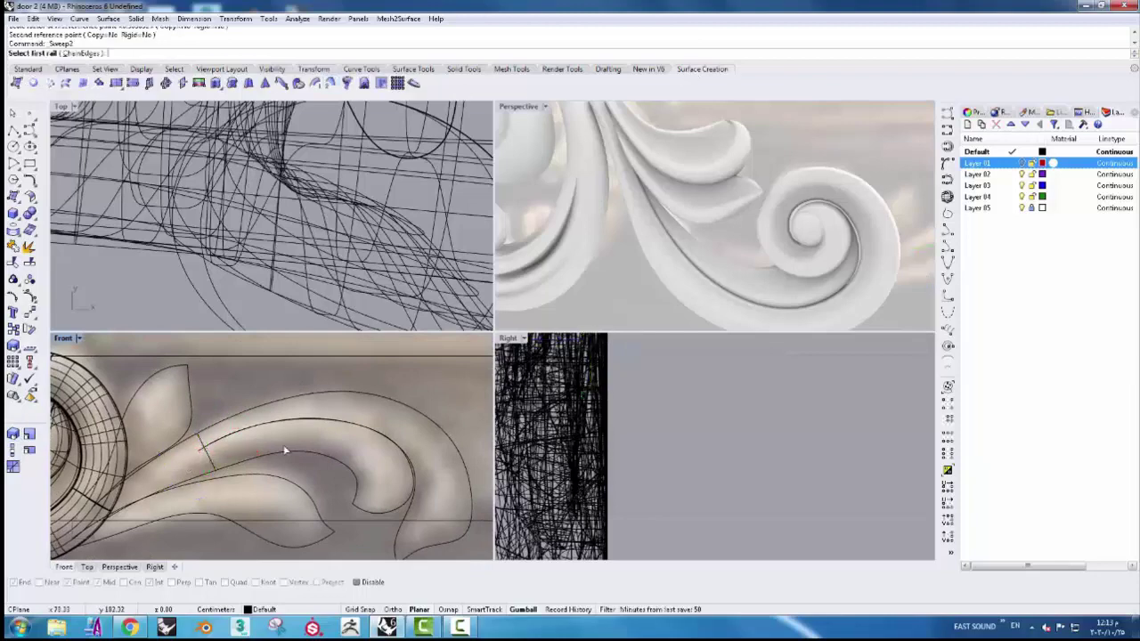
pyautogui.click(200, 453)
pyautogui.press('Return')
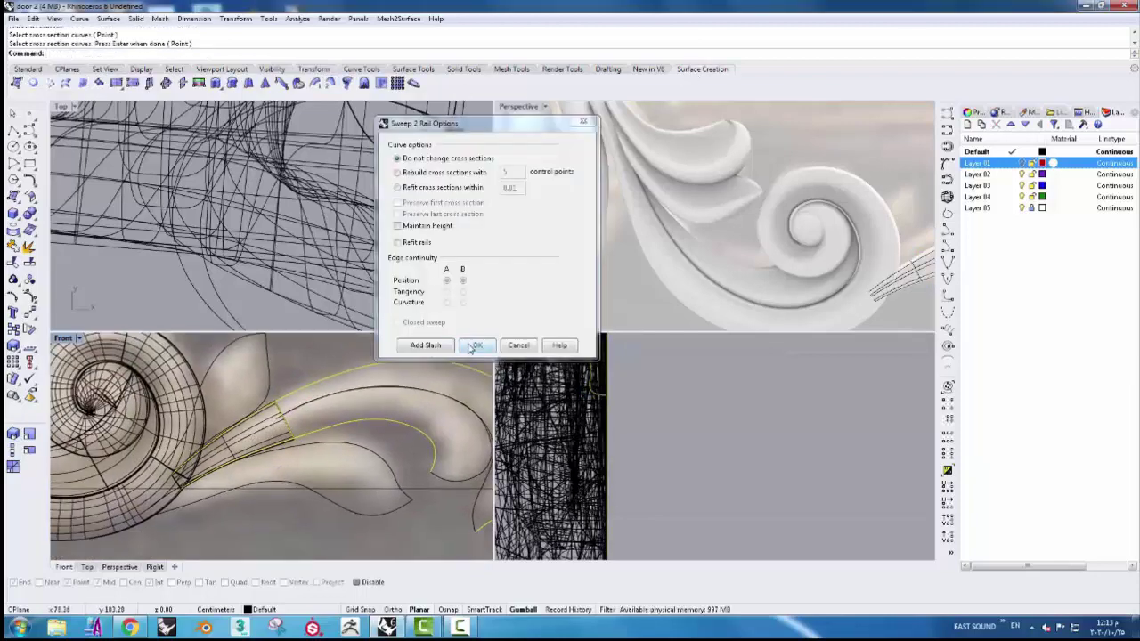
pyautogui.click(480, 341)
pyautogui.scroll(3, 728, 260)
pyautogui.scroll(-3, 728, 261)
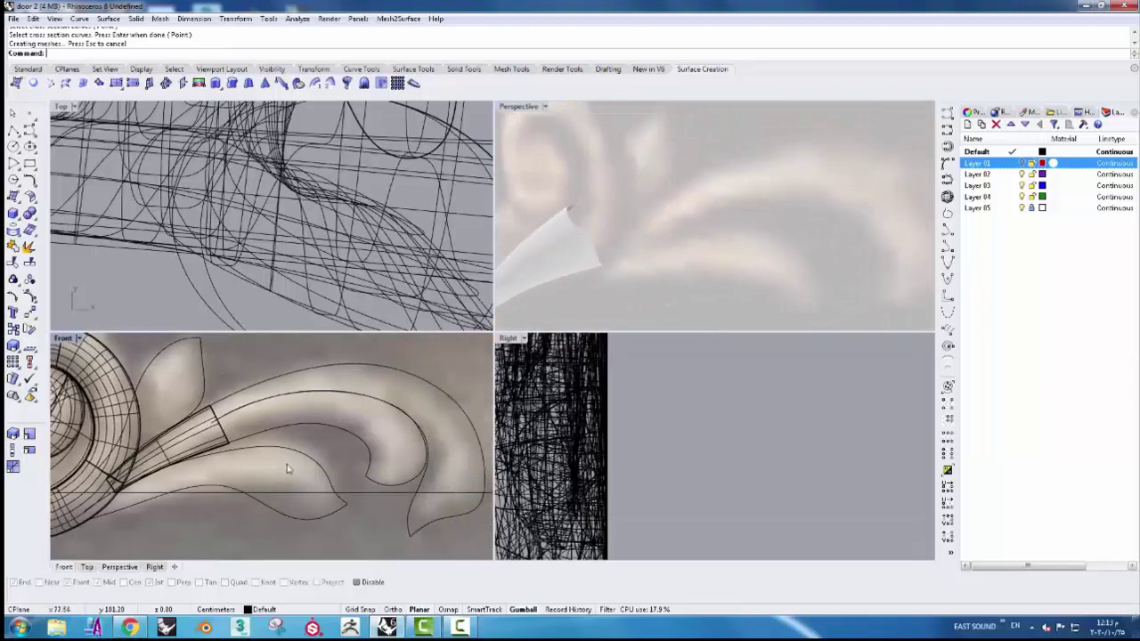
pyautogui.scroll(-2, 288, 466)
# - Move, widen and rotate the wavy profile curve with the gumball so it lies across the leaf
pyautogui.scroll(-2, 267, 472)
pyautogui.scroll(2, 222, 461)
pyautogui.scroll(2, 196, 446)
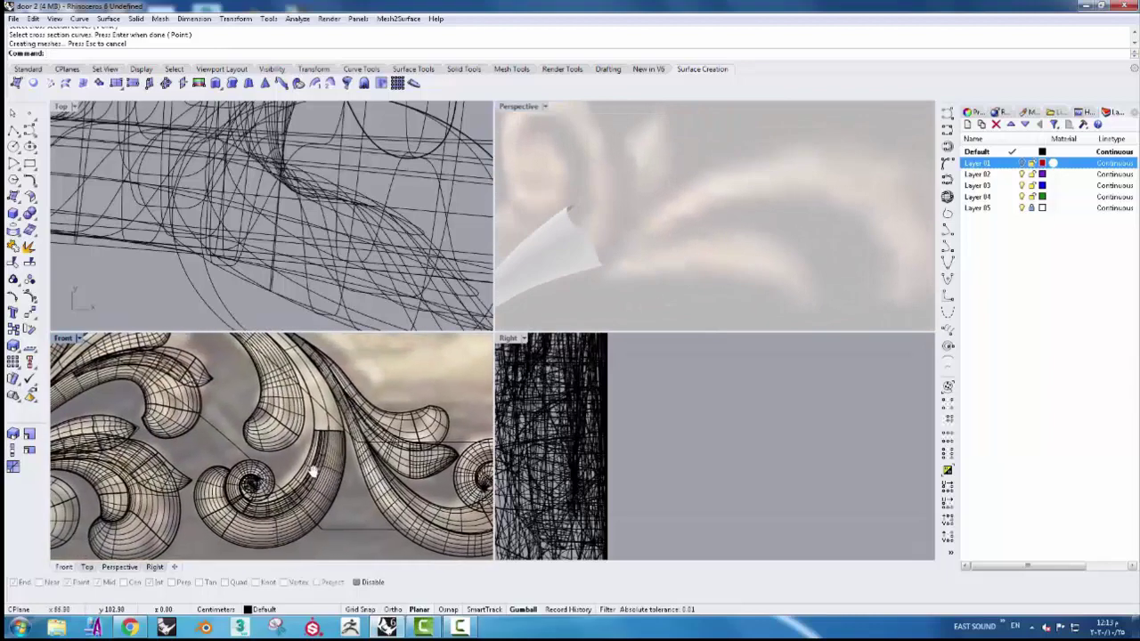
pyautogui.scroll(2, 173, 427)
pyautogui.scroll(2, 147, 409)
pyautogui.click(147, 409)
pyautogui.scroll(-2, 125, 410)
pyautogui.scroll(-2, 105, 407)
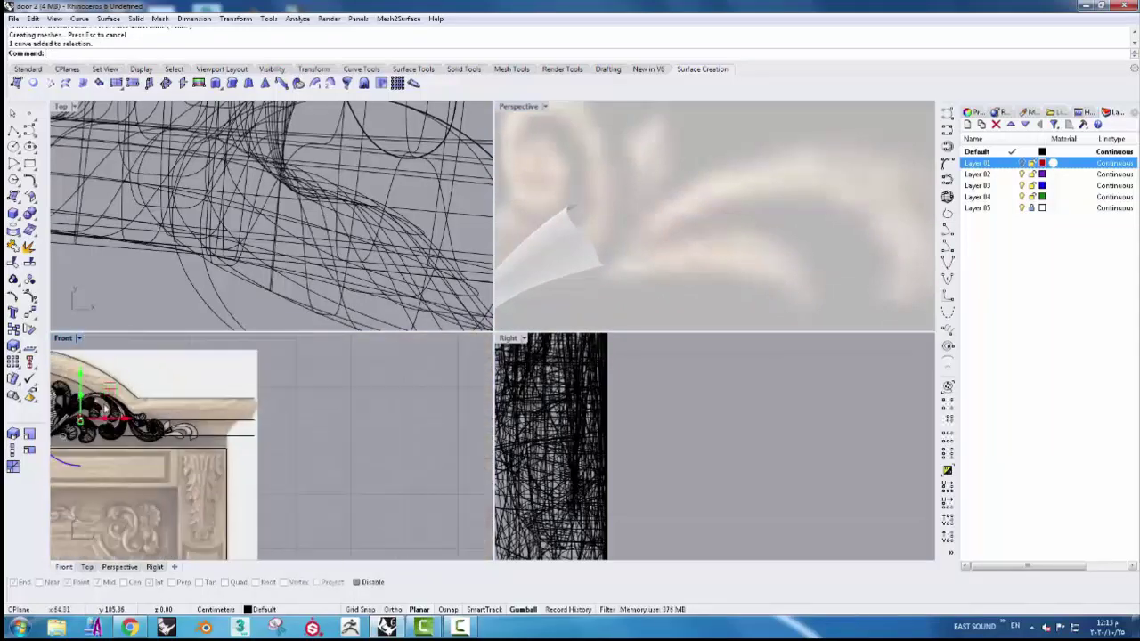
pyautogui.scroll(2, 226, 414)
pyautogui.scroll(2, 204, 427)
pyautogui.scroll(2, 689, 448)
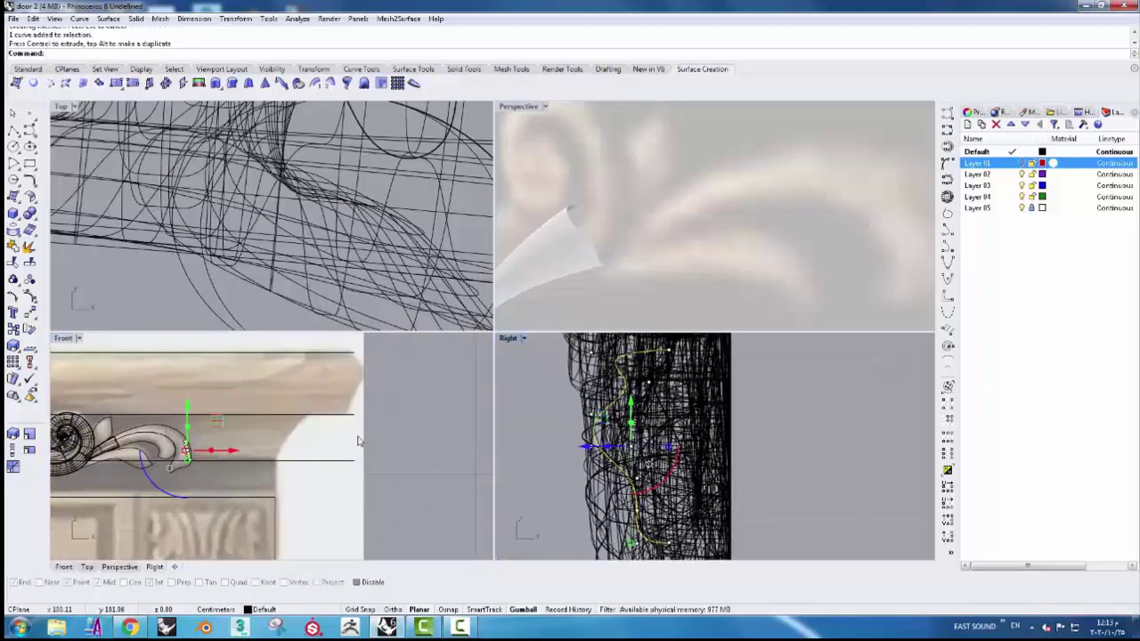
pyautogui.scroll(2, 283, 205)
pyautogui.scroll(-5, 283, 205)
pyautogui.moveTo(289, 277); pyautogui.dragTo(295, 242)
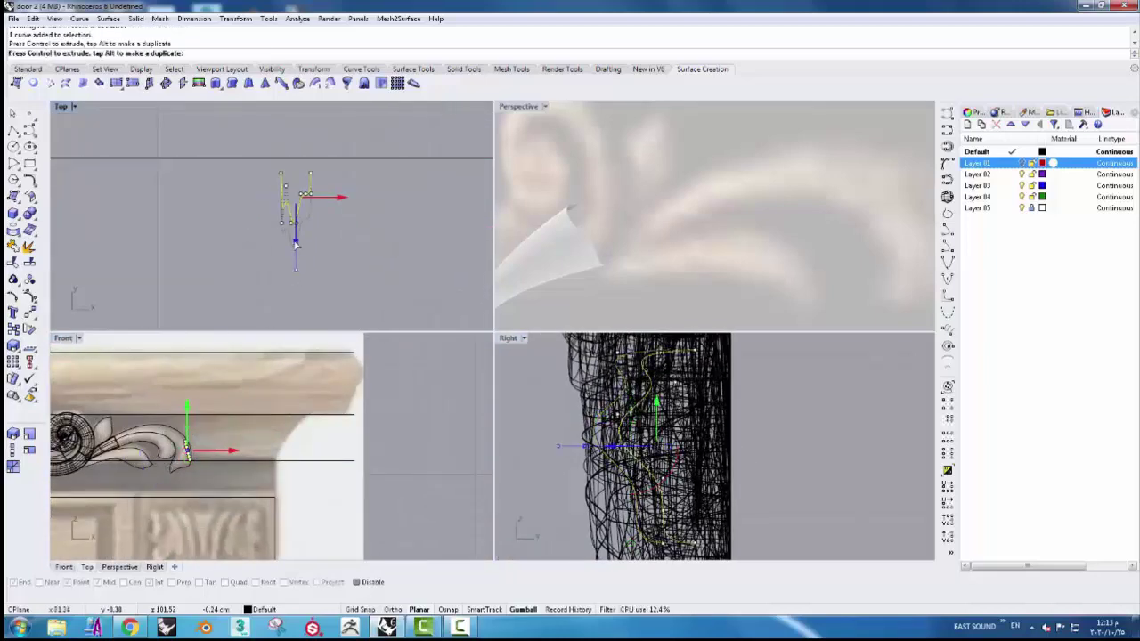
pyautogui.moveTo(735, 451); pyautogui.dragTo(740, 447)
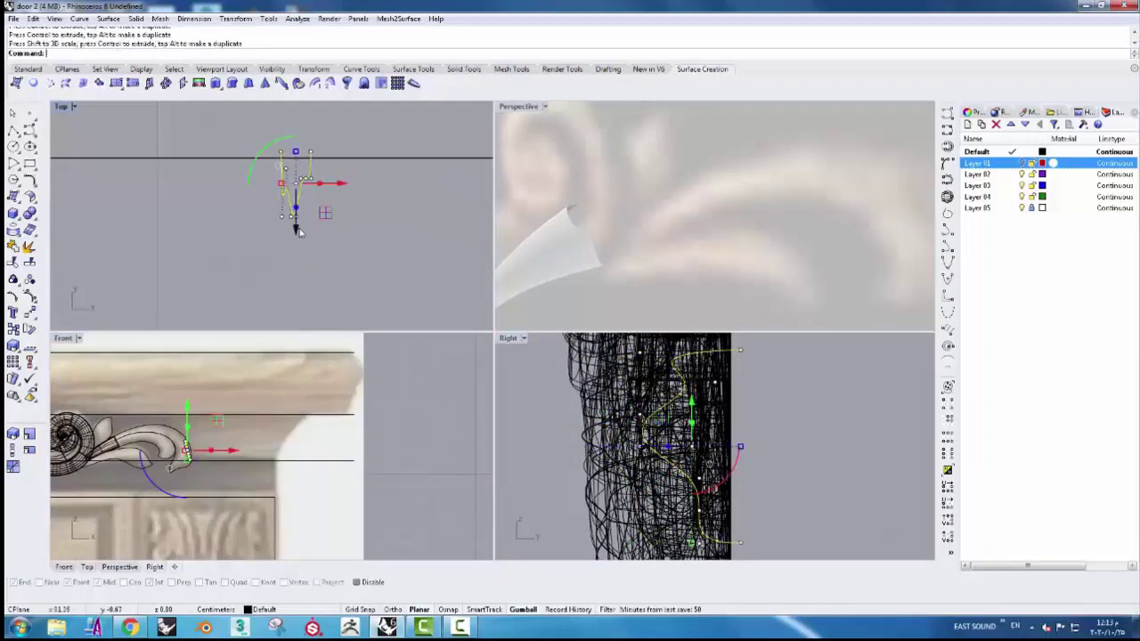
pyautogui.scroll(3, 188, 440)
pyautogui.moveTo(189, 440)
pyautogui.mouseDown()
pyautogui.moveTo(176, 416)
pyautogui.moveTo(303, 445)
pyautogui.moveTo(298, 453)
pyautogui.mouseUp()
pyautogui.scroll(2, 303, 445)
pyautogui.scroll(2, 306, 448)
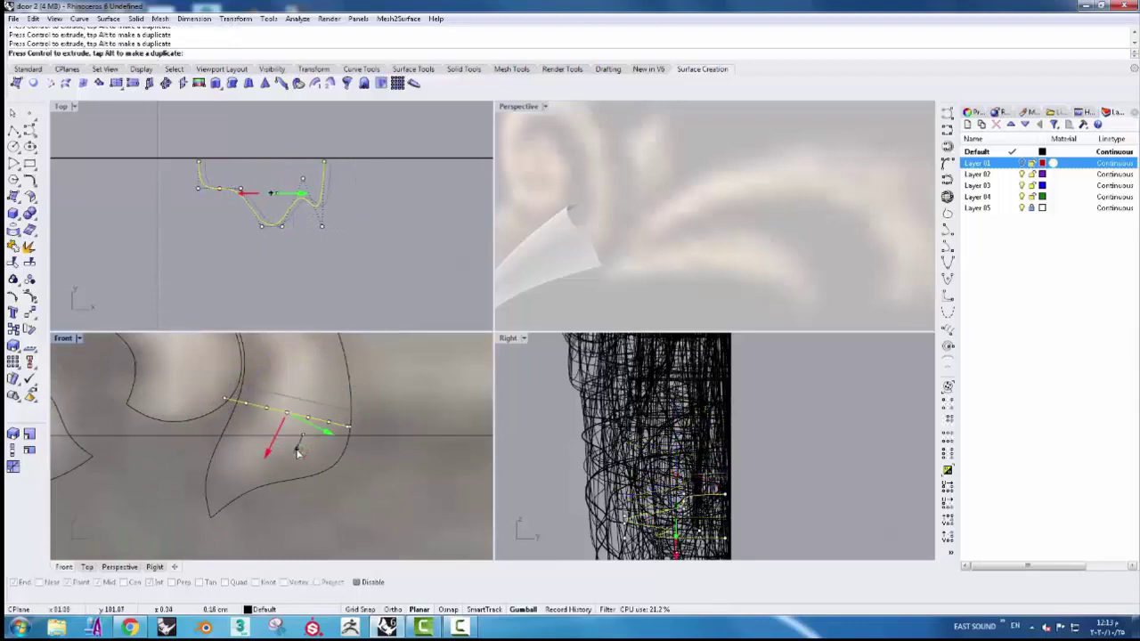
# - Move the next curve into place and place a copy of the profile turned across the leaf
pyautogui.click(210, 464)
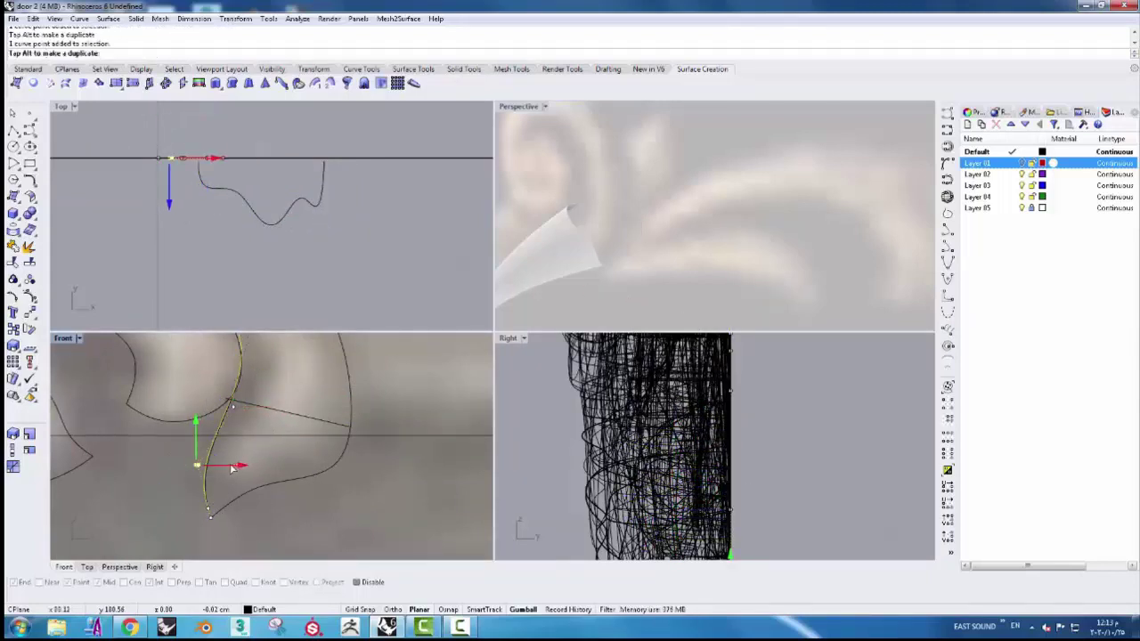
pyautogui.moveTo(325, 419); pyautogui.dragTo(321, 432)
pyautogui.scroll(-3, 303, 445)
pyautogui.scroll(2, 284, 471)
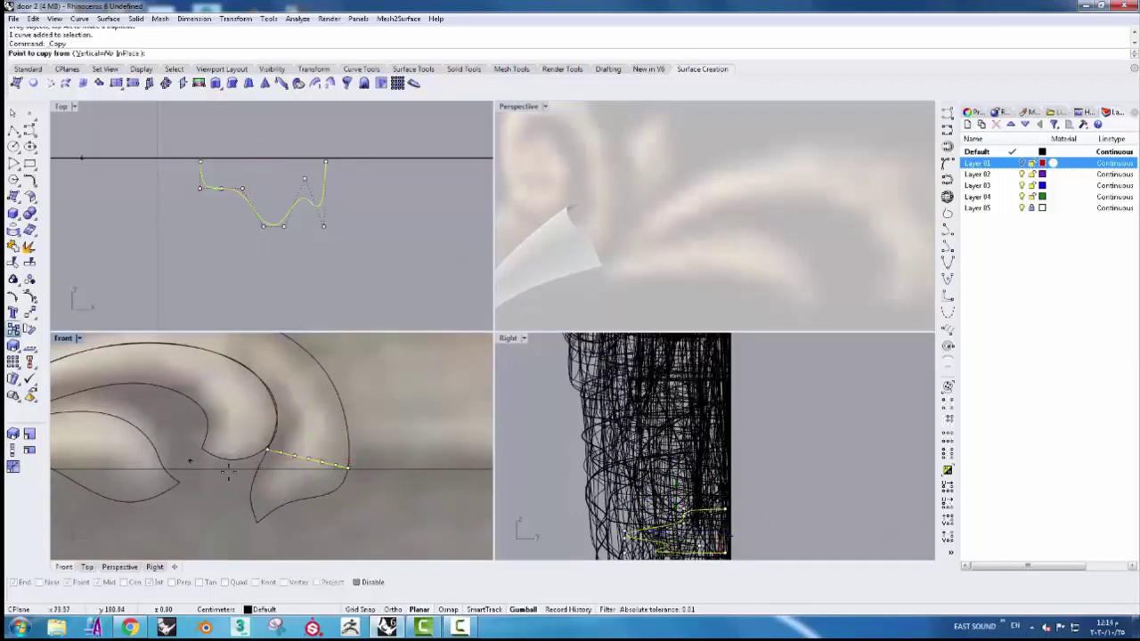
pyautogui.click(276, 476)
pyautogui.scroll(2, 276, 477)
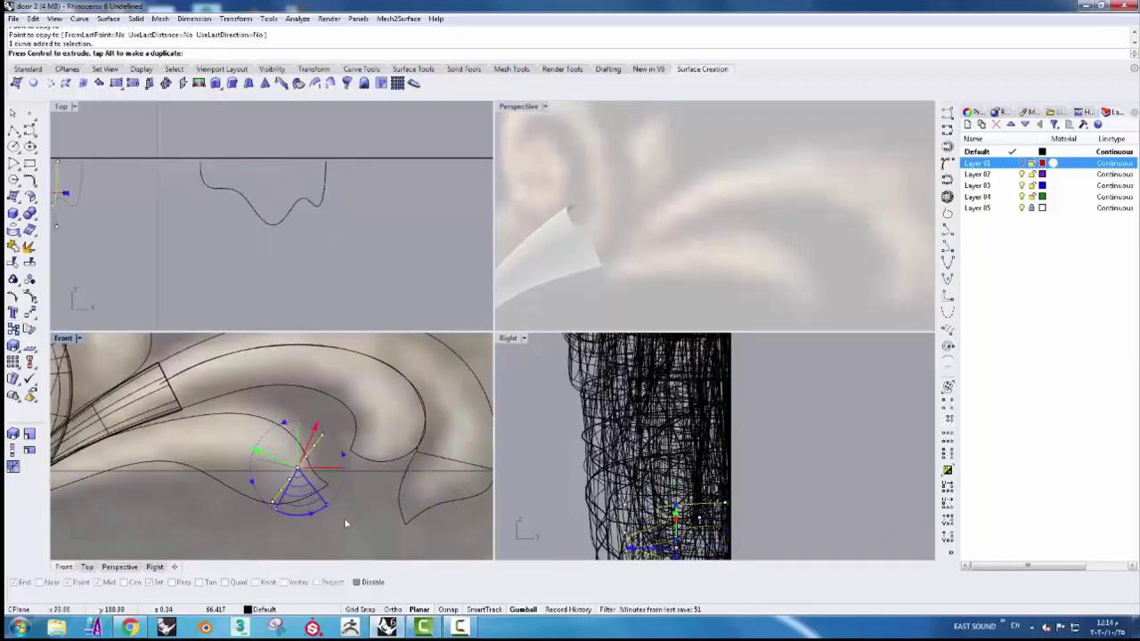
pyautogui.moveTo(225, 416); pyautogui.dragTo(233, 415)
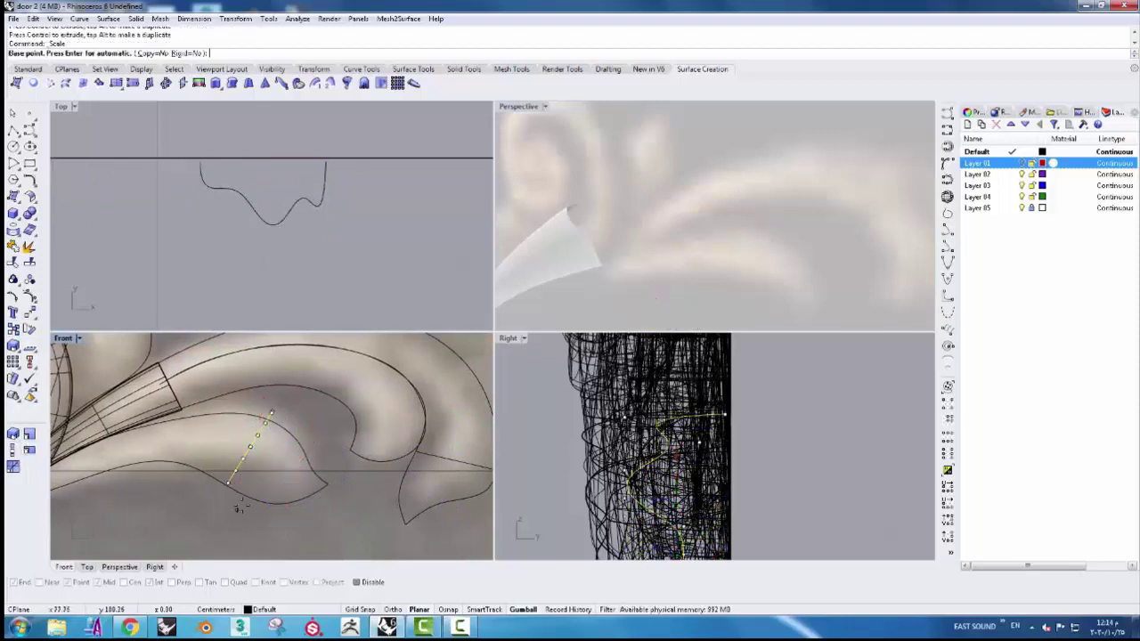
pyautogui.scroll(-2, 313, 446)
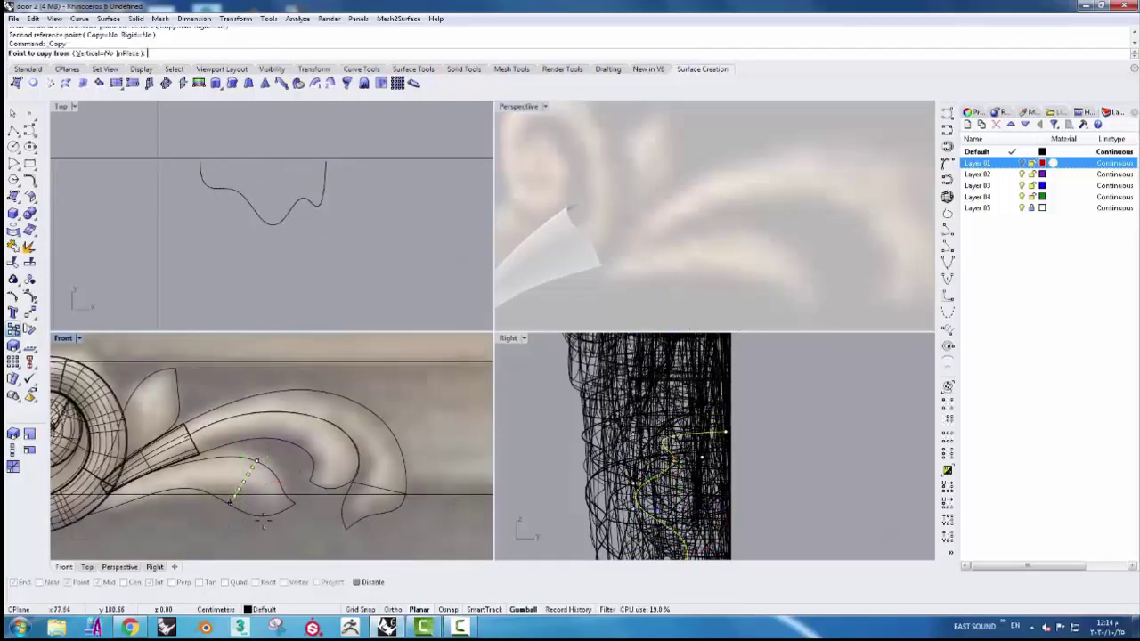
pyautogui.press('Return')
pyautogui.scroll(3, 168, 416)
# - Rotate the profile curve so it crosses the small leaf
pyautogui.click(200, 499)
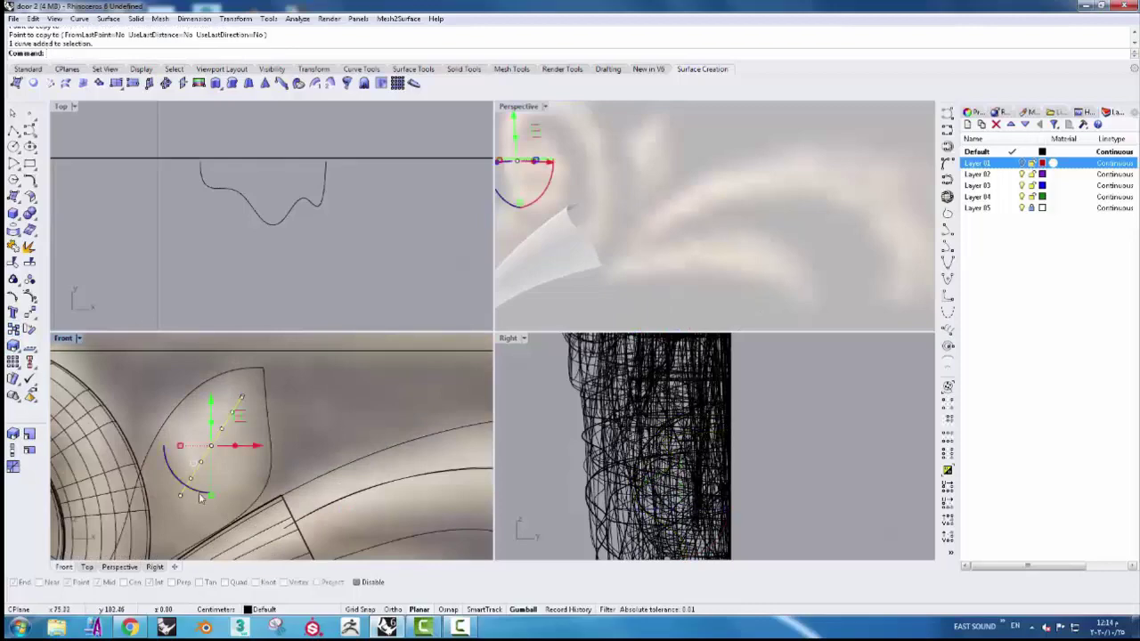
pyautogui.moveTo(157, 437); pyautogui.dragTo(159, 439)
pyautogui.scroll(-2, 241, 499)
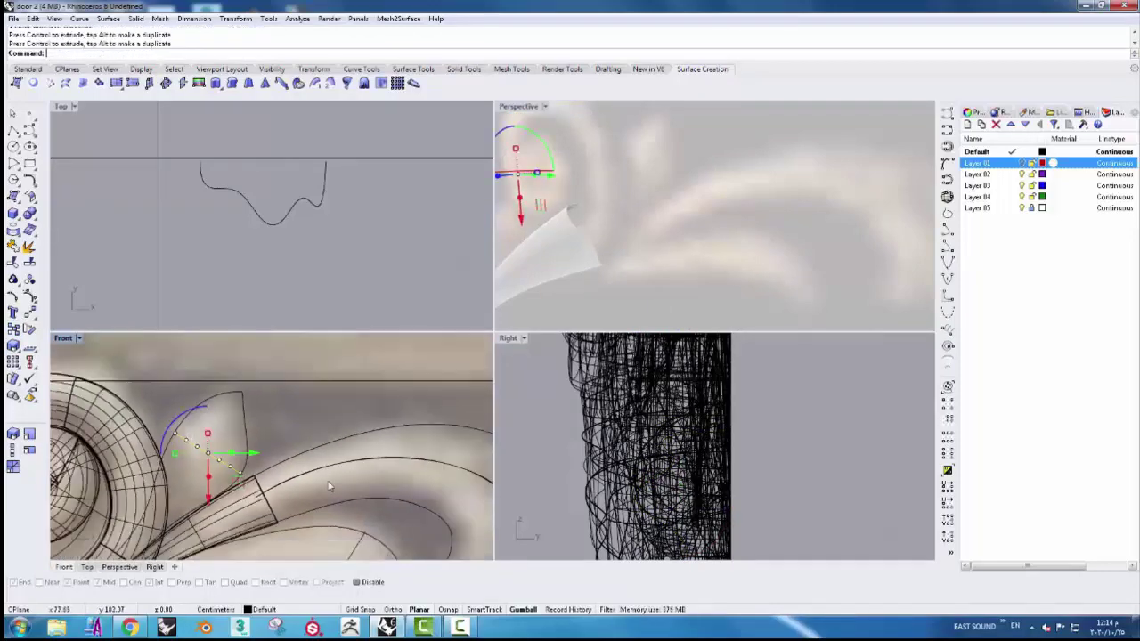
pyautogui.scroll(-2, 329, 519)
pyautogui.scroll(-2, 268, 499)
pyautogui.scroll(2, 138, 482)
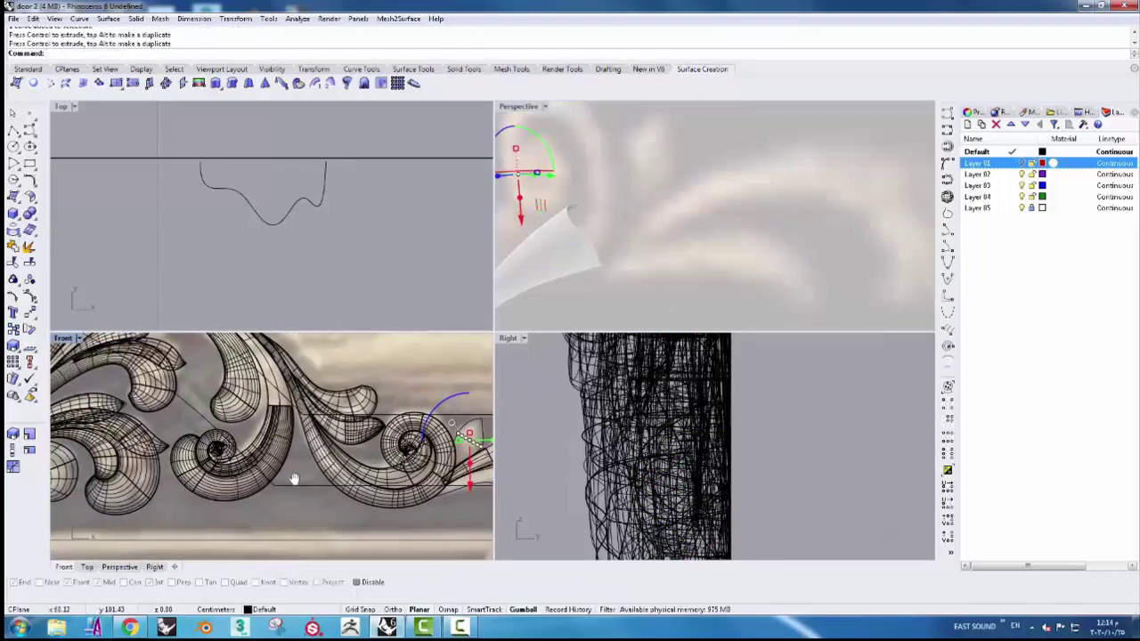
pyautogui.scroll(2, 143, 481)
# - Copy the profile curve near the spiral onto the lower leaf
pyautogui.click(167, 477)
pyautogui.click(192, 490)
pyautogui.write('copy')
pyautogui.press('Return')
pyautogui.scroll(-3, 191, 489)
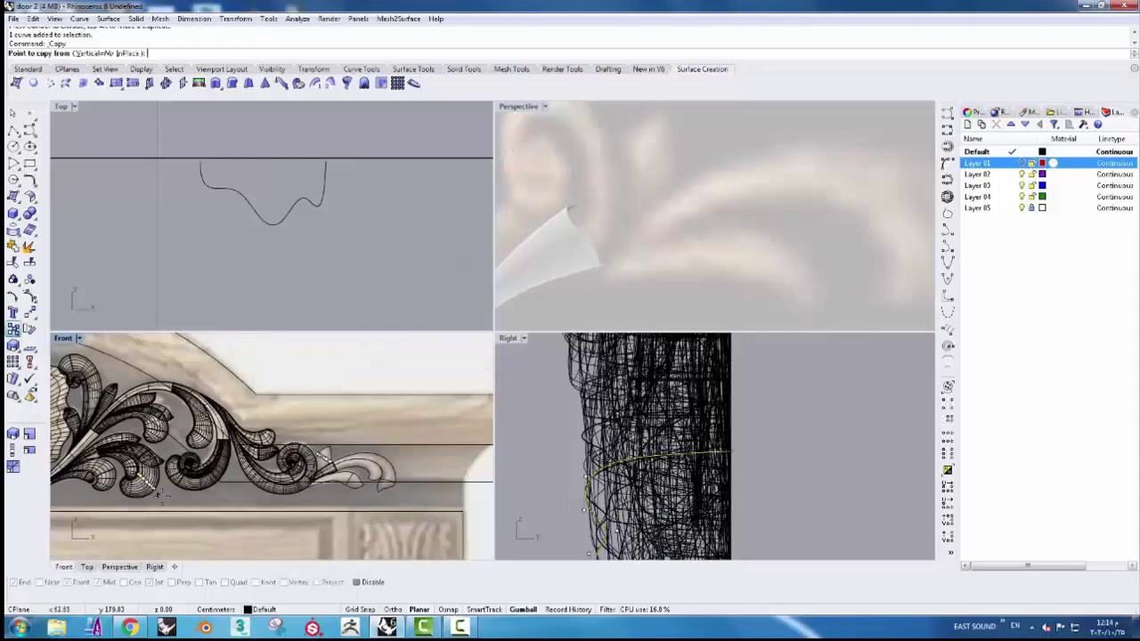
pyautogui.click(117, 509)
pyautogui.write('m')
pyautogui.click(398, 499)
pyautogui.scroll(3, 374, 490)
# - Rotate the copied profile across the lower leaf and rescale it by about 0.918
pyautogui.click(361, 483)
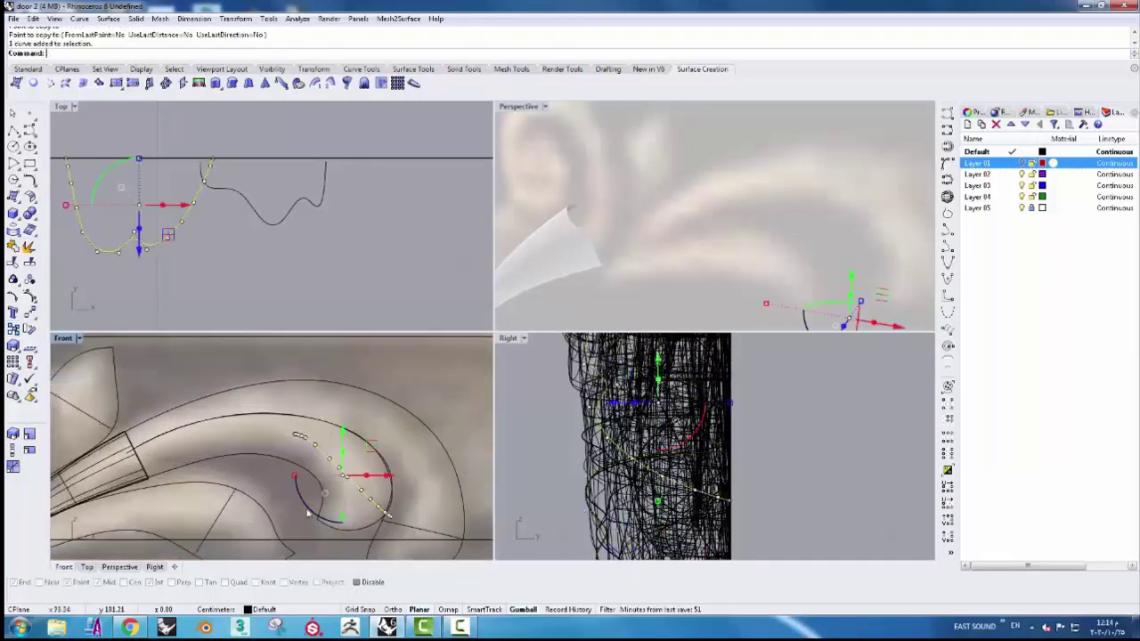
pyautogui.moveTo(356, 481)
pyautogui.mouseDown()
pyautogui.moveTo(379, 495)
pyautogui.moveTo(349, 529)
pyautogui.mouseUp()
pyautogui.click(13, 434)
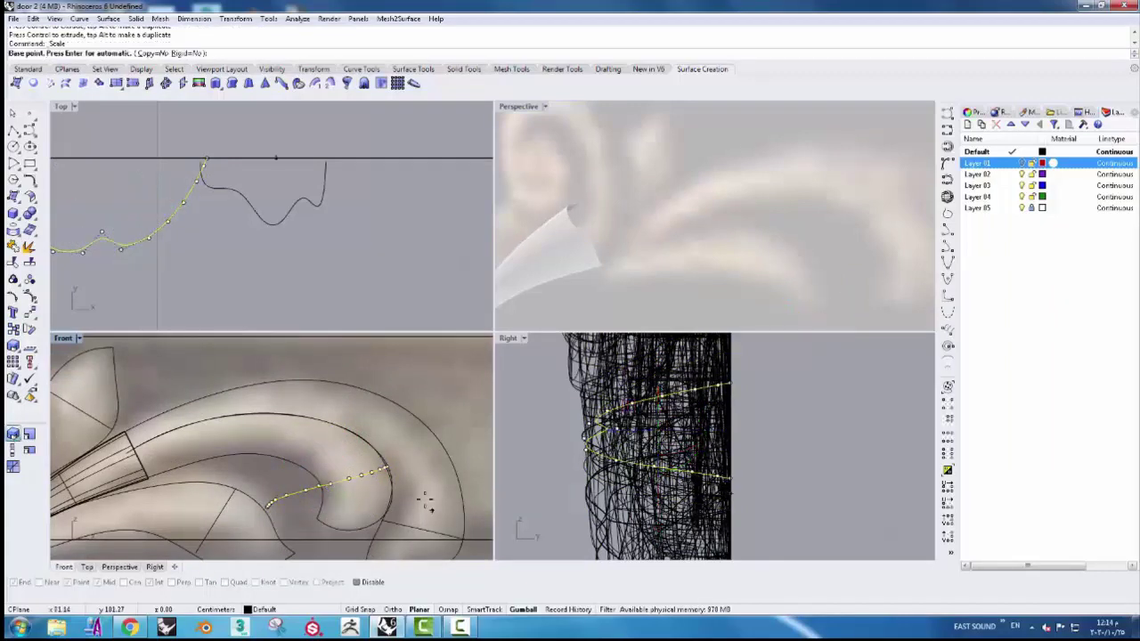
pyautogui.click(322, 497)
pyautogui.click(323, 497)
pyautogui.click(354, 499)
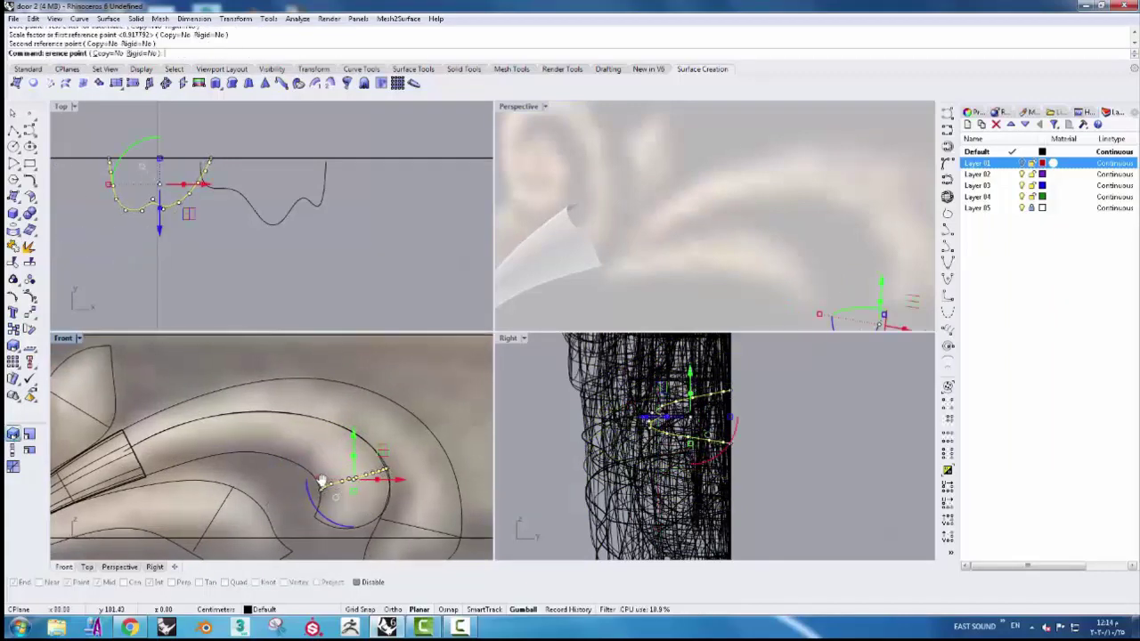
pyautogui.press('Escape')
pyautogui.scroll(-2, 356, 481)
pyautogui.scroll(-3, 357, 481)
# - Split the leaf surface edge at the chosen point
pyautogui.click(410, 70)
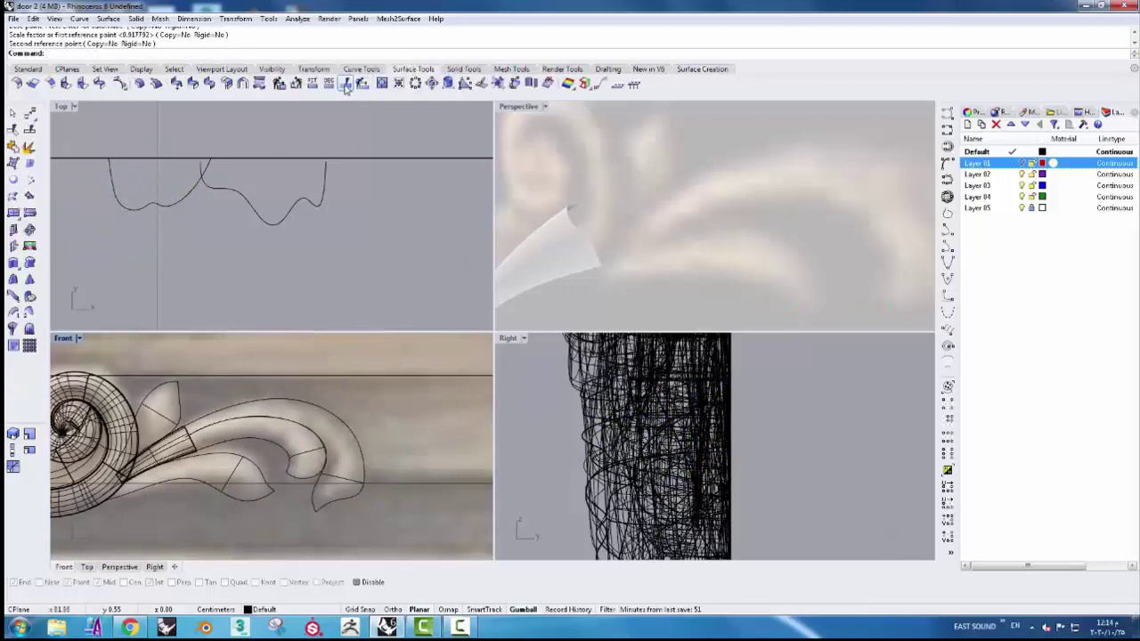
pyautogui.click(347, 83)
pyautogui.scroll(3, 165, 476)
pyautogui.click(145, 452)
pyautogui.press('Return')
pyautogui.scroll(-3, 399, 420)
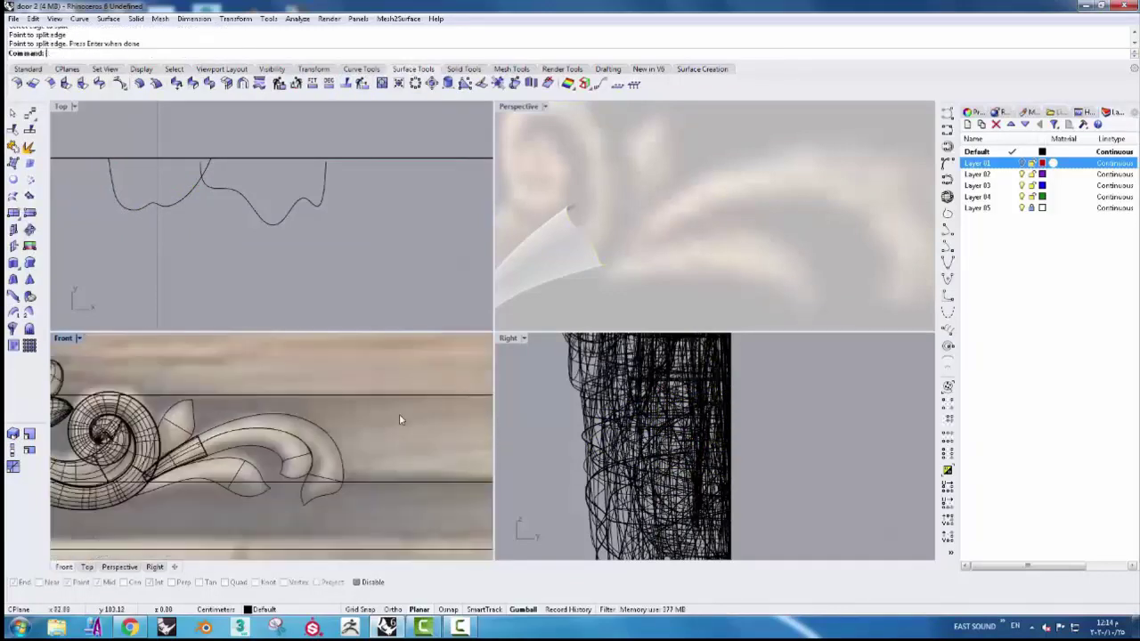
# - Sweep the first leaf lobe from two rail curves and the leaf profile
pyautogui.click(713, 71)
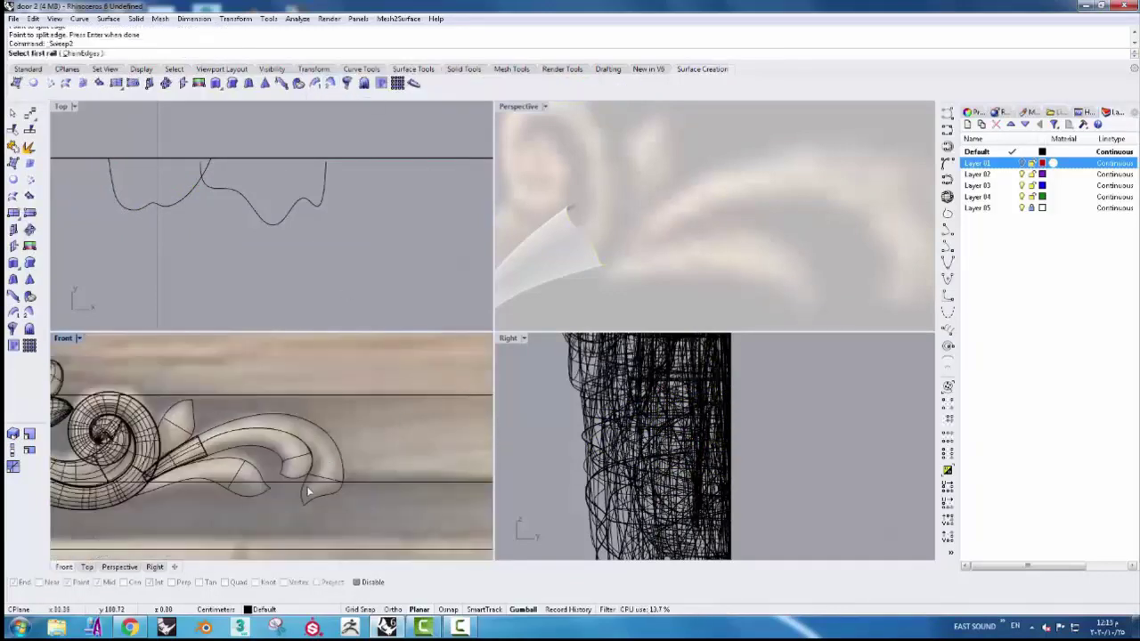
pyautogui.click(202, 446)
pyautogui.click(240, 472)
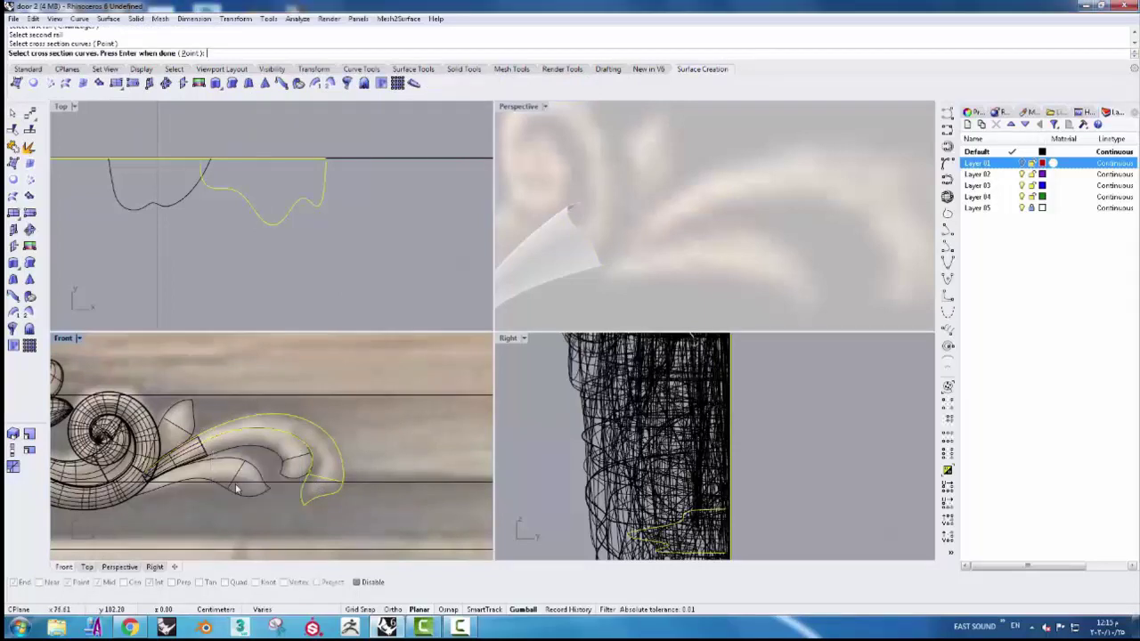
pyautogui.press('Return')
pyautogui.click(483, 344)
pyautogui.press('Return')
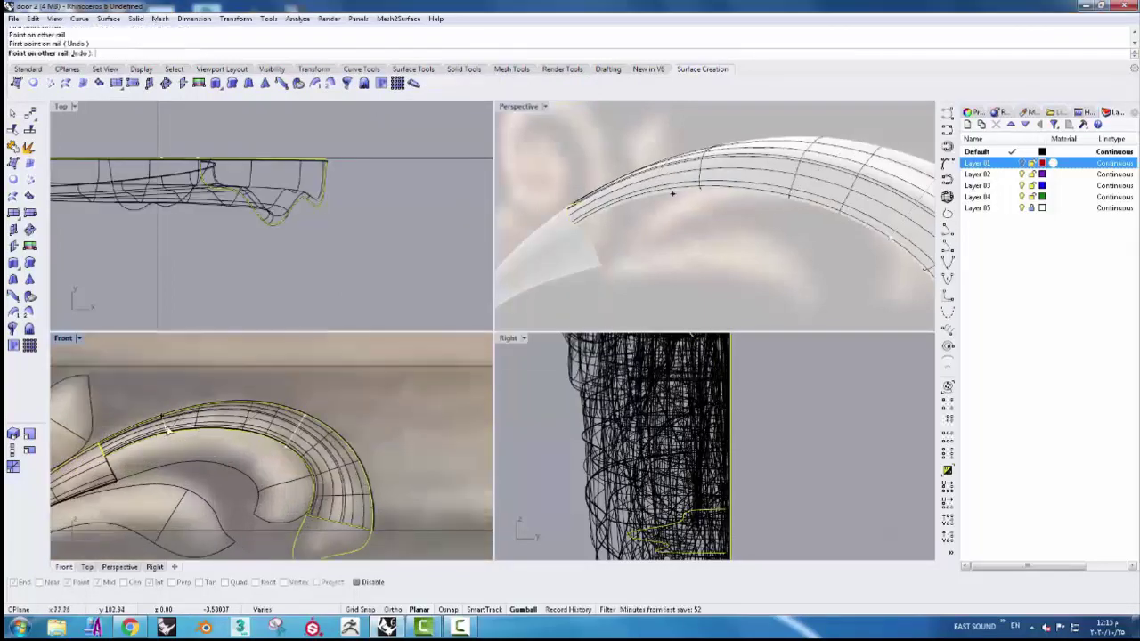
pyautogui.press('Return')
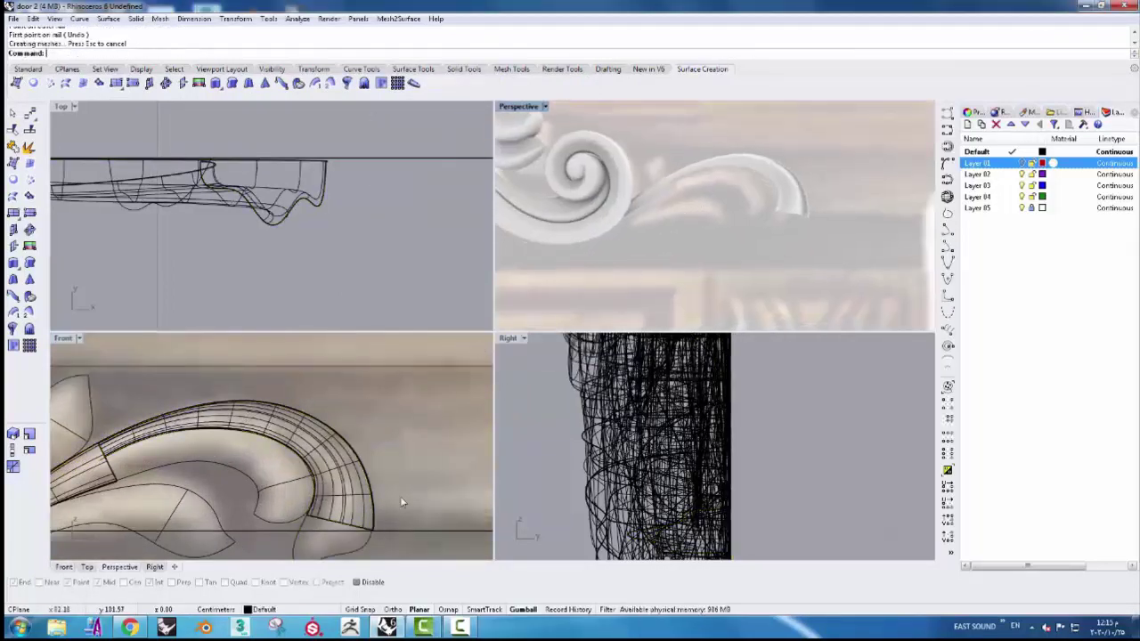
# - Pick the rails and cross-section for the leaf-tip sweep
pyautogui.moveTo(287, 557); pyautogui.dragTo(286, 493, button='right')
pyautogui.click(315, 508)
pyautogui.click(369, 488)
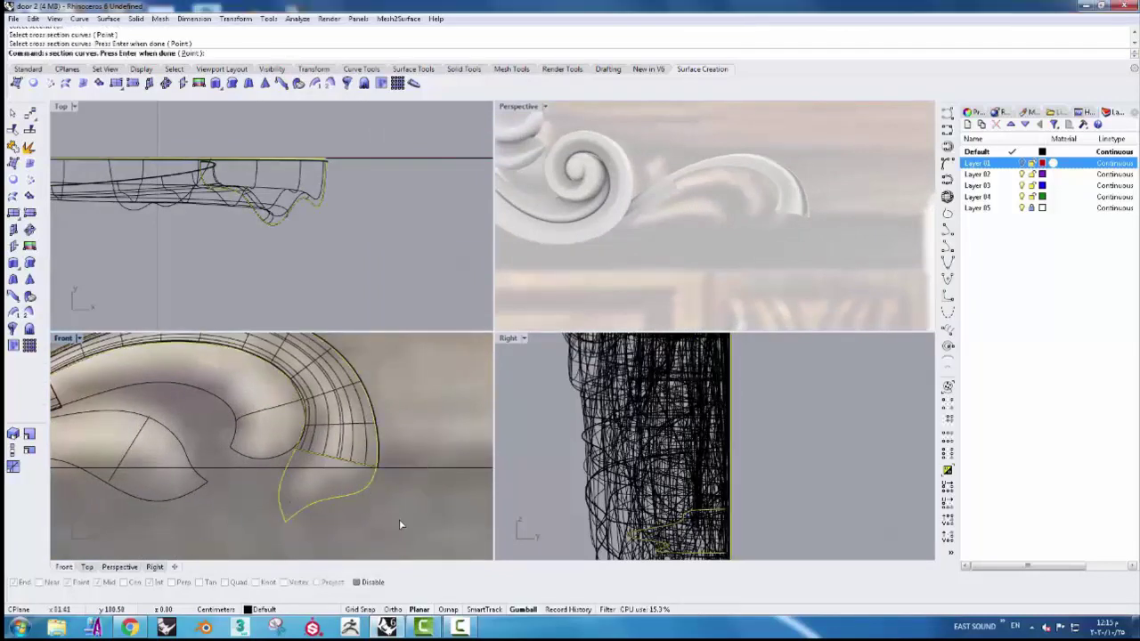
pyautogui.press('Return')
pyautogui.click(483, 343)
# - Sweep the lobe along the leaf edge with an added slash across the rails
pyautogui.scroll(2, 255, 415)
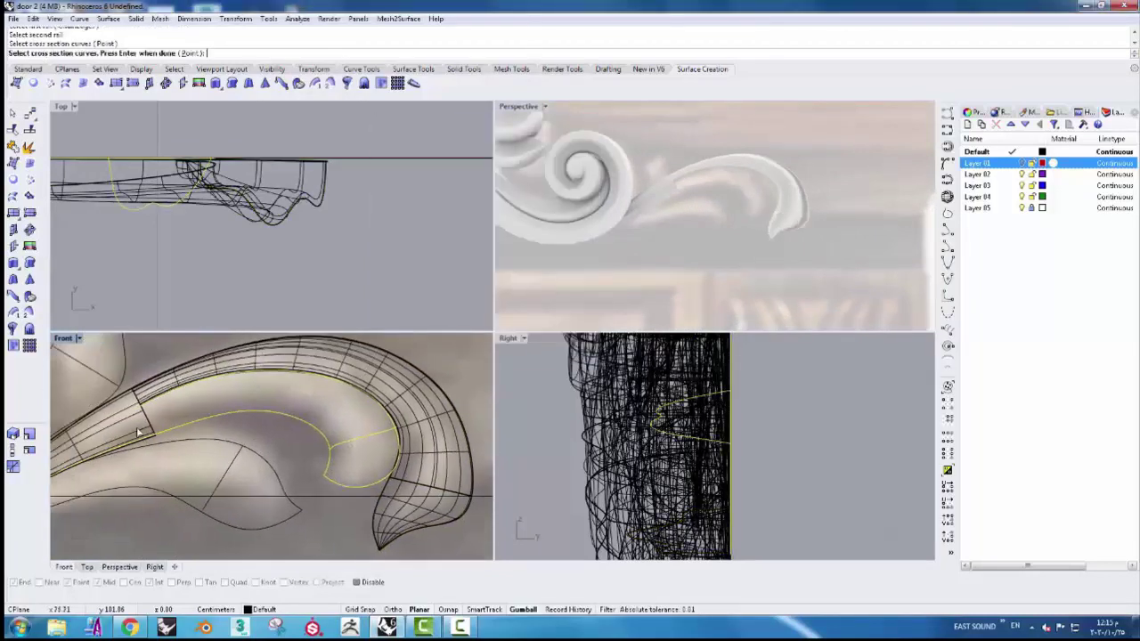
pyautogui.click(166, 440)
pyautogui.click(178, 454)
pyautogui.press('Return')
pyautogui.click(427, 344)
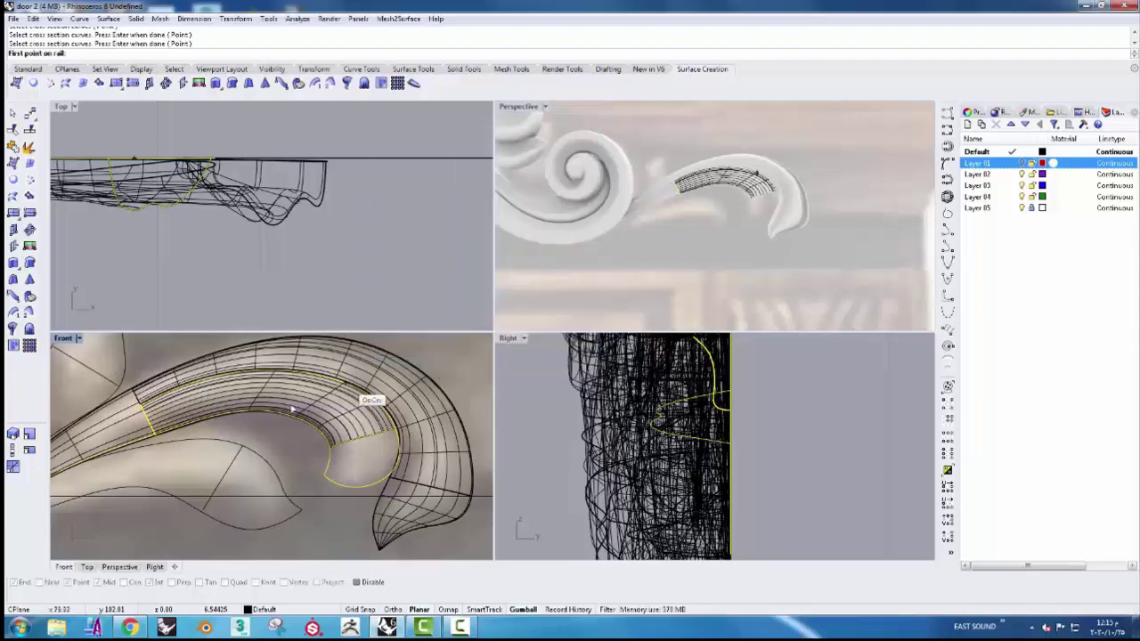
pyautogui.click(294, 388)
pyautogui.press('Return')
pyautogui.click(478, 344)
# - Repeat Sweep2 for the next lobe with its rail and cross-section
pyautogui.rightClick(339, 487)
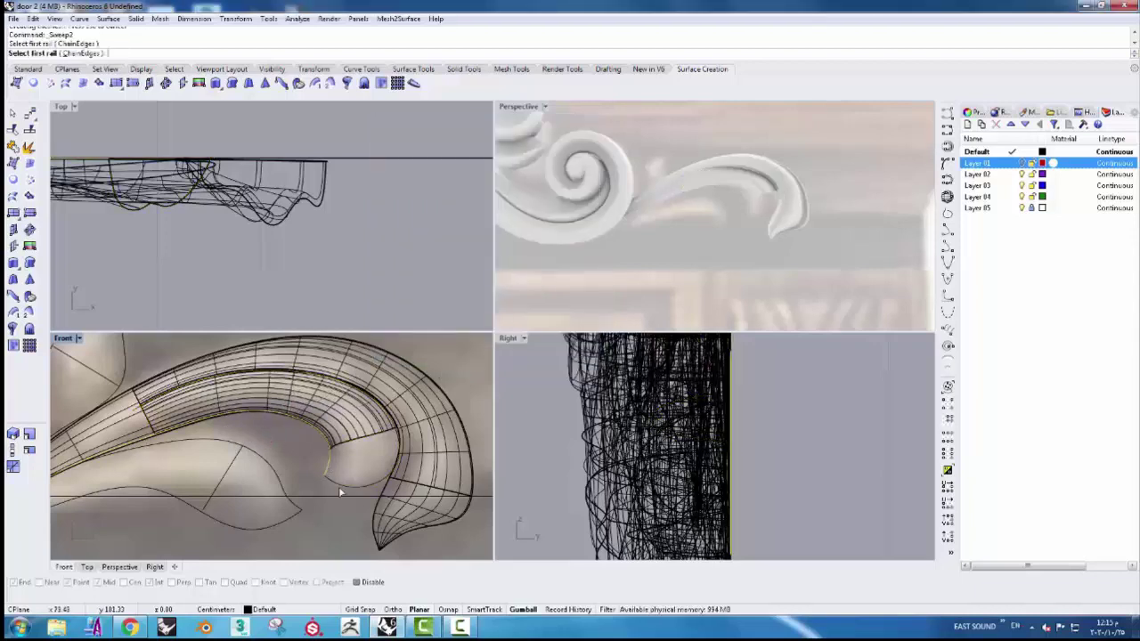
pyautogui.click(358, 447)
pyautogui.rightClick(396, 469)
pyautogui.click(470, 351)
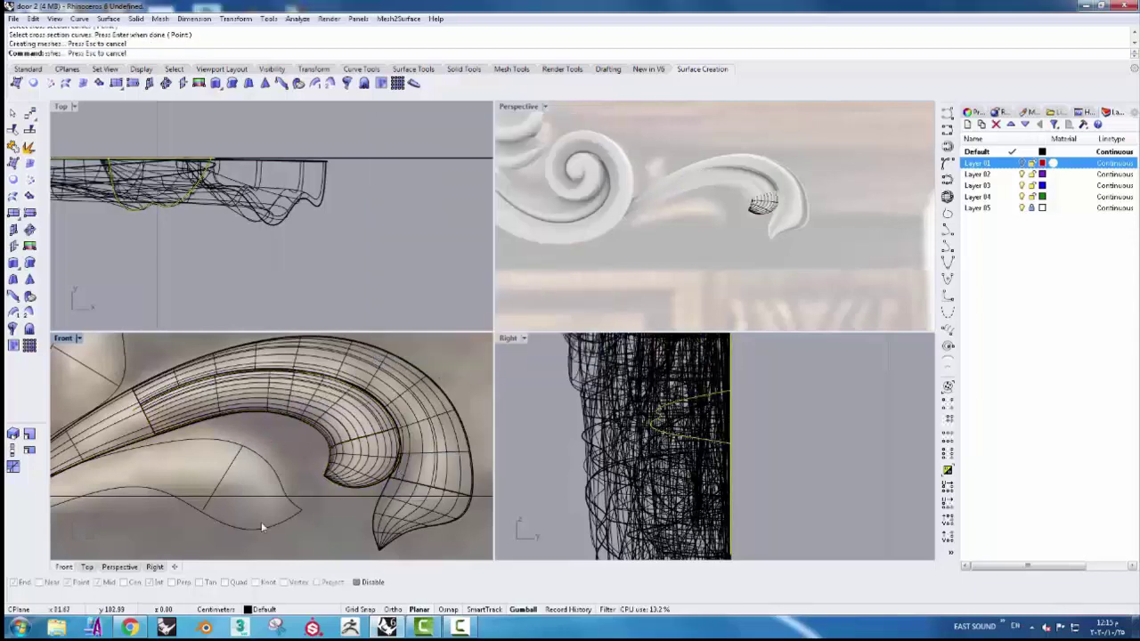
# - Sweep the lower leaf lobe from its two rails with an added slash
pyautogui.moveTo(225, 500); pyautogui.dragTo(324, 448, button='right')
pyautogui.rightClick(323, 448)
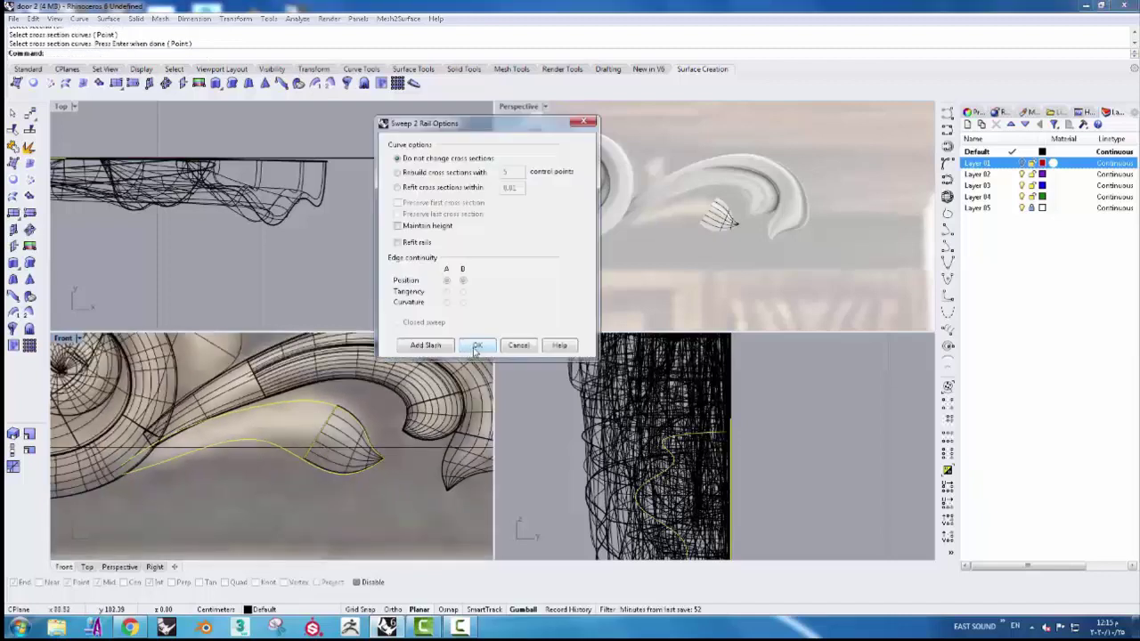
pyautogui.click(478, 344)
pyautogui.click(331, 433)
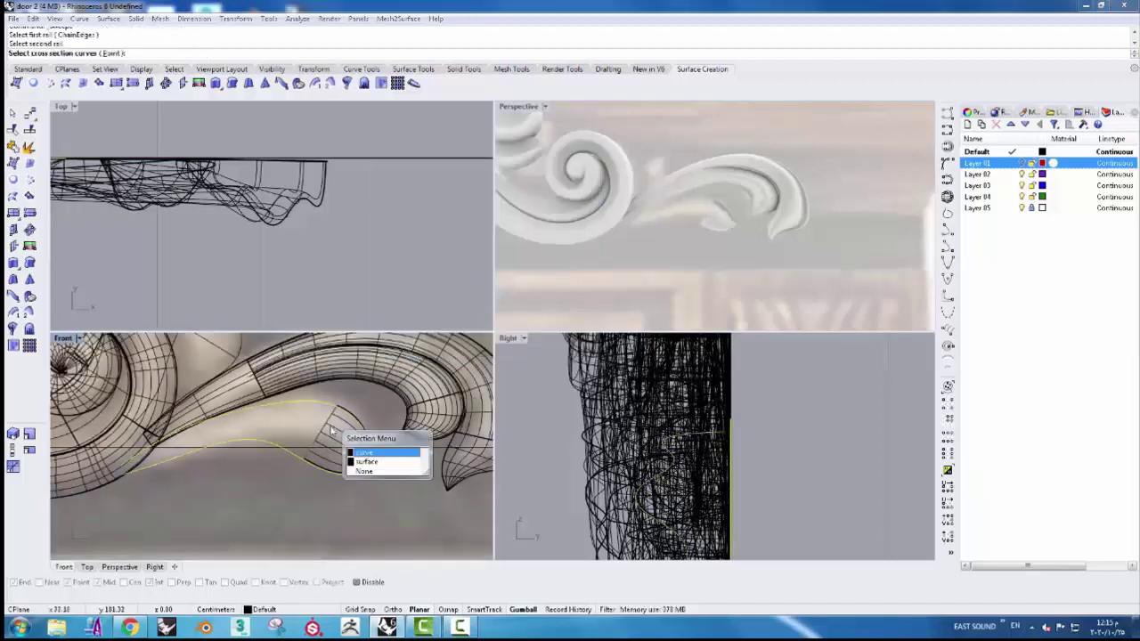
pyautogui.click(373, 455)
pyautogui.rightClick(324, 518)
pyautogui.click(426, 345)
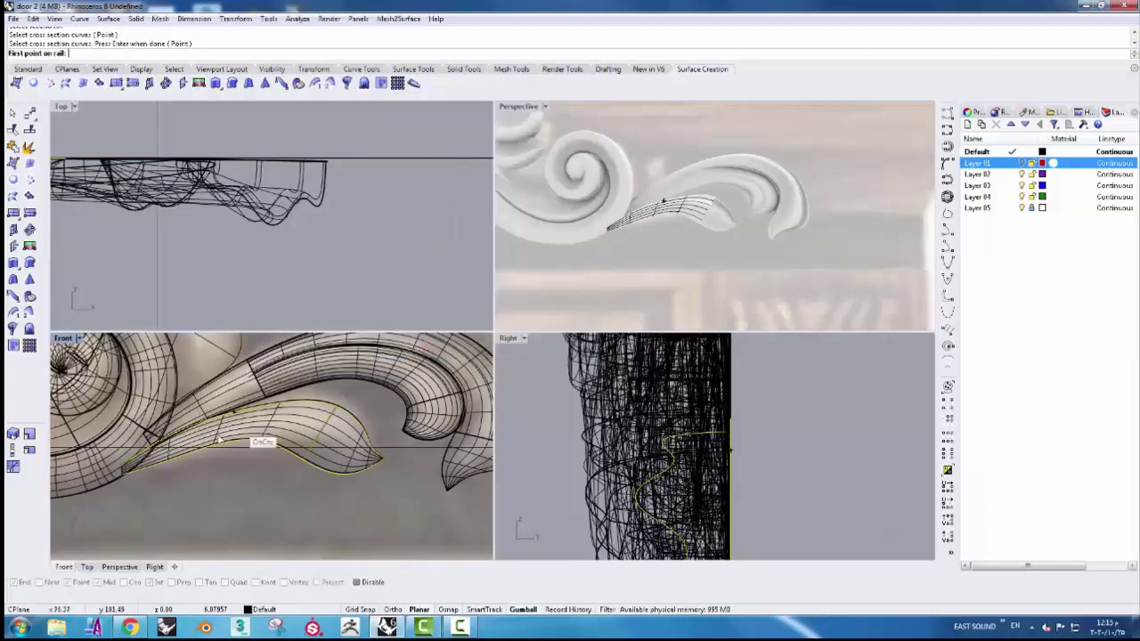
pyautogui.press('Return')
# - Sweep the second upper leaf surface from its rails and cross-section
pyautogui.click(478, 343)
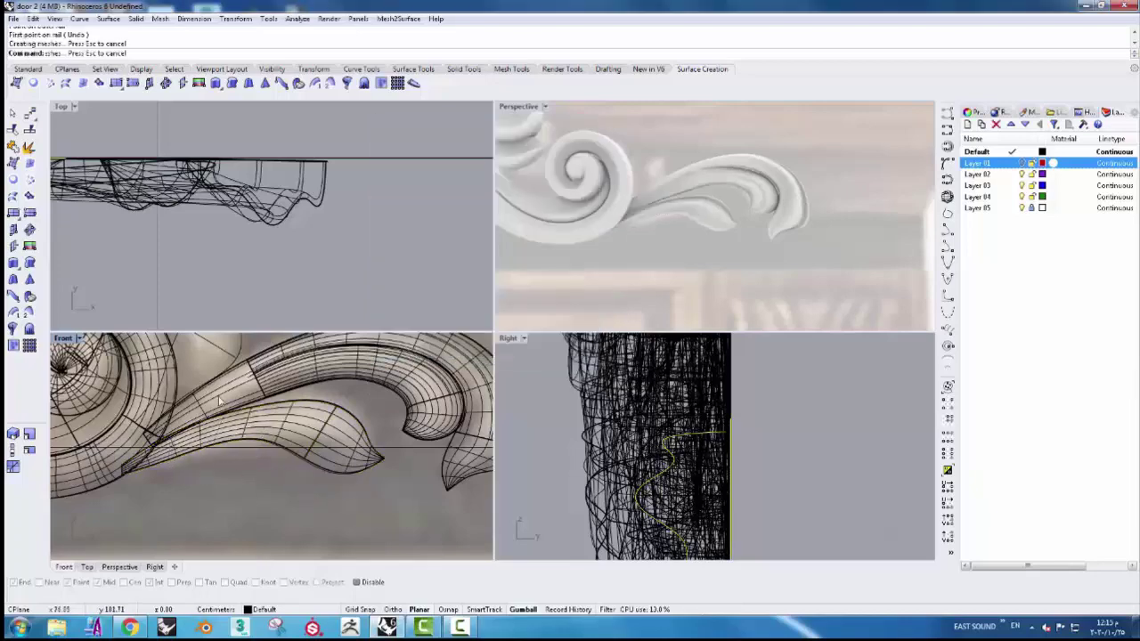
pyautogui.scroll(3, 192, 399)
pyautogui.press('Return')
pyautogui.click(166, 456)
pyautogui.scroll(2, 262, 438)
pyautogui.click(239, 413)
pyautogui.scroll(-3, 239, 413)
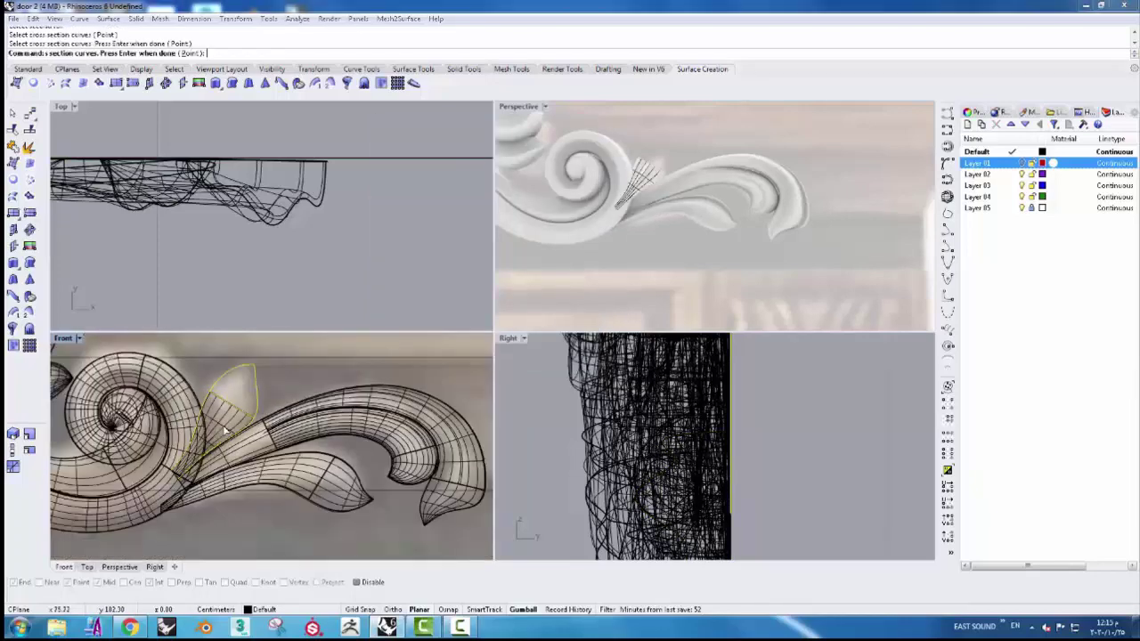
pyautogui.press('Return')
pyautogui.press('Return')
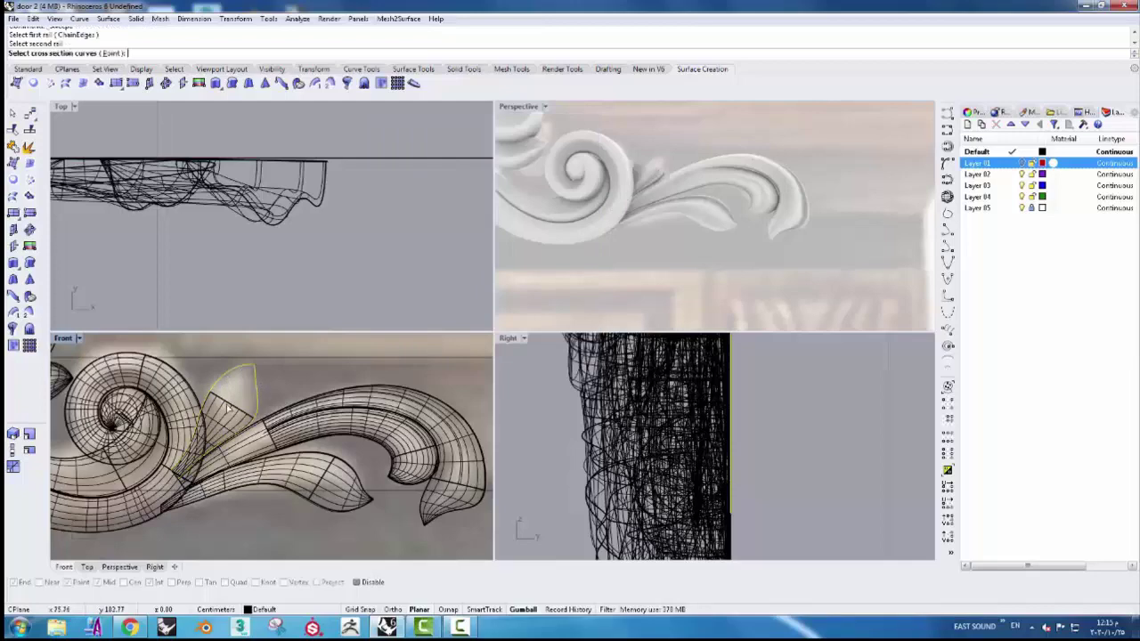
pyautogui.click(228, 408)
pyautogui.click(267, 431)
pyautogui.press('Return')
pyautogui.press('Return')
# - Join the two upper leaf surfaces into one polysurface
pyautogui.scroll(2, 237, 412)
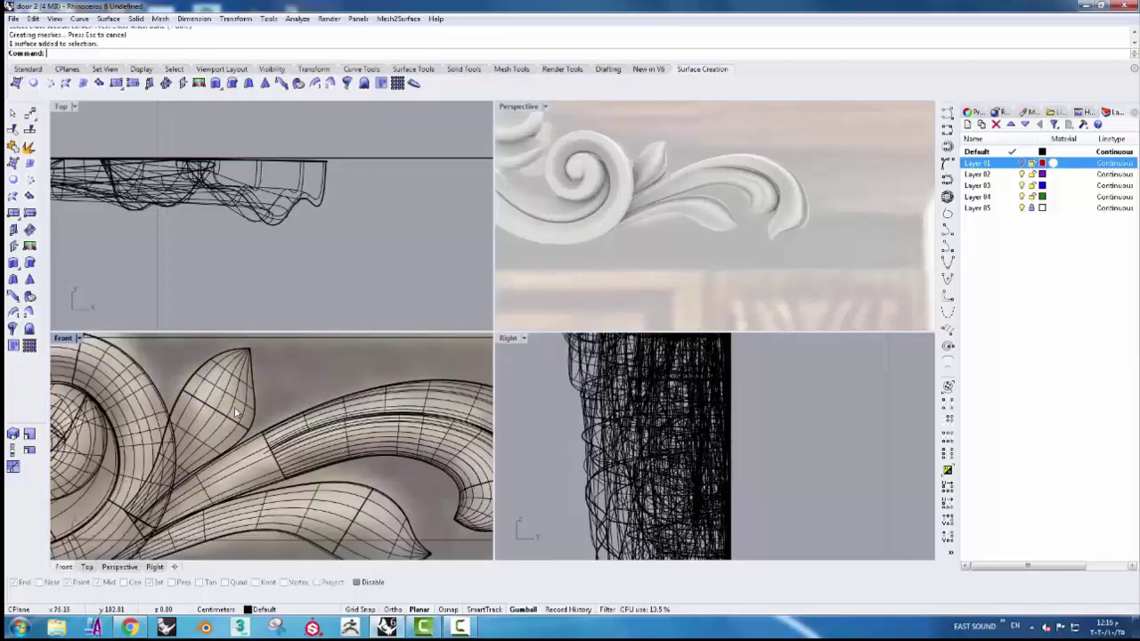
pyautogui.click(236, 413)
pyautogui.scroll(3, 237, 412)
pyautogui.click(15, 150)
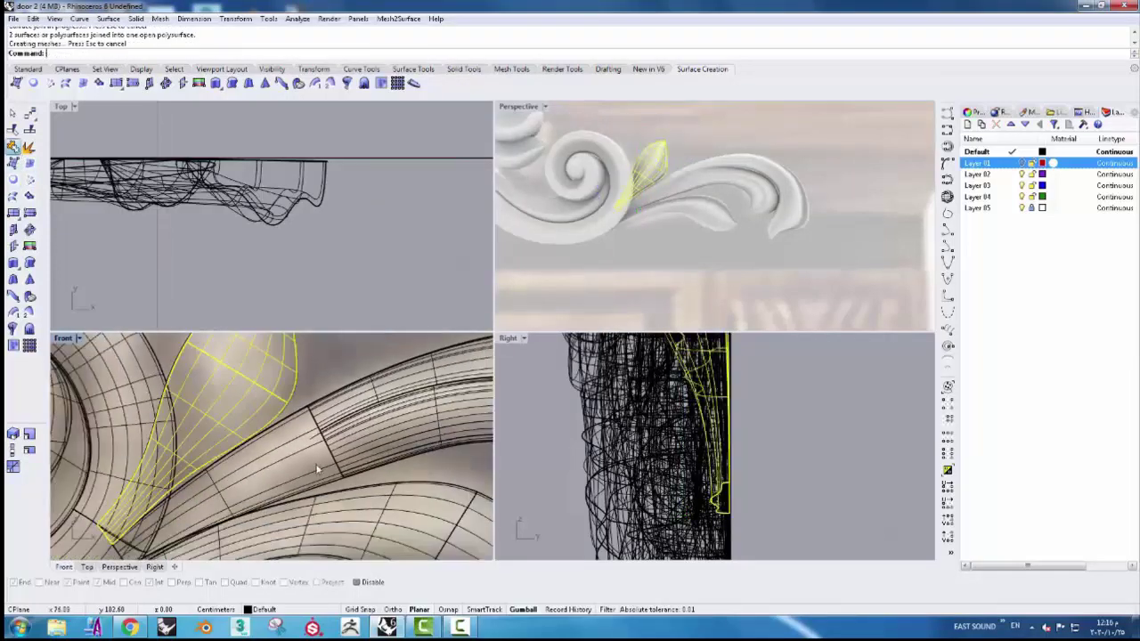
pyautogui.scroll(-3, 267, 445)
pyautogui.scroll(3, 316, 445)
# - Bend the joined upper leaf along a spine to follow the moulding
pyautogui.click(316, 446)
pyautogui.scroll(-2, 316, 445)
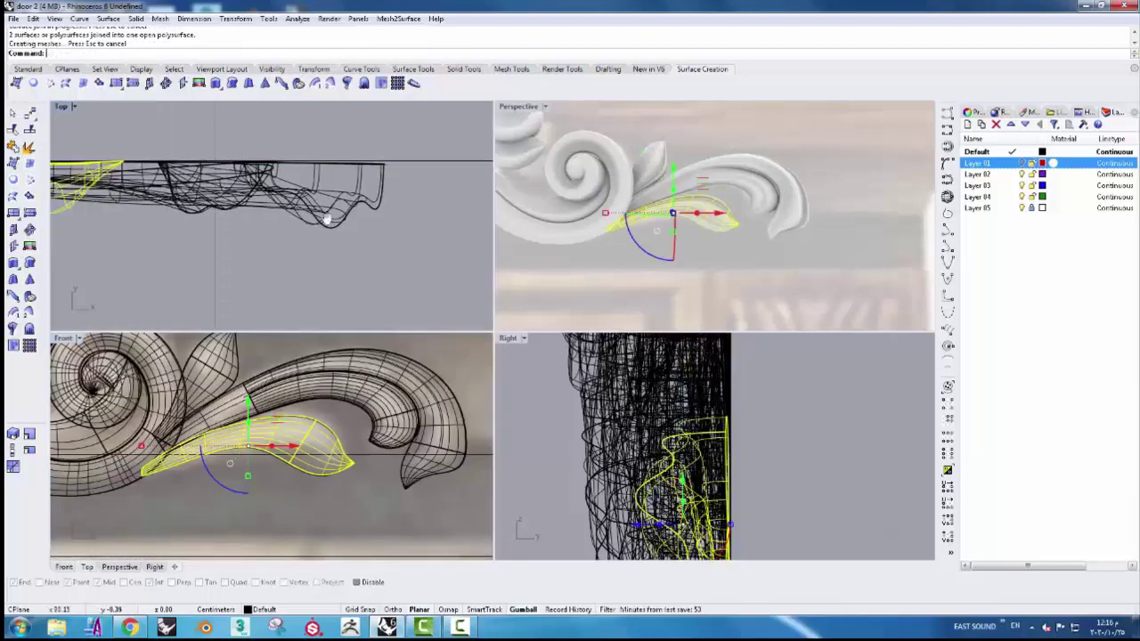
pyautogui.click(314, 68)
pyautogui.click(266, 179)
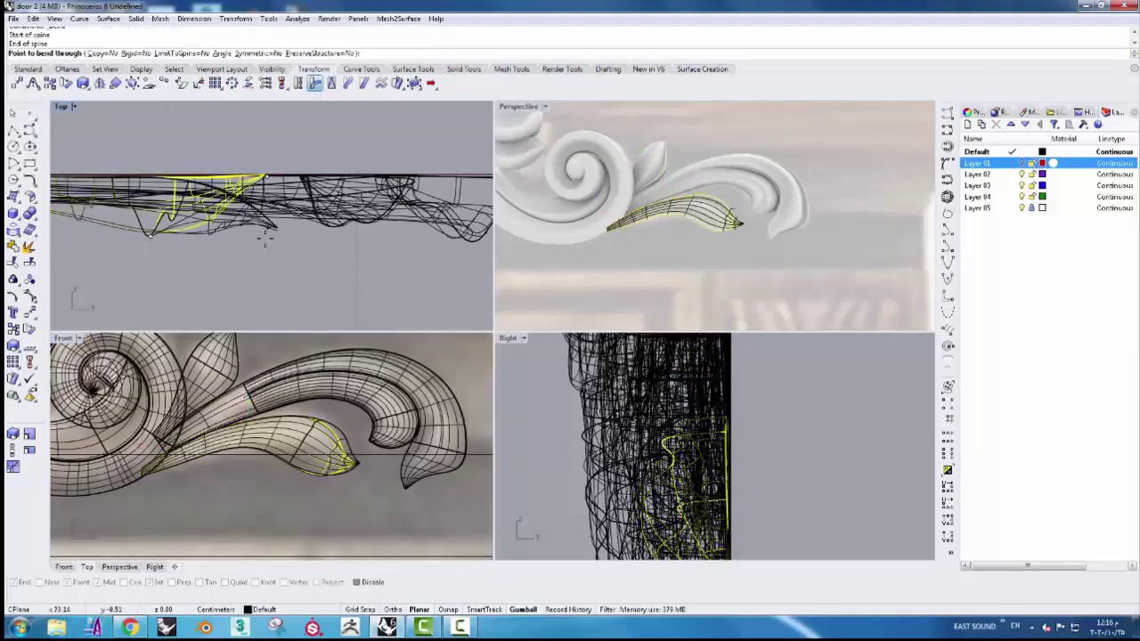
pyautogui.click(223, 242)
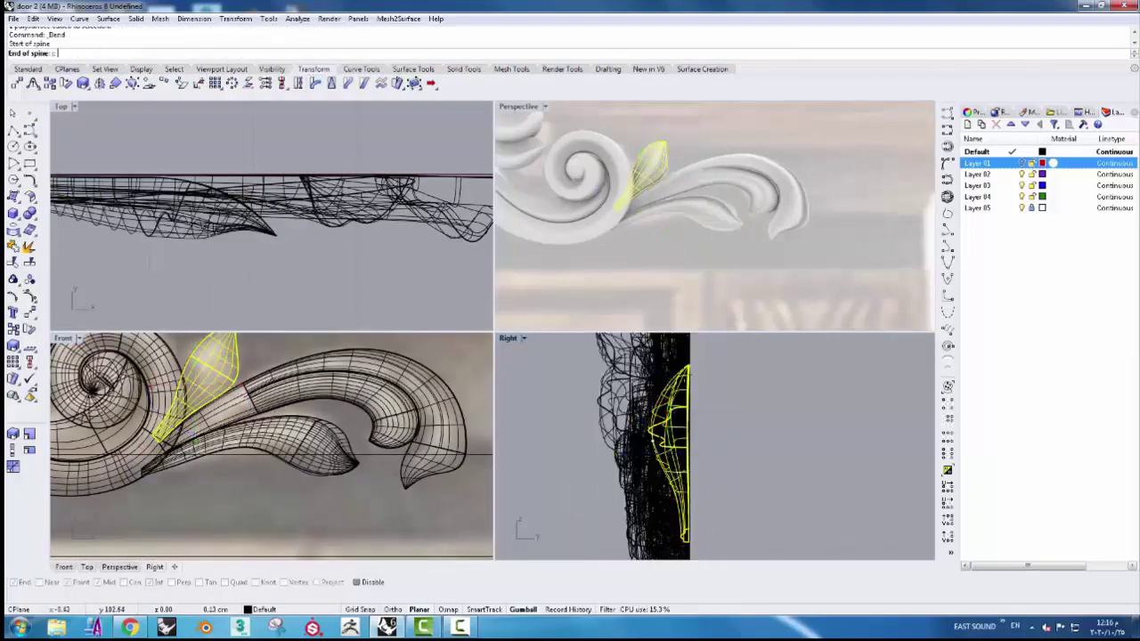
pyautogui.click(684, 356)
pyautogui.click(703, 292)
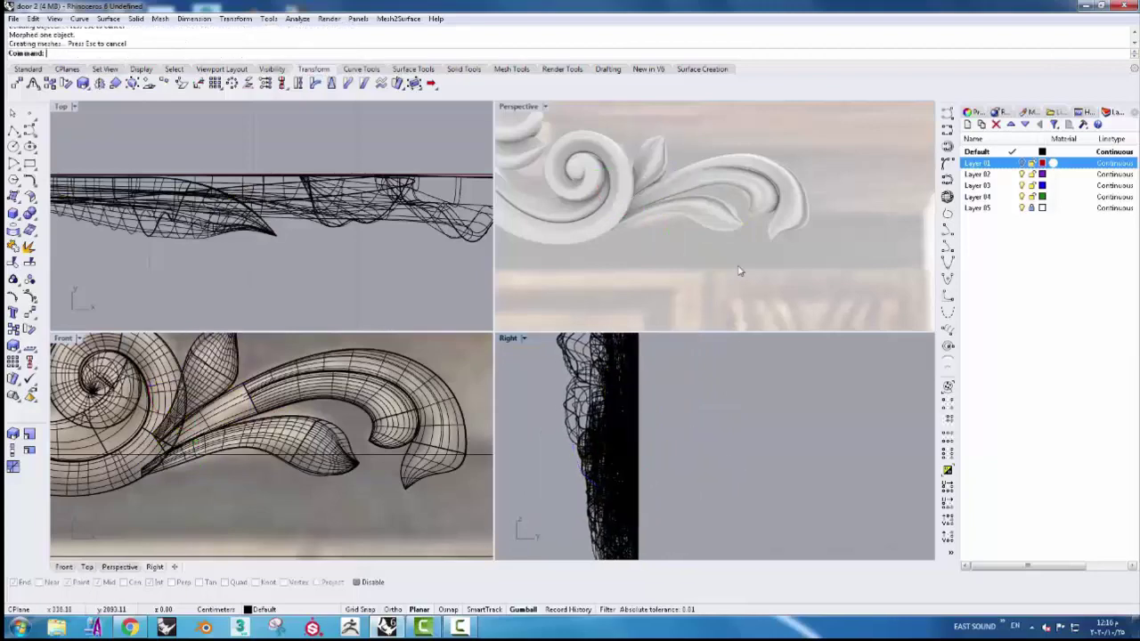
# - Window-select the new leaf ornament parts and move them back in depth onto the cornice
pyautogui.moveTo(738, 271); pyautogui.dragTo(825, 146, button='right')
pyautogui.moveTo(812, 129); pyautogui.dragTo(713, 227)
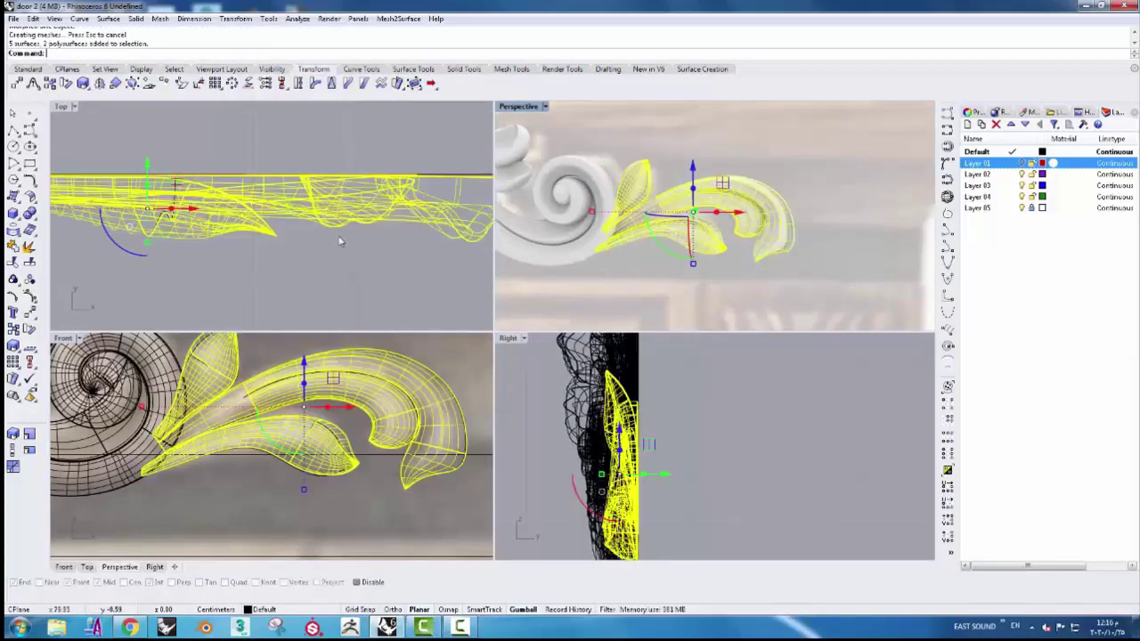
pyautogui.moveTo(338, 239); pyautogui.dragTo(338, 277)
pyautogui.press('Escape')
# - Start the Sphere command from the Solid menu for the spiral's eye
pyautogui.scroll(-2, 725, 247)
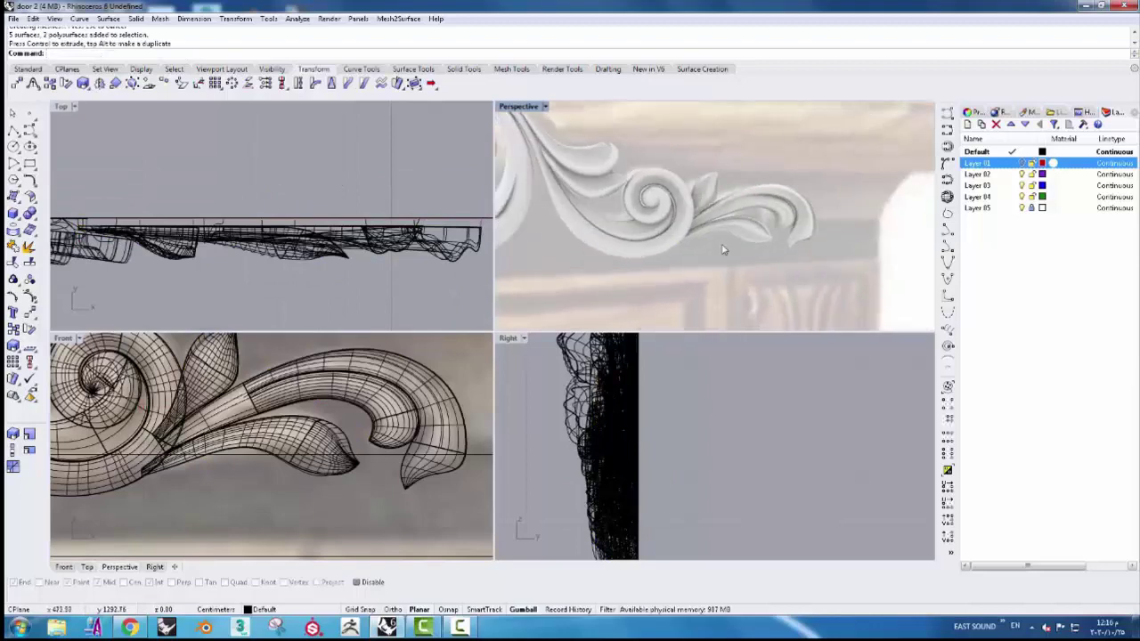
pyautogui.scroll(-2, 593, 272)
pyautogui.scroll(-2, 632, 274)
pyautogui.scroll(-2, 570, 234)
pyautogui.scroll(2, 570, 234)
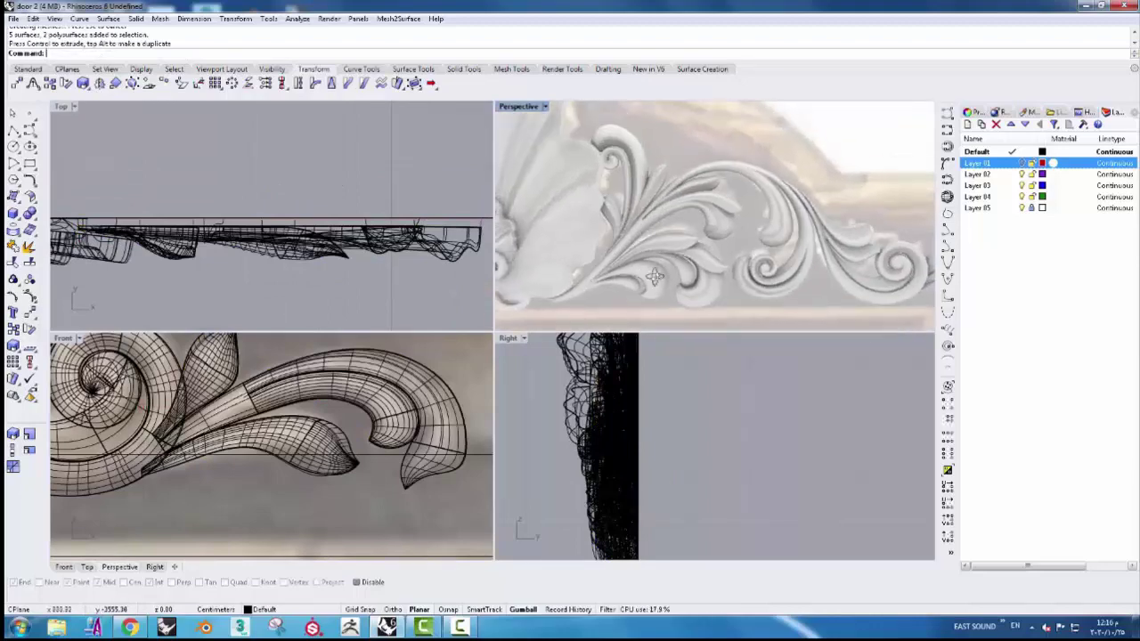
pyautogui.scroll(2, 588, 223)
pyautogui.scroll(2, 623, 210)
pyautogui.scroll(2, 643, 199)
pyautogui.scroll(2, 643, 200)
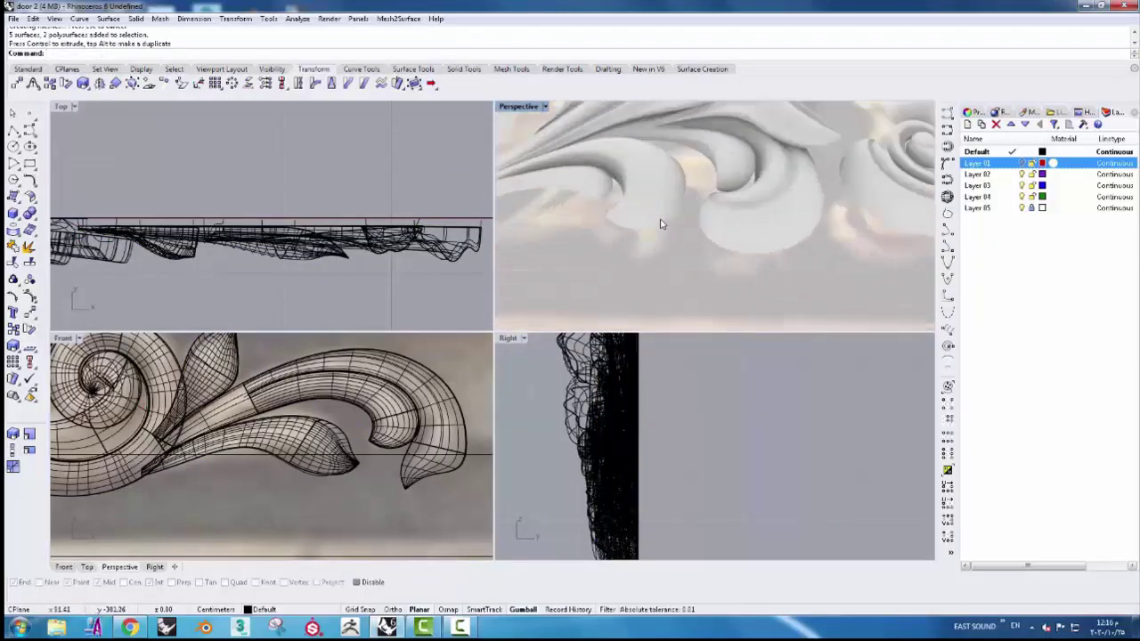
pyautogui.scroll(2, 664, 225)
pyautogui.scroll(2, 703, 234)
pyautogui.scroll(2, 747, 243)
pyautogui.scroll(-2, 748, 243)
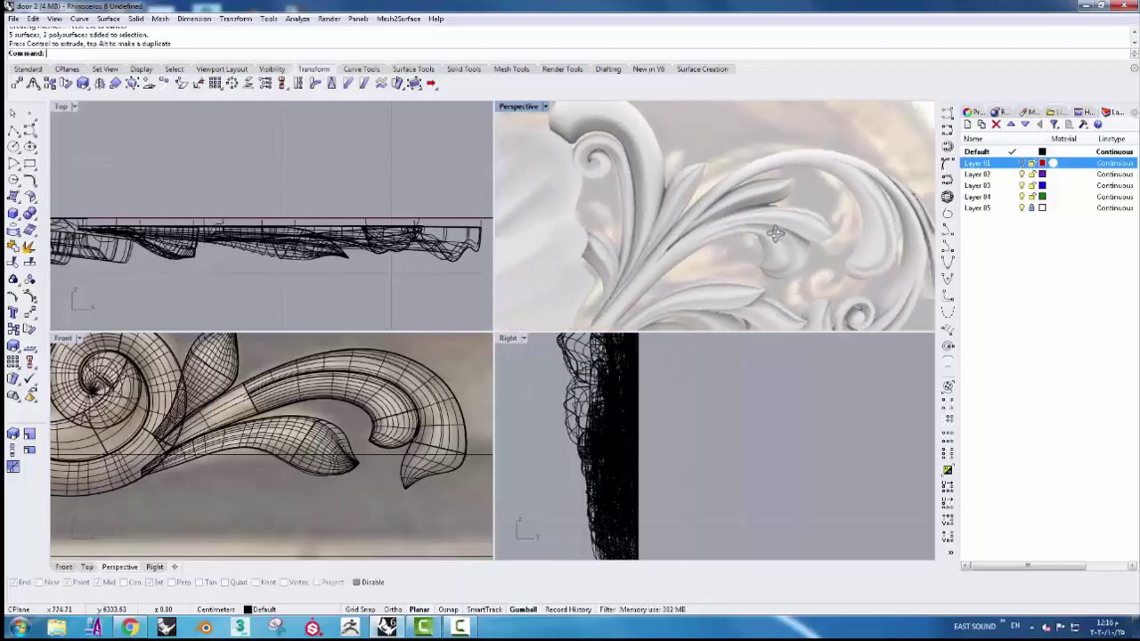
pyautogui.scroll(-2, 207, 419)
pyautogui.scroll(-2, 207, 418)
pyautogui.scroll(2, 178, 410)
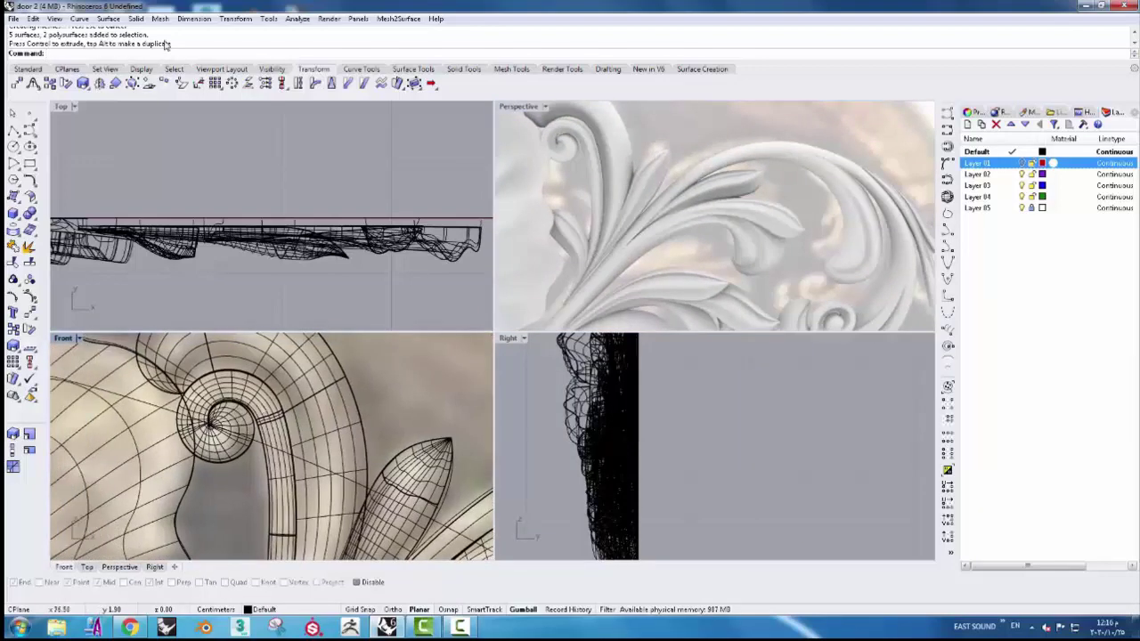
pyautogui.click(135, 18)
pyautogui.click(302, 44)
# - Place the sphere centred on the spiral eye with a radius fitting inside the spiral
pyautogui.scroll(2, 232, 415)
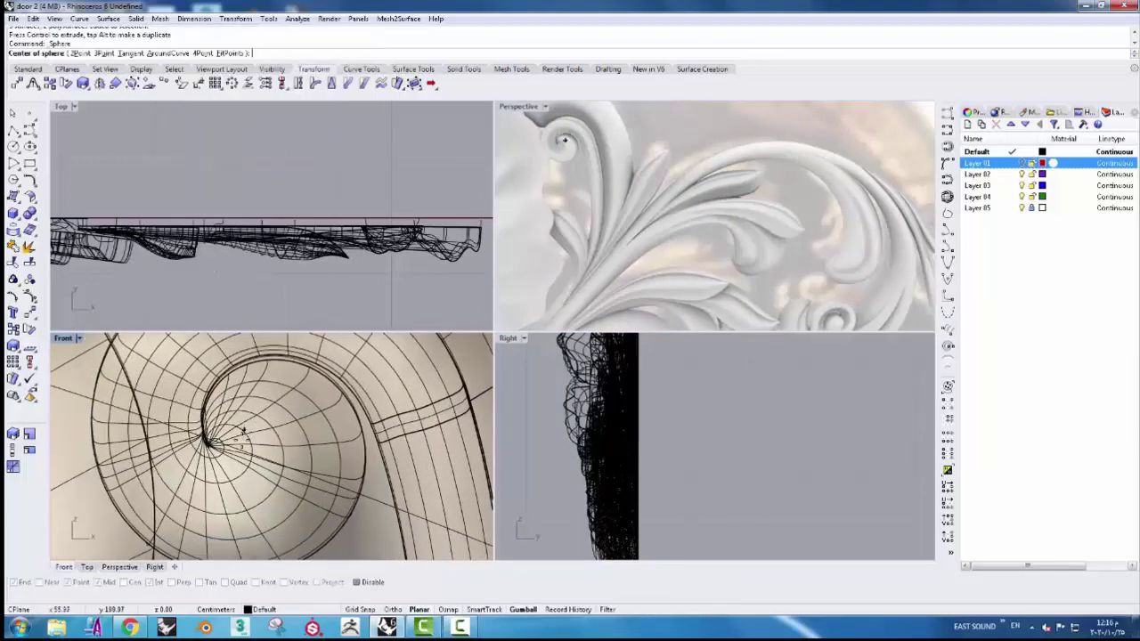
pyautogui.click(255, 437)
pyautogui.scroll(1, 255, 437)
pyautogui.click(321, 498)
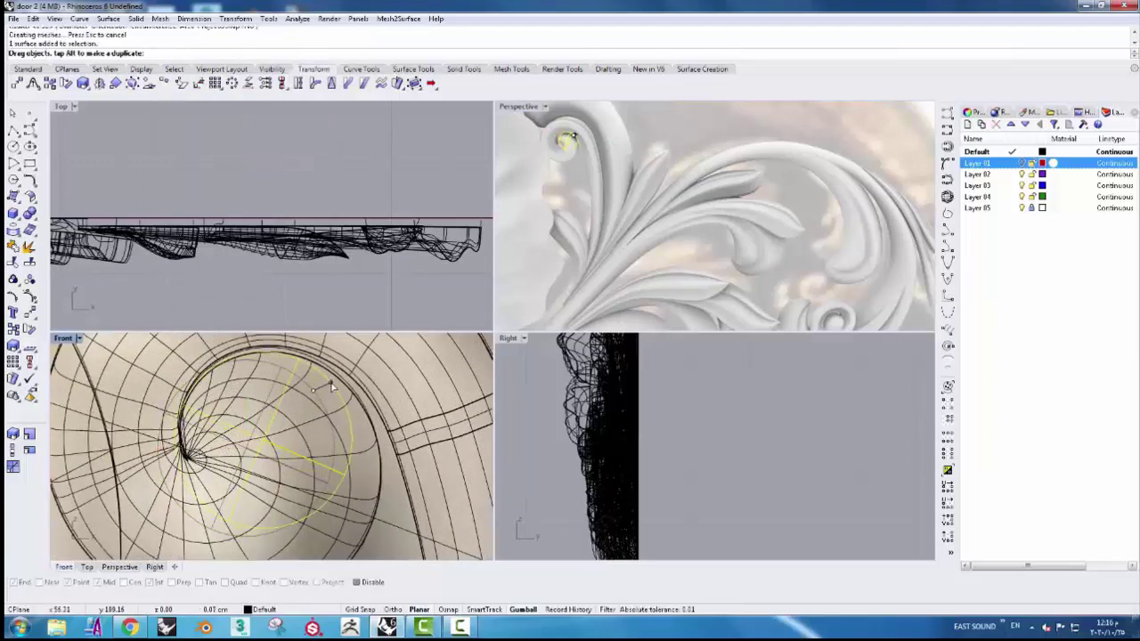
# - Move the sphere lower into the spiral scroll and deselect it
pyautogui.scroll(-1, 329, 198)
pyautogui.scroll(1, 328, 197)
pyautogui.scroll(2, 321, 210)
pyautogui.scroll(2, 316, 214)
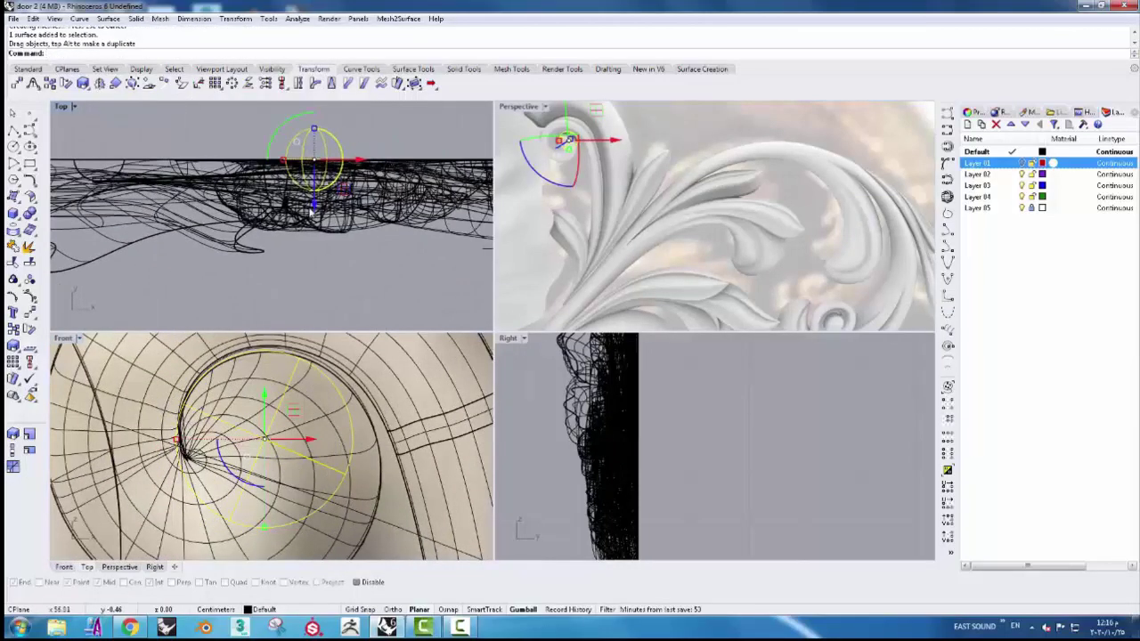
pyautogui.moveTo(313, 214); pyautogui.dragTo(314, 251)
pyautogui.scroll(2, 853, 160)
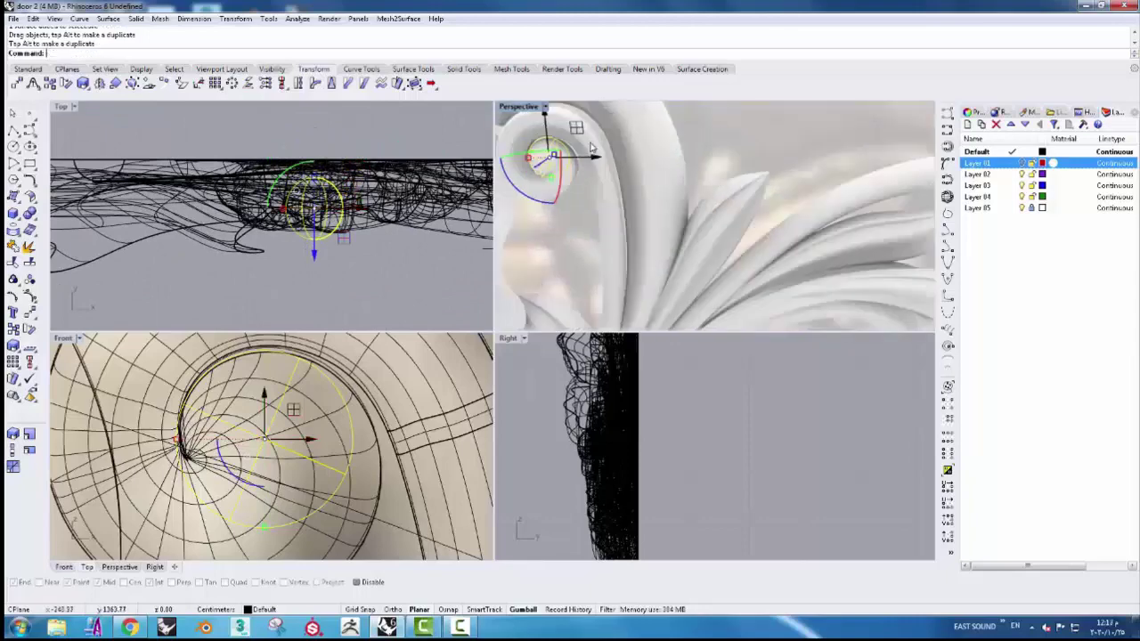
pyautogui.scroll(2, 853, 160)
pyautogui.press('Escape')
# - Orbit and zoom the Perspective view to inspect the acanthus carving along the pediment
pyautogui.scroll(-1, 853, 160)
pyautogui.scroll(-2, 802, 187)
pyautogui.scroll(-2, 748, 214)
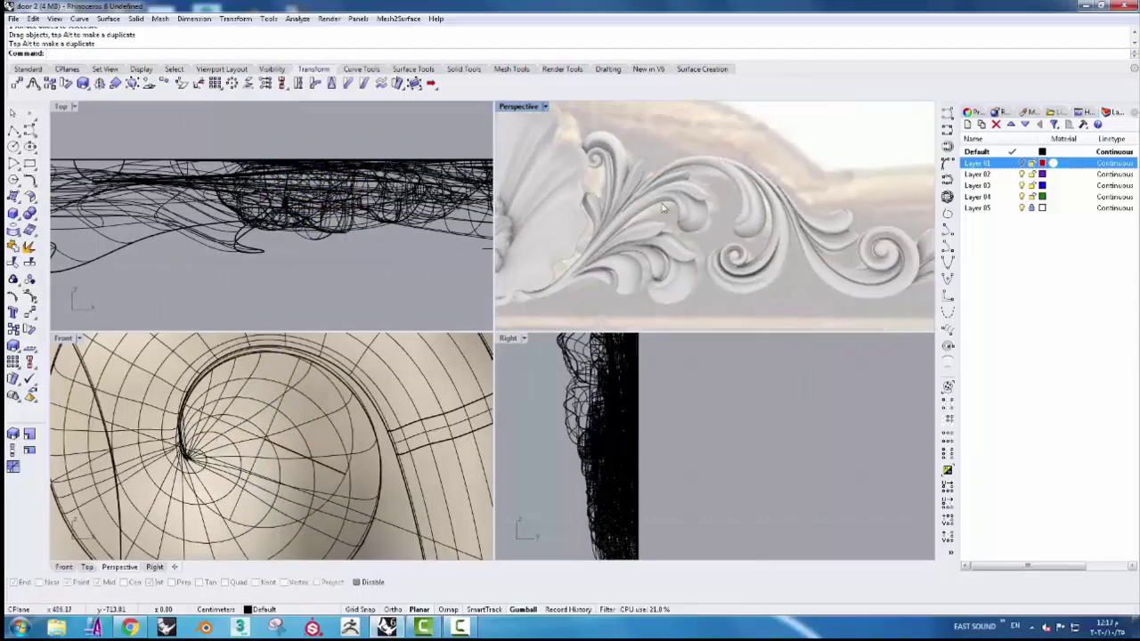
pyautogui.scroll(-2, 693, 242)
pyautogui.moveTo(693, 242); pyautogui.dragTo(728, 253, button='right')
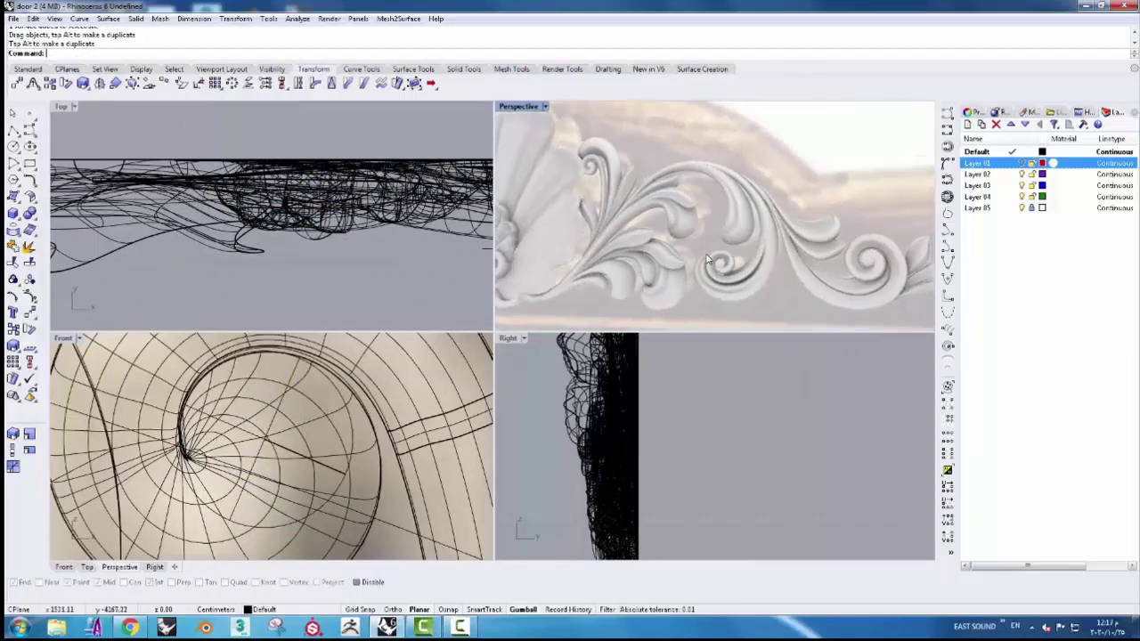
pyautogui.scroll(-1, 611, 245)
pyautogui.scroll(-2, 612, 243)
pyautogui.scroll(3, 613, 239)
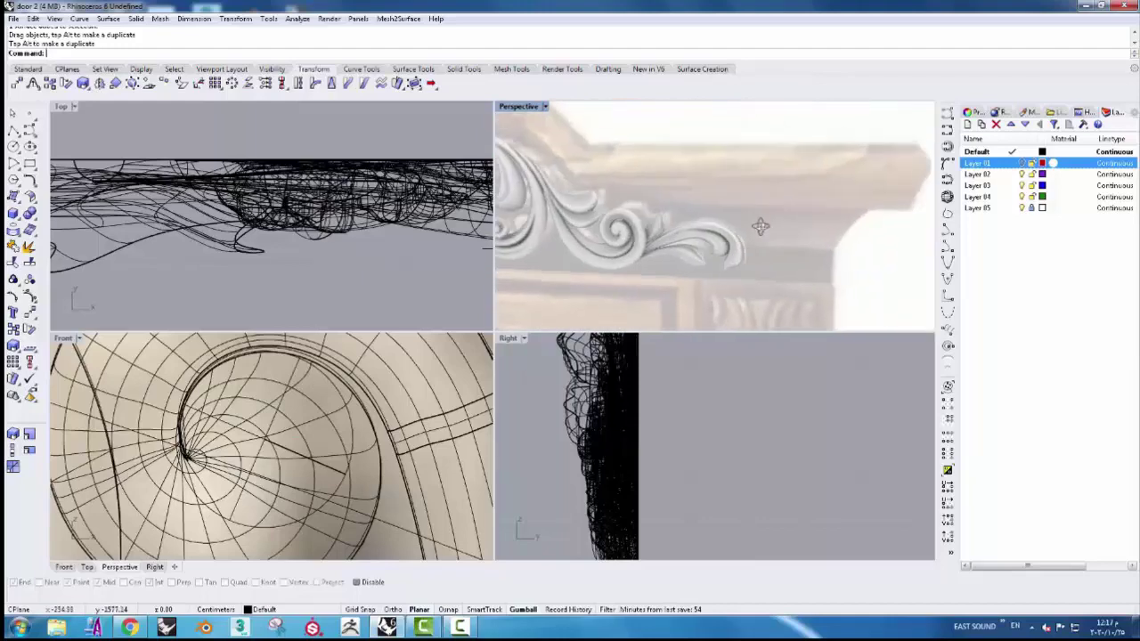
pyautogui.scroll(3, 614, 234)
pyautogui.scroll(-2, 271, 445)
pyautogui.scroll(-2, 272, 445)
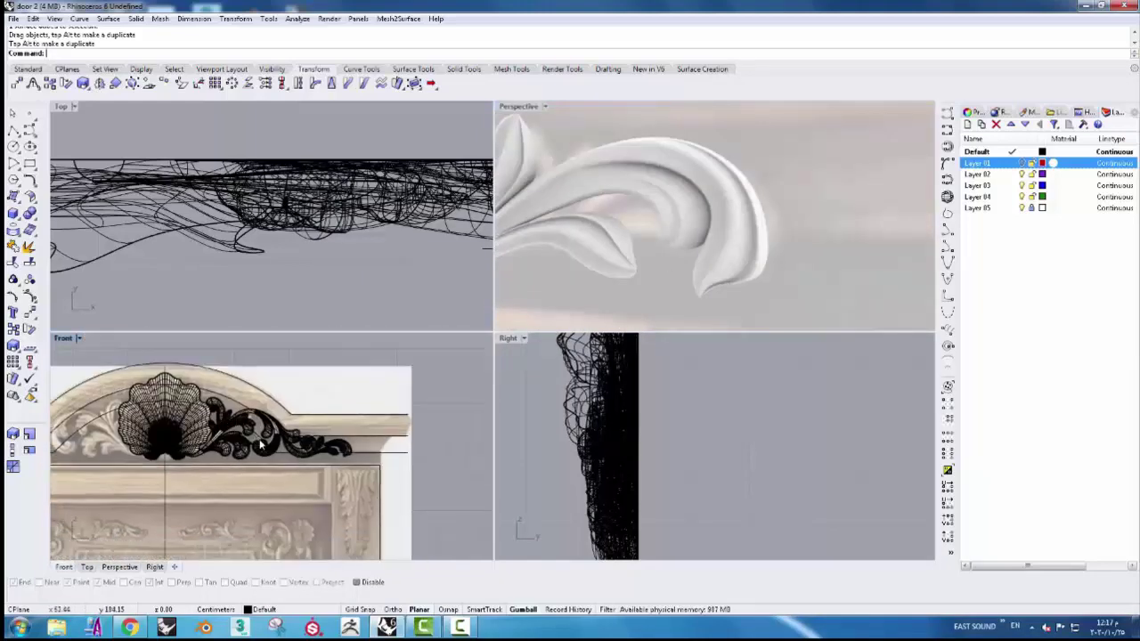
pyautogui.scroll(3, 271, 445)
pyautogui.scroll(-3, 548, 282)
pyautogui.scroll(3, 623, 267)
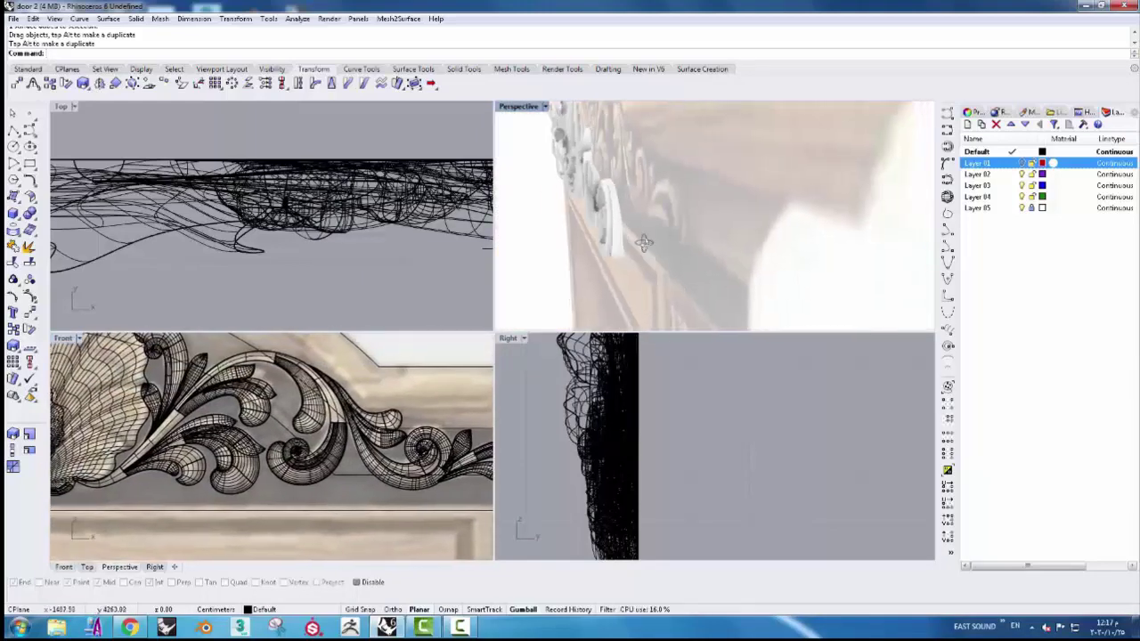
pyautogui.scroll(-3, 694, 258)
pyautogui.scroll(-1, 760, 244)
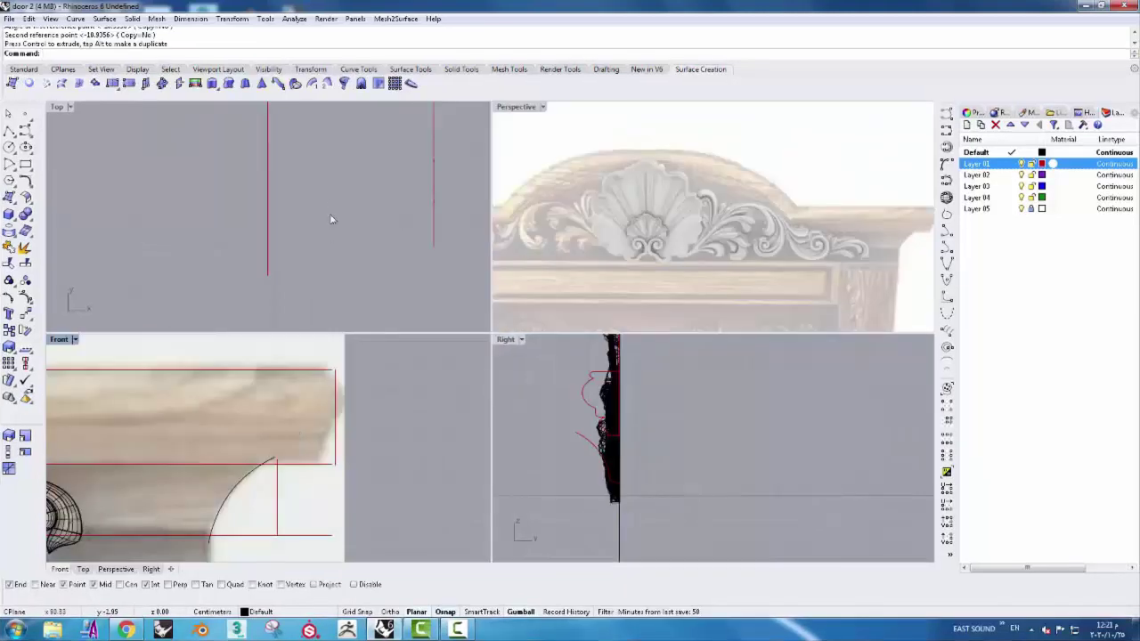
# - Run Sweep2, picking the lower horizontal curve and the second rail curve as rails
pyautogui.click(328, 85)
pyautogui.click(298, 467)
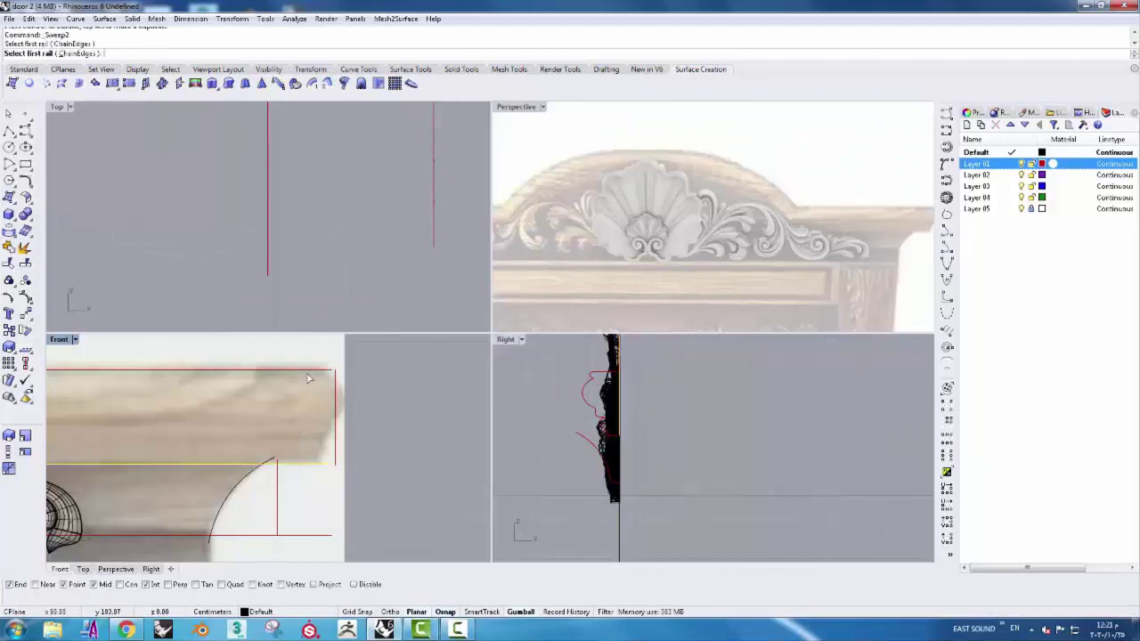
pyautogui.click(317, 376)
pyautogui.scroll(-3, 362, 421)
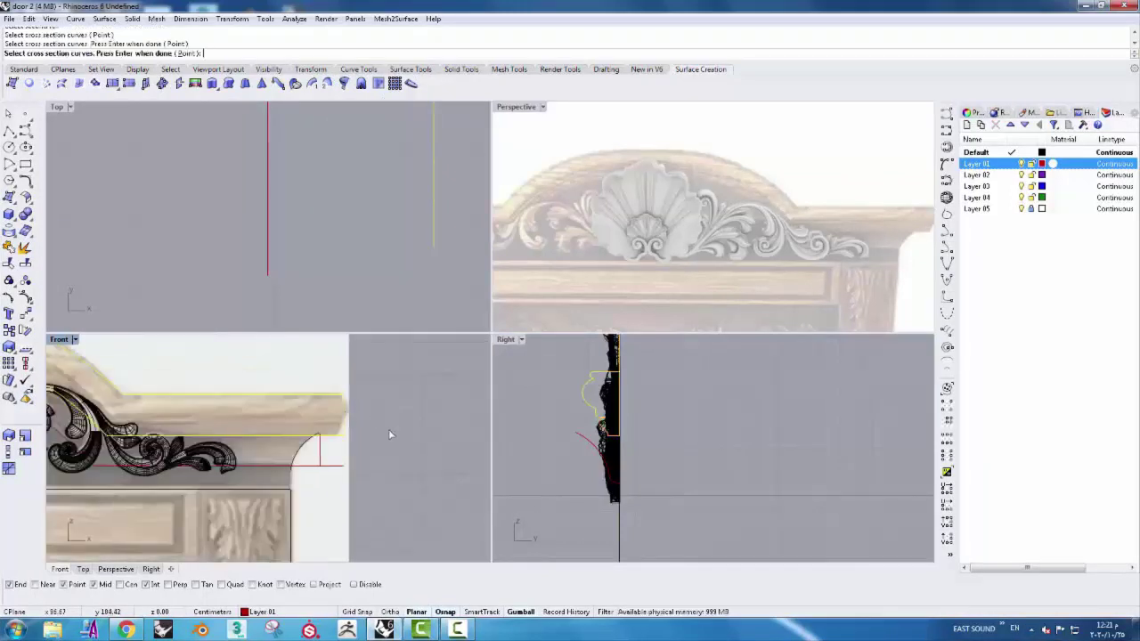
pyautogui.press('Return')
# - Accept the seam and build the cornice sweep surface with Maintain height checked
pyautogui.scroll(-3, 357, 437)
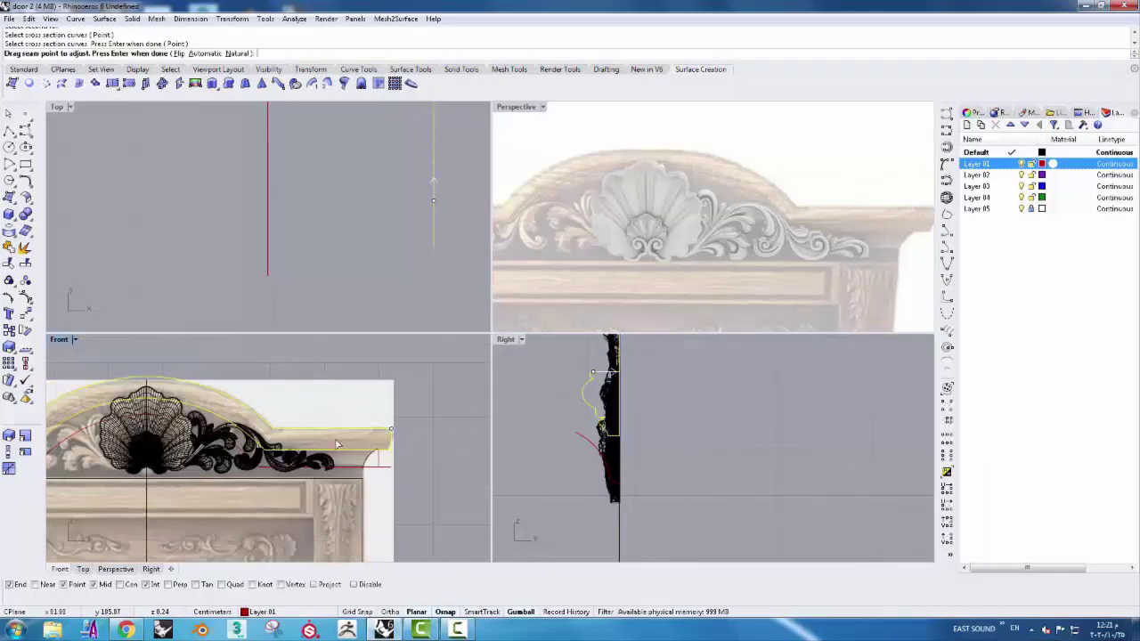
pyautogui.scroll(-3, 303, 383)
pyautogui.scroll(-2, 295, 366)
pyautogui.press('Return')
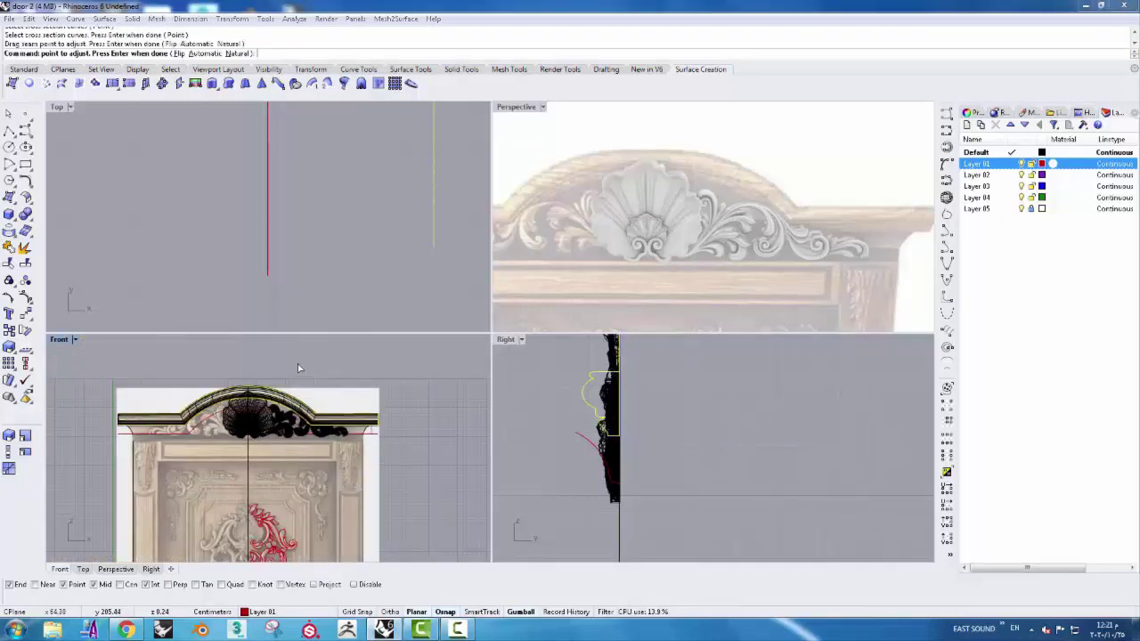
pyautogui.press('Return')
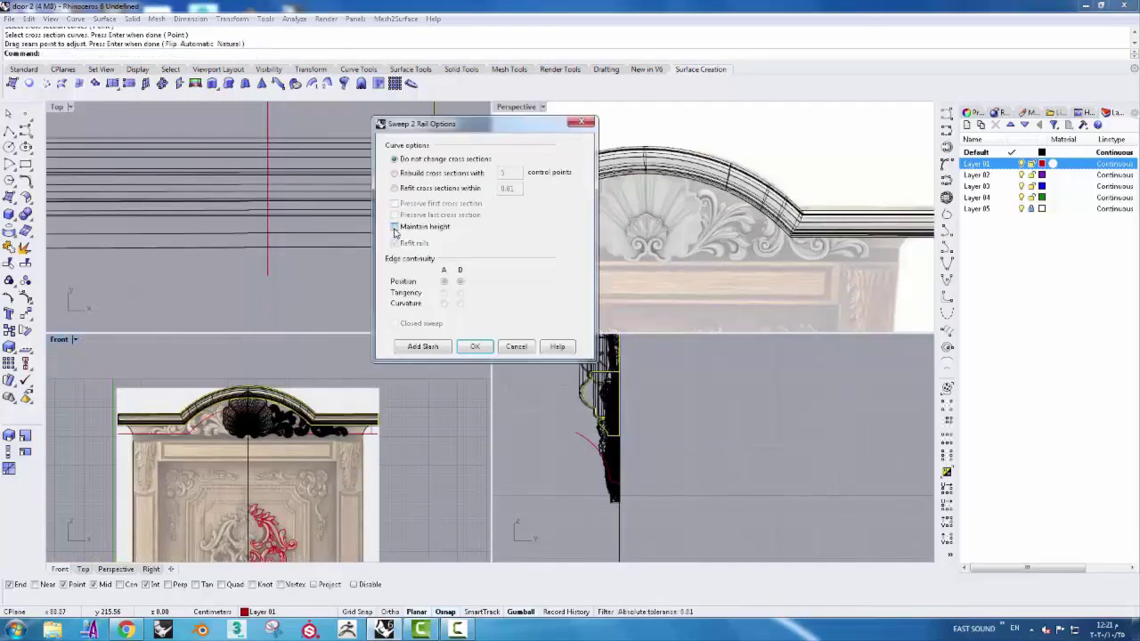
pyautogui.click(395, 229)
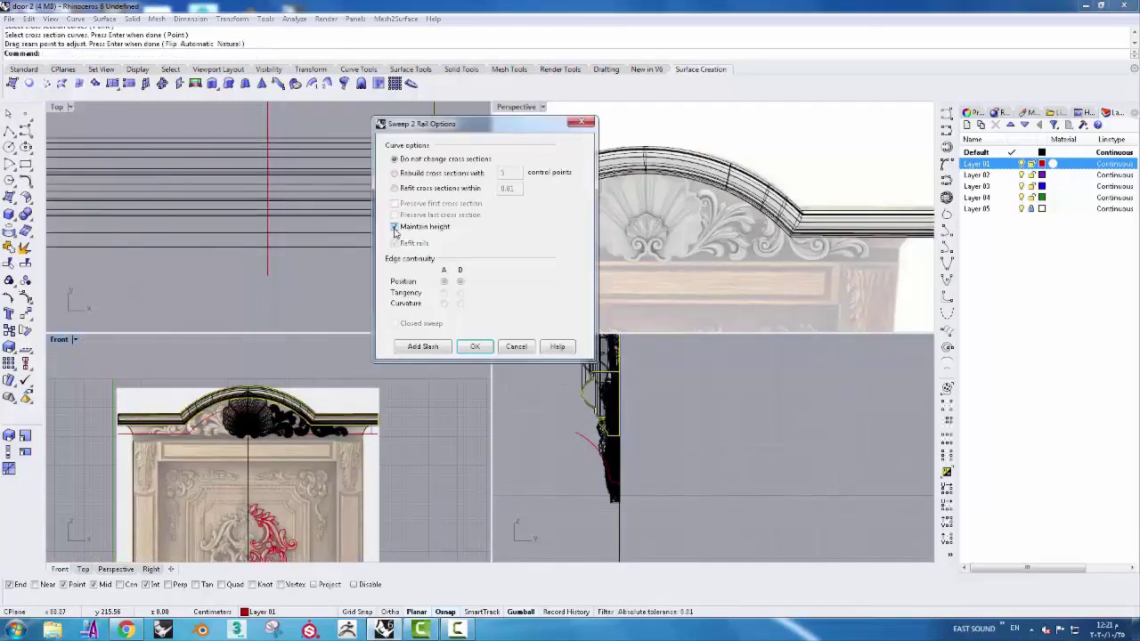
pyautogui.click(486, 348)
pyautogui.scroll(3, 373, 436)
pyautogui.scroll(3, 373, 436)
pyautogui.moveTo(360, 442); pyautogui.dragTo(335, 444, button='right')
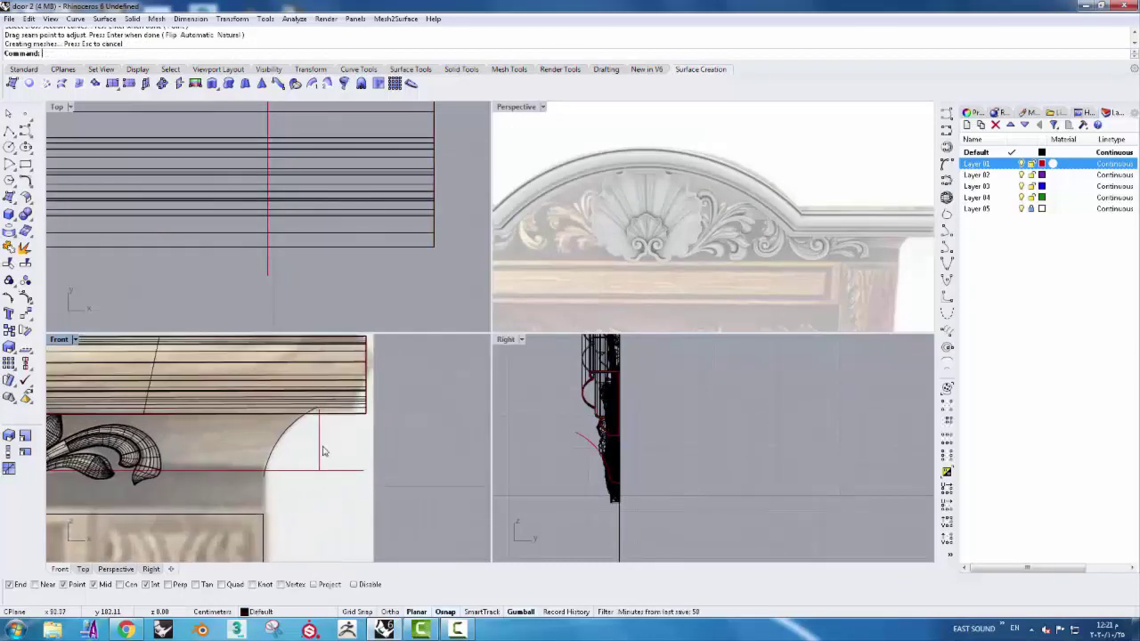
# - Repeat Sweep2 on the lower curve and correct second rail to create a second moulding surface
pyautogui.press('Return')
pyautogui.click(305, 470)
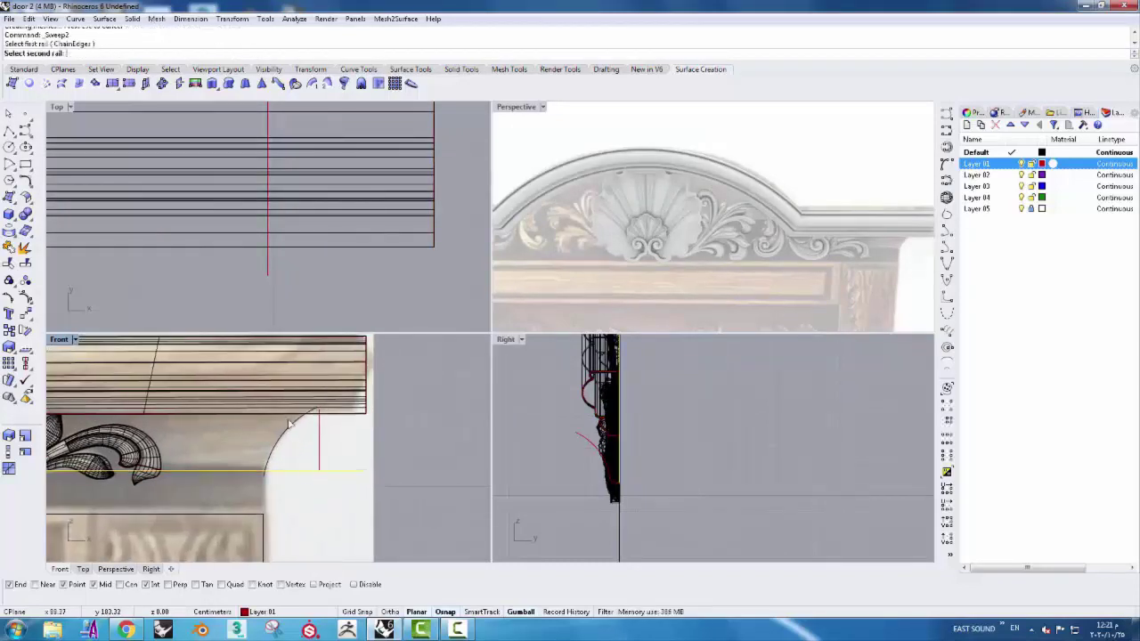
pyautogui.click(286, 420)
pyautogui.click(318, 447)
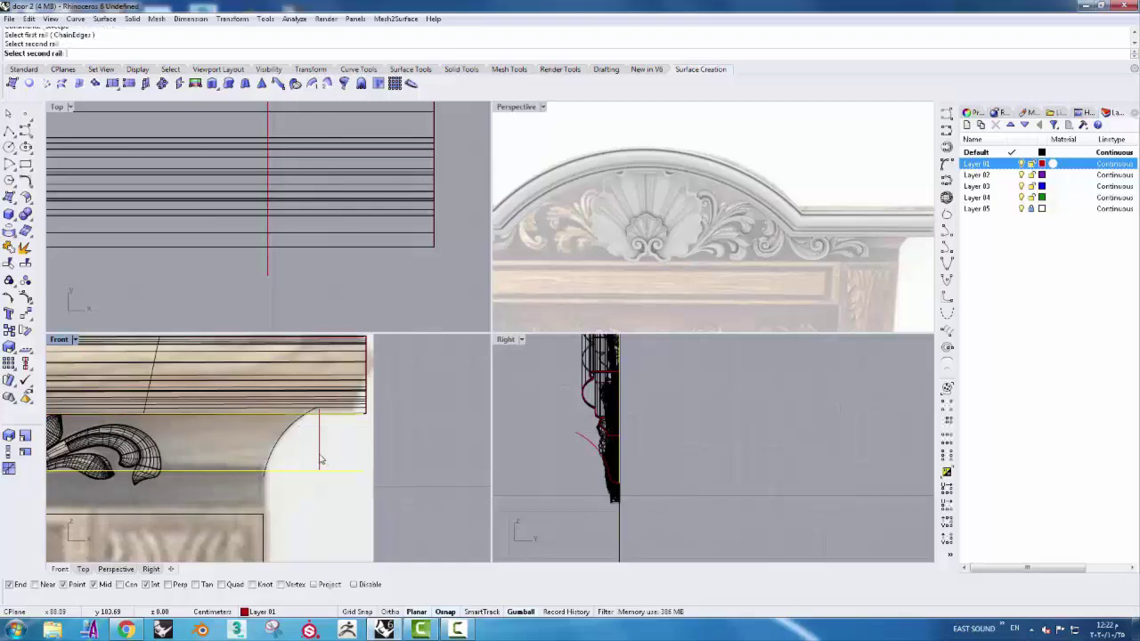
pyautogui.scroll(-2, 343, 458)
pyautogui.press('Return')
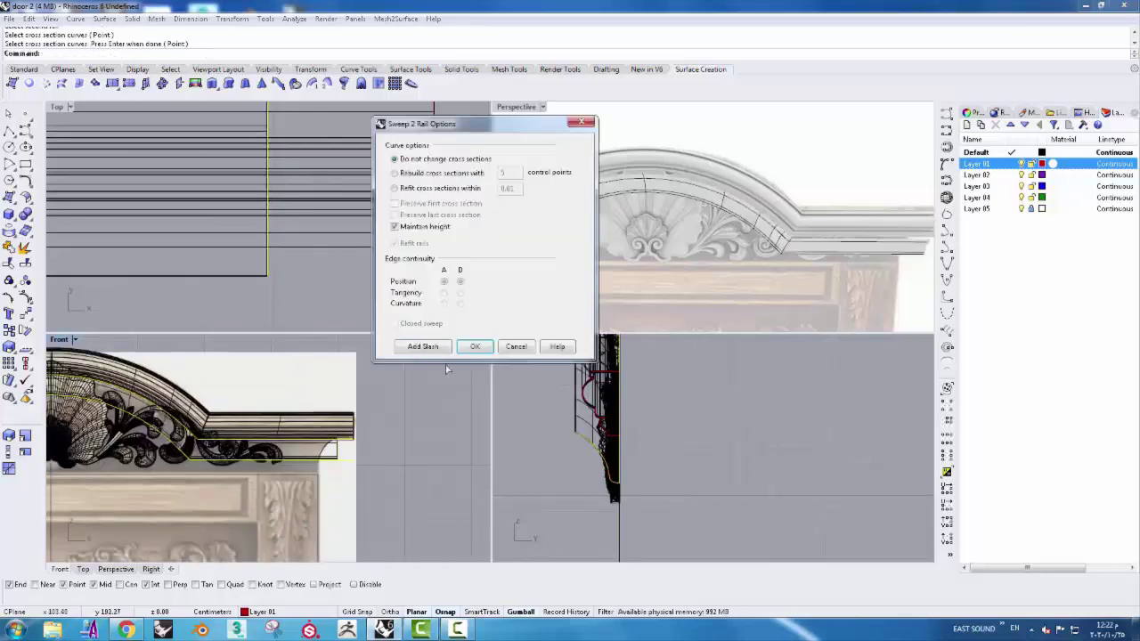
pyautogui.click(475, 346)
# - Move the new sweep surface forward off the wall, then clear the selection
pyautogui.moveTo(864, 241); pyautogui.dragTo(833, 248, button='right')
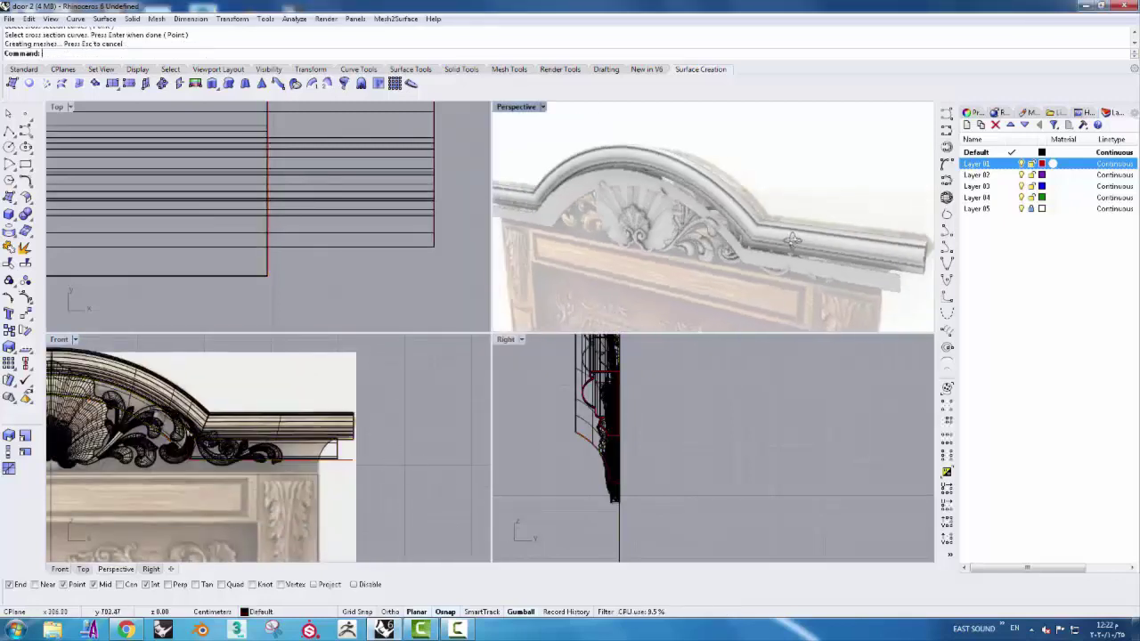
pyautogui.scroll(5, 832, 248)
pyautogui.scroll(-2, 832, 249)
pyautogui.click(807, 278)
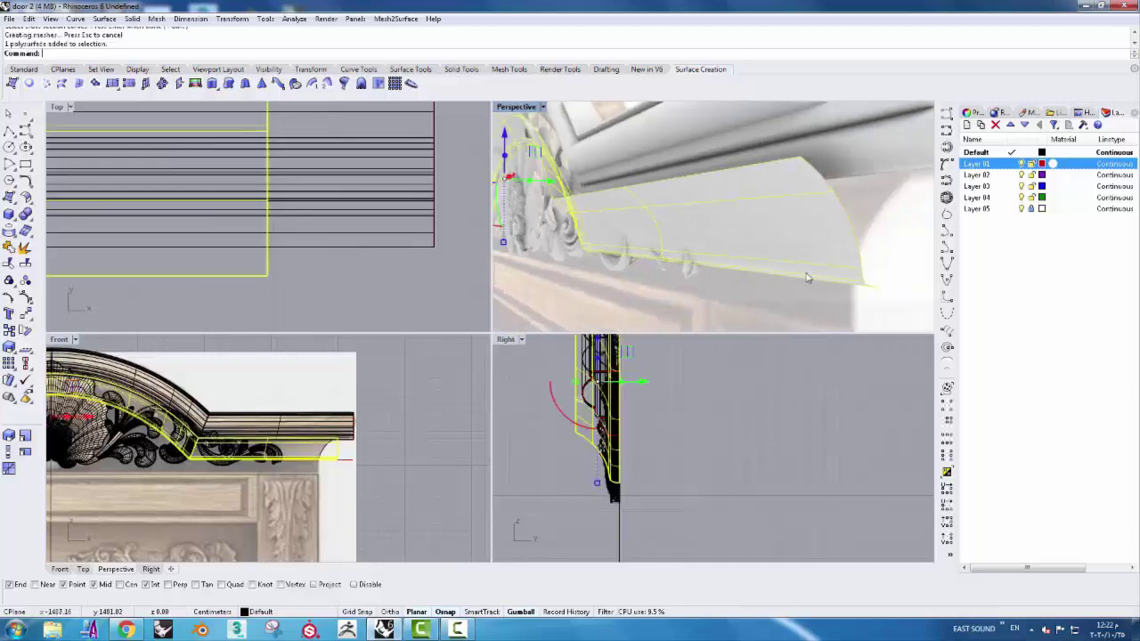
pyautogui.moveTo(805, 258); pyautogui.dragTo(700, 352, button='right')
pyautogui.moveTo(649, 382); pyautogui.dragTo(679, 383)
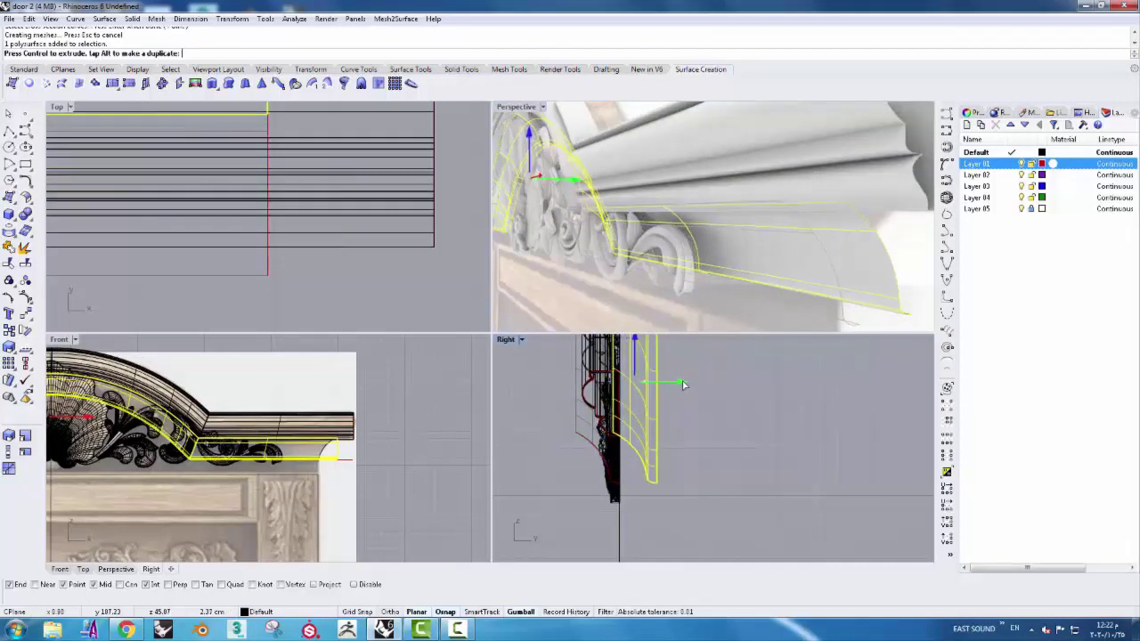
pyautogui.moveTo(680, 383); pyautogui.dragTo(682, 382)
pyautogui.moveTo(784, 223)
pyautogui.mouseDown(button='right')
pyautogui.moveTo(833, 238)
pyautogui.moveTo(784, 223)
pyautogui.mouseUp(button='right')
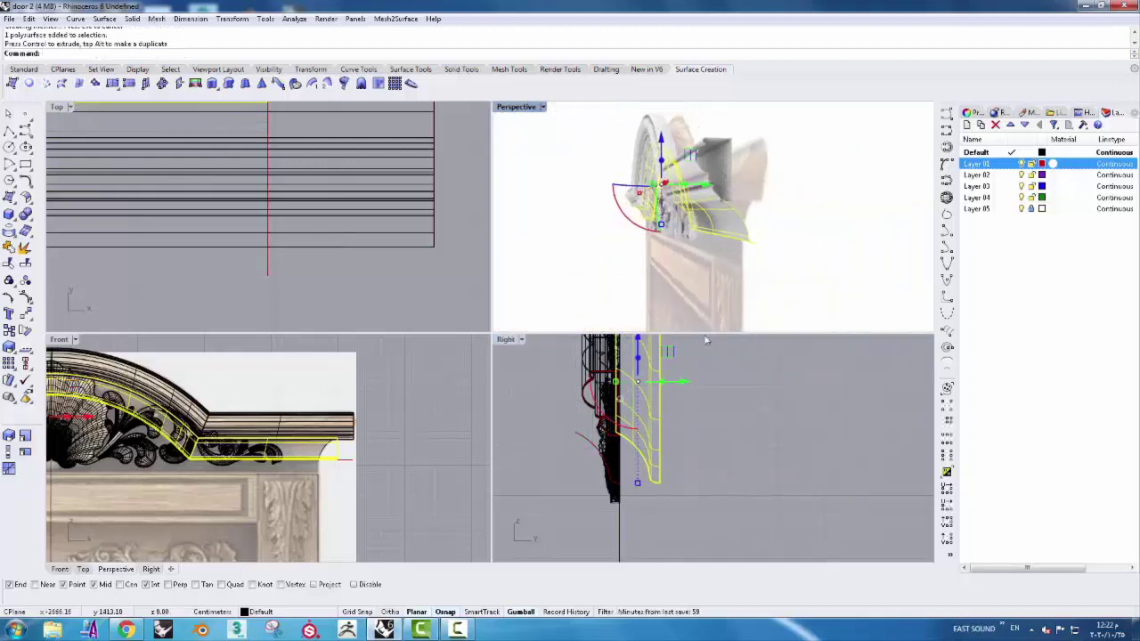
pyautogui.moveTo(677, 401); pyautogui.dragTo(677, 445, button='right')
pyautogui.scroll(-2, 676, 445)
pyautogui.scroll(3, 723, 221)
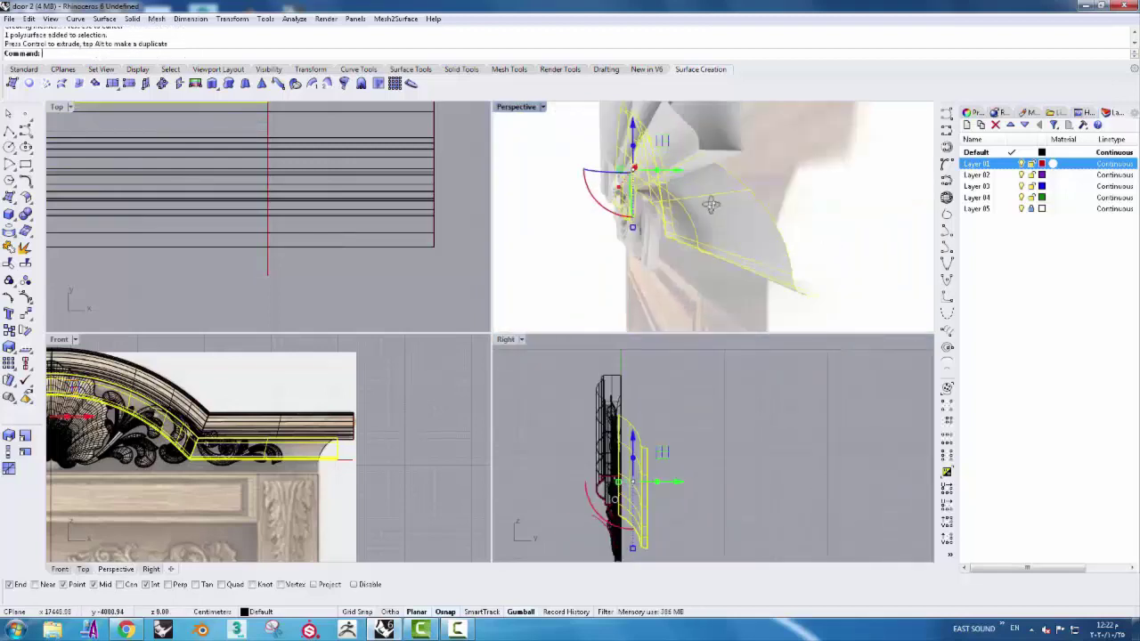
pyautogui.moveTo(712, 204); pyautogui.dragTo(830, 216, button='right')
pyautogui.press('Escape')
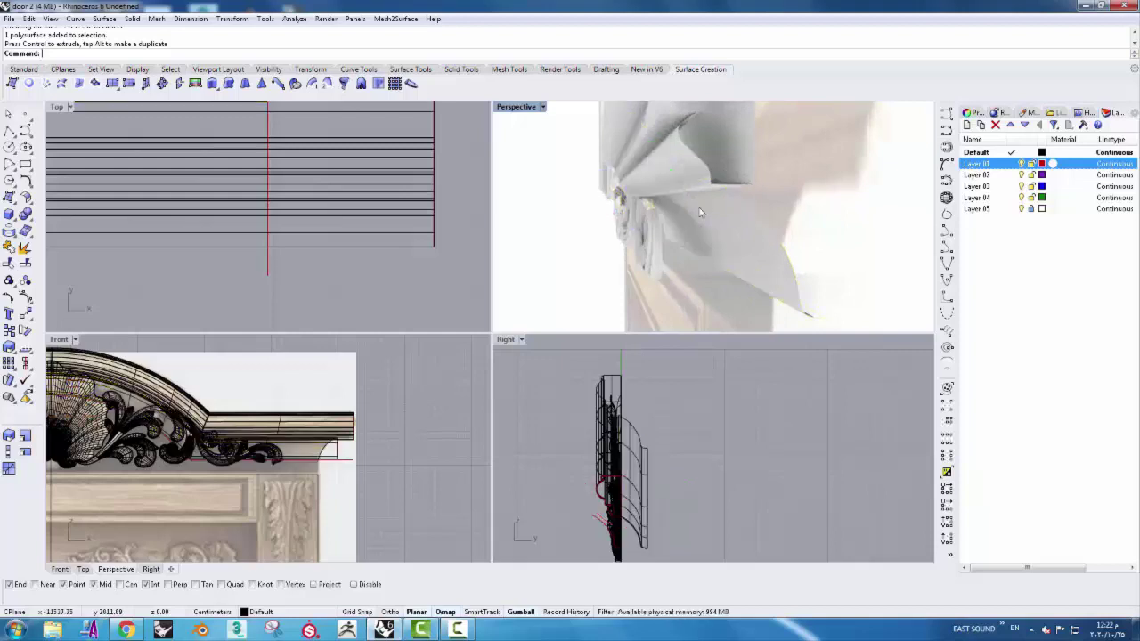
# - Split the selected moulding pieces with the cutting object
pyautogui.scroll(-3, 802, 223)
pyautogui.scroll(3, 318, 432)
pyautogui.scroll(2, 377, 485)
pyautogui.click(377, 485)
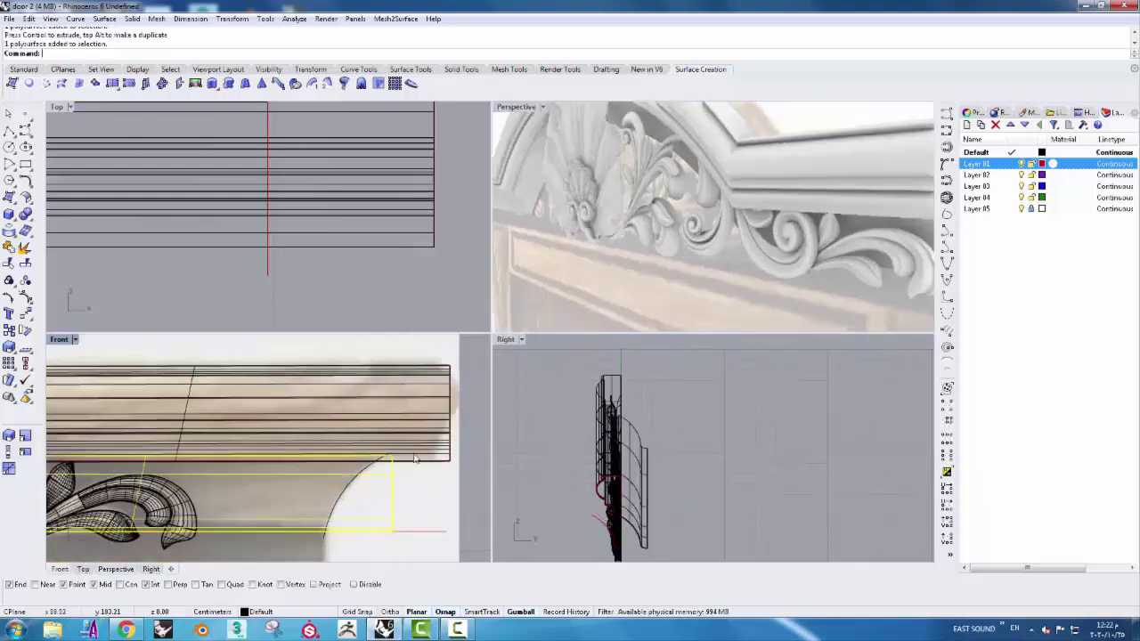
pyautogui.click(25, 264)
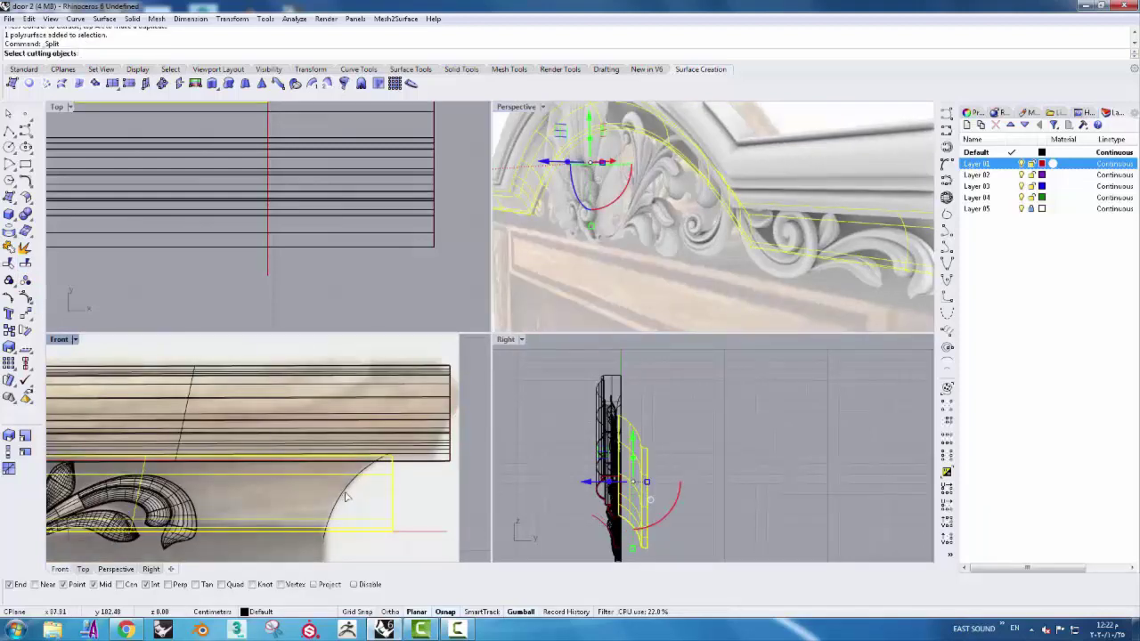
pyautogui.click(347, 497)
pyautogui.scroll(-3, 348, 497)
pyautogui.moveTo(67, 437); pyautogui.dragTo(215, 462, button='right')
pyautogui.scroll(3, 215, 461)
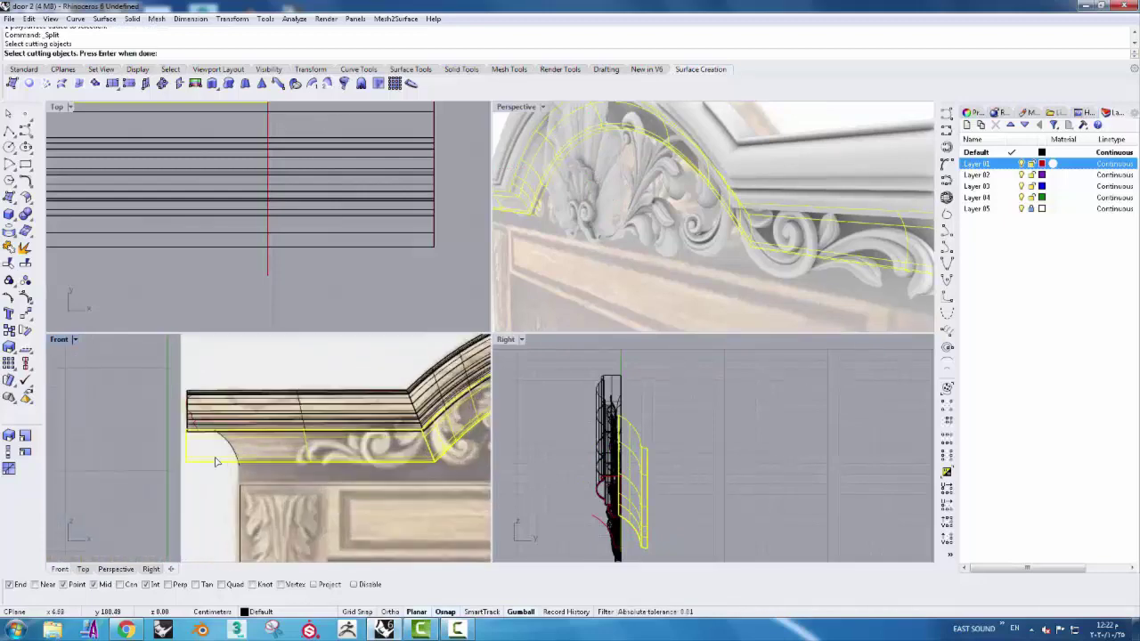
pyautogui.press('Return')
# - Delete the small leftover split piece and the arc surface at the cornice's right end
pyautogui.click(205, 443)
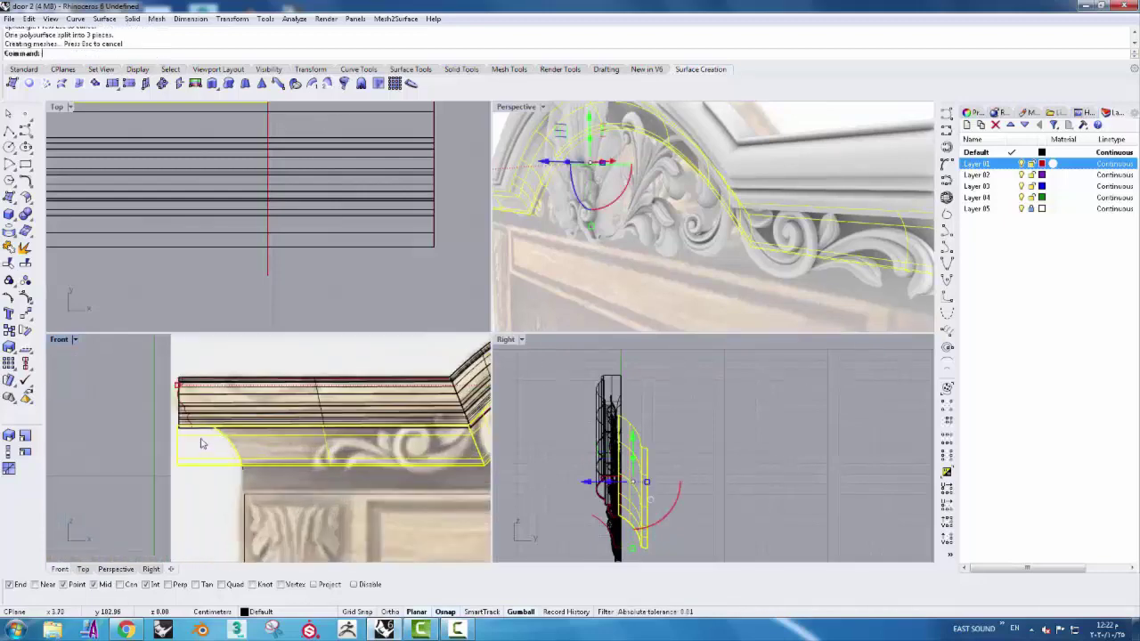
pyautogui.press('Delete')
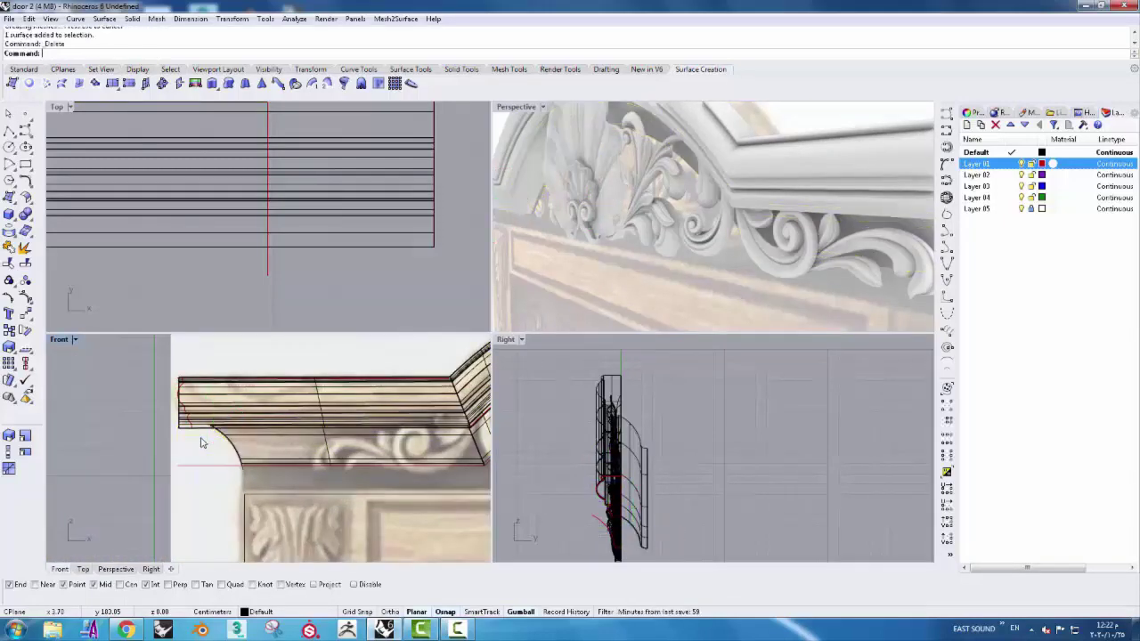
pyautogui.scroll(-3, 222, 447)
pyautogui.moveTo(427, 446); pyautogui.dragTo(267, 440, button='right')
pyautogui.scroll(4, 423, 431)
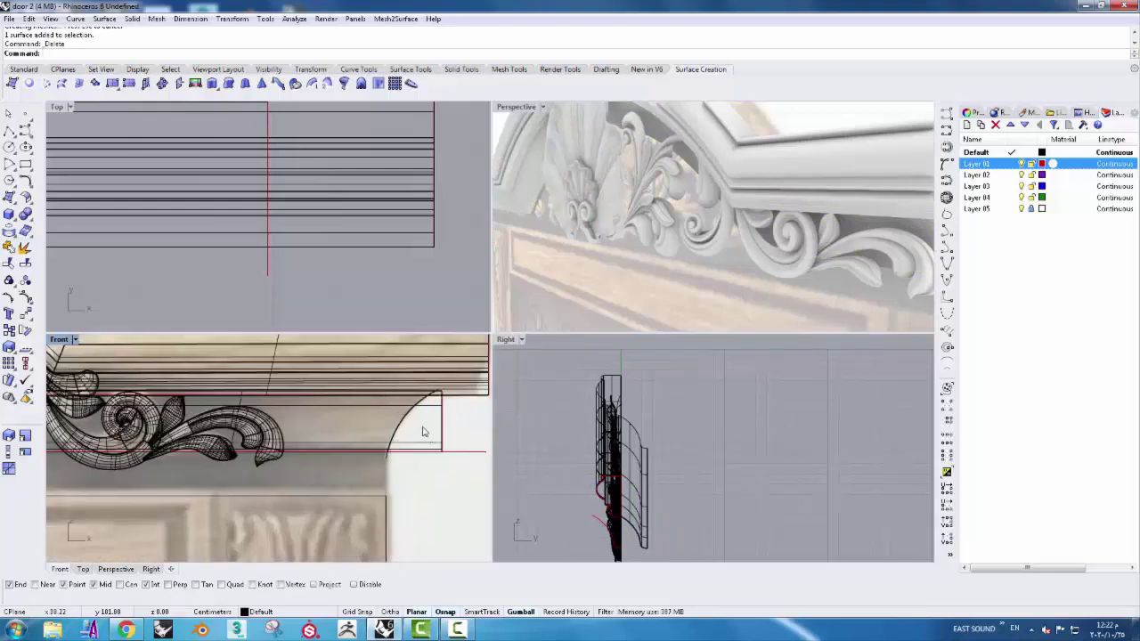
pyautogui.click(435, 411)
pyautogui.press('Delete')
pyautogui.scroll(-2, 434, 412)
pyautogui.scroll(-2, 434, 411)
pyautogui.scroll(3, 236, 381)
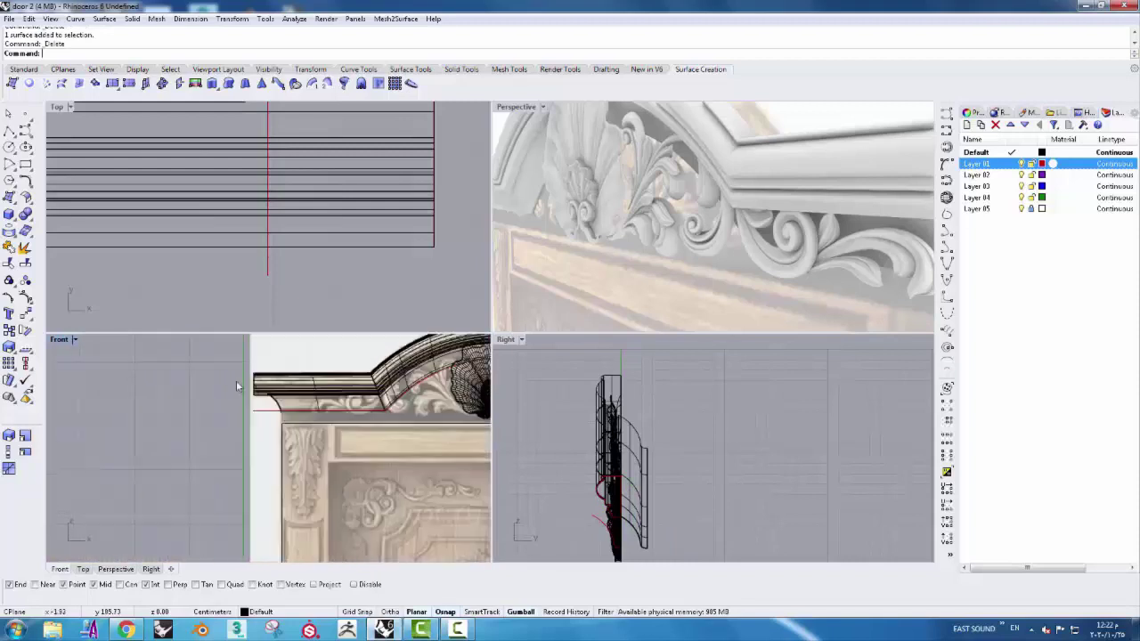
pyautogui.scroll(3, 295, 385)
# - Draw a vertical cutting line across the cornice moulding in the Top view
pyautogui.click(243, 425)
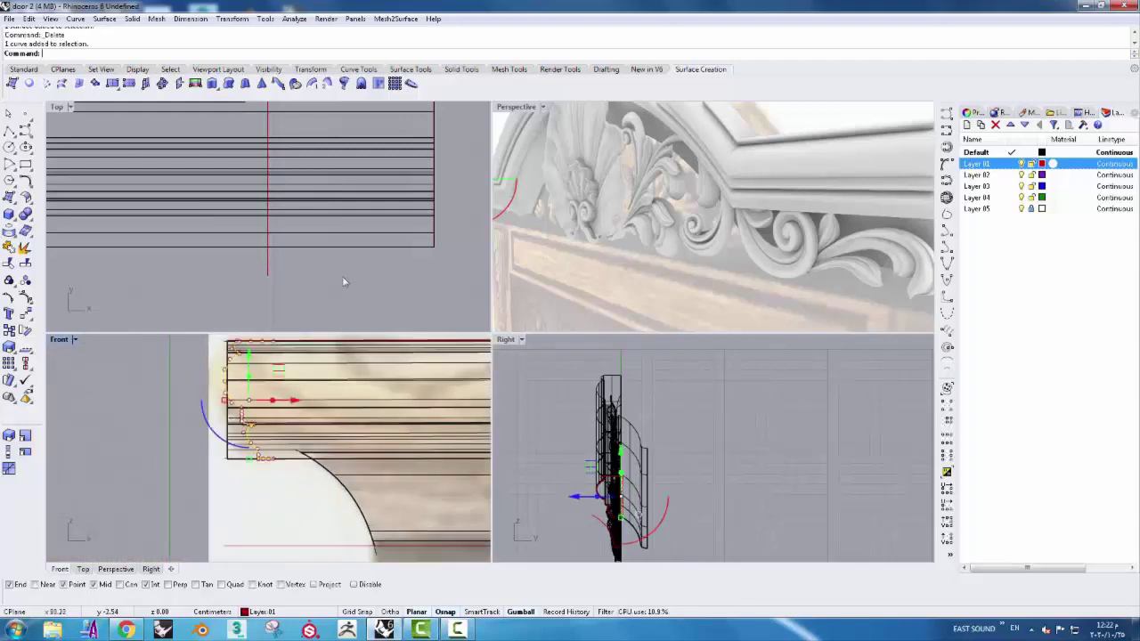
pyautogui.click(8, 132)
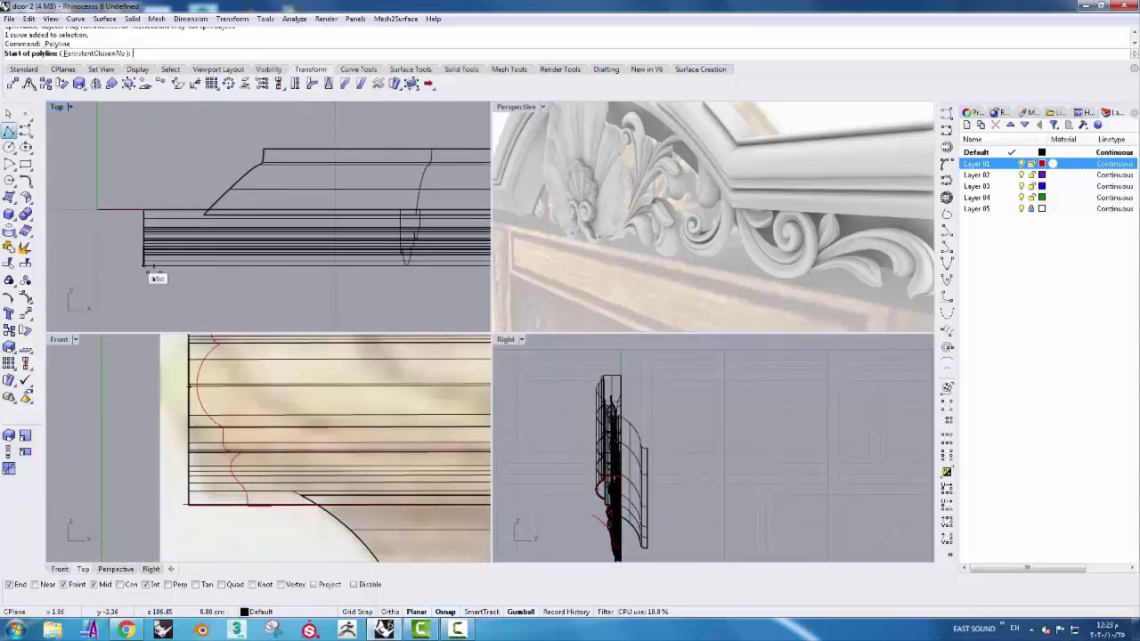
pyautogui.click(140, 153)
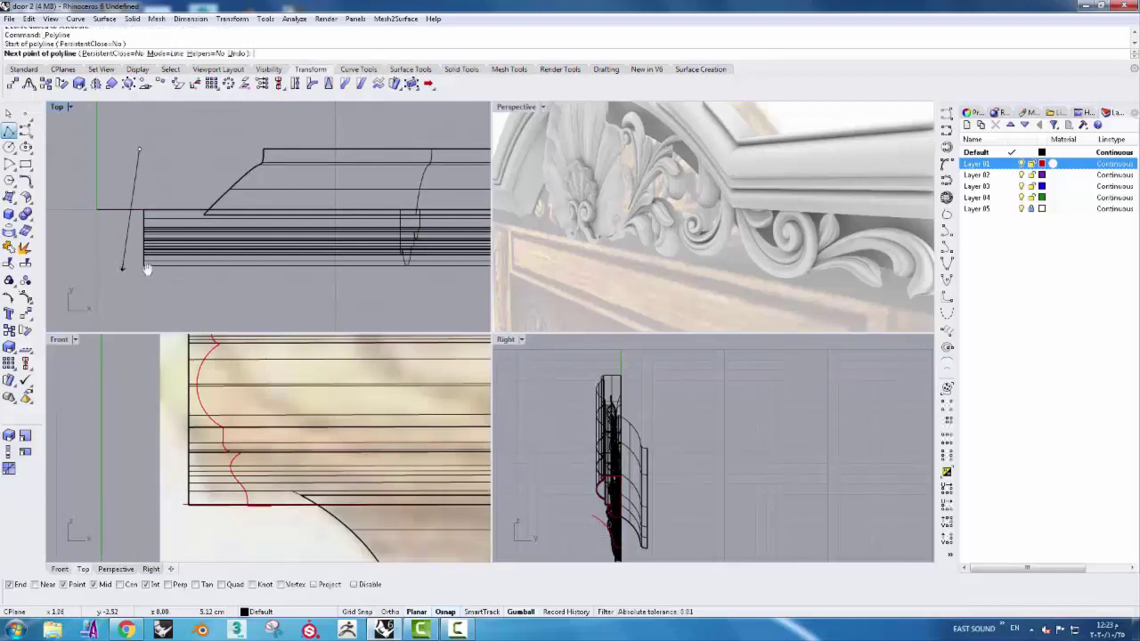
pyautogui.moveTo(148, 264); pyautogui.dragTo(192, 213, button='right')
pyautogui.click(184, 267)
pyautogui.press('Return')
# - Rotate the cutting line 45° and slide it to the moulding's end
pyautogui.click(183, 265)
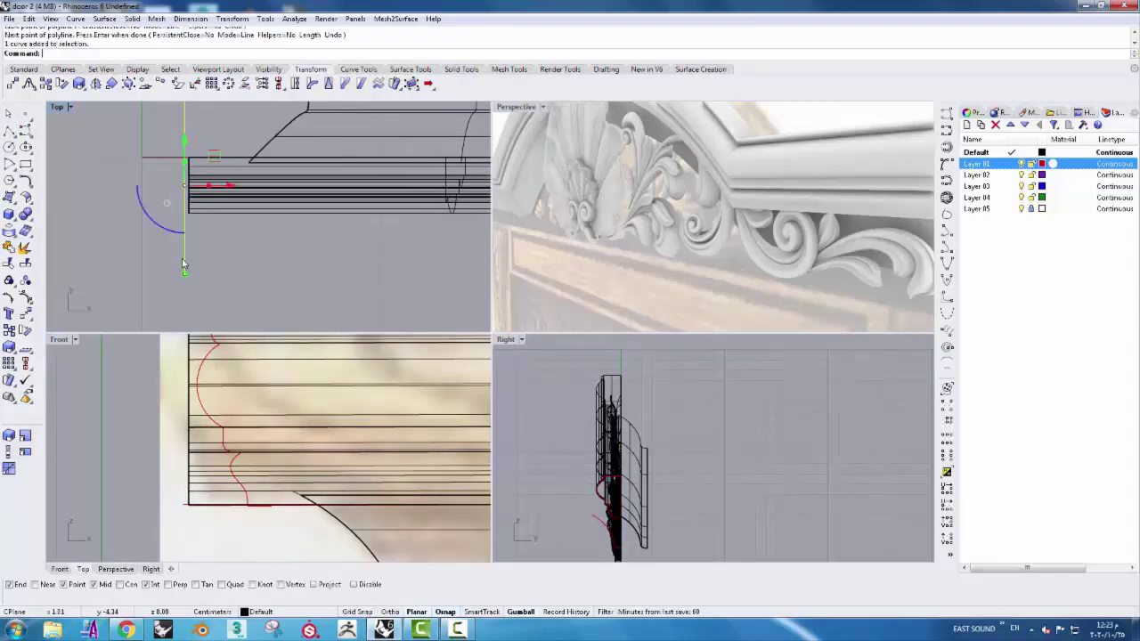
pyautogui.click(165, 234)
pyautogui.write('-45')
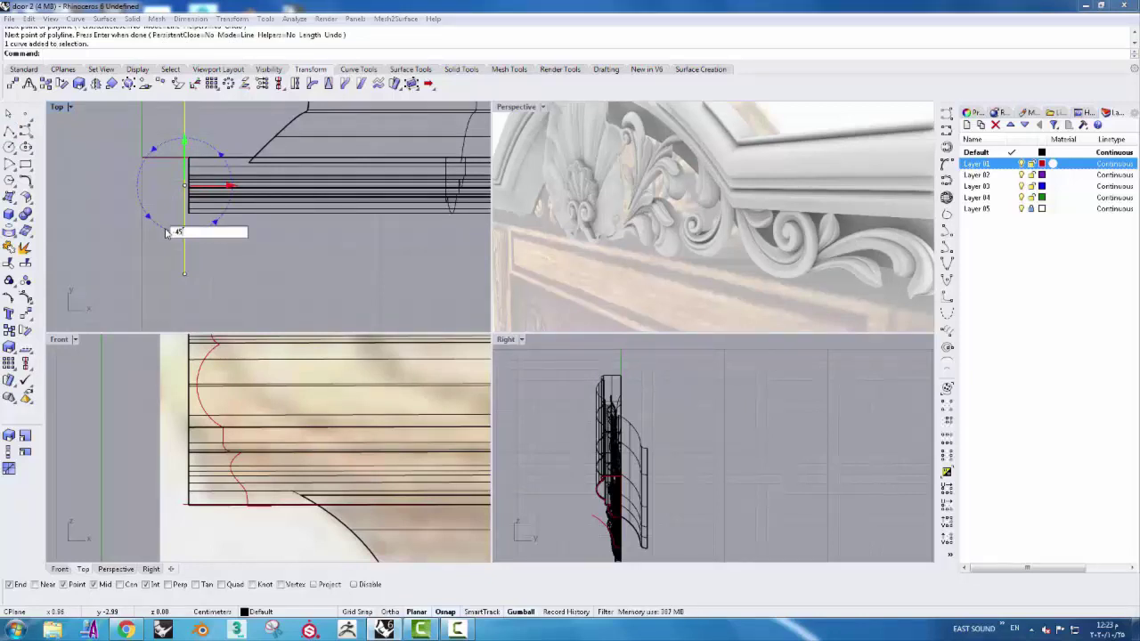
pyautogui.press('Return')
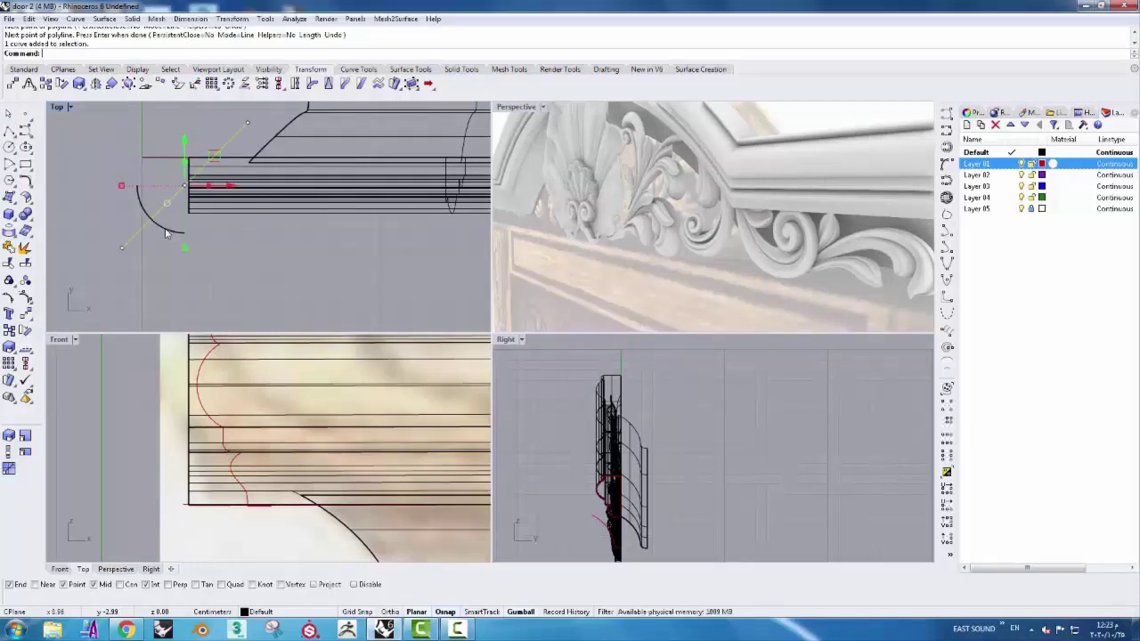
pyautogui.moveTo(229, 193); pyautogui.dragTo(259, 195)
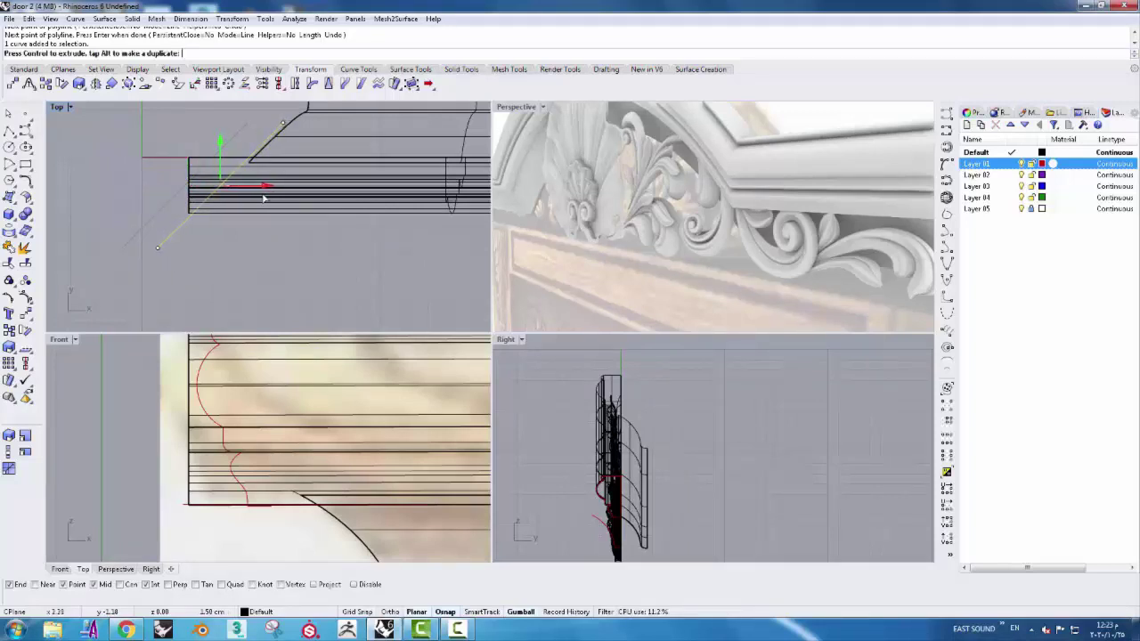
pyautogui.moveTo(263, 198); pyautogui.dragTo(264, 198)
# - Mirror the diagonal cut line about the shell centre
pyautogui.scroll(-3, 294, 272)
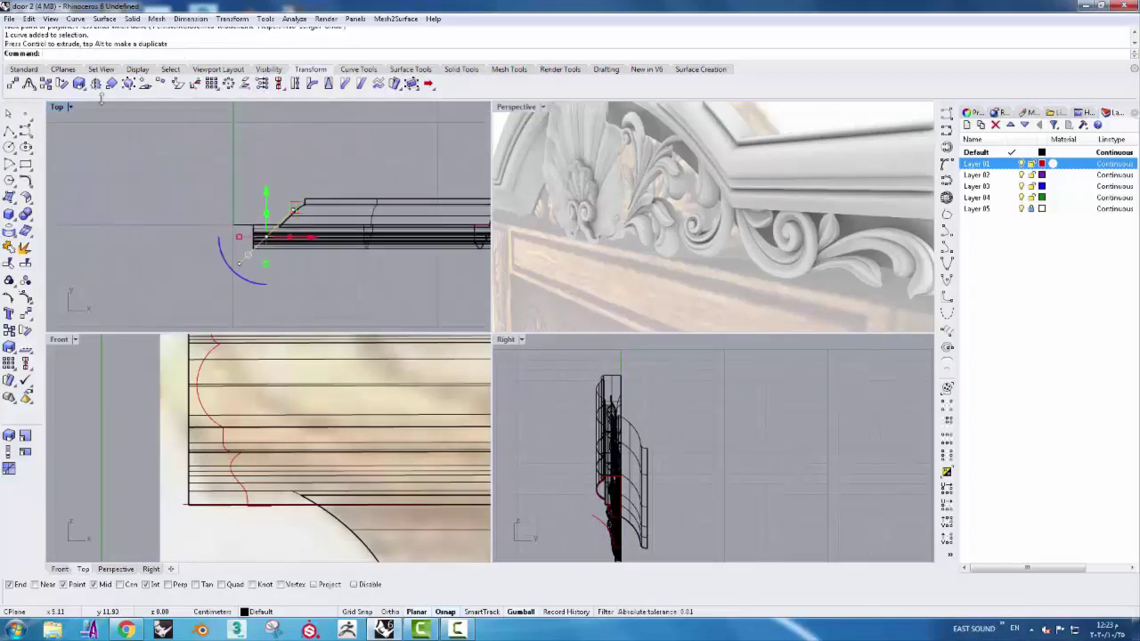
pyautogui.click(95, 84)
pyautogui.scroll(-2, 331, 252)
pyautogui.scroll(-2, 341, 288)
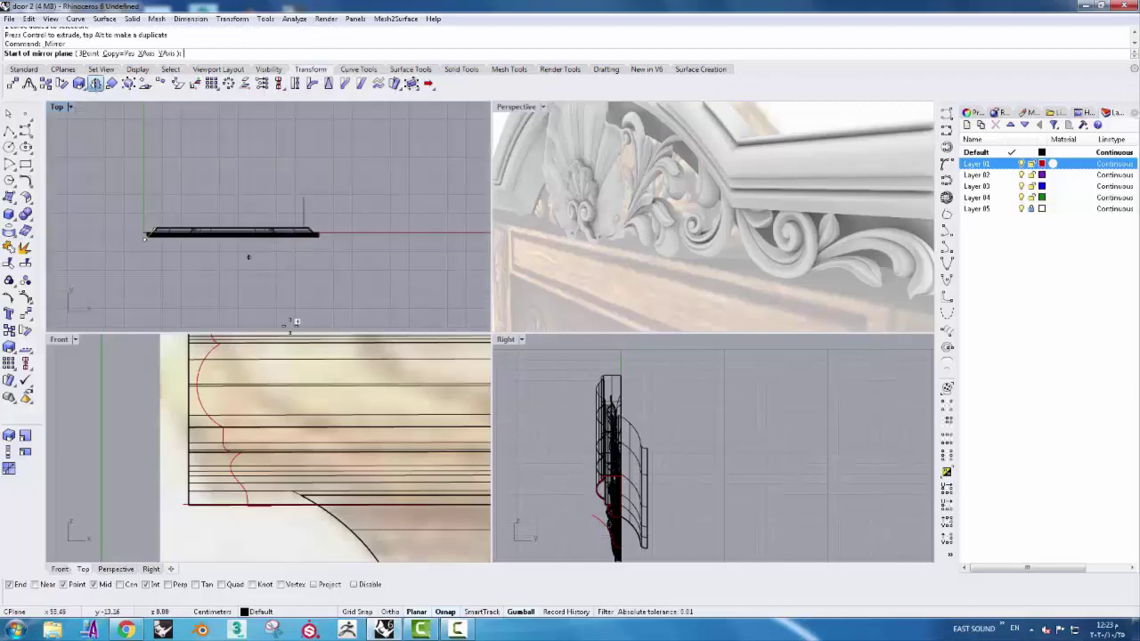
pyautogui.scroll(-2, 383, 462)
pyautogui.scroll(-2, 374, 454)
pyautogui.scroll(-2, 361, 440)
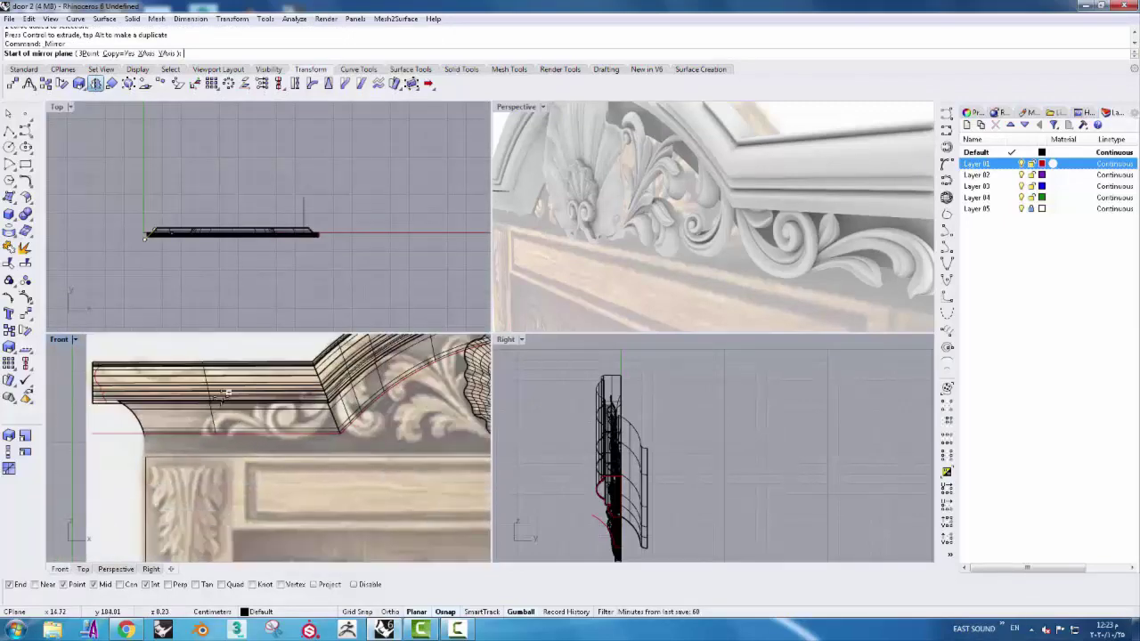
pyautogui.scroll(-2, 352, 432)
pyautogui.scroll(3, 352, 433)
pyautogui.click(358, 404)
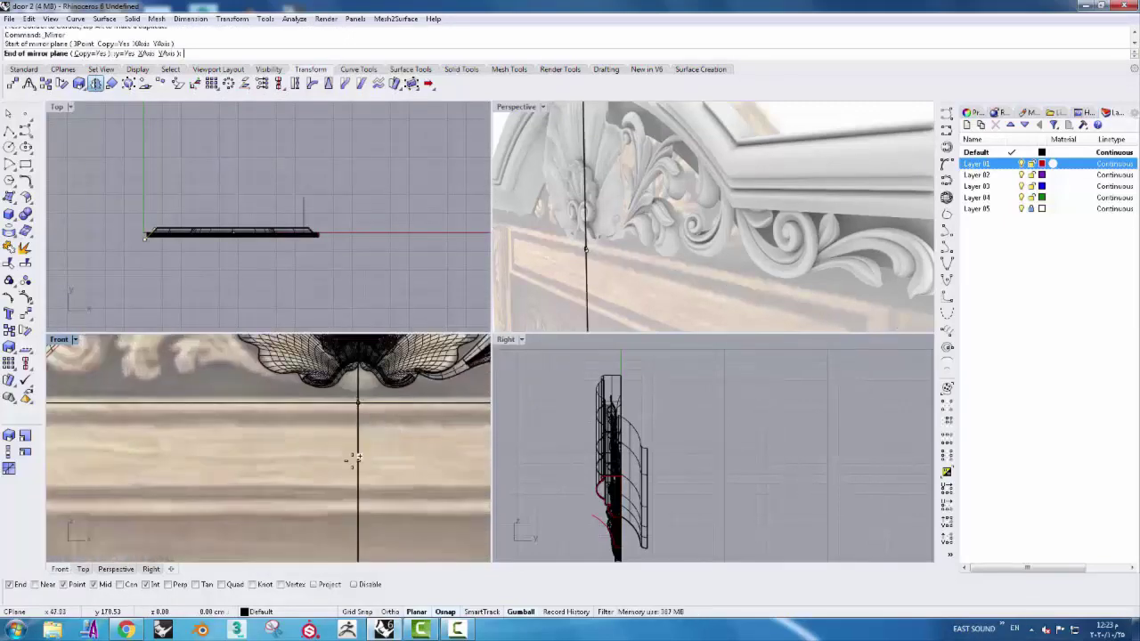
pyautogui.click(354, 458)
pyautogui.scroll(2, 314, 214)
pyautogui.scroll(2, 314, 214)
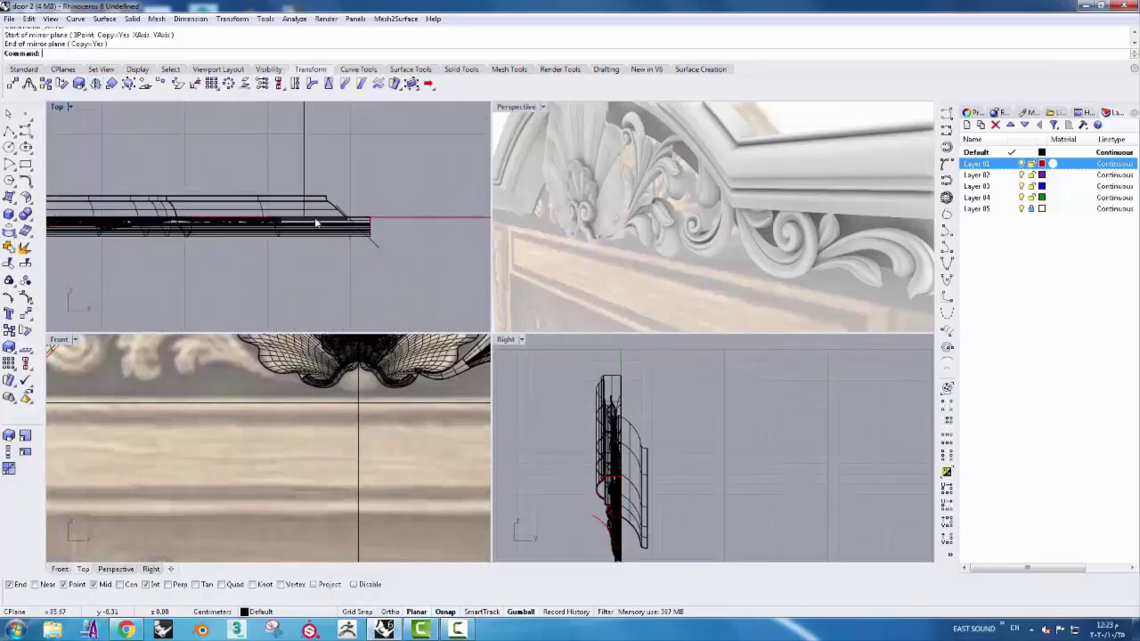
pyautogui.scroll(2, 313, 214)
# - Split the cornice moulding with the two diagonal lines
pyautogui.click(429, 242)
pyautogui.scroll(-2, 429, 242)
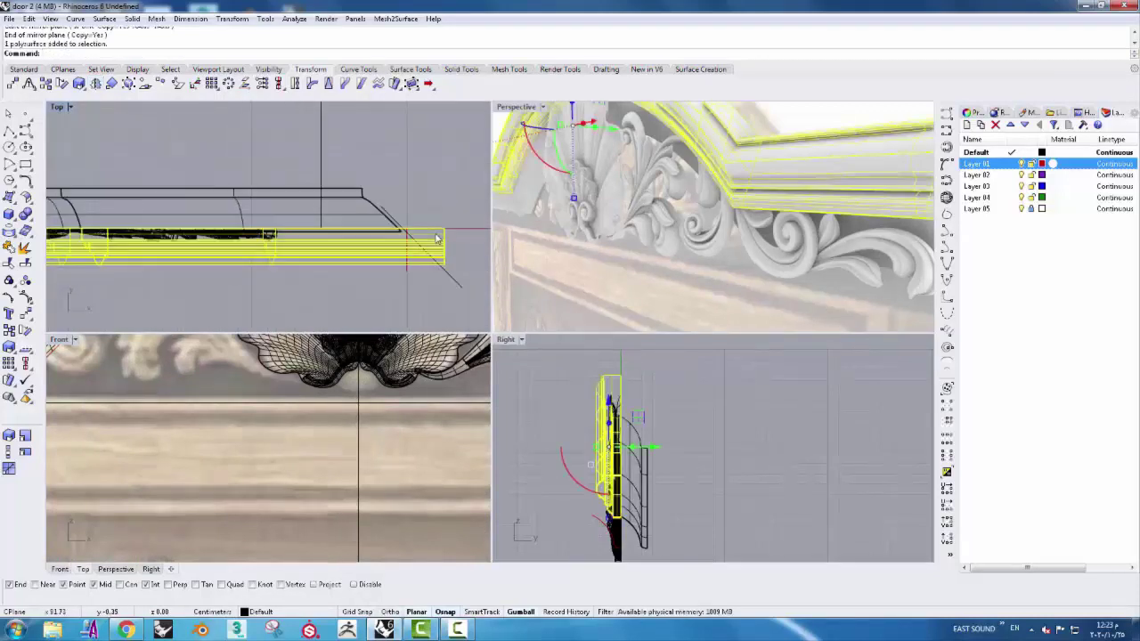
pyautogui.scroll(-2, 429, 242)
pyautogui.click(26, 264)
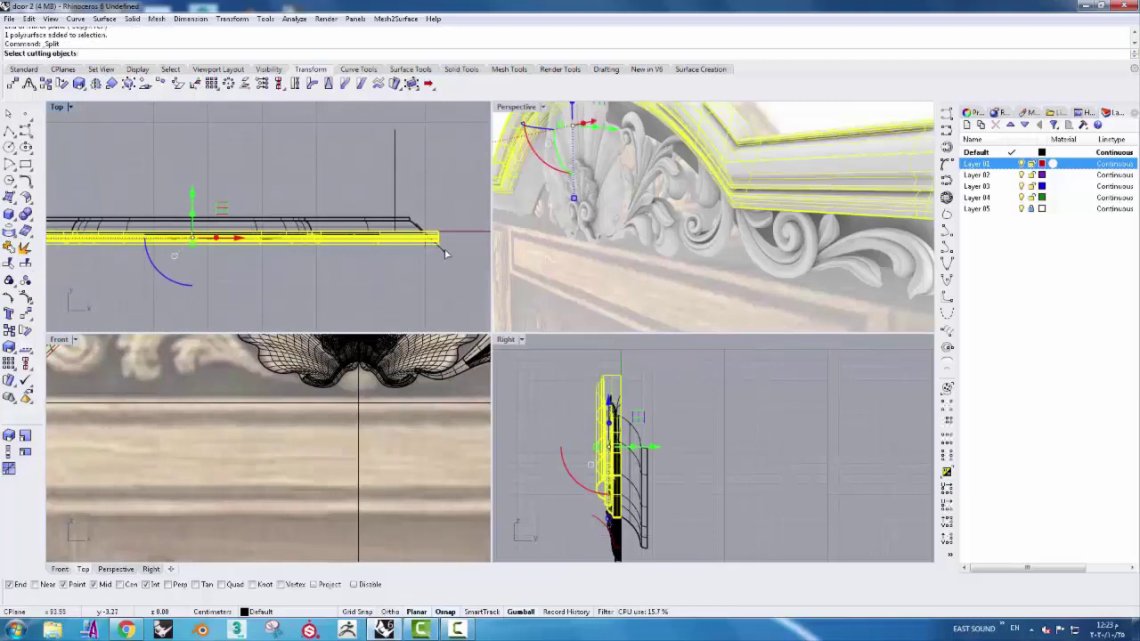
pyautogui.scroll(-1, 445, 254)
pyautogui.scroll(-2, 267, 250)
pyautogui.scroll(2, 344, 234)
pyautogui.scroll(2, 354, 247)
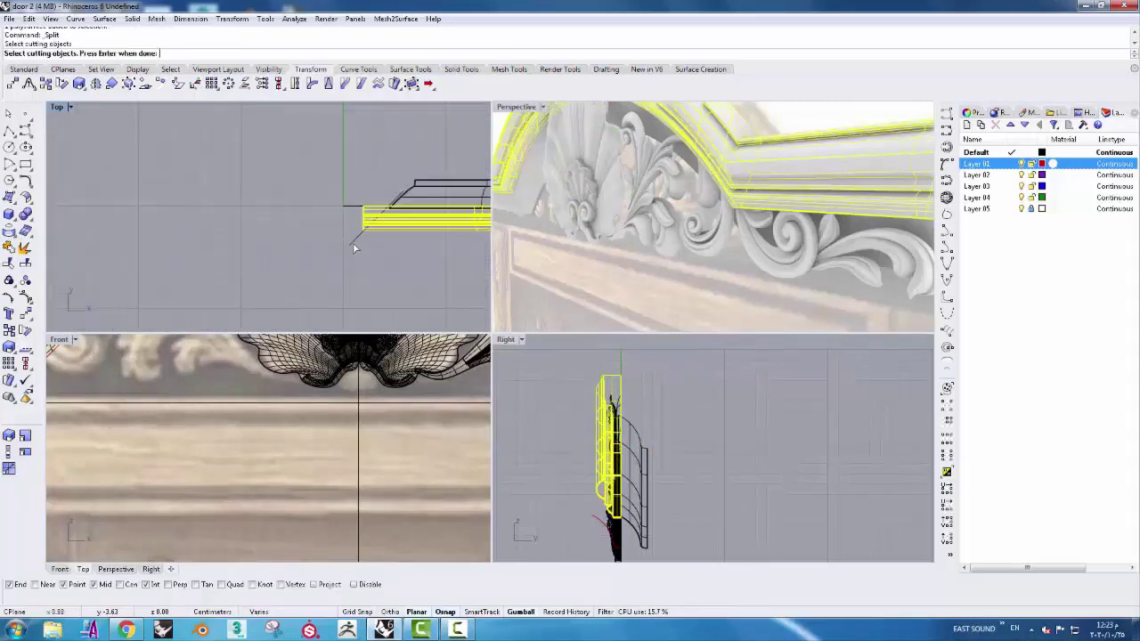
pyautogui.press('Return')
# - Delete both cut-off end pieces, leaving the long mitred moulding
pyautogui.click(365, 218)
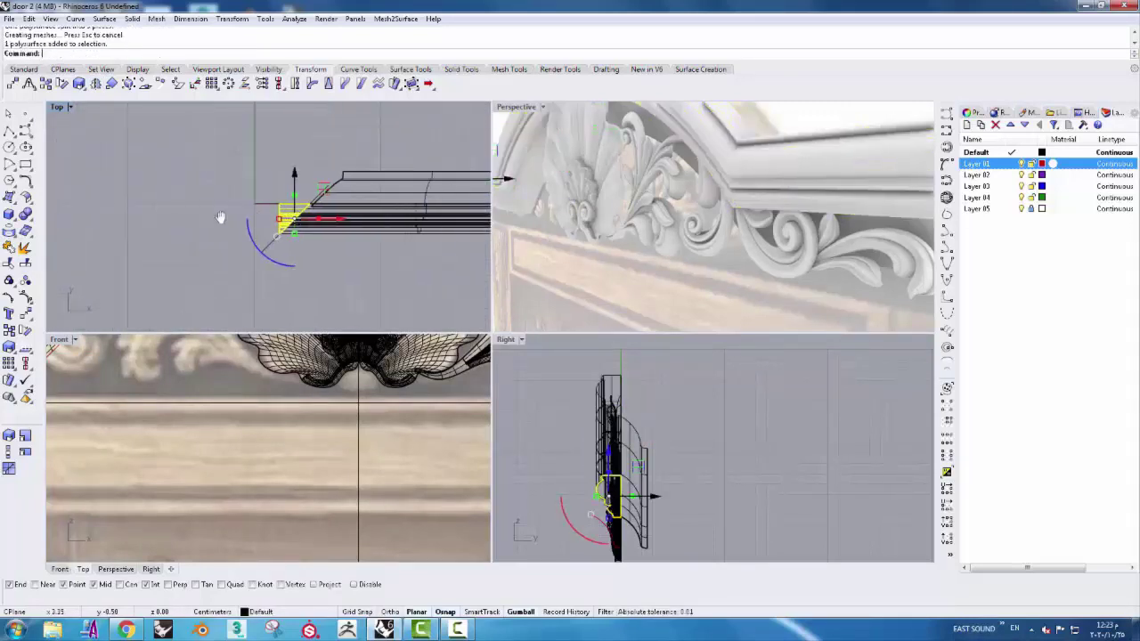
pyautogui.press('Delete')
pyautogui.scroll(-2, 253, 230)
pyautogui.scroll(2, 123, 235)
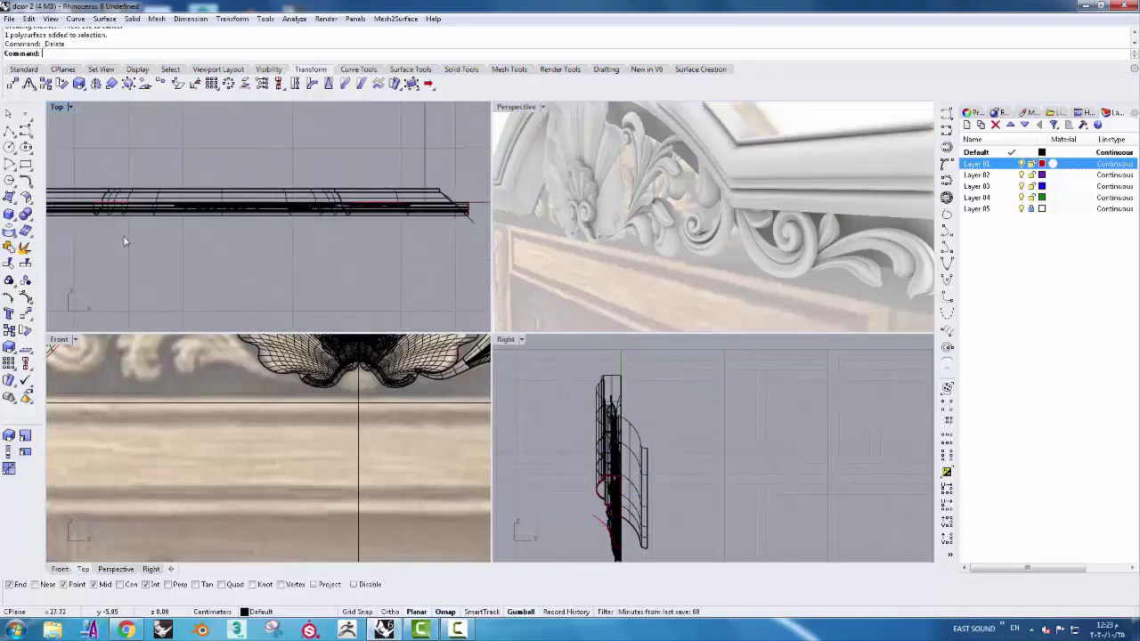
pyautogui.scroll(3, 306, 227)
pyautogui.click(316, 199)
pyautogui.press('Delete')
pyautogui.scroll(-2, 300, 218)
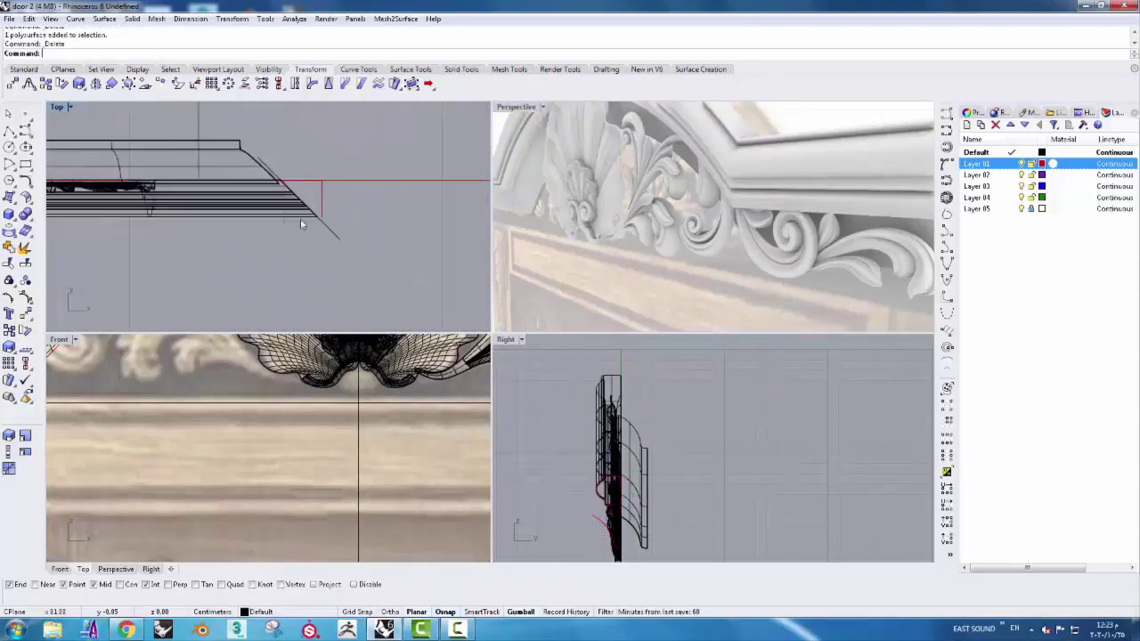
pyautogui.scroll(-1, 362, 226)
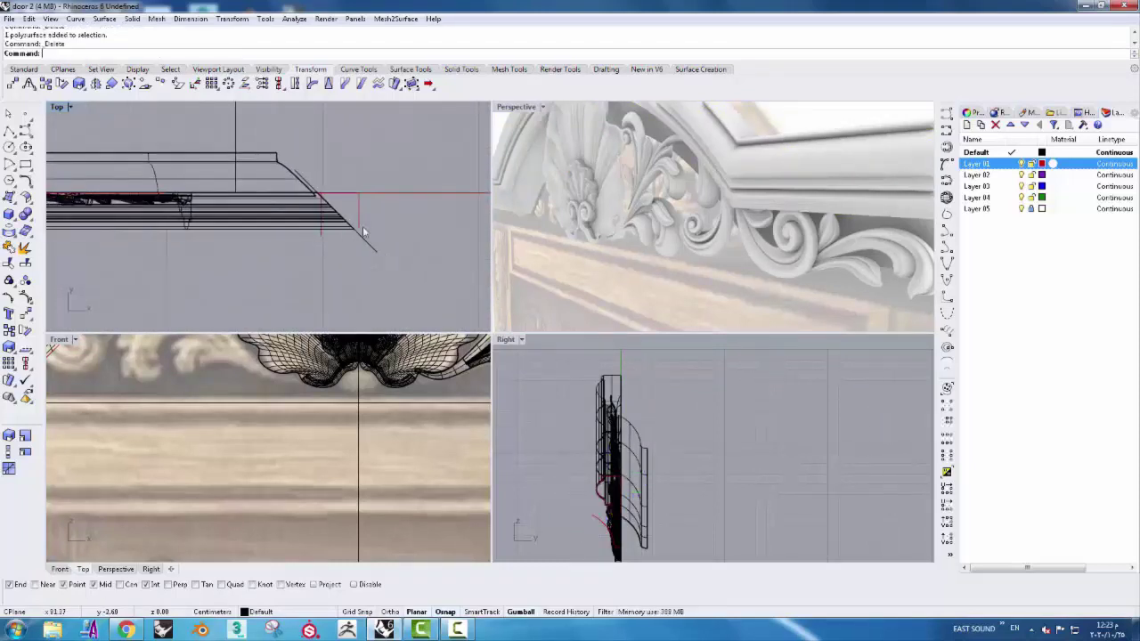
pyautogui.scroll(-2, 321, 218)
pyautogui.scroll(-1, 302, 216)
pyautogui.click(294, 214)
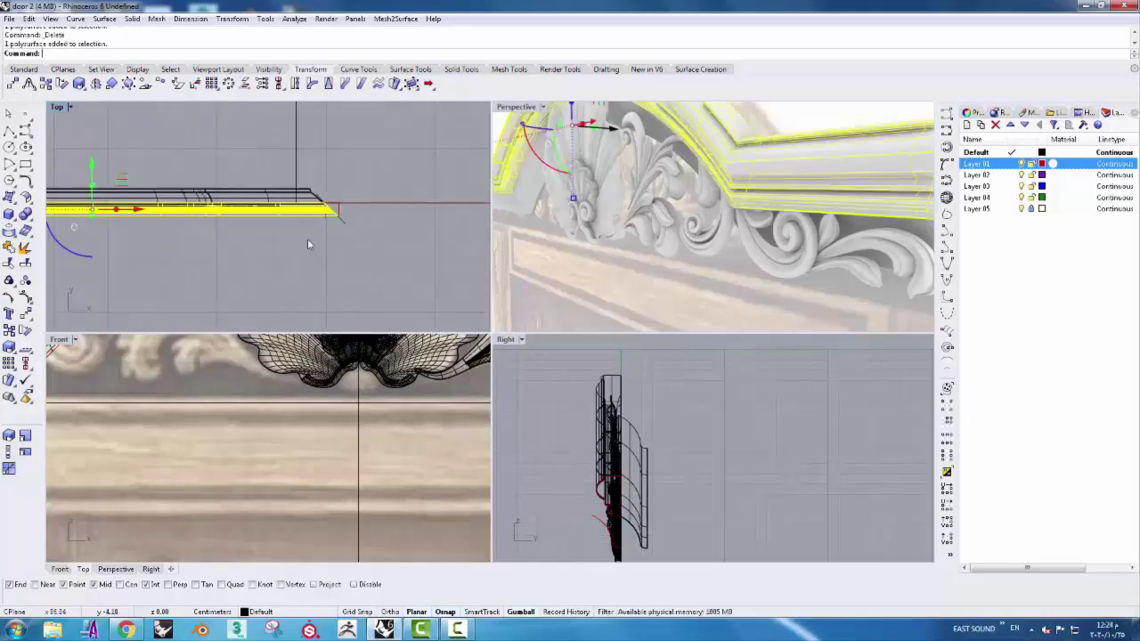
pyautogui.click(23, 69)
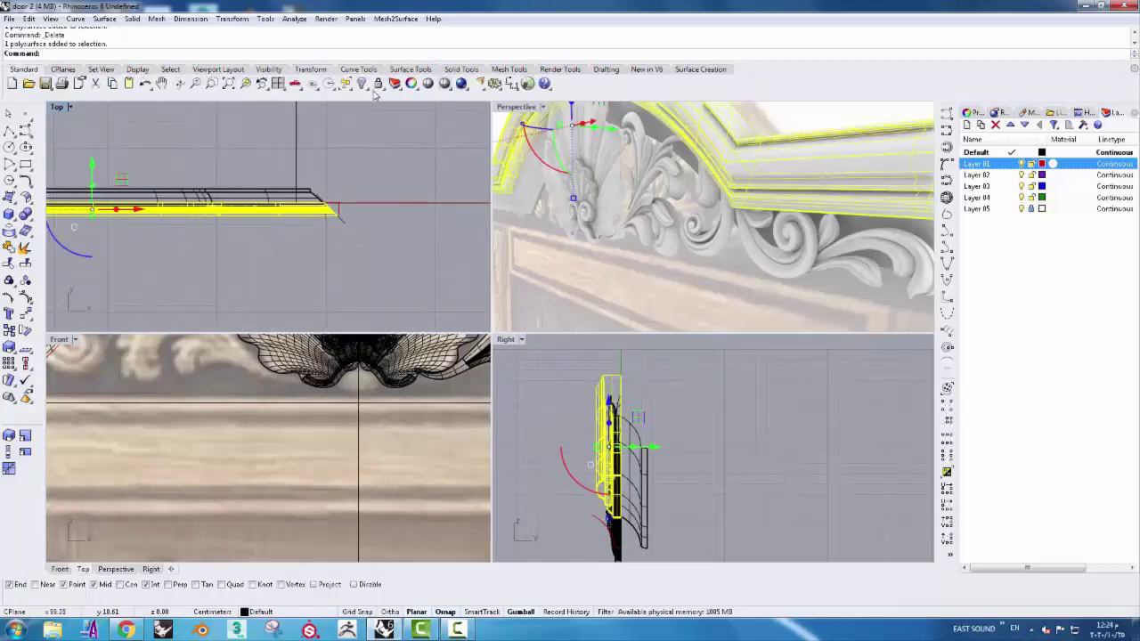
# - Isolate the cornice moulding and orbit the Perspective view to an oblique angle
pyautogui.click(362, 83)
pyautogui.click(405, 107)
pyautogui.moveTo(241, 259); pyautogui.dragTo(375, 240, button='right')
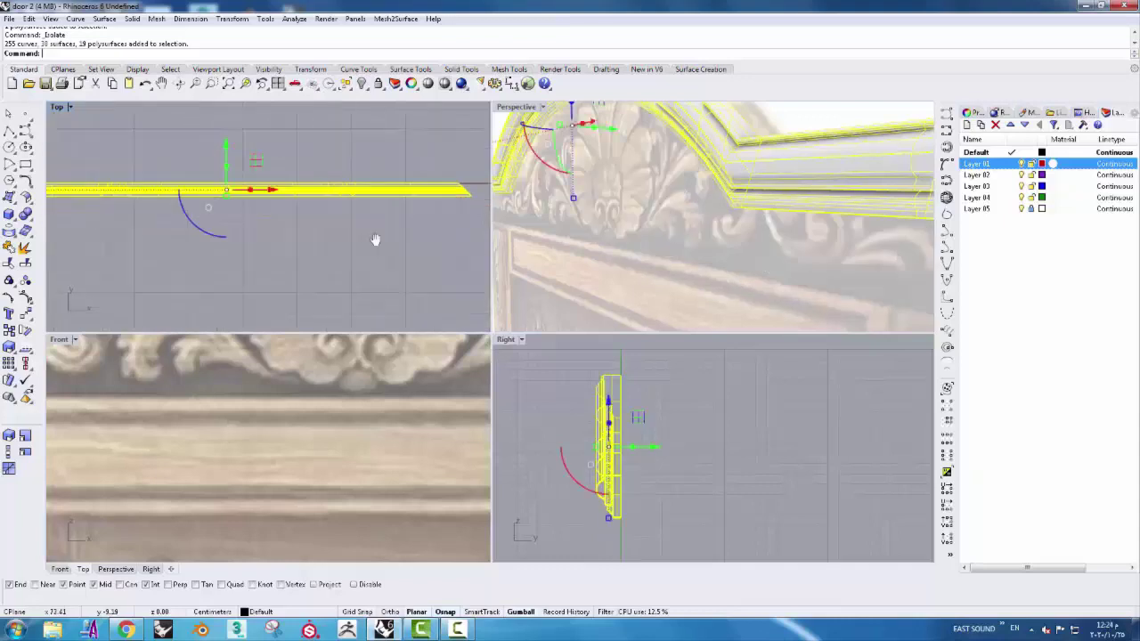
pyautogui.scroll(-4, 374, 254)
pyautogui.click(168, 204)
pyautogui.scroll(2, 167, 204)
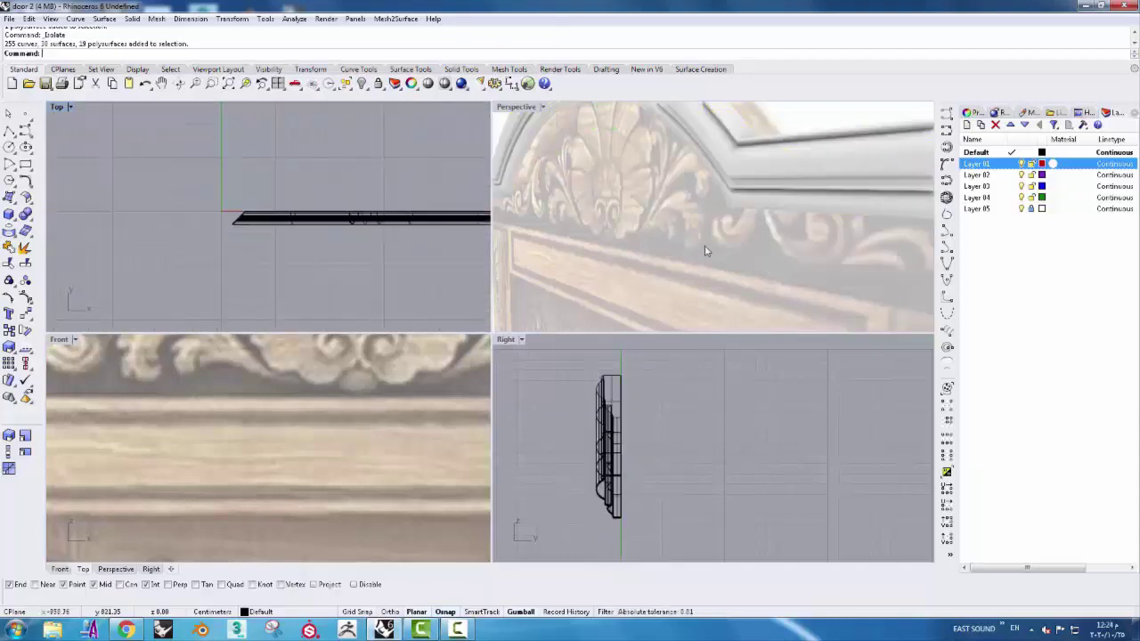
pyautogui.scroll(-5, 704, 251)
pyautogui.moveTo(704, 251)
pyautogui.mouseDown(button='right')
pyautogui.moveTo(738, 276)
pyautogui.moveTo(731, 262)
pyautogui.moveTo(743, 268)
pyautogui.mouseUp(button='right')
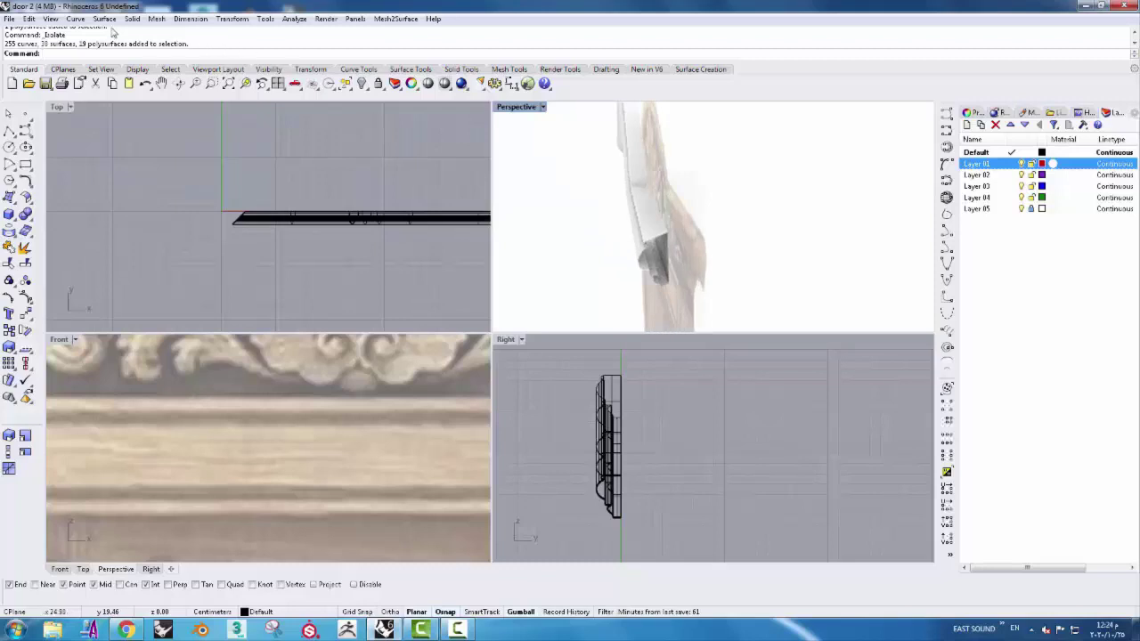
# - Duplicate the moulding's end edges, join them into closed curves, and move them sideways
pyautogui.click(75, 20)
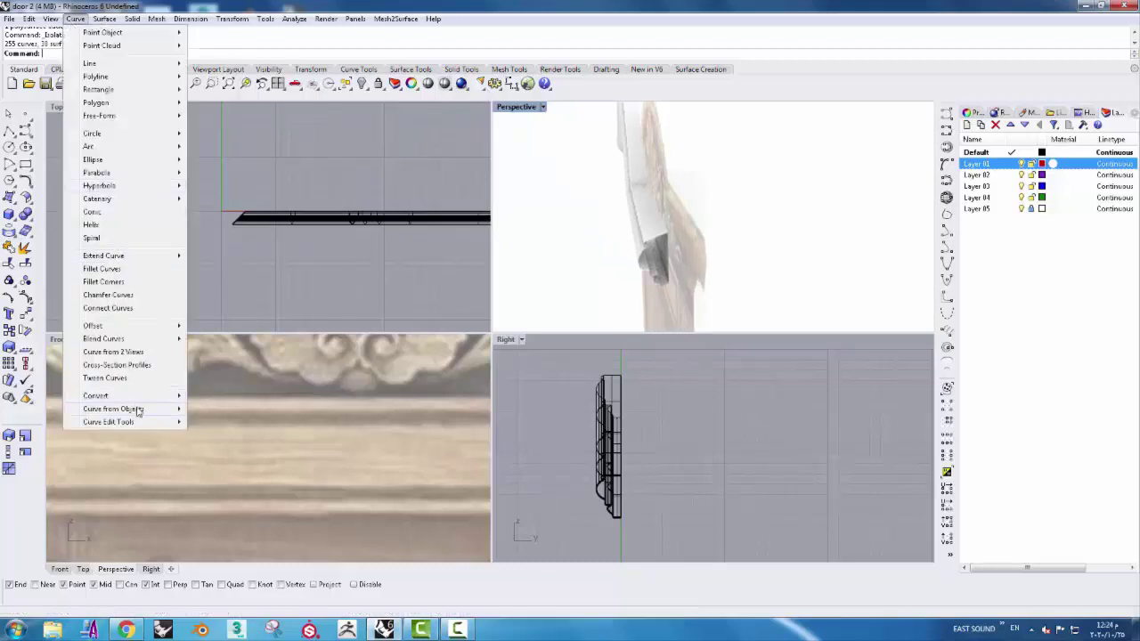
pyautogui.moveTo(113, 409)
pyautogui.click(228, 159)
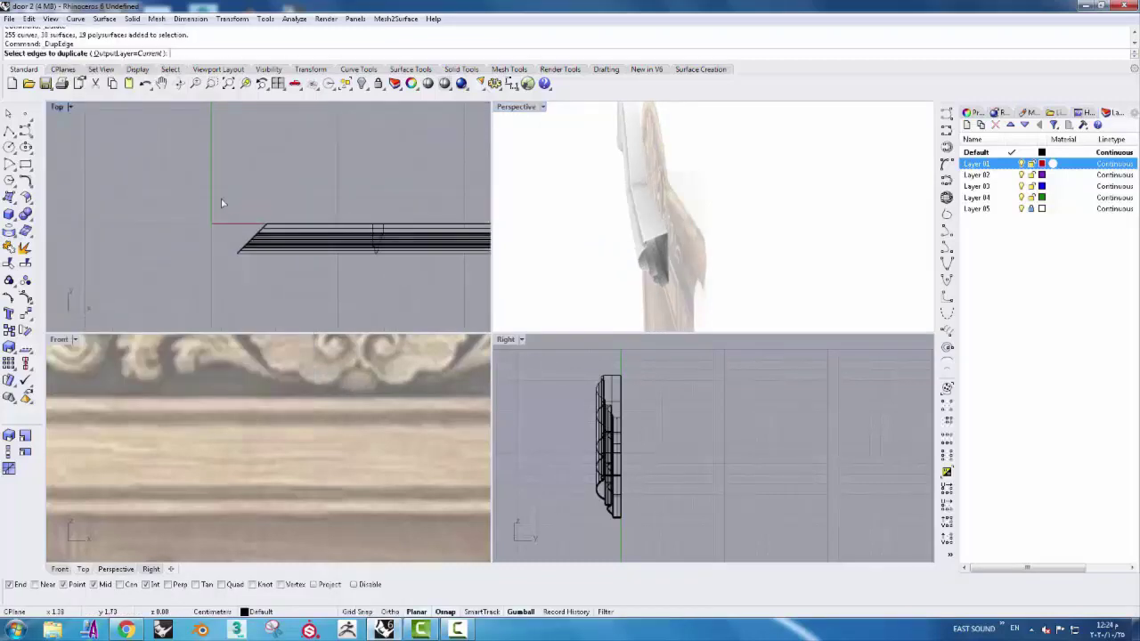
pyautogui.moveTo(277, 281); pyautogui.dragTo(275, 280)
pyautogui.scroll(5, 241, 200)
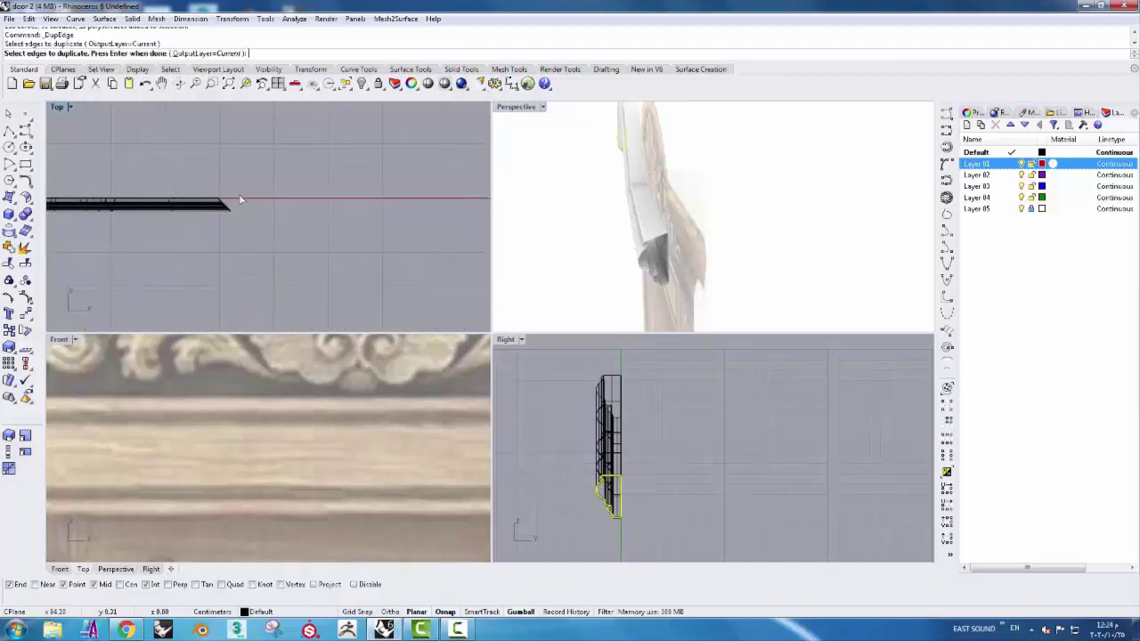
pyautogui.press('Return')
pyautogui.scroll(3, 134, 236)
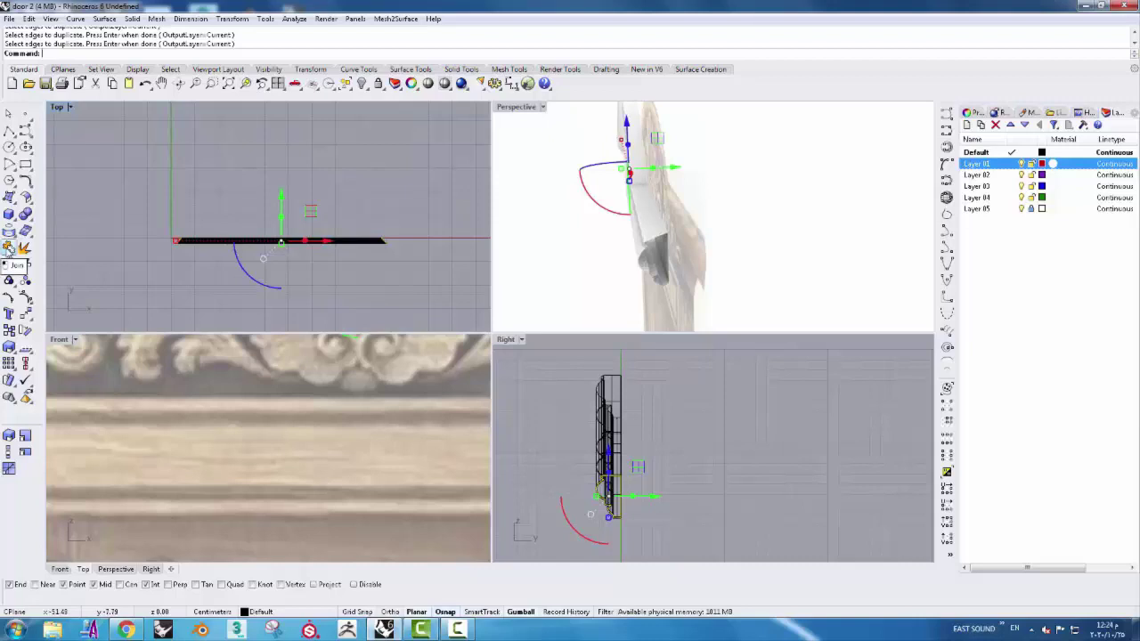
pyautogui.click(7, 248)
pyautogui.moveTo(279, 220); pyautogui.dragTo(372, 262)
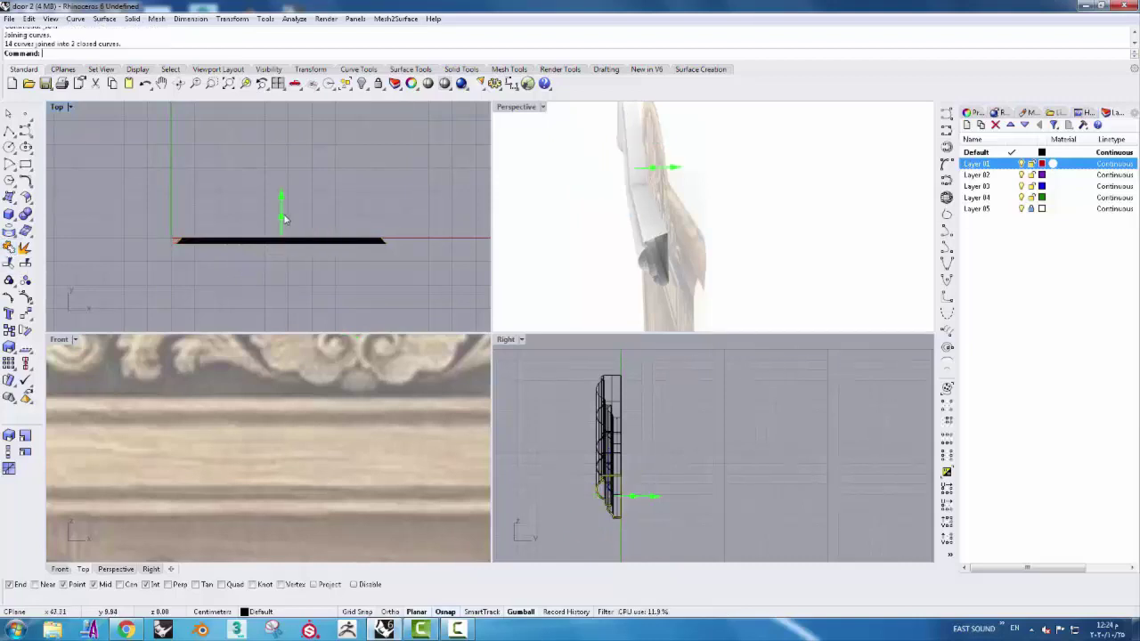
pyautogui.press('Escape')
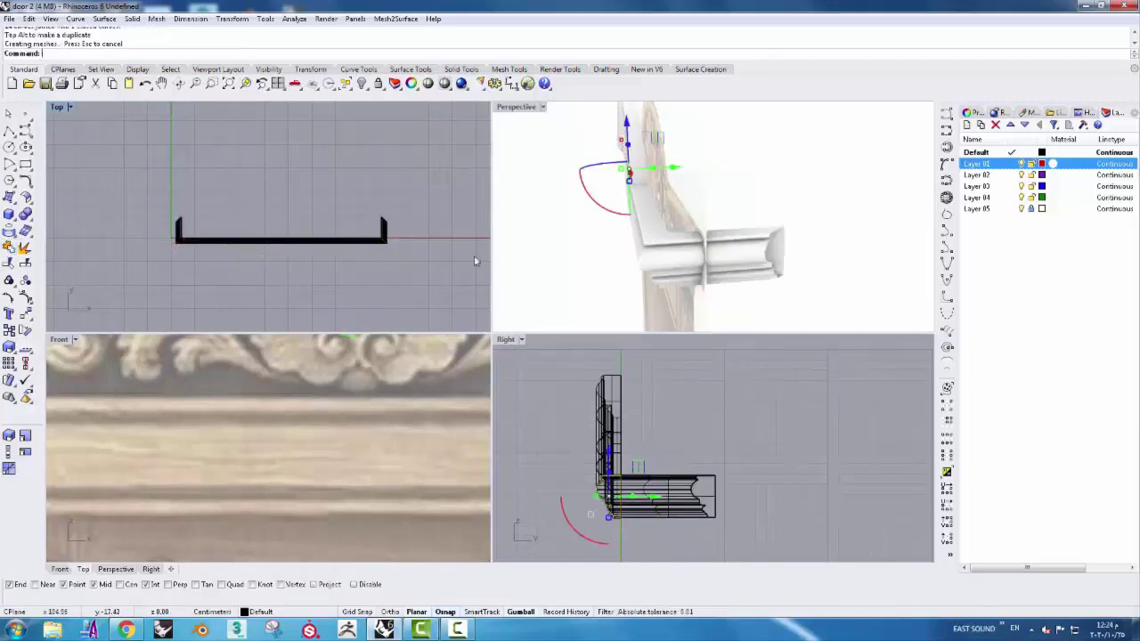
# - Join the three top moulding pieces into one polysurface
pyautogui.moveTo(796, 237); pyautogui.dragTo(802, 236, button='right')
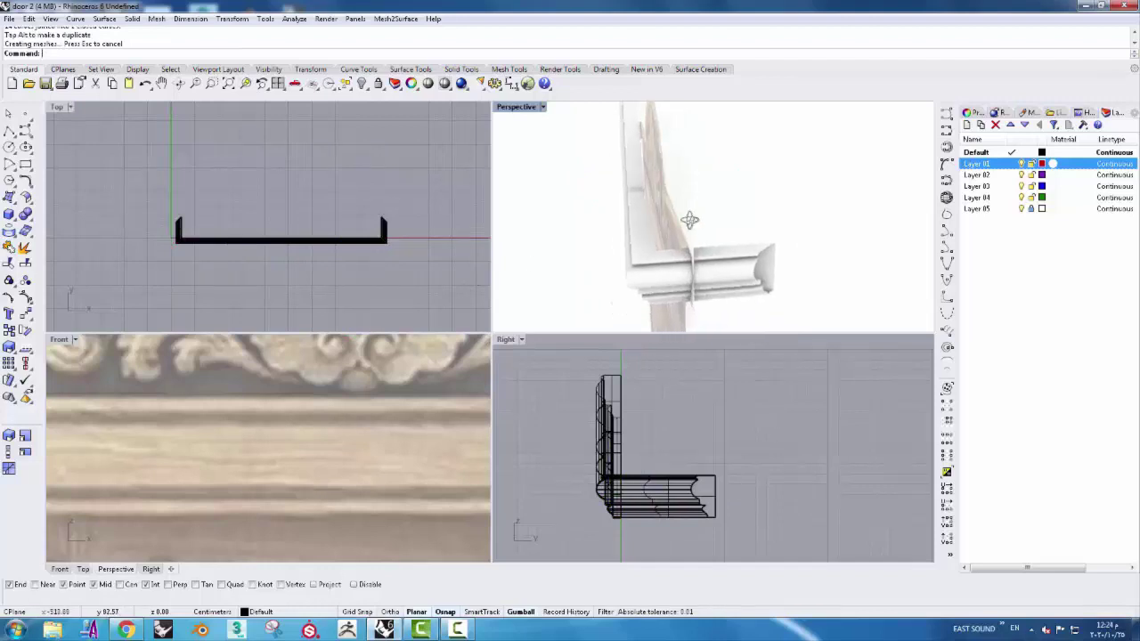
pyautogui.moveTo(689, 220); pyautogui.dragTo(707, 230, button='right')
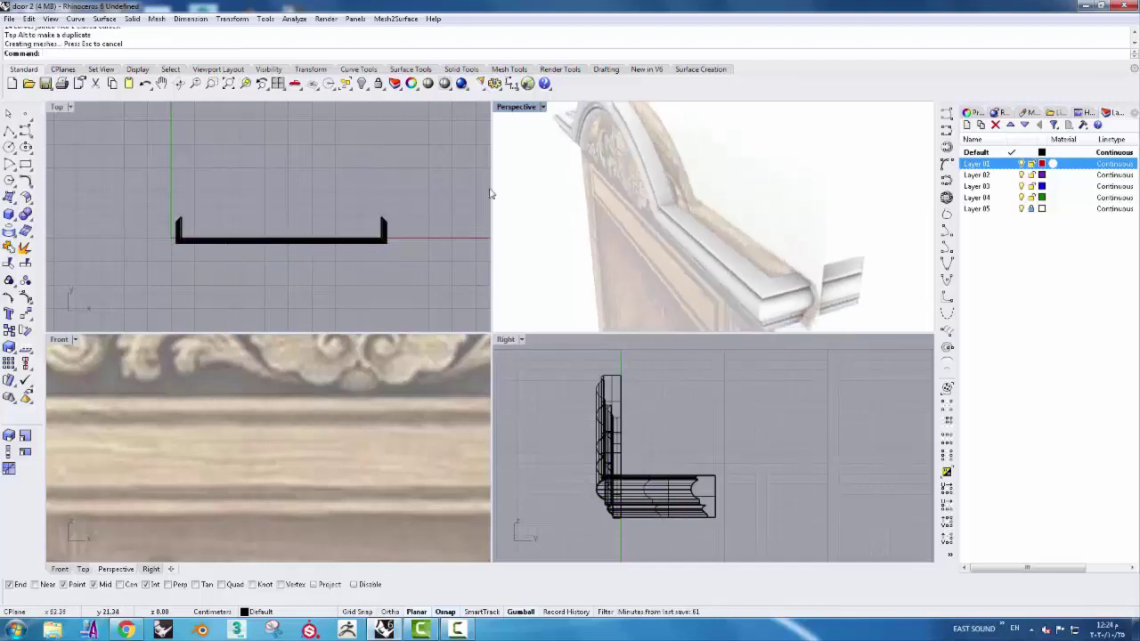
pyautogui.moveTo(499, 193); pyautogui.dragTo(844, 263, button='right')
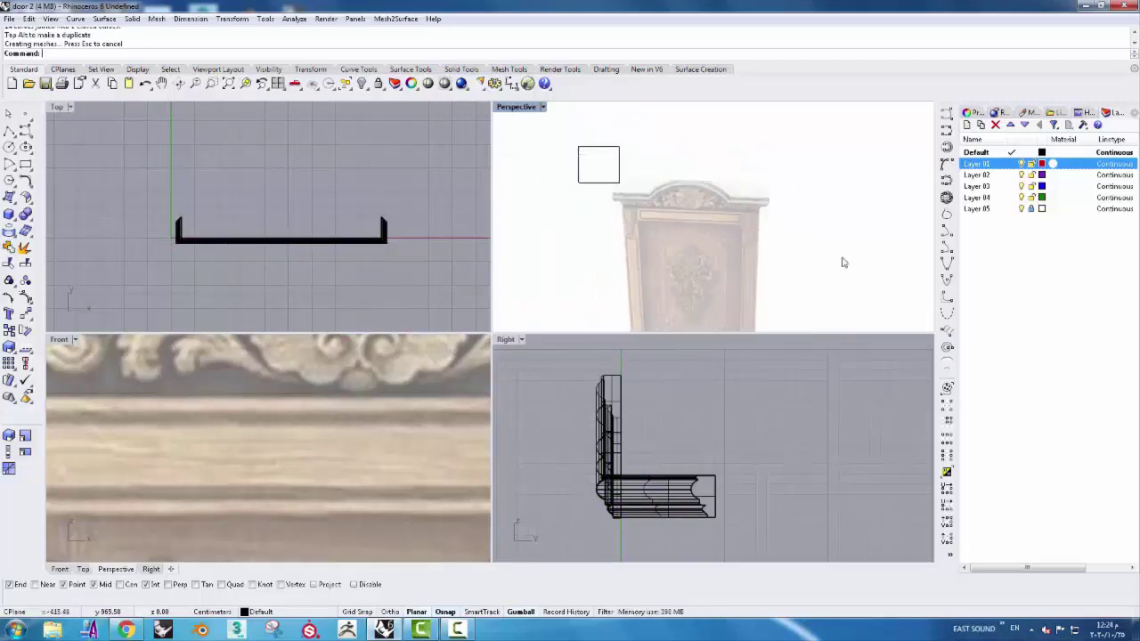
pyautogui.click(690, 190)
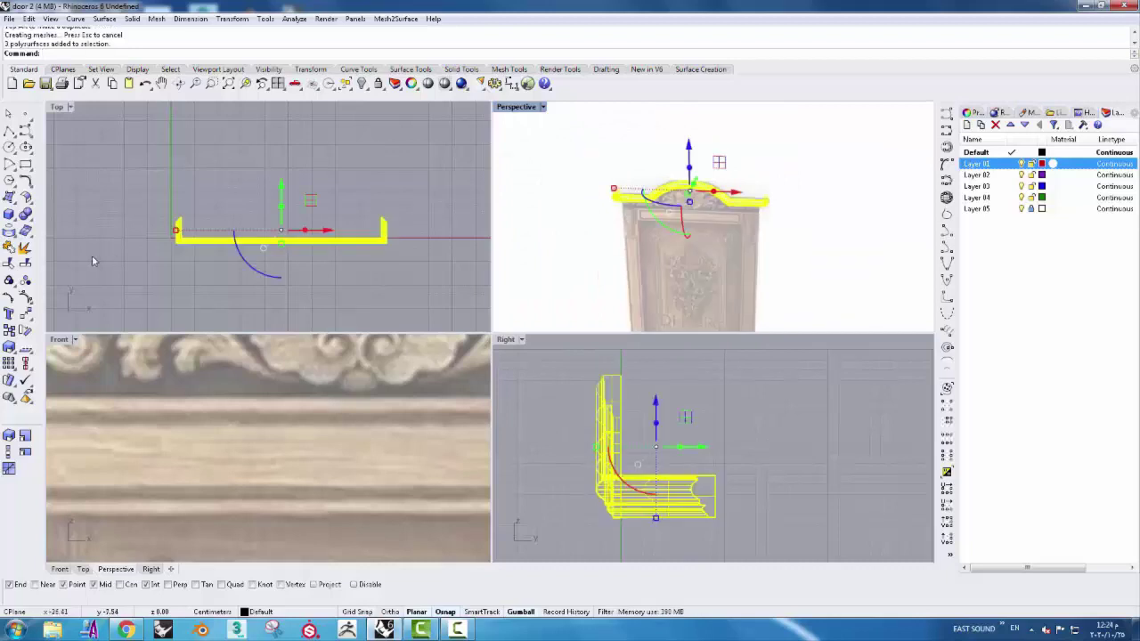
pyautogui.click(9, 248)
# - Show the 312 hidden objects again and reselect the cornice moulding
pyautogui.click(438, 281)
pyautogui.scroll(3, 380, 233)
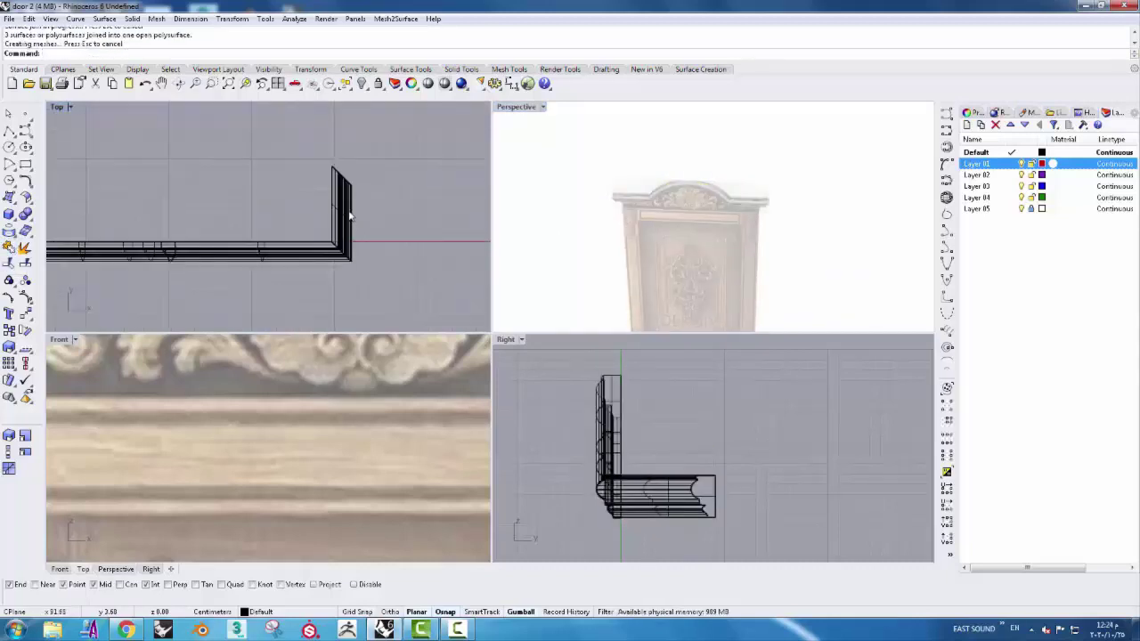
pyautogui.click(350, 216)
pyautogui.click(362, 83)
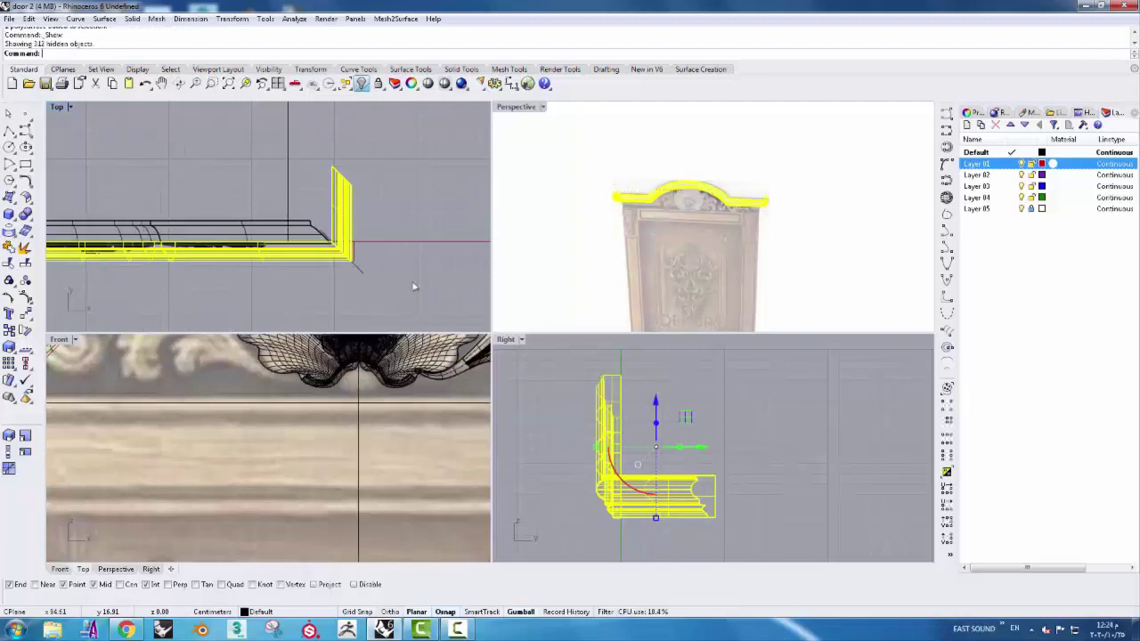
pyautogui.click(835, 216)
pyautogui.scroll(3, 763, 214)
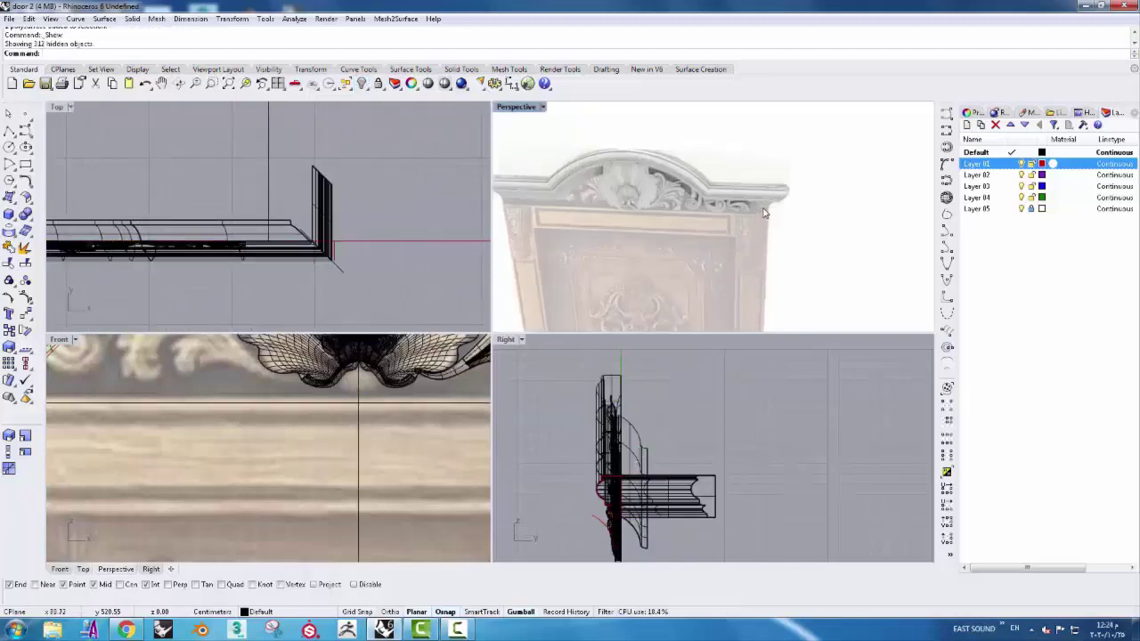
pyautogui.scroll(2, 763, 213)
pyautogui.scroll(2, 748, 196)
pyautogui.scroll(2, 739, 194)
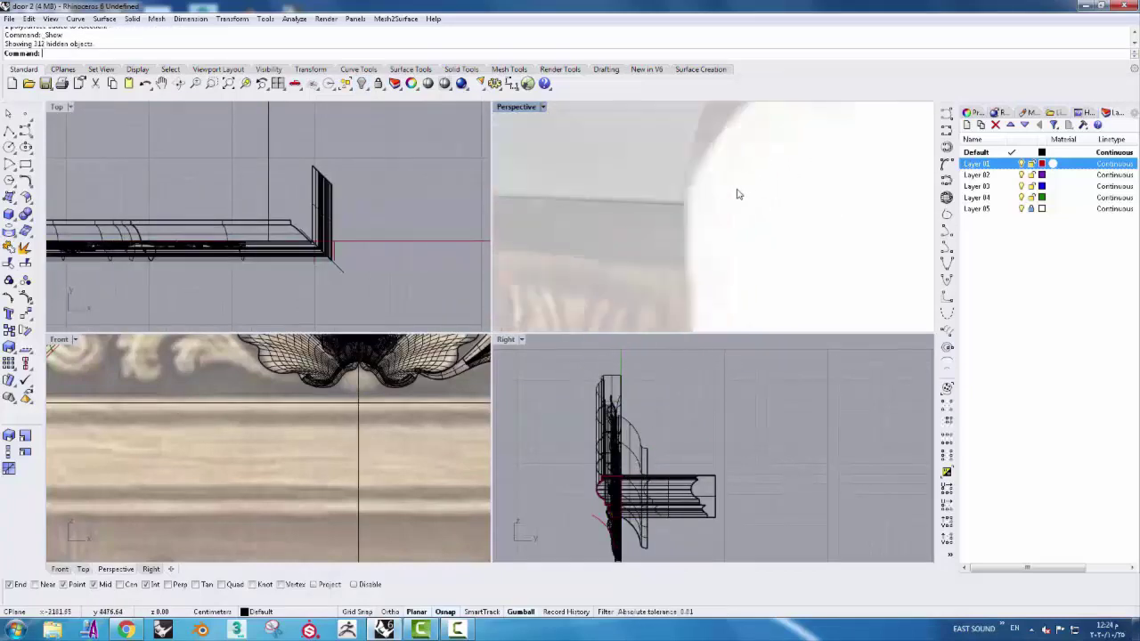
pyautogui.click(675, 178)
# - Isolate the moulding, duplicate its lower edge as a curve, and move it along Y
pyautogui.scroll(1, 272, 238)
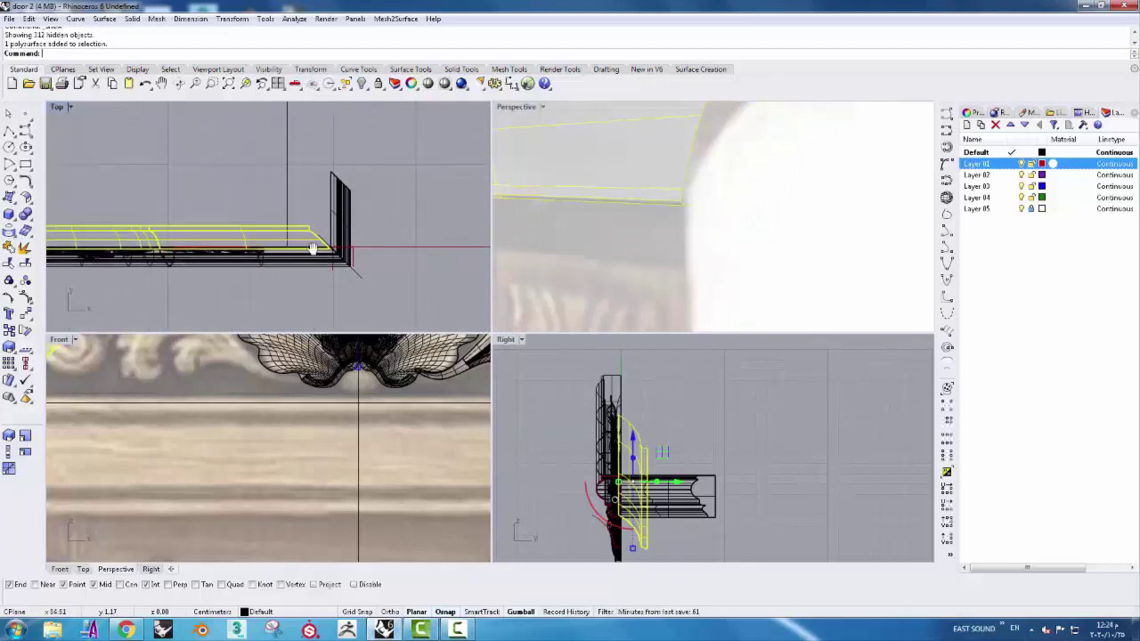
pyautogui.scroll(1, 303, 240)
pyautogui.click(364, 88)
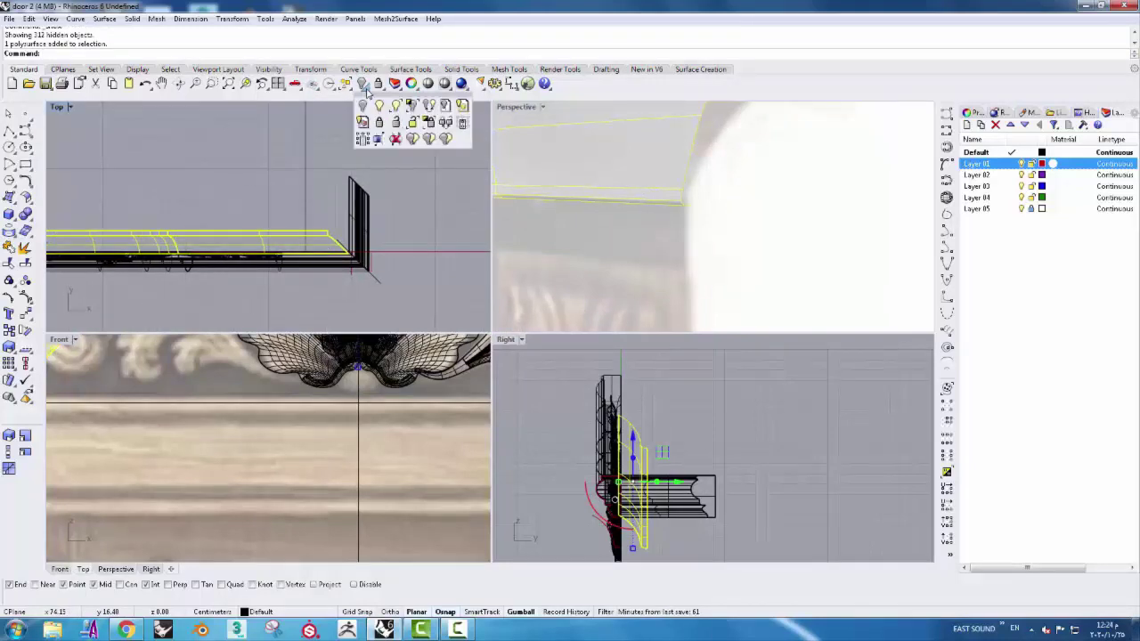
pyautogui.click(410, 105)
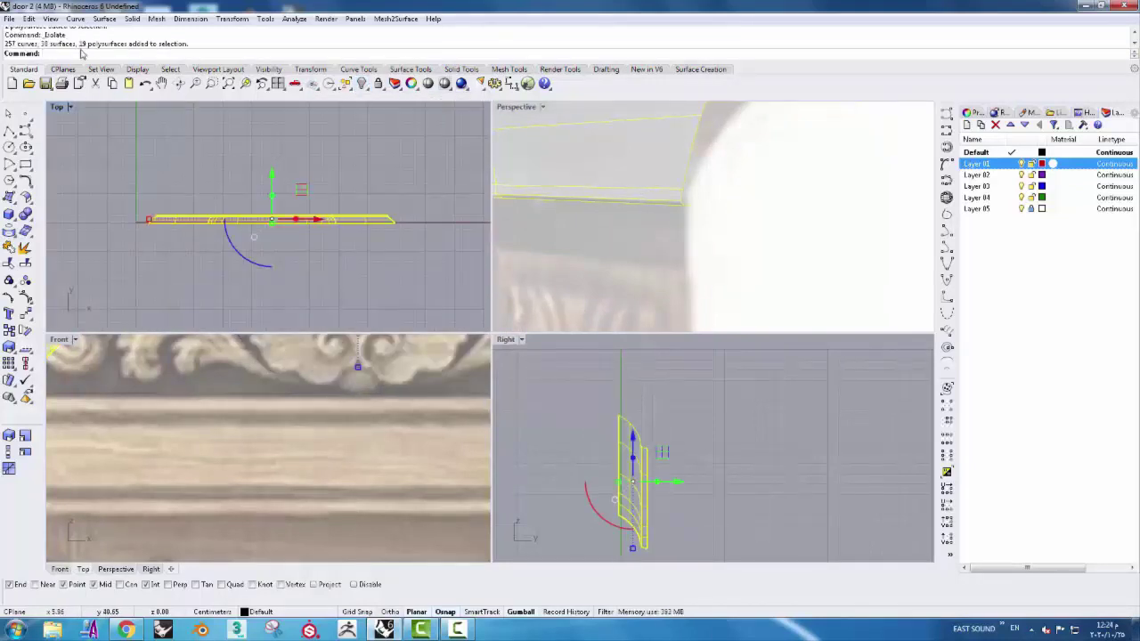
pyautogui.click(76, 18)
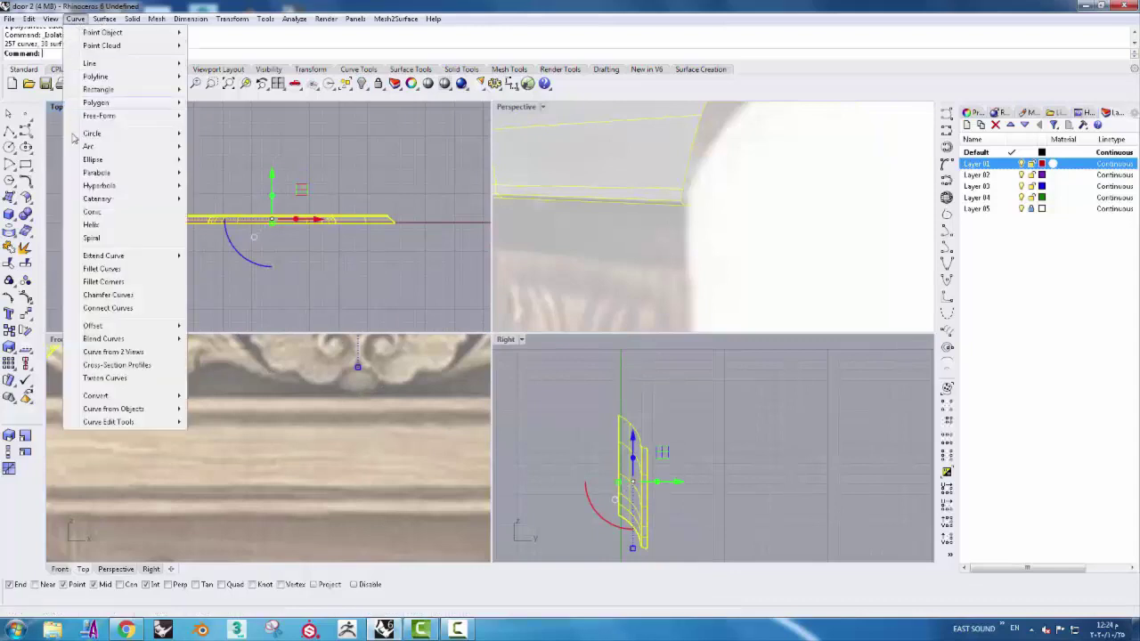
pyautogui.moveTo(113, 409)
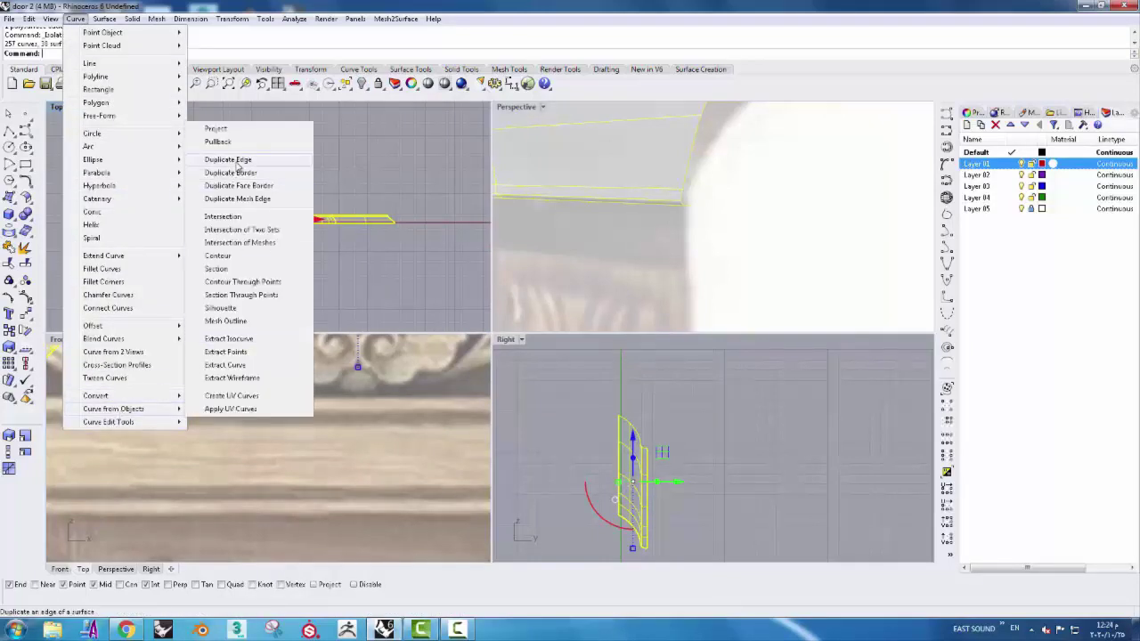
pyautogui.click(239, 162)
pyautogui.click(136, 201)
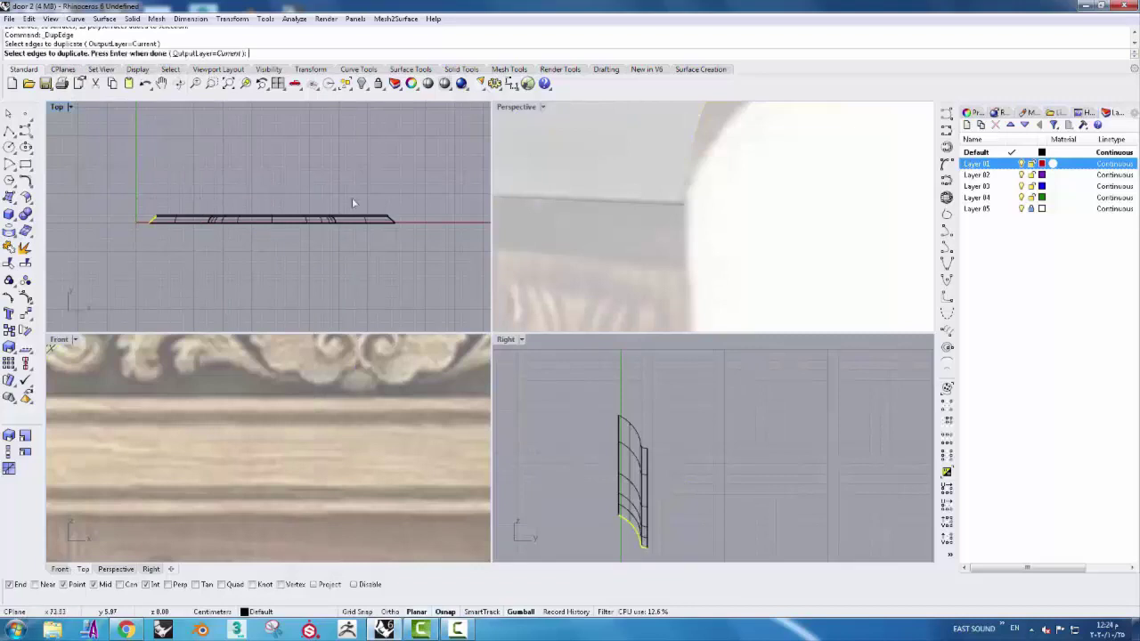
pyautogui.press('Return')
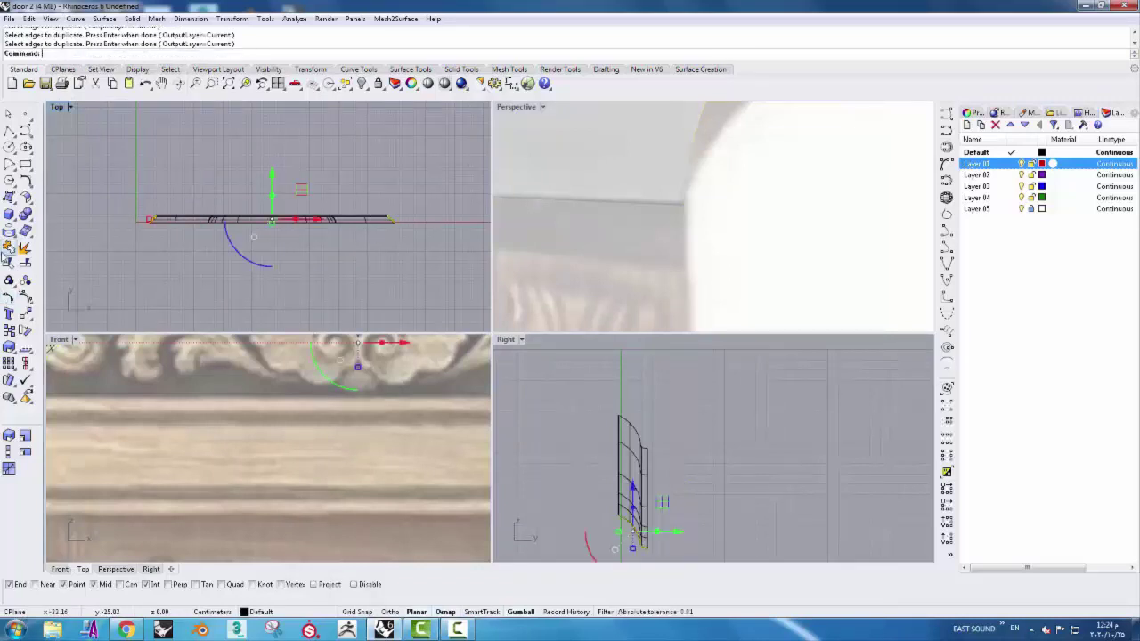
pyautogui.scroll(3, 242, 222)
pyautogui.moveTo(300, 207)
pyautogui.mouseDown()
pyautogui.moveTo(304, 174)
pyautogui.moveTo(303, 223)
pyautogui.mouseUp()
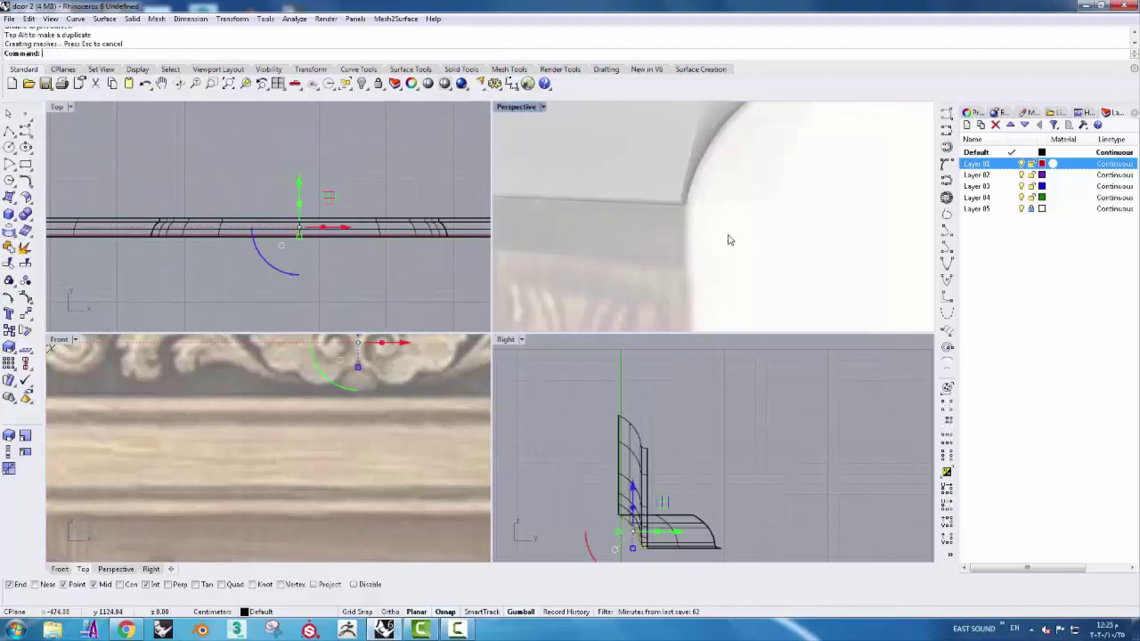
# - Show the 314 hidden objects and join the 57 door-top surfaces into 24 polysurfaces
pyautogui.scroll(-5, 728, 236)
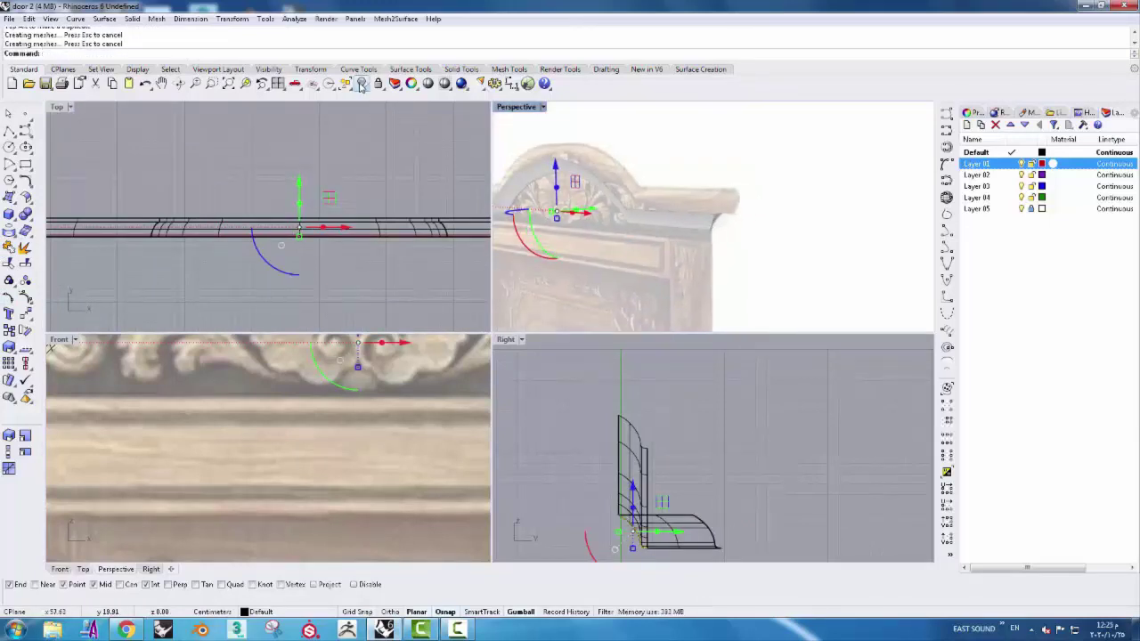
pyautogui.click(362, 85)
pyautogui.scroll(2, 723, 215)
pyautogui.scroll(2, 723, 214)
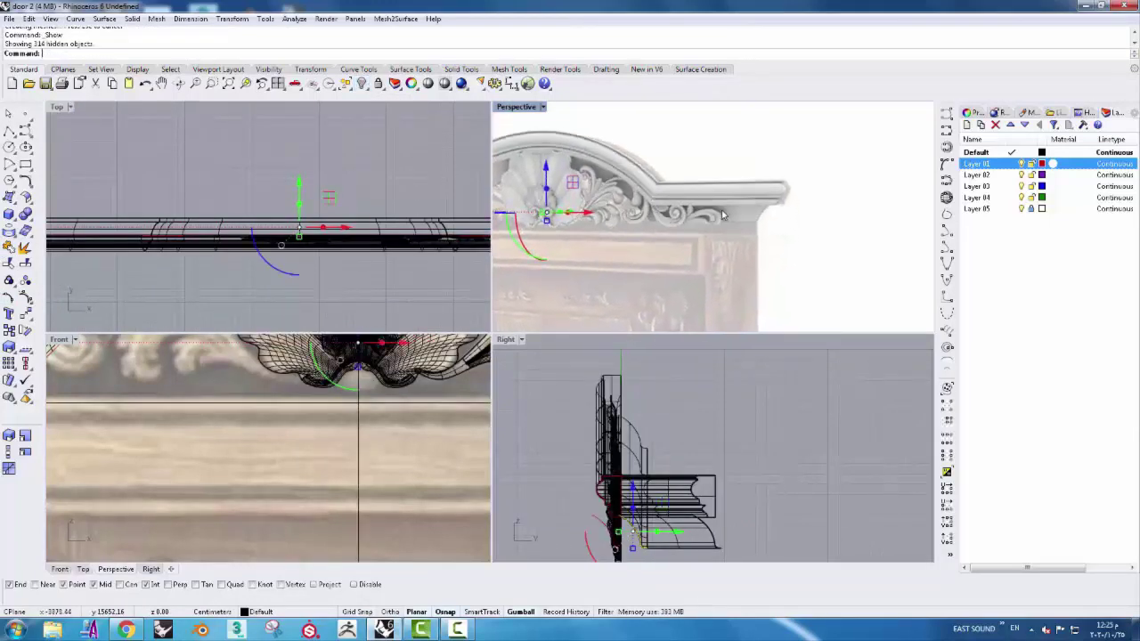
pyautogui.scroll(1, 723, 215)
pyautogui.moveTo(835, 256); pyautogui.dragTo(802, 246)
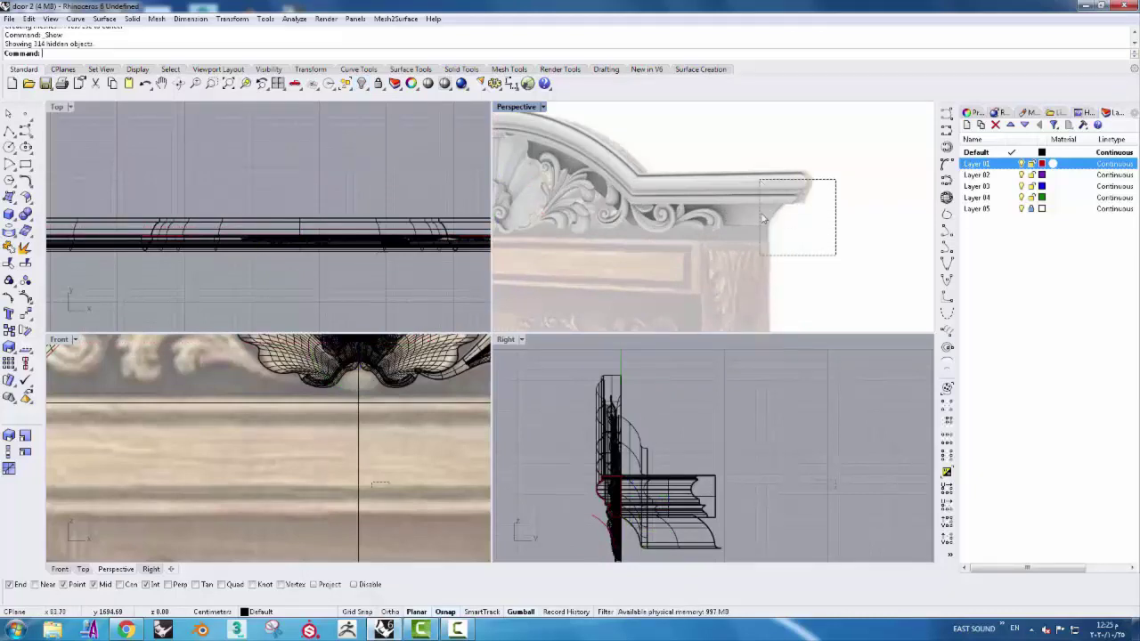
pyautogui.scroll(-3, 778, 243)
pyautogui.moveTo(549, 176); pyautogui.dragTo(890, 297)
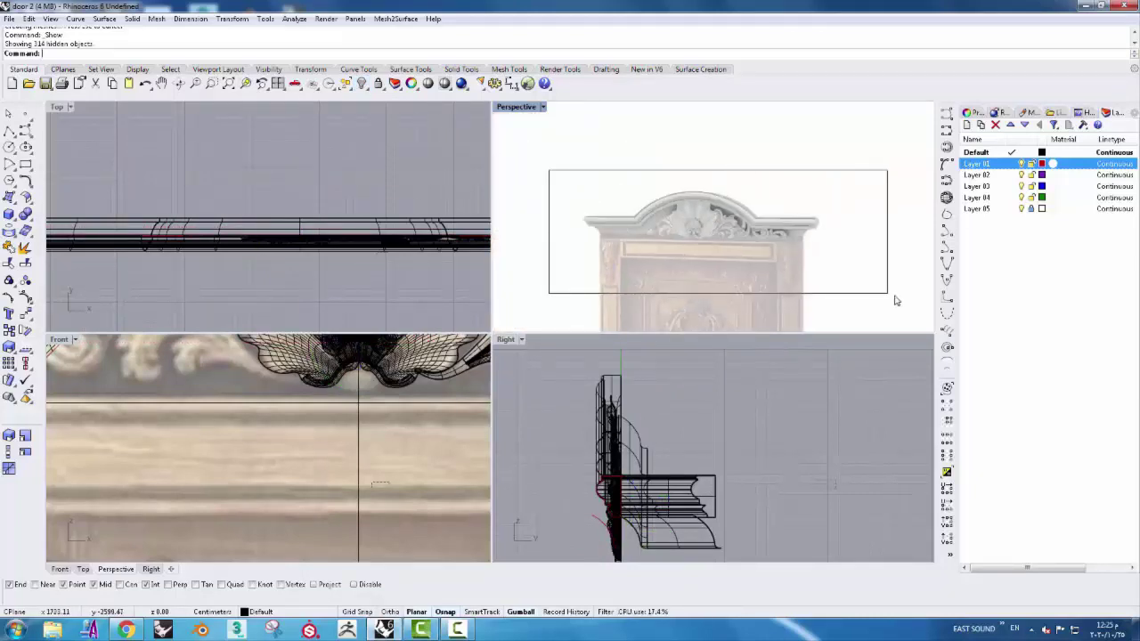
pyautogui.click(11, 251)
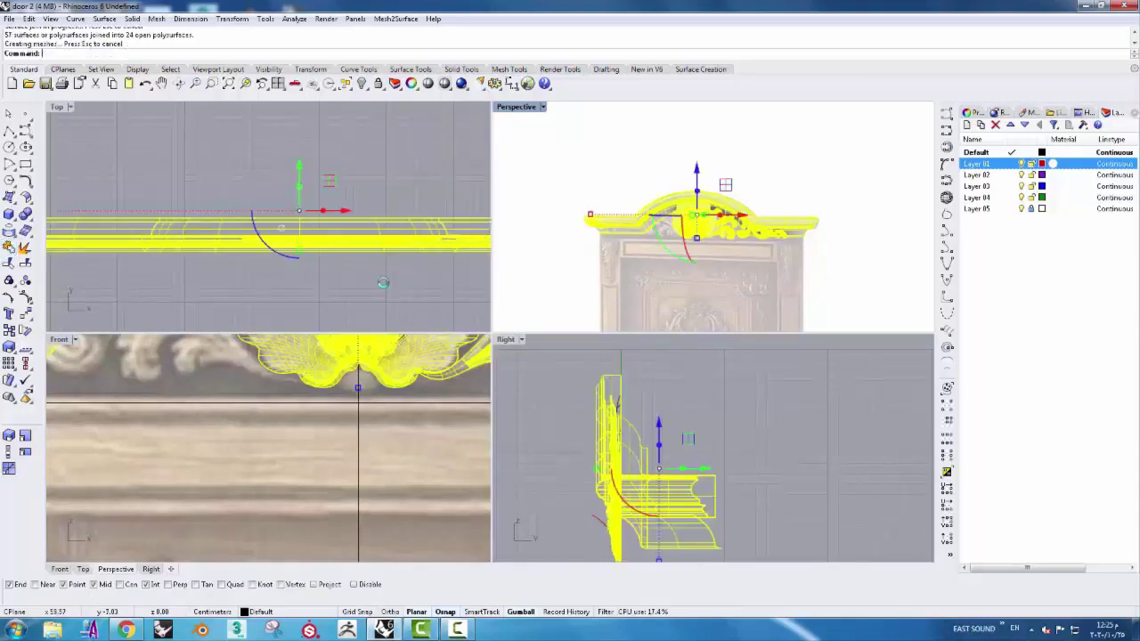
# - Move both cornice moulding pieces back in depth along the gumball's Y arrow
pyautogui.press('Escape')
pyautogui.scroll(2, 805, 233)
pyautogui.scroll(3, 805, 233)
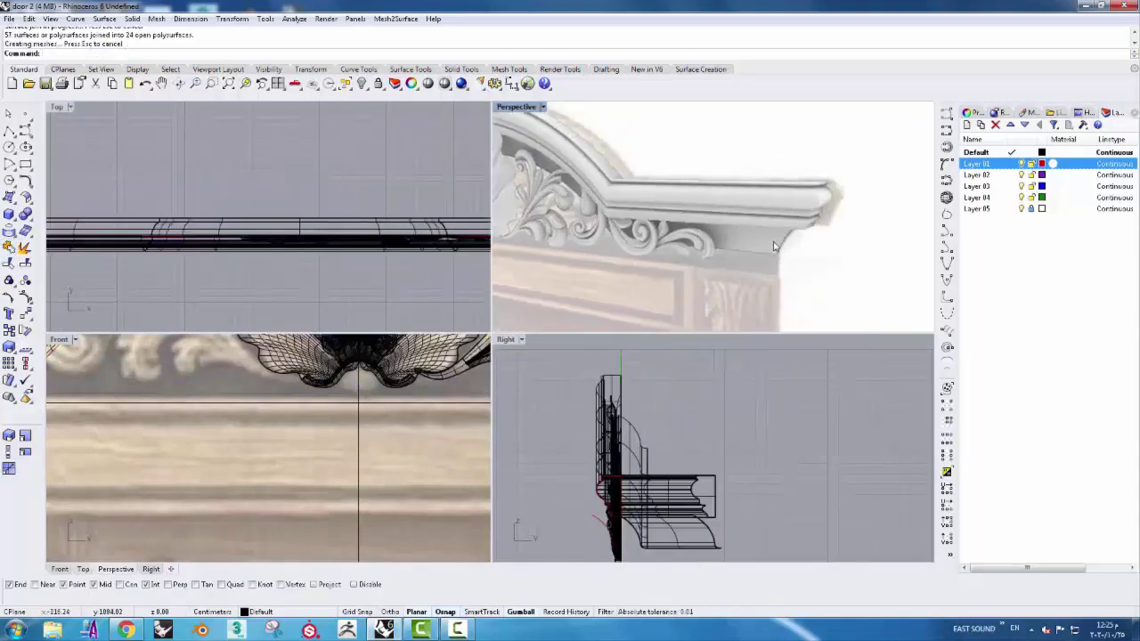
pyautogui.click(772, 230)
pyautogui.keyDown('shift'); pyautogui.click(775, 216); pyautogui.keyUp('shift')
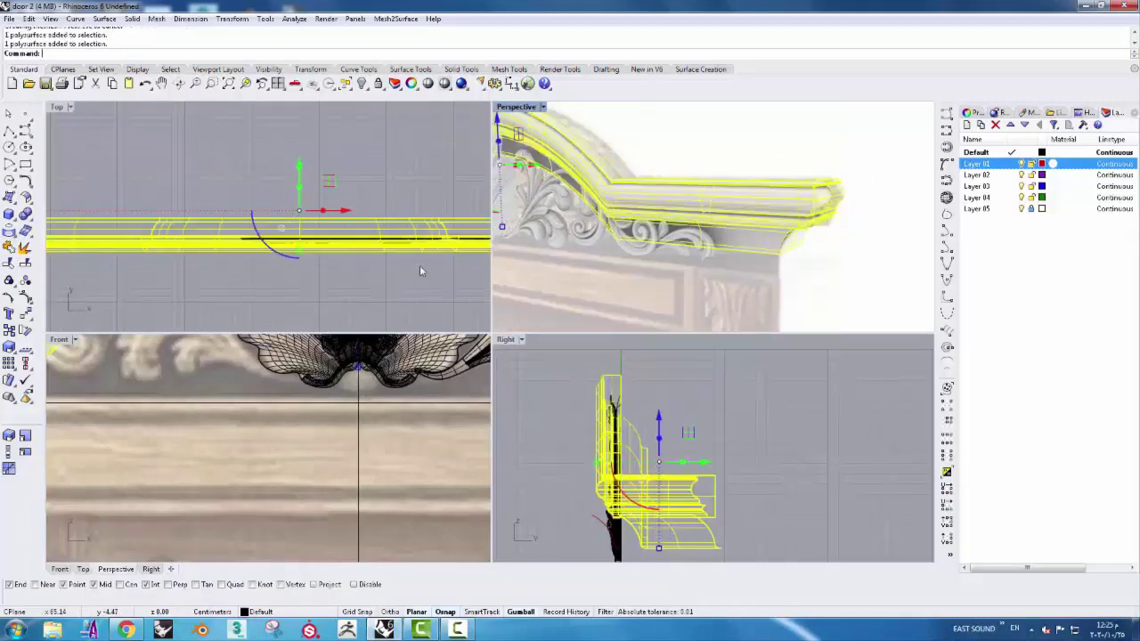
pyautogui.moveTo(301, 178); pyautogui.dragTo(301, 169)
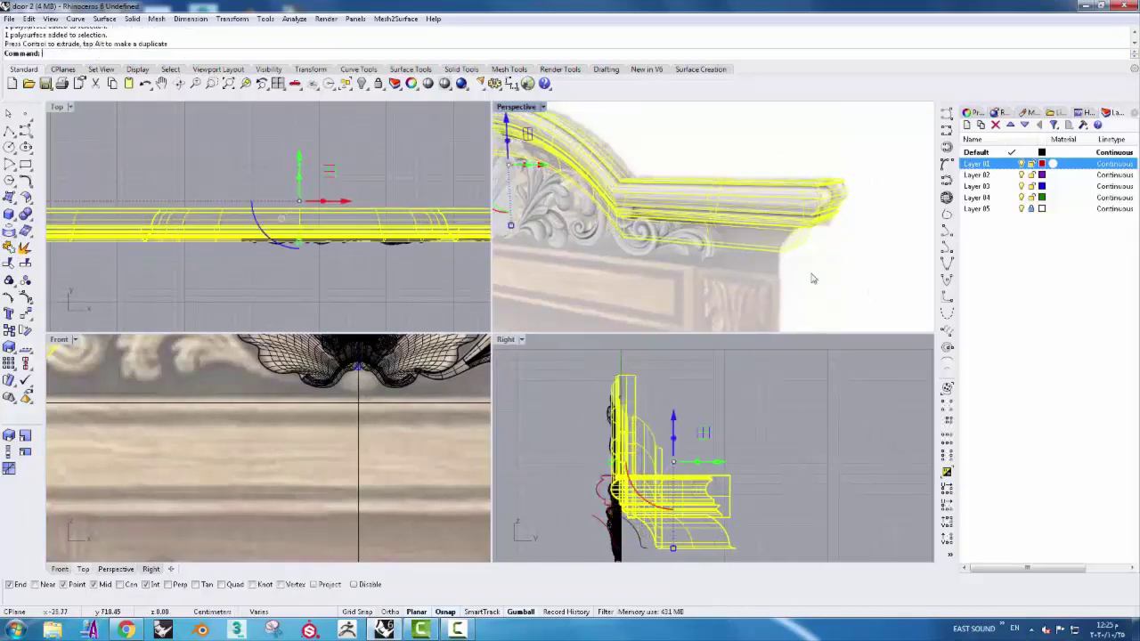
pyautogui.click(891, 303)
# - Orbit the Perspective view to check the moulding against the shell and scroll carving
pyautogui.moveTo(891, 303)
pyautogui.mouseDown(button='right')
pyautogui.moveTo(705, 246)
pyautogui.moveTo(641, 250)
pyautogui.mouseUp(button='right')
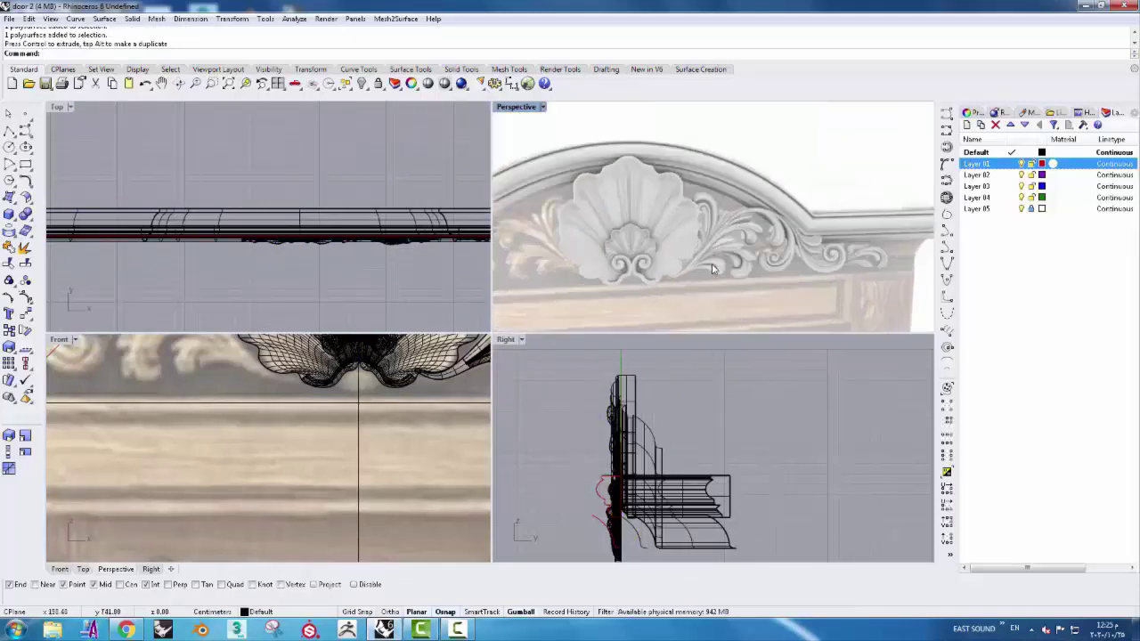
pyautogui.scroll(5, 637, 250)
pyautogui.moveTo(647, 250); pyautogui.dragTo(671, 264, button='right')
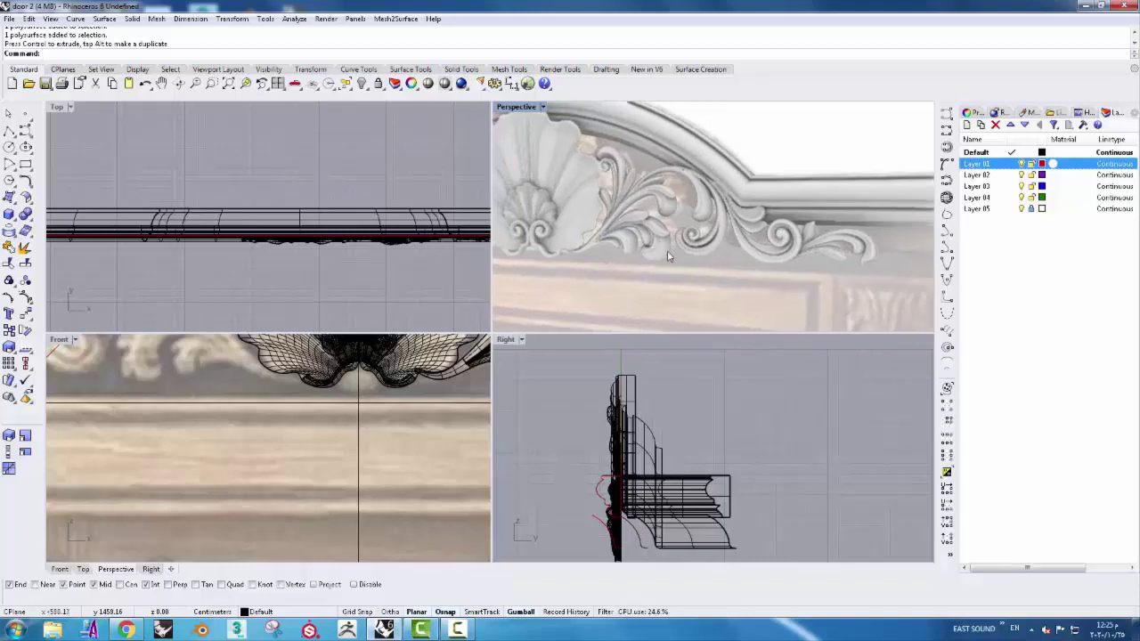
pyautogui.scroll(-3, 671, 264)
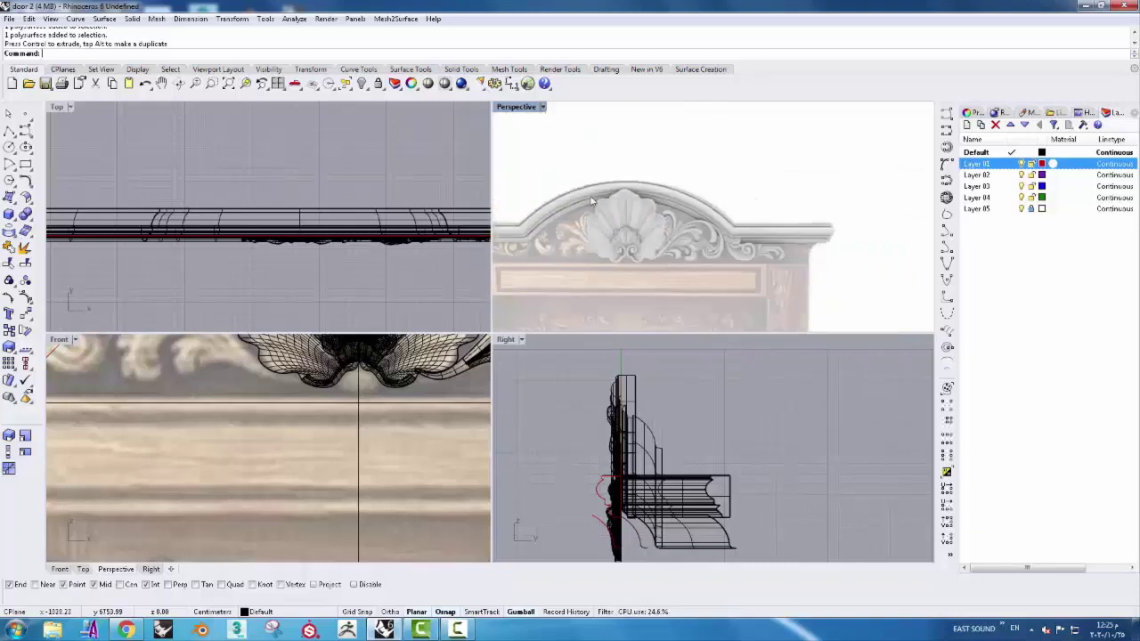
pyautogui.moveTo(557, 154); pyautogui.dragTo(814, 314)
# - Draw a vertical cutting line through the moulding profile in the Right view
pyautogui.scroll(2, 751, 443)
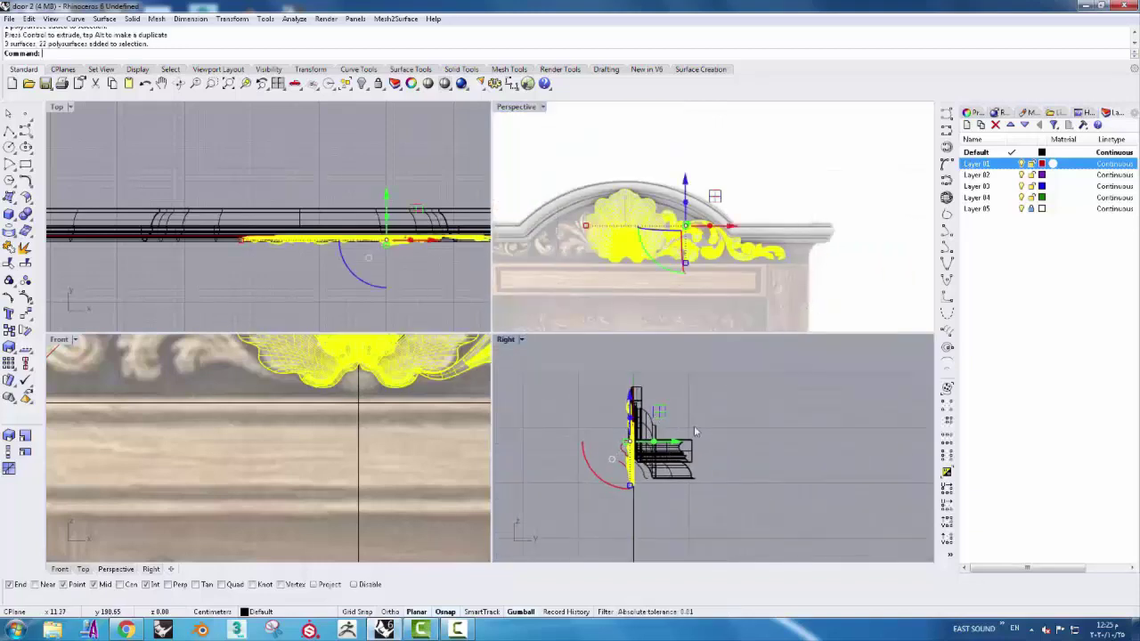
pyautogui.scroll(4, 702, 467)
pyautogui.scroll(-2, 702, 468)
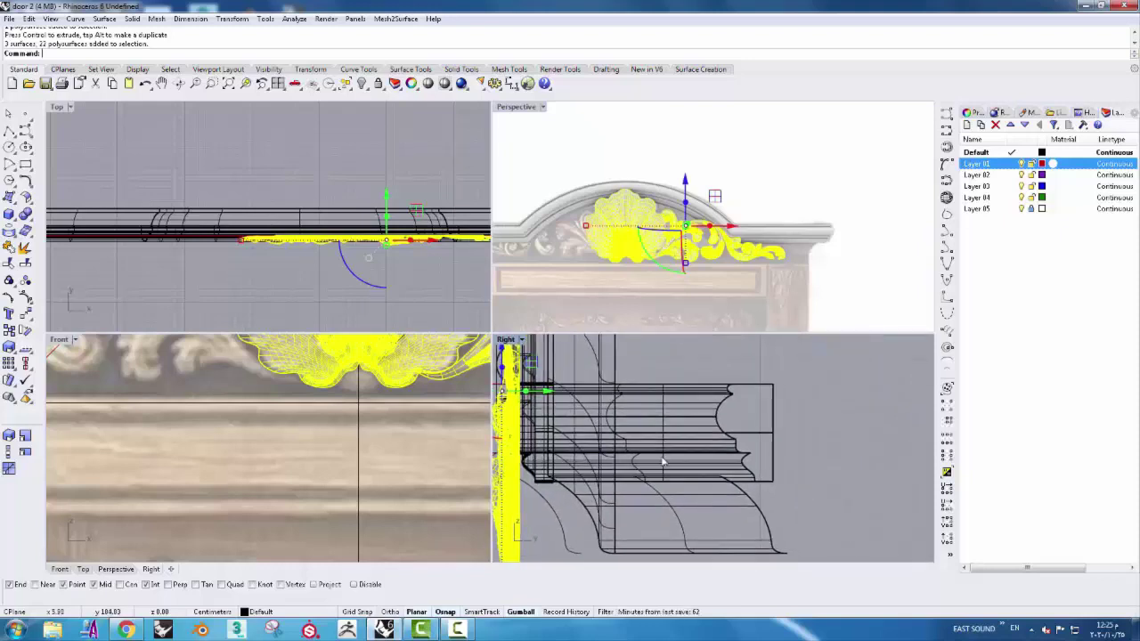
pyautogui.scroll(-1, 677, 461)
pyautogui.scroll(-1, 670, 456)
pyautogui.scroll(-1, 654, 437)
pyautogui.moveTo(649, 418); pyautogui.dragTo(636, 433, button='right')
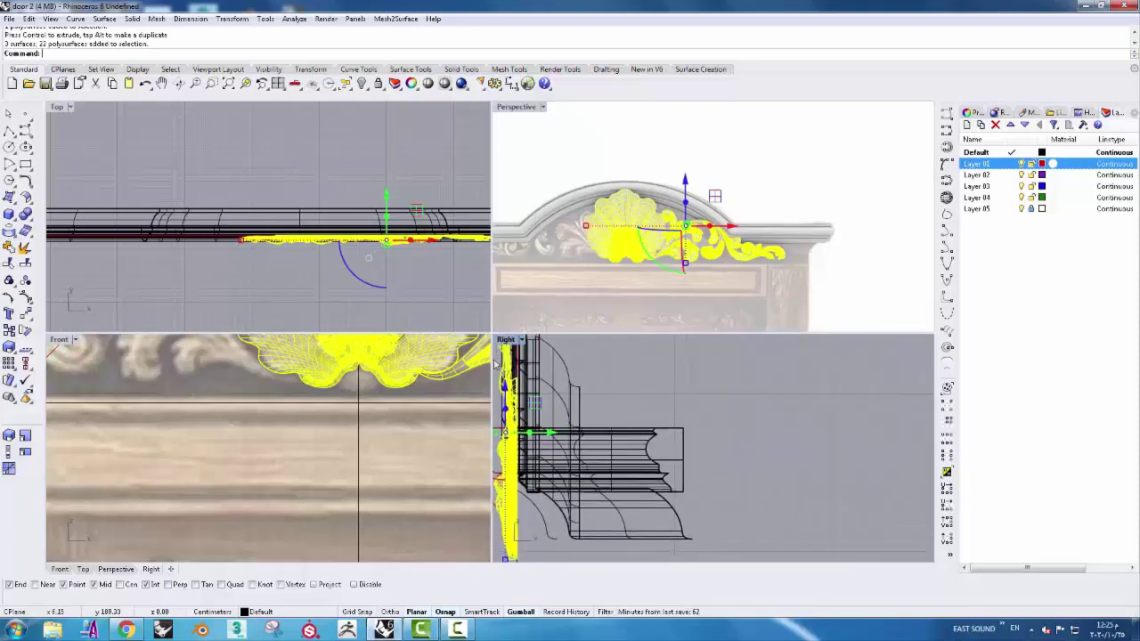
pyautogui.click(8, 130)
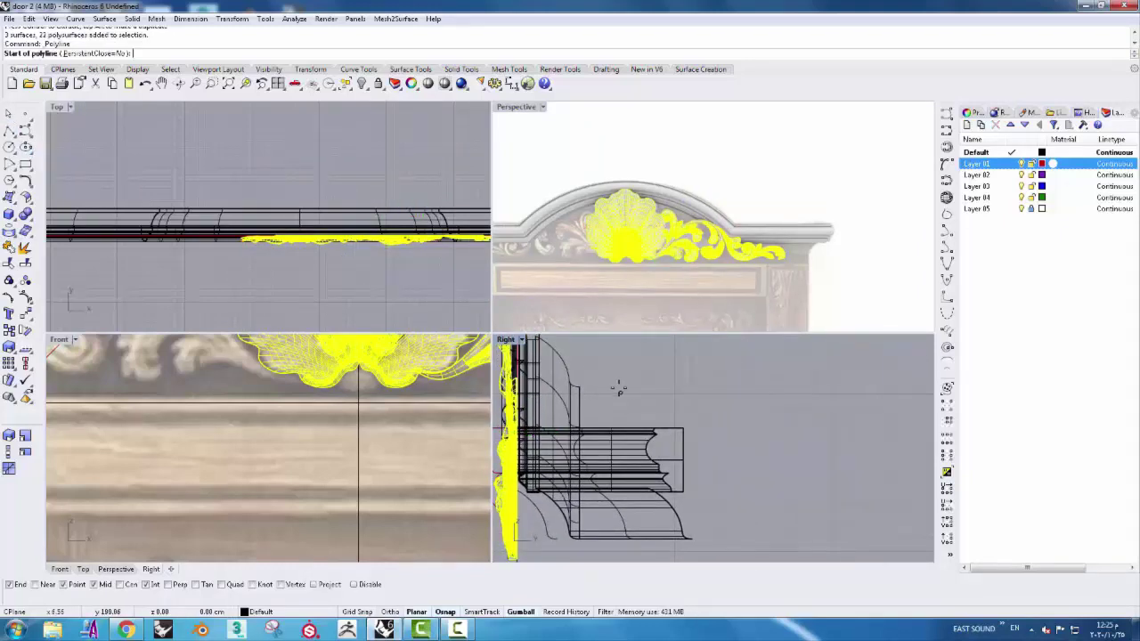
pyautogui.click(619, 388)
pyautogui.click(629, 530)
pyautogui.press('Return')
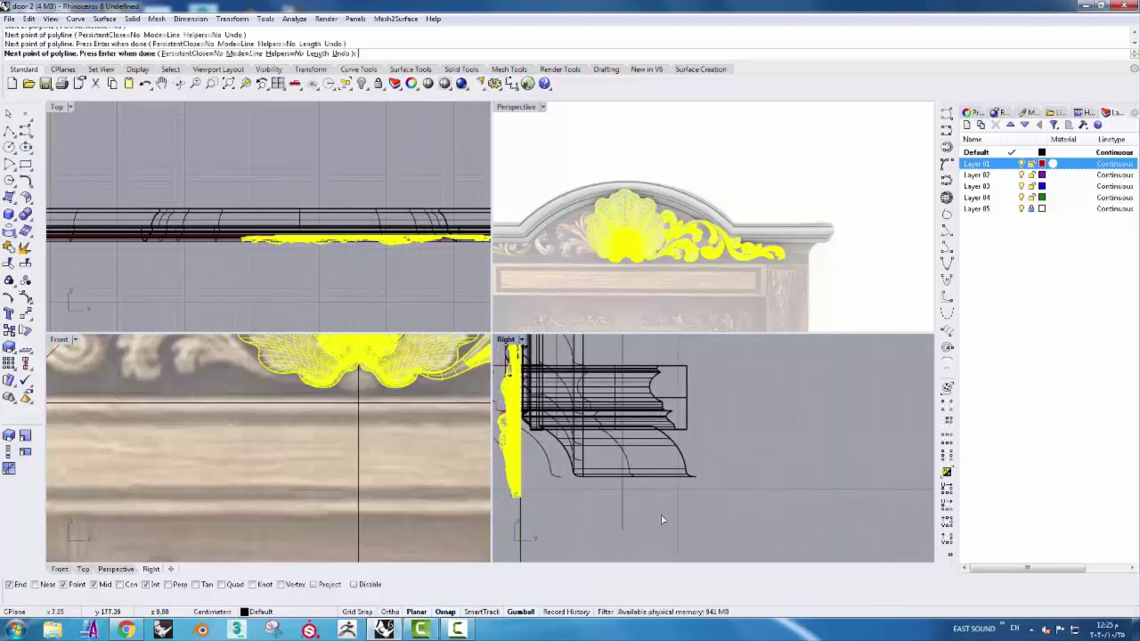
# - Split the cornice moulding with the vertical line into 6 pieces
pyautogui.click(687, 419)
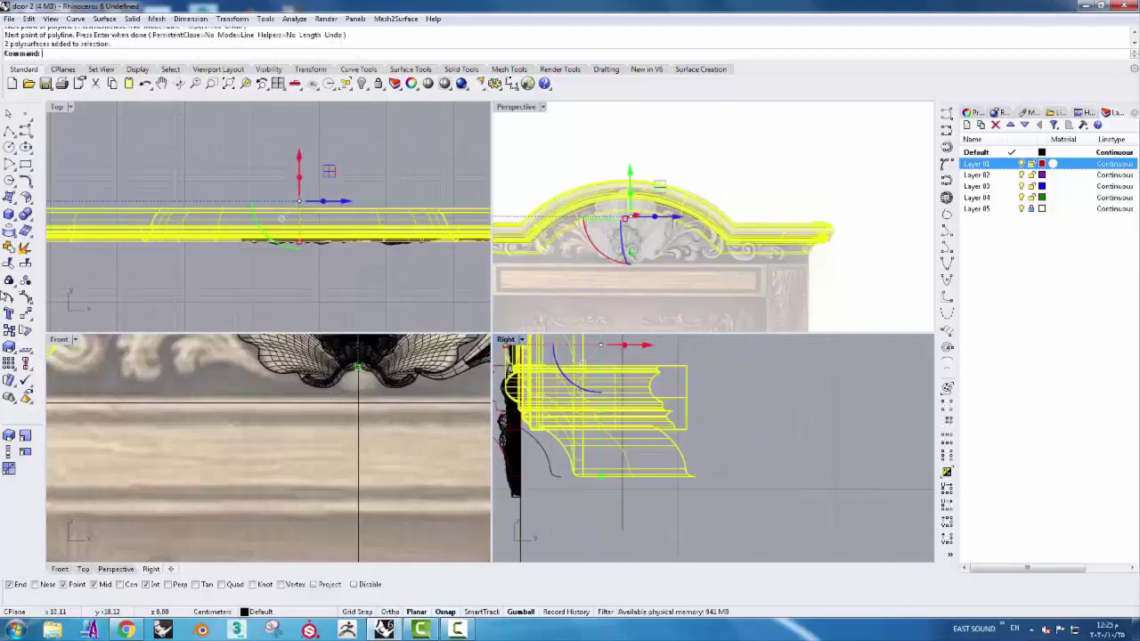
pyautogui.click(26, 264)
pyautogui.moveTo(655, 503); pyautogui.dragTo(641, 527, button='right')
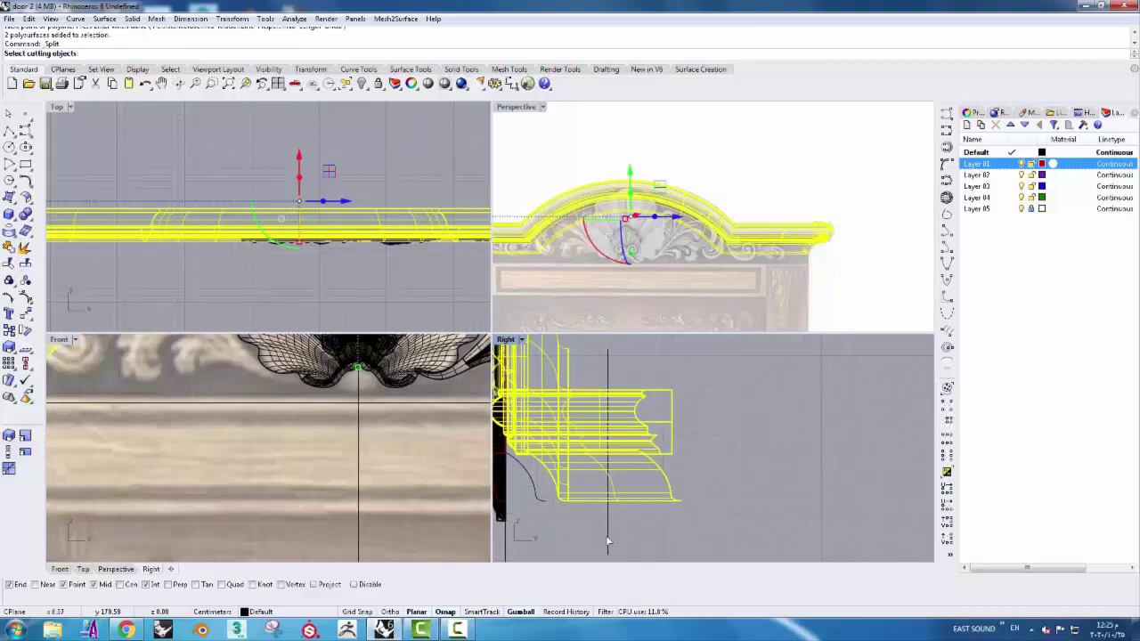
pyautogui.click(608, 541)
pyautogui.press('Return')
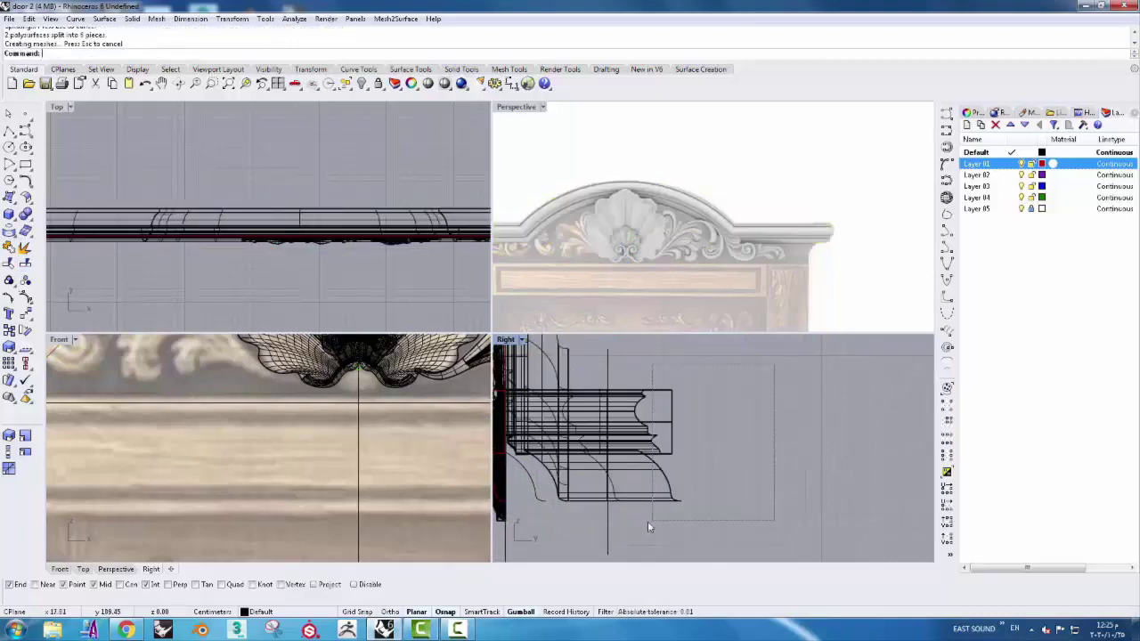
# - Delete the rear offcuts beyond the cut and inspect the cornice's right end
pyautogui.moveTo(648, 527); pyautogui.dragTo(640, 367)
pyautogui.press('Delete')
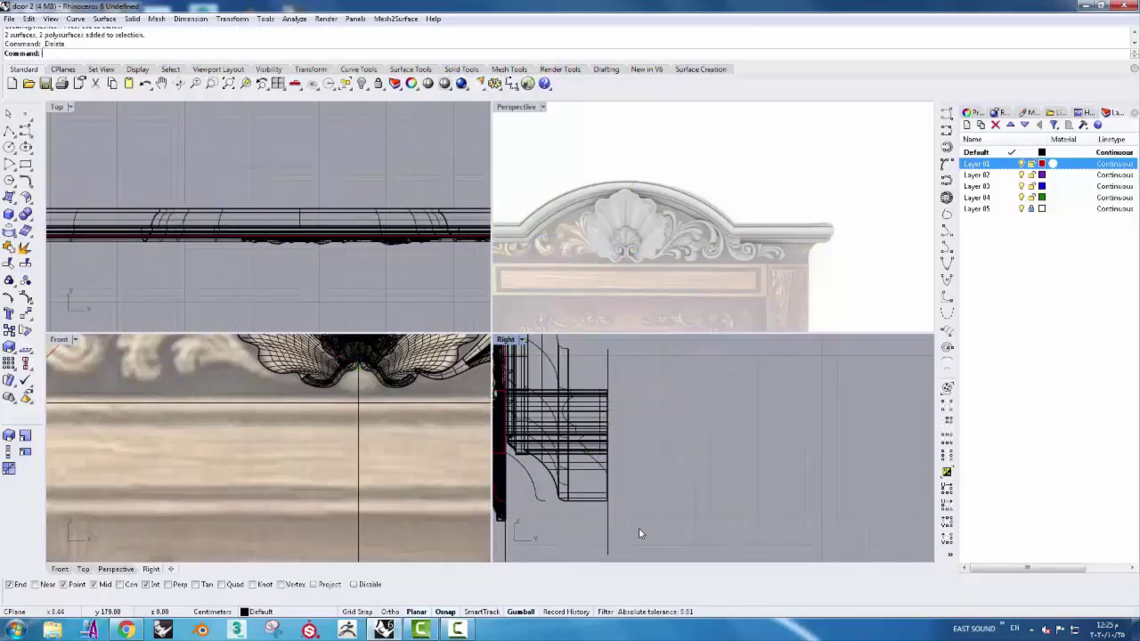
pyautogui.scroll(2, 828, 270)
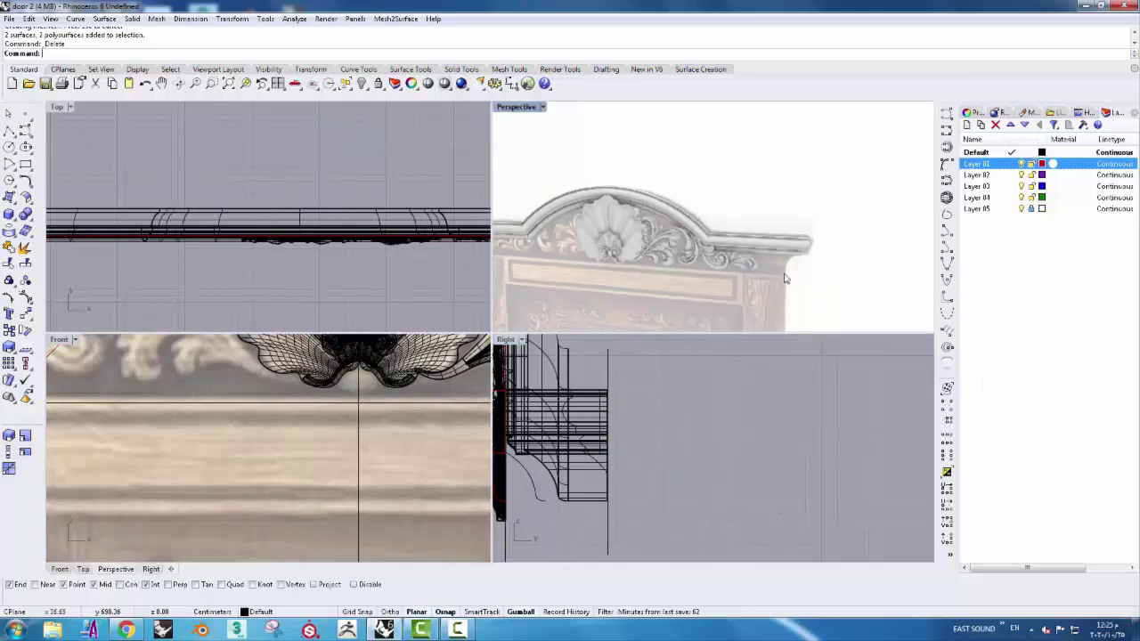
pyautogui.scroll(2, 802, 267)
pyautogui.scroll(3, 774, 264)
pyautogui.scroll(3, 748, 260)
pyautogui.scroll(-2, 735, 257)
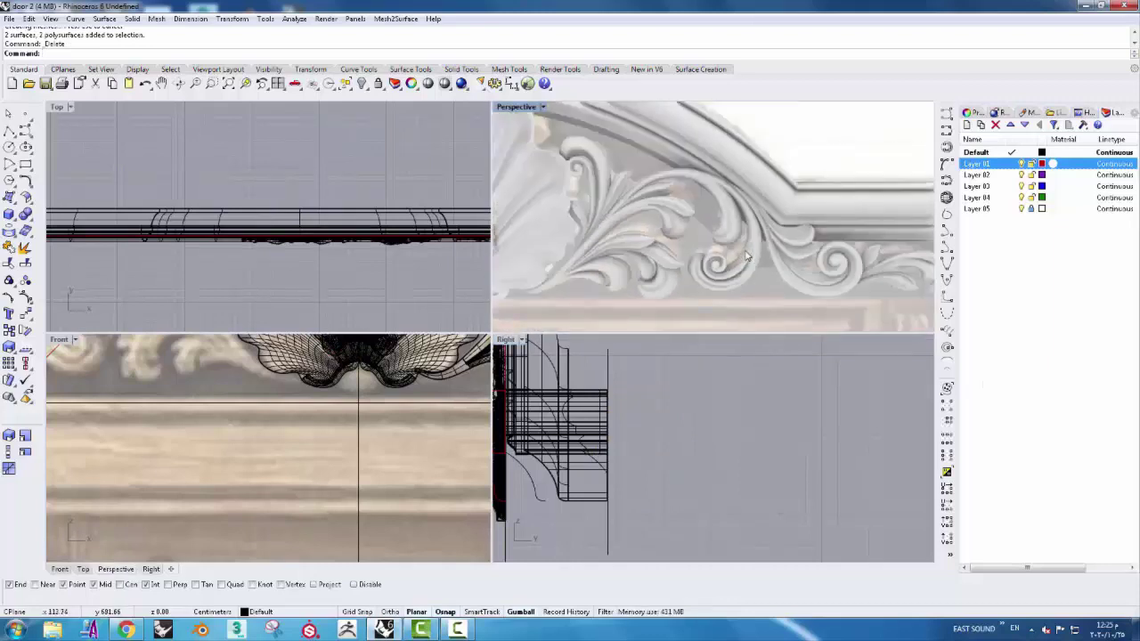
pyautogui.scroll(-2, 732, 257)
pyautogui.scroll(-2, 729, 257)
pyautogui.scroll(-2, 726, 257)
pyautogui.moveTo(726, 256); pyautogui.dragTo(645, 411, button='right')
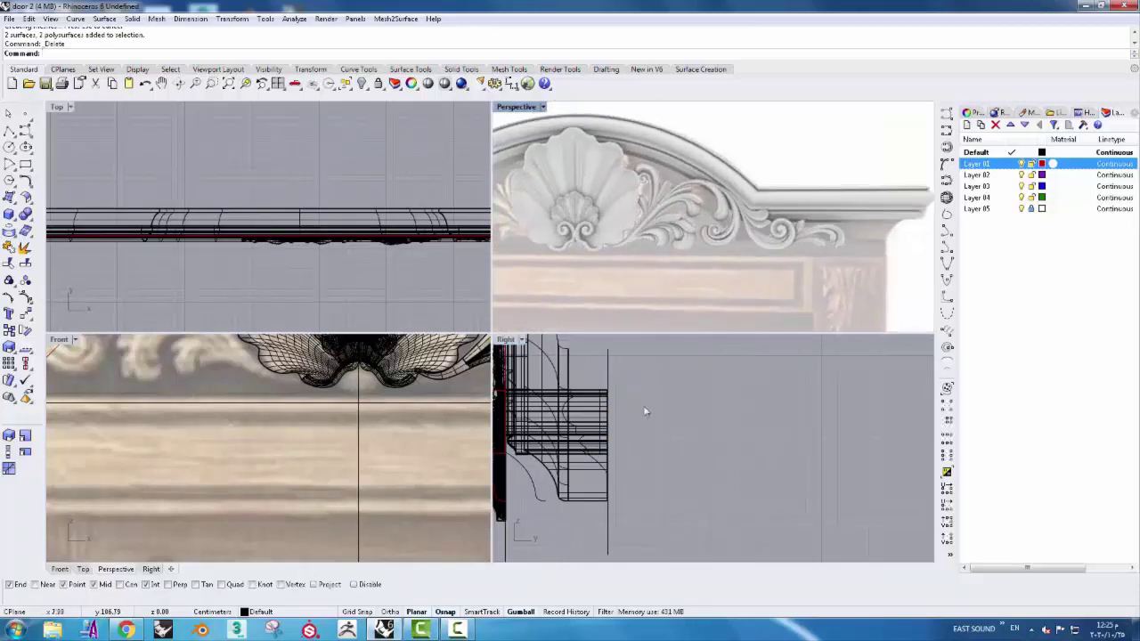
pyautogui.scroll(-3, 704, 270)
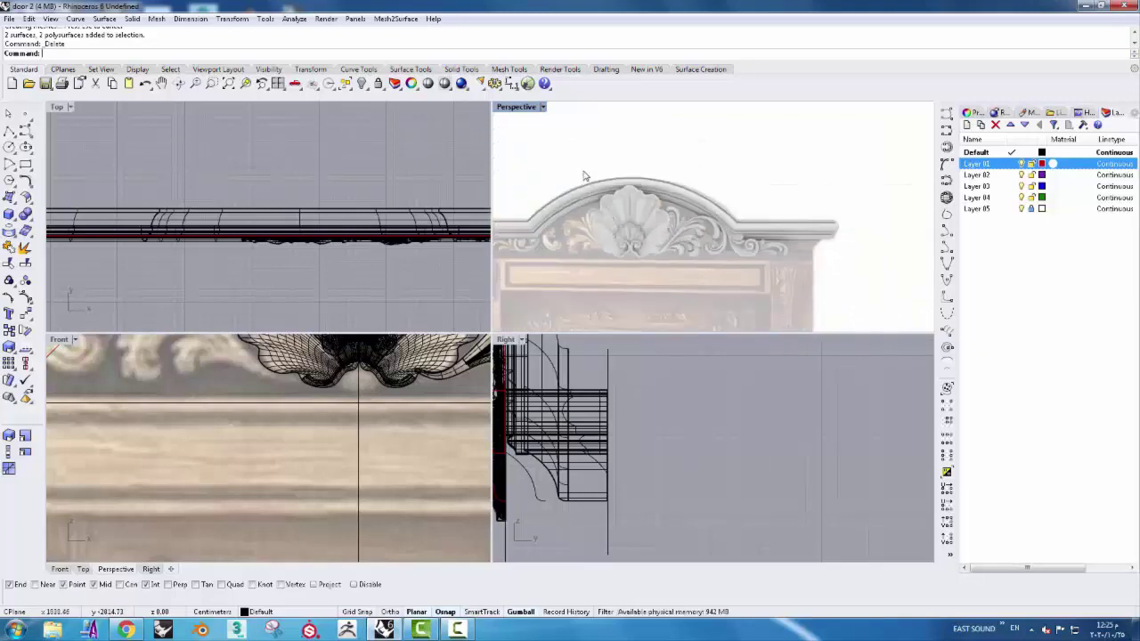
# - Isolate the cornice and its carving so only those objects are shown
pyautogui.moveTo(666, 261); pyautogui.dragTo(806, 296)
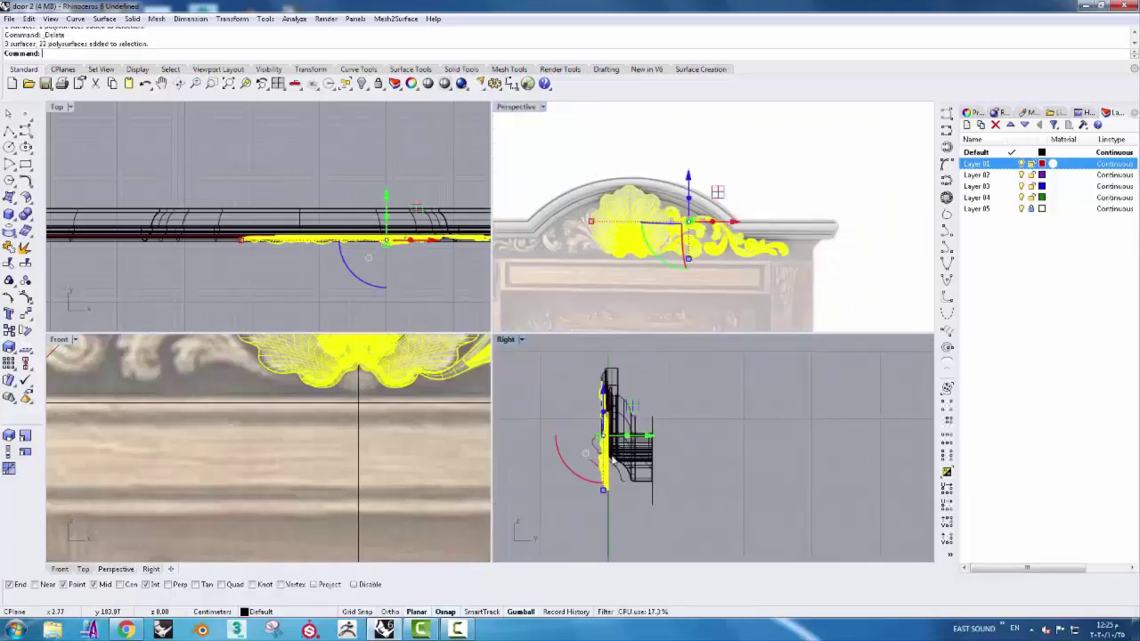
pyautogui.scroll(3, 583, 445)
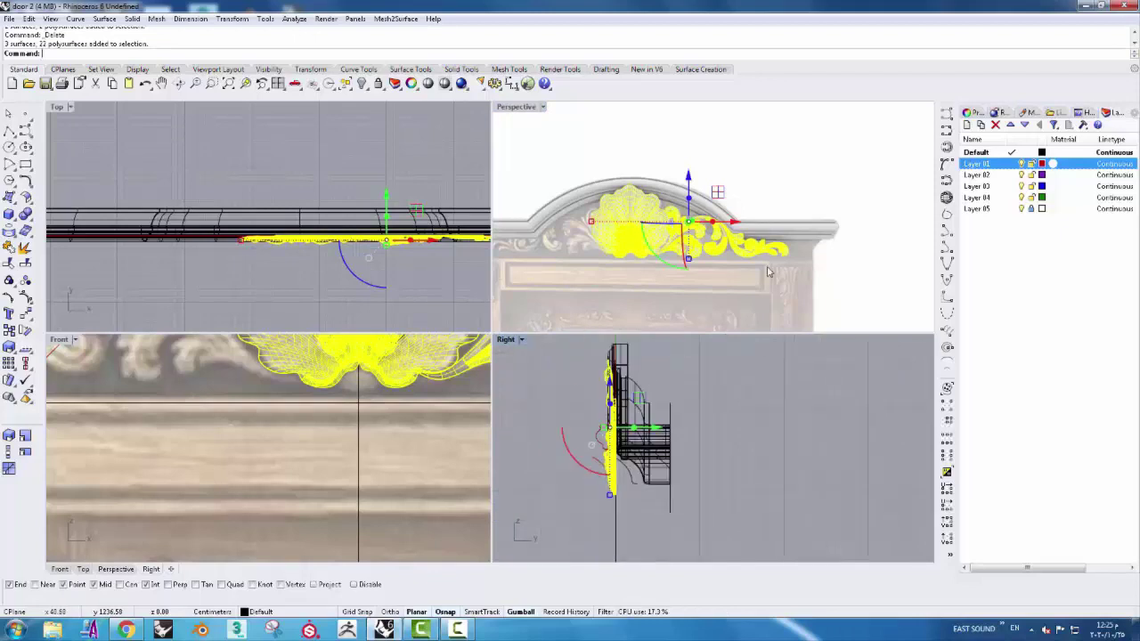
pyautogui.click(856, 284)
pyautogui.scroll(-2, 829, 276)
pyautogui.scroll(-1, 802, 268)
pyautogui.moveTo(554, 178); pyautogui.dragTo(922, 304)
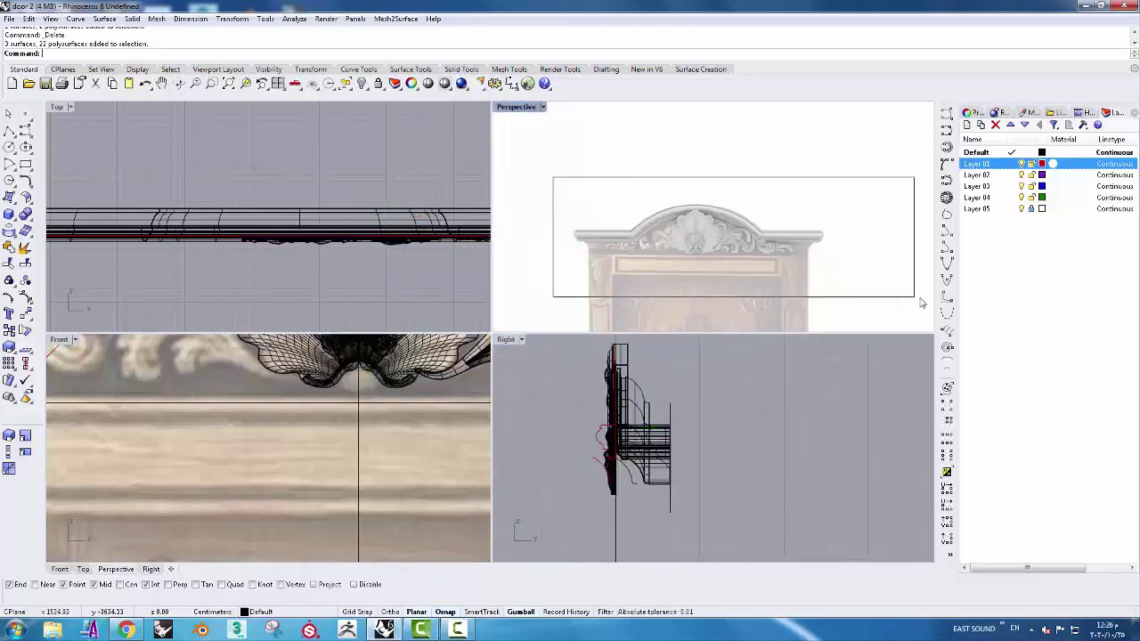
pyautogui.click(365, 87)
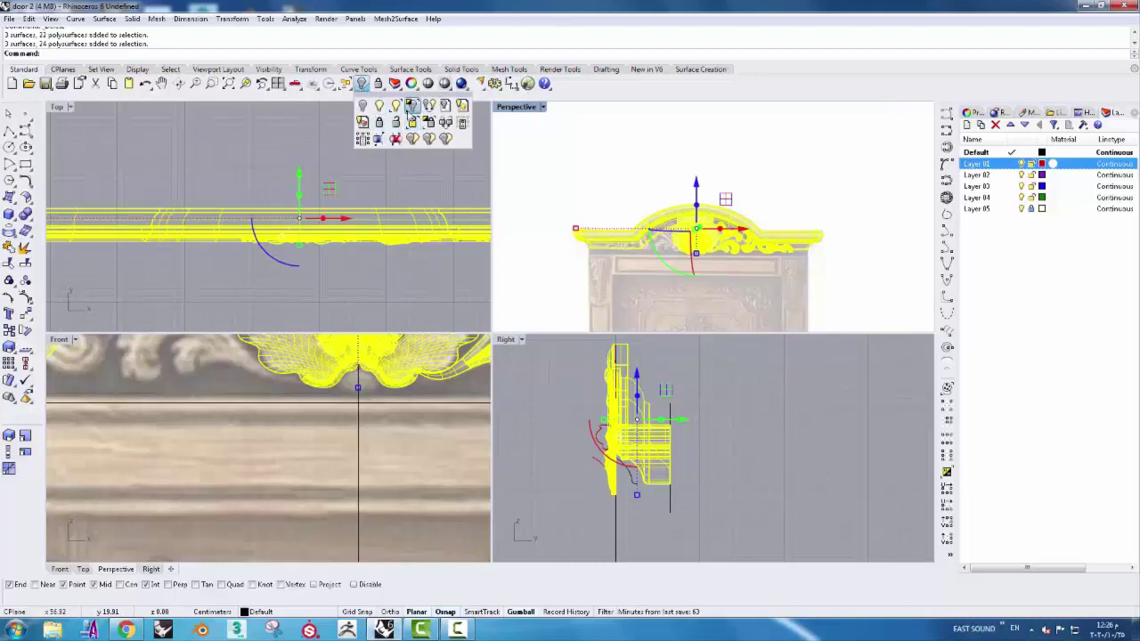
pyautogui.click(412, 106)
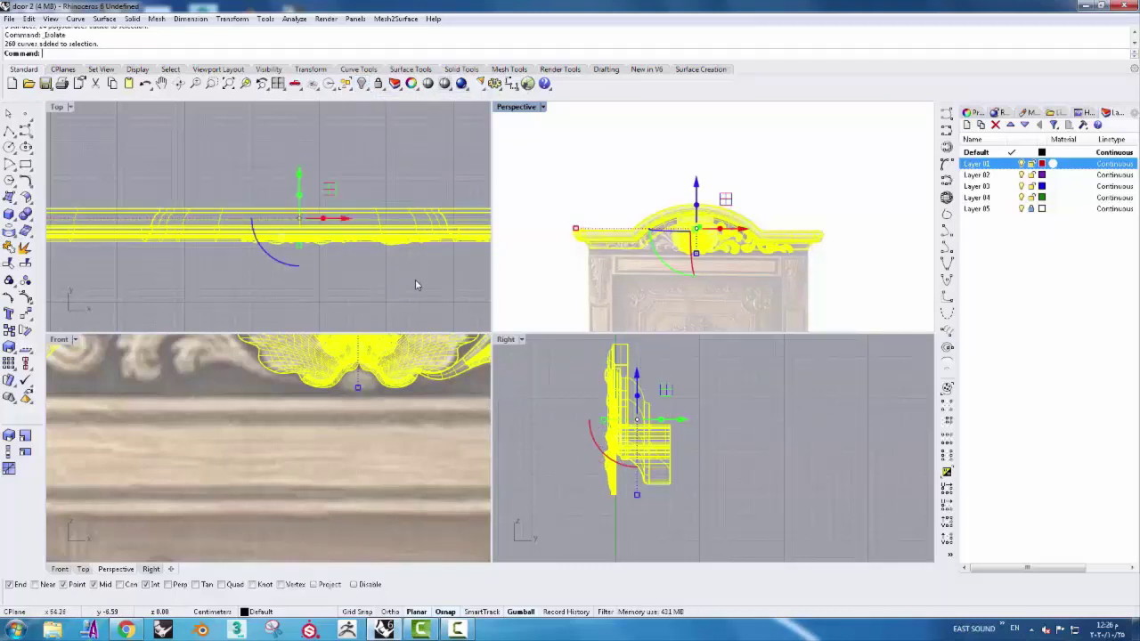
pyautogui.click(690, 388)
# - Put a world-aligned BoundingBox cage with default settings around the carved ornament
pyautogui.scroll(3, 608, 462)
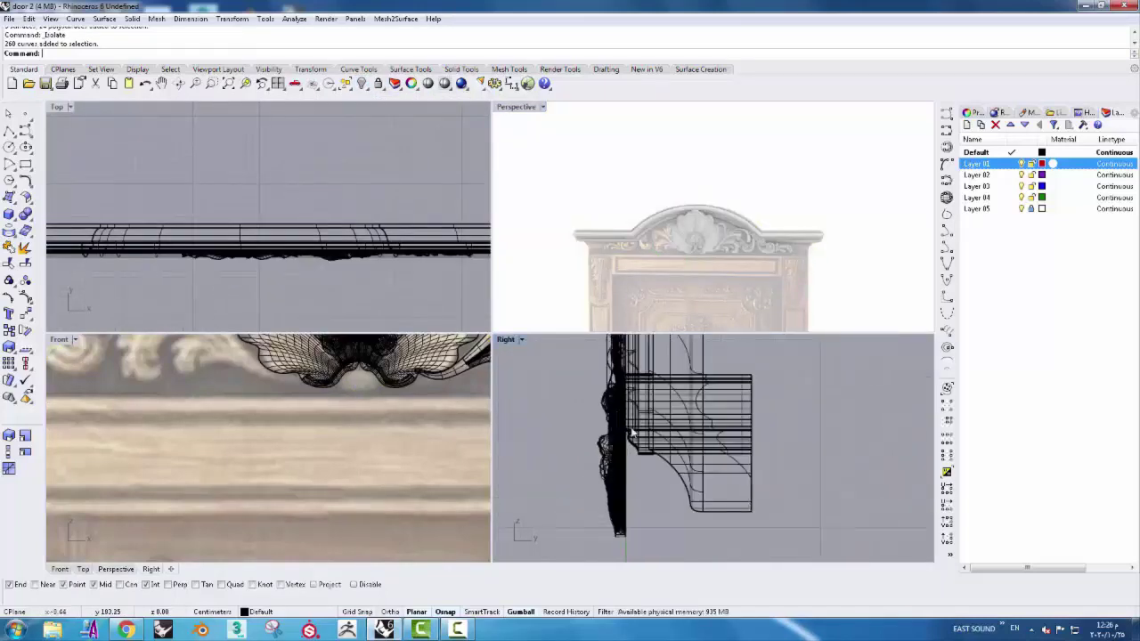
pyautogui.moveTo(656, 204); pyautogui.dragTo(779, 276)
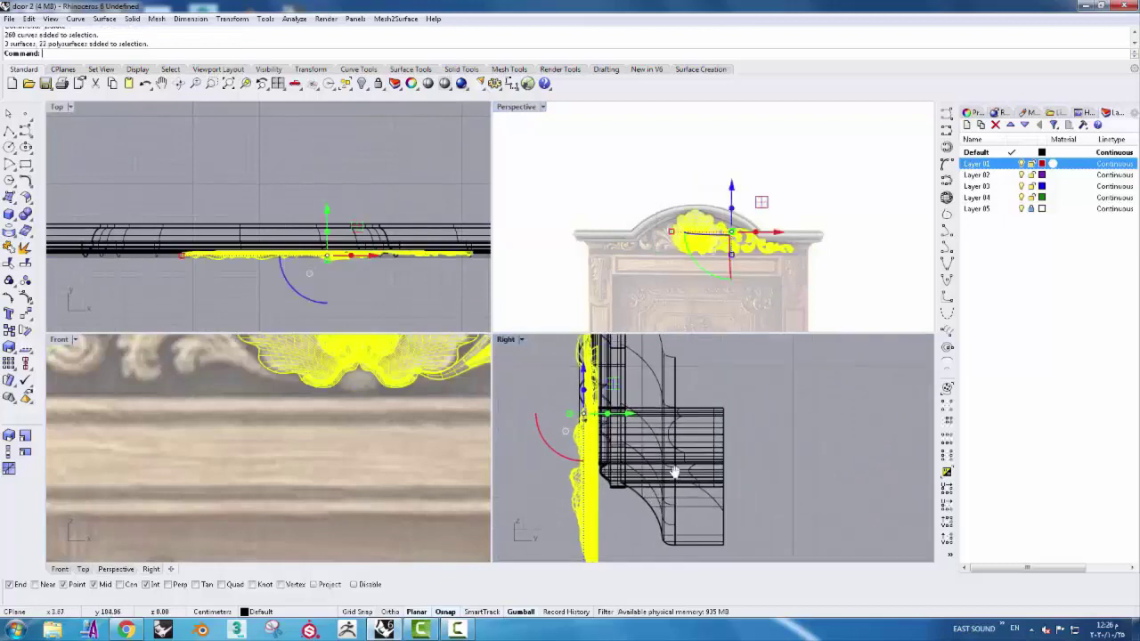
pyautogui.moveTo(712, 463)
pyautogui.keyDown('ctrl'); pyautogui.keyDown('shift'); pyautogui.mouseDown(button='right')
pyautogui.moveTo(668, 469)
pyautogui.moveTo(642, 456)
pyautogui.mouseUp(button='right'); pyautogui.keyUp('shift'); pyautogui.keyUp('ctrl')
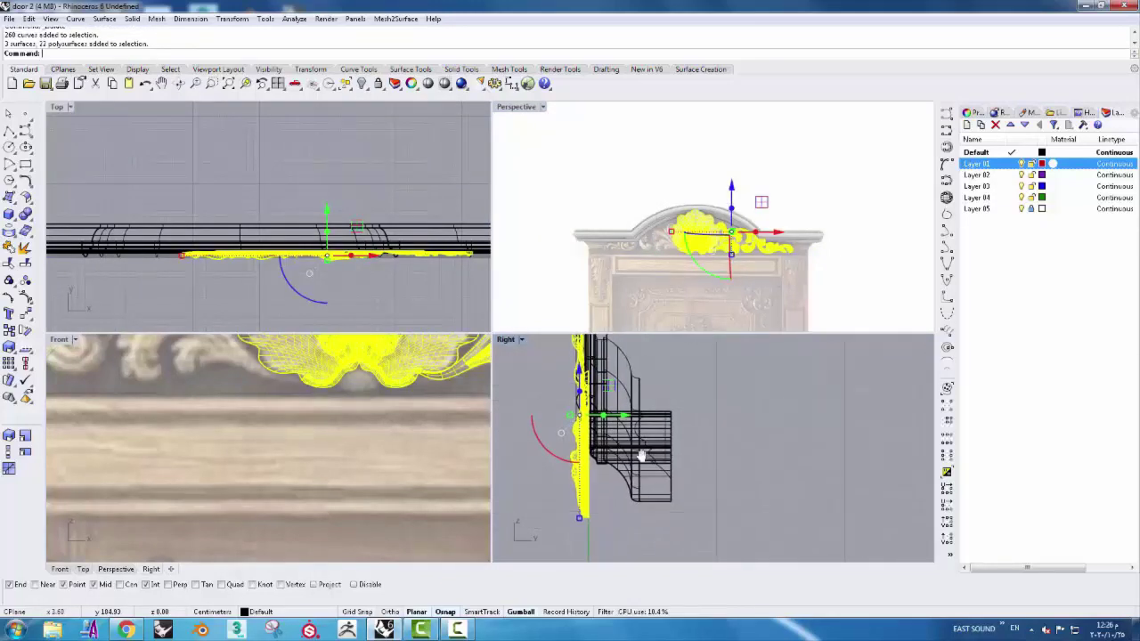
pyautogui.click(311, 70)
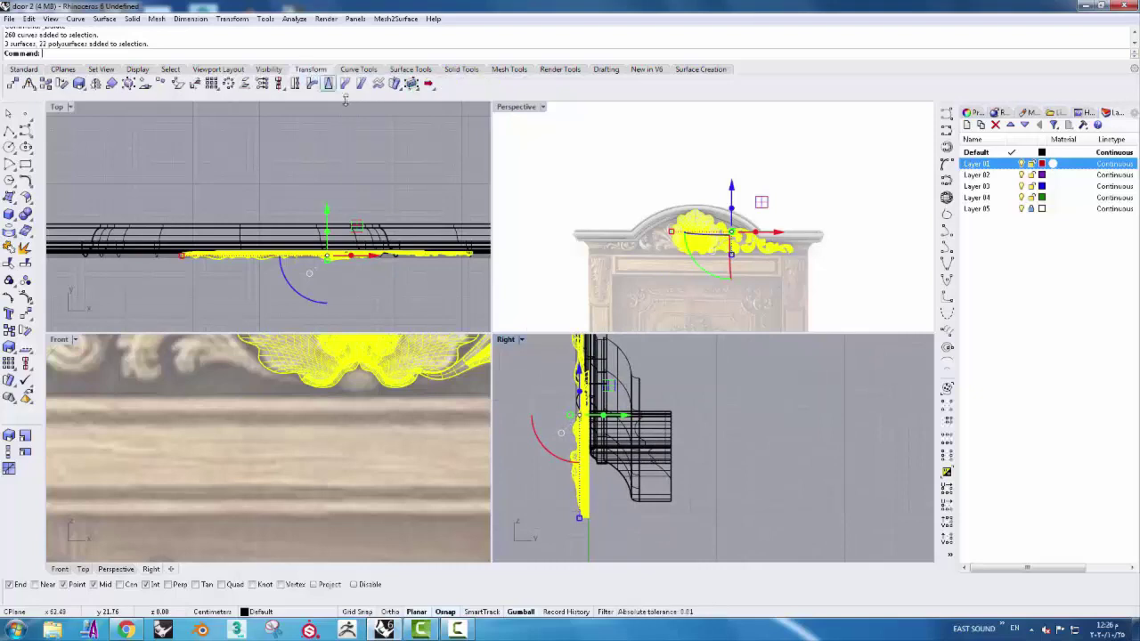
pyautogui.click(411, 84)
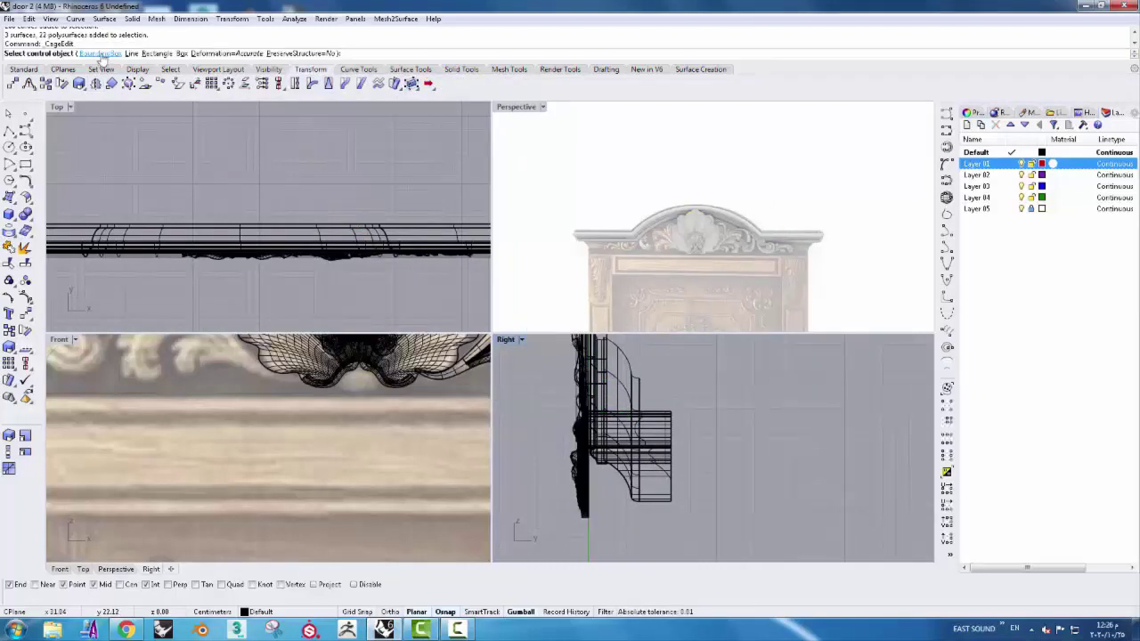
pyautogui.click(100, 53)
pyautogui.press('Return')
pyautogui.press('Return')
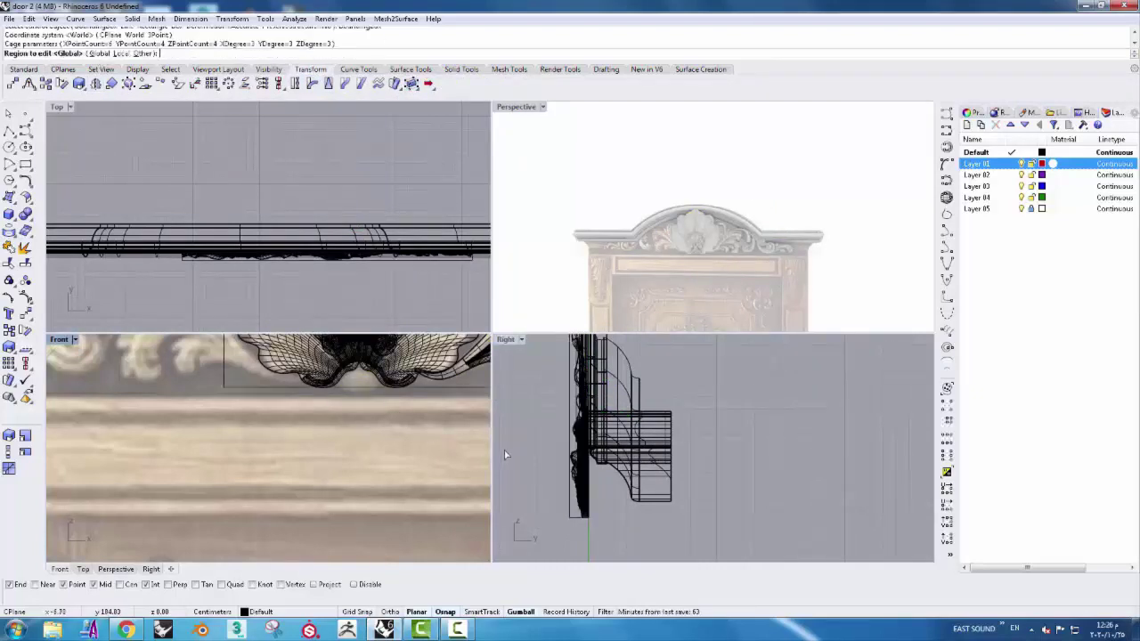
pyautogui.press('Return')
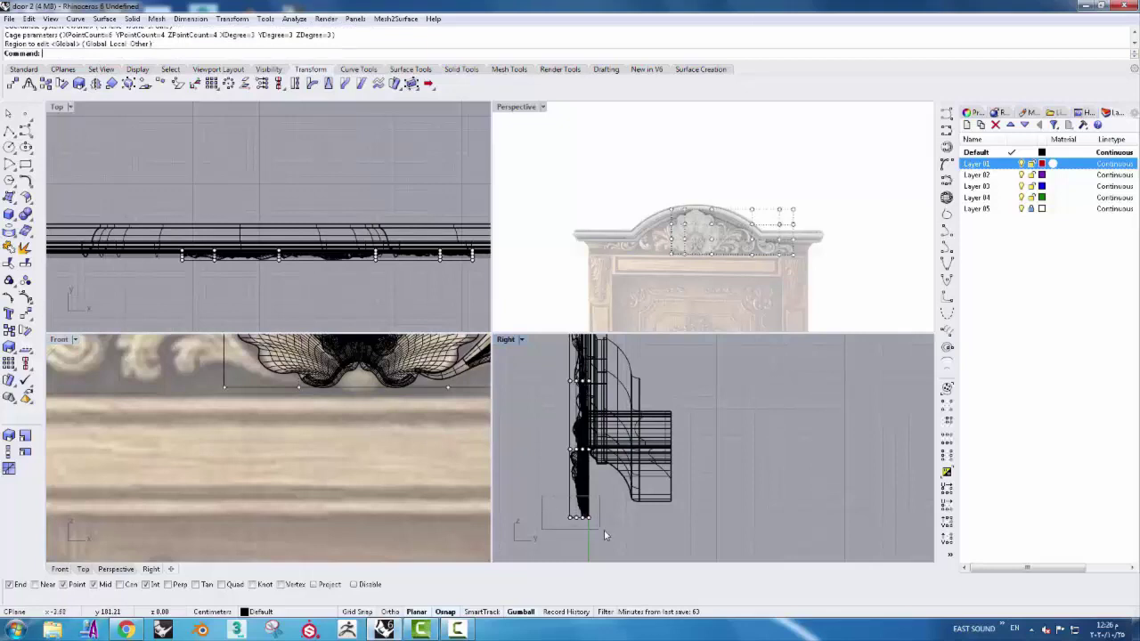
# - Move the cage points to bend the carving along the moulding, then hide the control points
pyautogui.moveTo(604, 529)
pyautogui.mouseDown()
pyautogui.moveTo(554, 352)
pyautogui.moveTo(628, 520)
pyautogui.mouseUp()
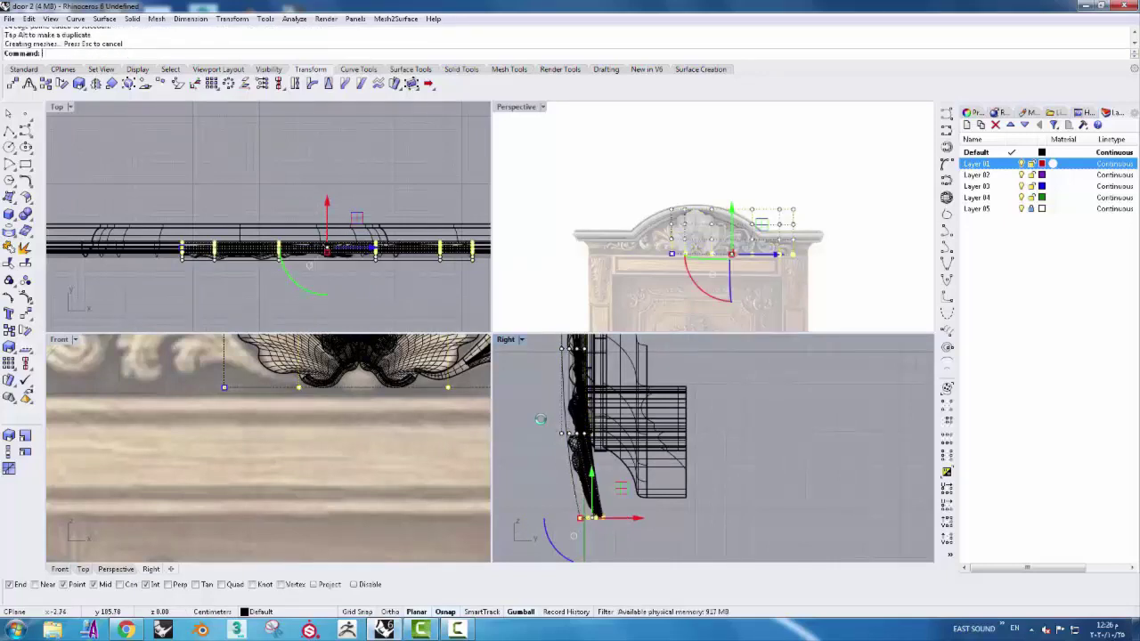
pyautogui.moveTo(539, 416)
pyautogui.mouseDown()
pyautogui.moveTo(616, 455)
pyautogui.moveTo(752, 256)
pyautogui.mouseUp()
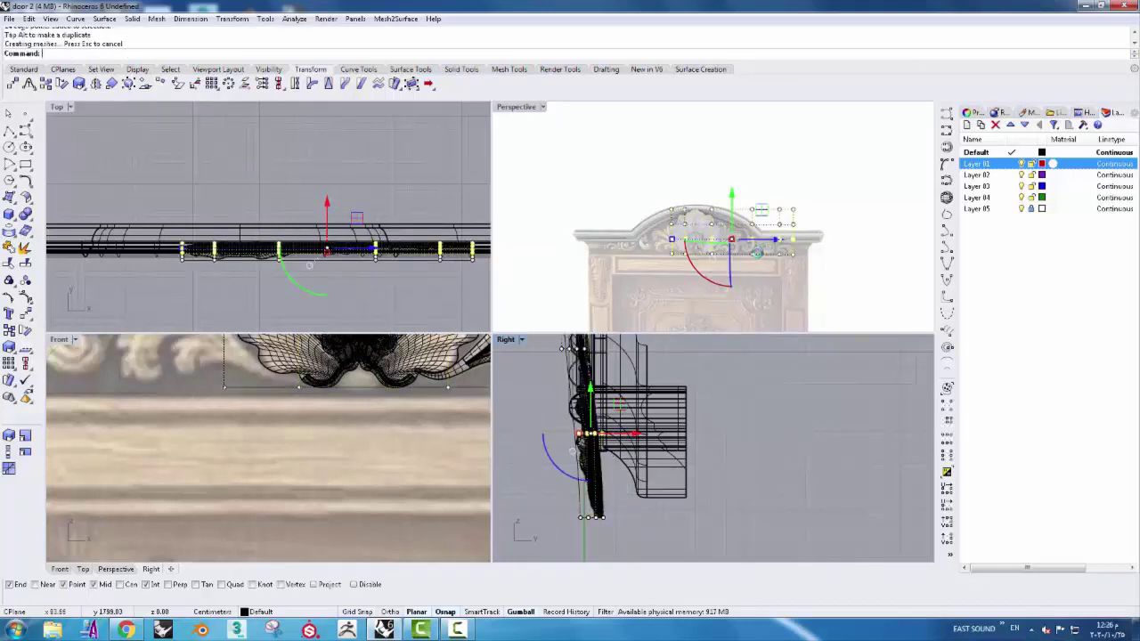
pyautogui.scroll(3, 759, 249)
pyautogui.scroll(3, 757, 249)
pyautogui.scroll(2, 755, 248)
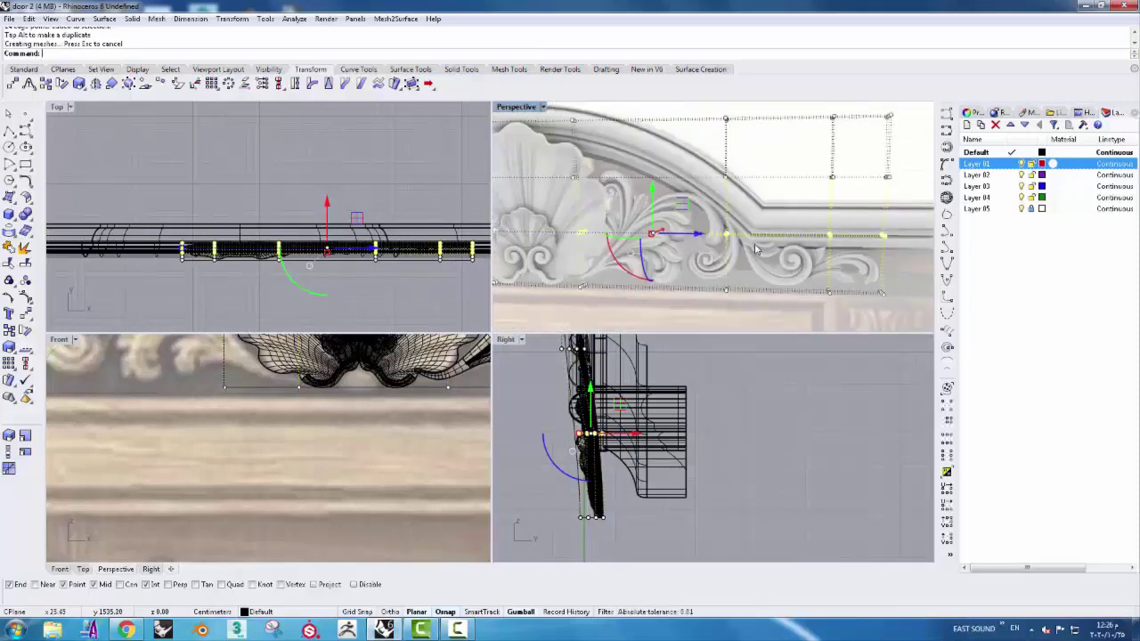
pyautogui.hotkey('ctrl', 'z')
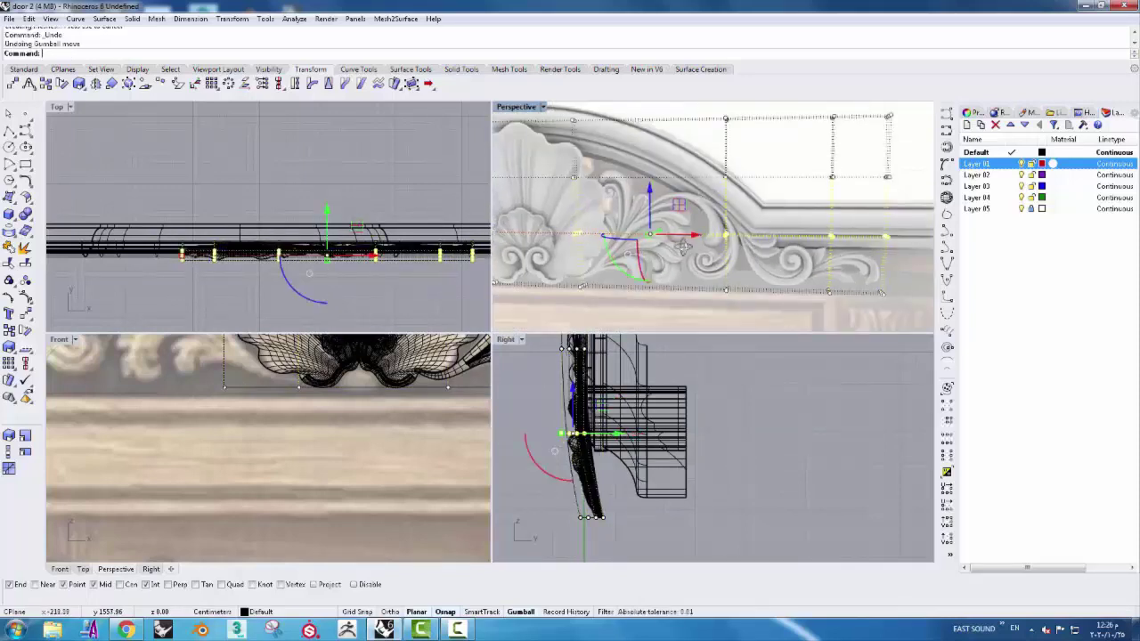
pyautogui.moveTo(684, 247); pyautogui.dragTo(721, 267, button='right')
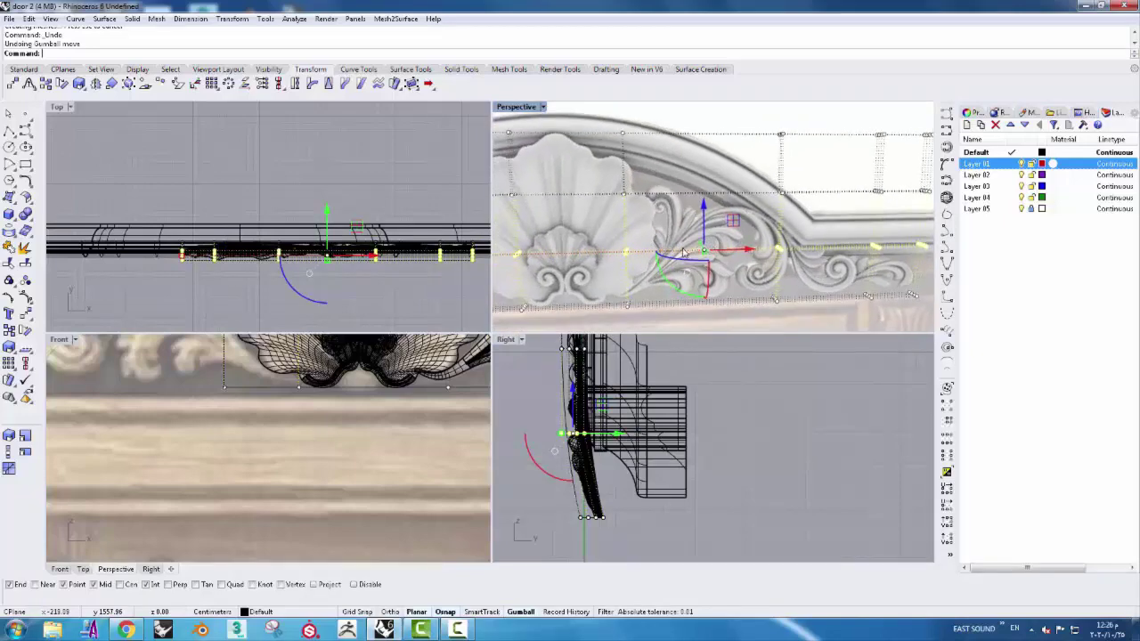
pyautogui.rightClick(27, 301)
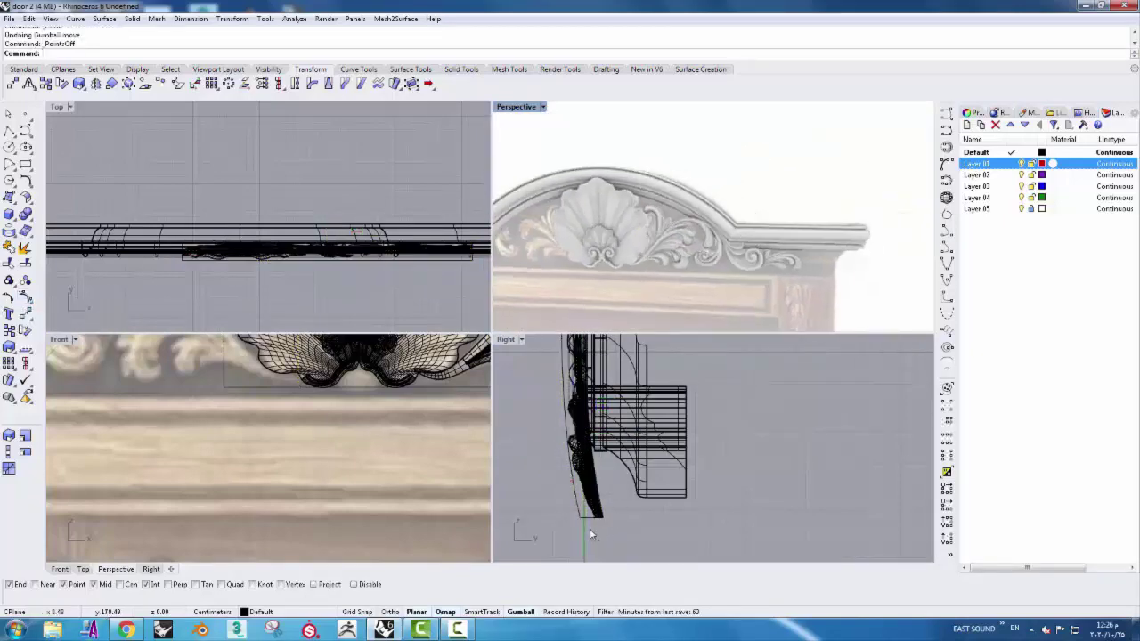
# - Delete the leftover cage and scale the two moulding pieces shallower in depth
pyautogui.click(585, 522)
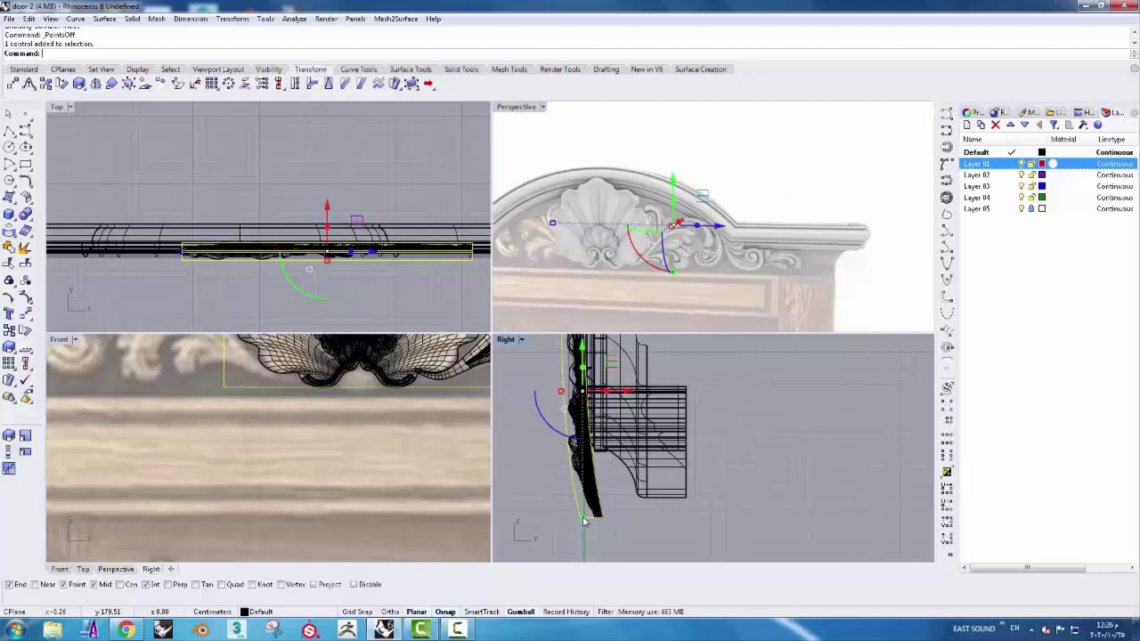
pyautogui.press('Delete')
pyautogui.scroll(2, 752, 245)
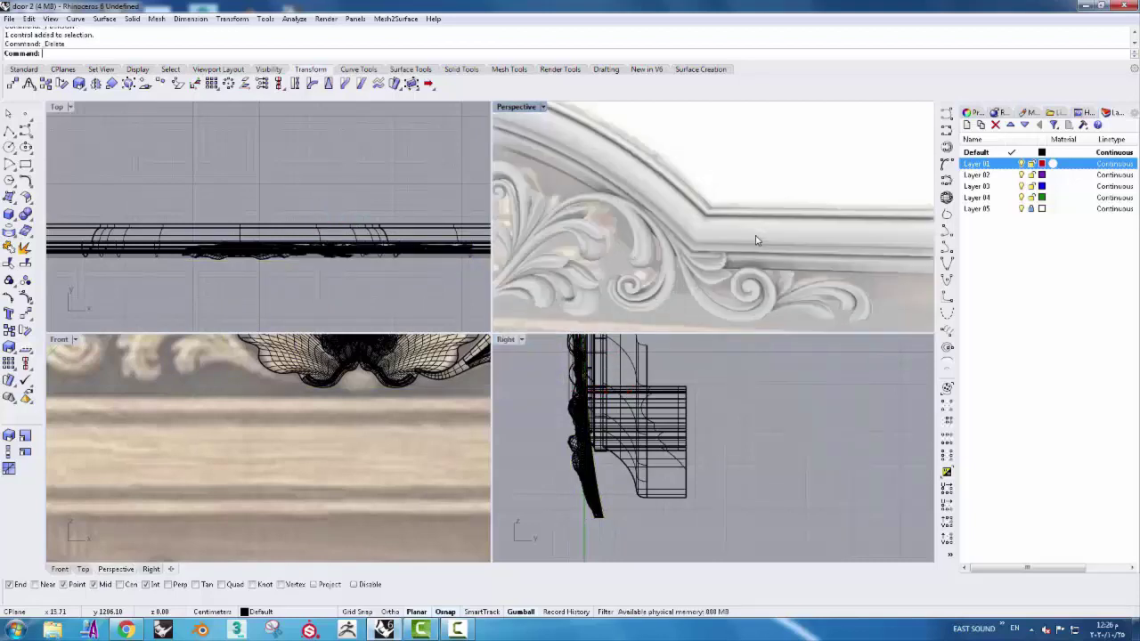
pyautogui.scroll(2, 784, 245)
pyautogui.scroll(2, 837, 246)
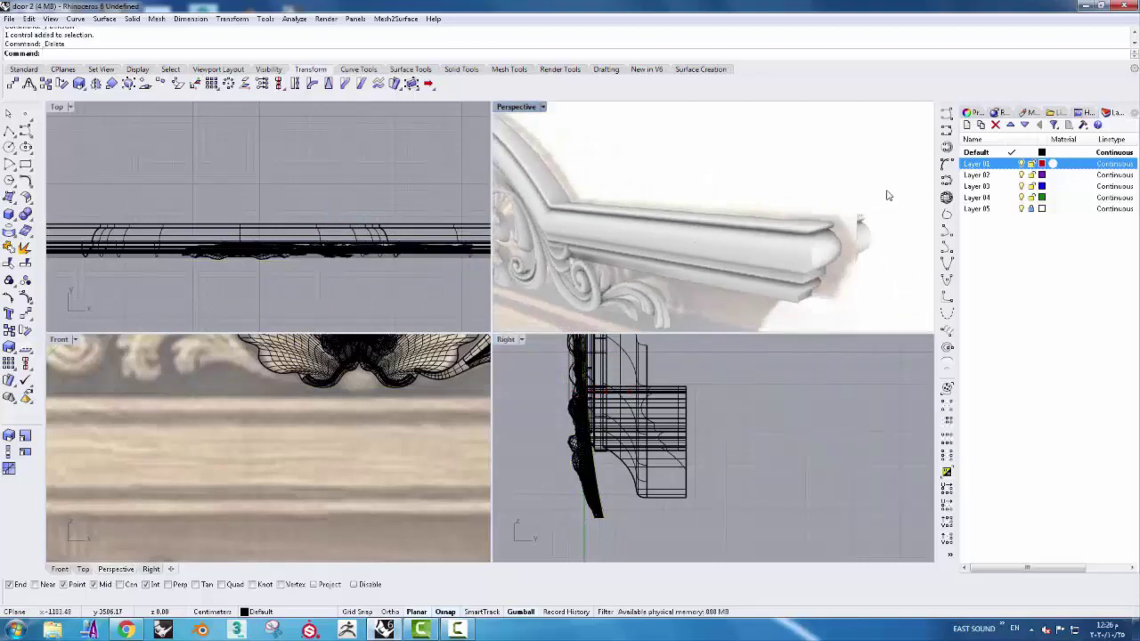
pyautogui.moveTo(833, 291); pyautogui.dragTo(766, 316)
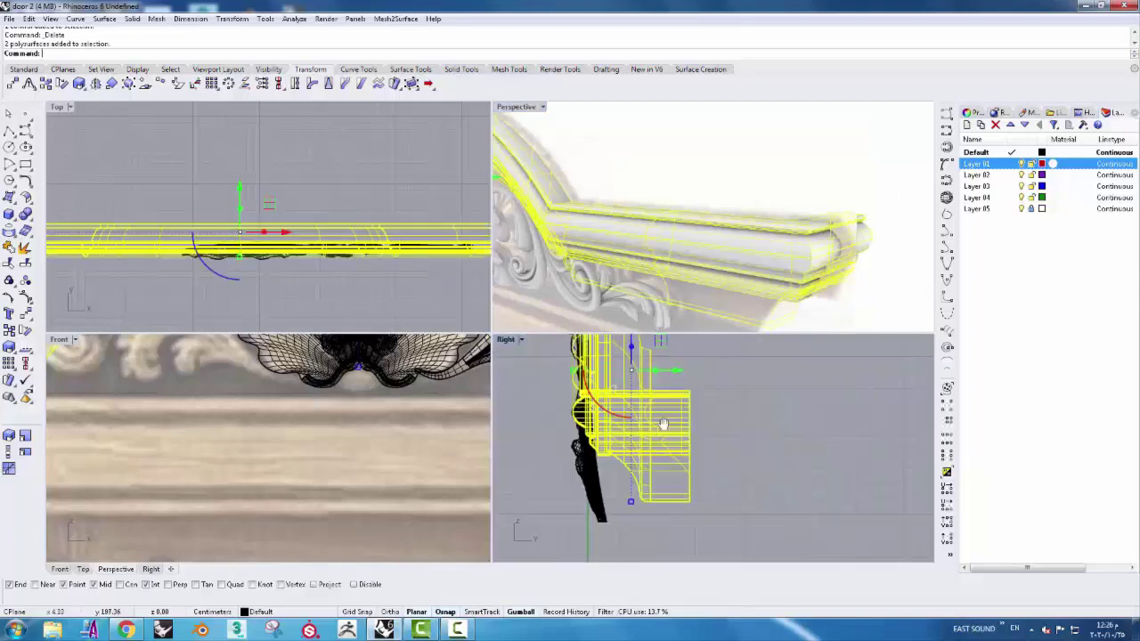
pyautogui.moveTo(580, 402); pyautogui.dragTo(586, 402)
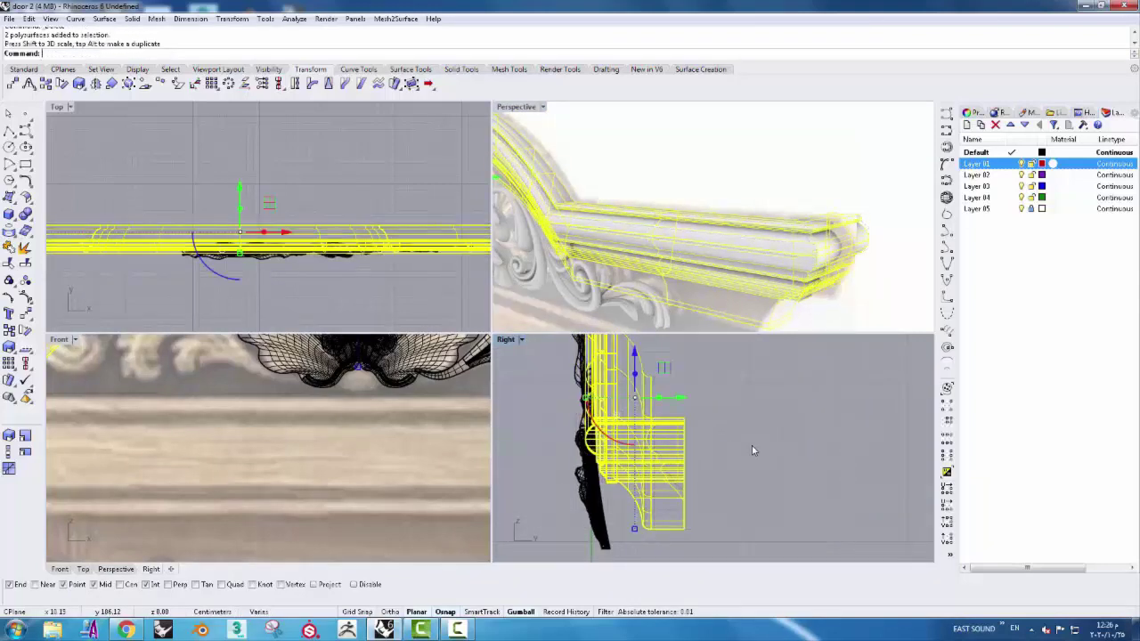
# - Nudge the two moulding pieces slightly along Y and deselect them
pyautogui.scroll(5, 259, 245)
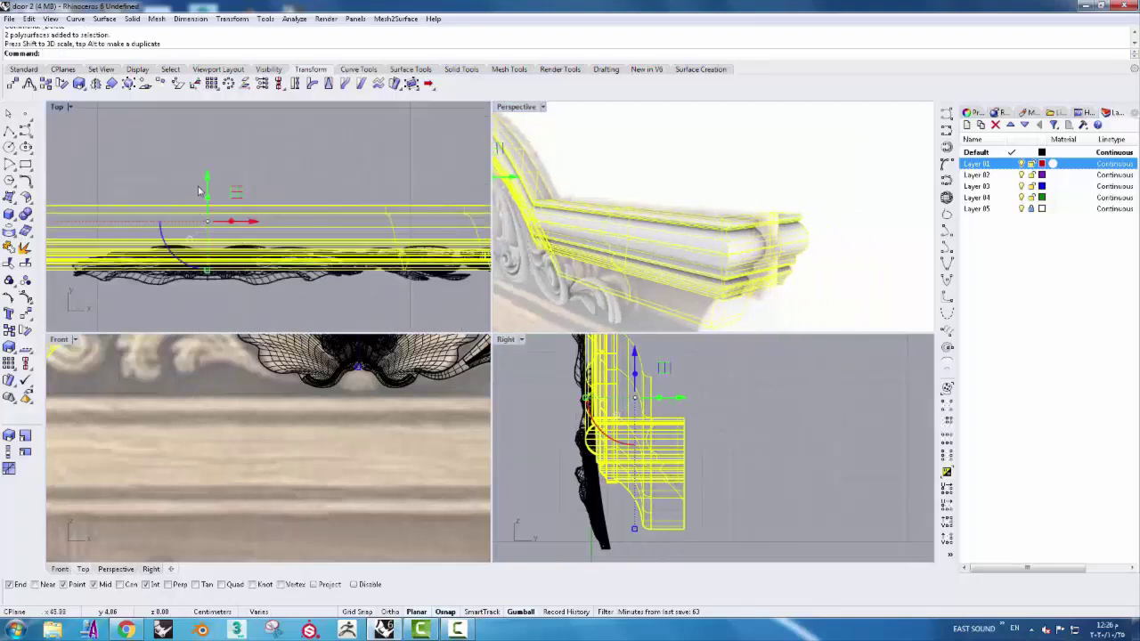
pyautogui.moveTo(210, 185); pyautogui.dragTo(210, 189)
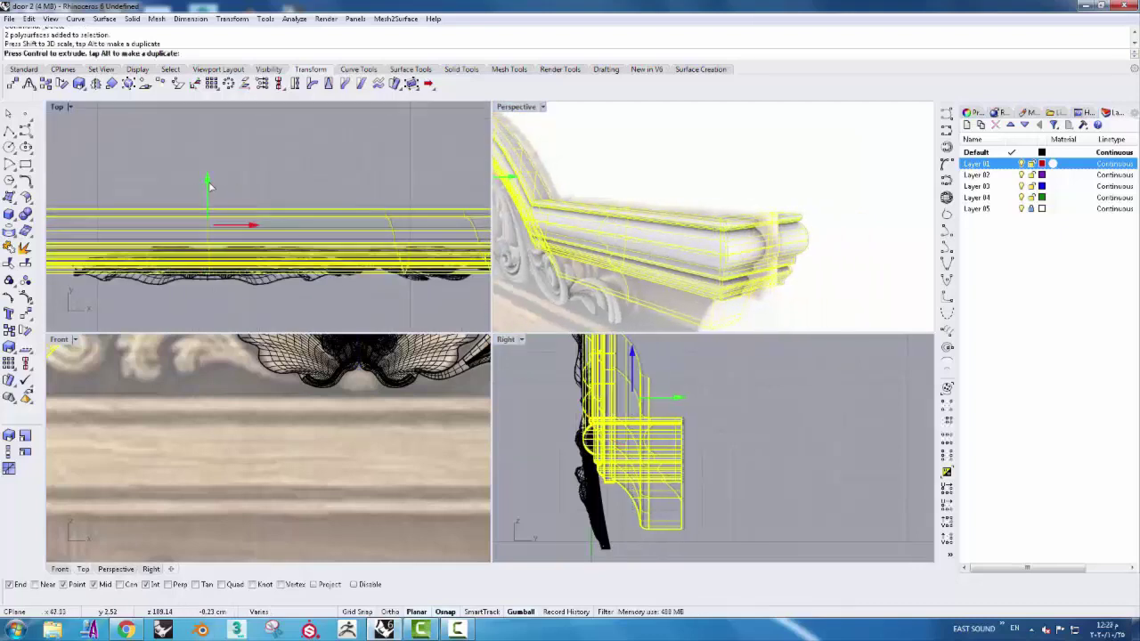
pyautogui.moveTo(623, 205); pyautogui.dragTo(712, 194, button='right')
pyautogui.scroll(2, 712, 194)
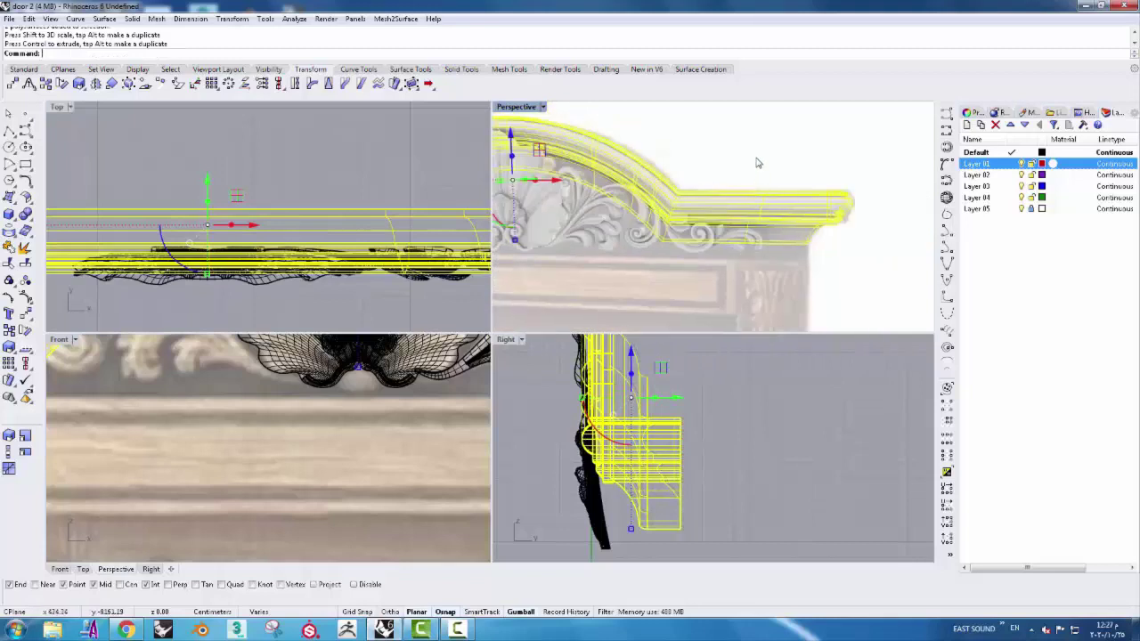
pyautogui.press('Escape')
pyautogui.scroll(2, 710, 203)
pyautogui.scroll(2, 708, 209)
# - Window-select the shell-and-scroll carving
pyautogui.scroll(-2, 708, 210)
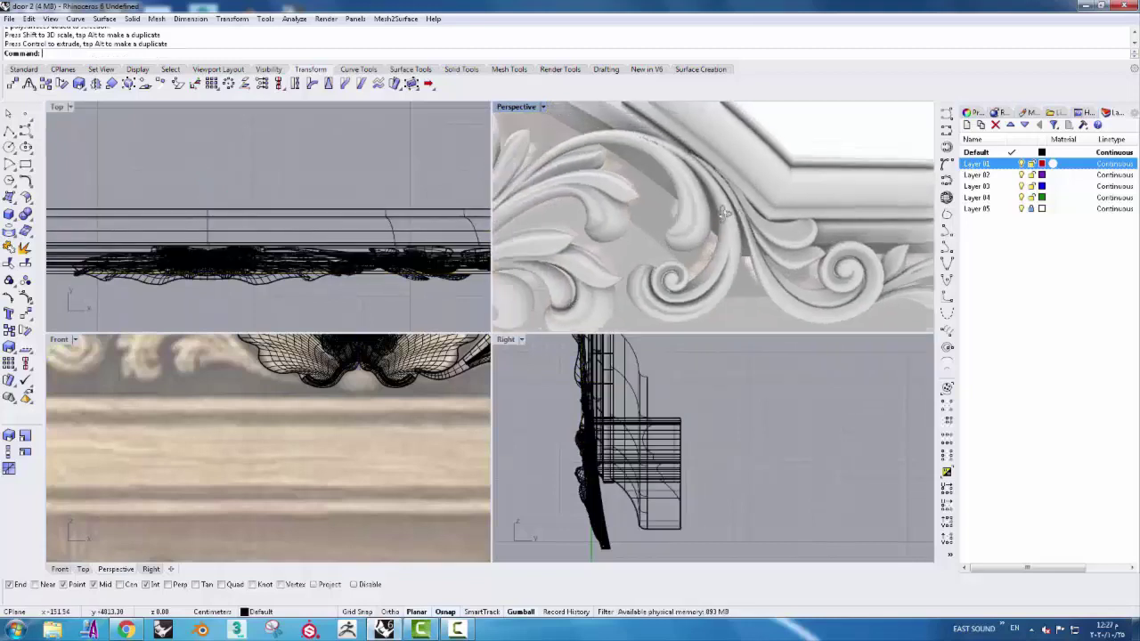
pyautogui.scroll(-2, 690, 223)
pyautogui.scroll(-2, 667, 241)
pyautogui.scroll(-2, 647, 257)
pyautogui.scroll(2, 655, 253)
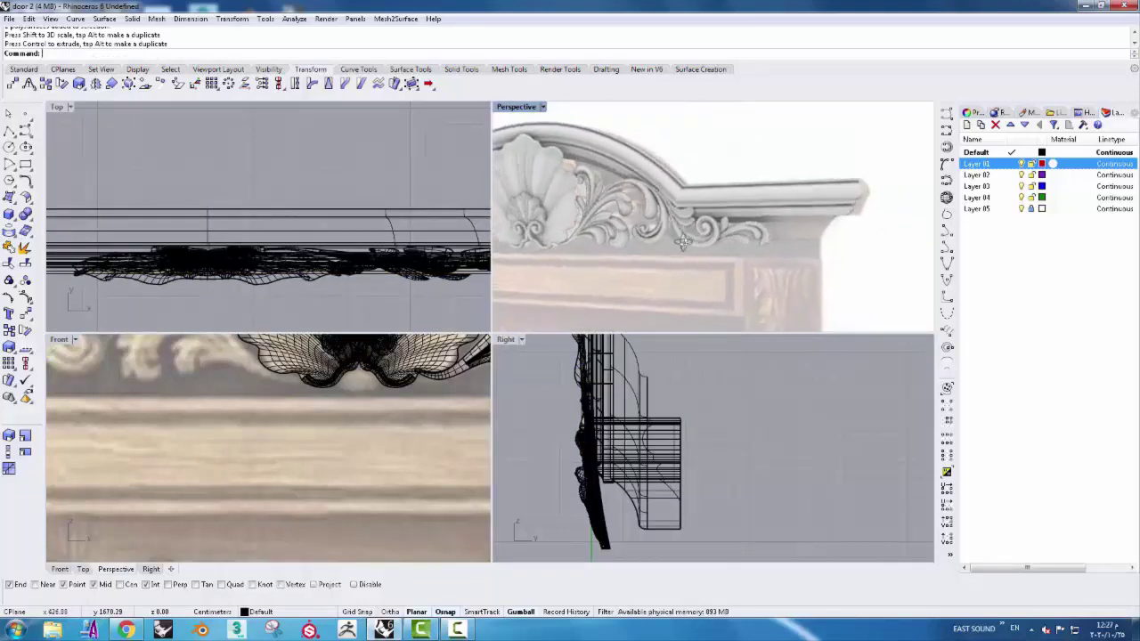
pyautogui.scroll(1, 677, 246)
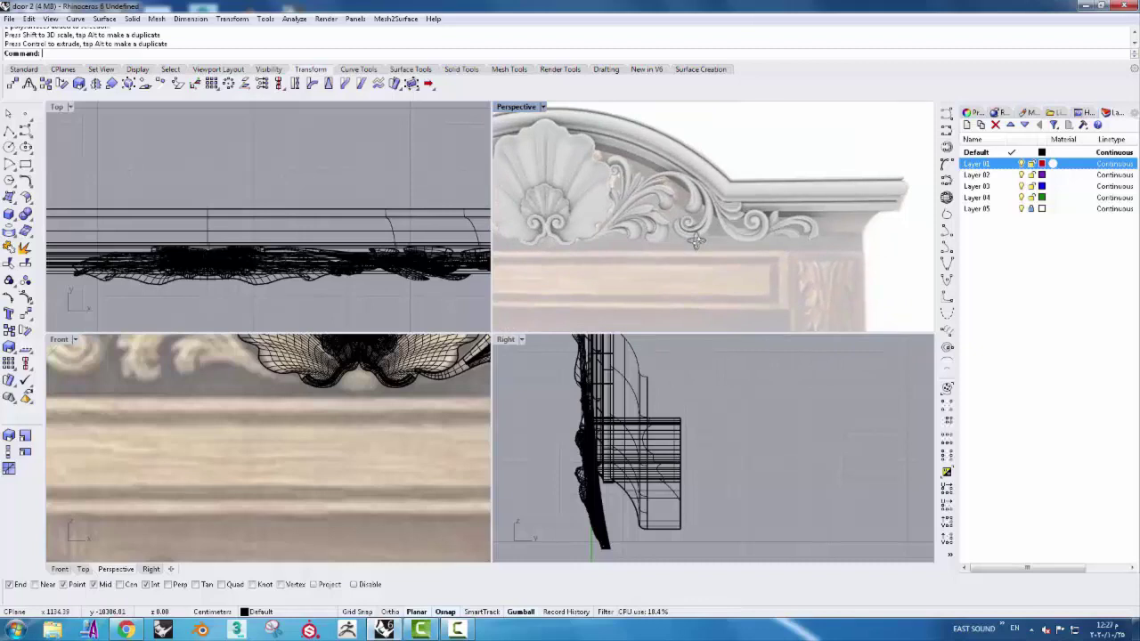
pyautogui.scroll(-1, 596, 222)
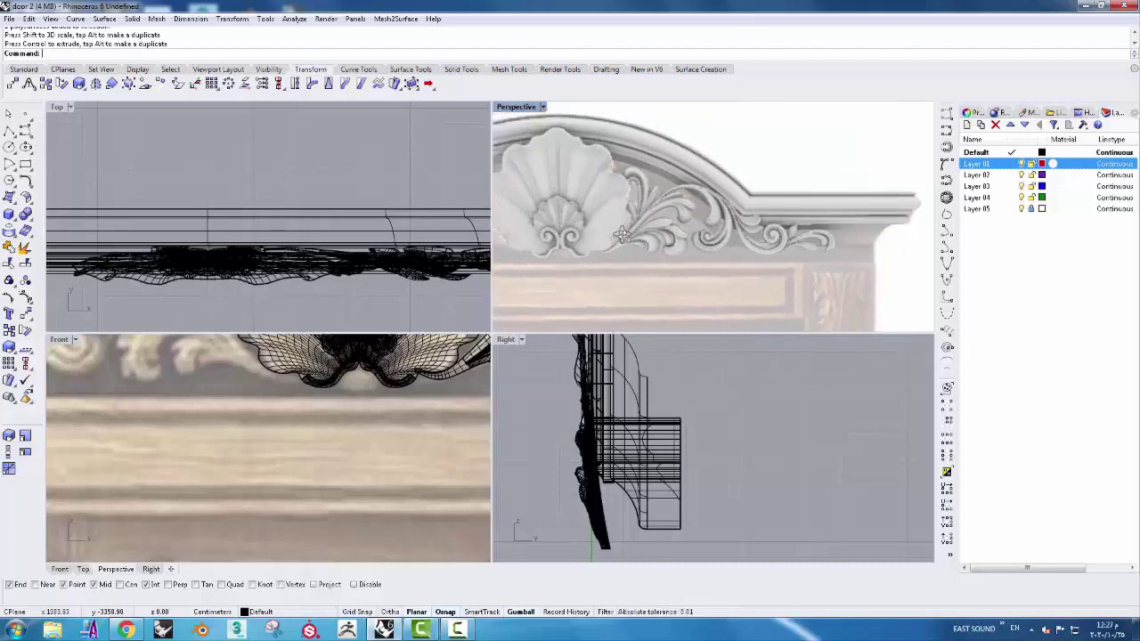
pyautogui.scroll(-1, 583, 212)
pyautogui.scroll(-1, 570, 201)
pyautogui.scroll(-1, 555, 184)
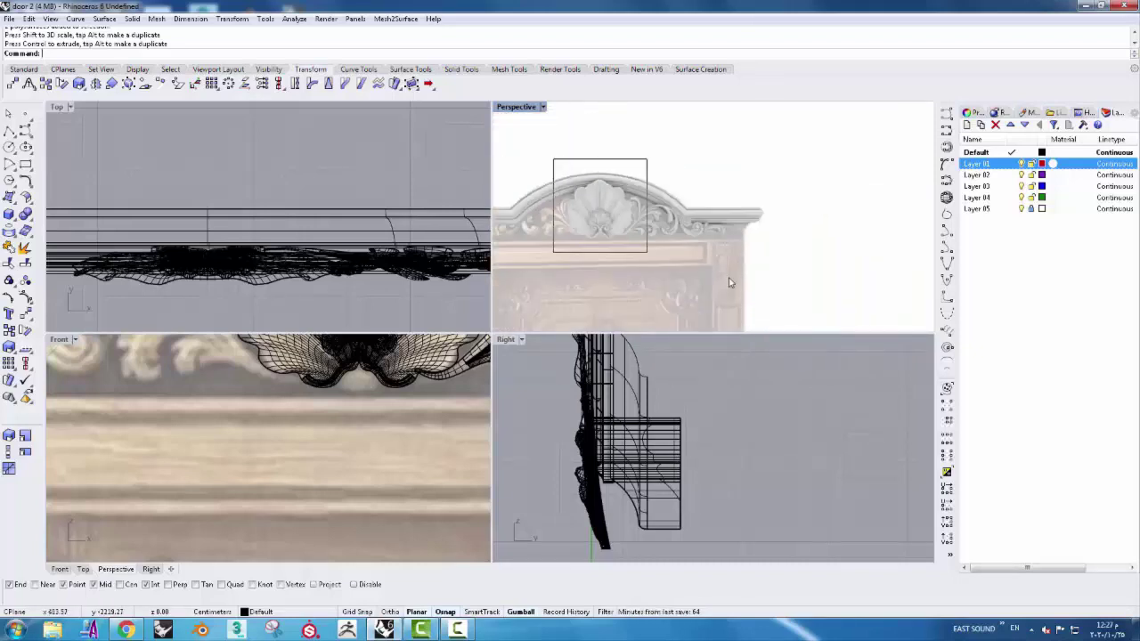
pyautogui.moveTo(554, 159); pyautogui.dragTo(739, 276)
# - Move the carving left toward the cornice in the Right view and start Bend
pyautogui.scroll(-1, 630, 503)
pyautogui.scroll(-1, 630, 503)
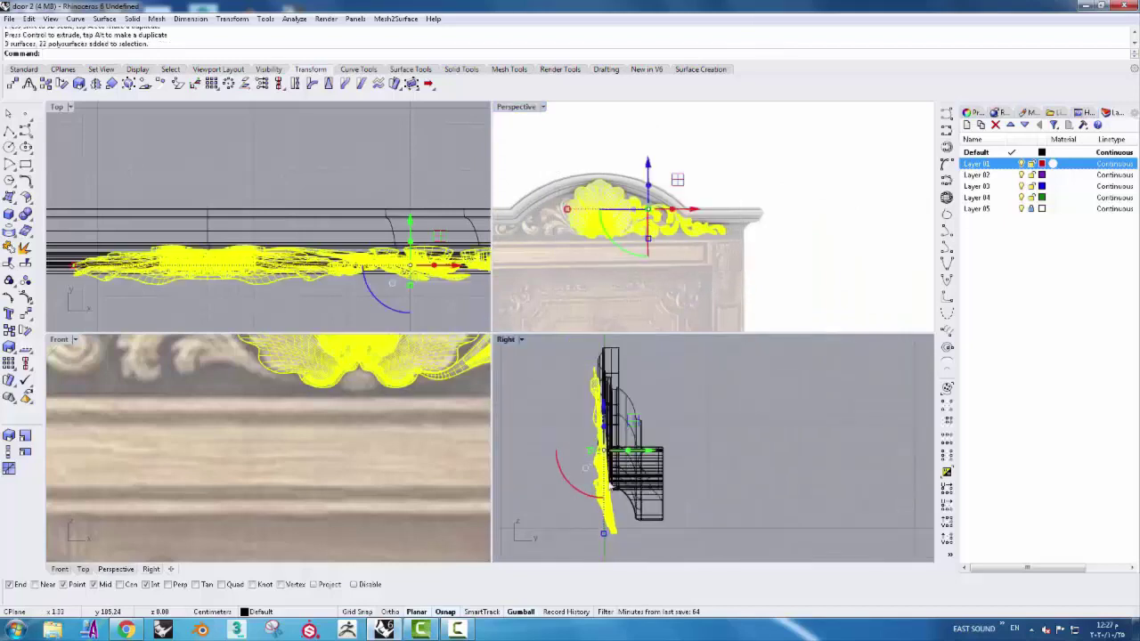
pyautogui.scroll(3, 627, 458)
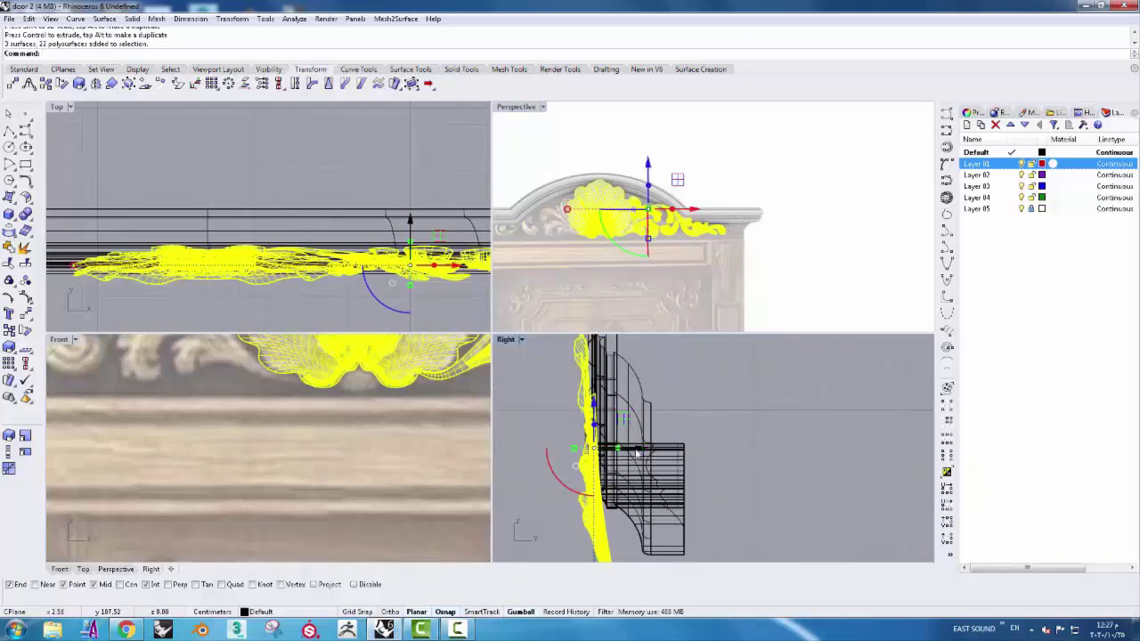
pyautogui.moveTo(636, 454); pyautogui.dragTo(569, 448)
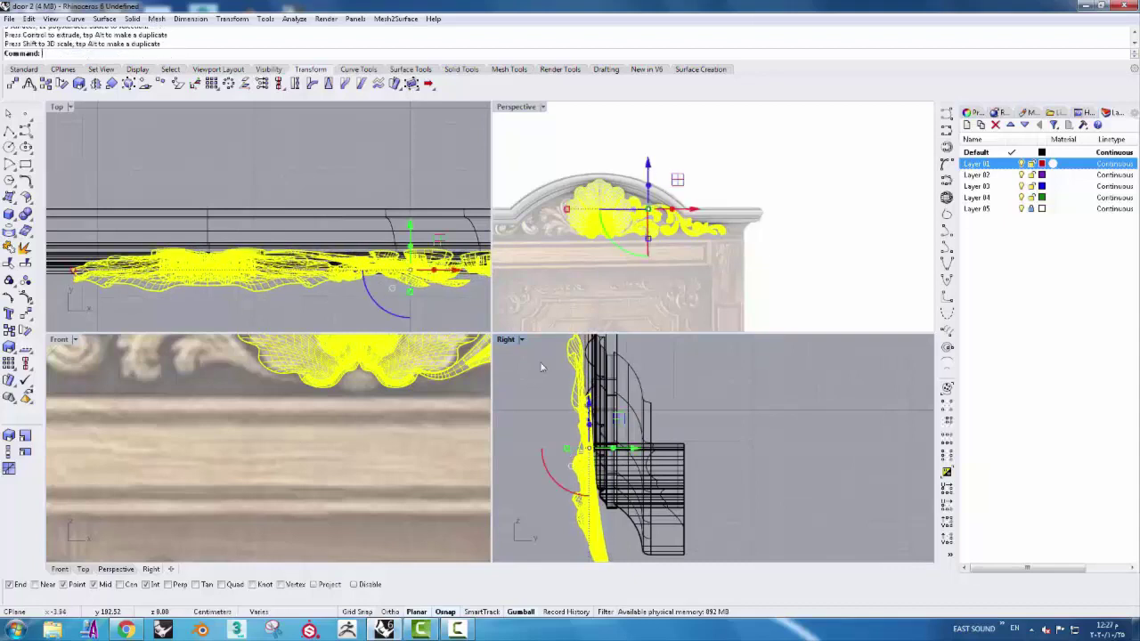
pyautogui.scroll(-2, 552, 365)
pyautogui.click(311, 82)
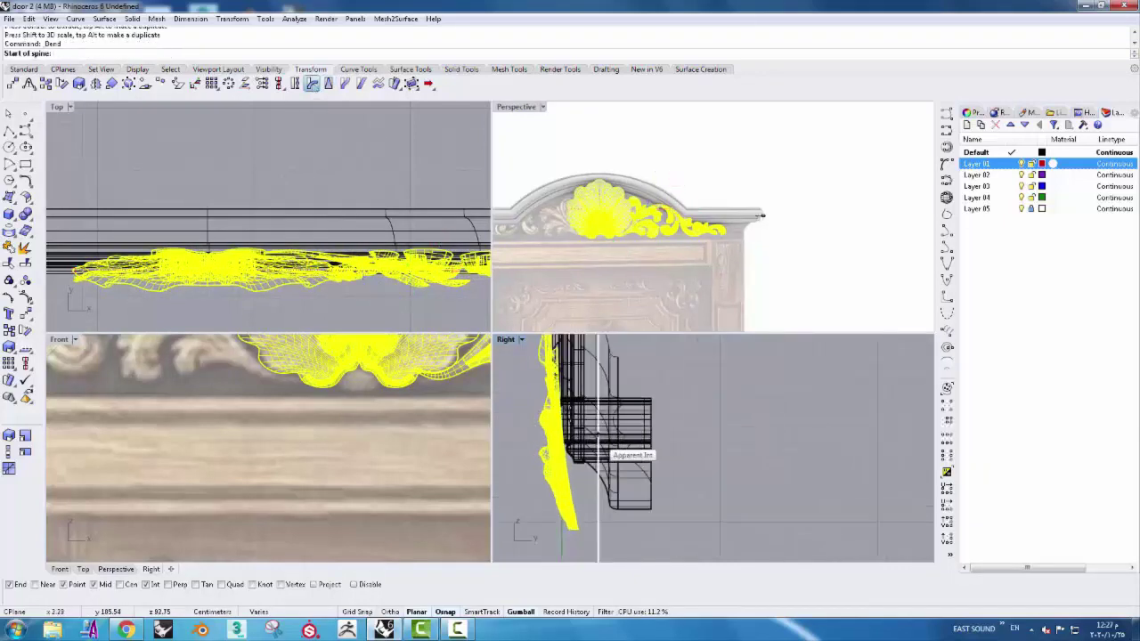
# - Bend the carving along a vertical spine in the Right view so it leans back along the moulding
pyautogui.scroll(2, 547, 406)
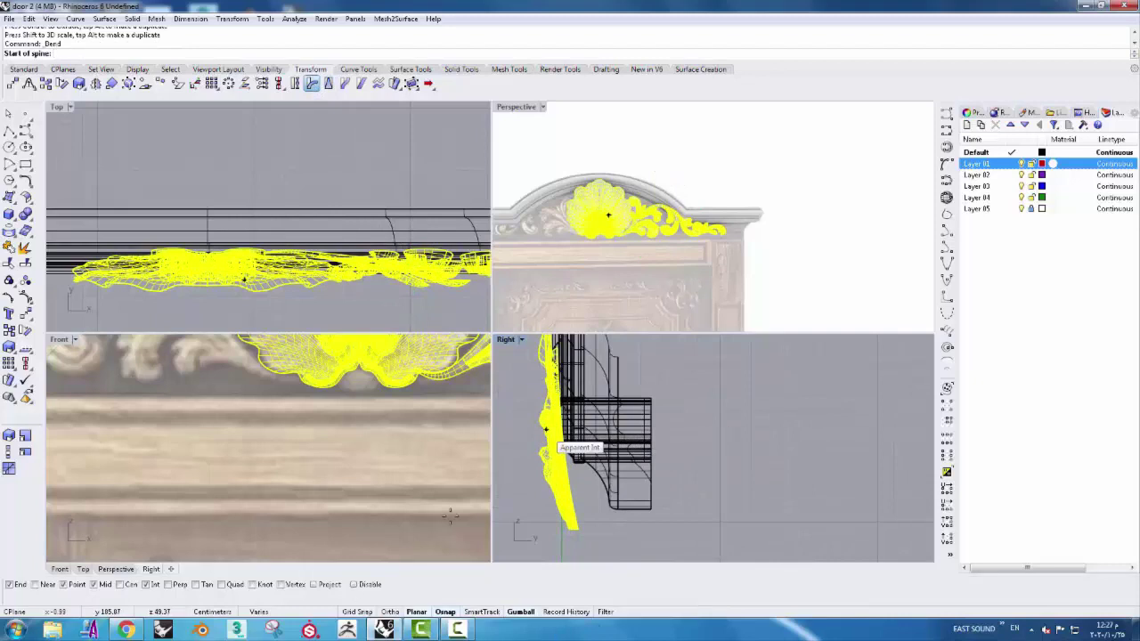
pyautogui.click(534, 370)
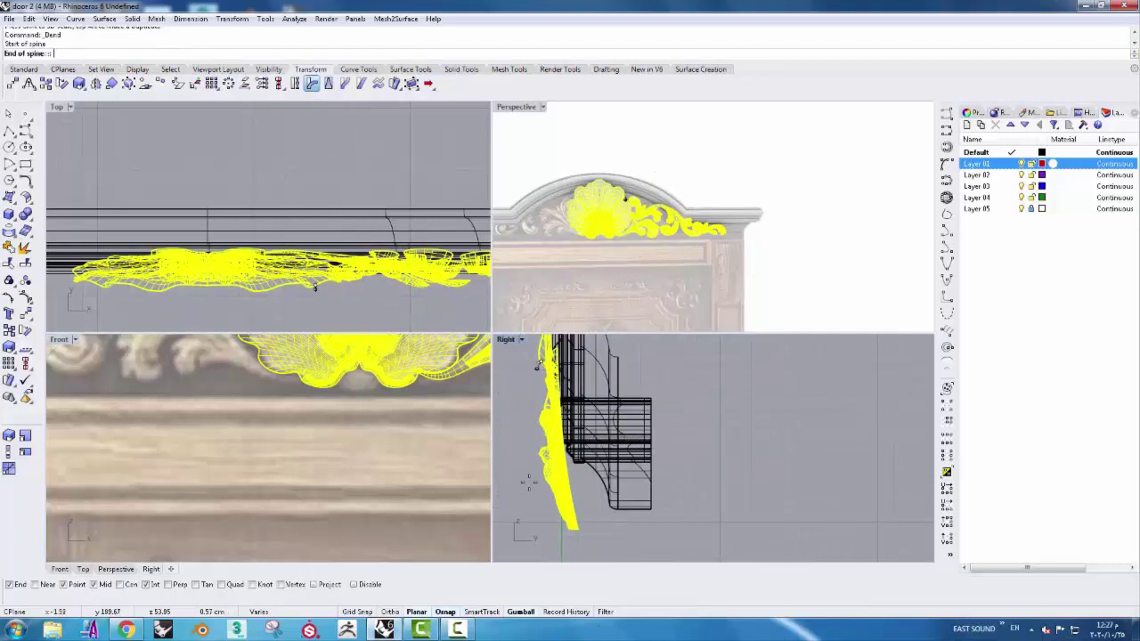
pyautogui.click(534, 527)
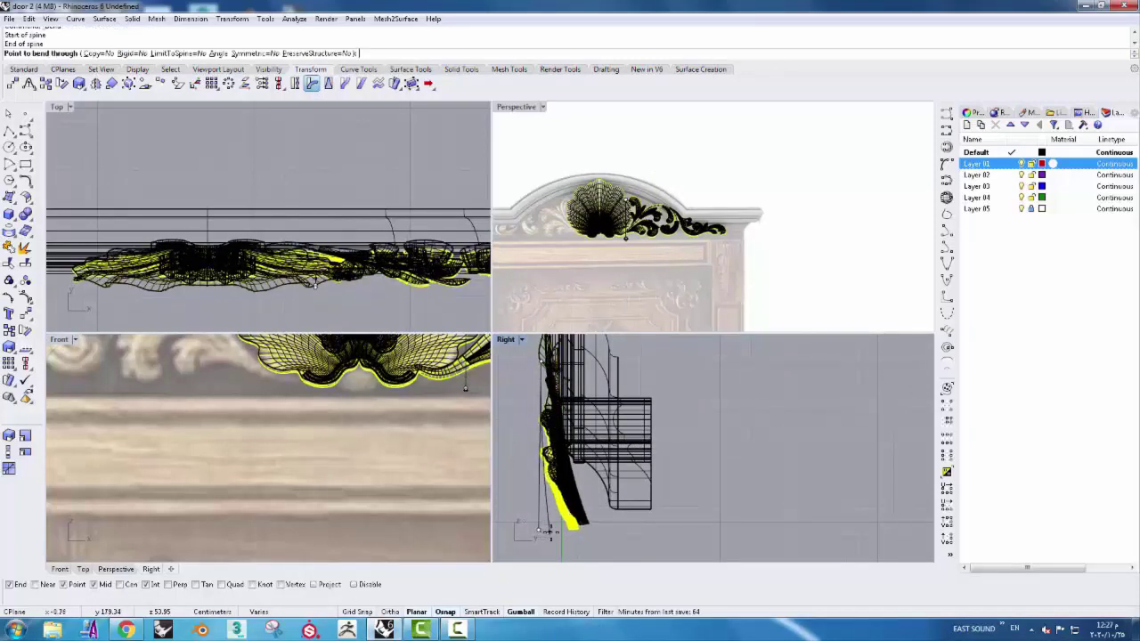
pyautogui.click(550, 531)
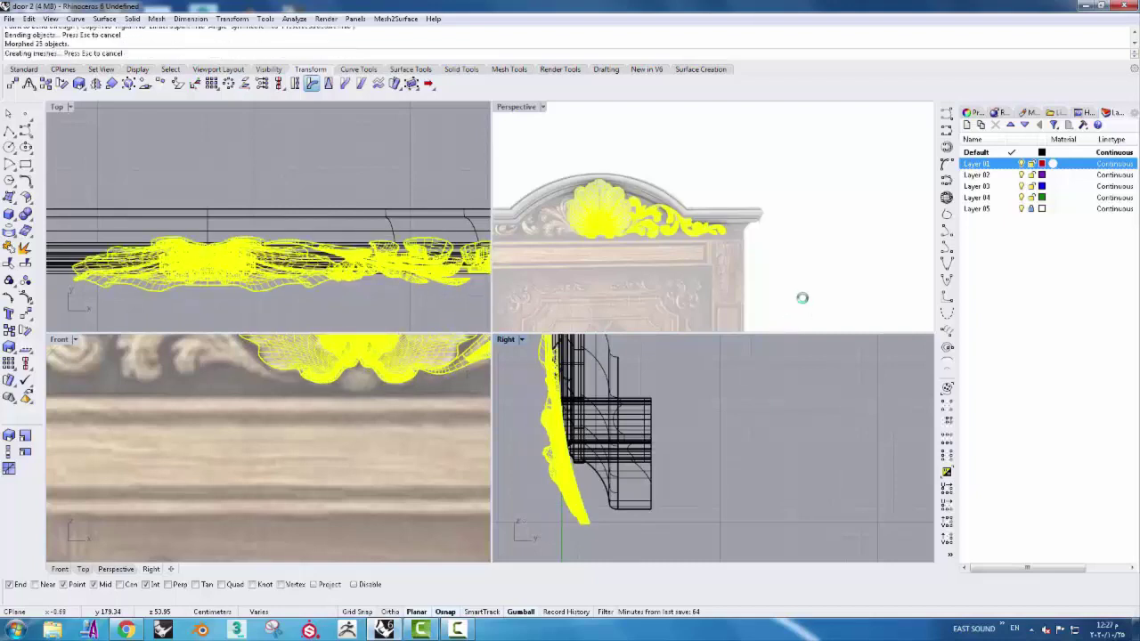
pyautogui.scroll(3, 632, 227)
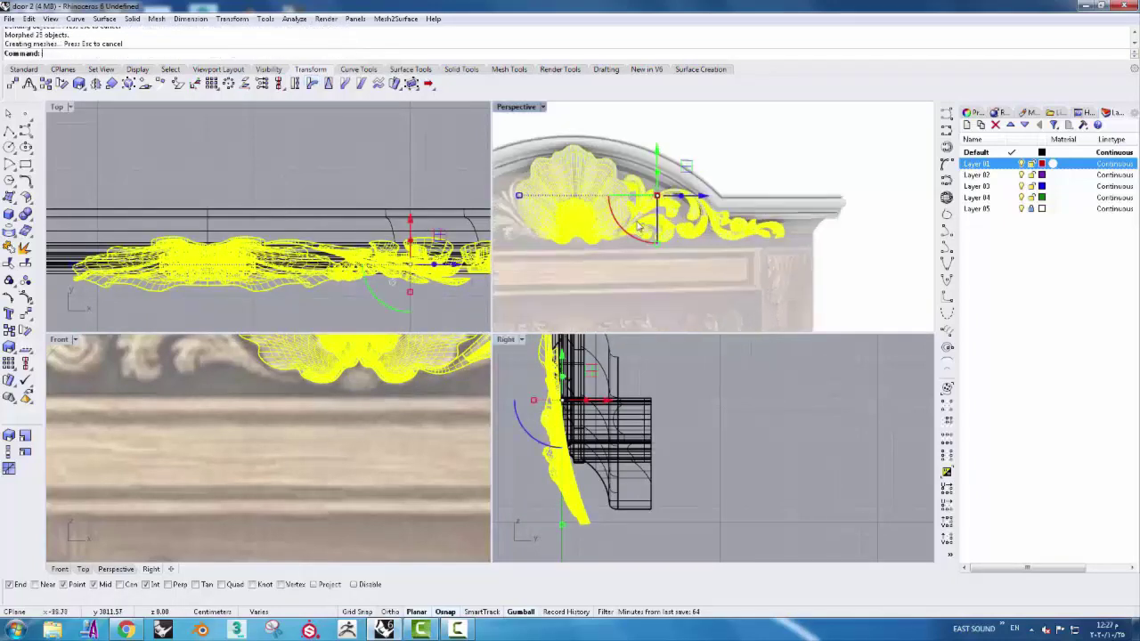
pyautogui.scroll(3, 632, 228)
pyautogui.press('Escape')
pyautogui.moveTo(827, 200); pyautogui.dragTo(602, 224, button='right')
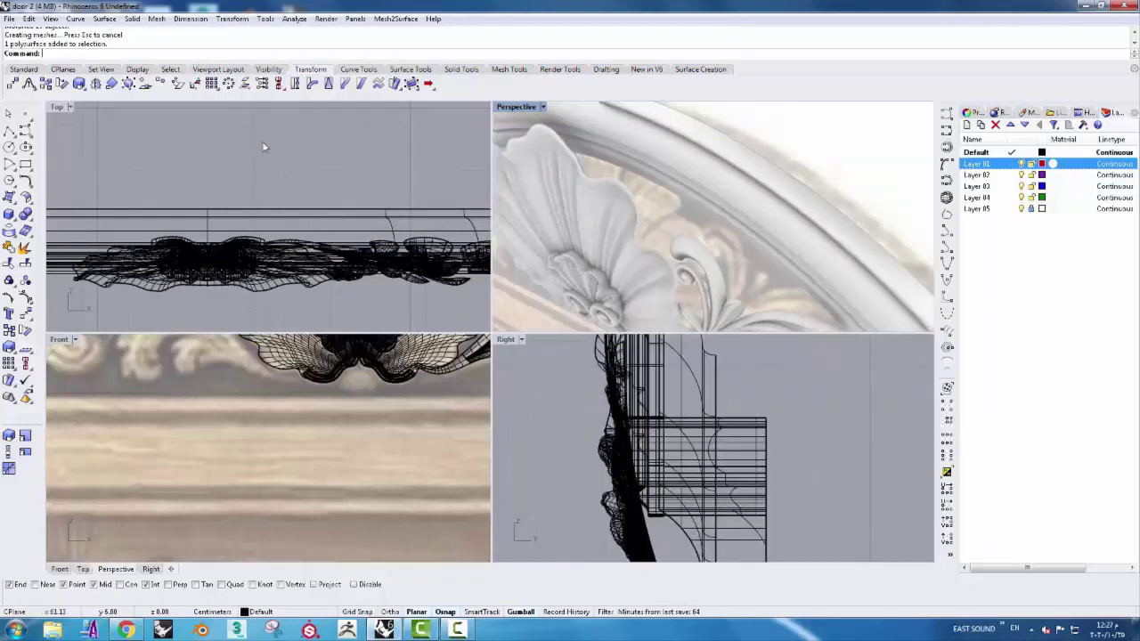
# - Duplicate the shell's outer edges as curves with Duplicate Edge
pyautogui.click(76, 19)
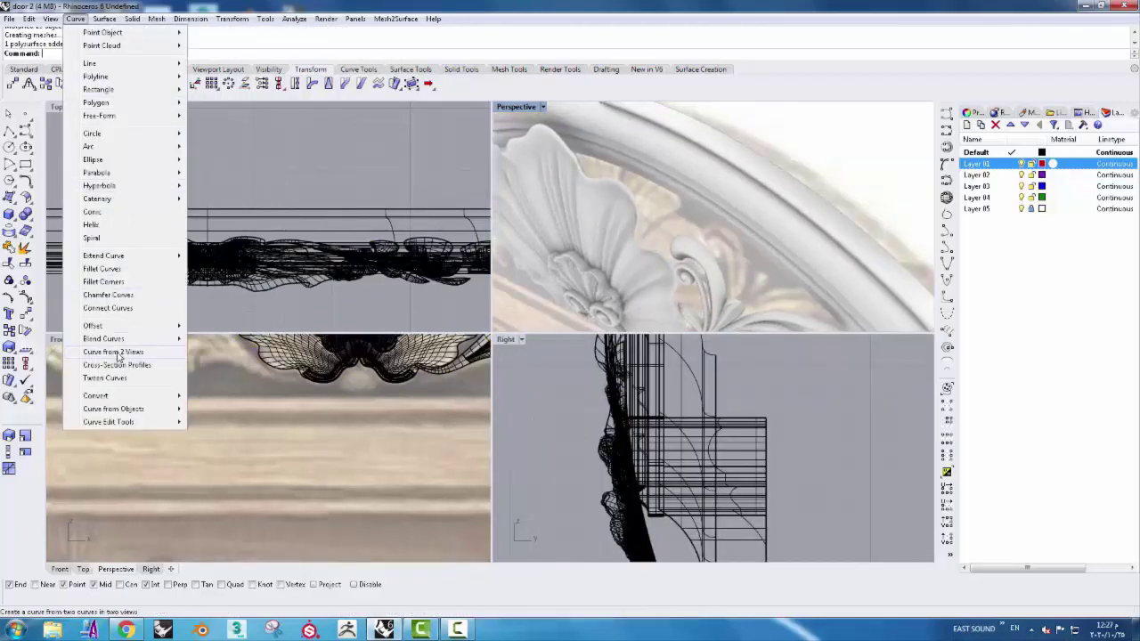
pyautogui.moveTo(113, 409)
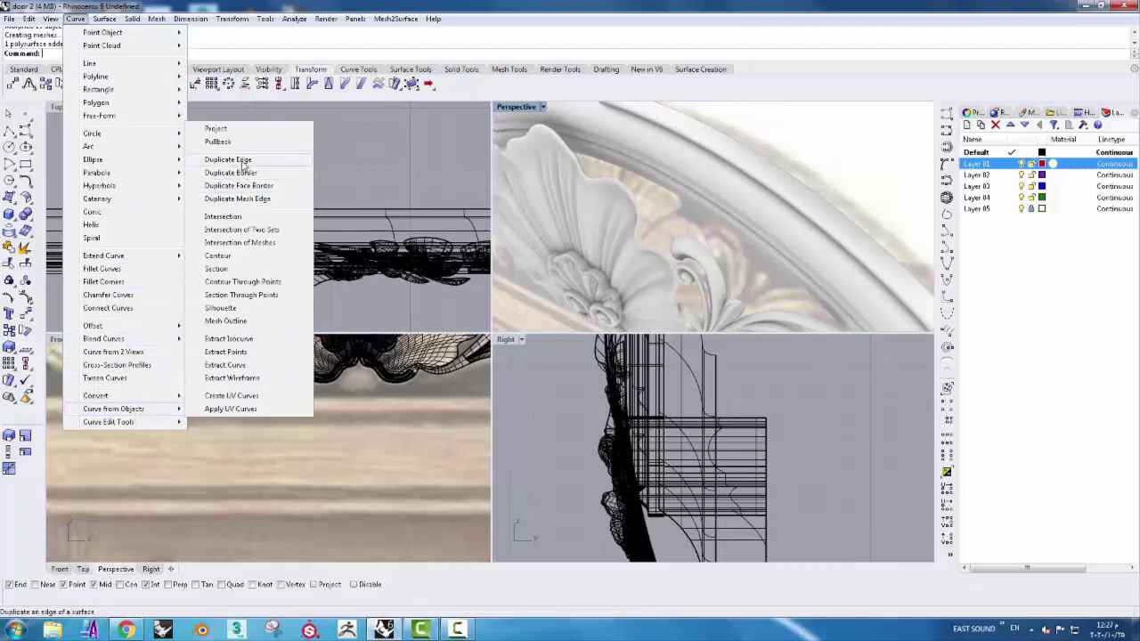
pyautogui.click(242, 164)
pyautogui.click(634, 234)
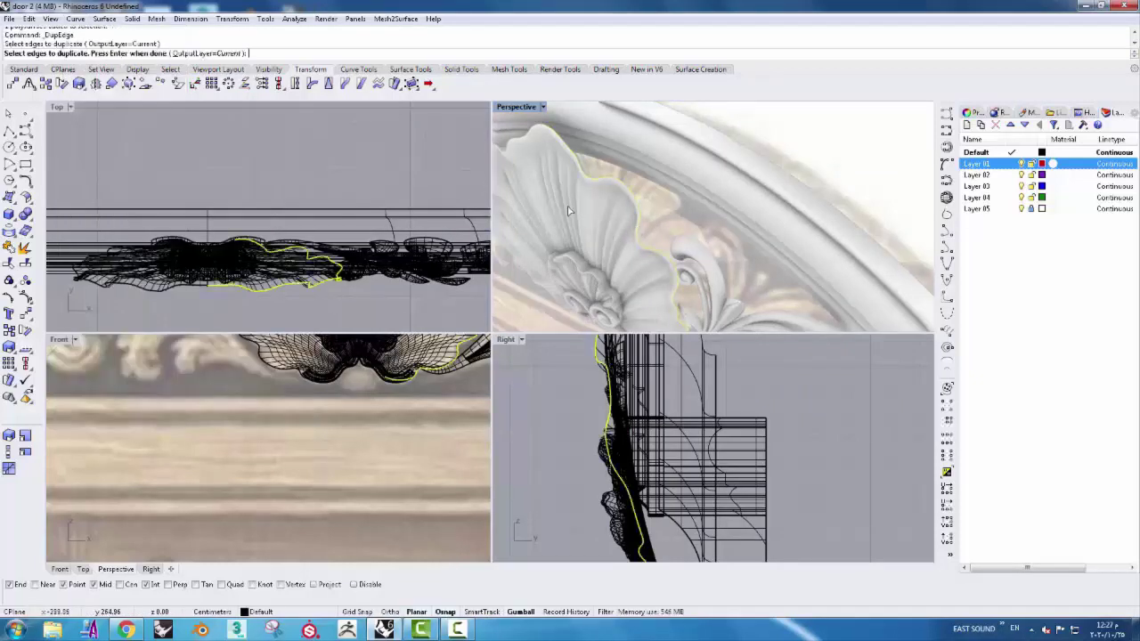
pyautogui.moveTo(570, 211); pyautogui.dragTo(640, 217, button='right')
pyautogui.click(586, 211)
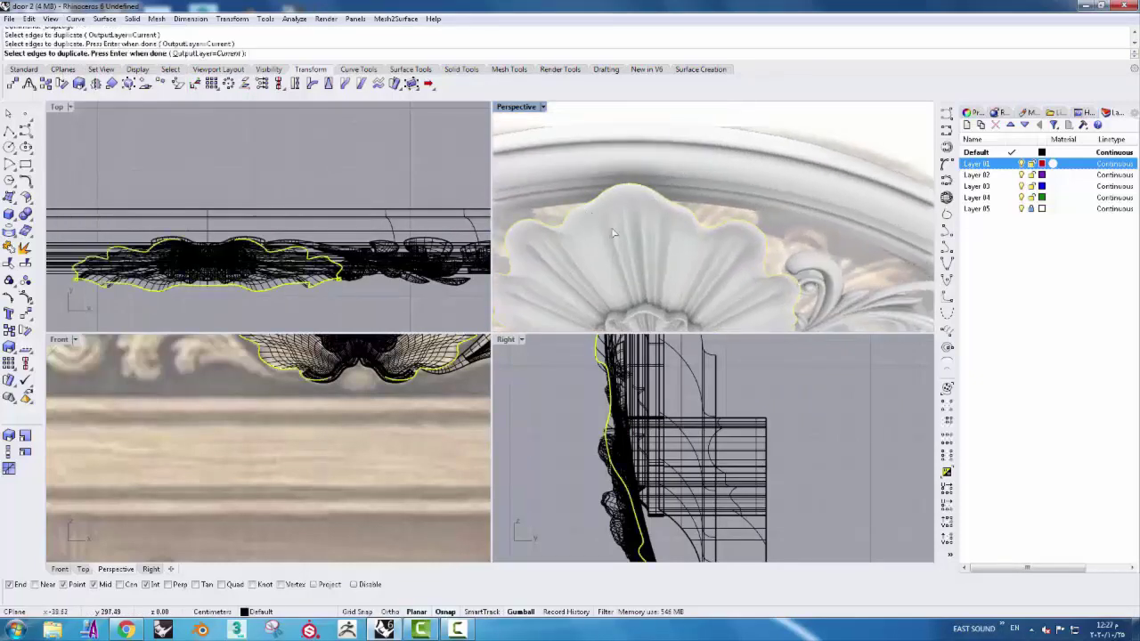
pyautogui.scroll(-3, 613, 233)
pyautogui.moveTo(685, 279); pyautogui.dragTo(680, 215, button='right')
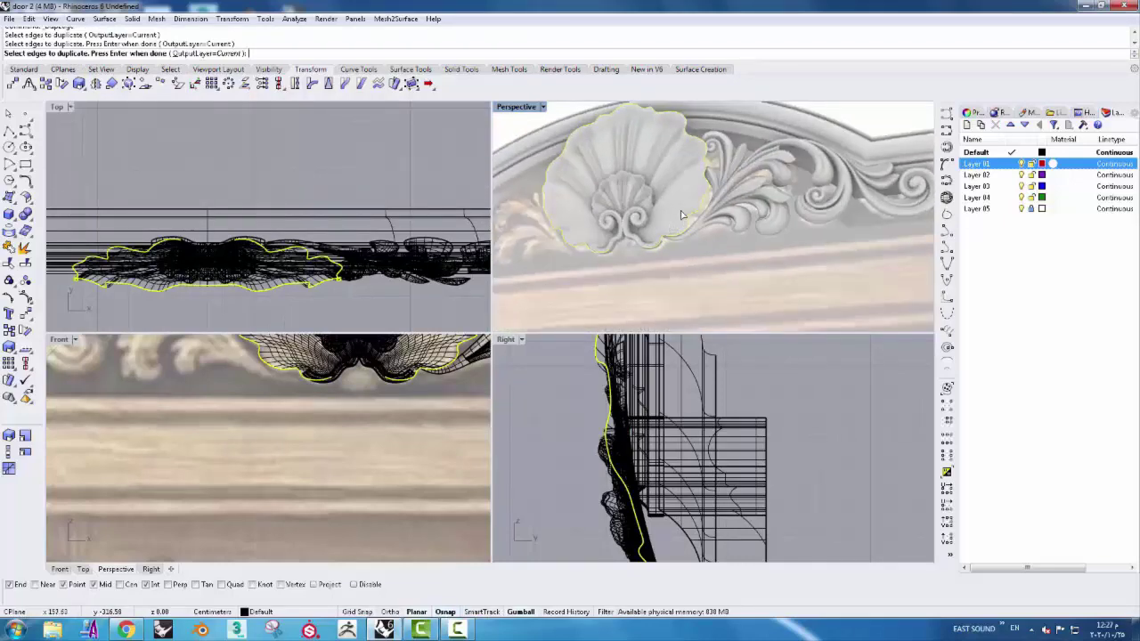
pyautogui.scroll(-2, 681, 215)
pyautogui.scroll(5, 677, 221)
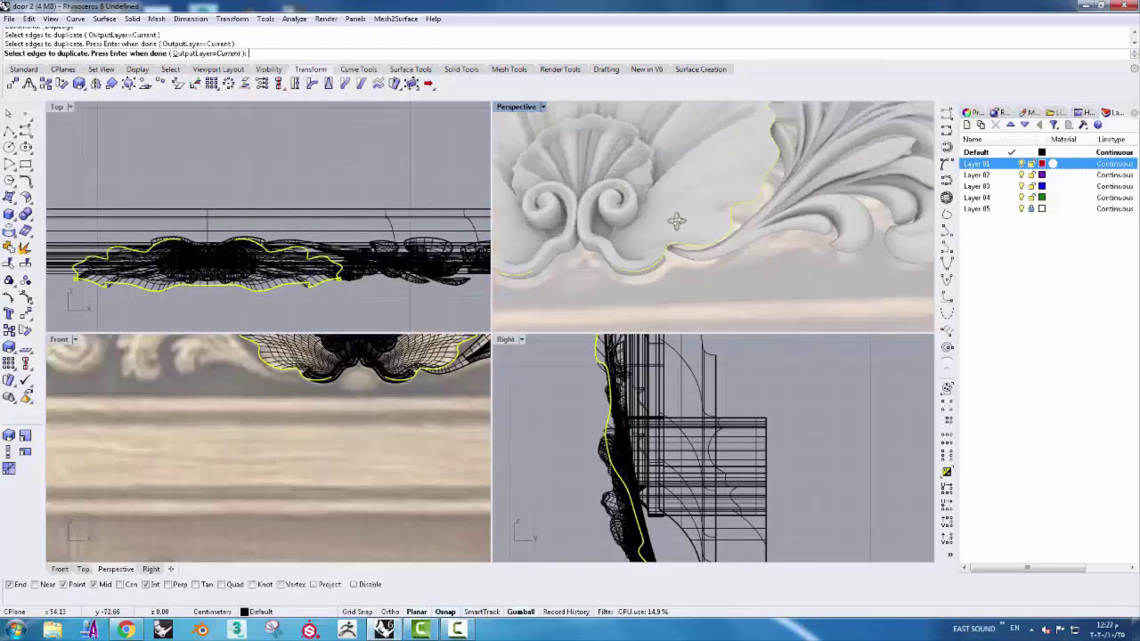
pyautogui.moveTo(677, 221); pyautogui.dragTo(623, 233, button='right')
# - Join the duplicated edges into one curve and extrude it upward into a surface
pyautogui.press('Return')
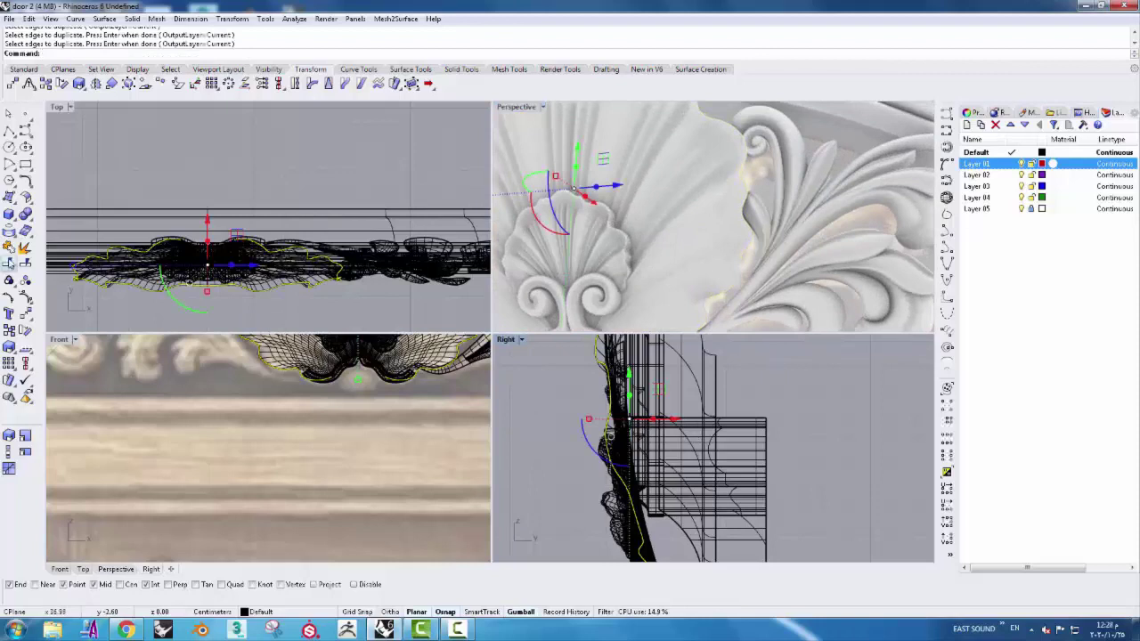
pyautogui.click(7, 248)
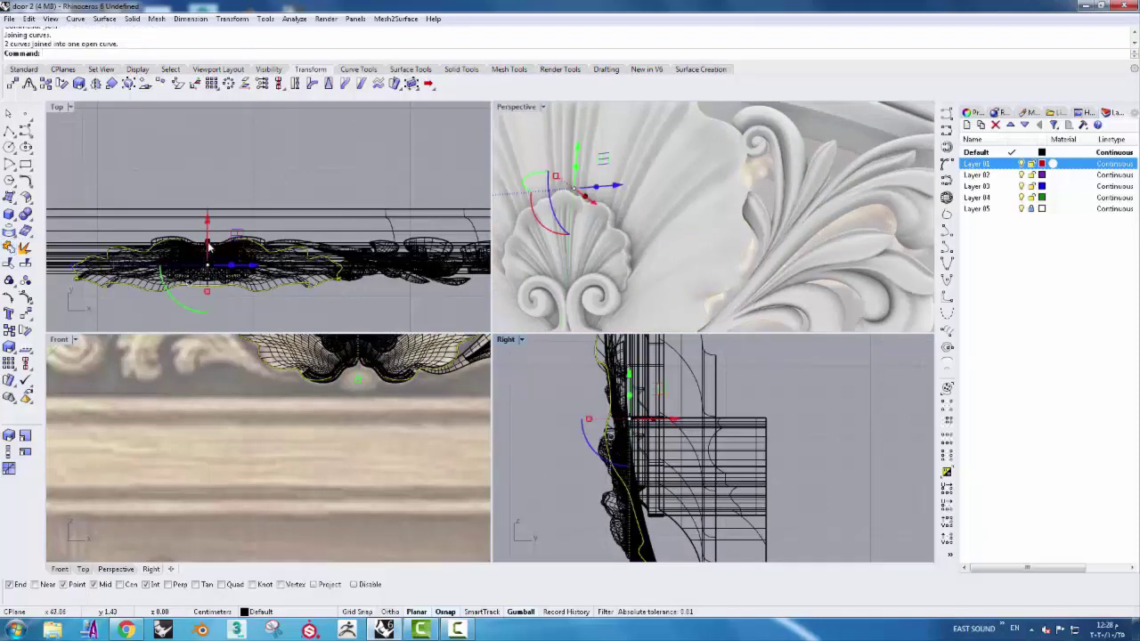
pyautogui.moveTo(210, 250); pyautogui.dragTo(224, 157)
# - Select the extruded outline surface and unhide all hidden curves and objects
pyautogui.scroll(-3, 758, 200)
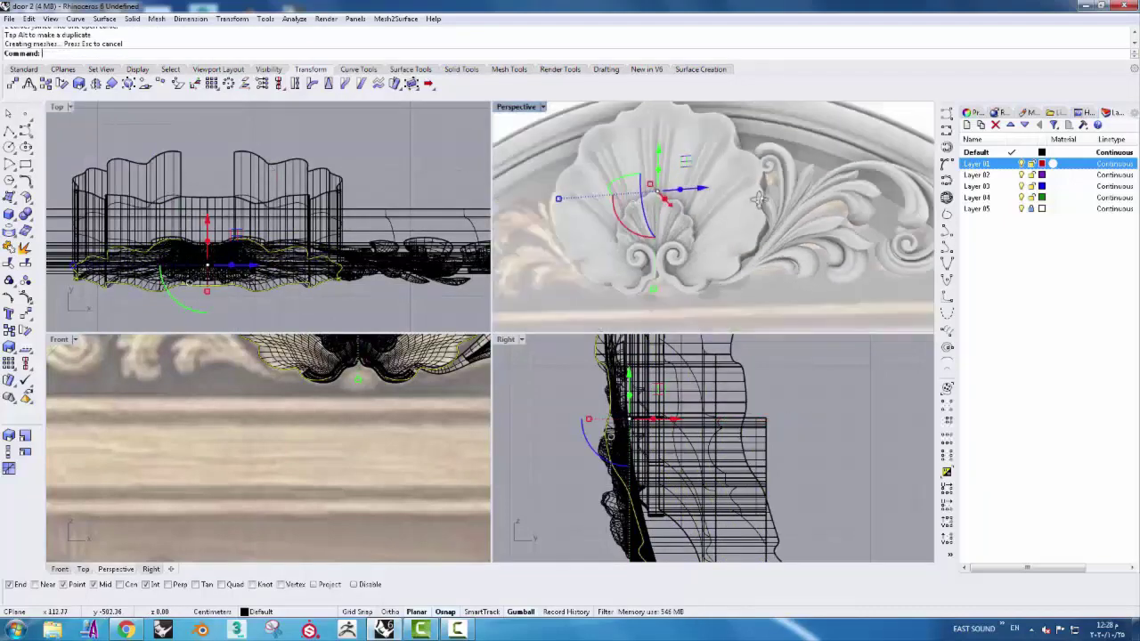
pyautogui.moveTo(757, 200)
pyautogui.mouseDown(button='right')
pyautogui.moveTo(813, 247)
pyautogui.moveTo(774, 233)
pyautogui.mouseUp(button='right')
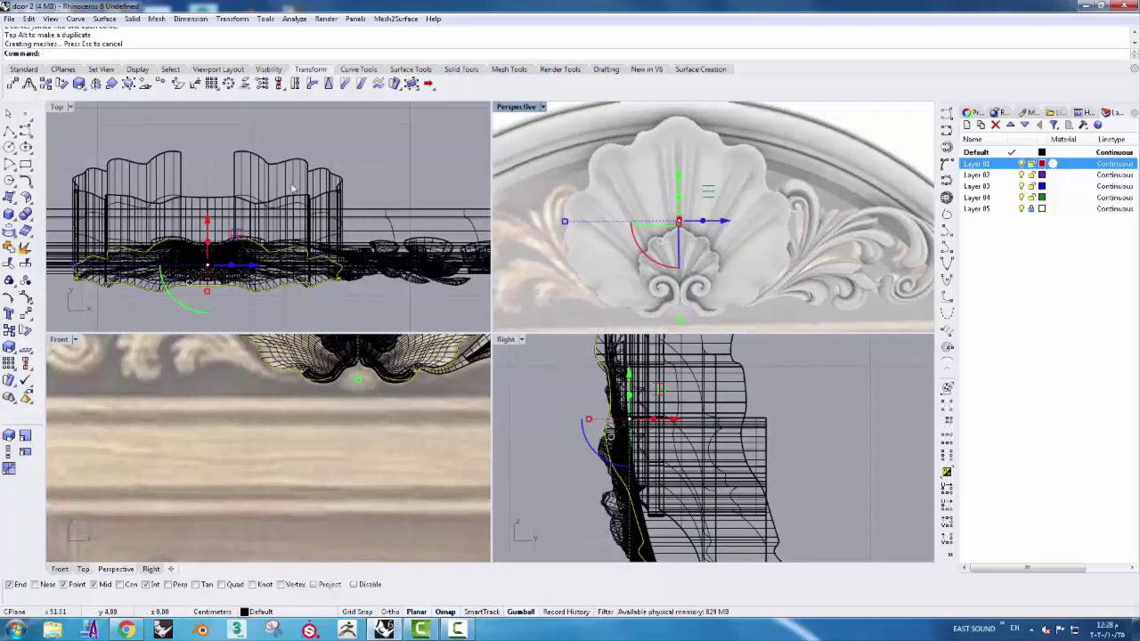
pyautogui.click(293, 188)
pyautogui.scroll(-3, 293, 188)
pyautogui.scroll(-2, 322, 225)
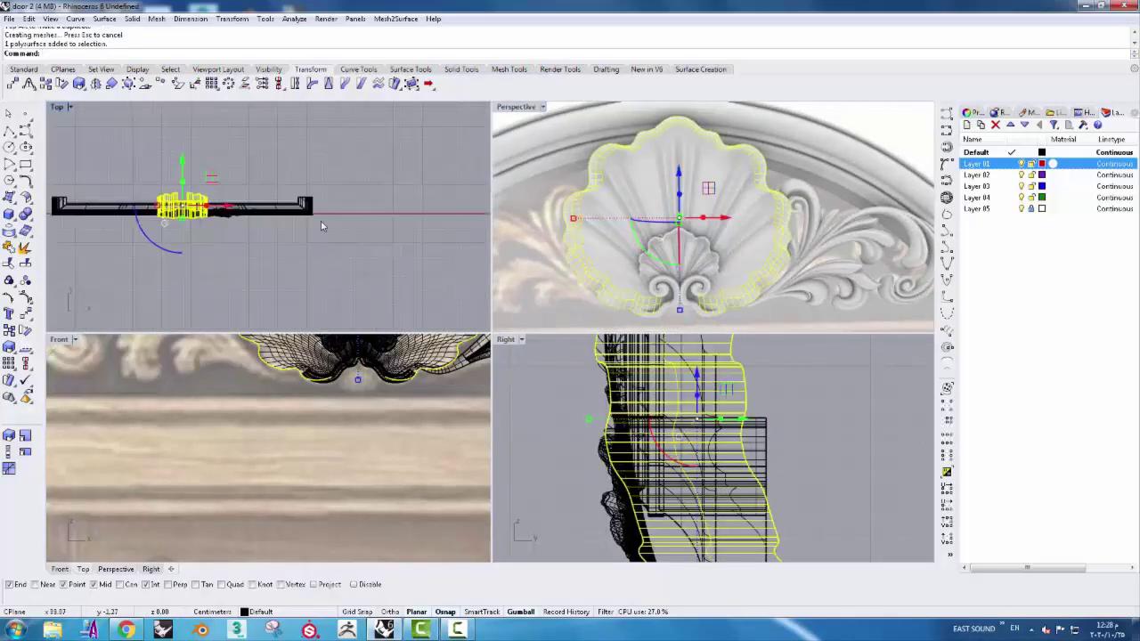
pyautogui.moveTo(321, 225)
pyautogui.mouseDown(button='right')
pyautogui.moveTo(338, 255)
pyautogui.moveTo(362, 254)
pyautogui.mouseUp(button='right')
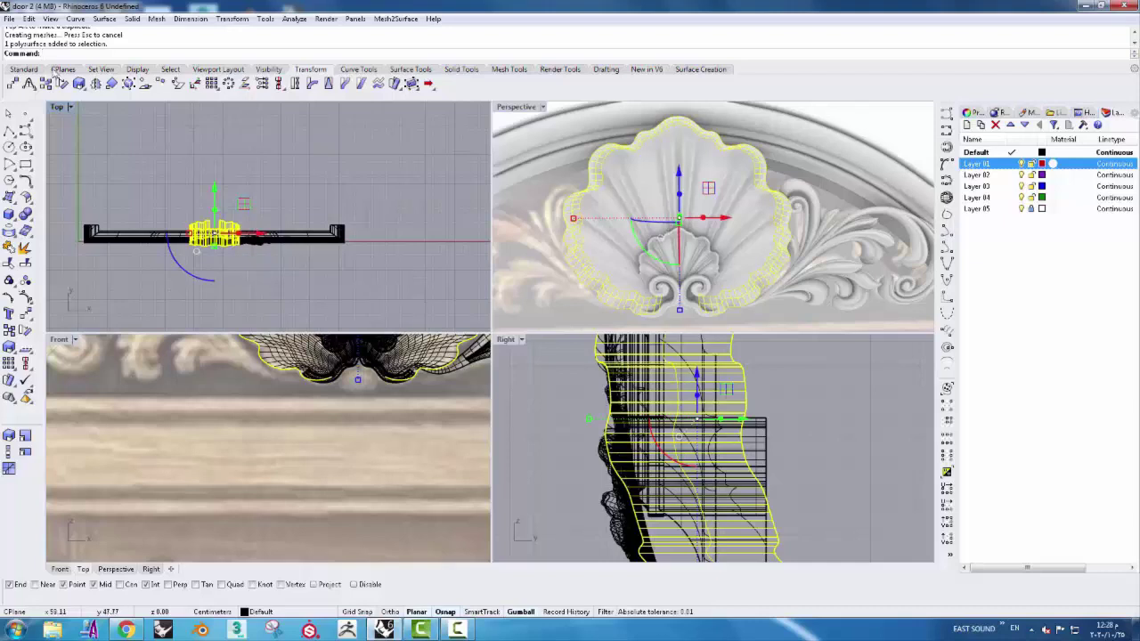
pyautogui.click(25, 70)
pyautogui.click(363, 84)
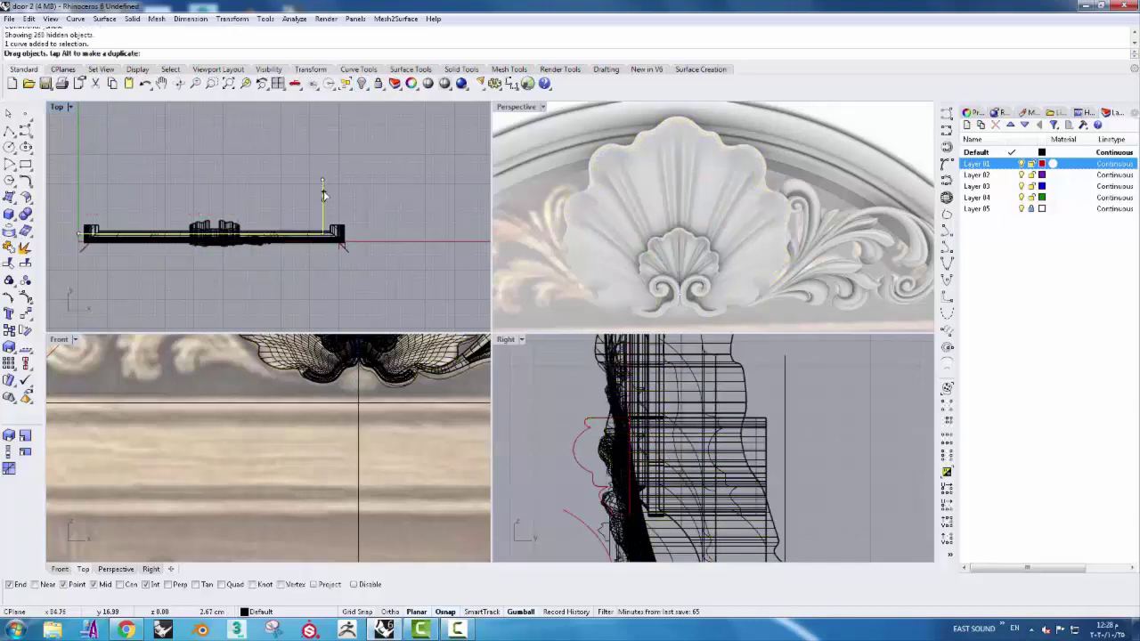
# - Split the carved shell with the vertical line and delete the unwanted piece
pyautogui.scroll(1, 236, 229)
pyautogui.click(236, 229)
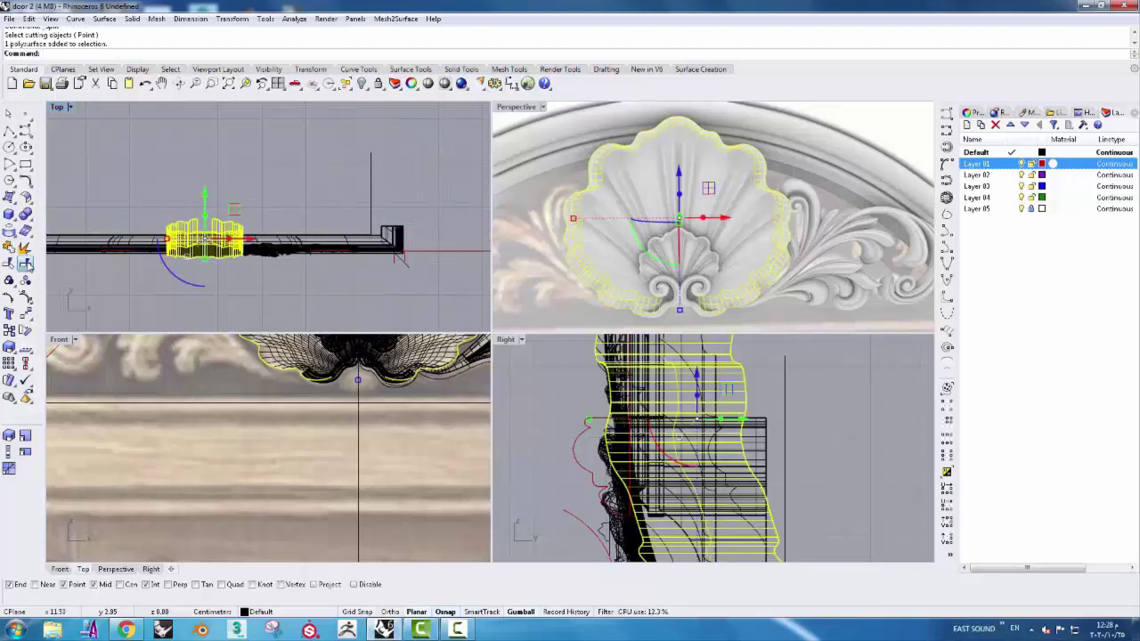
pyautogui.click(372, 194)
pyautogui.press('Return')
pyautogui.scroll(2, 224, 233)
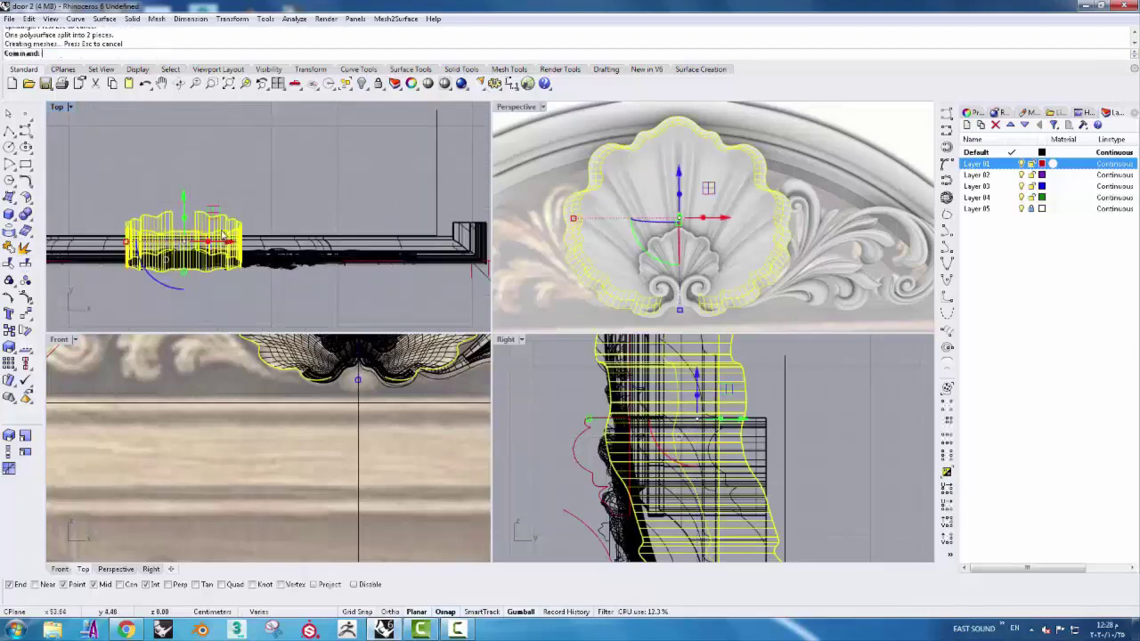
pyautogui.scroll(1, 223, 234)
pyautogui.click(233, 225)
pyautogui.press('Delete')
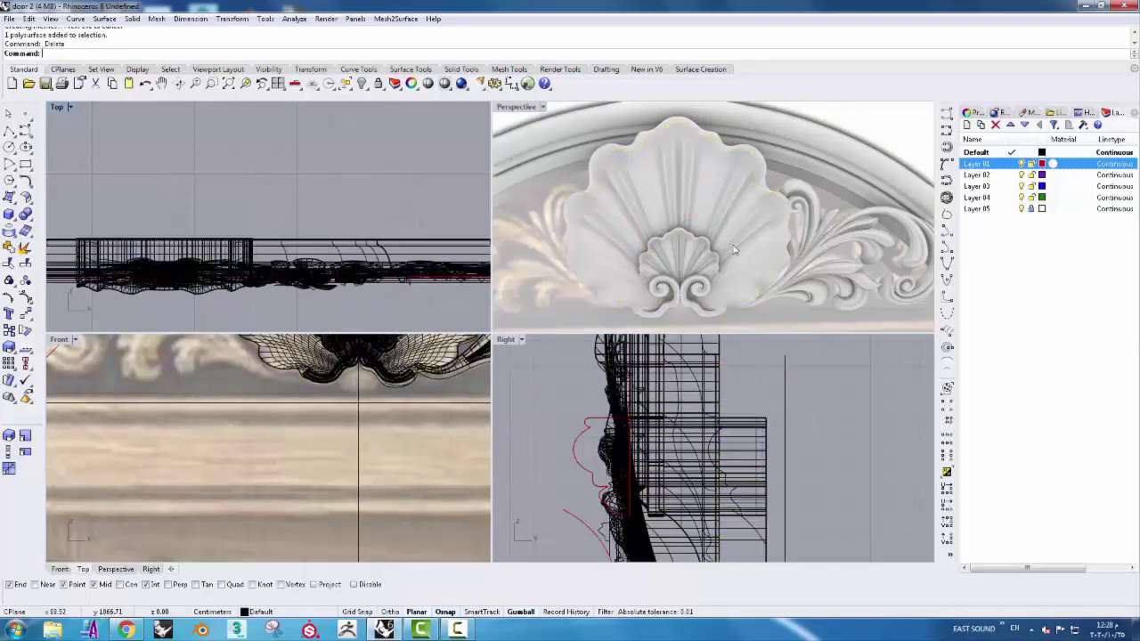
# - Zoom extents in every viewport to fit all the geometry
pyautogui.moveTo(713, 213)
pyautogui.mouseDown(button='right')
pyautogui.moveTo(672, 211)
pyautogui.moveTo(781, 234)
pyautogui.moveTo(781, 206)
pyautogui.moveTo(804, 239)
pyautogui.moveTo(763, 252)
pyautogui.moveTo(780, 230)
pyautogui.mouseUp(button='right')
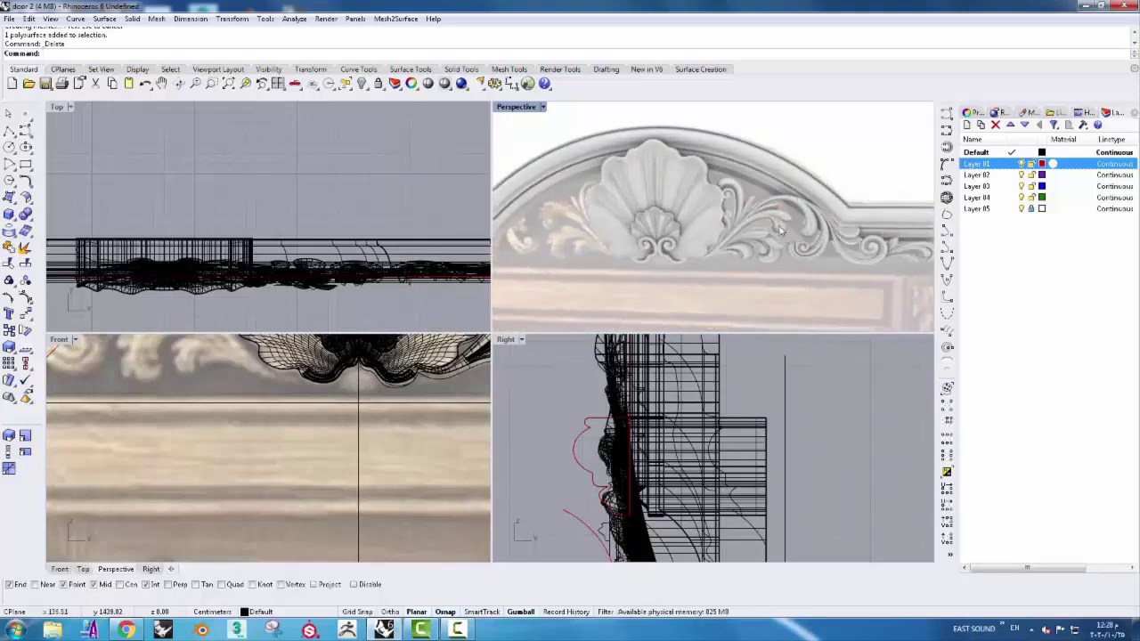
pyautogui.hotkey('ctrl', 'shift', 'e')
pyautogui.scroll(3, 102, 449)
pyautogui.scroll(3, 102, 450)
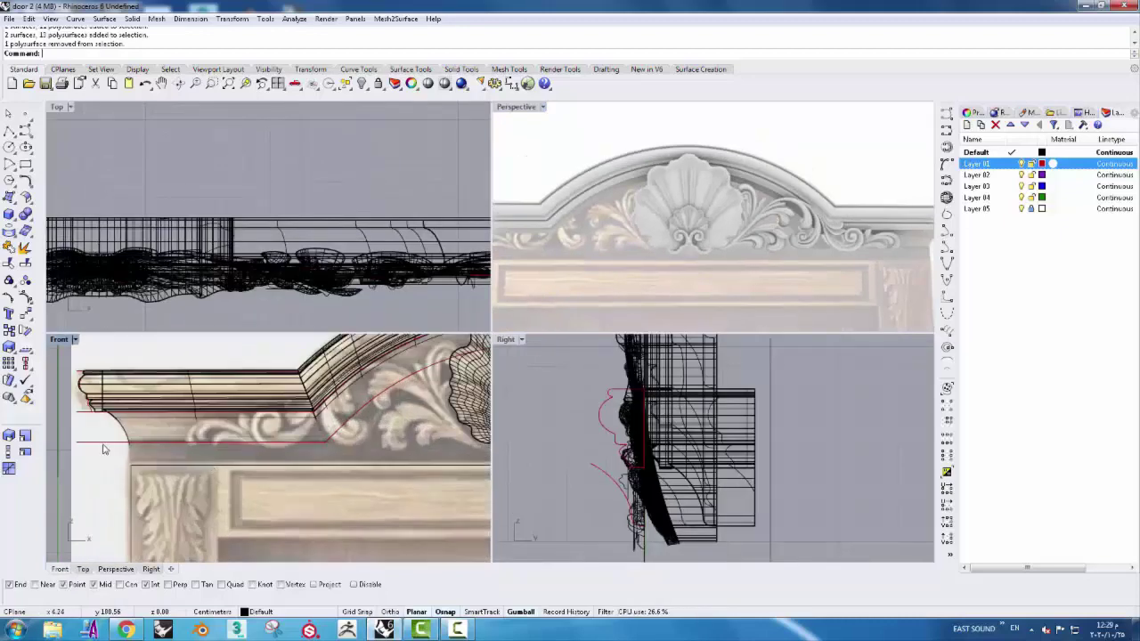
# - Select the reference door image surface on Layer 05 and push it back along Y behind the cornice
pyautogui.click(111, 445)
pyautogui.moveTo(281, 491); pyautogui.dragTo(264, 497, button='right')
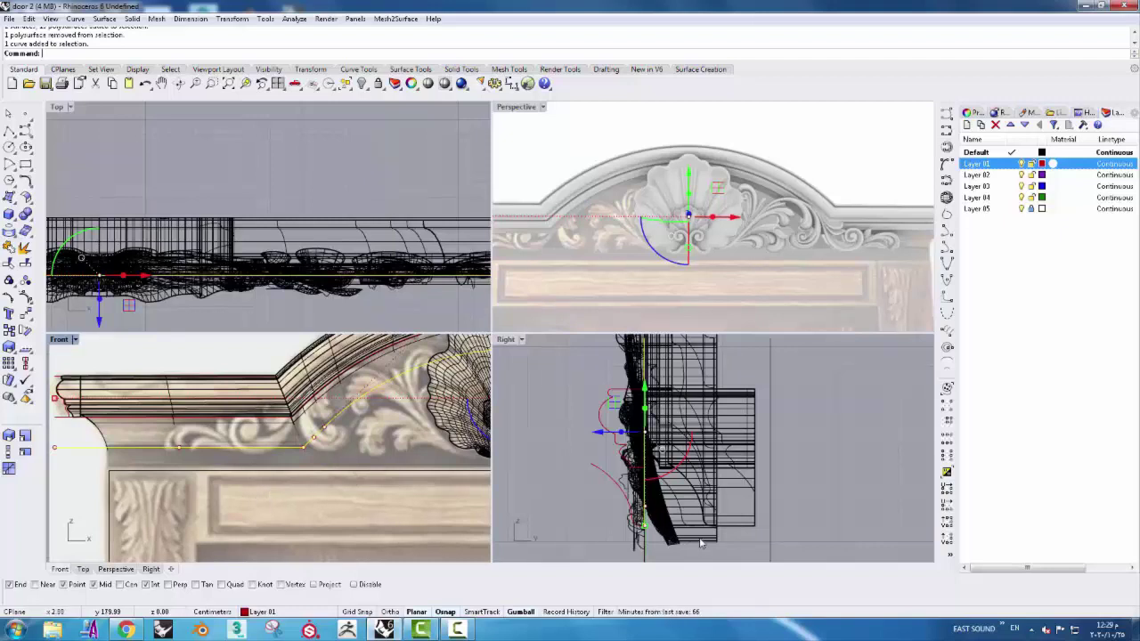
pyautogui.moveTo(701, 543); pyautogui.dragTo(693, 416, button='right')
pyautogui.moveTo(800, 310)
pyautogui.mouseDown(button='right')
pyautogui.moveTo(667, 308)
pyautogui.moveTo(789, 176)
pyautogui.moveTo(759, 219)
pyautogui.mouseUp(button='right')
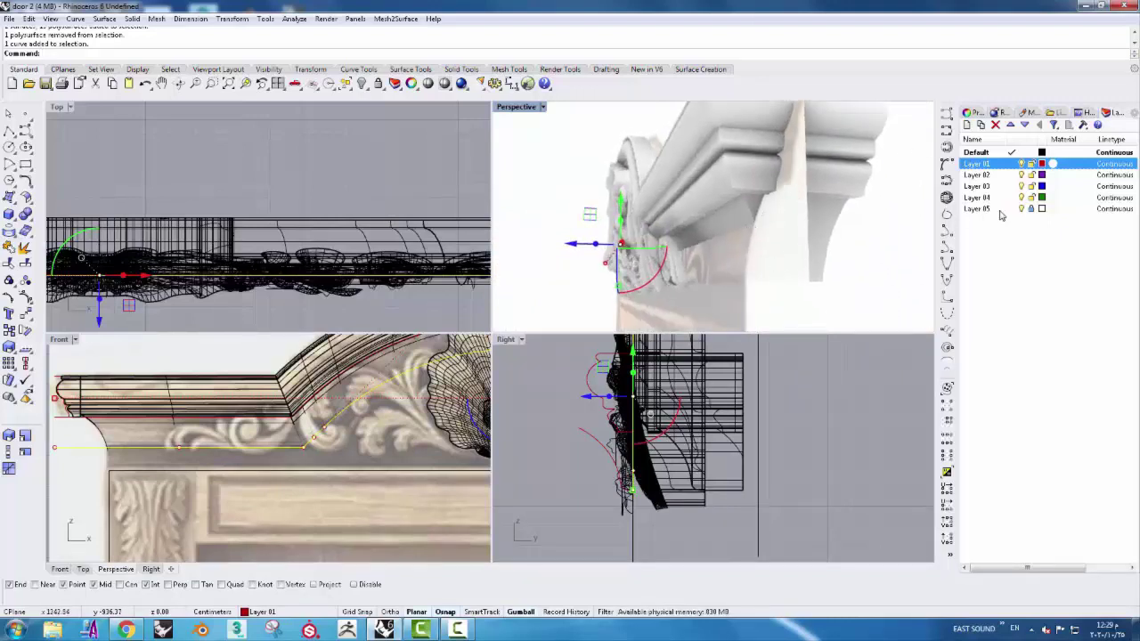
pyautogui.click(1030, 210)
pyautogui.click(684, 309)
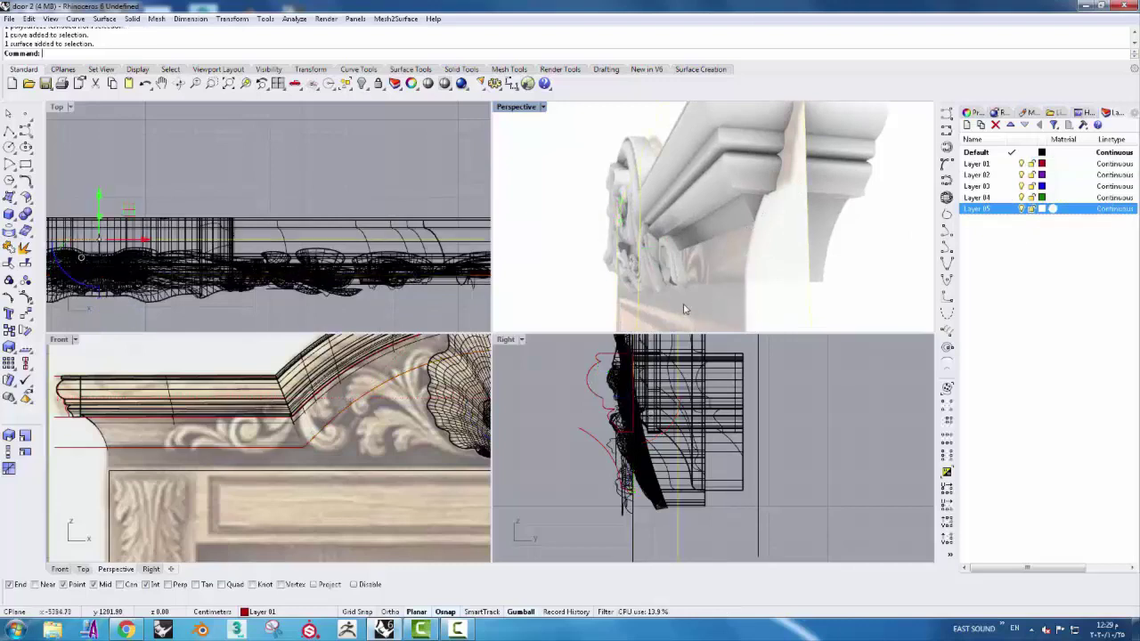
pyautogui.scroll(-3, 683, 453)
pyautogui.keyDown('ctrl'); pyautogui.keyDown('shift'); pyautogui.moveTo(560, 506); pyautogui.dragTo(680, 479, button='right'); pyautogui.keyUp('shift'); pyautogui.keyUp('ctrl')
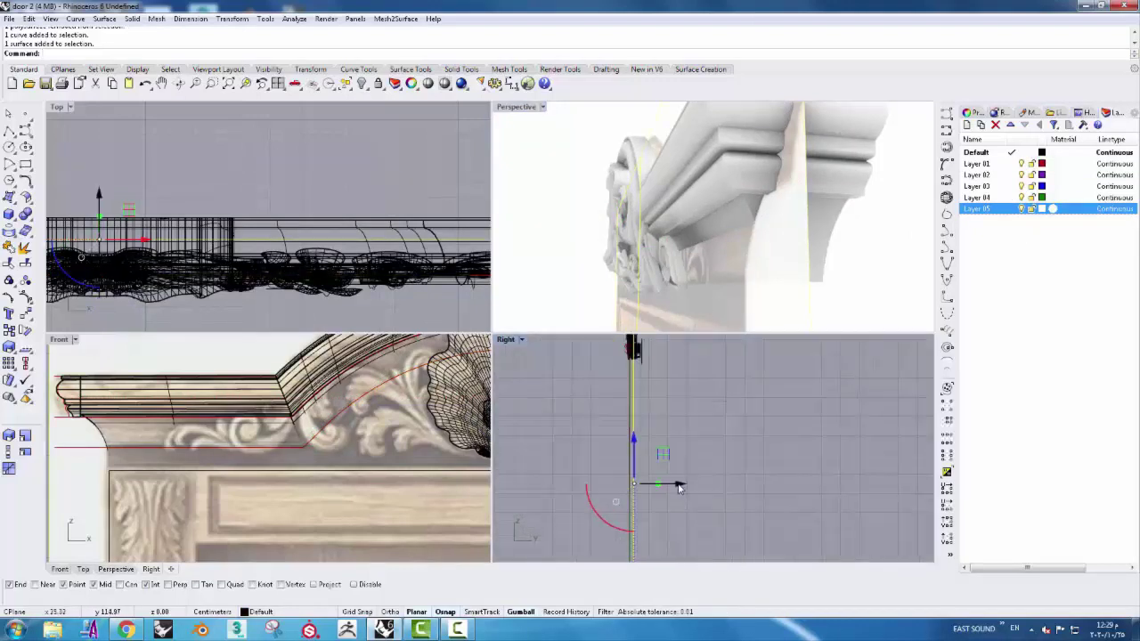
pyautogui.moveTo(682, 478); pyautogui.dragTo(688, 488)
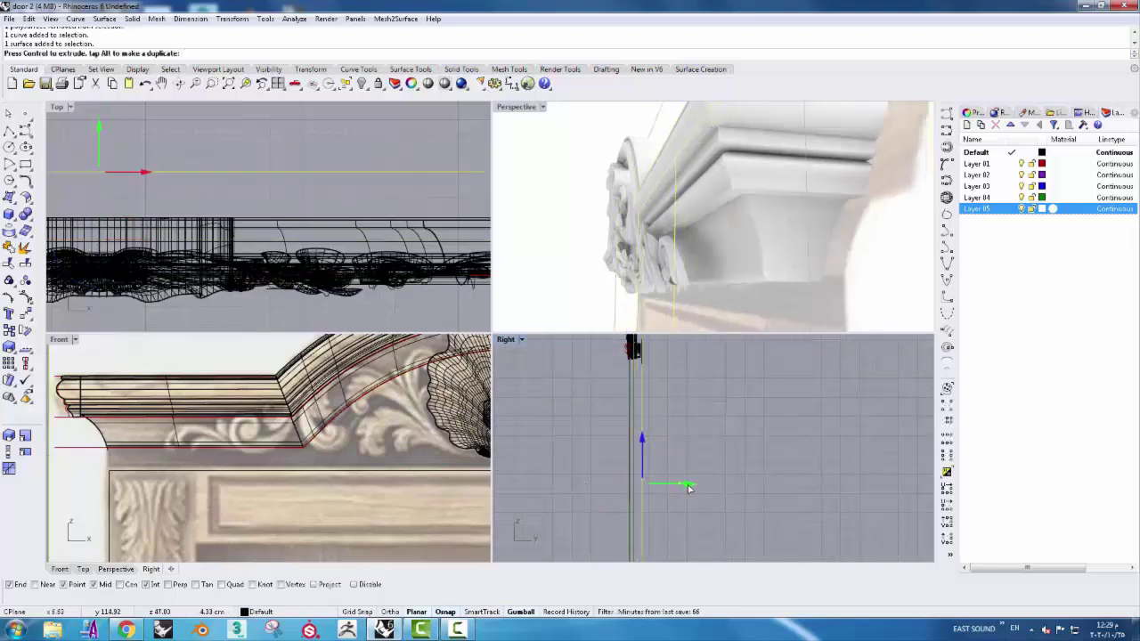
pyautogui.moveTo(688, 487); pyautogui.dragTo(655, 357)
pyautogui.click(576, 308)
pyautogui.moveTo(576, 308)
pyautogui.mouseDown(button='right')
pyautogui.moveTo(623, 294)
pyautogui.moveTo(565, 300)
pyautogui.moveTo(548, 278)
pyautogui.mouseUp(button='right')
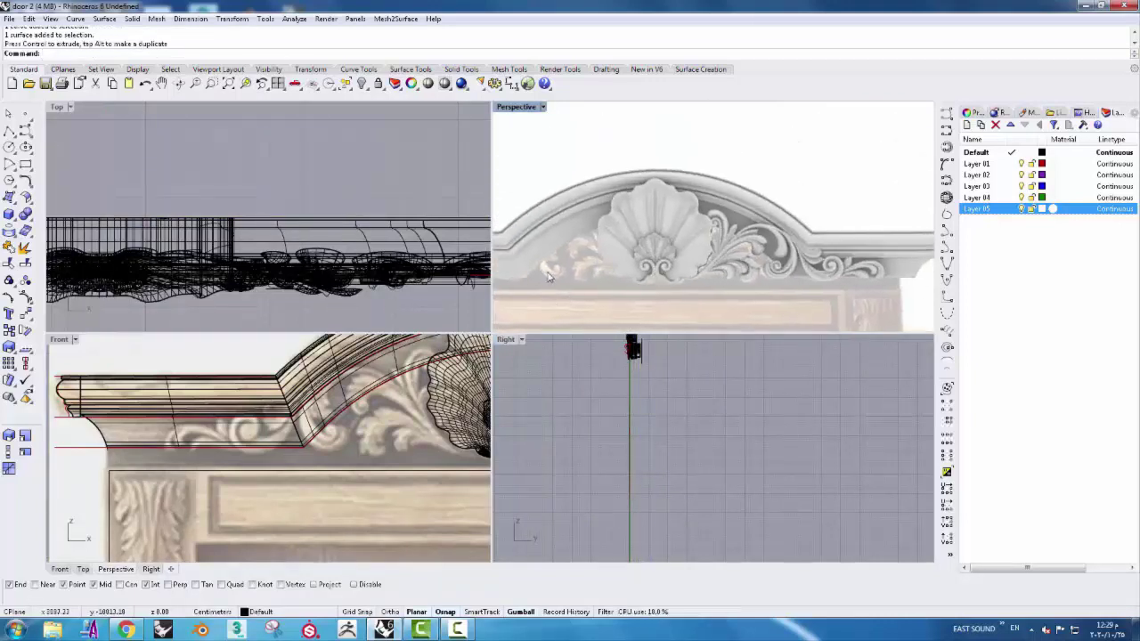
# - Select the arched curve and lower it into the door panel in the Front view
pyautogui.click(547, 267)
pyautogui.scroll(-1, 267, 436)
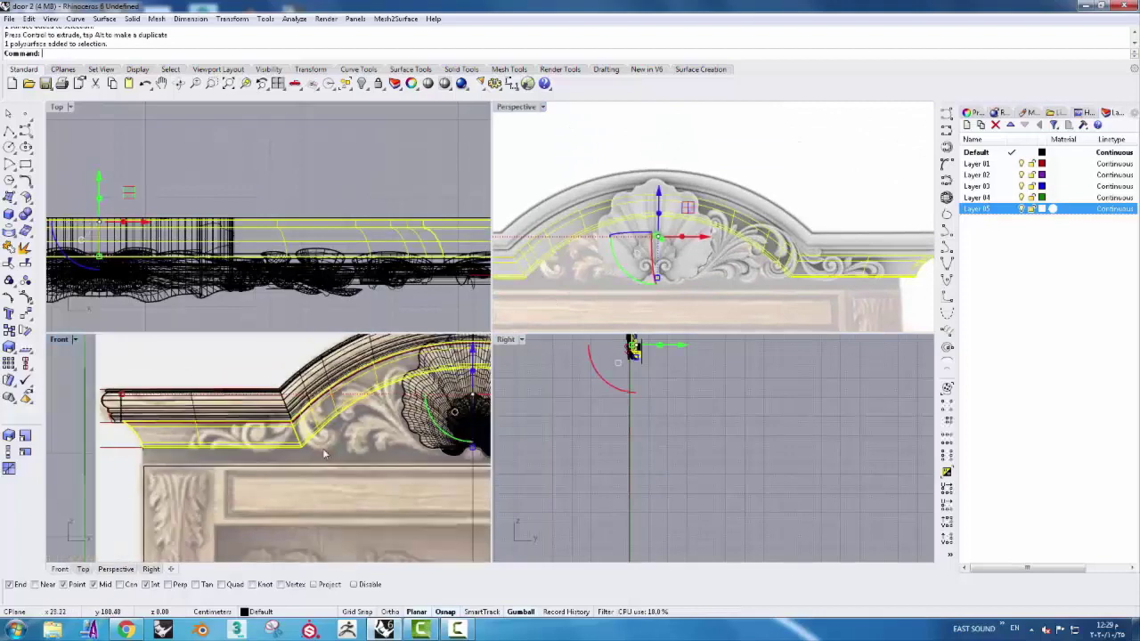
pyautogui.scroll(-1, 205, 459)
pyautogui.click(119, 454)
pyautogui.click(205, 461)
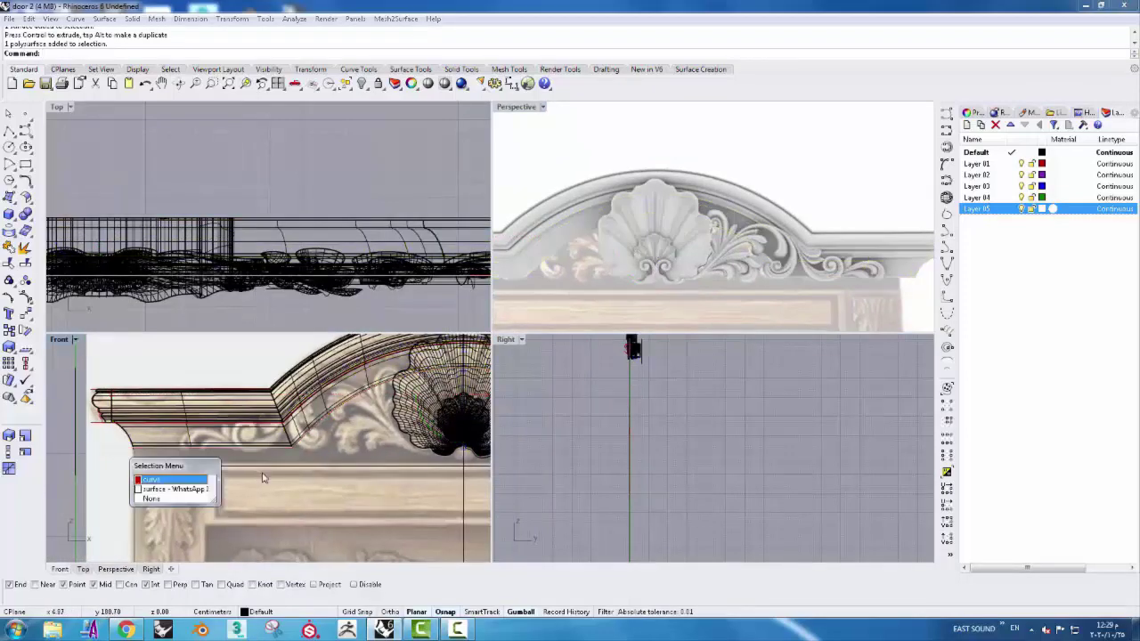
pyautogui.click(190, 482)
pyautogui.click(182, 447)
pyautogui.scroll(-1, 232, 467)
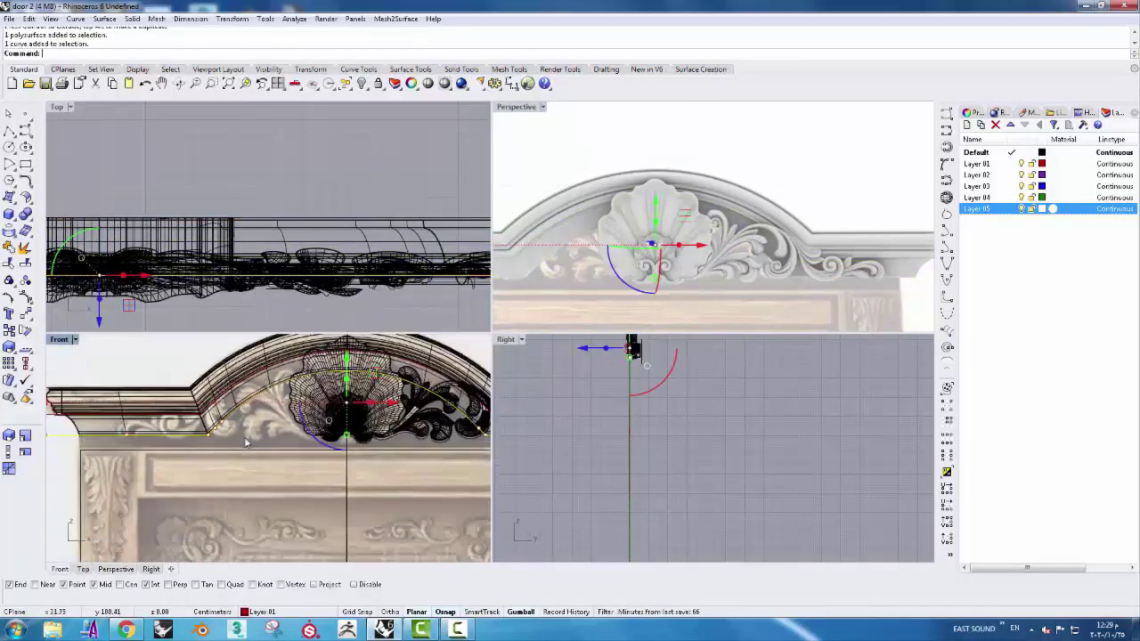
pyautogui.scroll(-1, 268, 458)
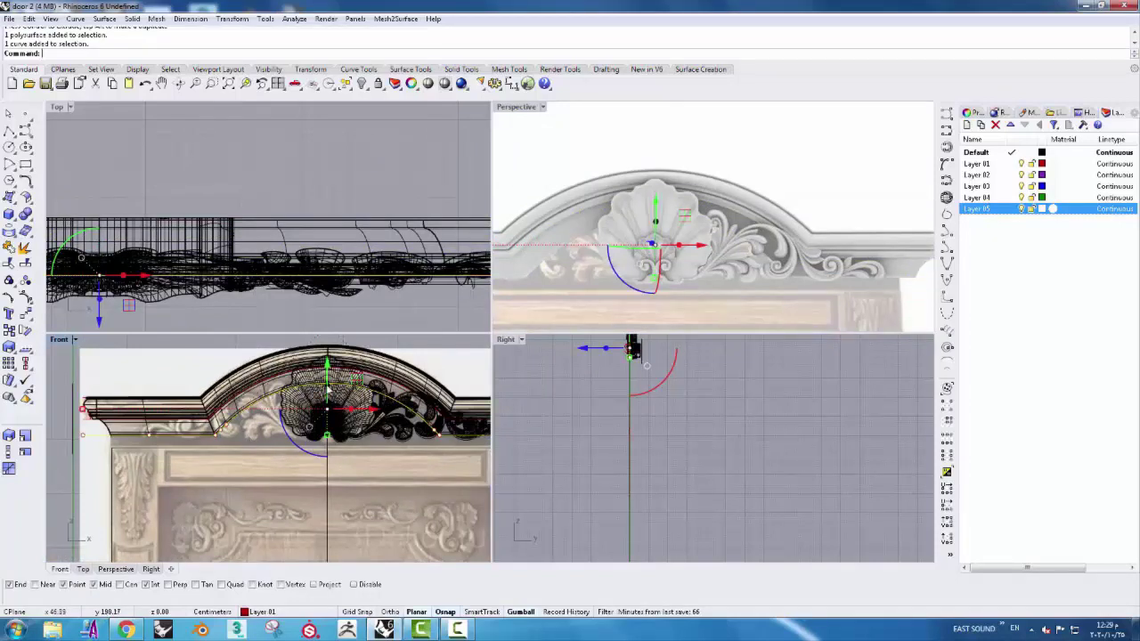
pyautogui.moveTo(329, 389); pyautogui.dragTo(321, 474)
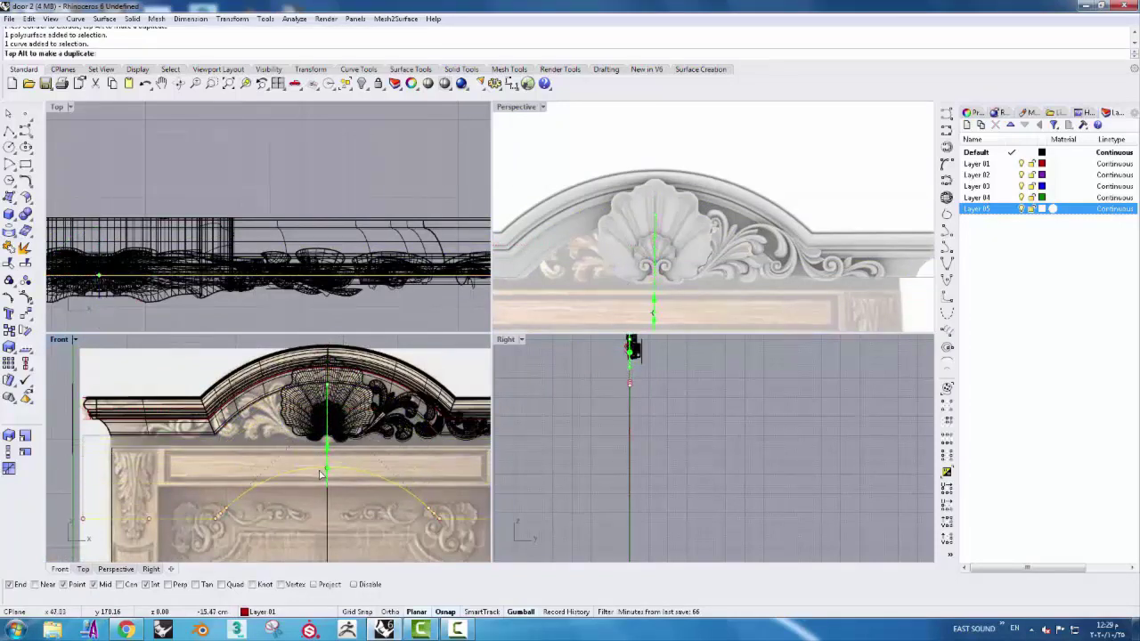
pyautogui.moveTo(320, 485); pyautogui.dragTo(321, 486)
# - Deselect the reference image surface and start the Polyline command
pyautogui.moveTo(430, 492); pyautogui.dragTo(346, 465, button='right')
pyautogui.click(392, 469)
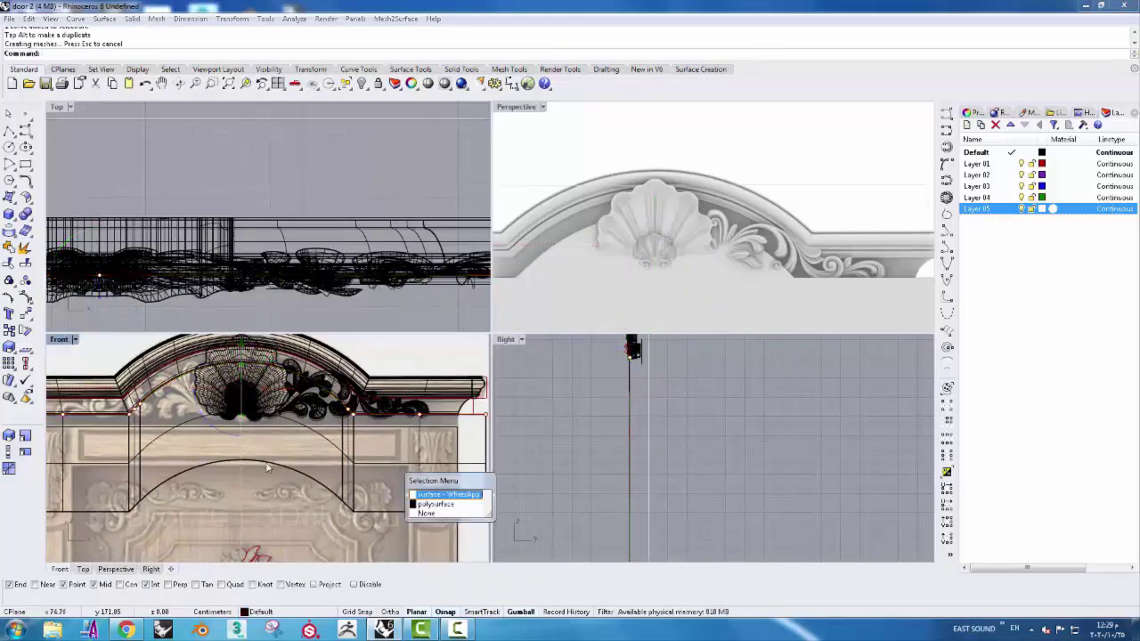
pyautogui.press('Return')
pyautogui.moveTo(118, 365); pyautogui.dragTo(186, 384, button='right')
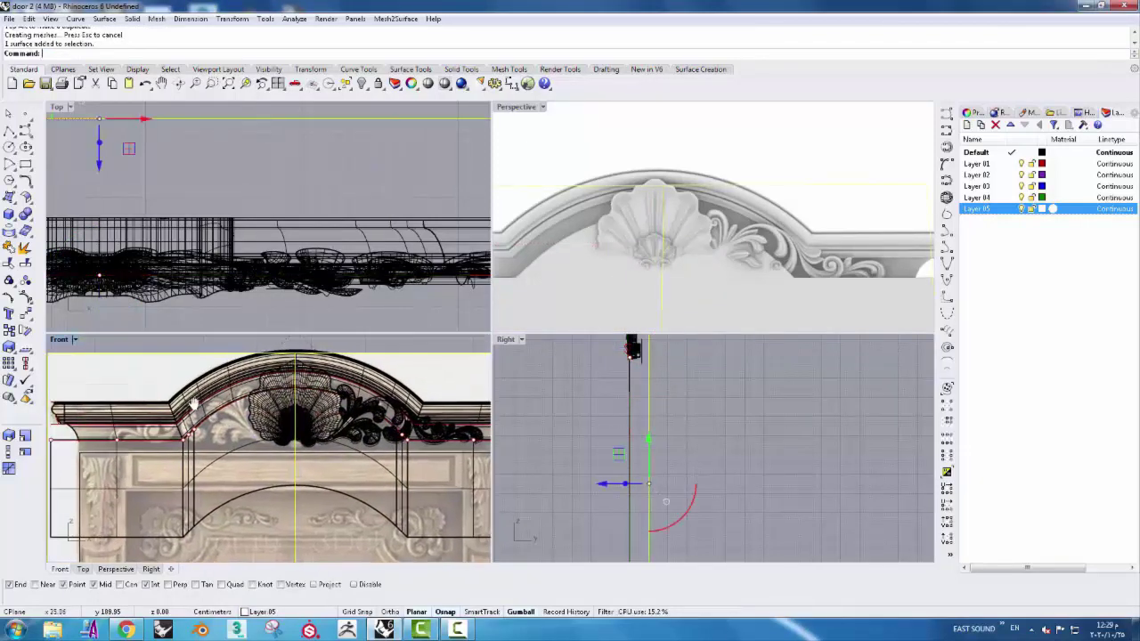
pyautogui.click(1031, 209)
pyautogui.scroll(-2, 189, 447)
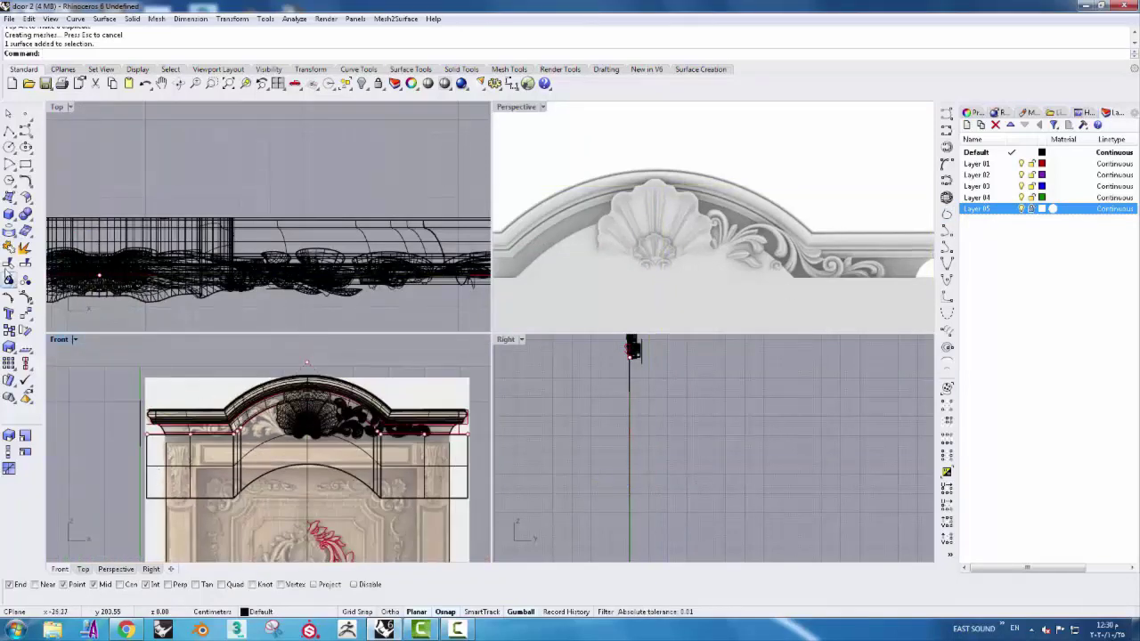
pyautogui.click(8, 132)
pyautogui.scroll(3, 101, 454)
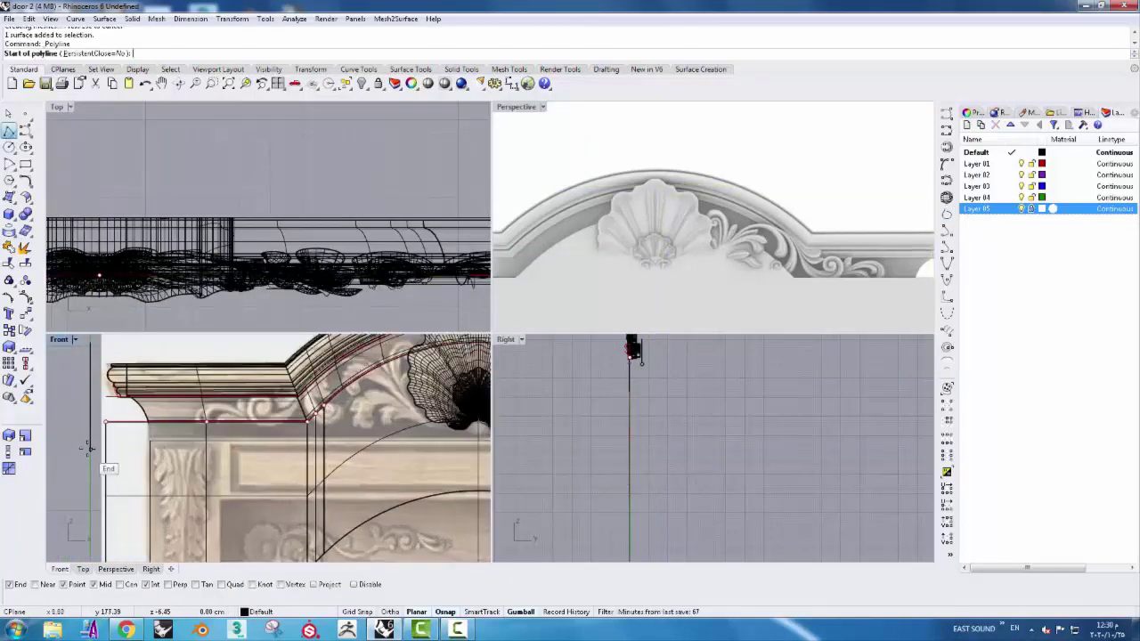
# - Draw a horizontal two-point polyline across the upper door and position it beneath the arch
pyautogui.click(70, 459)
pyautogui.scroll(-3, 267, 463)
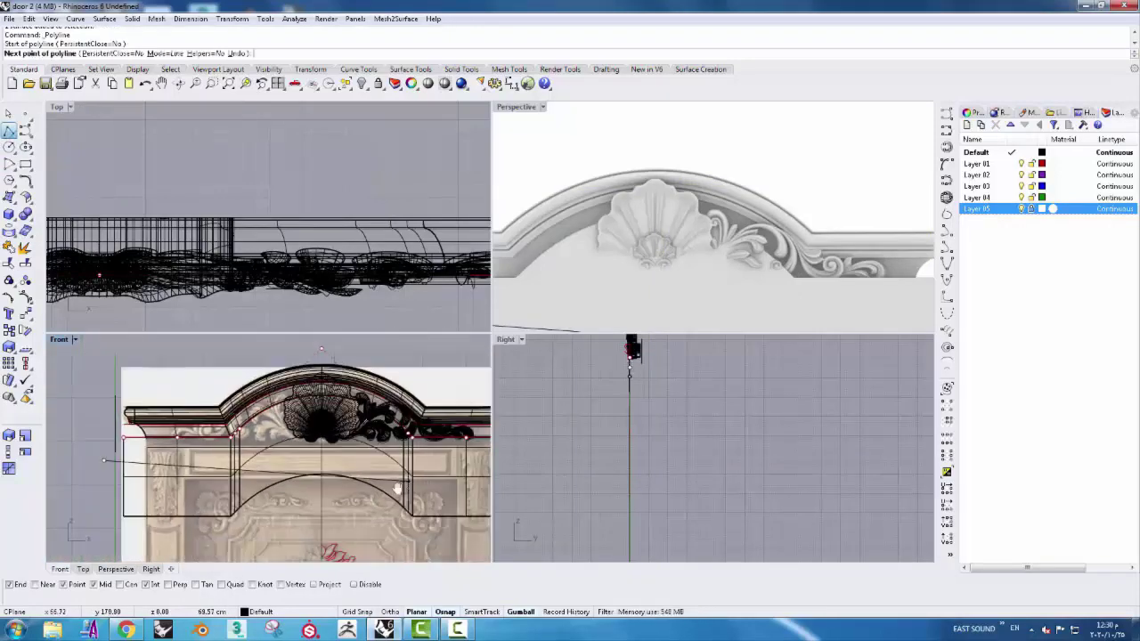
pyautogui.click(427, 452)
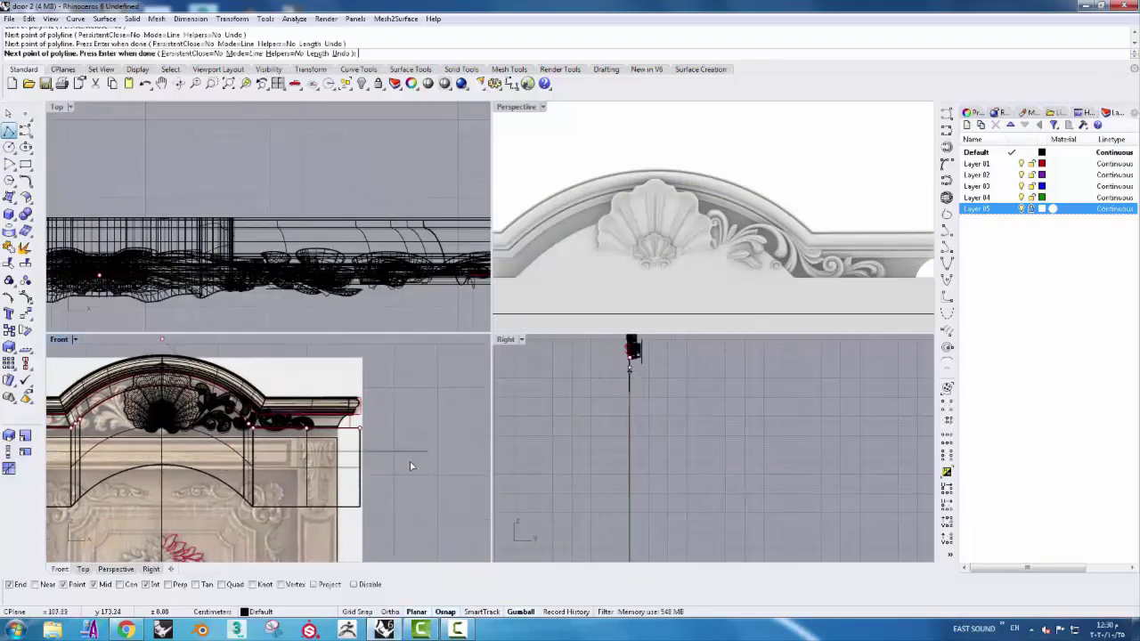
pyautogui.press('Return')
pyautogui.click(402, 452)
pyautogui.scroll(2, 134, 426)
pyautogui.scroll(2, 133, 425)
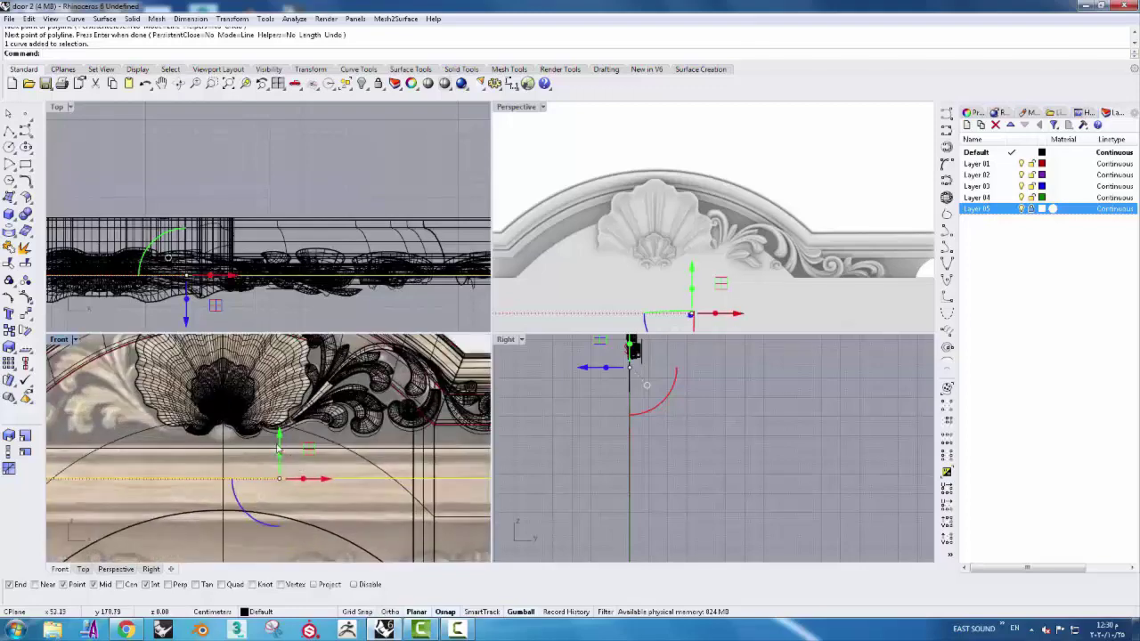
pyautogui.moveTo(281, 433); pyautogui.dragTo(287, 410)
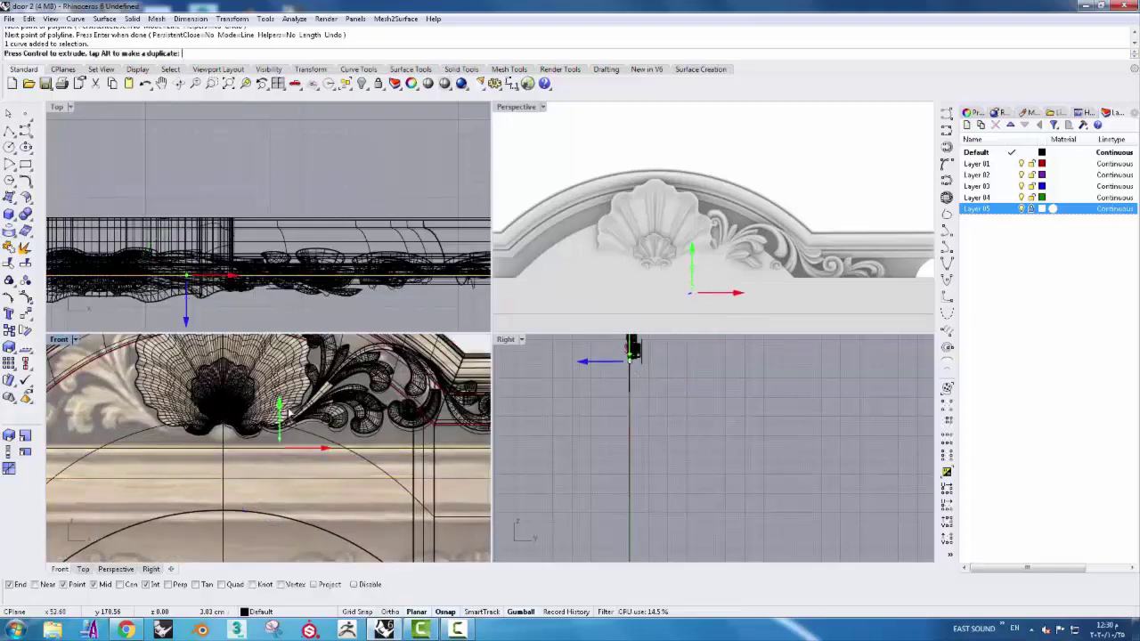
pyautogui.scroll(-3, 287, 410)
pyautogui.scroll(-2, 287, 409)
# - Split the arched panel polysurface with the line as cutter, then delete the yellow cutter polysurface
pyautogui.click(385, 454)
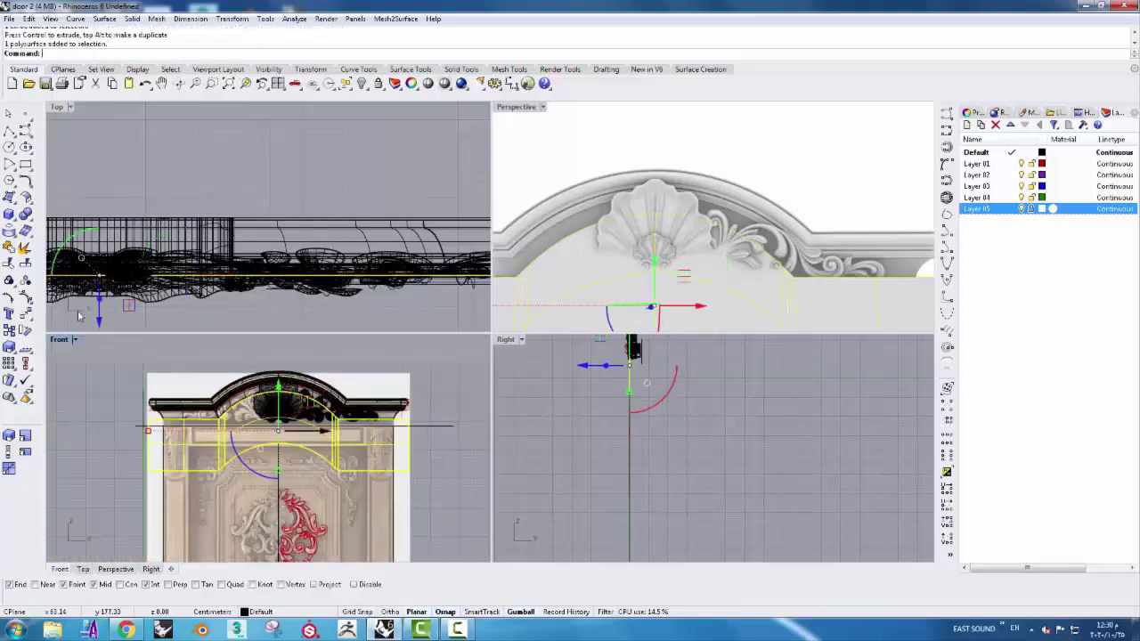
pyautogui.click(25, 264)
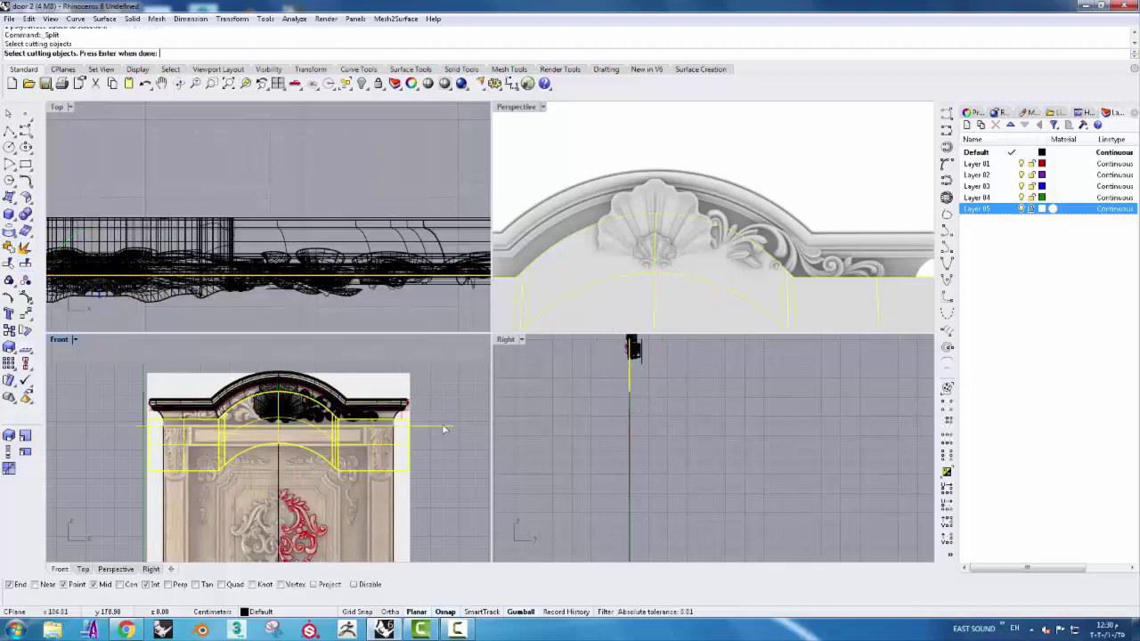
pyautogui.click(443, 432)
pyautogui.press('Return')
pyautogui.scroll(2, 374, 445)
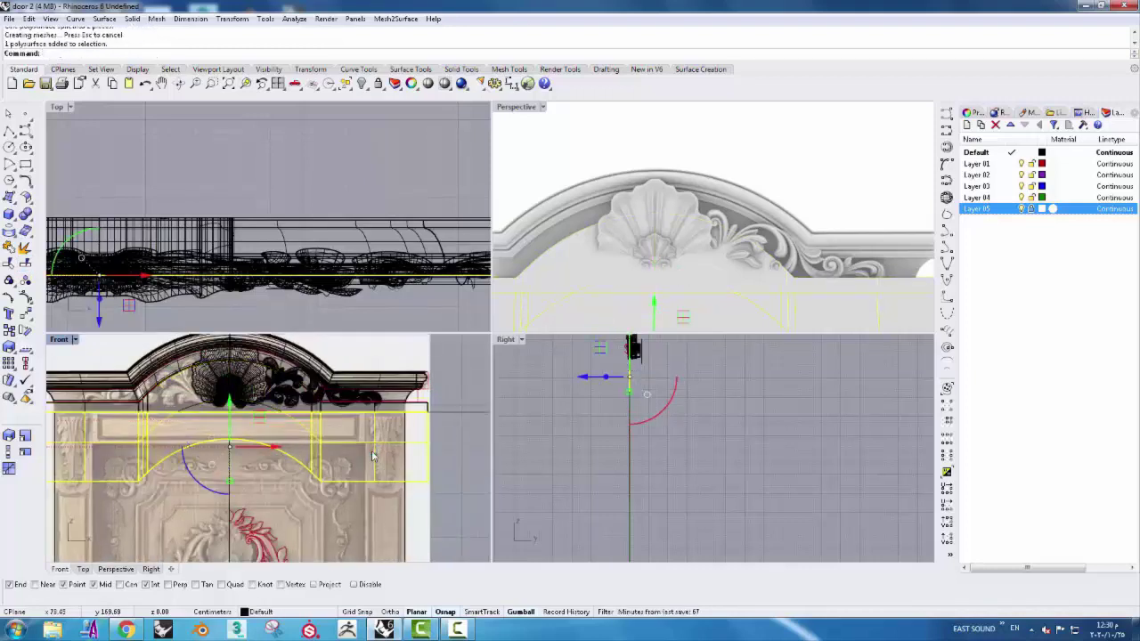
pyautogui.press('Delete')
# - Draw a vertical line at the cornice's right end and nudge it to the outer edge
pyautogui.rightClick(434, 438)
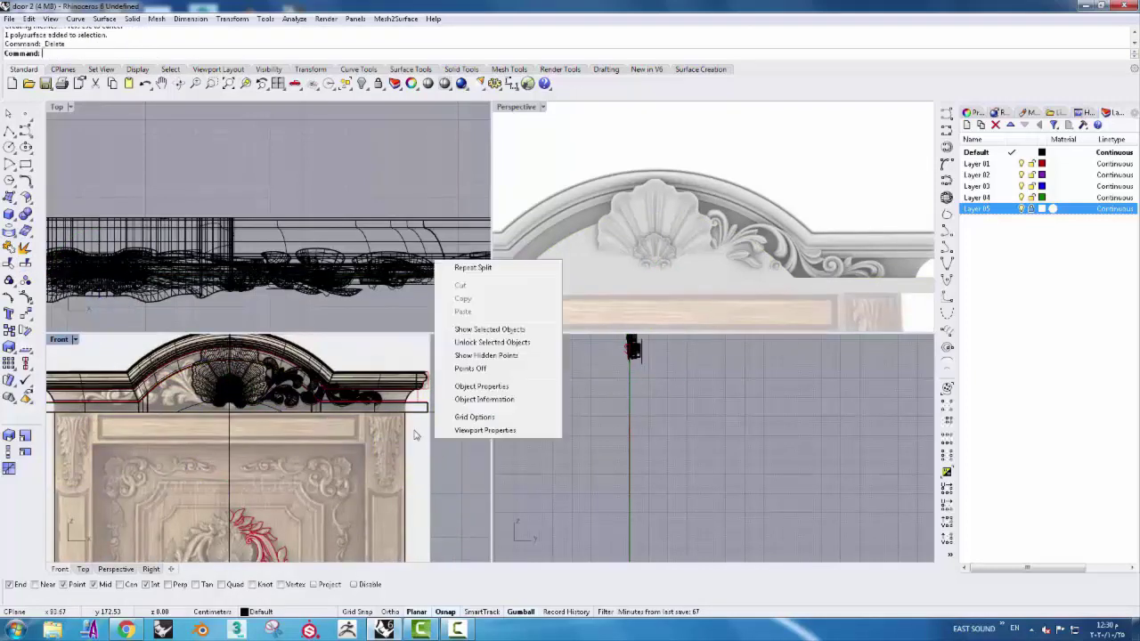
pyautogui.moveTo(447, 505); pyautogui.dragTo(427, 517, button='right')
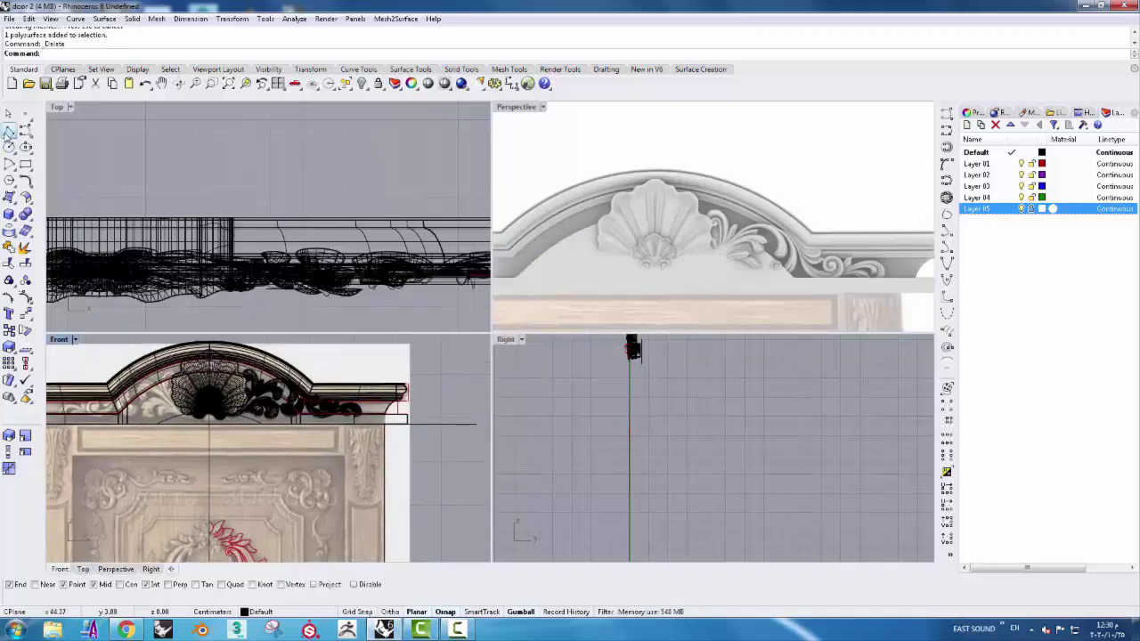
pyautogui.click(25, 163)
pyautogui.click(384, 354)
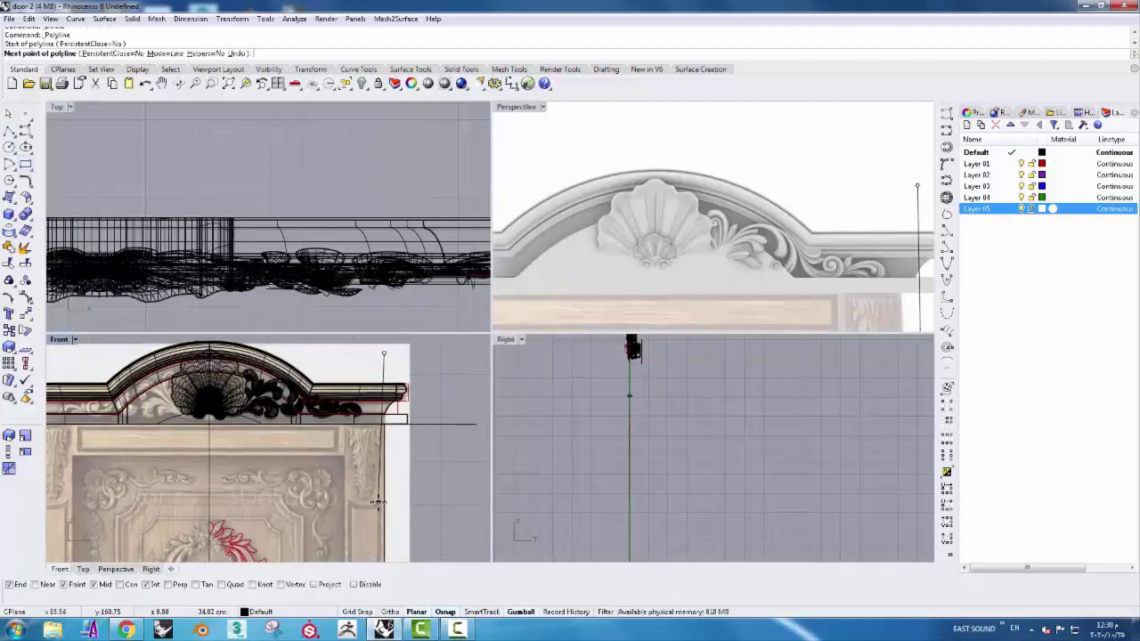
pyautogui.click(382, 501)
pyautogui.press('Return')
pyautogui.scroll(2, 388, 512)
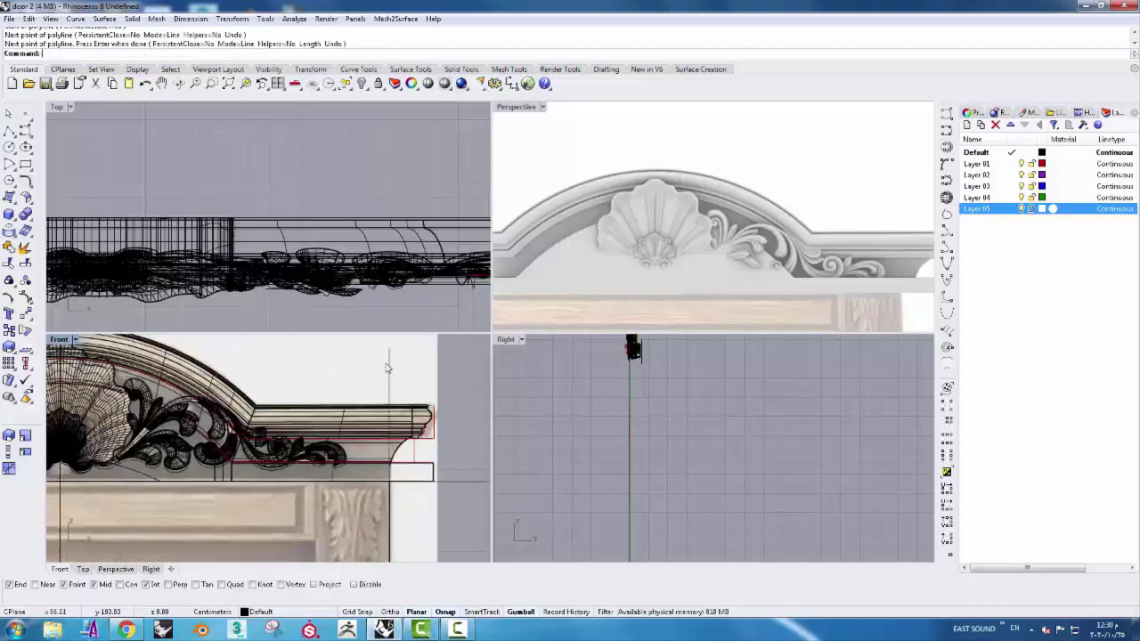
pyautogui.scroll(2, 413, 508)
pyautogui.scroll(2, 405, 499)
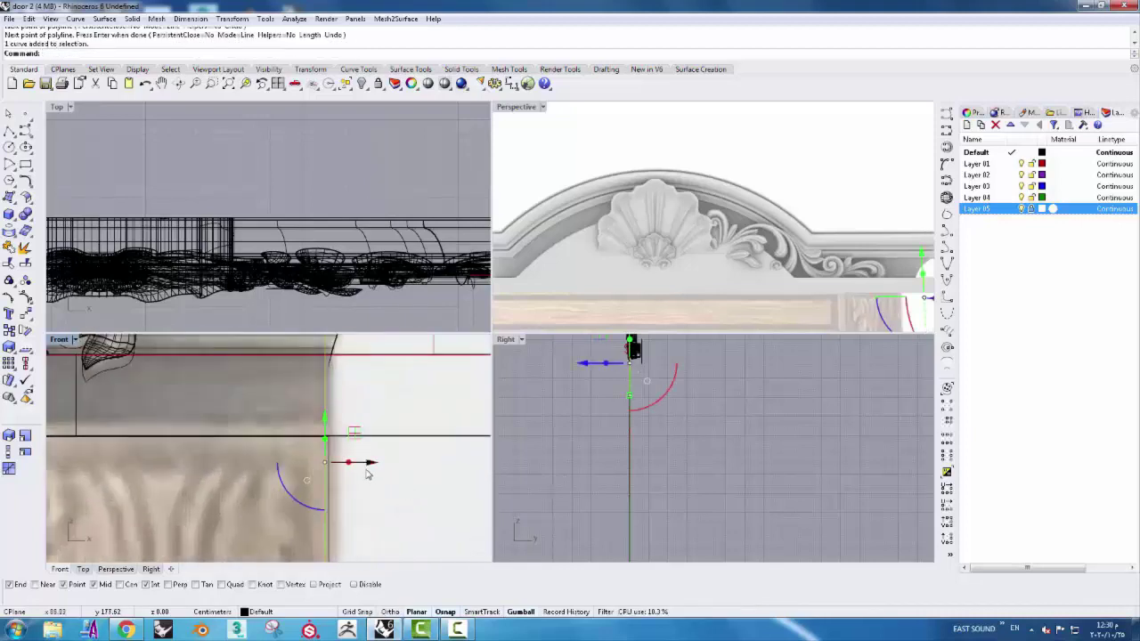
pyautogui.moveTo(366, 473); pyautogui.dragTo(375, 471)
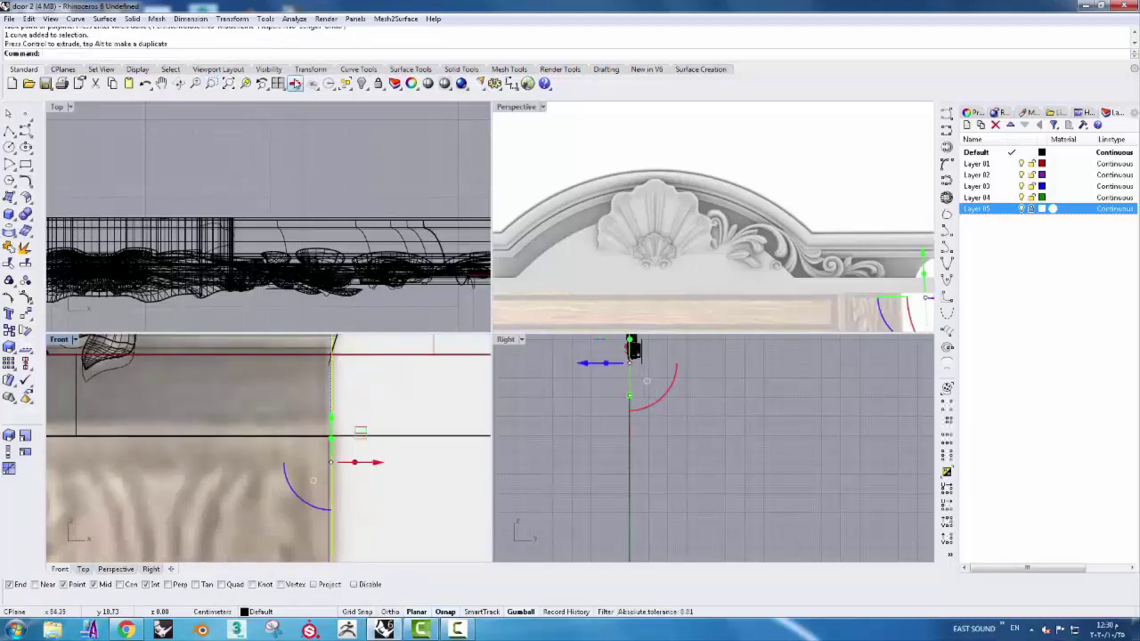
# - Mirror the vertical line about the arch's top midpoint to copy it to the left end
pyautogui.click(309, 70)
pyautogui.click(96, 82)
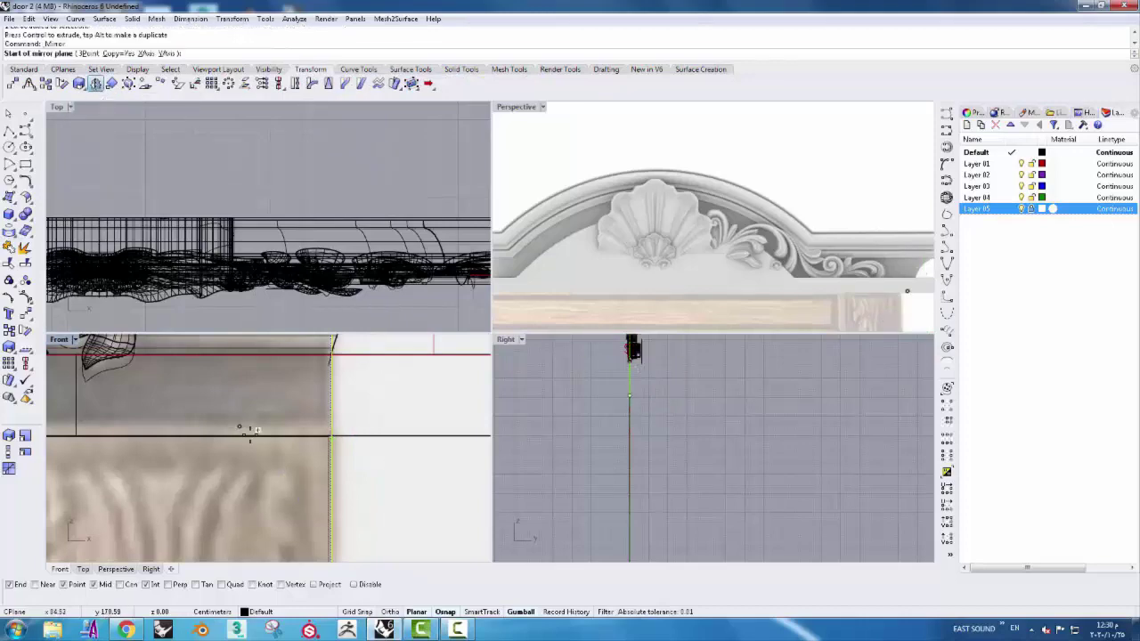
pyautogui.scroll(-2, 193, 445)
pyautogui.scroll(-3, 193, 445)
pyautogui.scroll(2, 268, 413)
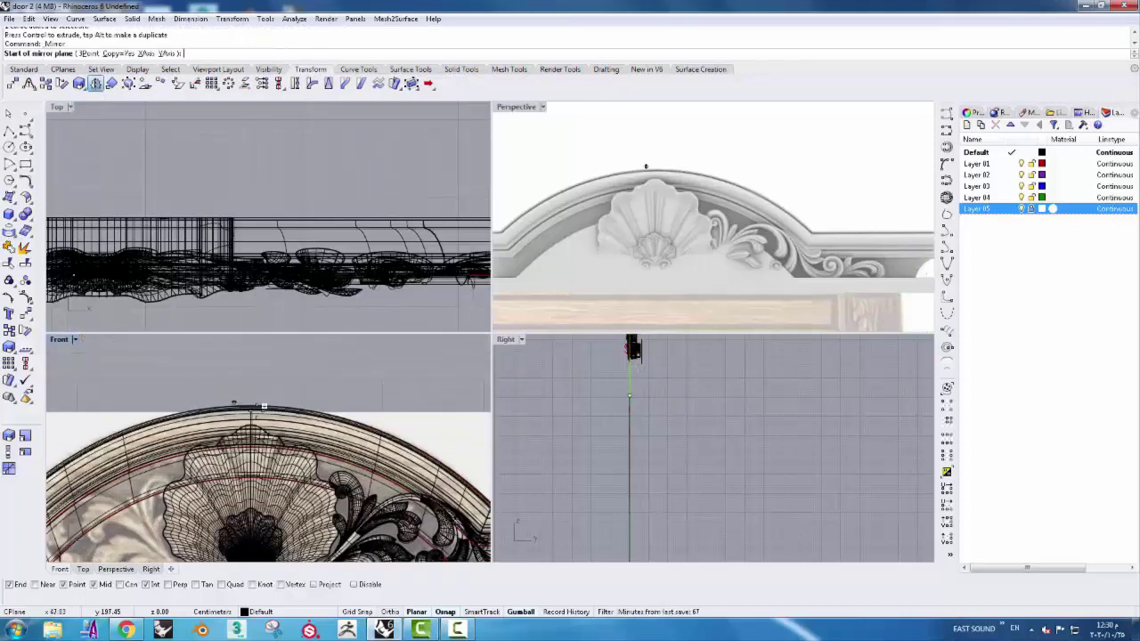
pyautogui.scroll(2, 268, 413)
pyautogui.scroll(2, 239, 413)
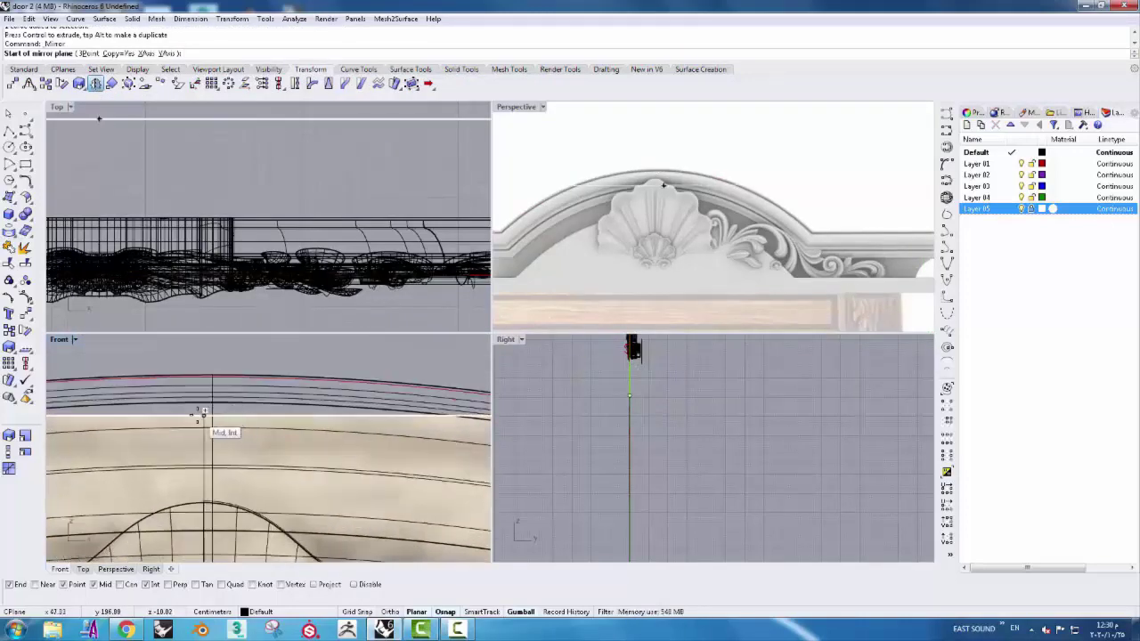
pyautogui.click(203, 413)
pyautogui.click(205, 381)
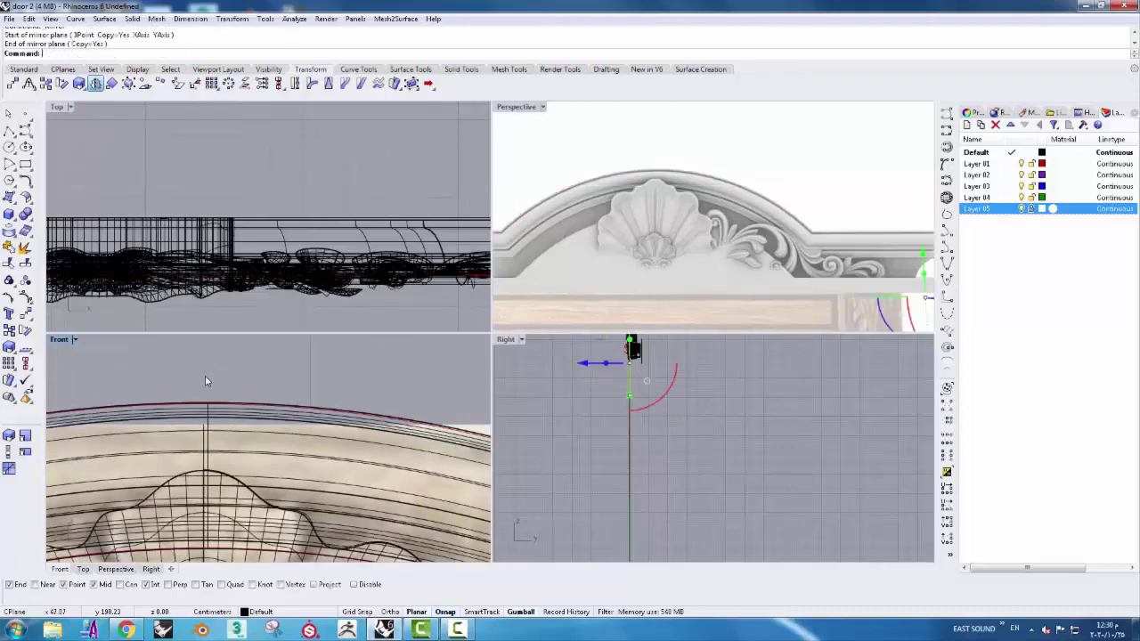
pyautogui.scroll(-2, 205, 381)
pyautogui.scroll(-2, 205, 381)
pyautogui.scroll(-2, 193, 440)
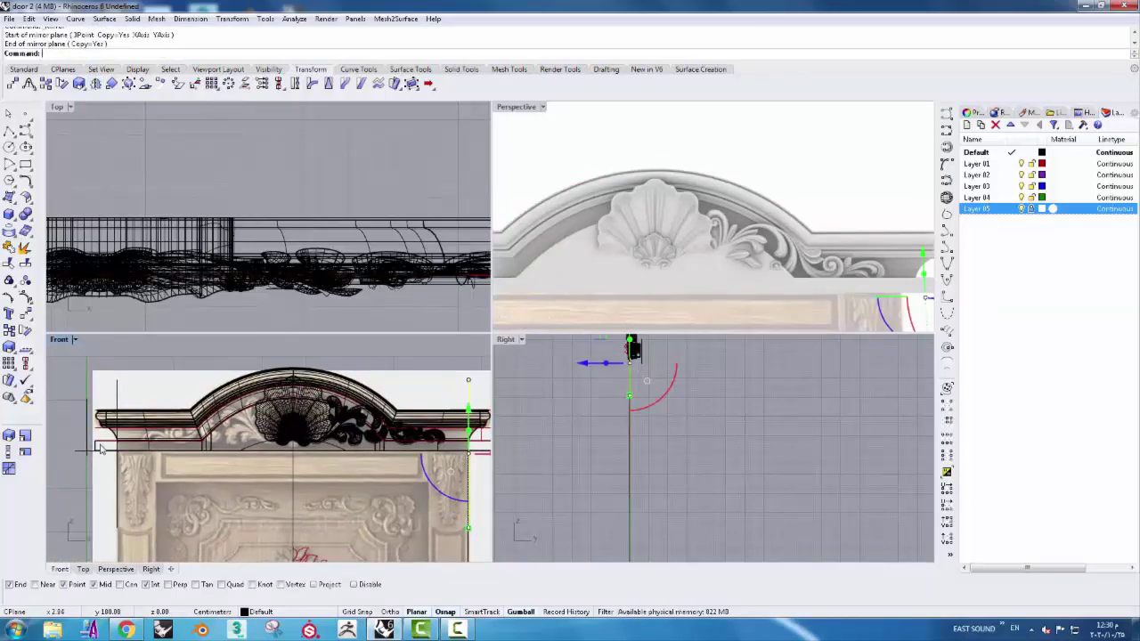
pyautogui.click(97, 448)
# - Split the door-top moulding using the two vertical lines as cutters
pyautogui.click(26, 265)
pyautogui.scroll(2, 123, 386)
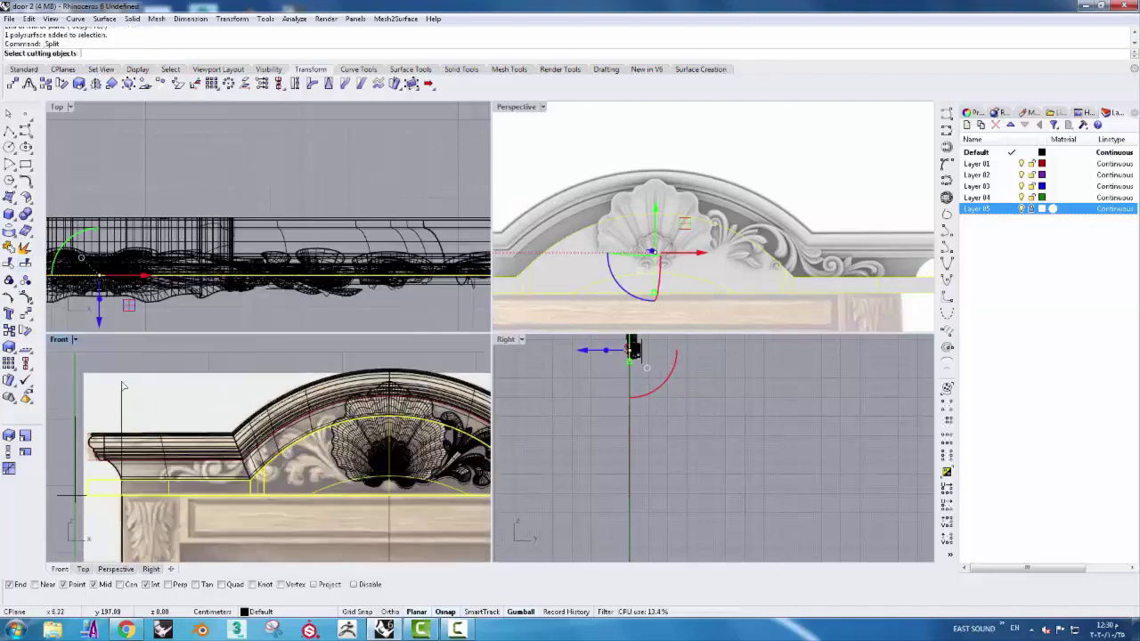
pyautogui.scroll(-4, 125, 400)
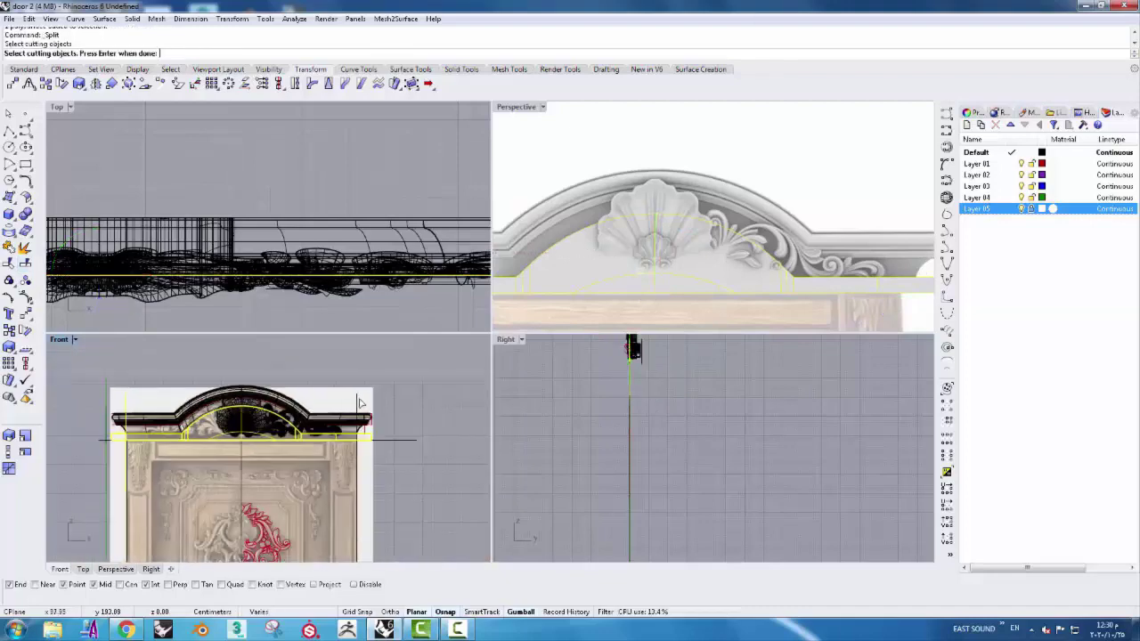
pyautogui.press('Return')
pyautogui.scroll(3, 363, 441)
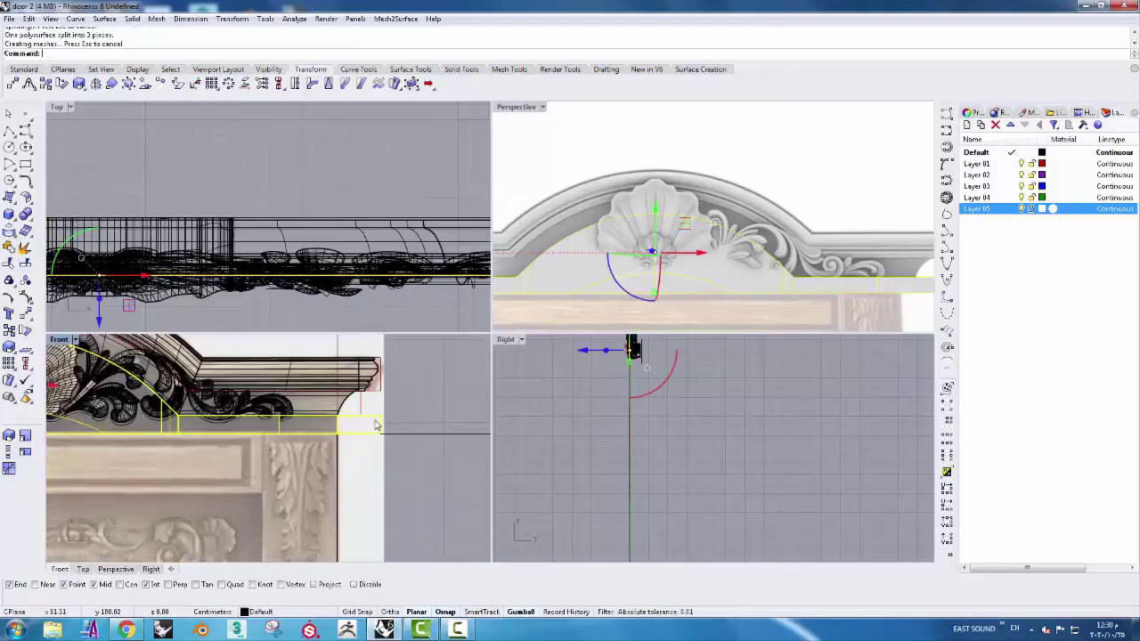
# - Delete the leftover end offcut pieces of the moulding
pyautogui.click(375, 424)
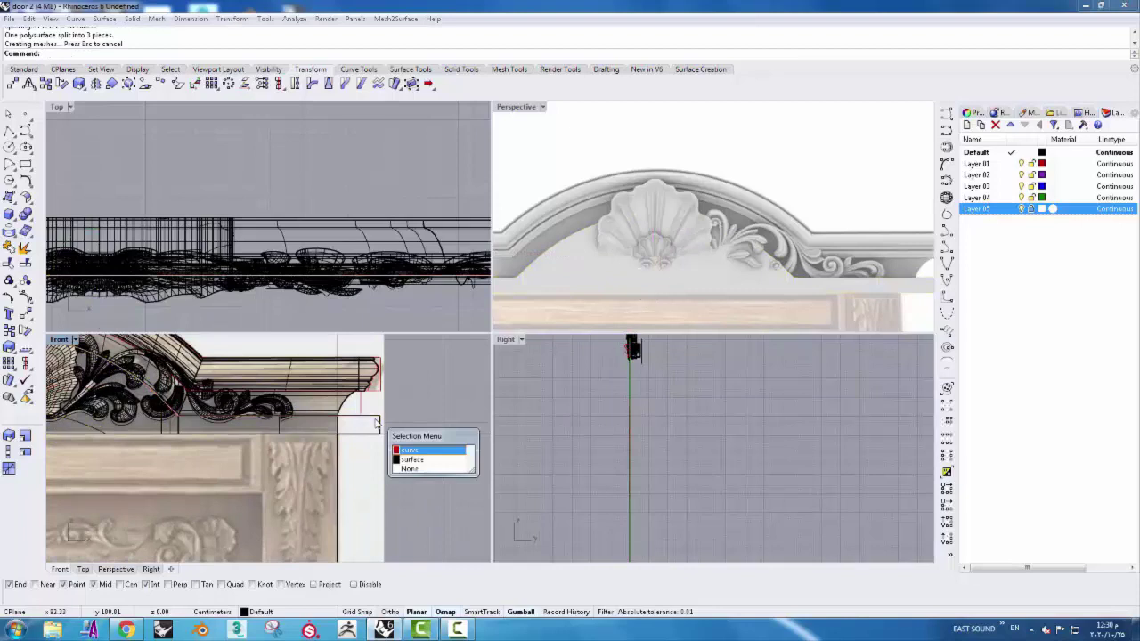
pyautogui.click(411, 459)
pyautogui.press('Delete')
pyautogui.moveTo(512, 298); pyautogui.dragTo(534, 278, button='right')
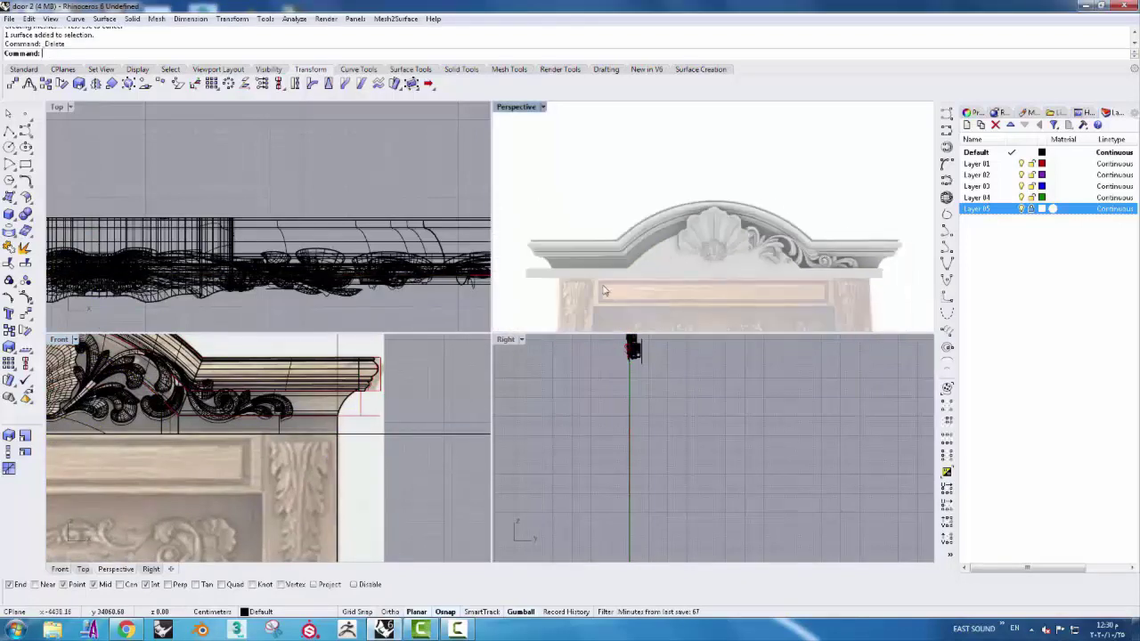
pyautogui.press('Delete')
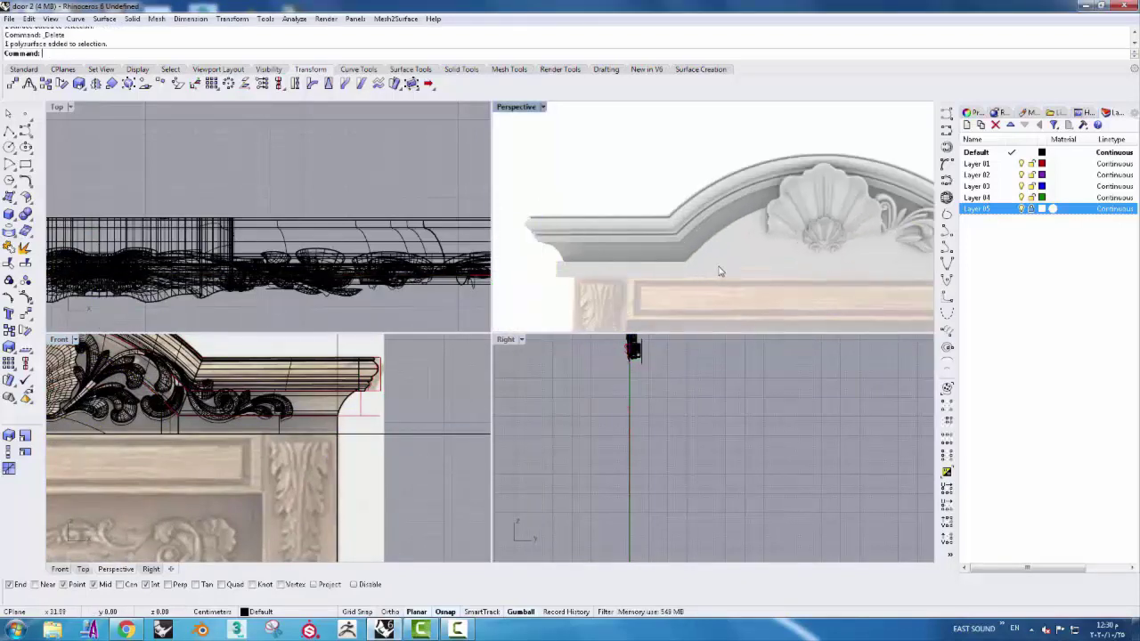
# - Shift the remaining moulding piece forward in the side view
pyautogui.click(720, 270)
pyautogui.scroll(5, 703, 437)
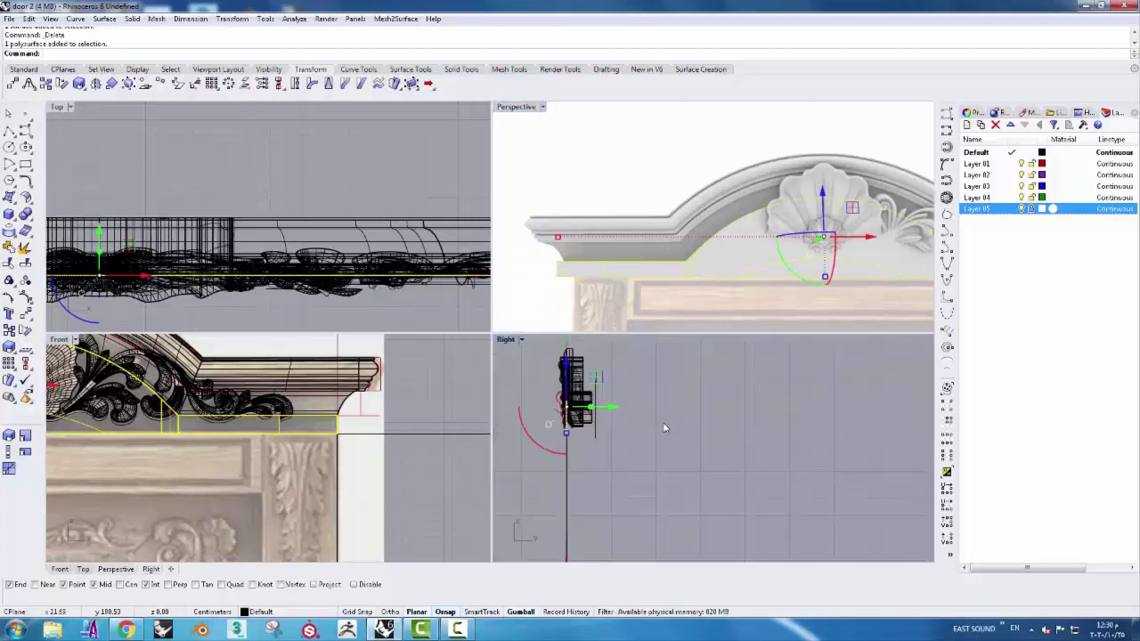
pyautogui.moveTo(610, 407)
pyautogui.mouseDown()
pyautogui.moveTo(575, 408)
pyautogui.moveTo(602, 409)
pyautogui.mouseUp()
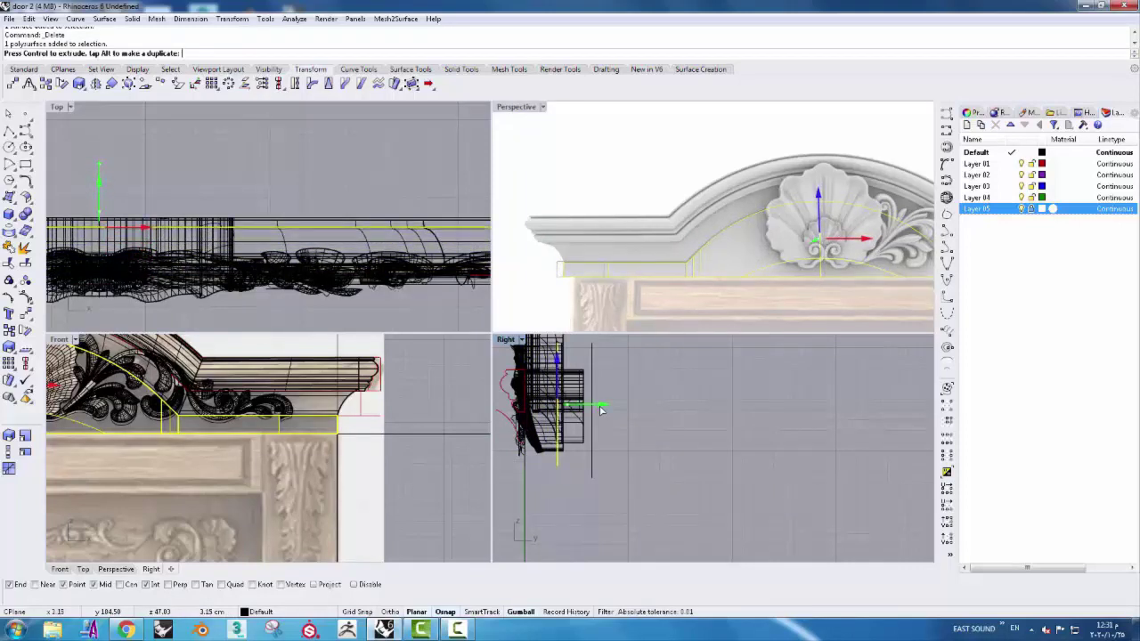
# - Deselect the moved moulding, reframe the Perspective view, and select the right acanthus scroll
pyautogui.click(782, 344)
pyautogui.moveTo(757, 293)
pyautogui.mouseDown(button='right')
pyautogui.moveTo(729, 232)
pyautogui.moveTo(873, 259)
pyautogui.moveTo(888, 238)
pyautogui.mouseUp(button='right')
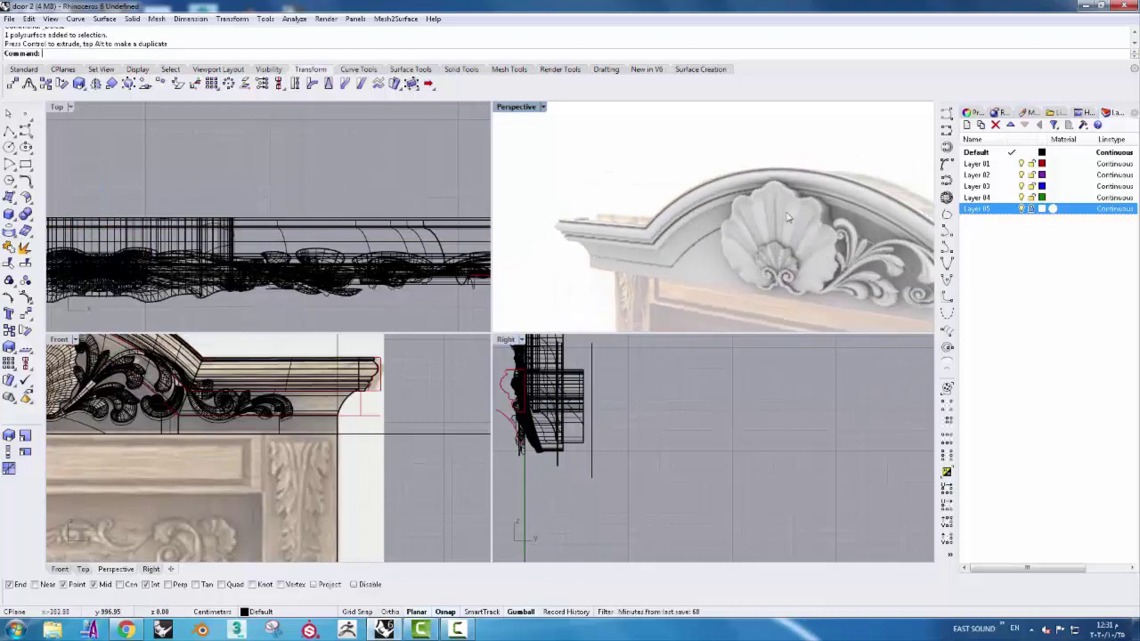
pyautogui.scroll(2, 888, 239)
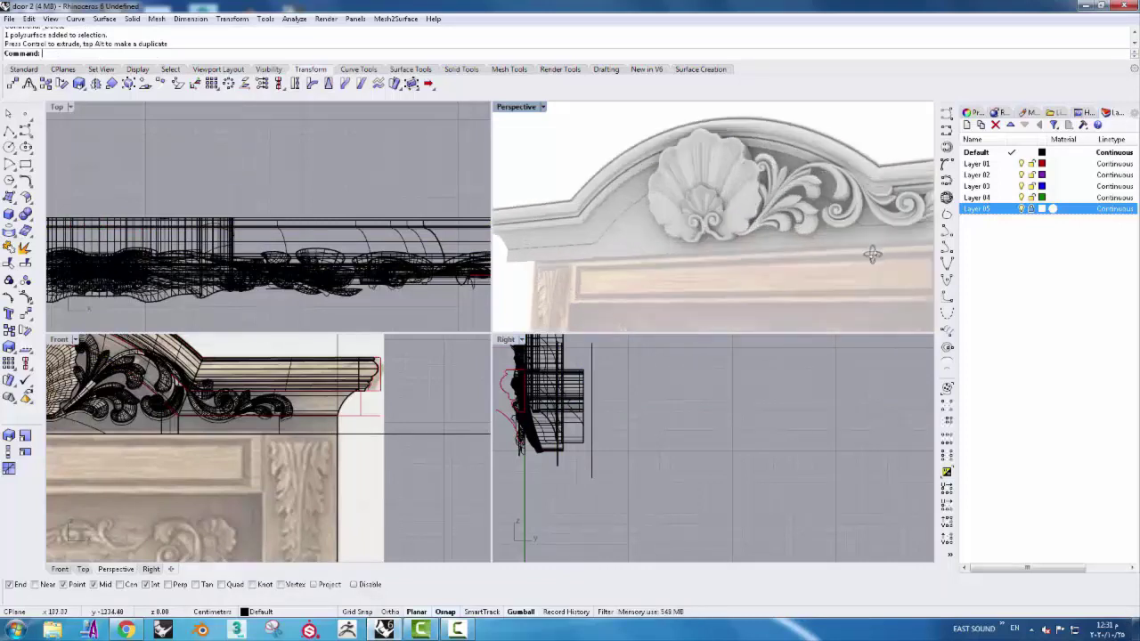
pyautogui.scroll(2, 870, 255)
pyautogui.scroll(1, 659, 248)
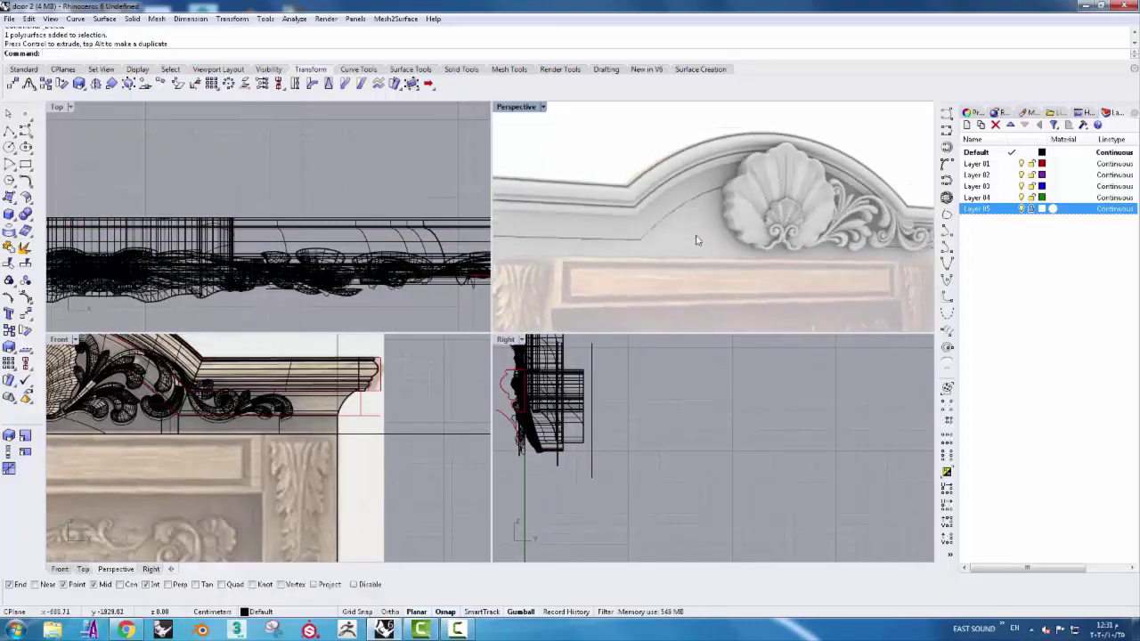
pyautogui.scroll(2, 694, 239)
pyautogui.scroll(1, 663, 253)
pyautogui.scroll(-2, 664, 254)
pyautogui.scroll(-2, 614, 254)
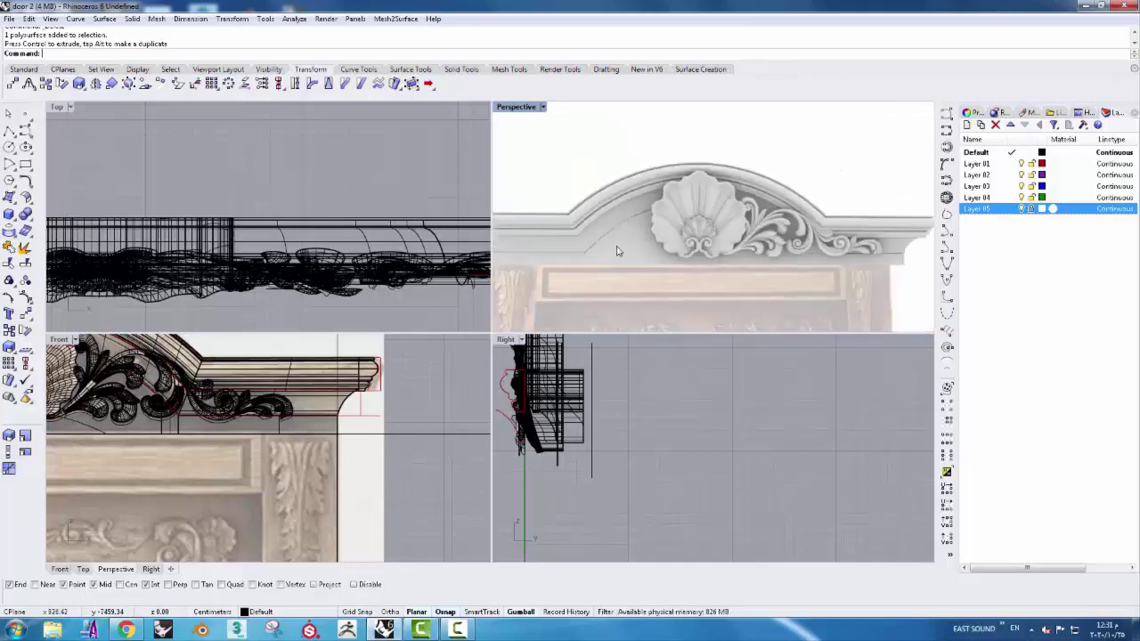
pyautogui.moveTo(636, 203); pyautogui.dragTo(682, 179, button='right')
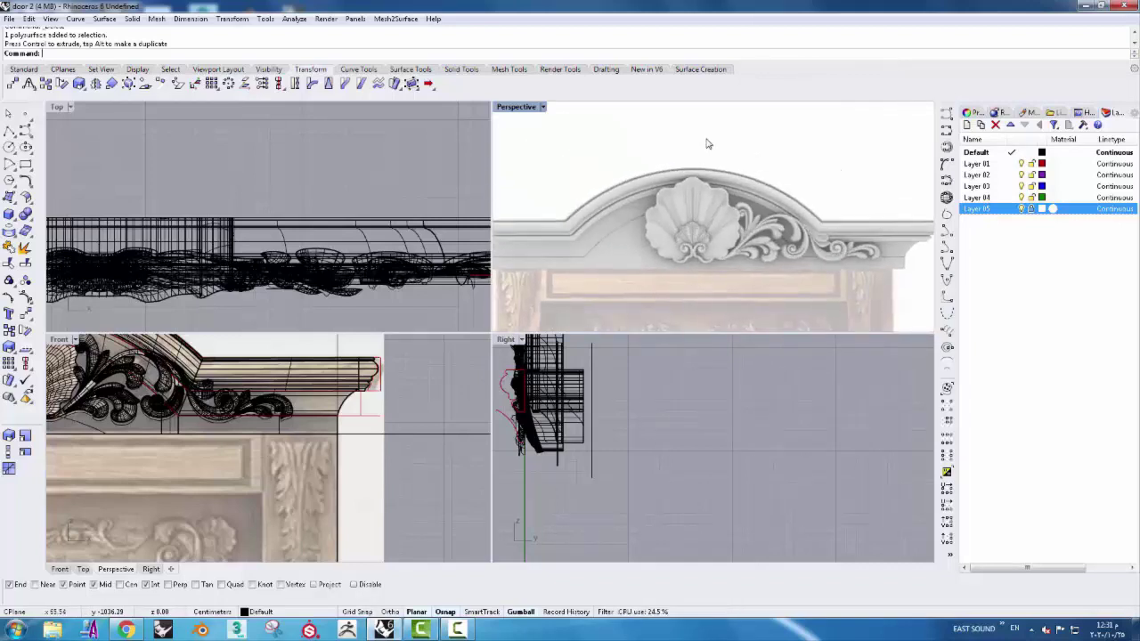
pyautogui.moveTo(896, 326); pyautogui.dragTo(897, 326)
# - Mirror the right acanthus scroll about the shell's vertical centre line to create a matching left scroll
pyautogui.scroll(-2, 178, 427)
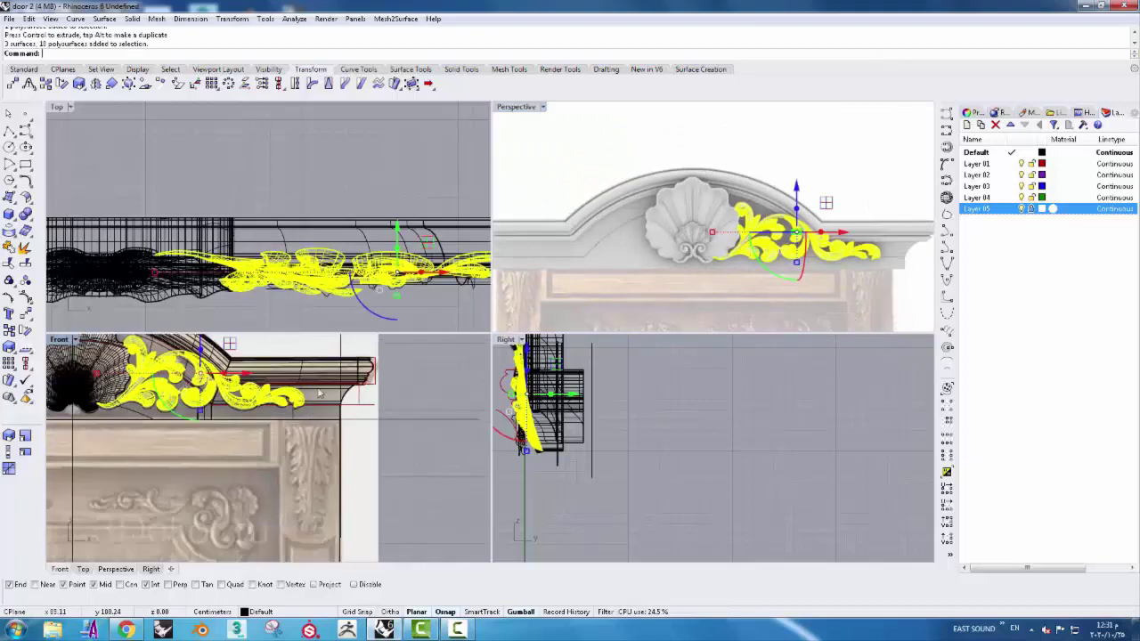
pyautogui.scroll(-2, 178, 428)
pyautogui.moveTo(178, 428); pyautogui.dragTo(219, 442, button='right')
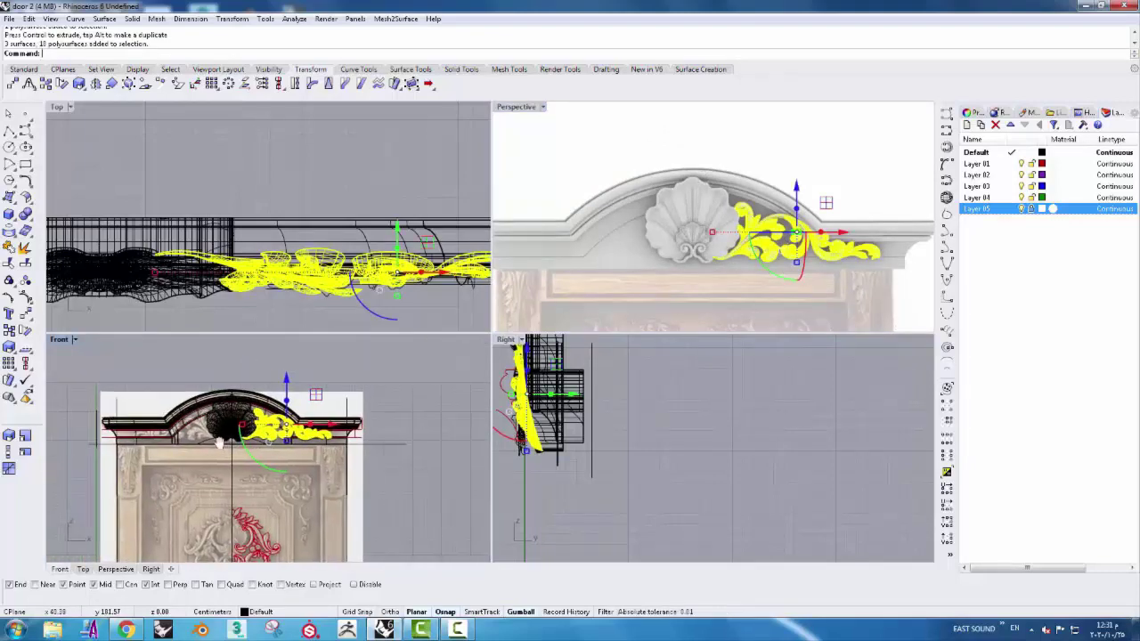
pyautogui.click(97, 84)
pyautogui.scroll(3, 232, 445)
pyautogui.click(227, 443)
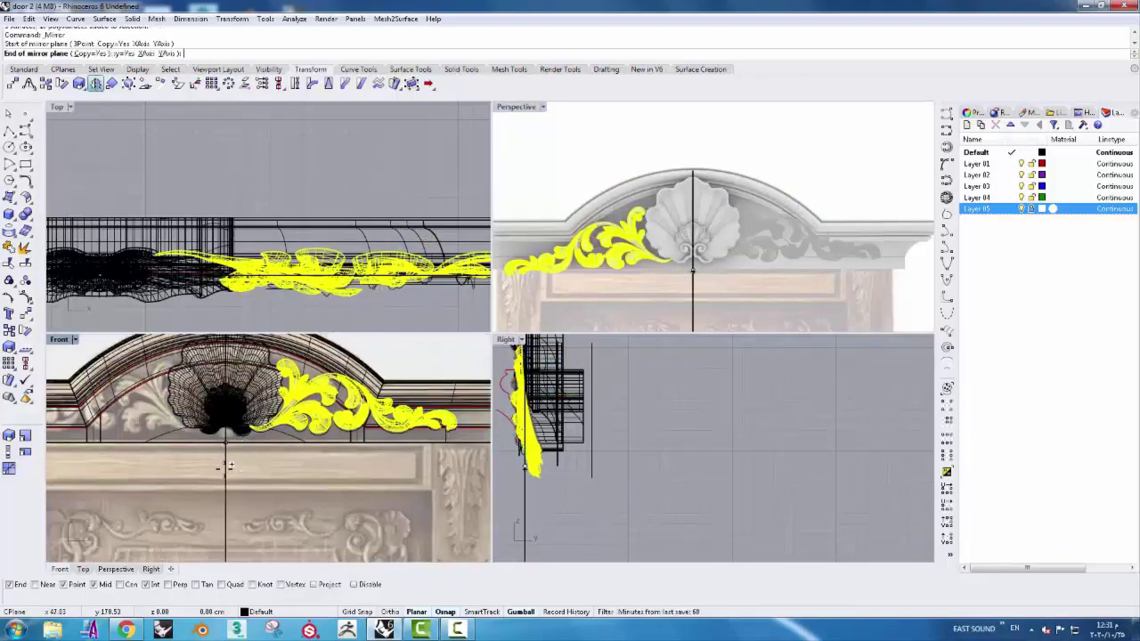
pyautogui.click(225, 466)
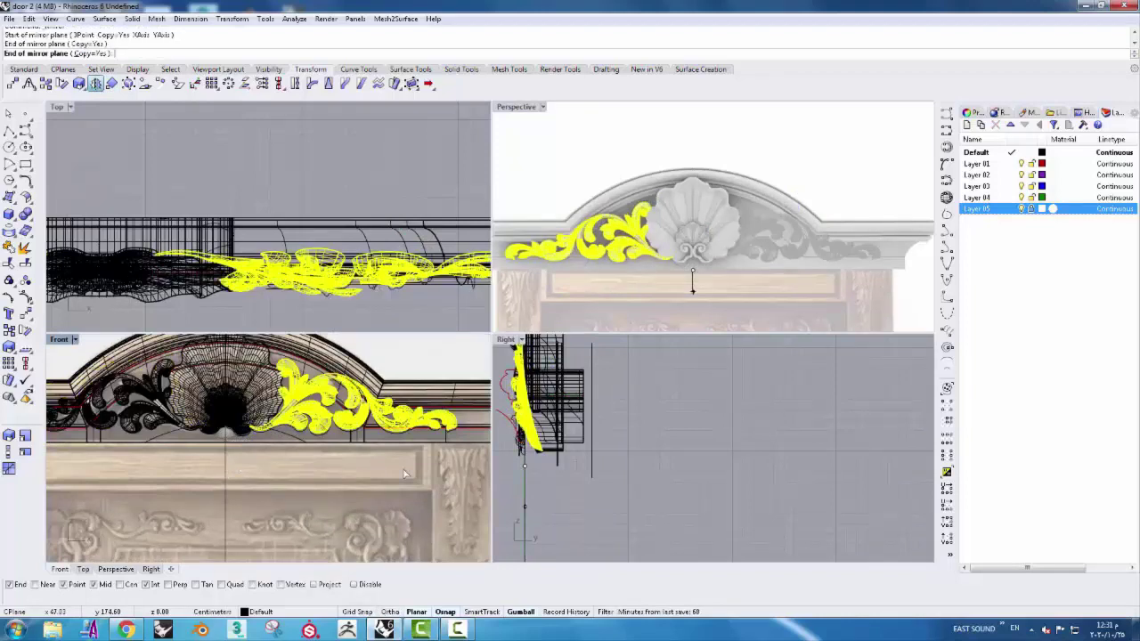
pyautogui.click(738, 447)
pyautogui.moveTo(695, 267)
pyautogui.mouseDown(button='right')
pyautogui.moveTo(589, 280)
pyautogui.moveTo(580, 267)
pyautogui.moveTo(591, 259)
pyautogui.mouseUp(button='right')
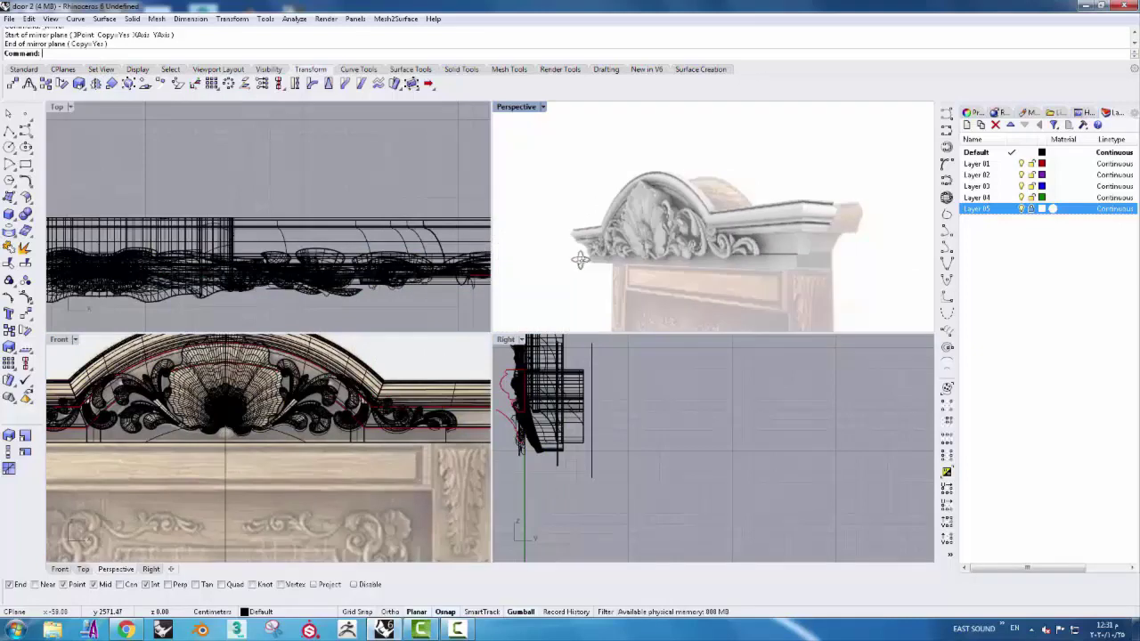
# - Move the crest carving slightly in the side view
pyautogui.click(793, 270)
pyautogui.scroll(2, 713, 483)
pyautogui.scroll(1, 695, 490)
pyautogui.moveTo(614, 444); pyautogui.dragTo(641, 448)
pyautogui.click(762, 484)
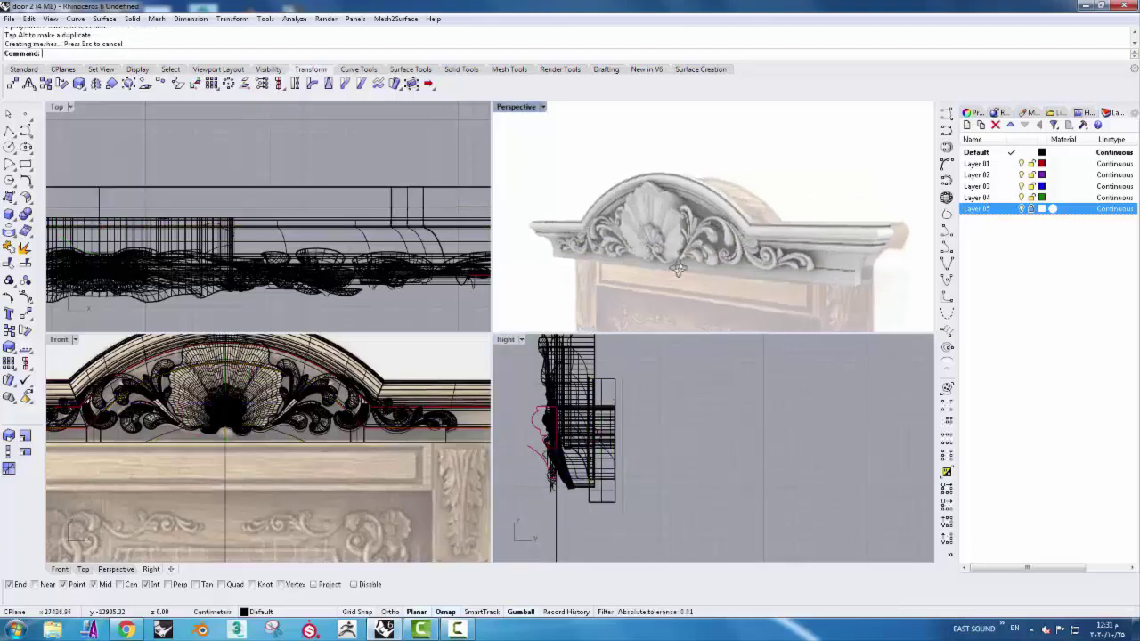
# - Nudge the side cornice piece slightly sideways with the gumball
pyautogui.scroll(1, 677, 269)
pyautogui.scroll(1, 695, 266)
pyautogui.scroll(1, 713, 264)
pyautogui.scroll(2, 734, 260)
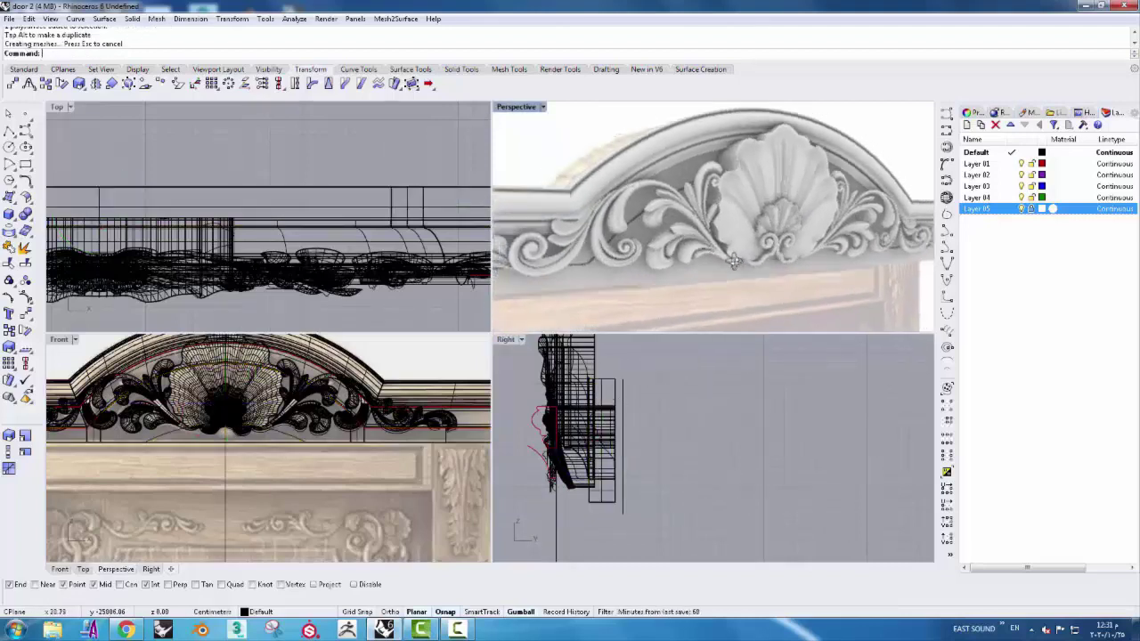
pyautogui.moveTo(734, 260)
pyautogui.mouseDown(button='right')
pyautogui.moveTo(611, 235)
pyautogui.moveTo(622, 232)
pyautogui.mouseUp(button='right')
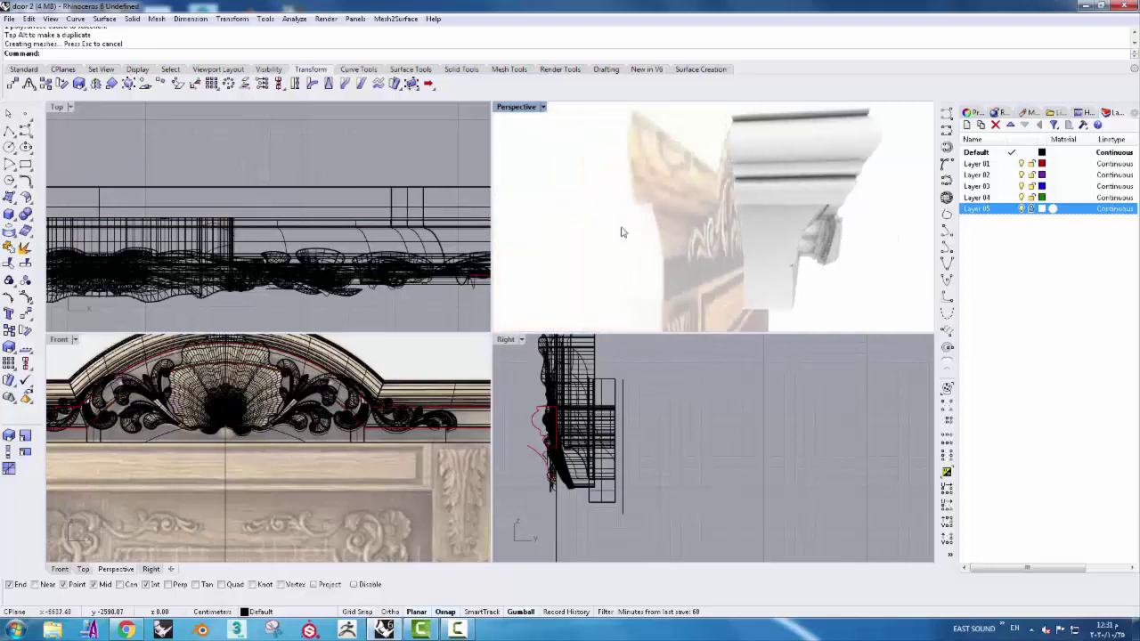
pyautogui.click(772, 300)
pyautogui.scroll(1, 661, 386)
pyautogui.scroll(1, 661, 387)
pyautogui.moveTo(633, 440); pyautogui.dragTo(647, 440)
pyautogui.press('Escape')
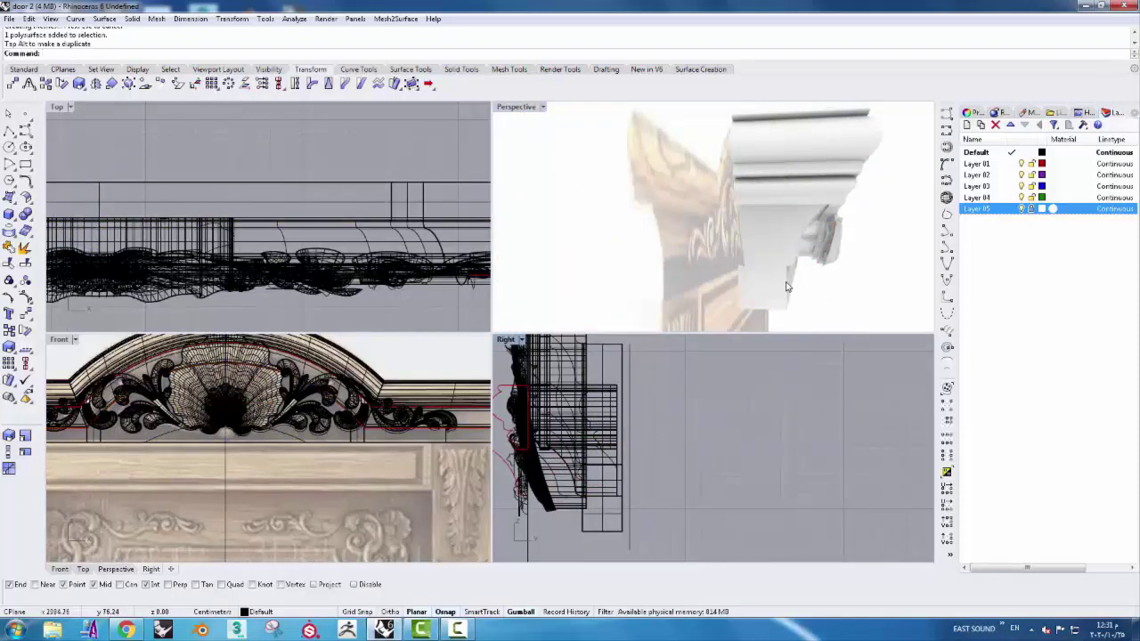
# - Restore the front Perspective view and orbit around the carved shell crest to review it
pyautogui.press('Home')
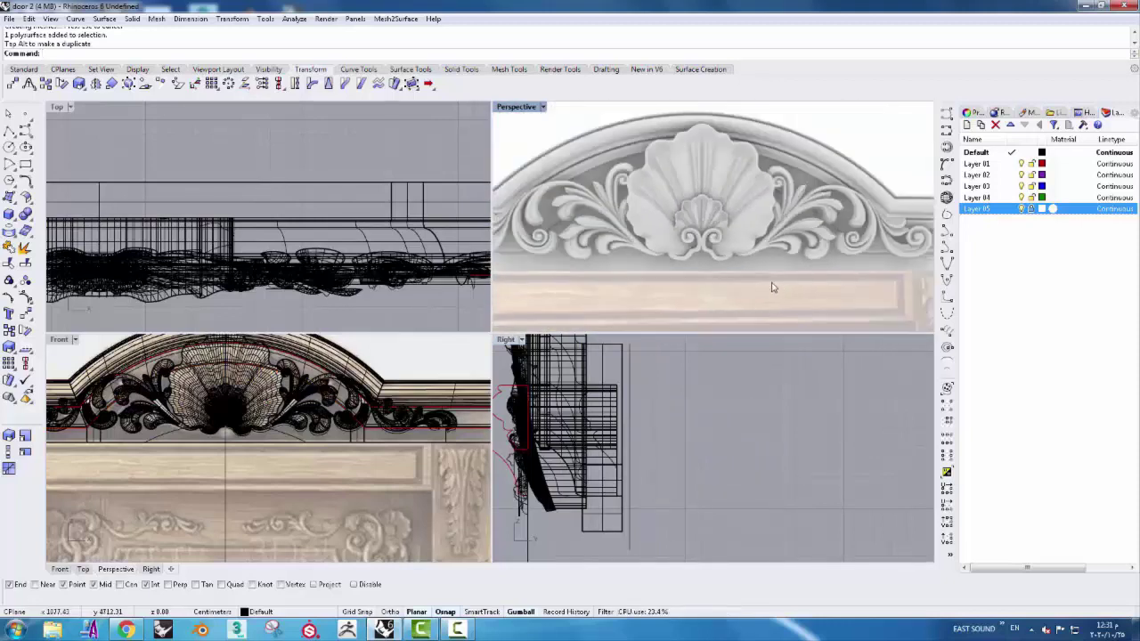
pyautogui.moveTo(773, 288)
pyautogui.mouseDown(button='right')
pyautogui.moveTo(733, 265)
pyautogui.moveTo(738, 272)
pyautogui.mouseUp(button='right')
pyautogui.press('Home')
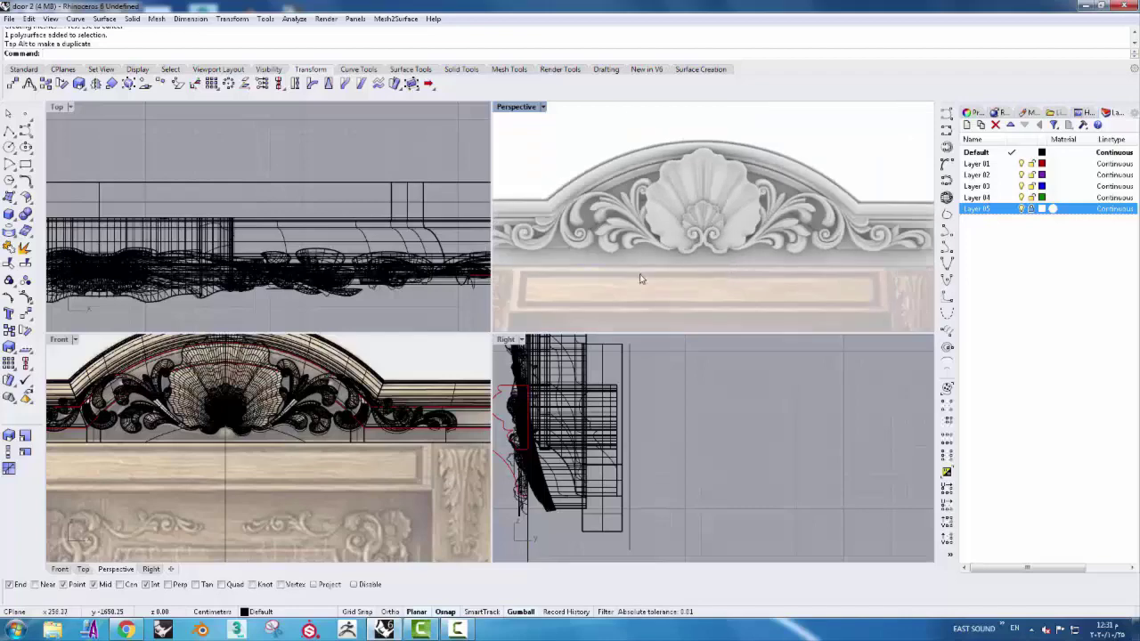
pyautogui.moveTo(640, 279); pyautogui.dragTo(666, 281, button='right')
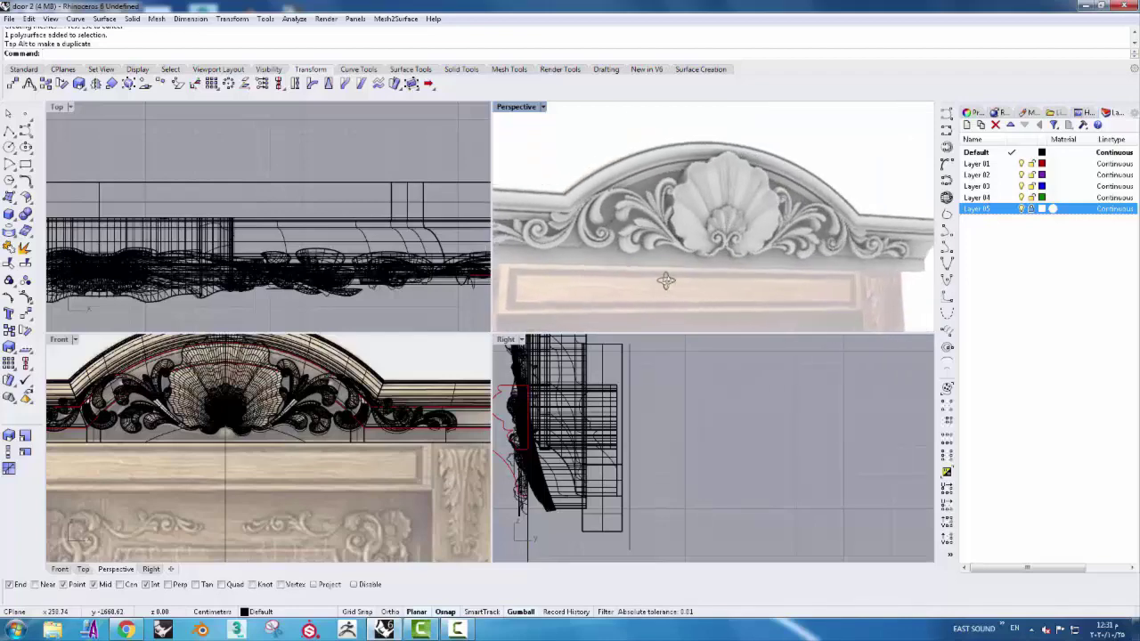
pyautogui.scroll(-2, 666, 282)
pyautogui.scroll(-2, 550, 223)
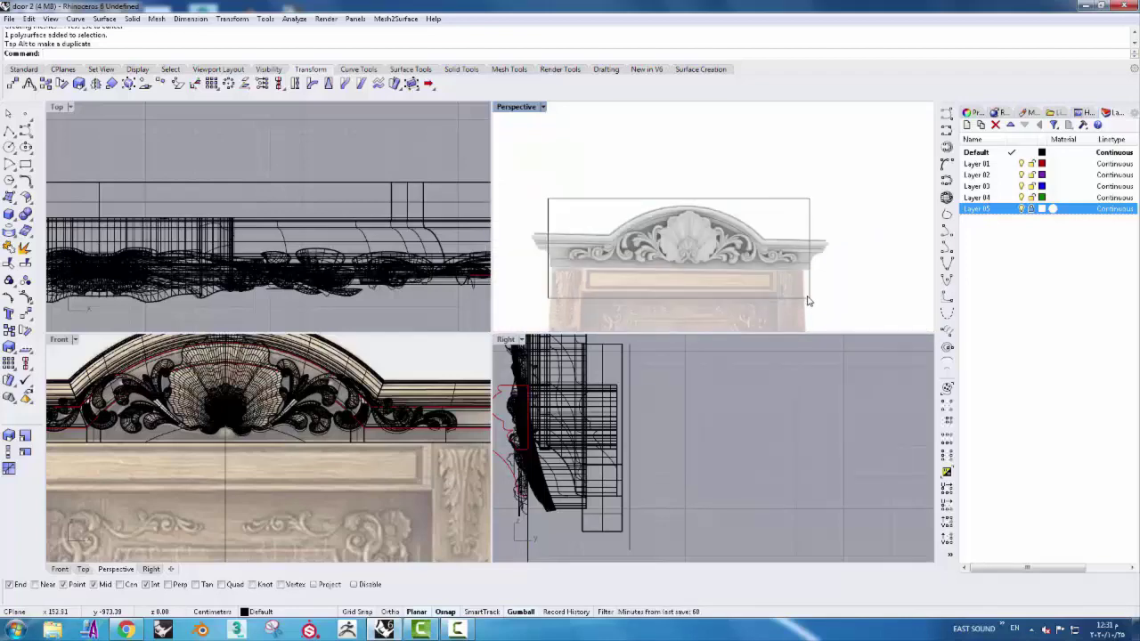
# - Cage-edit the crest carving with a BoundingBox cage in World coordinates, ZPointCount 6
pyautogui.moveTo(808, 301); pyautogui.dragTo(808, 301)
pyautogui.scroll(-1, 698, 443)
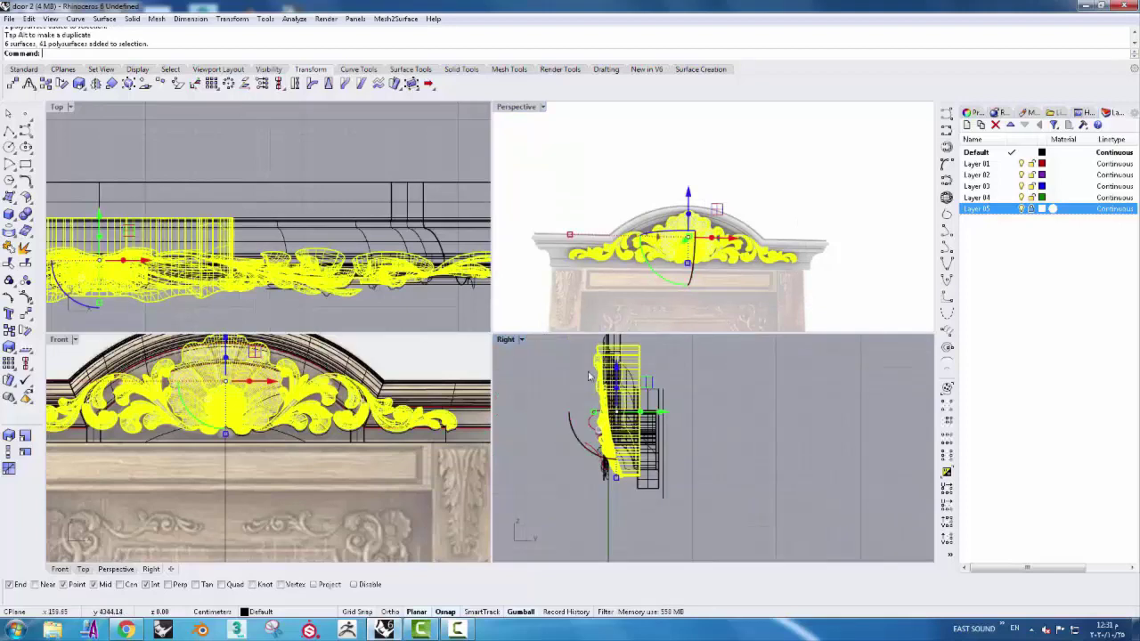
pyautogui.scroll(1, 309, 403)
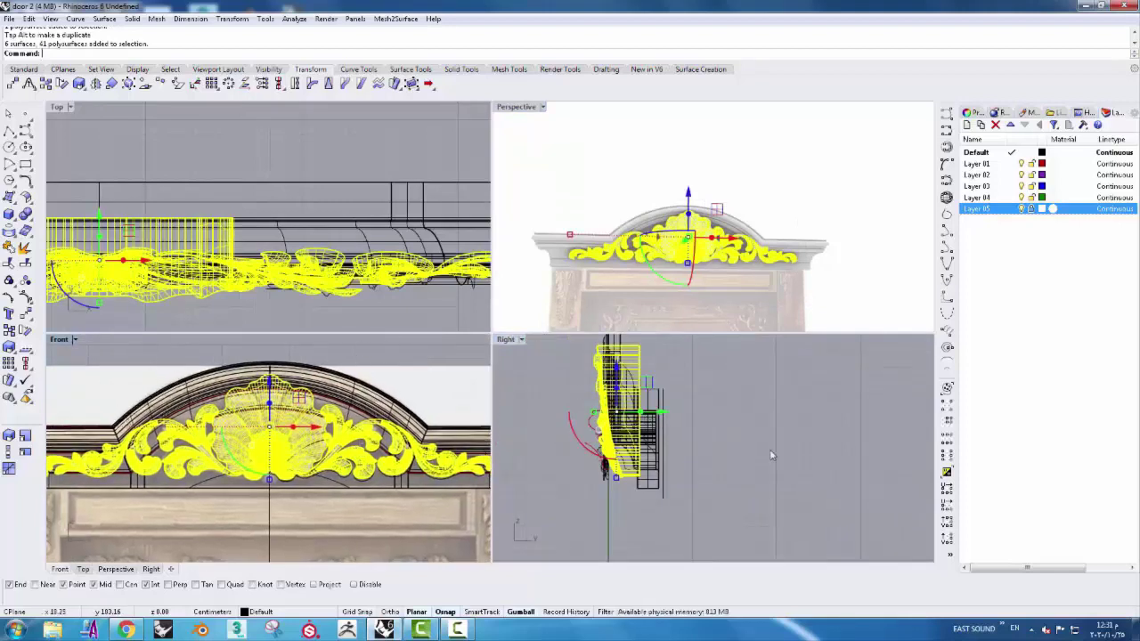
pyautogui.moveTo(770, 433); pyautogui.dragTo(751, 430, button='right')
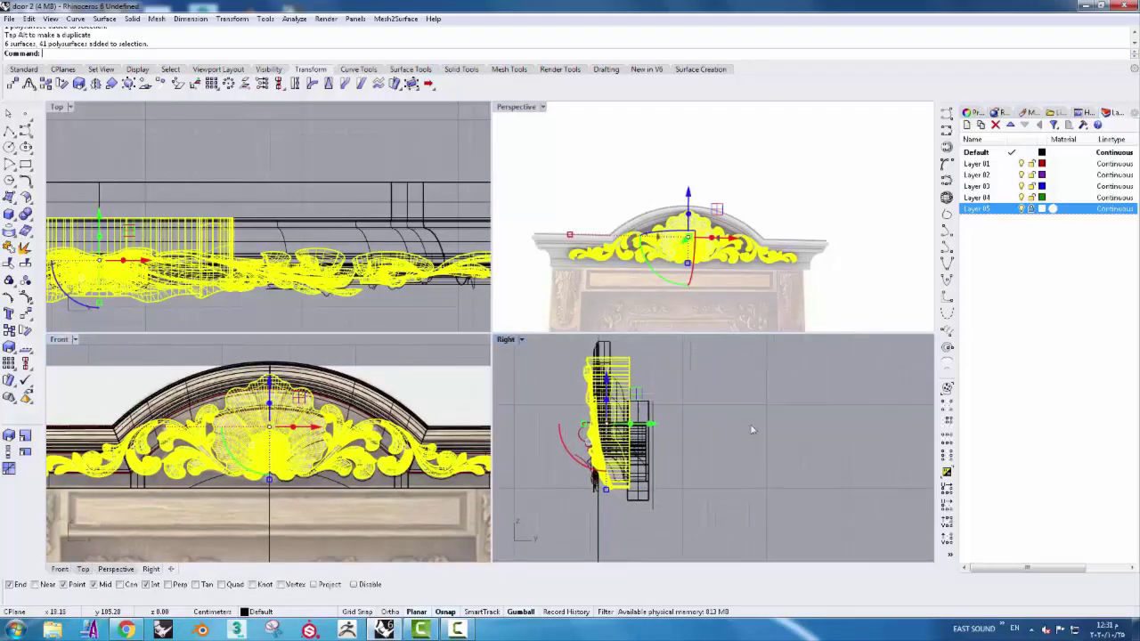
pyautogui.click(410, 83)
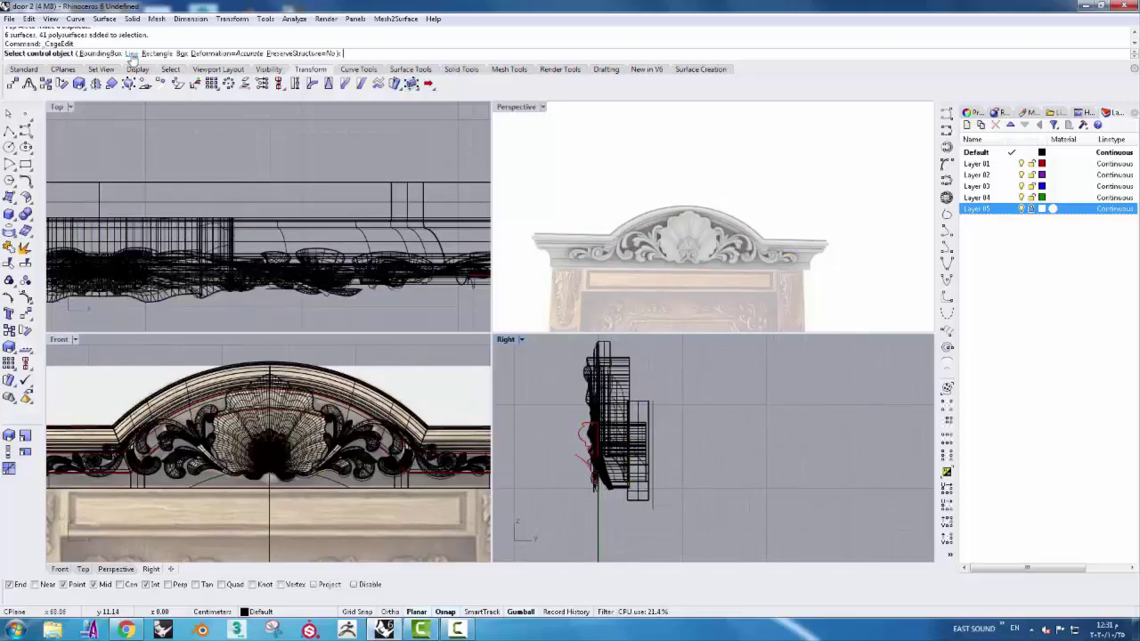
pyautogui.click(108, 56)
pyautogui.rightClick(289, 164)
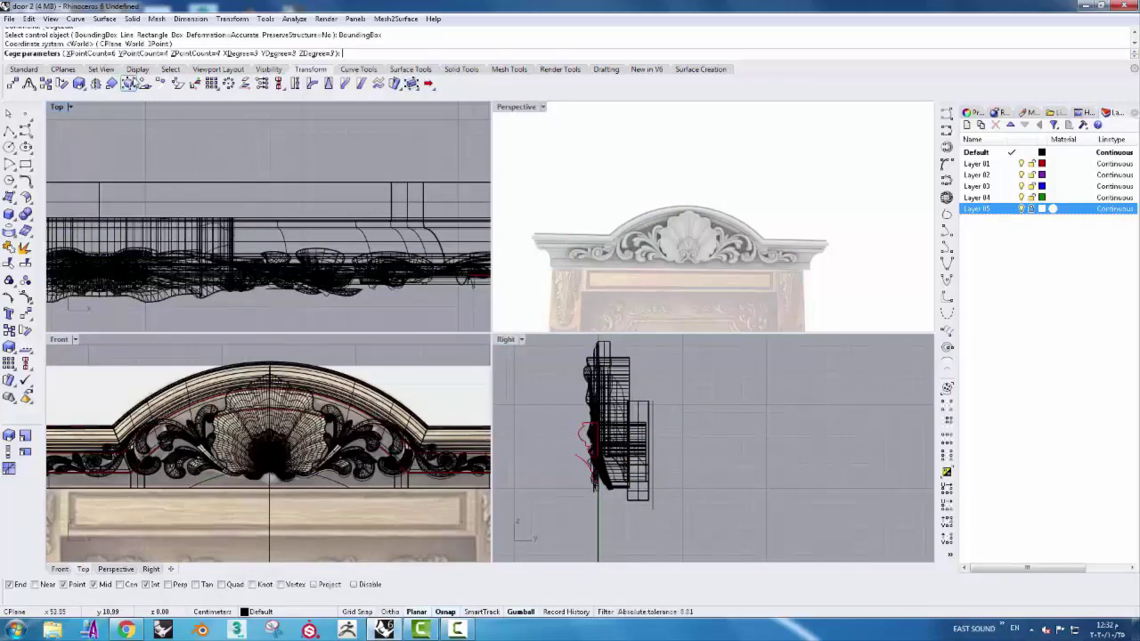
pyautogui.click(203, 53)
pyautogui.write('6')
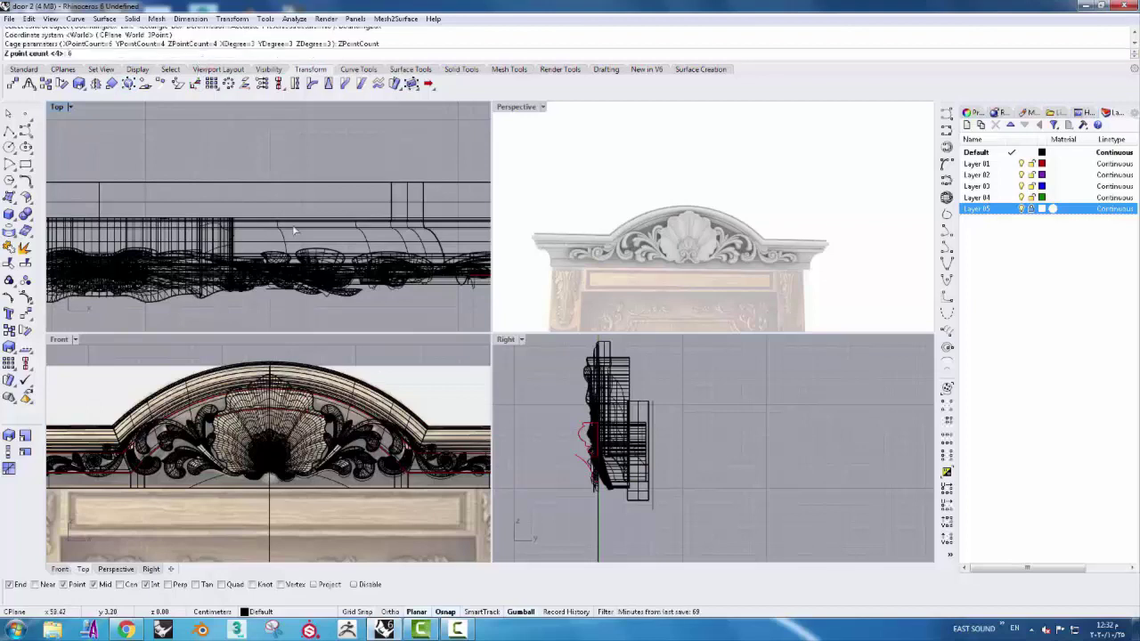
pyautogui.scroll(2, 294, 231)
pyautogui.press('Return')
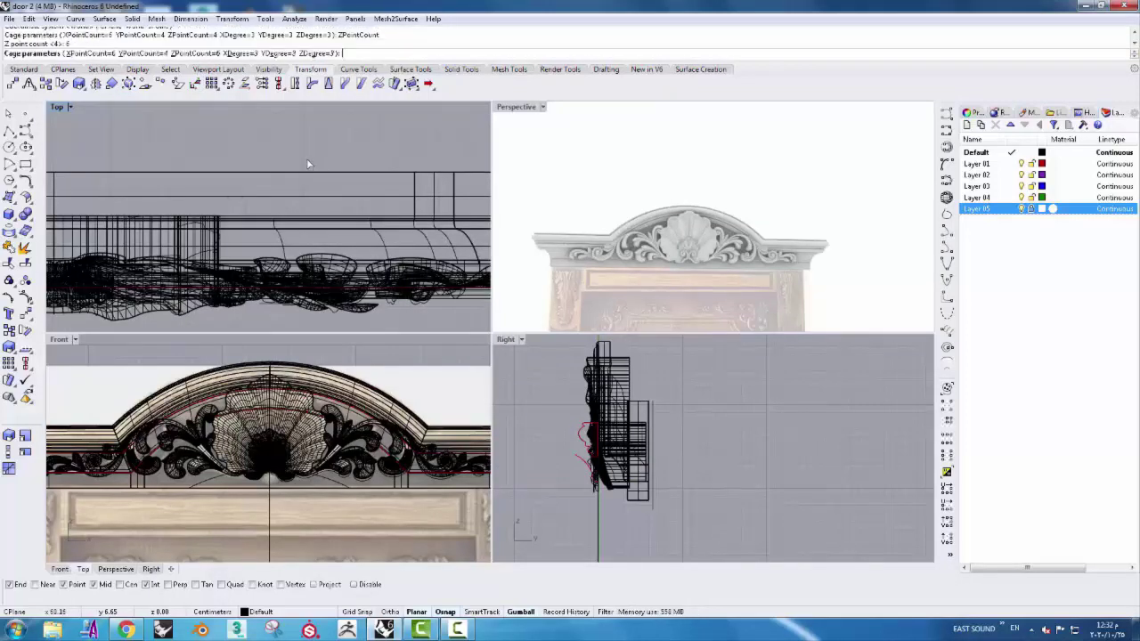
pyautogui.press('Return')
pyautogui.press('Return')
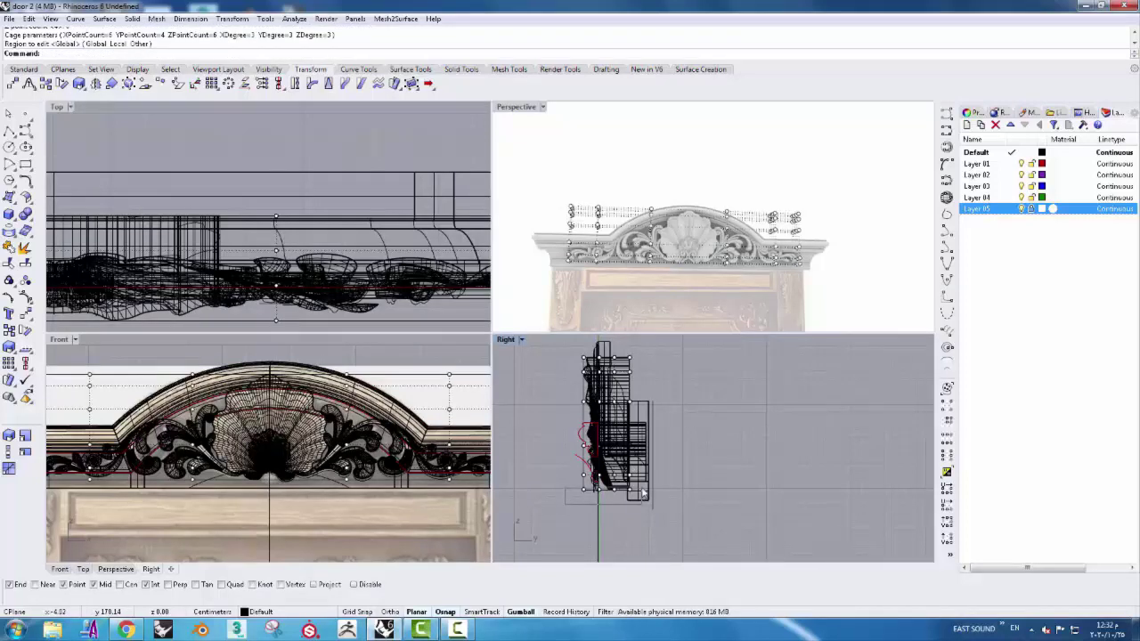
# - Move the bottom row of cage points to start reshaping the carving
pyautogui.moveTo(643, 493)
pyautogui.mouseDown()
pyautogui.moveTo(574, 479)
pyautogui.moveTo(653, 497)
pyautogui.moveTo(722, 477)
pyautogui.mouseUp()
pyautogui.scroll(2, 635, 496)
pyautogui.scroll(1, 635, 497)
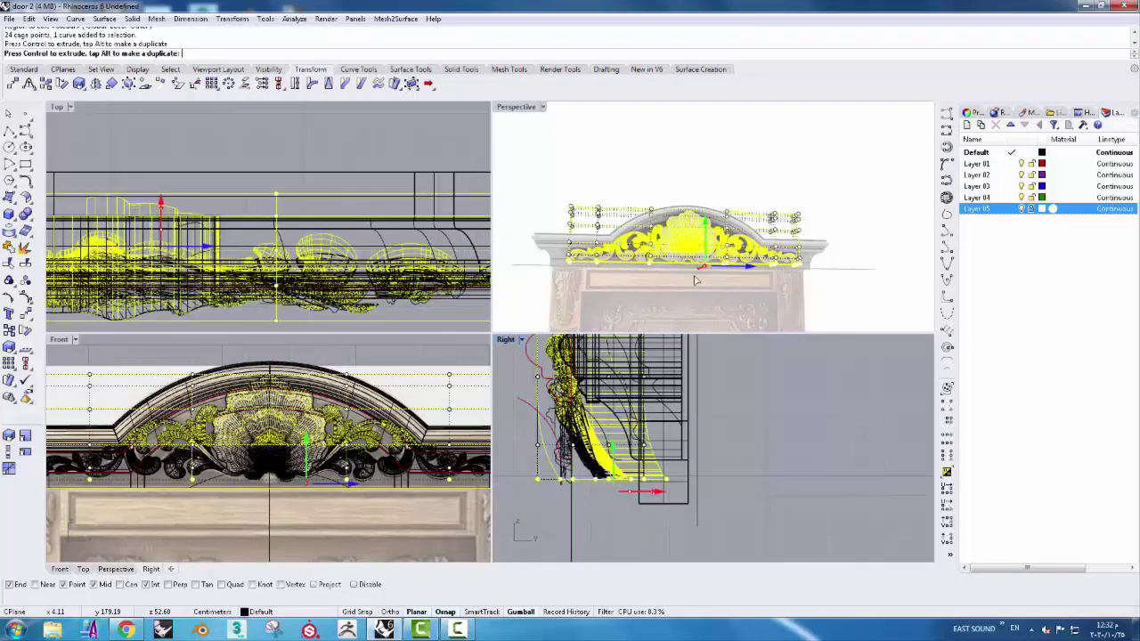
pyautogui.moveTo(696, 281); pyautogui.dragTo(696, 280)
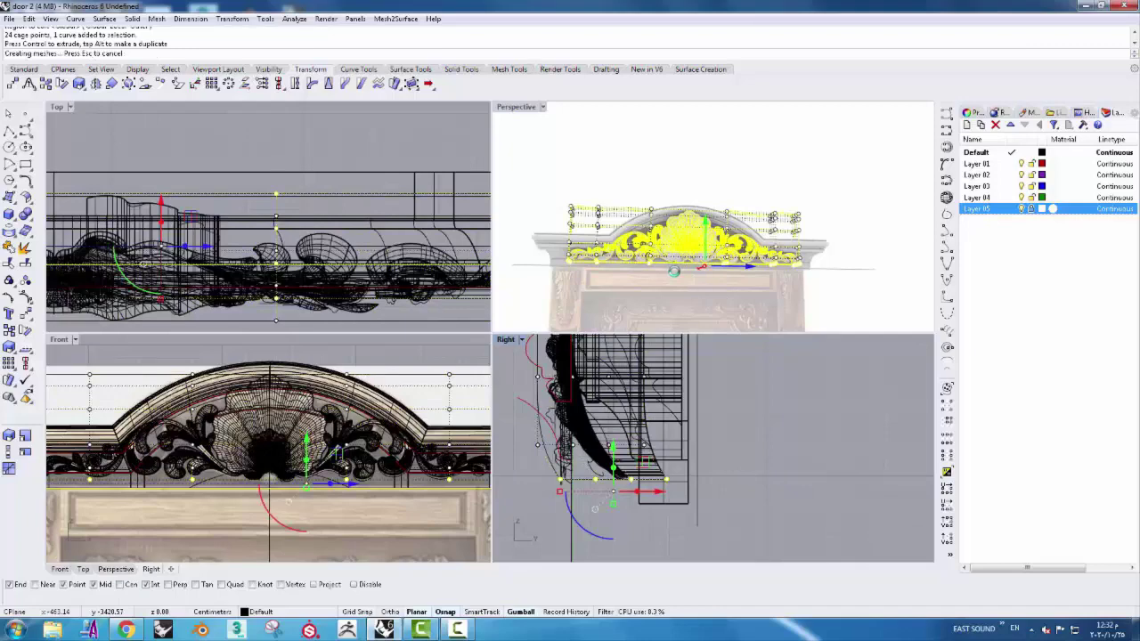
pyautogui.scroll(3, 675, 277)
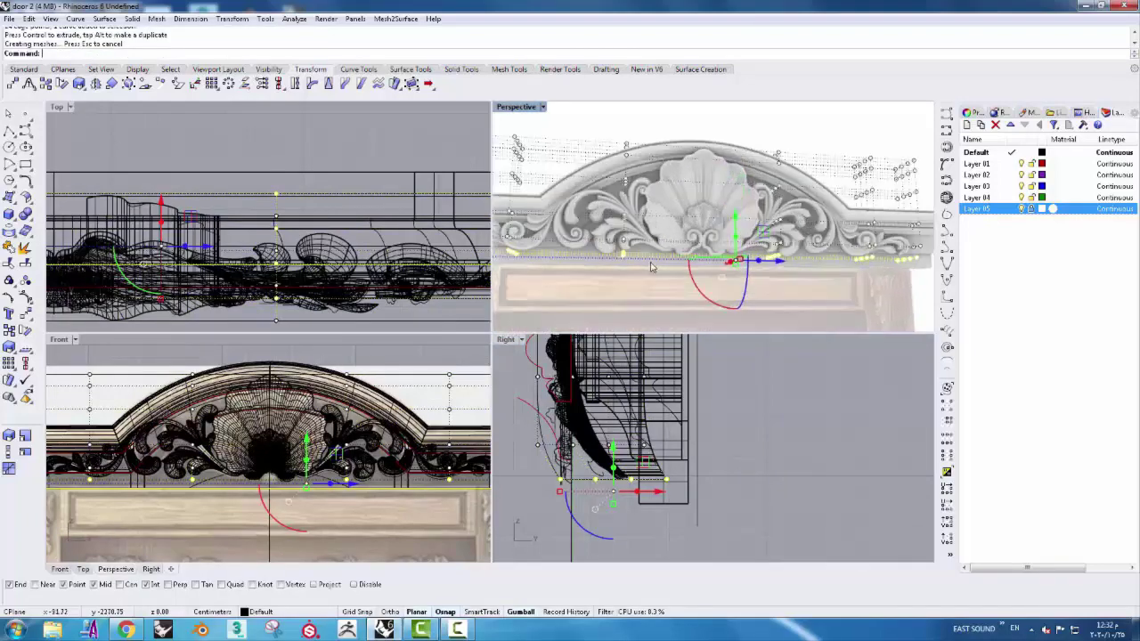
pyautogui.scroll(3, 675, 277)
pyautogui.moveTo(675, 277)
pyautogui.mouseDown(button='right')
pyautogui.moveTo(730, 263)
pyautogui.moveTo(550, 472)
pyautogui.mouseUp(button='right')
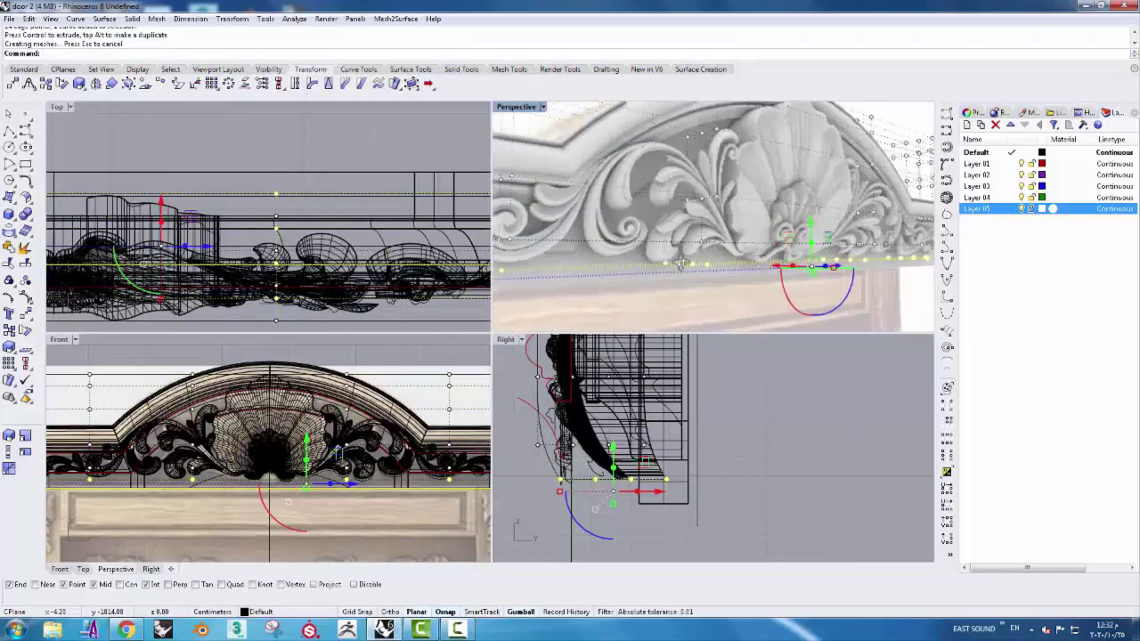
pyautogui.click(526, 458)
# - Drag a row of 24 cage points to lean the carving back along the moulding profile
pyautogui.moveTo(657, 450); pyautogui.dragTo(639, 451)
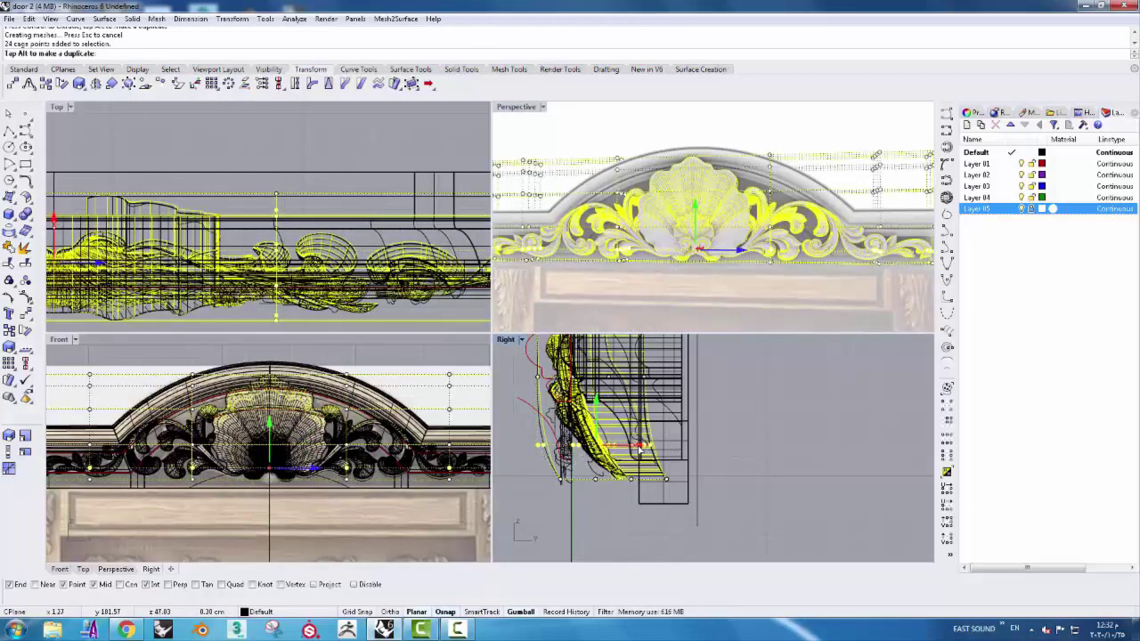
pyautogui.moveTo(687, 313); pyautogui.dragTo(687, 314)
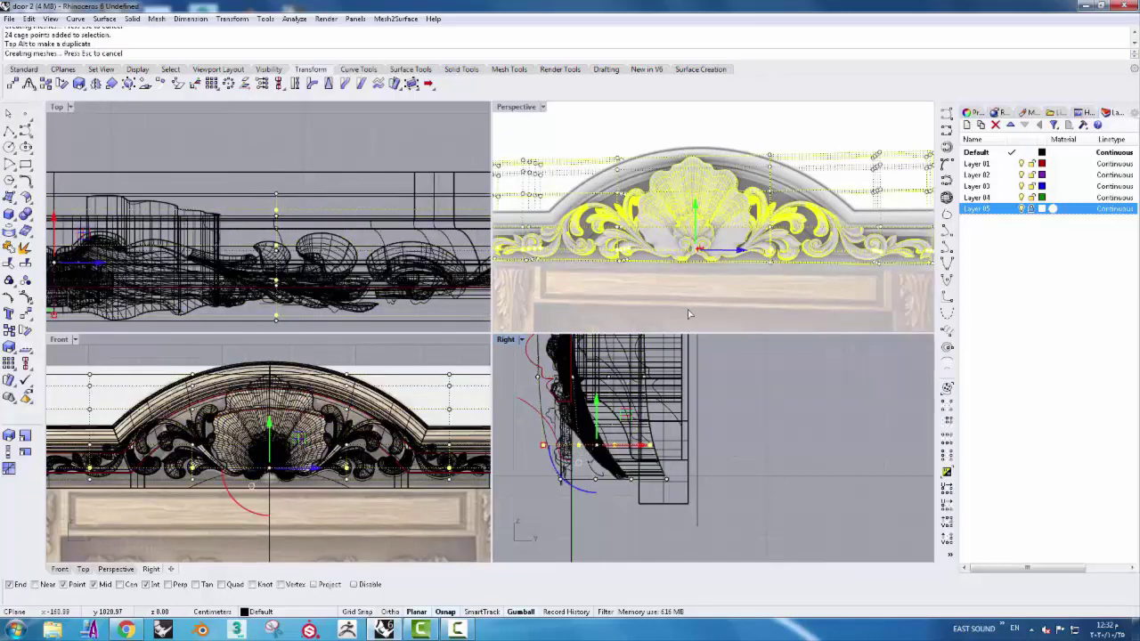
pyautogui.moveTo(648, 261); pyautogui.dragTo(685, 259, button='right')
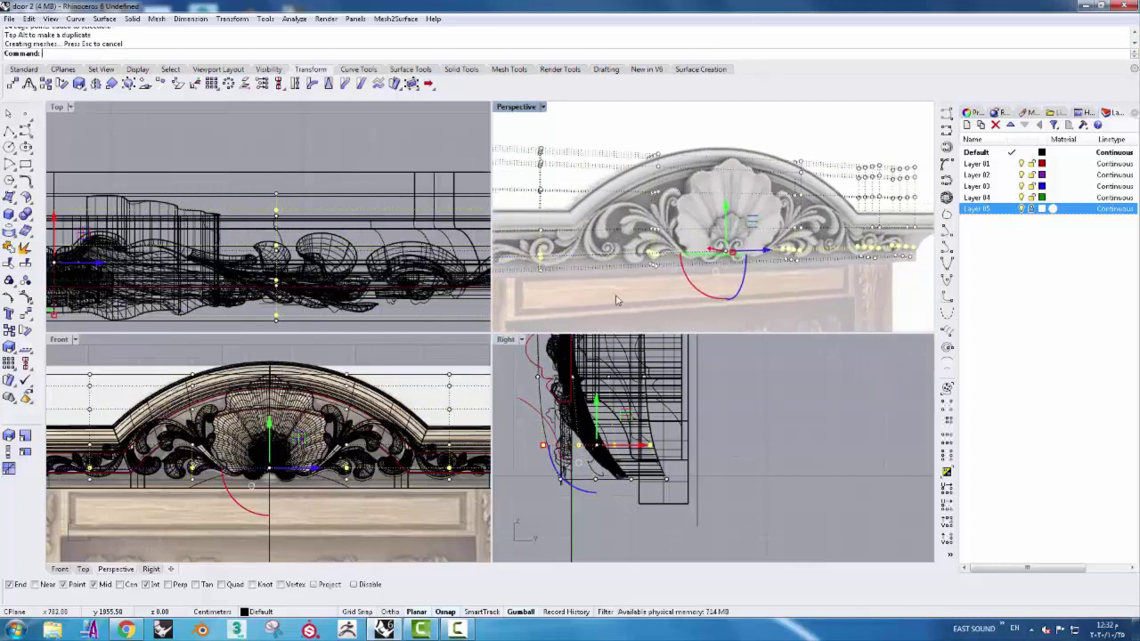
pyautogui.scroll(3, 622, 454)
pyautogui.moveTo(622, 454); pyautogui.dragTo(634, 449)
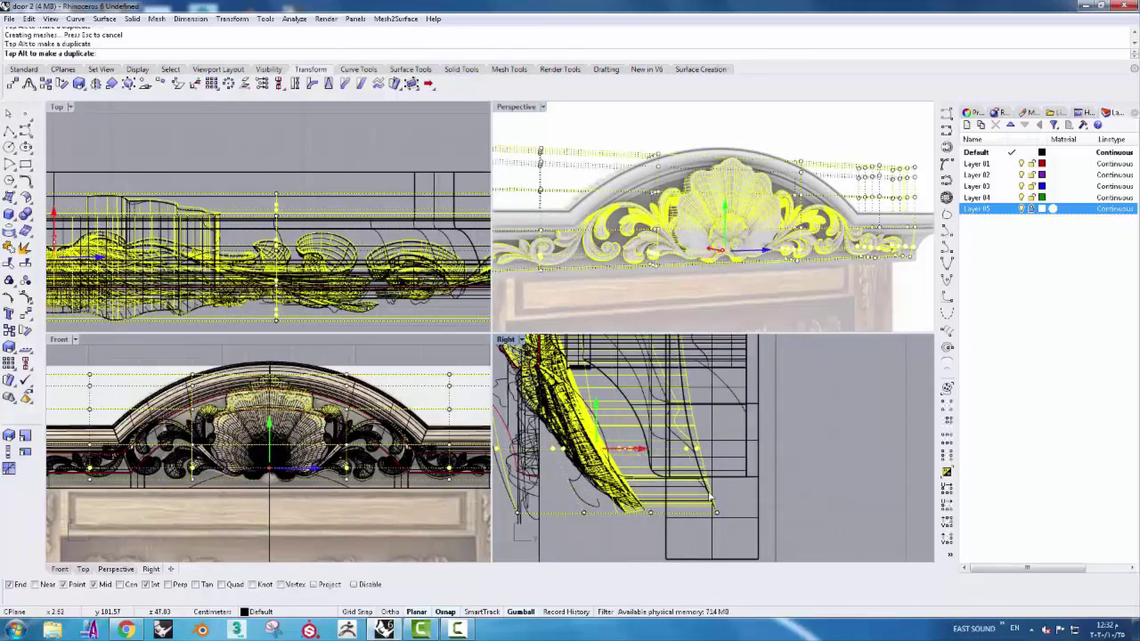
pyautogui.moveTo(710, 496); pyautogui.dragTo(711, 504)
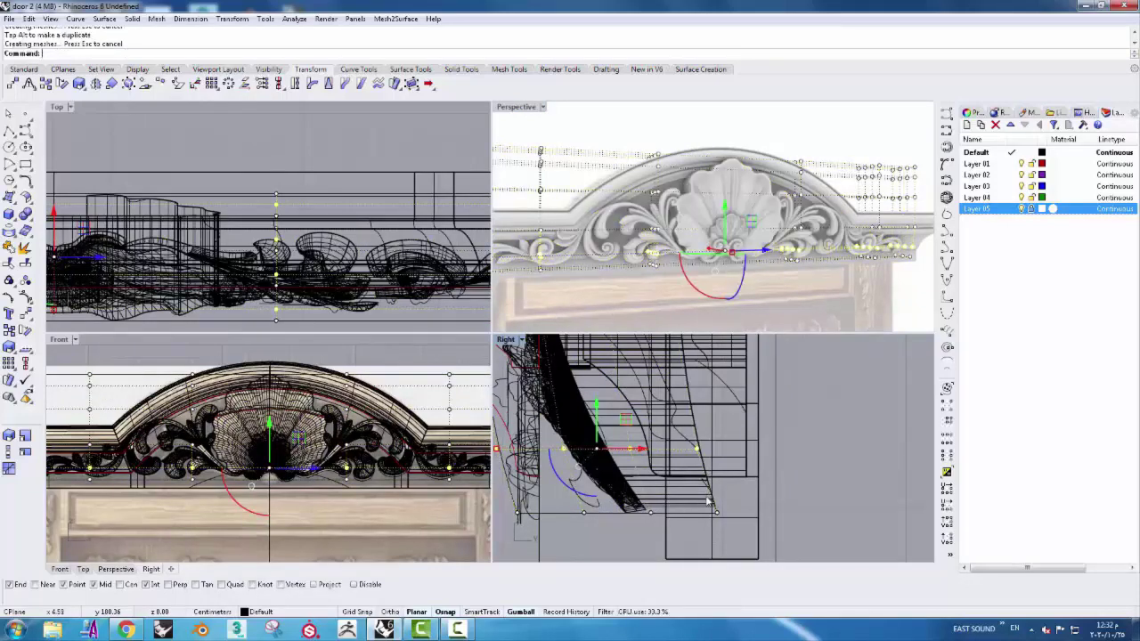
pyautogui.moveTo(645, 453); pyautogui.dragTo(653, 456)
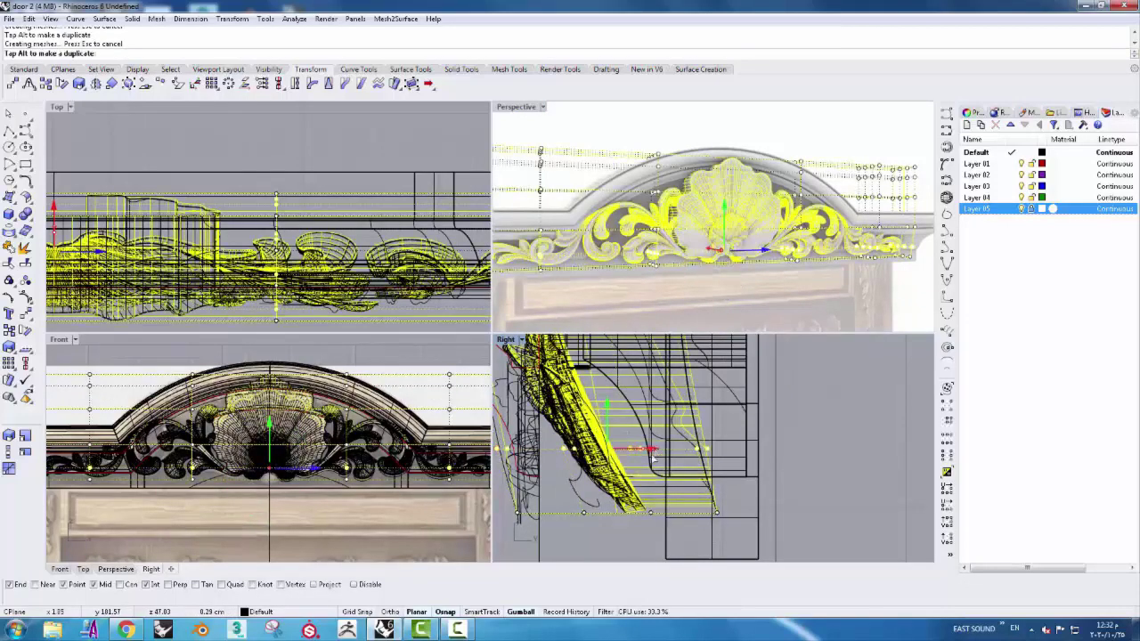
pyautogui.moveTo(620, 532); pyautogui.dragTo(618, 528)
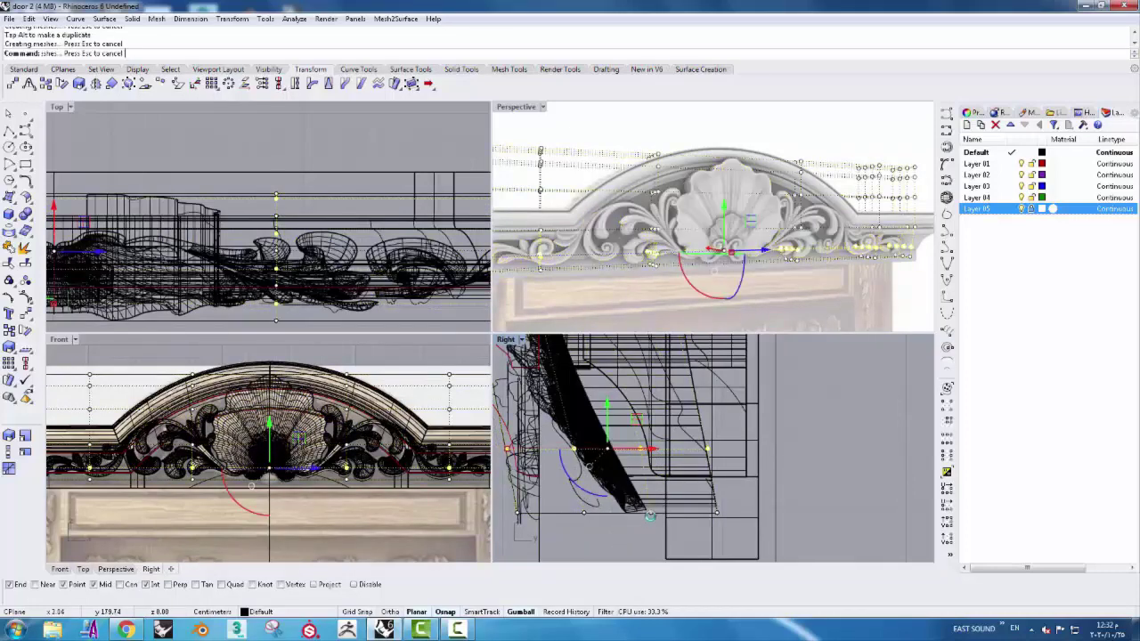
# - Pull the bottom cage row further to deform the carving onto the cornice
pyautogui.scroll(-3, 645, 521)
pyautogui.moveTo(702, 519); pyautogui.dragTo(552, 504)
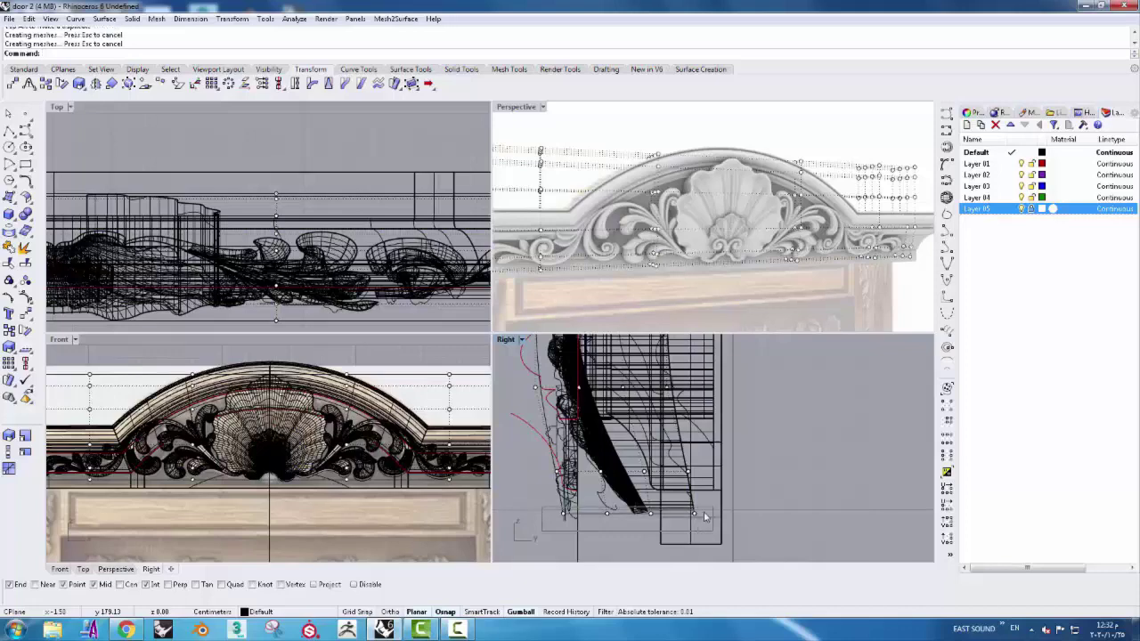
pyautogui.scroll(2, 661, 530)
pyautogui.moveTo(641, 509); pyautogui.dragTo(777, 411)
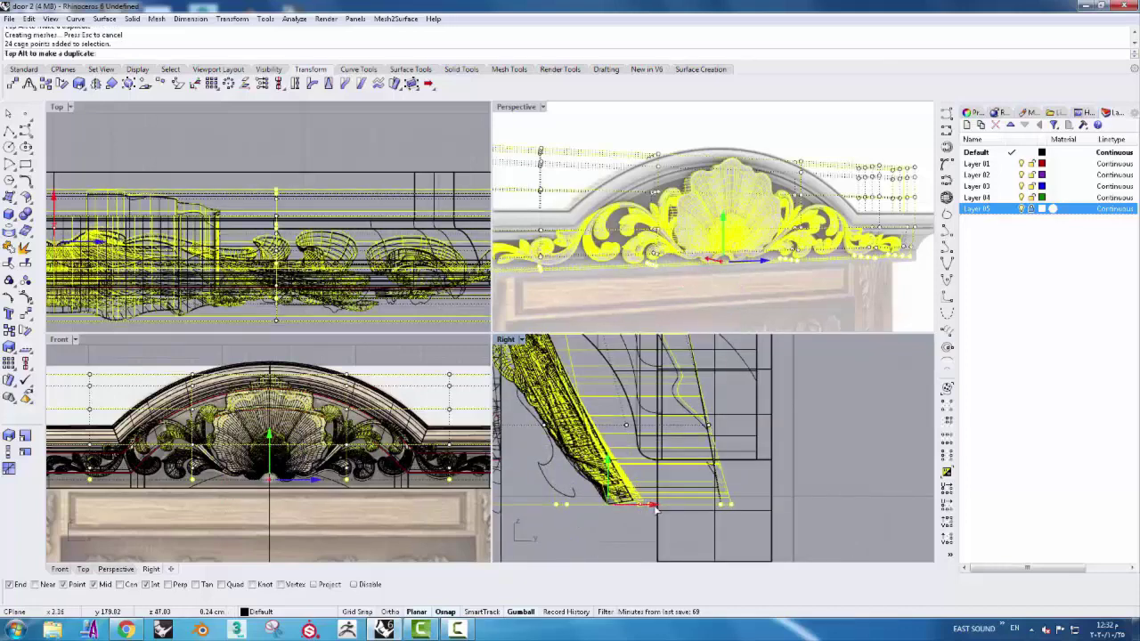
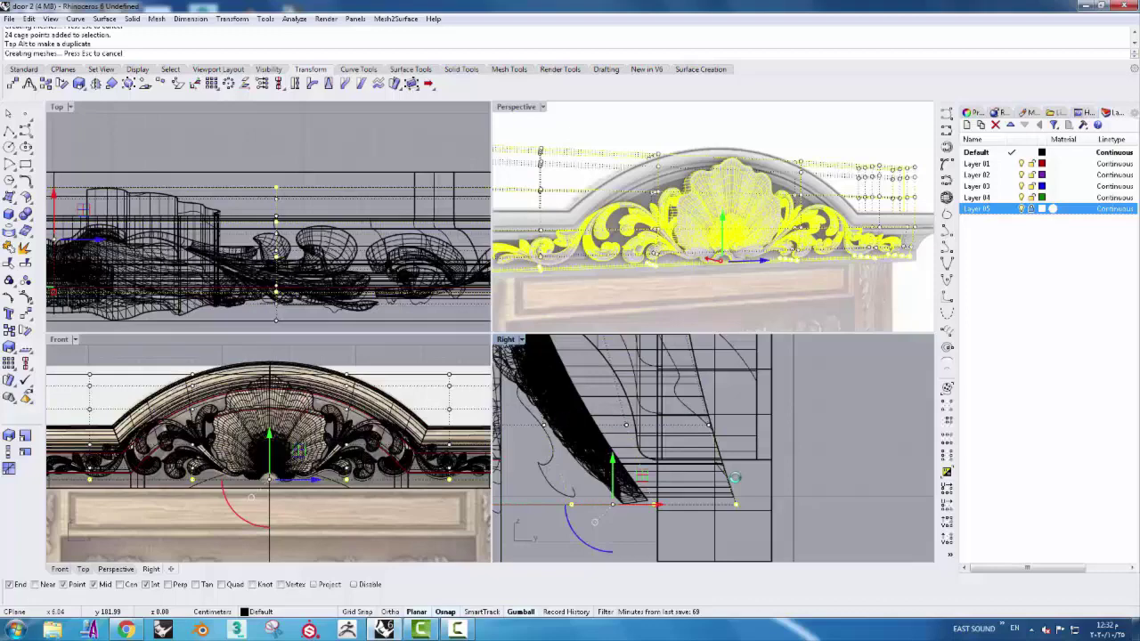
# - Clear the cage-point selection with a window in empty space and zoom out to show the door
pyautogui.scroll(2, 762, 300)
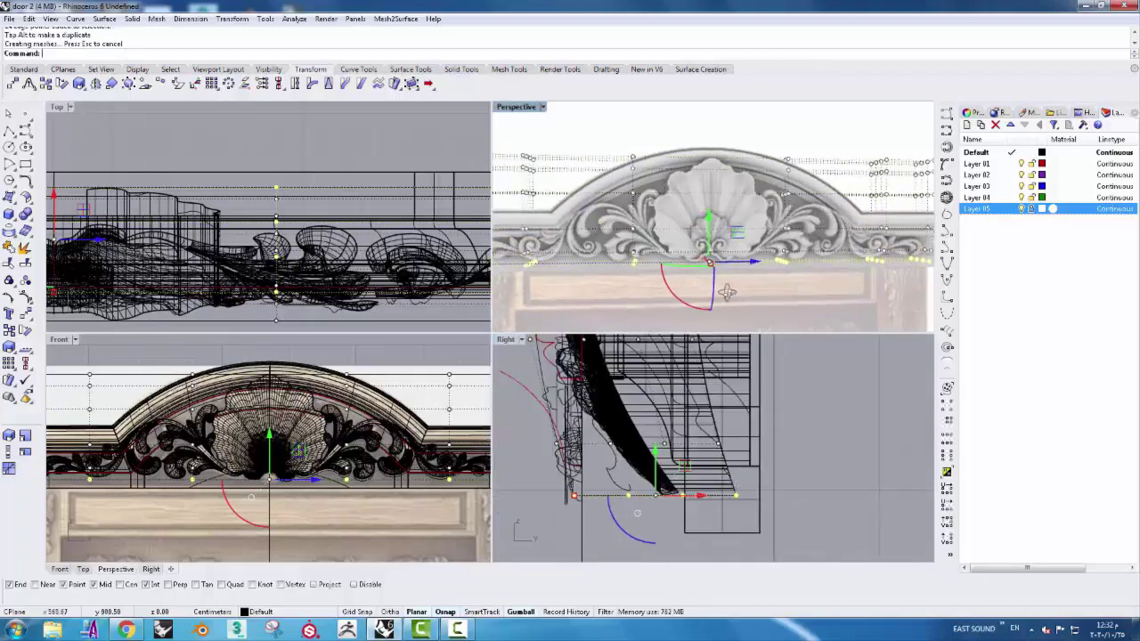
pyautogui.scroll(2, 784, 285)
pyautogui.scroll(3, 819, 268)
pyautogui.scroll(3, 850, 248)
pyautogui.scroll(-4, 851, 247)
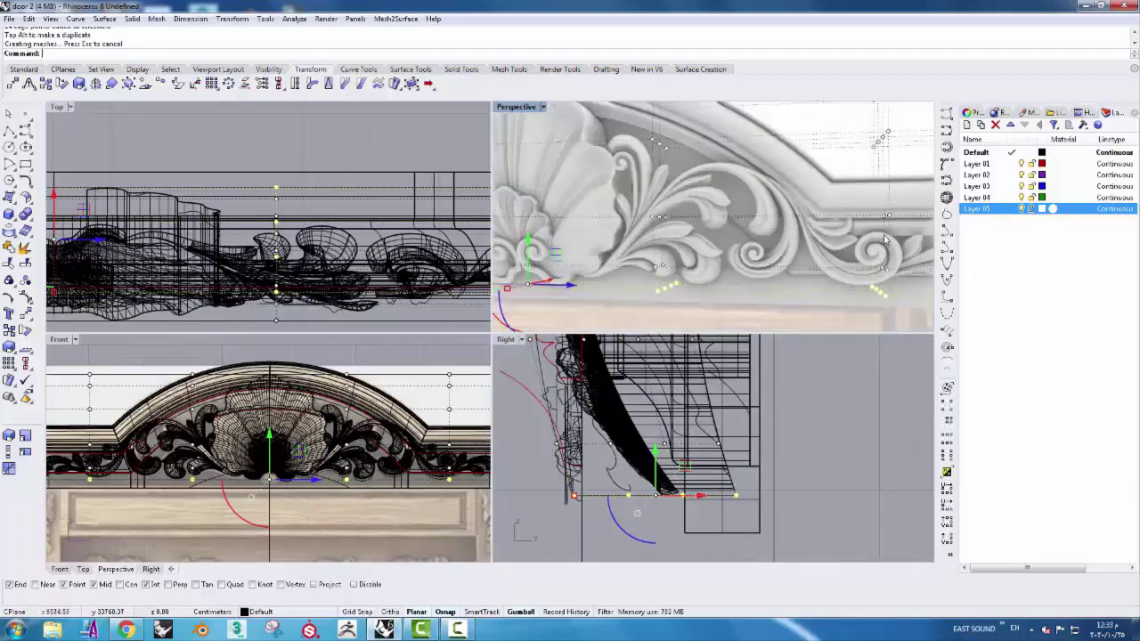
pyautogui.scroll(-4, 869, 243)
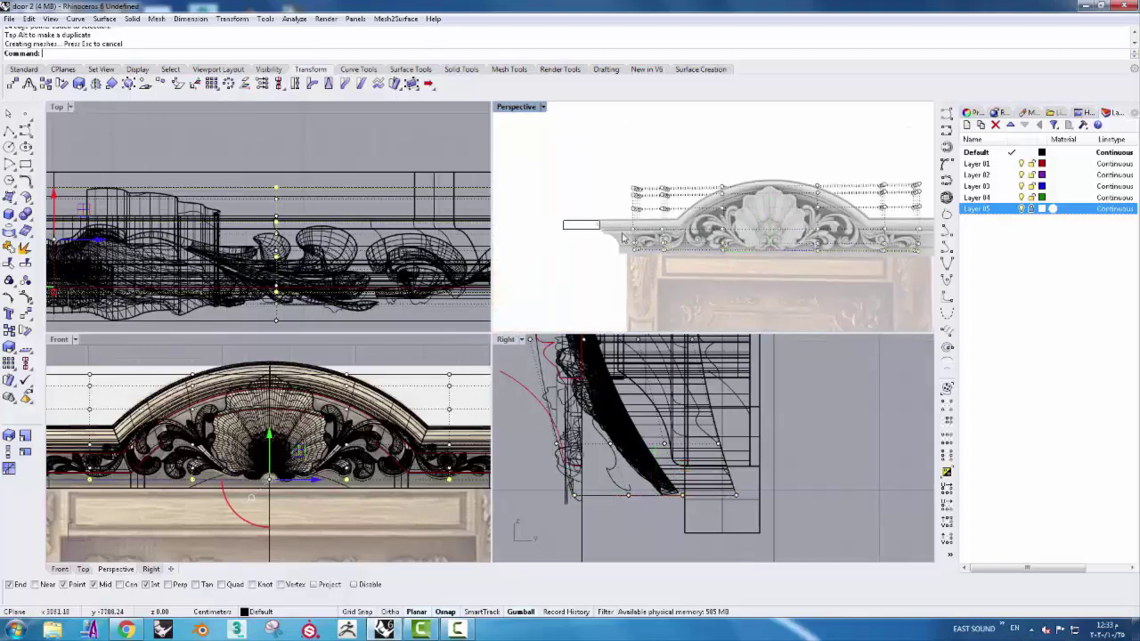
pyautogui.moveTo(563, 219); pyautogui.dragTo(691, 246)
pyautogui.scroll(-2, 561, 297)
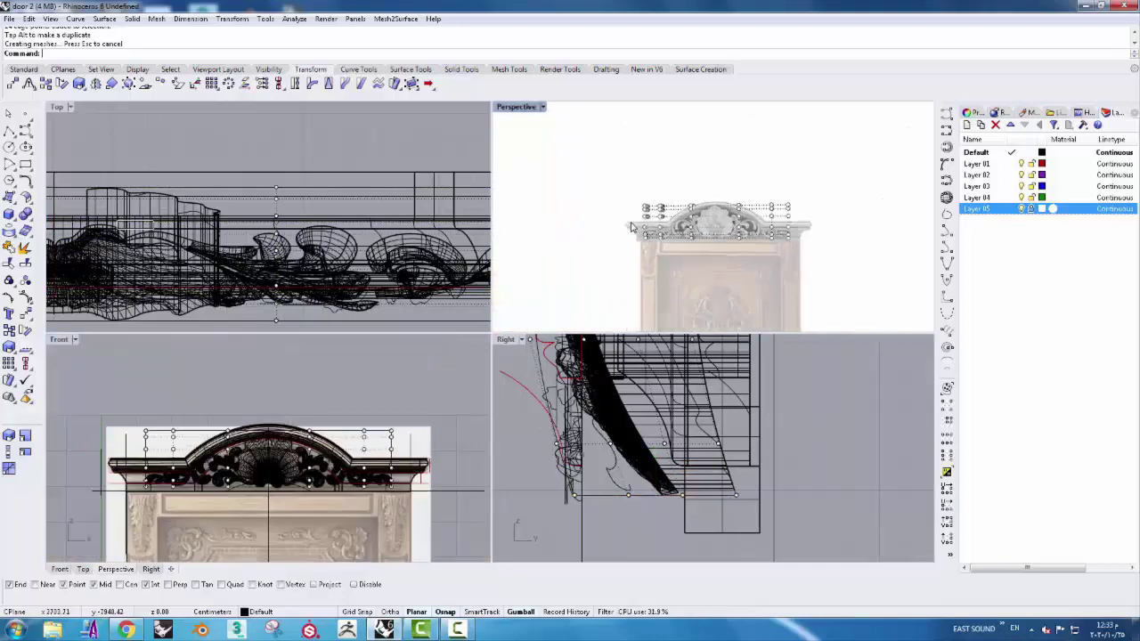
pyautogui.scroll(1, 570, 250)
pyautogui.scroll(3, 576, 198)
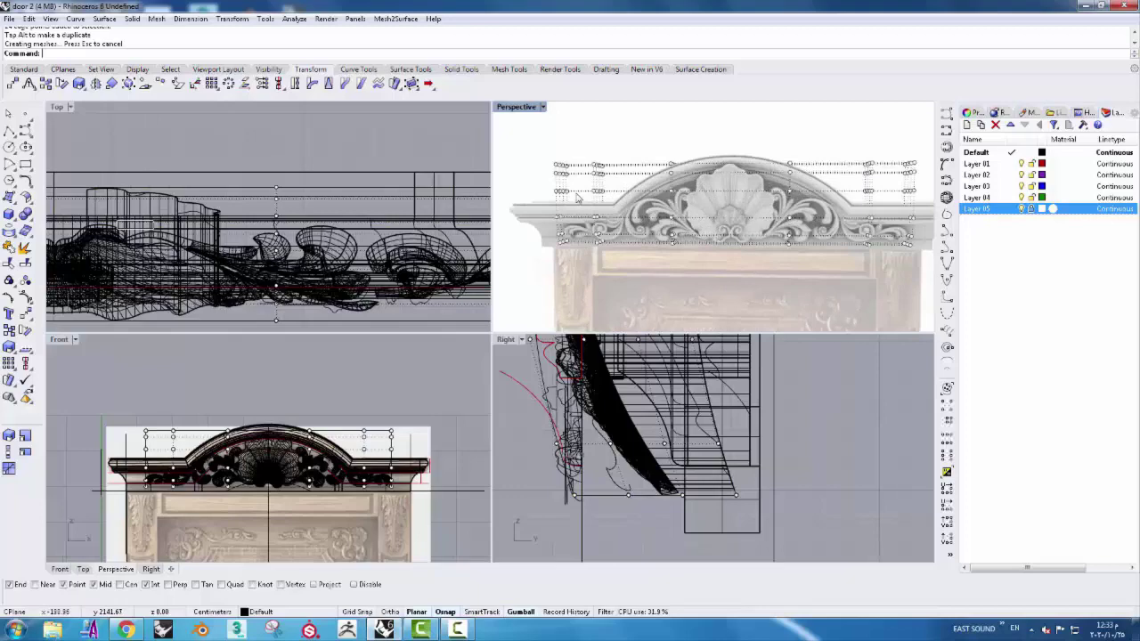
# - Maximize the Perspective view and shift the 24 cage points across the carving to reshape it
pyautogui.doubleClick(523, 110)
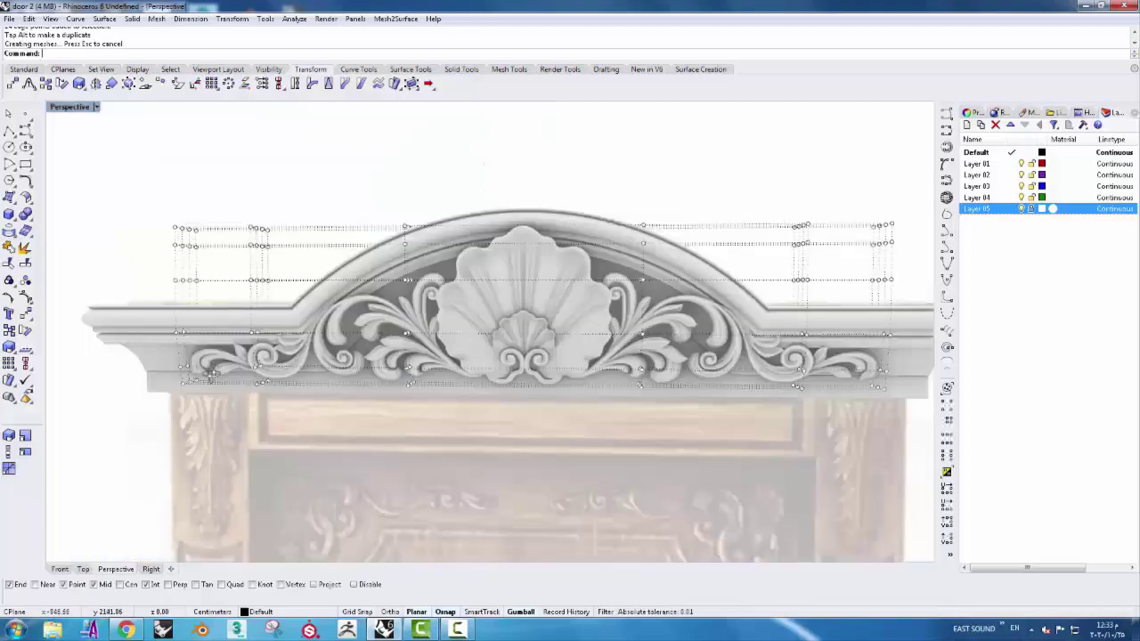
pyautogui.moveTo(210, 378); pyautogui.dragTo(222, 347, button='right')
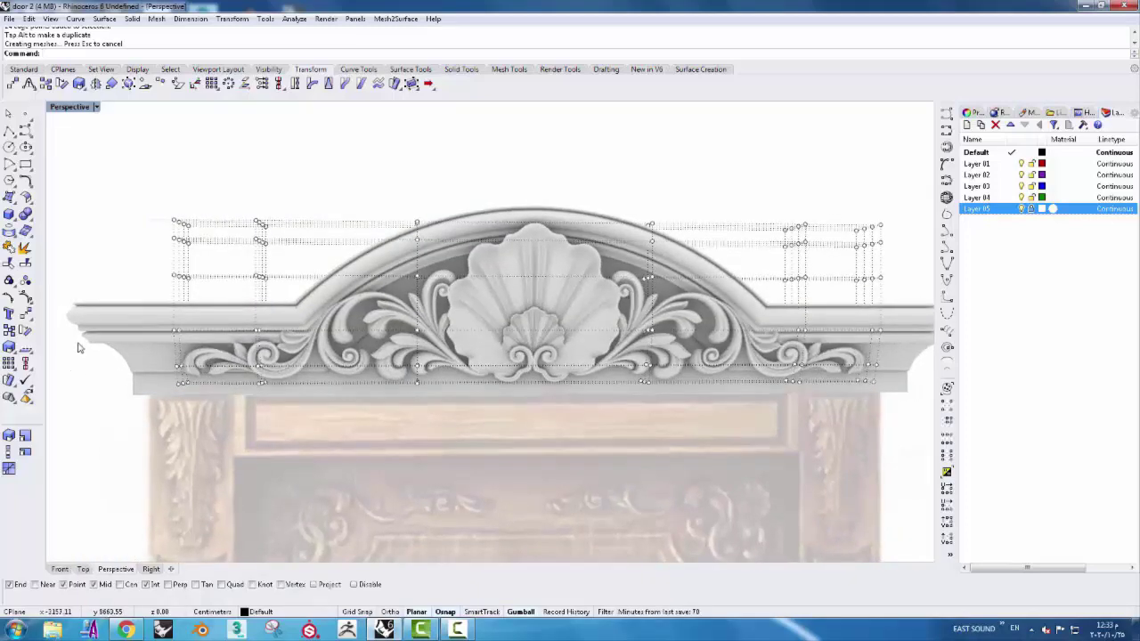
pyautogui.scroll(-2, 88, 332)
pyautogui.moveTo(64, 324); pyautogui.dragTo(822, 356)
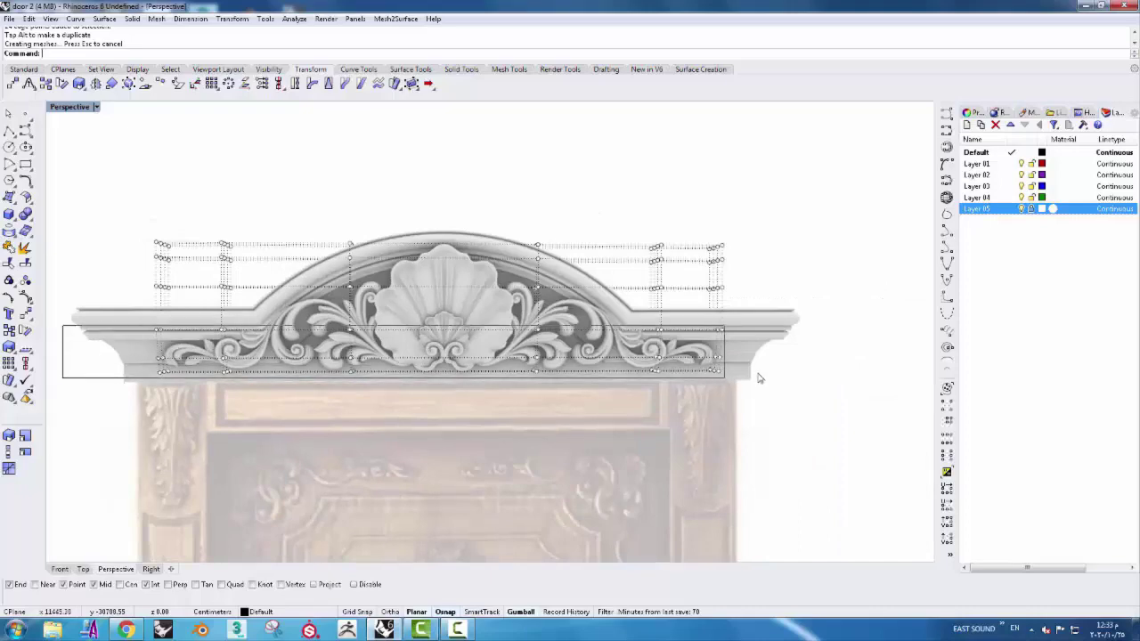
pyautogui.moveTo(817, 393); pyautogui.dragTo(431, 320, button='right')
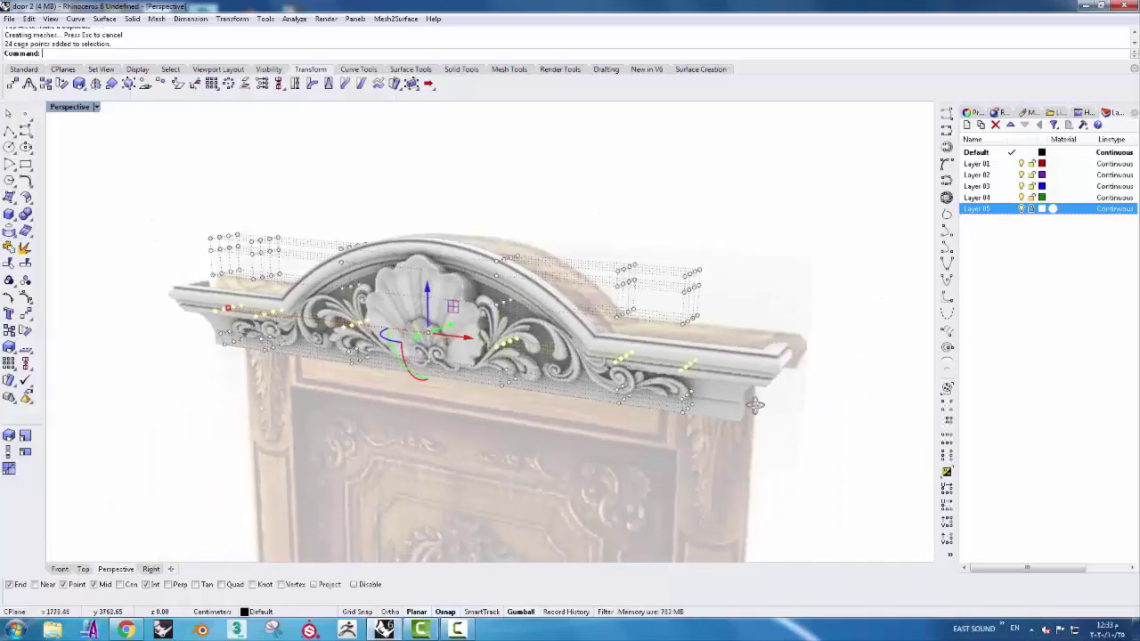
pyautogui.scroll(2, 439, 331)
pyautogui.scroll(3, 450, 336)
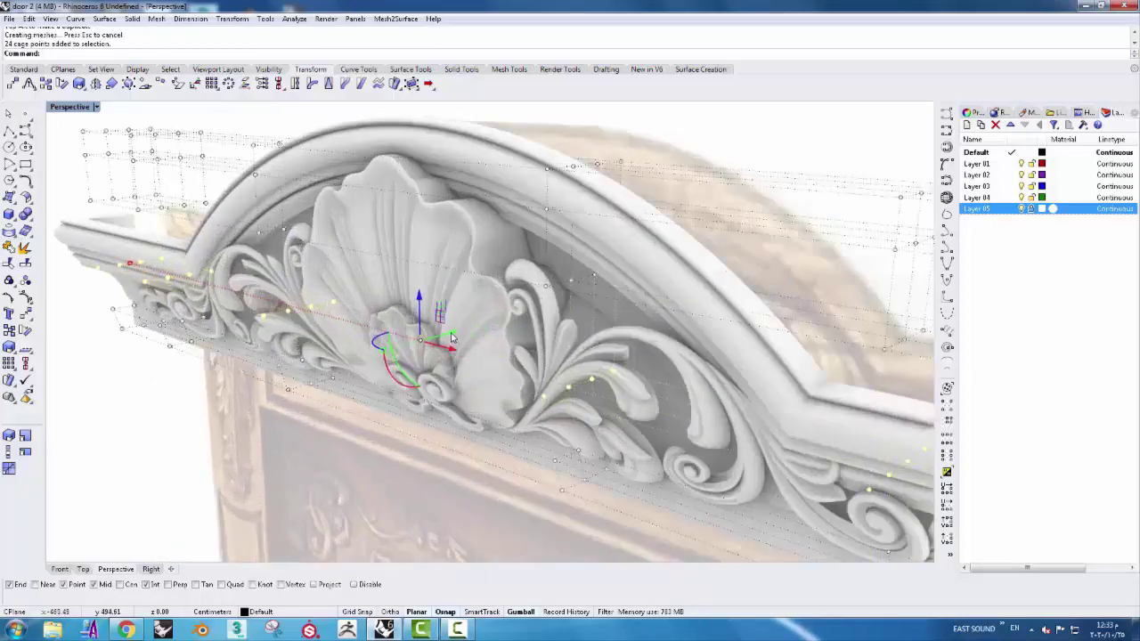
pyautogui.moveTo(446, 336); pyautogui.dragTo(434, 342)
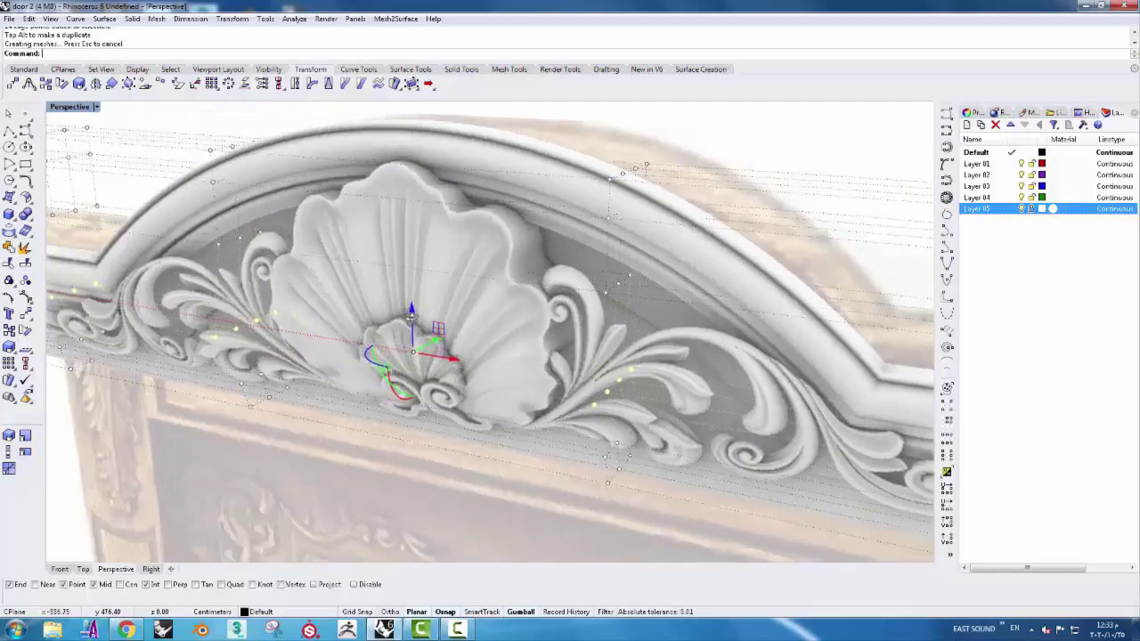
# - Raise the 16 arch cage points so the shell crest meets the pediment, then restore four views
pyautogui.moveTo(389, 323); pyautogui.dragTo(439, 323, button='right')
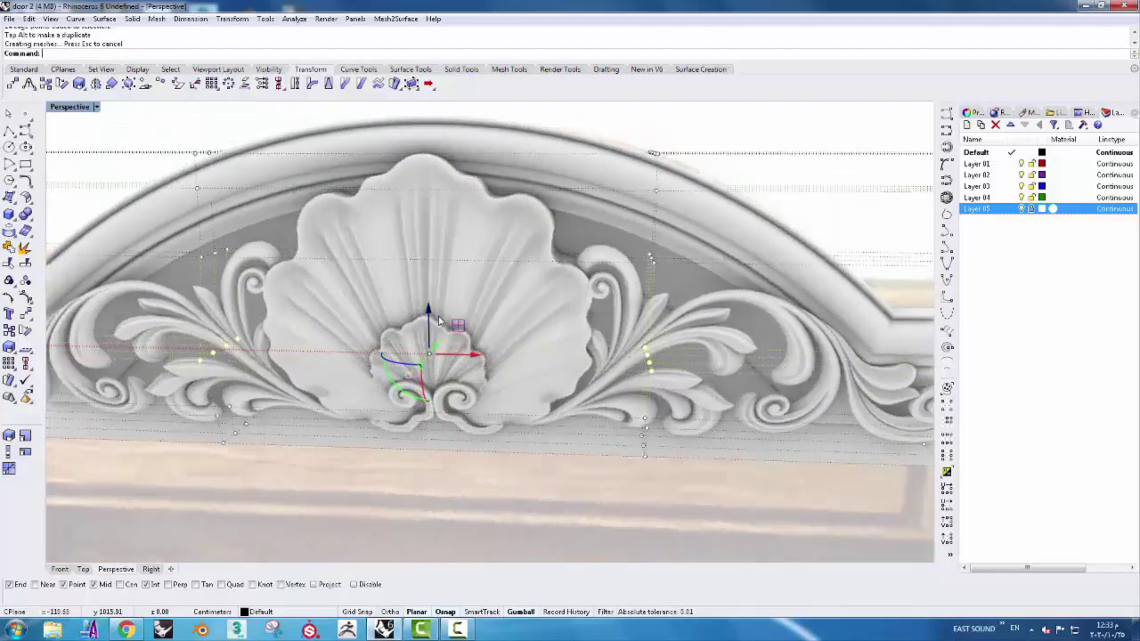
pyautogui.scroll(2, 439, 322)
pyautogui.scroll(-2, 438, 322)
pyautogui.moveTo(290, 184); pyautogui.dragTo(586, 260)
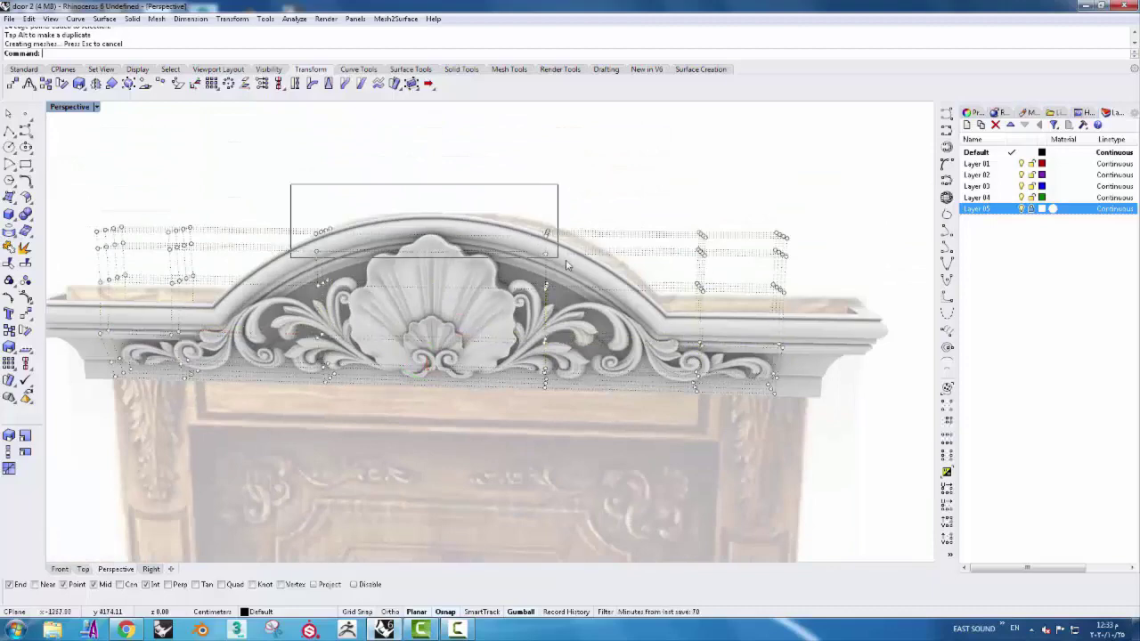
pyautogui.moveTo(552, 216); pyautogui.dragTo(453, 234, button='right')
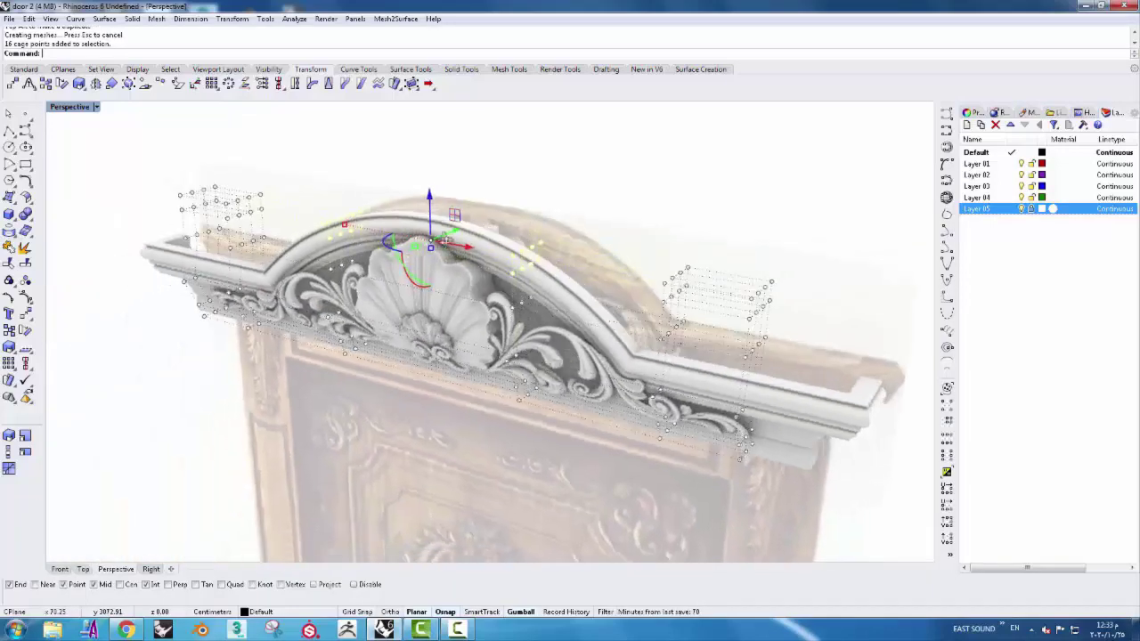
pyautogui.scroll(2, 453, 234)
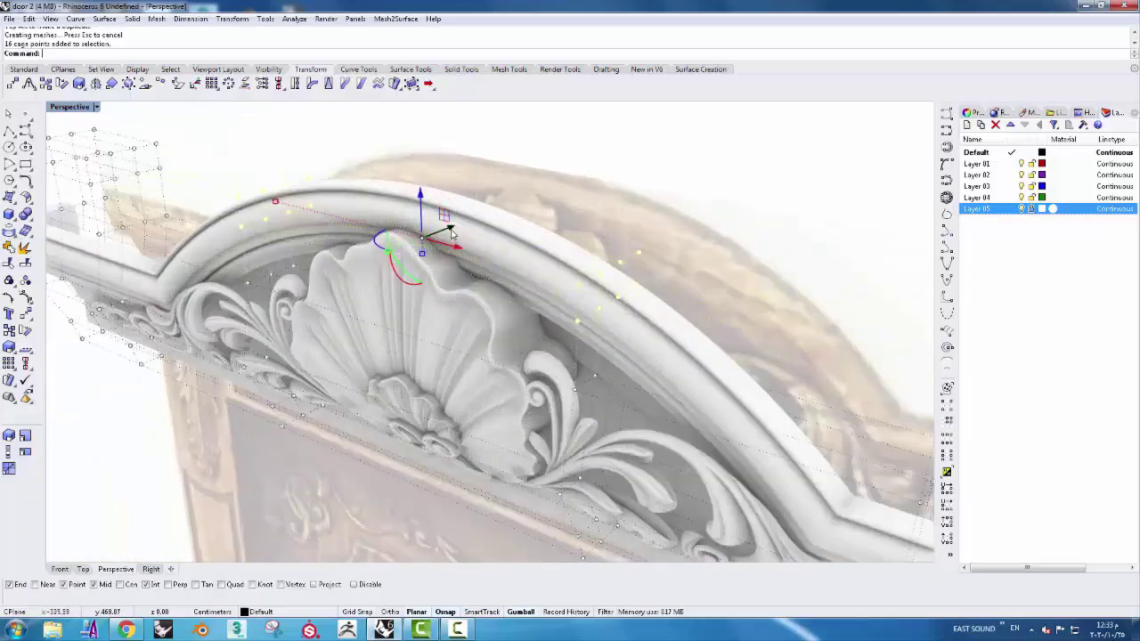
pyautogui.moveTo(449, 233); pyautogui.dragTo(588, 191)
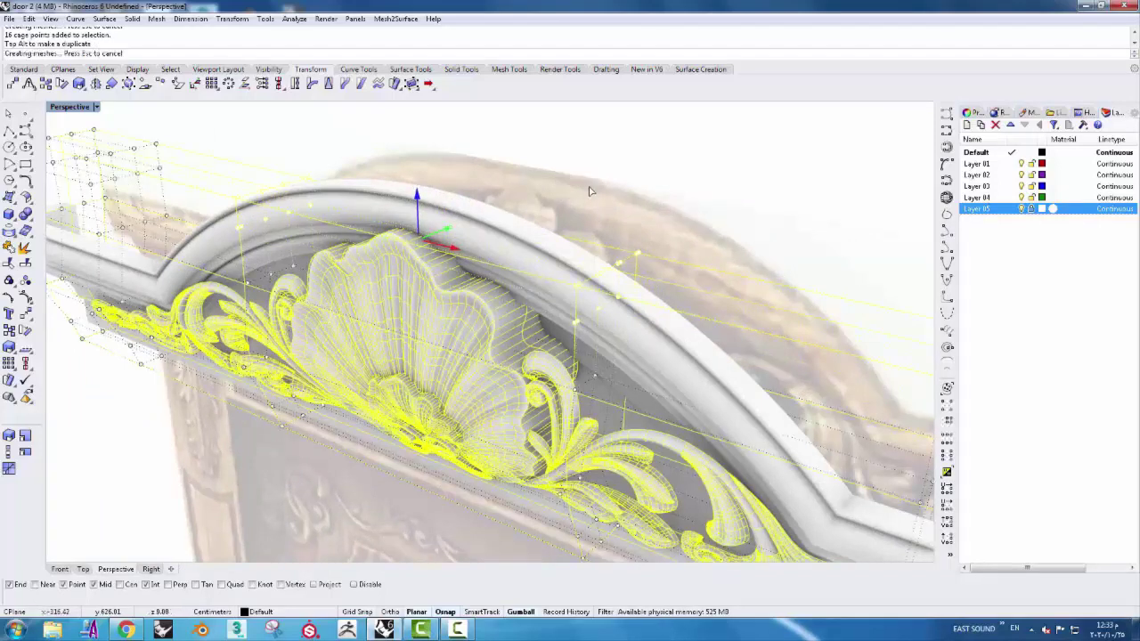
pyautogui.moveTo(589, 190); pyautogui.dragTo(590, 186)
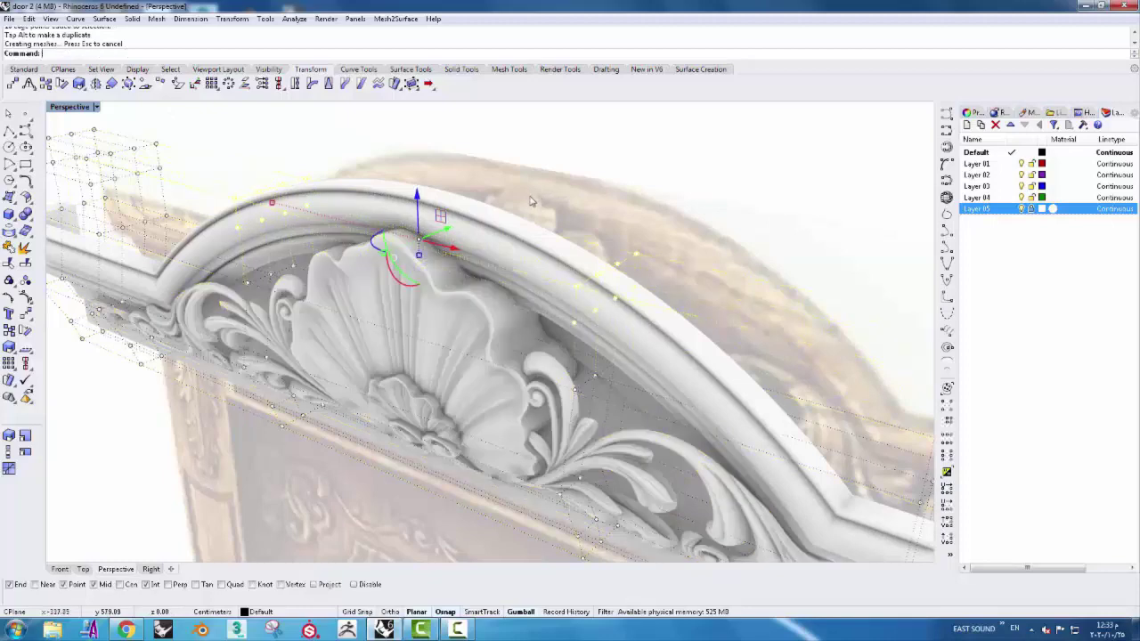
pyautogui.moveTo(590, 186); pyautogui.dragTo(110, 129, button='right')
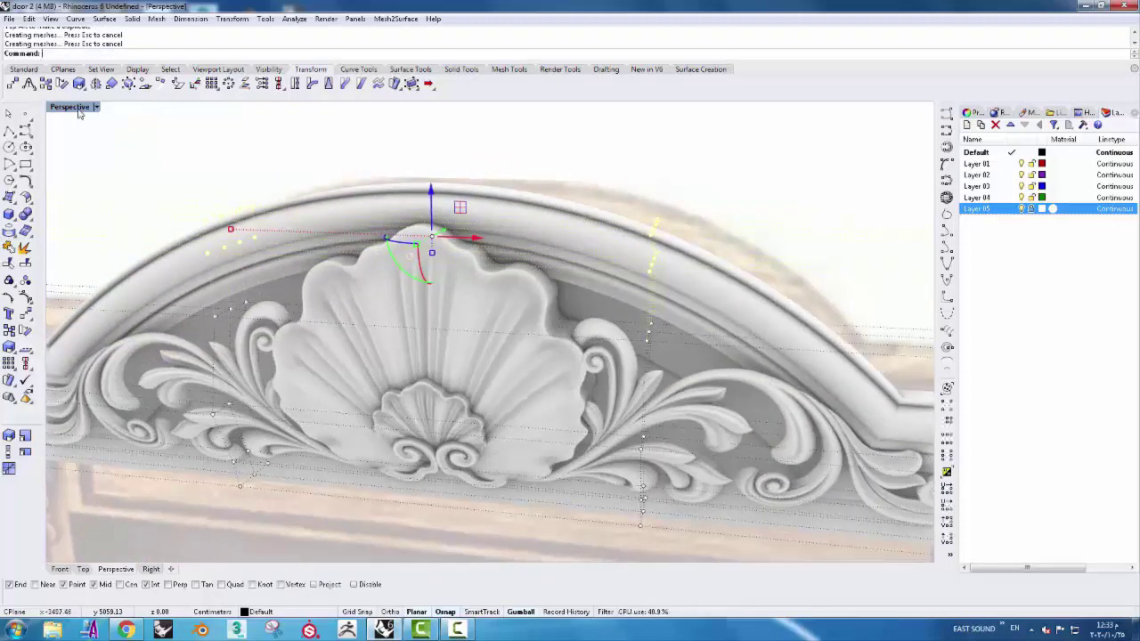
pyautogui.doubleClick(77, 109)
pyautogui.scroll(5, 405, 448)
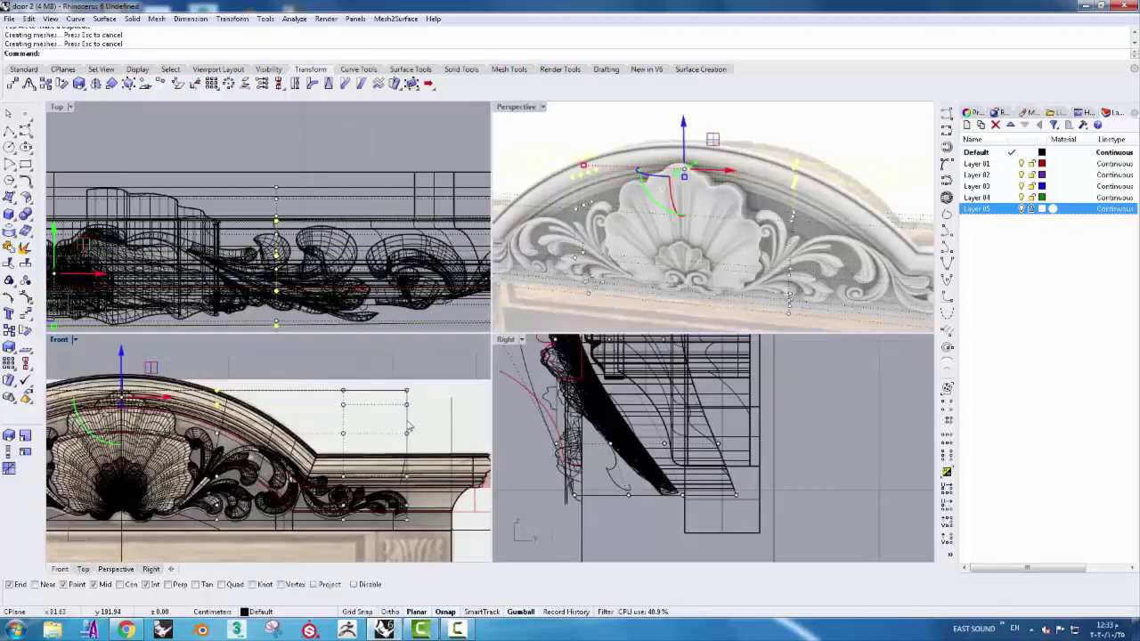
# - Delete the carving's deformation cage and the left-hand scroll carving pieces
pyautogui.click(408, 431)
pyautogui.press('Delete')
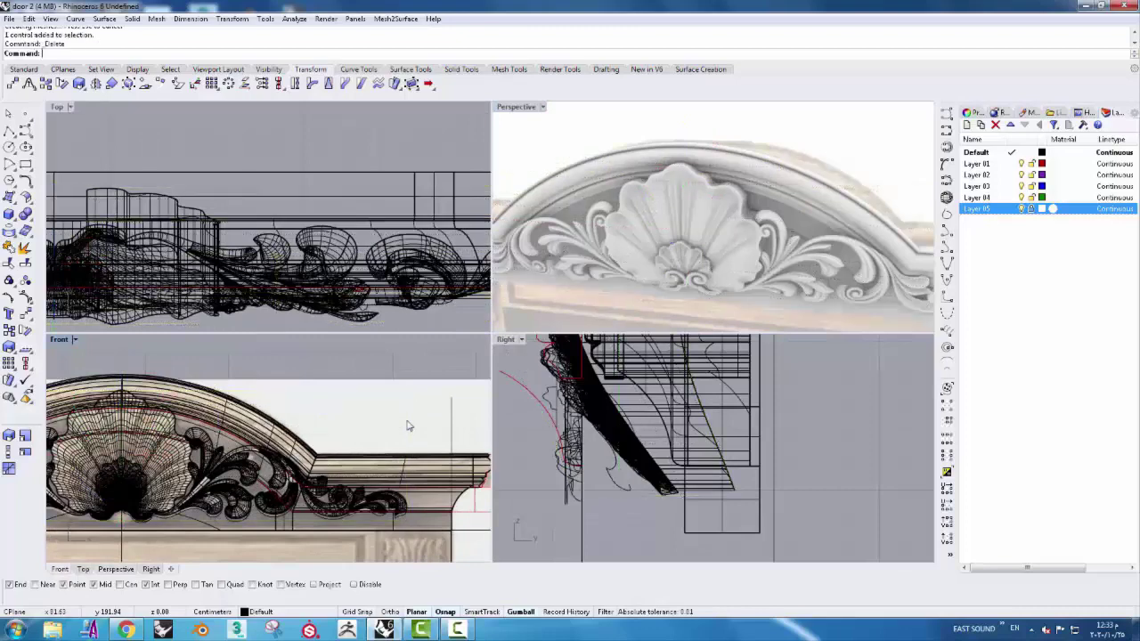
pyautogui.moveTo(677, 292)
pyautogui.mouseDown(button='right')
pyautogui.moveTo(693, 107)
pyautogui.moveTo(802, 253)
pyautogui.moveTo(691, 216)
pyautogui.mouseUp(button='right')
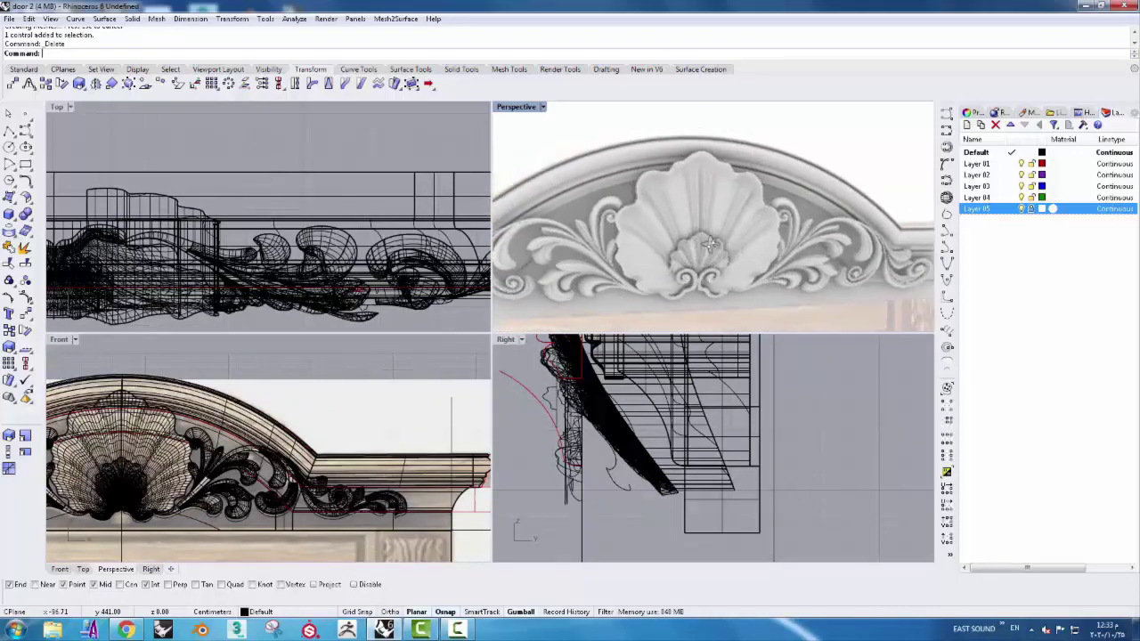
pyautogui.scroll(-3, 691, 215)
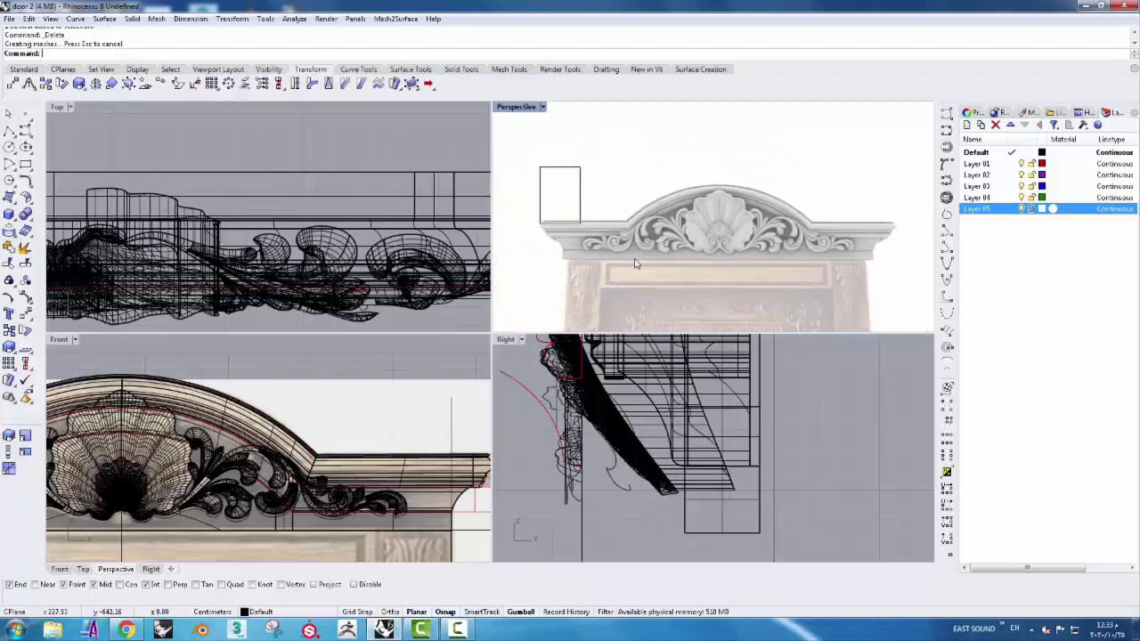
pyautogui.moveTo(635, 264); pyautogui.dragTo(710, 278)
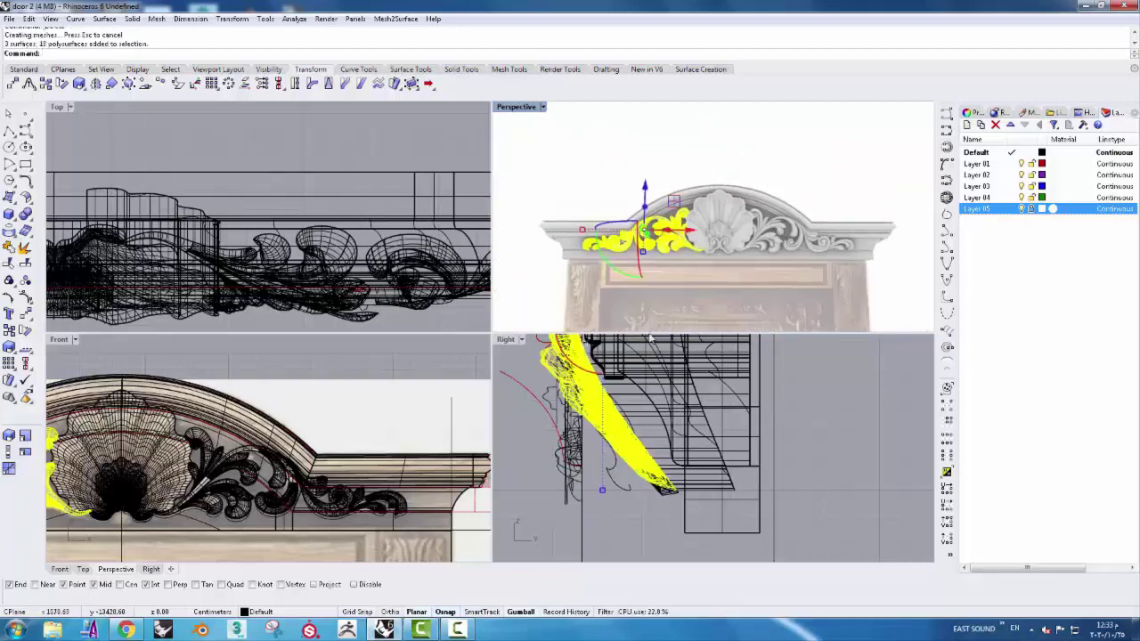
pyautogui.press('Delete')
# - Window-select the scroll carving on the arch's right side in Perspective
pyautogui.scroll(2, 829, 263)
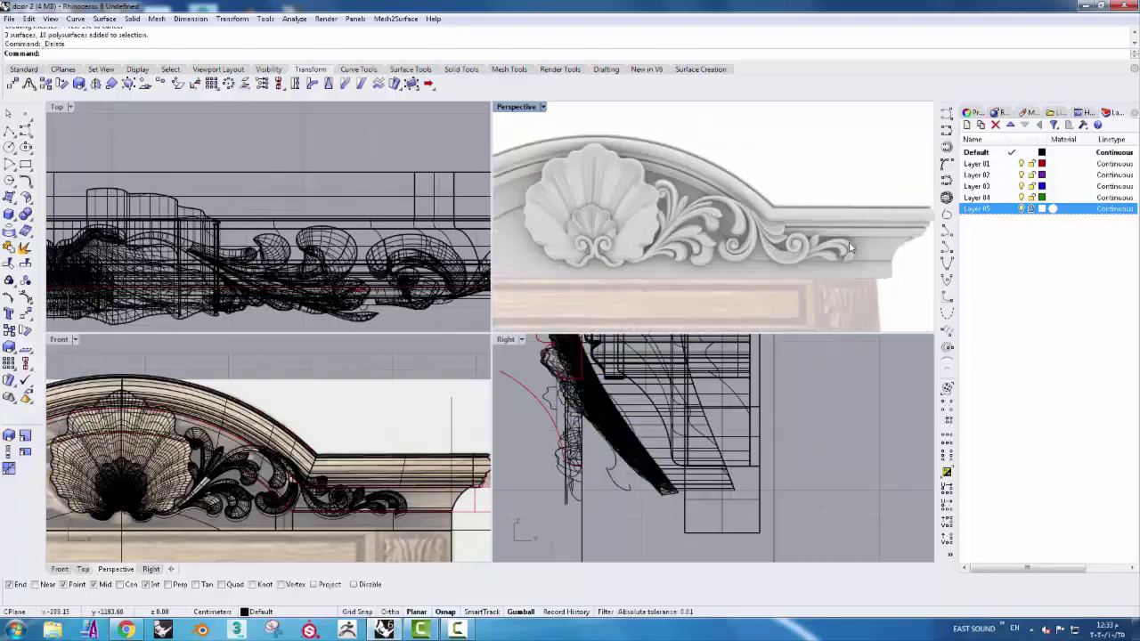
pyautogui.scroll(2, 829, 264)
pyautogui.scroll(2, 829, 264)
pyautogui.scroll(-2, 829, 263)
pyautogui.scroll(-2, 850, 260)
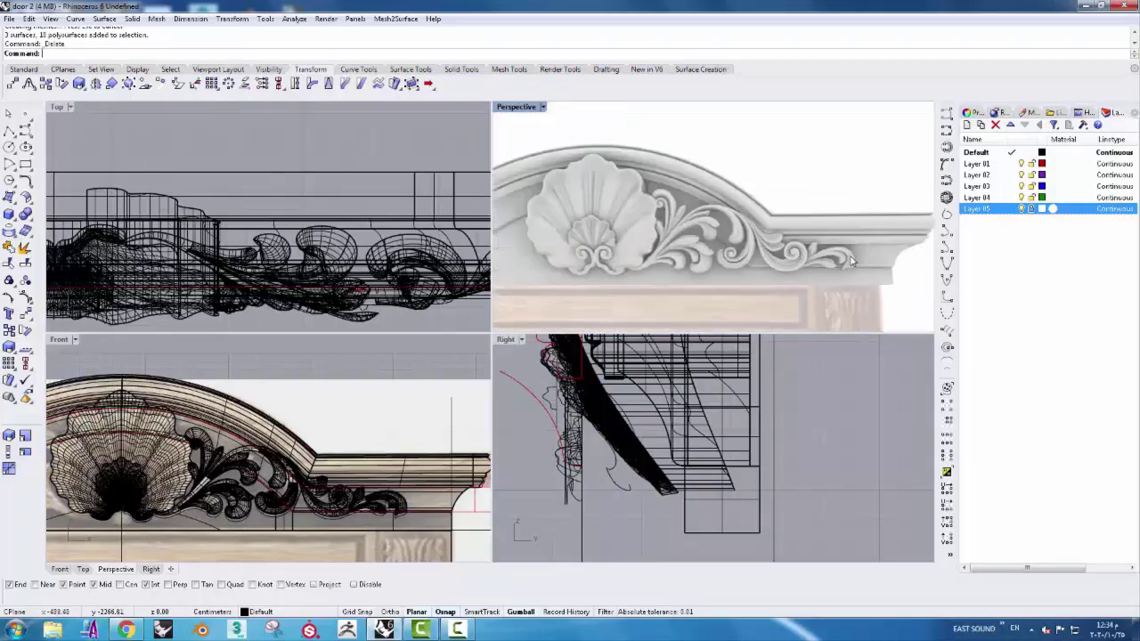
pyautogui.moveTo(655, 237); pyautogui.dragTo(861, 317)
pyautogui.scroll(-2, 324, 423)
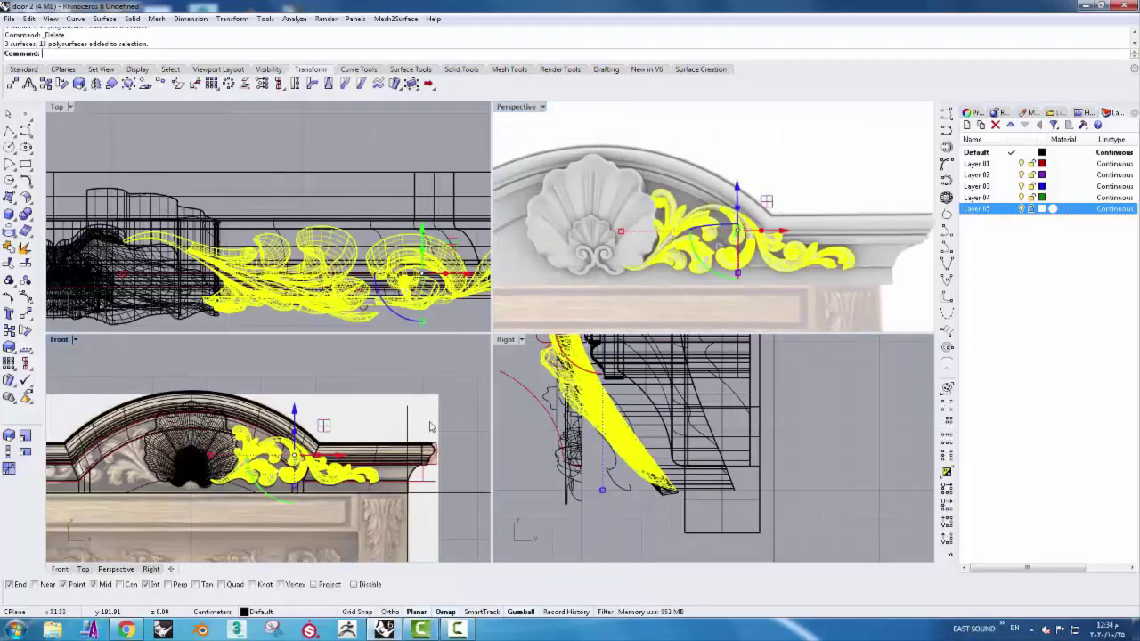
pyautogui.scroll(-1, 614, 420)
pyautogui.scroll(-1, 688, 525)
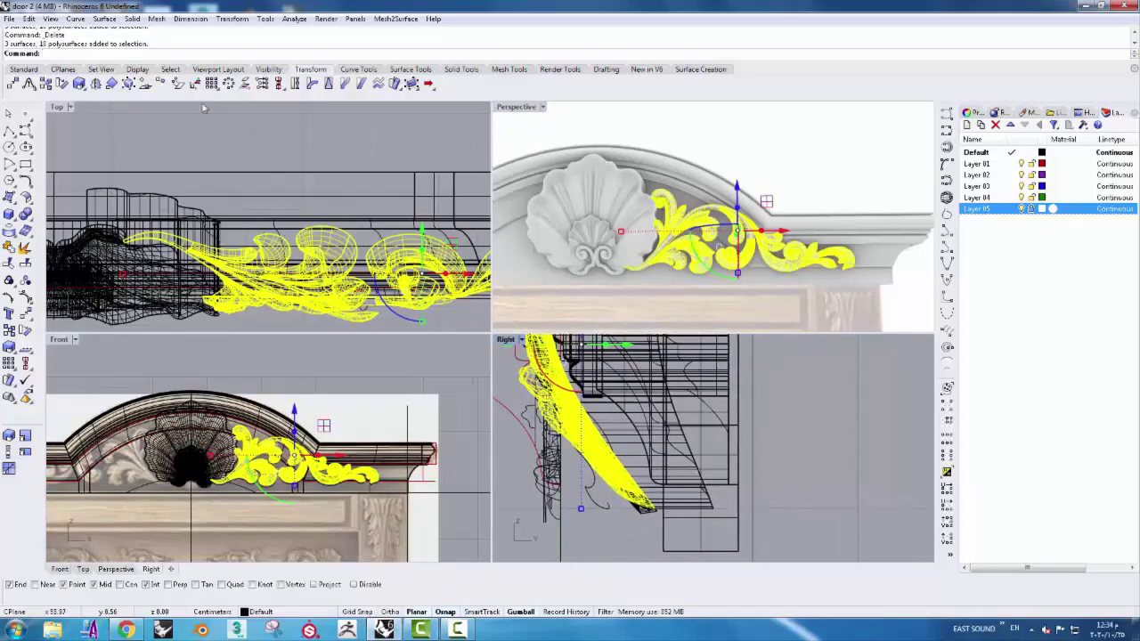
# - Duplicate the carving's border edges as curves, then cancel moving them
pyautogui.click(76, 19)
pyautogui.moveTo(114, 409)
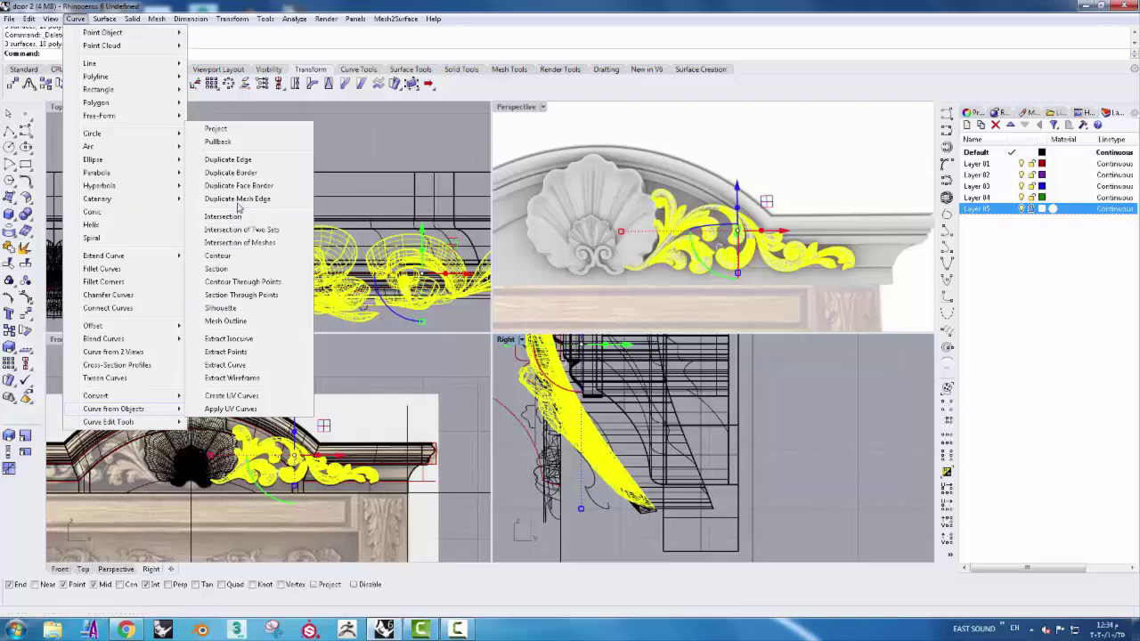
pyautogui.click(235, 173)
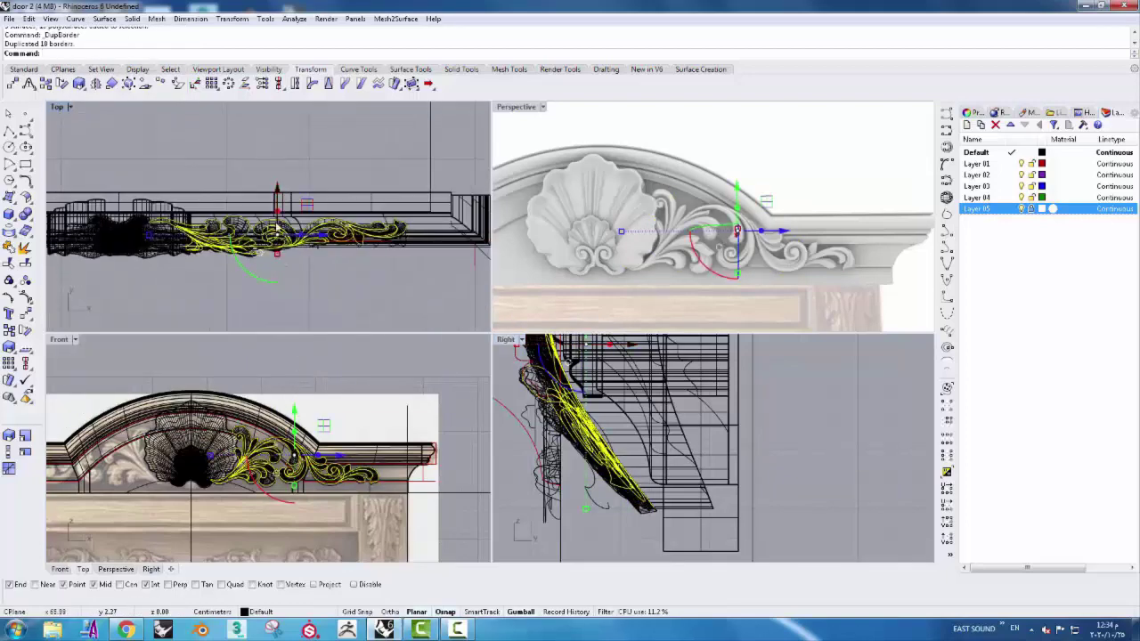
pyautogui.moveTo(278, 212); pyautogui.dragTo(292, 147)
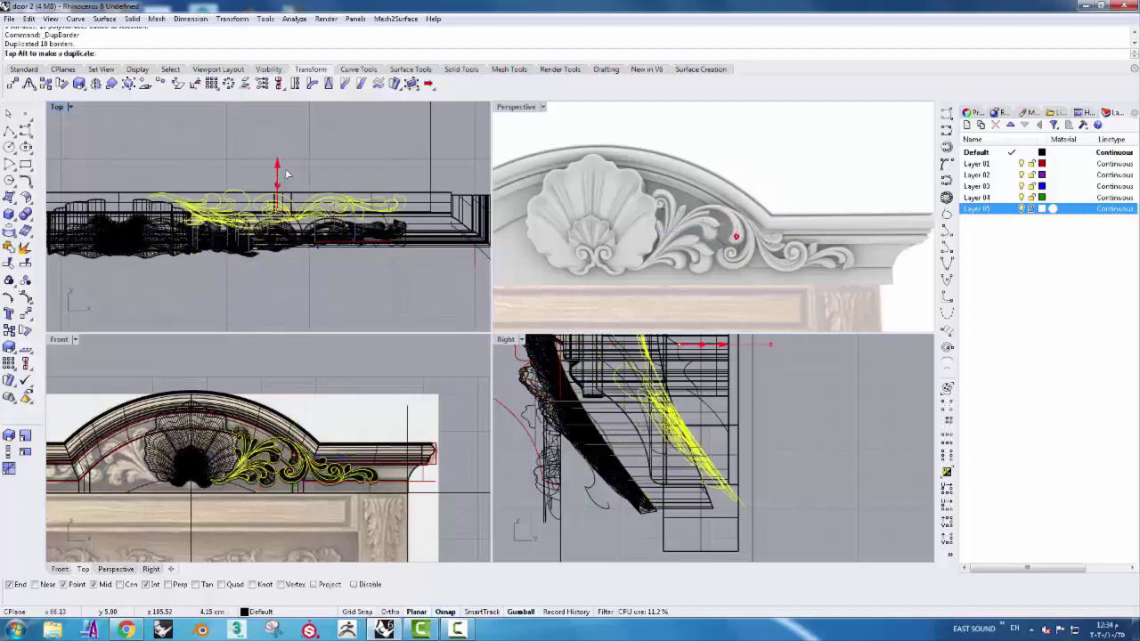
pyautogui.press('Escape')
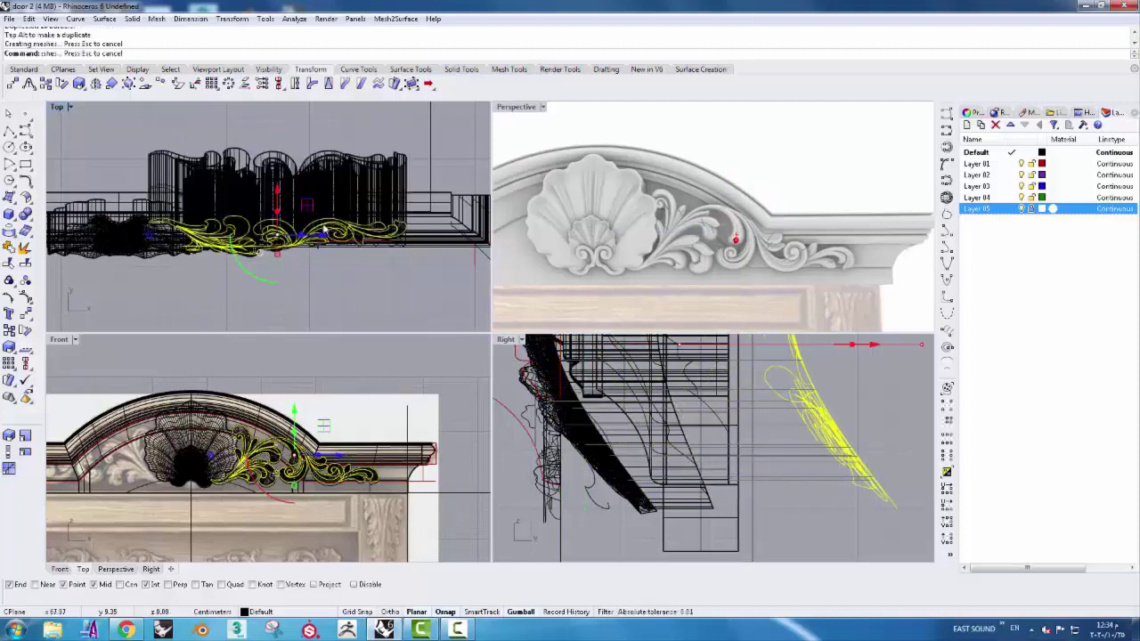
# - Split the ten tall carving pieces into twenty parts and delete the ten unwanted halves
pyautogui.moveTo(418, 303); pyautogui.dragTo(332, 289, button='right')
pyautogui.scroll(-1, 303, 223)
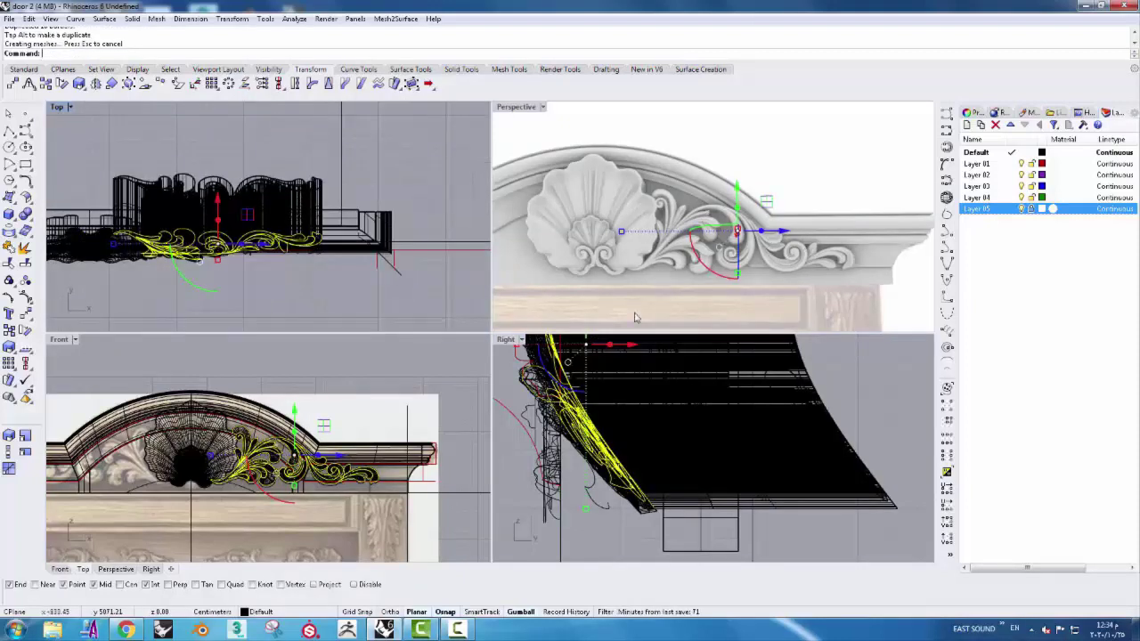
pyautogui.click(325, 147)
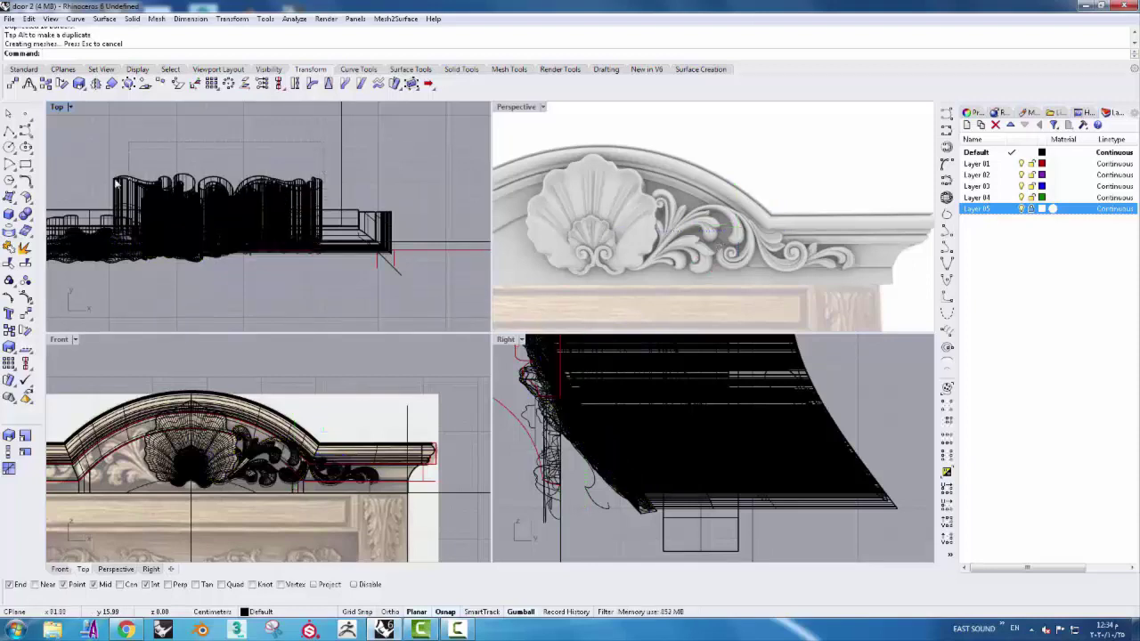
pyautogui.moveTo(94, 188); pyautogui.dragTo(95, 189)
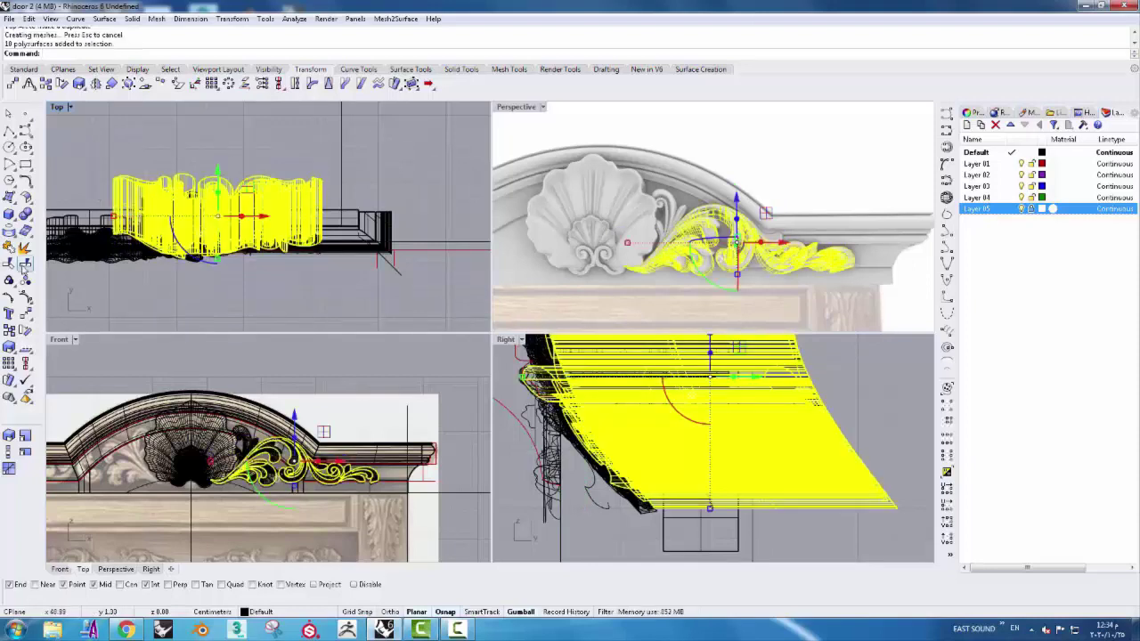
pyautogui.click(25, 265)
pyautogui.click(341, 177)
pyautogui.press('Return')
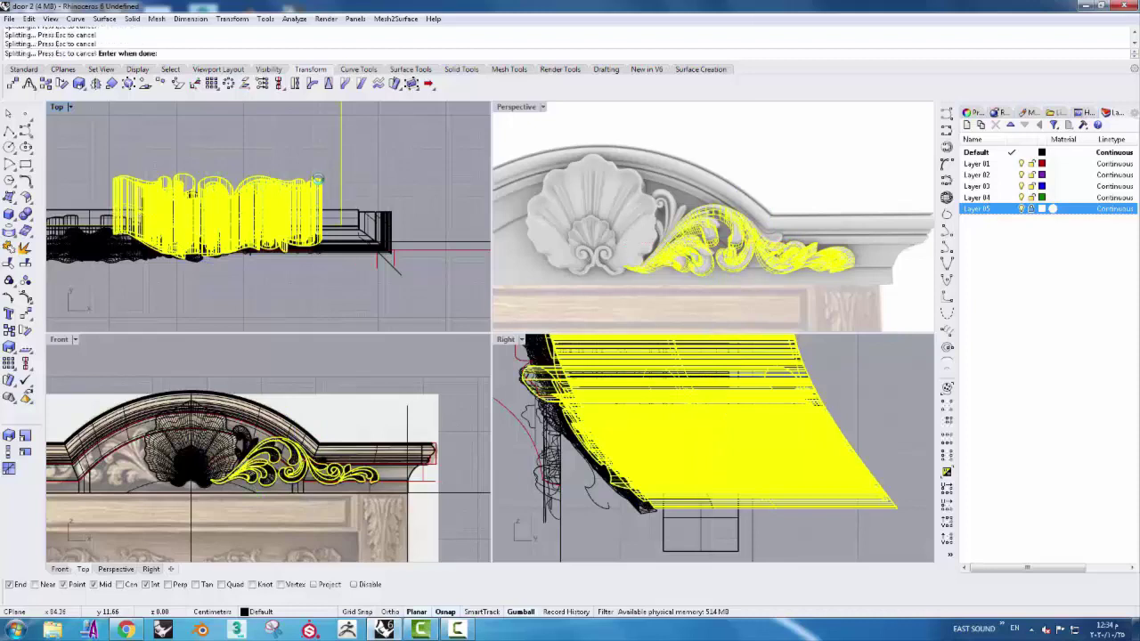
pyautogui.moveTo(318, 157); pyautogui.dragTo(176, 194)
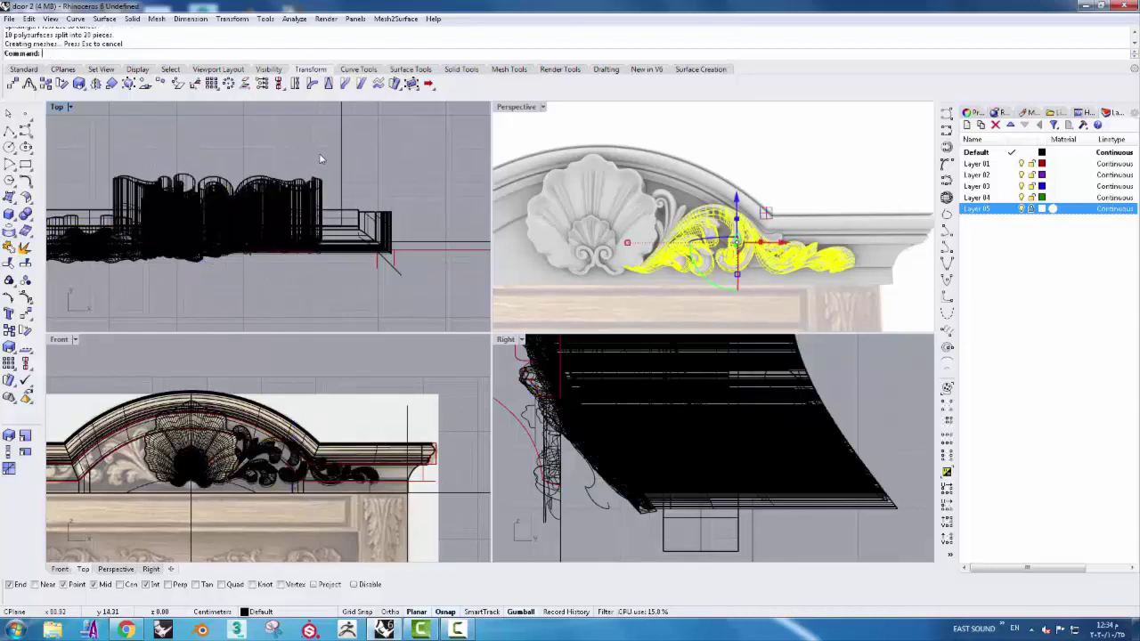
pyautogui.moveTo(104, 192); pyautogui.dragTo(103, 193)
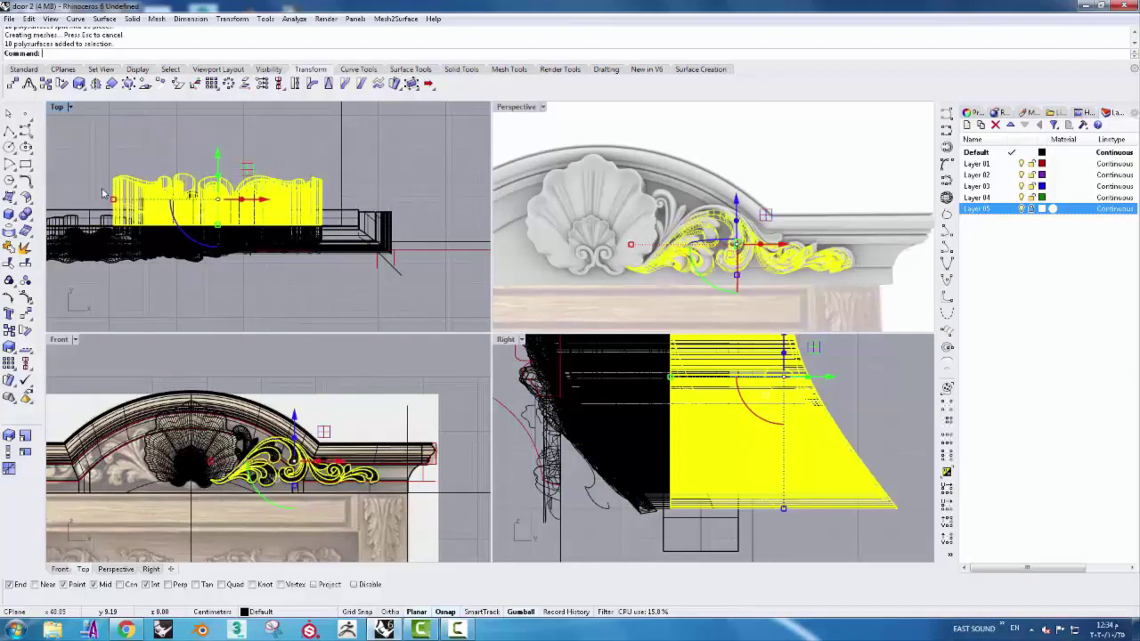
pyautogui.press('Delete')
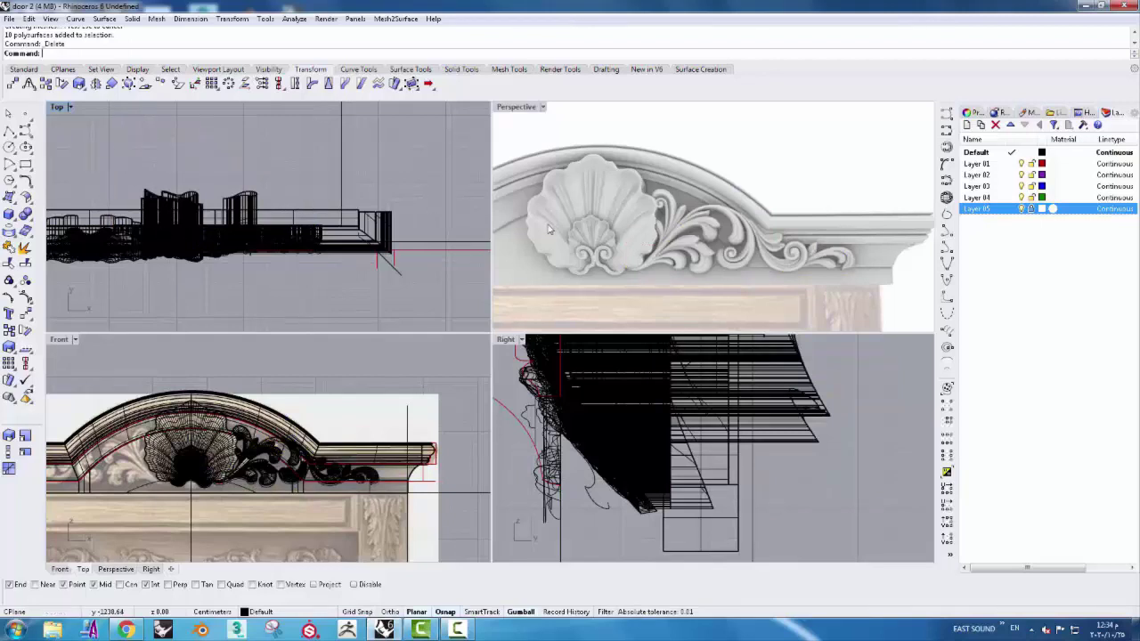
# - Select the scroll ornament in the Perspective view to inspect it, then deselect it
pyautogui.moveTo(547, 229)
pyautogui.mouseDown(button='right')
pyautogui.moveTo(647, 248)
pyautogui.moveTo(628, 228)
pyautogui.moveTo(683, 163)
pyautogui.mouseUp(button='right')
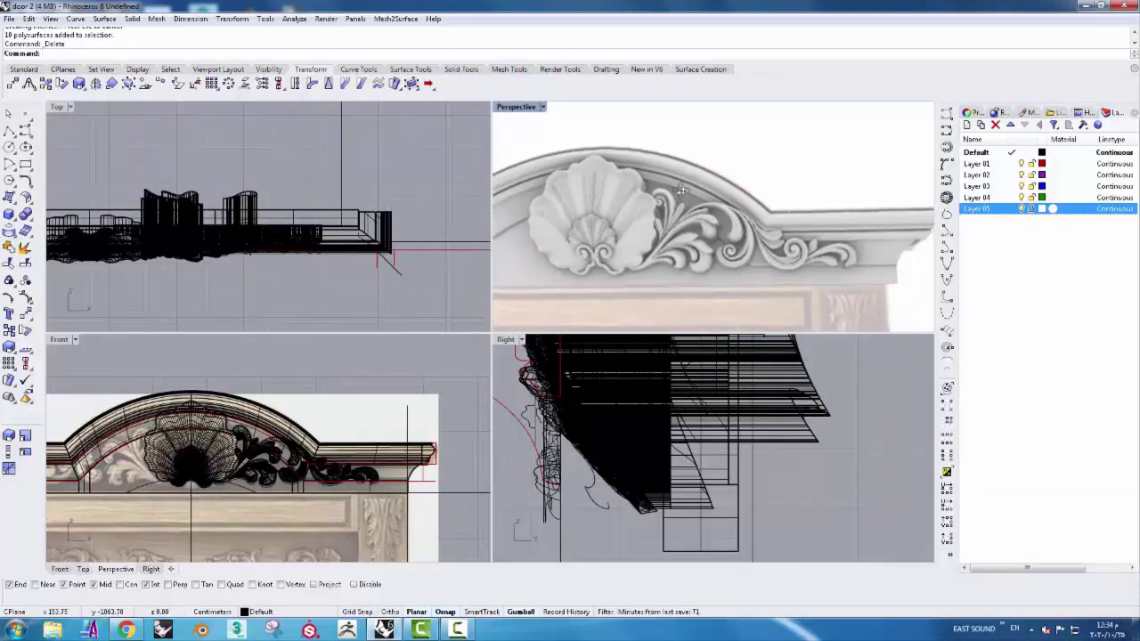
pyautogui.scroll(-2, 683, 163)
pyautogui.scroll(-2, 661, 185)
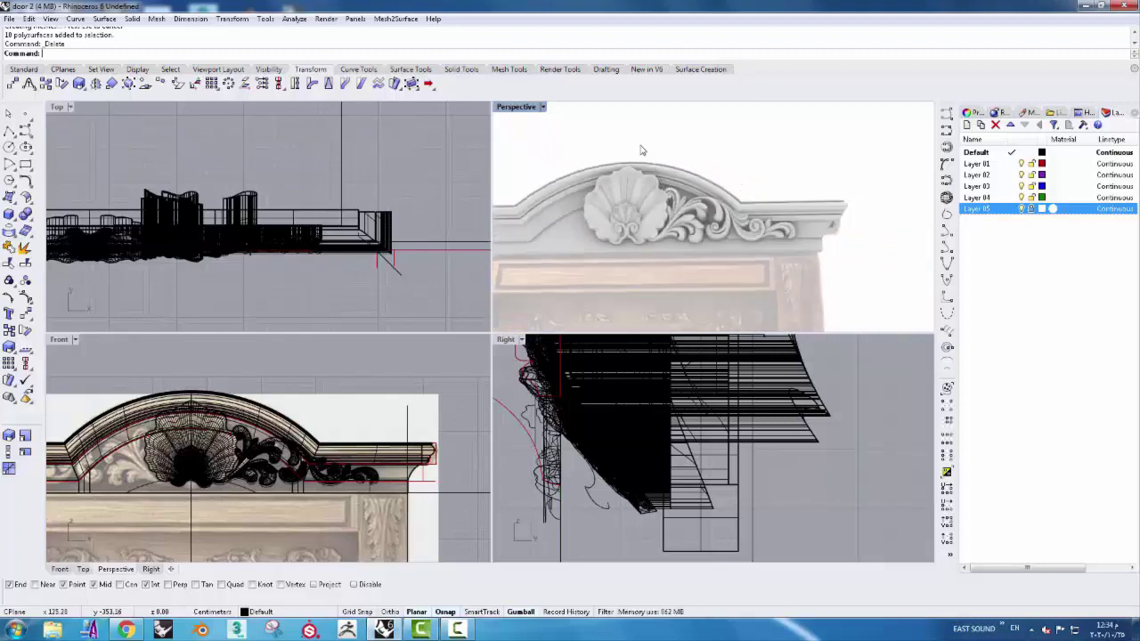
pyautogui.moveTo(627, 143); pyautogui.dragTo(808, 267)
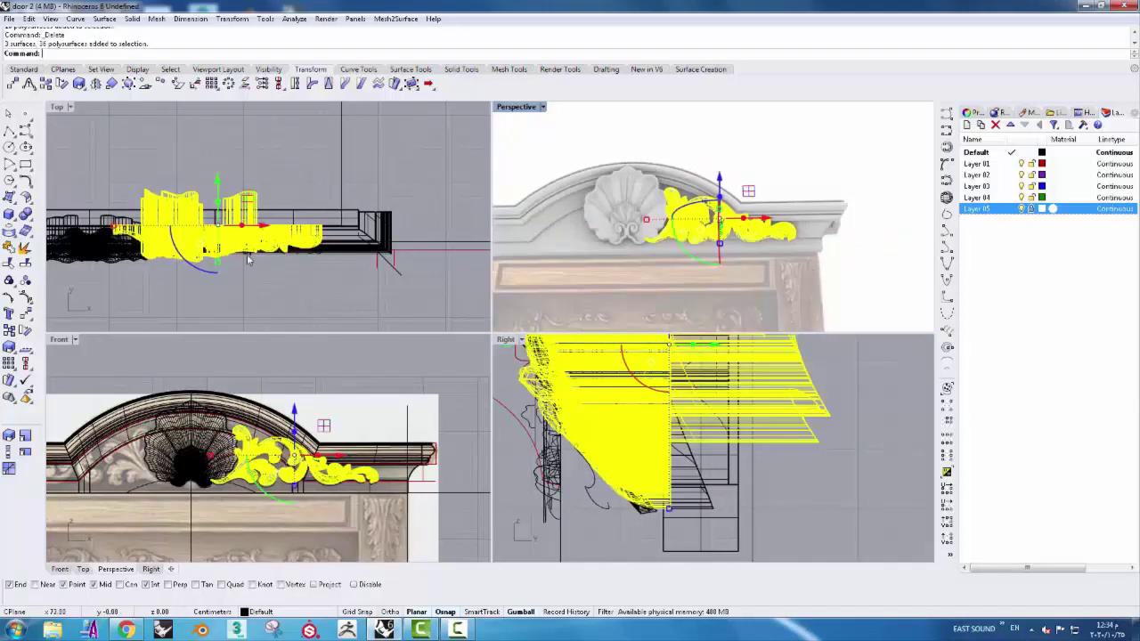
pyautogui.scroll(2, 248, 259)
pyautogui.scroll(2, 268, 231)
pyautogui.press('Escape')
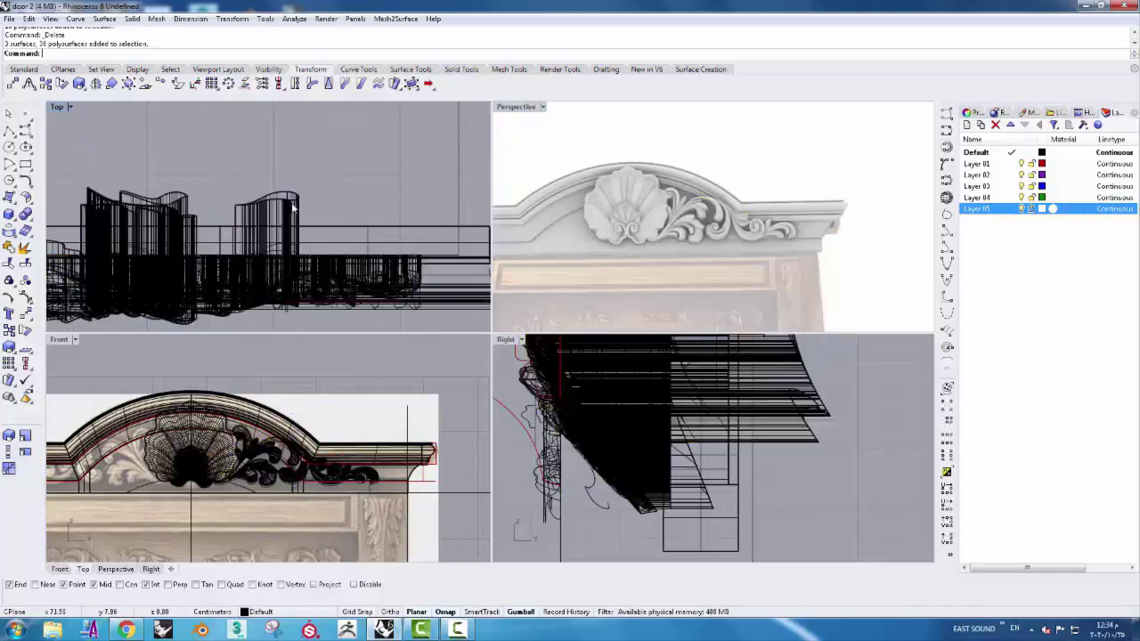
# - Split the eight remaining carving pieces with the cutting object into sixteen parts
pyautogui.click(293, 208)
pyautogui.moveTo(245, 207); pyautogui.dragTo(259, 211, button='right')
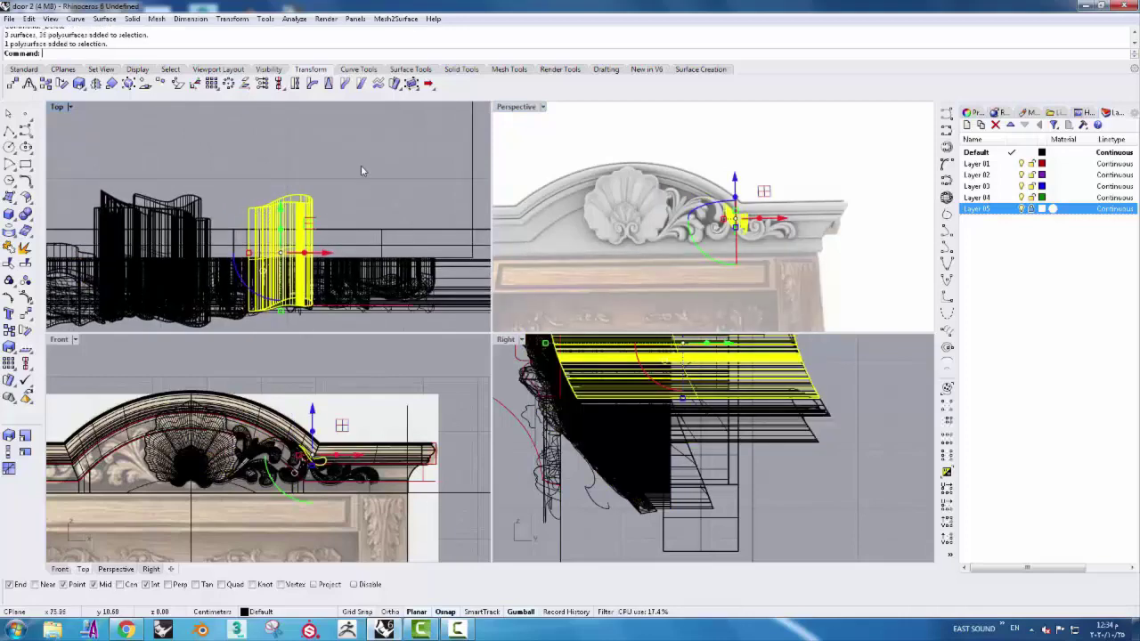
pyautogui.moveTo(362, 170); pyautogui.dragTo(201, 211)
pyautogui.moveTo(92, 218); pyautogui.dragTo(92, 218)
pyautogui.scroll(-1, 174, 217)
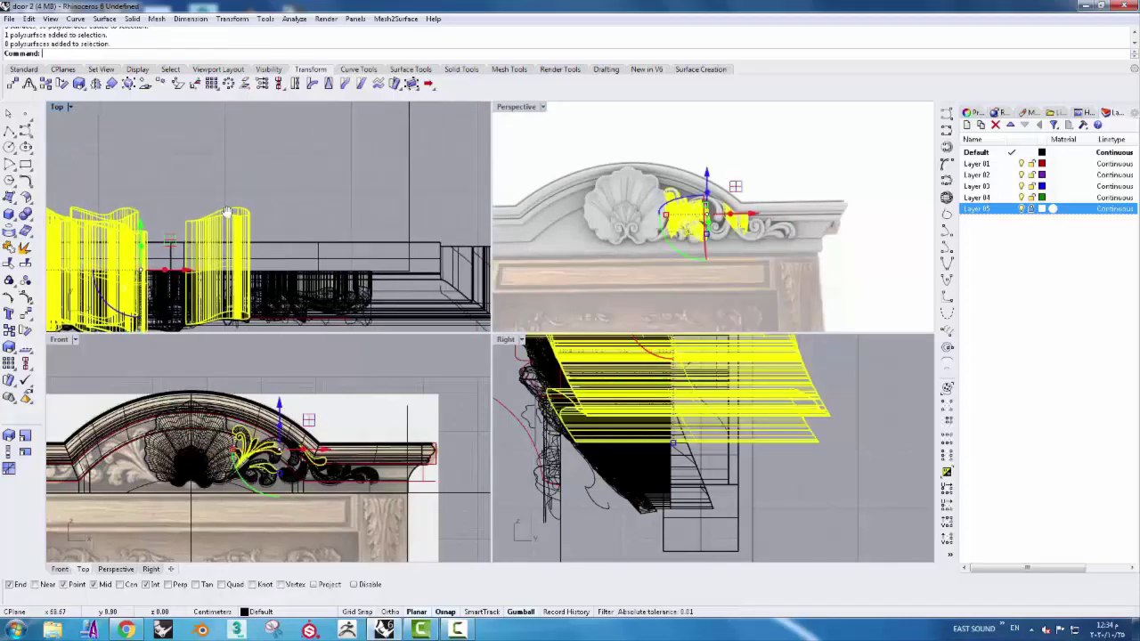
pyautogui.scroll(-1, 174, 217)
pyautogui.click(25, 263)
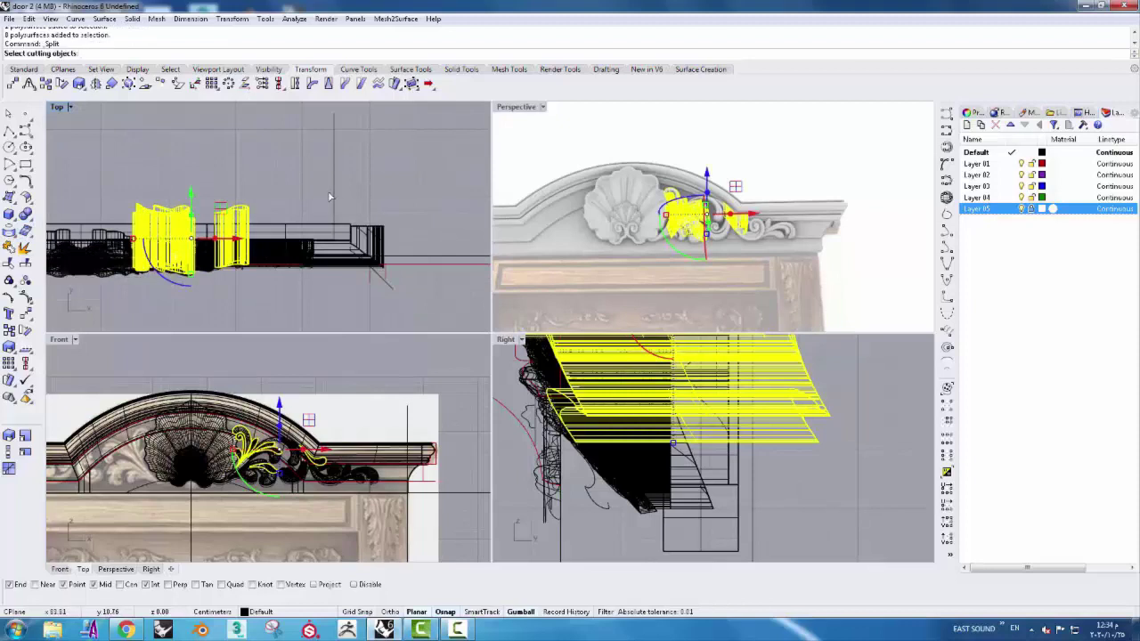
pyautogui.click(332, 197)
pyautogui.press('Return')
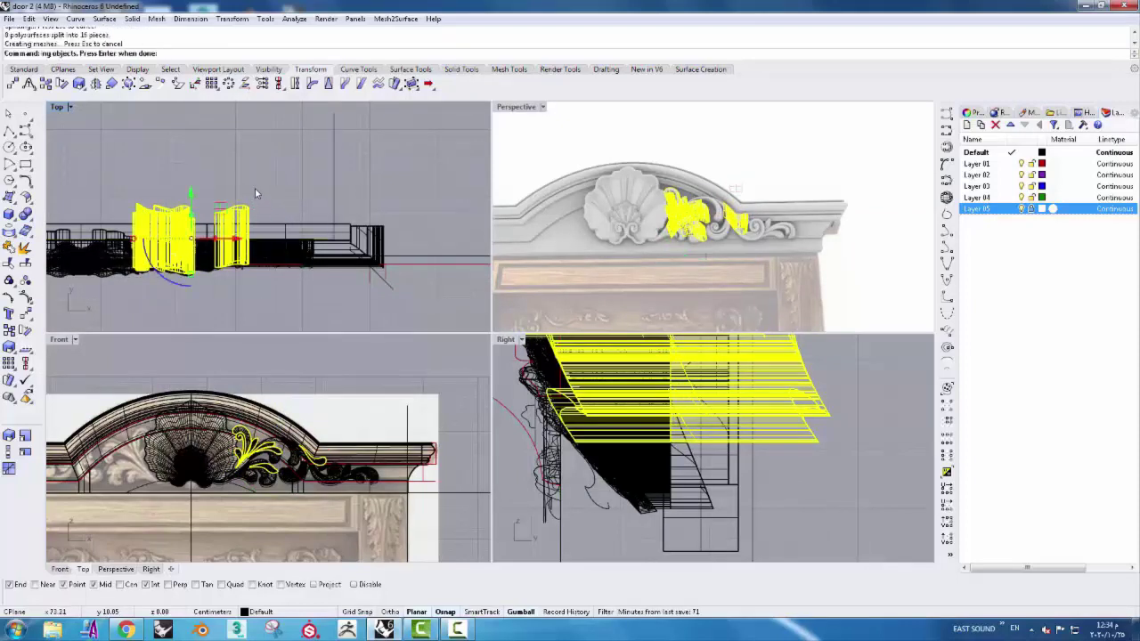
pyautogui.press('Return')
# - Delete the seven leftover pieces and one more piece, then select the right-hand scroll carving
pyautogui.moveTo(254, 188); pyautogui.dragTo(344, 196, button='right')
pyautogui.moveTo(221, 229); pyautogui.dragTo(214, 229)
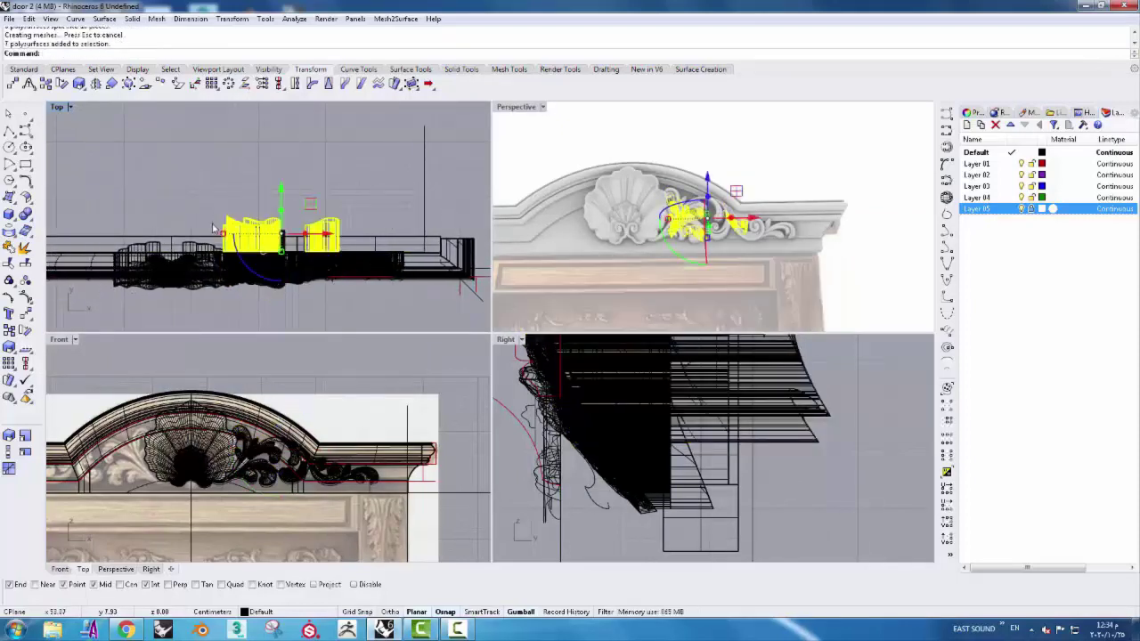
pyautogui.press('Delete')
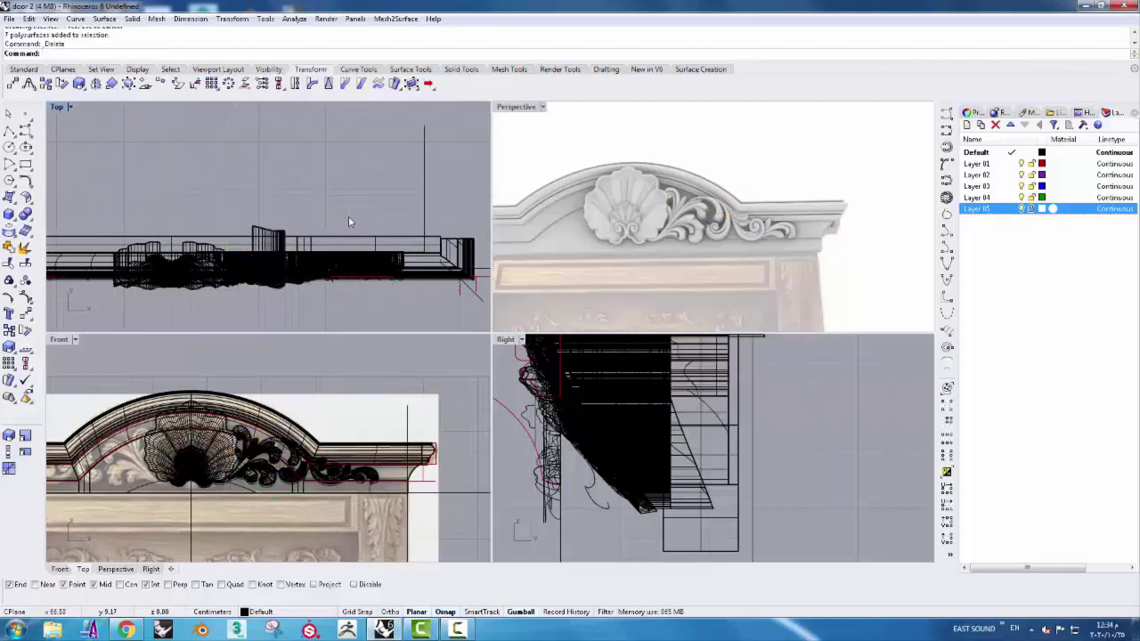
pyautogui.scroll(3, 348, 222)
pyautogui.click(204, 241)
pyautogui.moveTo(191, 242); pyautogui.dragTo(252, 217, button='right')
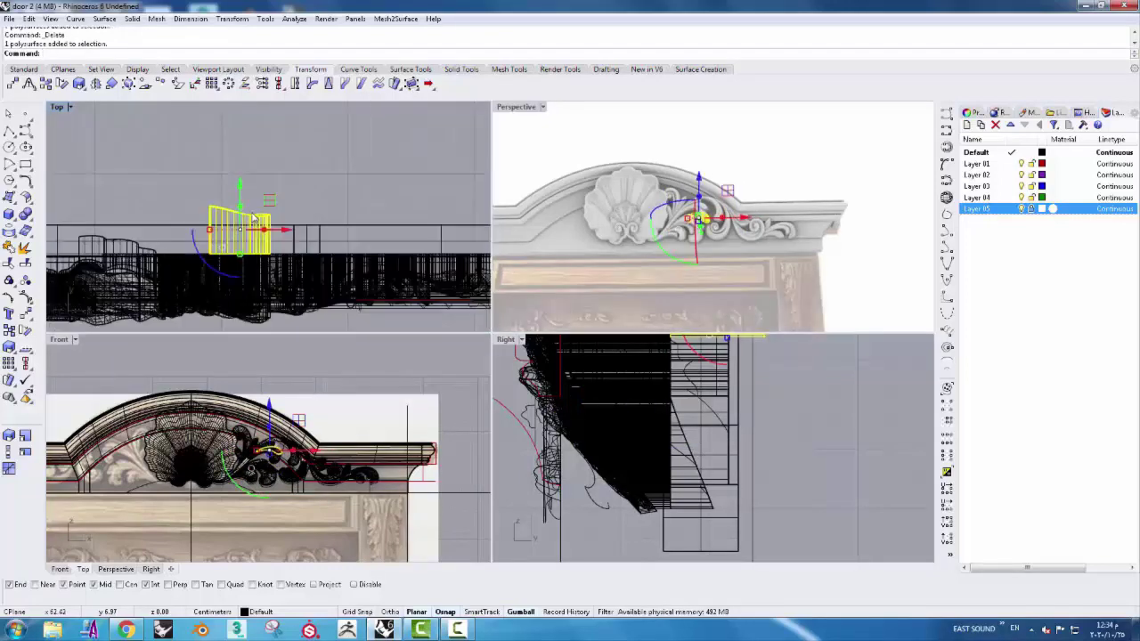
pyautogui.press('Delete')
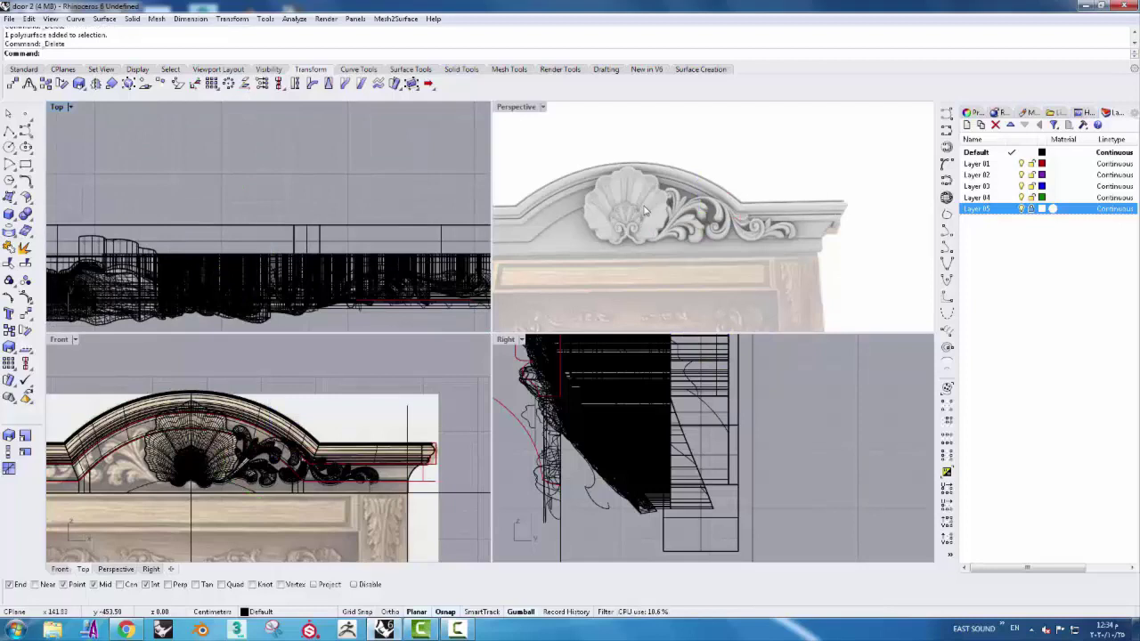
pyautogui.moveTo(635, 142)
pyautogui.mouseDown()
pyautogui.moveTo(787, 278)
pyautogui.moveTo(809, 276)
pyautogui.mouseUp()
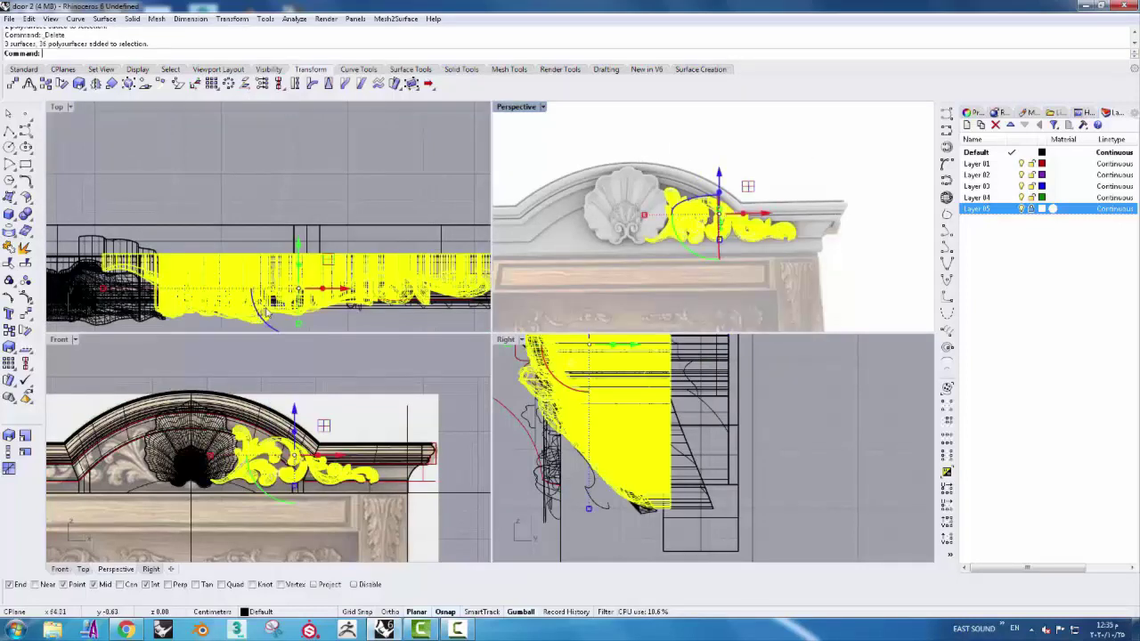
# - Mirror the right-hand scroll about the arch centre line in the Front view onto the left half
pyautogui.scroll(-3, 280, 264)
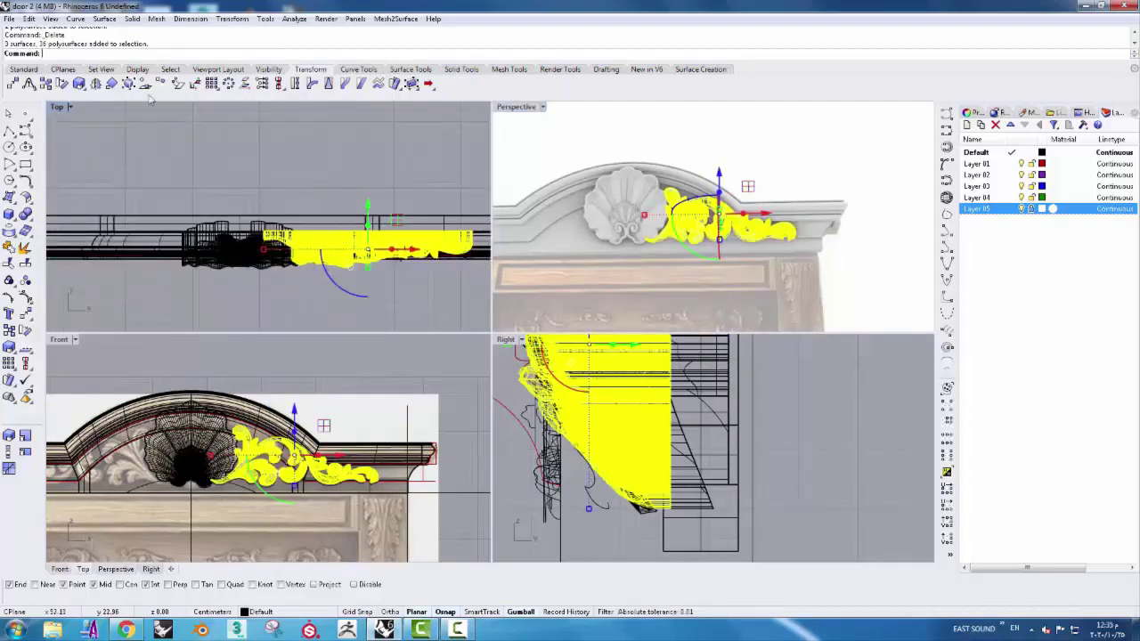
pyautogui.click(95, 83)
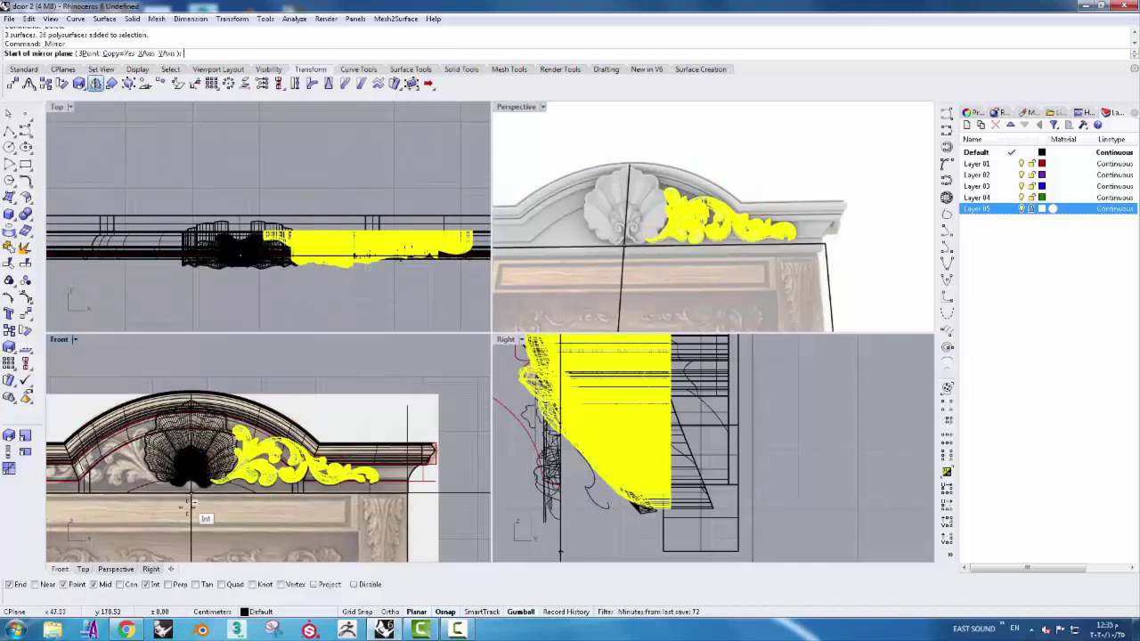
pyautogui.click(194, 493)
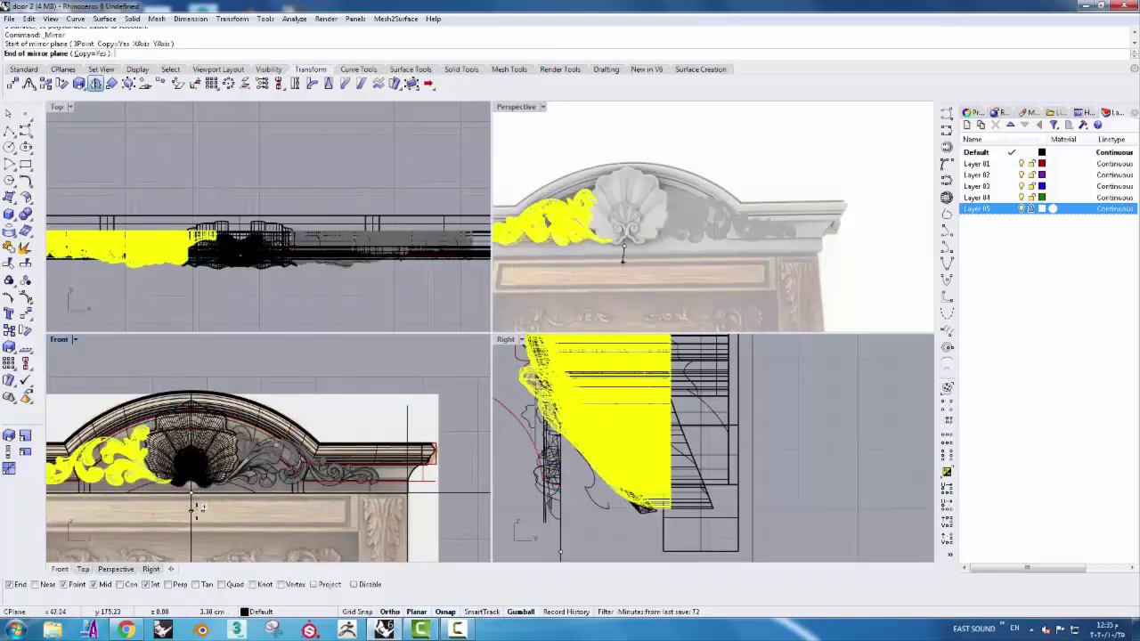
pyautogui.click(648, 355)
pyautogui.press('Escape')
pyautogui.moveTo(852, 191)
pyautogui.mouseDown(button='right')
pyautogui.moveTo(773, 222)
pyautogui.moveTo(849, 223)
pyautogui.moveTo(567, 137)
pyautogui.moveTo(687, 172)
pyautogui.moveTo(564, 158)
pyautogui.moveTo(753, 193)
pyautogui.moveTo(659, 186)
pyautogui.moveTo(682, 152)
pyautogui.moveTo(659, 148)
pyautogui.moveTo(671, 160)
pyautogui.moveTo(827, 168)
pyautogui.mouseUp(button='right')
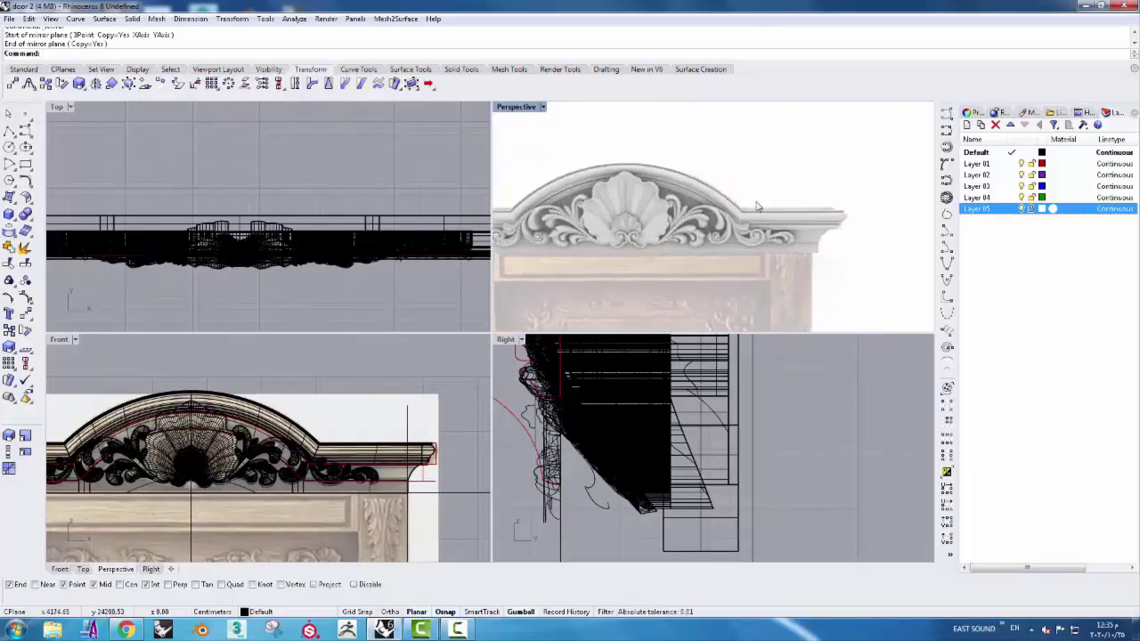
pyautogui.moveTo(770, 198)
pyautogui.mouseDown(button='right')
pyautogui.moveTo(698, 215)
pyautogui.moveTo(735, 234)
pyautogui.mouseUp(button='right')
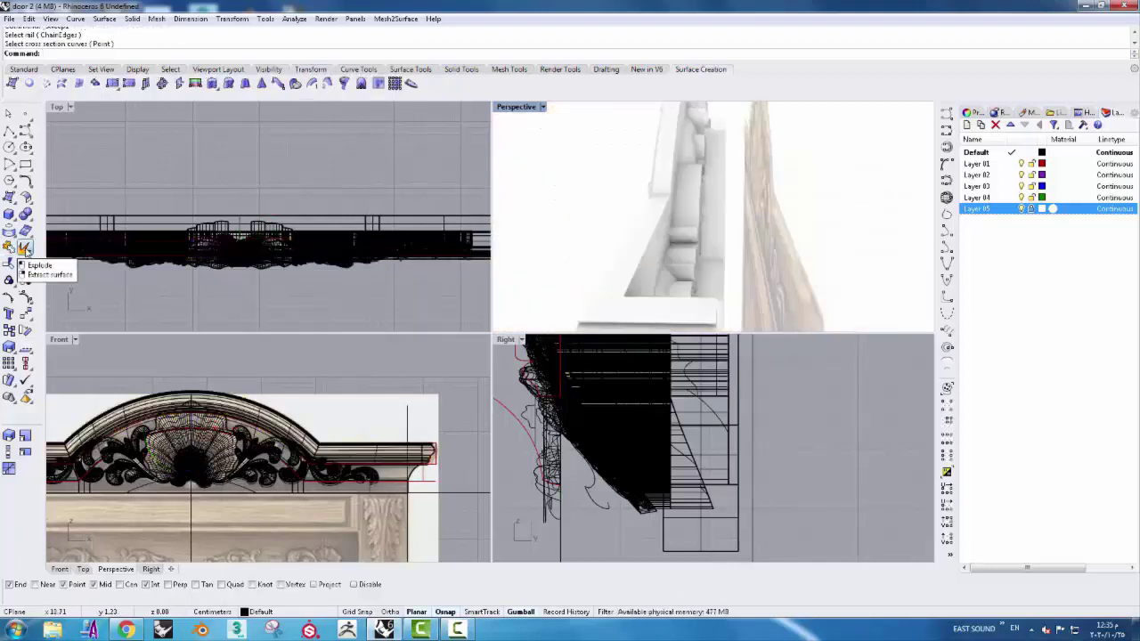
# - Run ExtractSrf on three crown molding surfaces, including the arch band and bracket molding
pyautogui.click(25, 248)
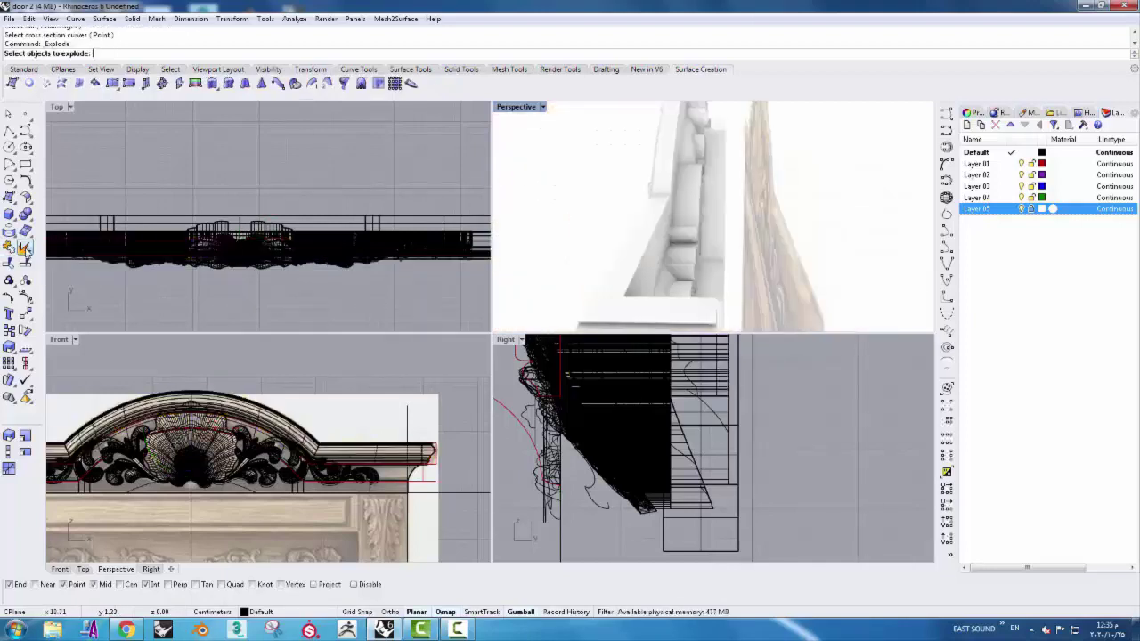
pyautogui.rightClick(25, 248)
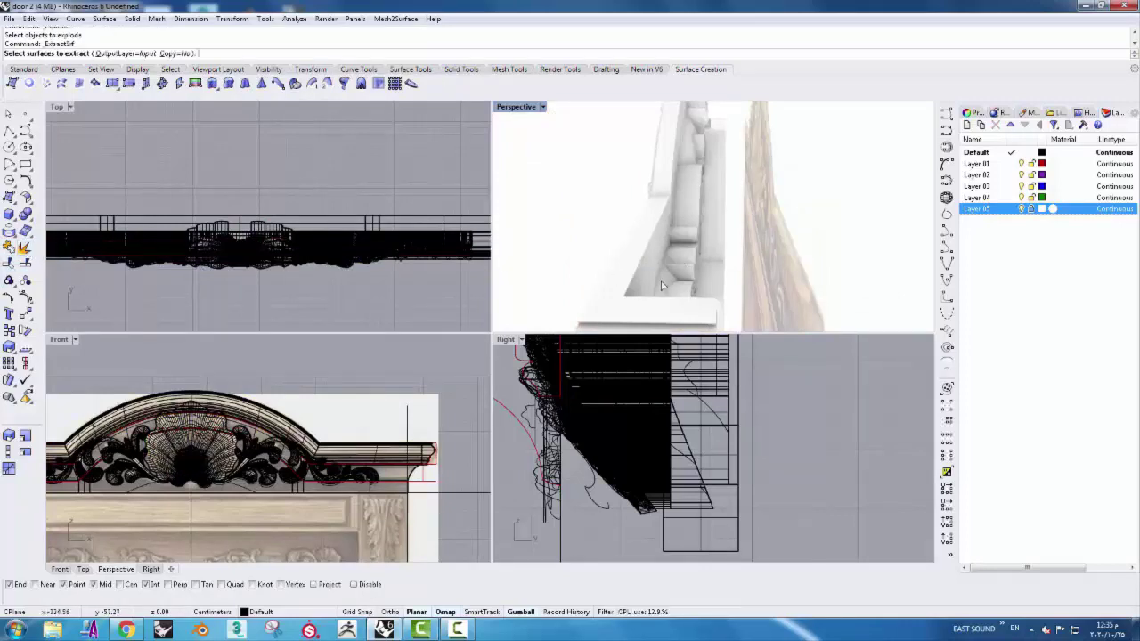
pyautogui.click(650, 282)
pyautogui.moveTo(660, 254); pyautogui.dragTo(669, 206, button='right')
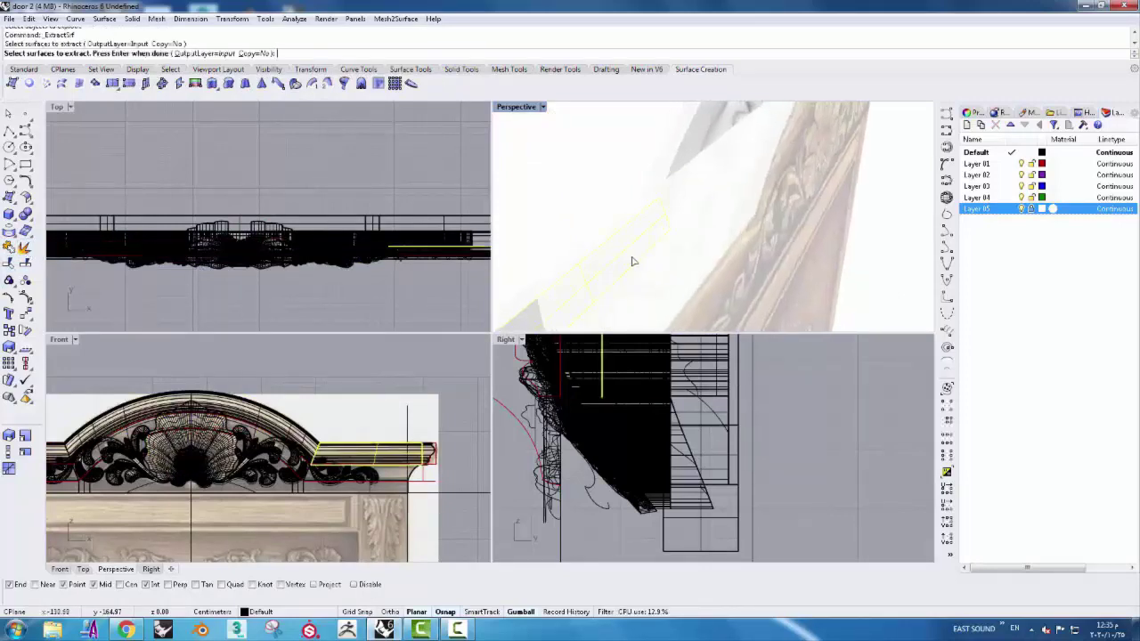
pyautogui.click(669, 207)
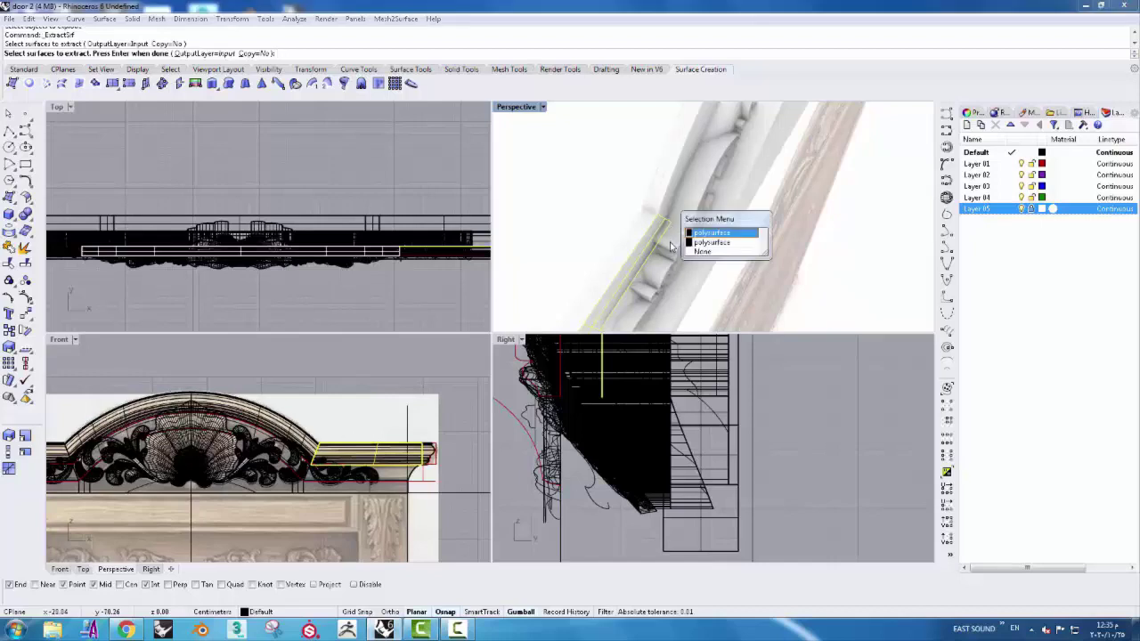
pyautogui.click(720, 240)
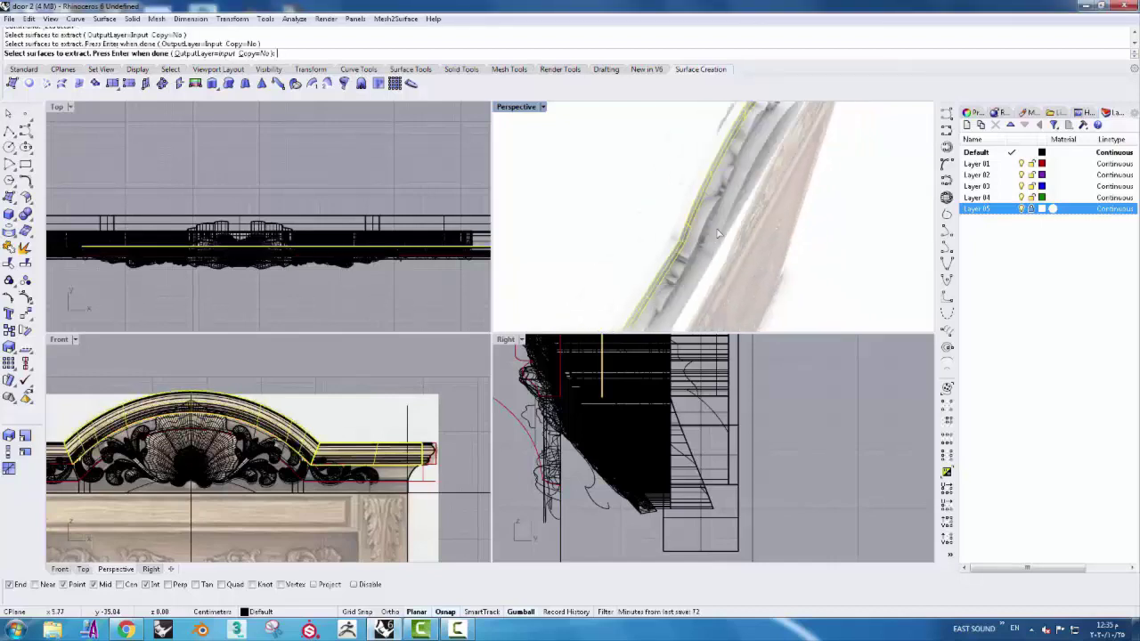
pyautogui.moveTo(702, 273); pyautogui.dragTo(624, 173, button='right')
pyautogui.click(775, 252)
pyautogui.moveTo(775, 252); pyautogui.dragTo(797, 293, button='right')
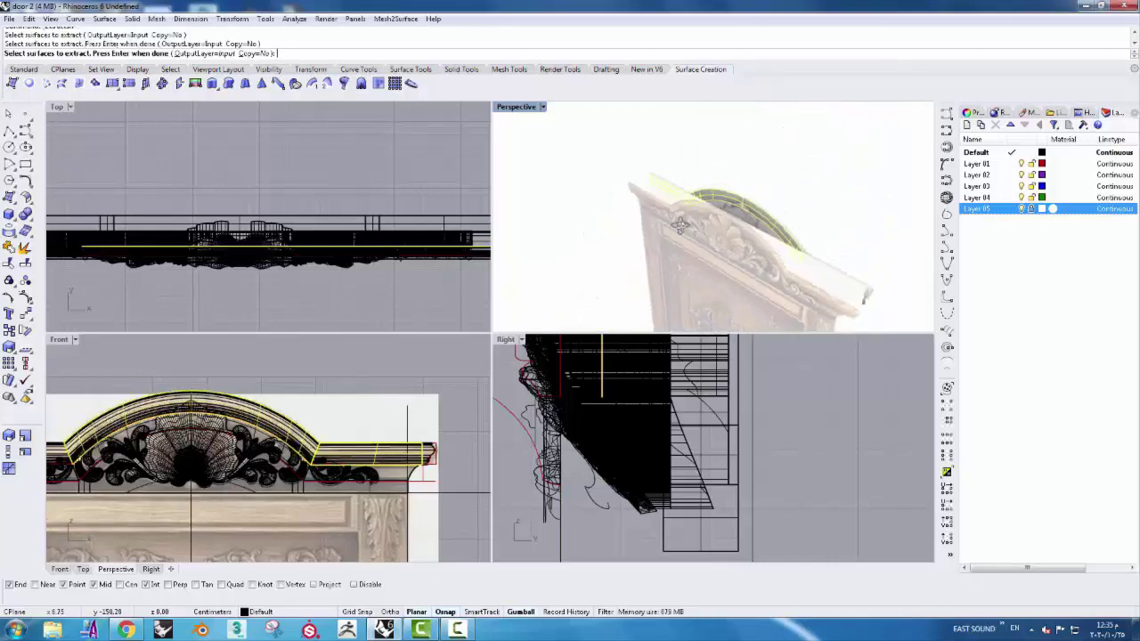
pyautogui.click(729, 240)
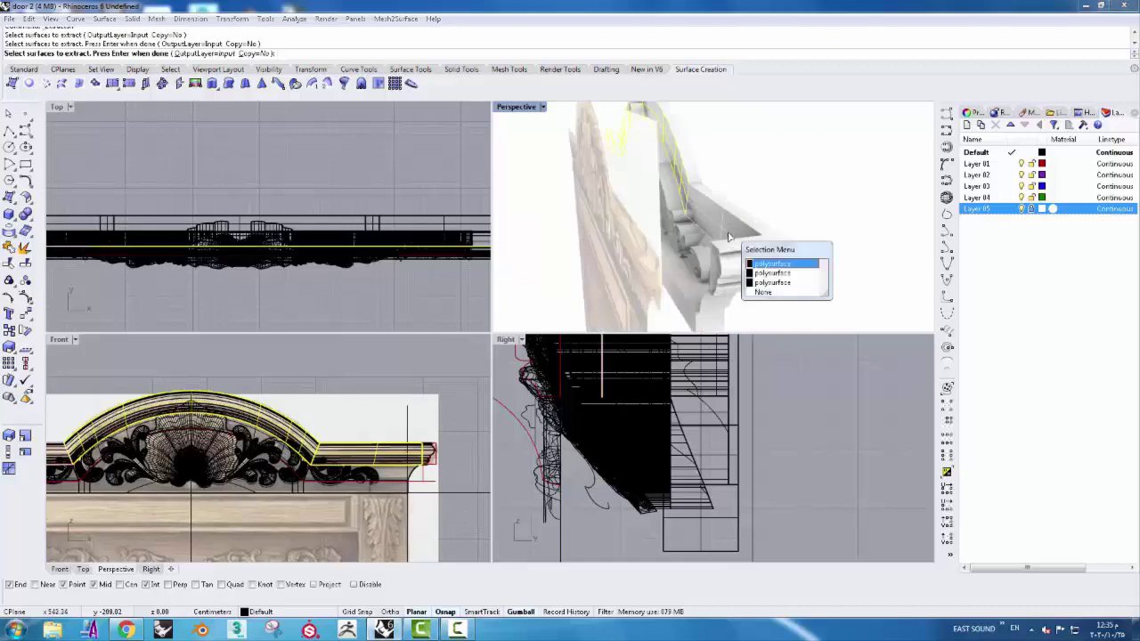
pyautogui.click(771, 264)
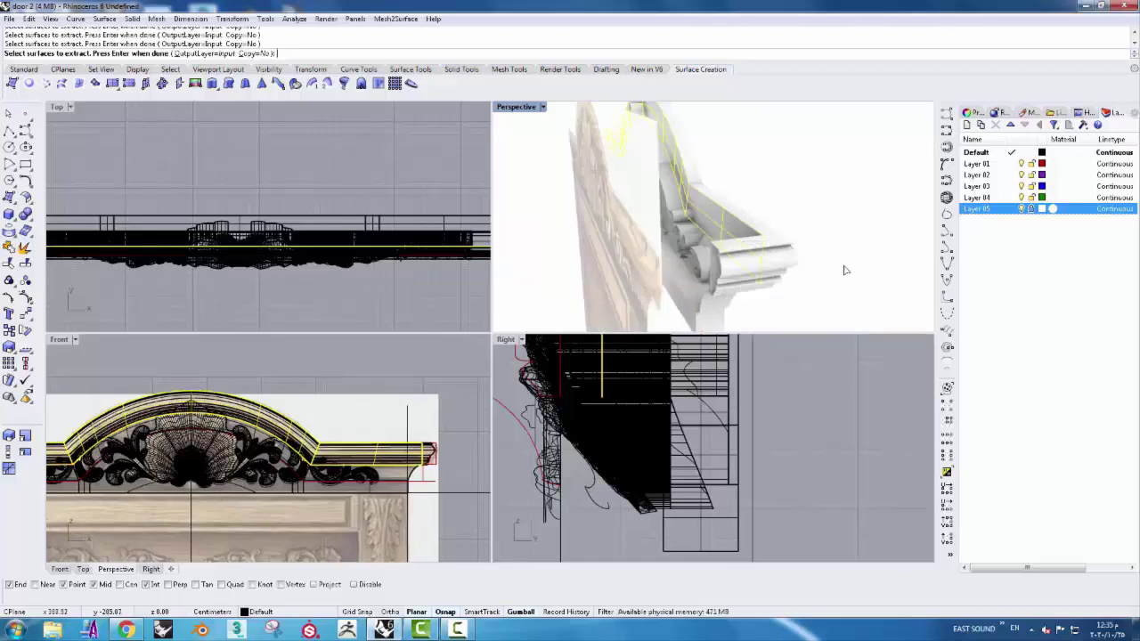
pyautogui.press('Return')
# - Move the extracted molding surfaces away from the door body in the Top view
pyautogui.moveTo(829, 204); pyautogui.dragTo(817, 227, button='right')
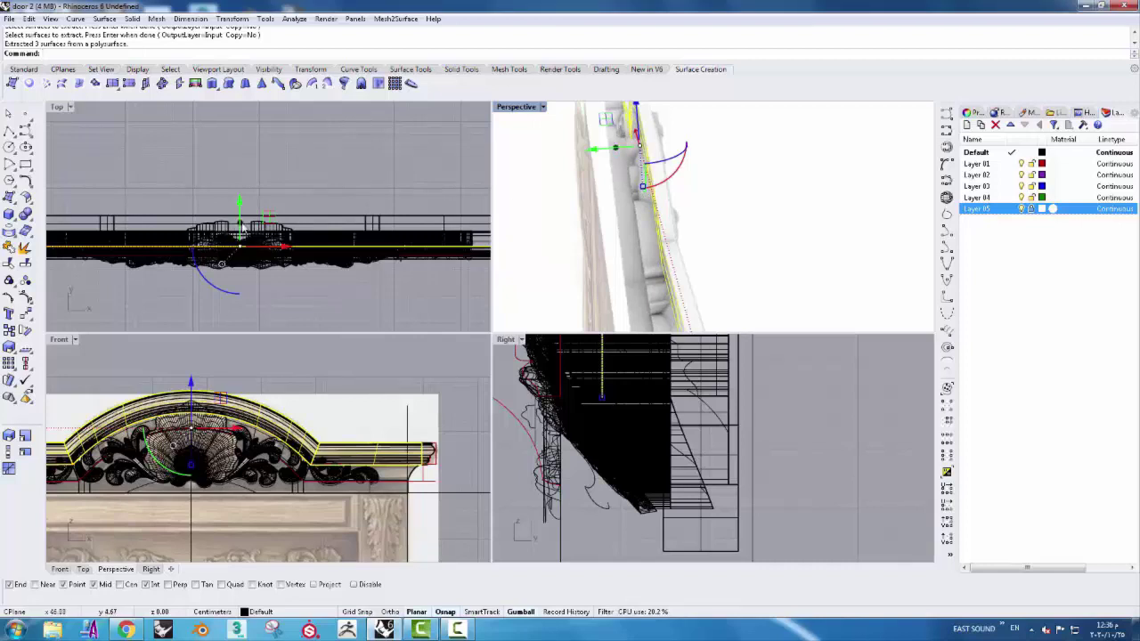
pyautogui.moveTo(241, 230); pyautogui.dragTo(252, 197)
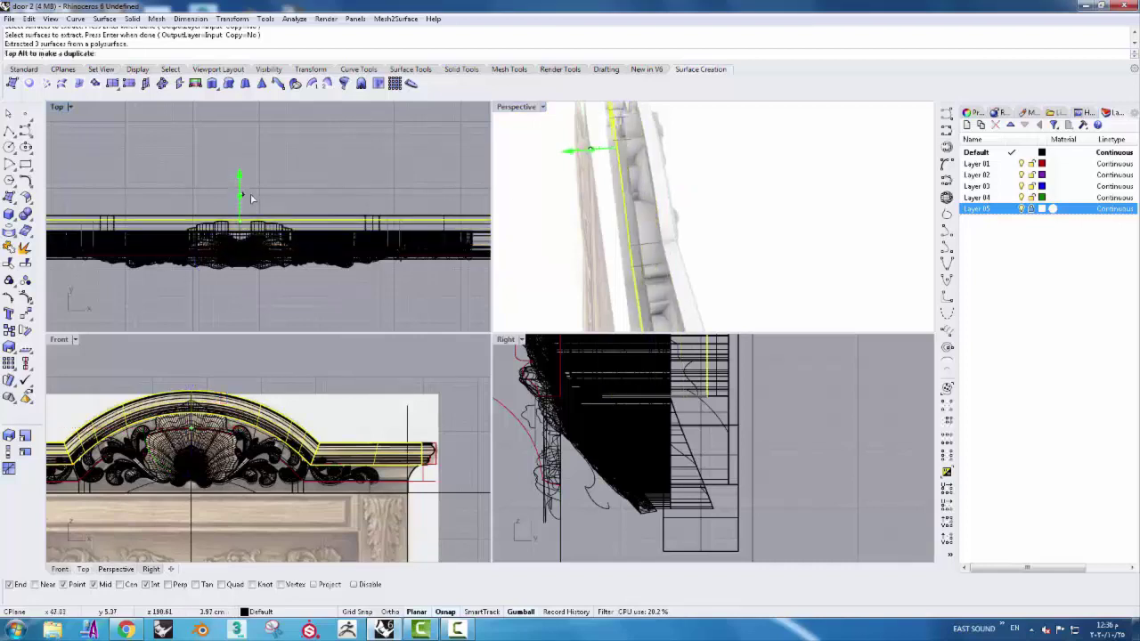
pyautogui.click(359, 243)
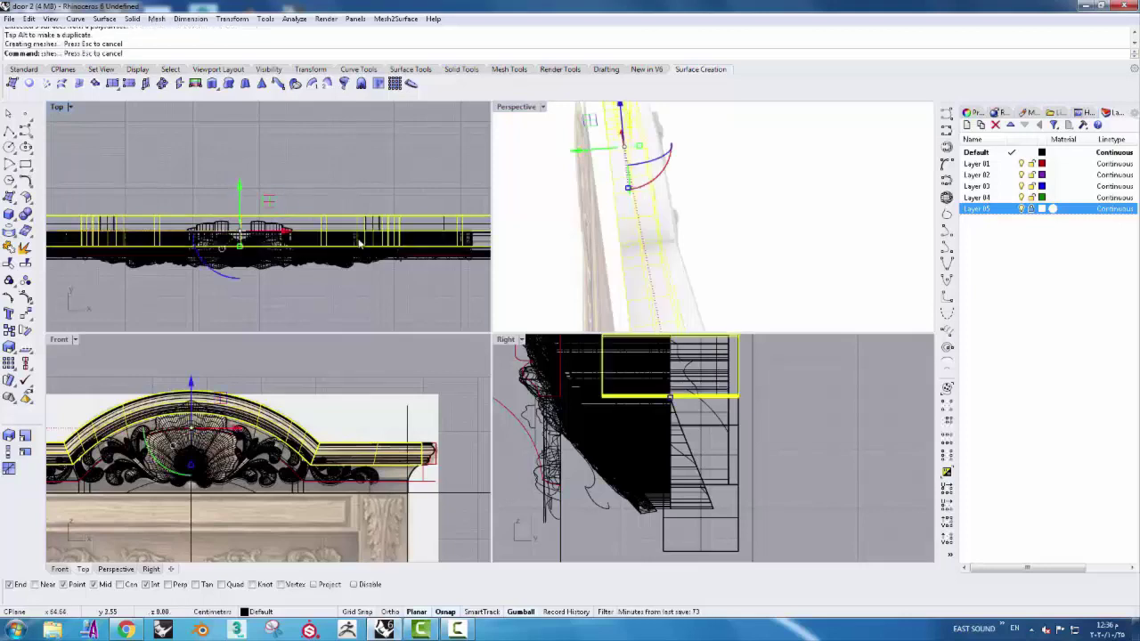
pyautogui.click(816, 229)
pyautogui.moveTo(792, 211); pyautogui.dragTo(1006, 183, button='right')
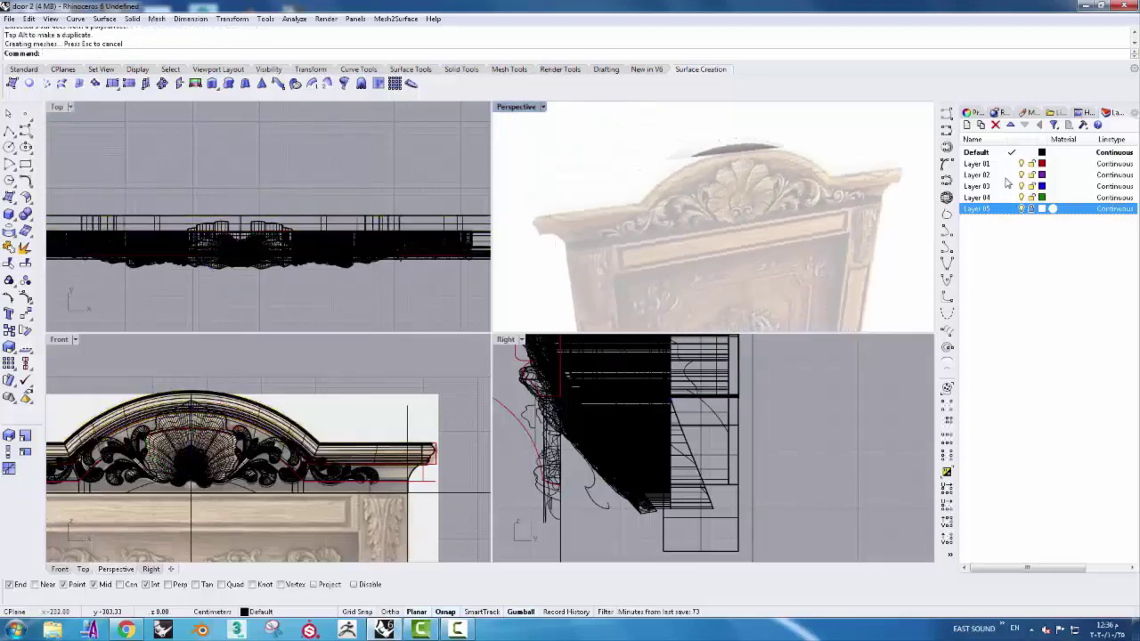
# - Hide Layer 05 so only the carved molding shows, viewed three-quarter from the front
pyautogui.click(1022, 209)
pyautogui.moveTo(757, 223)
pyautogui.mouseDown(button='right')
pyautogui.moveTo(620, 223)
pyautogui.moveTo(769, 224)
pyautogui.mouseUp(button='right')
pyautogui.scroll(2, 694, 202)
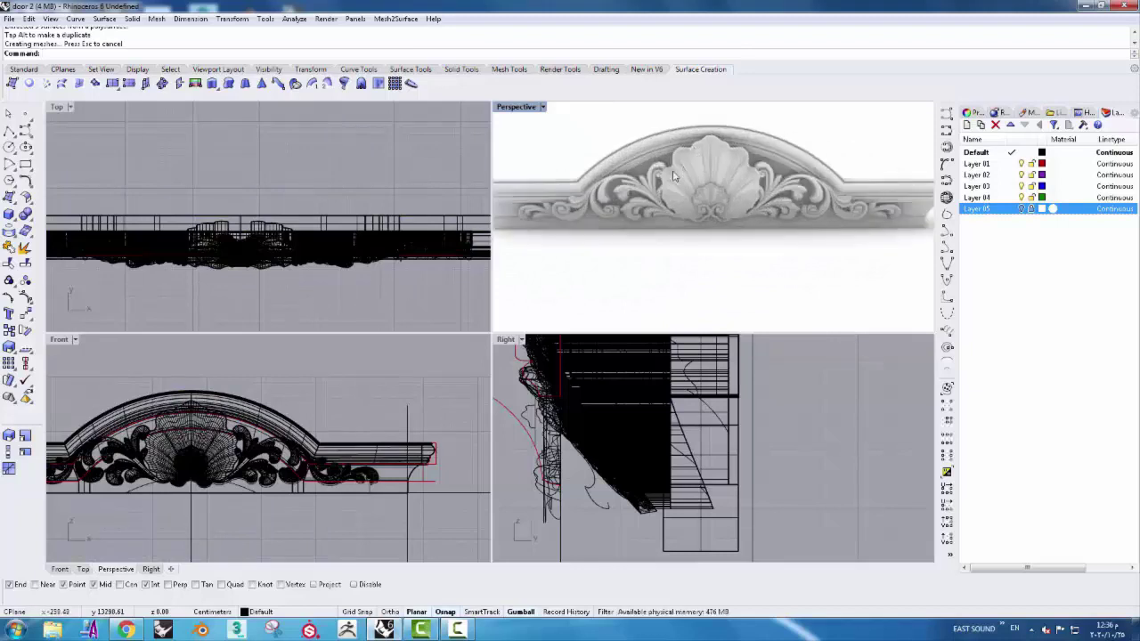
pyautogui.scroll(2, 694, 202)
pyautogui.moveTo(694, 201); pyautogui.dragTo(639, 182, button='right')
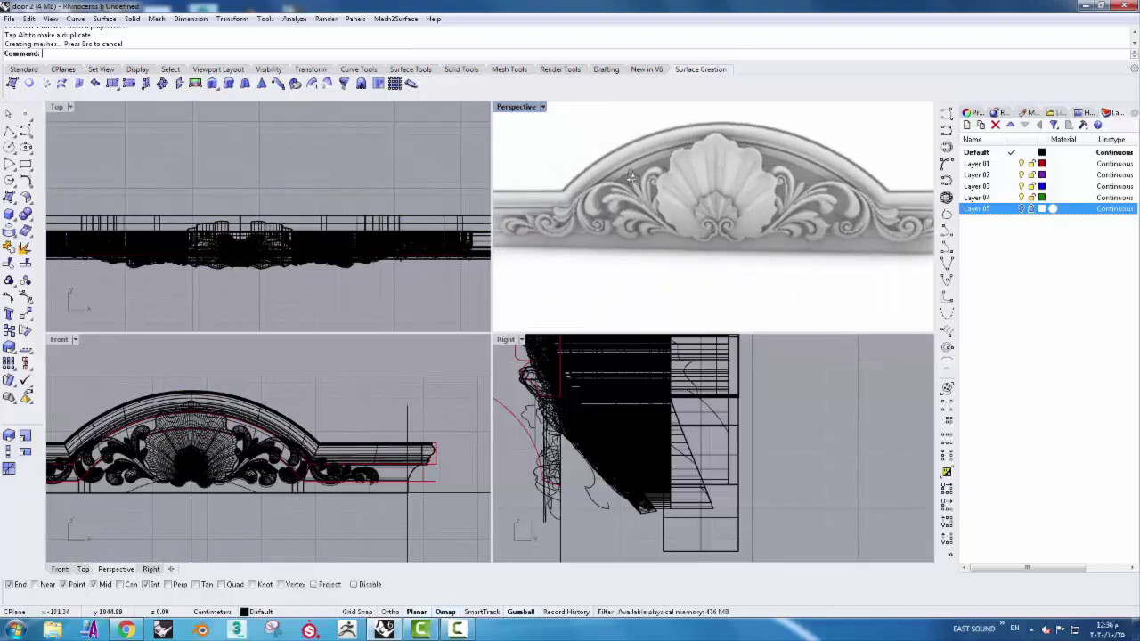
pyautogui.scroll(-3, 640, 182)
pyautogui.moveTo(757, 165)
pyautogui.mouseDown(button='right')
pyautogui.moveTo(764, 191)
pyautogui.moveTo(878, 193)
pyautogui.moveTo(641, 151)
pyautogui.mouseUp(button='right')
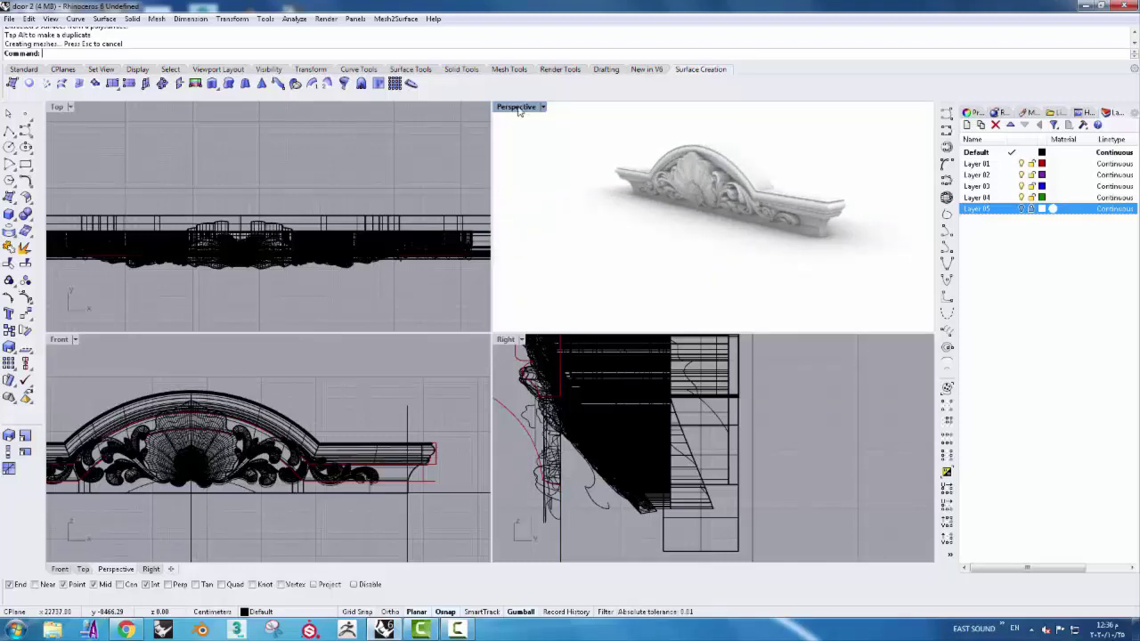
# - Maximize the Perspective view with Ctrl+M and orbit to an oblique view of the molding
pyautogui.hotkey('ctrl', 'm')
pyautogui.scroll(-2, 552, 233)
pyautogui.moveTo(585, 228)
pyautogui.mouseDown(button='right')
pyautogui.moveTo(530, 226)
pyautogui.moveTo(631, 234)
pyautogui.moveTo(677, 219)
pyautogui.moveTo(669, 206)
pyautogui.mouseUp(button='right')
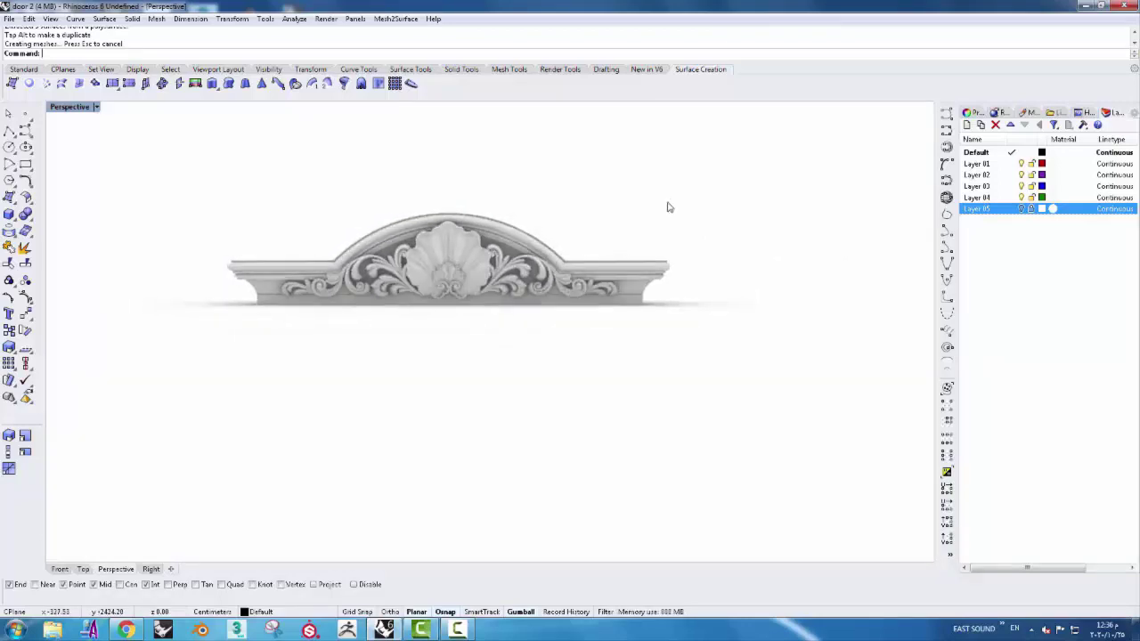